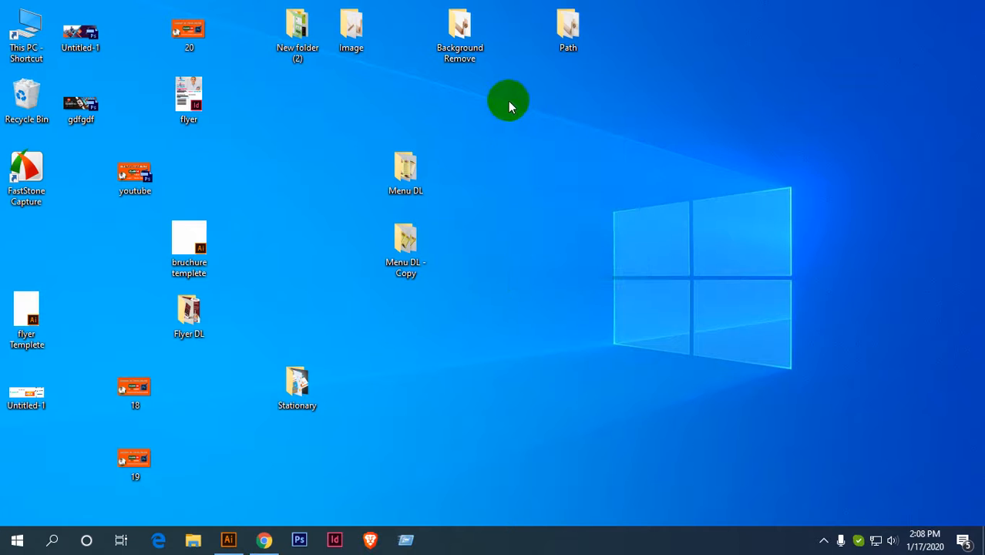
right_click(508, 101)
left_click(540, 143)
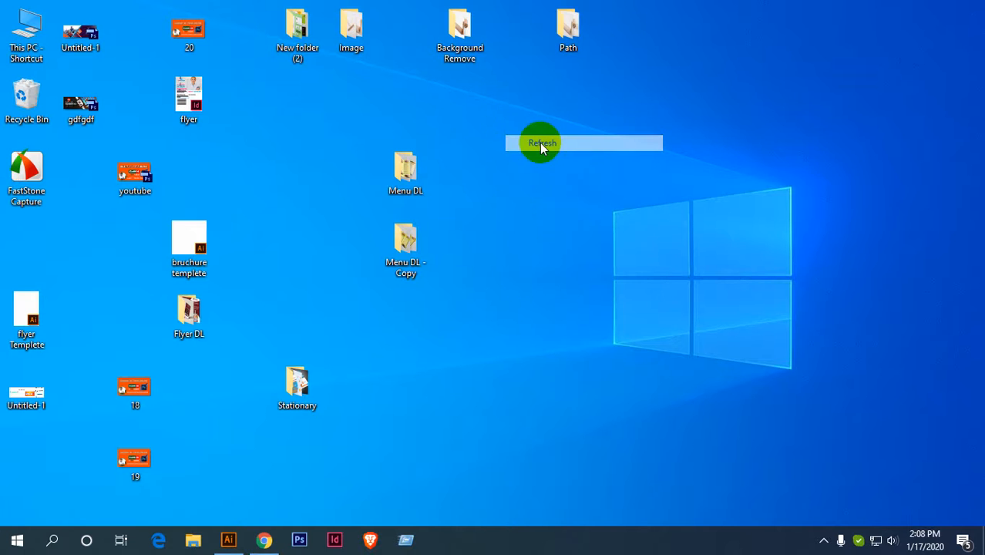
Switch to Chrome and look over the leading entries of the restaurant menu contest on Freelancer.
left_click(264, 539)
scroll(362, 291, "down", 1)
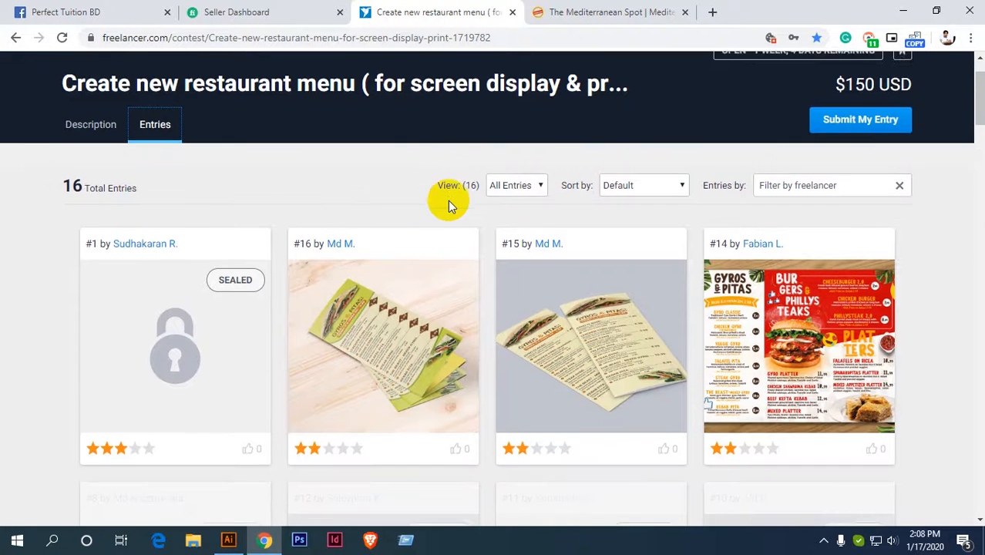
scroll(494, 210, "down", 1)
scroll(539, 243, "down", 1)
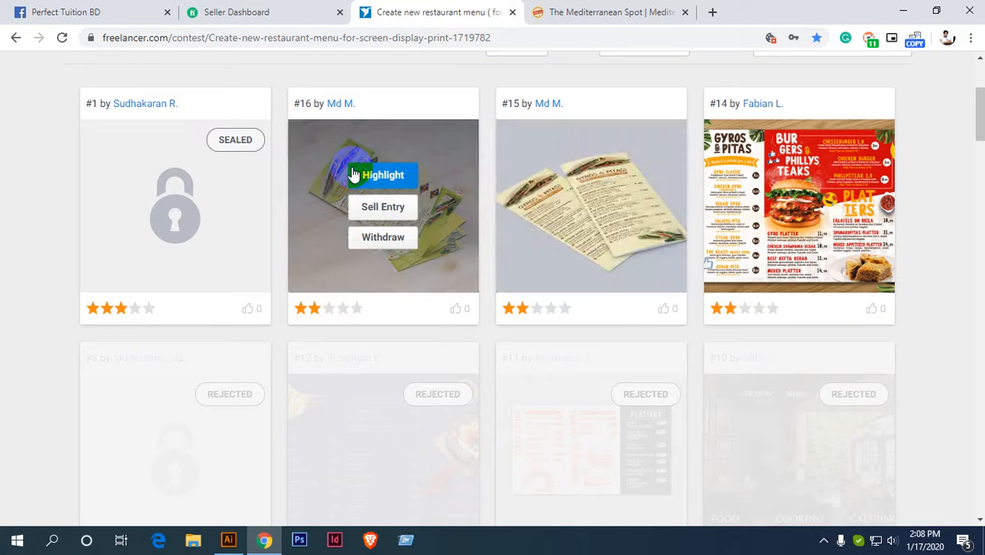
scroll(505, 202, "up", 1)
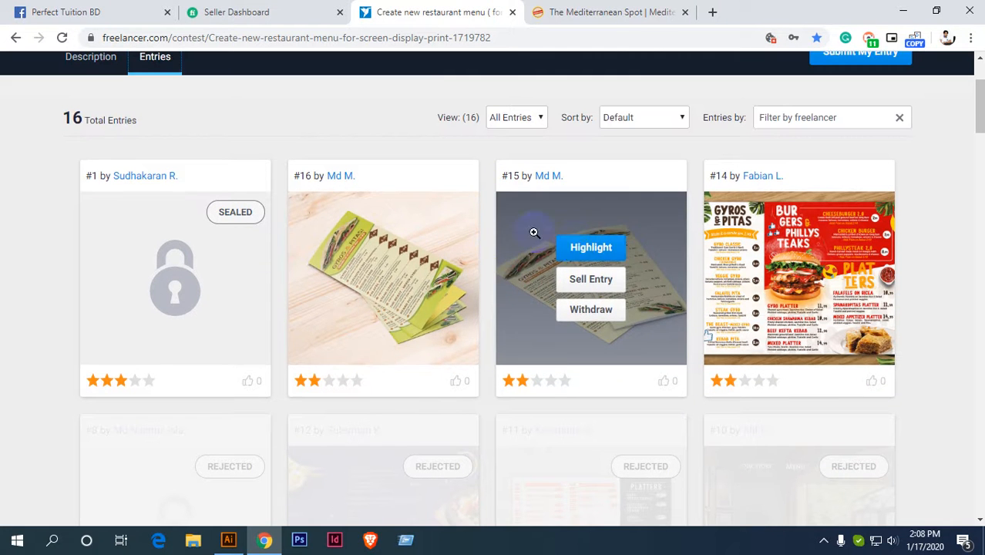
View contest entries #16 and #15 enlarged, look through the additional mockup images of entry #15, and close the viewer.
left_click(307, 208)
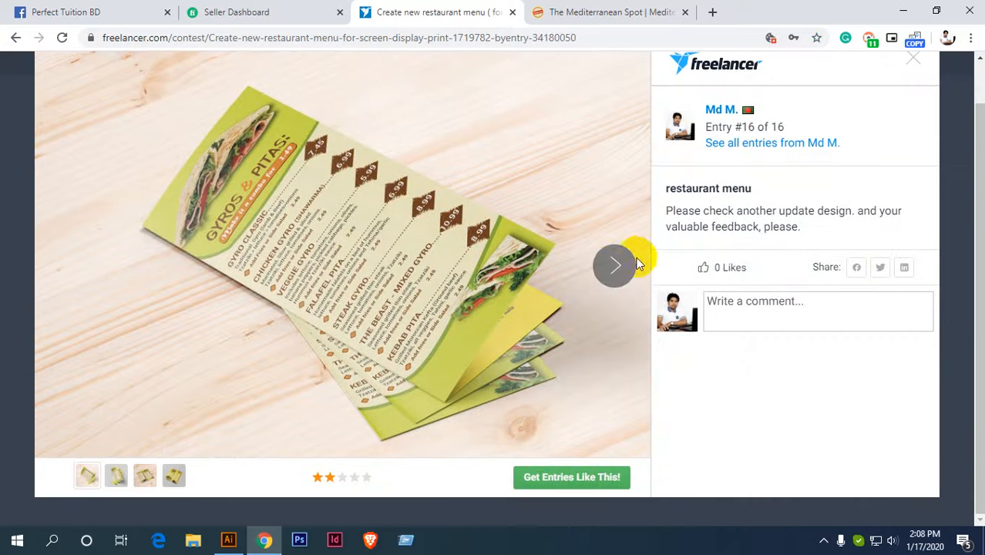
left_click(626, 262)
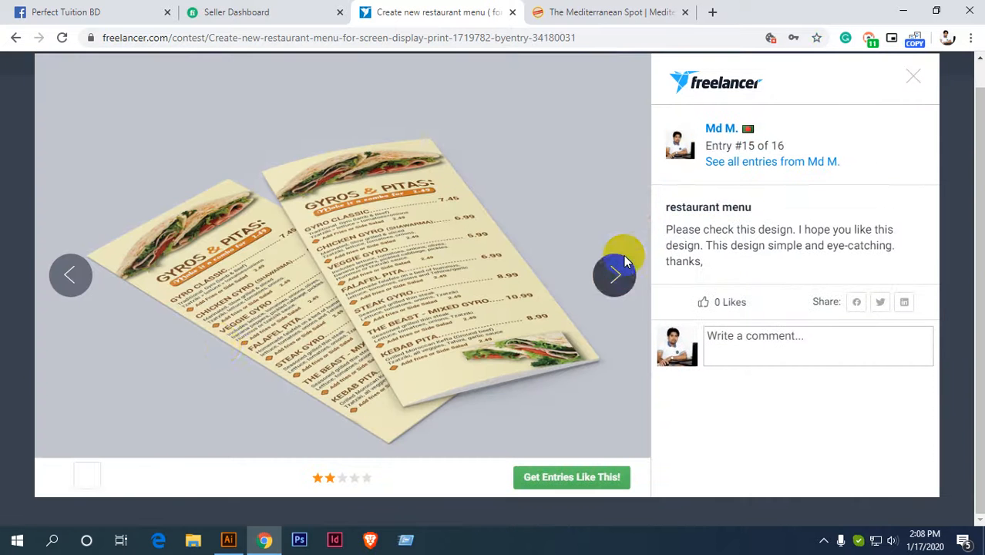
left_click(116, 476)
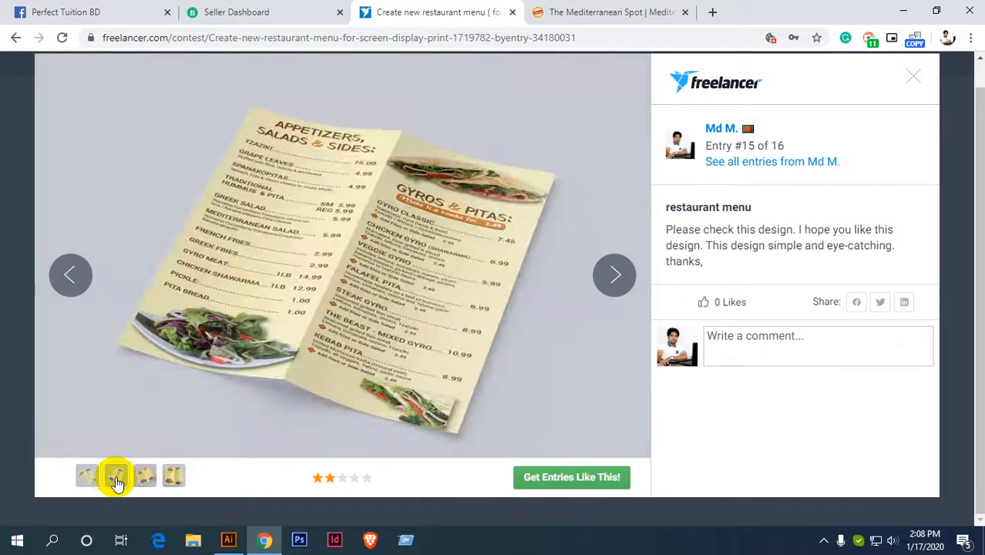
left_click(145, 475)
left_click(174, 478)
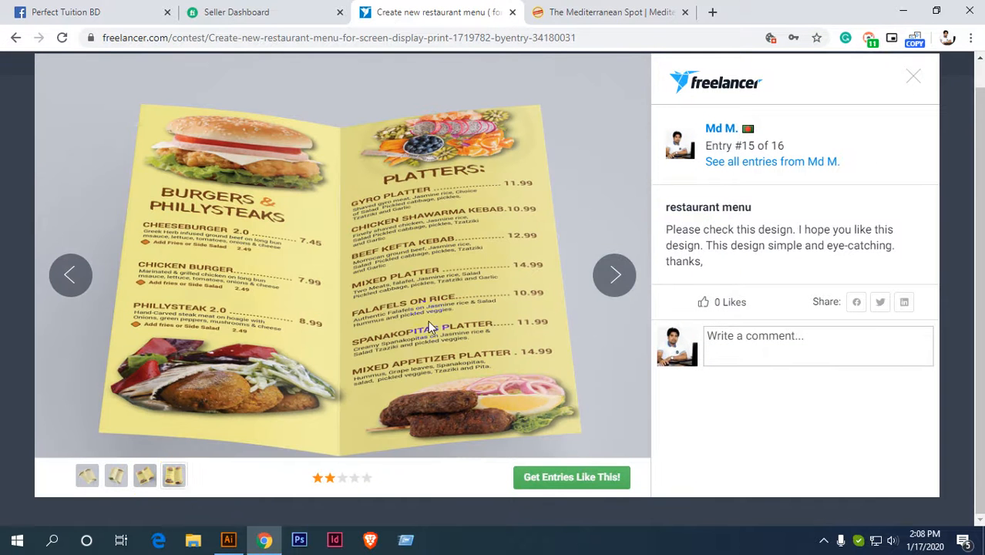
left_click(913, 76)
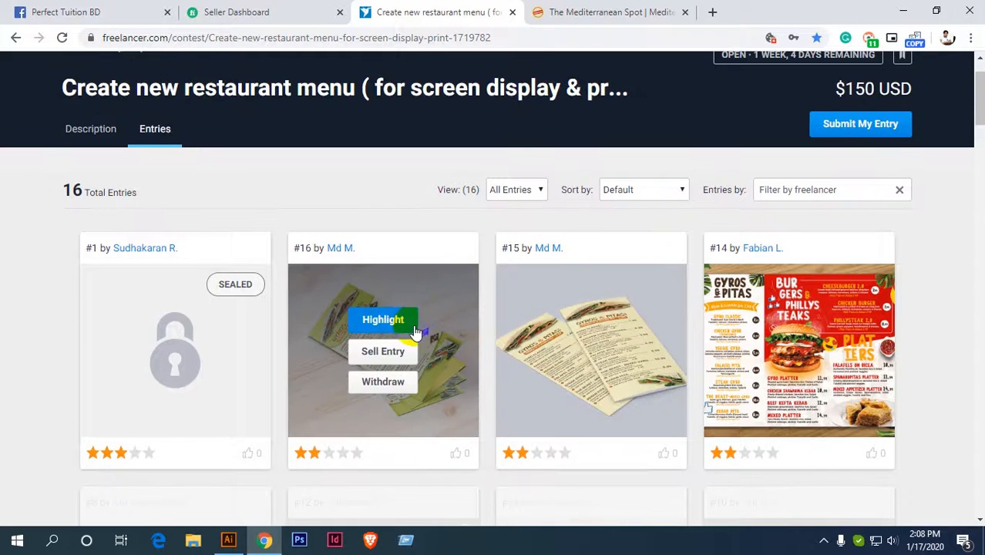
Open the contest description and read the Part-1 screen menu and Part-2 printed postcard requirements.
mouse_move(586, 310)
scroll(209, 257, "up", 3)
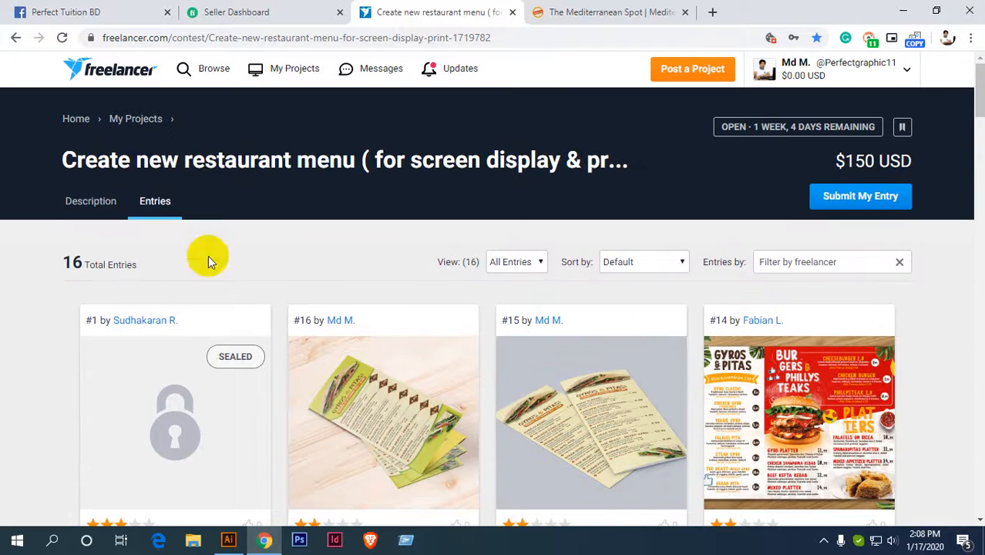
left_click(96, 213)
scroll(162, 257, "down", 4)
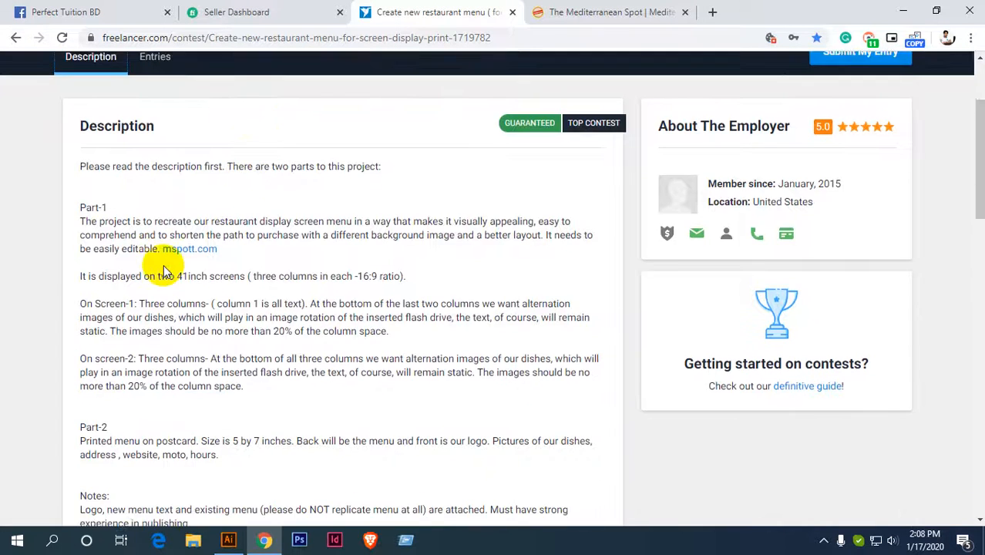
scroll(168, 158, "down", 2)
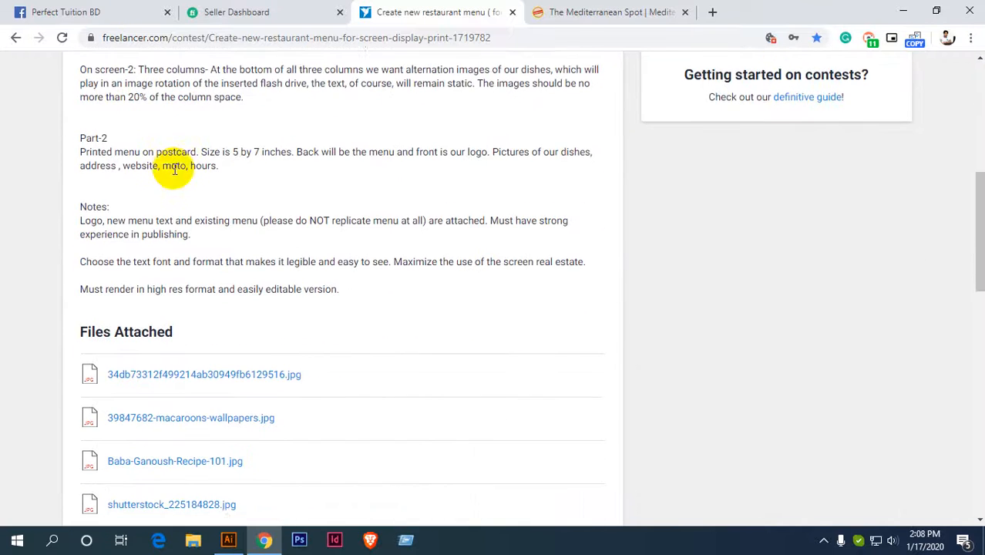
scroll(312, 251, "up", 1)
left_click_drag(240, 254, 149, 155)
scroll(219, 205, "up", 3)
left_click(196, 204)
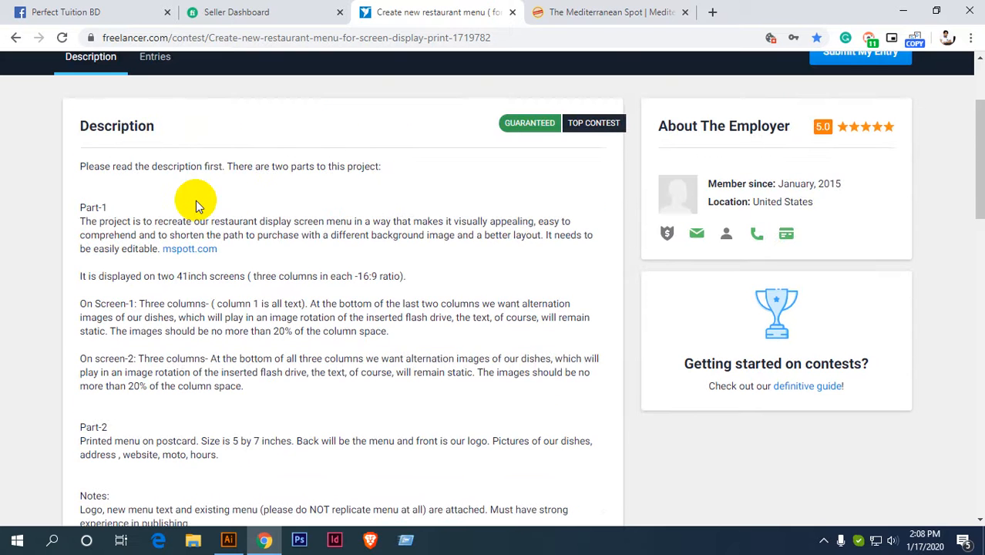
scroll(200, 205, "down", 2)
scroll(223, 205, "up", 3)
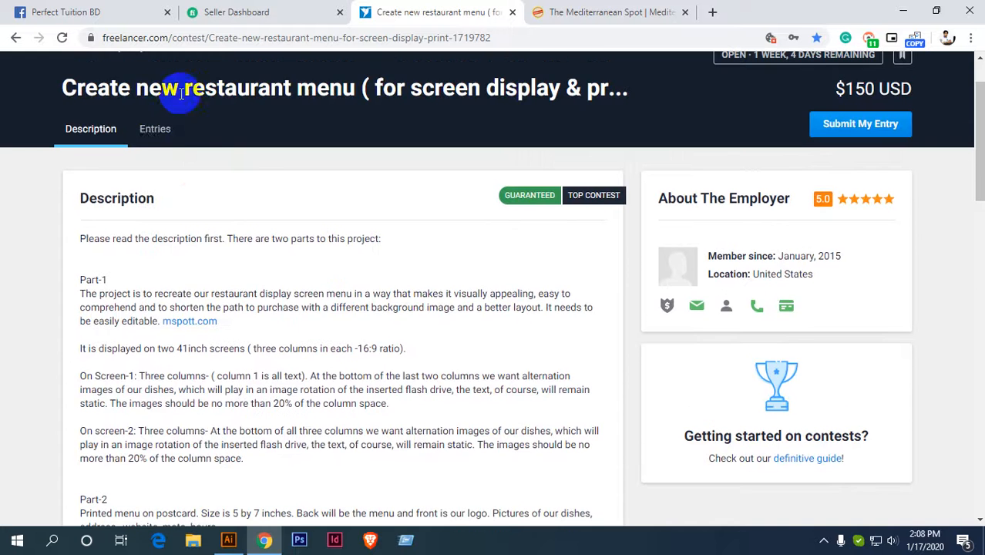
Return to the contest entries and examine the active, rejected and withdrawn submissions down to the Public Clarification Board.
left_click(160, 127)
scroll(248, 248, "down", 2)
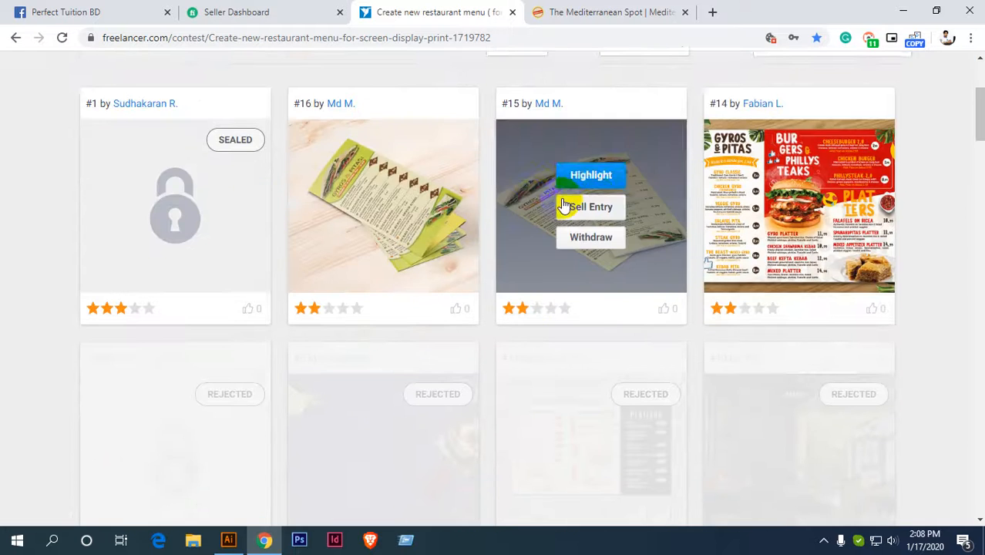
scroll(567, 201, "down", 4)
scroll(452, 320, "up", 3)
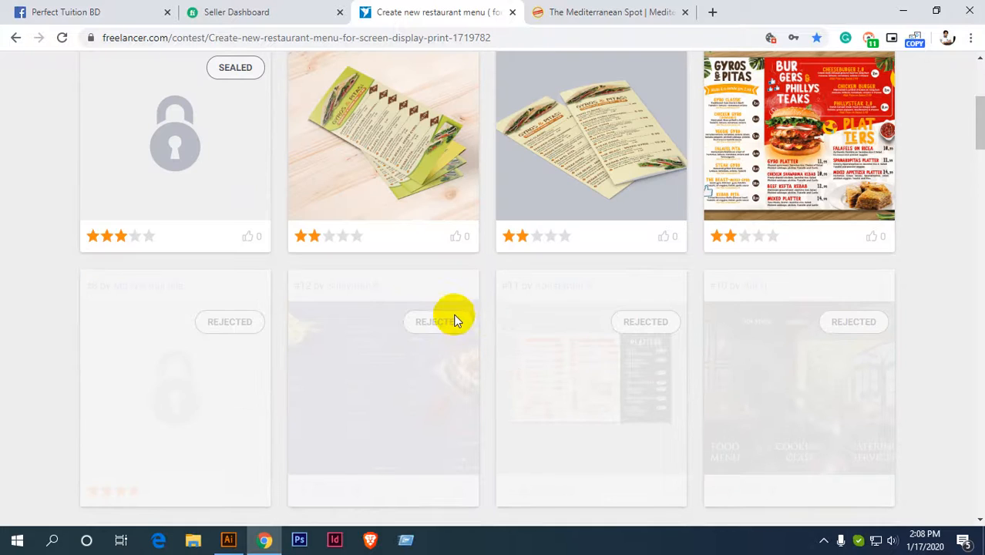
scroll(494, 317, "up", 1)
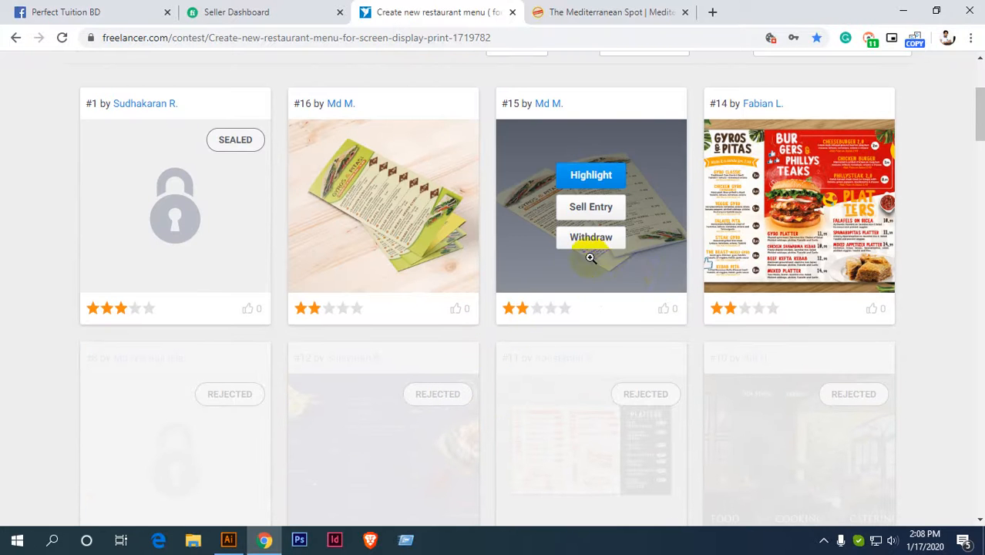
scroll(464, 229, "up", 2)
scroll(490, 235, "down", 1)
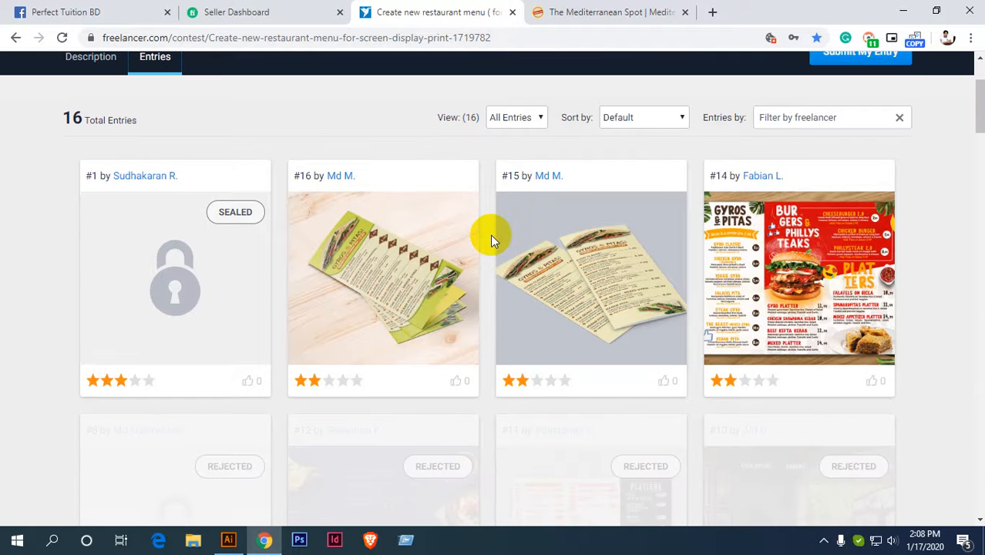
mouse_move(421, 280)
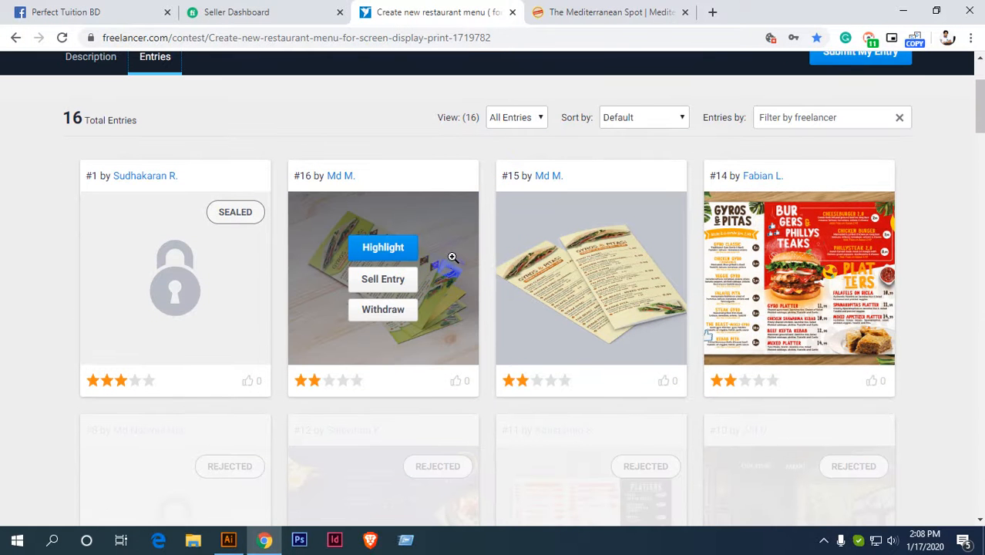
scroll(452, 256, "down", 1)
scroll(537, 234, "down", 3)
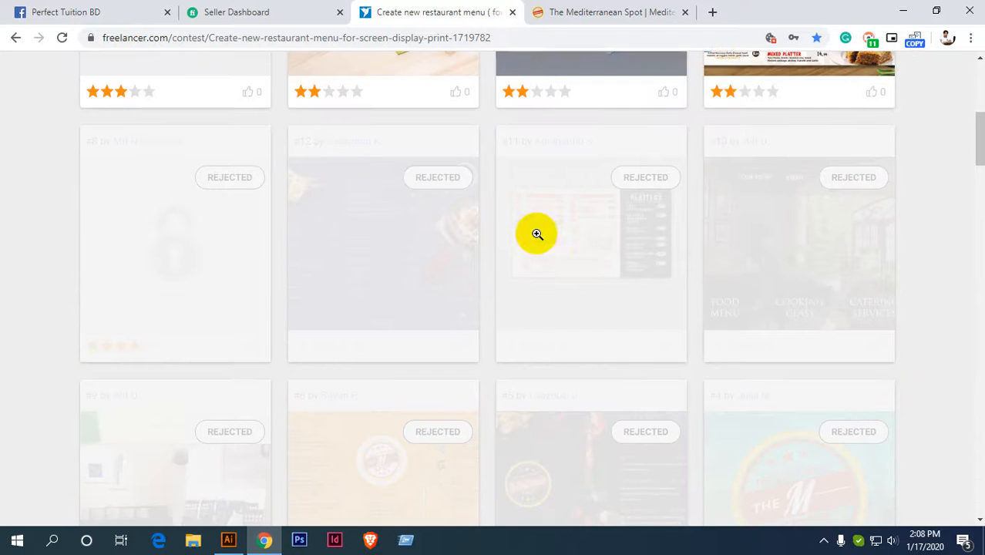
scroll(431, 254, "down", 2)
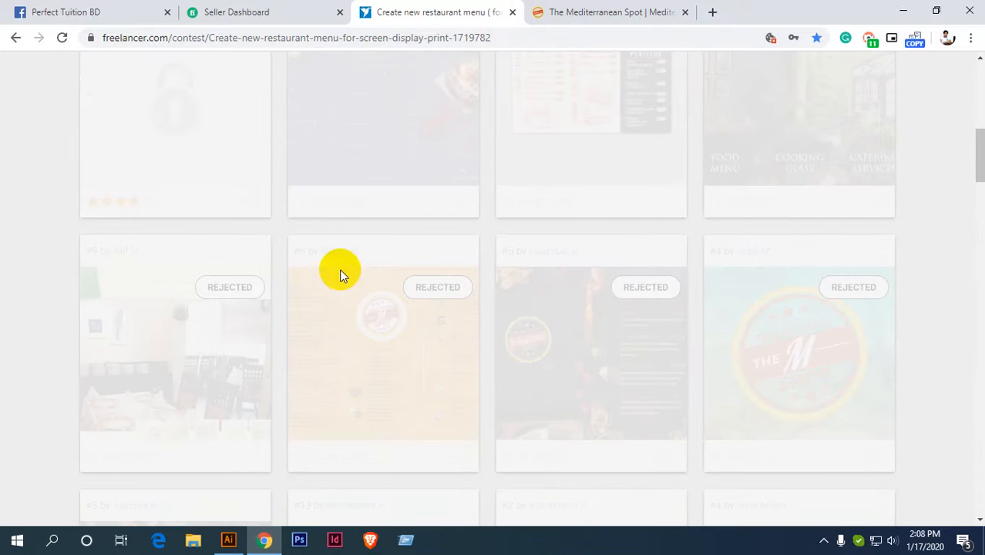
scroll(277, 266, "down", 2)
scroll(477, 254, "down", 2)
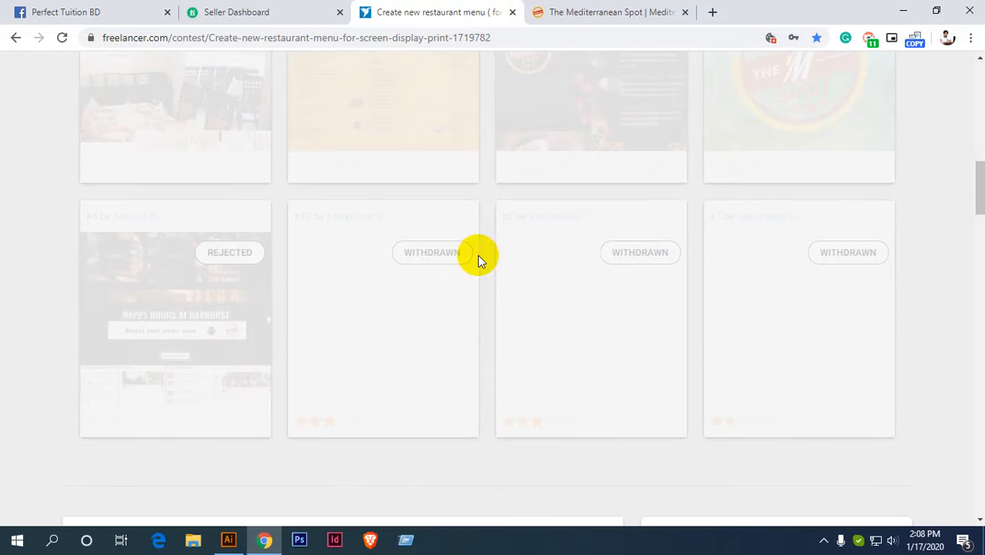
scroll(706, 306, "down", 3)
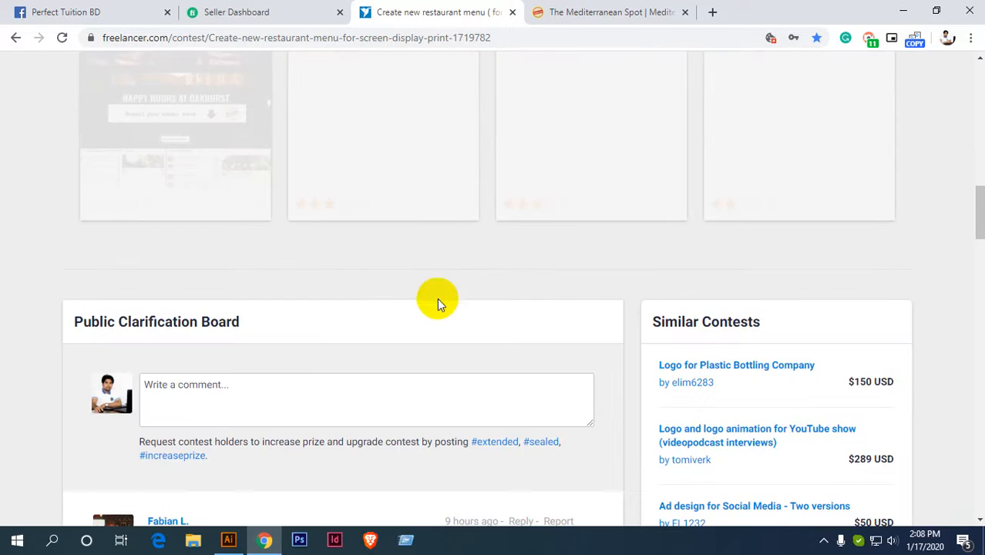
scroll(370, 262, "up", 3)
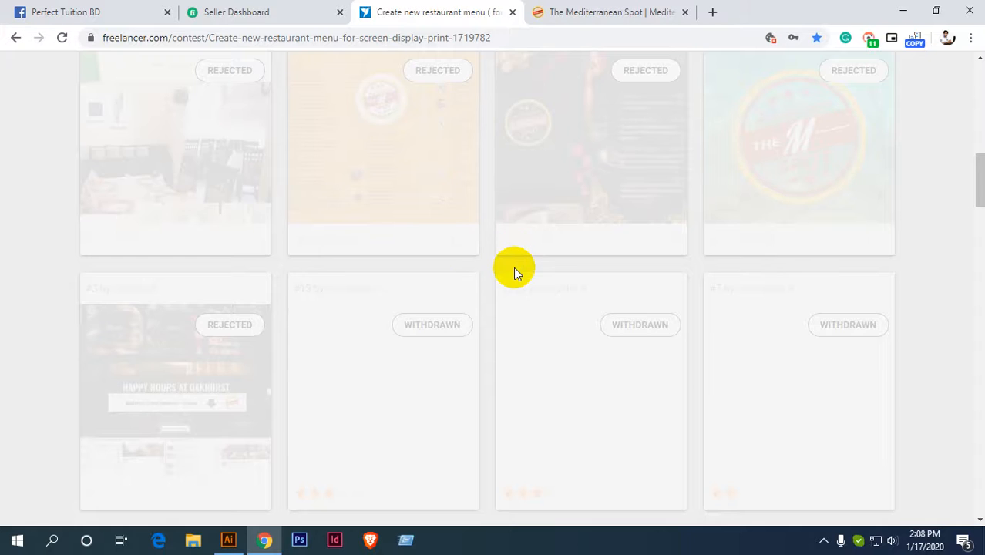
scroll(513, 266, "up", 3)
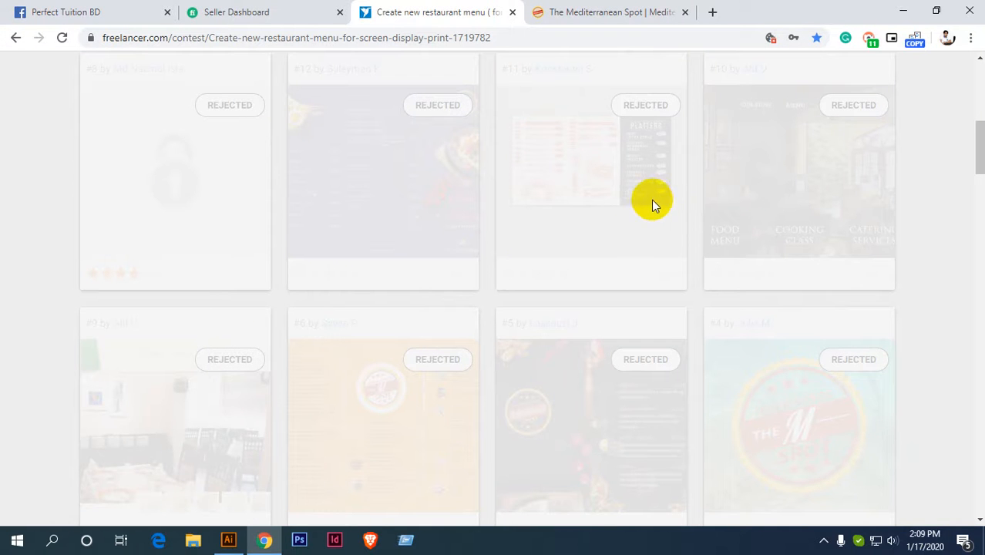
scroll(626, 201, "up", 2)
scroll(639, 308, "down", 3)
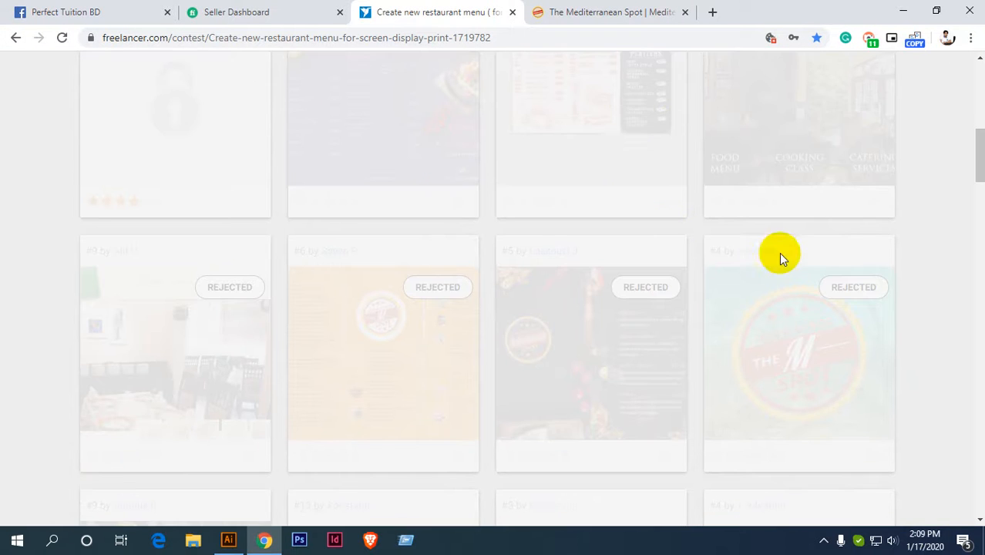
scroll(576, 131, "up", 1)
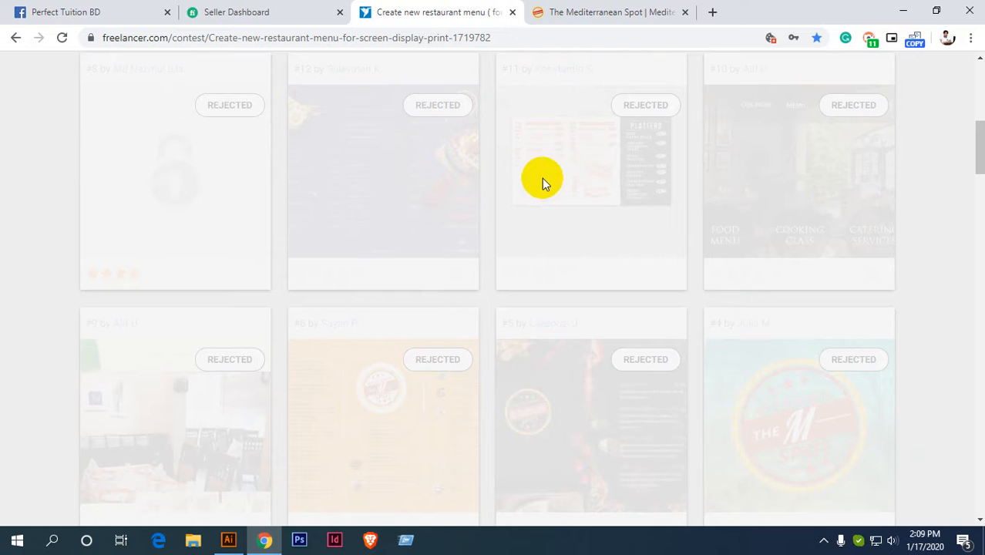
scroll(400, 179, "down", 6)
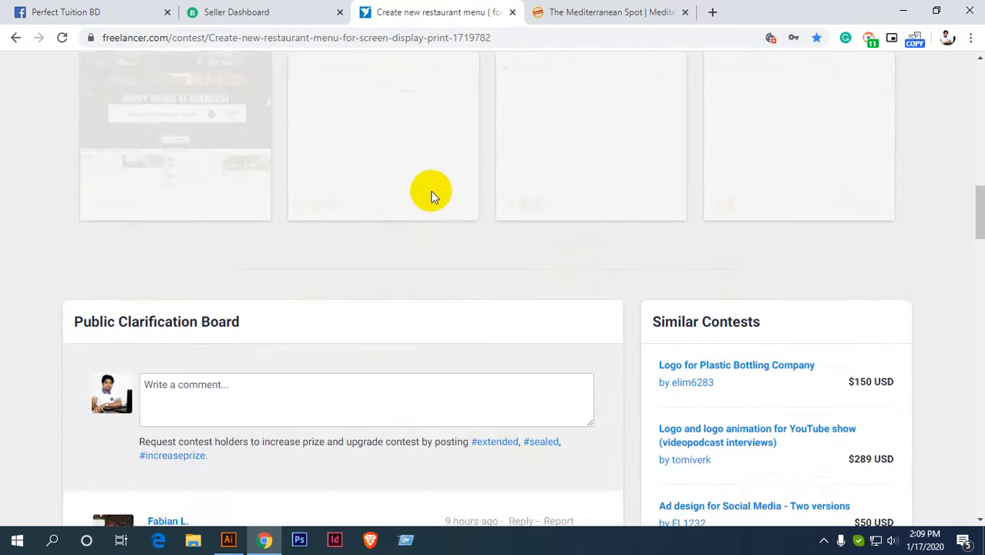
Reopen the contest description and review the screen layout, postcard and notes sections down to the attached files.
scroll(420, 192, "up", 8)
scroll(409, 191, "up", 5)
left_click(93, 198)
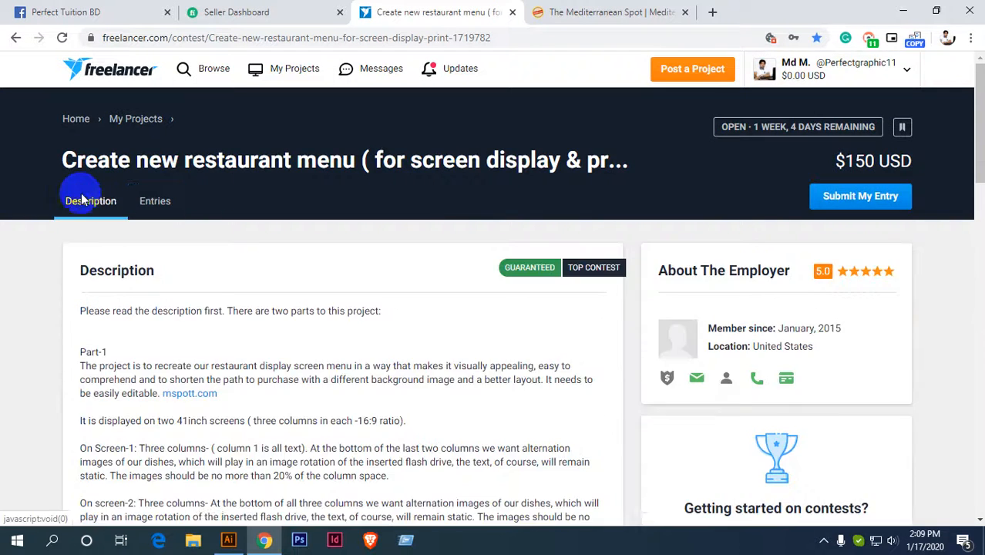
scroll(241, 196, "down", 4)
scroll(240, 196, "down", 1)
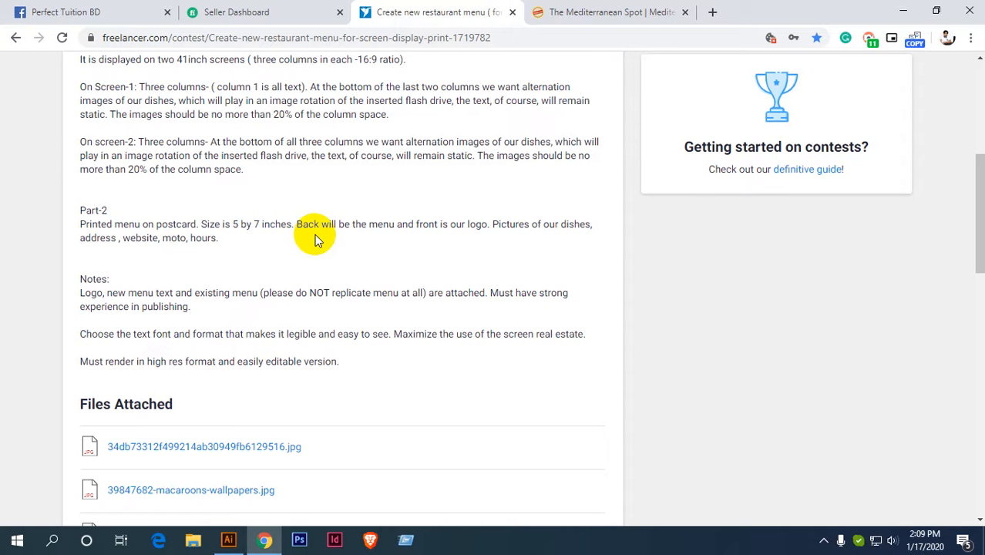
scroll(314, 239, "up", 3)
Go back to the entries, view #16 through #14 enlarged in sequence, and close the viewer to return to the list.
left_click(159, 128)
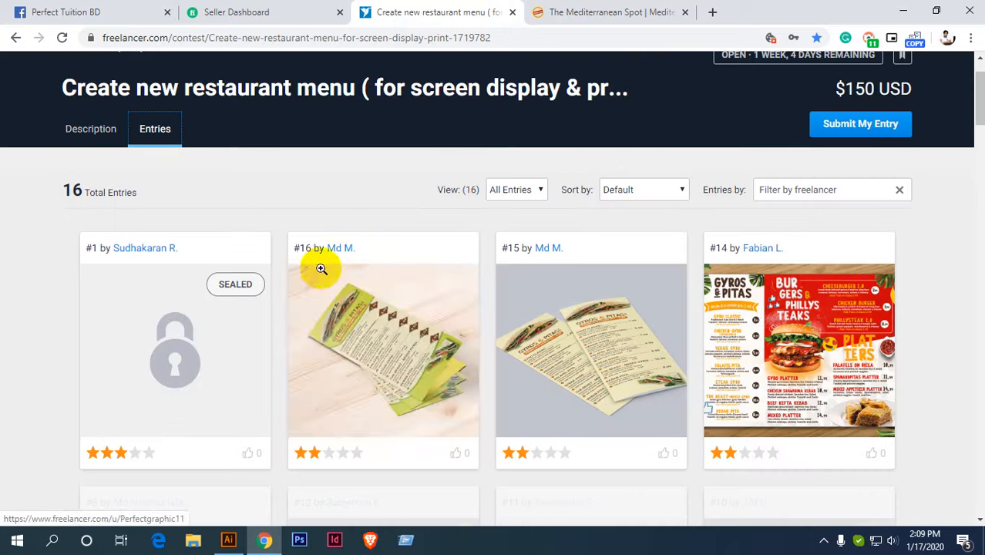
left_click(332, 283)
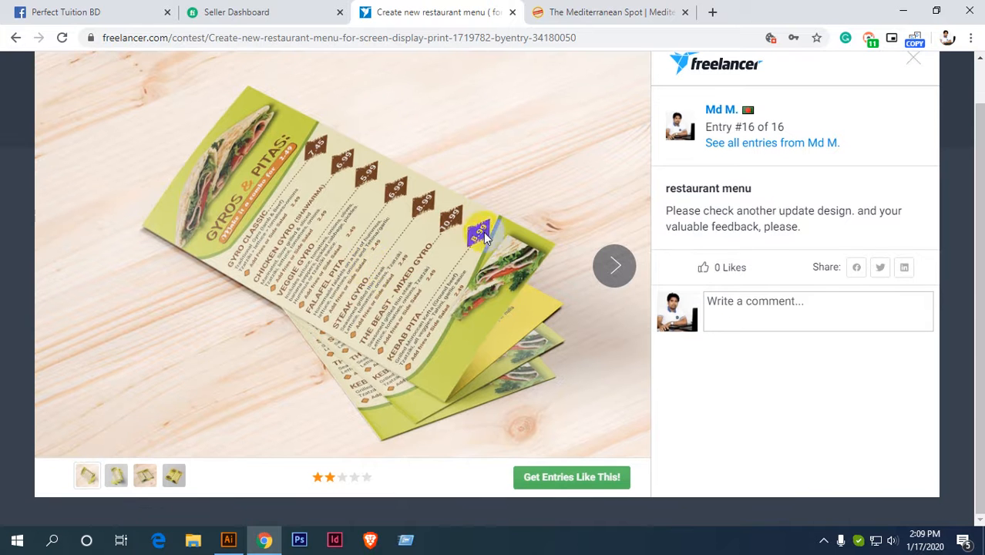
left_click(614, 262)
left_click(612, 262)
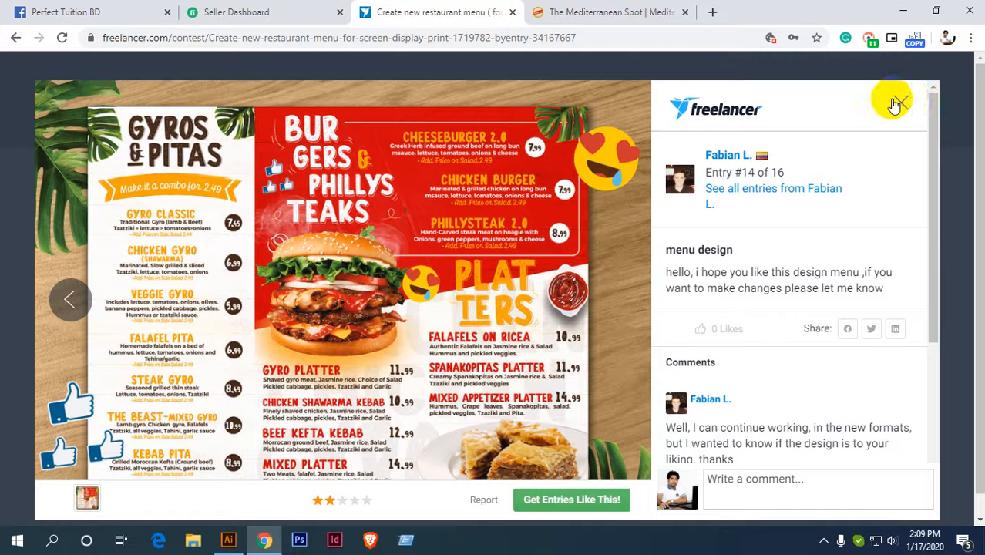
left_click(902, 104)
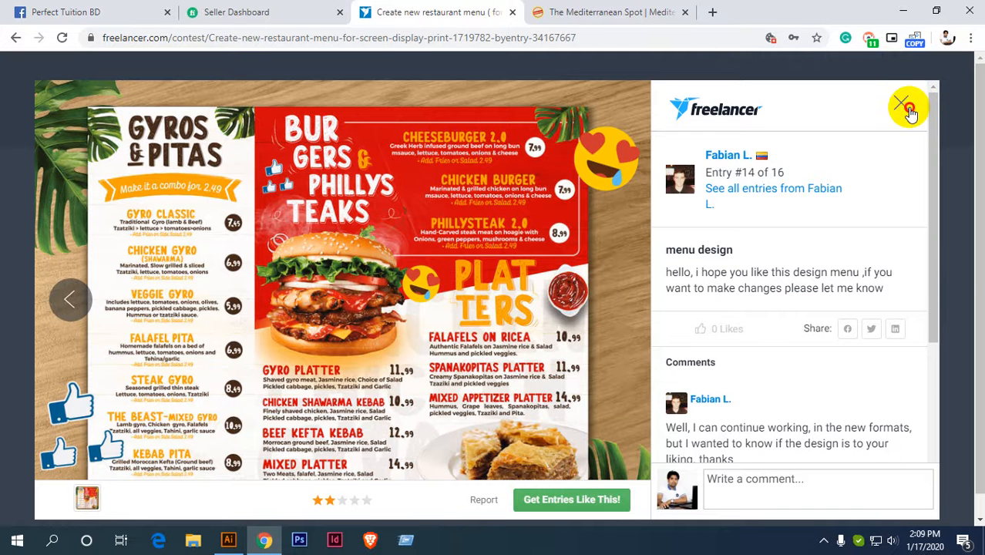
scroll(521, 302, "down", 1)
scroll(521, 302, "down", 2)
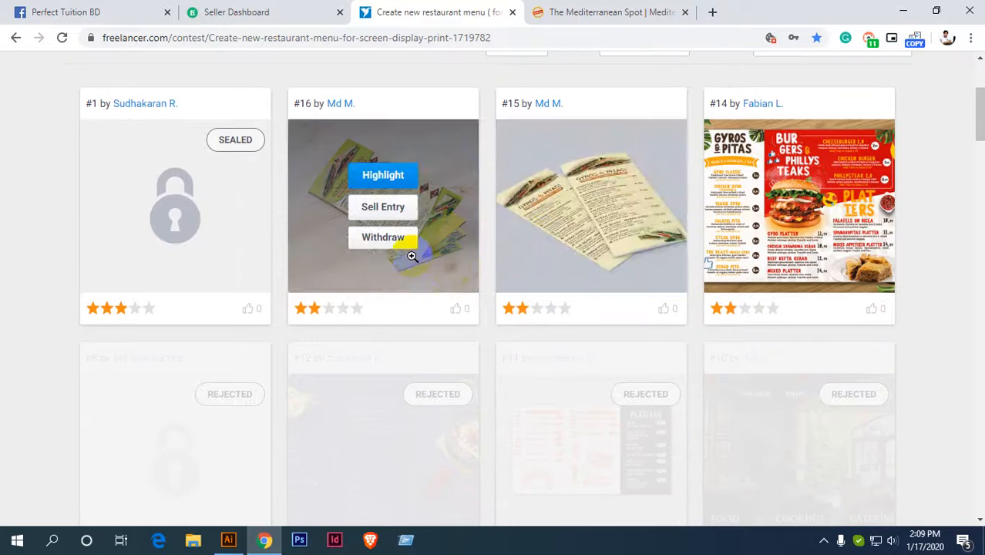
Reopen the contest description and highlight the Part-2 postcard requirements, including the motto, hours and full paragraph.
scroll(534, 233, "up", 3)
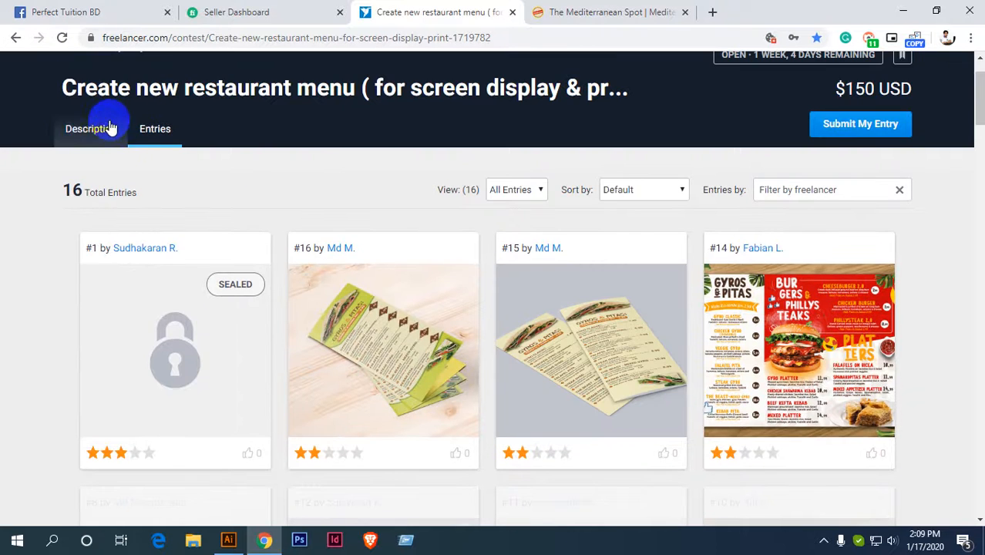
left_click(79, 131)
scroll(199, 172, "down", 3)
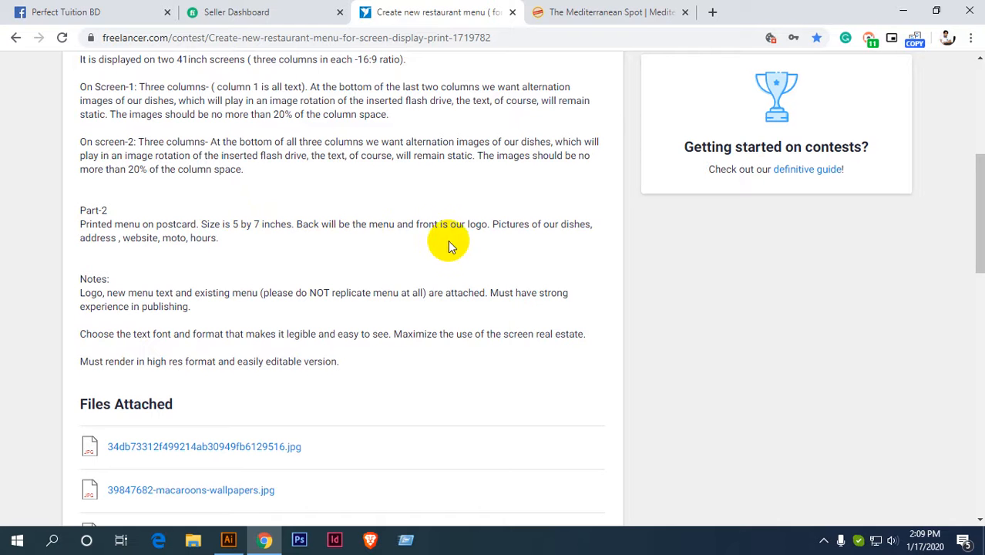
scroll(359, 245, "up", 1)
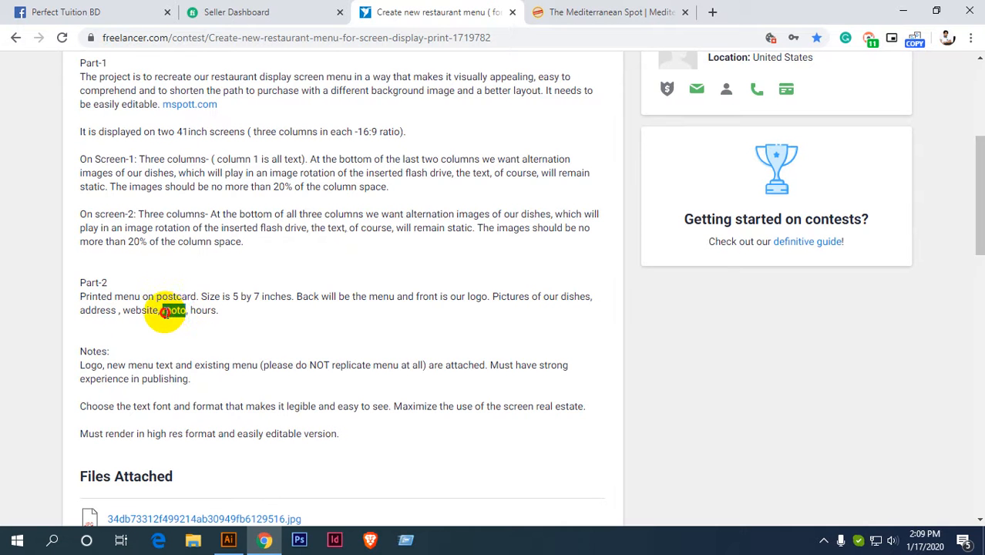
left_click(214, 309)
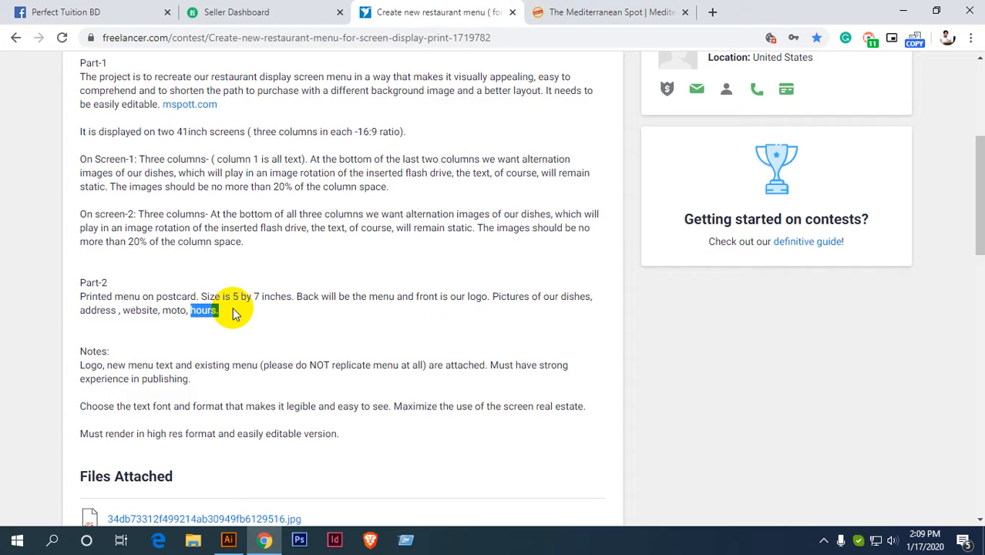
left_click(234, 309)
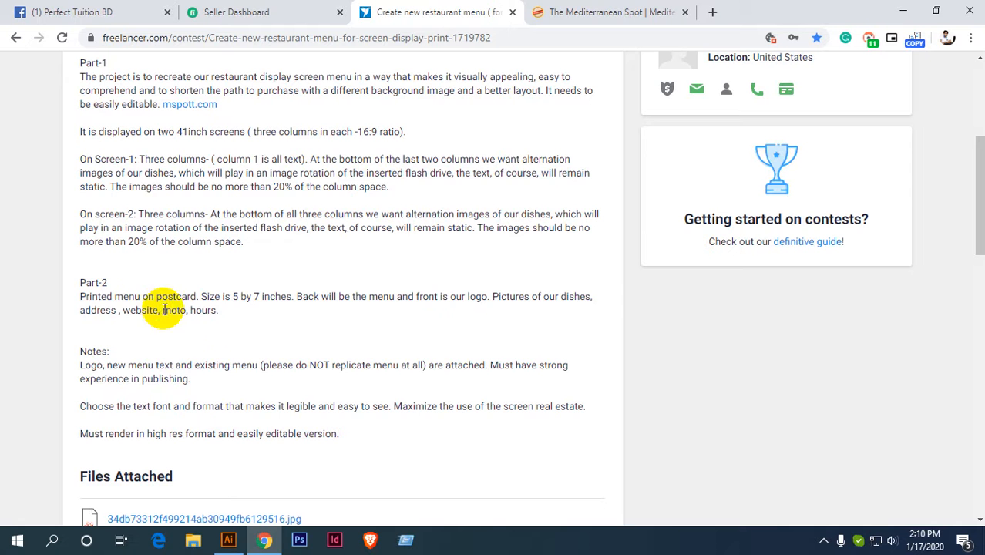
left_click_drag(219, 310, 89, 293)
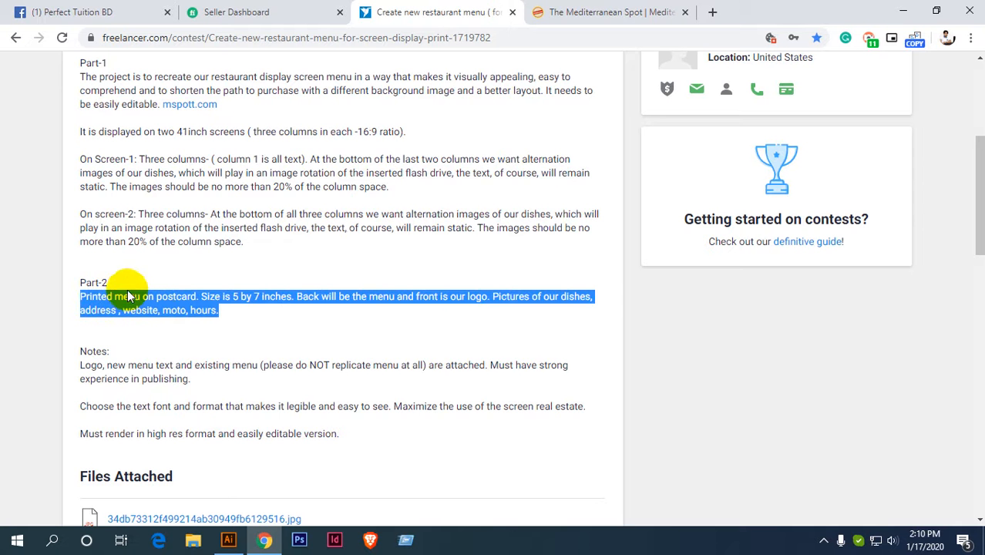
Return to the entries, view the first and fourth images of entry #16 enlarged, and close the viewer.
scroll(126, 231, "up", 4)
left_click(154, 205)
scroll(336, 269, "down", 2)
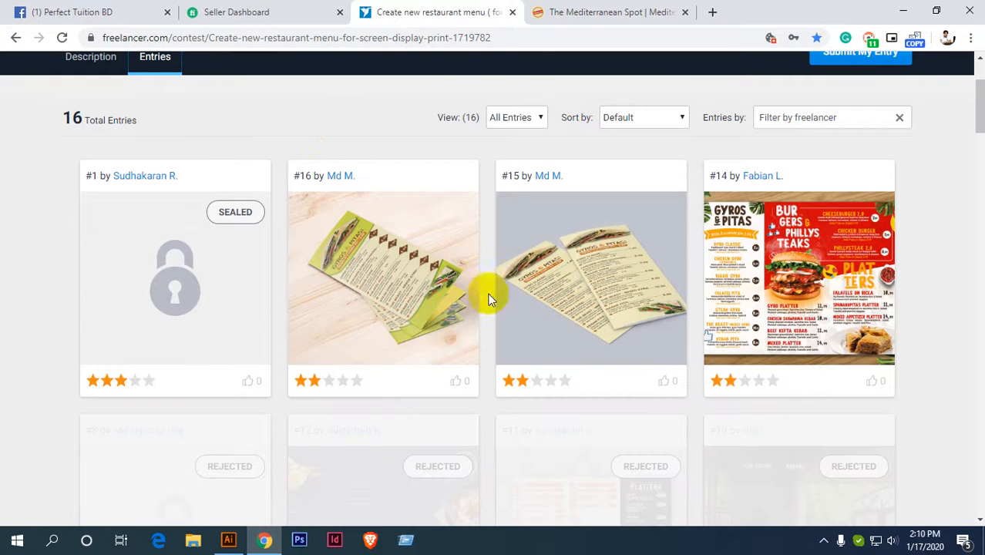
mouse_move(523, 264)
mouse_move(402, 221)
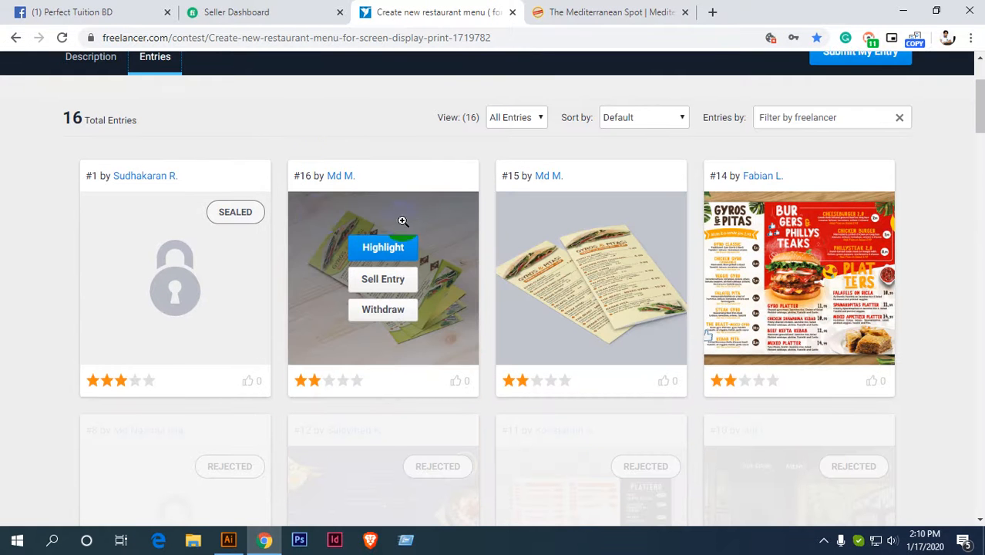
left_click(321, 216)
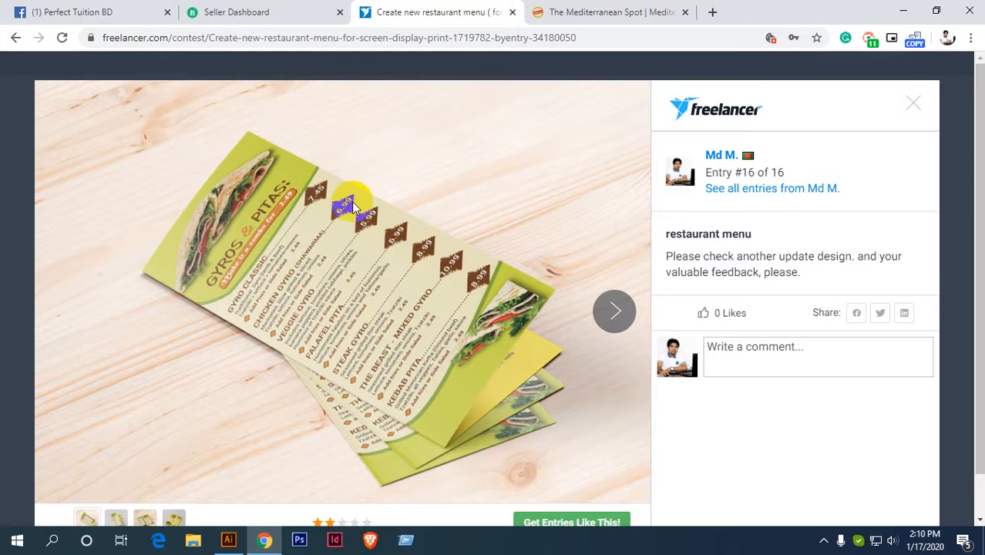
scroll(351, 206, "down", 1)
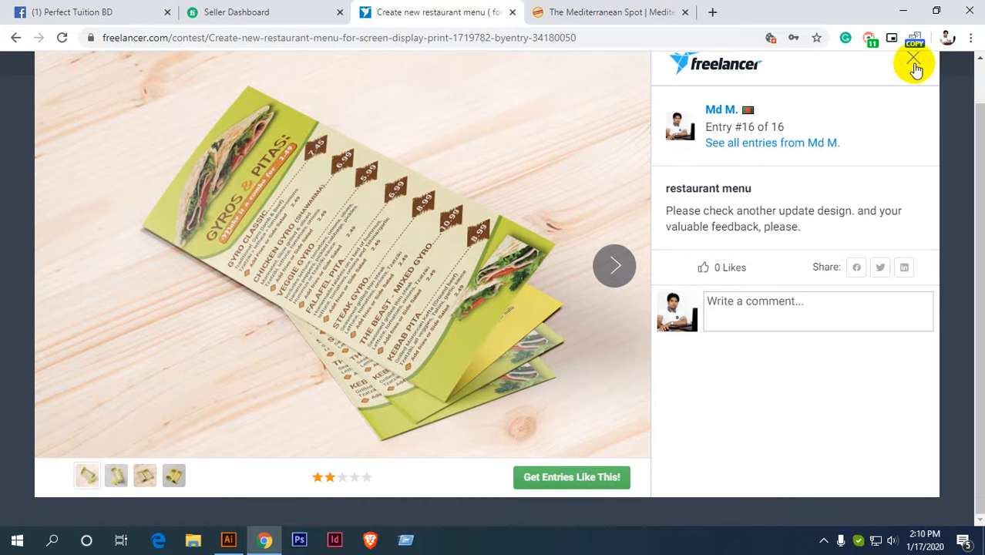
left_click(175, 475)
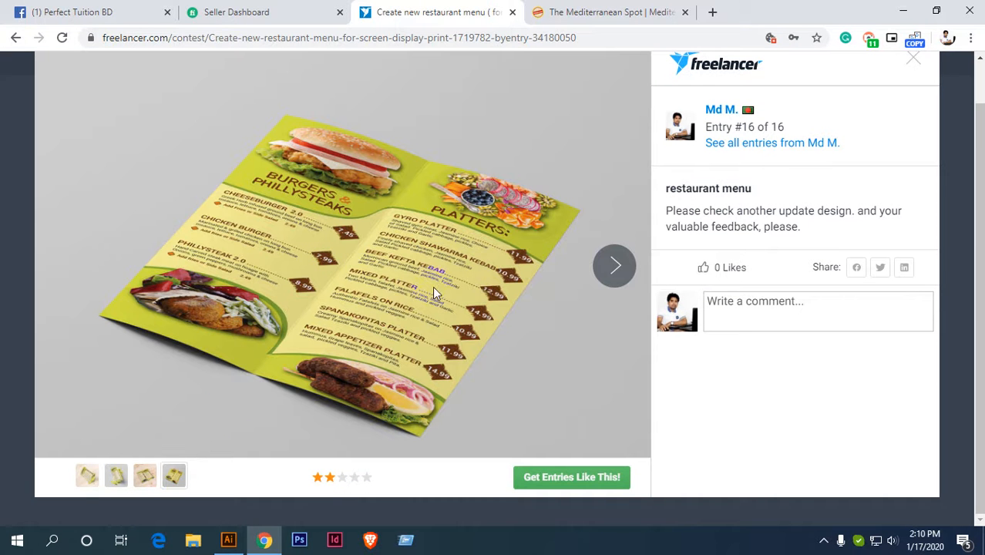
left_click(919, 63)
Reopen the contest description, reread it down to the notes, and highlight the Part-1 screen menu requirements.
scroll(388, 198, "up", 2)
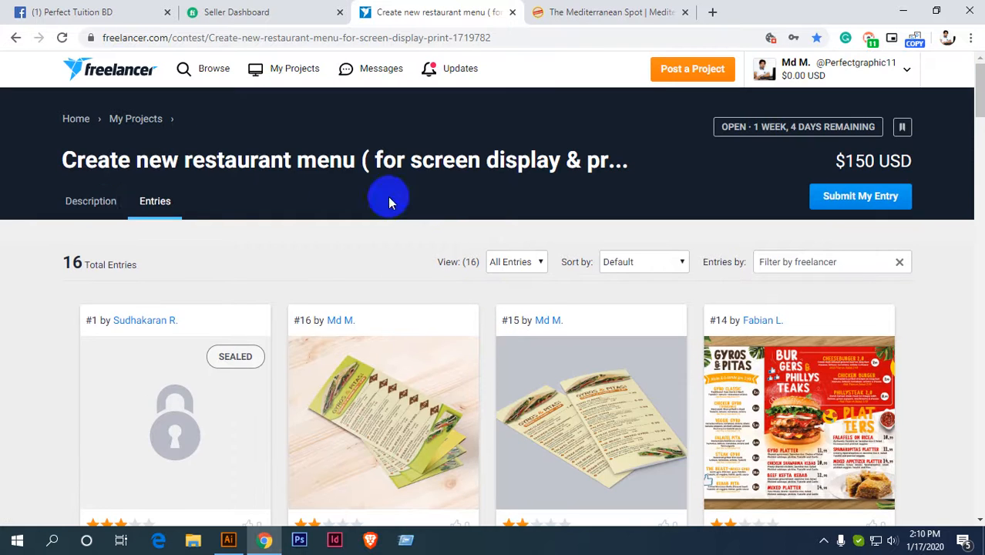
left_click(104, 203)
scroll(346, 216, "down", 2)
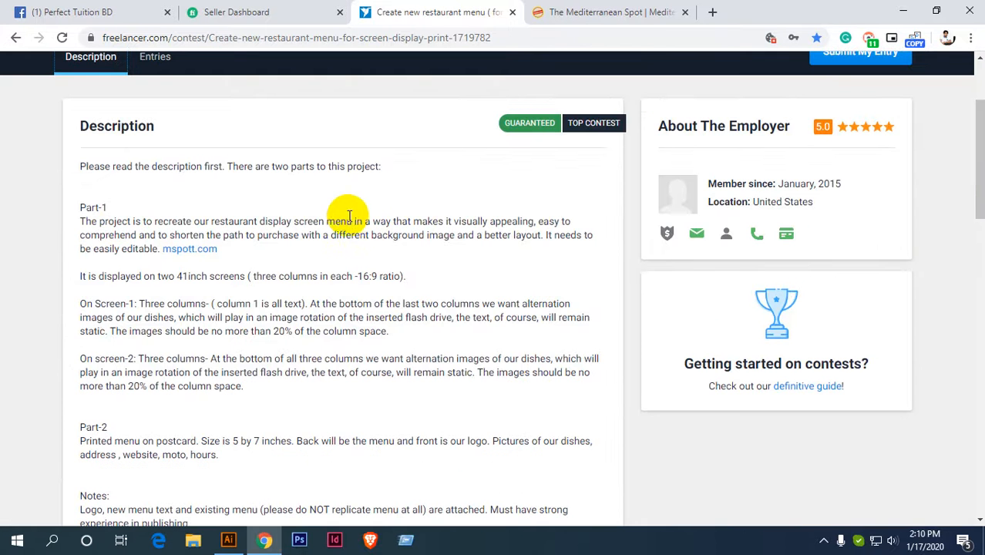
scroll(427, 216, "down", 1)
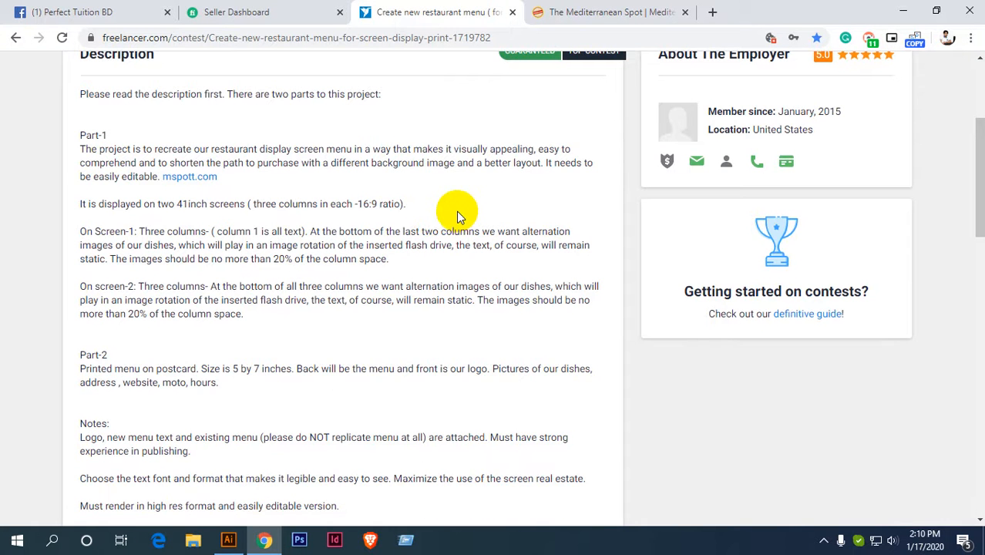
scroll(449, 221, "down", 1)
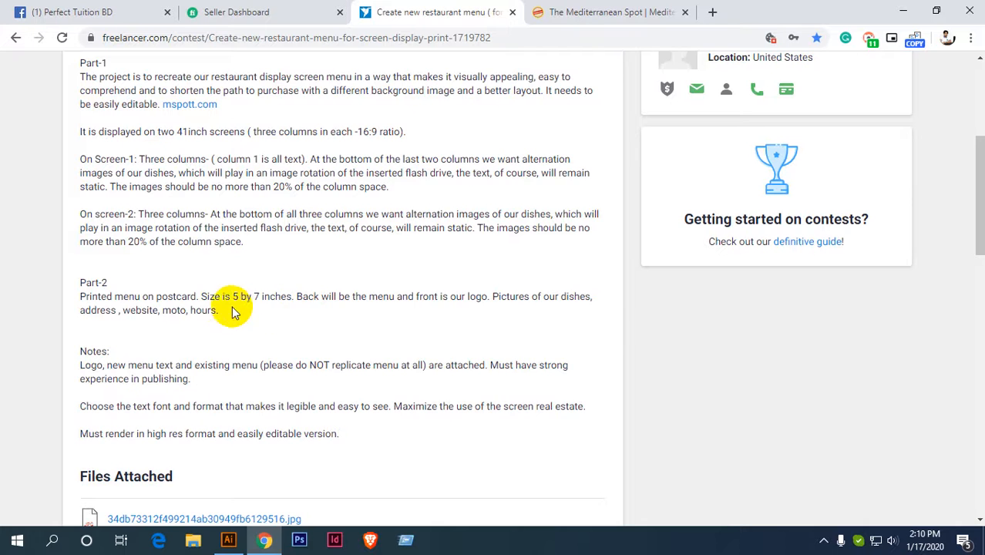
scroll(235, 312, "down", 1)
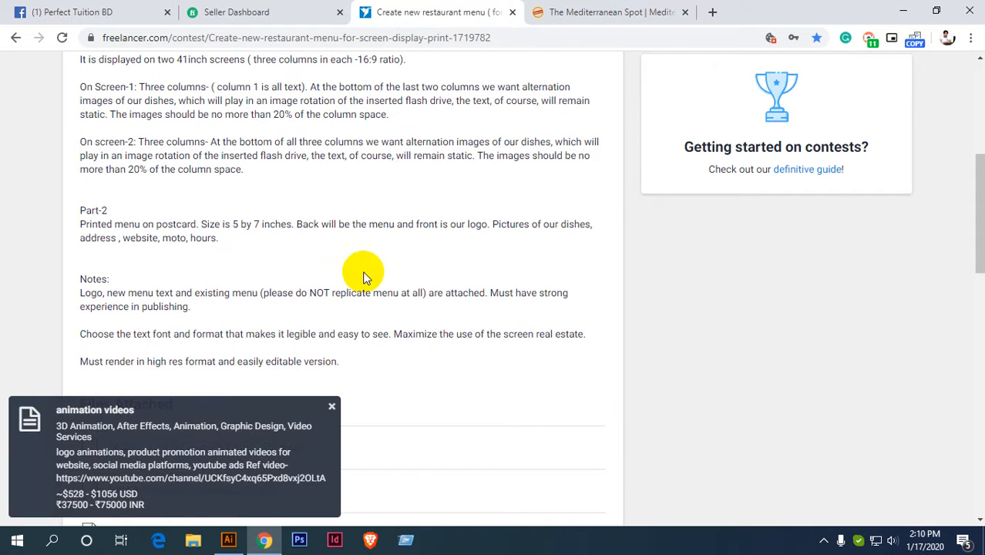
scroll(365, 277, "up", 2)
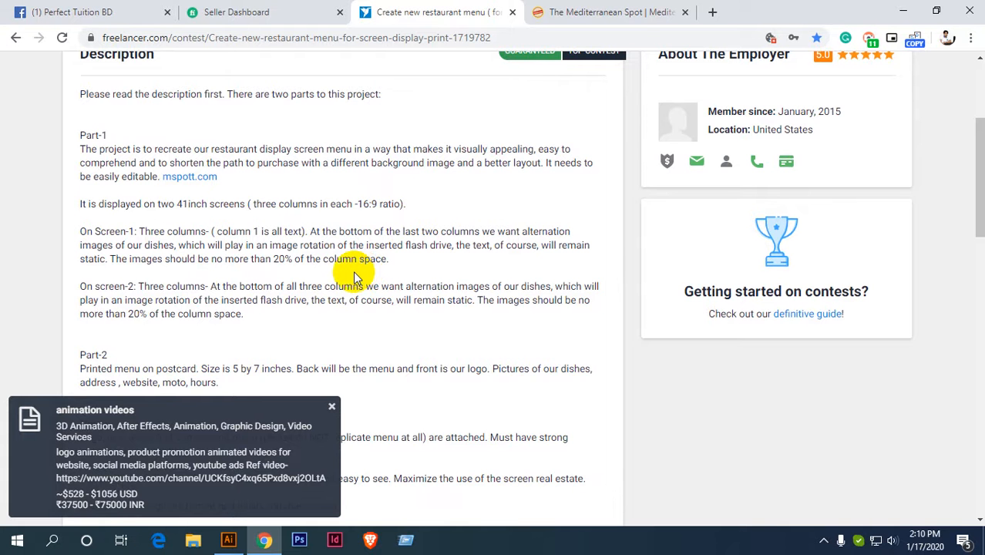
scroll(370, 270, "up", 1)
scroll(374, 280, "down", 3)
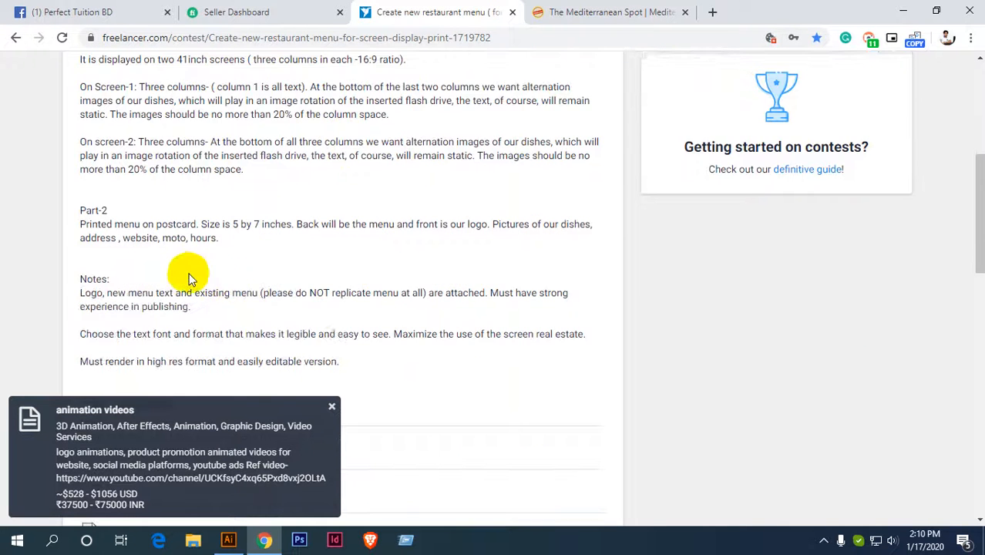
scroll(190, 277, "up", 2)
left_click_drag(264, 319, 100, 148)
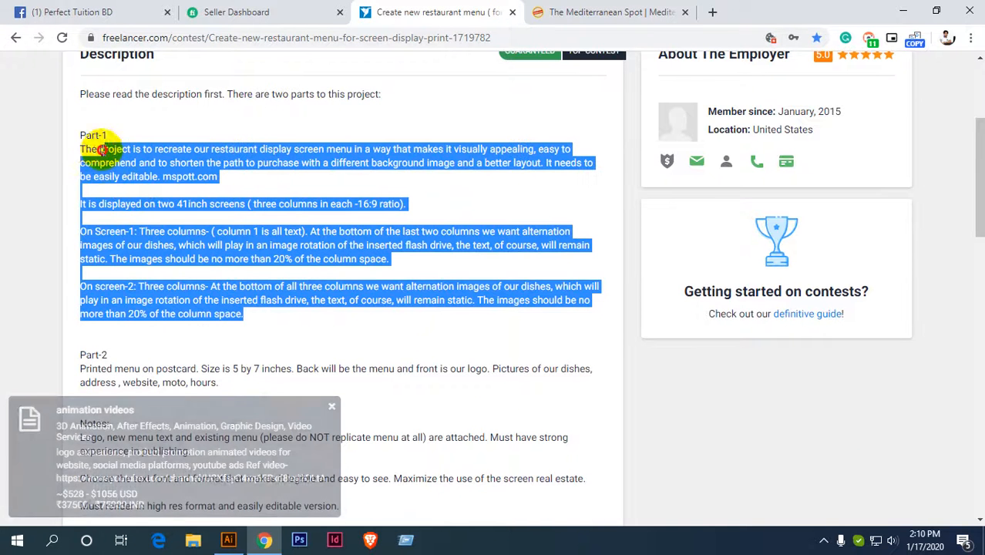
left_click(196, 137)
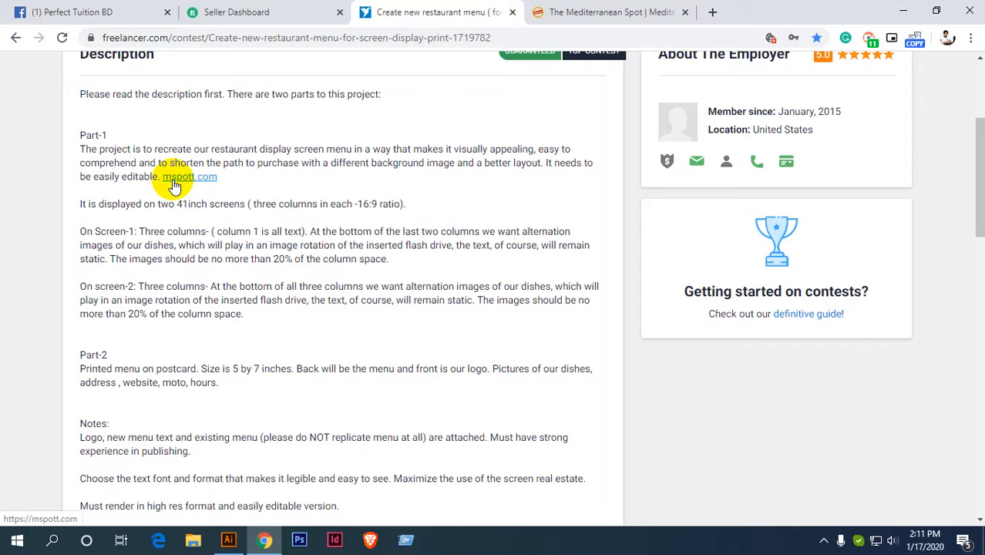
Close the Facebook page and highlight the Part-1 and Part-2 texts in the contest description to compare them.
left_click(167, 13)
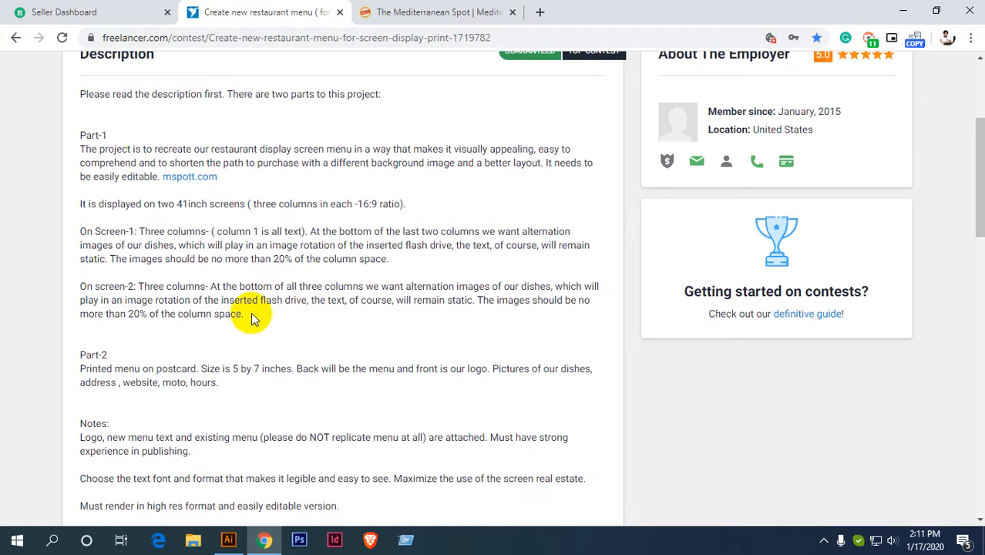
left_click_drag(243, 314, 77, 152)
scroll(172, 303, "down", 2)
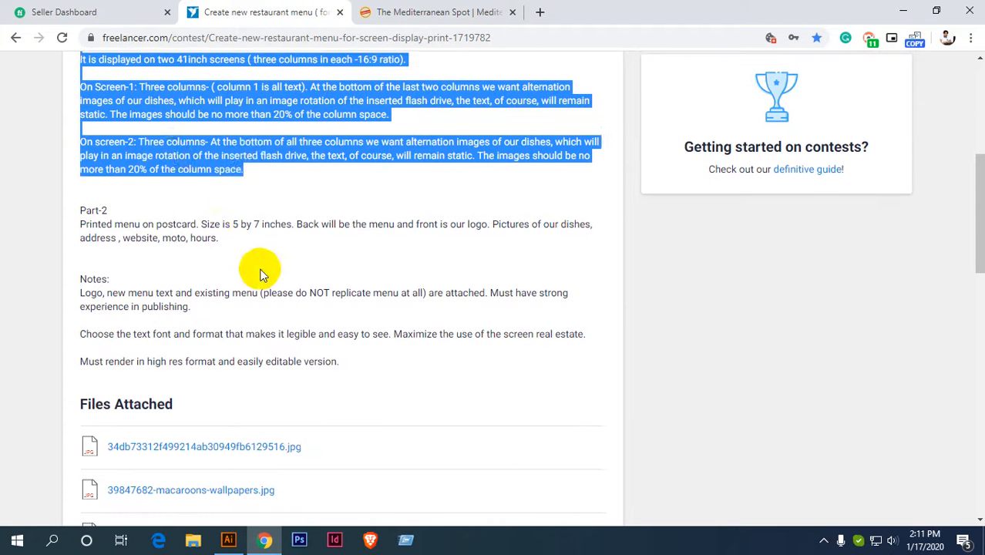
left_click_drag(231, 245, 85, 210)
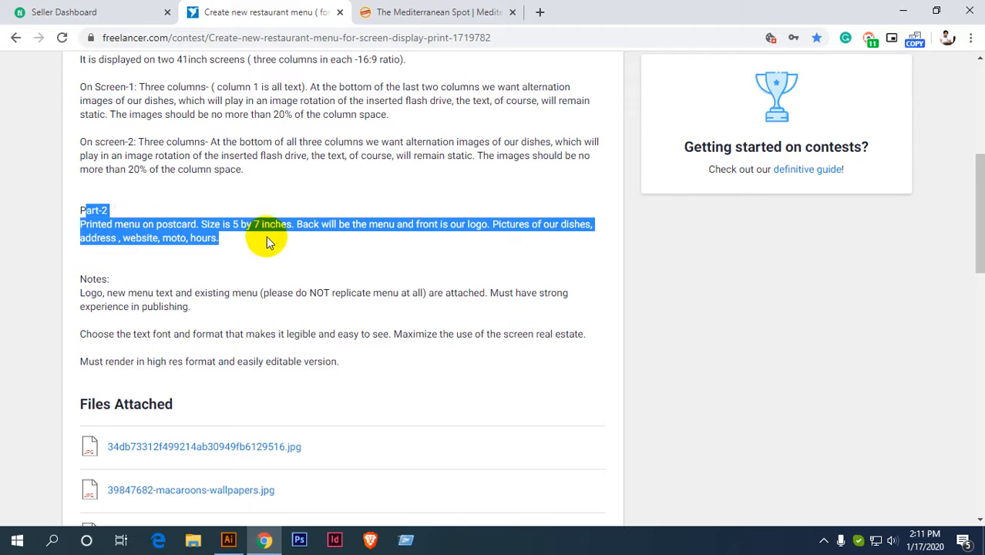
left_click_drag(266, 237, 154, 203)
scroll(162, 254, "up", 2)
left_click_drag(245, 316, 145, 174)
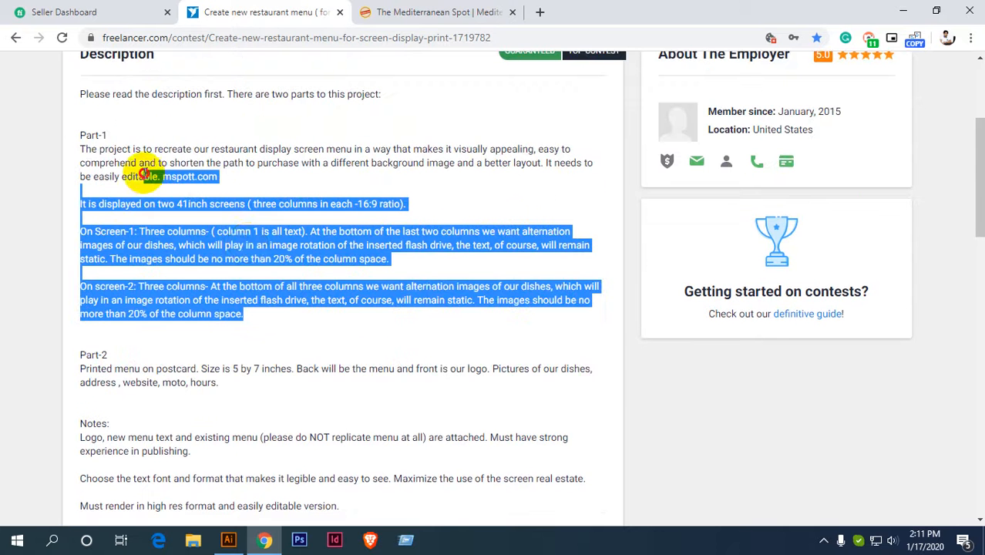
Check the contest prize, then switch to the restaurant's mspott.com website and look through its home page down to the footer.
scroll(403, 269, "up", 3)
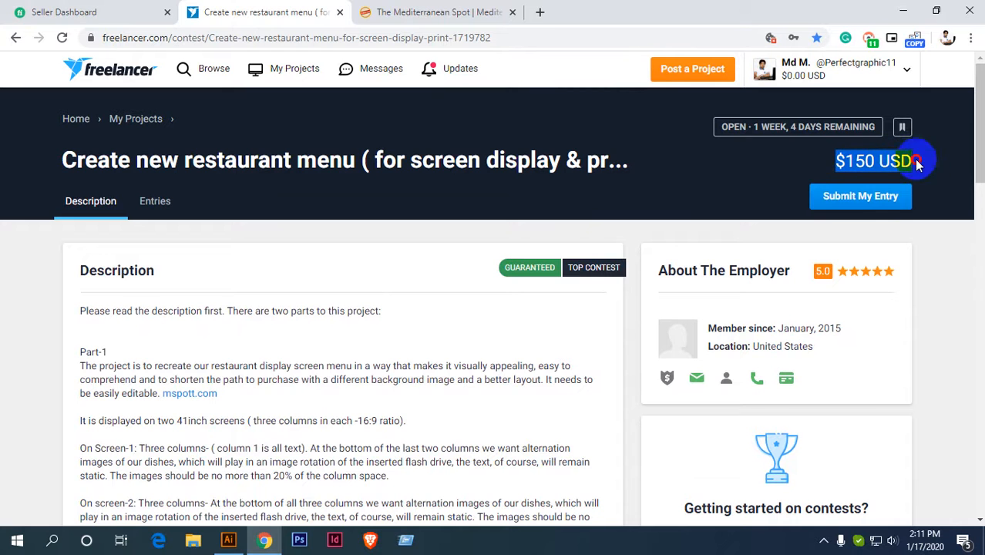
scroll(574, 158, "down", 2)
left_click(426, 9)
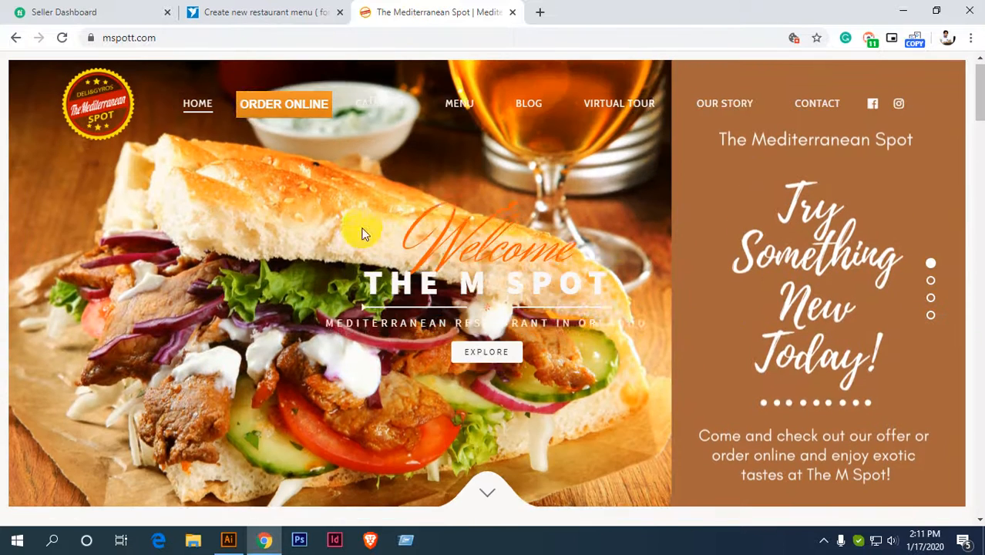
scroll(400, 235, "down", 10)
scroll(548, 241, "down", 5)
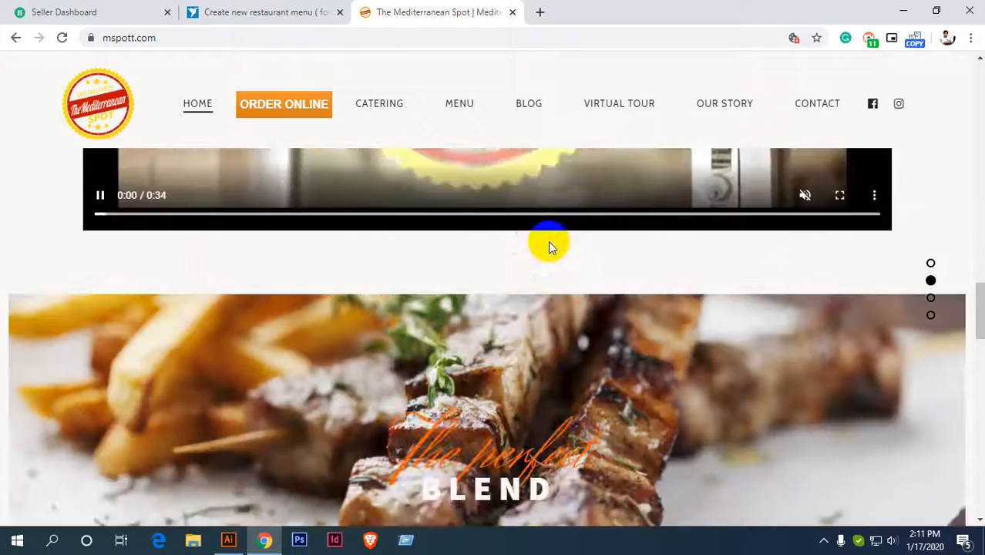
scroll(549, 241, "up", 5)
scroll(198, 158, "up", 3)
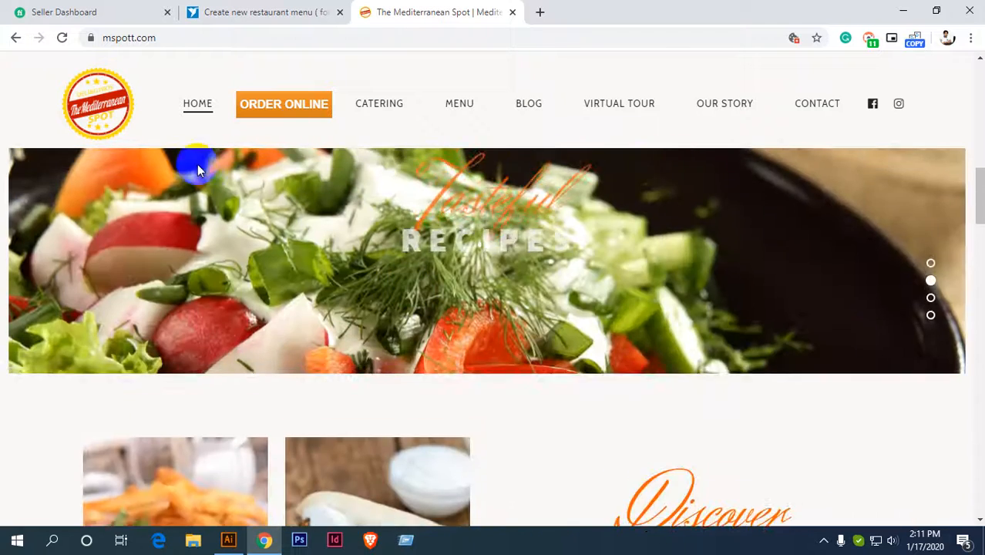
scroll(497, 257, "down", 6)
scroll(499, 262, "down", 8)
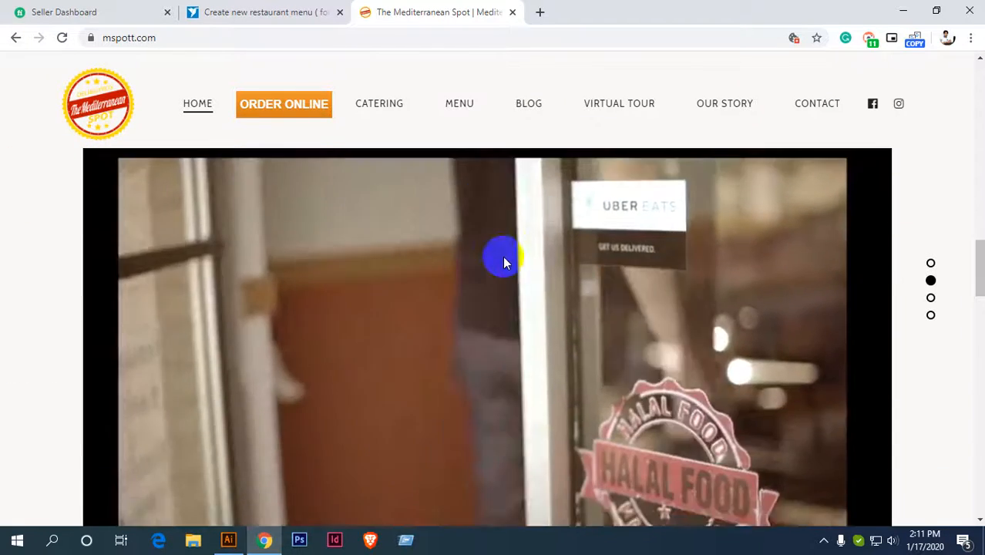
scroll(597, 250, "down", 3)
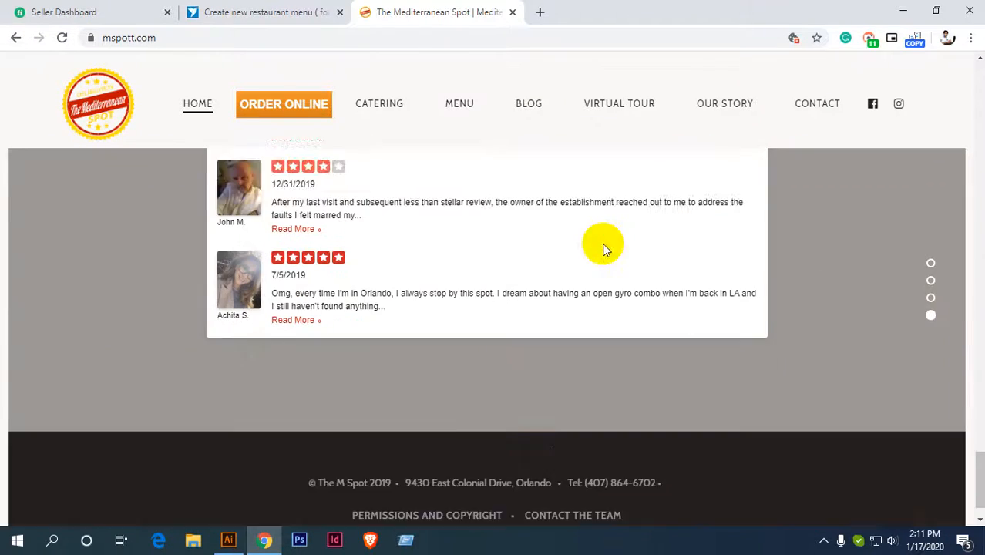
Return to the contest description and look through the attached files and supported submission file types.
left_click(327, 6)
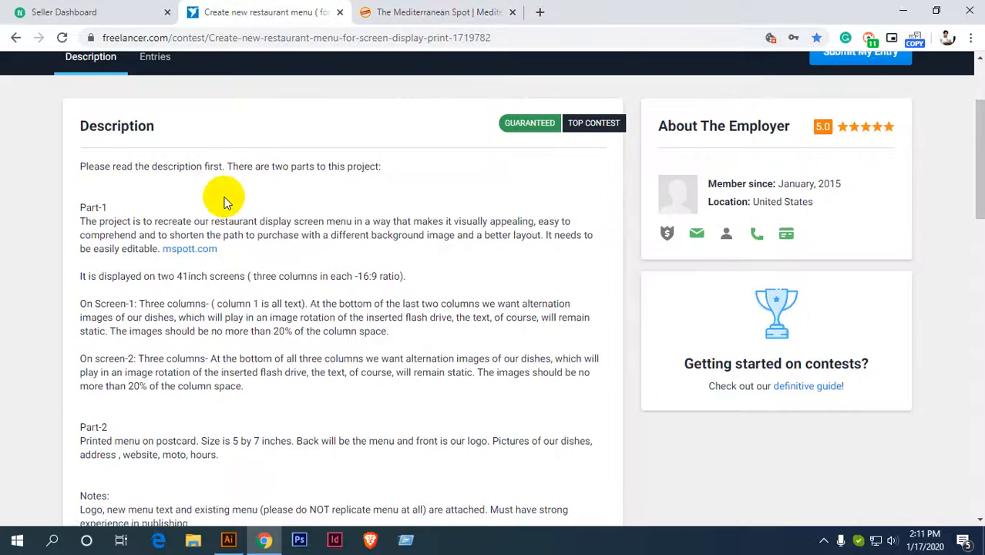
scroll(121, 227, "up", 2)
scroll(172, 262, "down", 8)
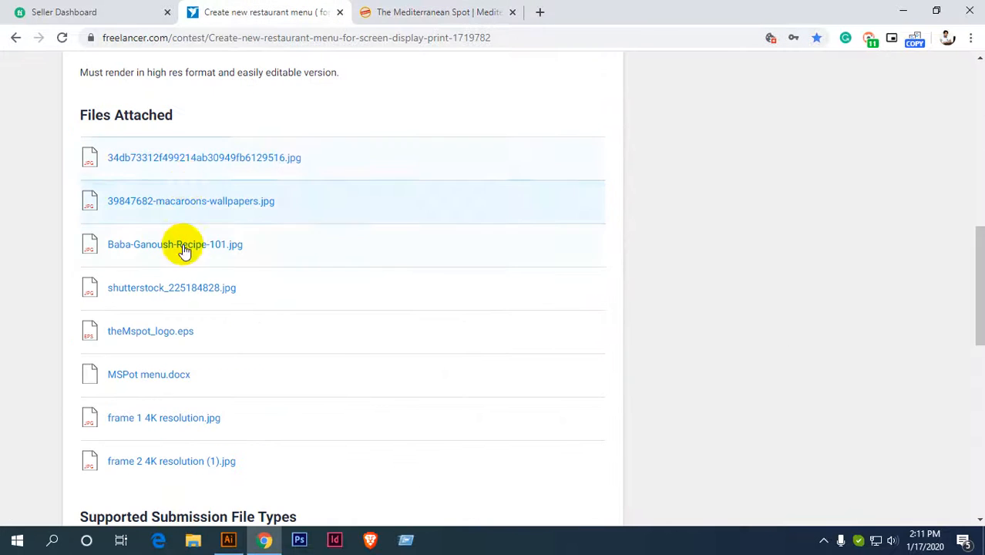
scroll(181, 385, "down", 3)
Minimize the browser, refresh the desktop, and switch to Illustrator's start screen.
left_click(901, 11)
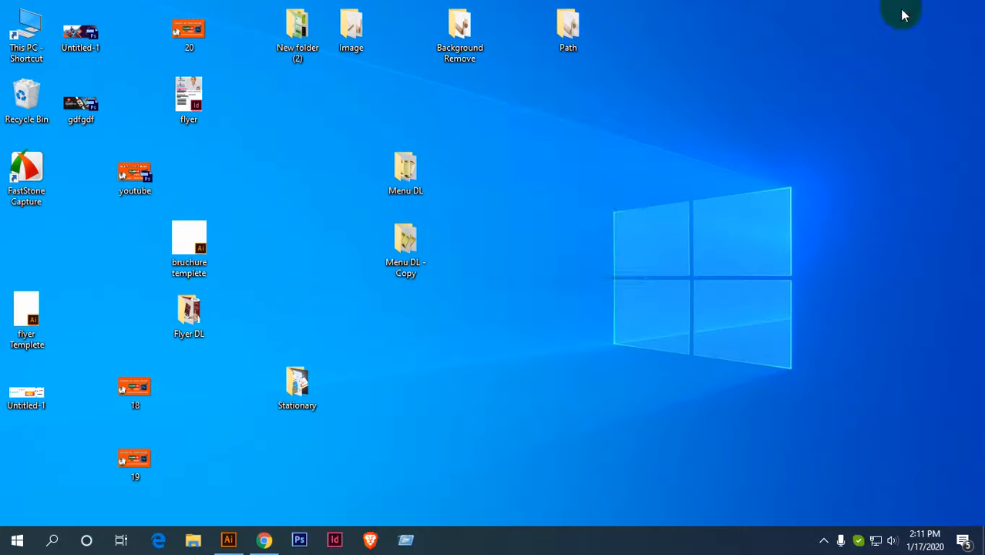
right_click(481, 98)
left_click(518, 139)
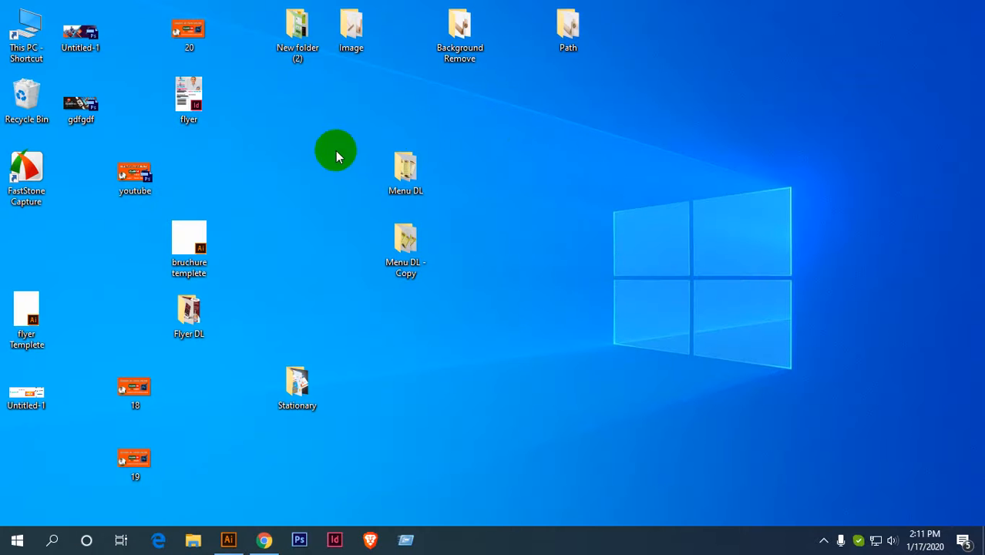
left_click(228, 538)
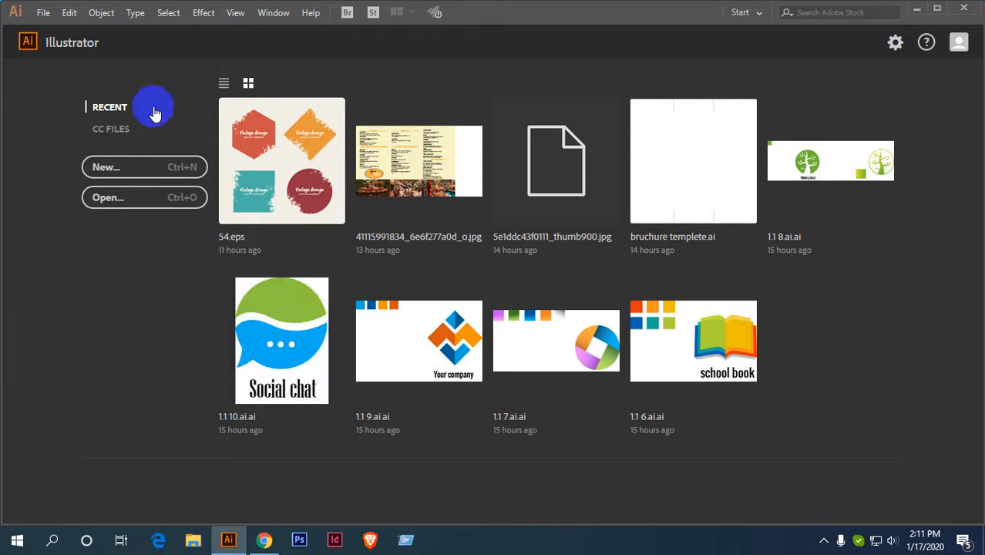
Create a new portrait CMYK document 5 in wide and 7 in high with a linked 0.125 in bleed on all sides.
left_click(125, 167)
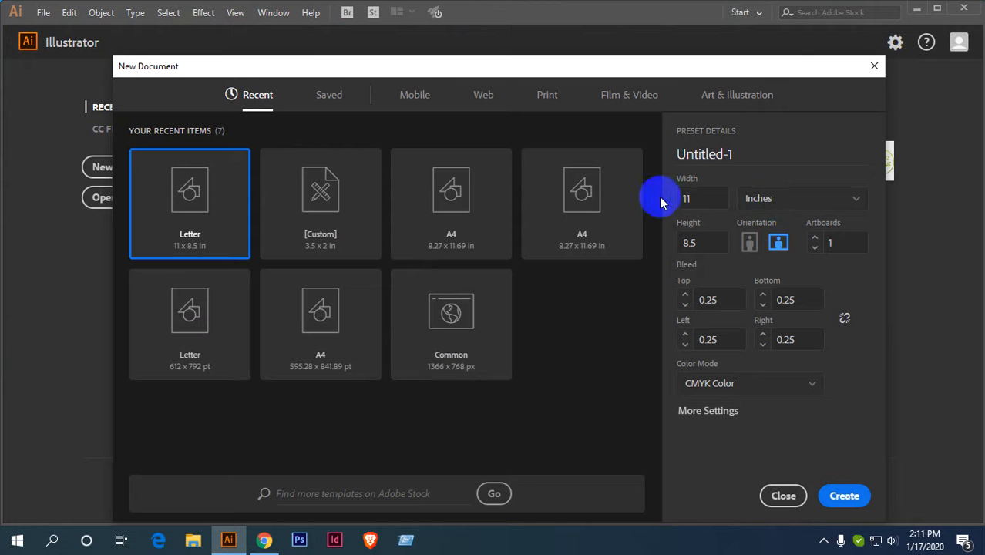
left_click(684, 198)
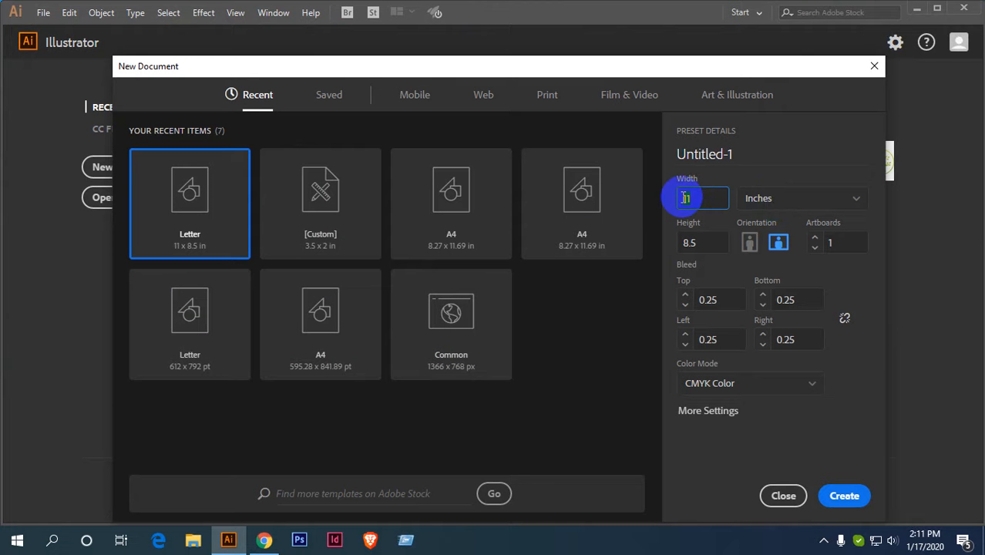
left_click_drag(709, 242, 669, 243)
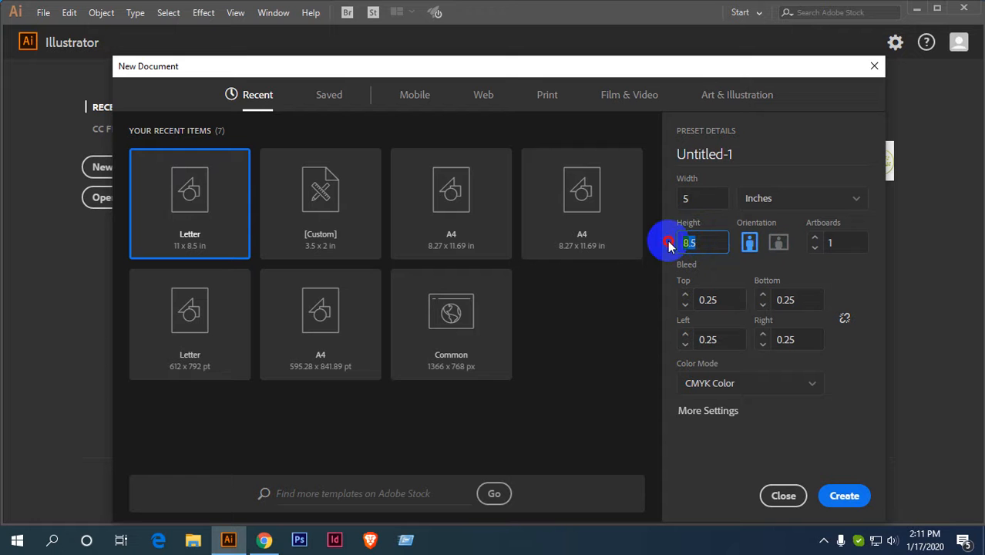
type("7")
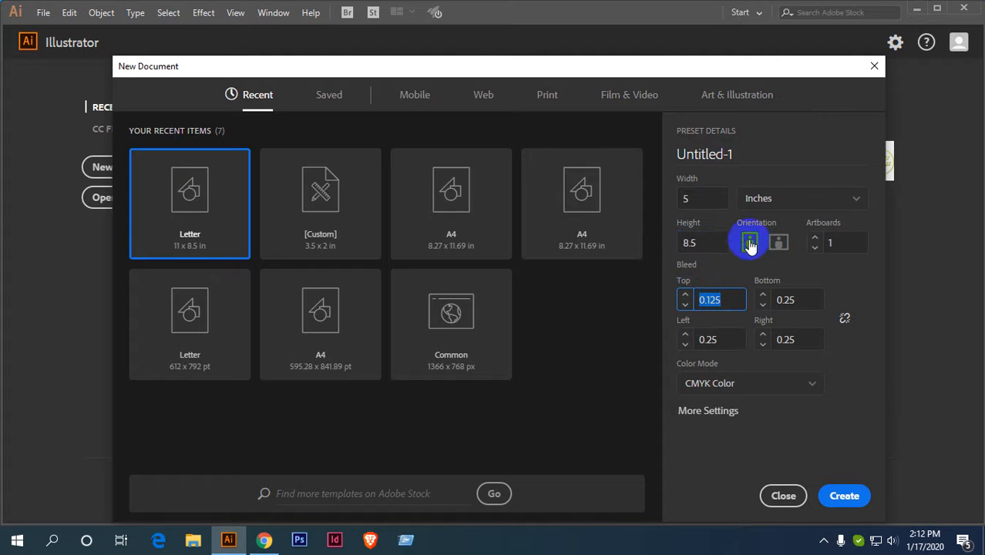
left_click_drag(707, 242, 682, 243)
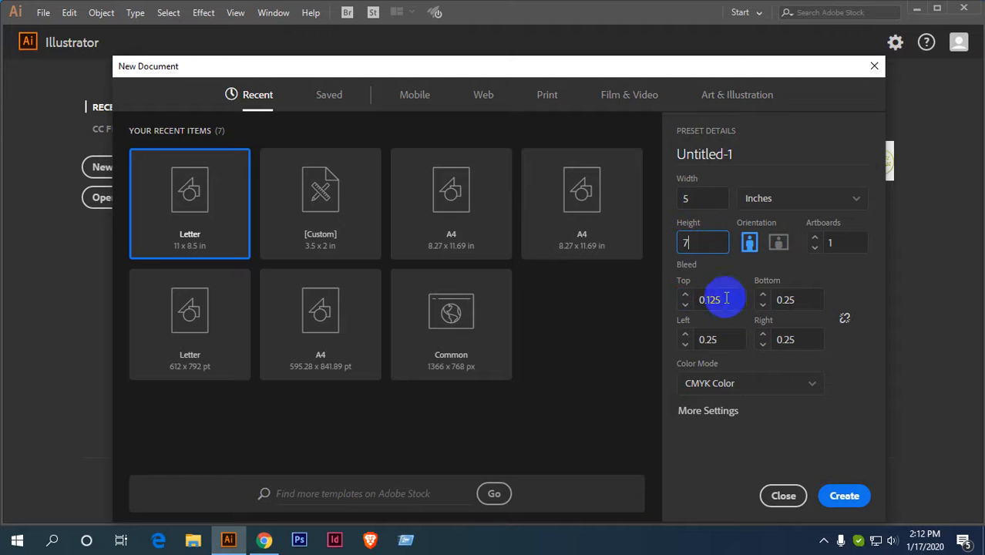
left_click(845, 319)
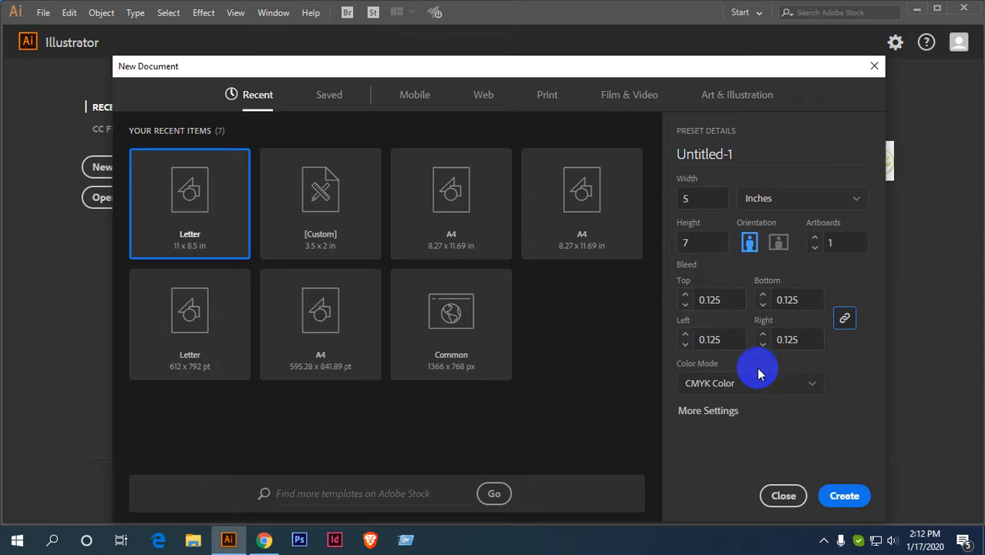
left_click(861, 499)
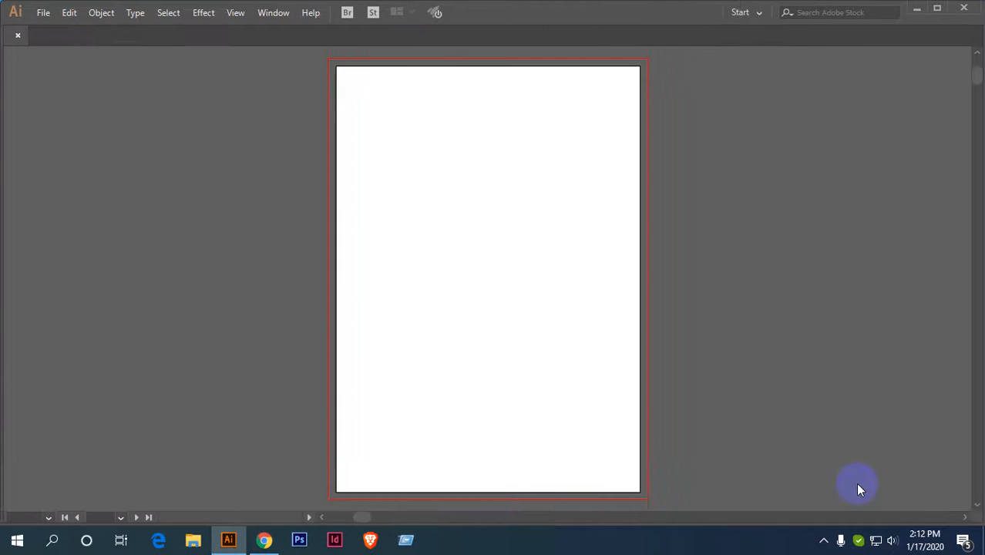
Show the rulers and place guides along the artboard's left and top edges.
scroll(505, 190, "down", 2)
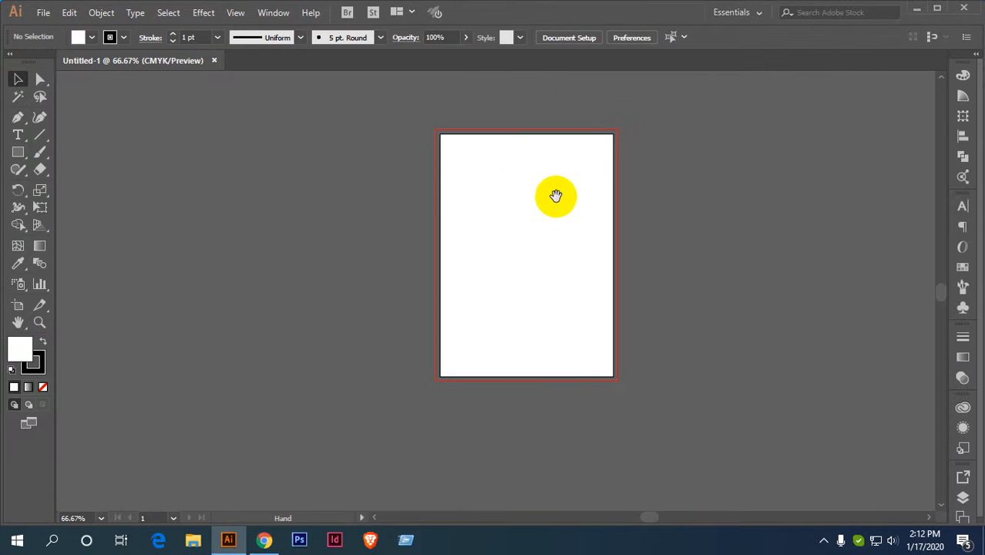
left_click_drag(556, 196, 488, 193)
scroll(481, 189, "up", 1)
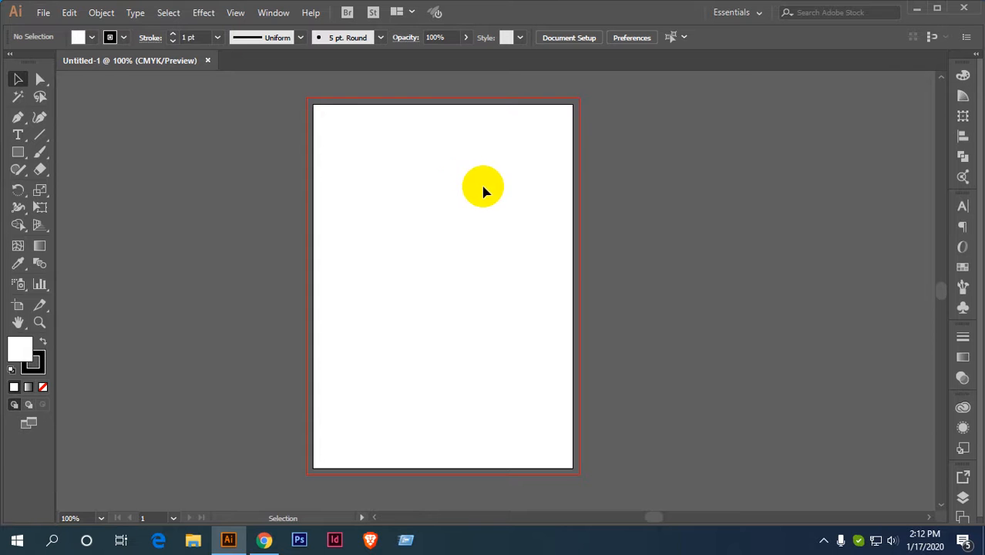
scroll(310, 91, "up", 5)
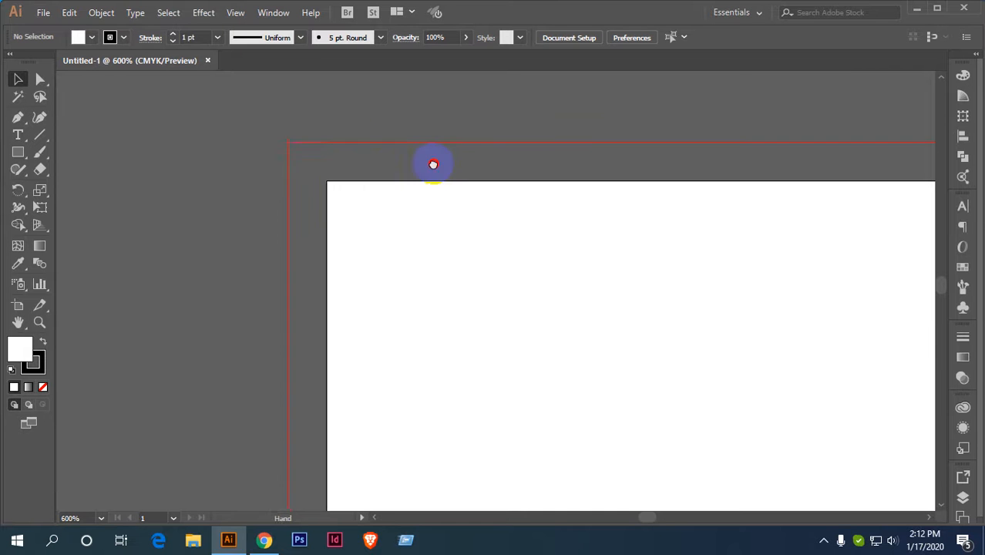
left_click_drag(433, 164, 362, 173)
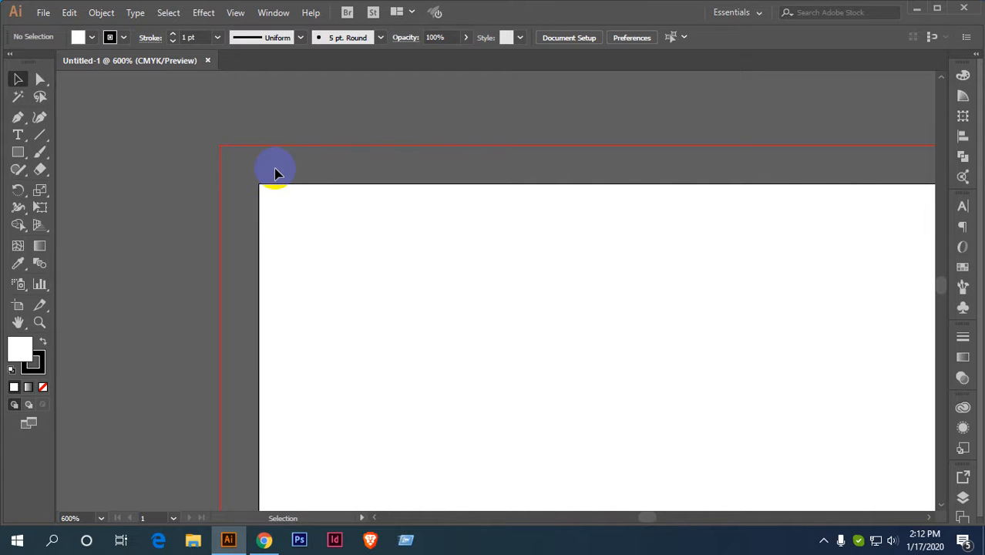
key("ctrl+r")
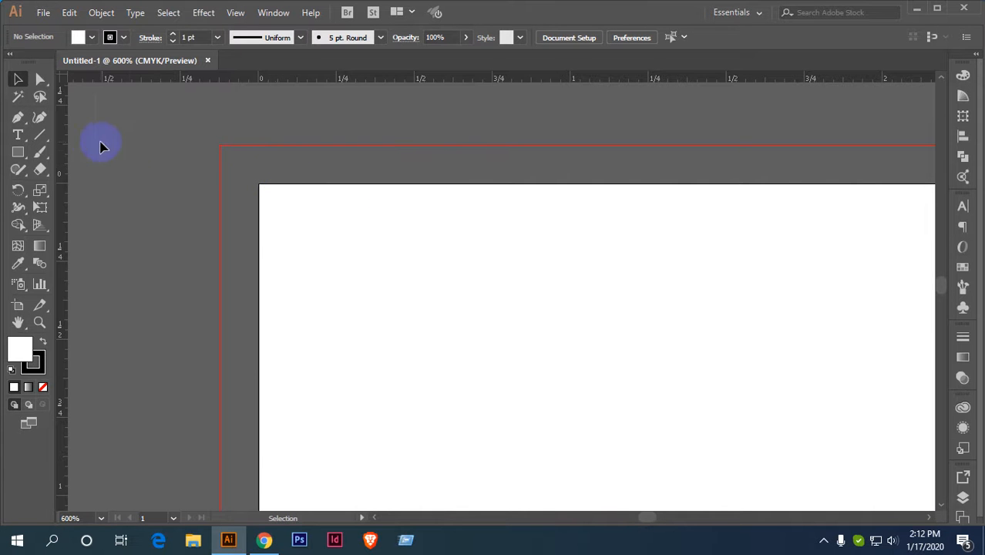
left_click_drag(65, 132, 259, 197)
left_click_drag(302, 164, 302, 185)
Draw a square without a stroke, about 1/8 in wide, from the upper-left bleed corner to the artboard corner.
left_click(18, 152)
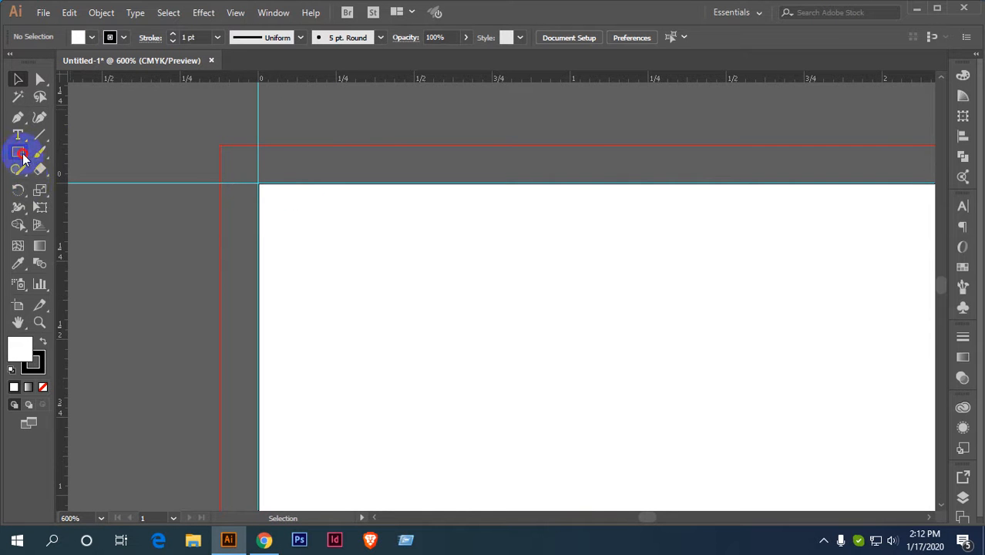
scroll(185, 162, "up", 2)
left_click(115, 39)
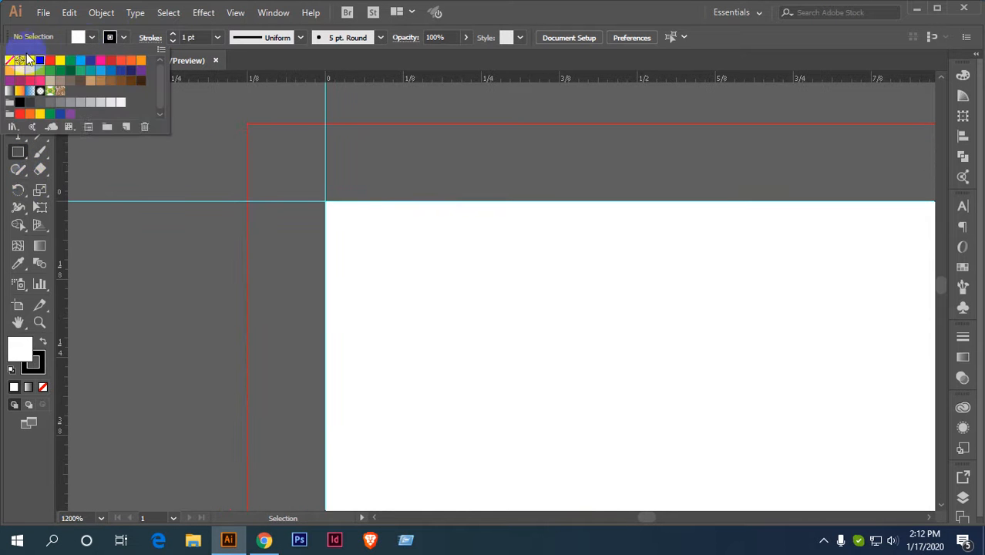
left_click(9, 59)
left_click(247, 124)
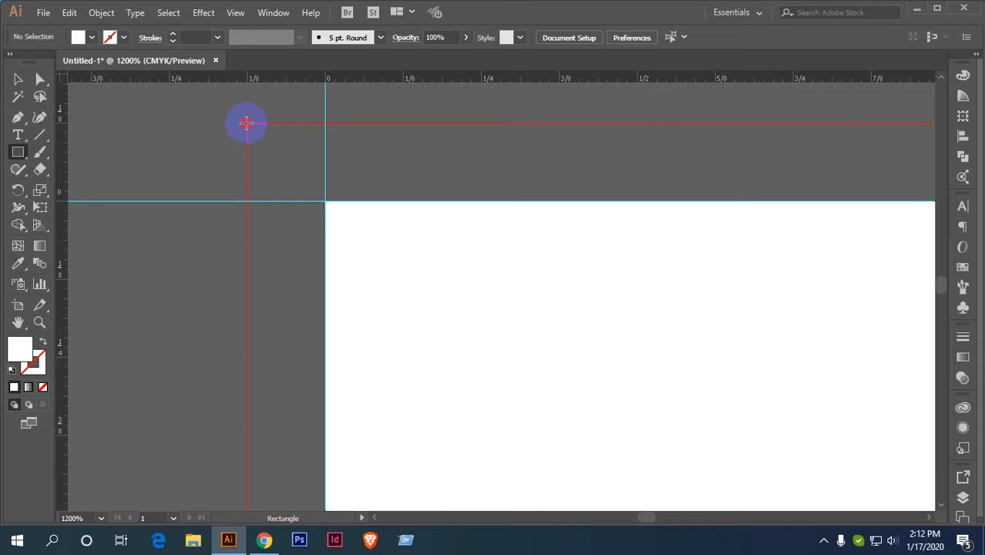
left_click_drag(322, 197, 325, 202)
left_click(18, 78)
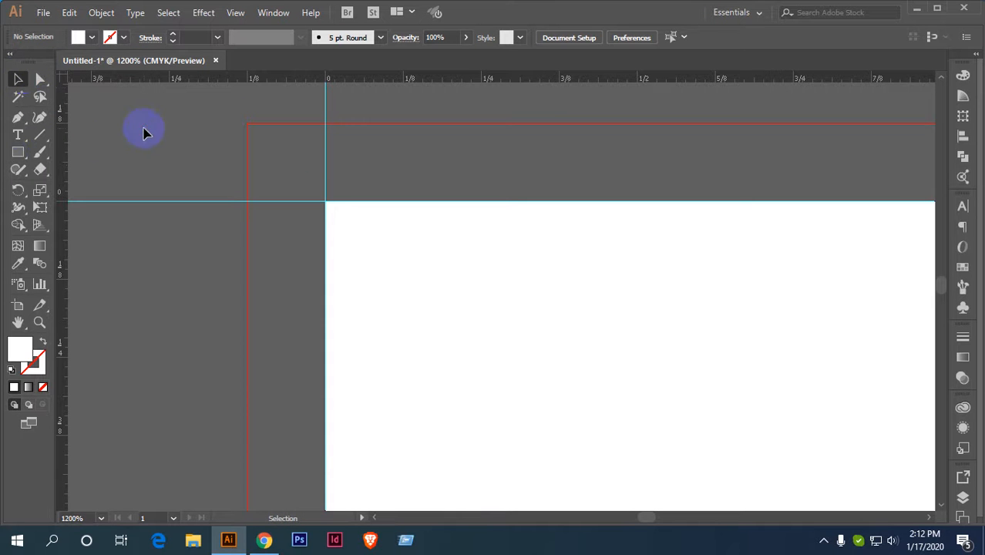
left_click(13, 156)
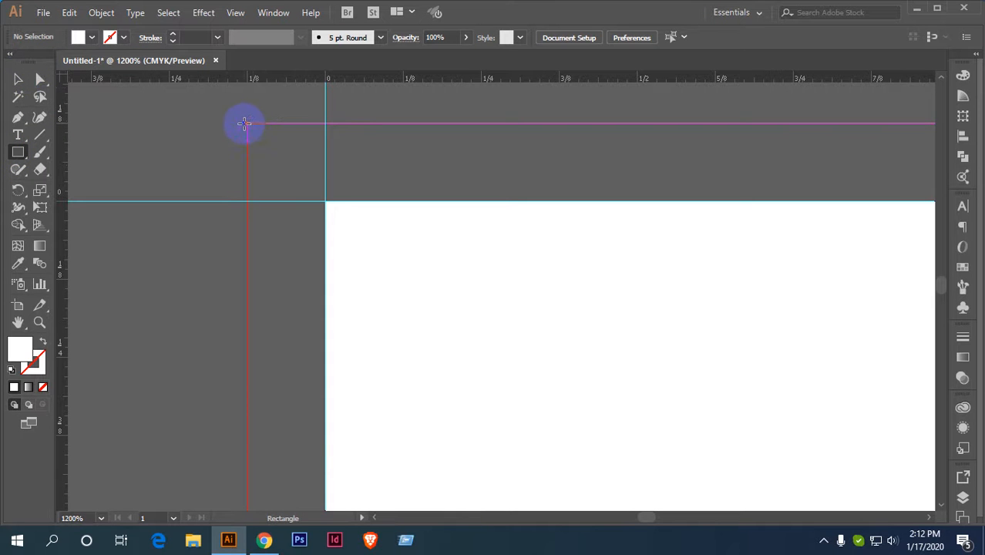
left_click_drag(246, 123, 325, 201)
left_click(19, 79)
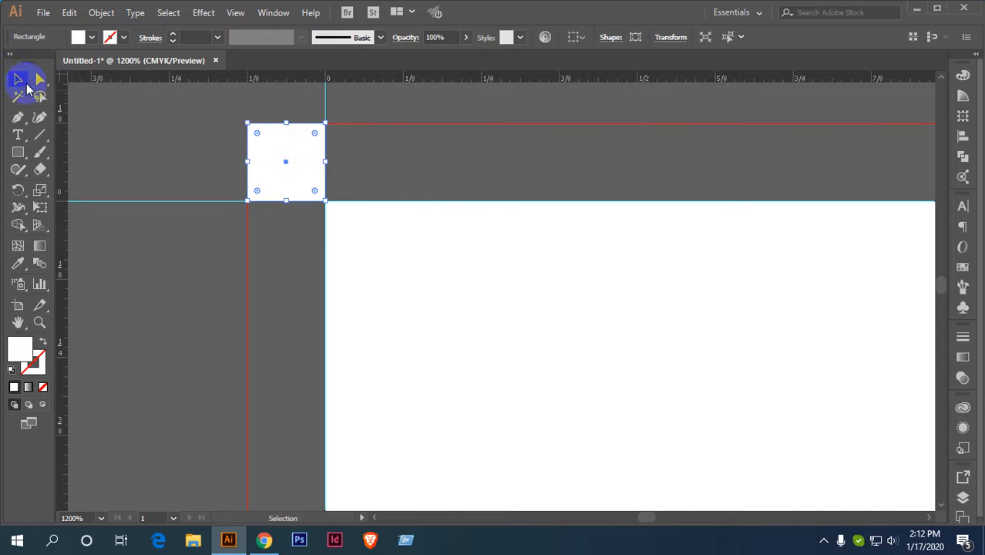
Fill the small square with green and move it just inside the artboard's upper-left corner.
left_click(91, 37)
left_click(50, 72)
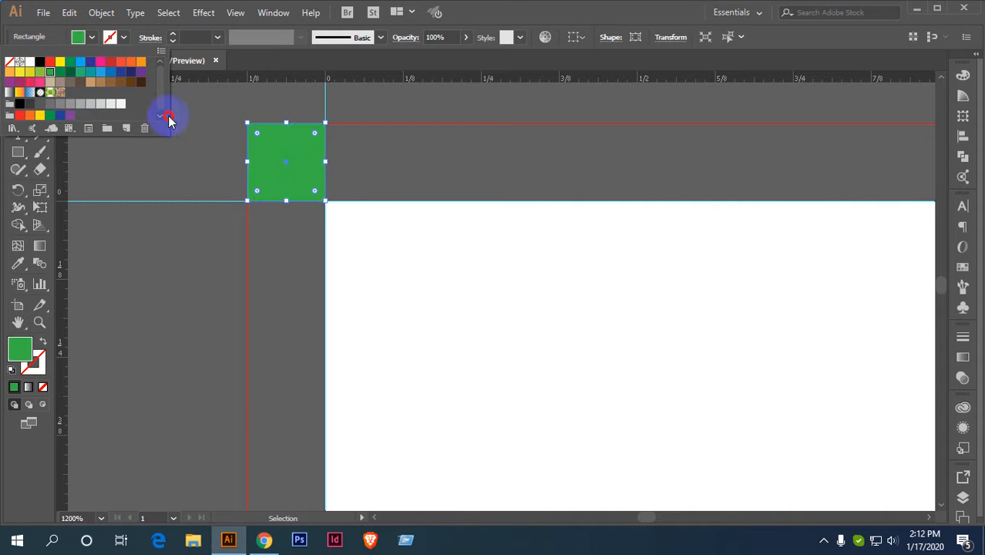
left_click(37, 78)
scroll(147, 163, "down", 1)
scroll(201, 121, "down", 2)
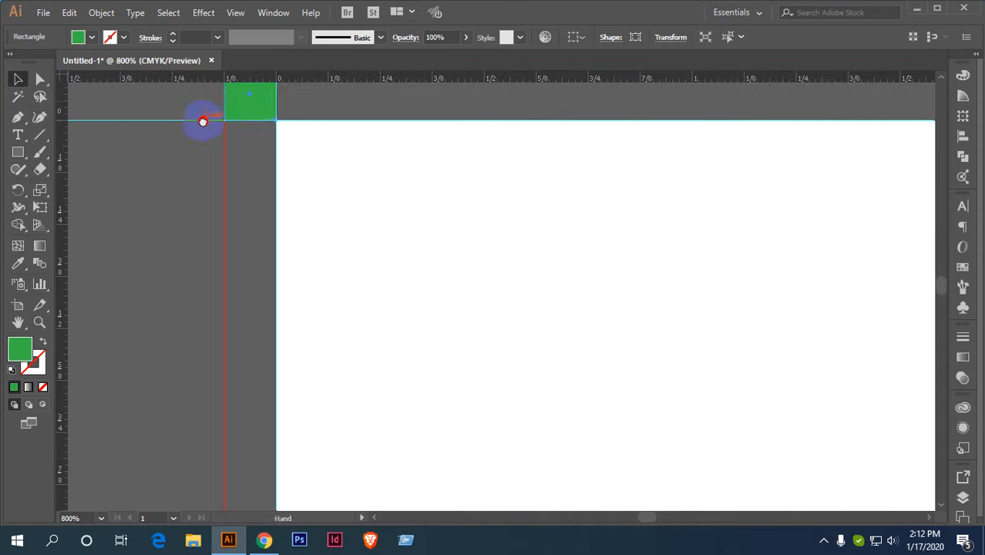
left_click_drag(249, 102, 300, 154)
left_click(347, 142)
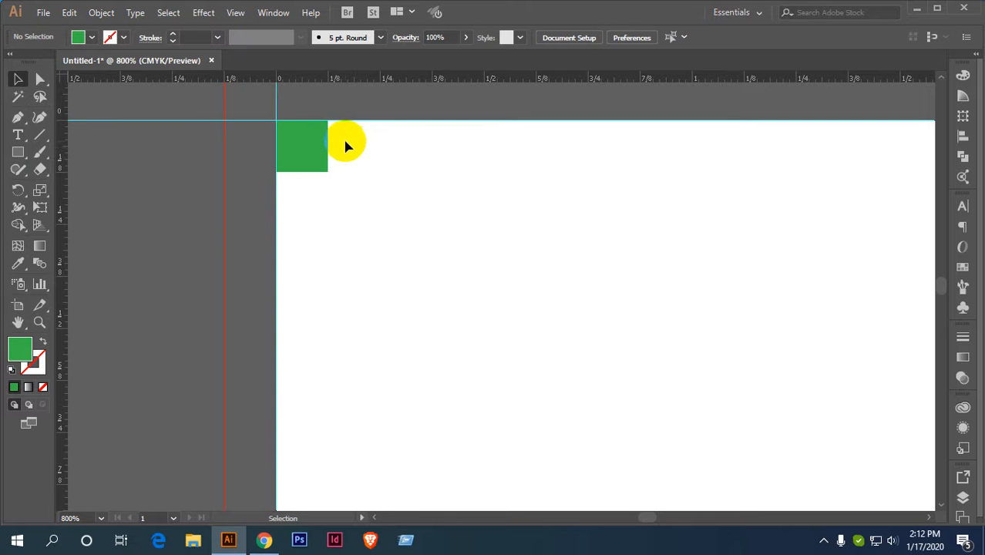
Place margin guides along the green square's bottom and right edges.
scroll(346, 142, "up", 1)
left_click_drag(351, 82, 342, 187)
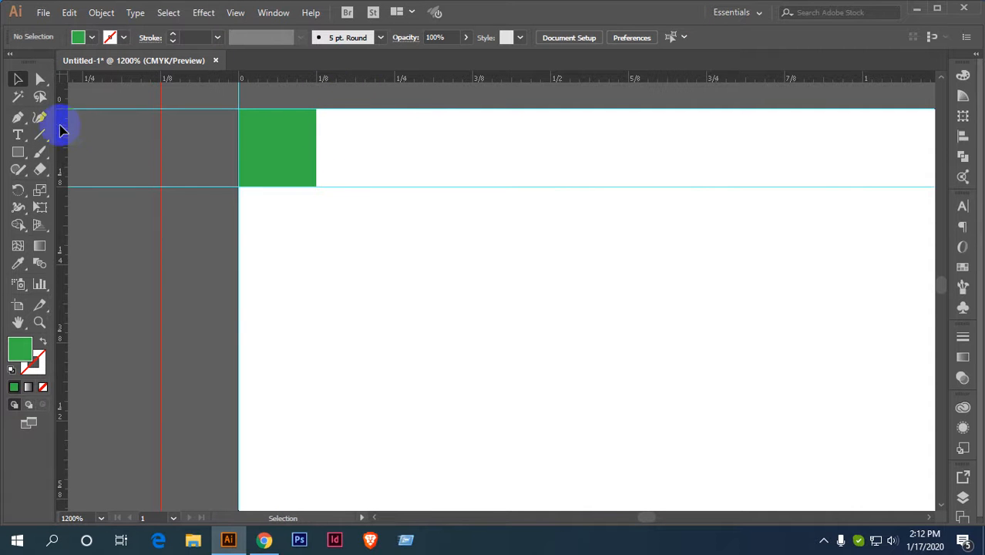
left_click_drag(62, 131, 317, 150)
Move the green square into the artboard's lower-right corner, flush with the right and bottom edges.
scroll(358, 139, "down", 3)
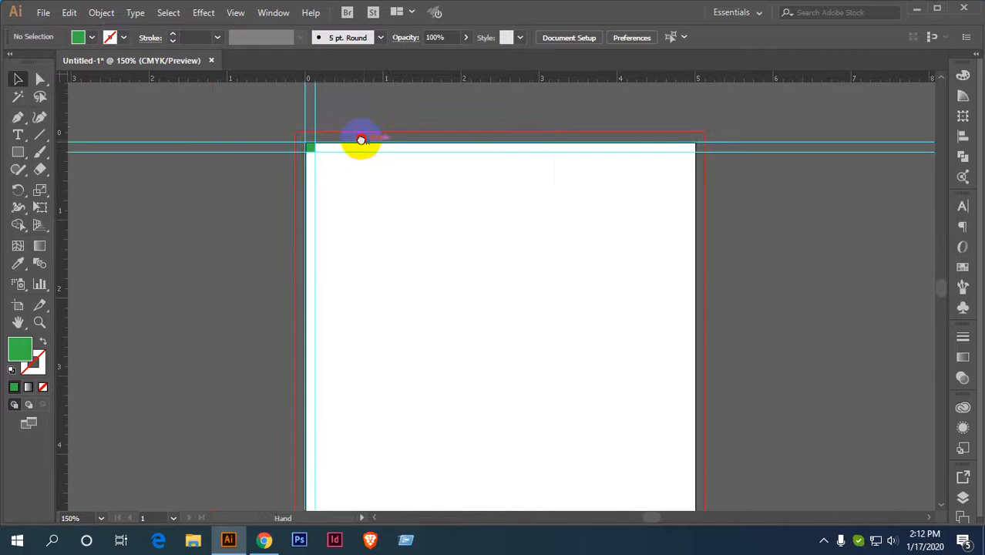
left_click_drag(235, 145, 653, 273)
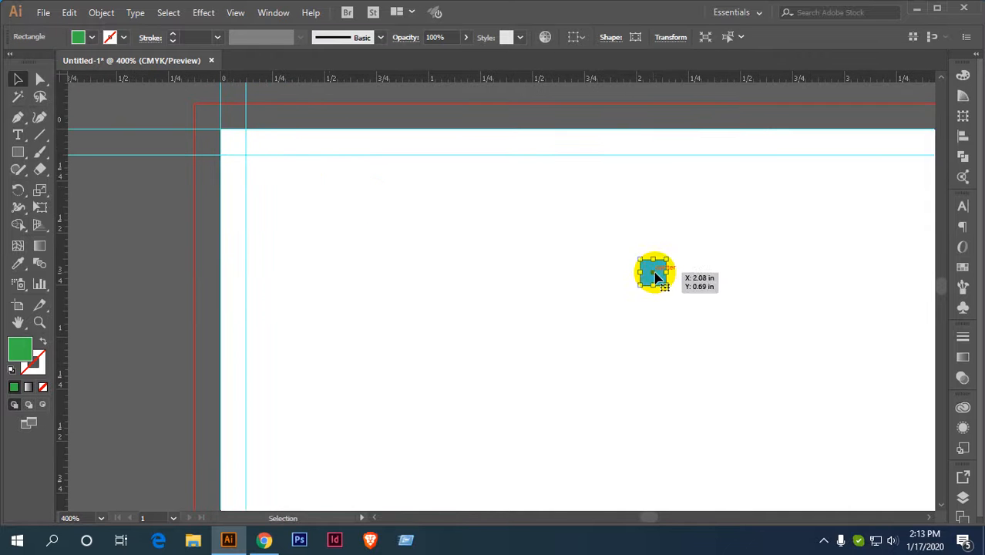
scroll(675, 254, "down", 2)
key("space")
left_click_drag(706, 239, 371, 106)
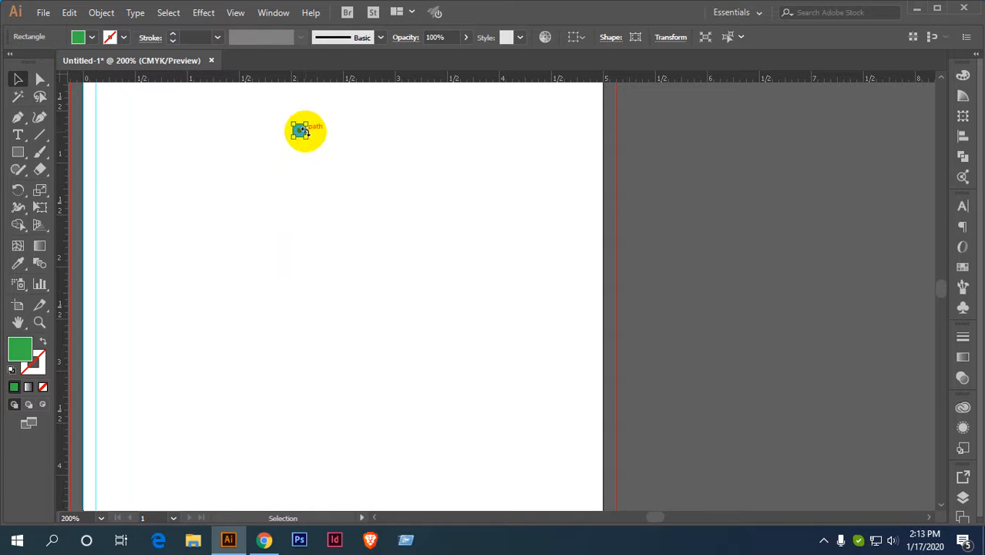
left_click(297, 131)
left_click_drag(299, 133, 436, 281)
scroll(483, 460, "up", 7)
left_click_drag(409, 154, 417, 180)
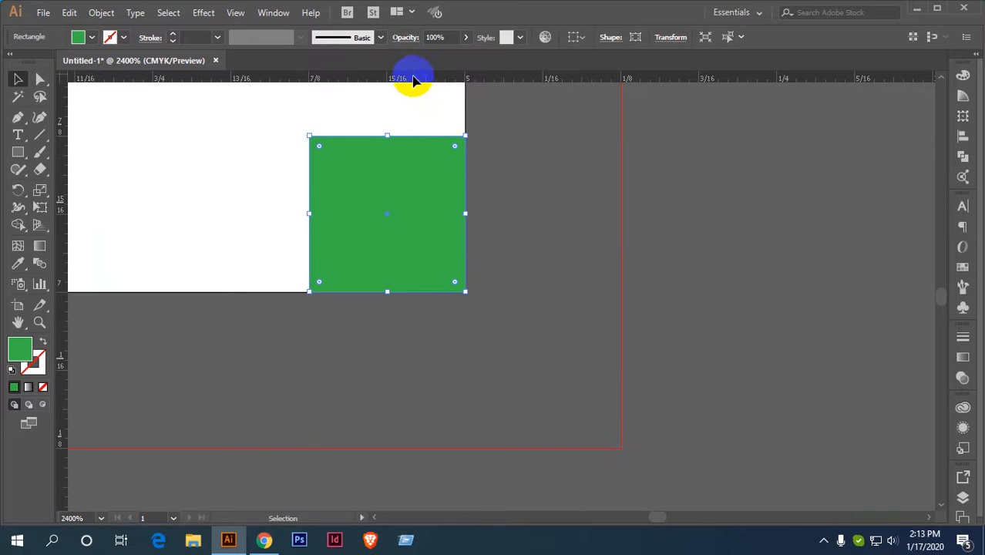
Place margin guides along the green square's top and left edges, and delete the square.
left_click_drag(411, 80, 411, 136)
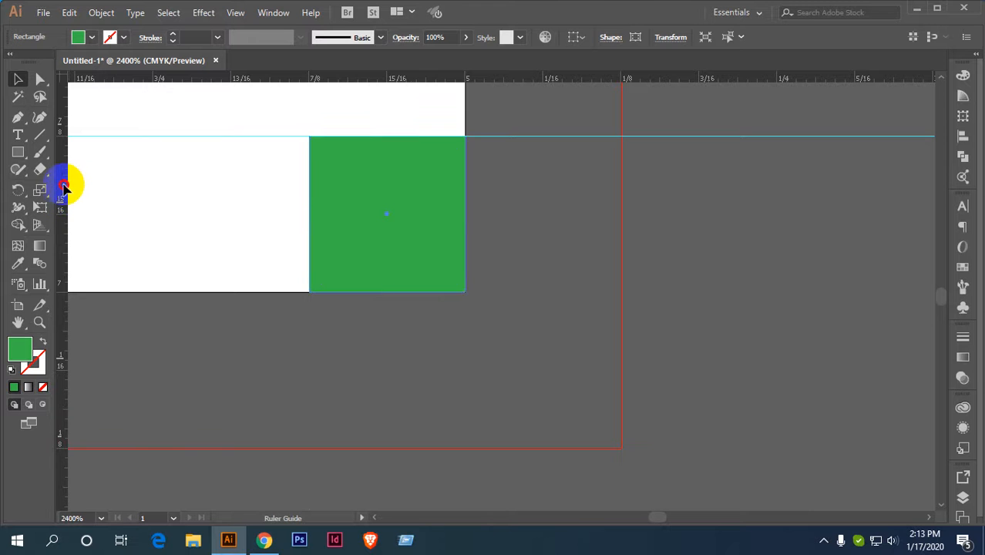
left_click_drag(63, 181, 313, 196)
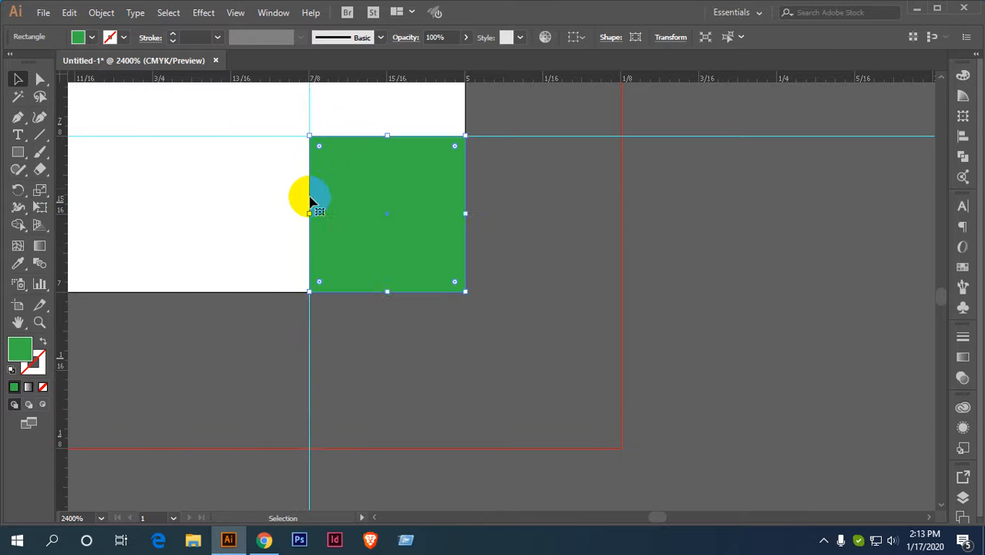
scroll(313, 196, "down", 4)
key("Delete")
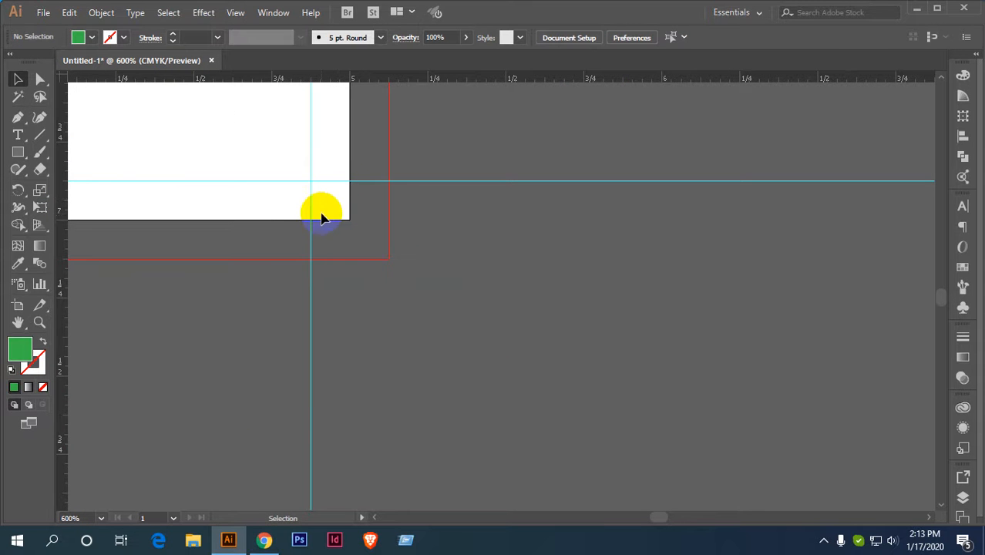
Place a vertical guide along the artboard's right edge.
scroll(323, 215, "down", 2)
left_click_drag(323, 217, 401, 283)
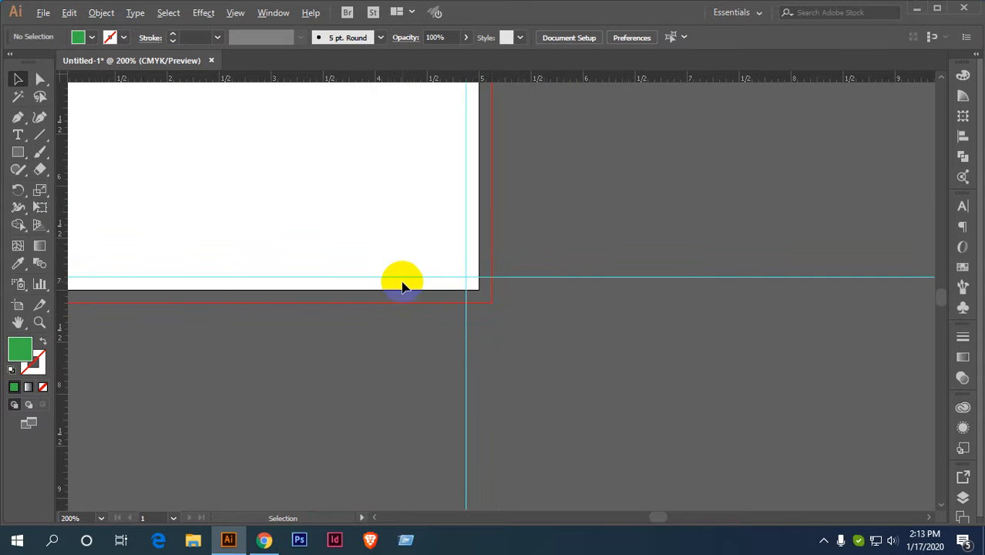
scroll(484, 222, "up", 4)
scroll(495, 287, "down", 3)
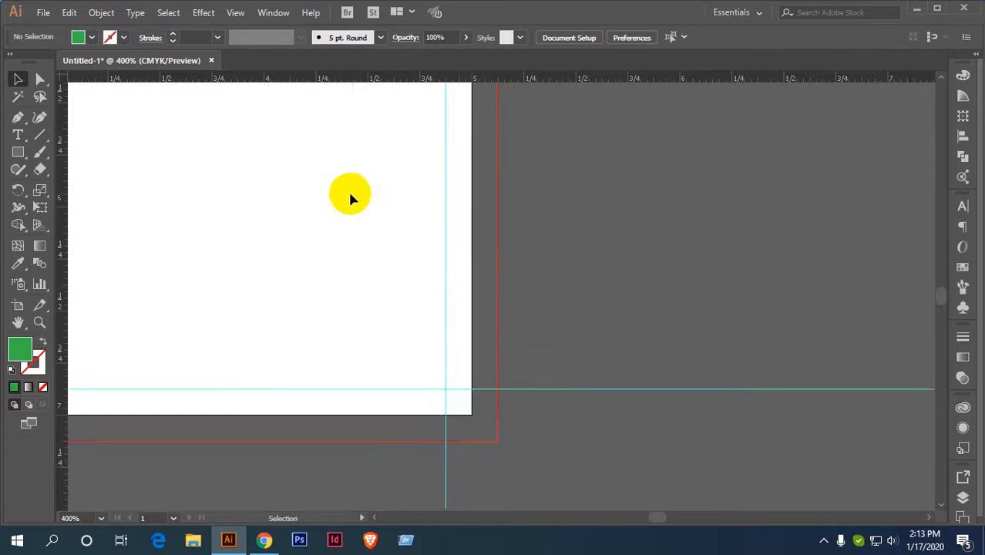
left_click_drag(342, 191, 225, 357)
scroll(418, 214, "down", 4)
left_click_drag(350, 168, 445, 340)
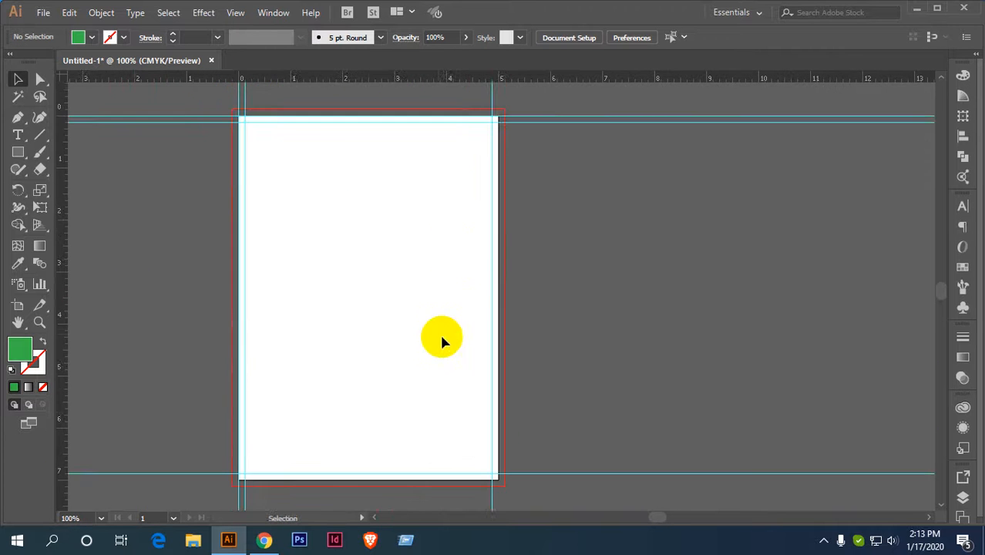
scroll(235, 90, "up", 5)
left_click_drag(559, 260, 86, 169)
left_click_drag(559, 207, 315, 145)
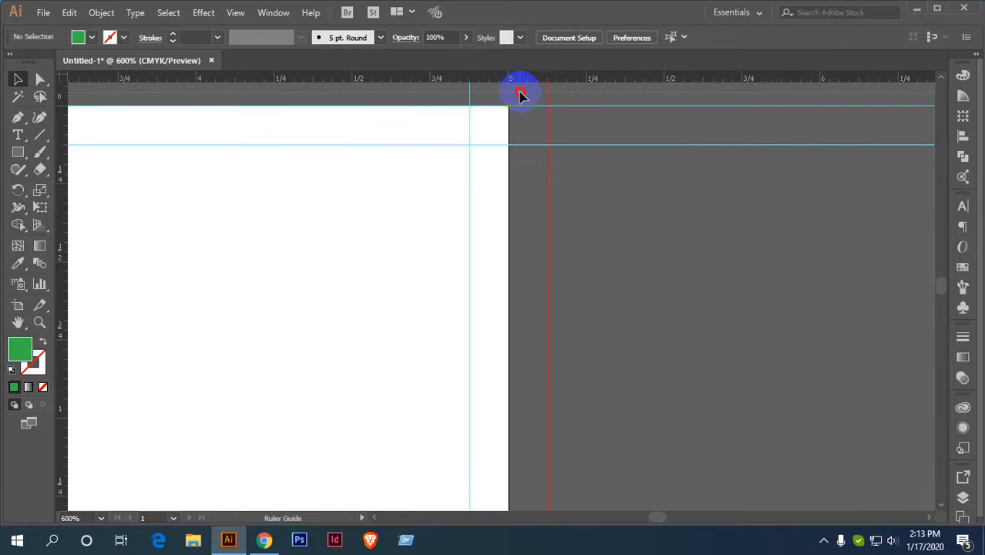
left_click_drag(521, 94, 509, 145)
Place a horizontal guide along the artboard's bottom edge.
scroll(509, 145, "down", 7)
left_click_drag(435, 235, 396, 374)
scroll(479, 286, "up", 5)
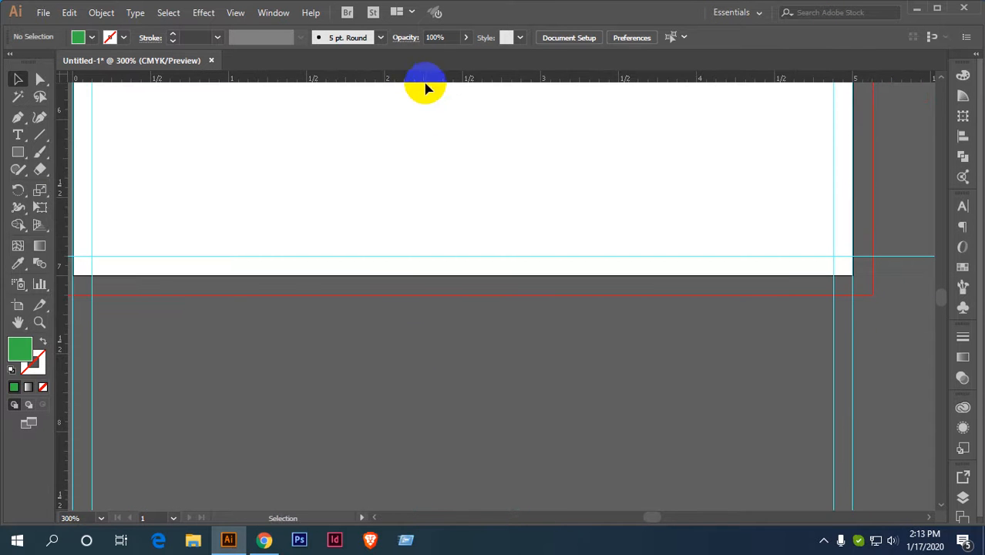
left_click_drag(429, 83, 438, 278)
scroll(438, 277, "down", 8)
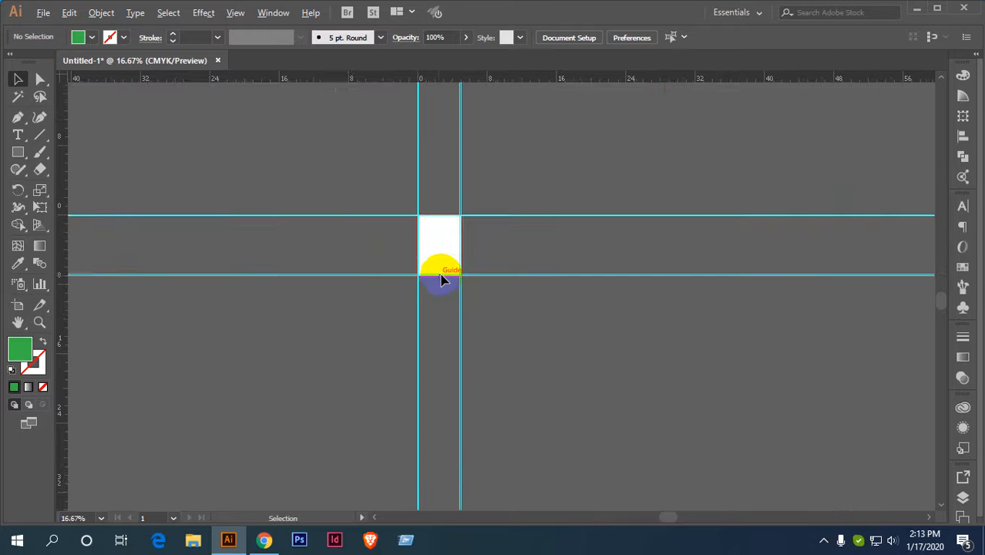
Draw a rectangle over the whole artboard, extending it to the bleed lines on all four sides.
scroll(369, 244, "up", 3)
left_click_drag(378, 245, 387, 202)
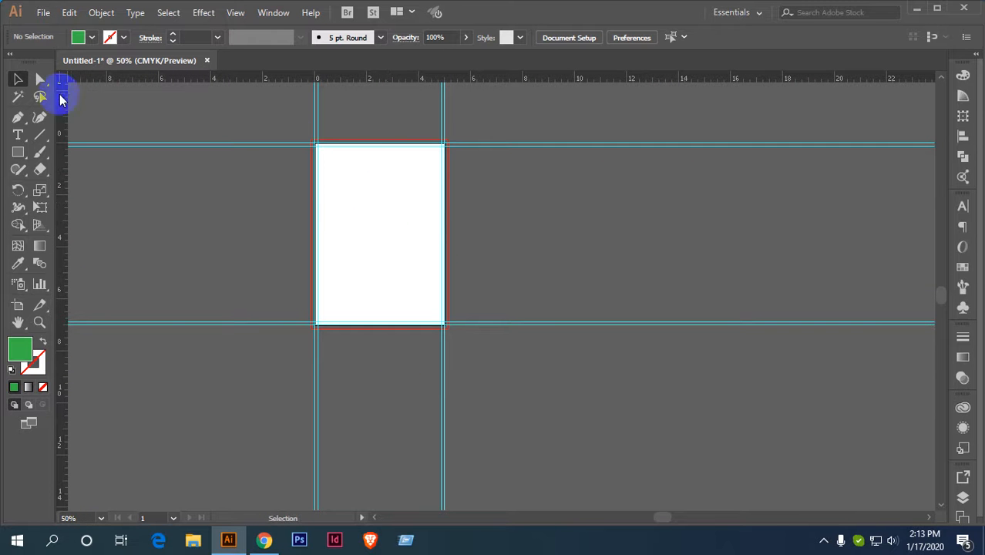
left_click(18, 152)
scroll(402, 247, "up", 1)
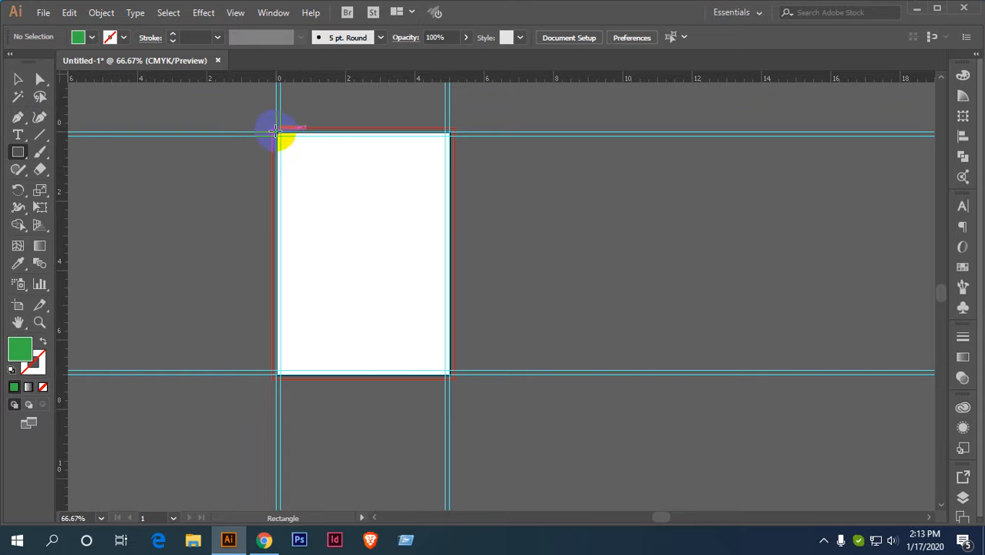
left_click_drag(275, 135, 454, 380)
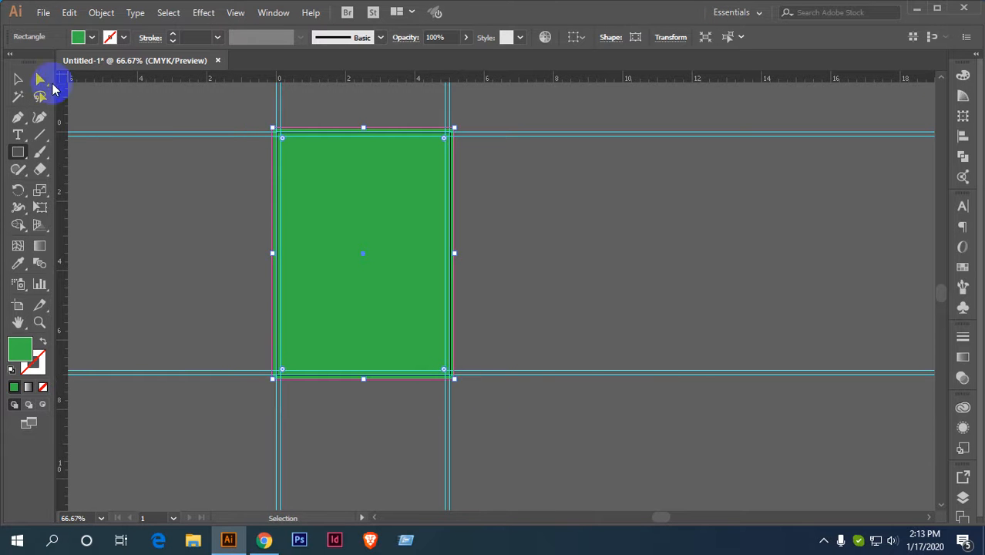
Fill the bleed-sized rectangle with white and deselect it.
left_click(92, 37)
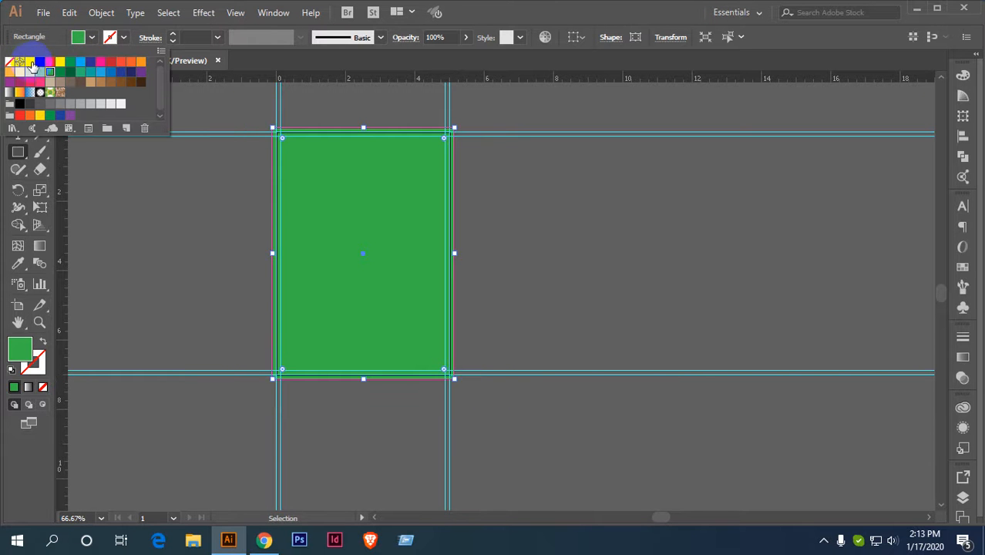
left_click(33, 67)
left_click(106, 170)
left_click(18, 79)
key("ctrl+shift+a")
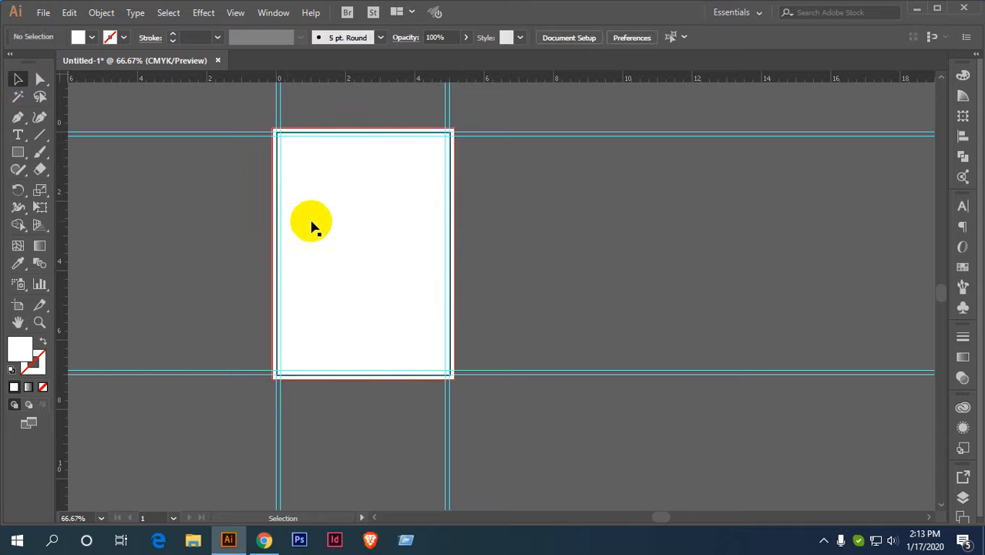
left_click_drag(312, 225, 406, 337)
left_click(218, 209)
key("ctrl+shift+a")
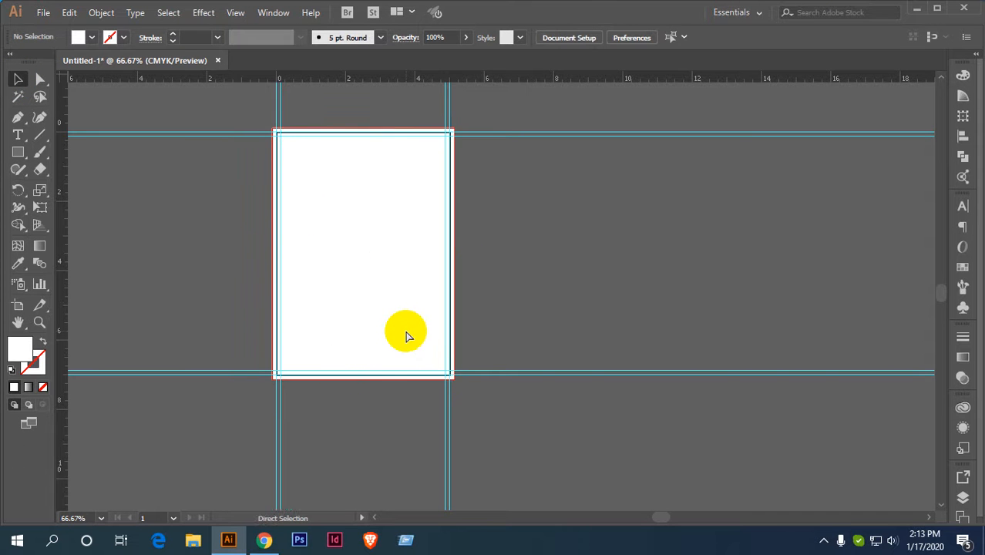
scroll(544, 200, "up", 2)
left_click_drag(436, 249, 703, 306)
scroll(703, 306, "down", 1)
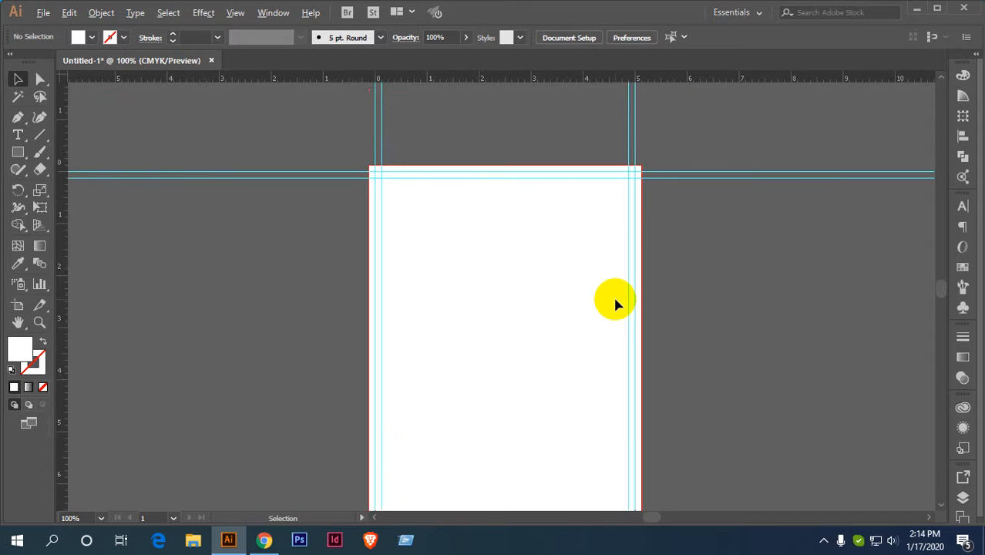
left_click_drag(583, 302, 571, 226)
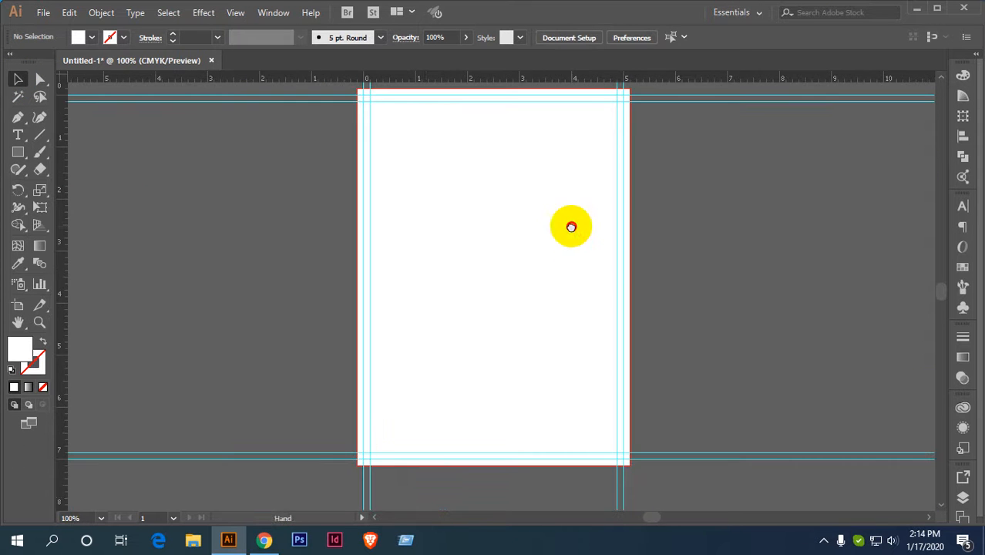
Switch to the desktop and open the Illustrator file DL flyer Templete - Copy from the Menu DL - Copy folder.
left_click(914, 10)
right_click(575, 145)
left_click(600, 190)
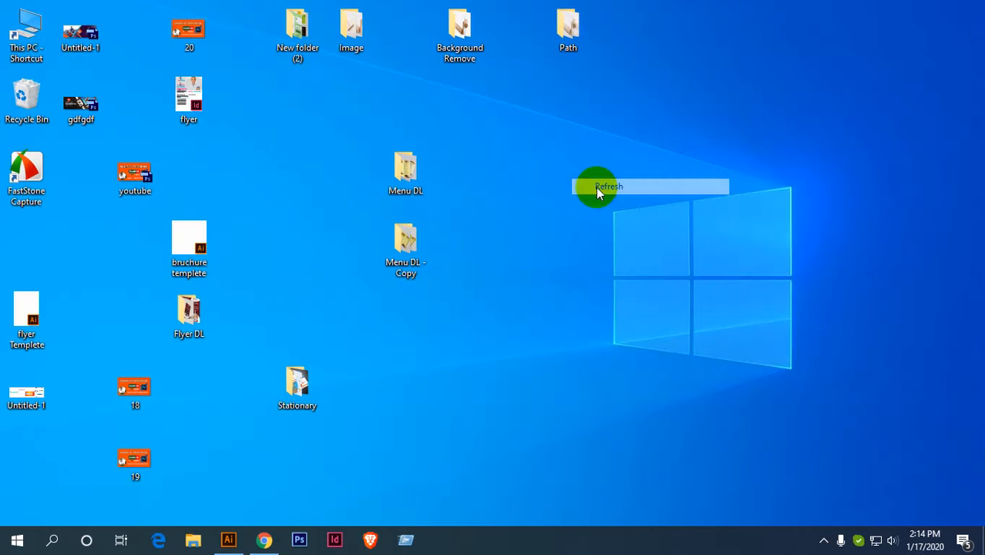
left_click(410, 239)
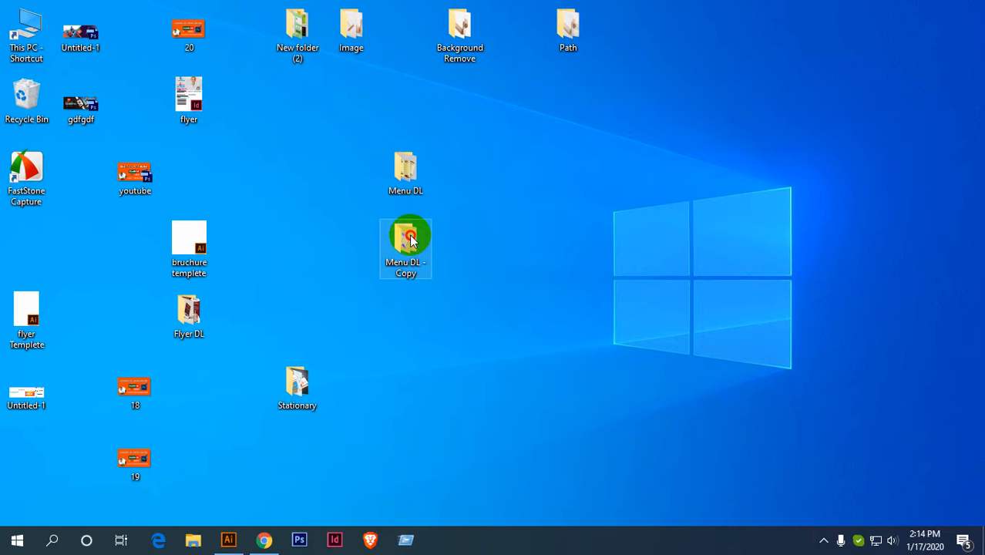
double_click(410, 239)
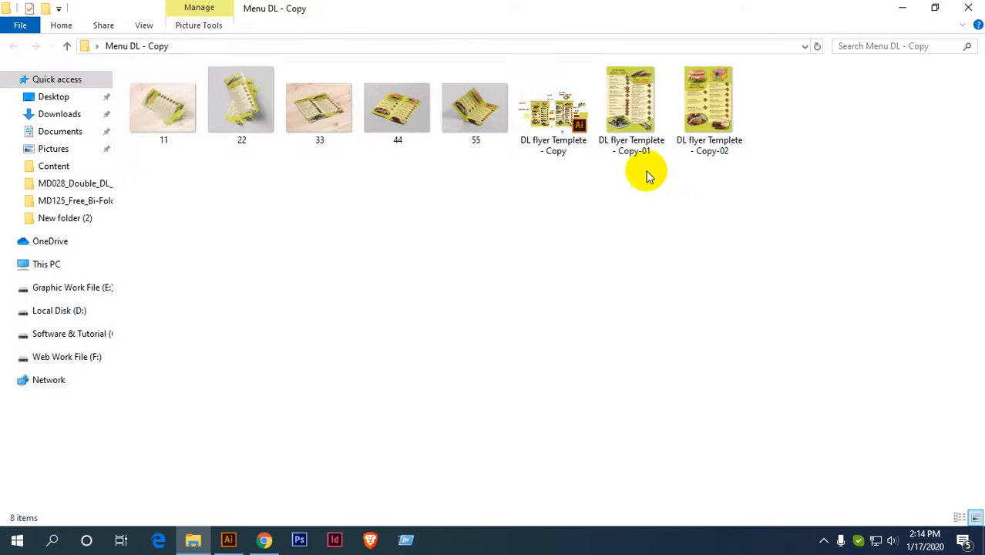
double_click(557, 139)
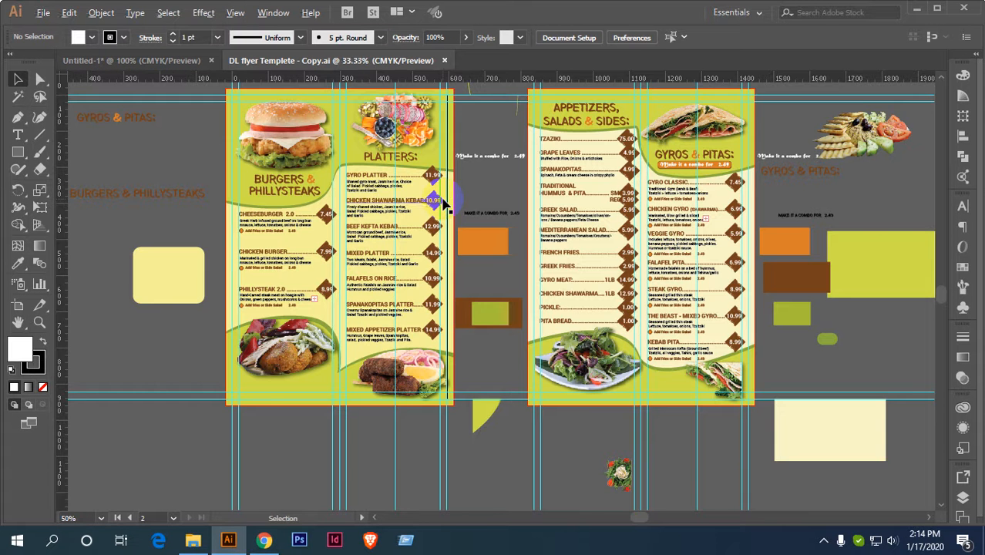
Examine the layout of both finished menu pages and the spare images, headings and colour blocks around them.
scroll(444, 205, "down", 2)
scroll(520, 218, "right", 2)
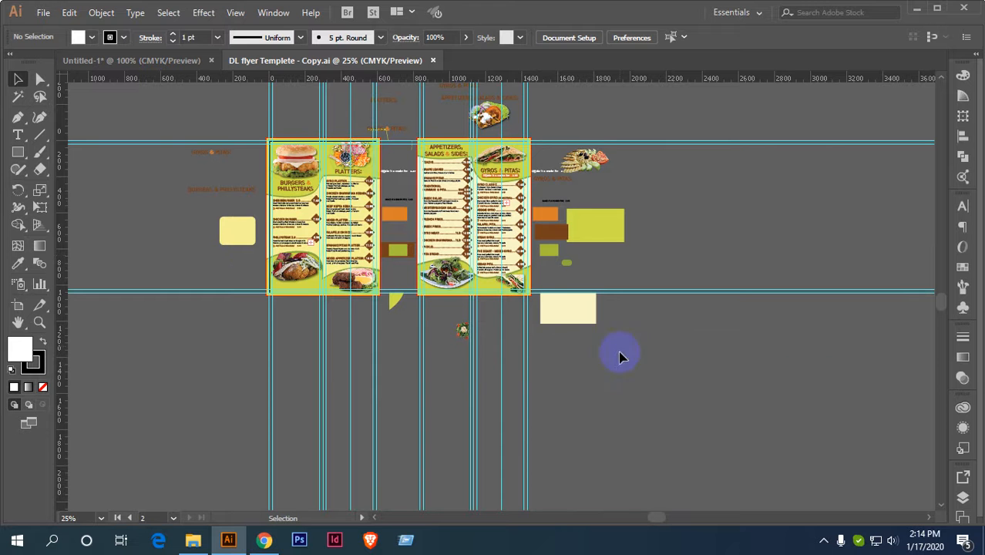
scroll(574, 218, "up", 2)
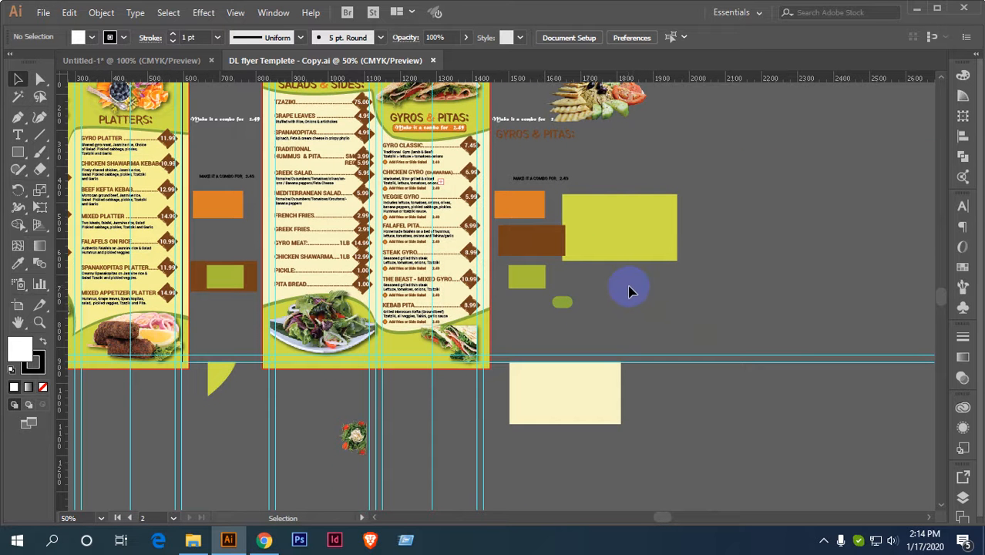
left_click_drag(633, 287, 665, 345)
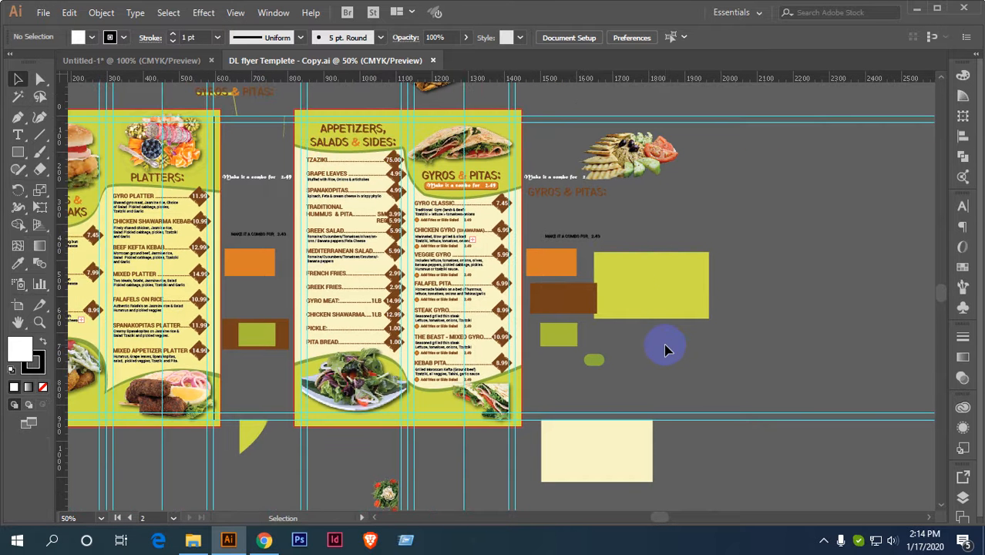
scroll(665, 343, "down", 1)
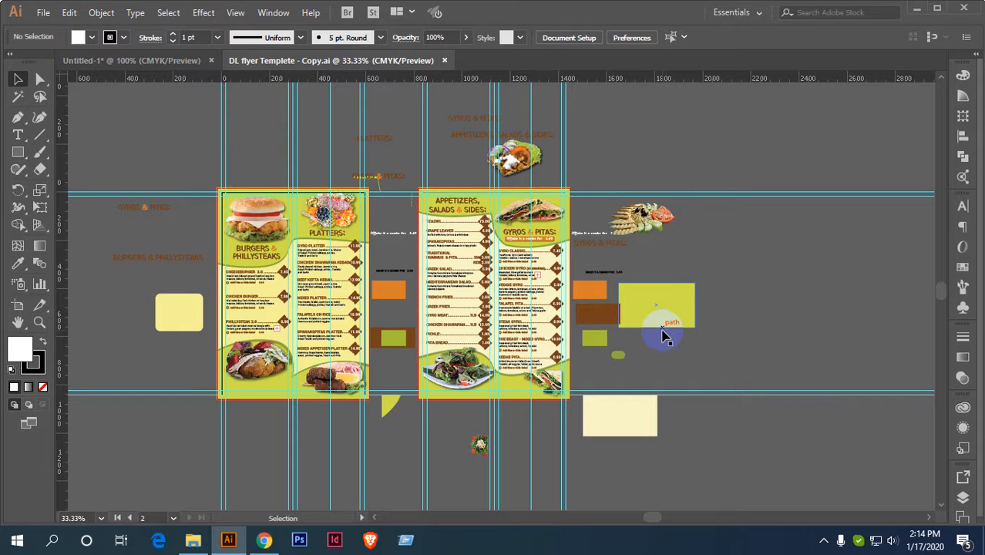
scroll(664, 336, "down", 1)
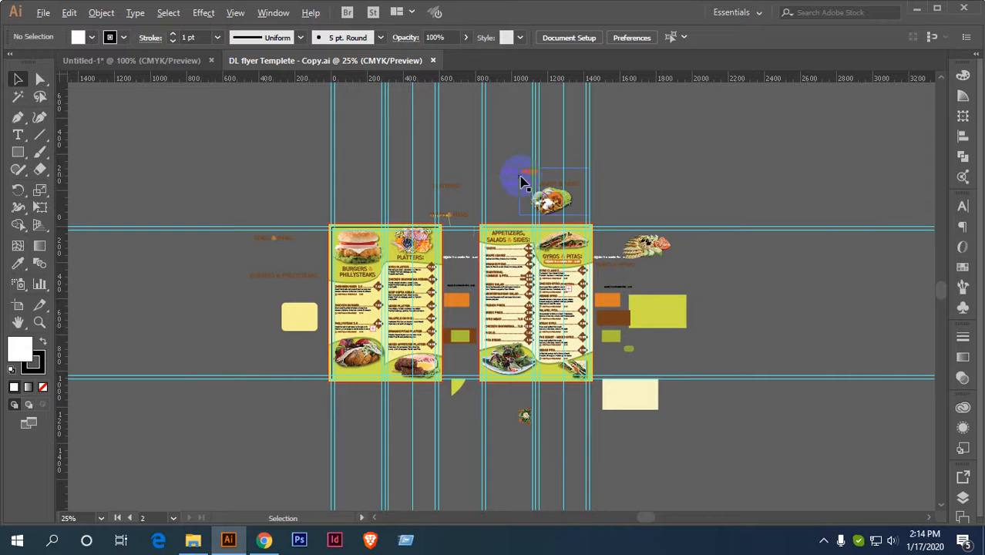
scroll(521, 181, "up", 2)
scroll(540, 192, "down", 3)
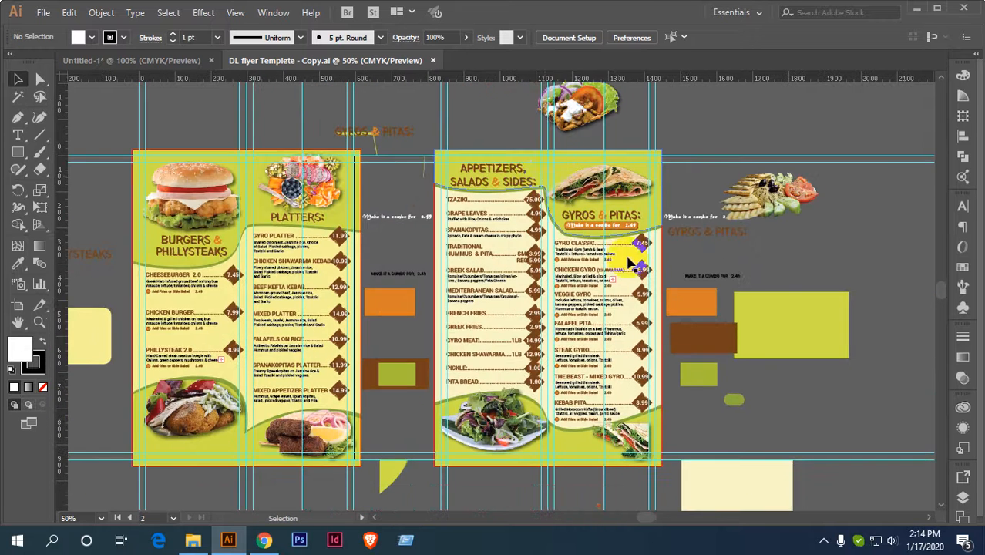
scroll(640, 254, "down", 1)
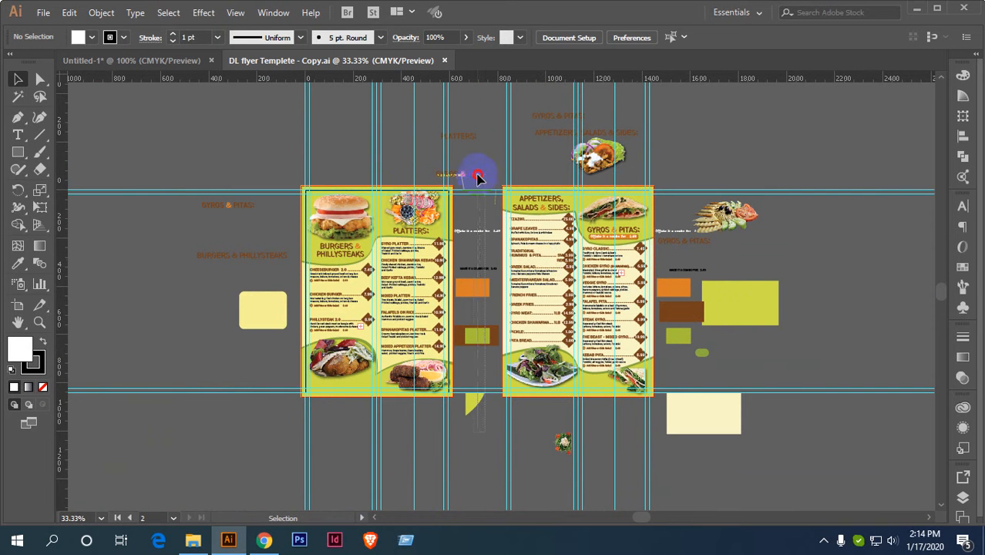
Try deleting the loose headings and colour blocks between the two menu pages, and undo the deletion.
left_click(473, 133)
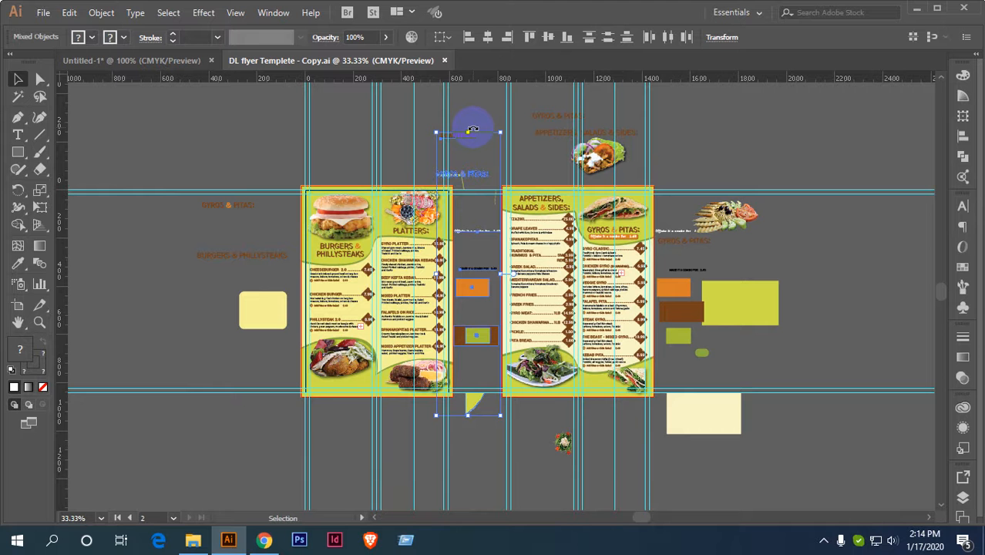
key("Delete")
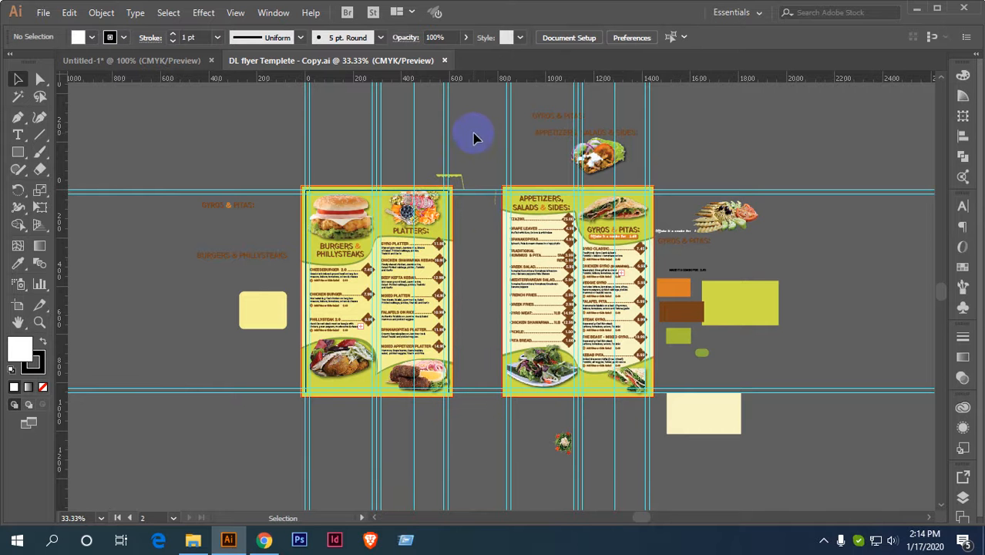
left_click(457, 173)
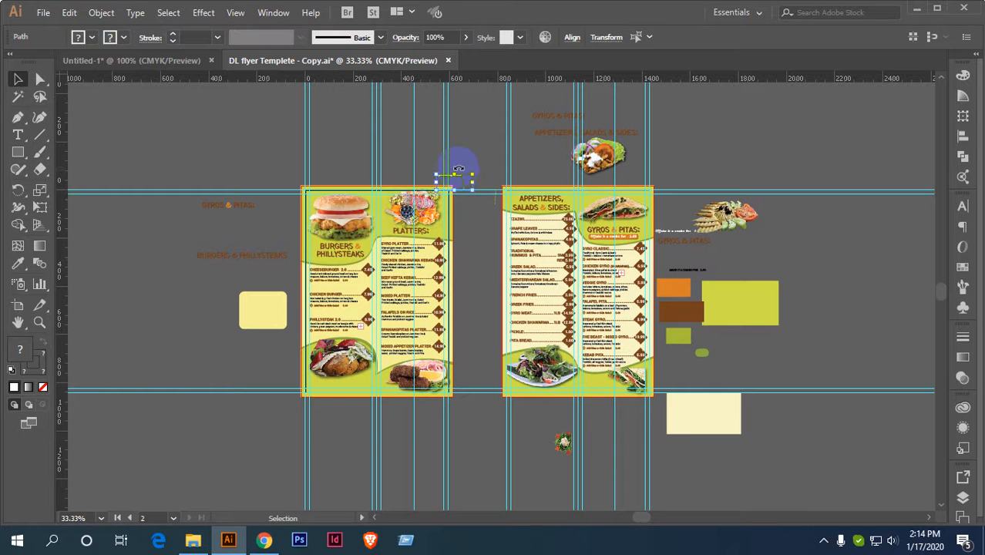
key("ctrl+z")
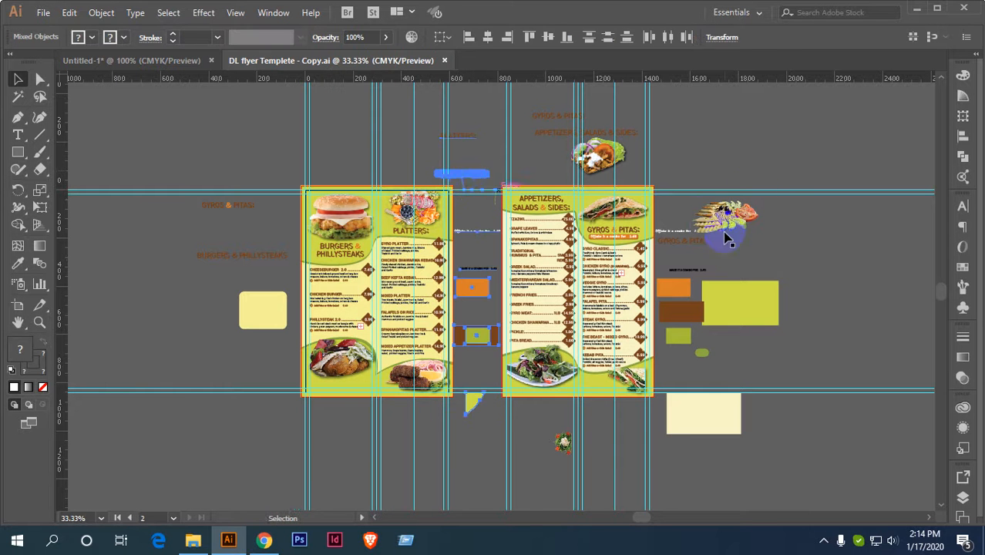
left_click(724, 243)
Examine the colour blocks beside the gyros and pitas page, and view the fill swatches with the large lime rectangle selected.
left_click_drag(753, 288, 633, 297)
scroll(595, 299, "up", 1)
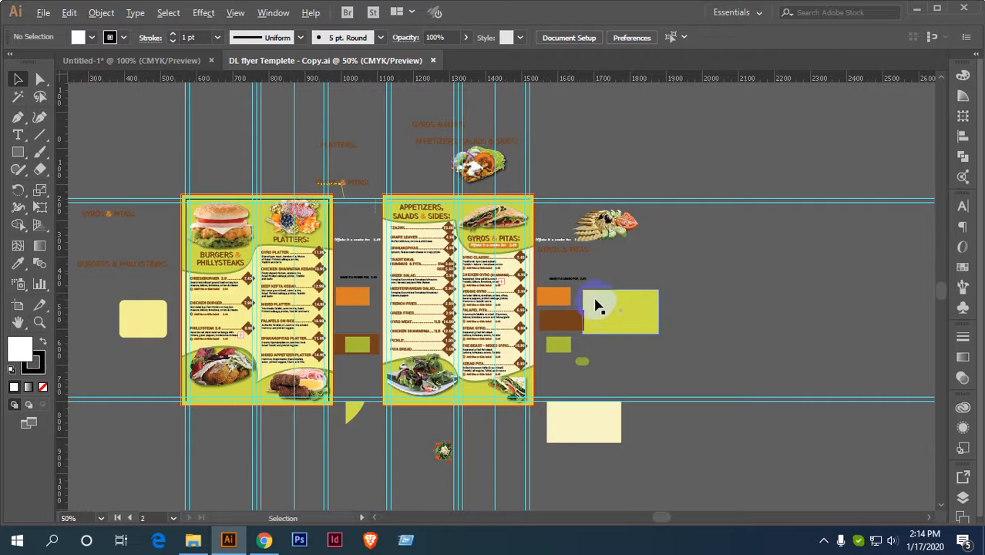
scroll(595, 306, "up", 1)
left_click_drag(568, 323, 570, 301)
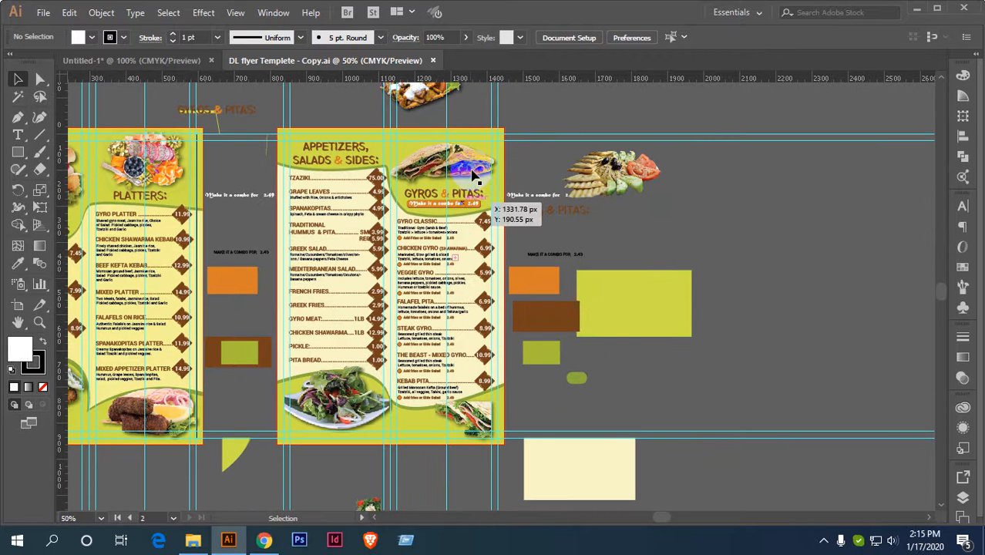
left_click(650, 279)
left_click(90, 38)
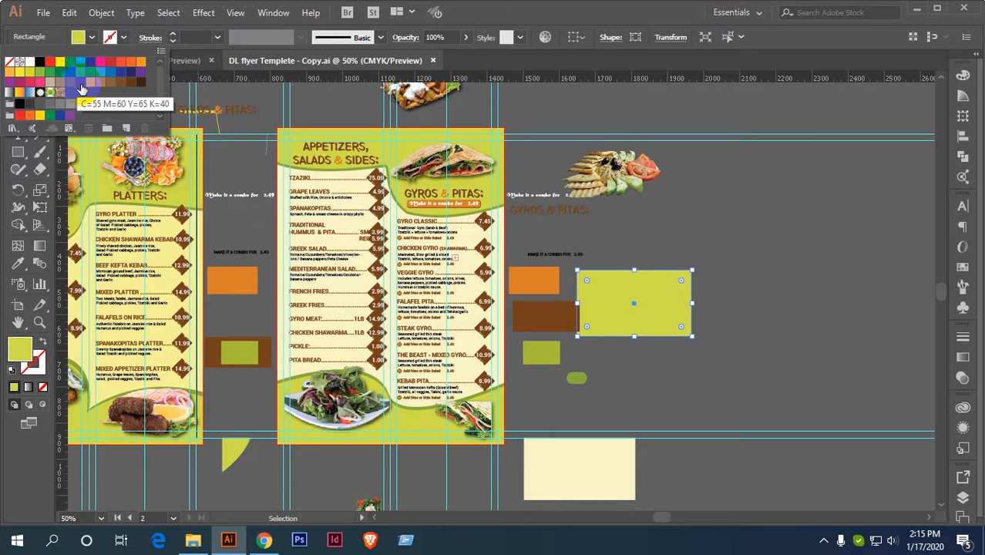
left_click(638, 233)
scroll(455, 342, "up", 2)
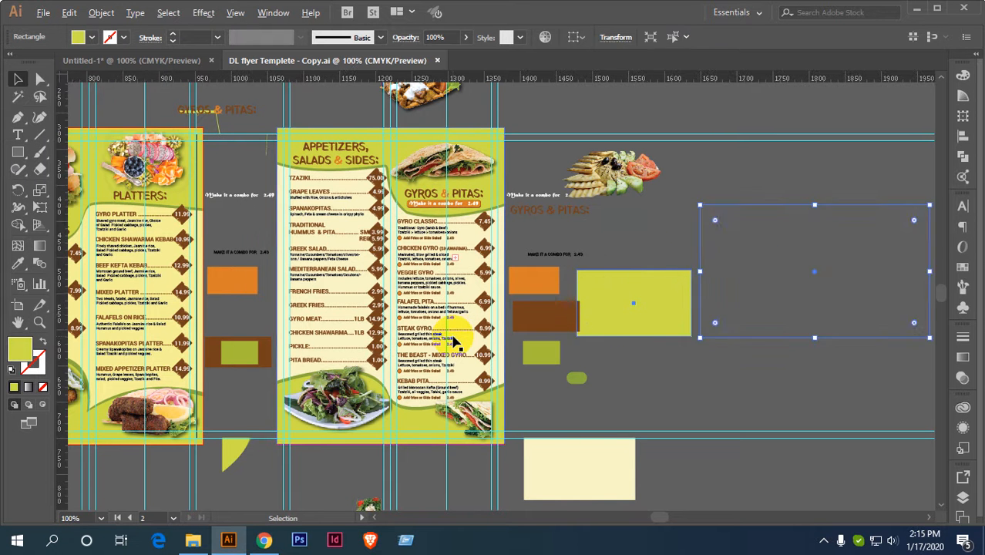
scroll(461, 320, "down", 2)
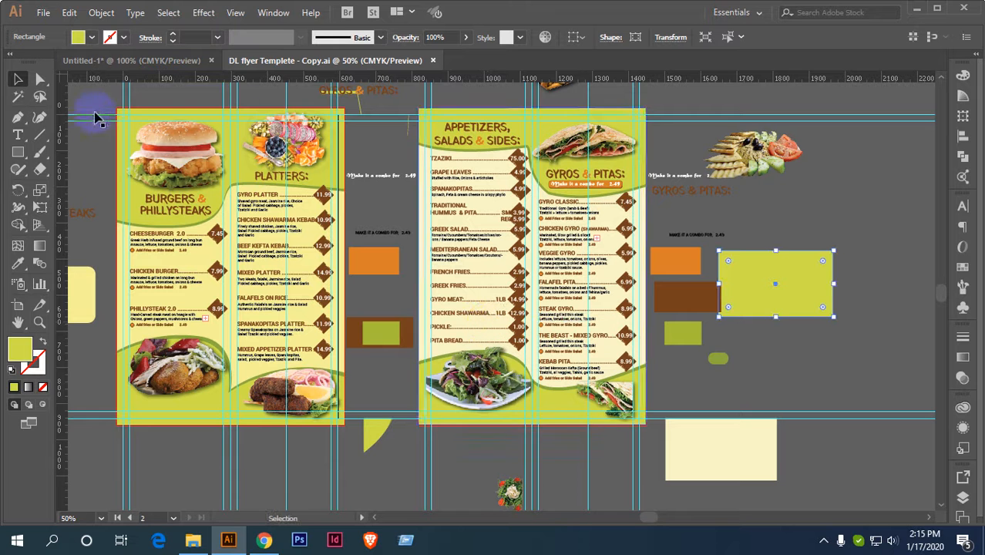
Switch to File Explorer and open the logo file theMspot_logo from the Downloads folder.
left_click(194, 540)
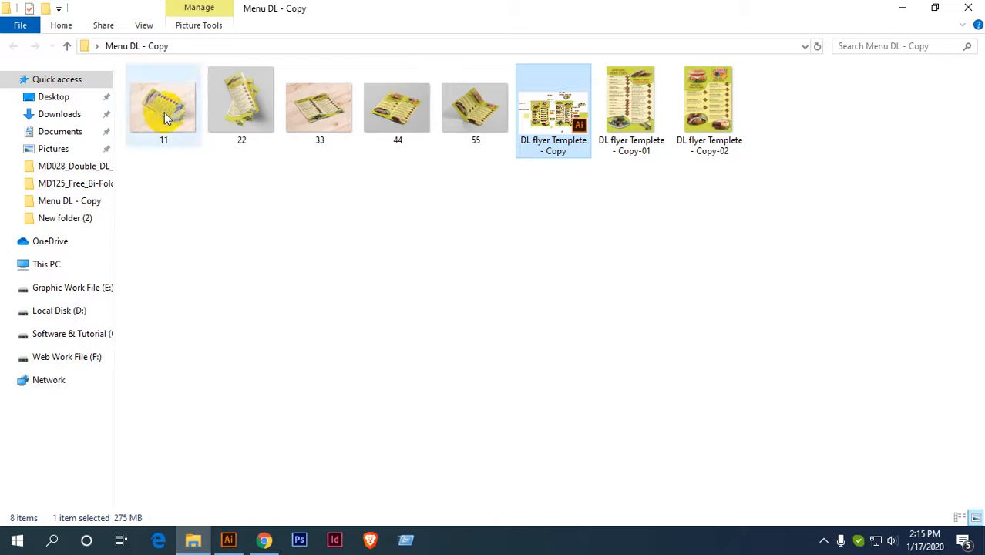
left_click(75, 120)
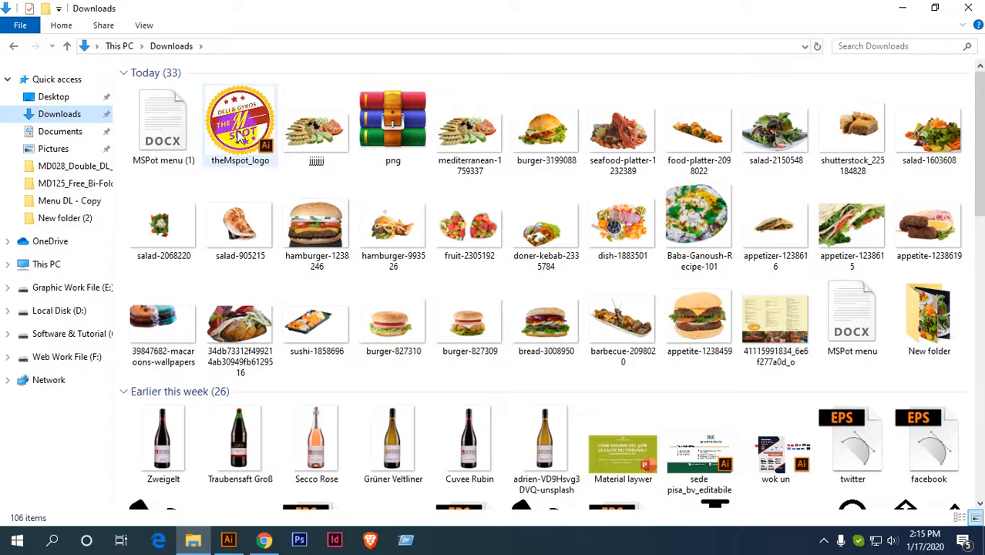
double_click(235, 126)
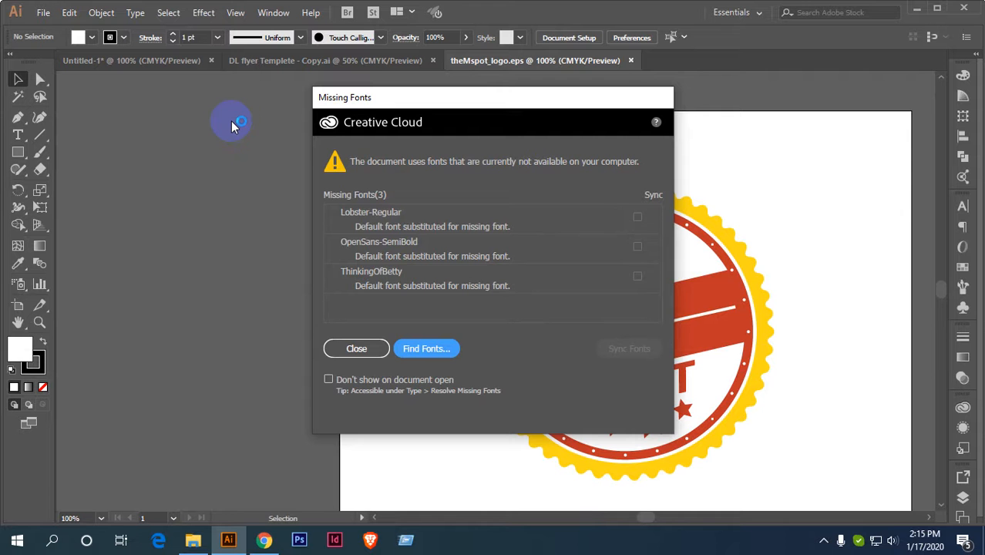
Try replacing the logo's missing Lobster Regular and ThinkingOfBetty fonts with Myriad Pro, and inspect the lettering on the badge.
left_click(423, 348)
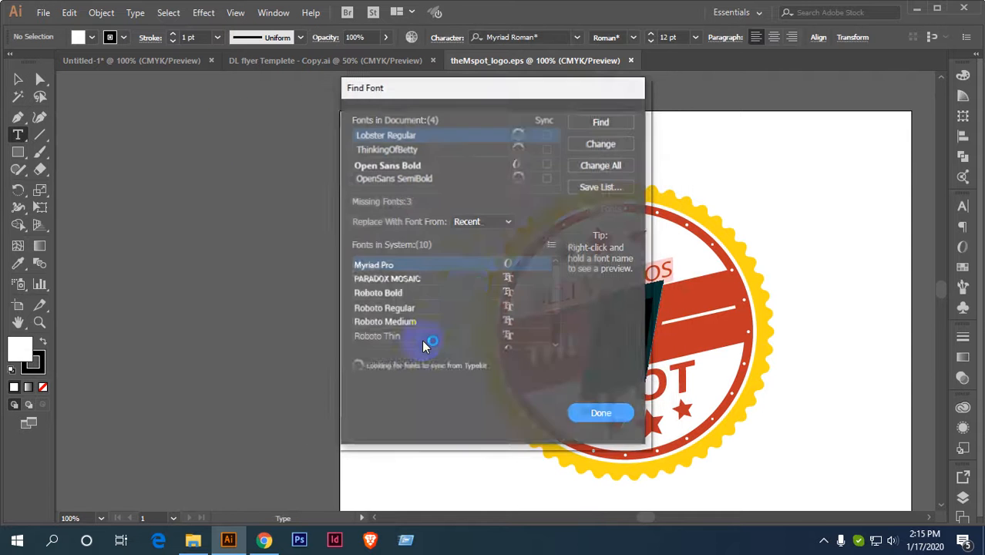
left_click(400, 139)
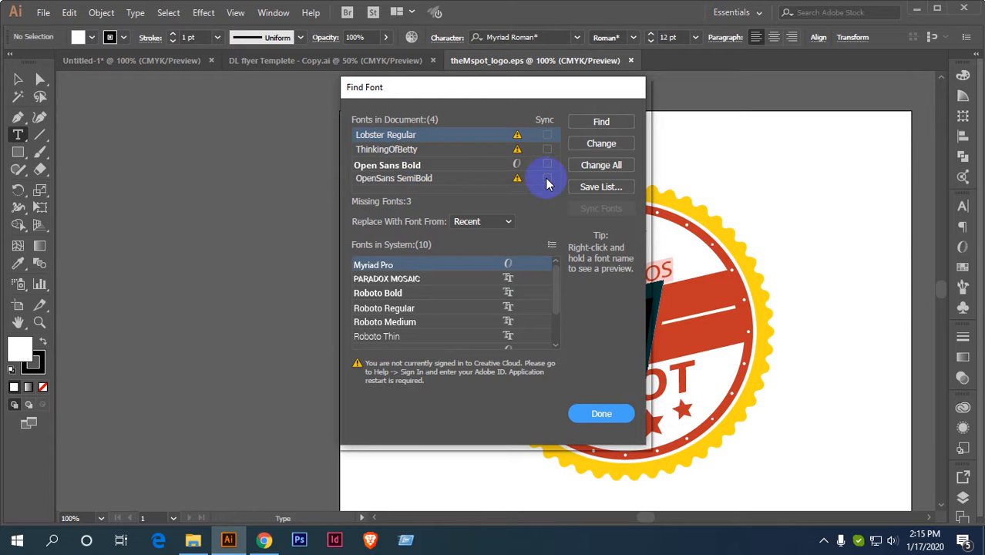
left_click(610, 168)
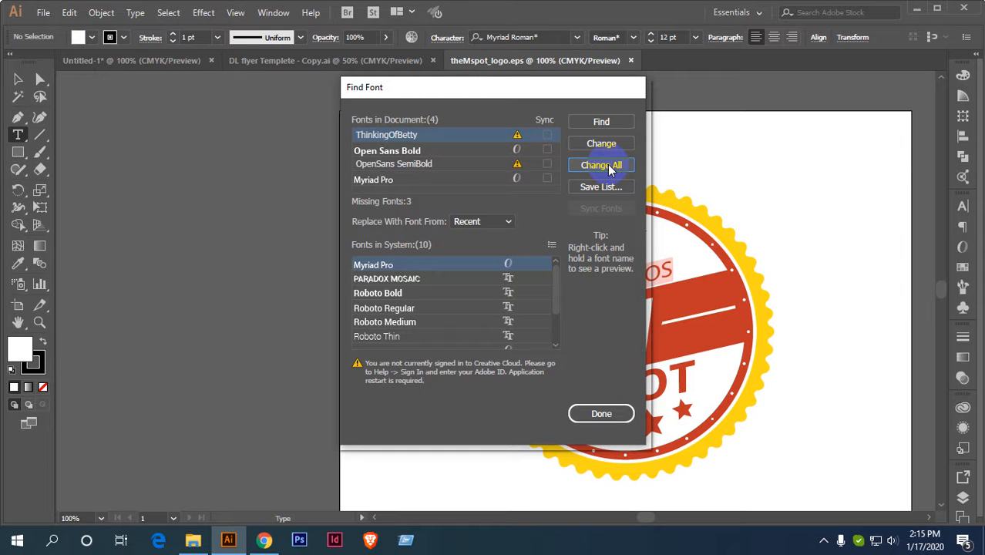
left_click(610, 168)
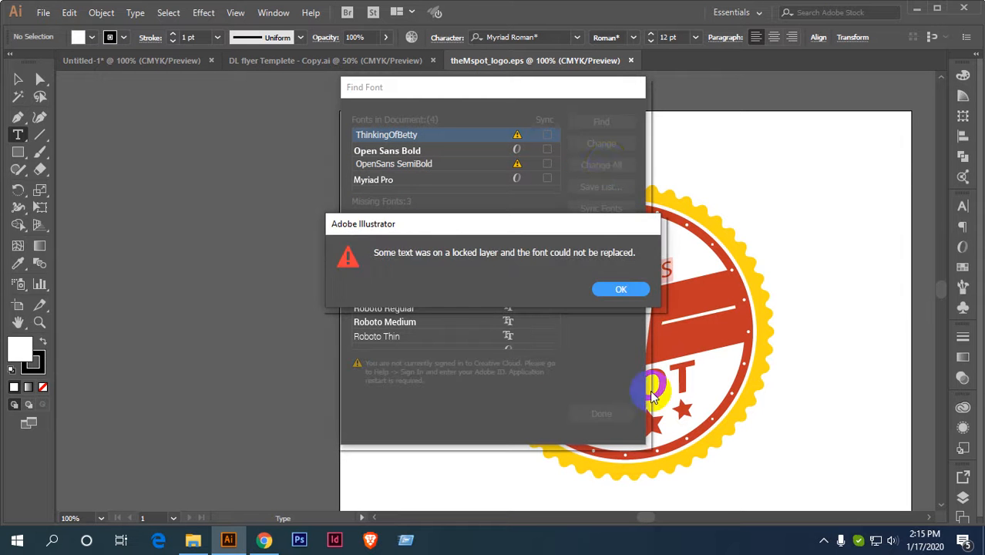
left_click(619, 286)
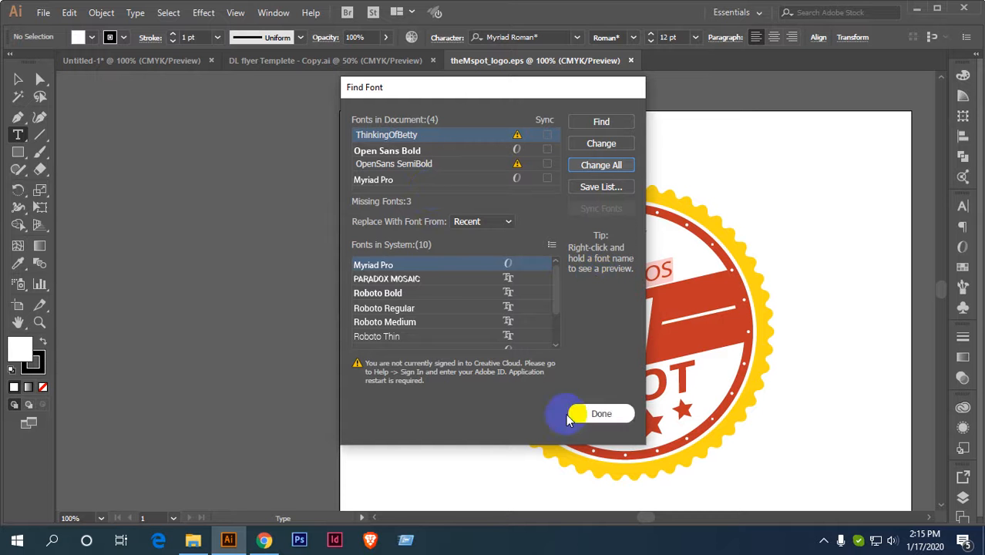
left_click(598, 413)
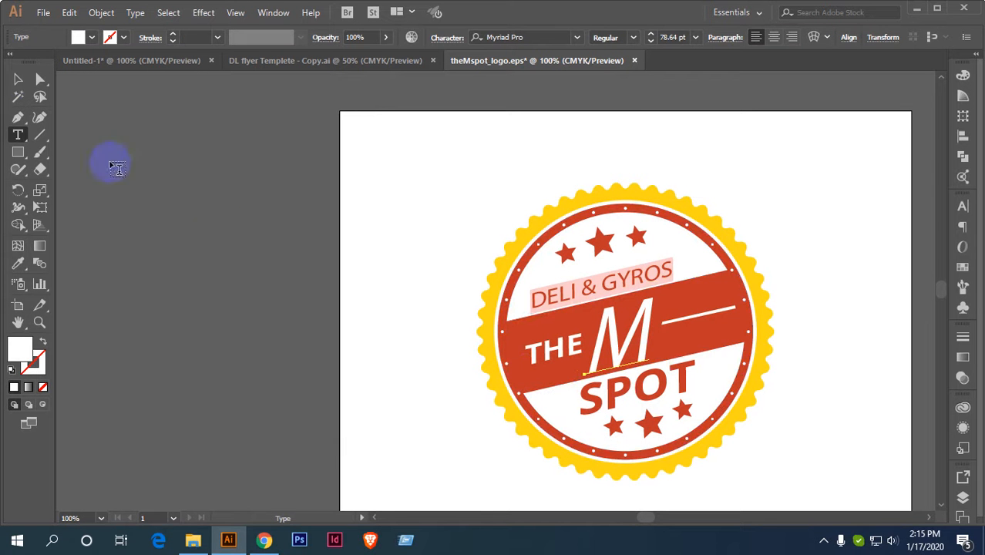
left_click(18, 79)
scroll(639, 309, "up", 1)
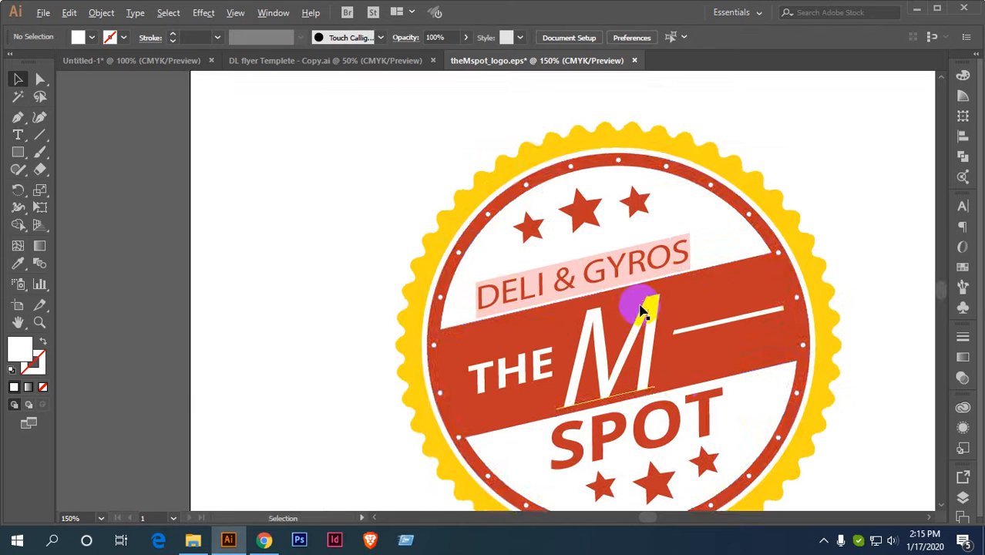
left_click_drag(673, 377, 600, 317)
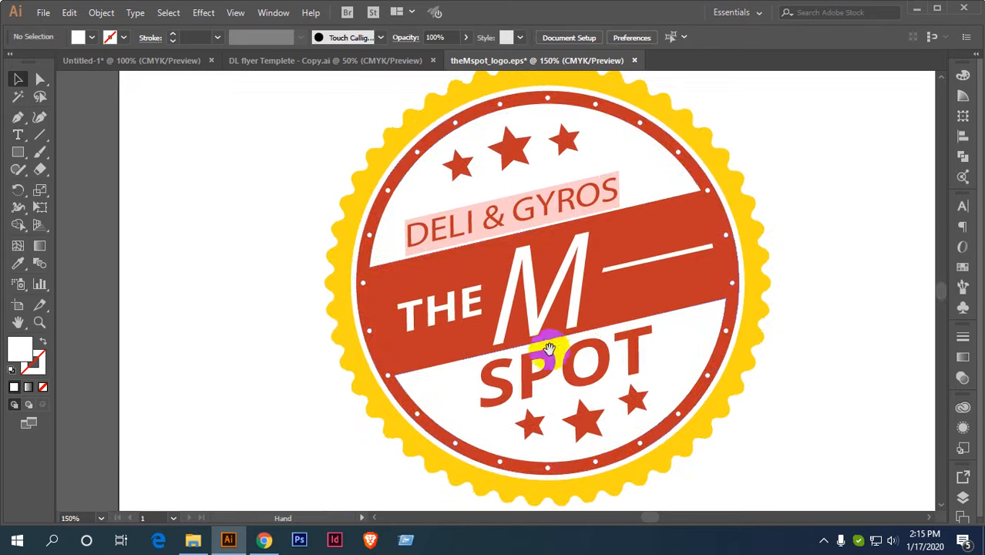
Switch to Chrome, search a new tab for "logstar font download", and check the suggested lonestar font search.
left_click(265, 540)
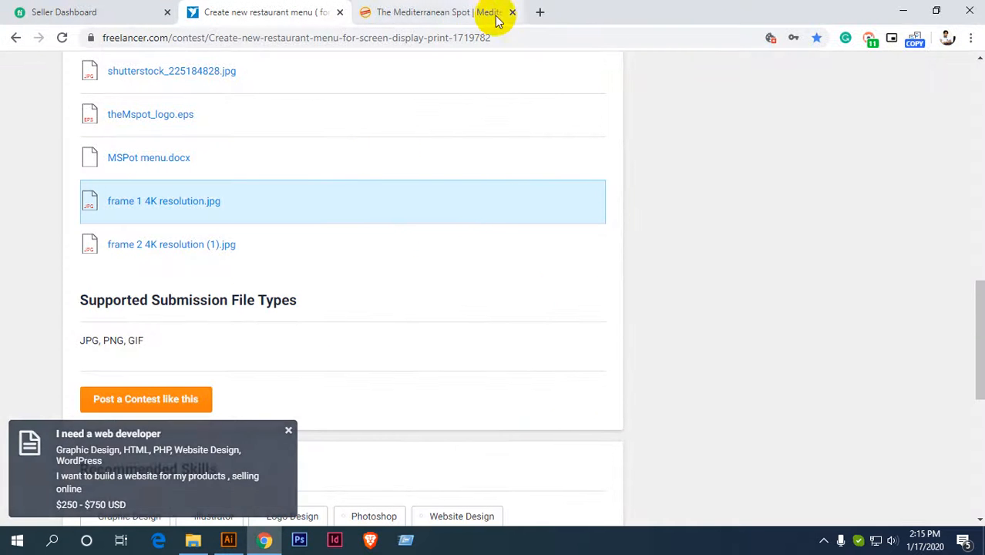
left_click(538, 13)
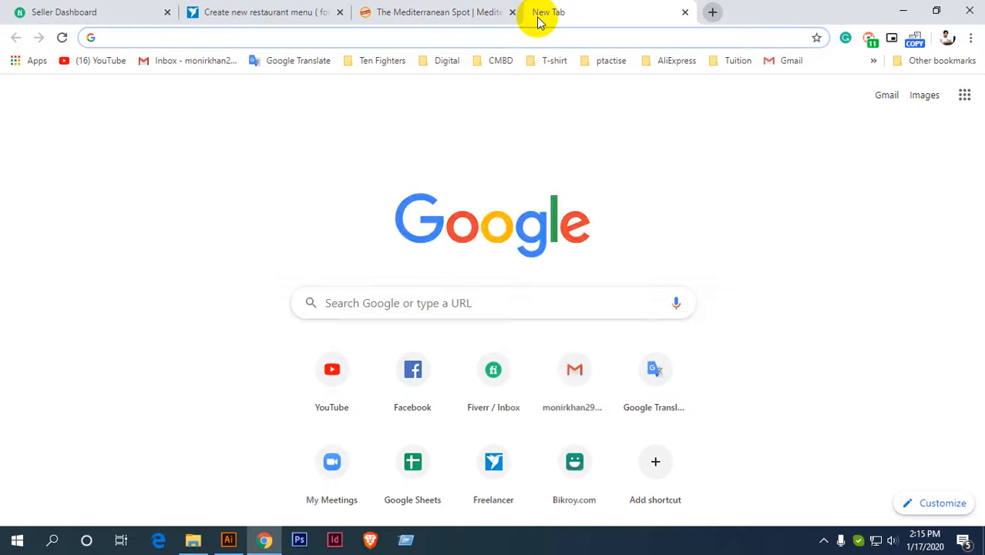
type("Log")
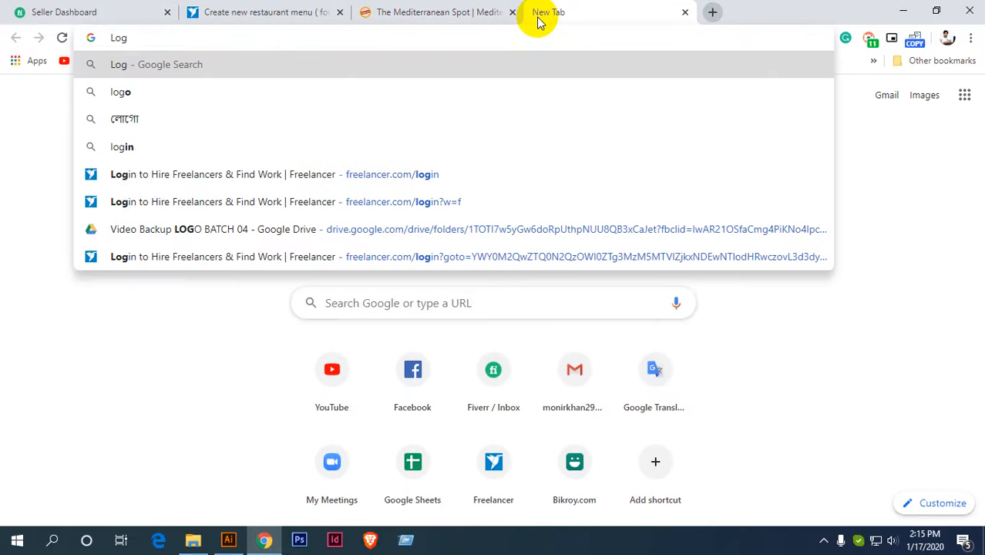
type("star")
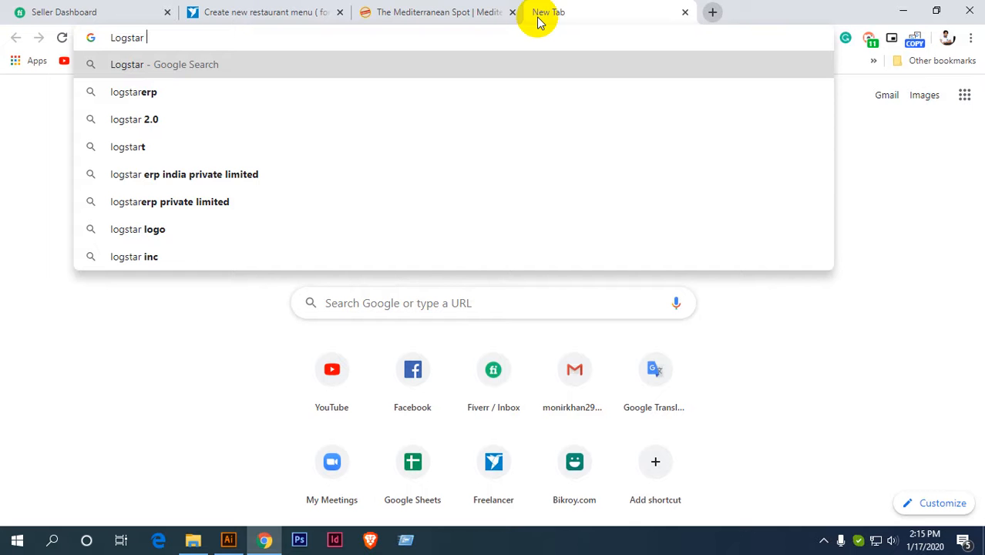
type(" font")
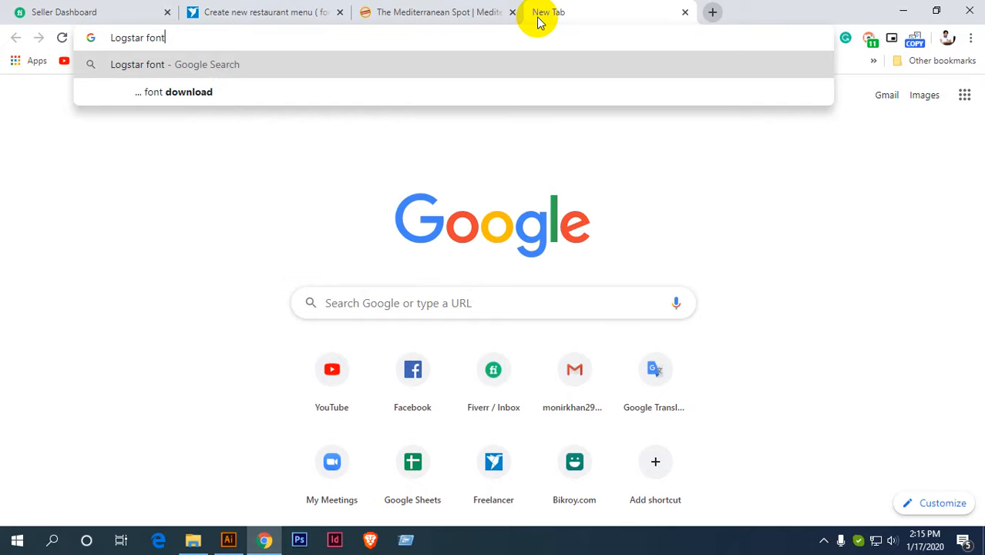
left_click(215, 90)
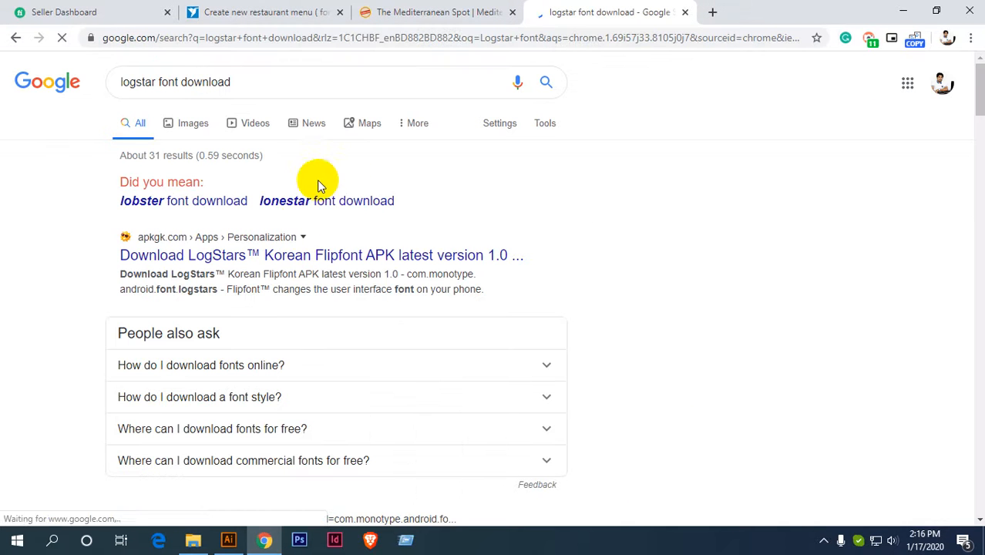
left_click(303, 205)
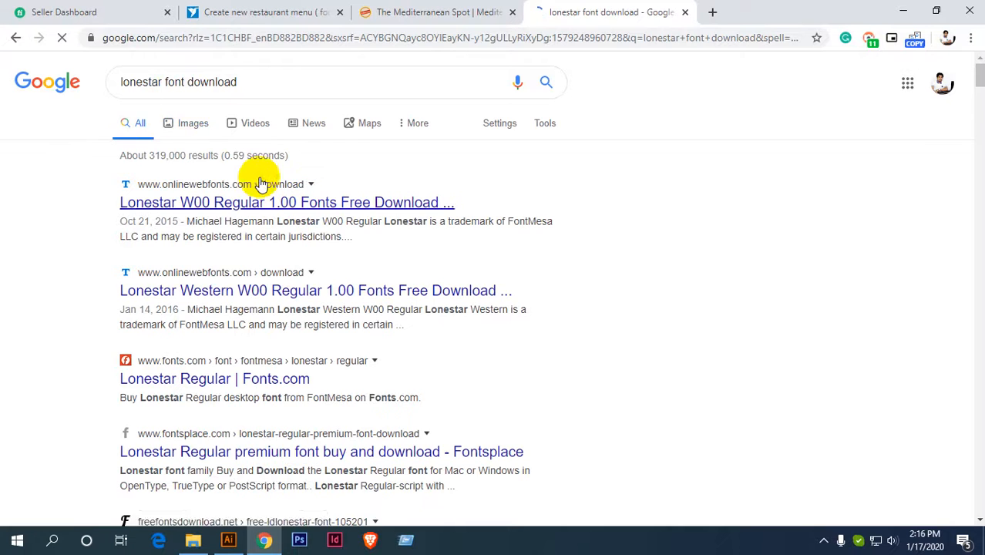
left_click(17, 39)
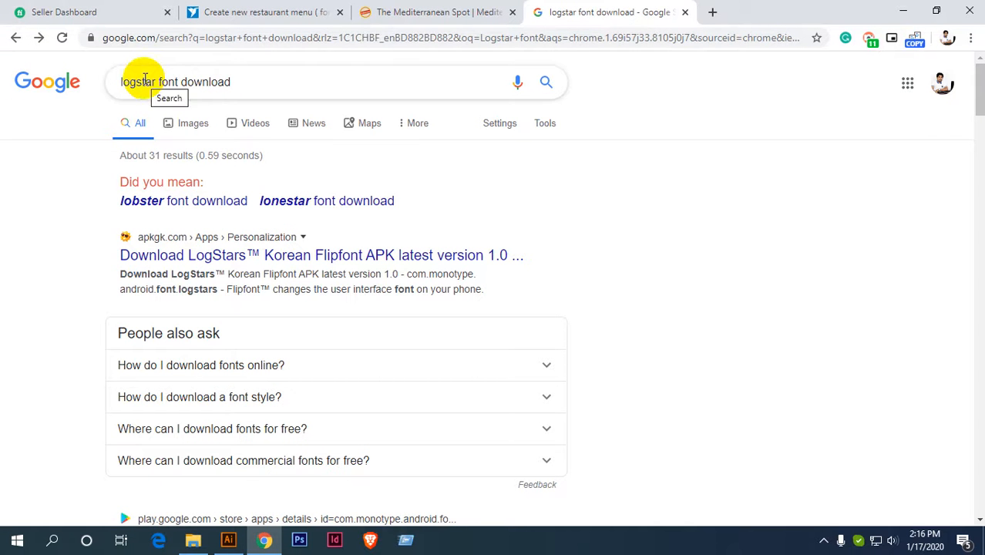
Run the suggested "lobster font download" search and download the Lobster OTF font from its Font Squirrel page.
left_click(163, 198)
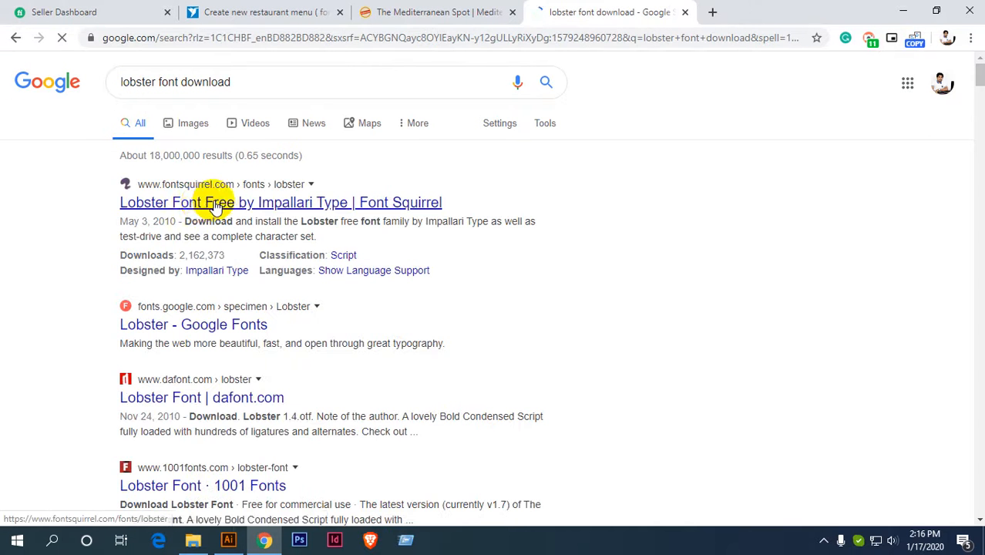
middle_click(254, 201)
left_click(719, 7)
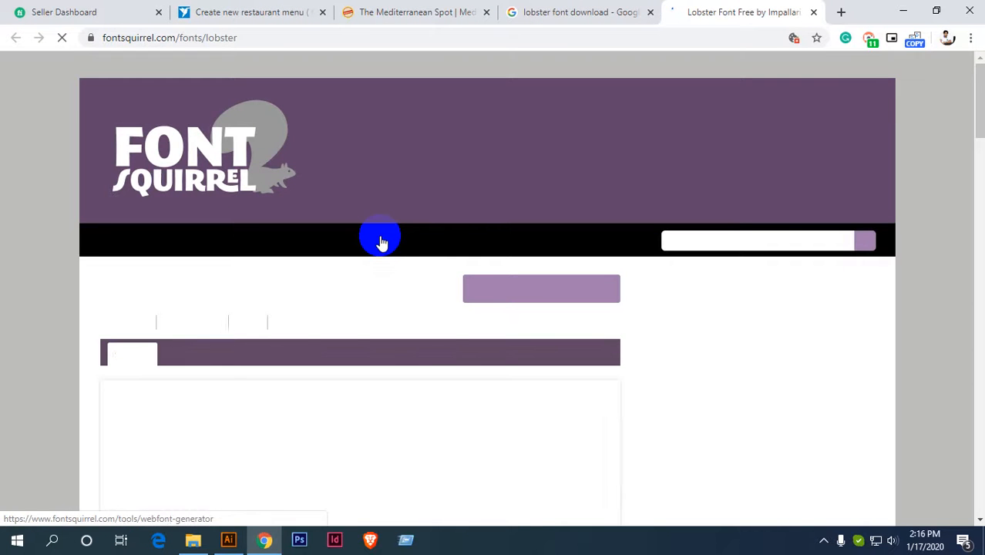
scroll(389, 245, "down", 4)
scroll(378, 270, "down", 1)
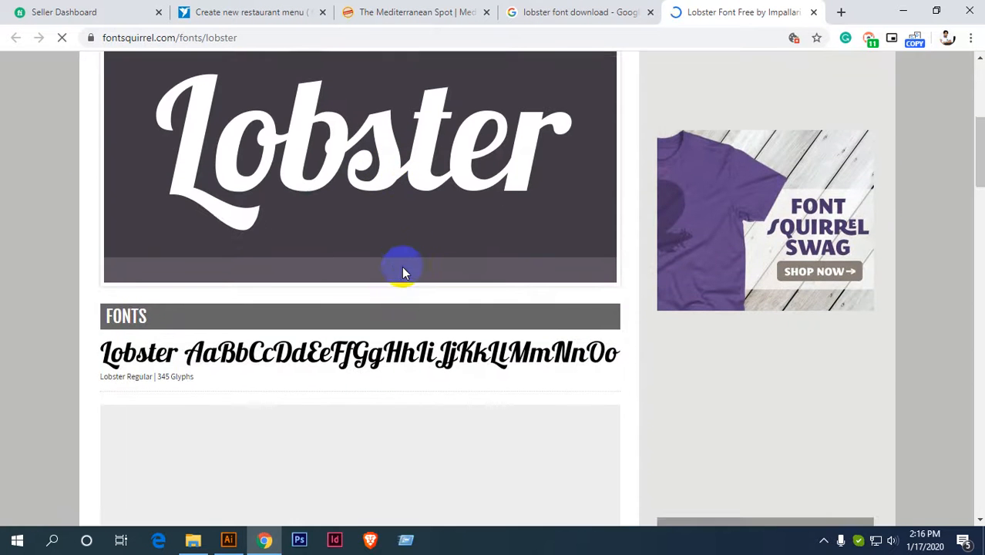
scroll(404, 266, "up", 3)
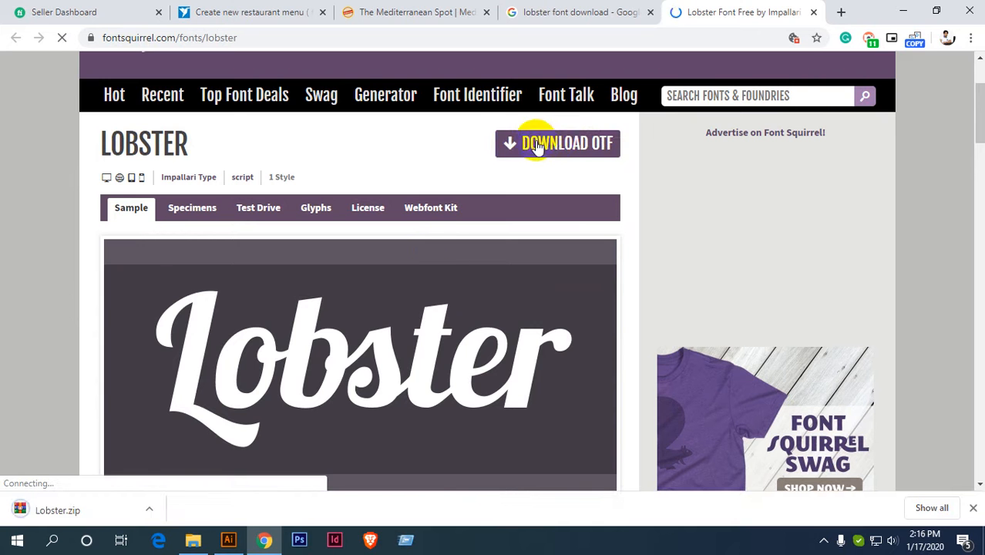
Return to Illustrator and close theMspot_logo.eps without saving the changes.
left_click(416, 10)
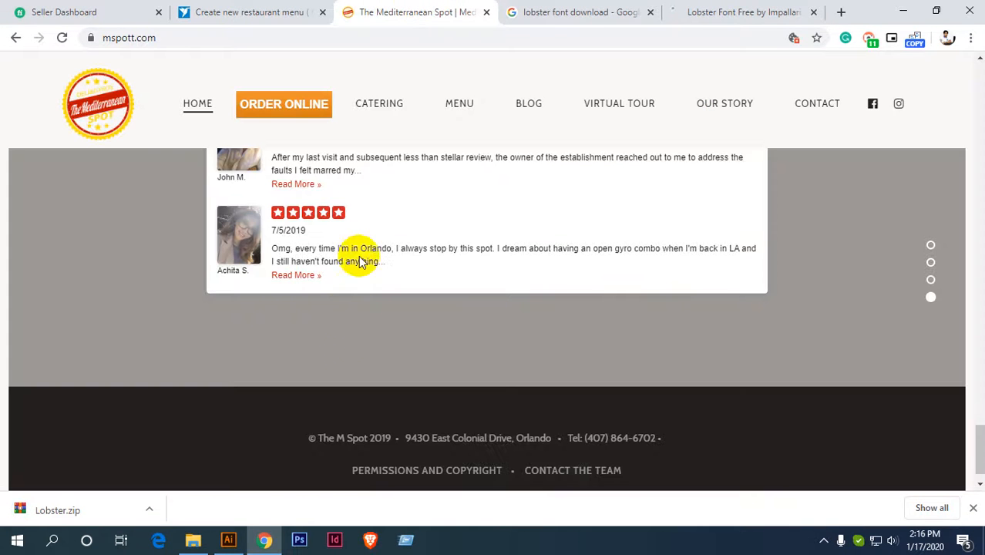
left_click(225, 540)
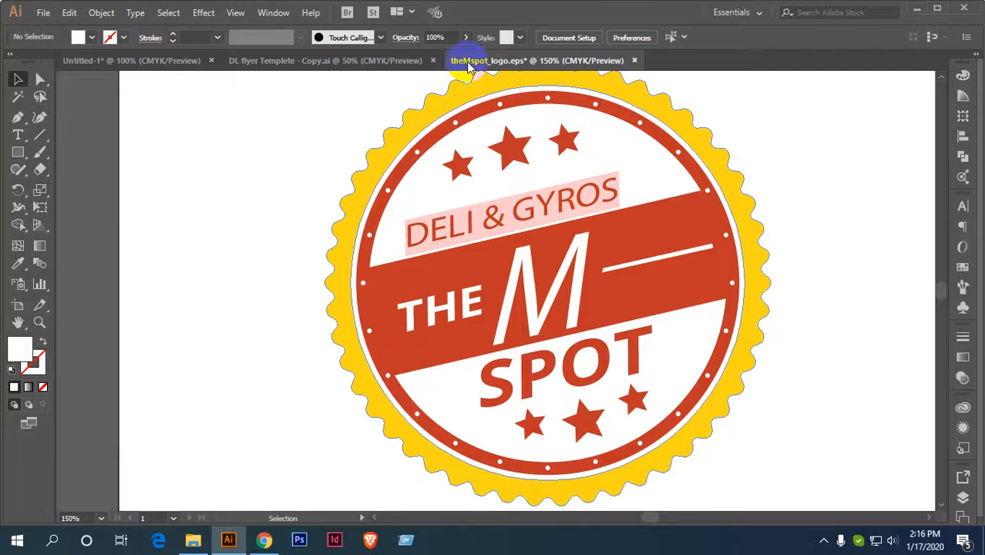
left_click(633, 61)
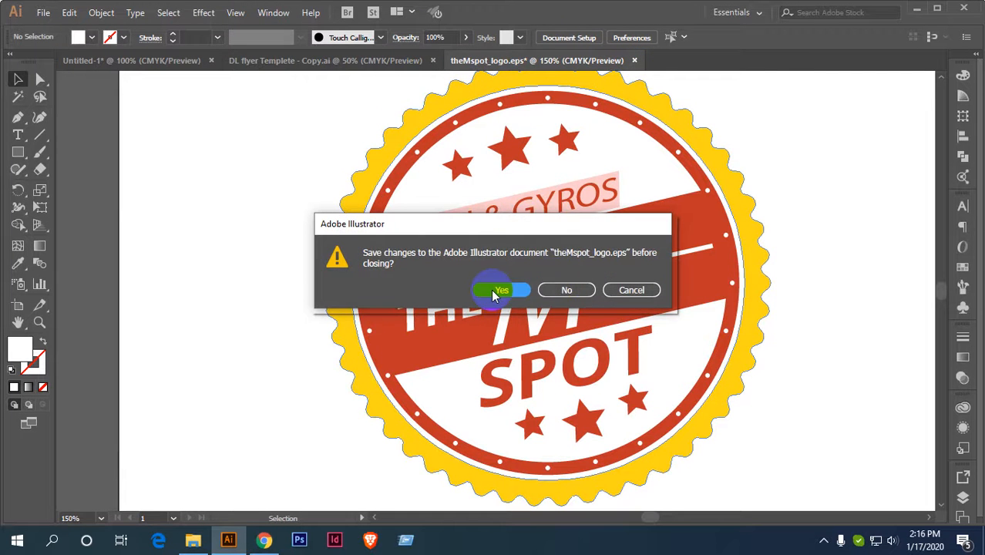
left_click(566, 289)
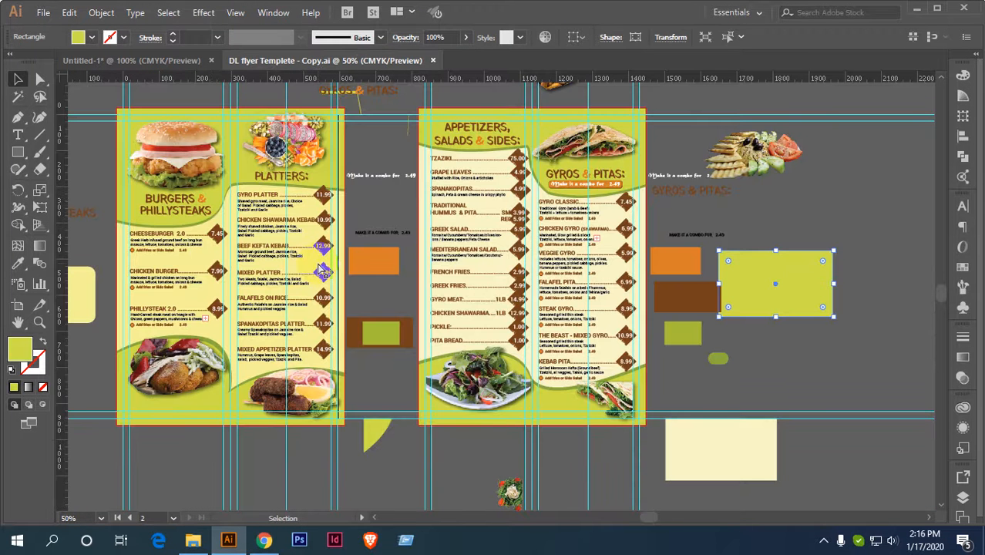
Reopen theMspot_logo.eps from the Downloads folder and bring up the Find Font list for its missing fonts.
key("ctrl+o")
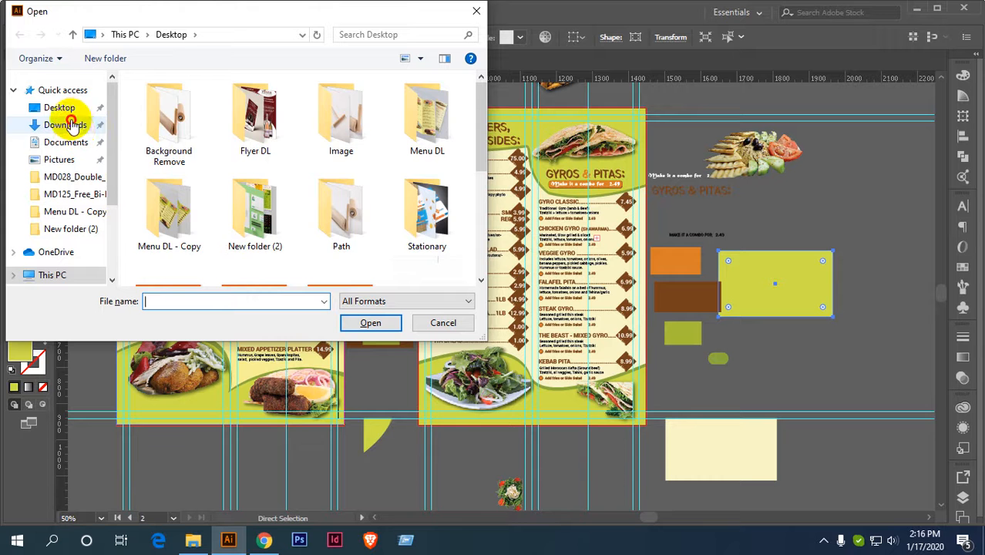
left_click(69, 125)
left_click(339, 134)
double_click(339, 134)
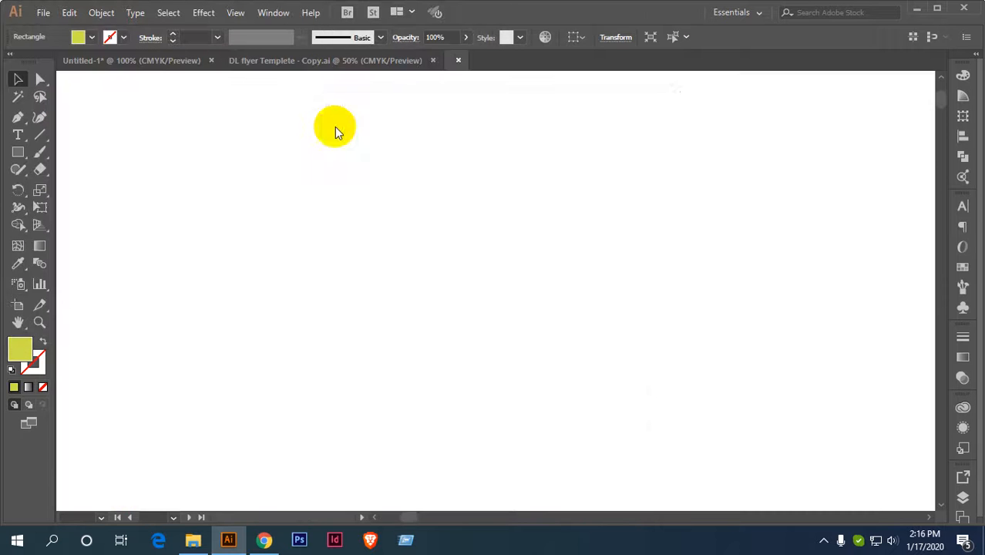
left_click(461, 351)
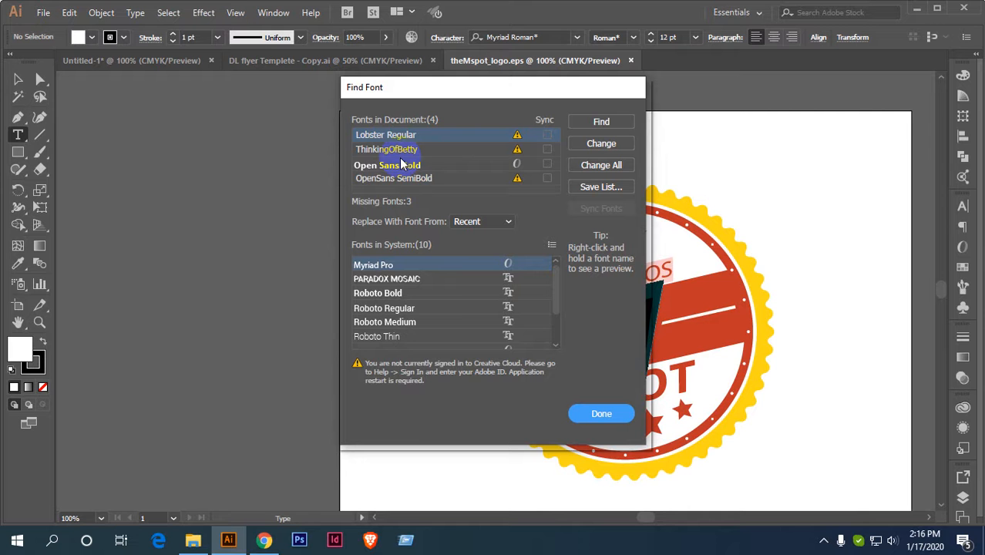
Switch to Chrome, search for "thinking of betty font", and download the font from its dafont.com page.
left_click(264, 540)
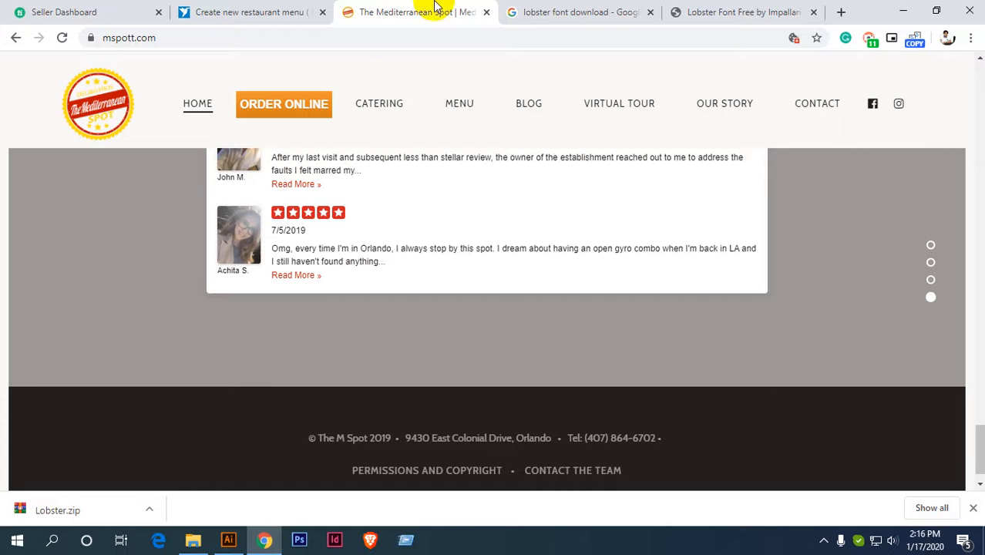
left_click(624, 9)
triple_click(279, 71)
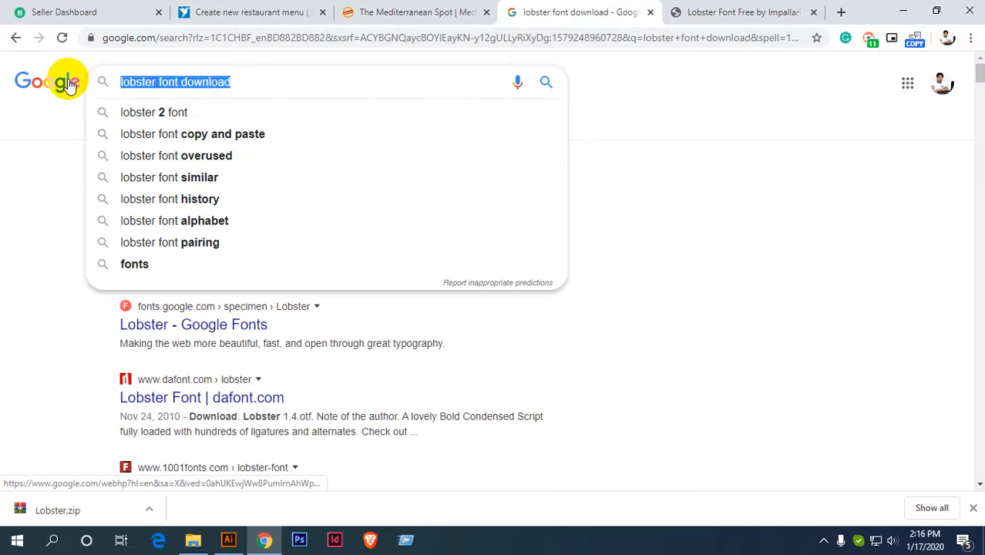
type("Think")
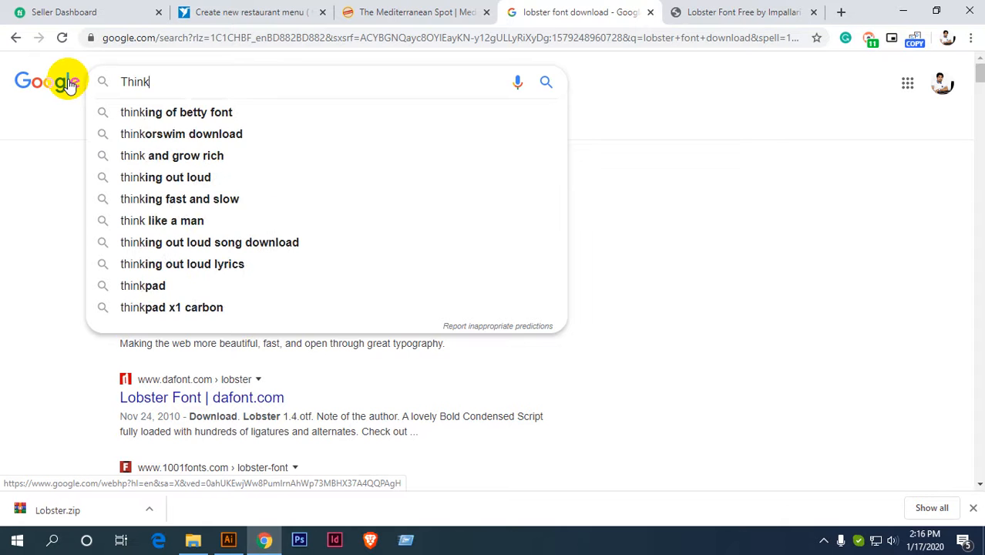
type("ing")
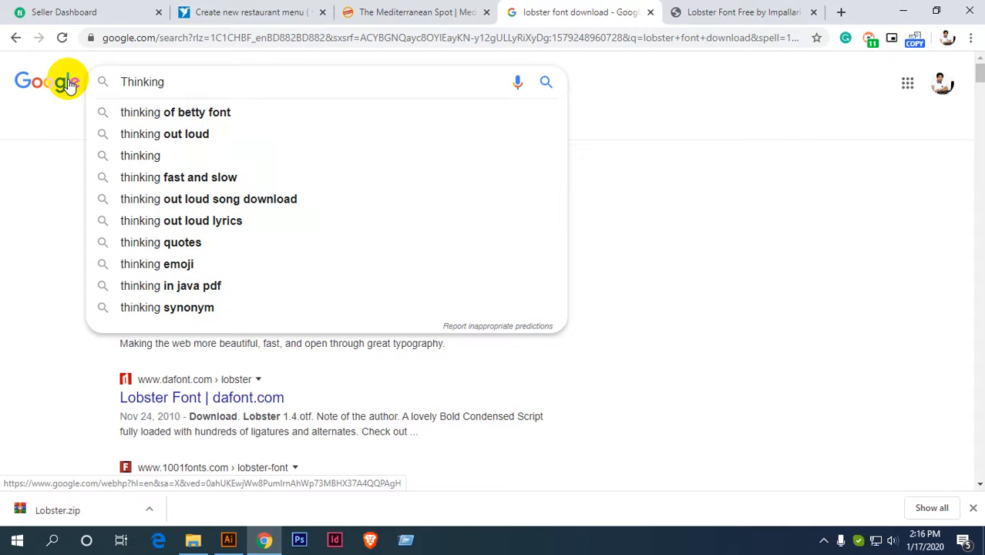
left_click(213, 112)
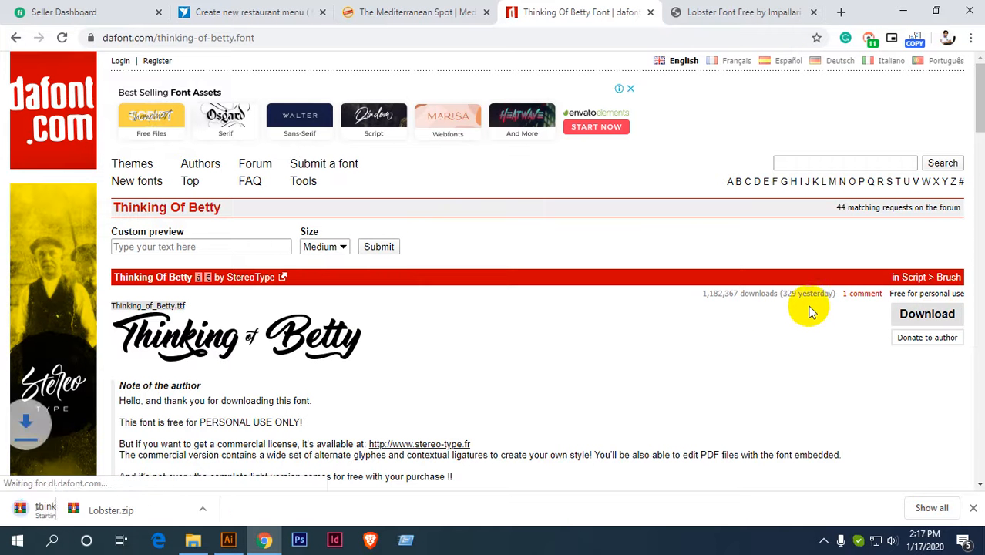
Check the missing font names in Illustrator's Find Font list again and return to Chrome.
left_click(414, 7)
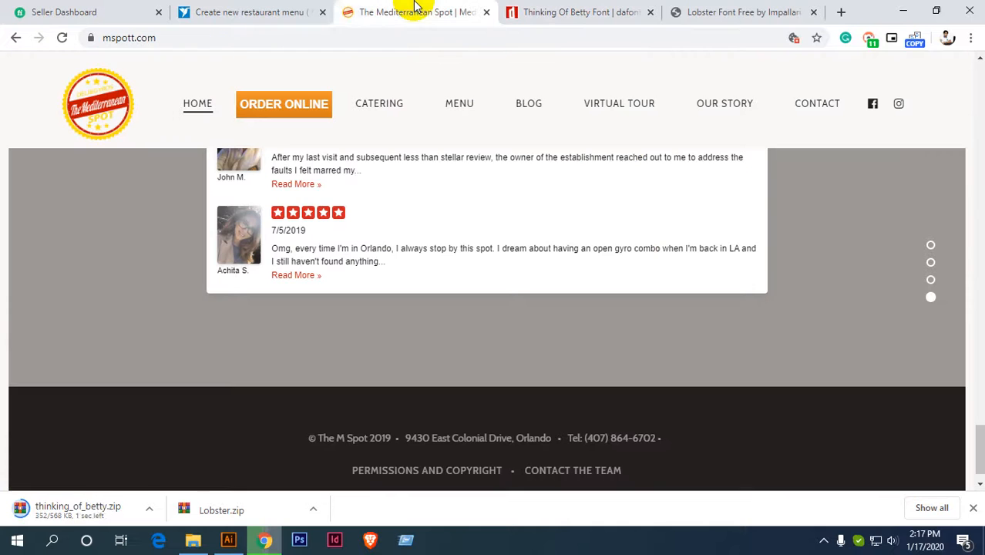
left_click(228, 540)
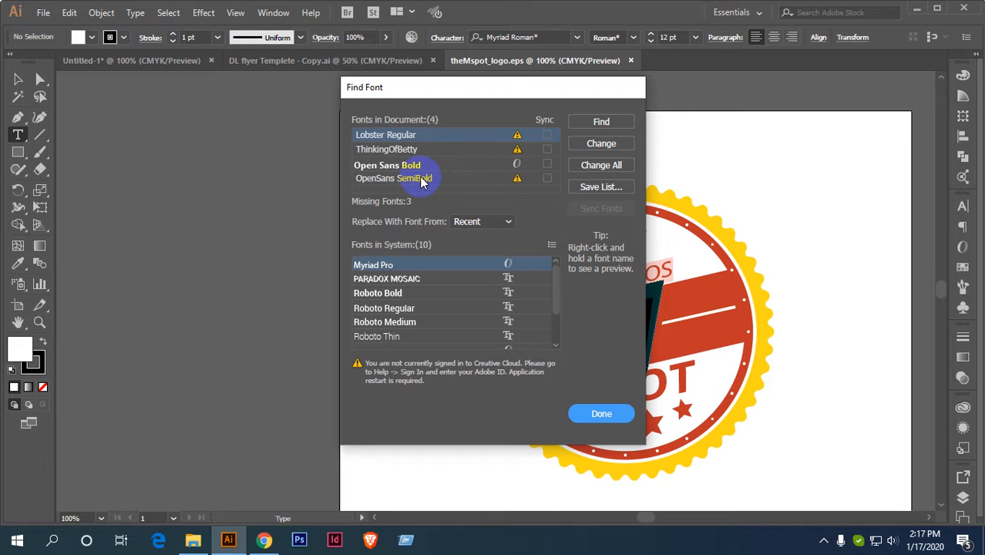
left_click(276, 542)
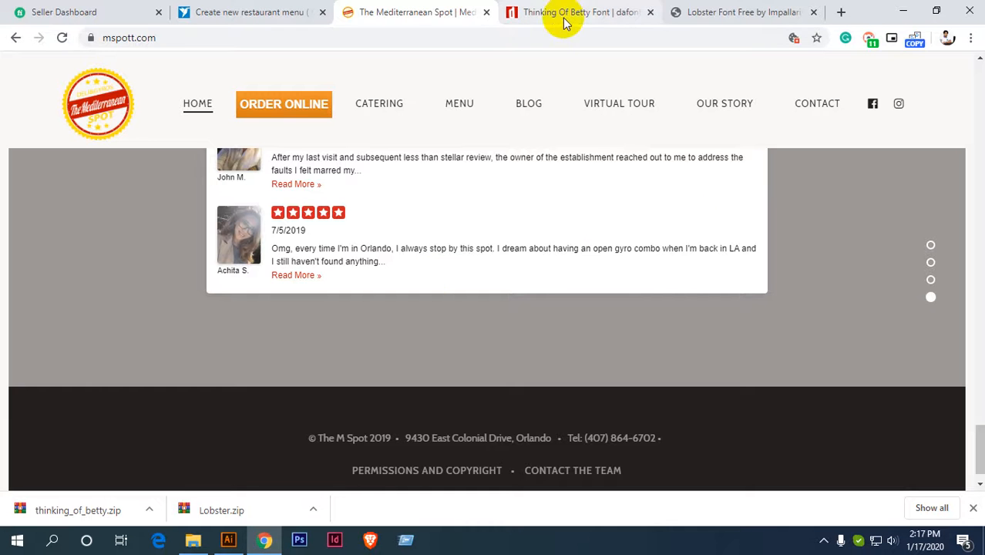
Reuse the dafont page's browser tab to search Google for "open sans semibold font".
left_click(507, 23)
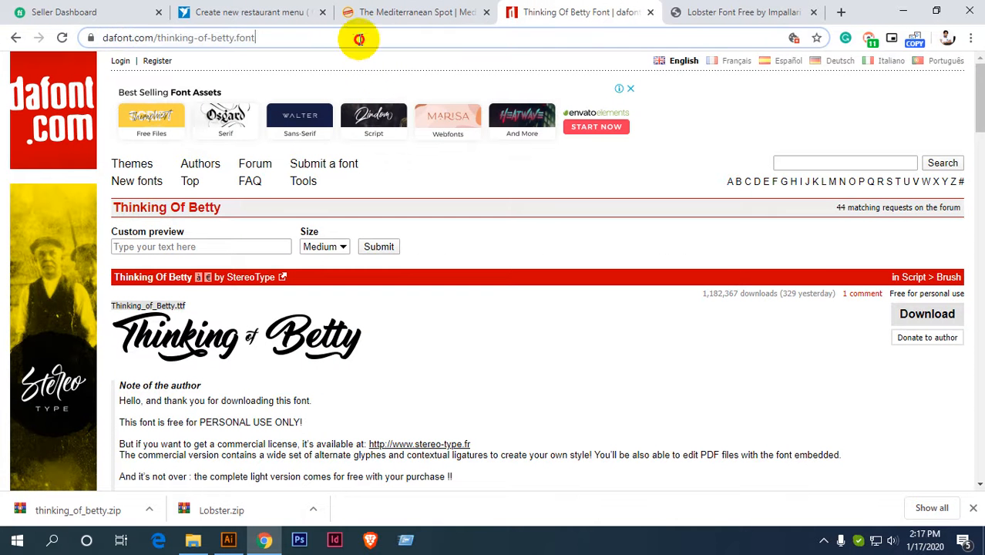
left_click_drag(356, 37, 121, 31)
key("BackSpace")
key("BackSpace")
key("BackSpace")
key("BackSpace")
key("BackSpace")
key("BackSpace")
key("BackSpace")
key("BackSpace")
key("BackSpace")
key("BackSpace")
key("BackSpace")
key("BackSpace")
key("BackSpace")
key("BackSpace")
key("BackSpace")
key("BackSpace")
key("BackSpace")
key("BackSpace")
key("BackSpace")
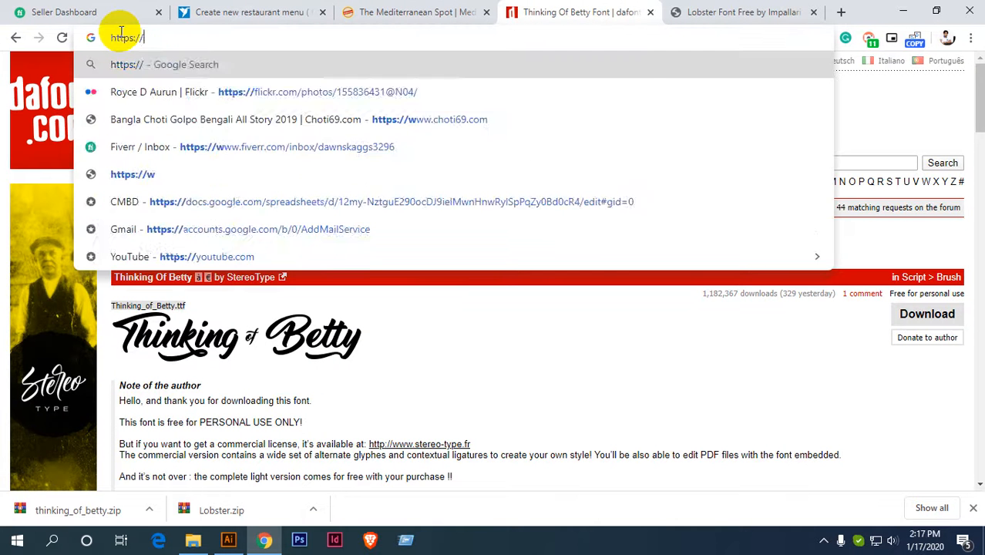
type("open")
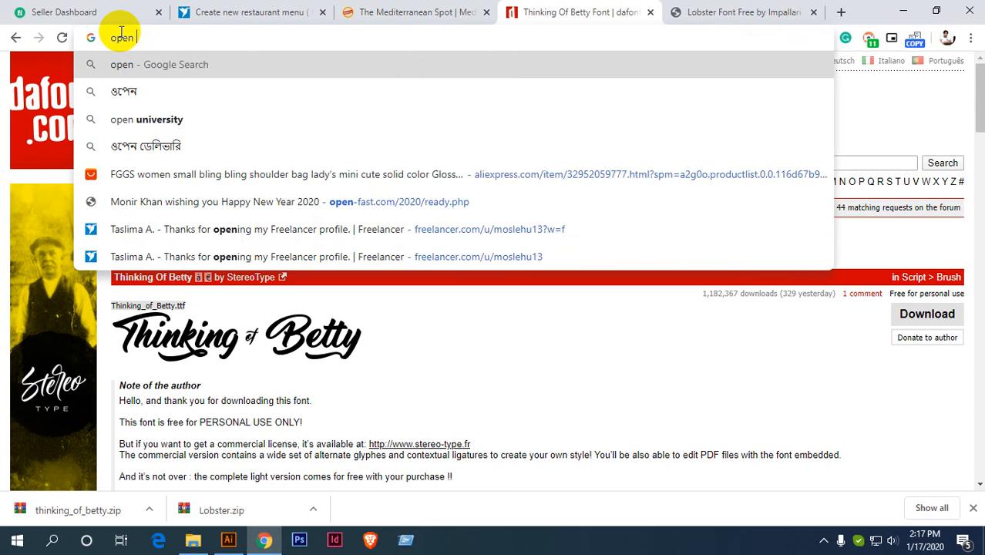
type(" seans")
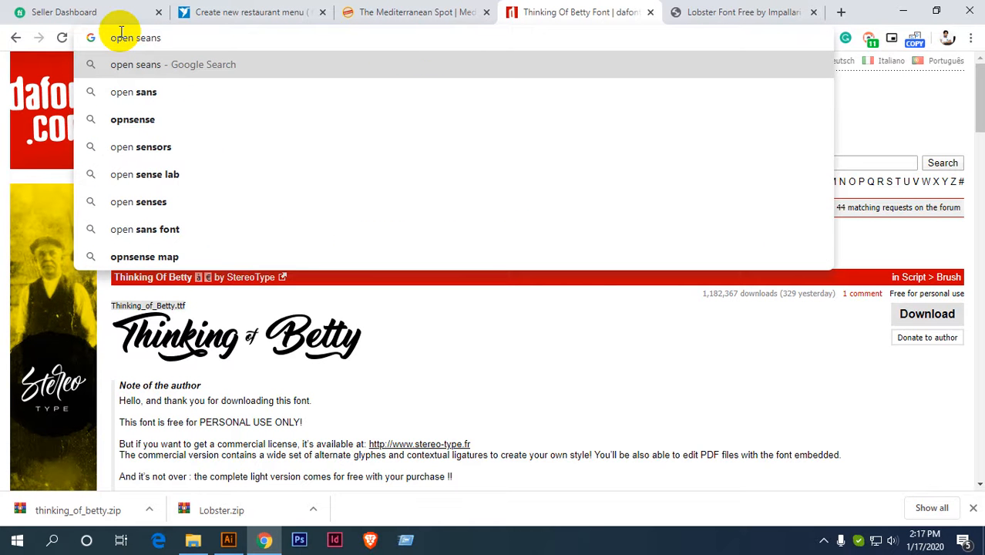
type(" se")
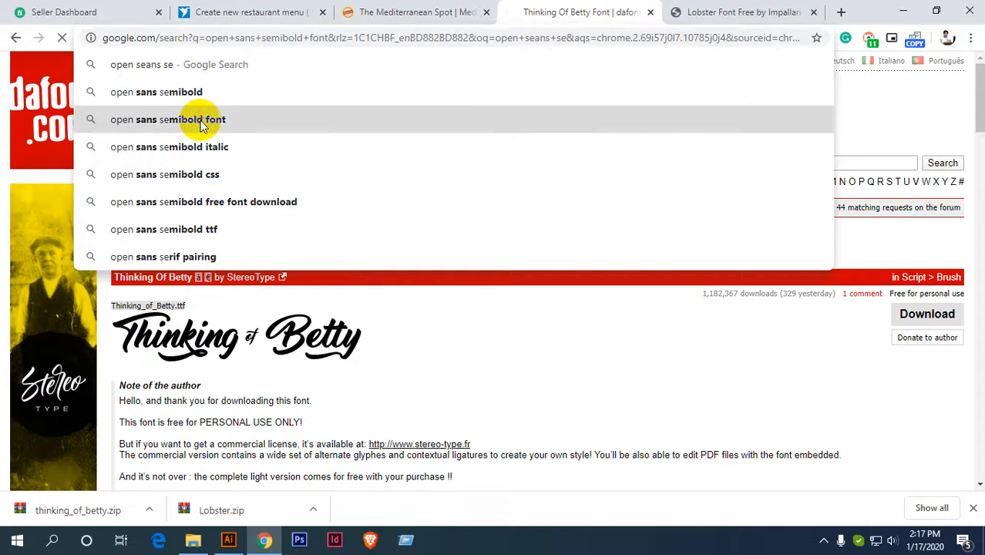
left_click(198, 119)
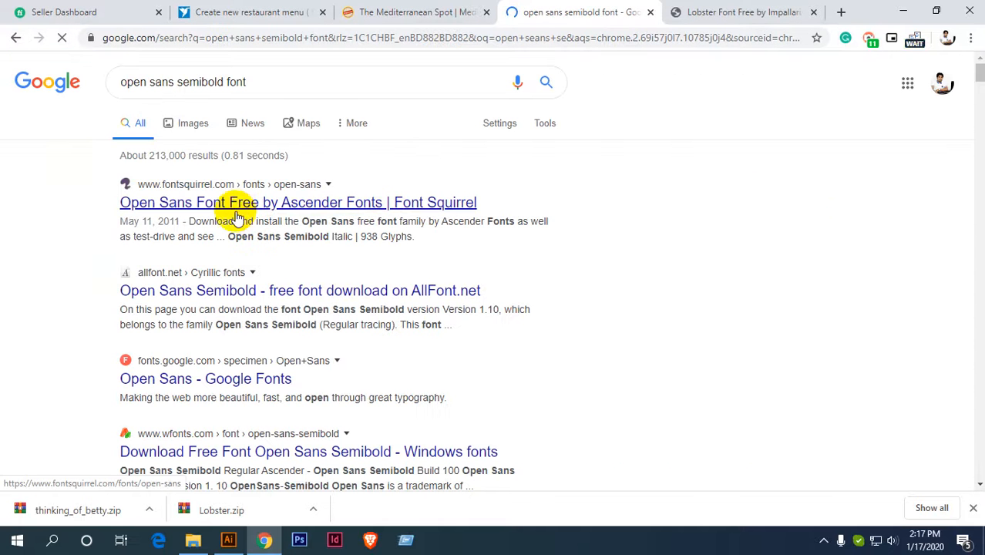
Open Font Squirrel's Open Sans page from the results, check its listed styles, and download the TTF package.
left_click(231, 205)
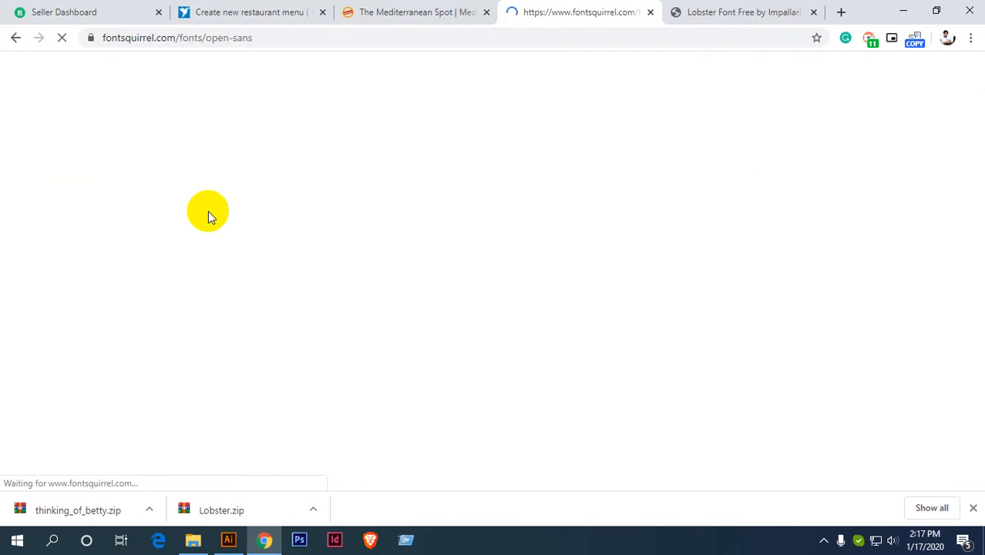
scroll(252, 204, "down", 3)
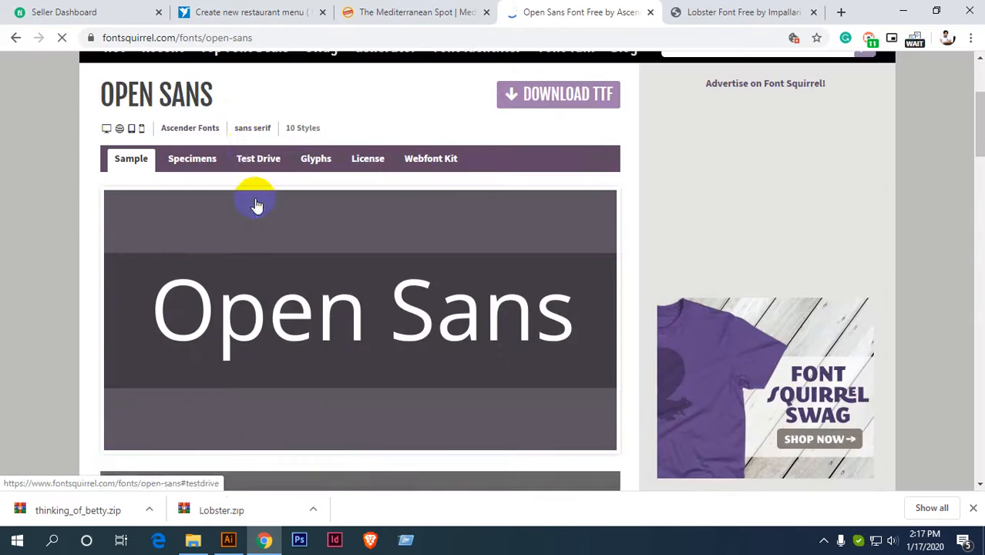
scroll(184, 251, "down", 2)
scroll(308, 252, "down", 2)
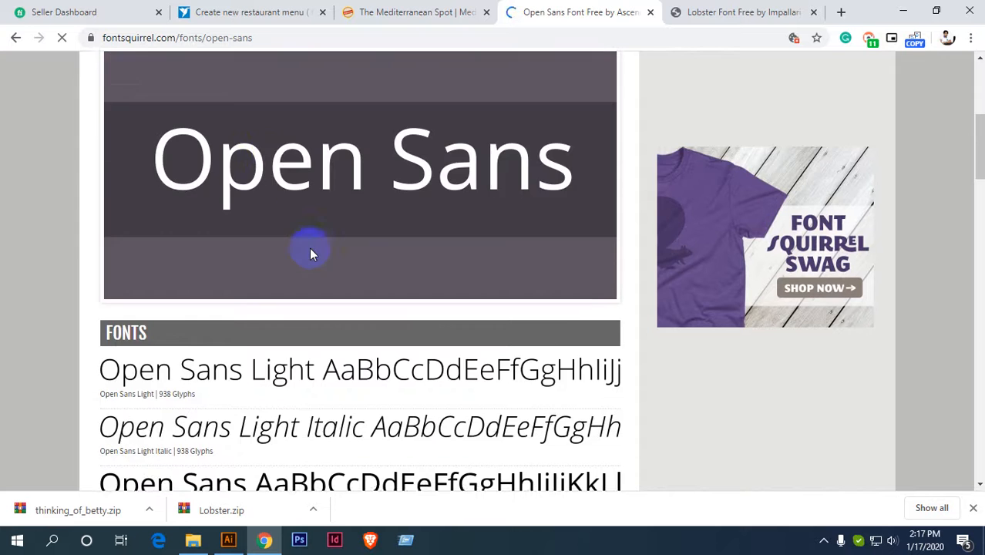
scroll(308, 253, "up", 3)
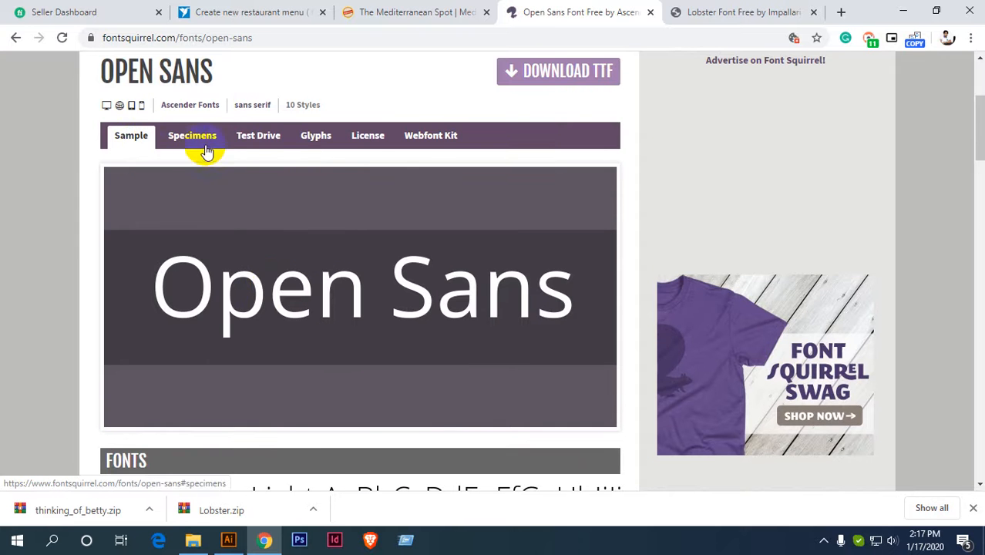
scroll(371, 162, "down", 5)
scroll(355, 293, "down", 3)
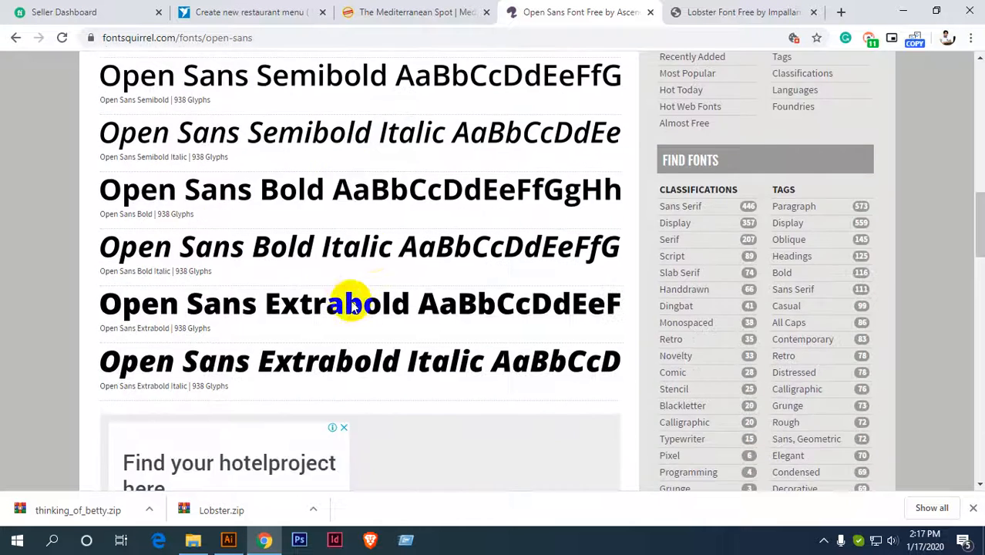
scroll(392, 247, "up", 9)
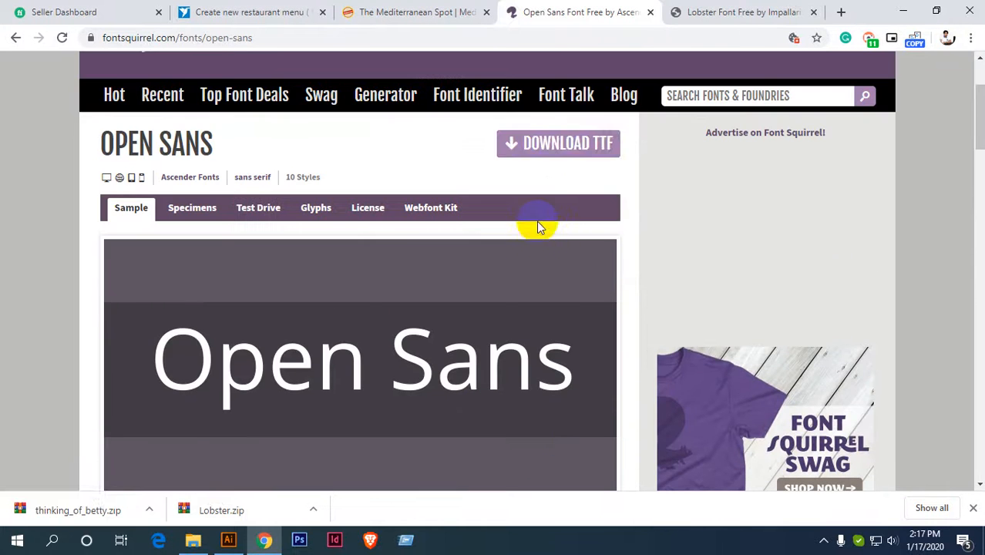
left_click(551, 147)
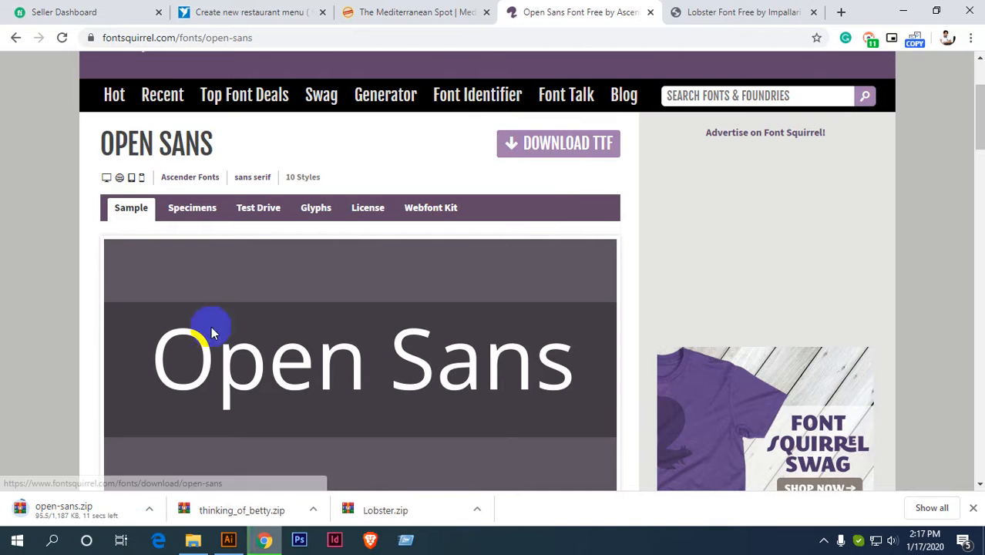
Return to Illustrator, close the Find Font dialog, and minimize Illustrator to reach the Downloads folder.
left_click(900, 12)
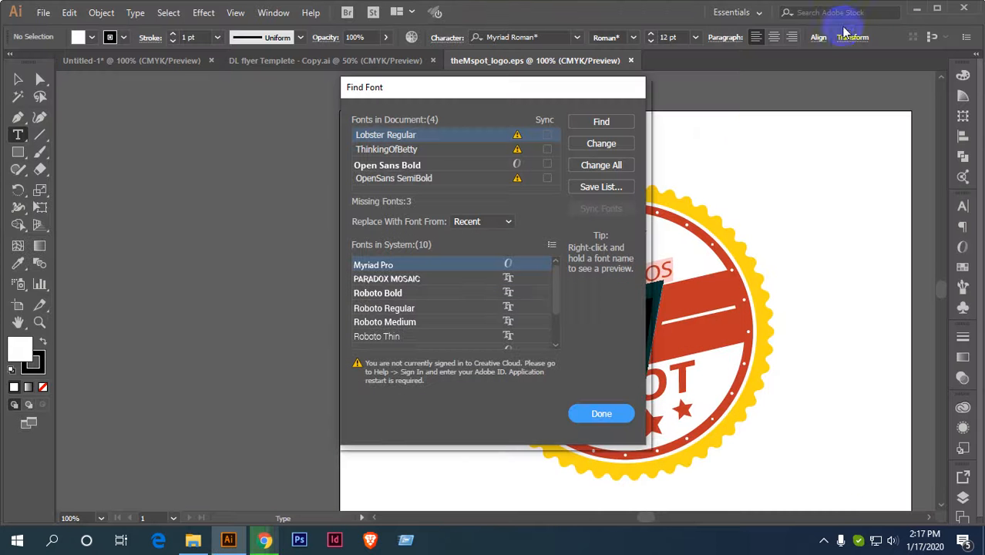
left_click(618, 416)
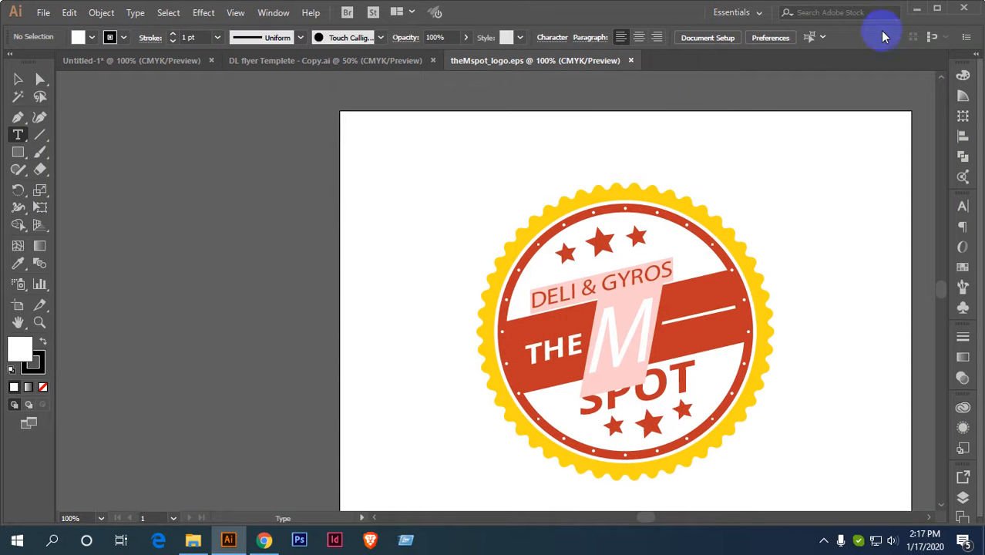
left_click(915, 11)
Extract the Lobster, thinking_of_betty and open-sans archives directly into the Downloads folder.
left_click(163, 123)
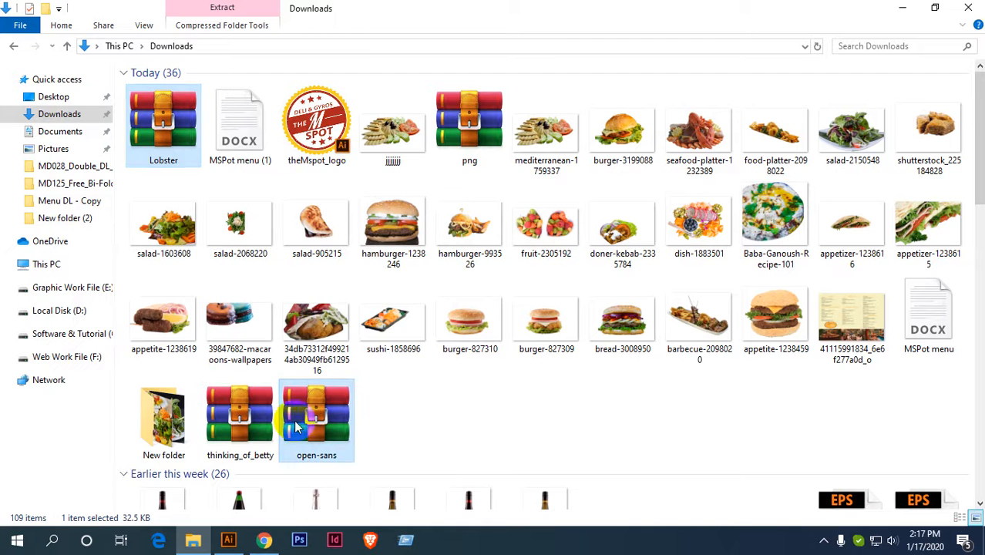
left_click(247, 416, "ctrl")
right_click(247, 414)
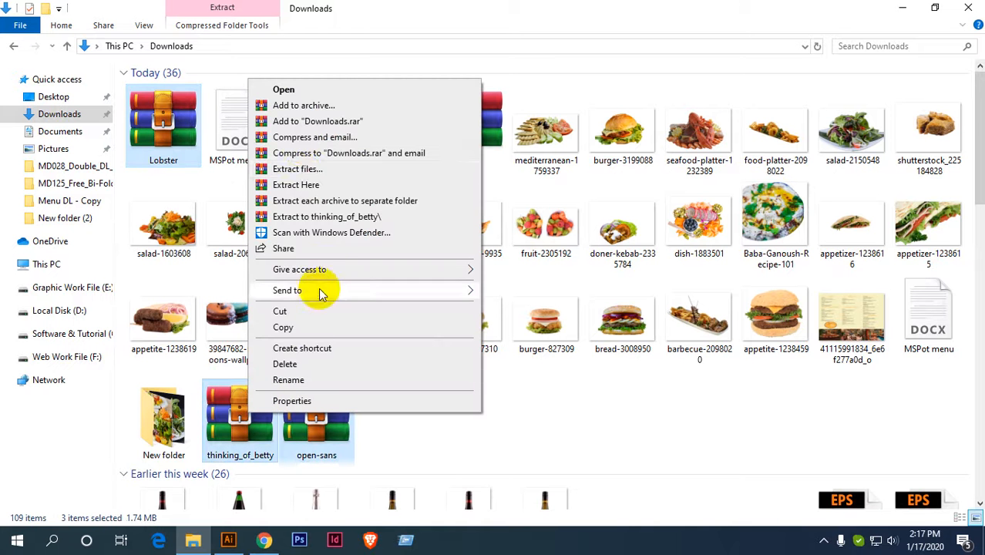
left_click(304, 187)
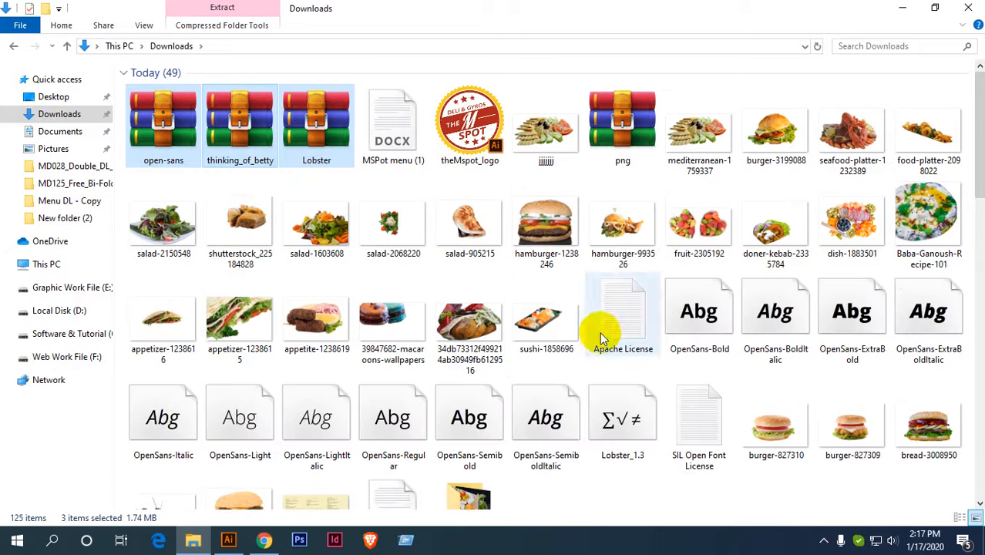
Install all the extracted OpenSans fonts, Lobster_1.3 and Thinking_of_Betty together, replacing the existing Open Sans Bold, and close the Downloads window.
left_click(696, 324)
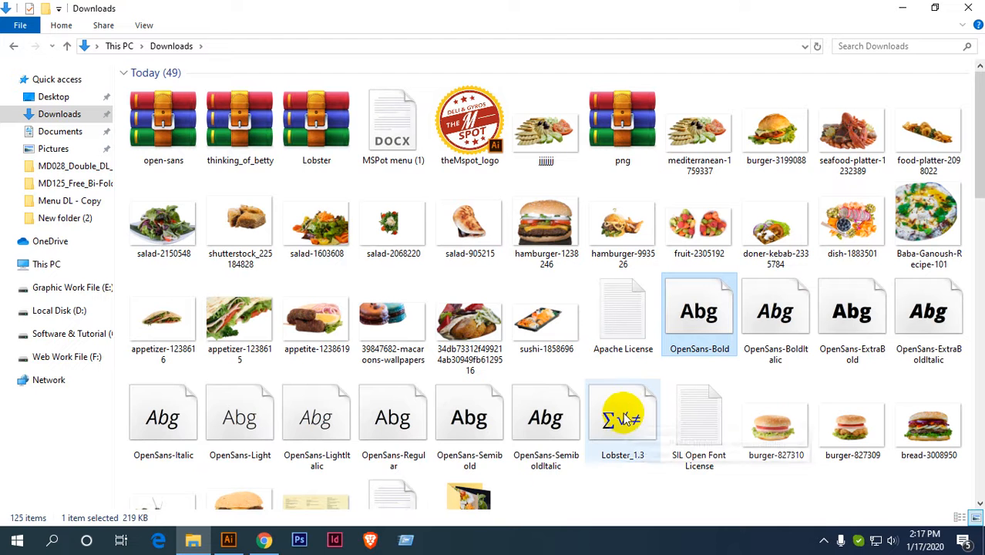
left_click(621, 419, "shift")
scroll(606, 282, "down", 2)
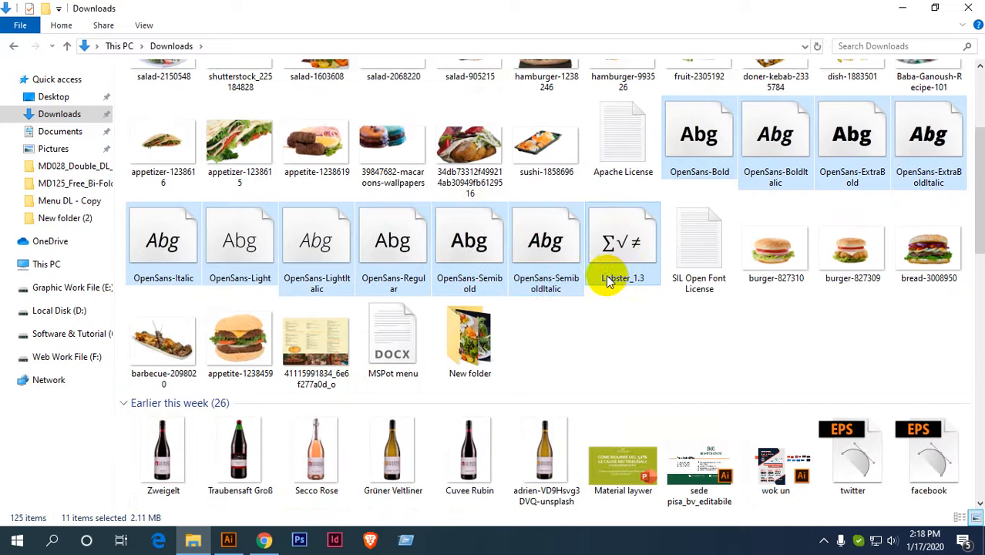
scroll(611, 282, "down", 10)
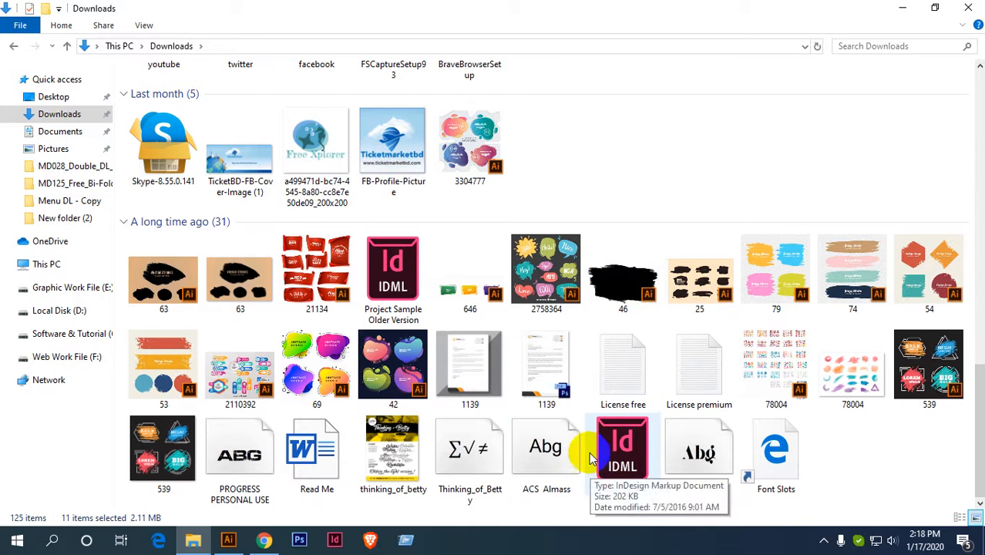
left_click(466, 451, "ctrl")
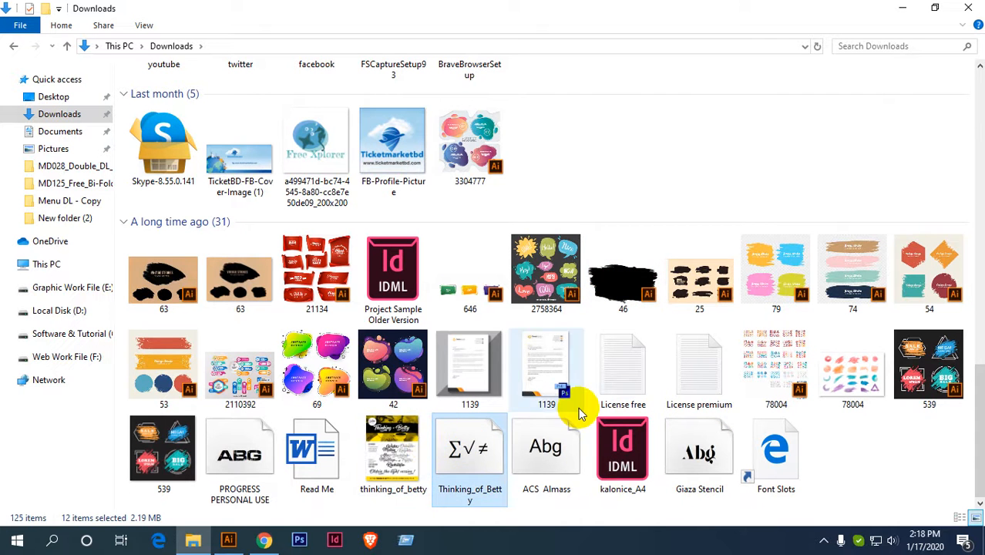
scroll(576, 393, "up", 15)
right_click(717, 303)
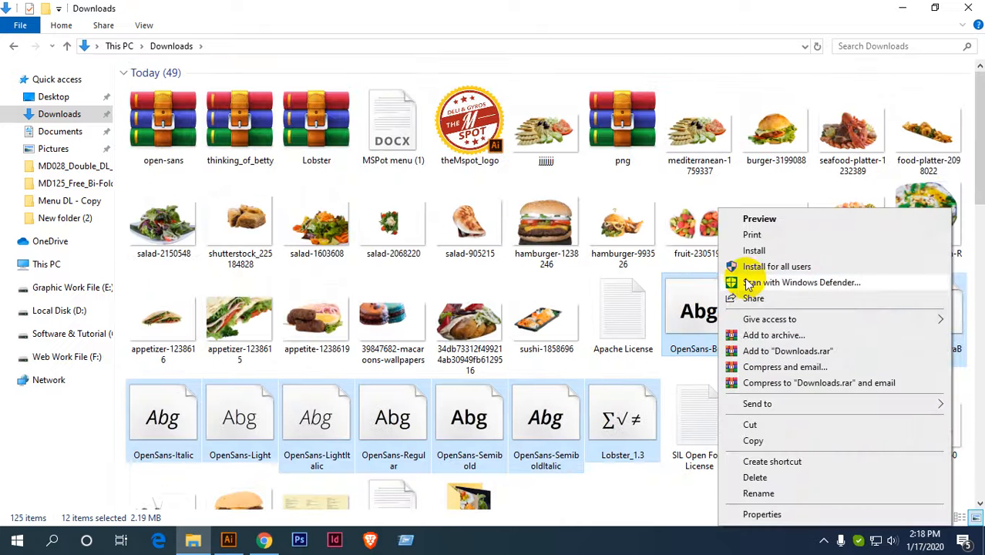
left_click(771, 248)
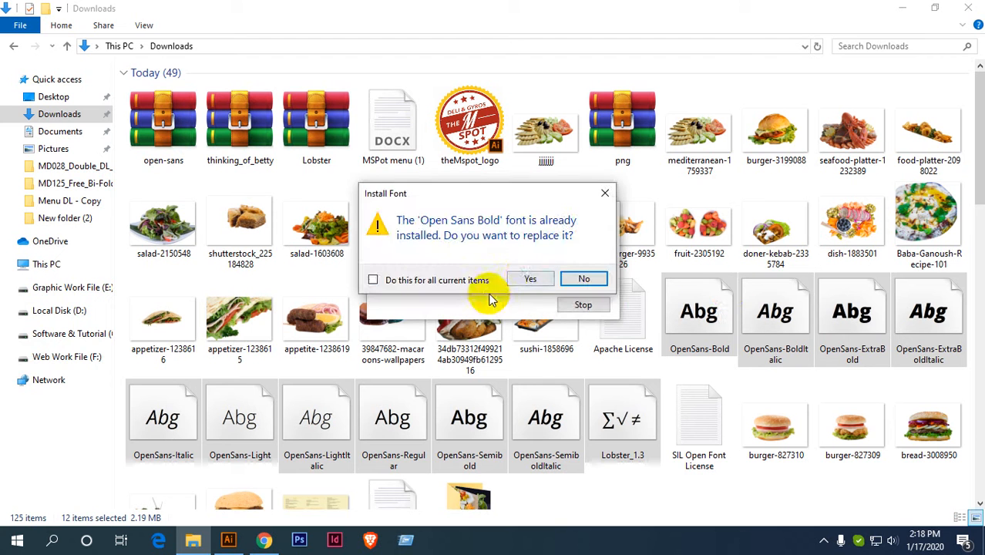
left_click(528, 278)
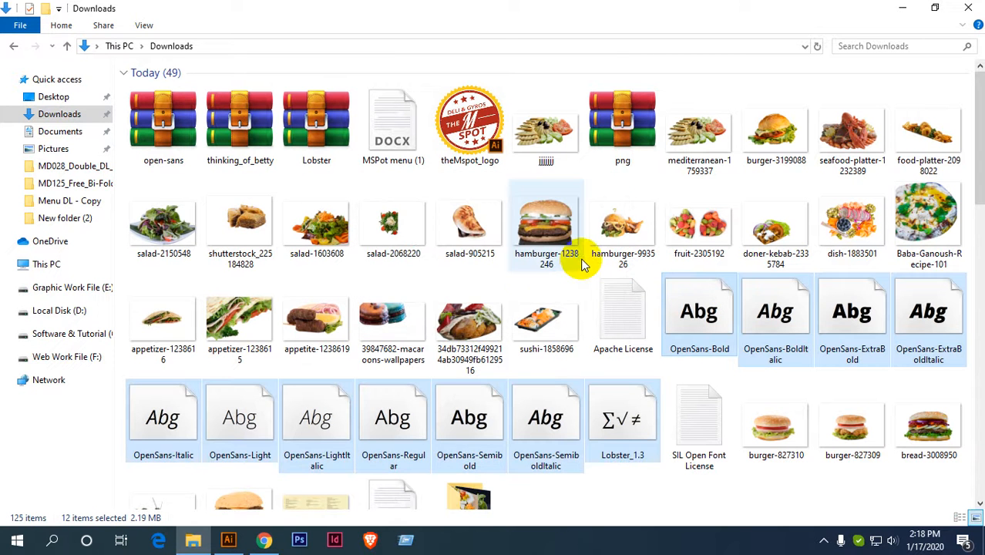
left_click(972, 21)
right_click(544, 168)
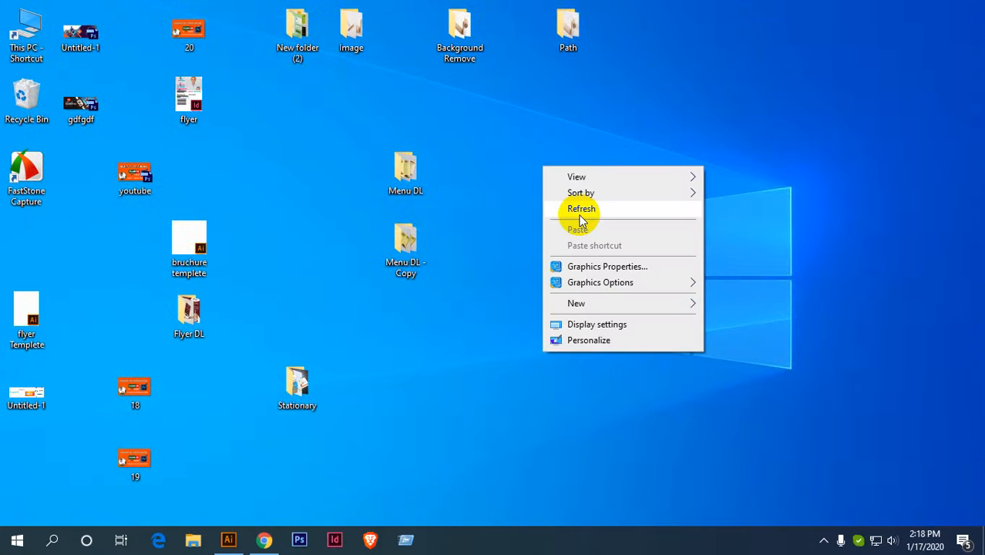
left_click(580, 219)
right_click(554, 187)
left_click(591, 230)
right_click(568, 199)
left_click(600, 232)
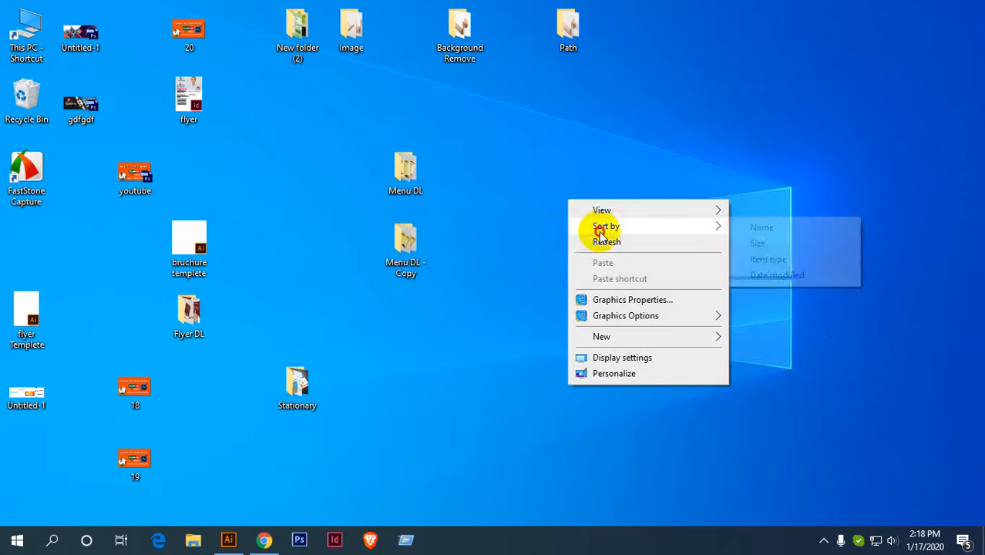
right_click(563, 198)
left_click(590, 229)
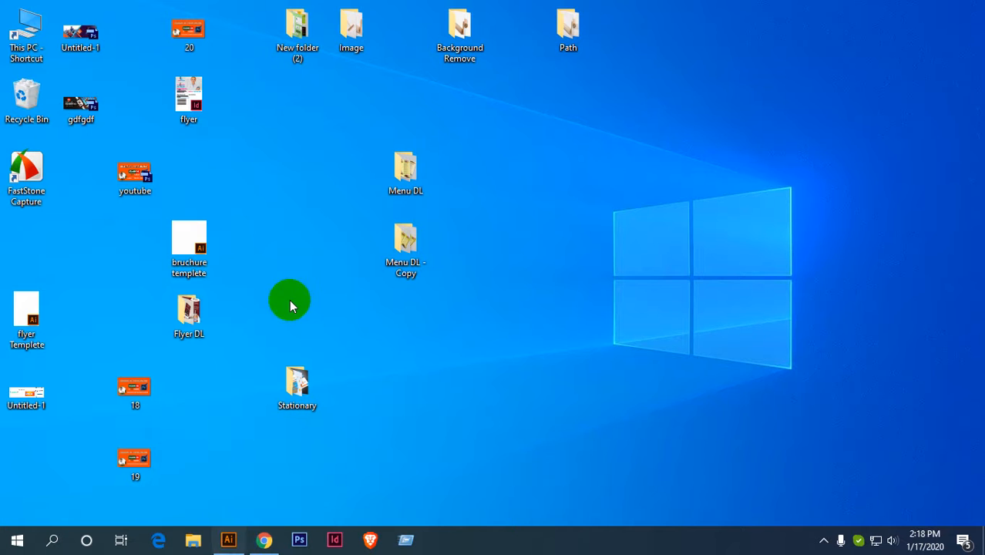
Switch back to Illustrator and set the font of the logo's large letter M to Lobster 1.3.
double_click(228, 541)
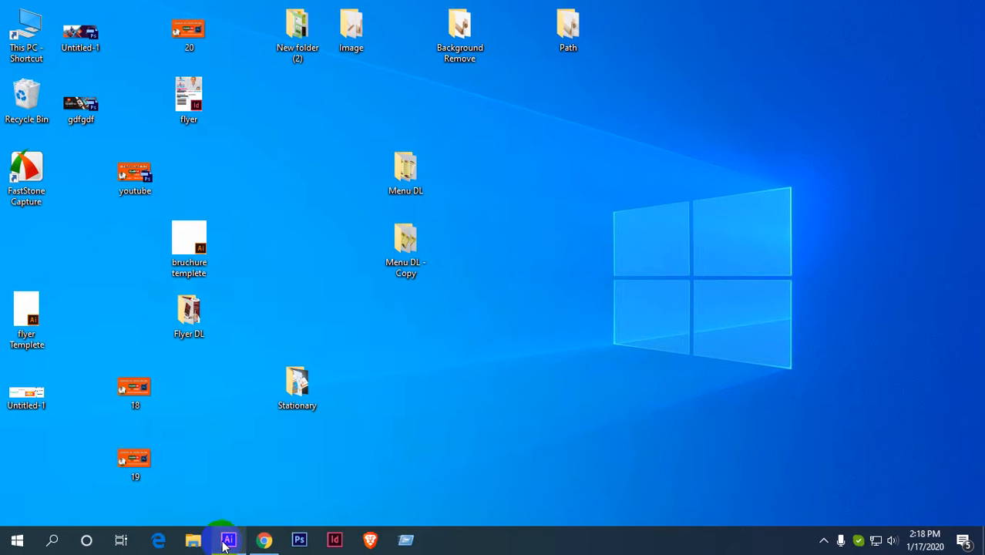
left_click(227, 541)
key("ctrl+minus")
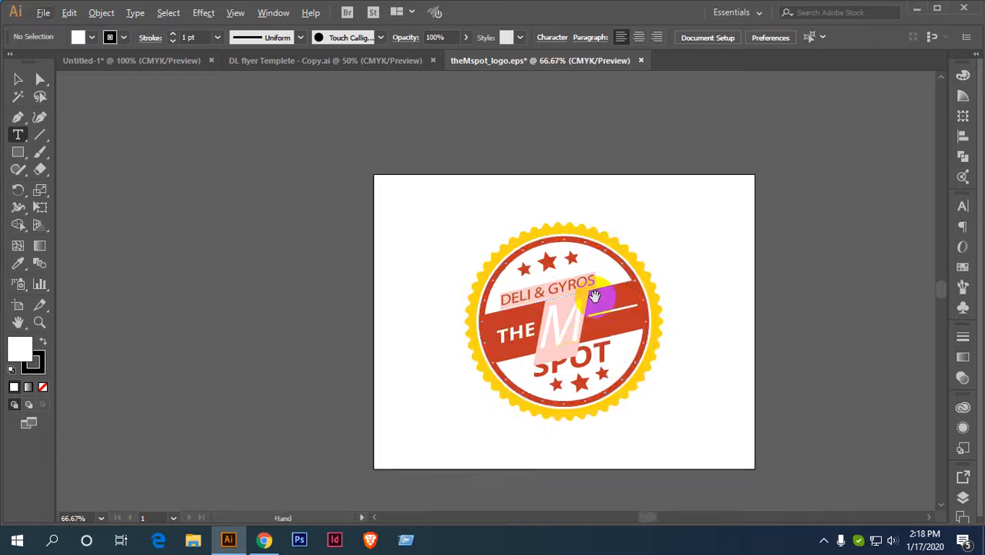
left_click_drag(595, 273, 497, 247)
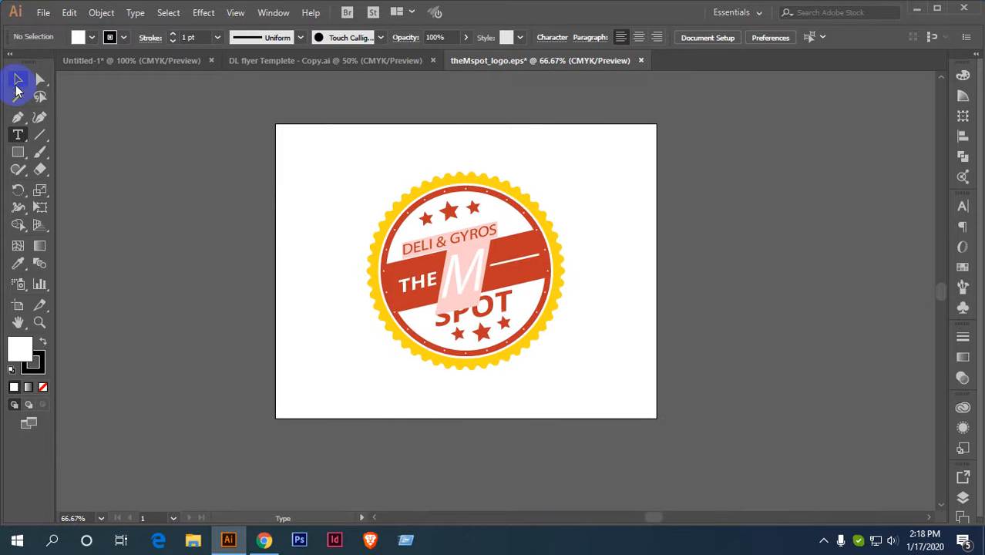
left_click(17, 84)
left_click(471, 276)
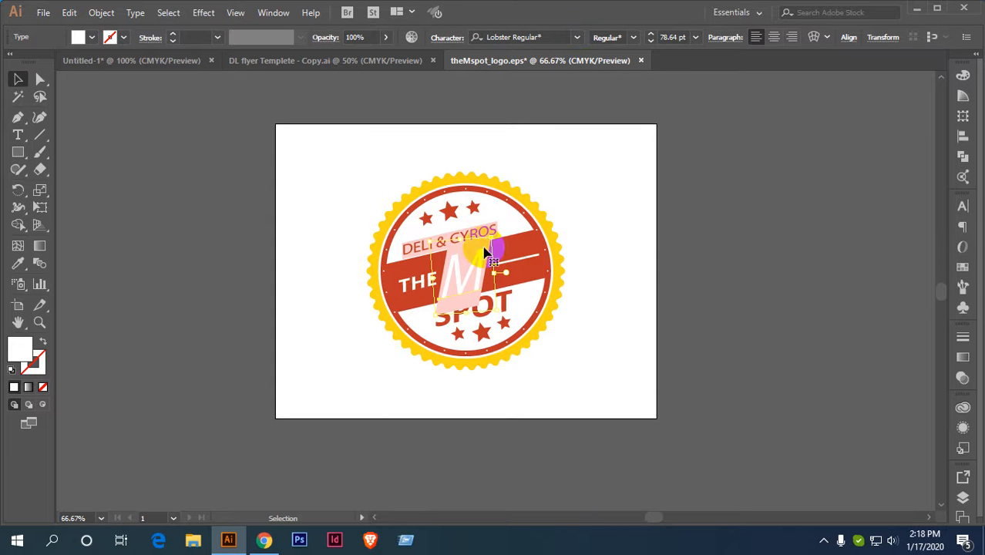
left_click(566, 37)
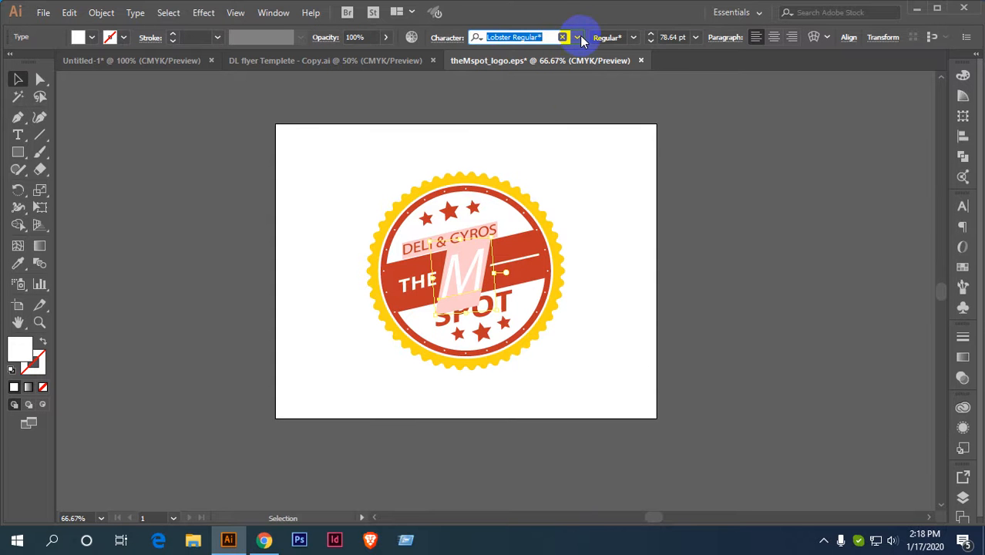
left_click(576, 39)
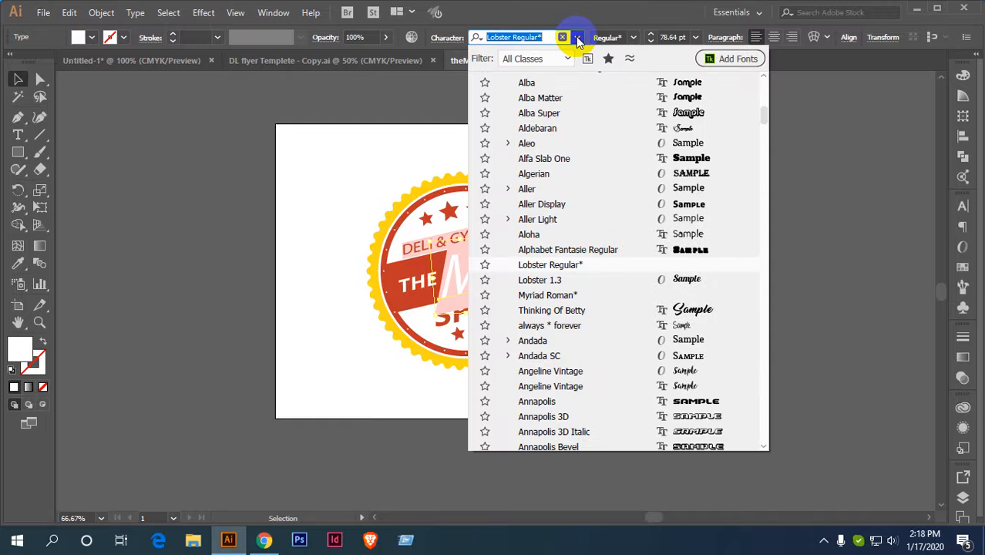
left_click(556, 281)
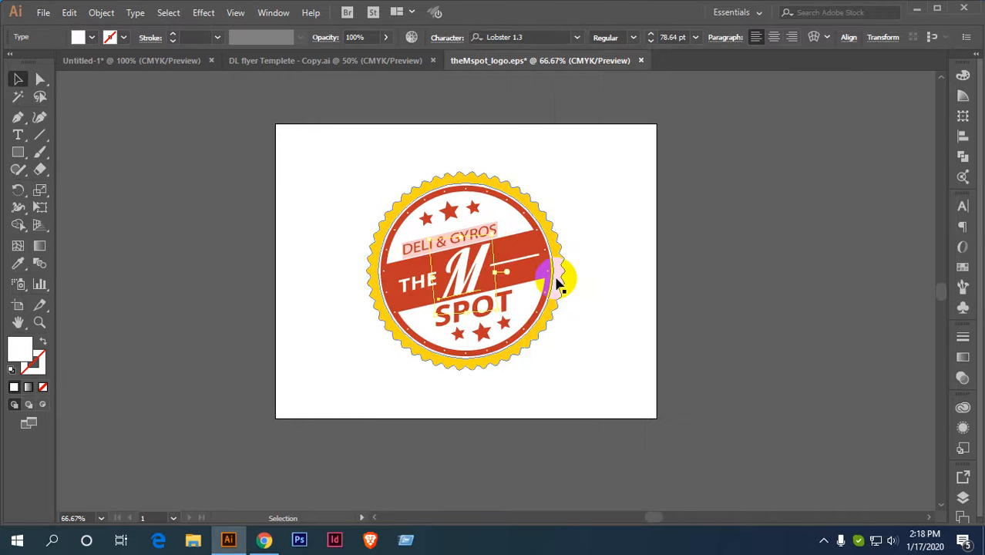
Ungroup the M Spot logo artwork so its parts can be selected individually.
left_click(728, 222)
scroll(439, 284, "up", 1)
scroll(440, 284, "up", 1)
left_click(481, 191)
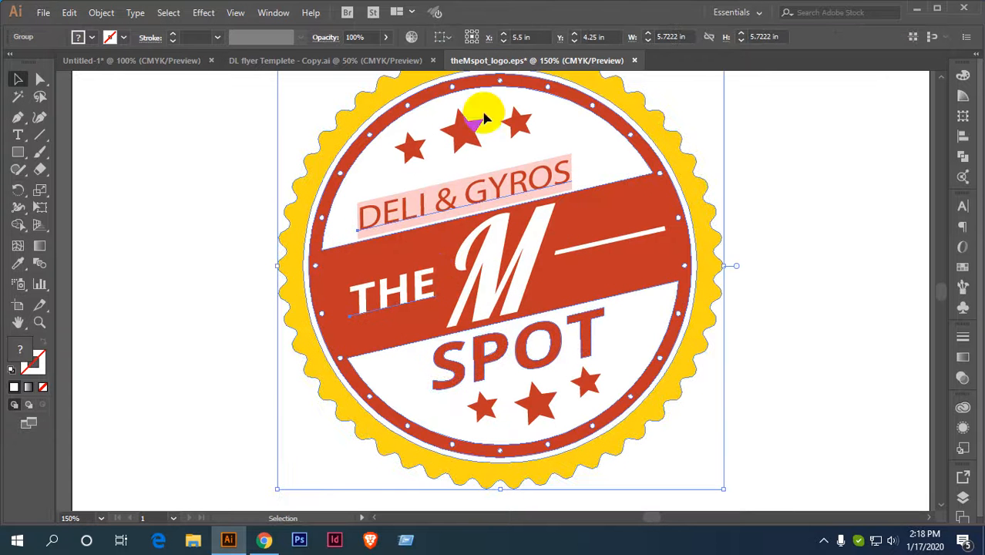
right_click(468, 155)
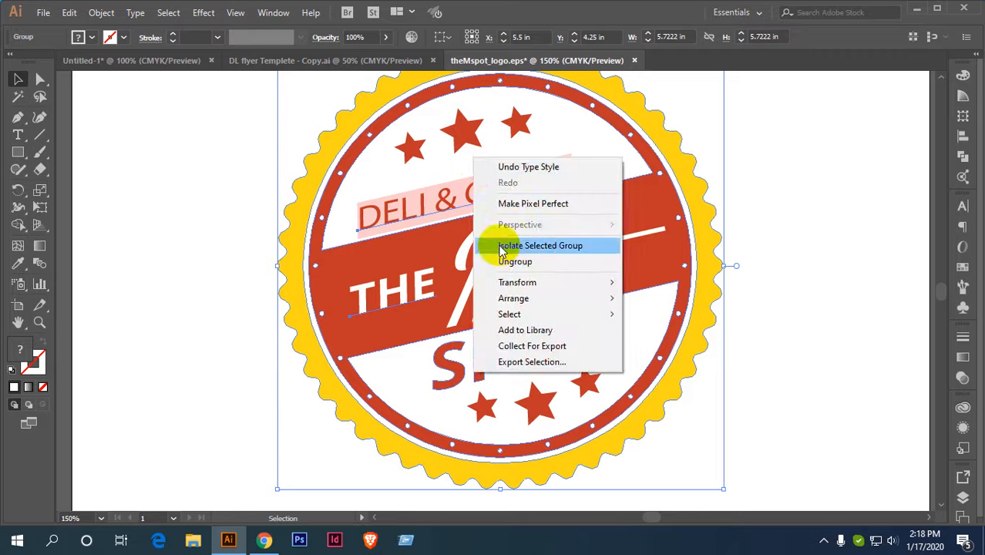
left_click(502, 259)
left_click(869, 185)
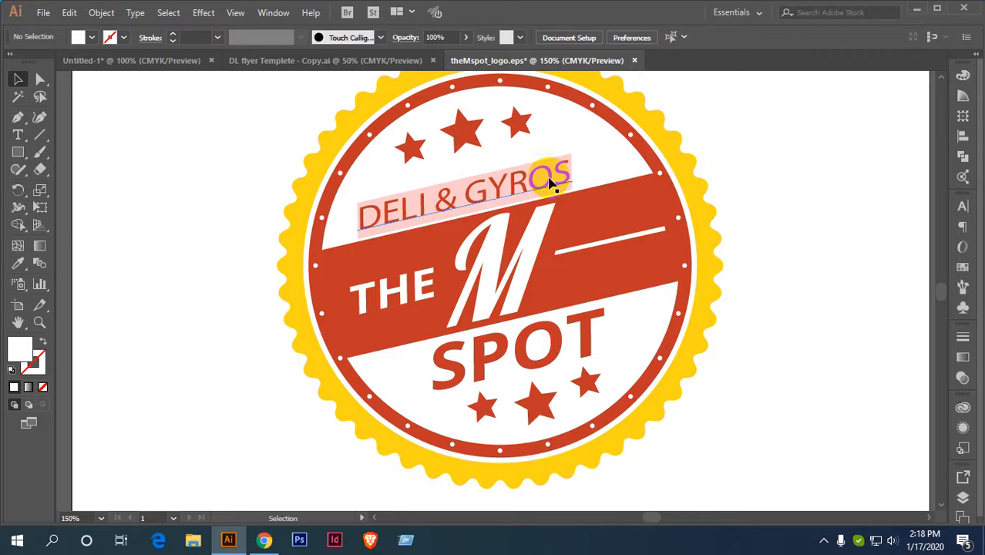
Try to apply the Open Sans font to the logo's DELI & GYROS text.
left_click(552, 177)
left_click(591, 37)
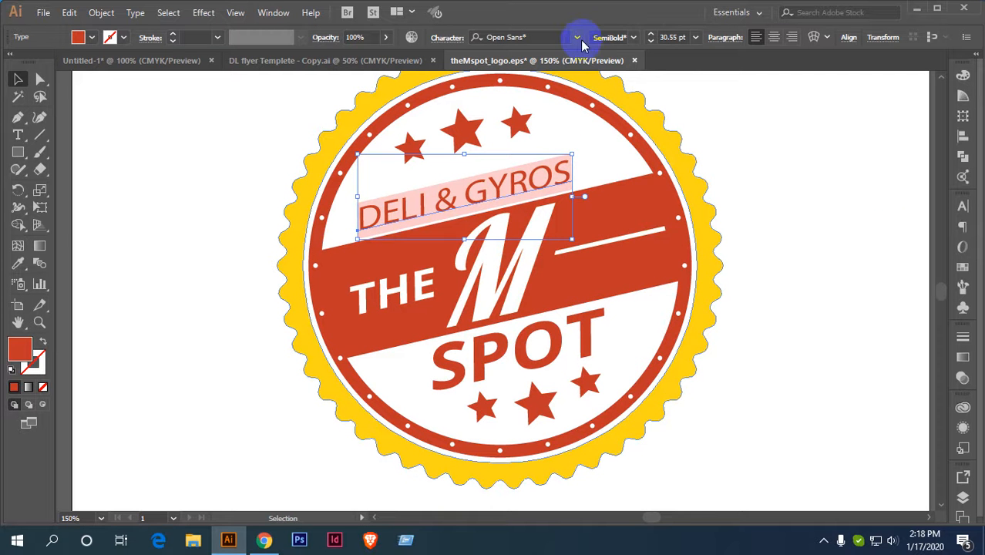
left_click(574, 37)
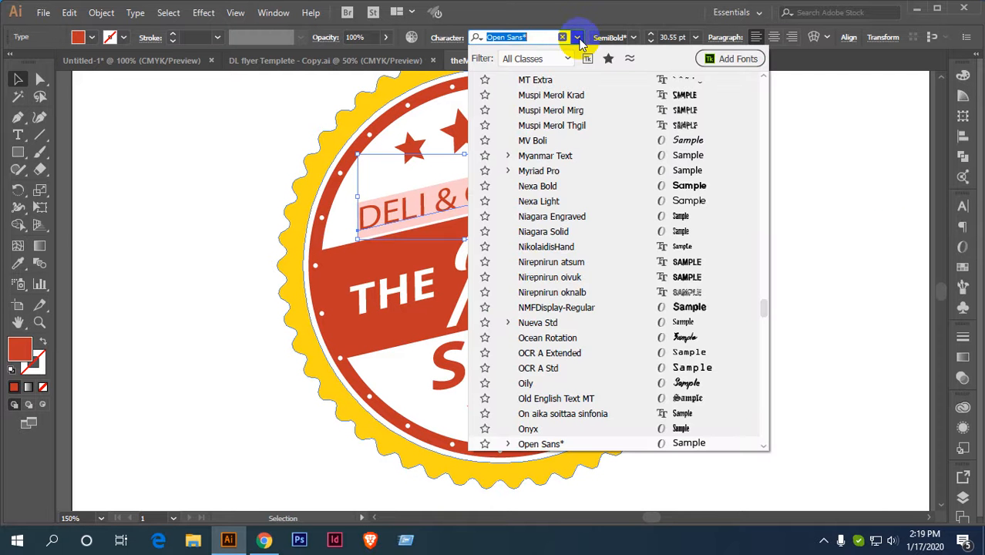
scroll(566, 417, "down", 1)
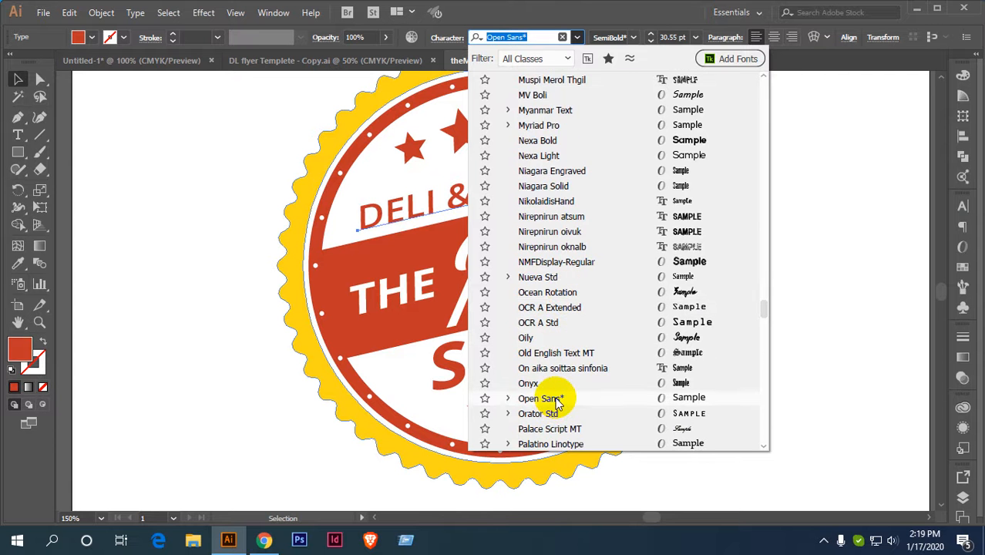
left_click(557, 398)
left_click(778, 205)
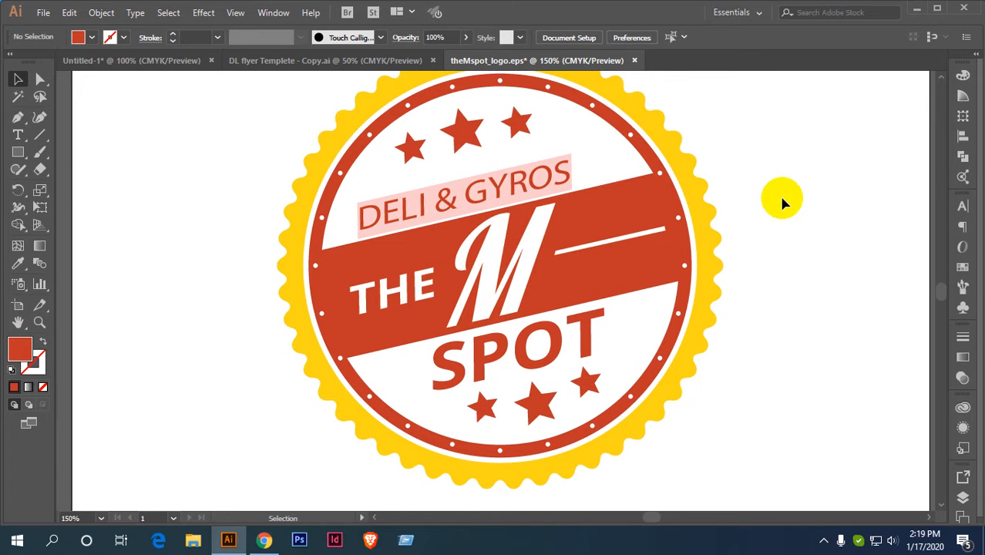
left_click(484, 210)
key("ctrl+minus")
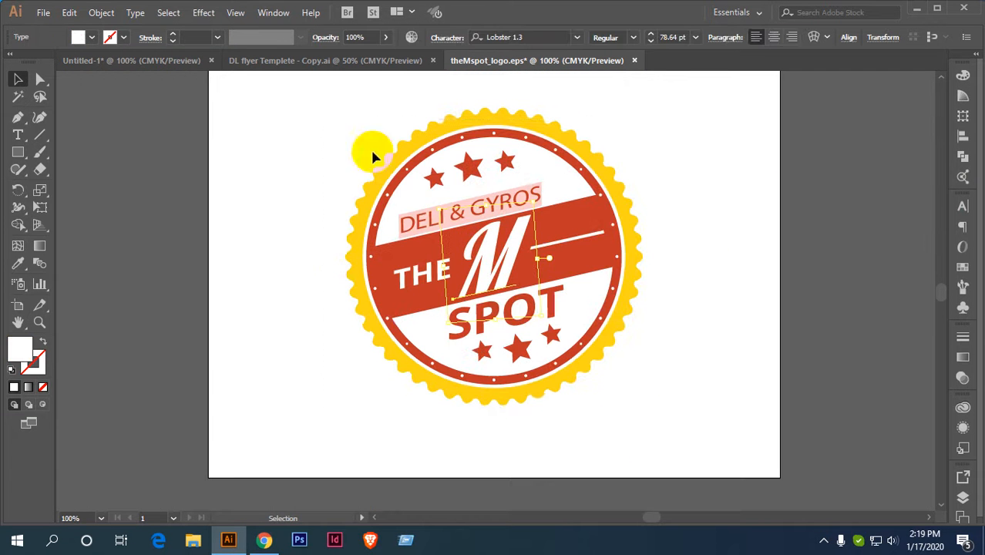
left_click_drag(513, 307, 659, 416)
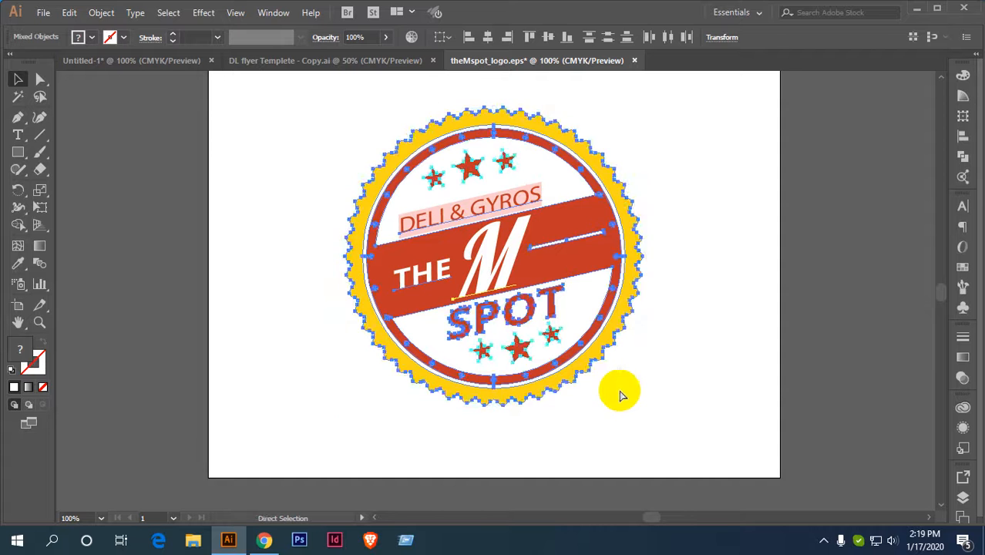
left_click(655, 204)
key("ctrl+minus")
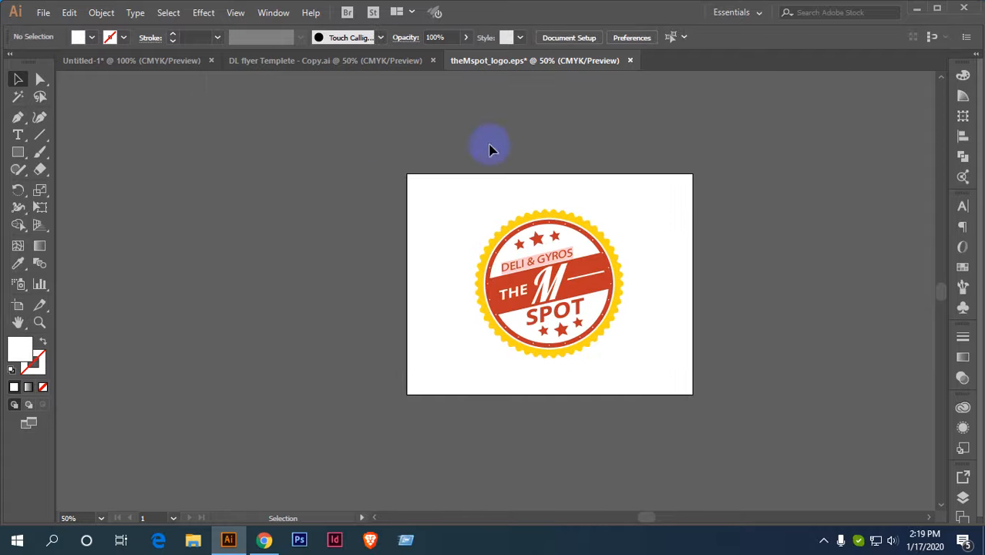
Switch to the blank Untitled-1 menu document.
left_click(184, 62)
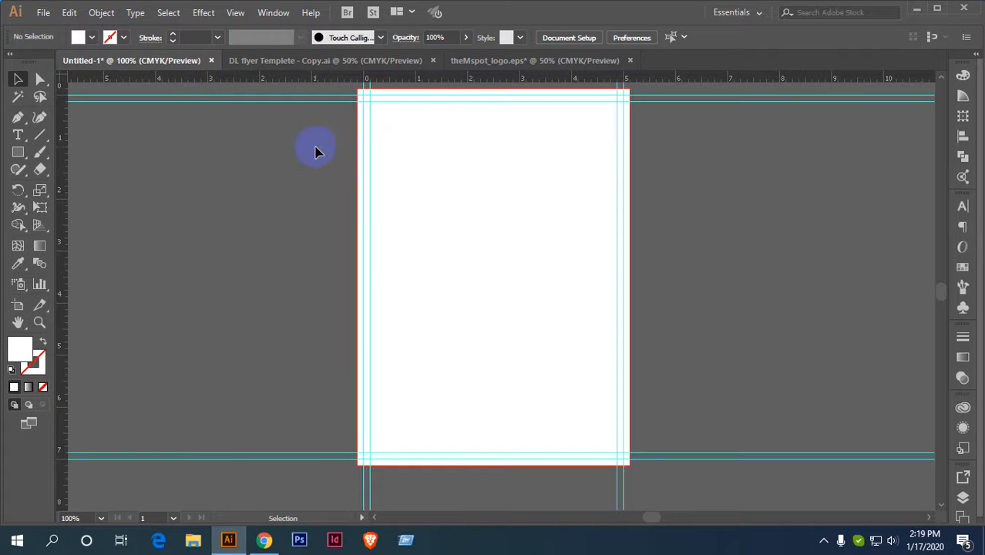
scroll(315, 147, "down", 1)
left_click_drag(445, 159, 401, 185)
scroll(402, 185, "up", 1)
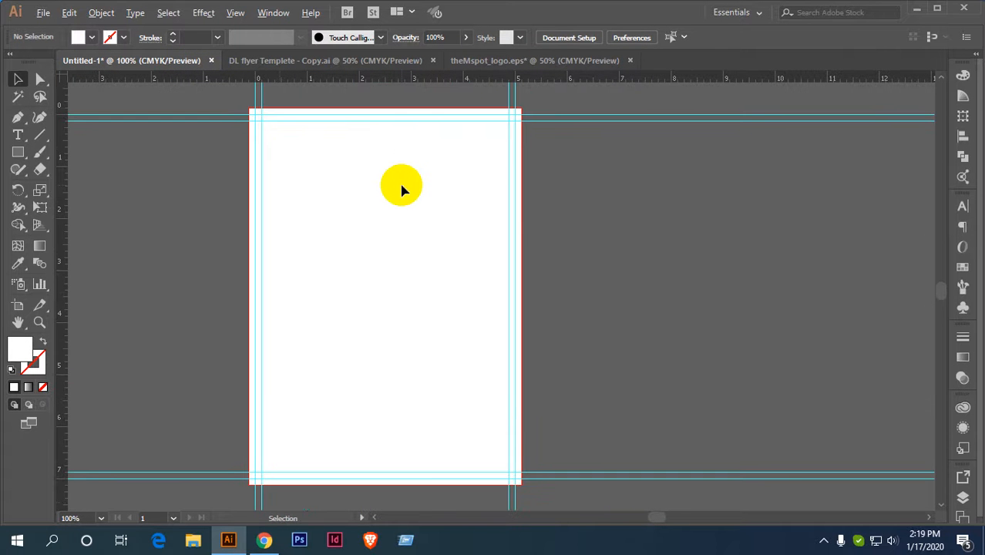
Switch to Chrome and read the Part-2 printed postcard menu requirements on the Freelancer contest page.
left_click(264, 539)
left_click(282, 10)
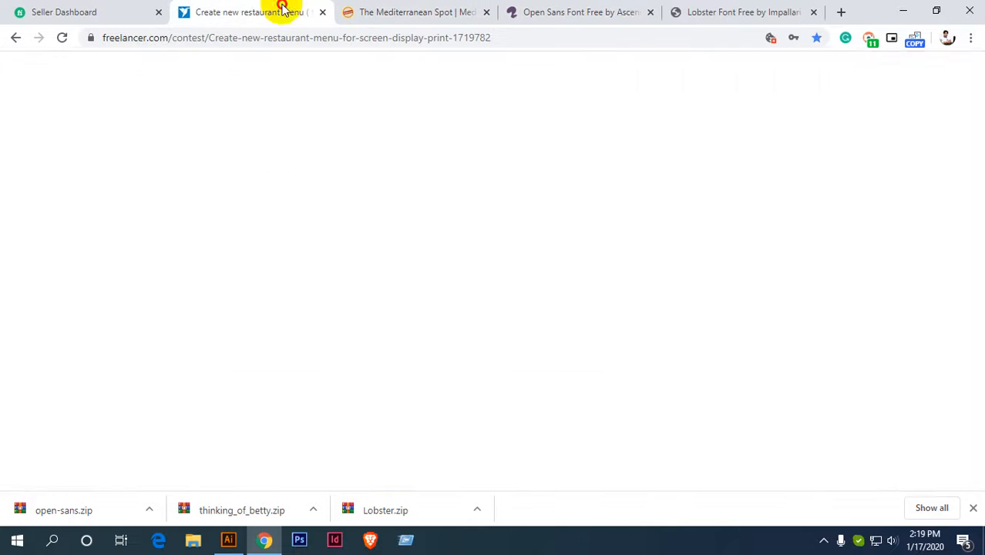
scroll(297, 273, "down", 4)
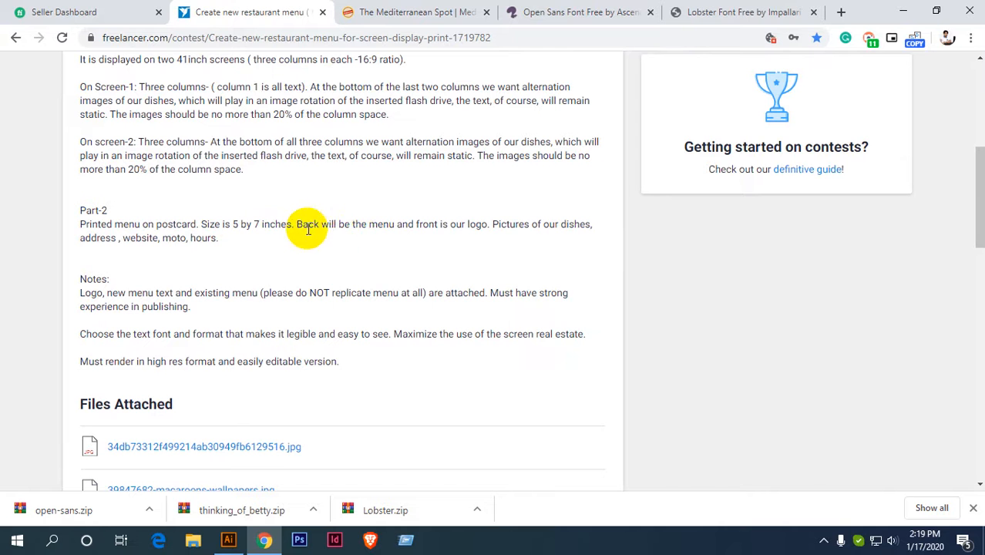
left_click_drag(303, 224, 362, 224)
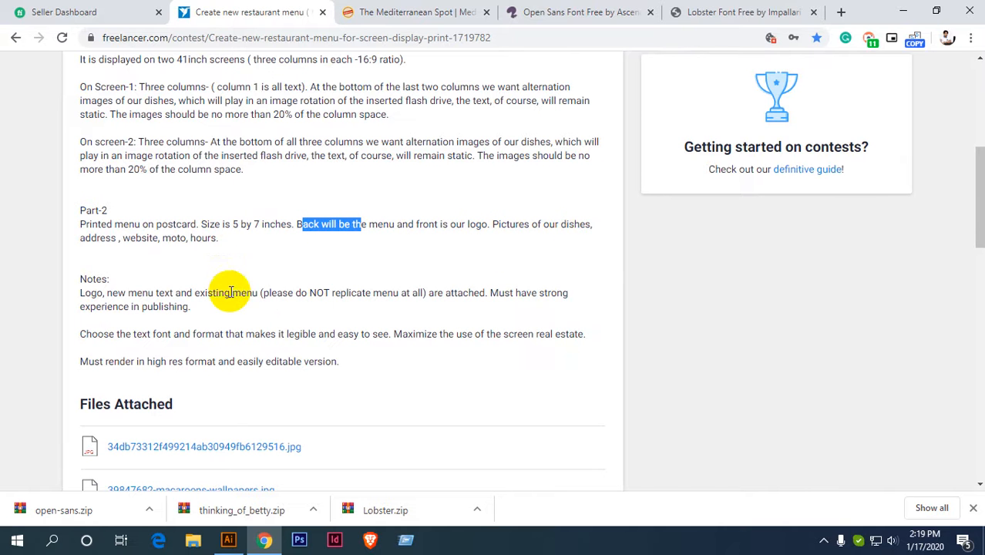
Return to Illustrator and look over the blank menu artboard and its guides.
left_click(228, 539)
scroll(404, 190, "up", 3)
scroll(473, 270, "down", 1)
left_click_drag(470, 272, 463, 256)
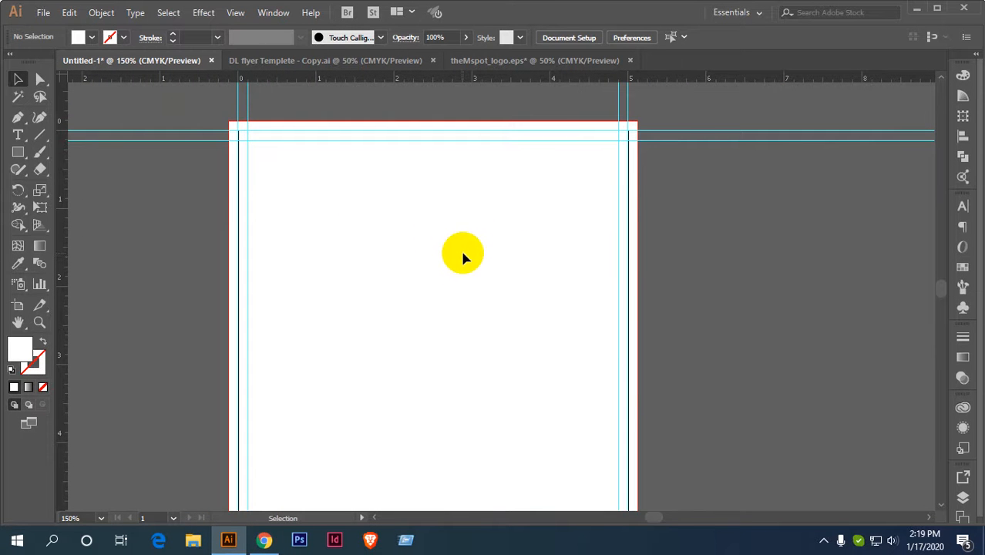
scroll(453, 257, "down", 1)
scroll(455, 254, "down", 2)
scroll(456, 252, "down", 1)
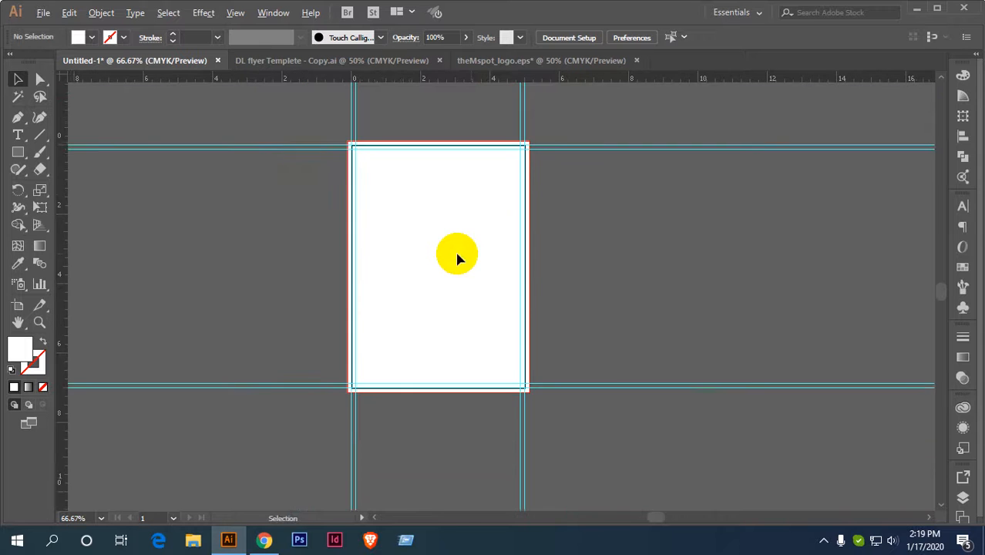
left_click_drag(468, 251, 468, 244)
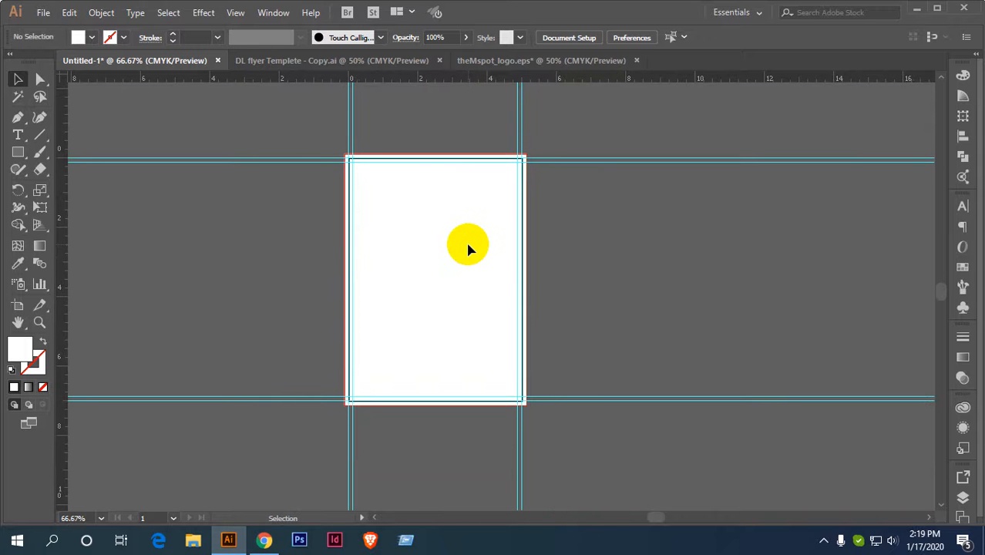
Open the hamburger-993526 image from the Downloads folder.
left_click(44, 14)
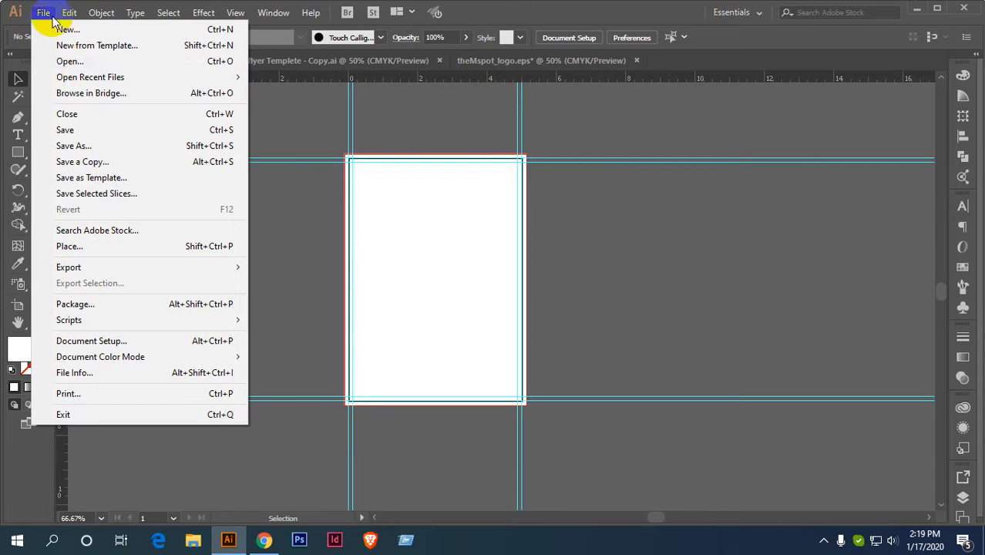
left_click(70, 62)
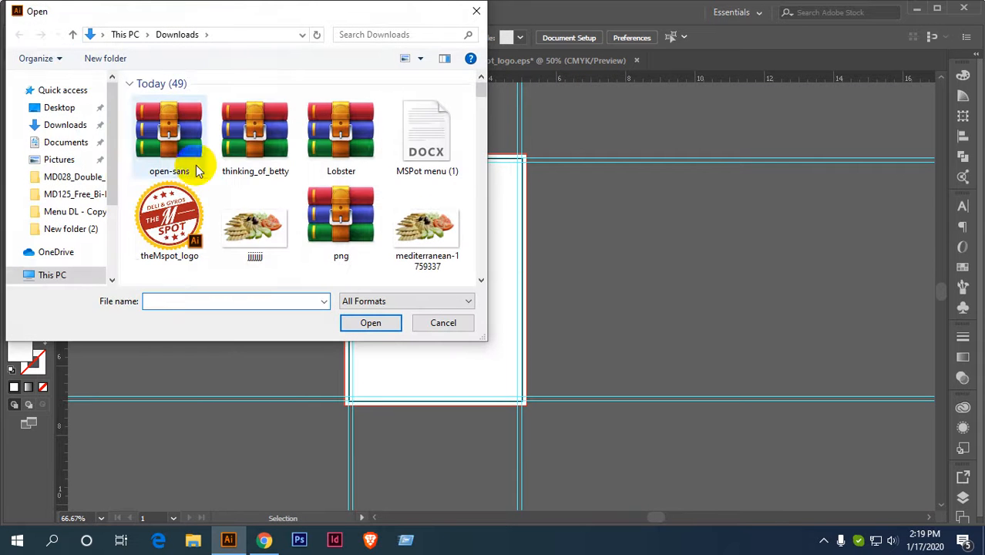
scroll(327, 161, "down", 1)
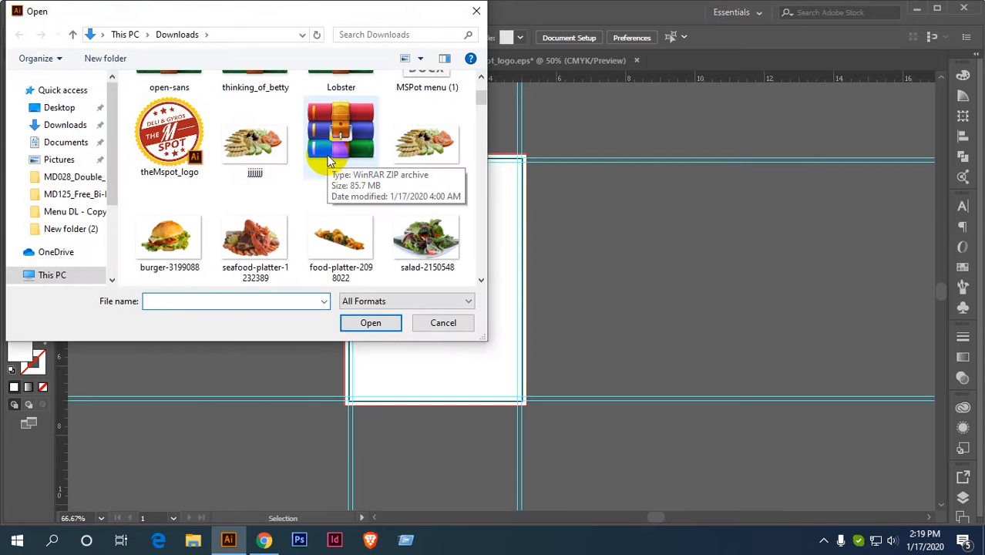
left_click(308, 189)
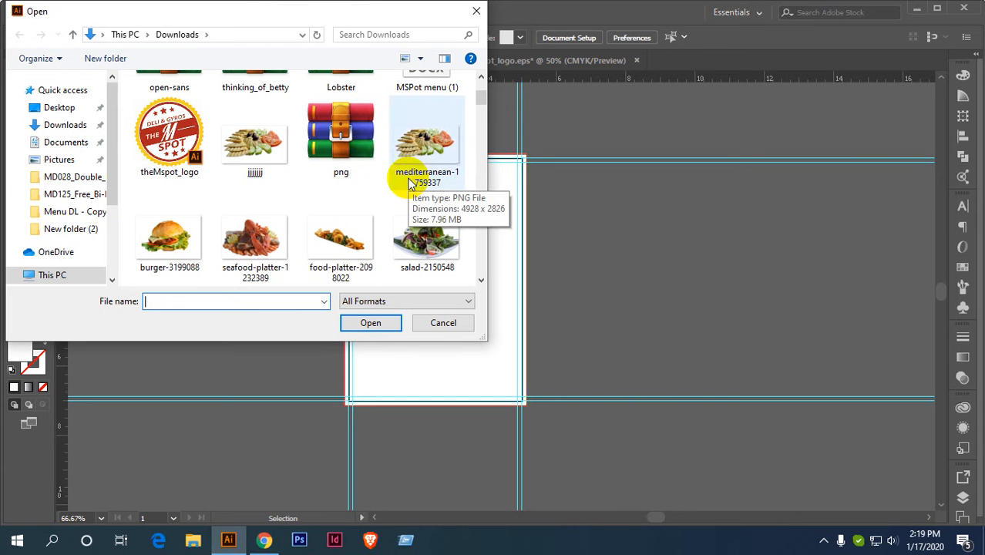
scroll(408, 183, "down", 1)
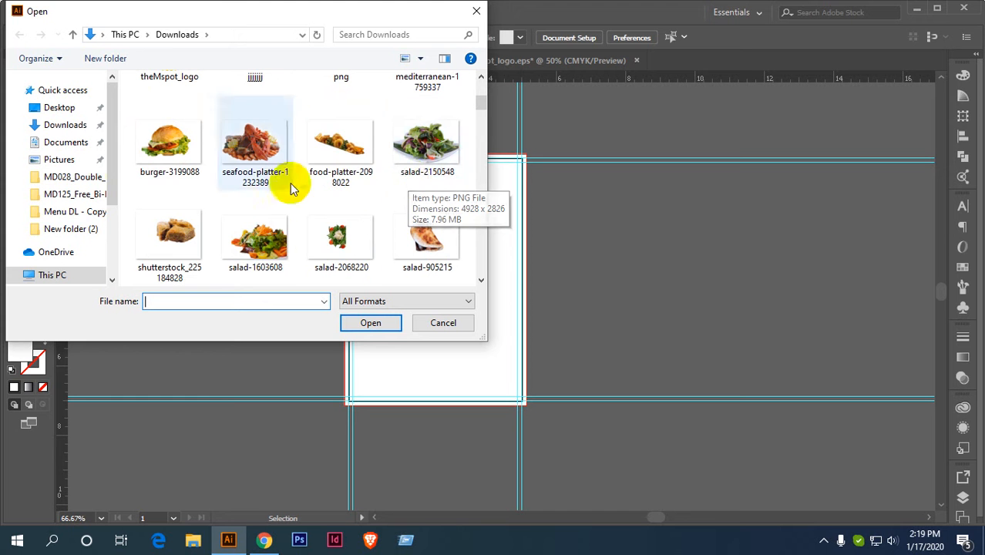
scroll(351, 233, "down", 1)
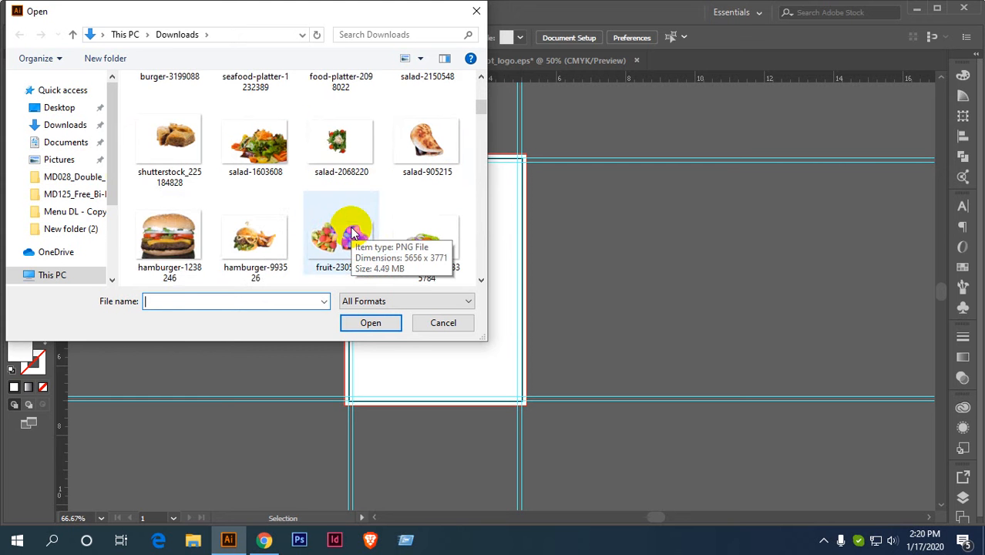
double_click(242, 233)
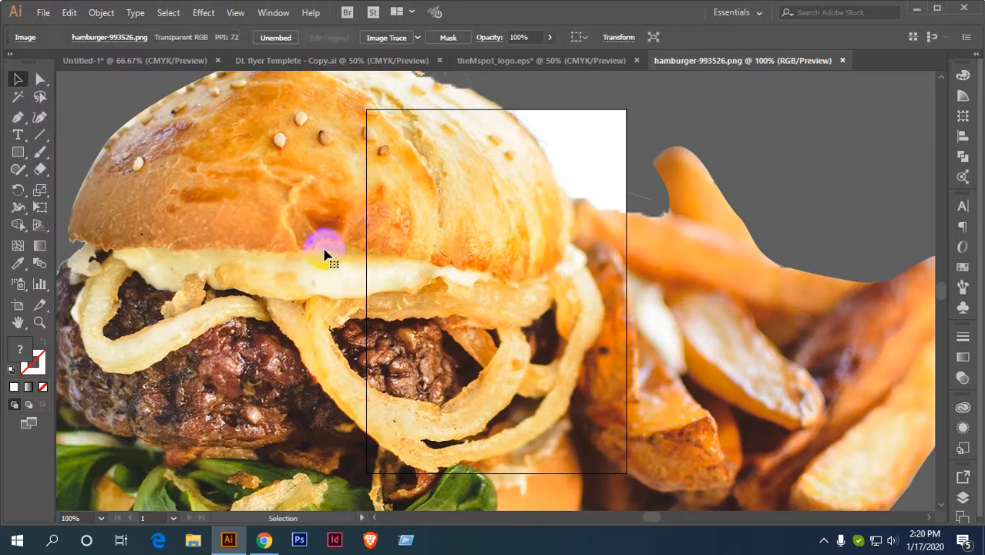
Inspect the cut-out edges of the hamburger and fries image, and delete it from its document.
scroll(329, 252, "down", 2)
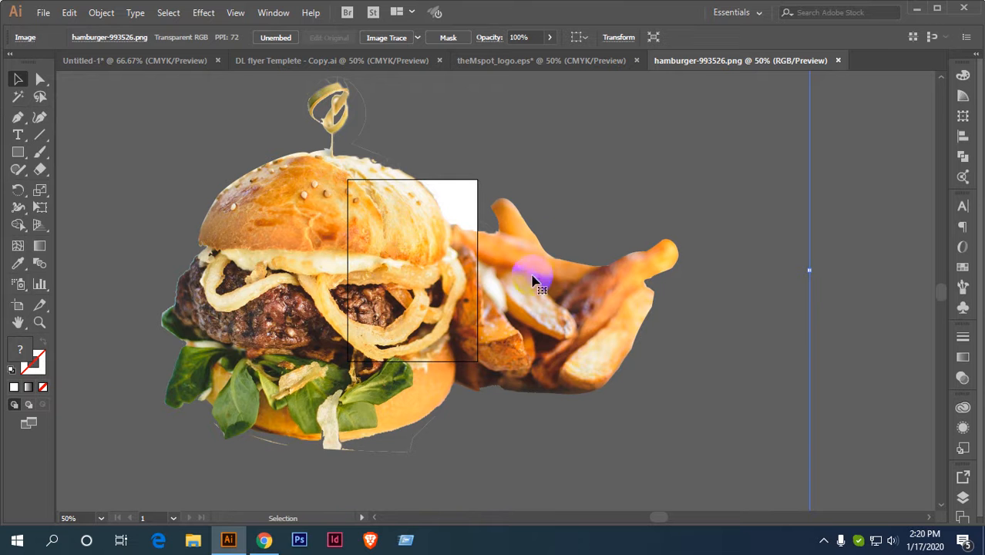
scroll(413, 428, "up", 2)
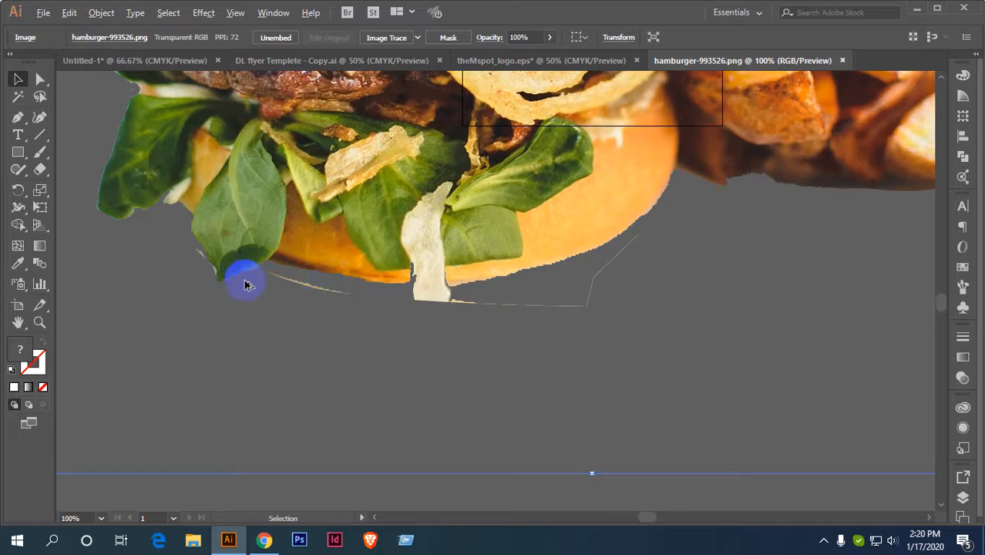
scroll(246, 279, "down", 3)
key("Delete")
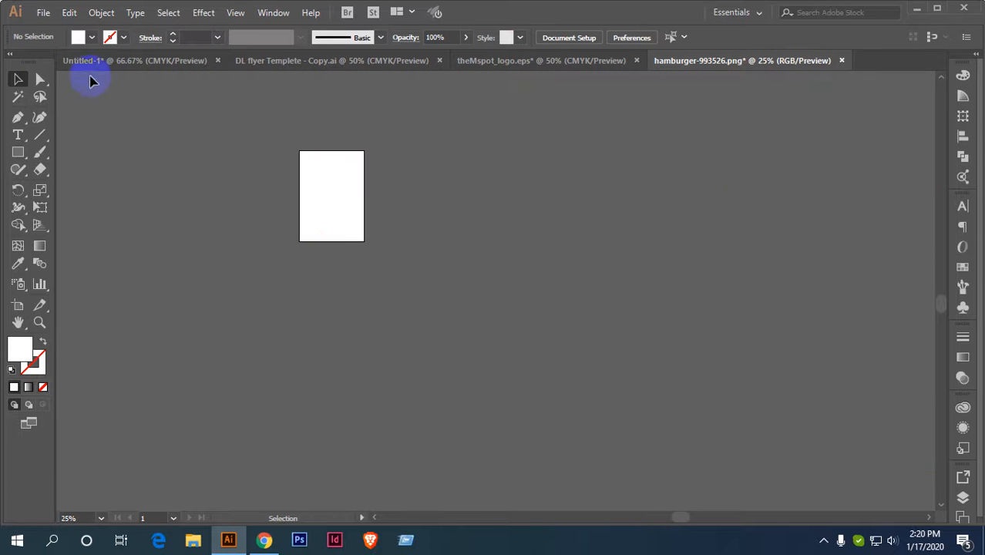
Bring up the Open dialog on the Downloads folder, enlarge it and show the files as extra large icons.
left_click(43, 12)
left_click(47, 58)
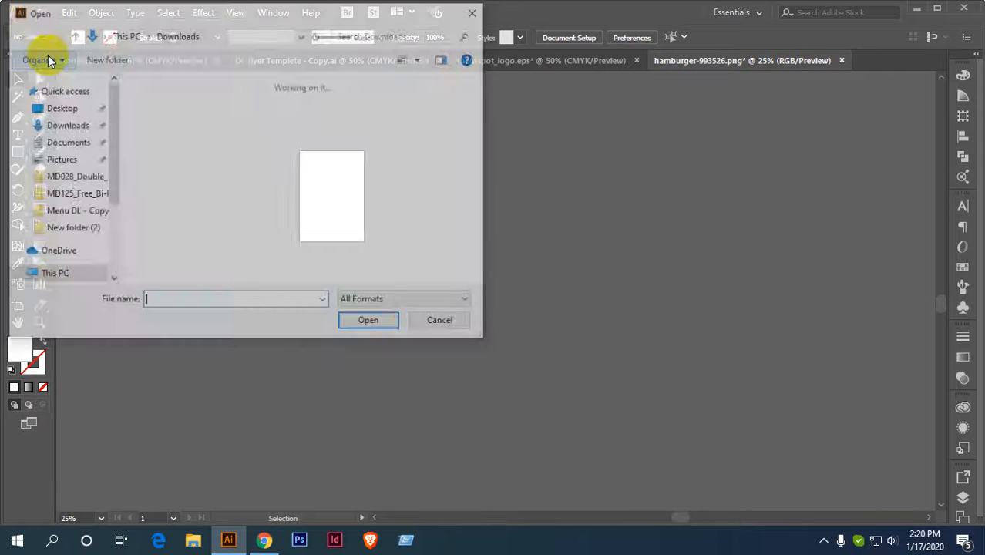
scroll(298, 154, "down", 3)
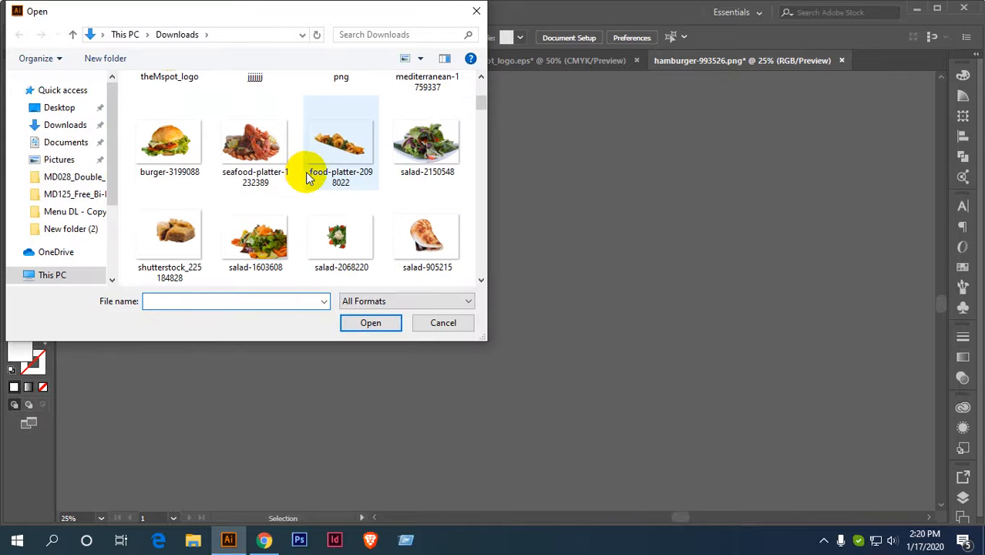
scroll(306, 174, "down", 1)
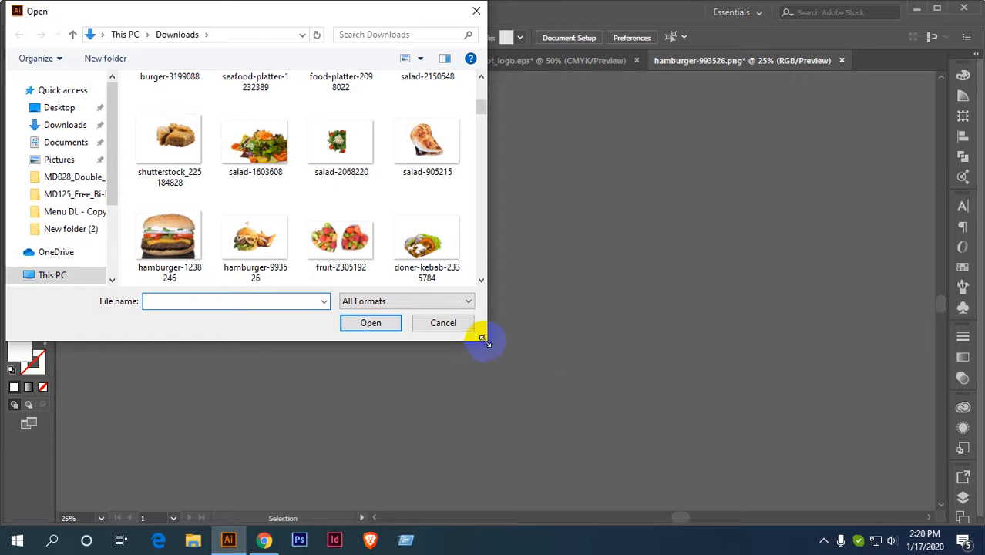
left_click_drag(484, 340, 820, 526)
right_click(481, 384)
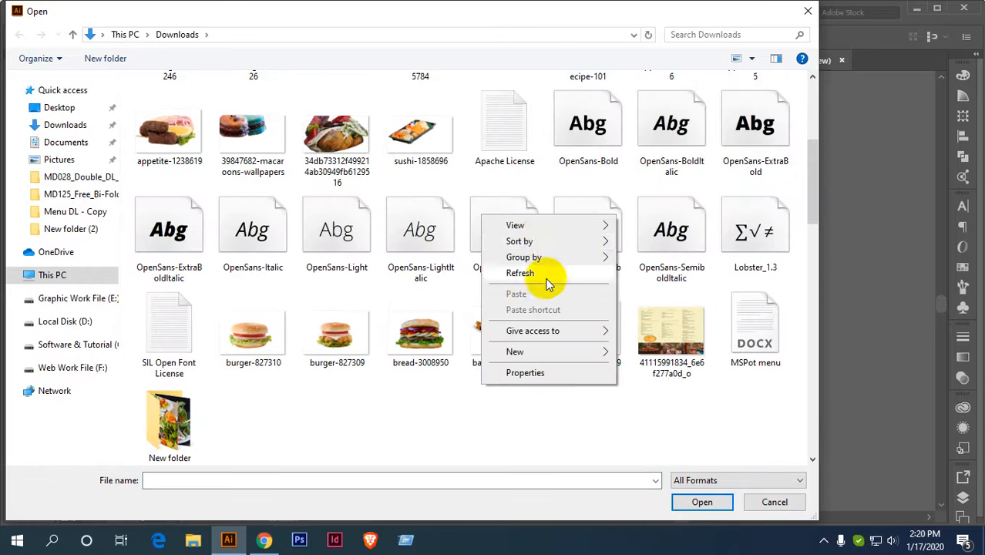
mouse_move(539, 225)
left_click(665, 226)
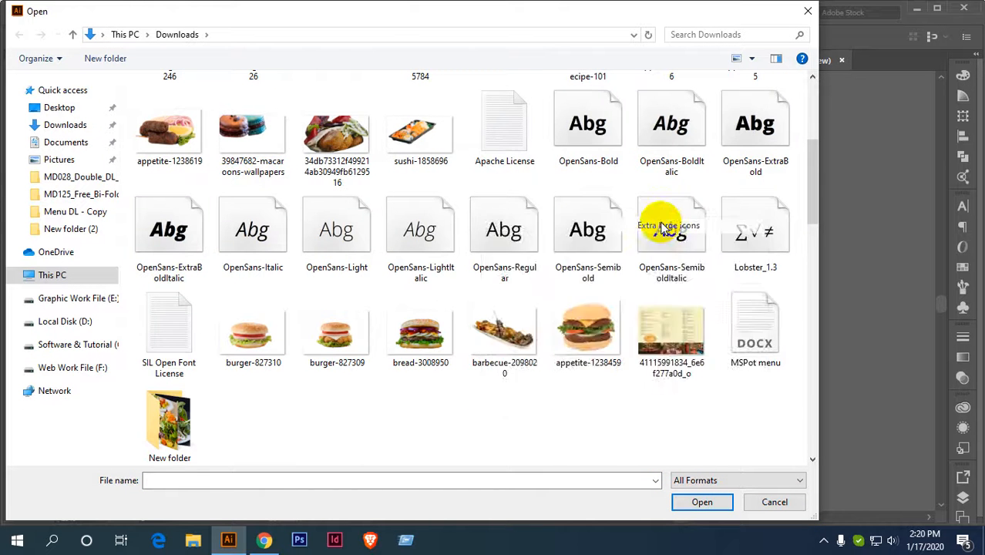
Browse the Downloads thumbnails, open the appetizer-1238615 image, and deselect it to view it whole.
scroll(541, 299, "up", 2)
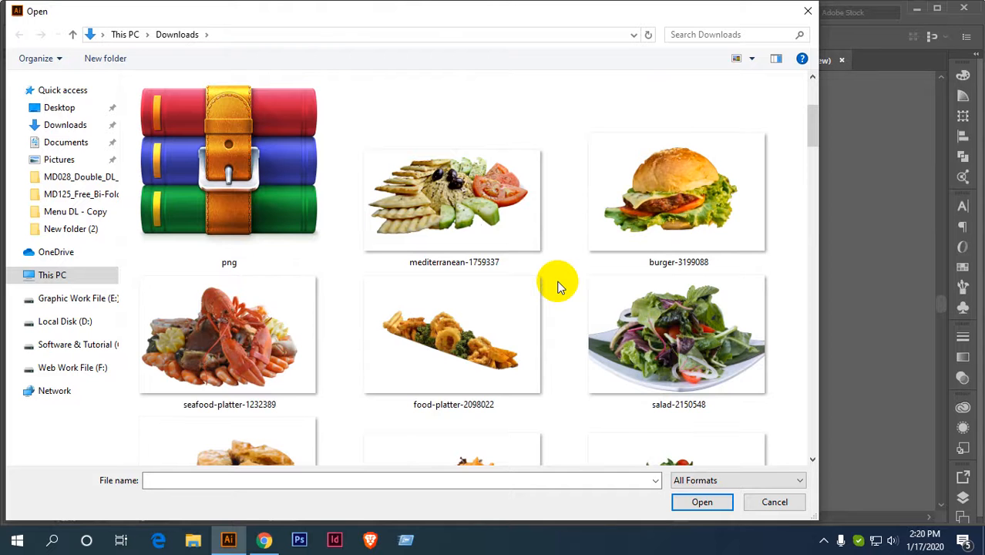
scroll(559, 286, "up", 1)
scroll(559, 287, "up", 1)
scroll(558, 286, "down", 3)
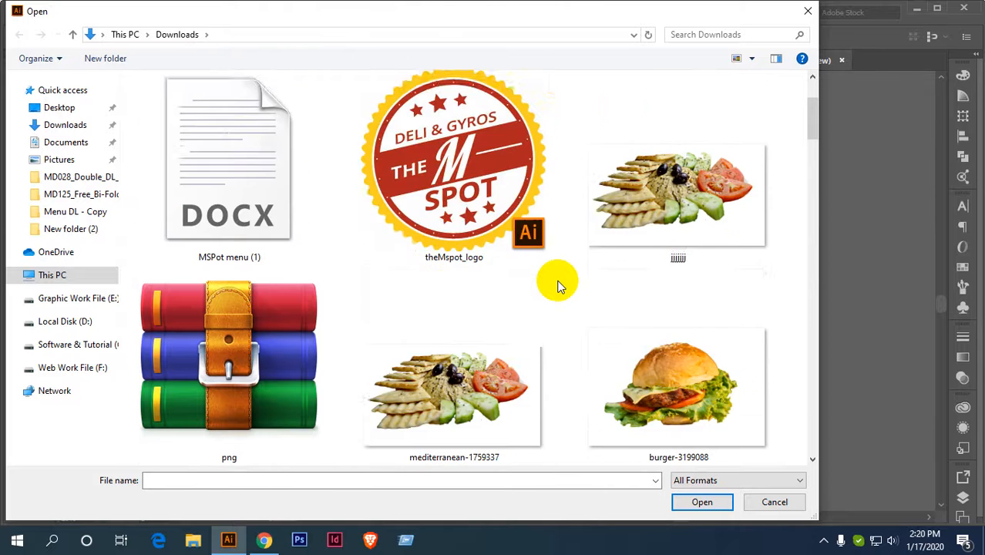
scroll(558, 287, "down", 2)
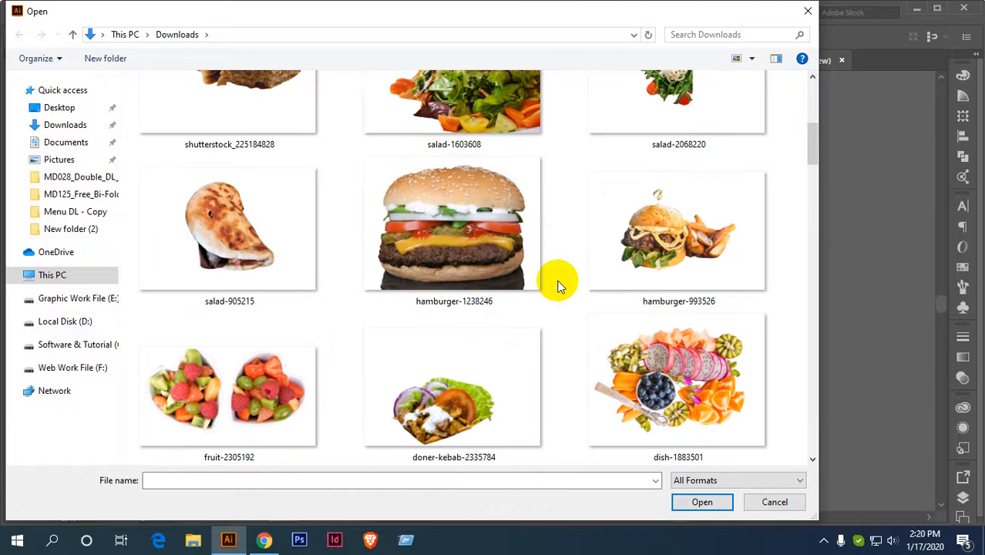
scroll(559, 287, "down", 1)
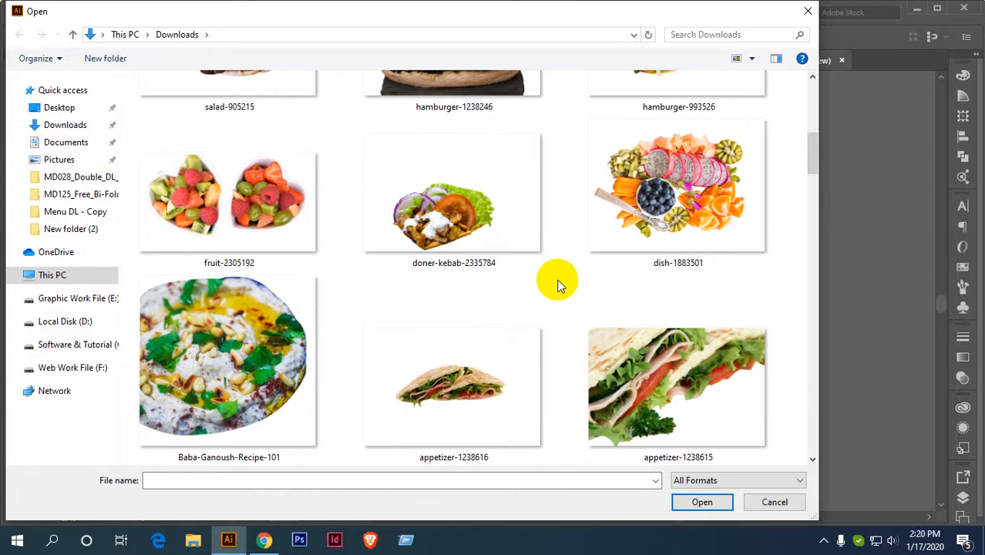
double_click(657, 364)
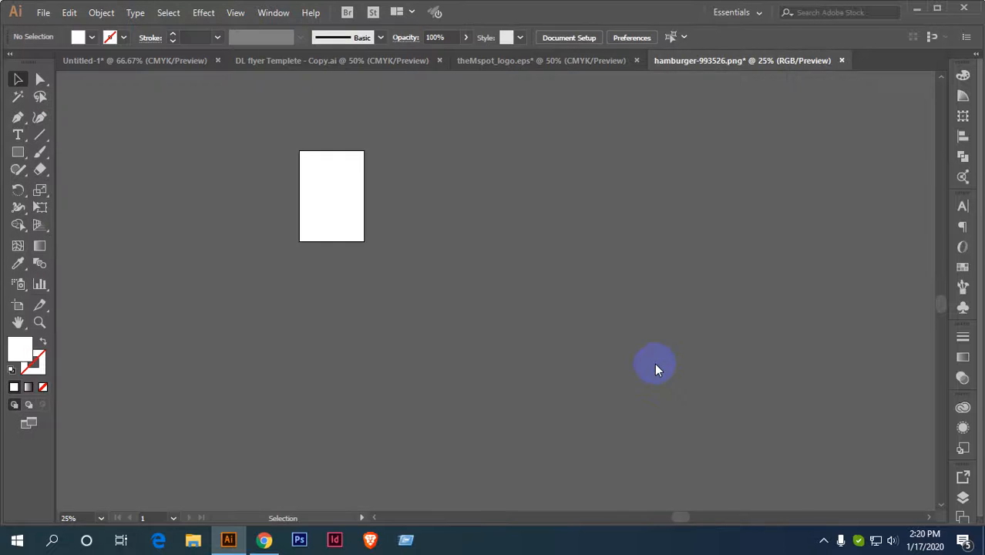
scroll(516, 264, "down", 2)
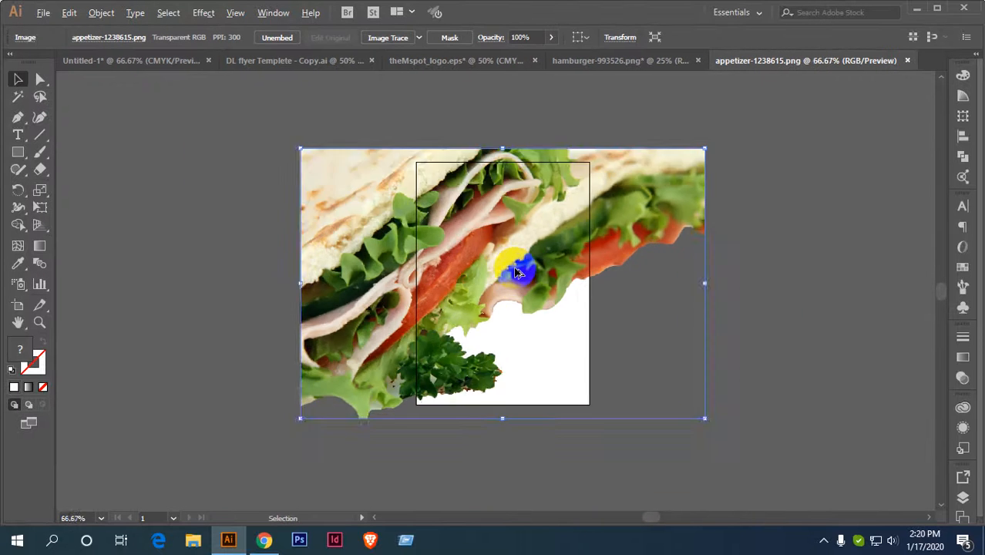
left_click(290, 239)
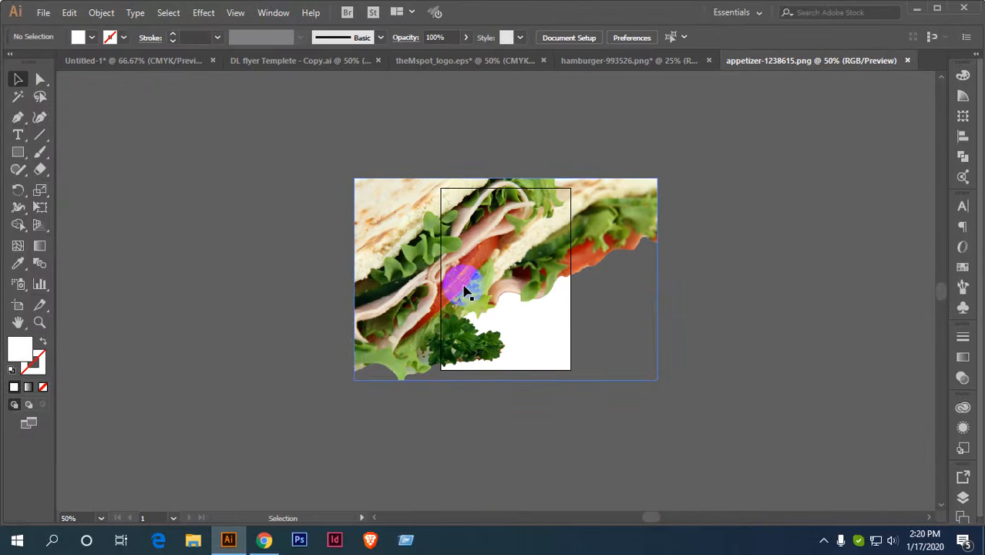
Examine the layout and food images on both pages of the DL flyer template, including the fruit dish above Platters.
left_click(291, 63)
scroll(286, 185, "up", 2)
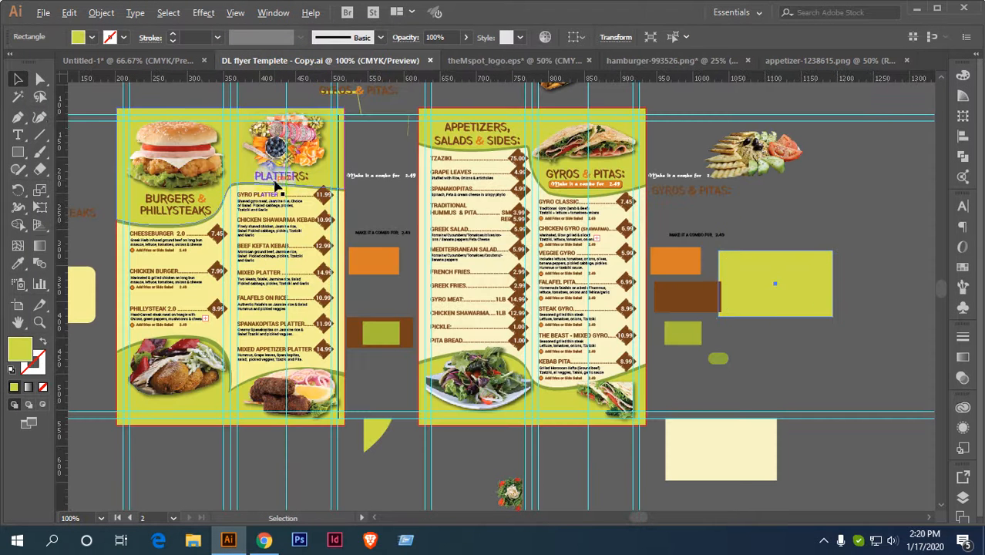
left_click_drag(295, 238, 390, 201)
scroll(377, 196, "down", 1)
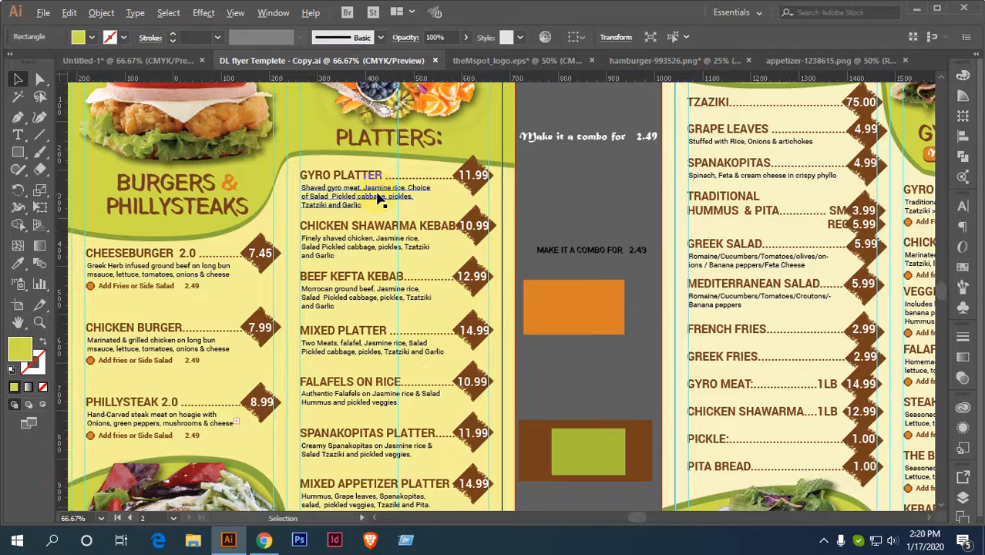
left_click_drag(436, 154, 432, 202)
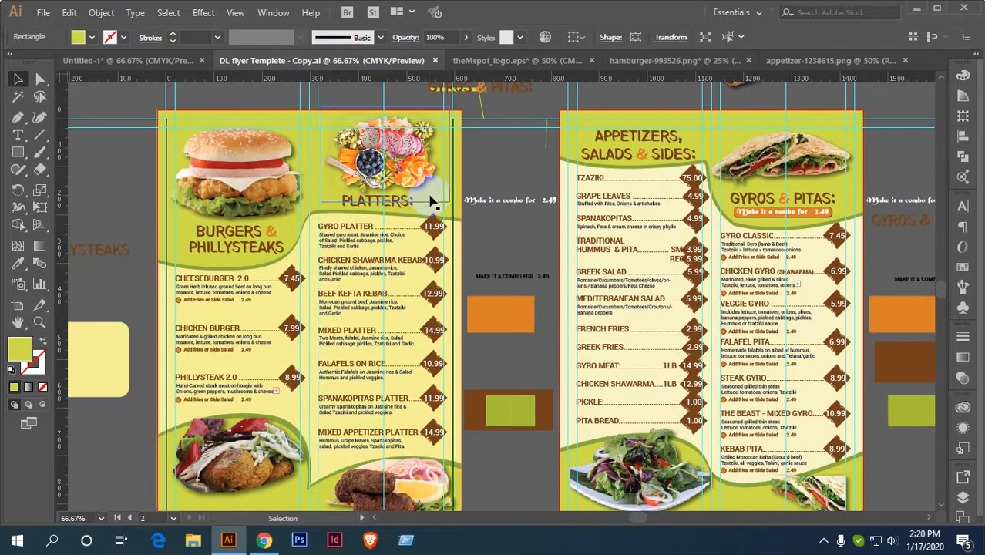
left_click(471, 199)
left_click(516, 164)
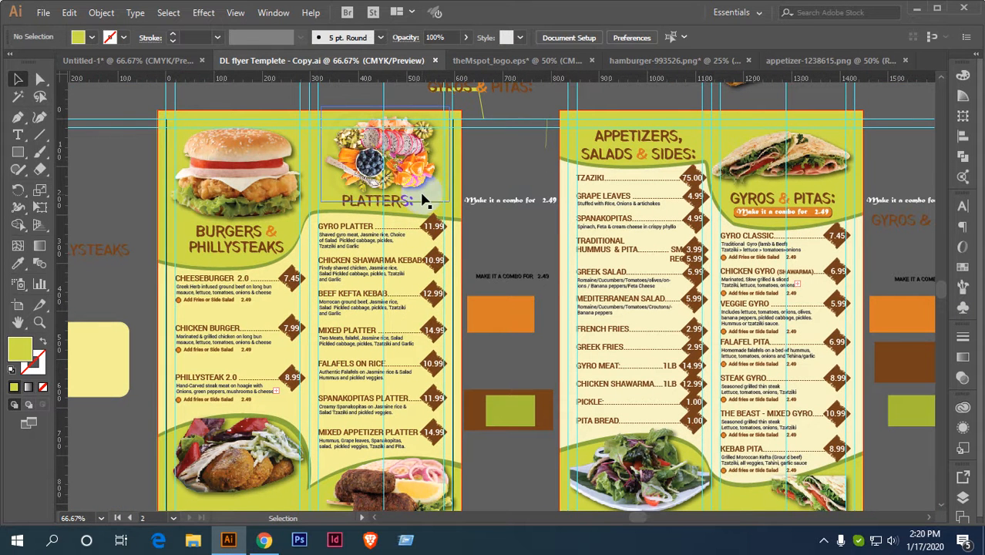
scroll(426, 202, "down", 1)
left_click_drag(463, 189, 444, 199)
scroll(452, 200, "up", 1)
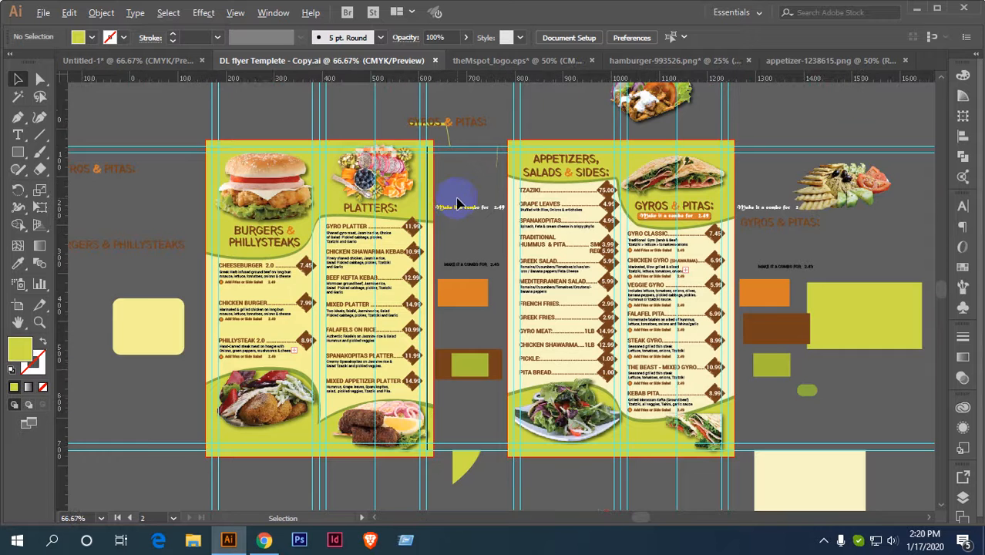
scroll(452, 200, "down", 1)
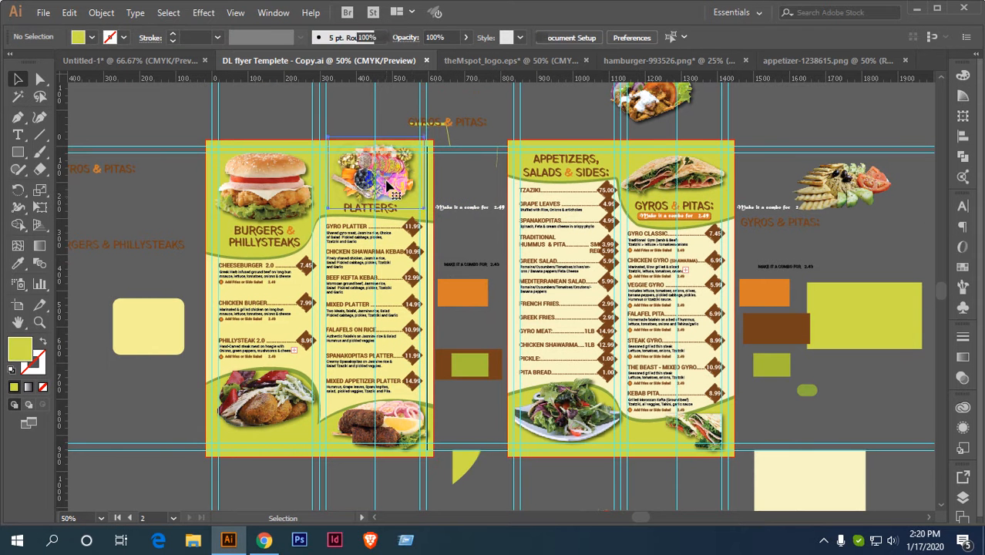
left_click(389, 187)
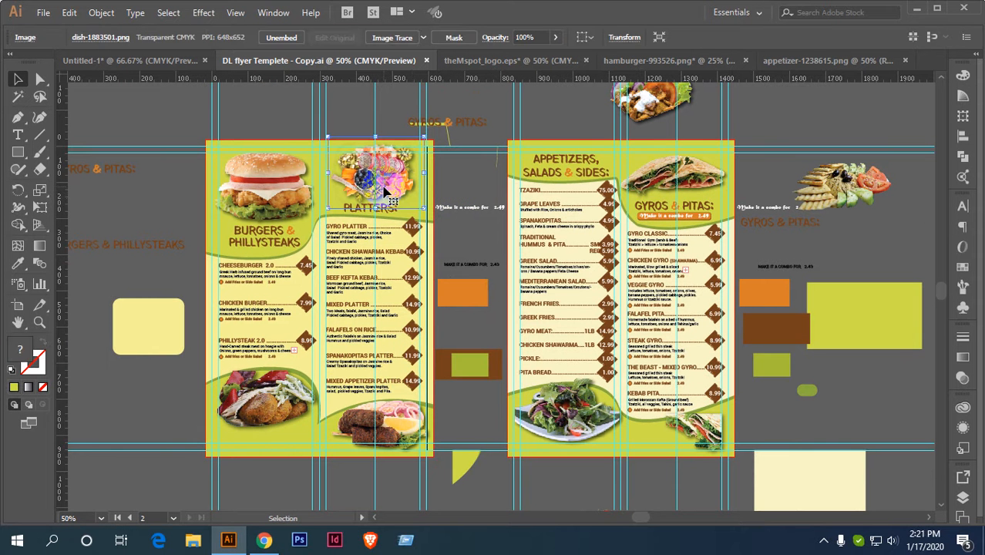
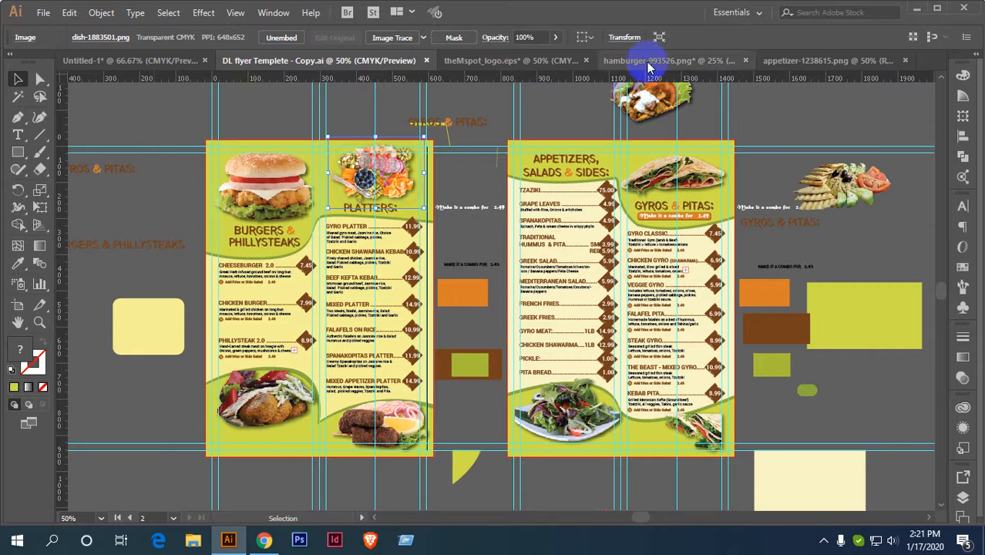
Bring the M Spot logo from theMspot_logo.eps into Untitled-1 beside the blank menu artboard, and close the logo file.
left_click(501, 60)
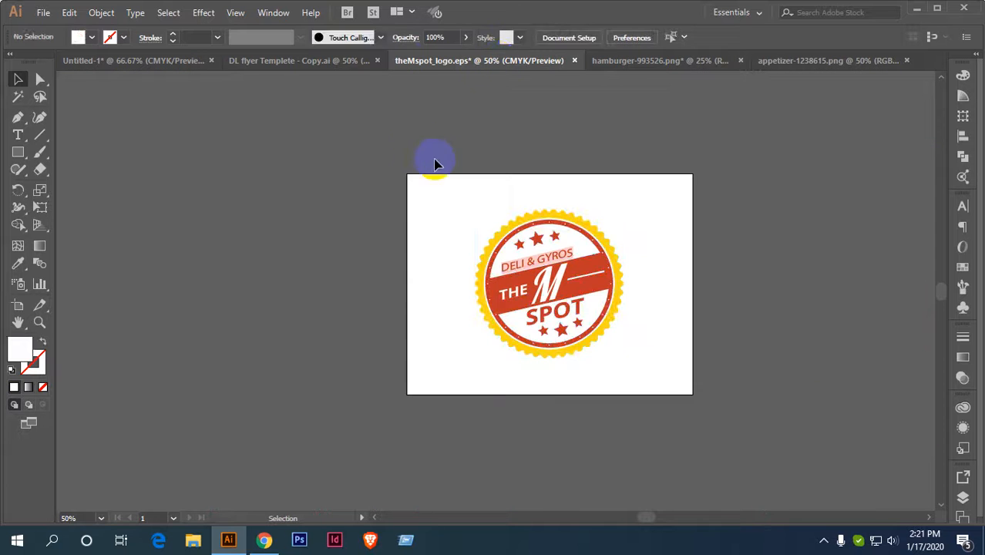
left_click_drag(568, 227, 228, 138)
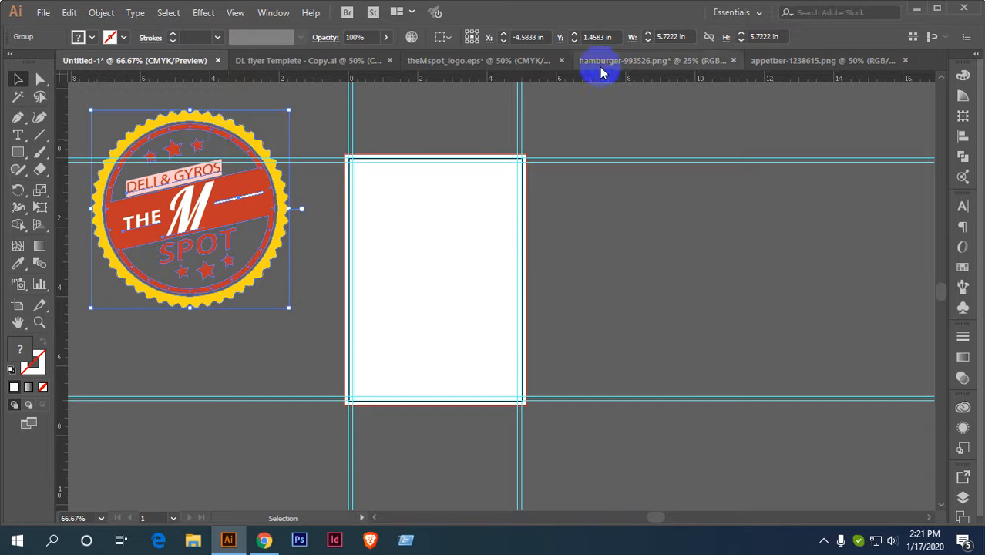
left_click(530, 60)
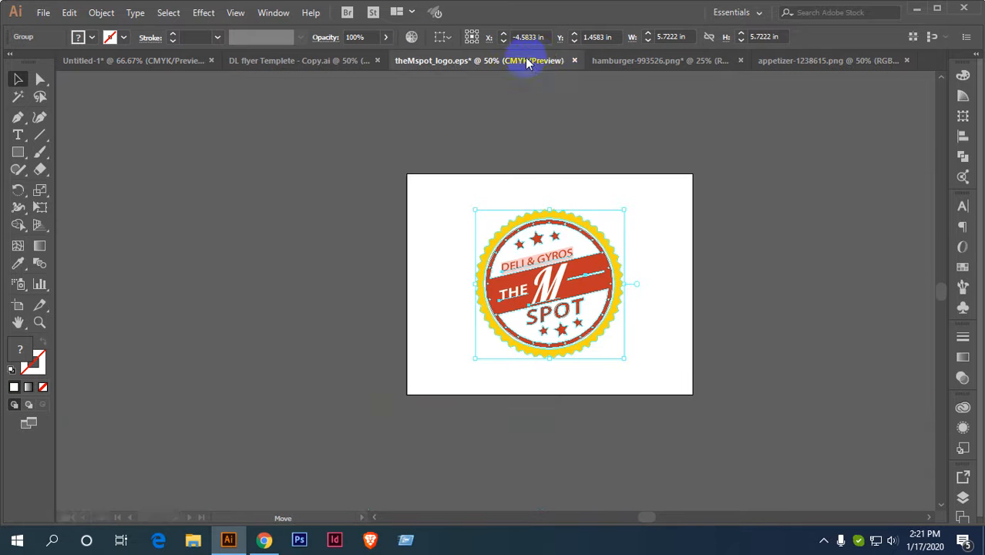
left_click(573, 61)
left_click(570, 288)
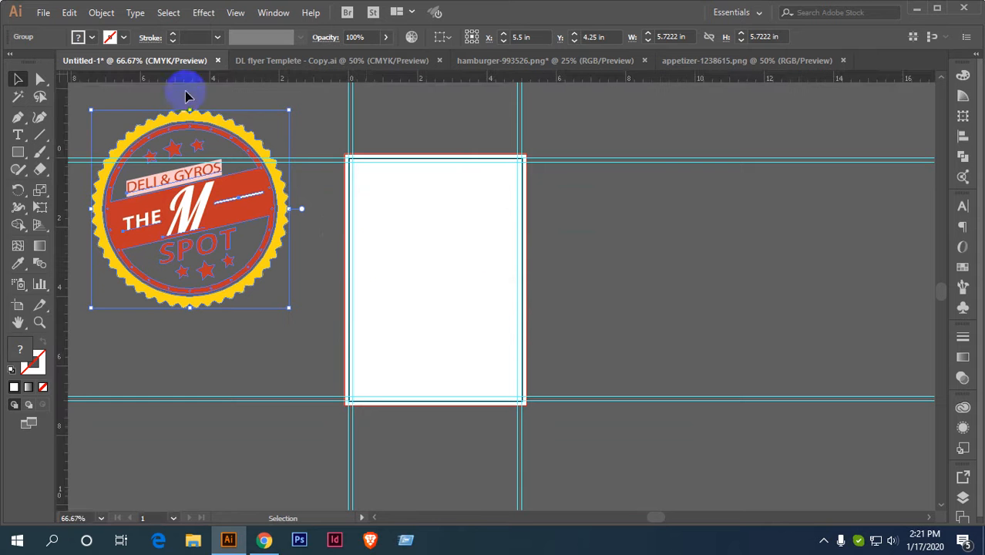
Glance at the flyer template, and examine the M Spot logo's lettering and colours beside the blank menu artboard.
left_click(393, 60)
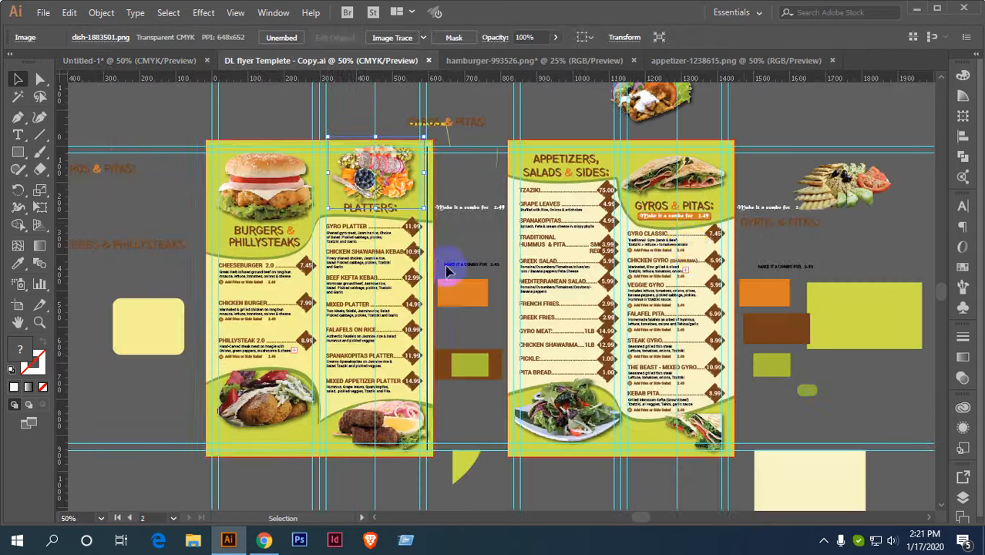
left_click(139, 63)
scroll(259, 202, "up", 1)
left_click_drag(258, 202, 303, 181)
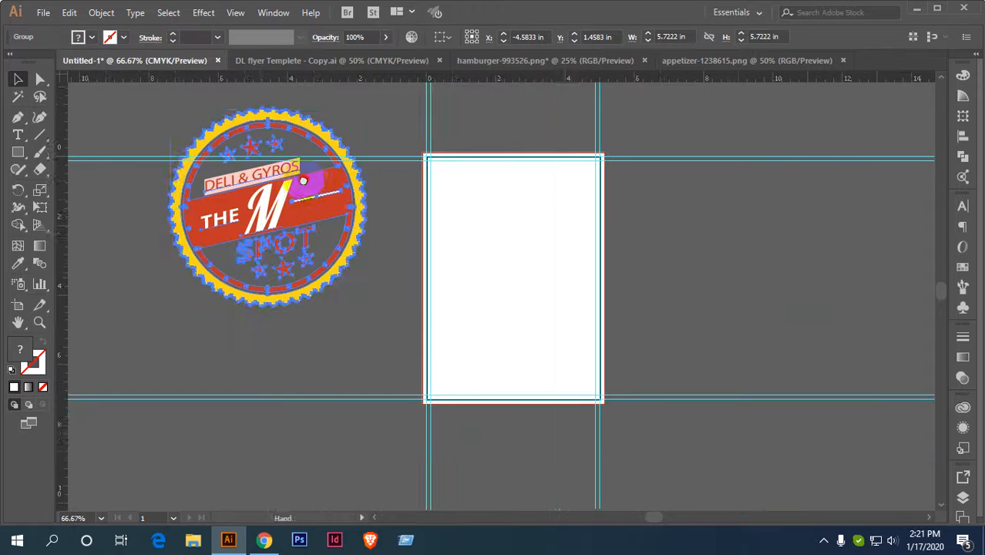
scroll(303, 181, "up", 1)
left_click(440, 221)
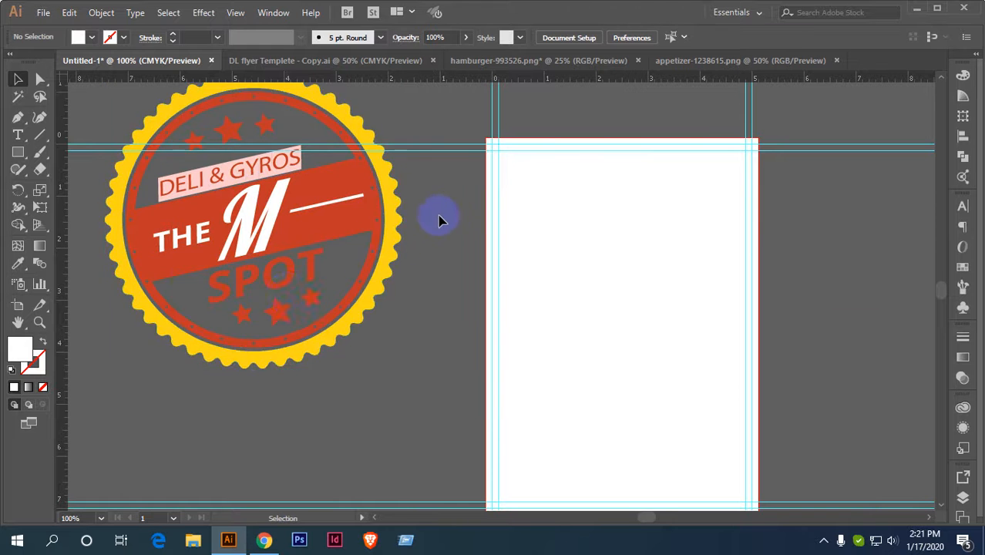
left_click(287, 296)
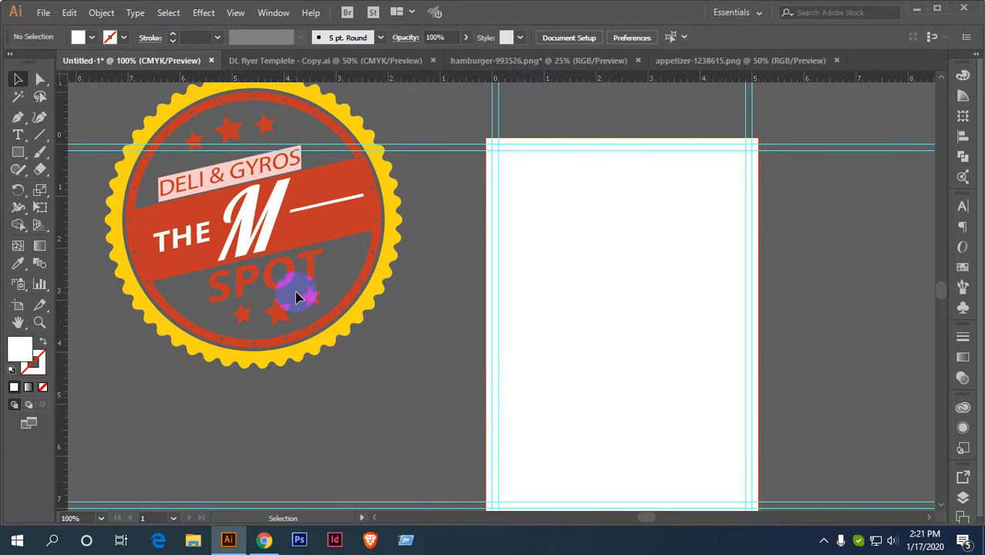
scroll(321, 282, "down", 1)
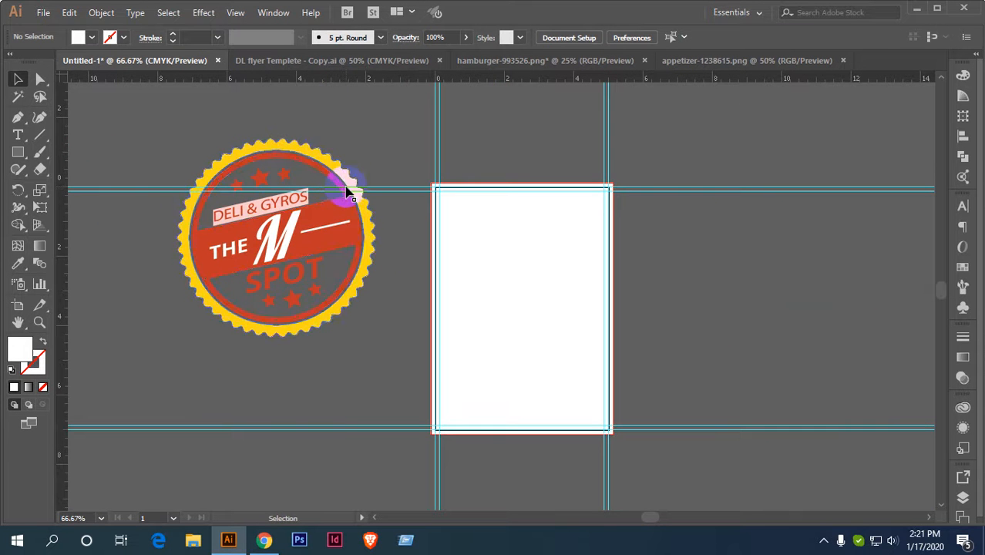
scroll(339, 240, "up", 2)
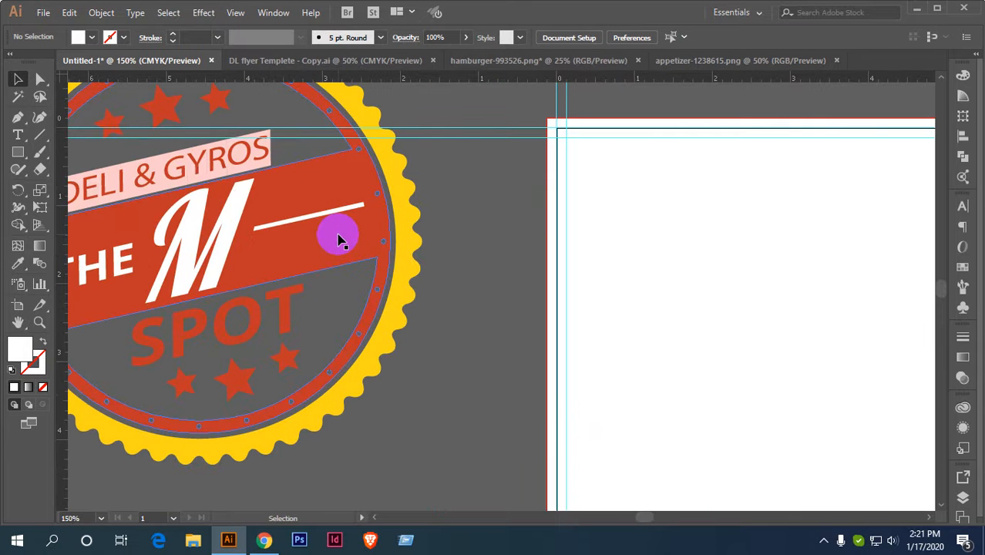
scroll(339, 240, "down", 1)
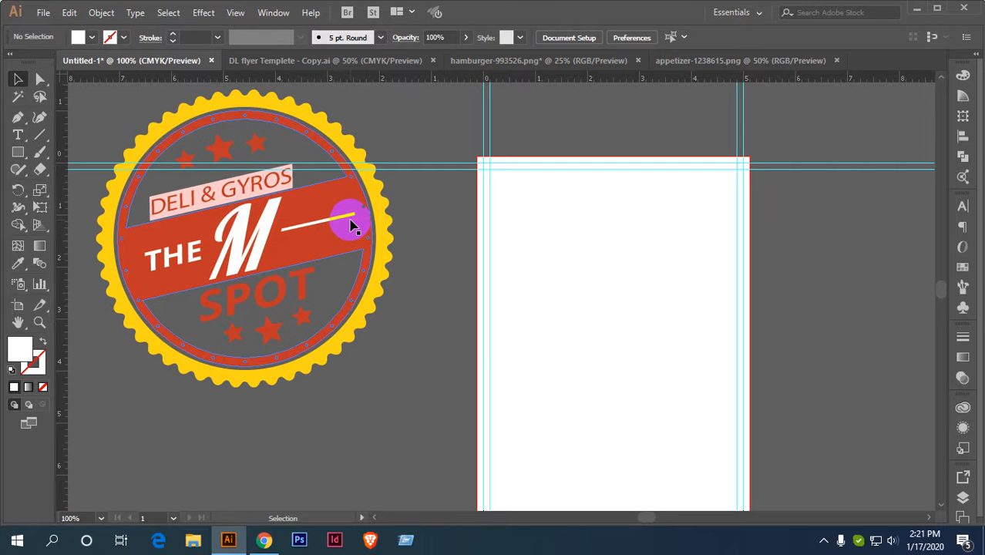
scroll(352, 225, "down", 2)
left_click_drag(457, 273, 431, 260)
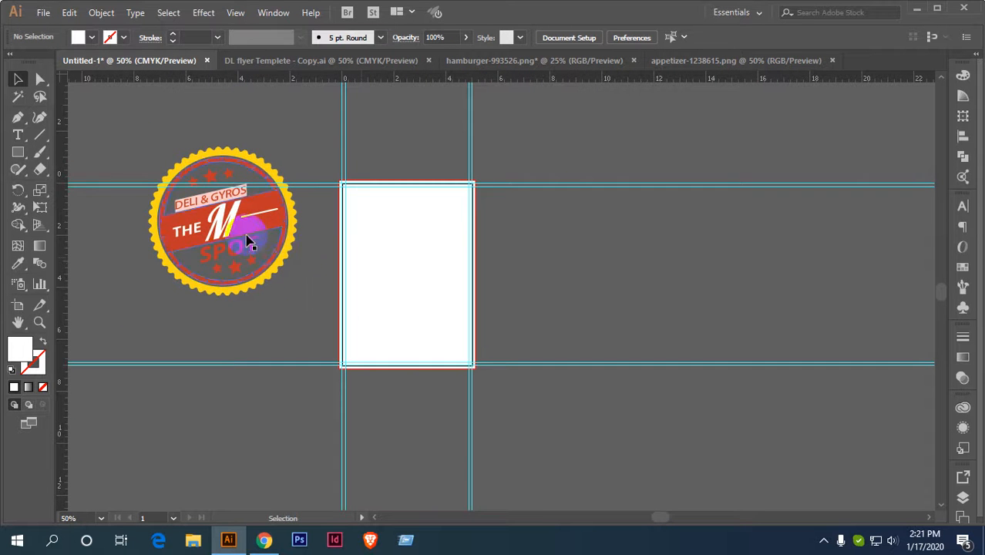
scroll(248, 242, "up", 1)
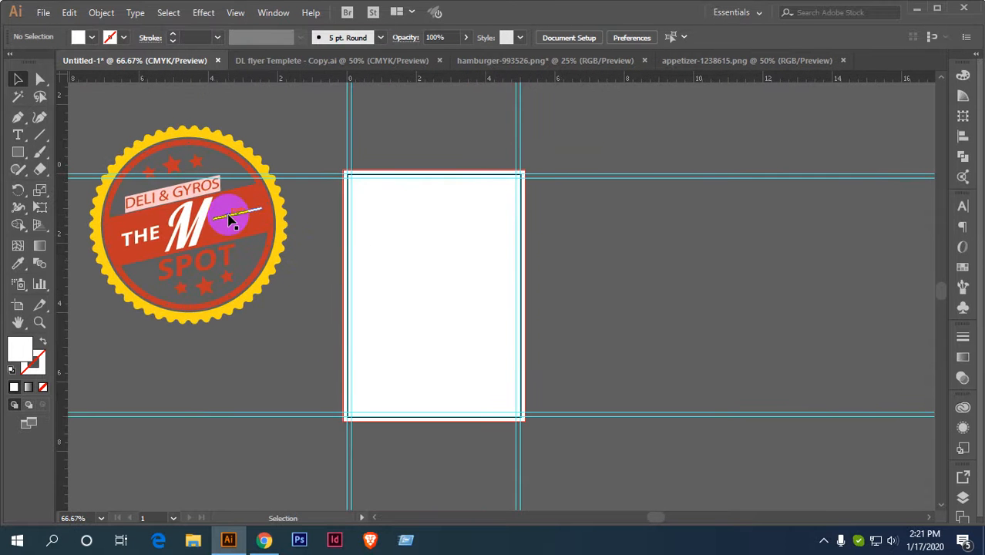
left_click_drag(416, 276, 398, 240)
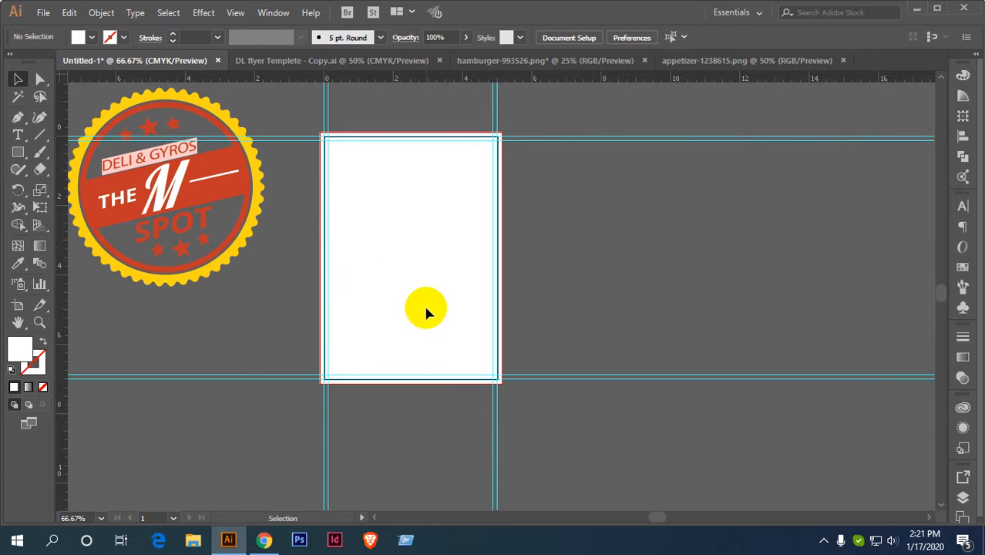
Open the Baba-Ganoush-Recipe-101 image from the Downloads folder.
left_click(68, 12)
mouse_move(43, 12)
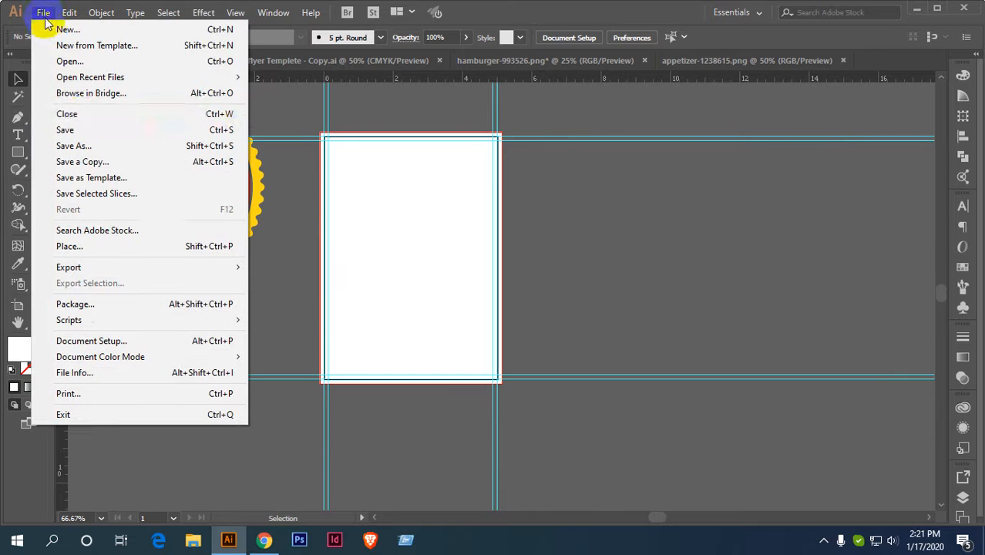
left_click(67, 64)
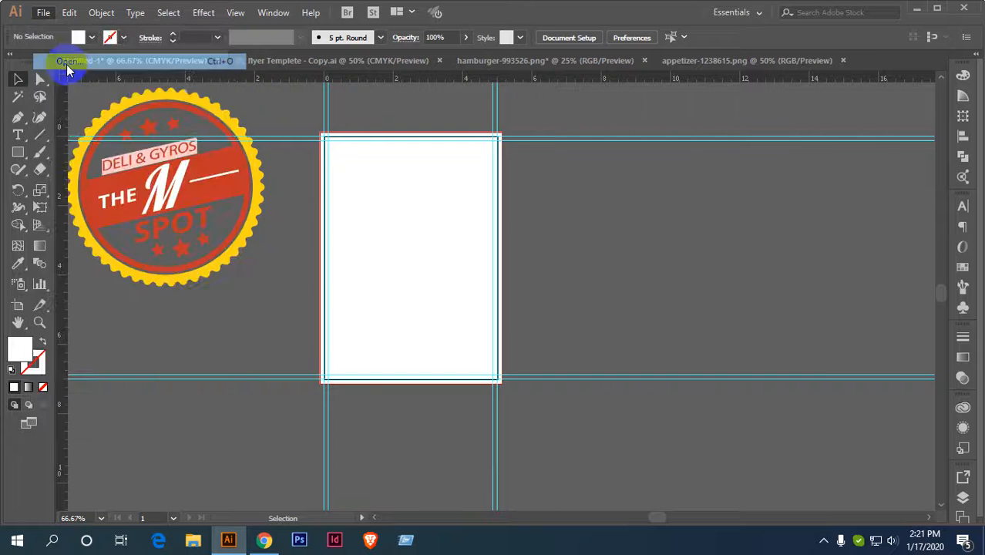
scroll(363, 208, "down", 2)
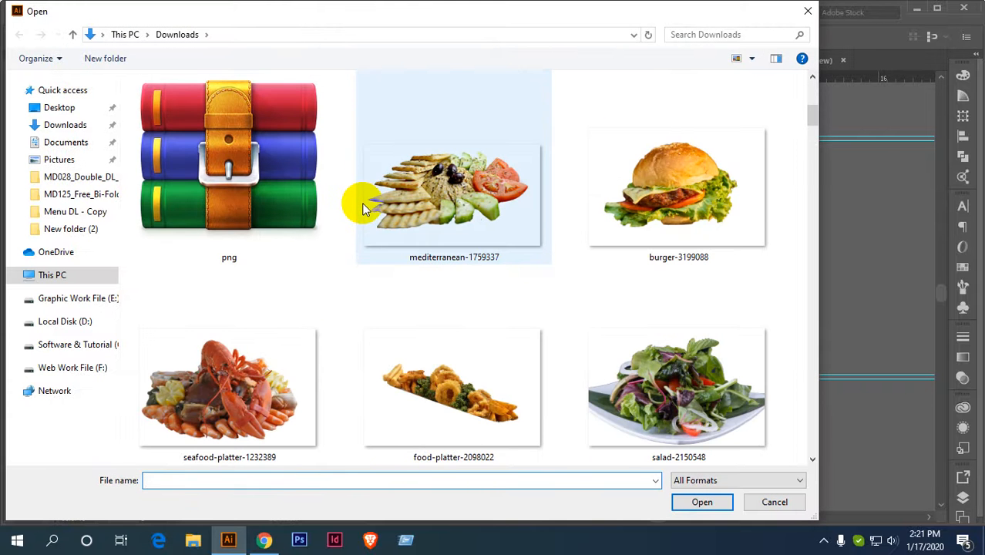
scroll(364, 208, "down", 3)
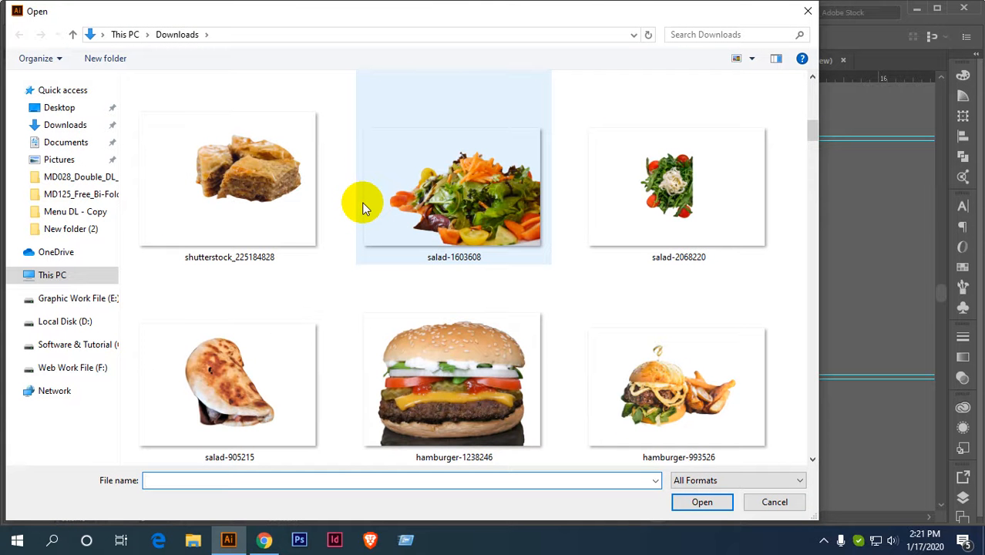
scroll(363, 200, "down", 3)
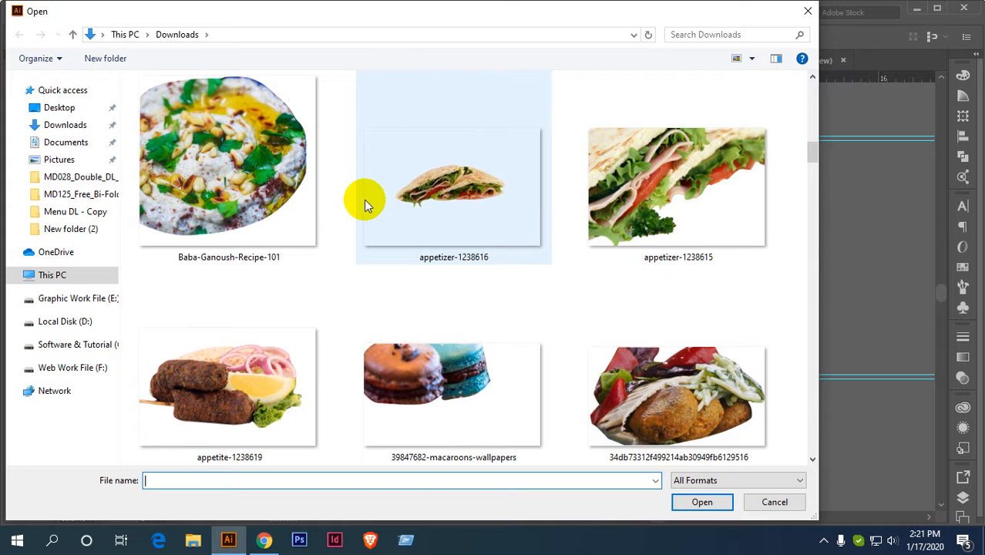
double_click(270, 189)
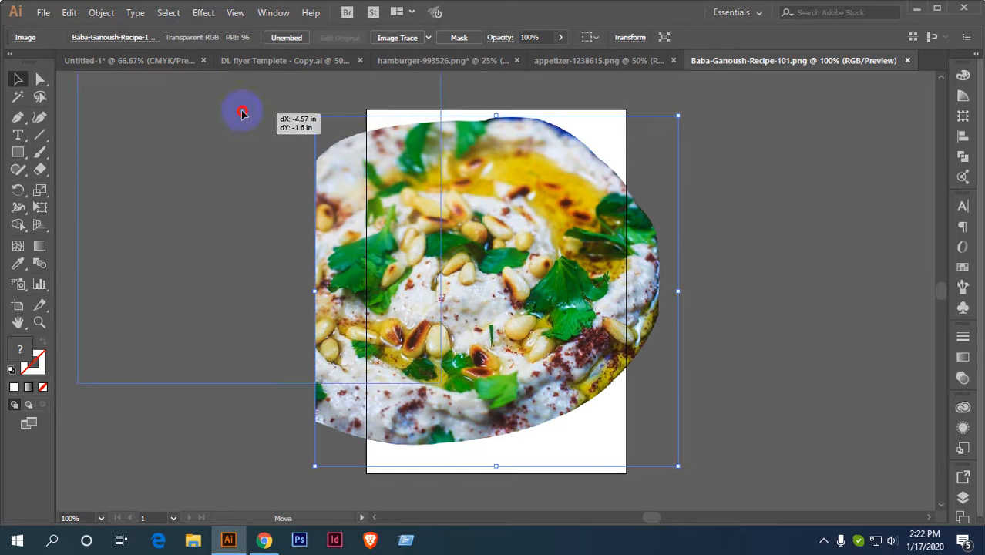
Bring the Baba Ganoush image into Untitled-1 and enlarge it over the blank menu artboard.
left_click(131, 61)
left_click_drag(131, 64, 394, 225)
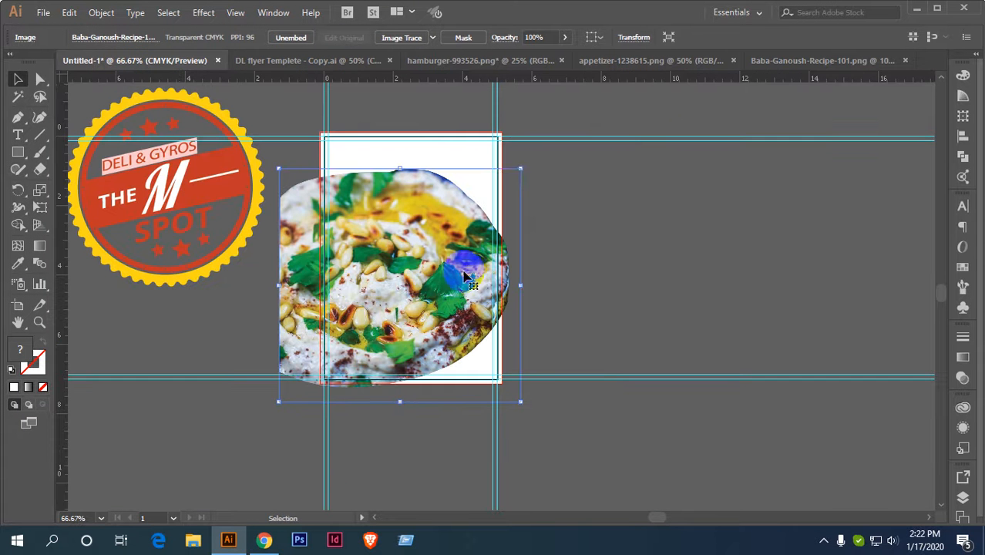
left_click_drag(521, 168, 558, 133)
left_click_drag(460, 255, 501, 248)
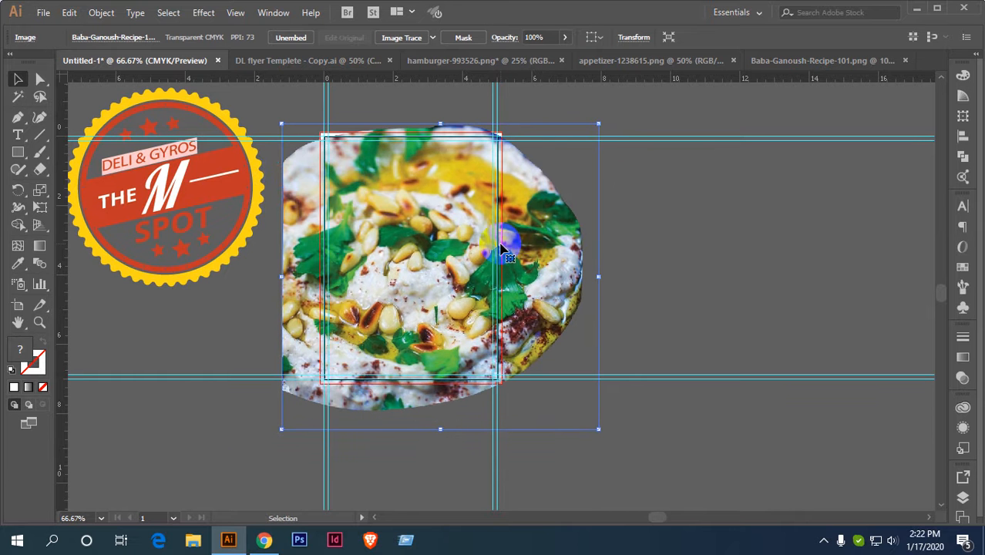
scroll(500, 324, "up", 1)
scroll(501, 323, "down", 1)
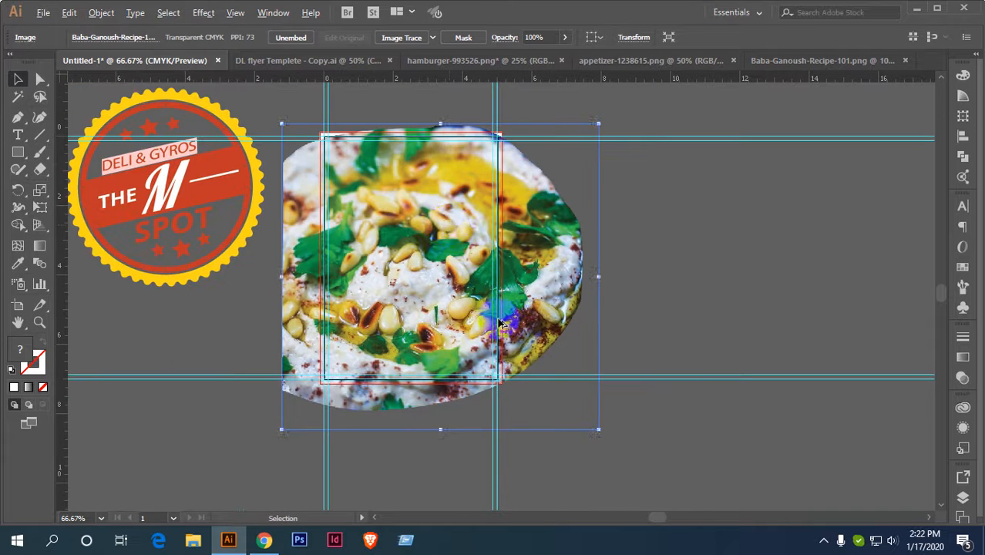
left_click_drag(442, 222, 441, 234)
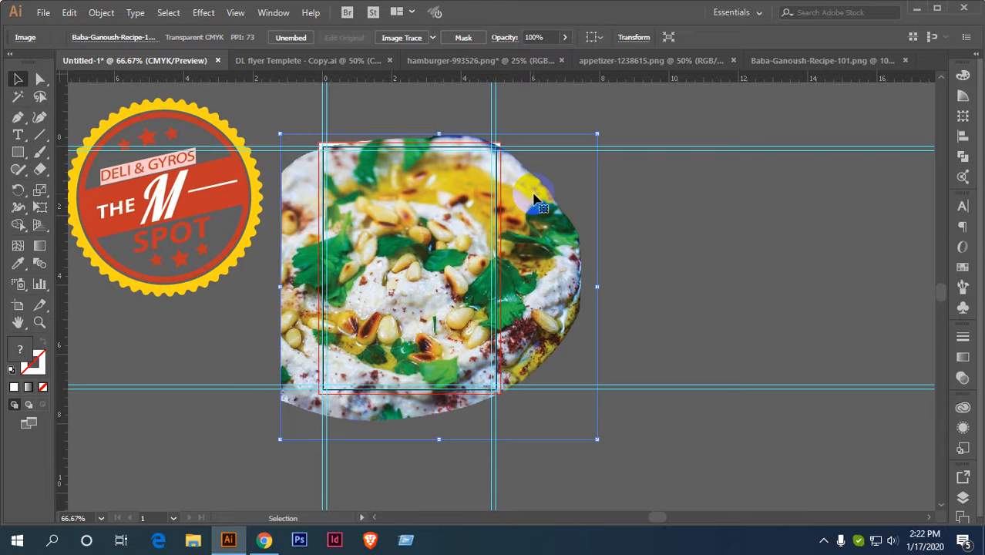
Shift the Baba Ganoush image slightly up and about 1 in to the left across the artboard.
key("Up")
key("Up")
key("Up")
key("Up")
key("Right")
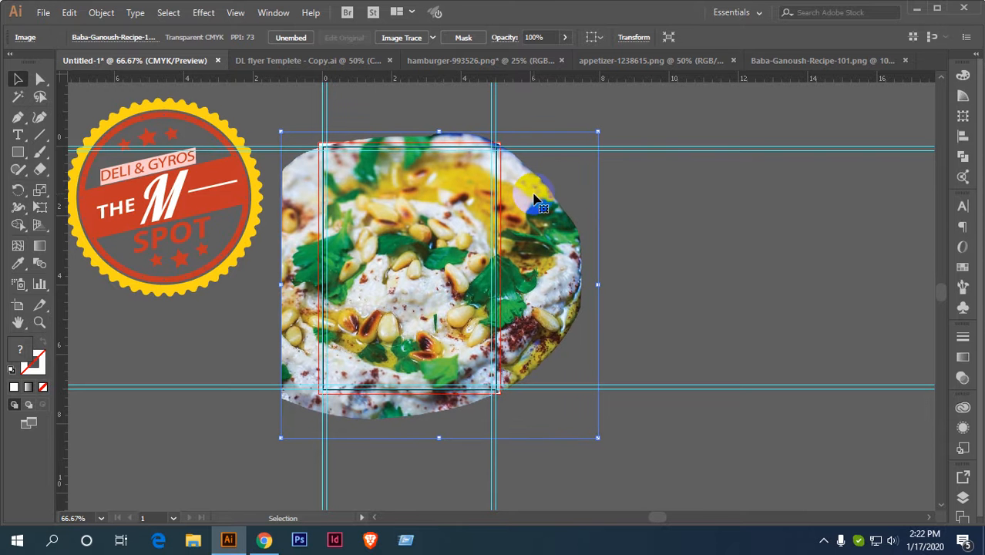
key("shift+Left")
key("shift+Left")
key("shift+Left")
key("shift+Left")
key("shift+Left")
key("shift+Left")
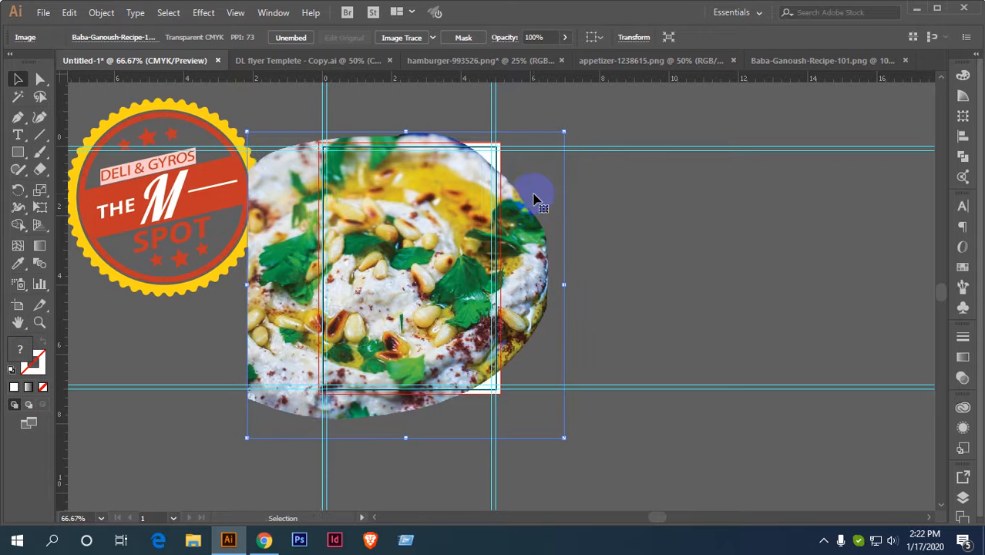
Enlarge the Baba Ganoush image to about 10 in wide and shift it right until it covers the whole artboard and bleed.
left_click_drag(565, 133, 580, 118)
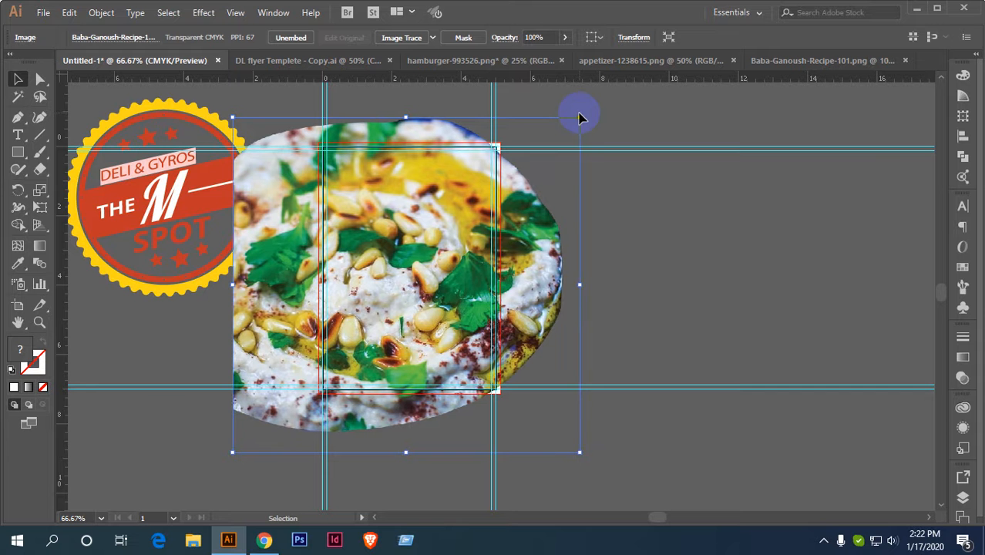
key("Right")
key("Right")
key("Right")
key("Right")
key("Right")
key("Right")
key("Right")
key("Right")
key("Right")
key("Right")
key("Right")
key("Right")
key("Right")
key("Right")
key("Right")
key("Right")
key("Right")
key("Right")
key("Right")
key("Right")
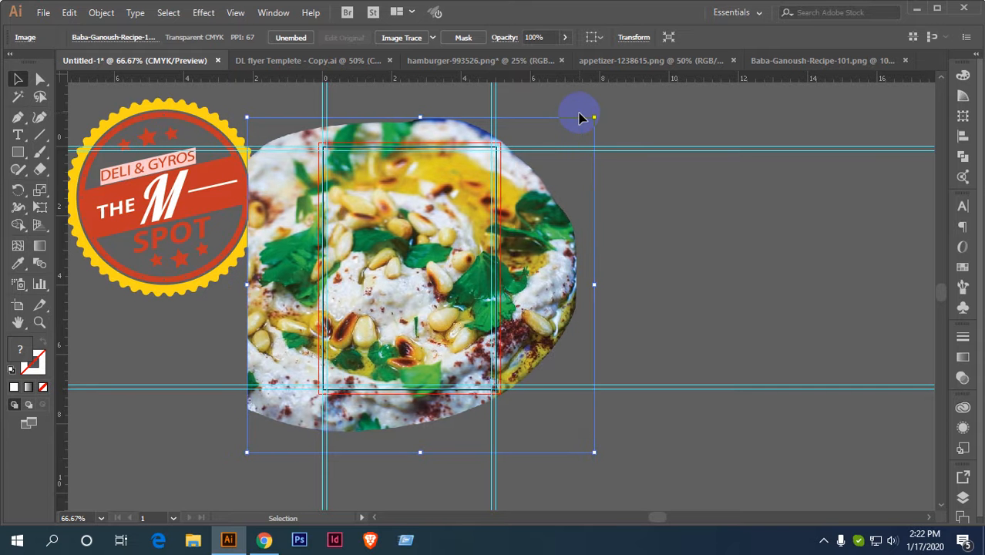
key("Right")
key("Right")
key("Right")
key("Right")
key("Right")
key("Right")
key("Right")
key("Right")
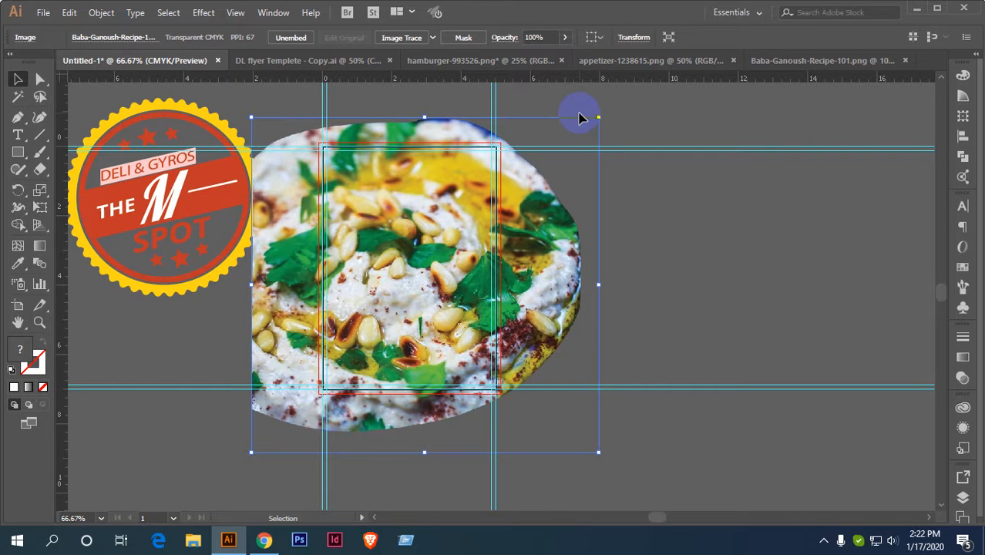
Draw a white rectangle over the menu artboard, reaching from its upper-left to its lower-right bleed area.
left_click(672, 244)
key("ctrl+plus")
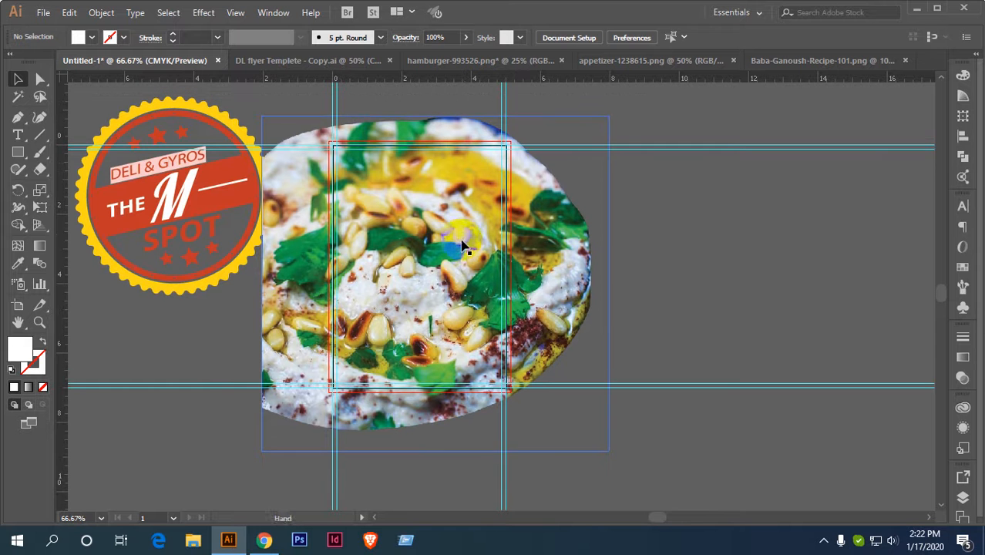
left_click(19, 154)
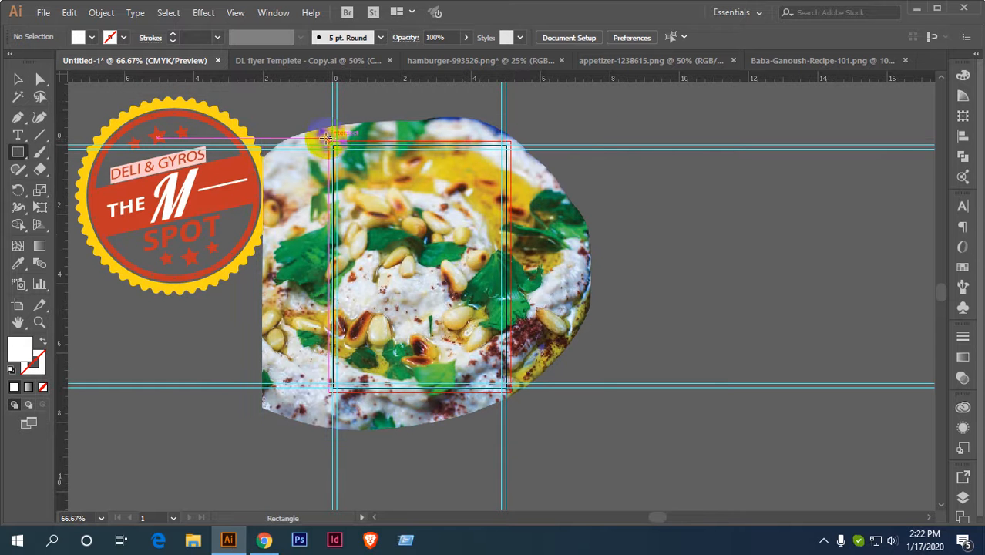
left_click_drag(333, 144, 512, 391)
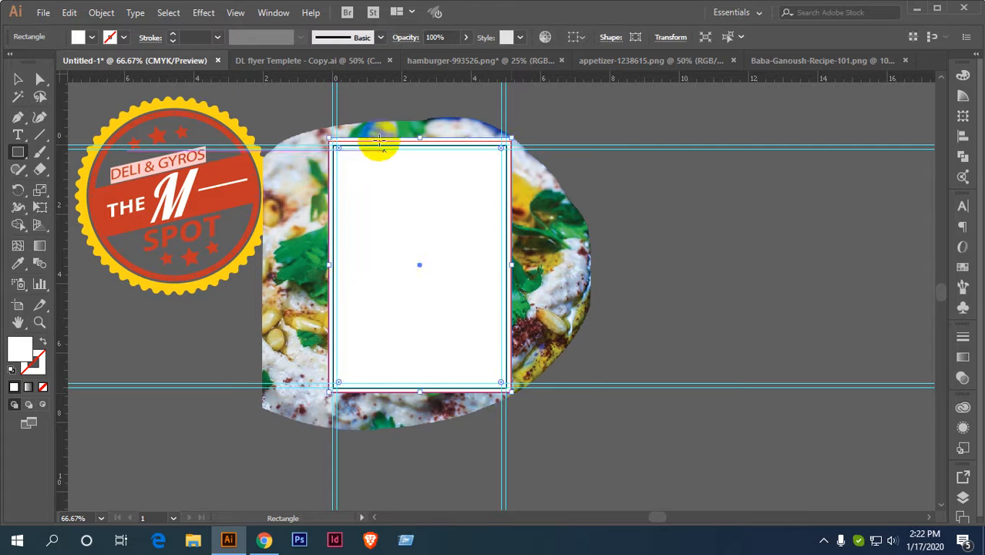
Fit the white rectangle's upper-left and lower-right corners exactly to the bleed lines, making it 5.25 x 7.25 in.
scroll(326, 135, "up", 5)
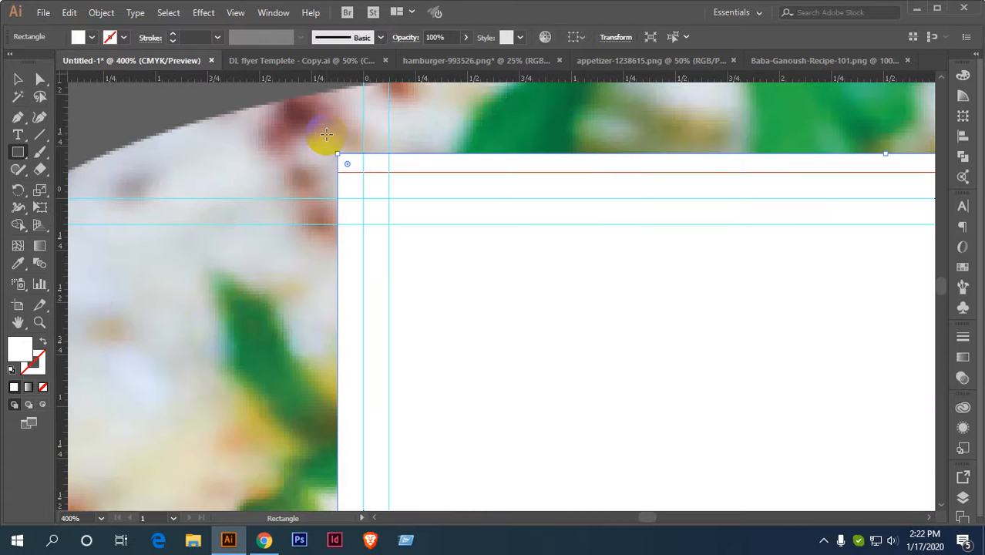
key("v")
scroll(343, 166, "up", 3)
left_click_drag(323, 103, 314, 173)
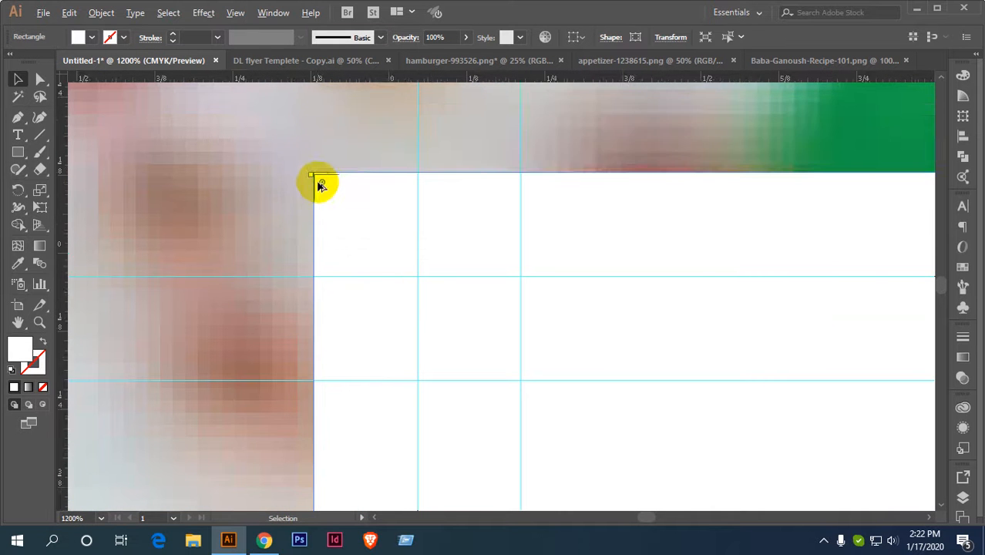
scroll(321, 185, "down", 10)
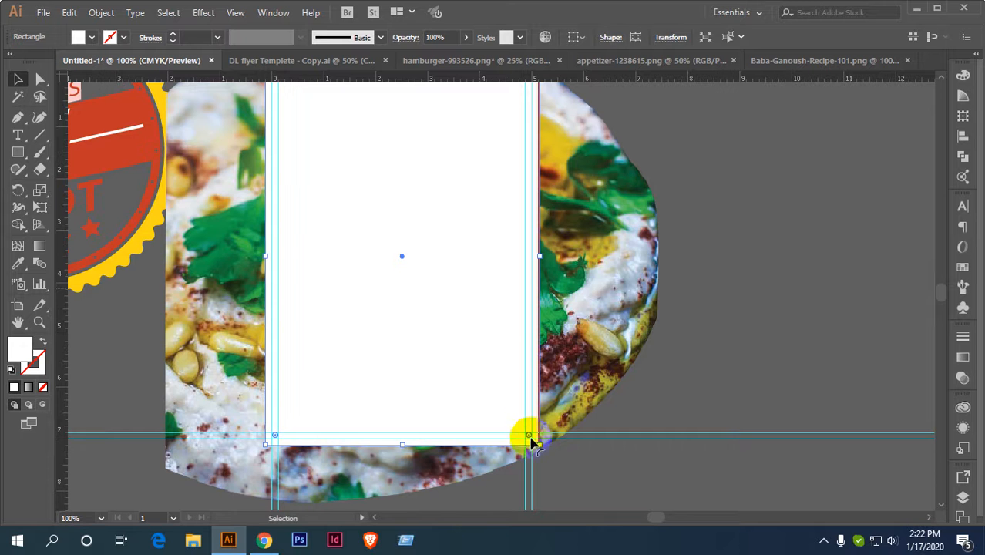
scroll(554, 455, "up", 12)
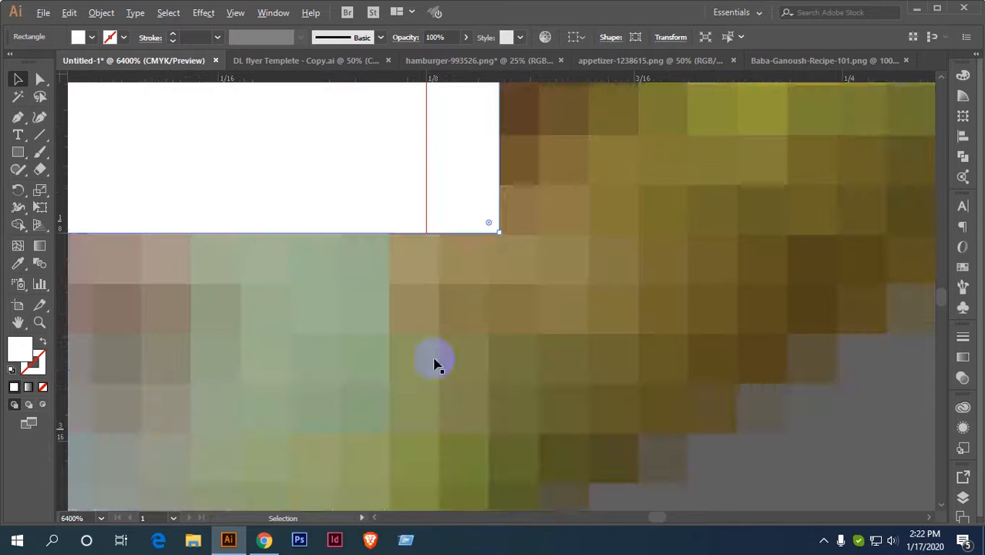
left_click_drag(446, 271, 531, 407)
left_click_drag(580, 366, 512, 371)
scroll(512, 371, "down", 12)
left_click_drag(392, 271, 402, 292)
scroll(403, 292, "down", 1)
Copy the white rectangle and use the original as a clipping mask on the Baba Ganoush image.
left_click(423, 178)
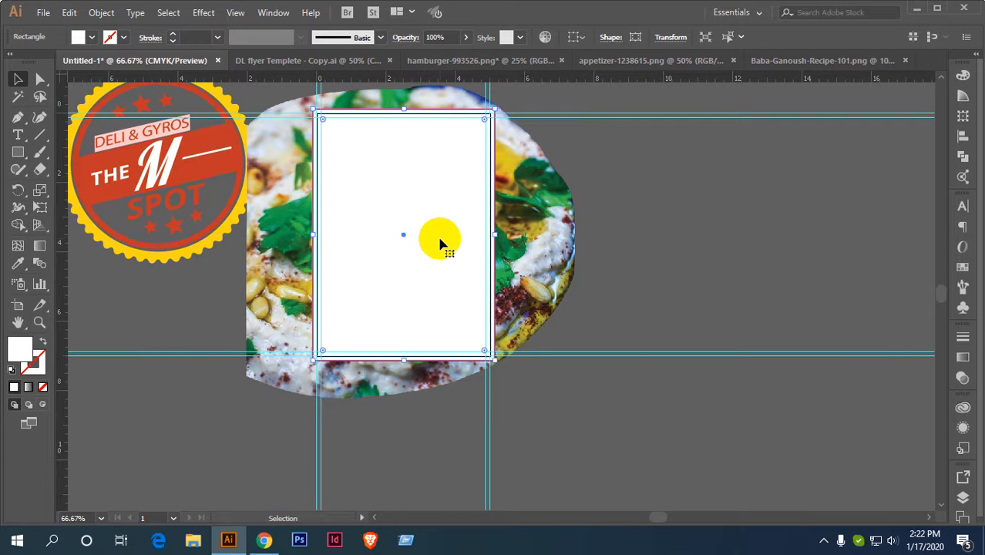
key("ctrl")
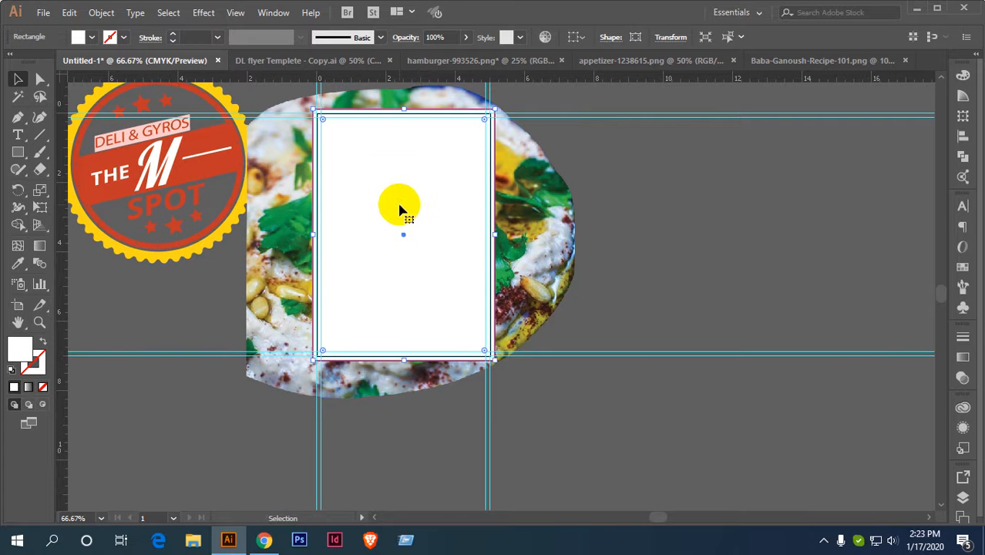
left_click(521, 209, "shift")
right_click(458, 199)
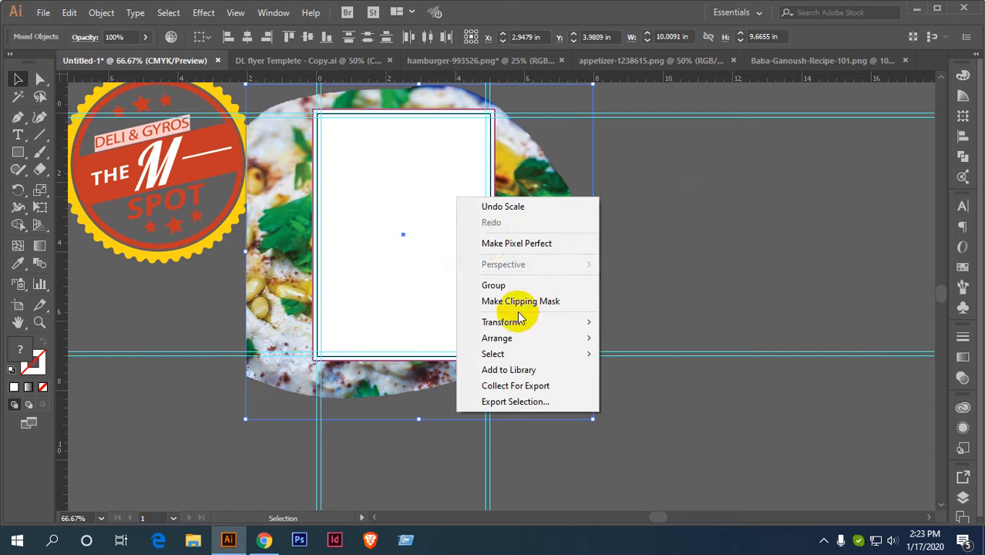
left_click(688, 209)
left_click(528, 209)
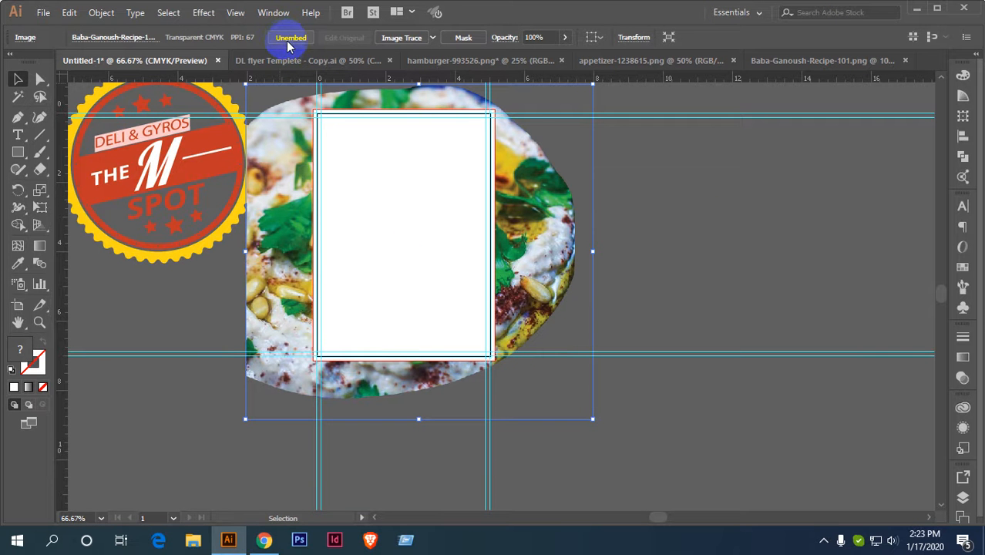
left_click(407, 231, "shift")
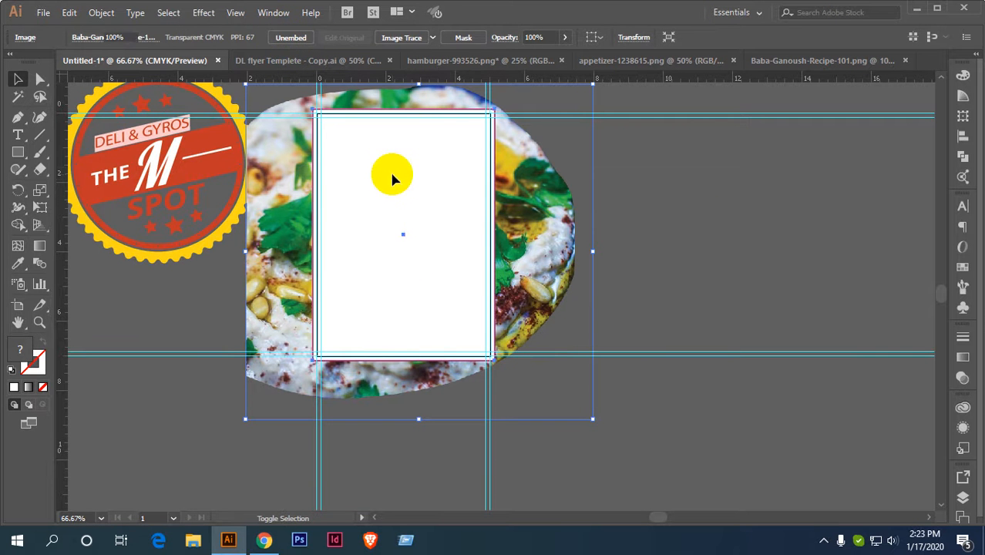
right_click(391, 171)
left_click(456, 272)
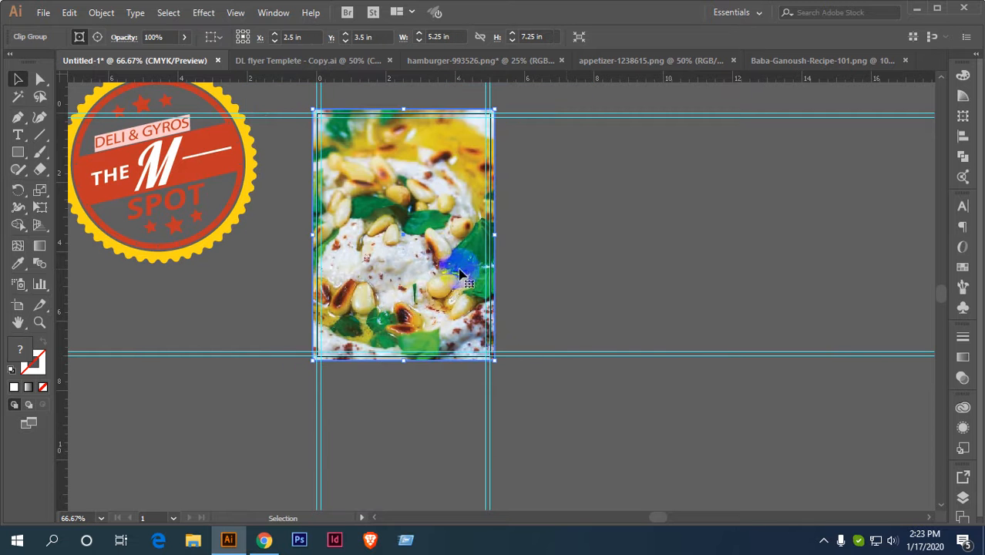
Paste the copied rectangle in place in front of the clipped food image and fill it with black.
left_click(566, 204)
key("ctrl+minus")
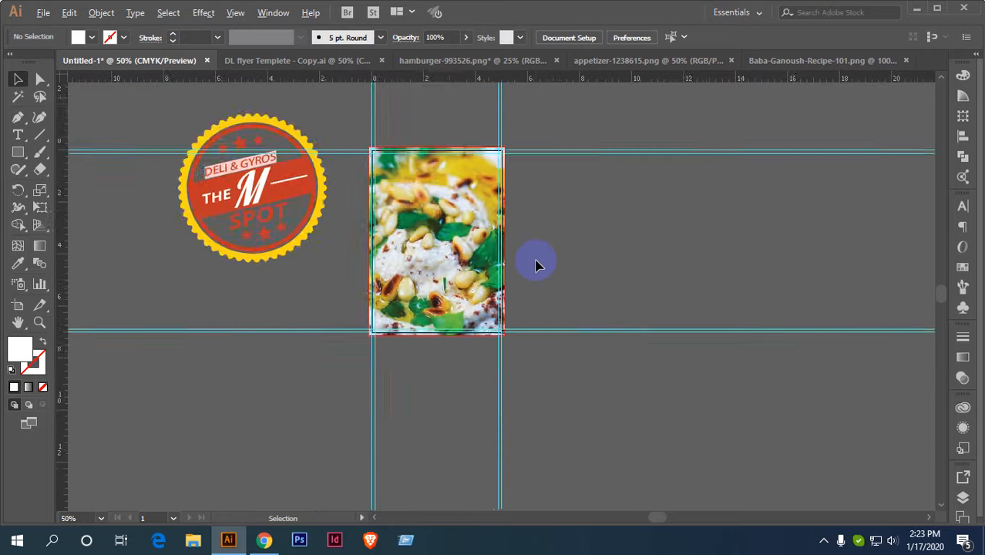
key("ctrl+plus")
key("ctrl+plus")
key("ctrl+minus")
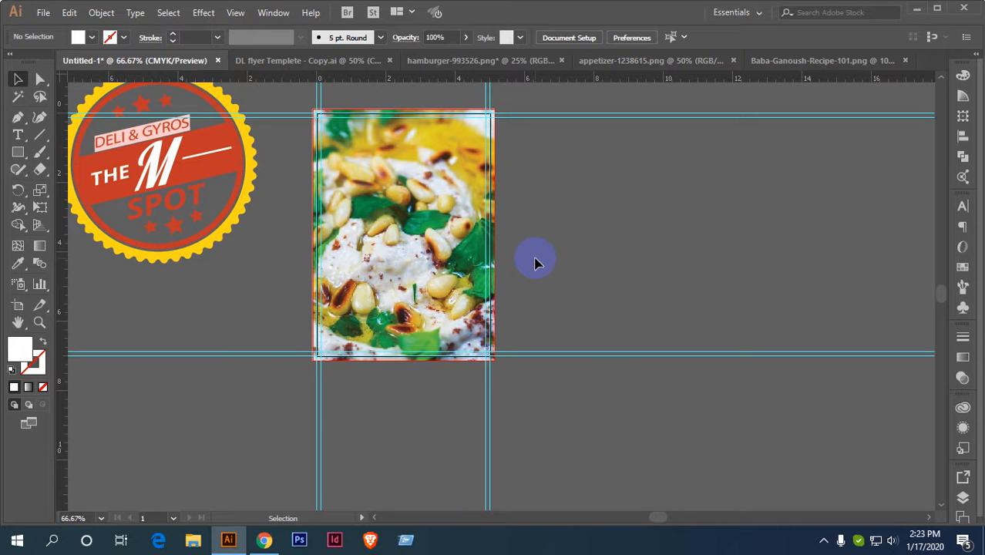
key("ctrl+z")
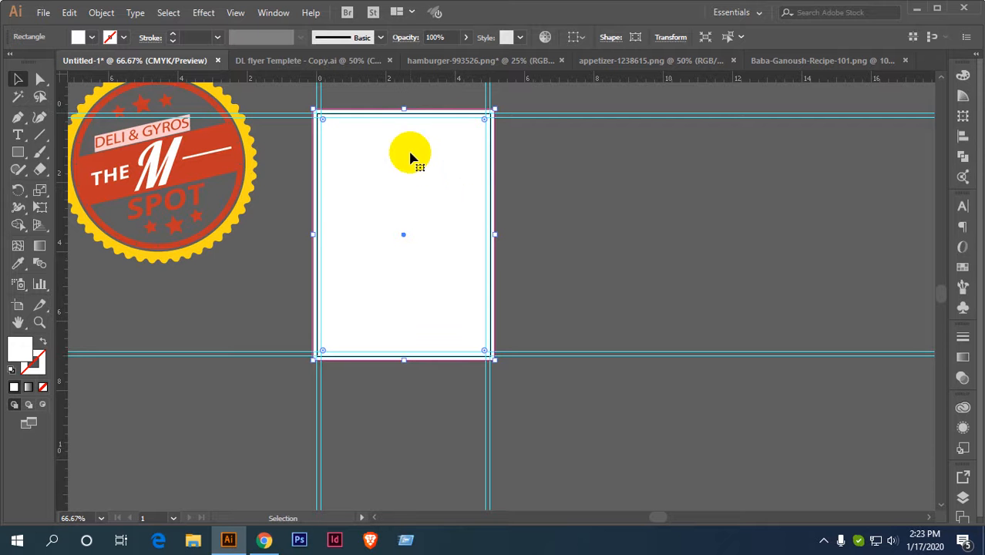
left_click(92, 40)
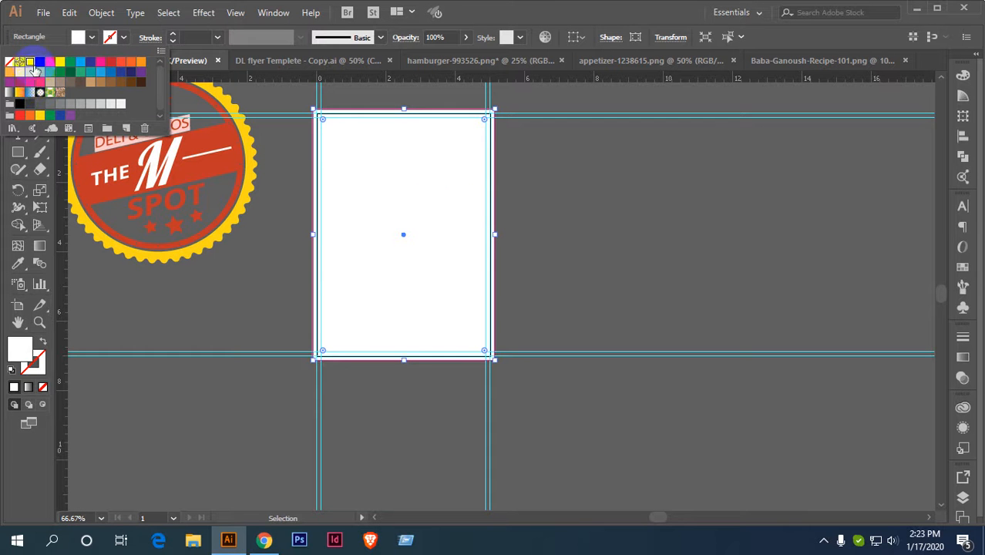
left_click(20, 103)
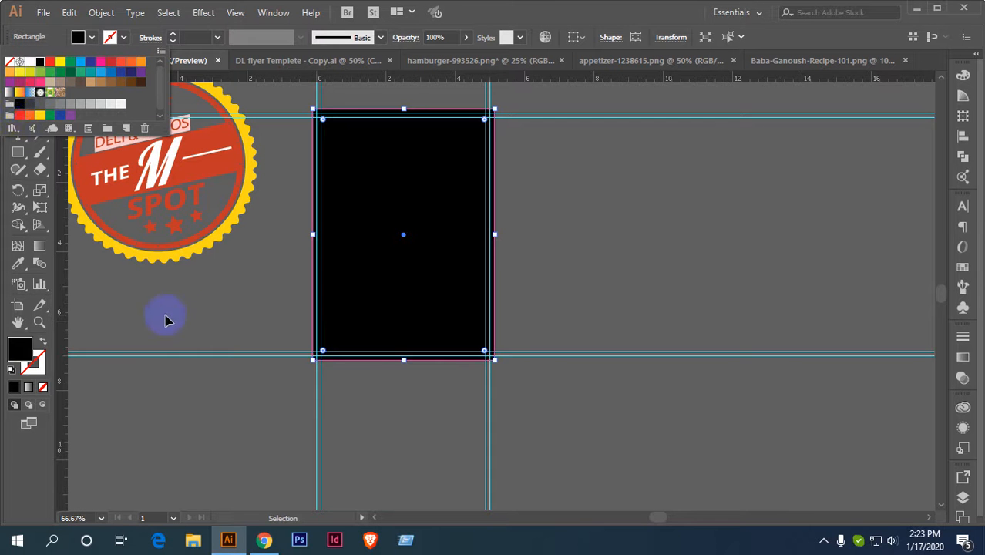
Change the overlay rectangle's fill to pure black with an all-zero hex code.
double_click(26, 347)
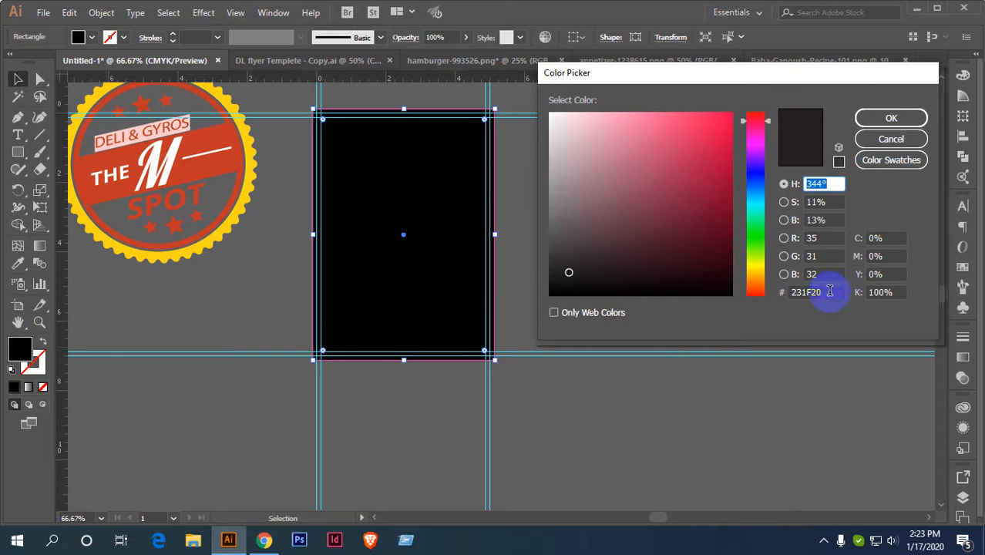
left_click(830, 291)
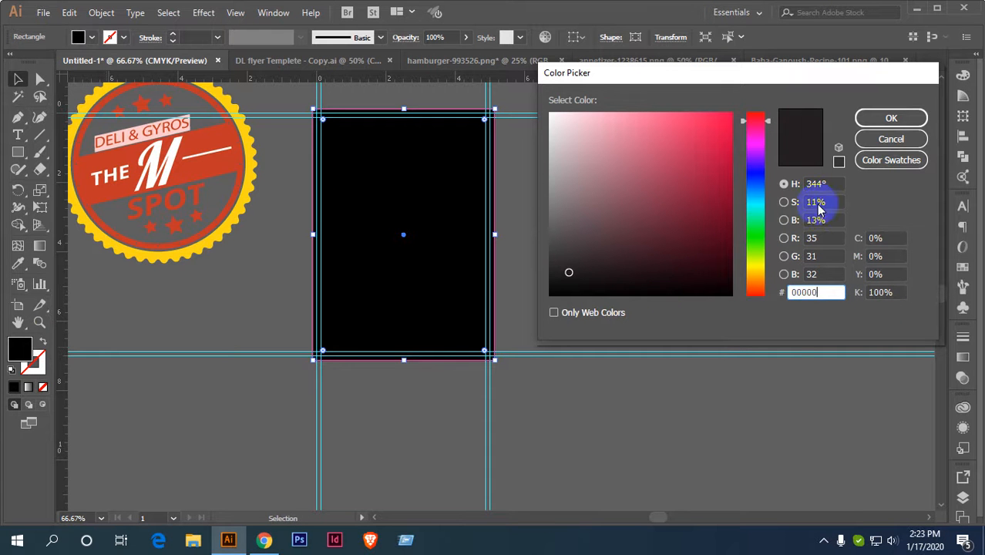
left_click(863, 166)
left_click(888, 119)
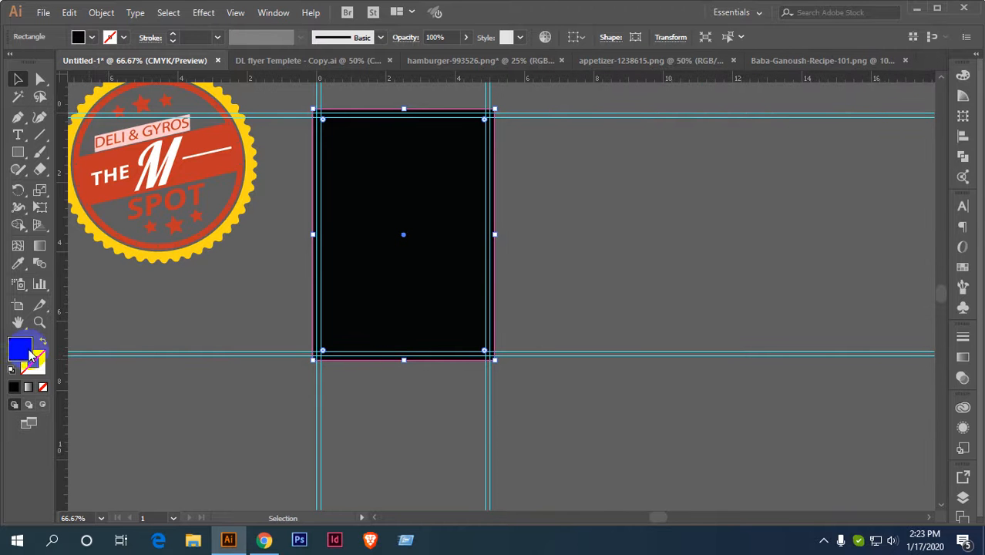
double_click(31, 354)
left_click(878, 120)
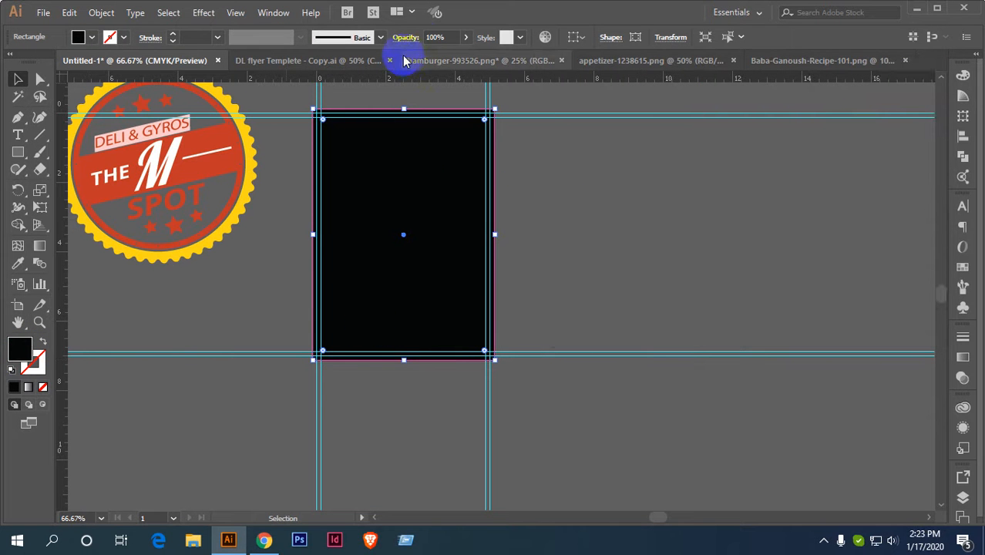
Lower the black overlay rectangle's opacity to 47% so the food image shows through darkened.
left_click(466, 37)
left_click_drag(462, 59, 440, 66)
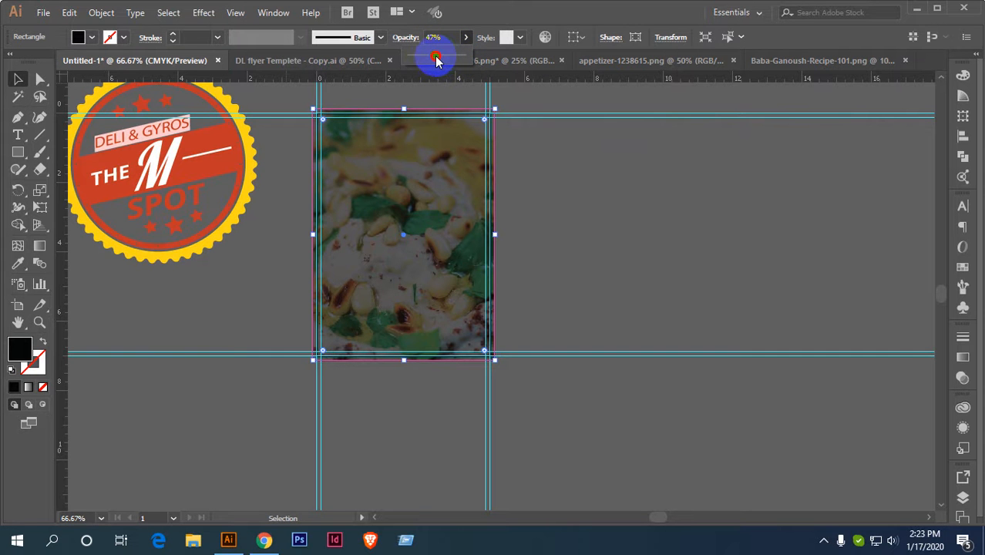
left_click_drag(436, 60, 438, 61)
left_click(566, 174)
scroll(440, 185, "up", 1)
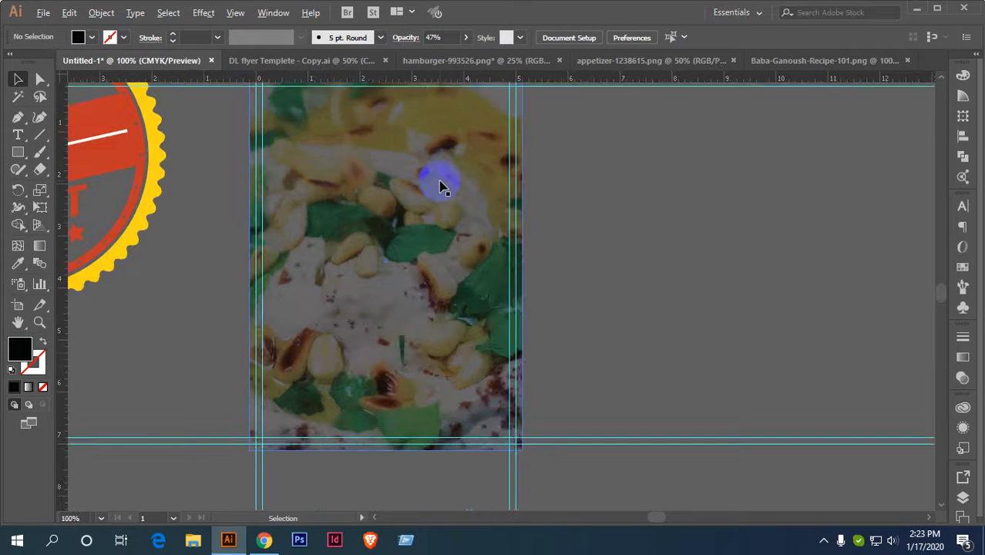
Duplicate the M Spot logo onto the food background and scale the copy down to about 2.42 in wide.
scroll(440, 185, "down", 1)
scroll(462, 211, "left", 1)
scroll(462, 211, "up", 1)
left_click_drag(214, 203, 217, 225)
left_click_drag(248, 194, 498, 203)
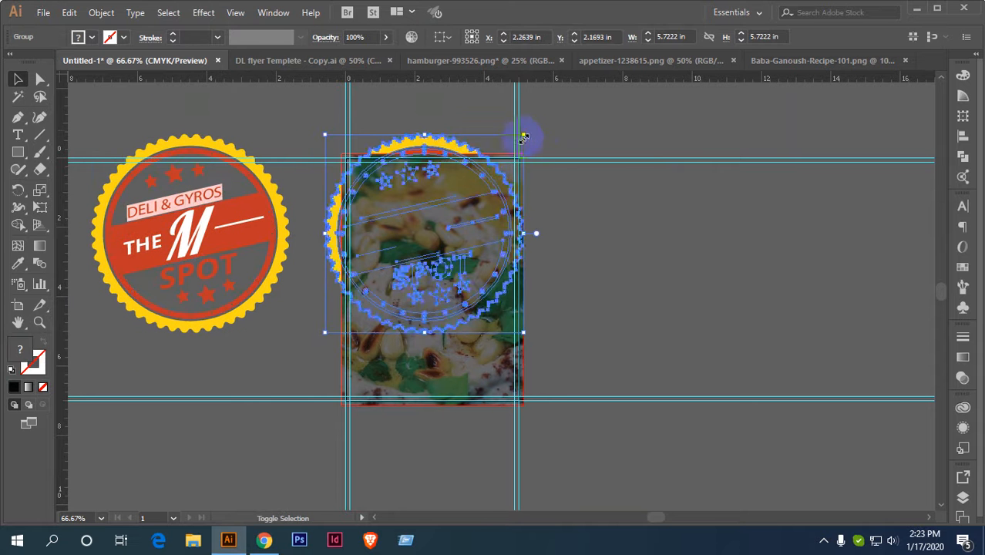
left_click_drag(524, 137, 416, 260)
Bring the scaled logo copy to the front of the dark overlay.
right_click(416, 260)
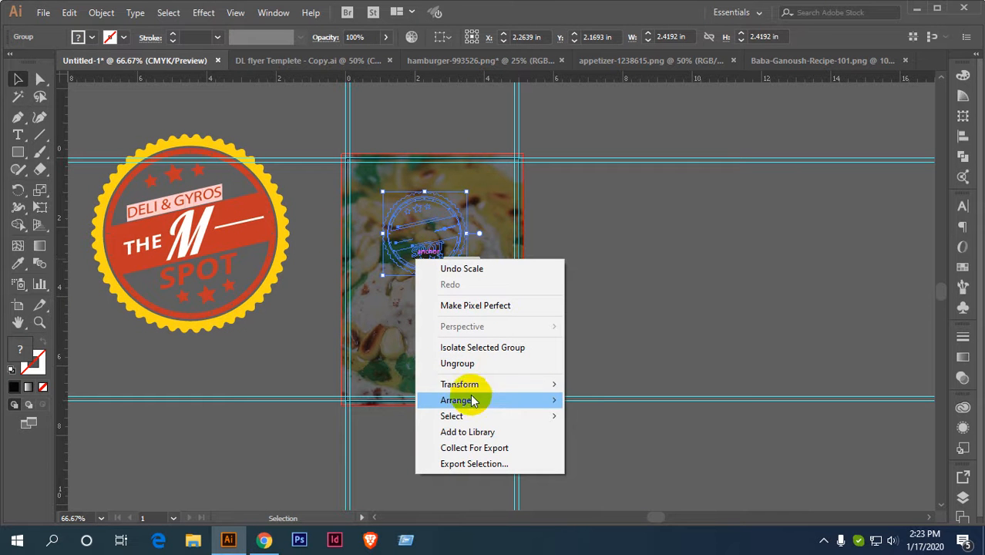
mouse_move(472, 400)
left_click(622, 402)
left_click(622, 281)
Place the logo copy at the top centre of the menu page and scale it down to about 1.59 in wide.
scroll(453, 260, "up", 2)
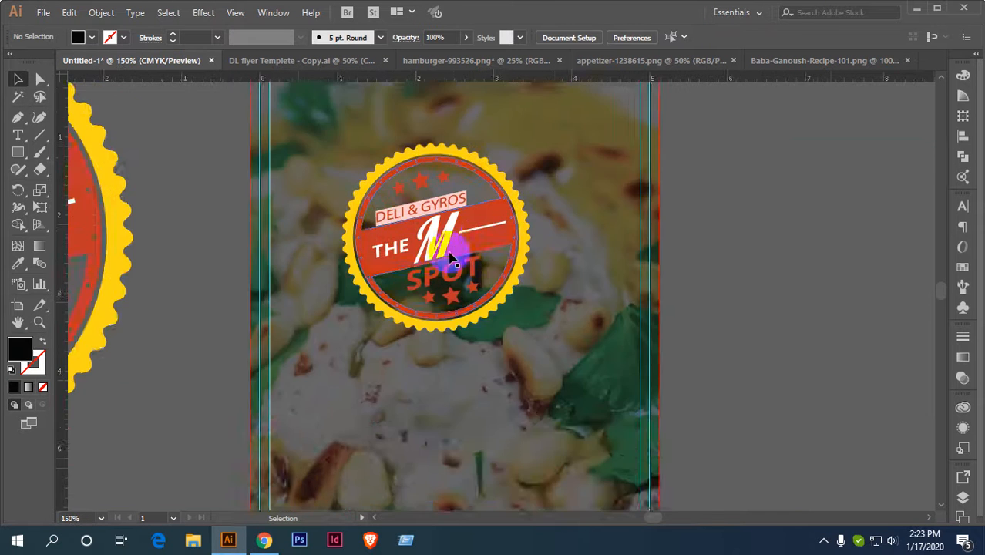
scroll(454, 261, "up", 2)
left_click_drag(446, 331, 466, 266)
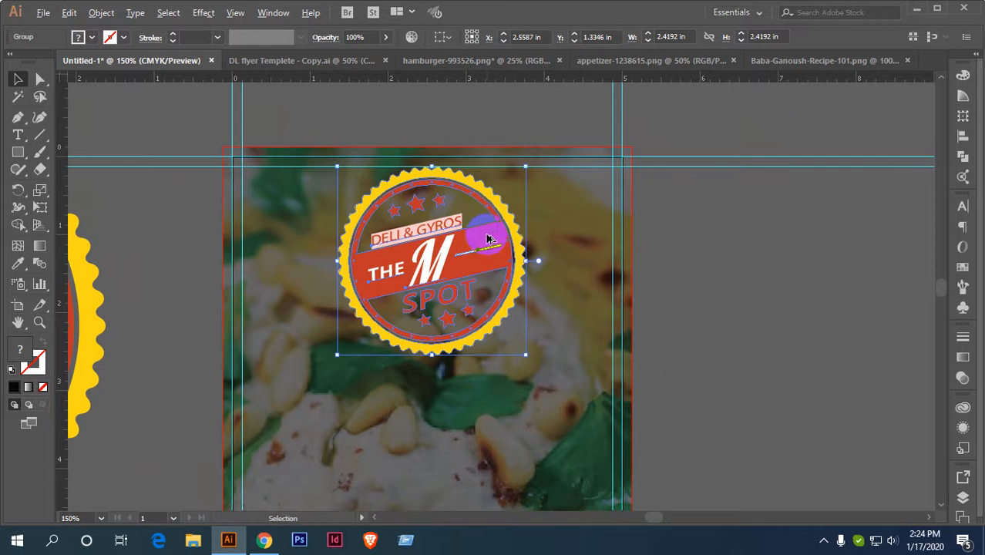
scroll(487, 239, "up", 5)
scroll(521, 198, "down", 4)
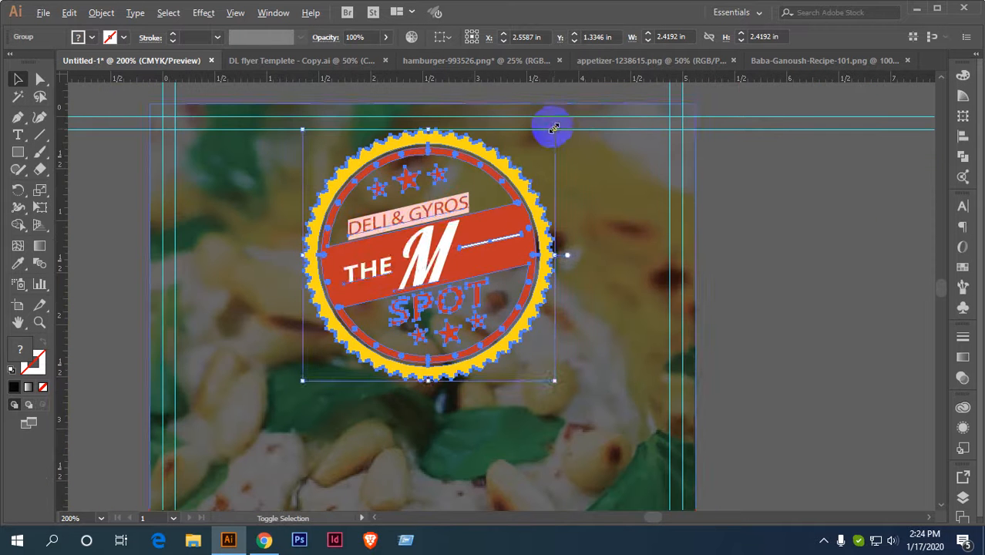
left_click_drag(554, 129, 512, 173)
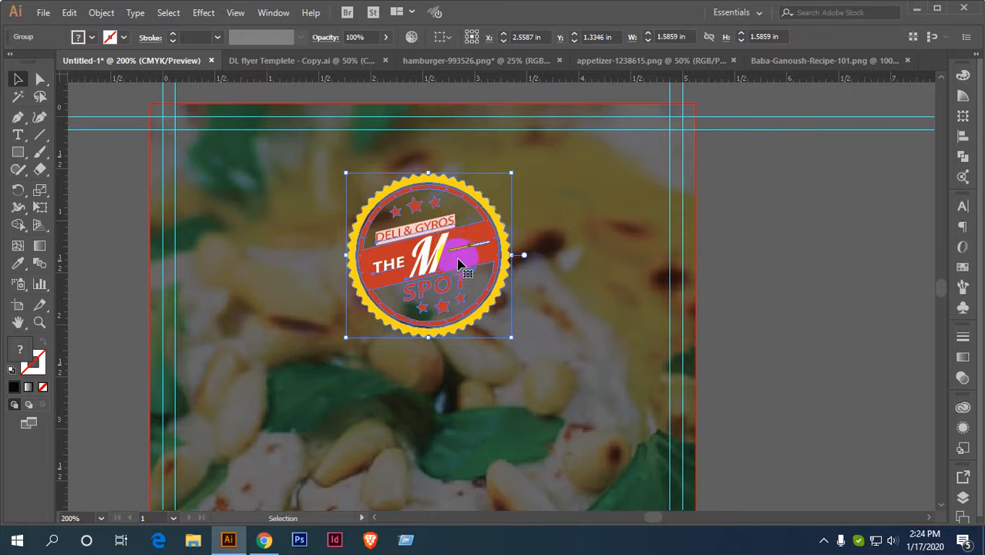
left_click_drag(458, 264, 467, 222)
scroll(470, 224, "down", 3)
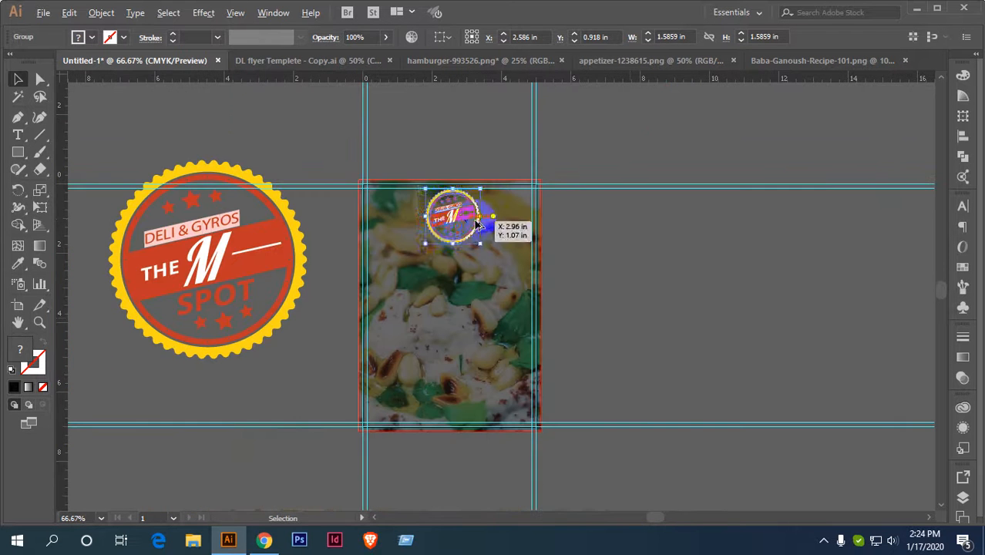
left_click(642, 312)
Lower the black overlay rectangle's opacity to 36%.
scroll(480, 238, "up", 2)
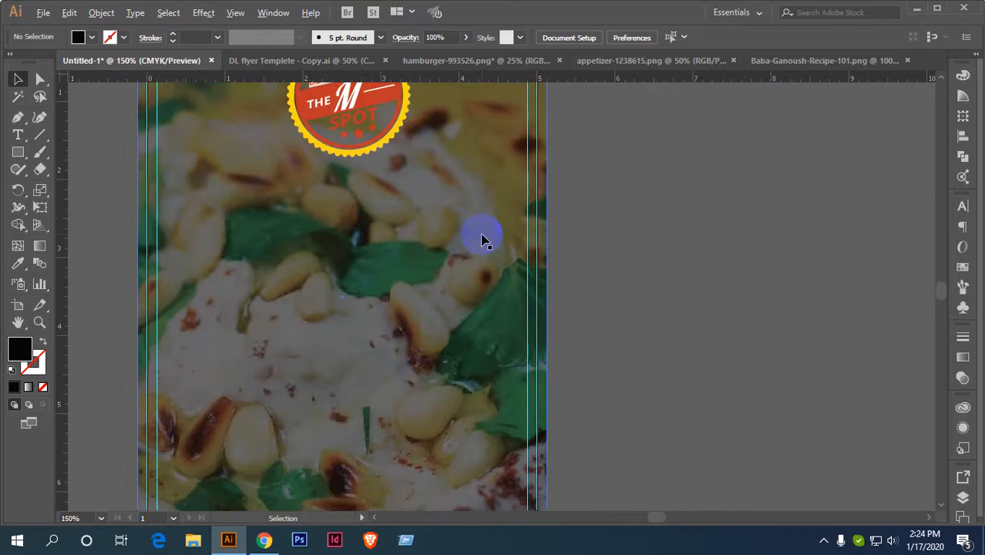
scroll(479, 238, "down", 1)
left_click_drag(457, 235, 515, 253)
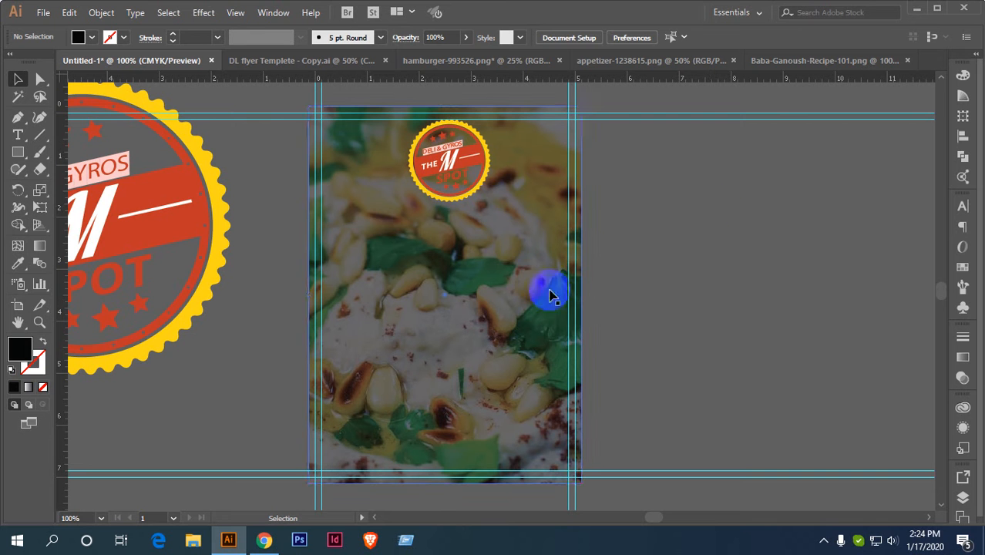
left_click(505, 249)
left_click(465, 37)
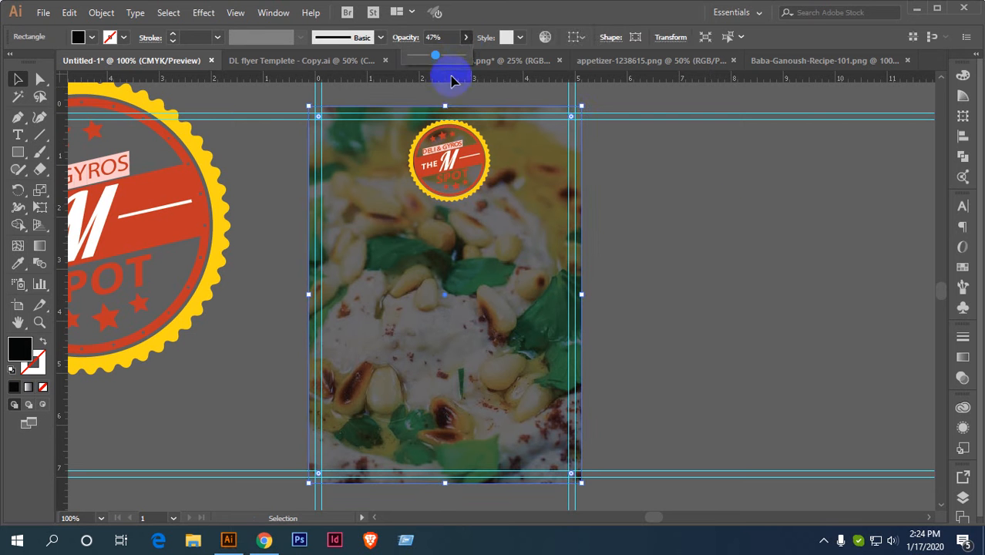
left_click_drag(427, 59, 436, 63)
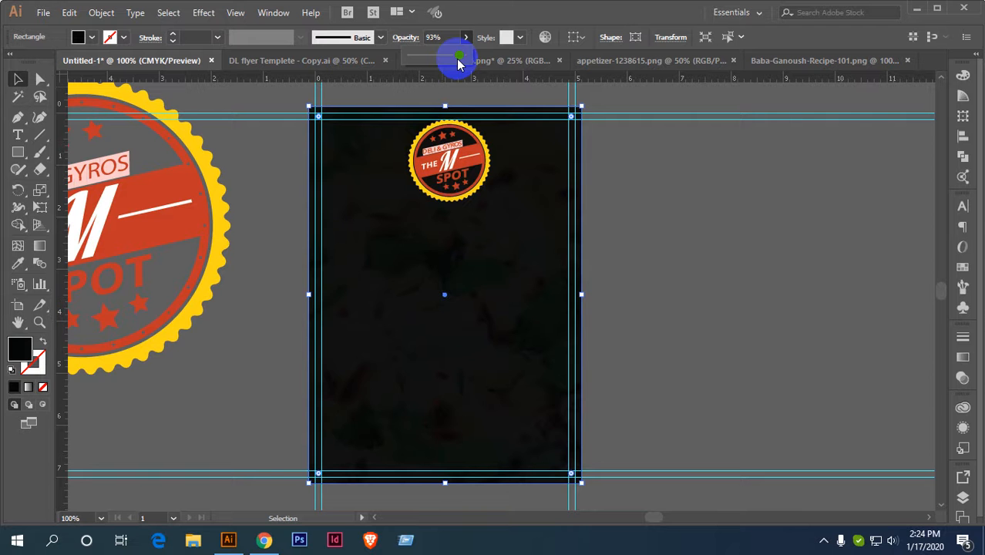
left_click_drag(458, 59, 438, 63)
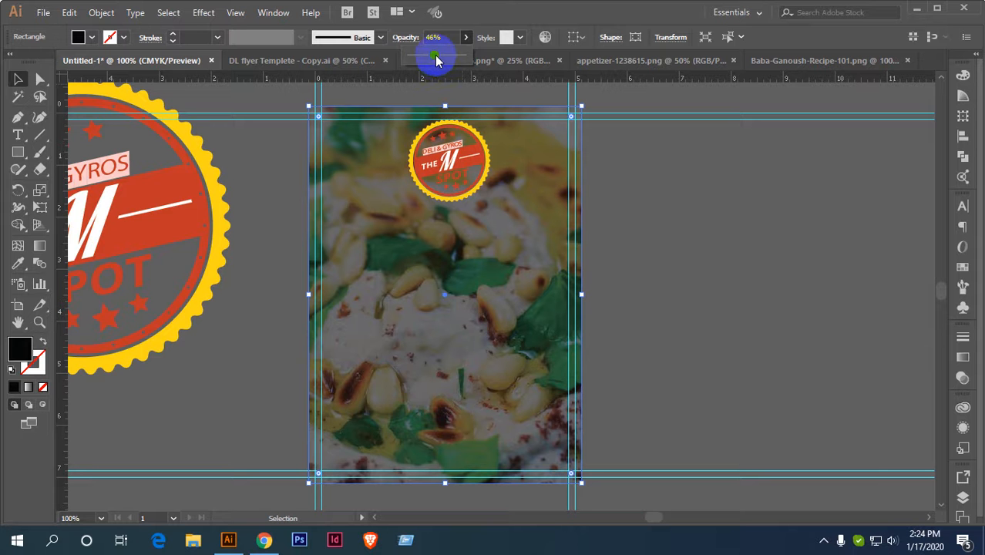
left_click_drag(432, 61, 431, 61)
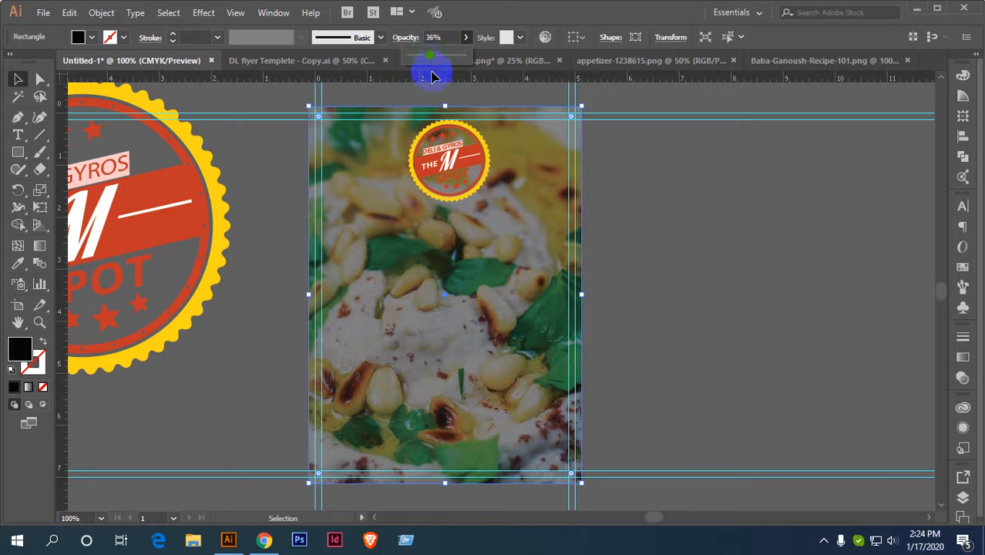
left_click(628, 183)
Lock the black overlay rectangle over the food image.
scroll(485, 228, "up", 1)
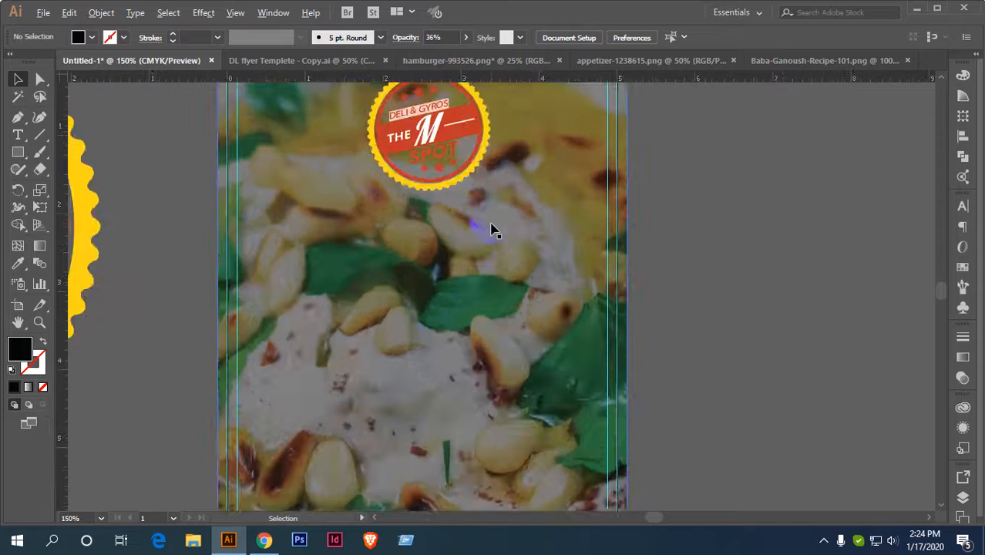
scroll(499, 216, "down", 2)
scroll(502, 224, "down", 1)
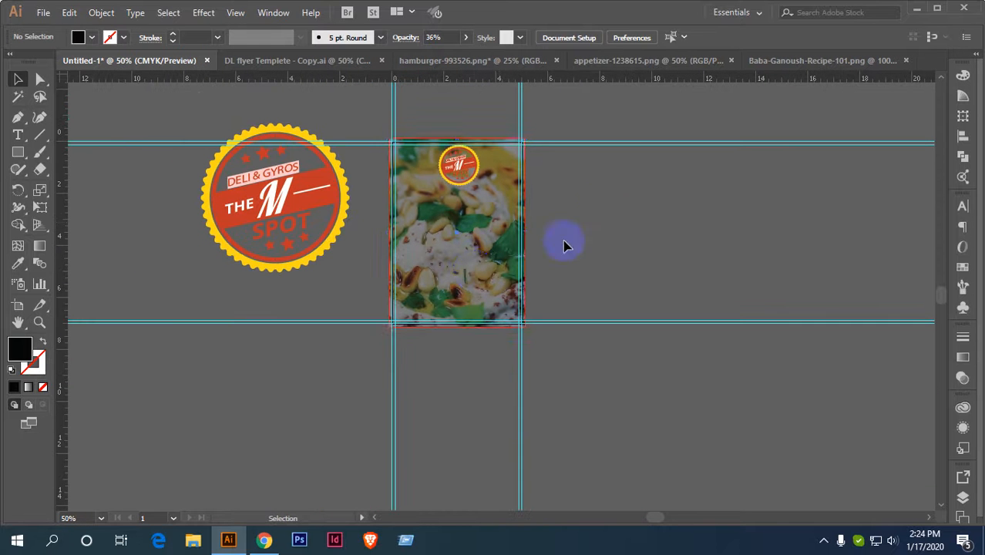
left_click(475, 274)
key("ctrl+2")
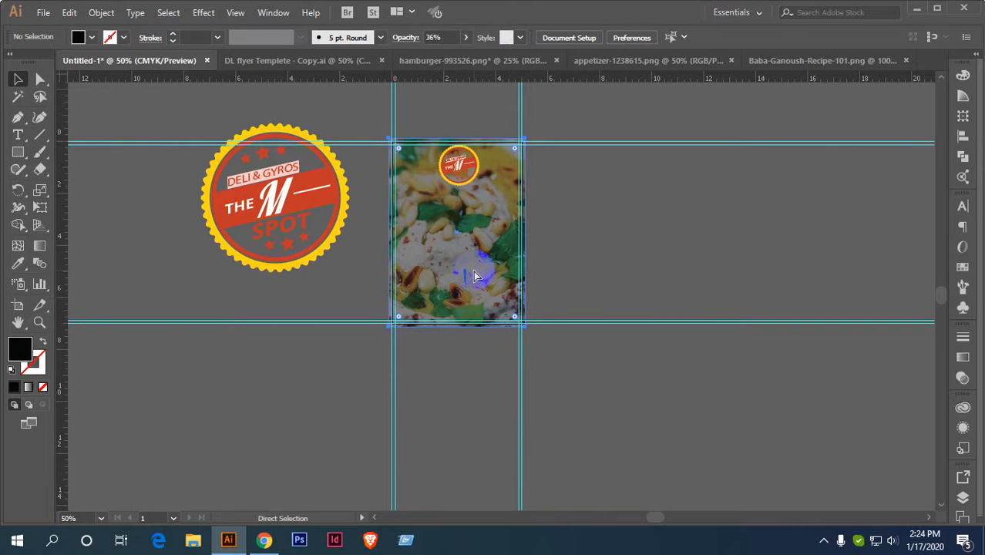
Draw a black circle about 2.31 in in diameter on the empty canvas to the right of the menu page.
scroll(573, 285, "up", 2)
scroll(572, 285, "up", 2)
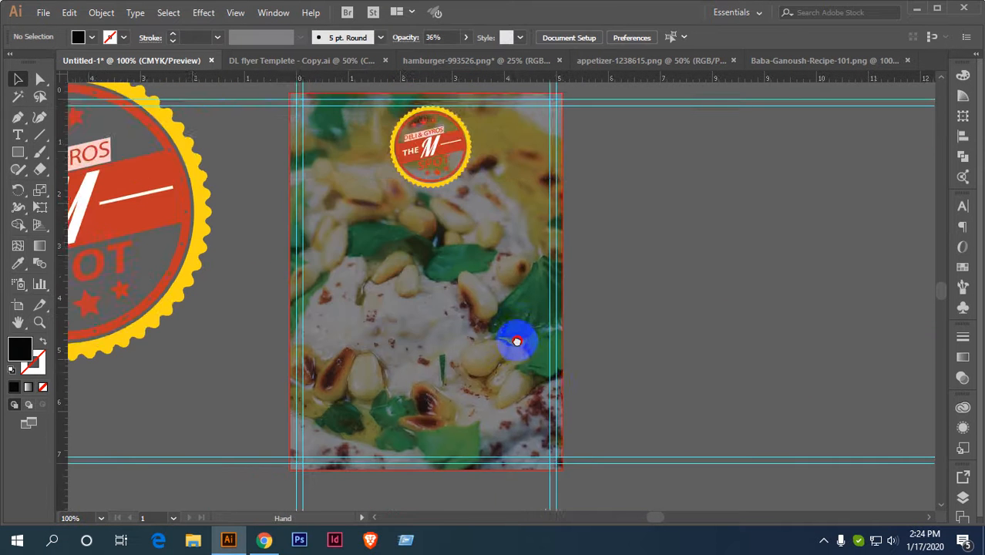
scroll(515, 340, "down", 1)
scroll(461, 311, "up", 1)
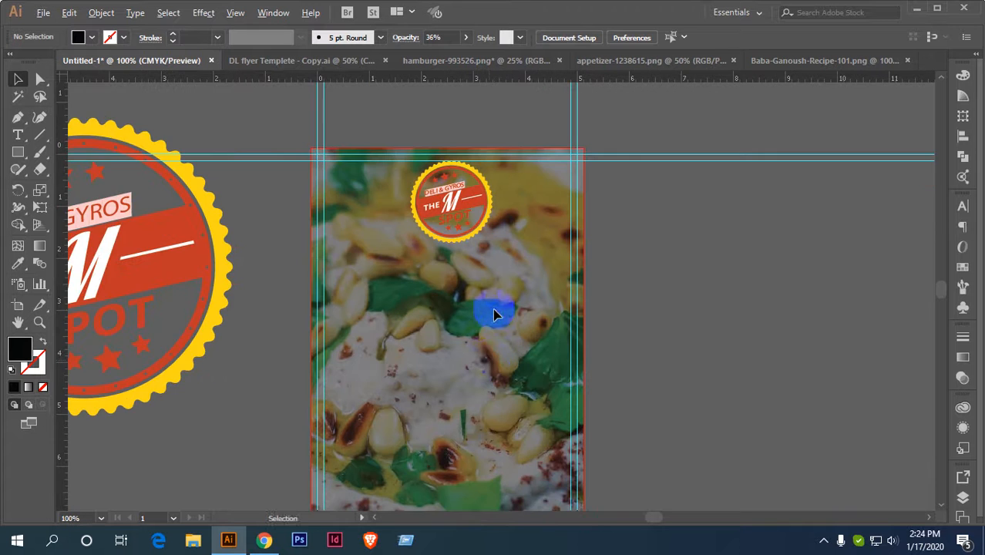
left_click_drag(487, 334, 439, 312)
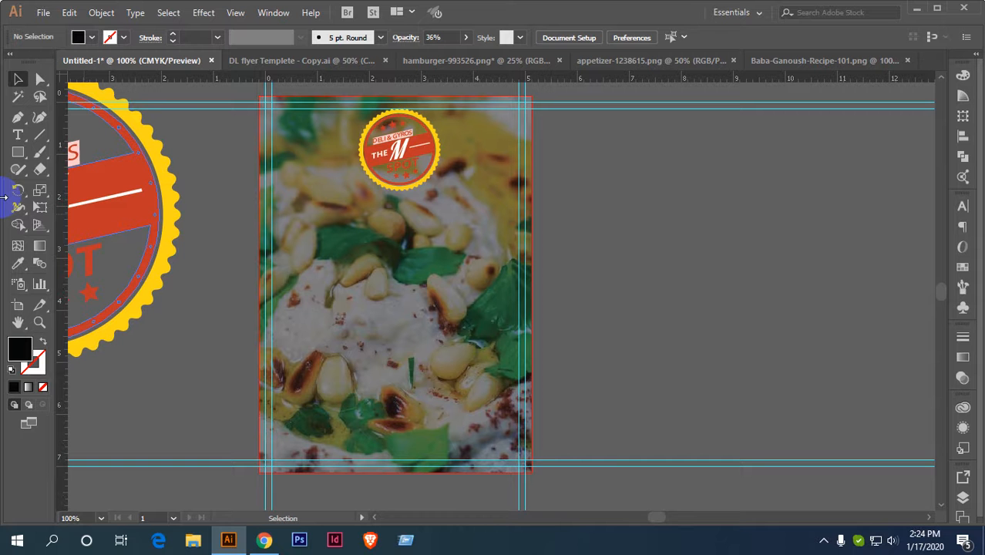
left_click_drag(17, 153, 77, 186)
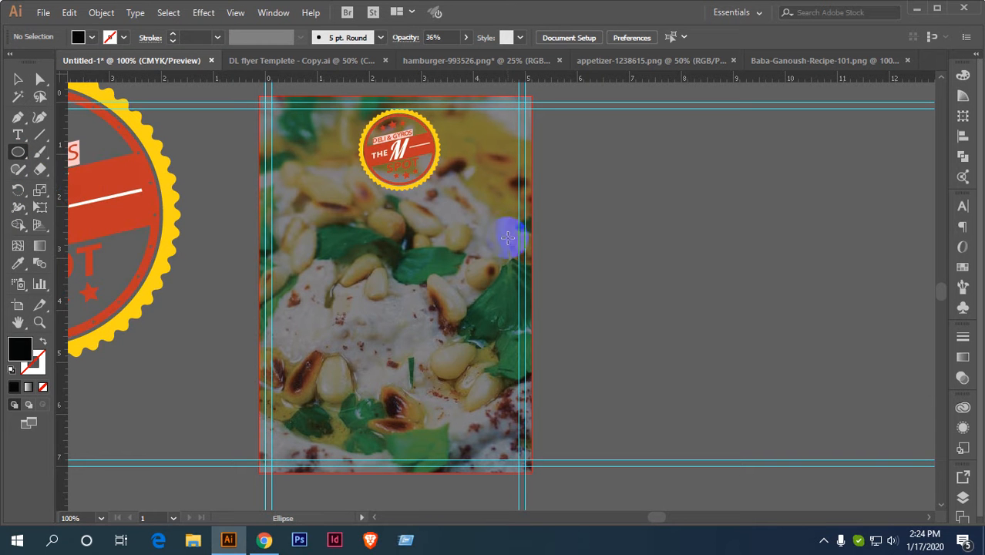
left_click_drag(563, 192, 655, 308)
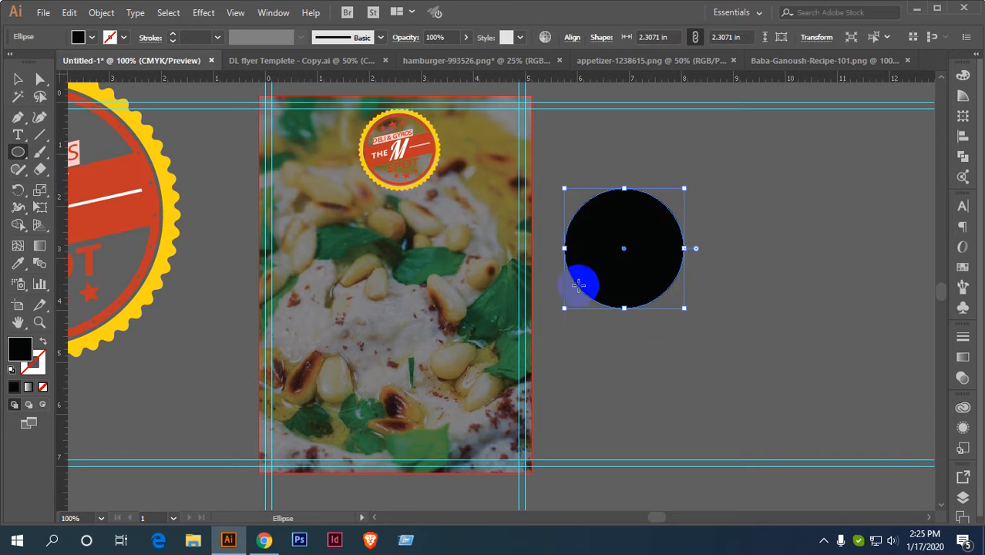
left_click(19, 82)
Duplicate the black circle twice to form a row of three circles beside the menu page.
scroll(67, 149, "down", 1)
scroll(289, 208, "right", 2)
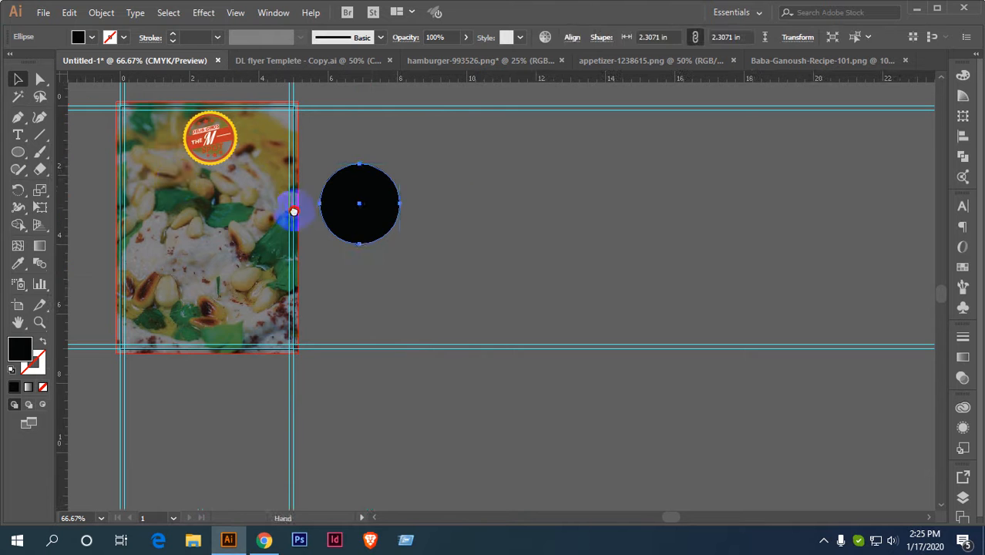
left_click_drag(375, 212, 567, 218)
left_click(476, 204)
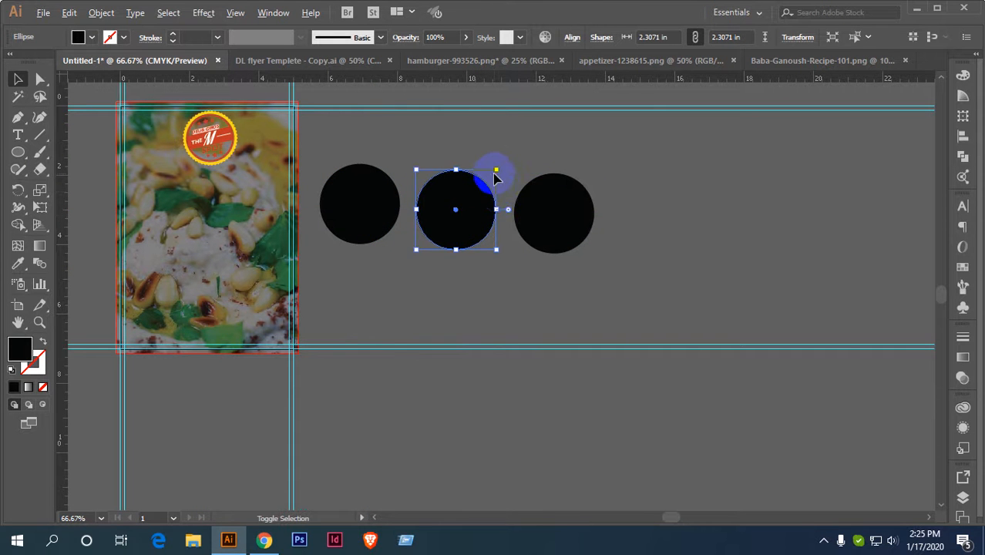
Scale the middle circle down to about 1.94 in in diameter and lower it below the row's centre line.
left_click_drag(495, 171, 492, 177)
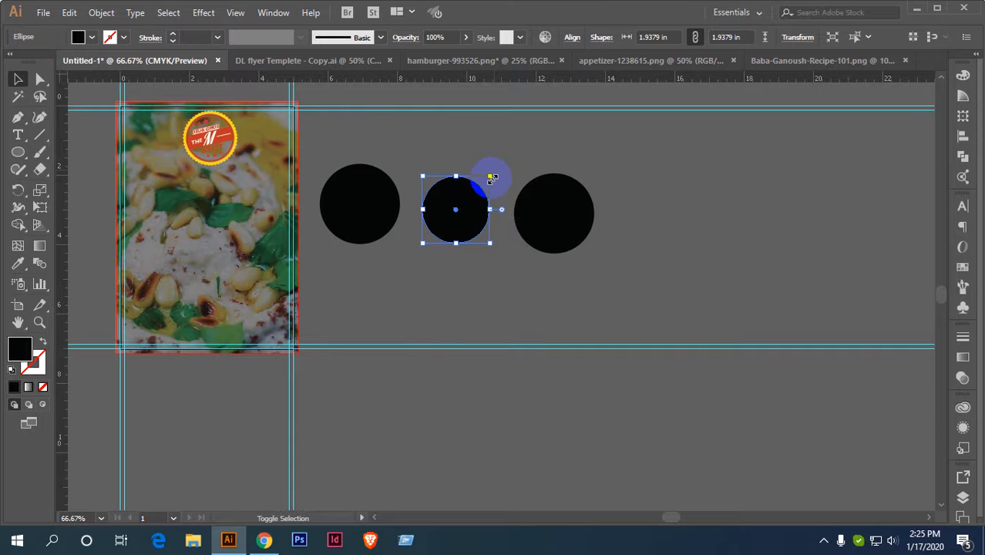
key("shift+Down")
key("shift+Down")
key("shift+Down")
key("shift+Down")
key("shift+Down")
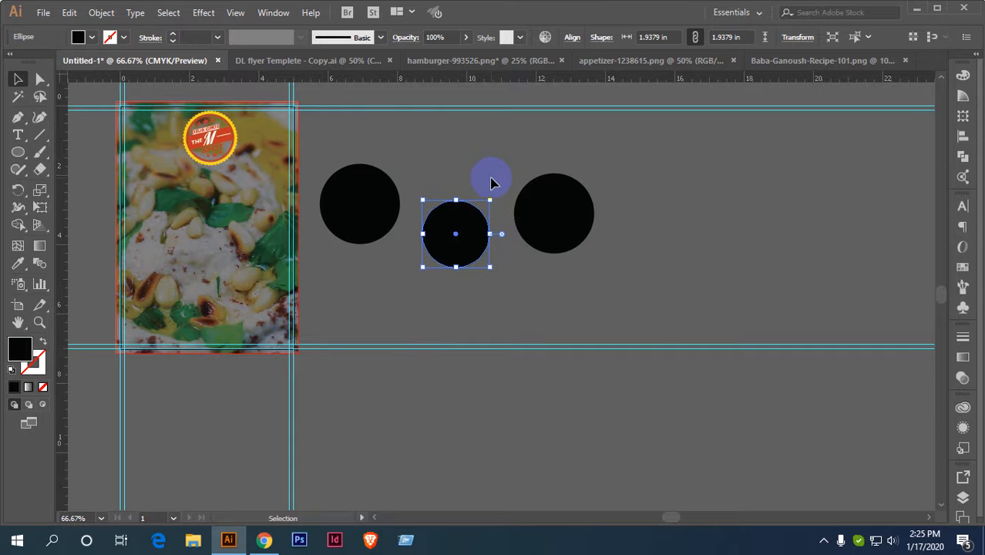
left_click(493, 183)
Draw a black square with rounded corners on the canvas to the right of the three circles.
scroll(651, 346, "right", 5)
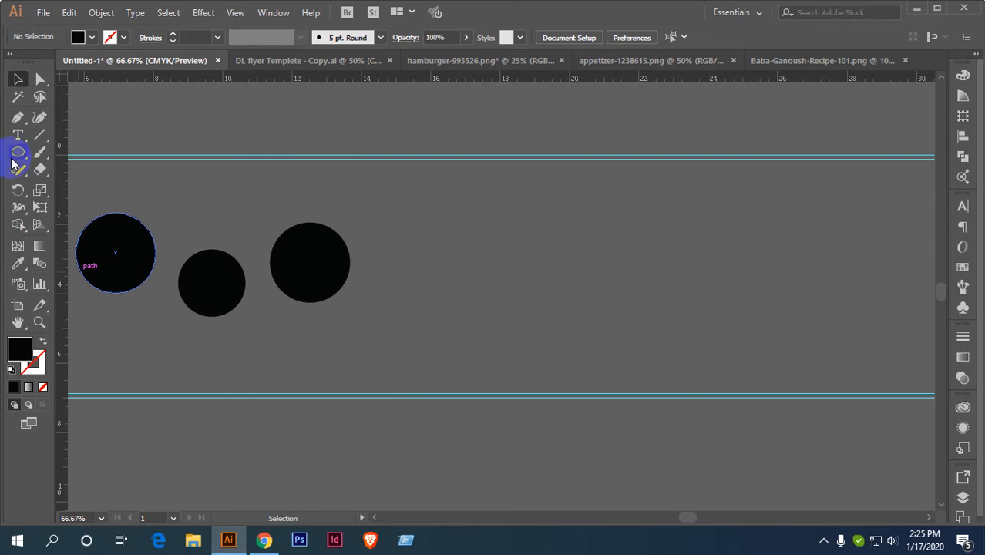
left_click_drag(14, 159, 72, 169)
left_click_drag(449, 216, 452, 243)
left_click(18, 79)
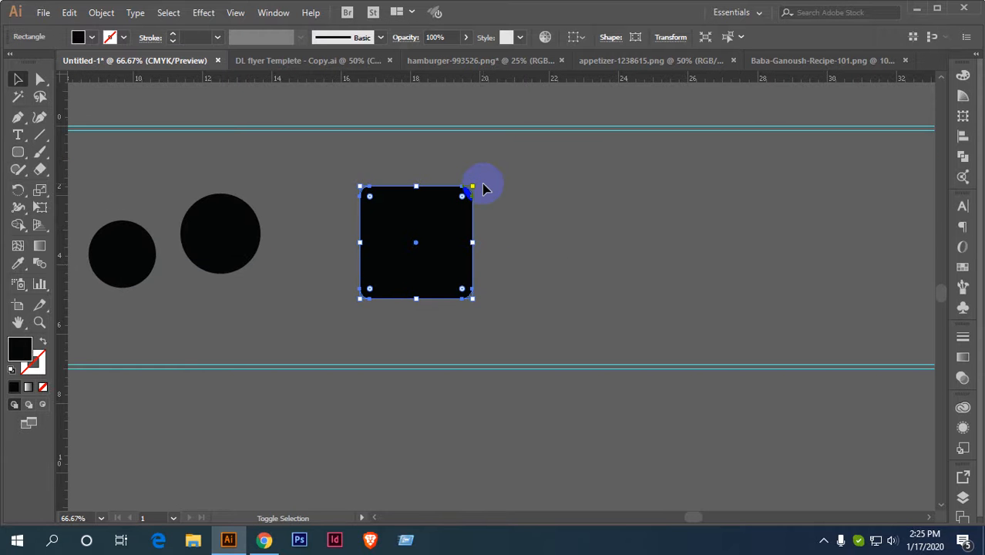
left_click(479, 184)
left_click(427, 220)
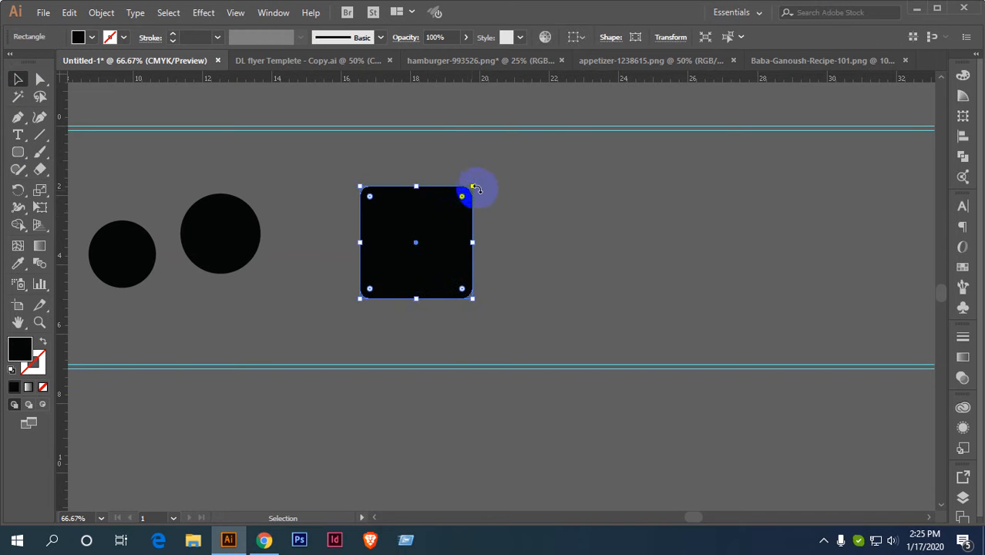
left_click_drag(479, 179, 499, 206)
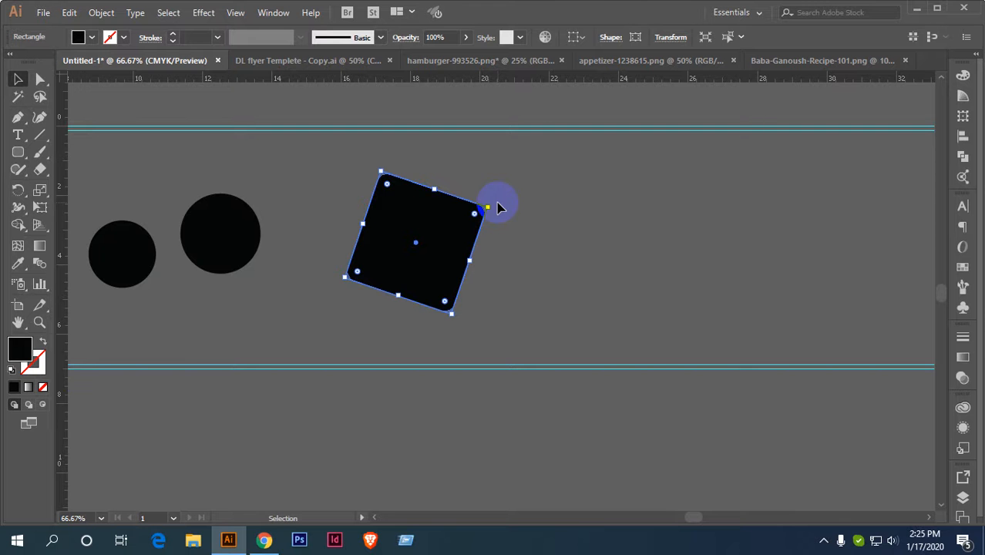
scroll(499, 206, "down", 2)
left_click_drag(386, 231, 366, 226)
scroll(567, 205, "up", 1)
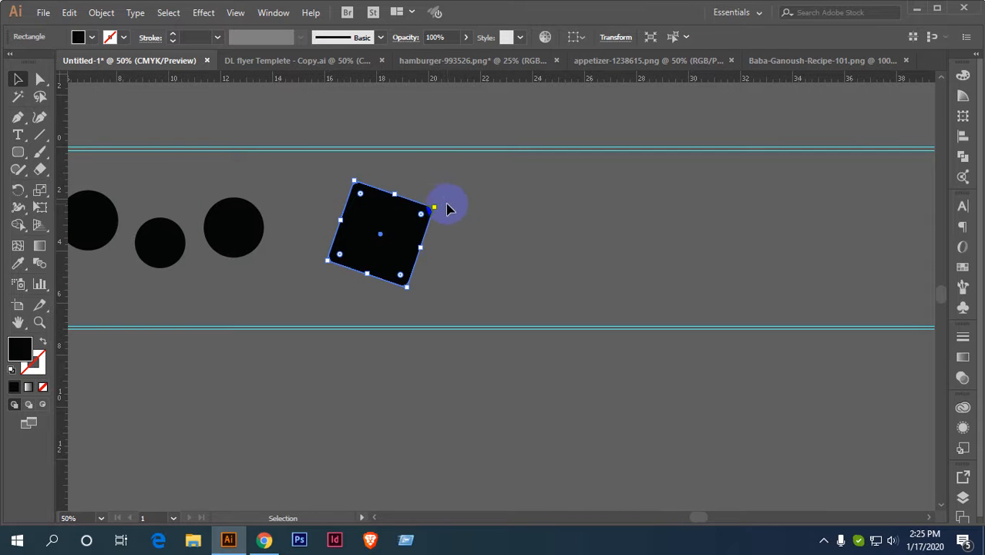
key("ctrl+z")
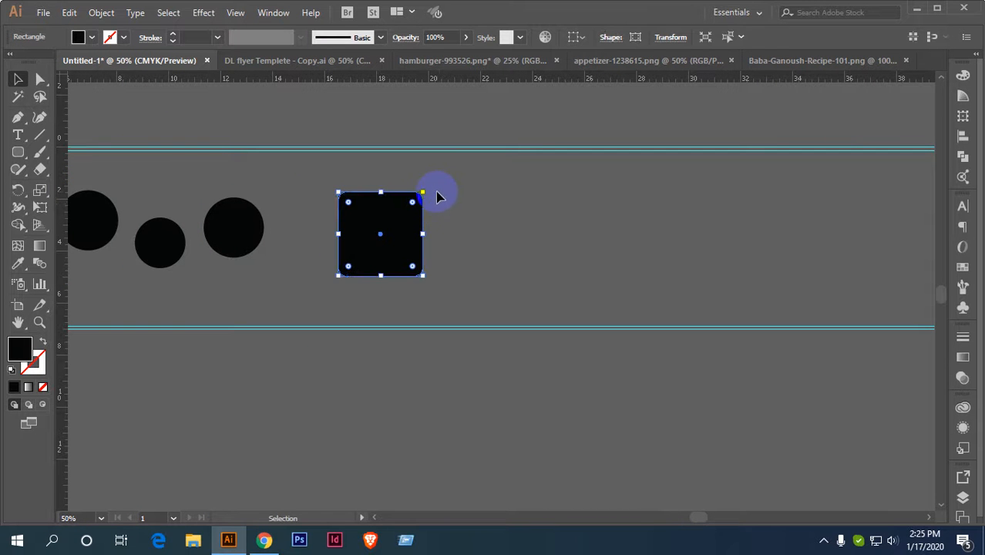
Rotate the rounded square into a diamond and duplicate it twice to form a row of three diamonds.
left_click_drag(427, 187, 611, 247)
left_click(494, 247)
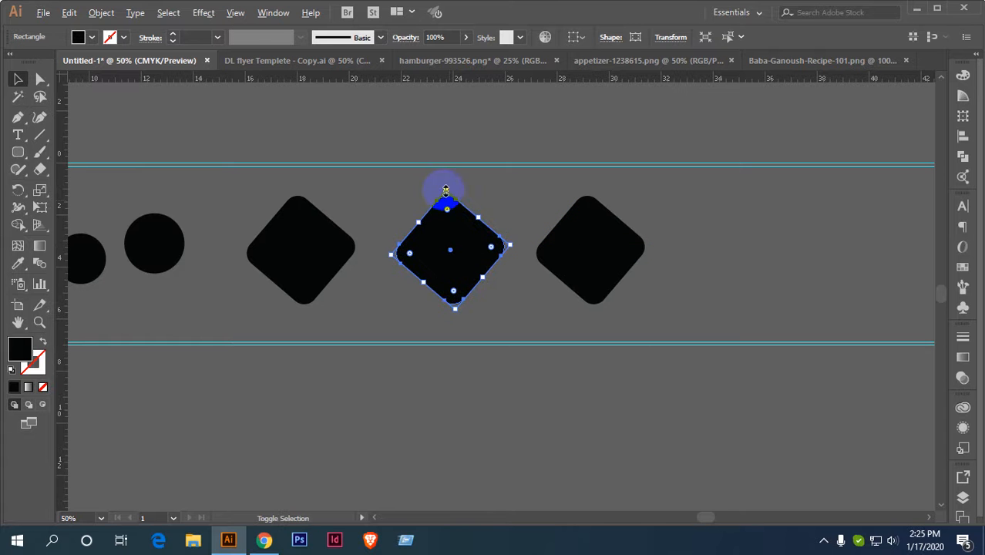
Scale the middle diamond down about its centre and move it slightly below the other two.
left_click_drag(446, 189, 447, 205)
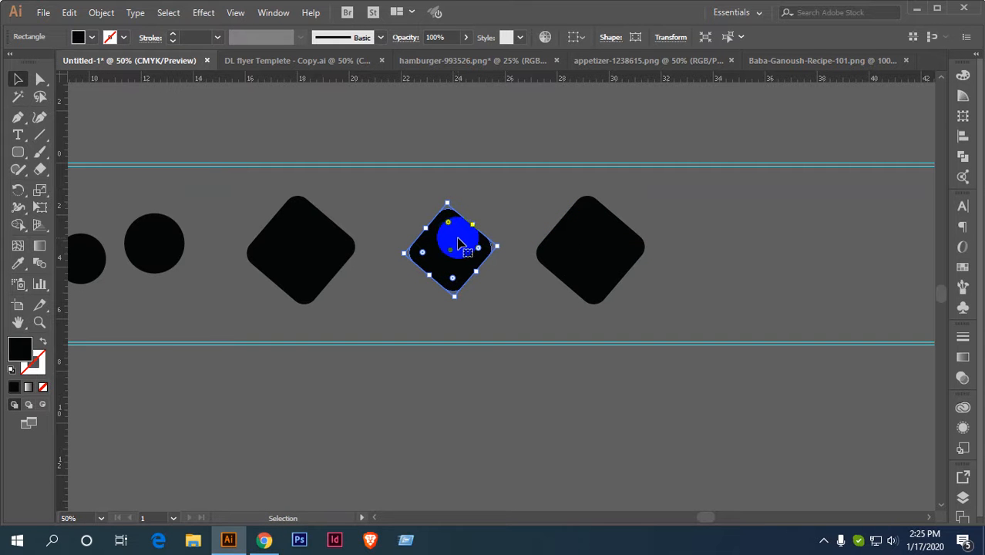
key("Down")
key("Down")
key("Down")
key("Down")
key("Down")
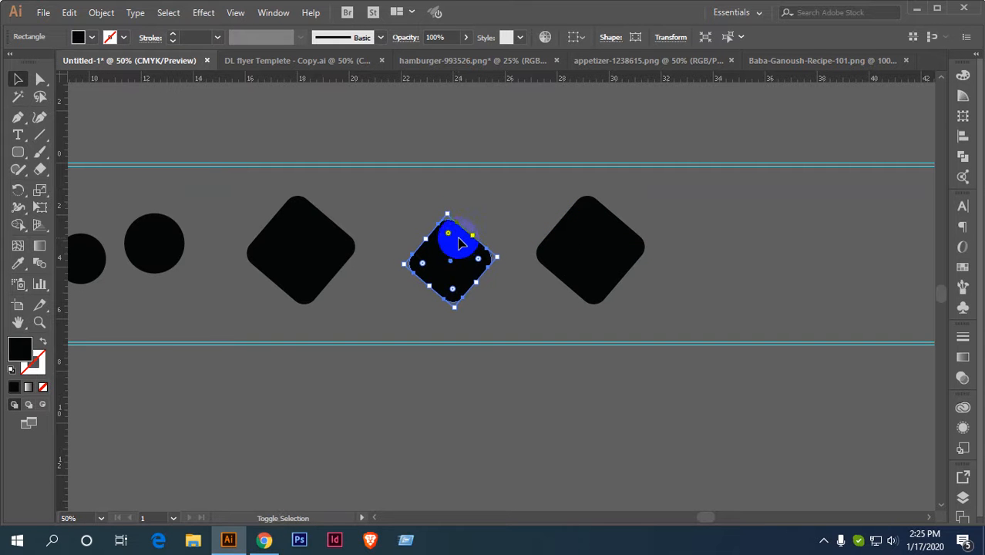
Reposition the two large black diamonds beside the flyer so they sit evenly on either side of the small diamond.
scroll(458, 240, "down", 3)
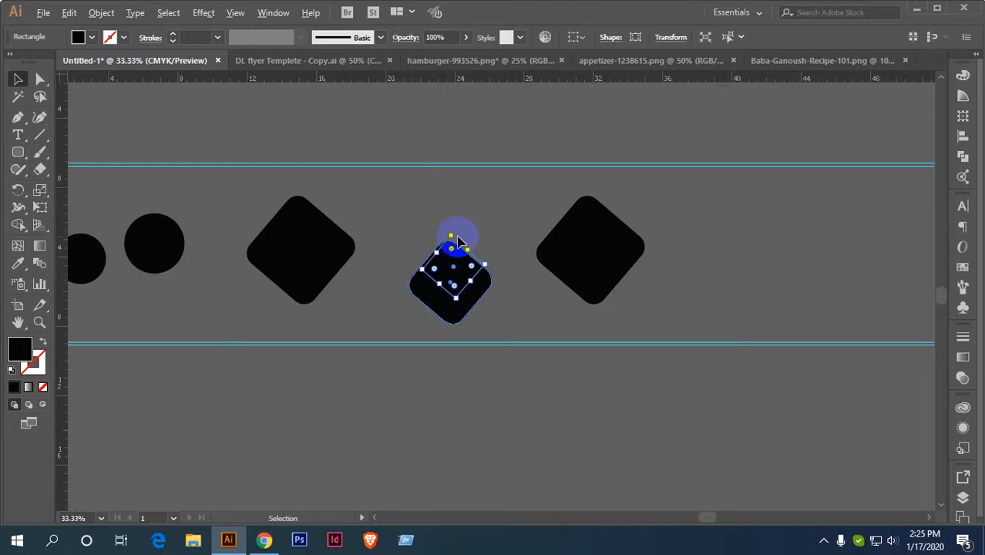
left_click_drag(406, 240, 453, 241)
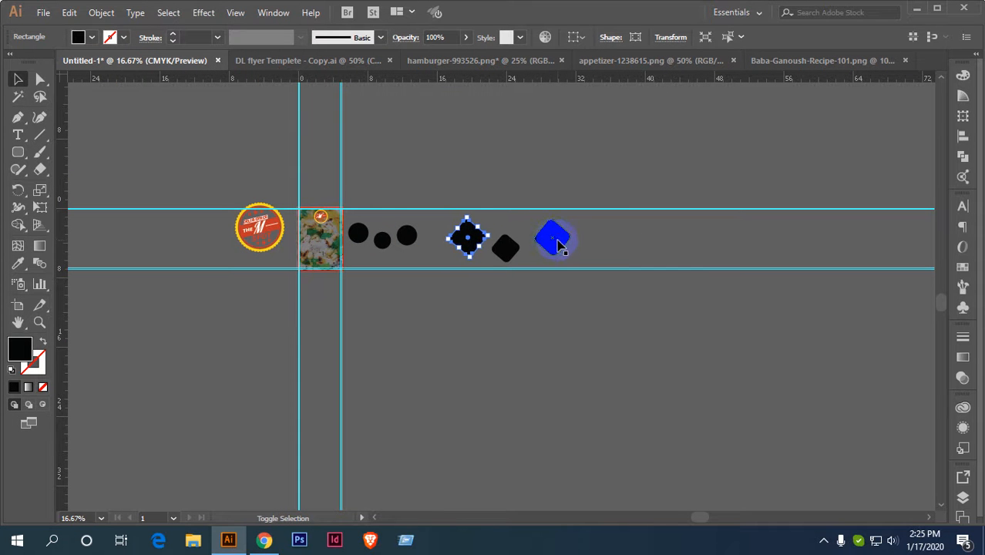
left_click(553, 243, "shift")
left_click(555, 244)
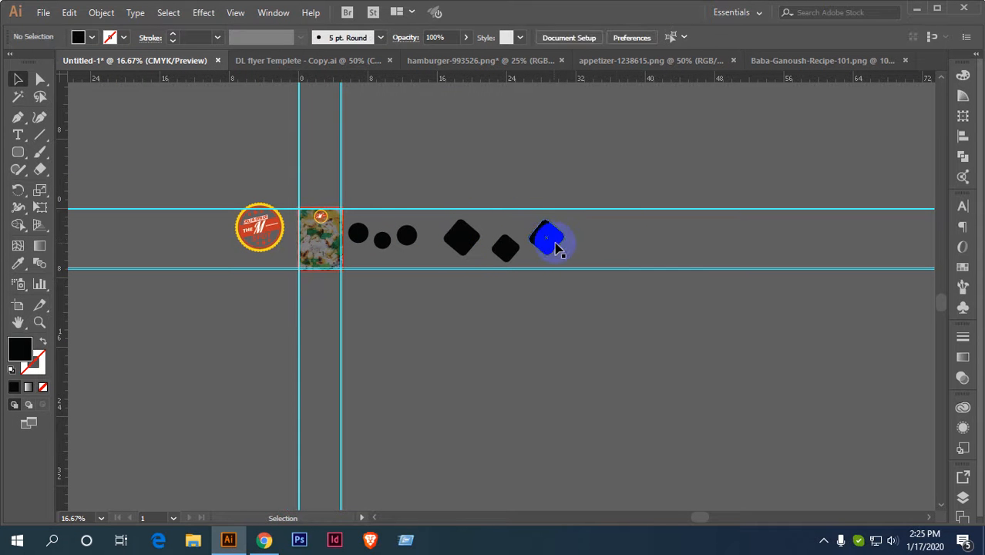
left_click_drag(551, 245, 466, 244)
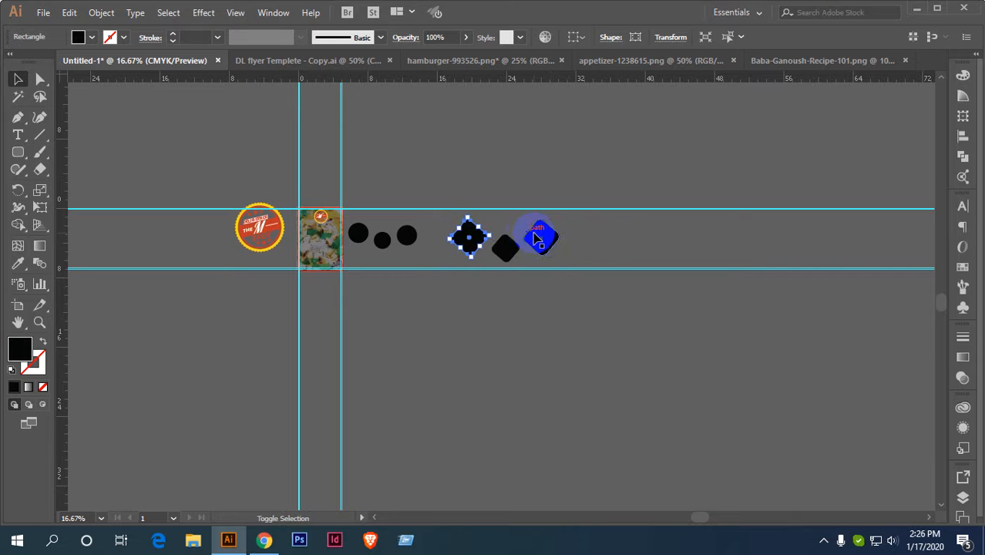
left_click(559, 249)
scroll(398, 252, "up", 2)
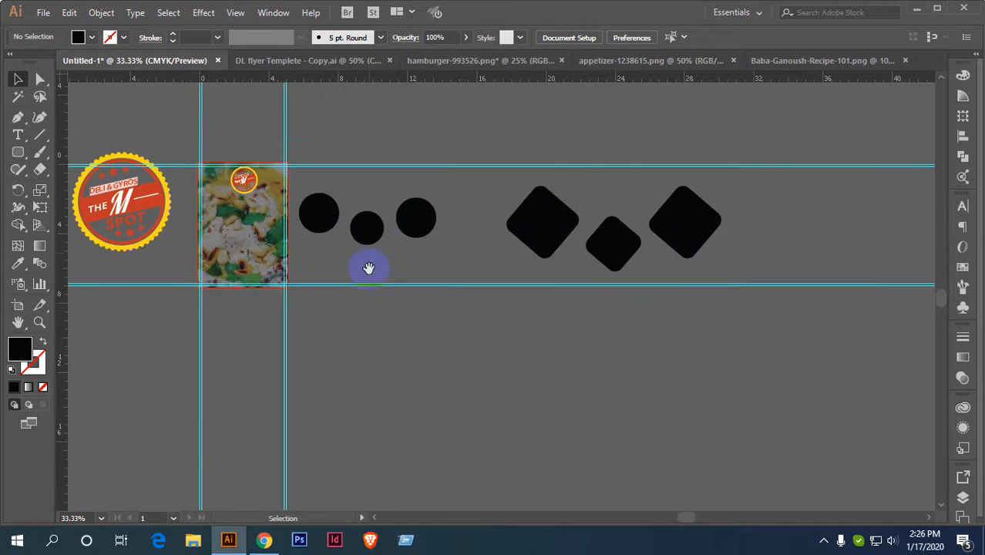
Move the three black diamonds together onto the flyer and scale them down to fit within its width.
left_click_drag(363, 270, 422, 241)
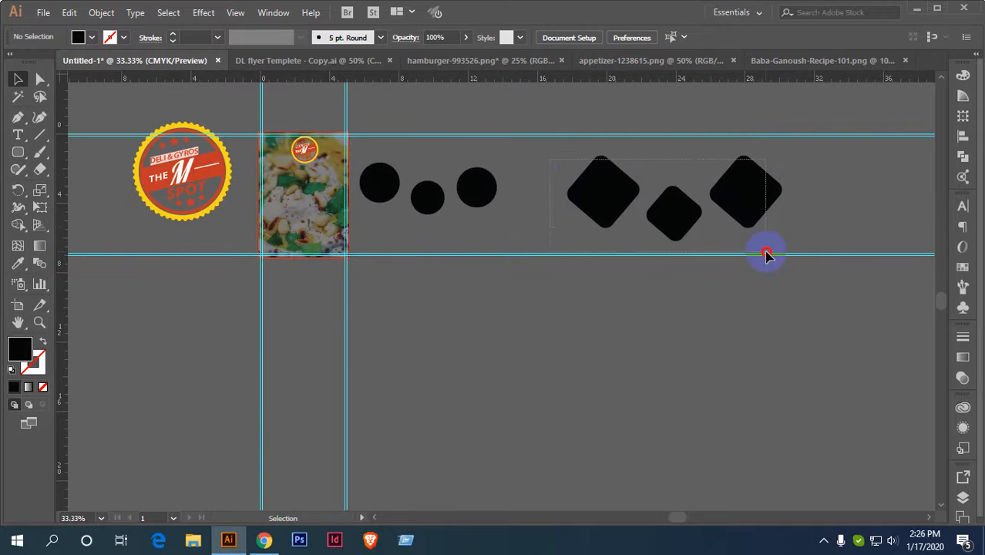
left_click_drag(786, 245, 785, 245)
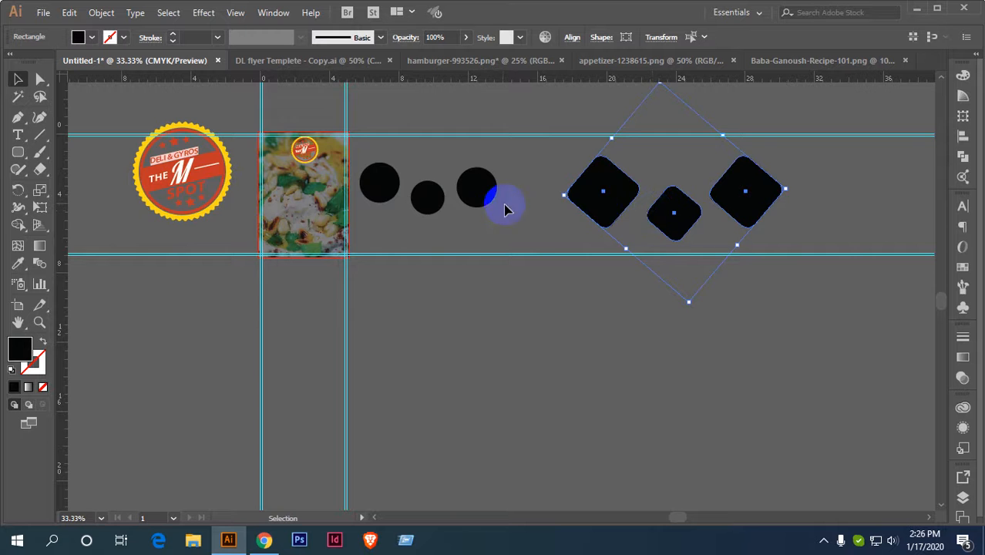
left_click_drag(501, 205, 597, 239)
left_click_drag(762, 114, 775, 164)
left_click_drag(810, 234, 398, 231)
scroll(398, 231, "up", 3)
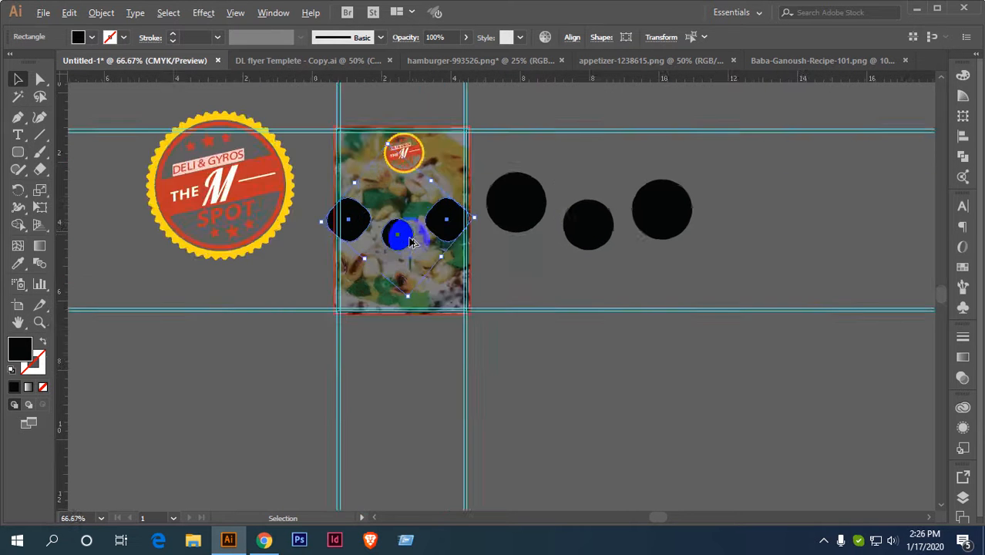
left_click_drag(408, 356, 394, 326)
scroll(434, 313, "up", 1)
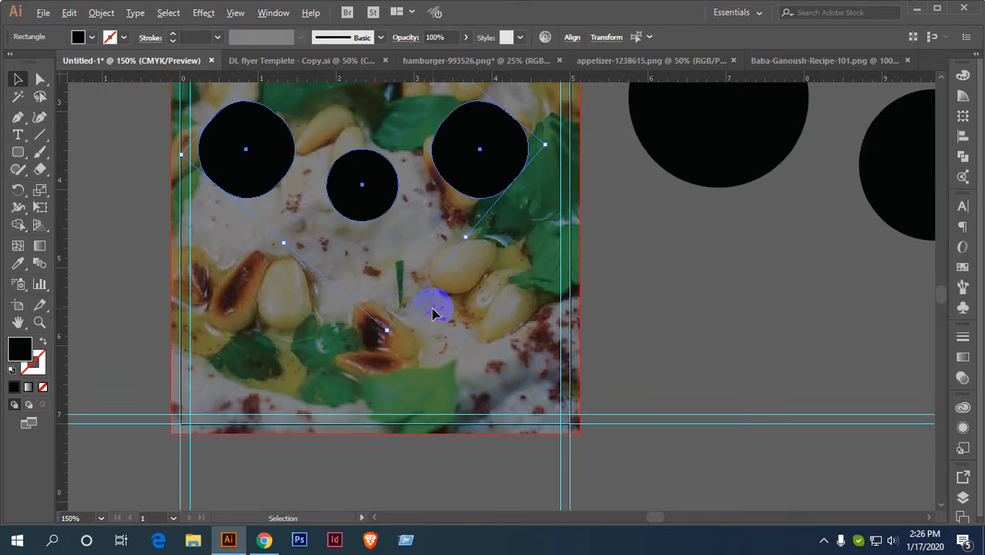
Reduce the corner rounding of the three shapes to about 0.22 in on the large ones and 0.17 in on the small one.
scroll(434, 313, "up", 3)
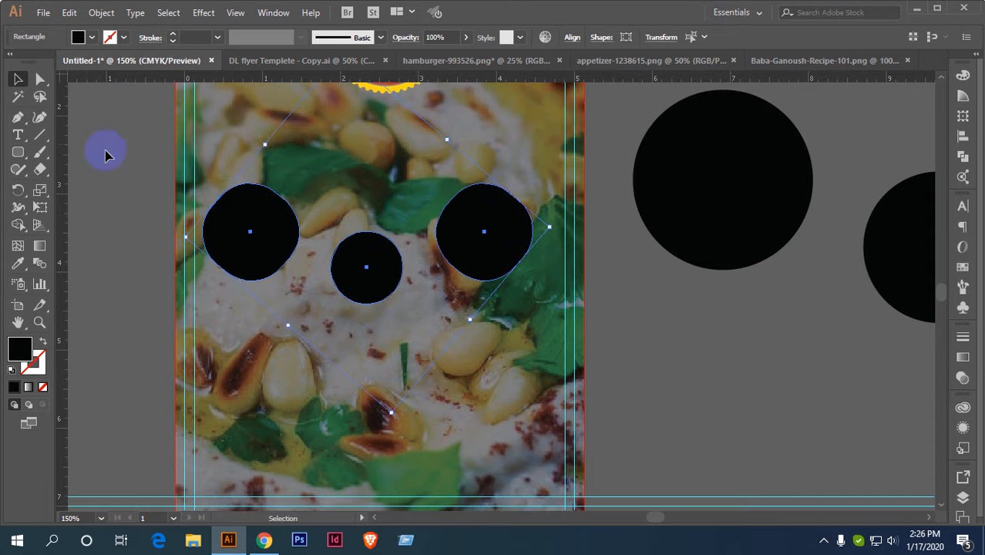
left_click(40, 78)
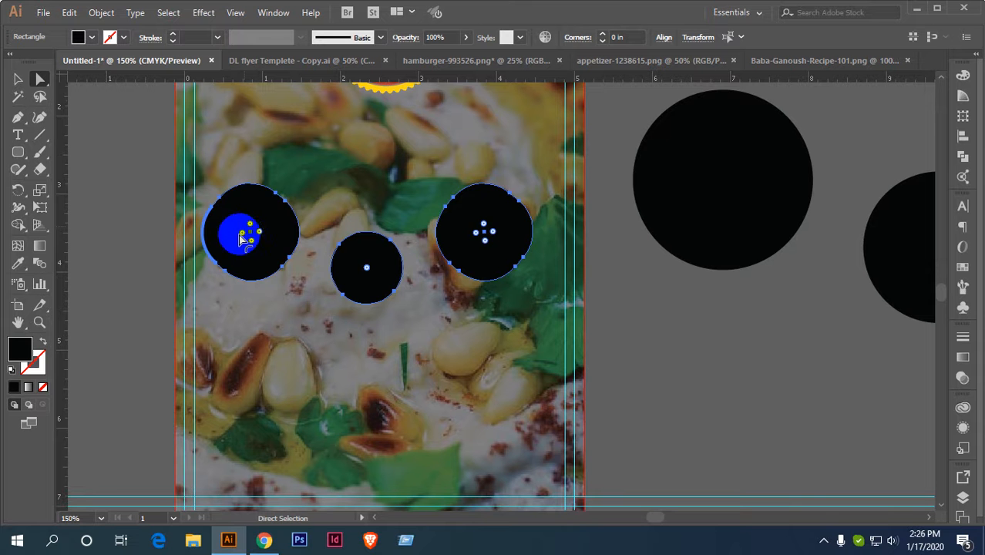
left_click_drag(247, 239, 213, 231)
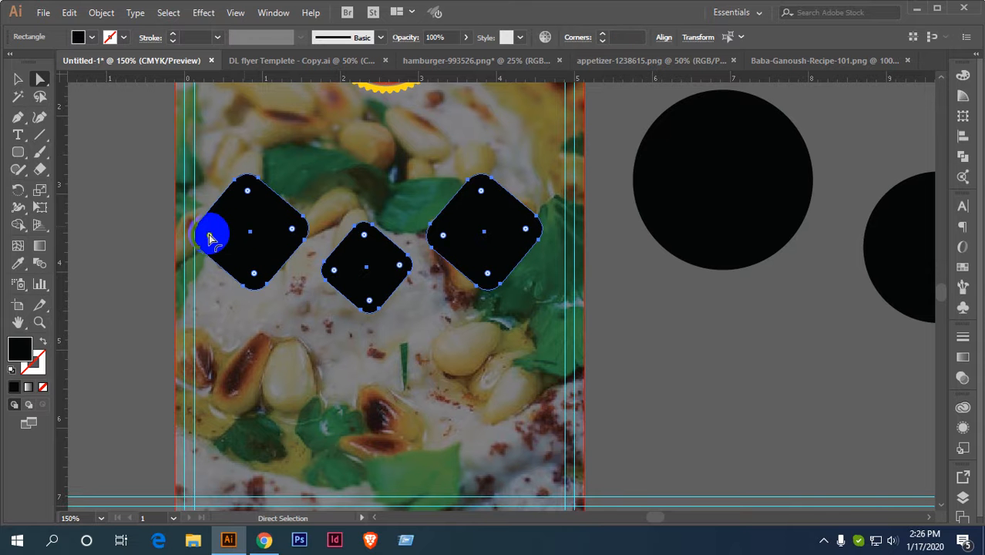
left_click_drag(344, 305, 339, 268)
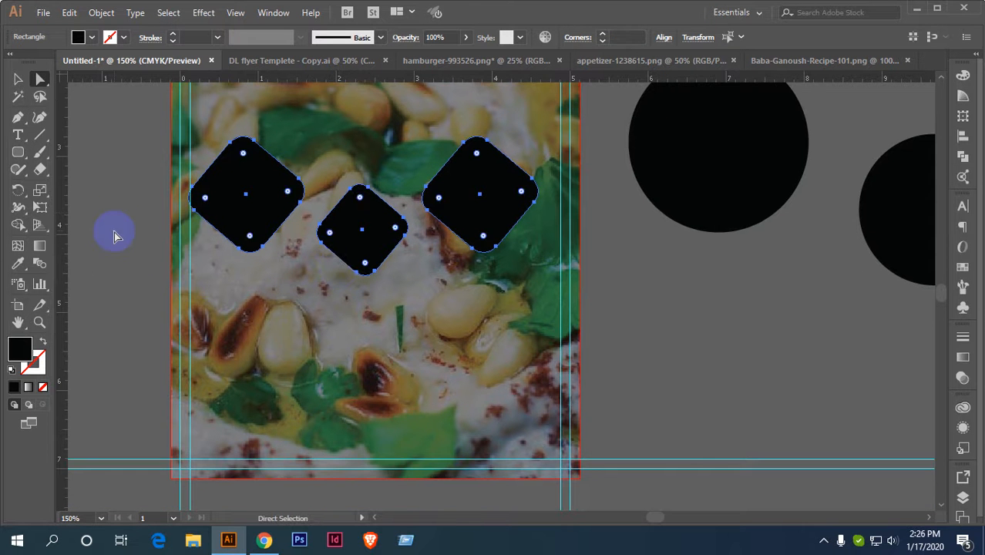
Shift the left diamond inward to clear the left margin guide and the right diamond outward towards the right margin guide.
left_click(227, 209)
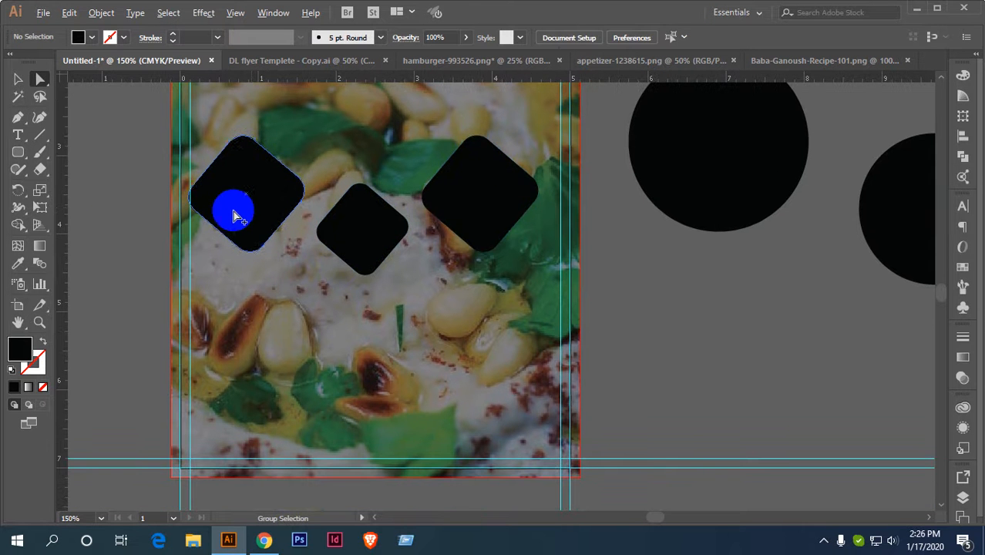
left_click_drag(254, 213, 264, 211)
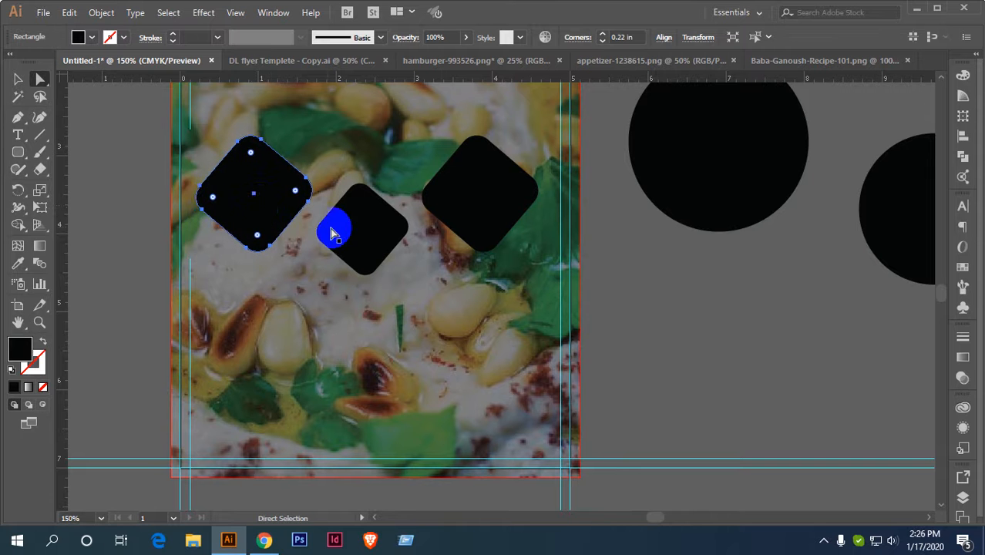
left_click(541, 304)
left_click(260, 205)
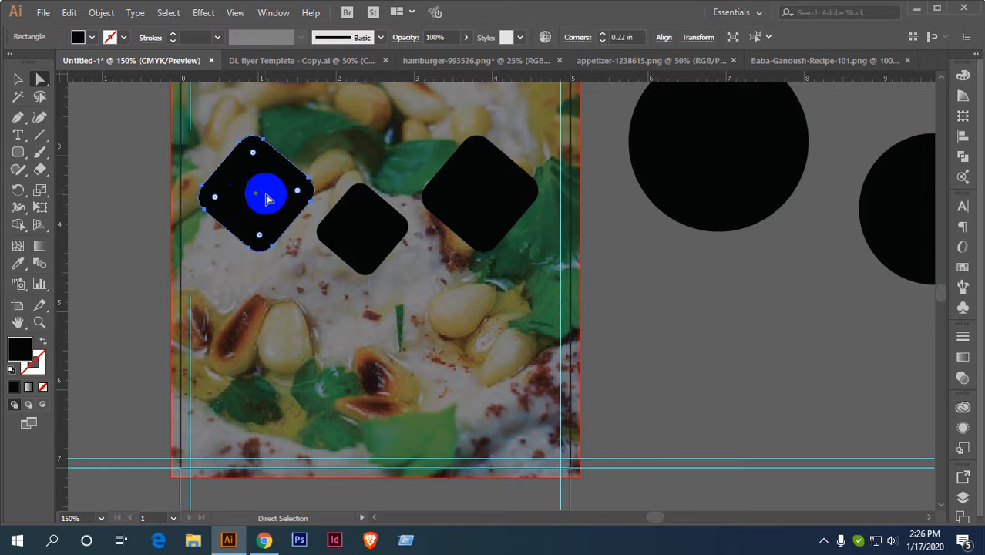
left_click(470, 201)
left_click_drag(470, 202, 482, 200)
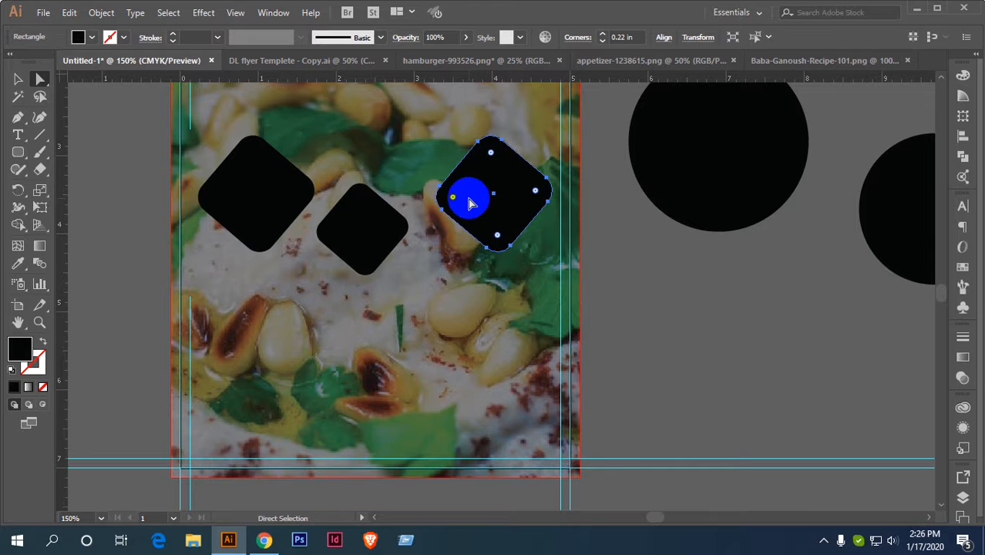
left_click(193, 137)
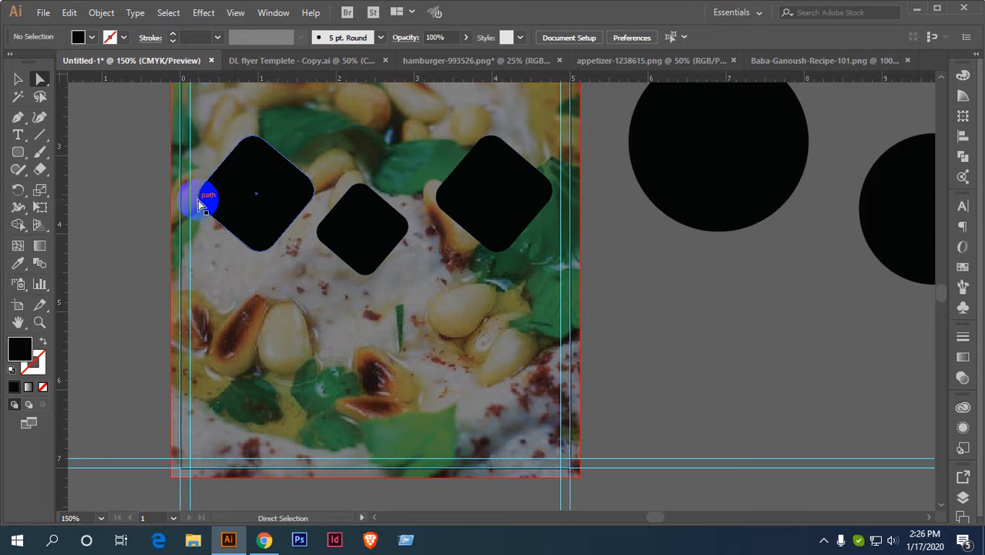
Align the three diamonds on their vertical centers and distribute them evenly by their horizontal centers.
left_click(495, 202)
left_click(386, 219, "shift")
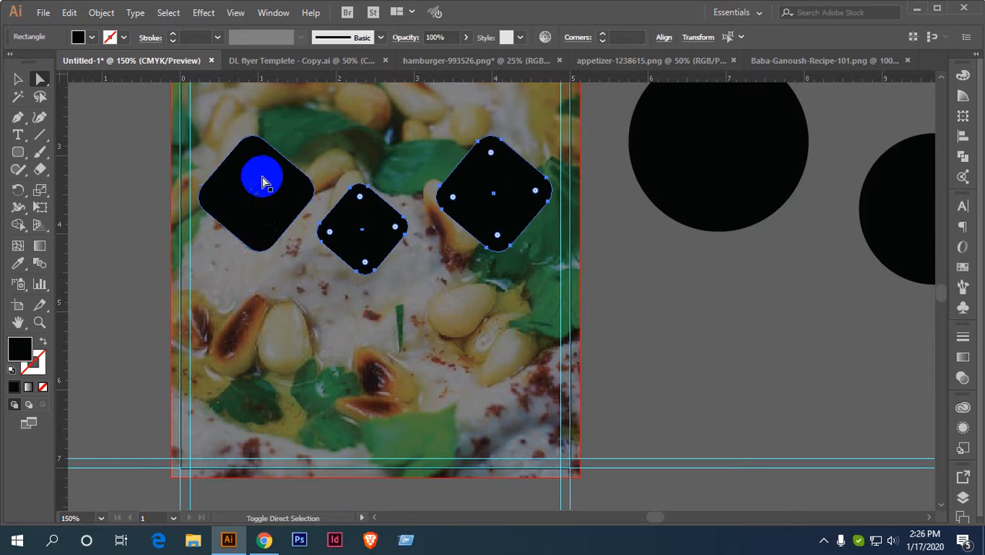
left_click(259, 175, "shift")
left_click(661, 40)
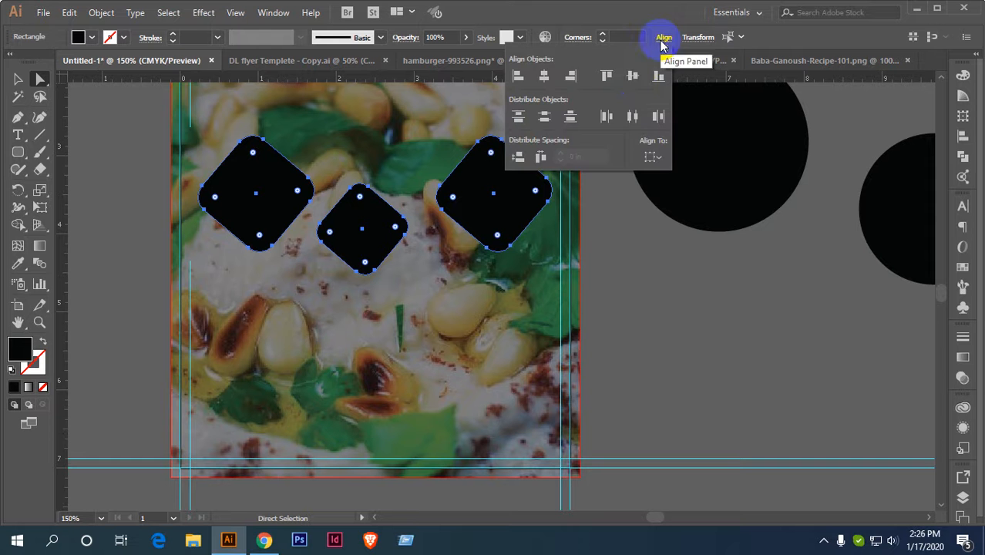
left_click(633, 76)
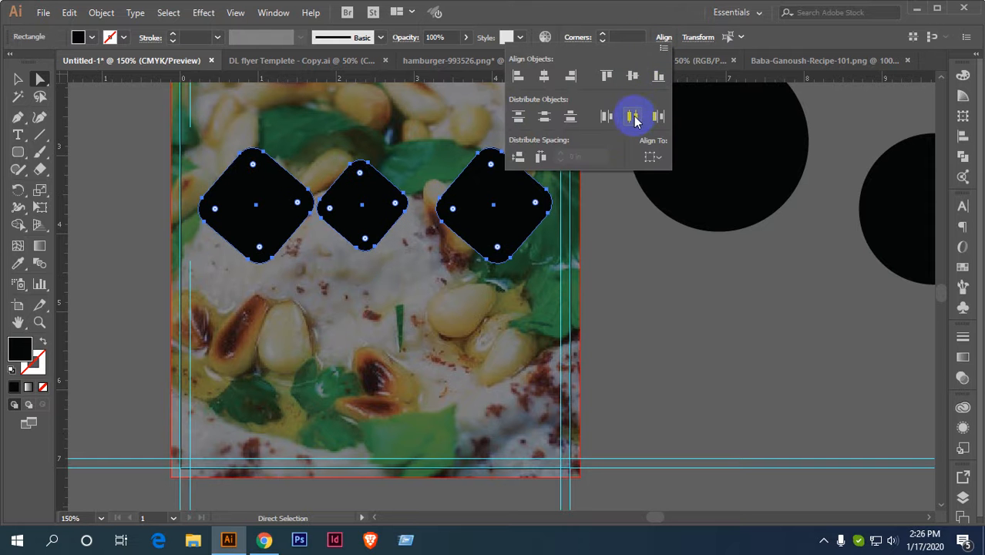
left_click(634, 117)
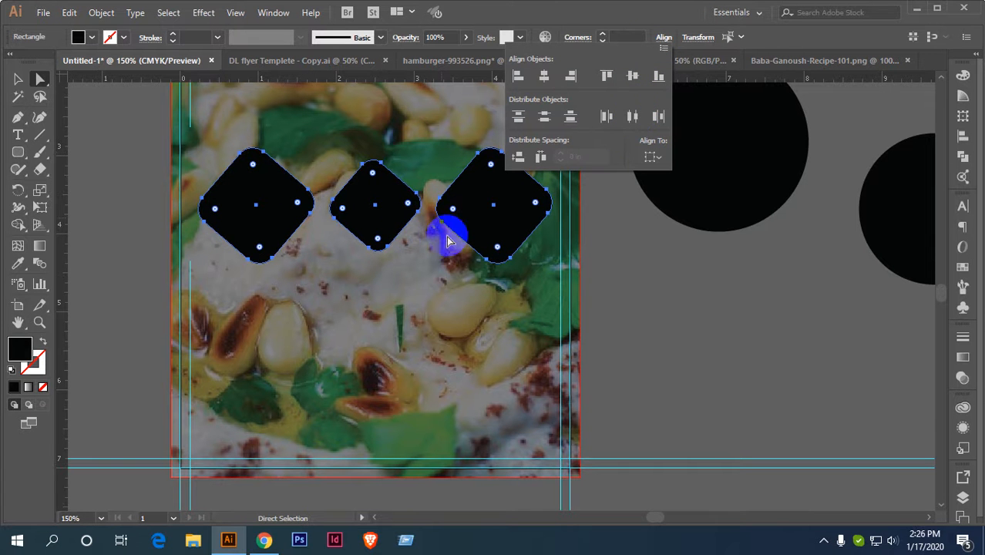
left_click(661, 239)
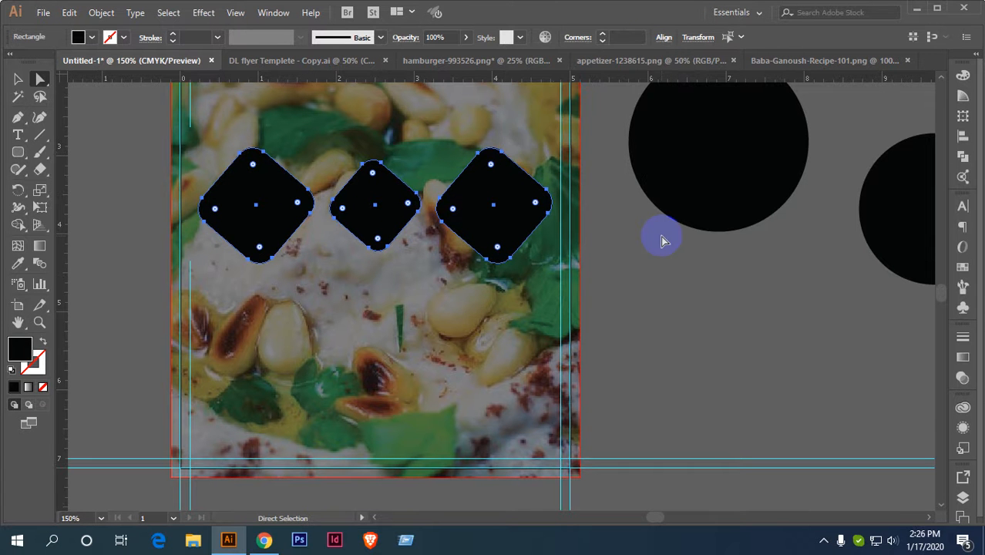
left_click(661, 241)
Nudge the small middle diamond straight down so it sits lower than the two large ones.
left_click(380, 211)
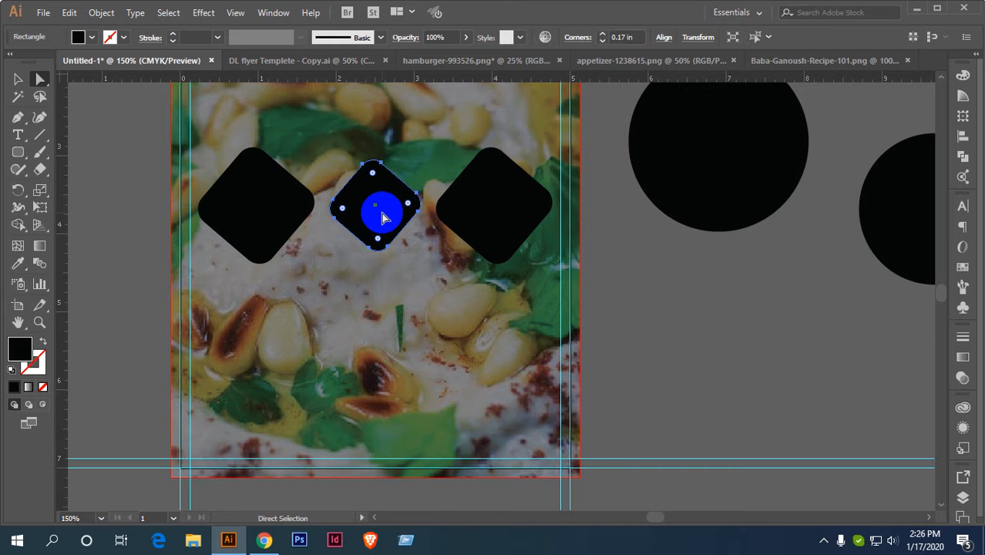
key("shift+Down")
key("shift+Down")
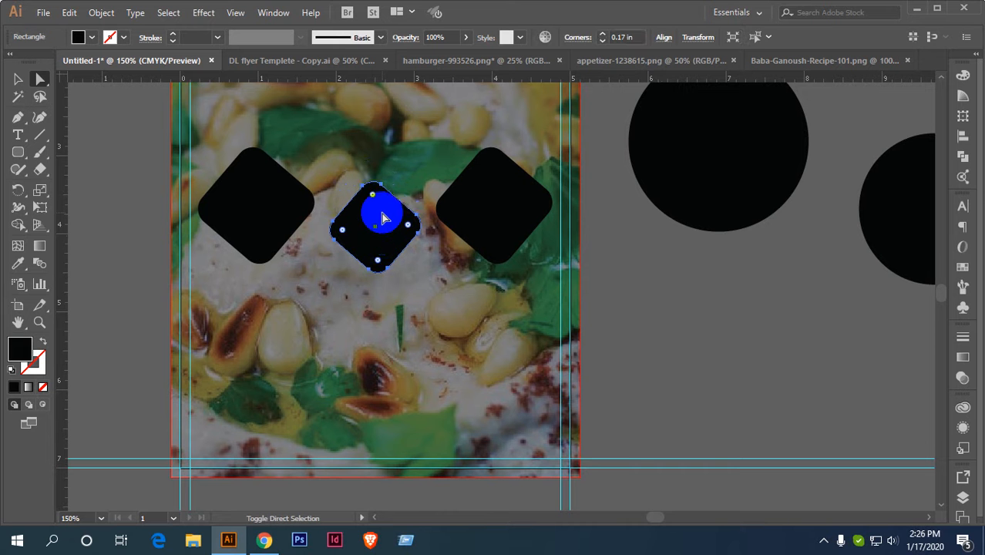
key("shift+Down")
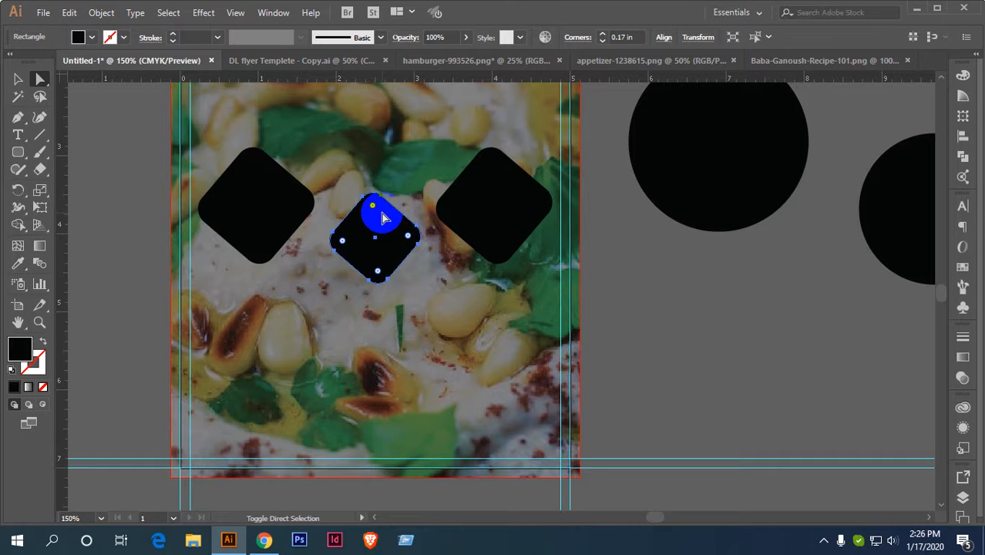
key("Down")
key("Down")
key("Down")
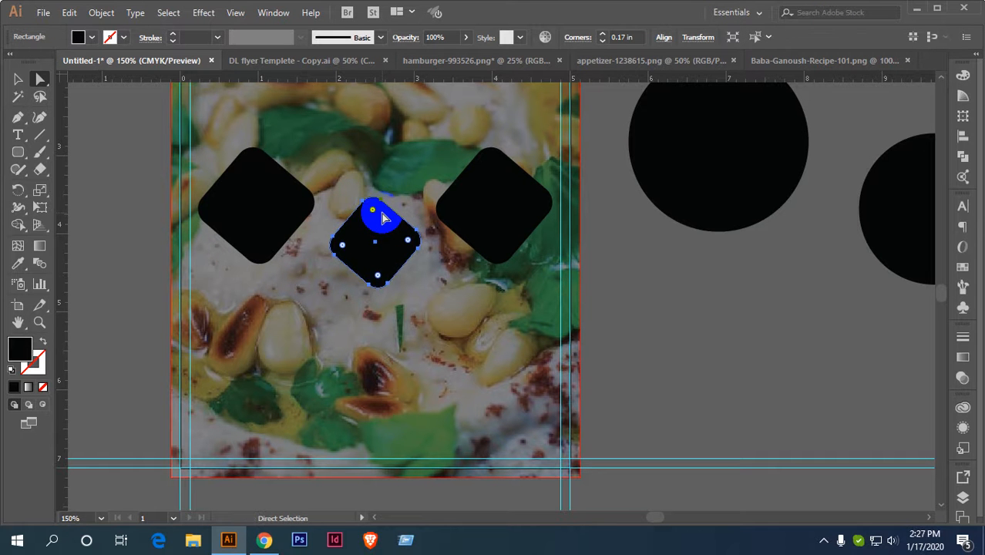
Select the left diamond, browse the Downloads folder for food images to place, and close the Place dialog.
scroll(382, 213, "down", 3)
scroll(382, 214, "up", 3)
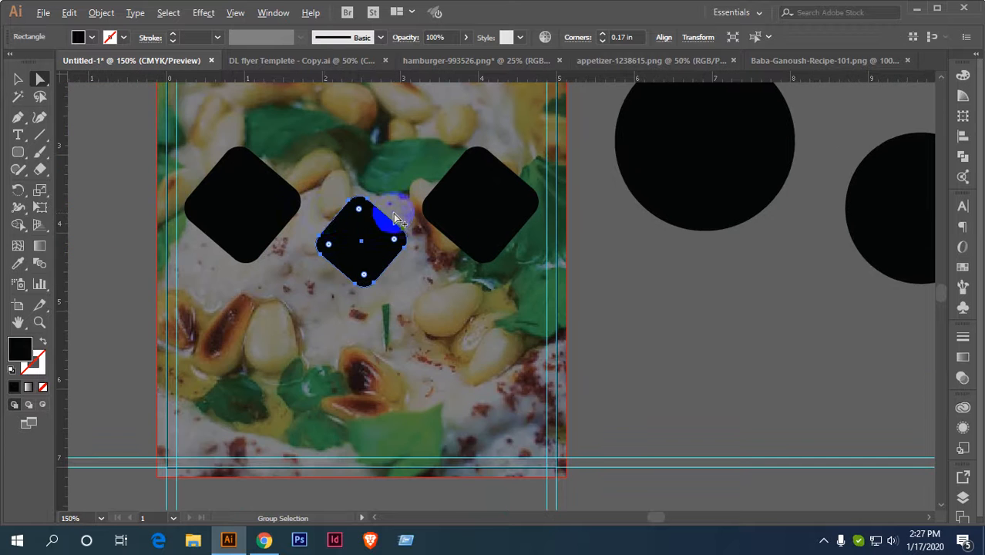
scroll(318, 216, "up", 2)
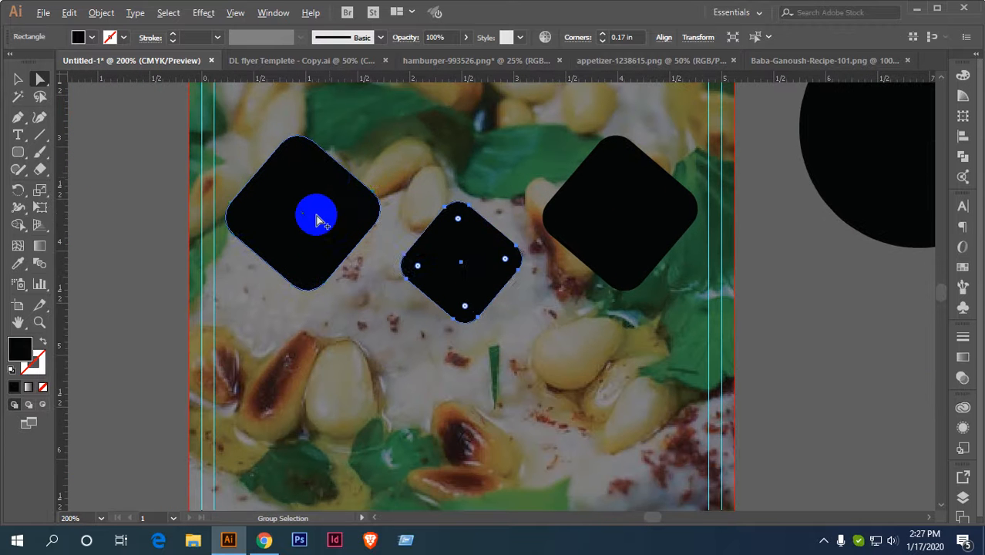
left_click(329, 182)
key("ctrl")
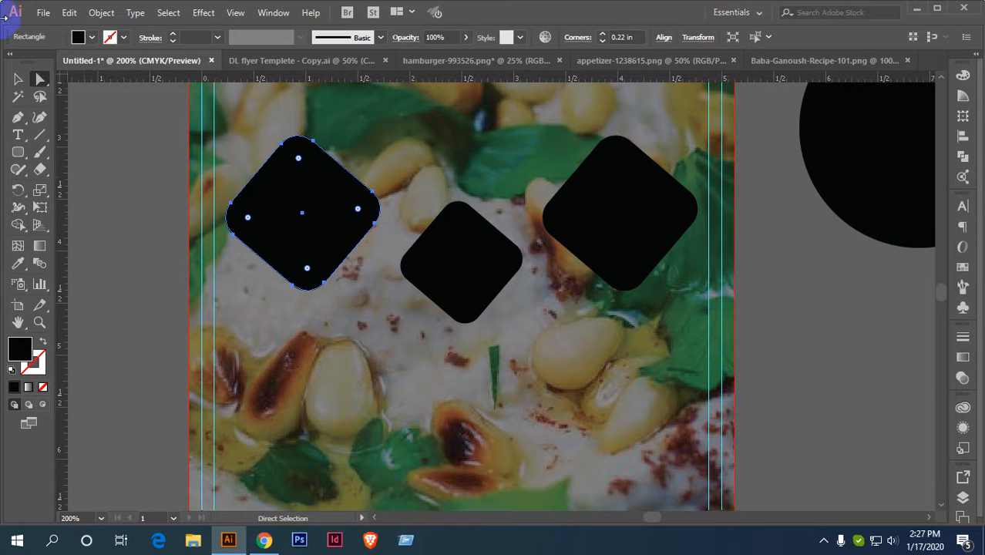
left_click(43, 13)
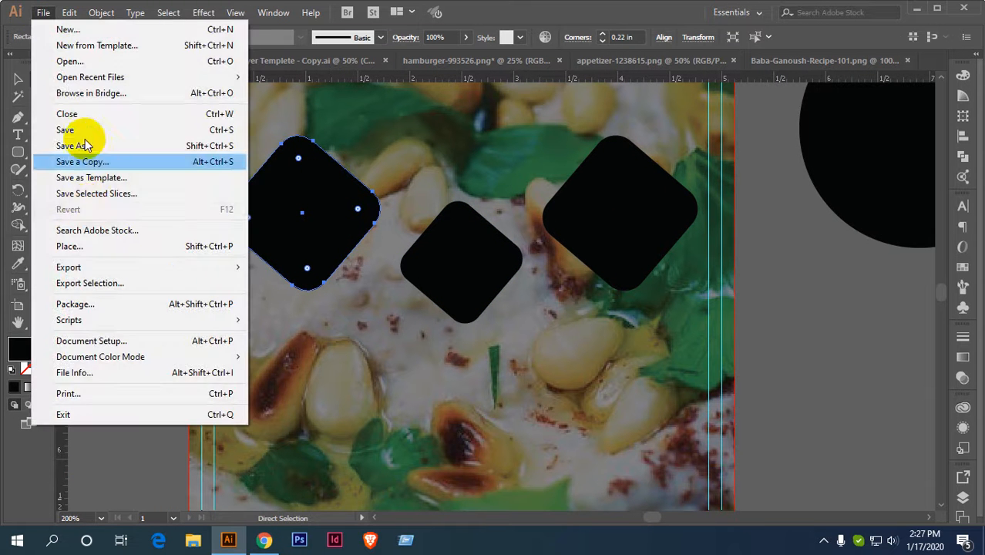
left_click(86, 245)
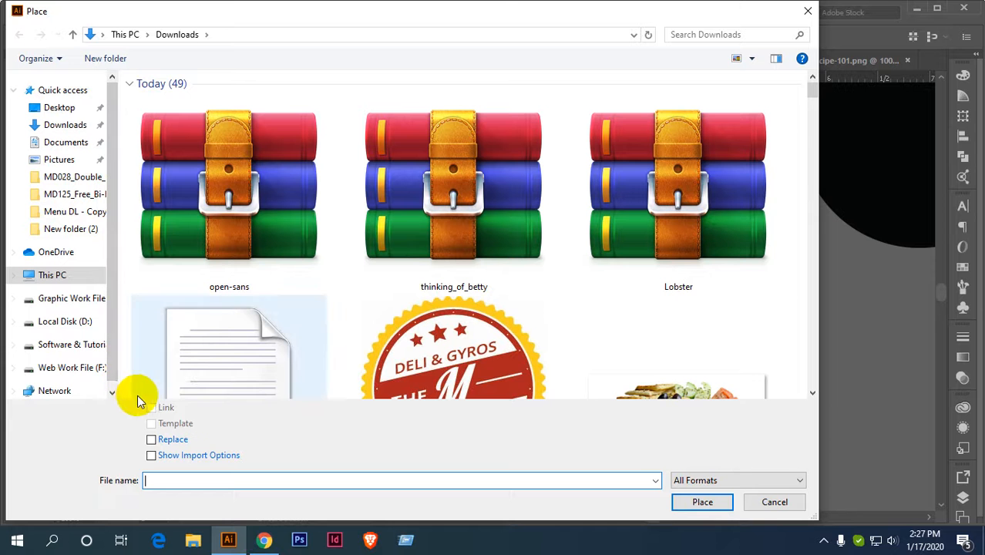
scroll(261, 194, "down", 3)
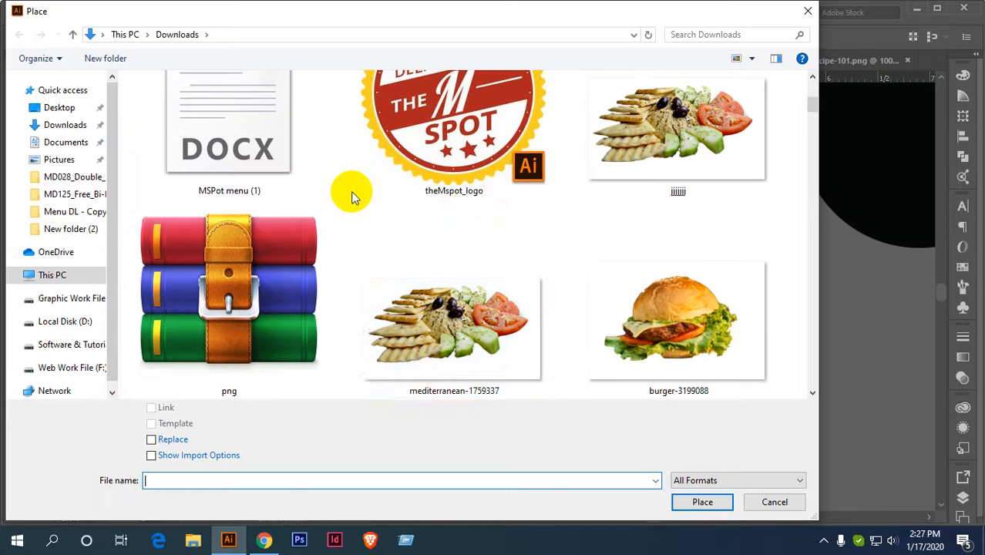
scroll(538, 208, "down", 3)
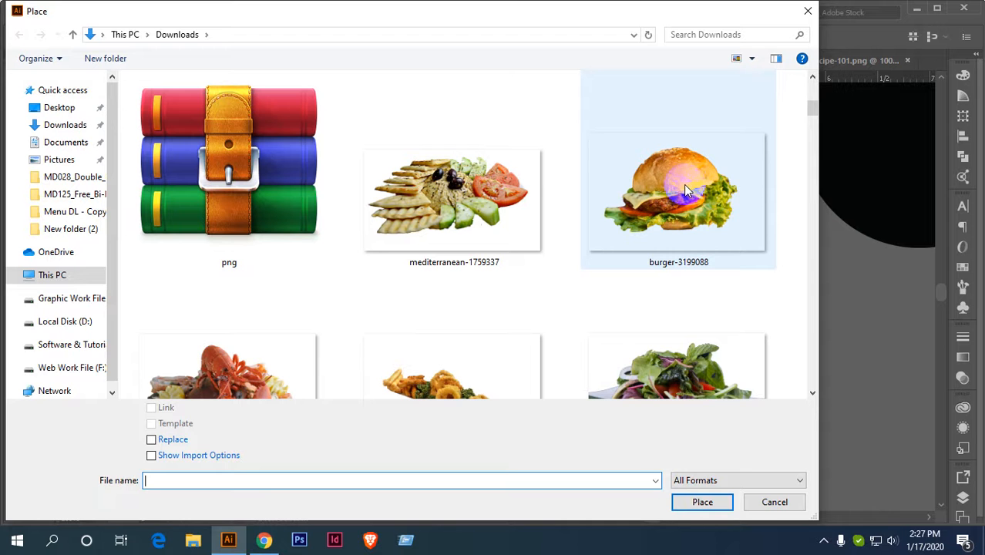
key("Escape")
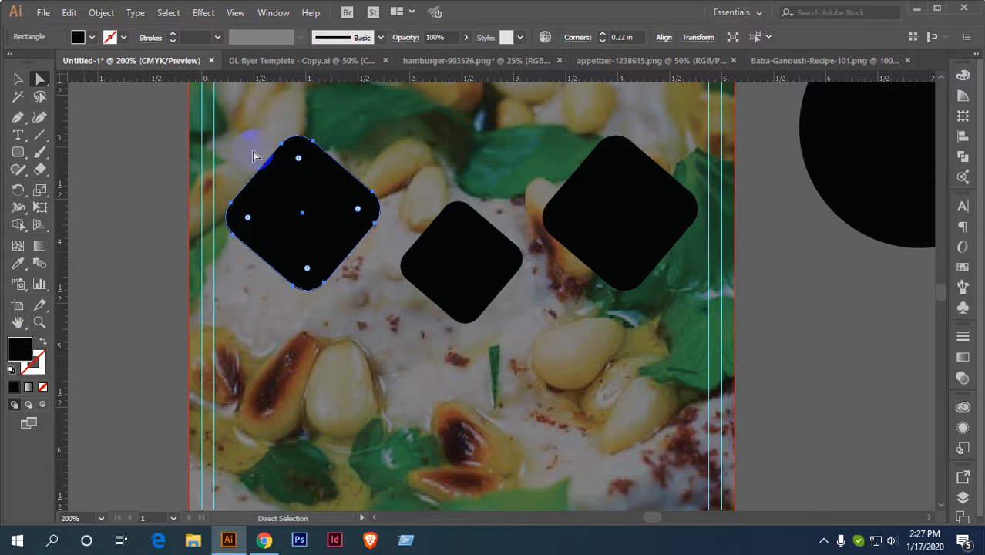
Place burger-3199088.png over the left diamond at about the diamond's size and embed the image in the document.
left_click_drag(242, 145, 479, 336)
left_click_drag(374, 231, 314, 220)
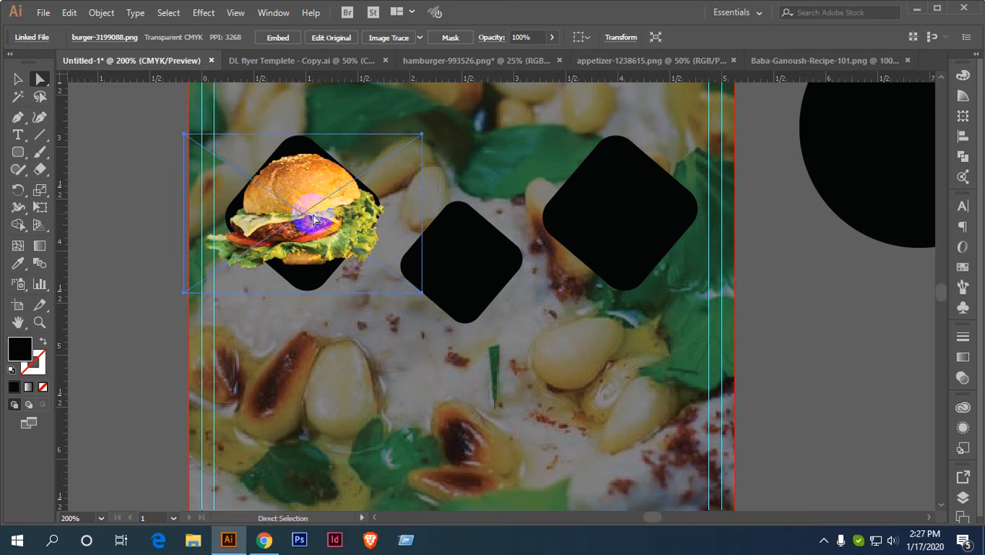
scroll(314, 221, "up", 2)
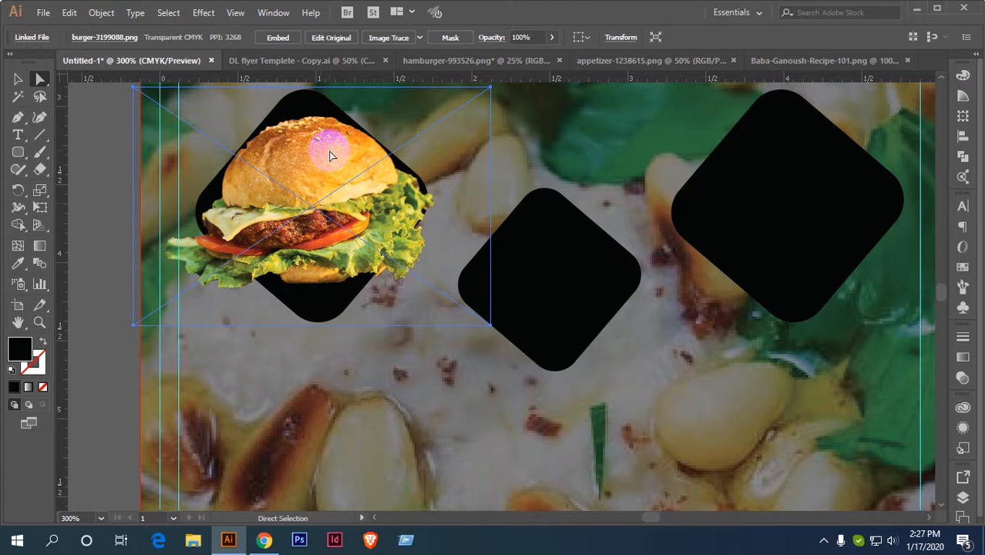
left_click(280, 38)
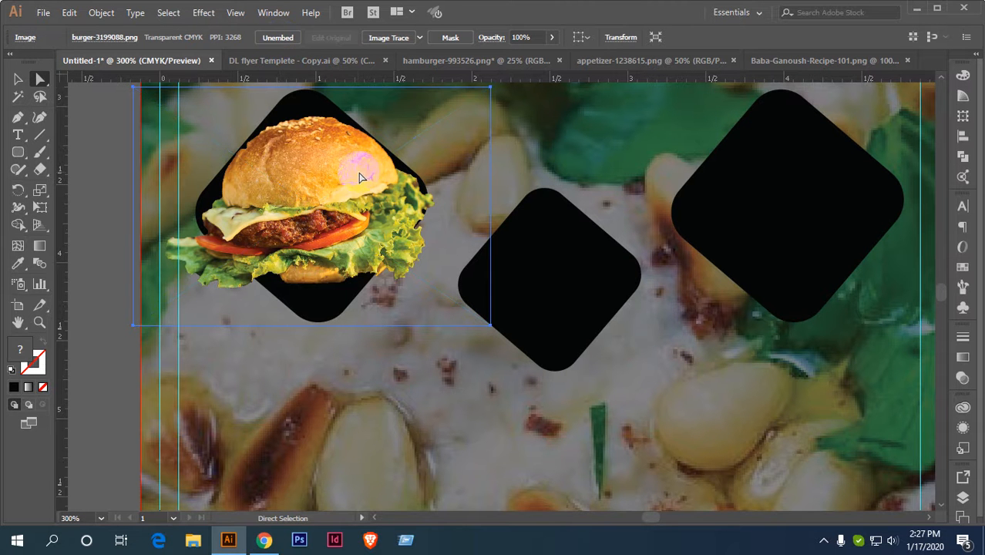
Shift the burger down to expose the upper part of the left diamond and fill that diamond with white.
left_click_drag(319, 181, 370, 187)
left_click(88, 173)
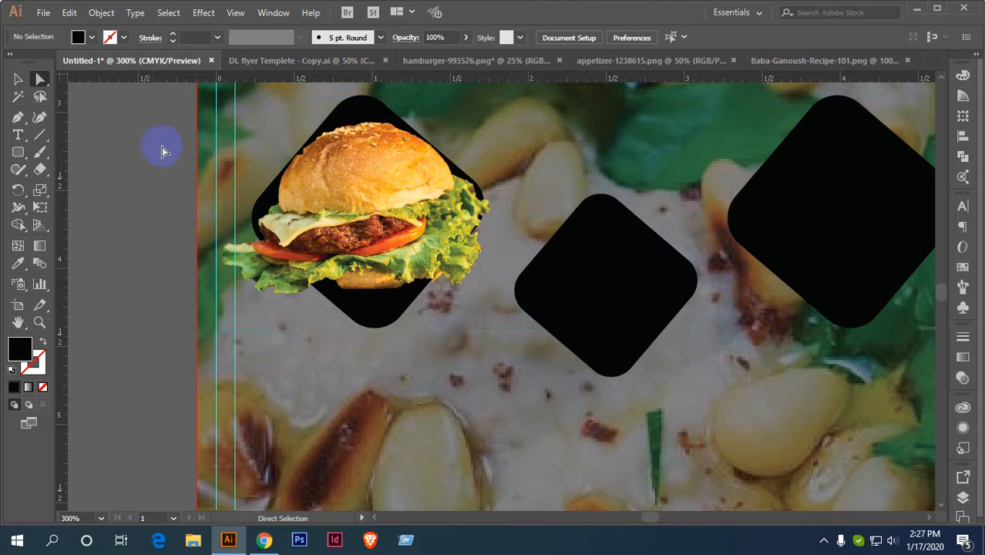
left_click_drag(366, 185, 363, 203)
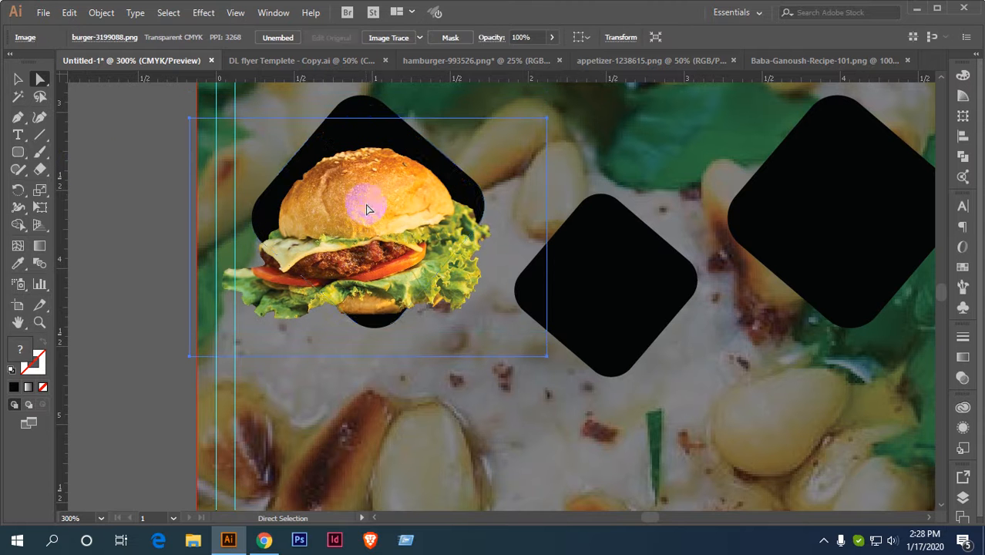
left_click(358, 105)
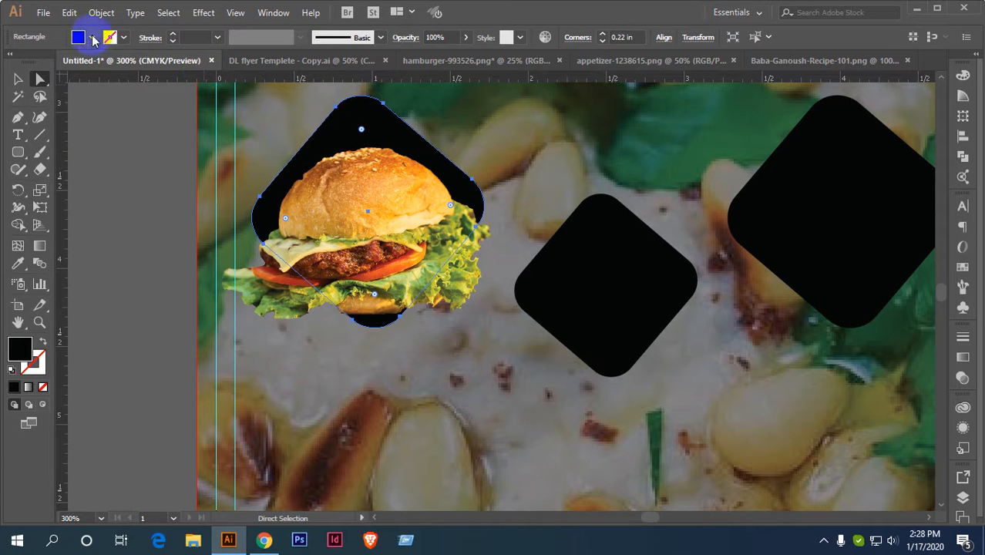
left_click(92, 37)
left_click(29, 62)
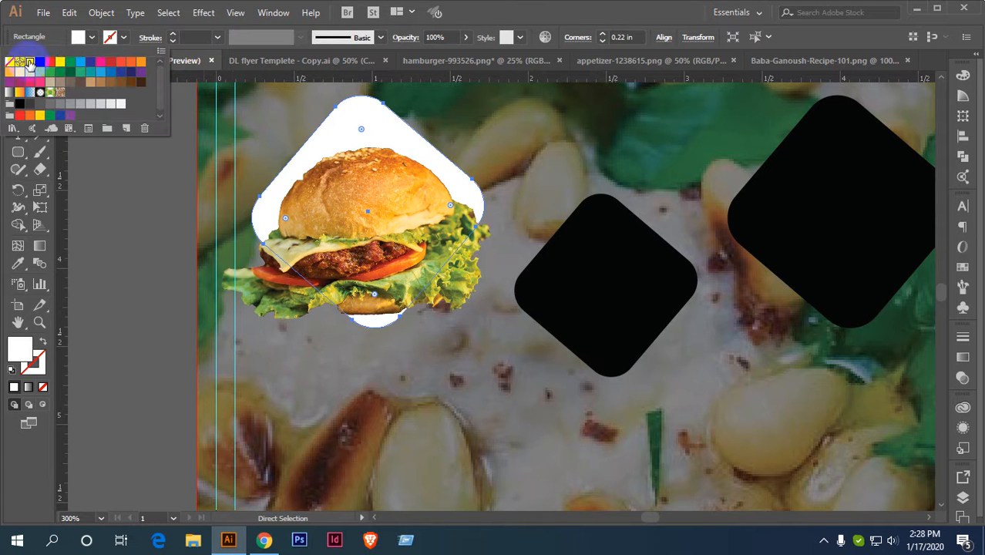
Move the burger back up so it sits centered over the white diamond.
left_click(136, 170)
left_click(137, 171)
left_click_drag(357, 198, 368, 179)
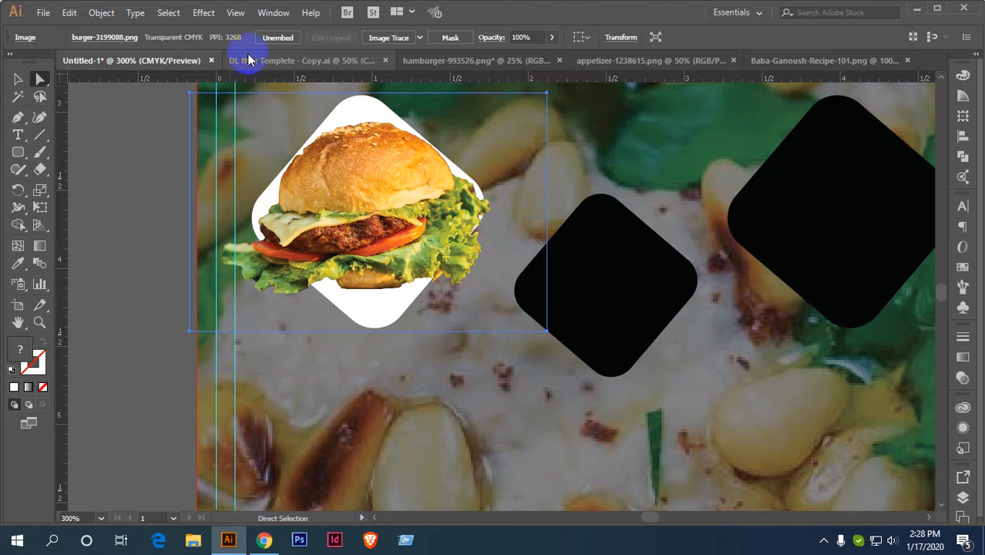
left_click(205, 14)
mouse_move(241, 177)
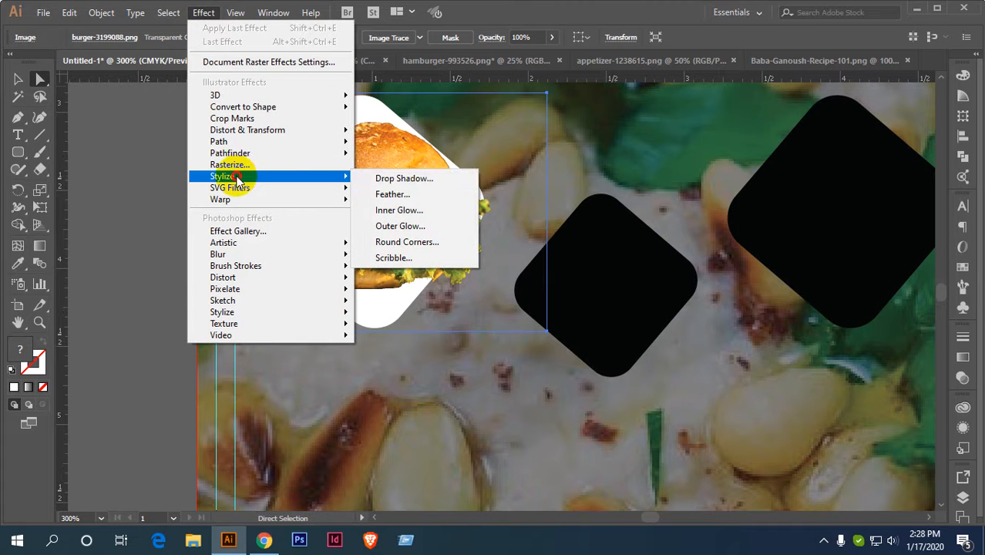
left_click(385, 179)
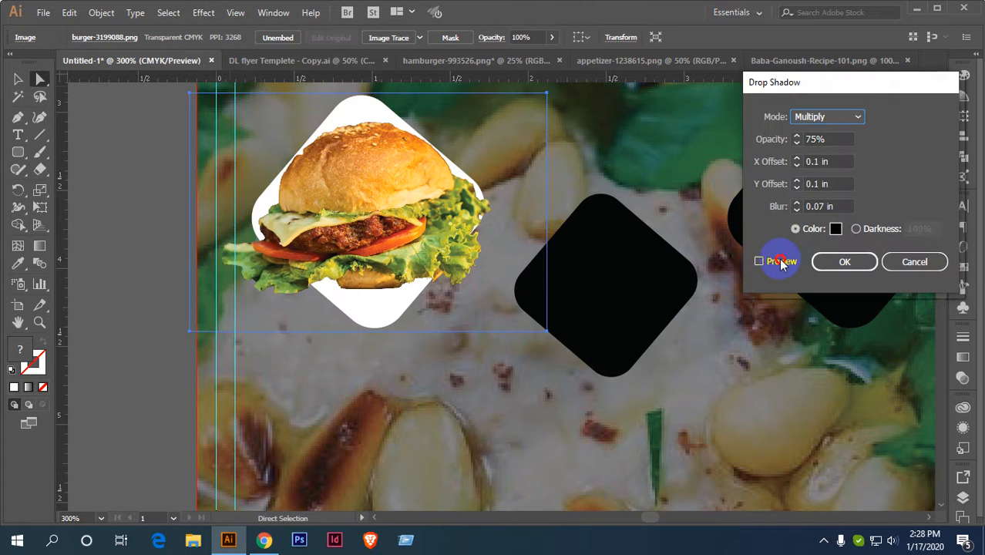
left_click(781, 262)
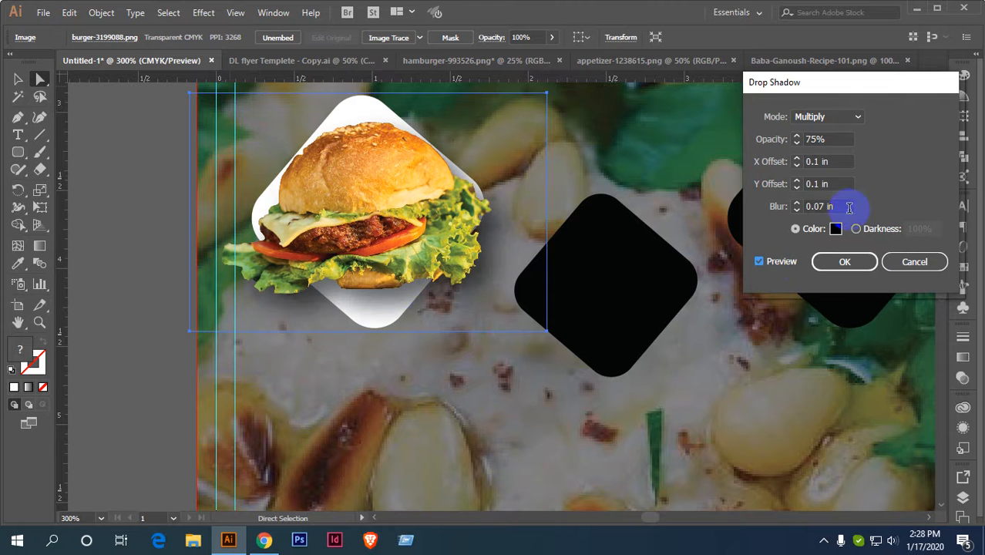
left_click(914, 262)
Switch the ruler units to pixels and preview a Multiply drop shadow on the burger with a 4 px blur.
right_click(583, 77)
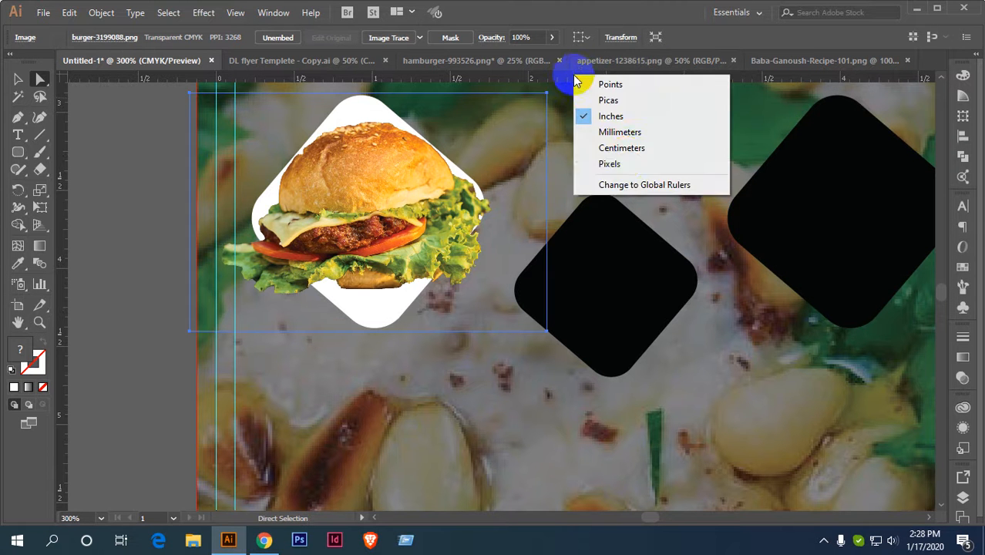
left_click(629, 163)
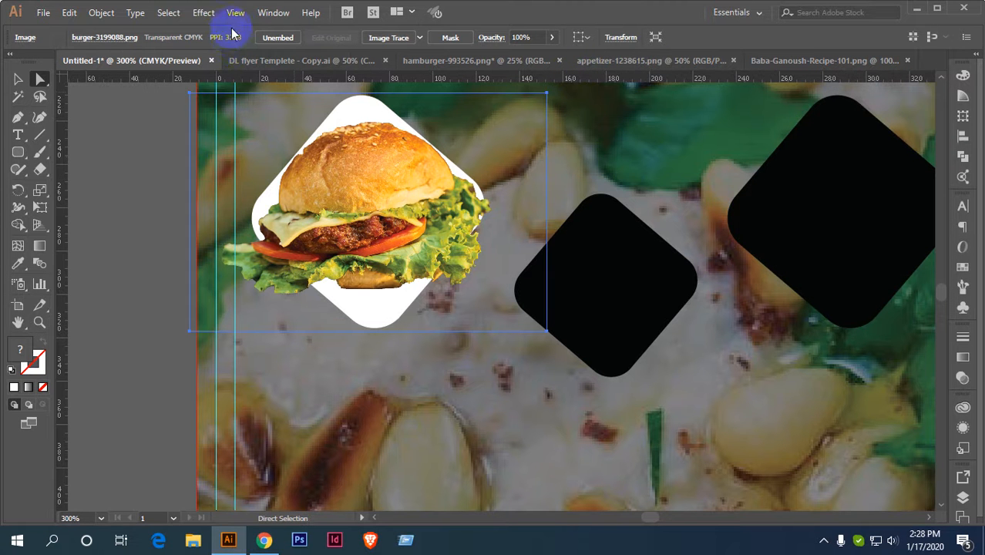
left_click(209, 13)
mouse_move(260, 175)
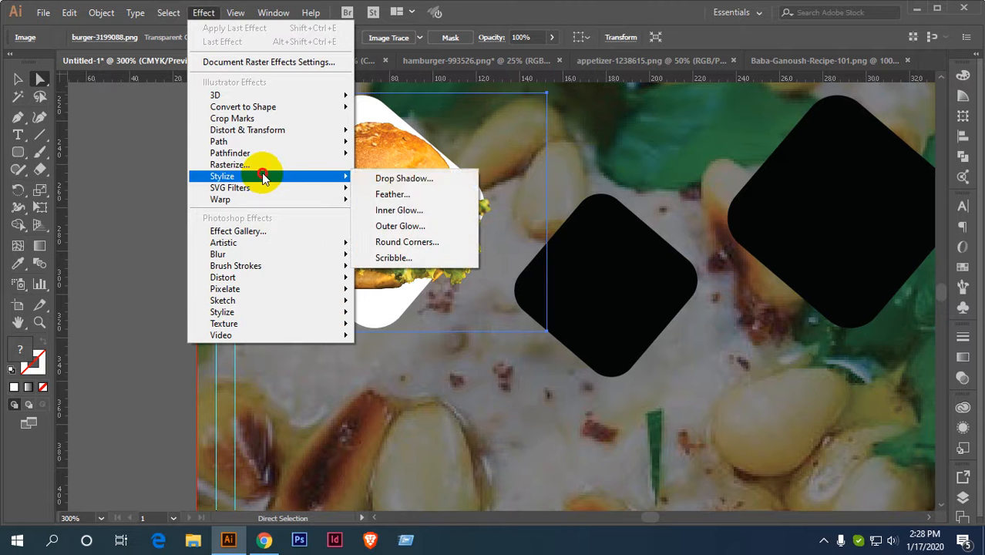
left_click(408, 178)
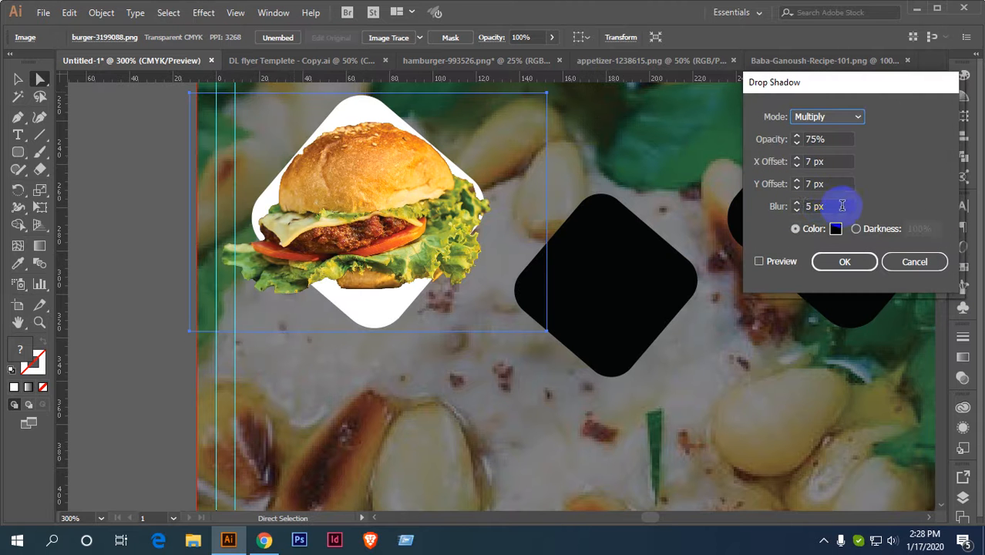
left_click_drag(846, 205, 742, 212)
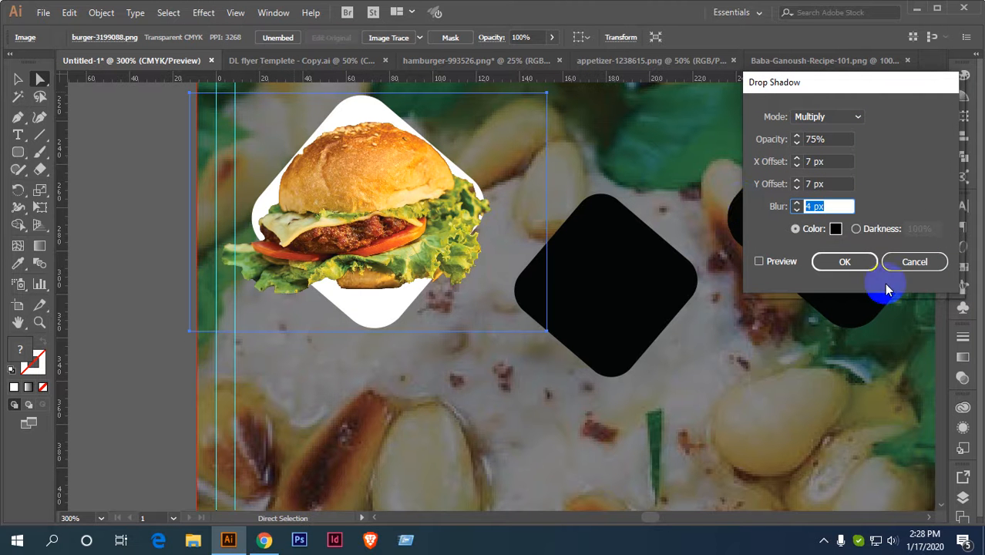
left_click(760, 262)
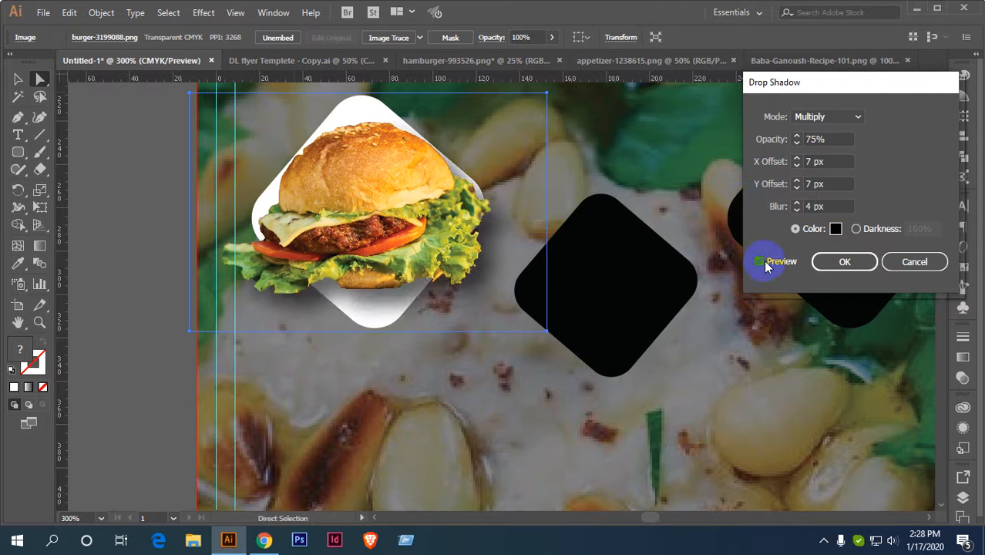
Set the burger's drop shadow blur to 3 px and reduce both its X and Y offsets to 0 px.
left_click_drag(838, 205, 787, 213)
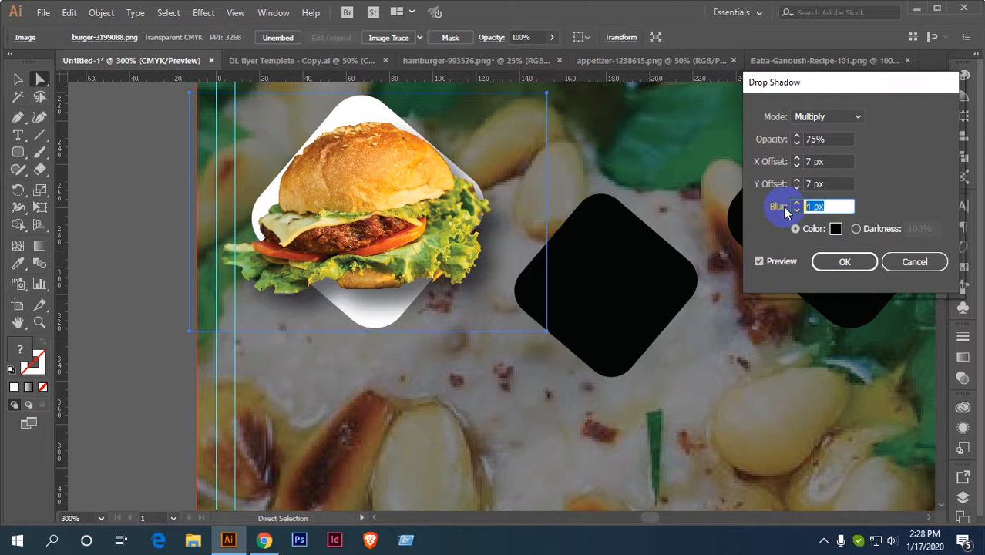
type("3")
left_click_drag(837, 183, 785, 188)
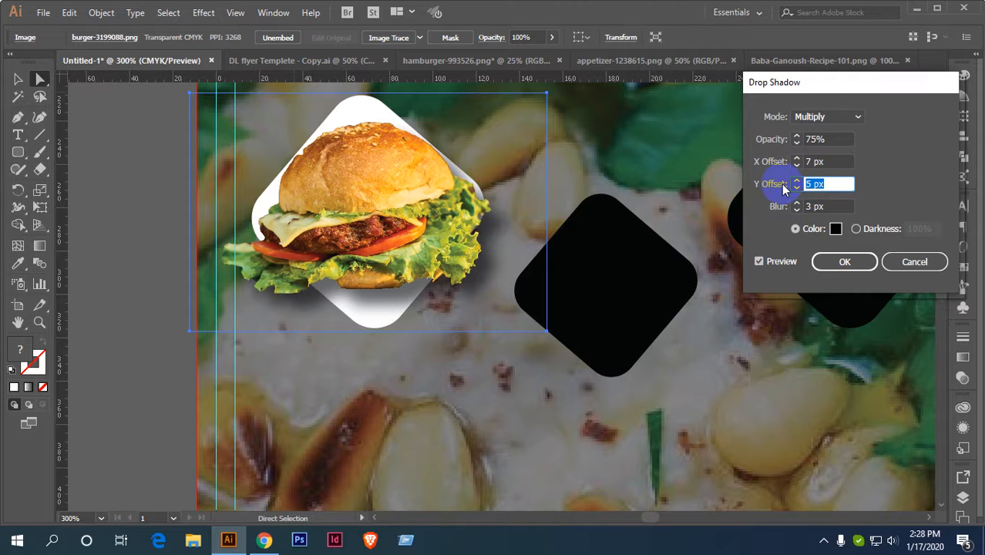
double_click(797, 187)
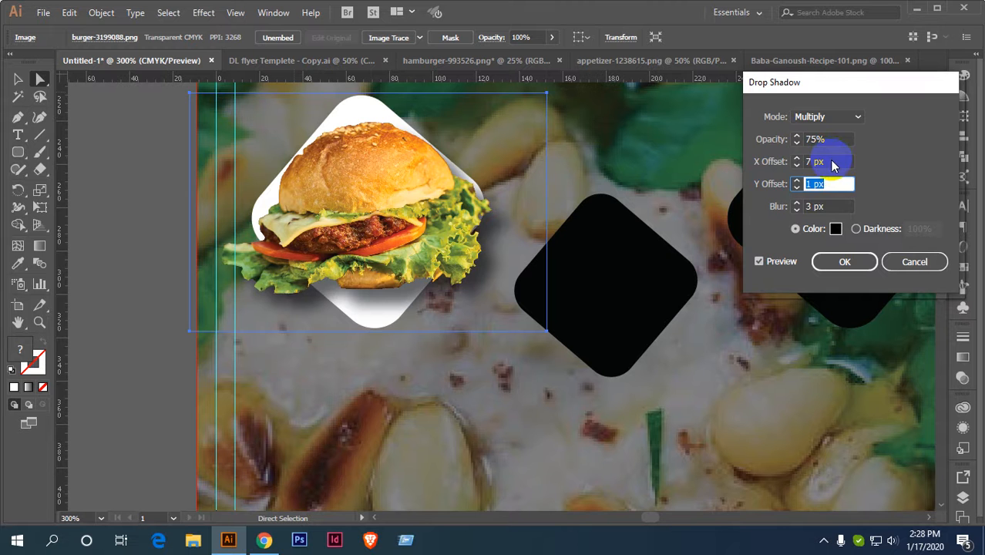
key("Down")
left_click(832, 160)
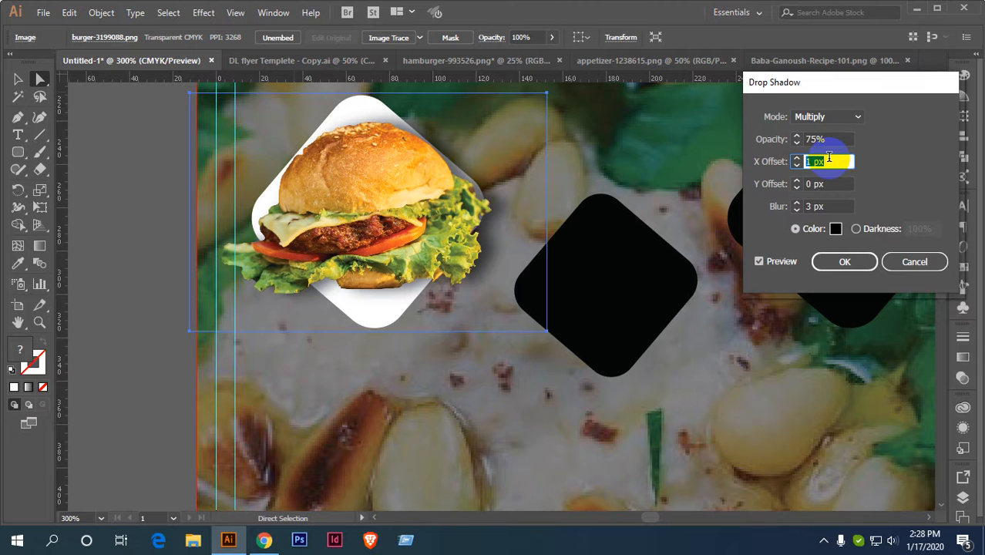
key("Down")
key("Down")
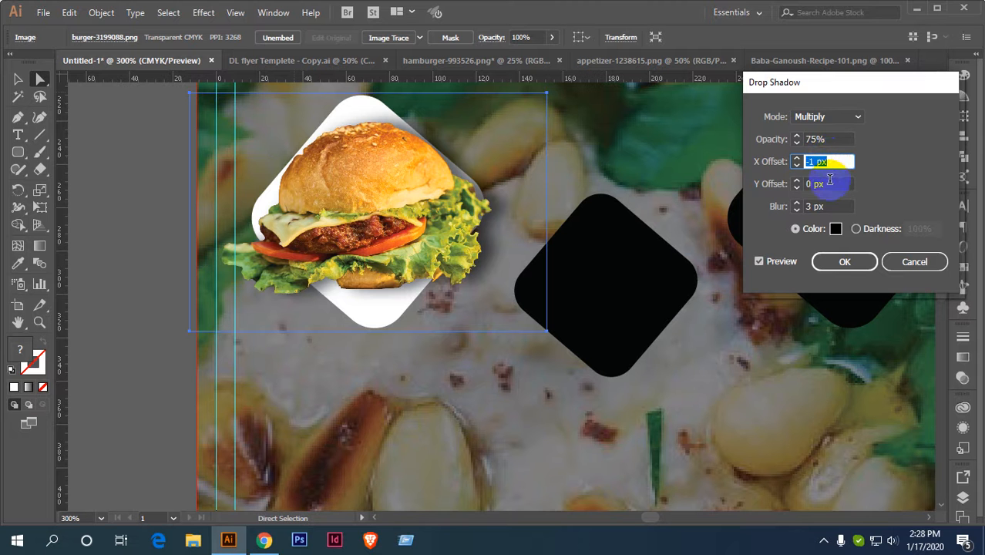
key("Up")
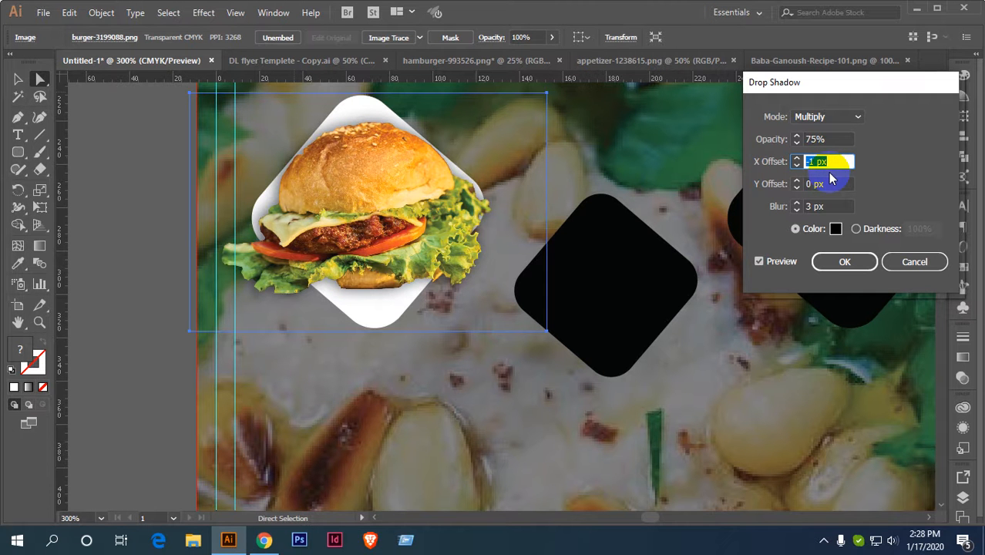
key("Up")
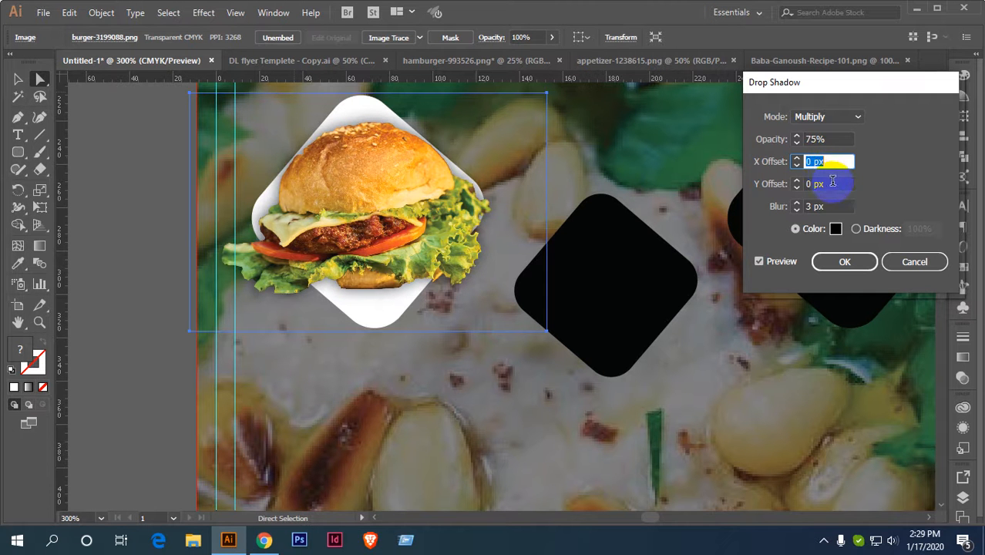
Set the shadow's Y offset to 3 px and blur to 2 px, and apply the drop shadow to the burger.
left_click(827, 184)
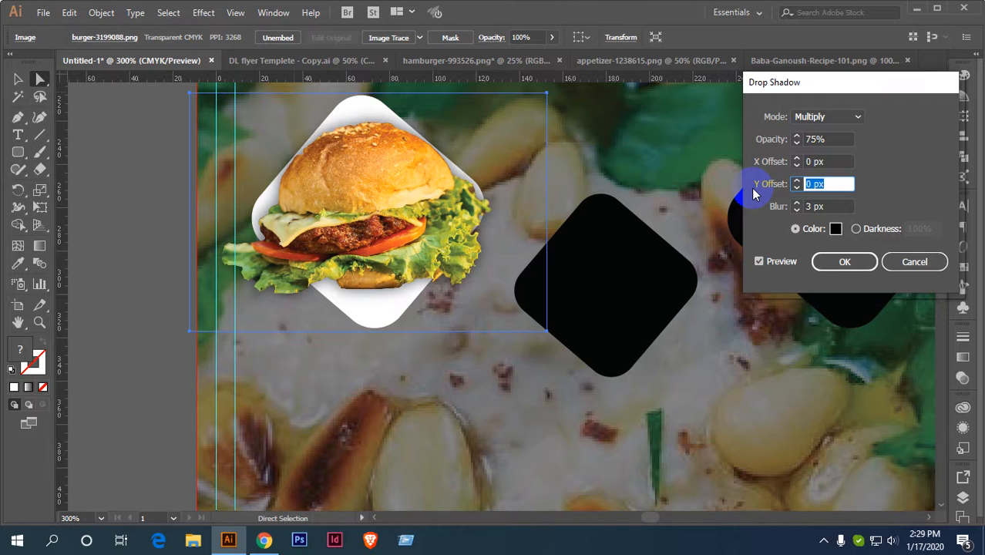
key("Up")
key("Up")
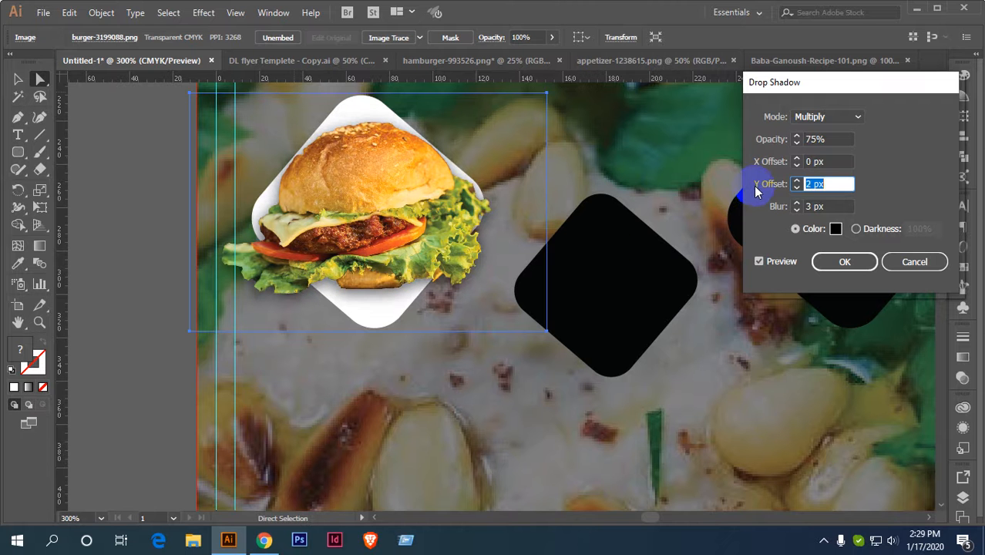
left_click(817, 207)
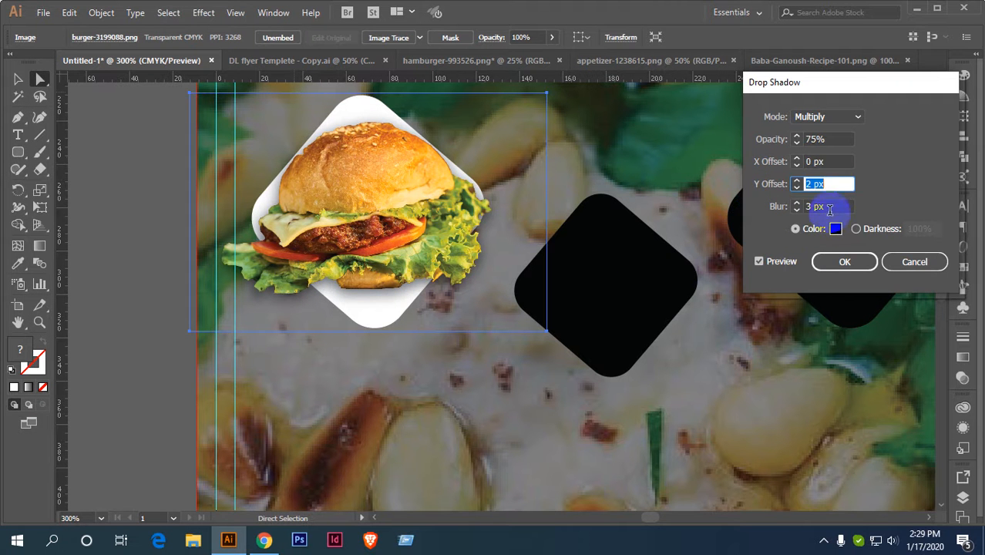
key("Down")
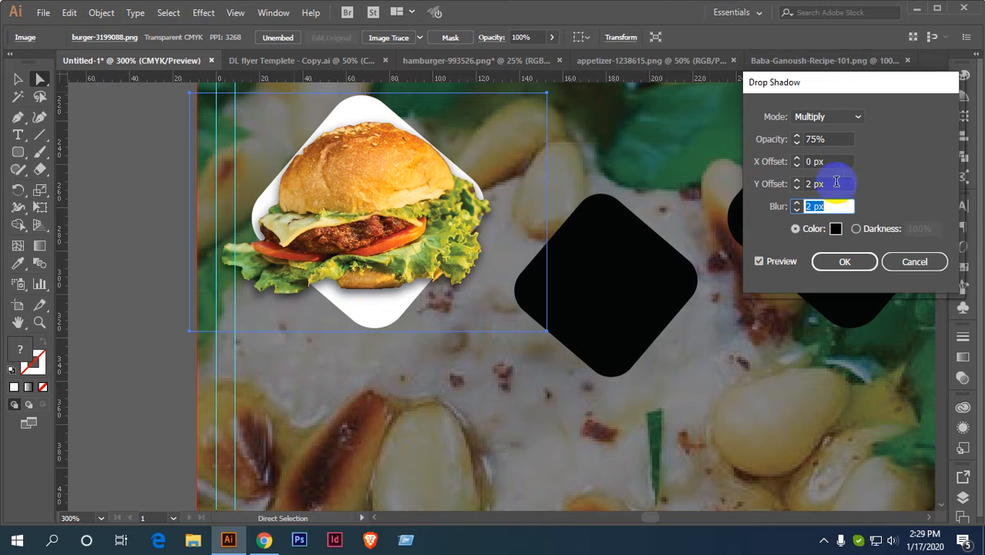
left_click(768, 184)
key("Up")
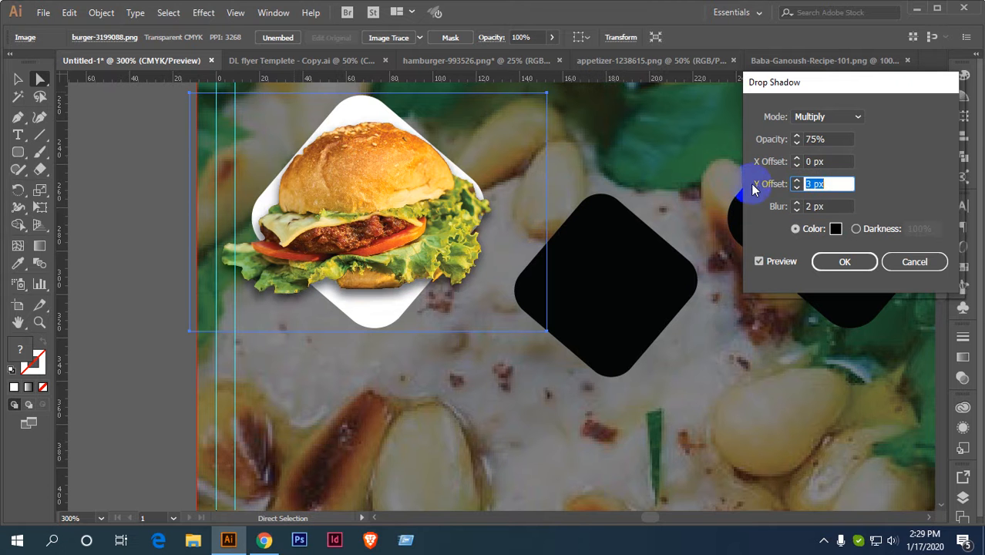
left_click(847, 262)
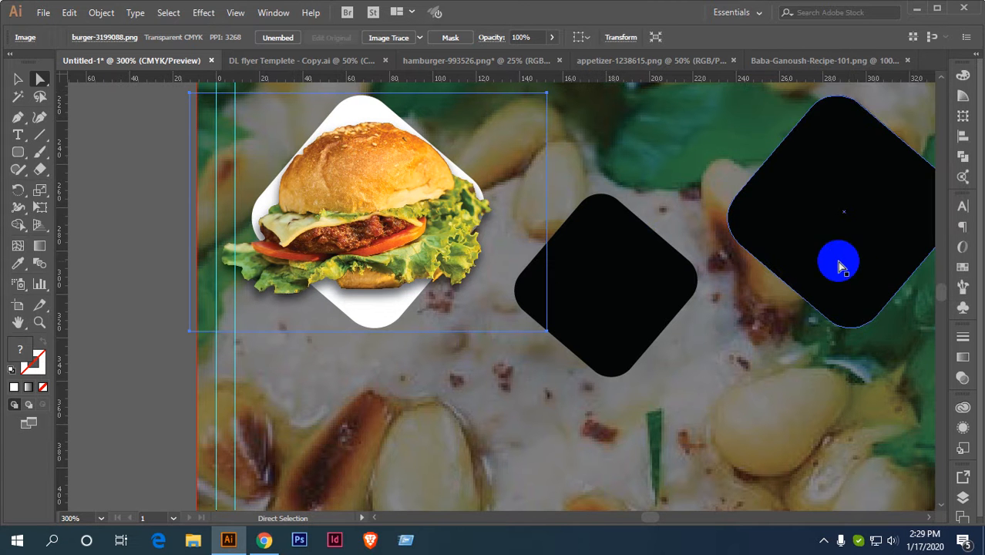
Move the shadowed burger slightly straight down within the white diamond.
left_click(378, 122)
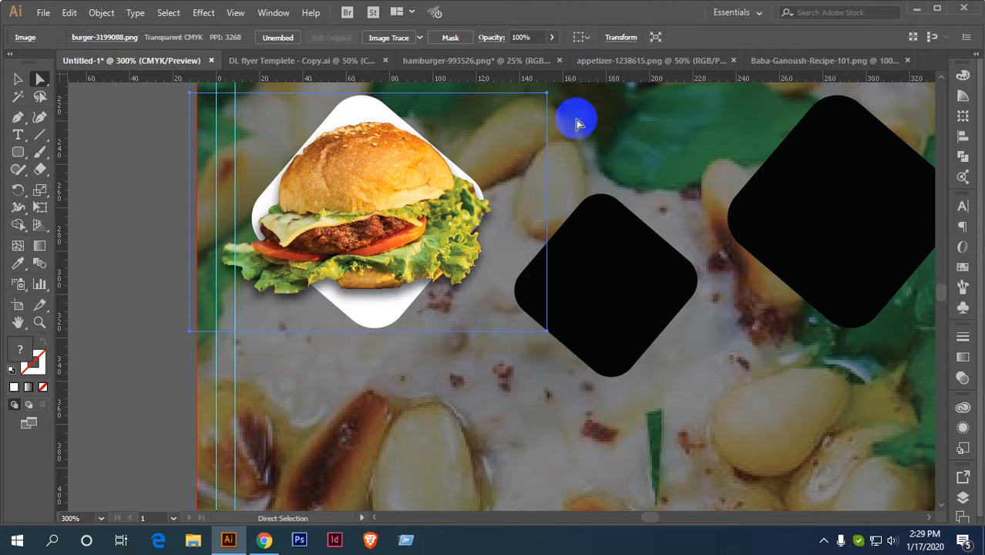
left_click(582, 117)
left_click_drag(387, 164, 387, 177)
Bring the white diamond in front of the burger and select the burger image behind it.
left_click(363, 99)
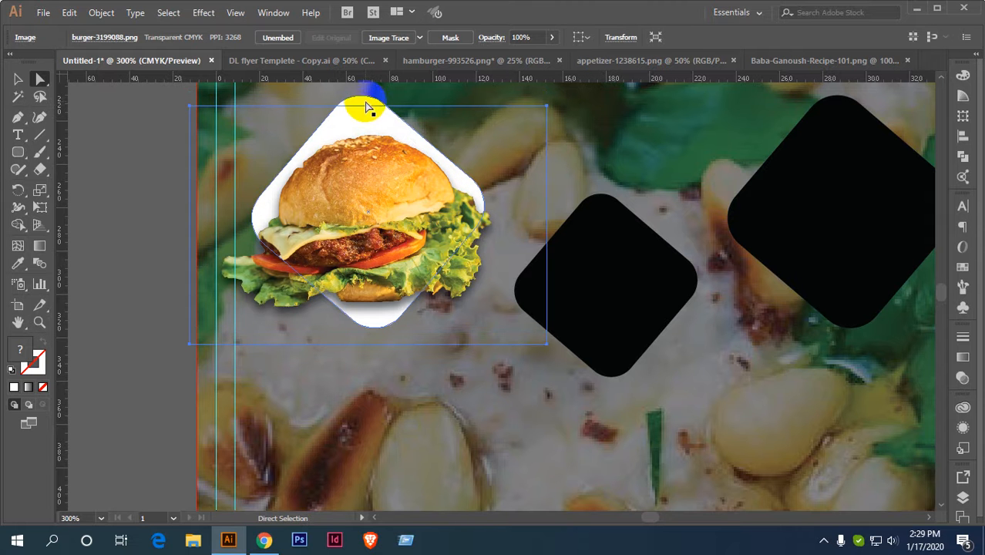
left_click(366, 102)
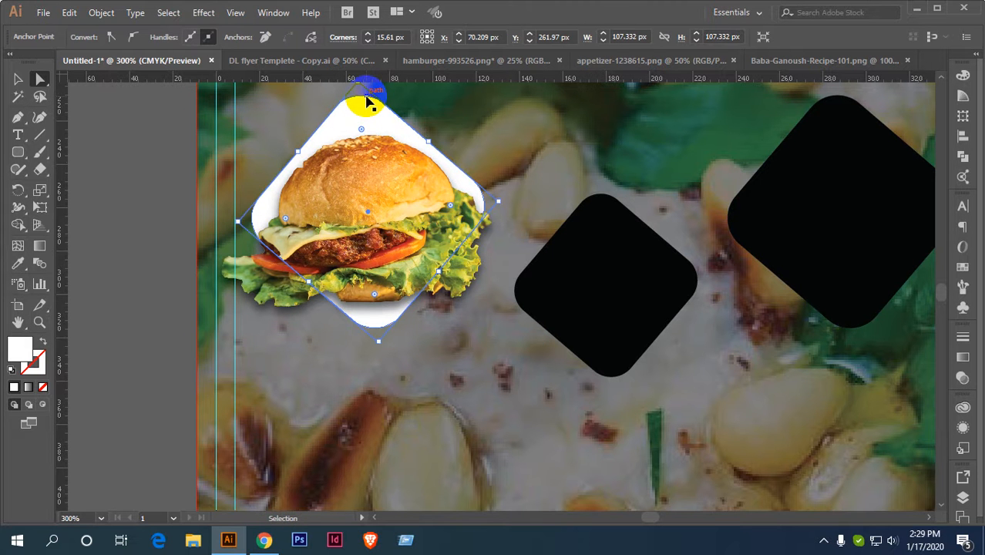
left_click(367, 101)
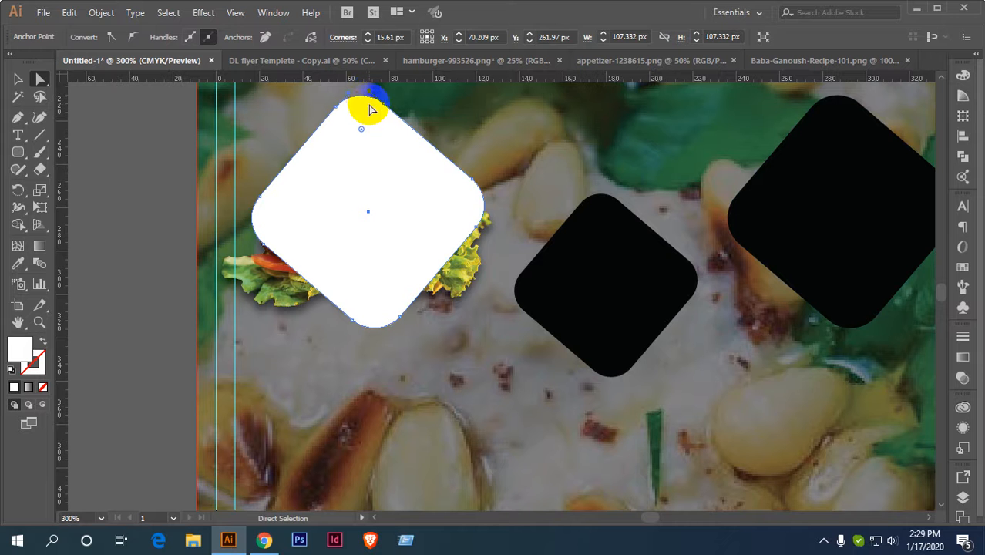
left_click(467, 273)
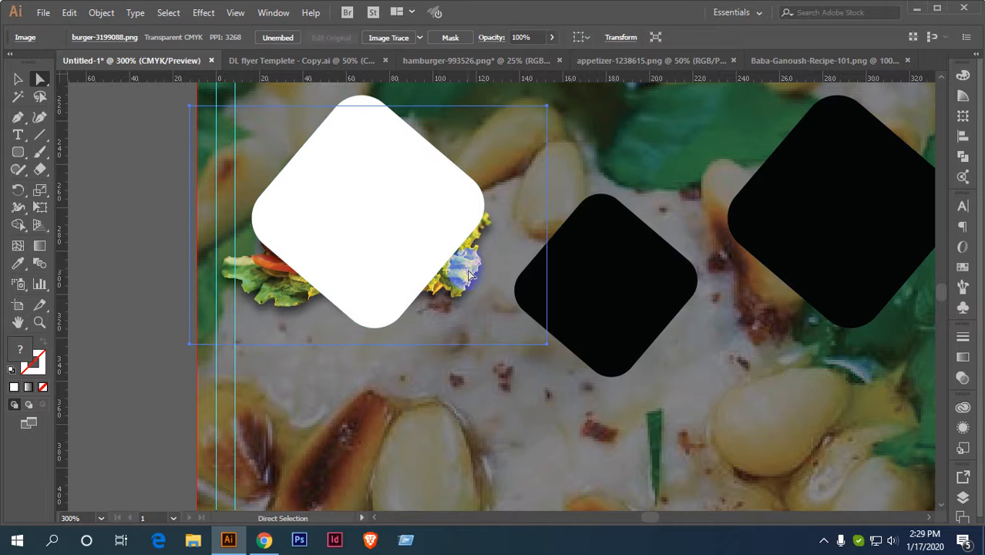
Nudge the burger image slightly straight up behind the white diamond.
key("Up")
key("Up")
key("Up")
key("Up")
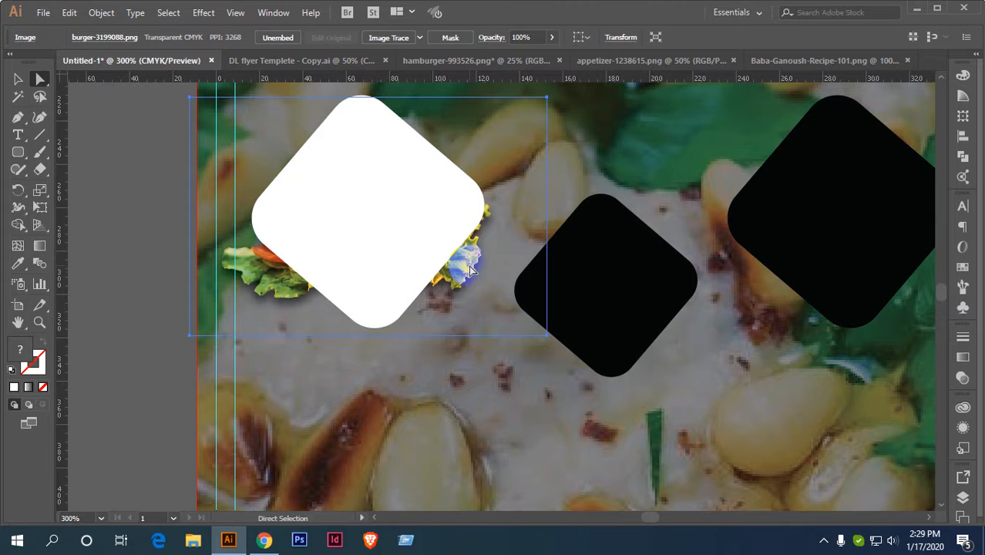
Select the white diamond together with the burger image and make a clipping mask from them.
left_click(439, 214)
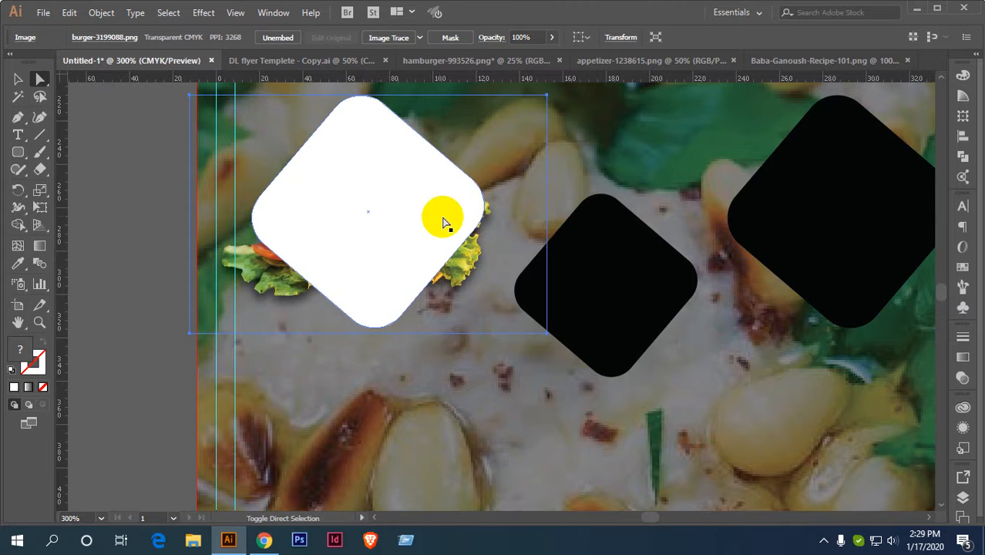
right_click(375, 163)
left_click(426, 270)
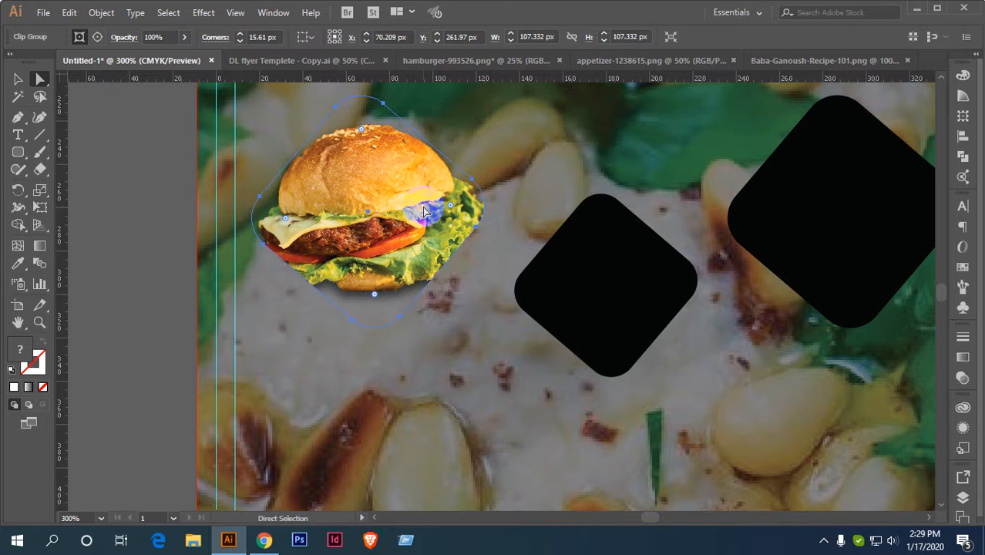
Place a solid black rounded diamond matching the frame behind the clipped burger.
key("ctrl+z")
key("ctrl+z")
key("ctrl+z")
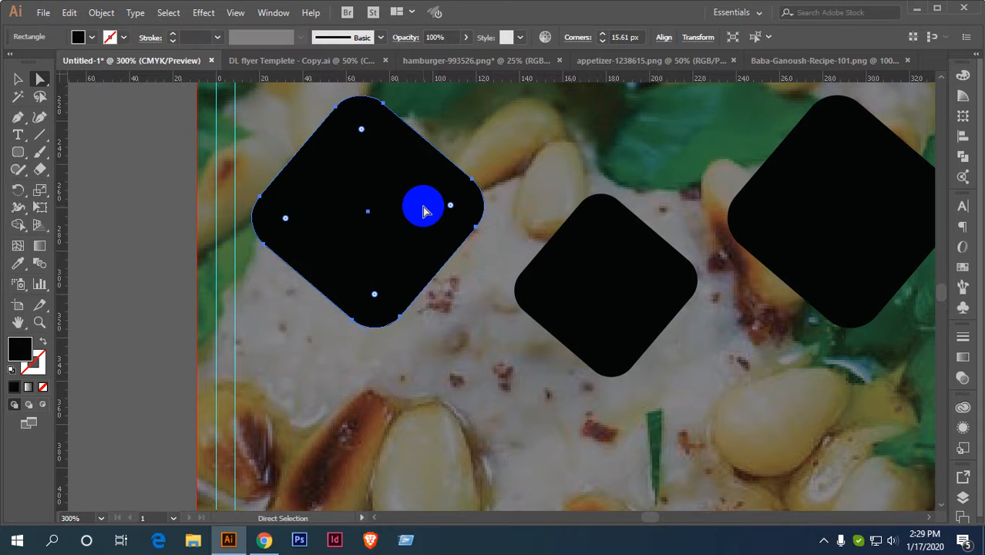
key("ctrl+shift+z")
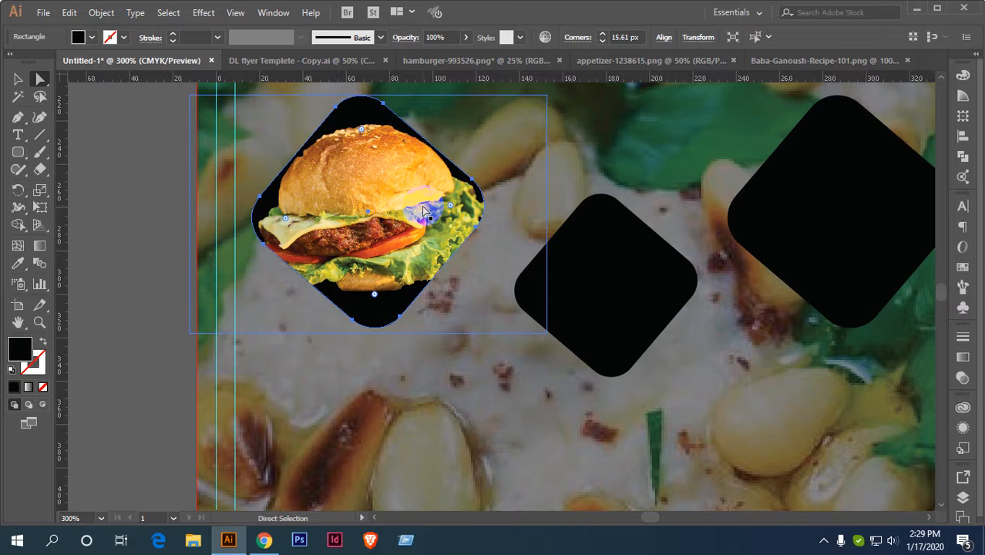
Fill the black diamond behind the burger with white and deselect it.
scroll(425, 212, "down", 2)
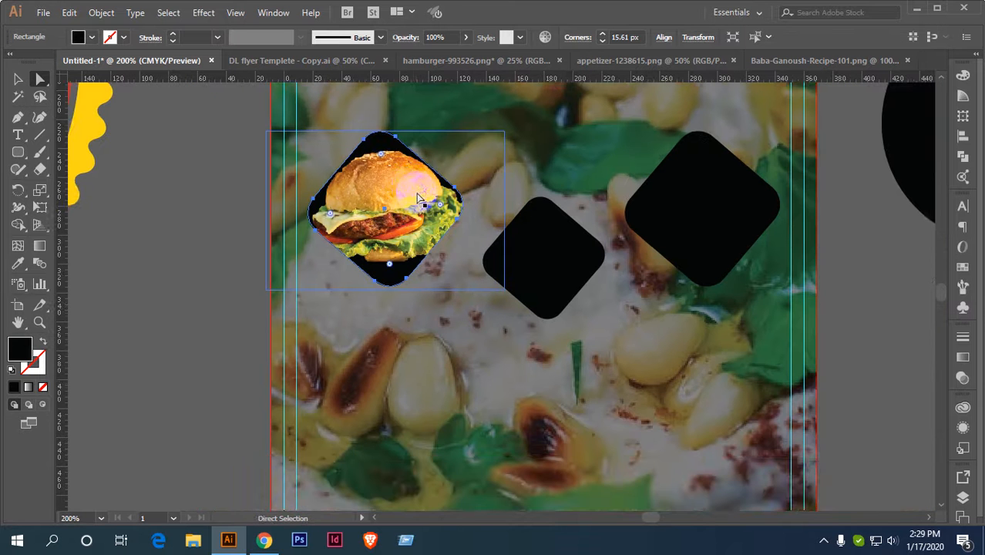
scroll(406, 230, "up", 1)
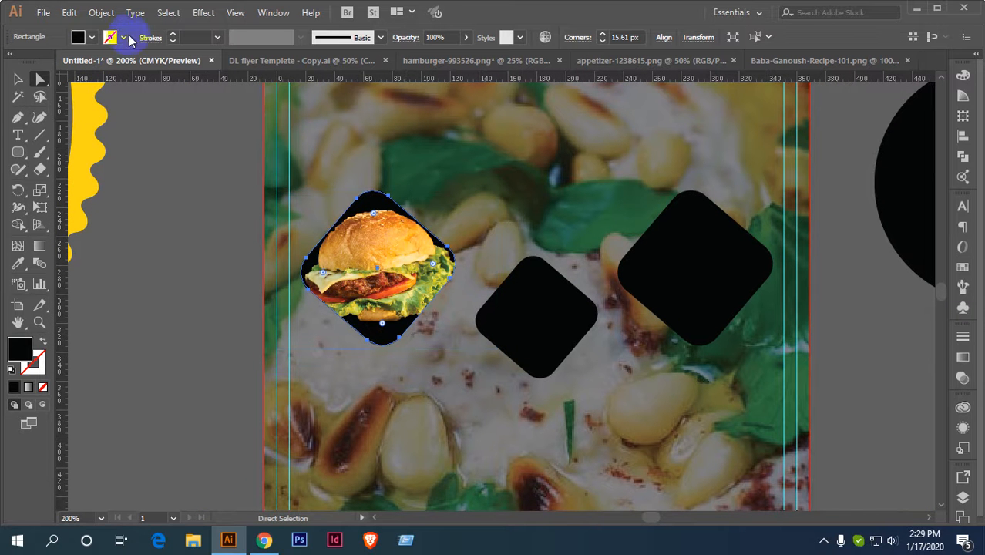
left_click(78, 37)
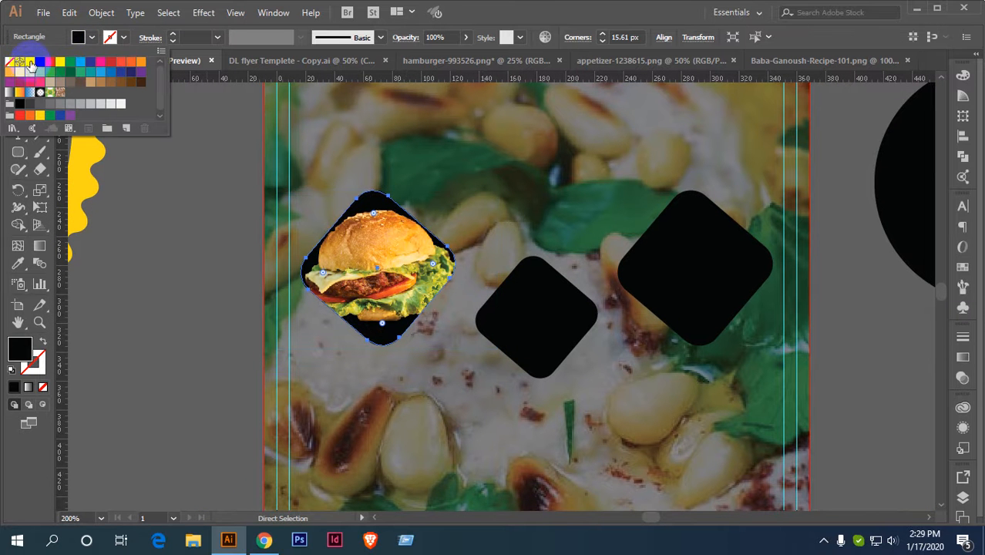
left_click(29, 62)
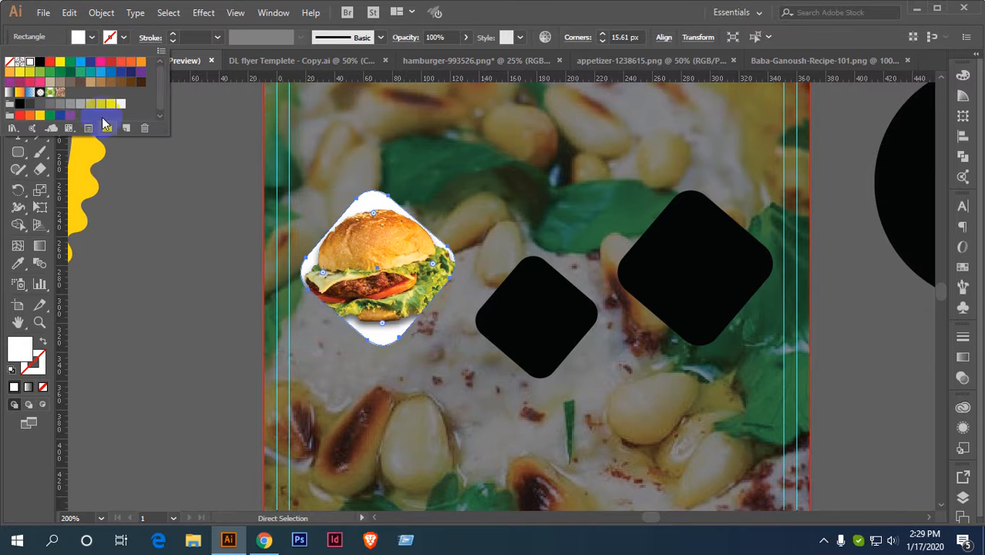
left_click(210, 151)
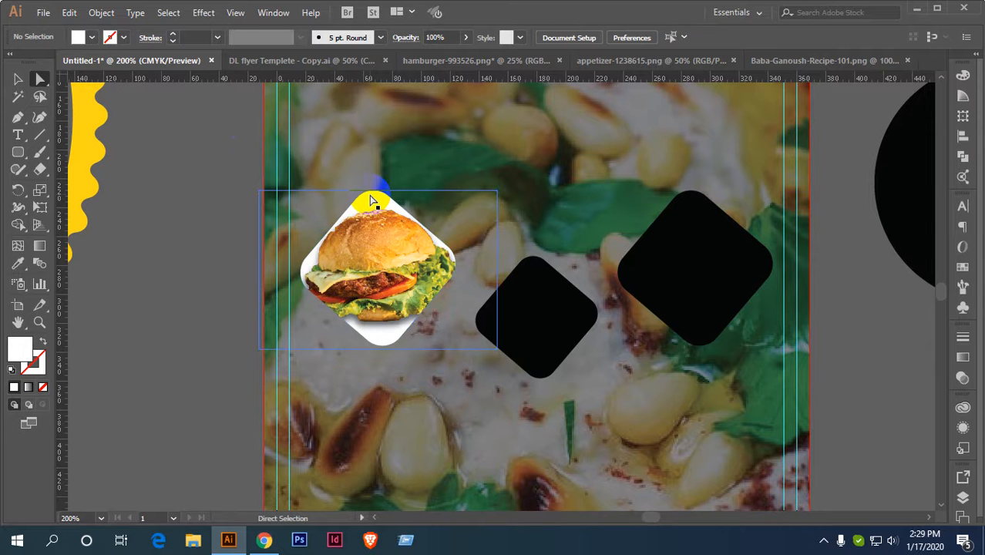
Select the clipped burger image and put a black rounded diamond behind it in place of the white backing.
left_click(371, 201)
key("v")
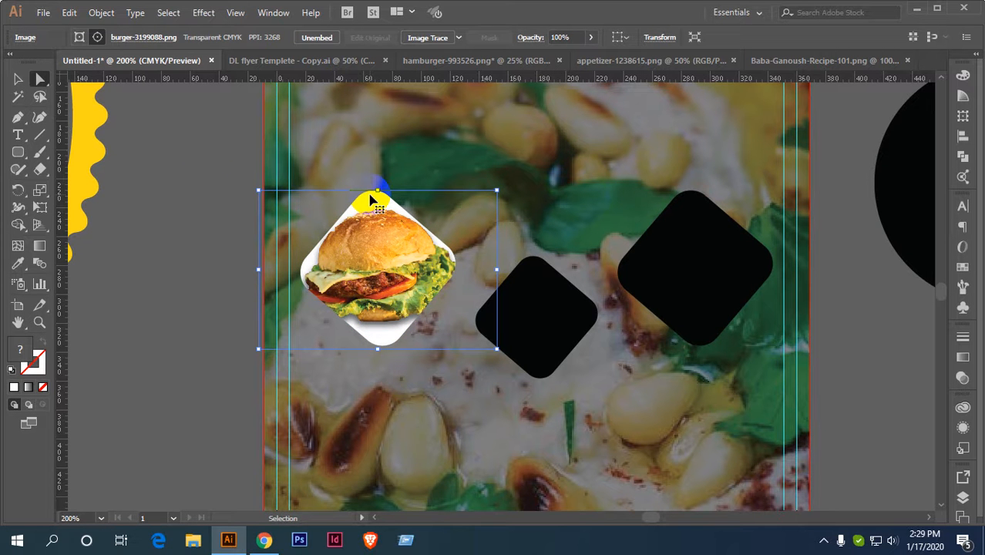
key("a")
key("ctrl+z")
key("v")
key("ctrl+shift+z")
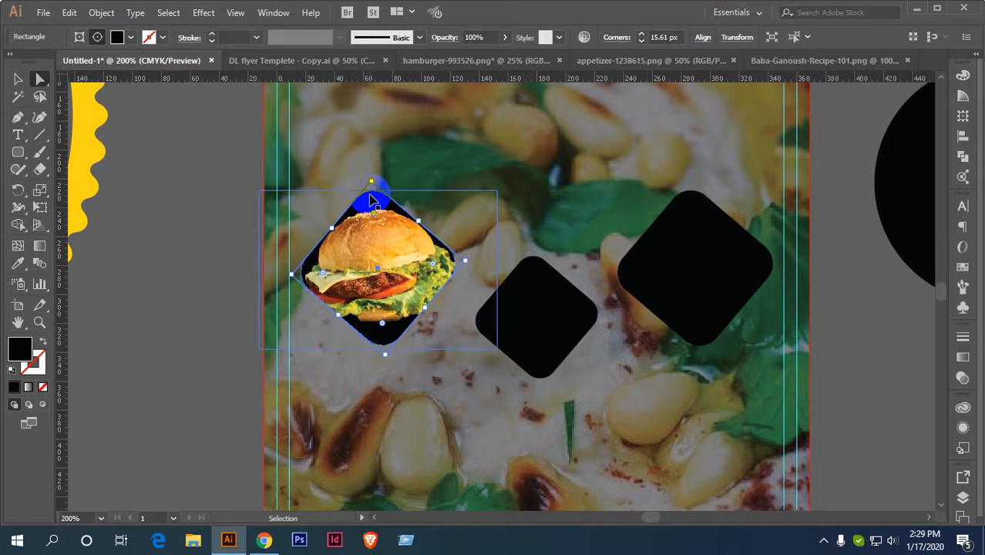
key("a")
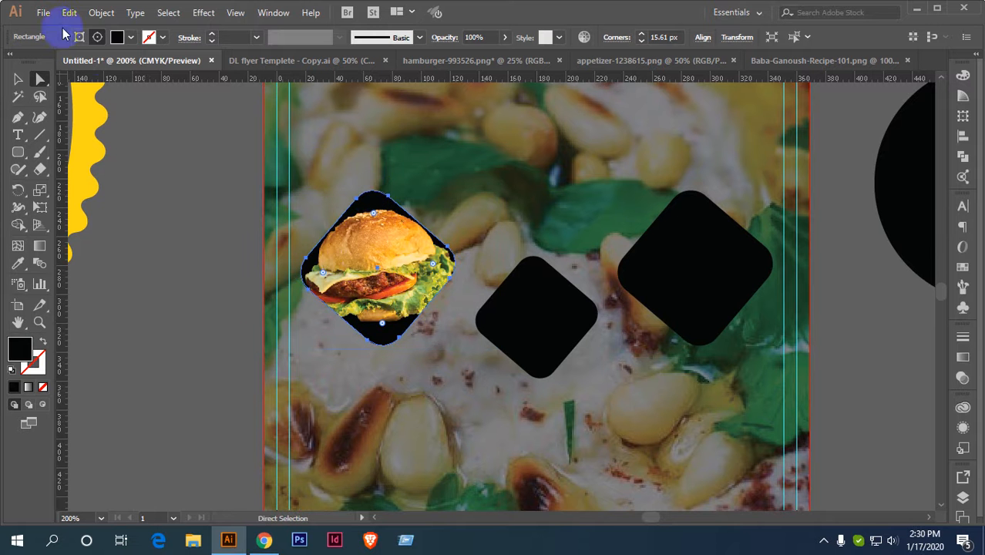
Fill the diamond behind the burger with the yellow sampled from the logo's scalloped edge.
scroll(154, 183, "down", 1)
left_click_drag(145, 176, 320, 189)
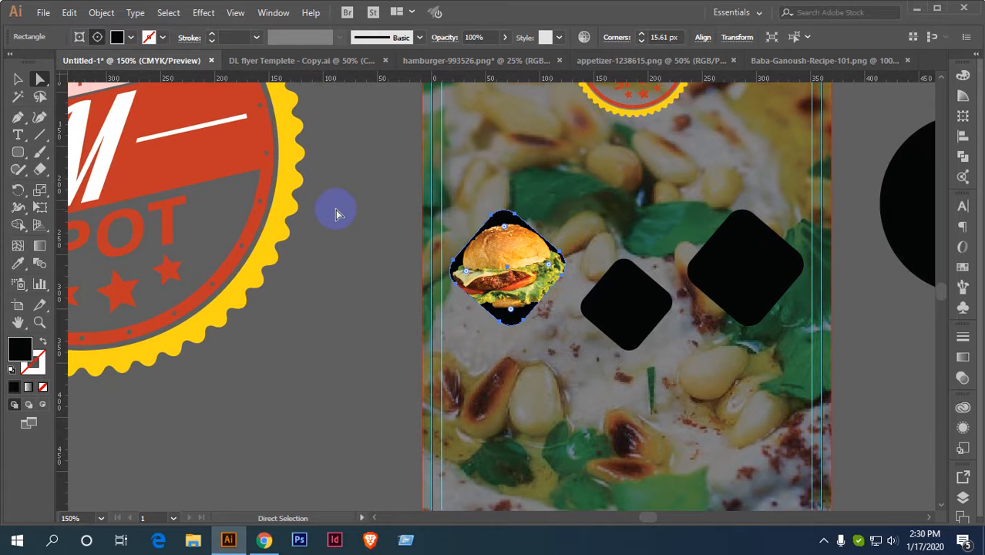
key("i")
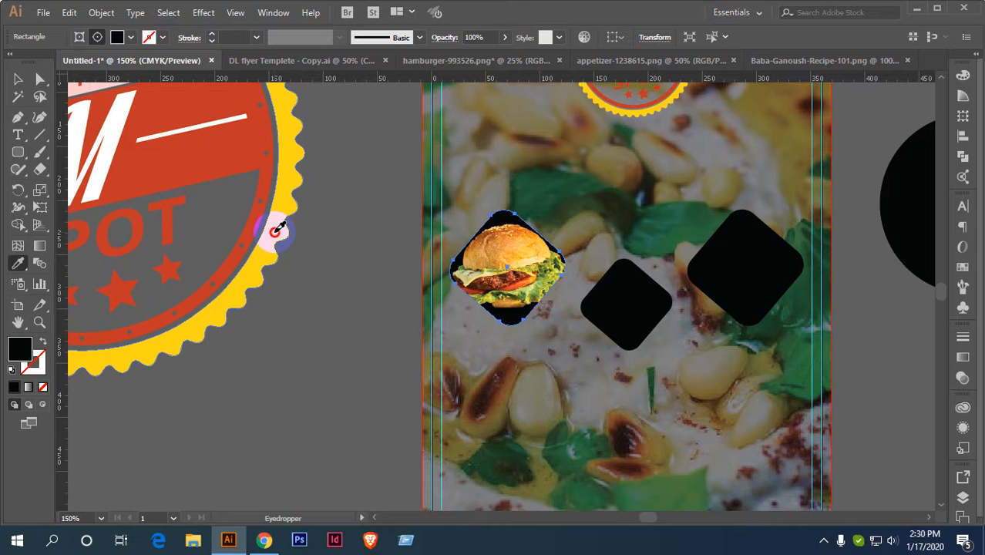
left_click(279, 228)
key("v")
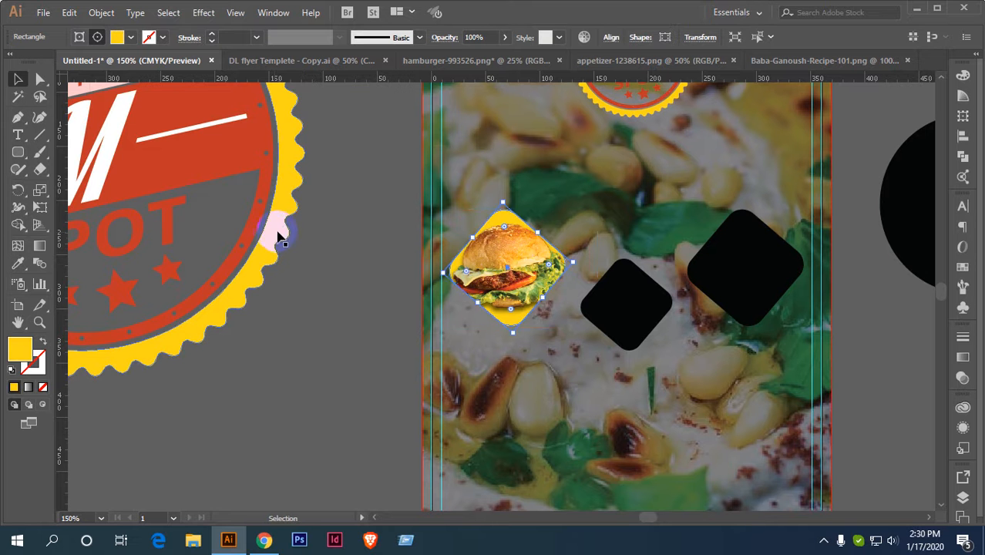
scroll(521, 252, "up", 1)
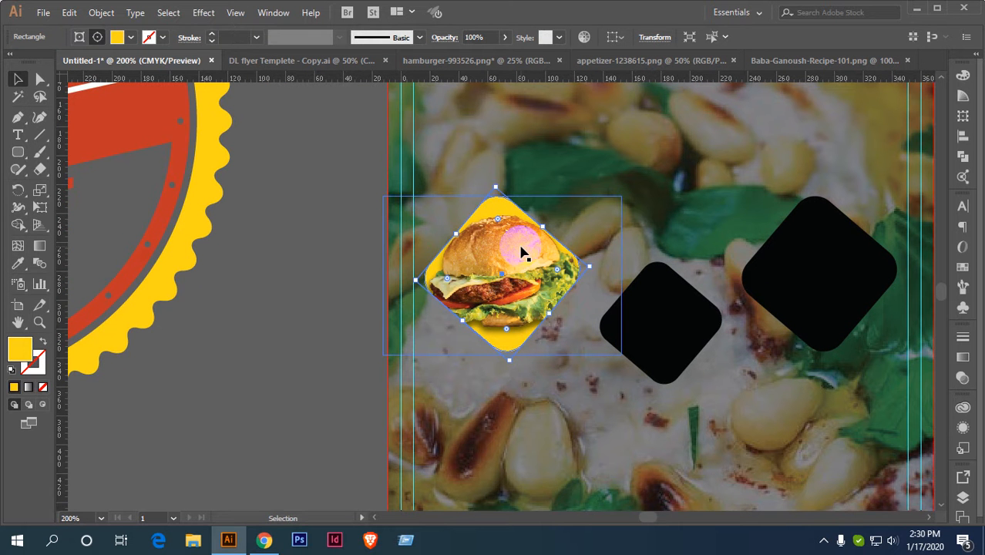
Select the whole burger clip group and scale it up from its center to about 131.5 px wide and high.
key("a")
key("v")
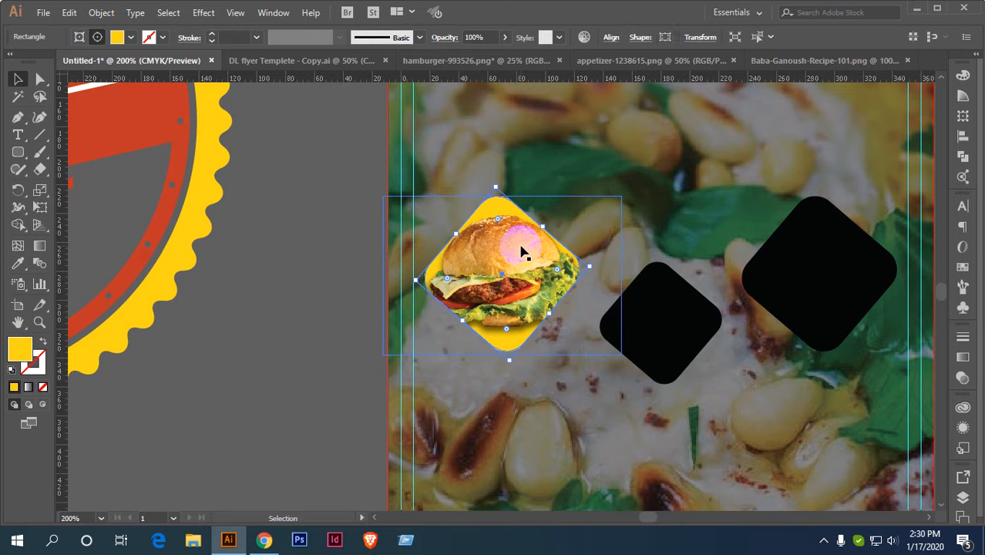
key("a")
key("v")
left_click(270, 169)
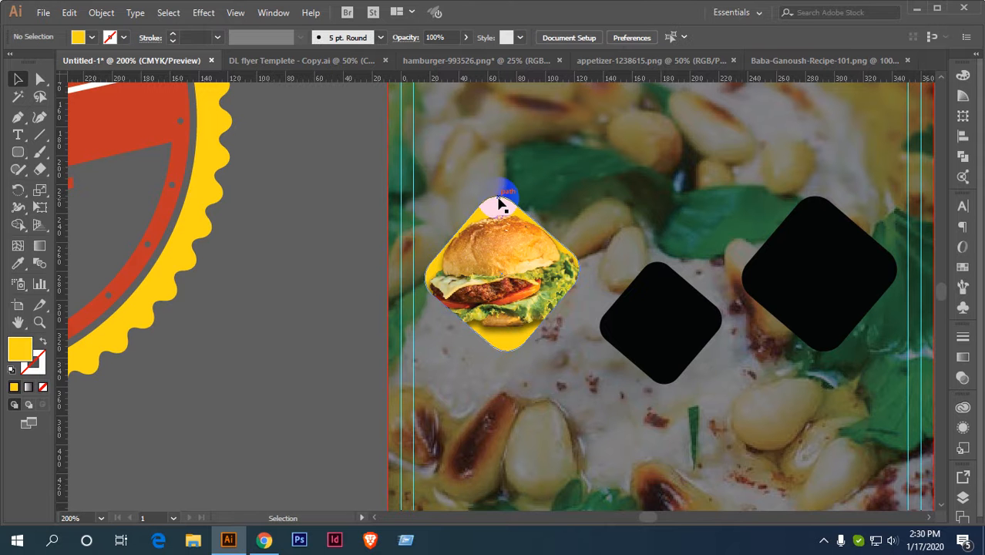
left_click(501, 204)
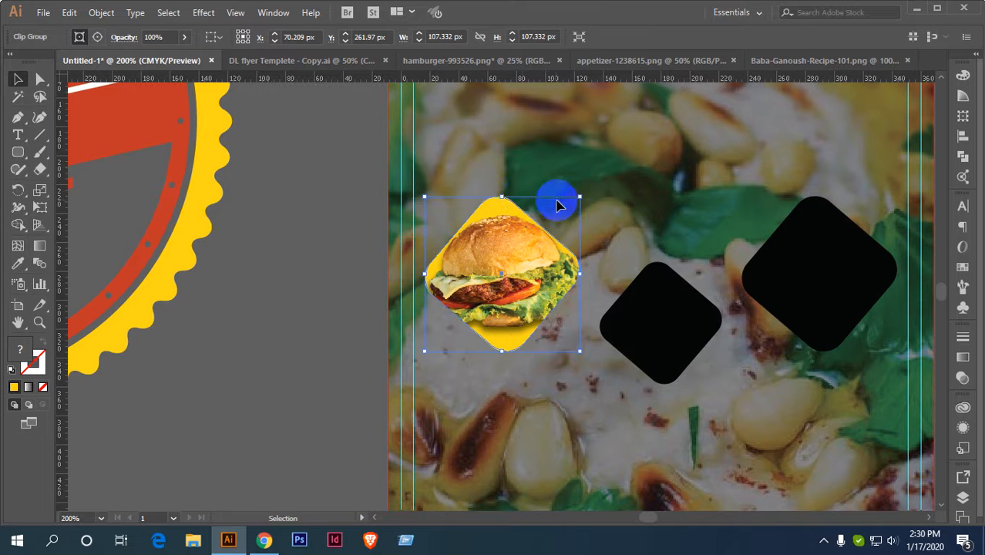
left_click_drag(579, 197, 599, 182)
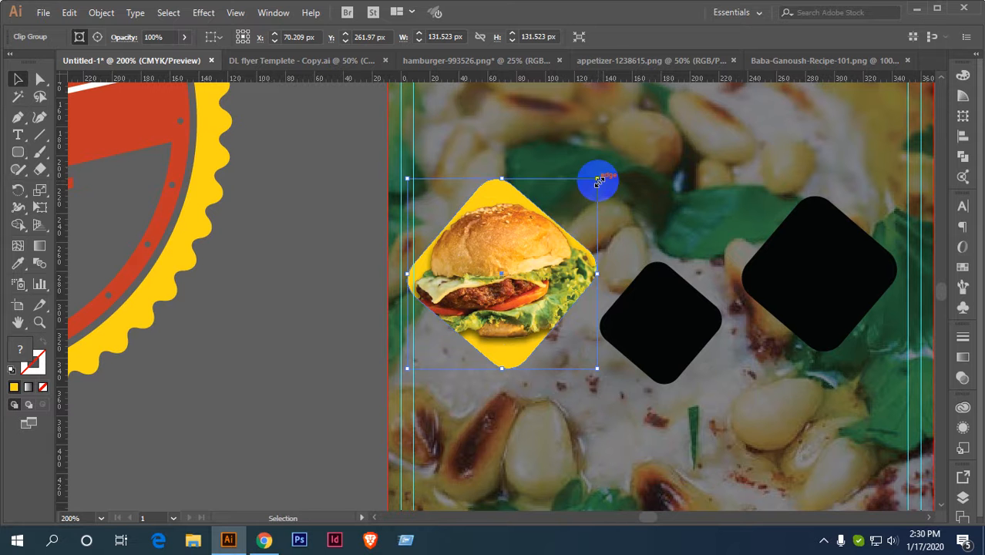
Undo the burger group's enlargement and its yellow backing, returning to the white diamond.
key("a")
key("ctrl+z")
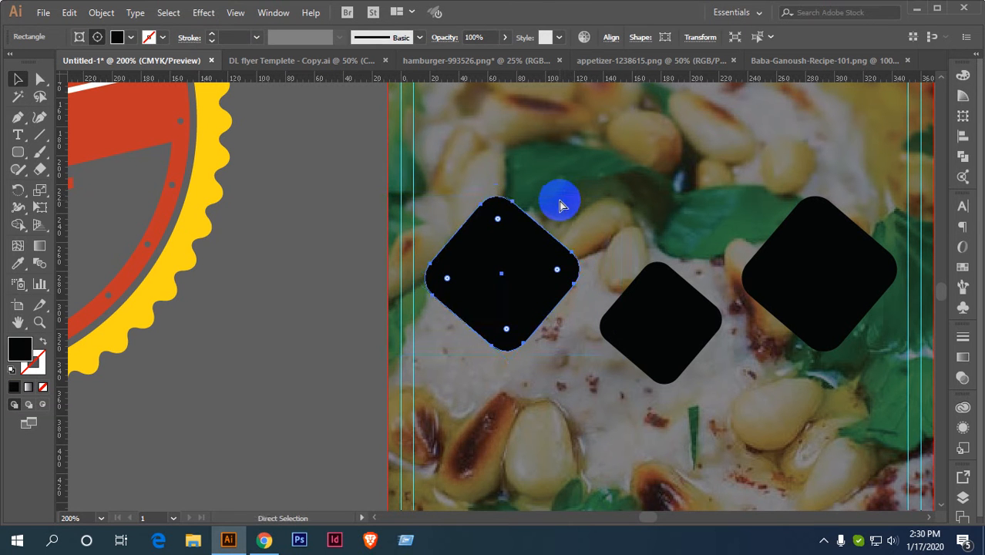
key("ctrl+shift+z")
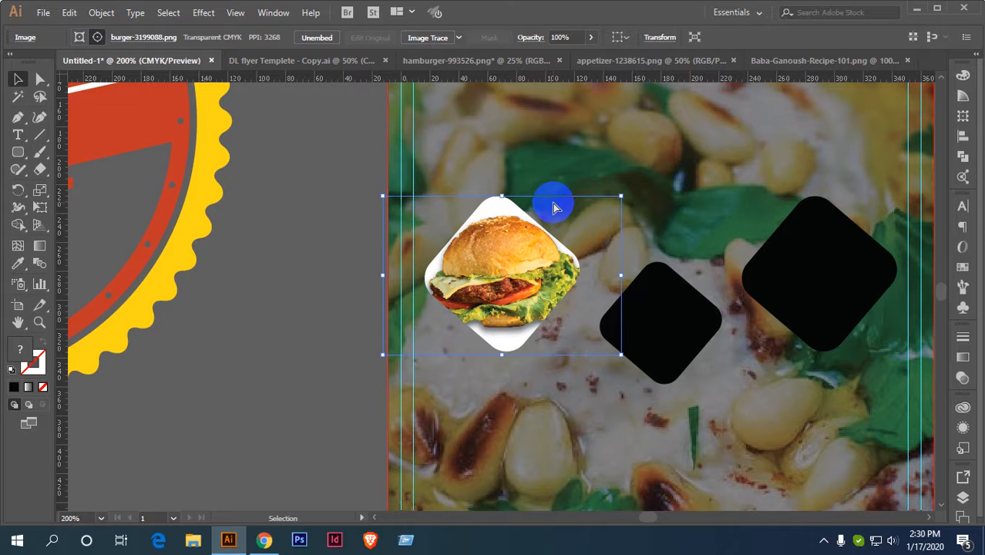
Enlarge the black diamond covering the burger slightly beyond the frame and fill it with the logo's yellow.
key("ctrl+z")
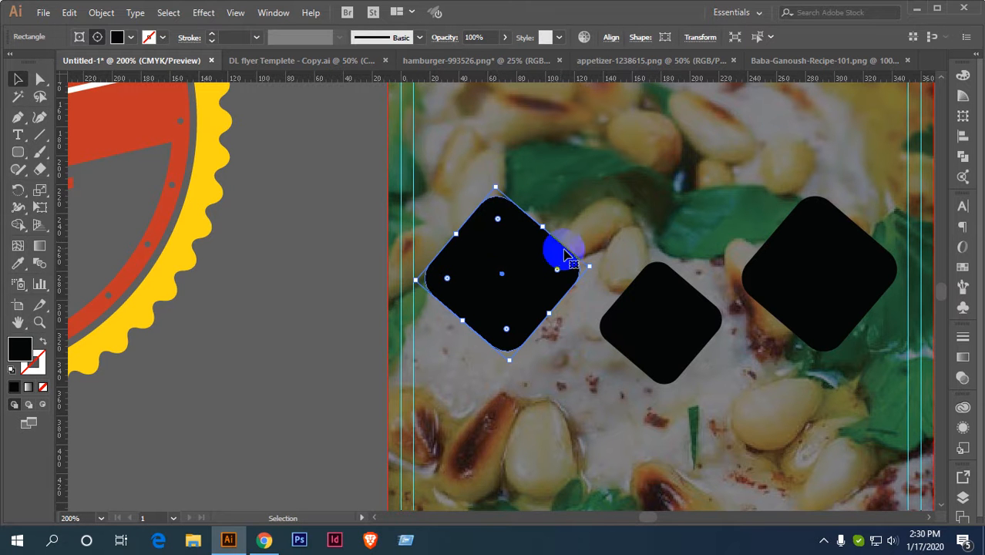
left_click_drag(590, 269, 567, 268)
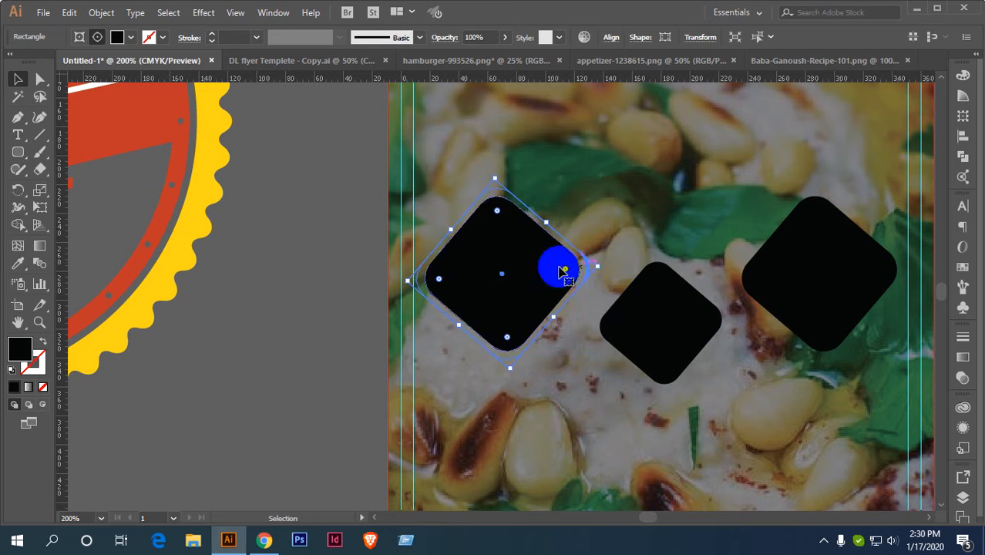
key("i")
left_click(212, 181)
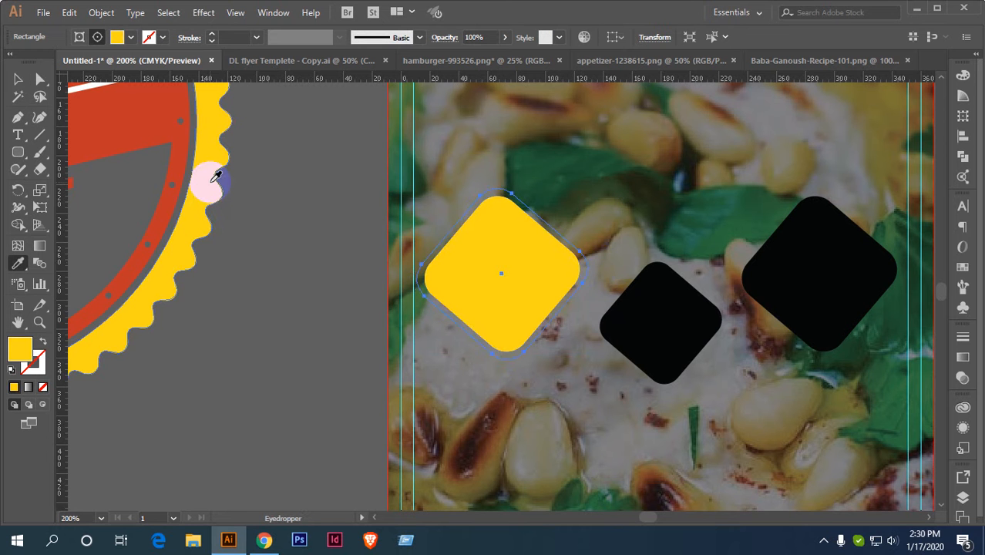
key("v")
left_click(528, 254)
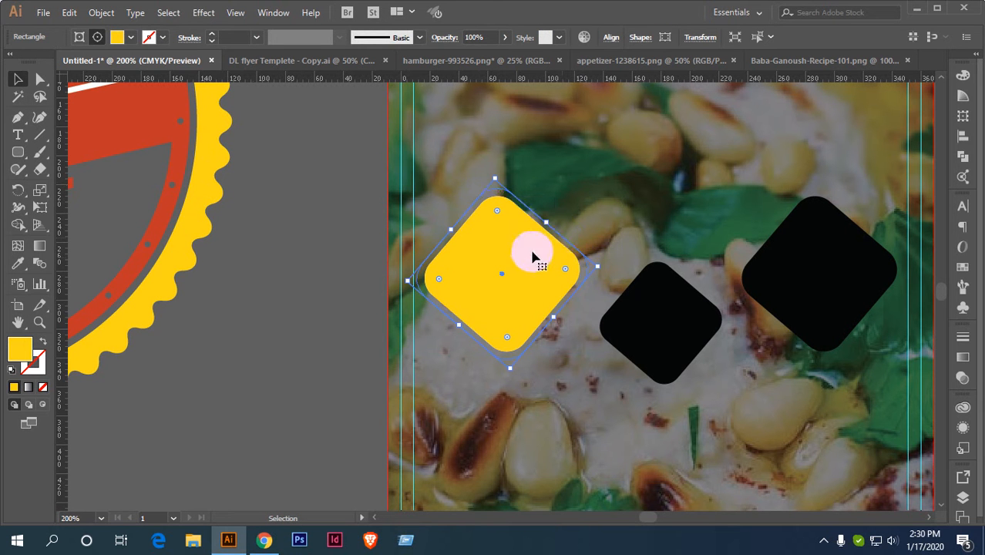
Send the yellow diamond to the back so that it sits behind the burger.
right_click(521, 233)
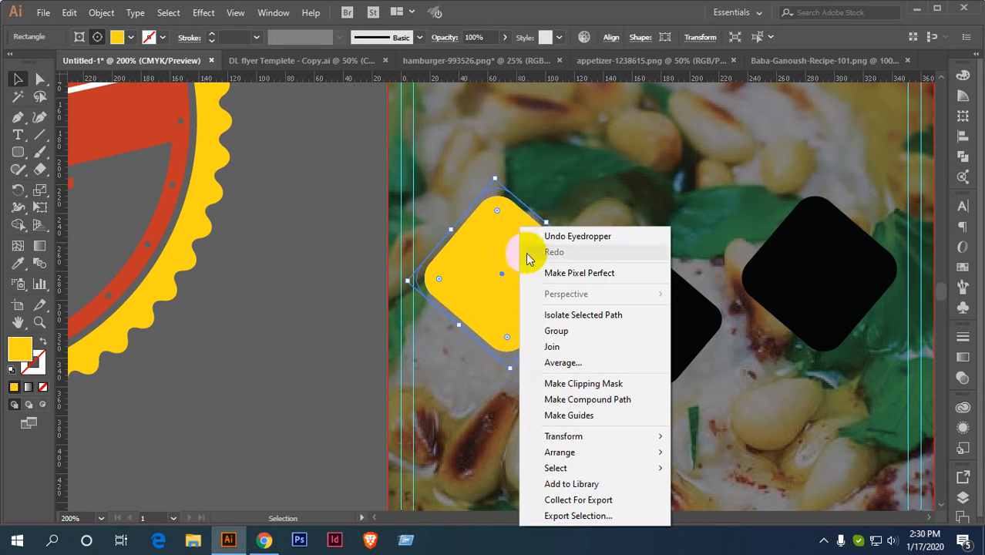
mouse_move(578, 454)
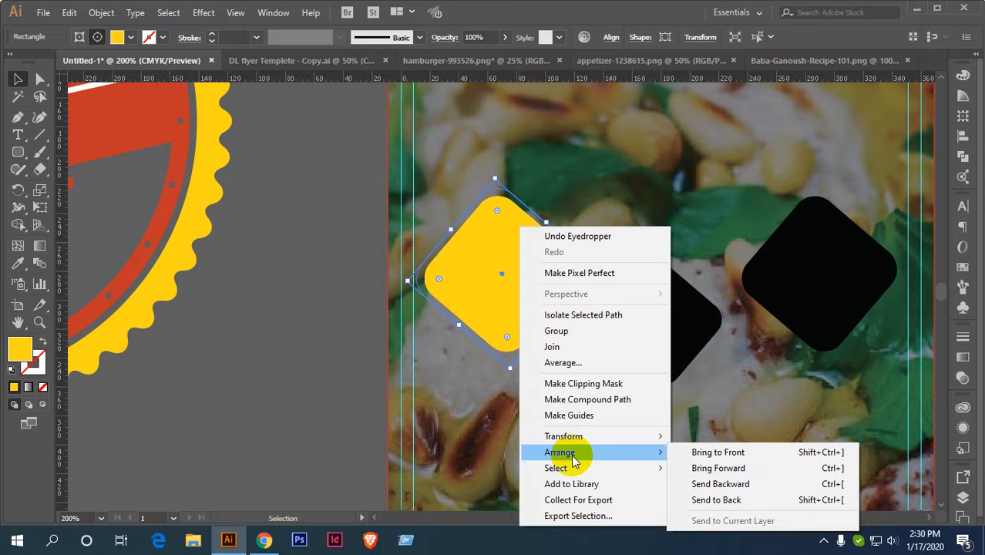
left_click(732, 499)
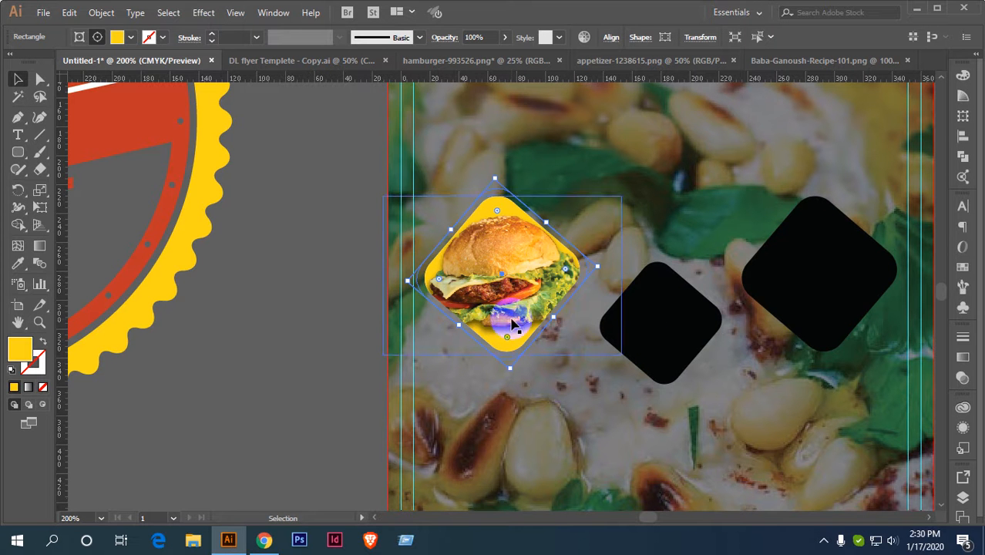
scroll(557, 319, "up", 2)
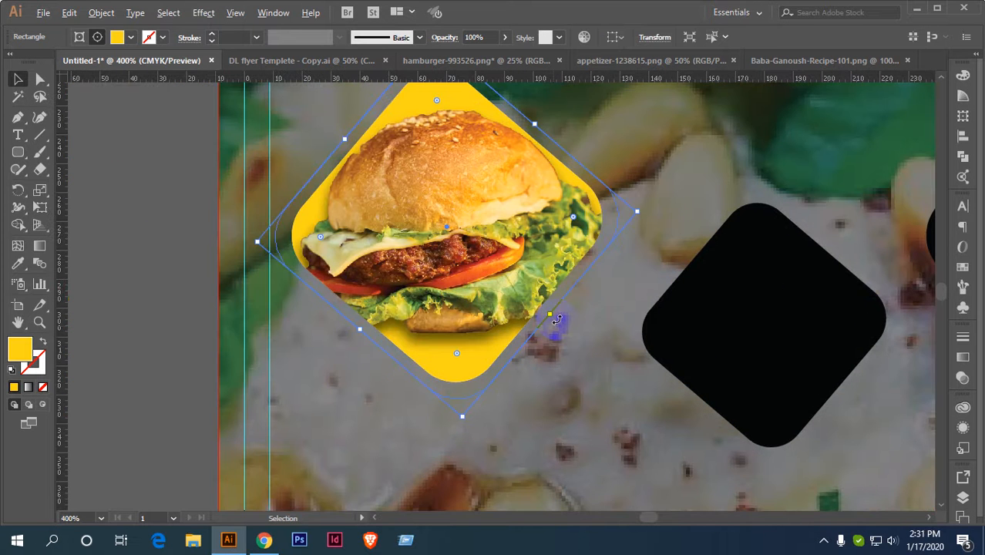
scroll(582, 310, "down", 1)
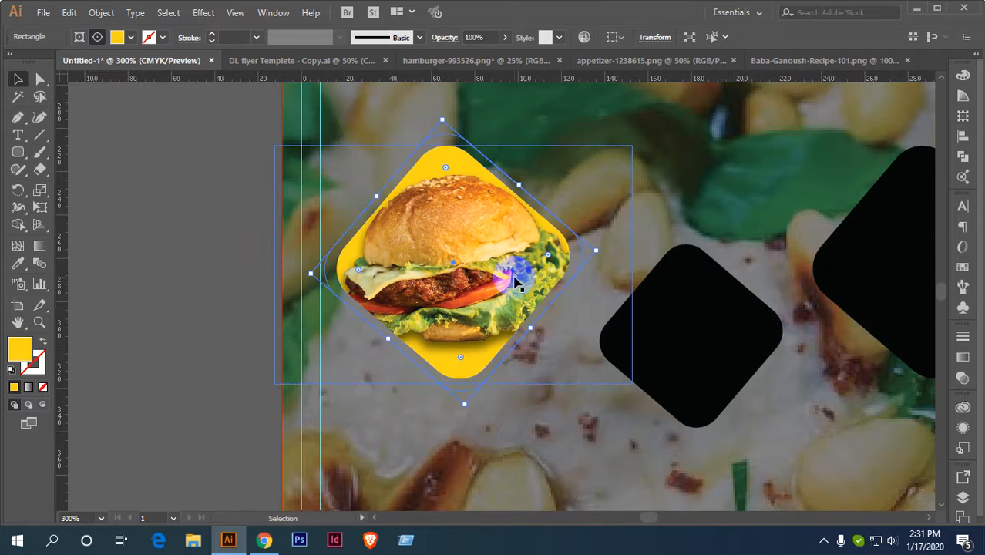
scroll(514, 276, "down", 1)
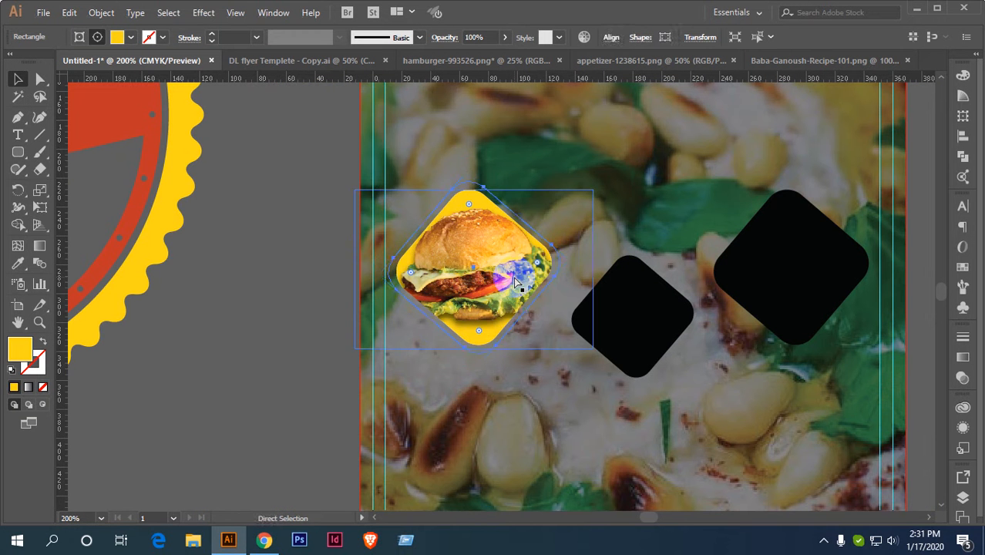
Undo the yellow diamond's edits, going back to the white diamond behind the burger.
key("ctrl+z")
key("ctrl+z")
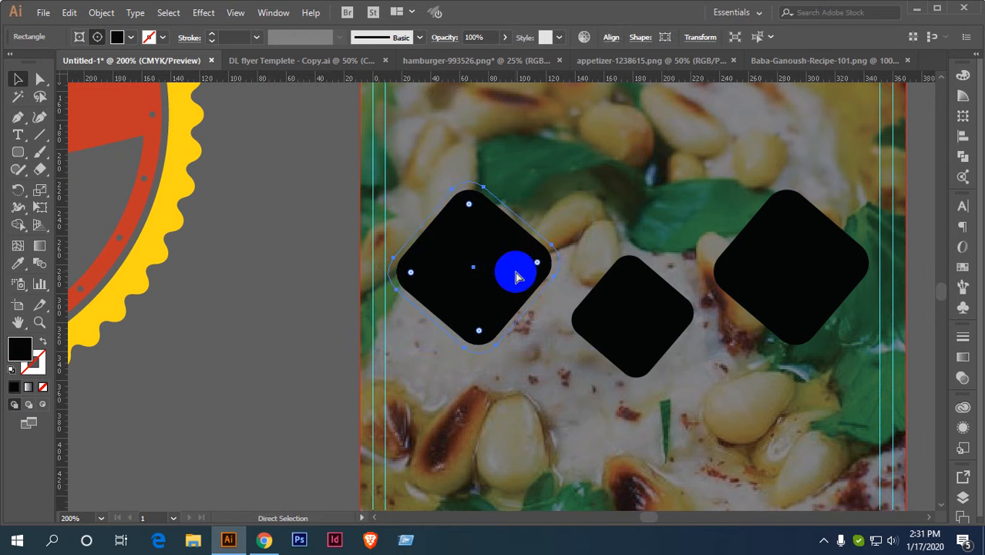
key("ctrl+shift+z")
left_click(268, 204)
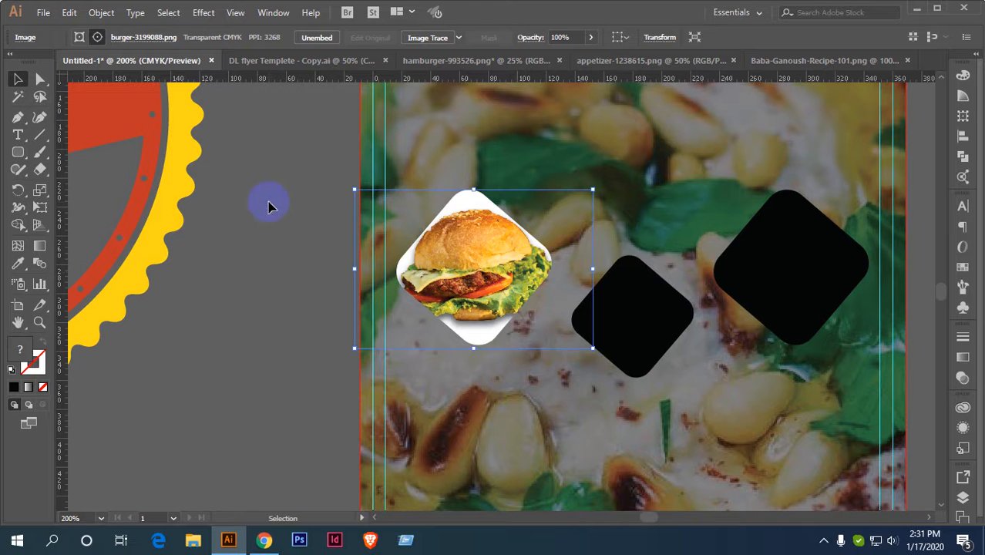
Move the clipped burger down to uncover the white diamond and duplicate that diamond in place.
left_click(454, 293)
key("ctrl+alt+7")
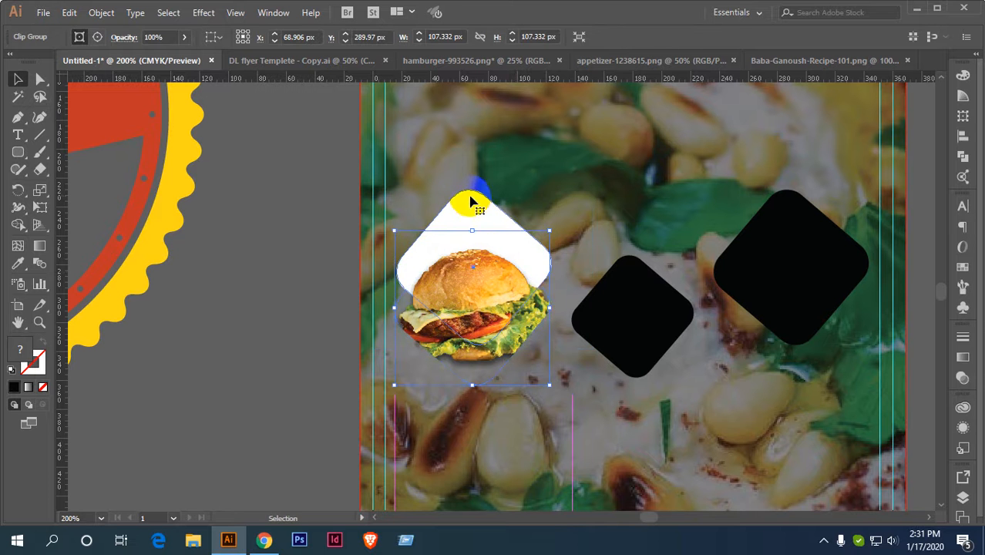
left_click(469, 204)
mouse_move(468, 204)
left_mouse_down()
mouse_move(537, 188)
mouse_move(465, 210)
left_mouse_up()
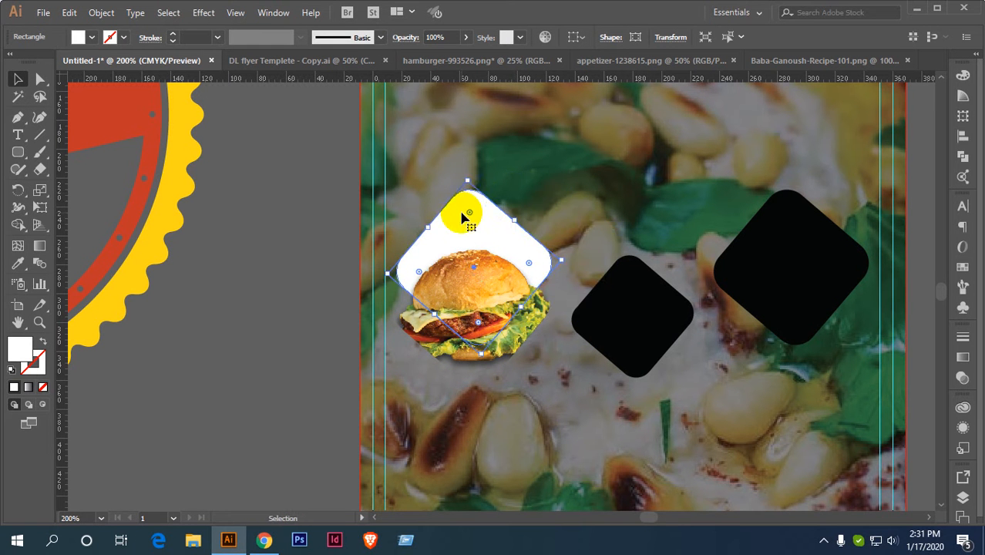
Fill the selected diamond above the burger with the yellow of the logo's scalloped edge.
key("v")
key("i")
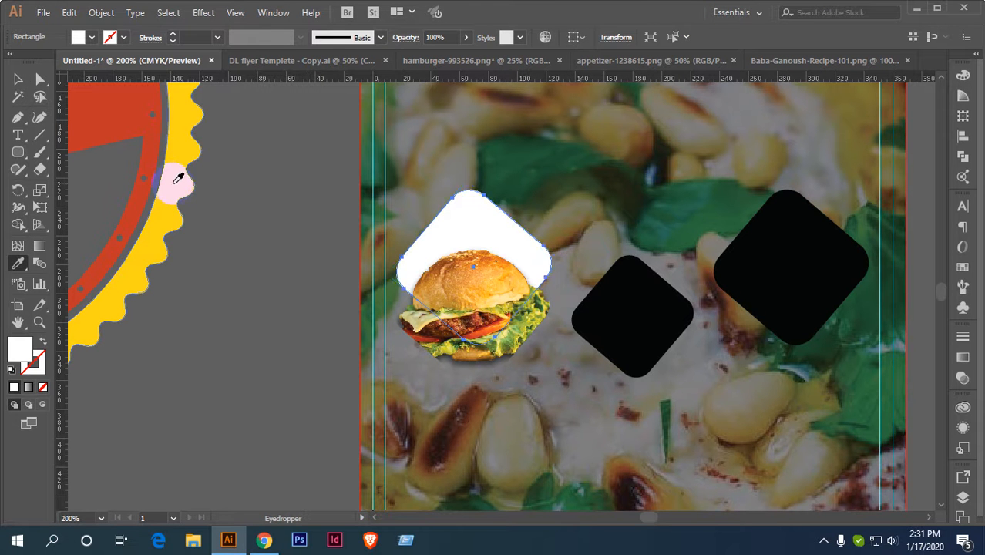
left_click(174, 179)
key("v")
left_click(478, 192)
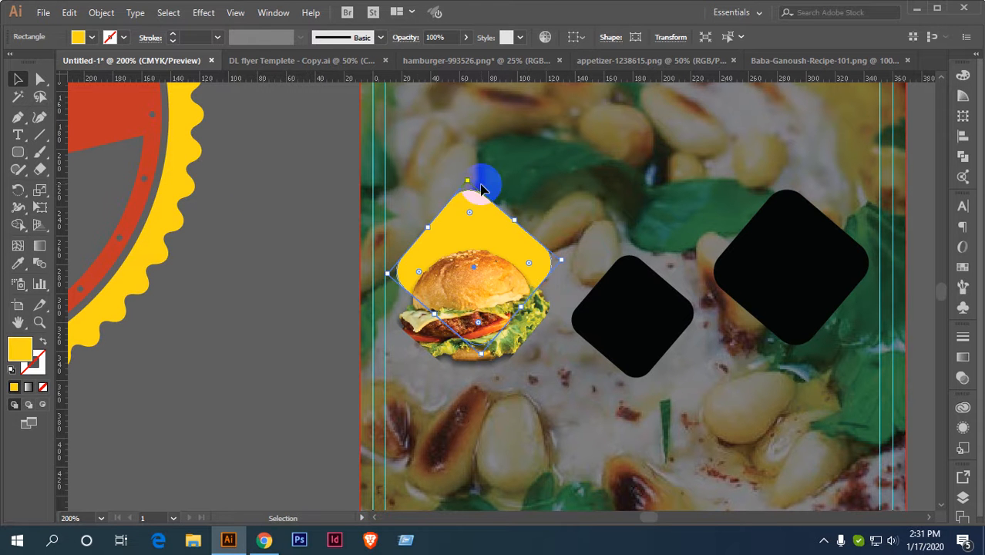
Turn the yellow diamond into a thin border behind the white one, and move the clipped burger back onto the white diamond.
key("ctrl+z")
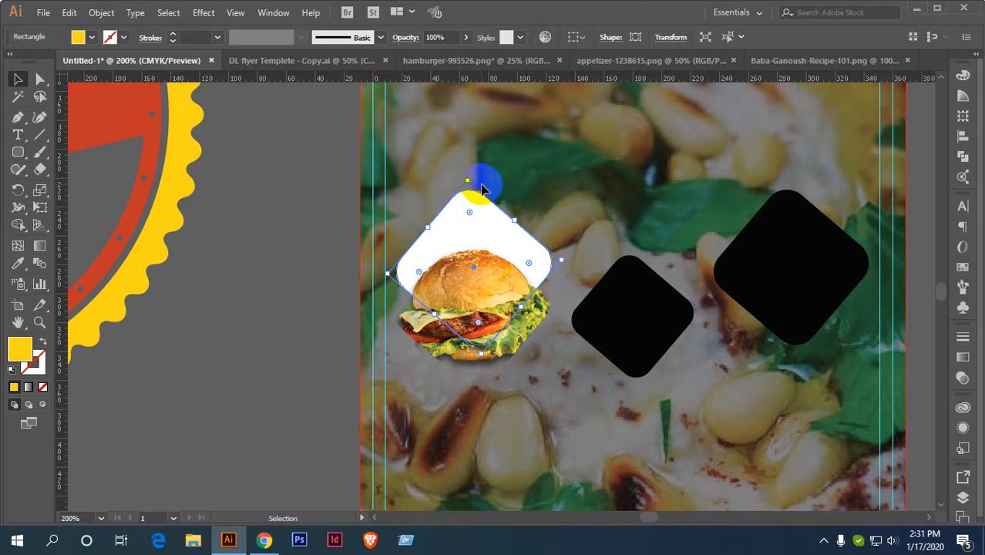
left_click_drag(469, 181, 470, 174)
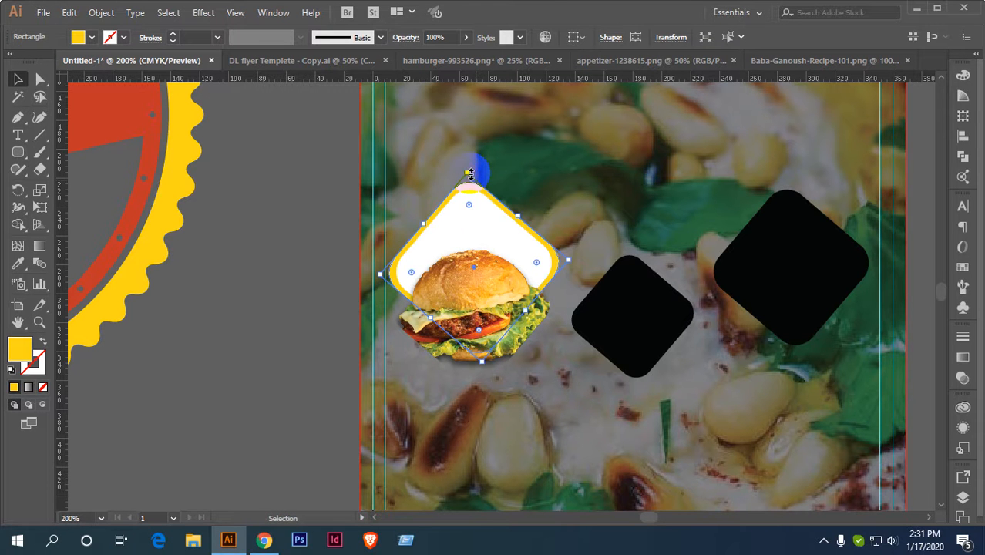
left_click(277, 191)
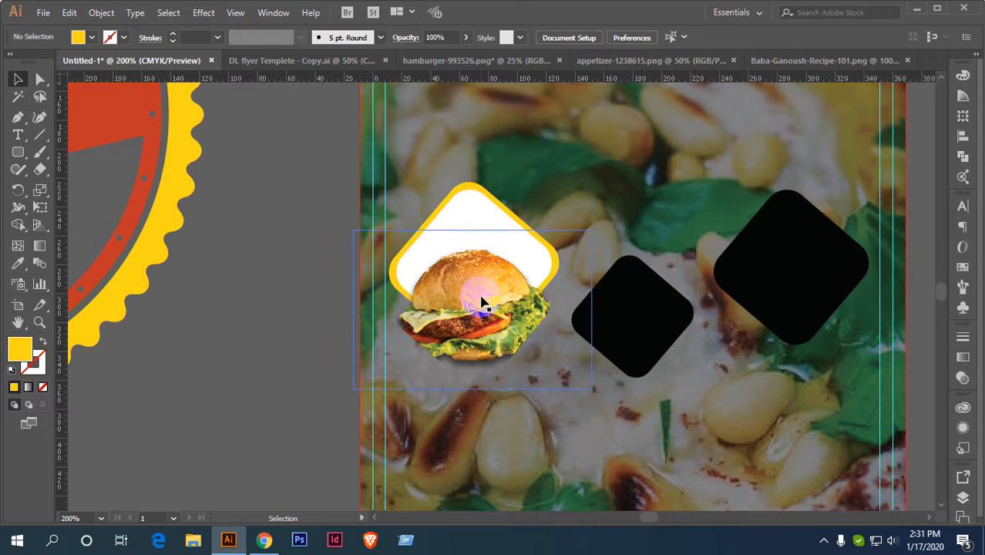
left_click_drag(482, 303, 485, 259)
left_click(306, 233)
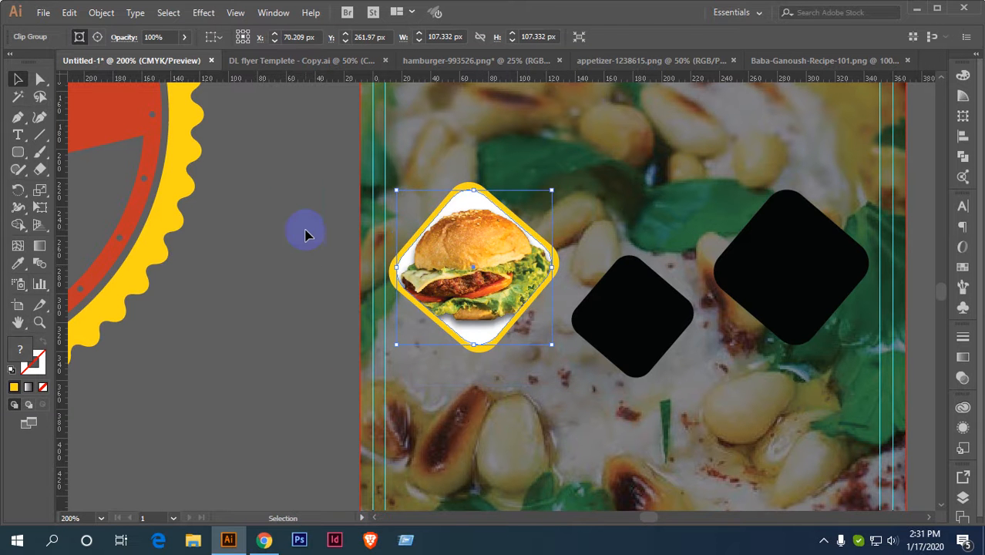
Place the falafel picture 34db73312f499214ab30949fb6129516 from Downloads over the small middle black diamond.
scroll(568, 281, "down", 2)
left_click_drag(576, 291, 484, 269)
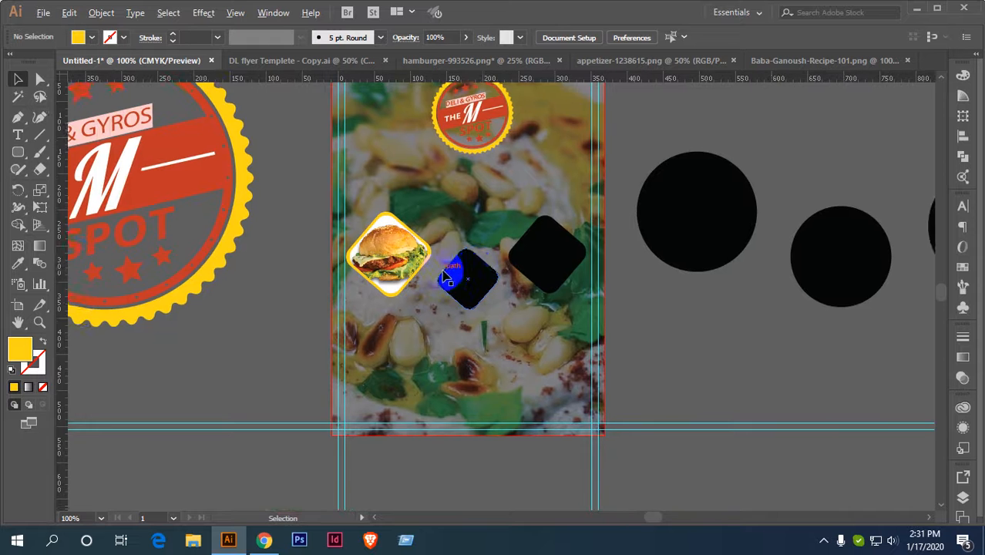
scroll(416, 264, "up", 2)
left_click_drag(413, 266, 328, 224)
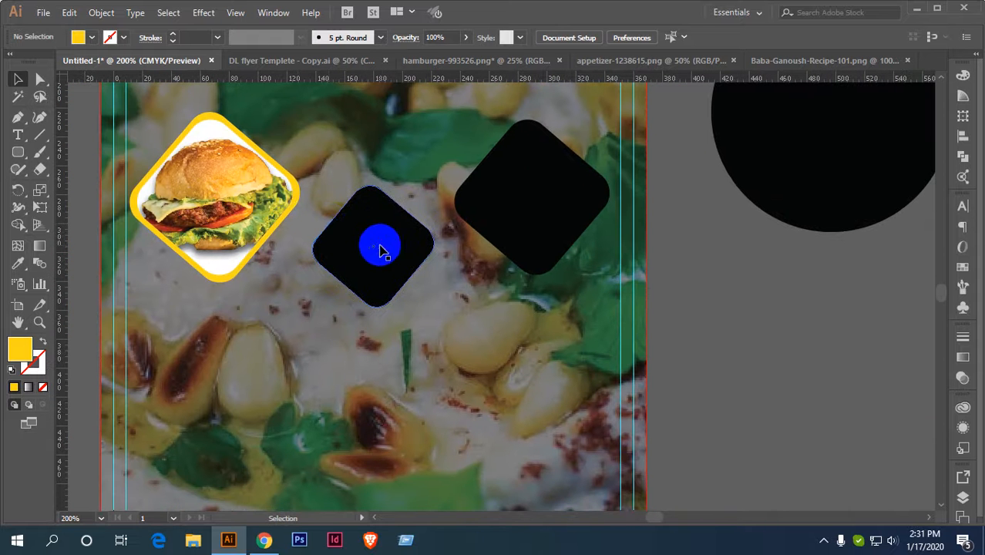
left_click(381, 245)
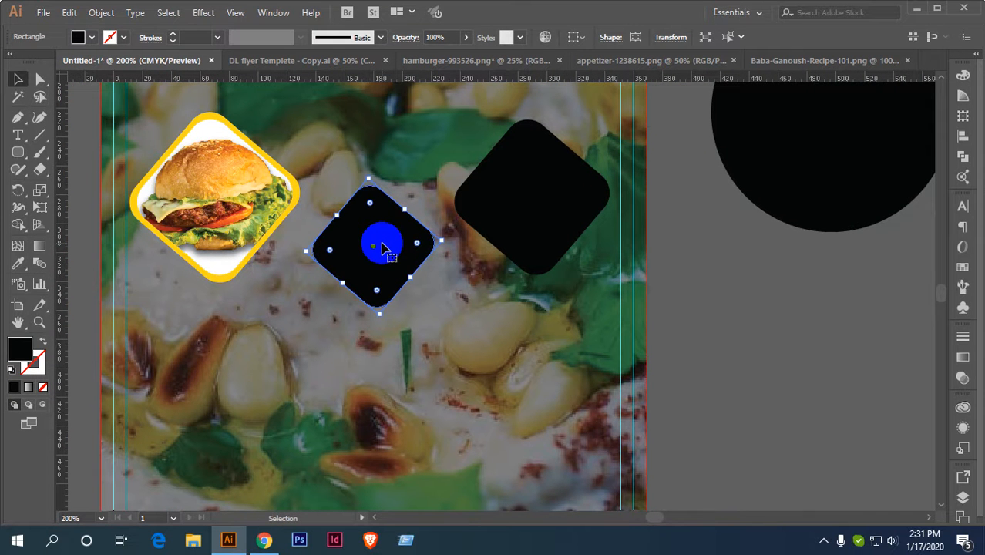
left_click(43, 12)
left_click(121, 246)
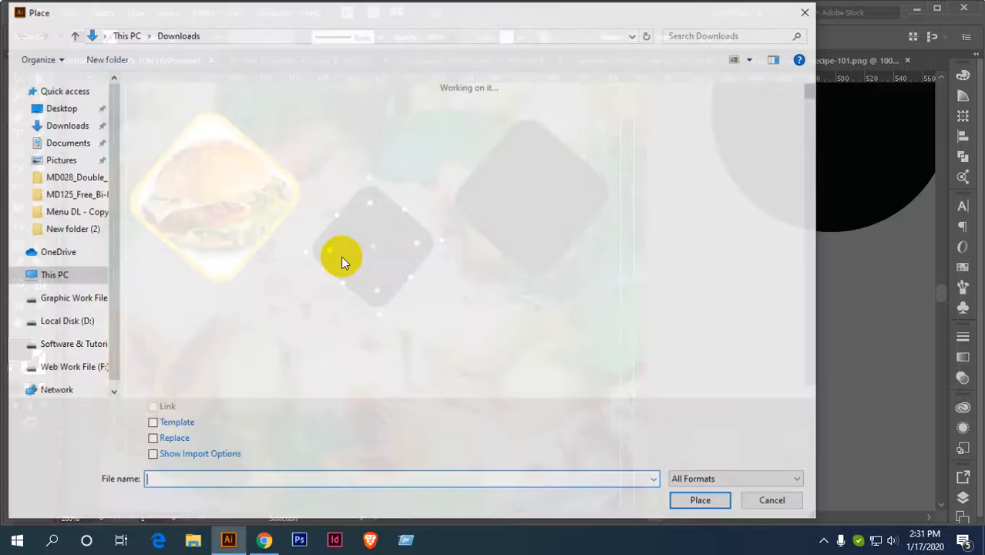
scroll(374, 259, "down", 5)
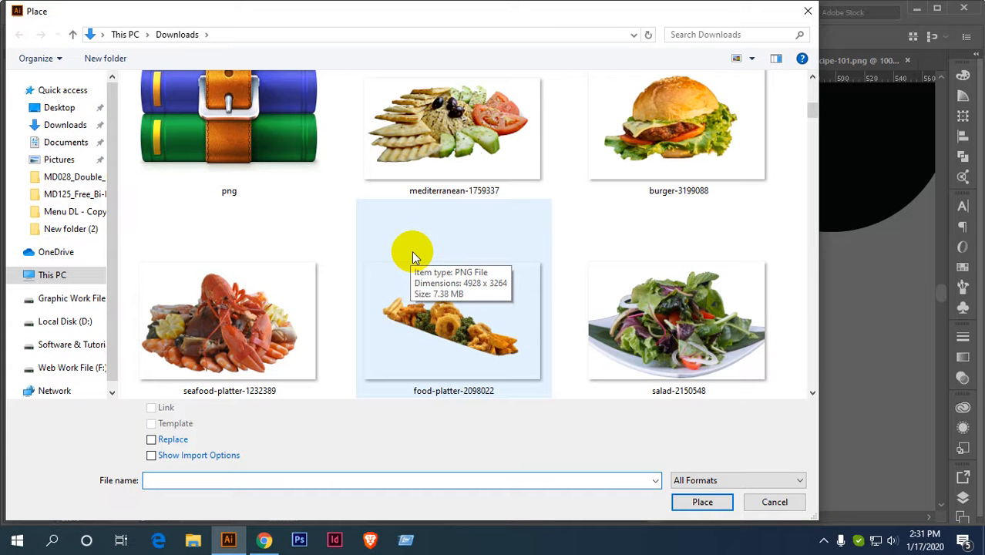
scroll(412, 250, "down", 2)
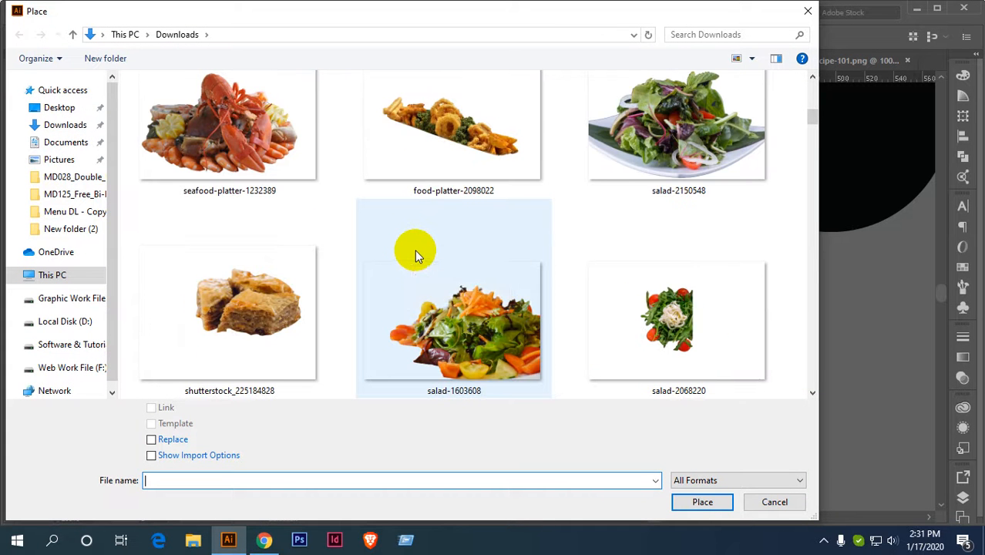
scroll(415, 249, "down", 2)
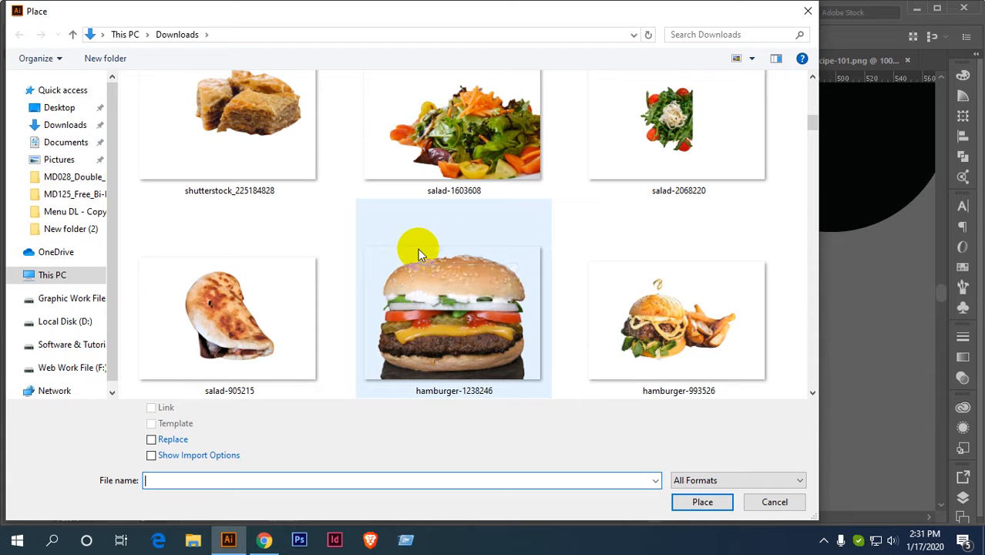
scroll(418, 248, "down", 2)
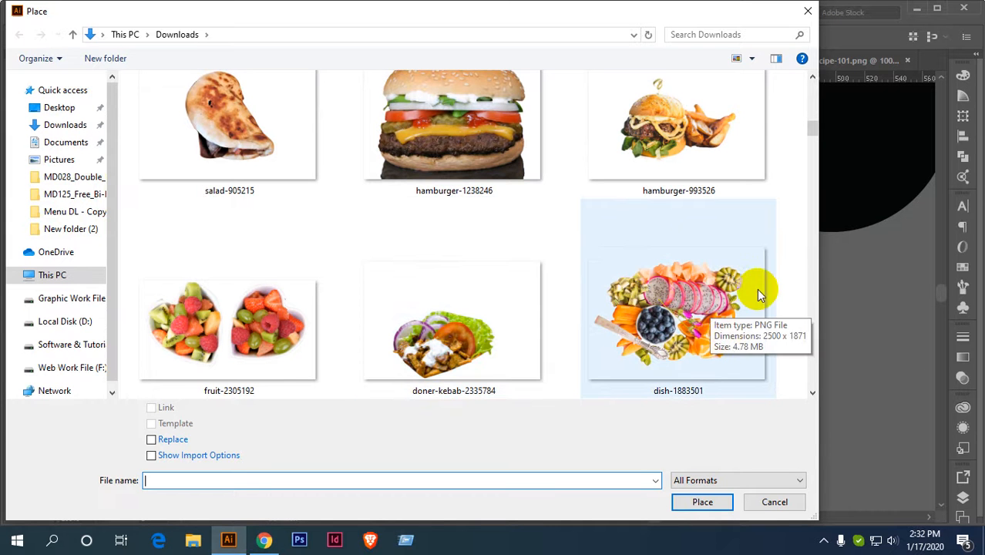
scroll(484, 276, "down", 2)
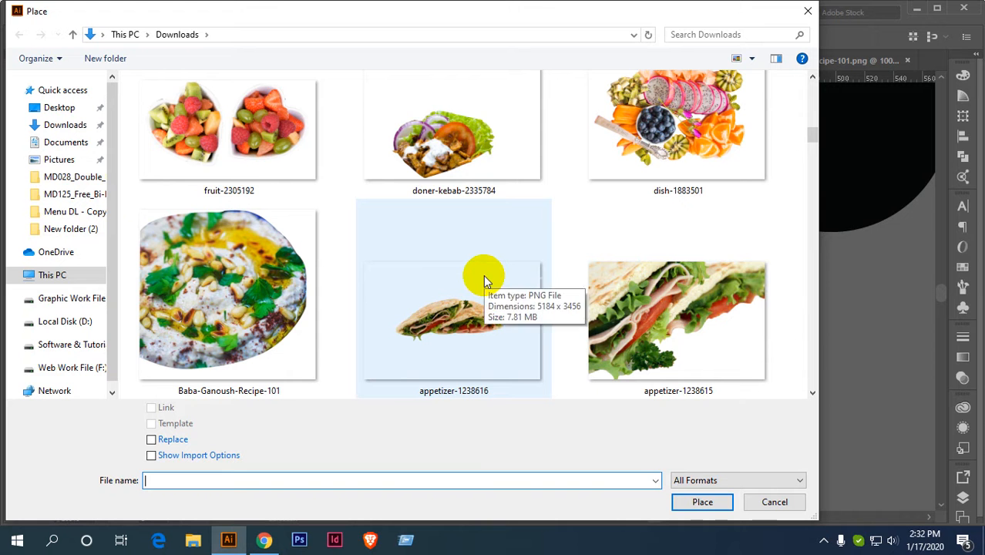
scroll(483, 279, "down", 2)
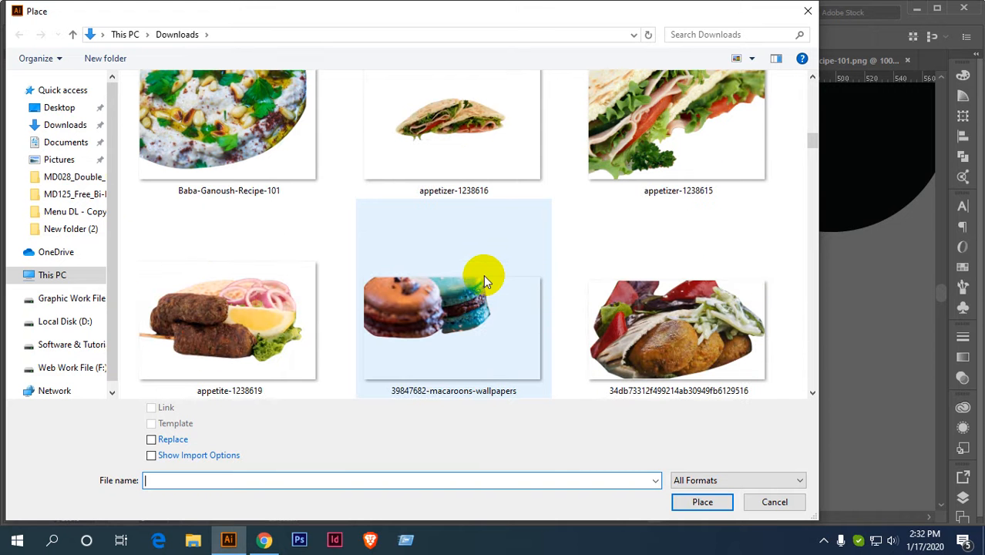
double_click(659, 322)
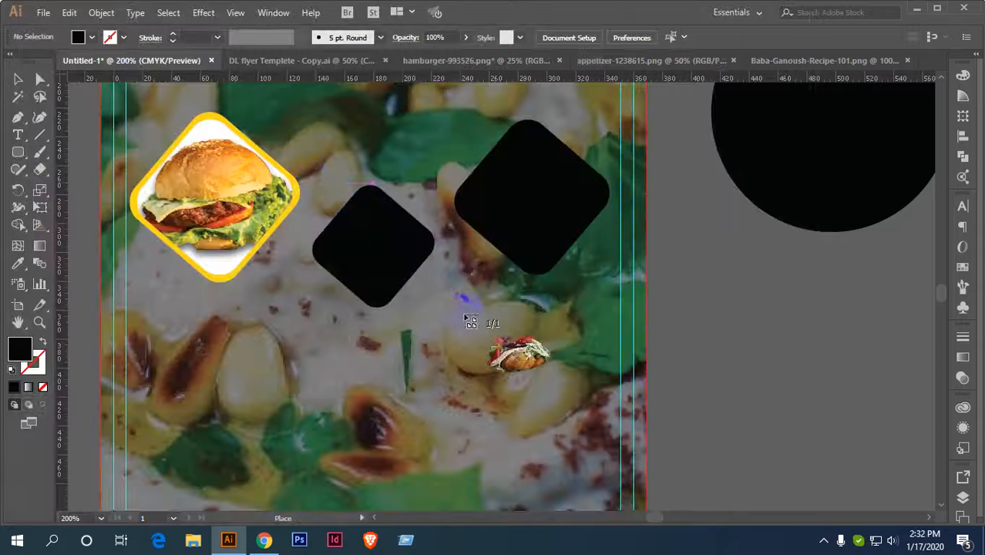
left_click_drag(313, 179, 550, 345)
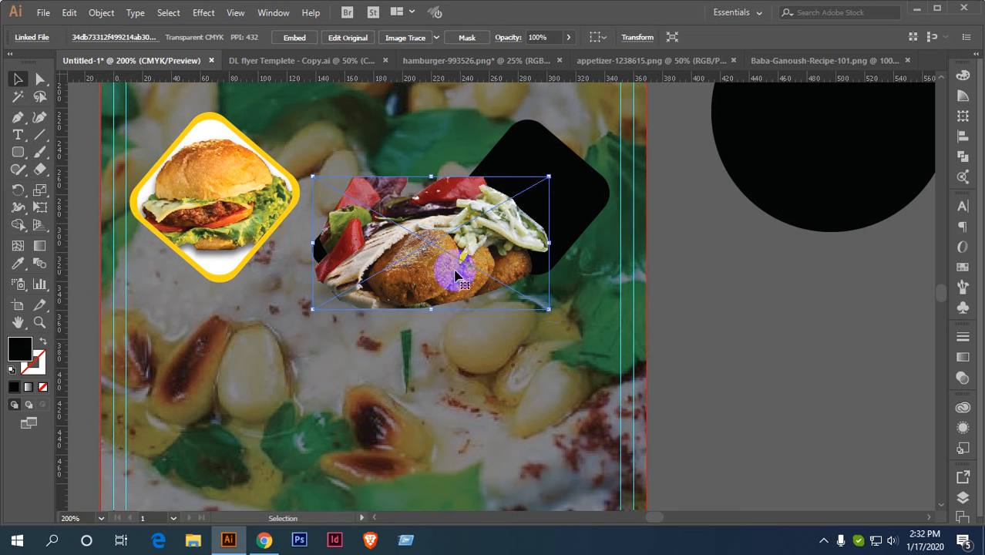
Embed the falafel picture, scale it down to about 97 px wide and centre it over the middle diamond.
left_click_drag(456, 269, 432, 269)
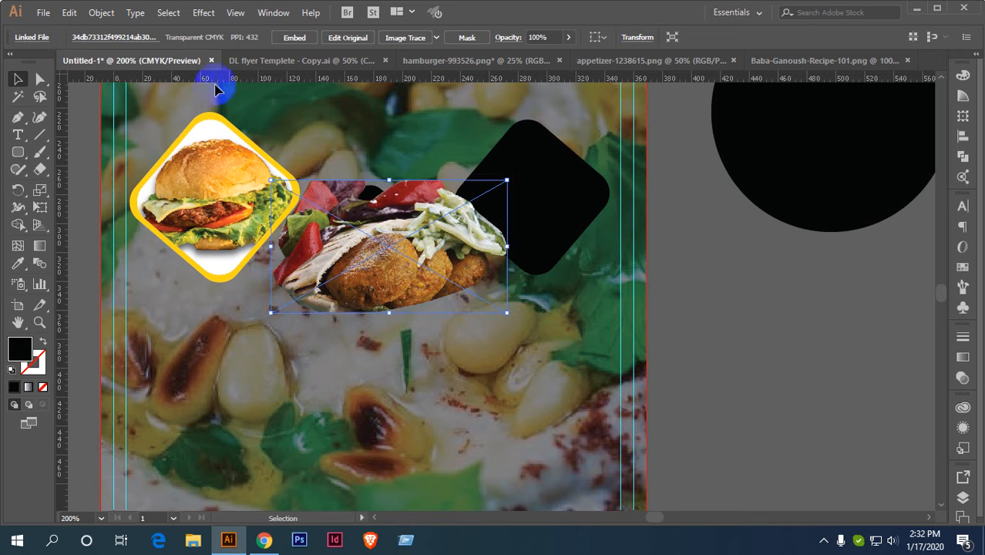
left_click(294, 37)
left_click_drag(506, 181, 486, 191)
scroll(445, 214, "left", 2)
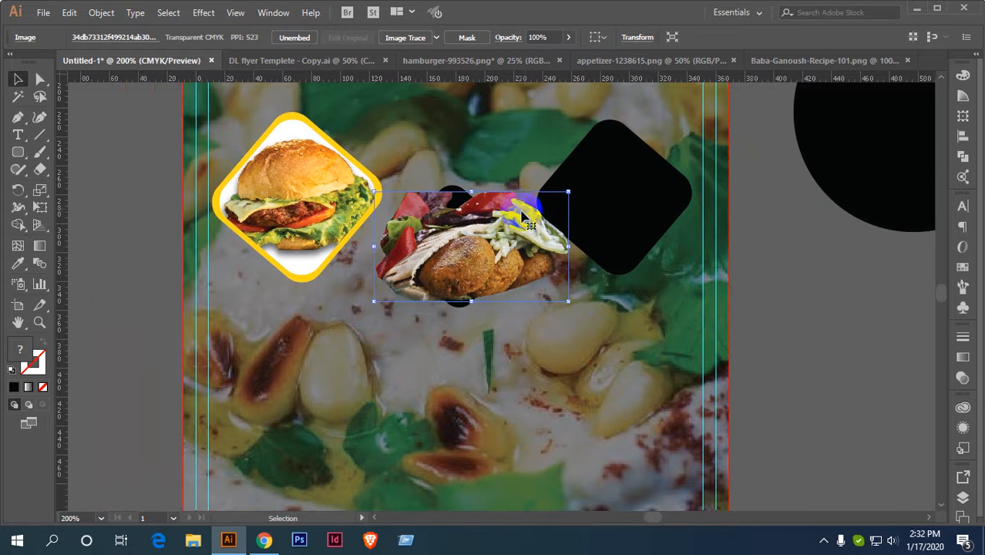
scroll(508, 208, "up", 1)
left_click_drag(503, 233, 455, 235)
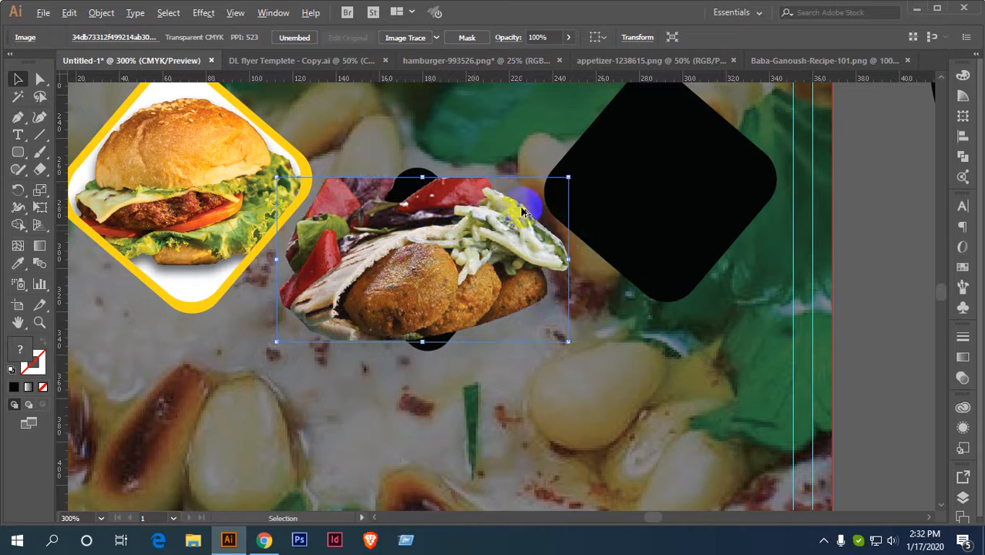
left_click_drag(570, 179, 544, 204)
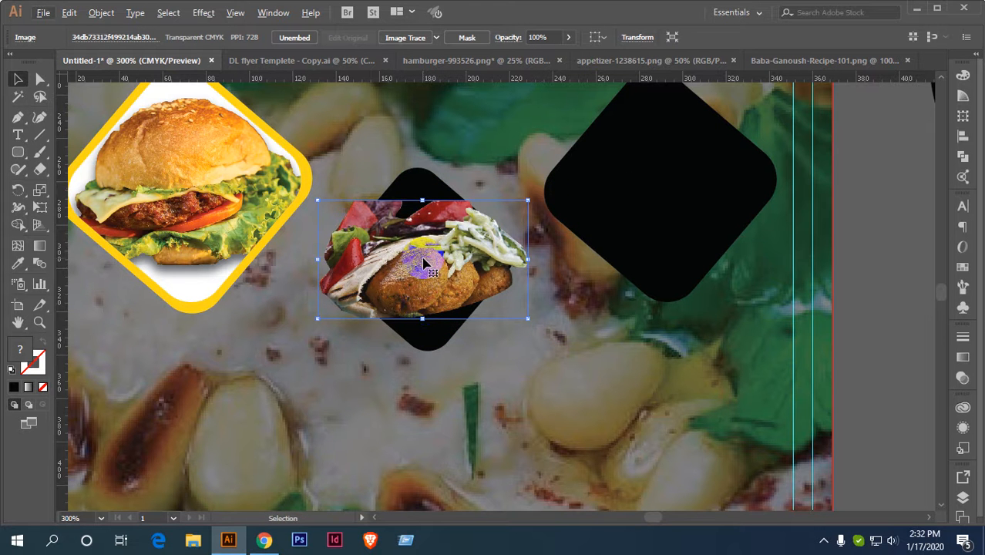
Apply a Multiply drop shadow to the falafel picture with 75% opacity, 0 px X offset, 3 px Y offset and 2 px blur.
left_click(209, 14)
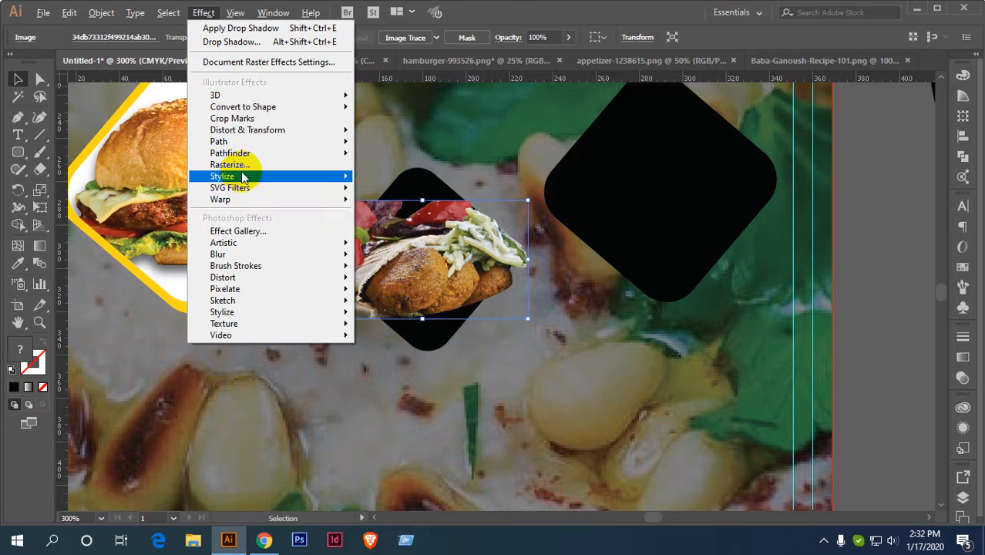
mouse_move(246, 176)
left_click(407, 180)
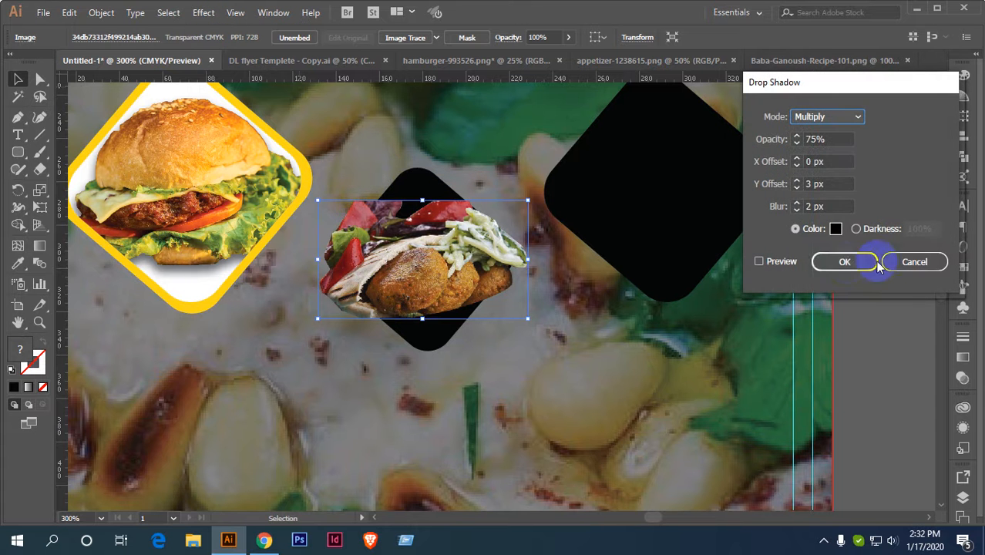
left_click(845, 260)
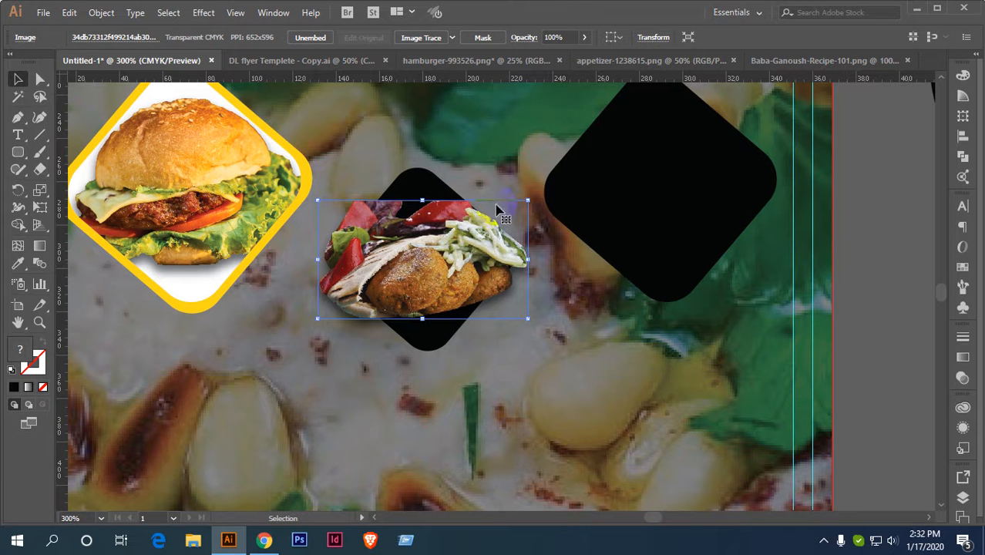
Bring the middle black diamond to the front and use it as a clipping mask for the falafel picture.
left_click(430, 188)
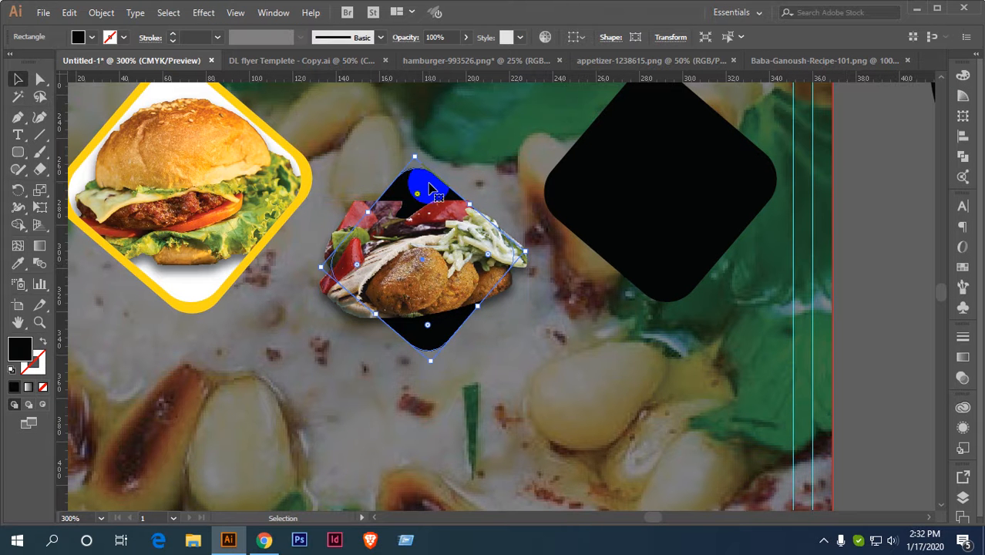
key("a")
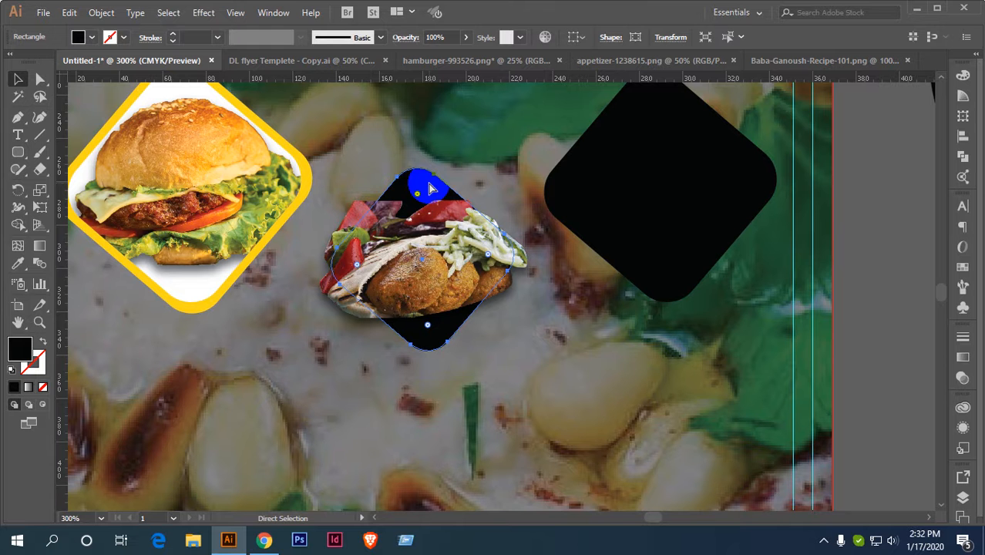
key("ctrl+shift+bracketright")
key("v")
left_click(527, 249, "shift")
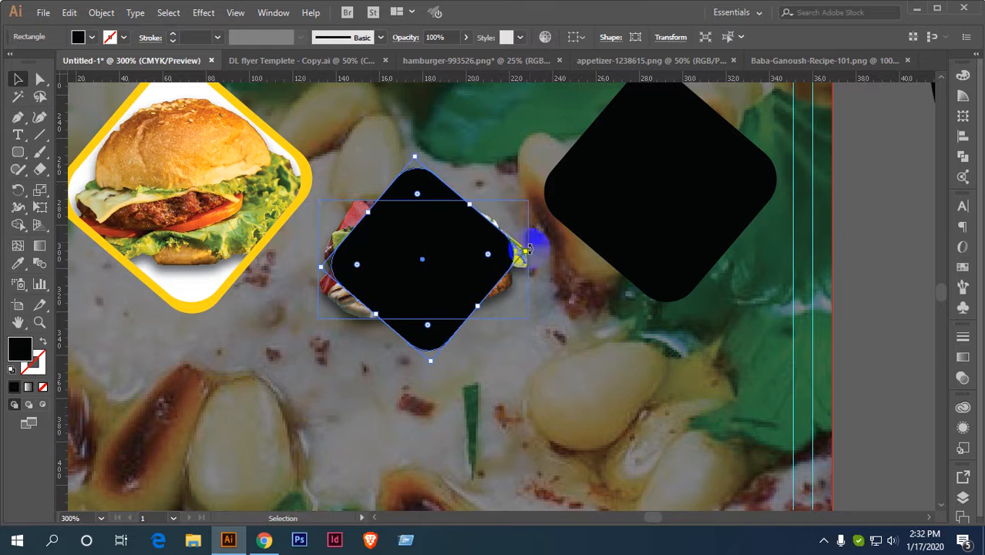
right_click(426, 246)
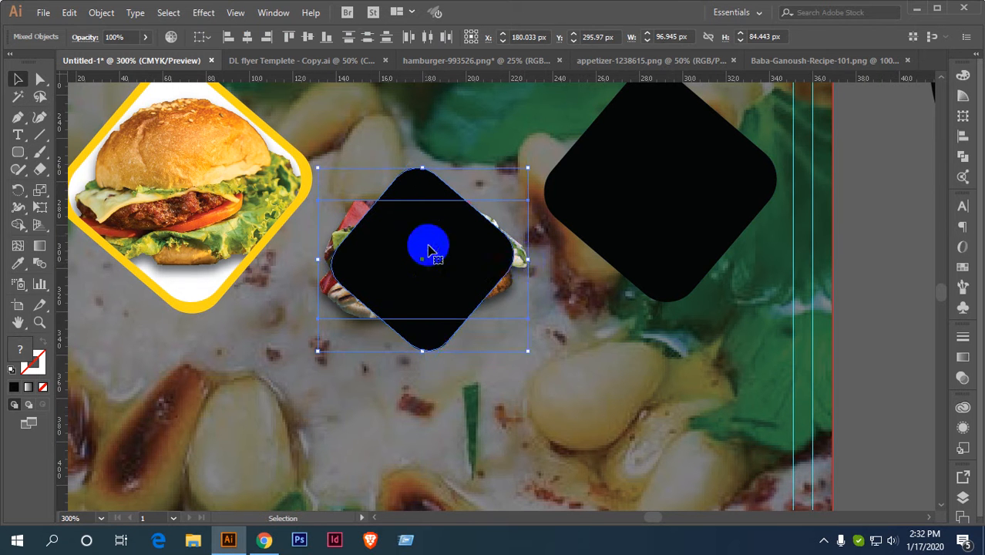
left_click(481, 340)
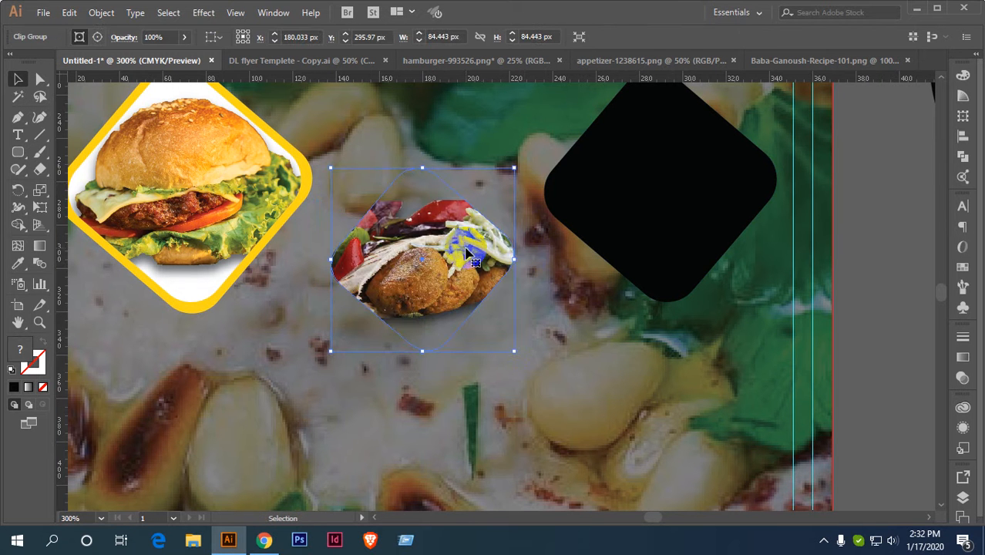
Put a copy of the diamond clipping shape directly behind the falafel picture and fill it white.
left_click(466, 253)
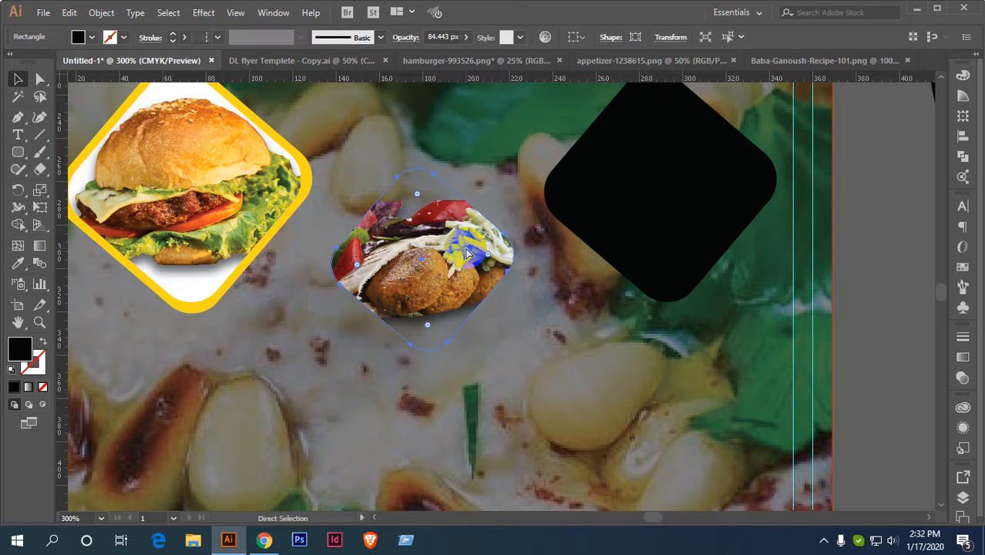
key("ctrl+bracketleft")
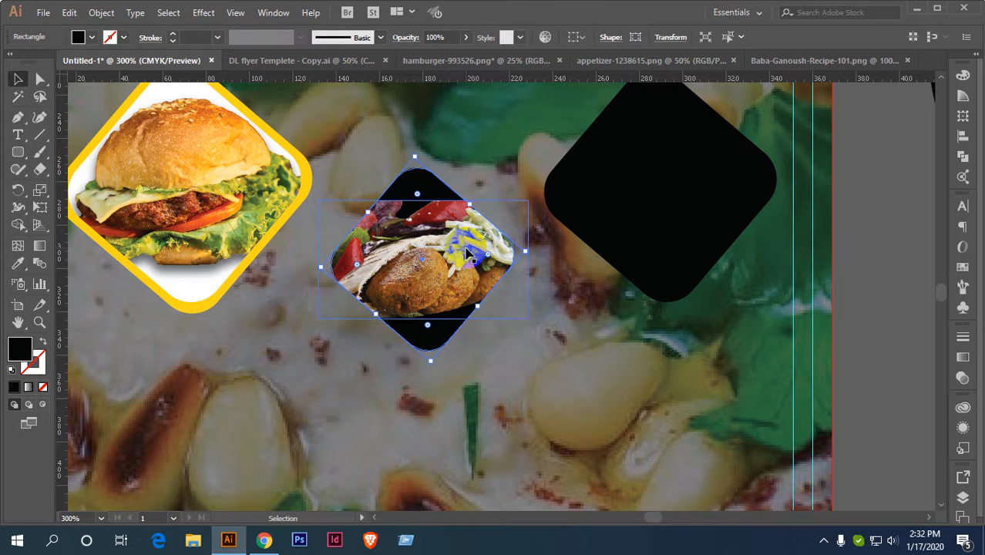
left_click(92, 38)
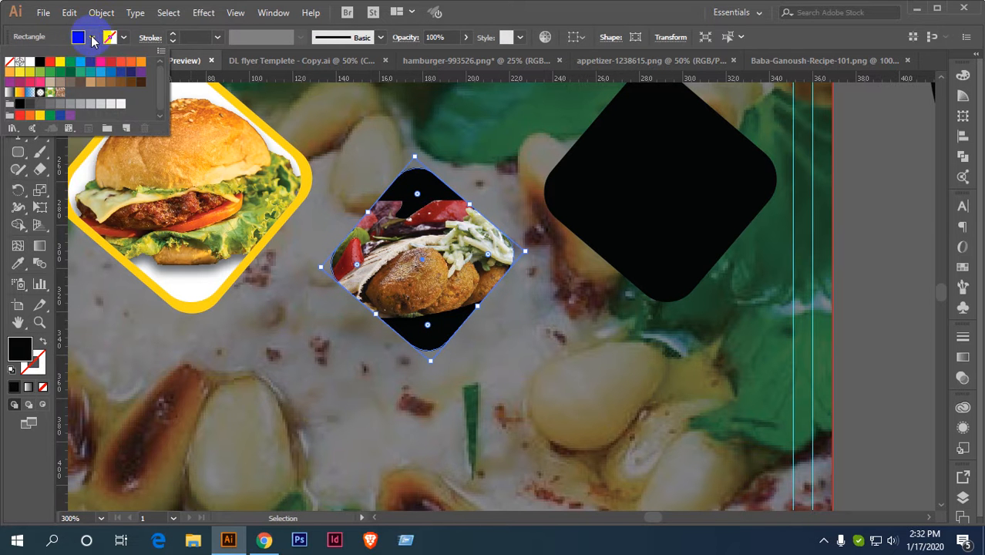
left_click(29, 61)
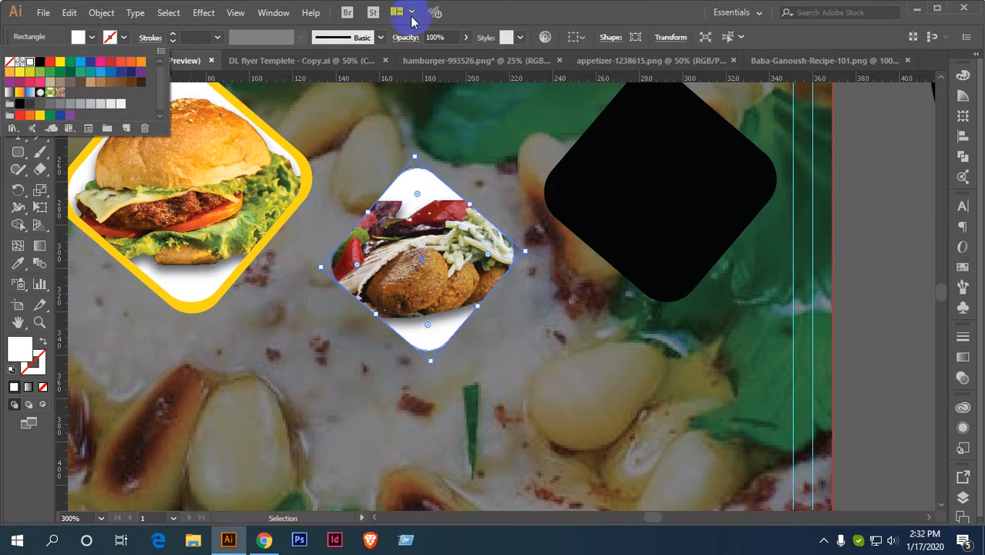
left_click(428, 172)
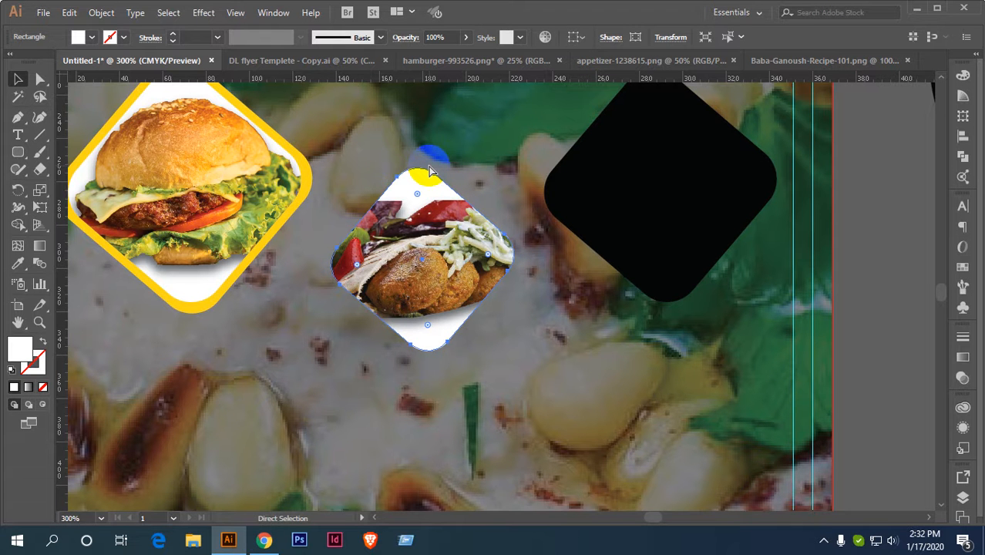
Put another diamond copy behind the white one, fill it with the burger frame's yellow and enlarge it slightly as the falafel picture's border.
left_click_drag(429, 171, 423, 171)
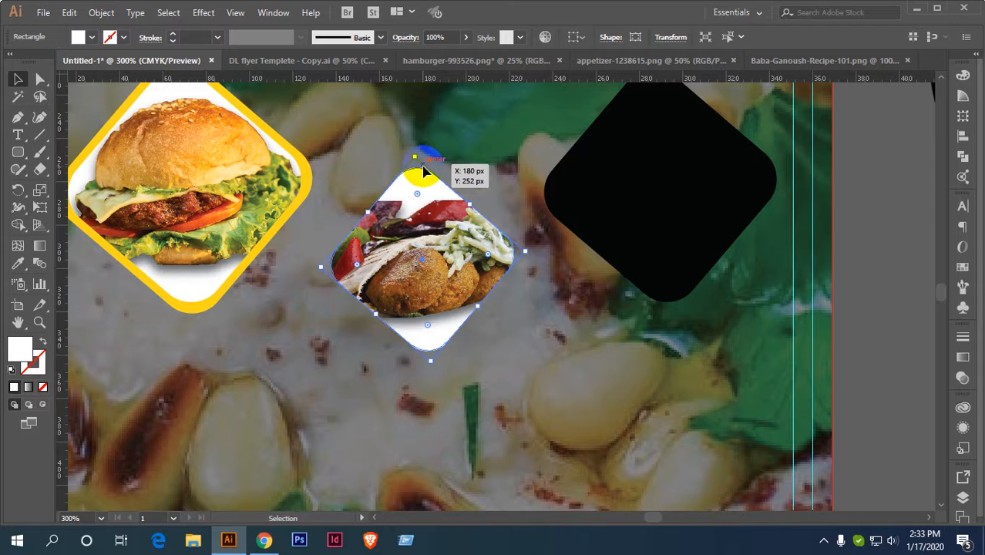
key("i")
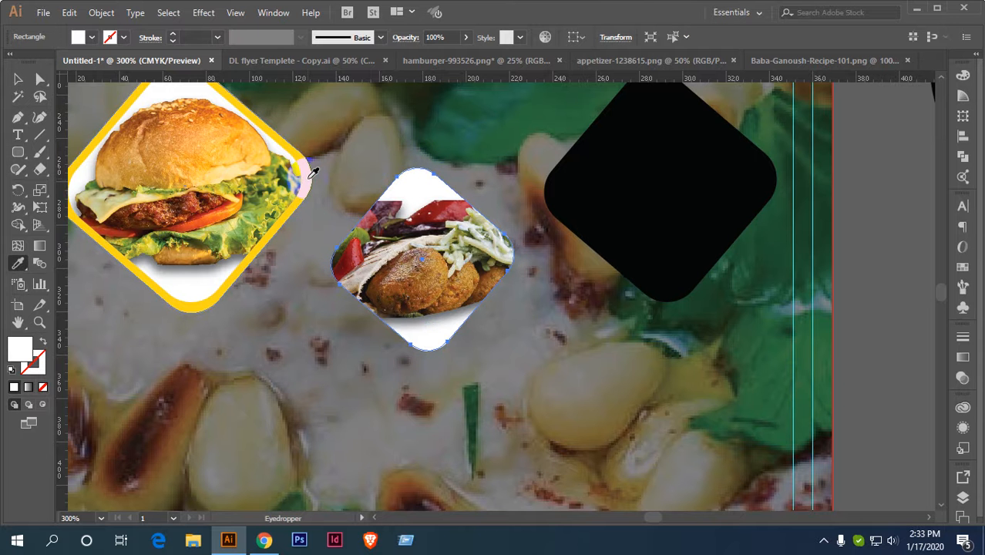
left_click(313, 171)
key("v")
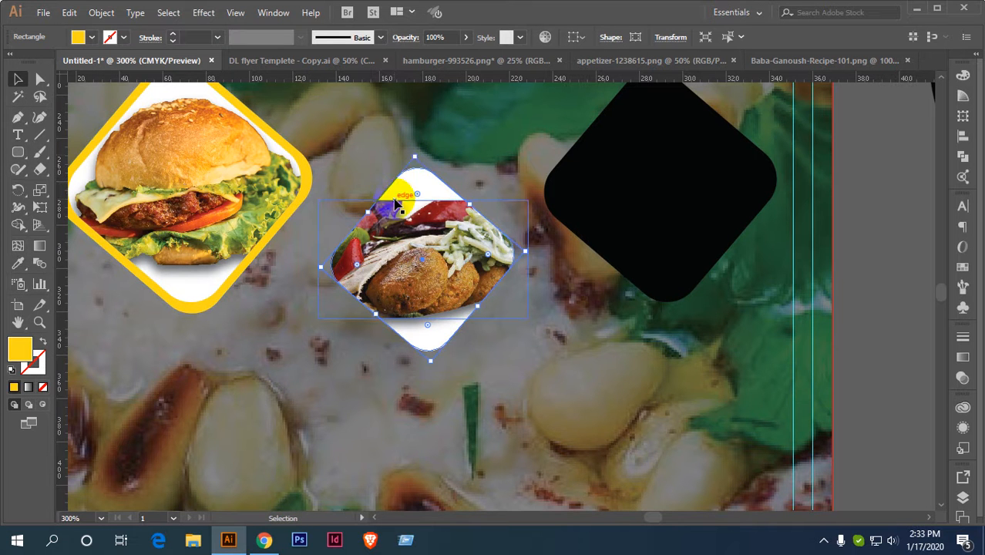
scroll(417, 157, "up", 1)
mouse_move(414, 156)
left_mouse_down()
mouse_move(409, 139)
mouse_move(414, 155)
left_mouse_up()
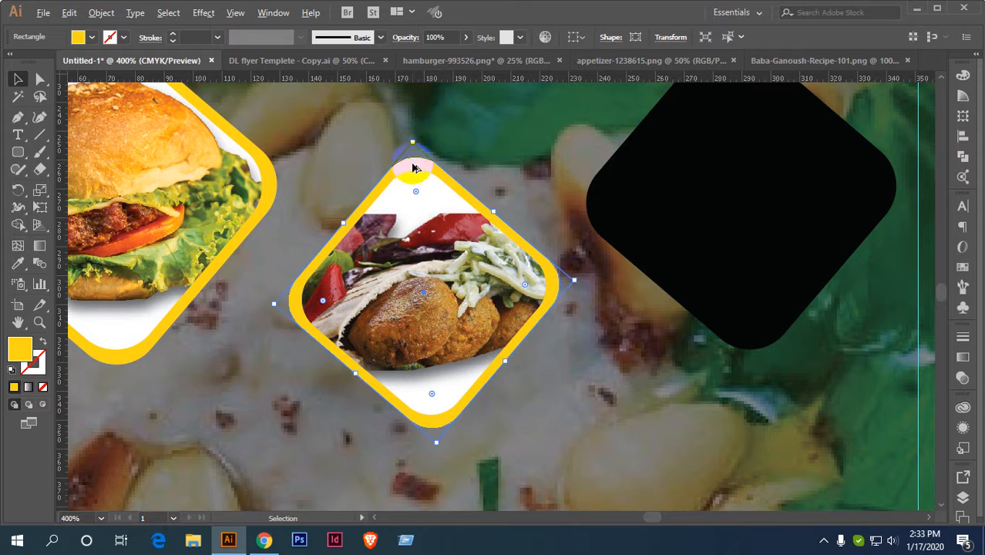
Place the fruit platter picture dish-1883501 from Downloads over the flyer's remaining black diamond and centre it there.
scroll(414, 161, "down", 2)
left_click(731, 262)
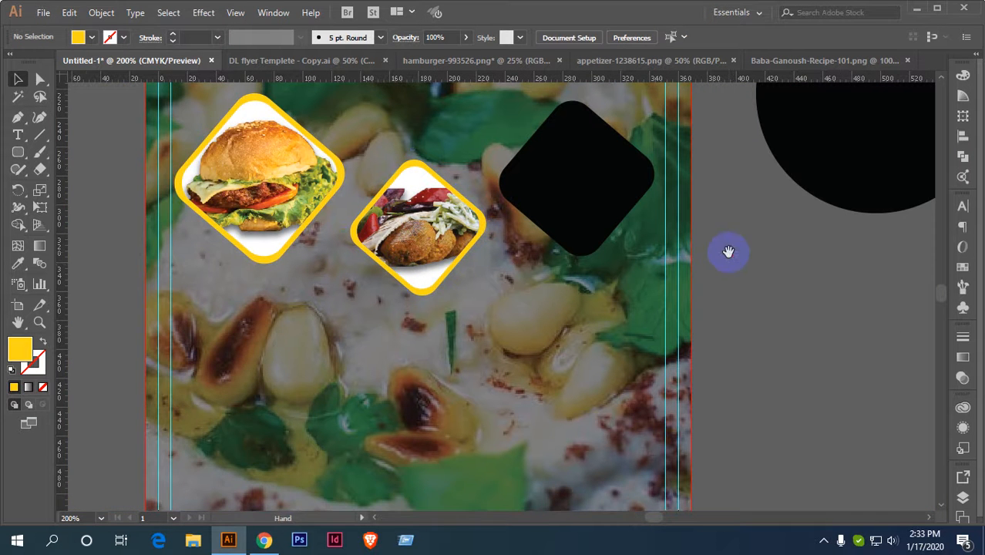
left_click_drag(728, 251, 496, 290)
left_click(369, 194)
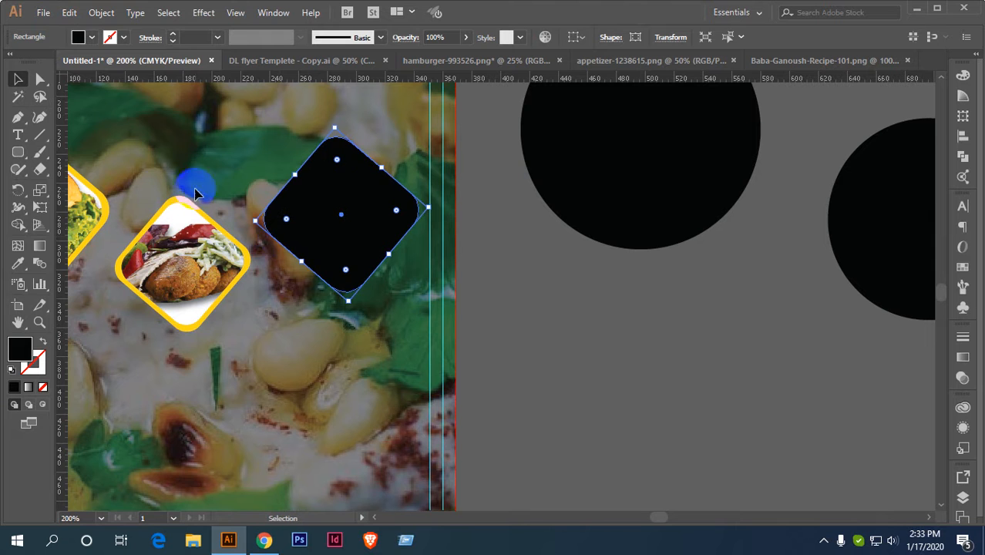
left_click(47, 14)
left_click(57, 245)
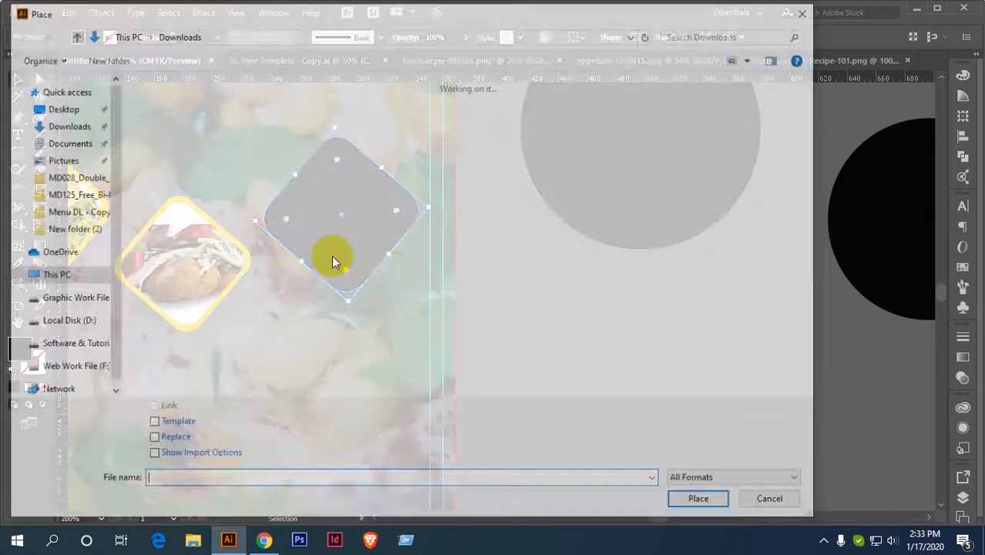
scroll(453, 310, "down", 15)
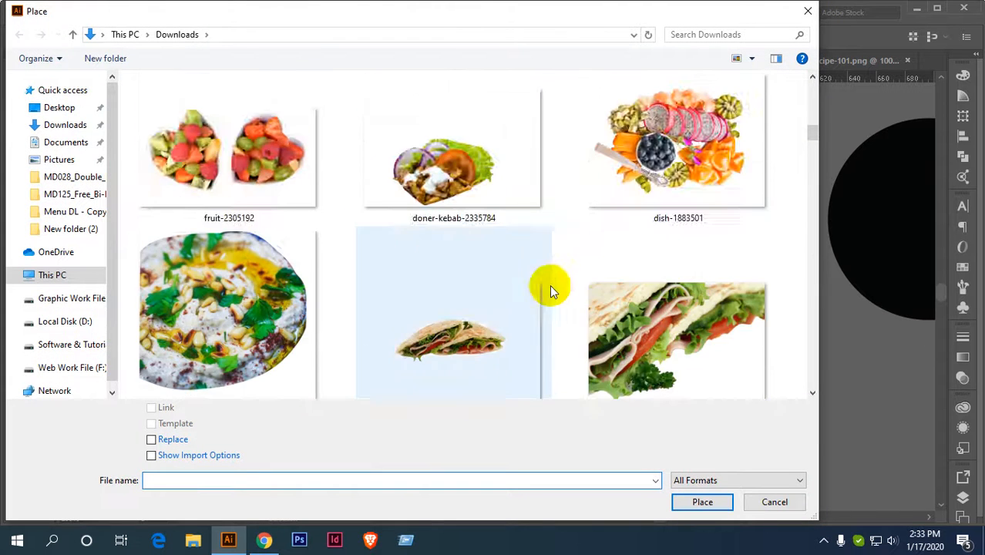
scroll(670, 309, "down", 2)
scroll(670, 232, "up", 2)
double_click(677, 127)
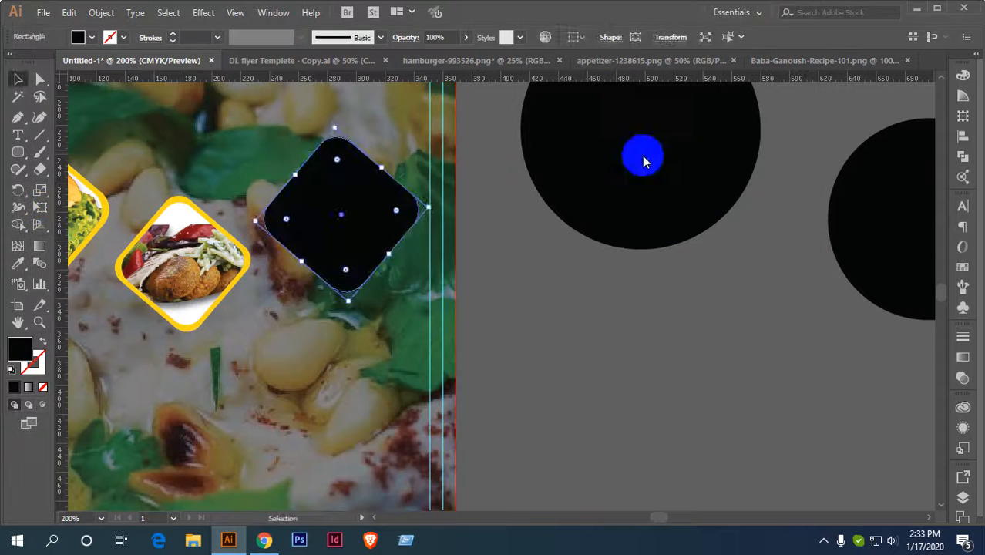
left_click_drag(263, 135, 464, 288)
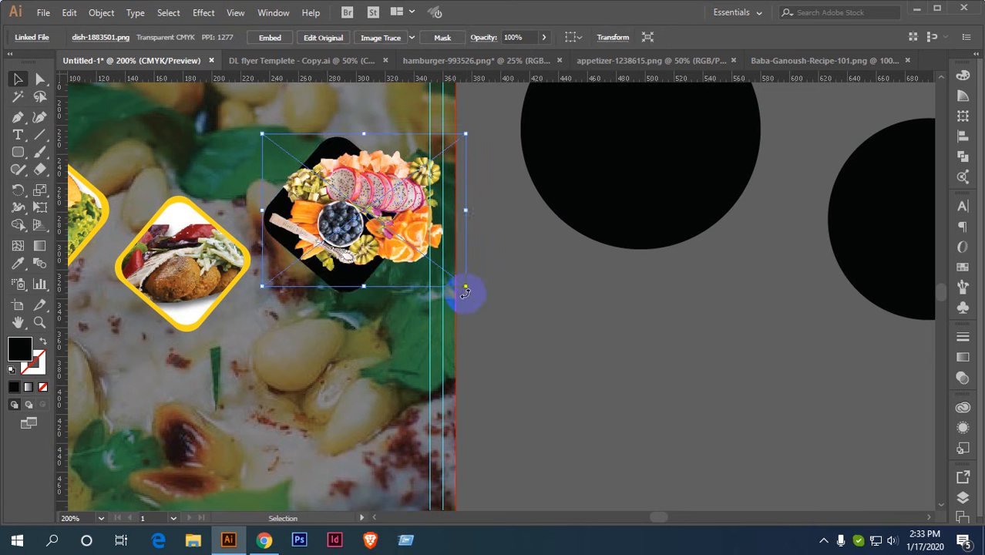
left_click_drag(379, 206, 355, 215)
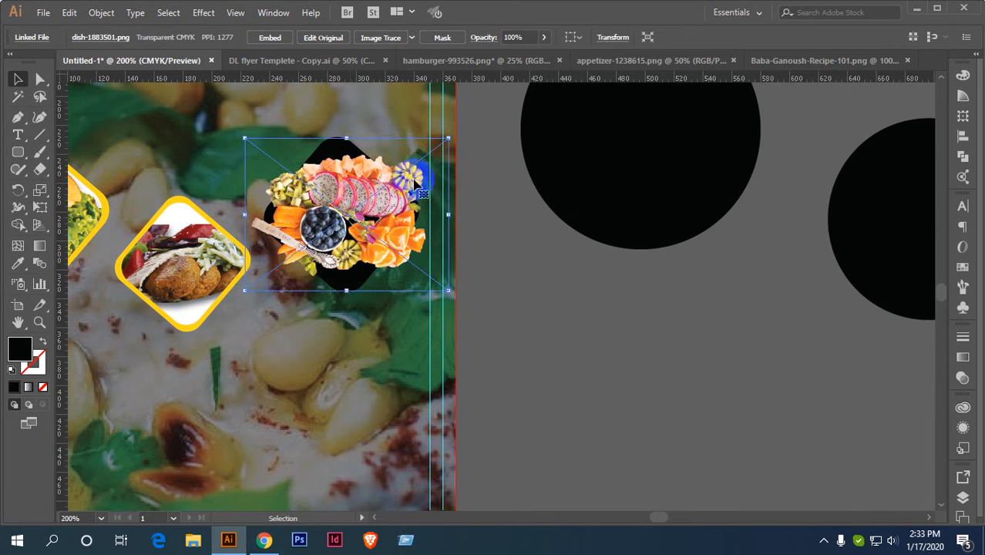
Embed the fruit platter picture and apply a Multiply drop shadow with 75% opacity, 0 px X offset, 3 px Y offset and 2 px blur.
scroll(434, 184, "up", 1)
key("super")
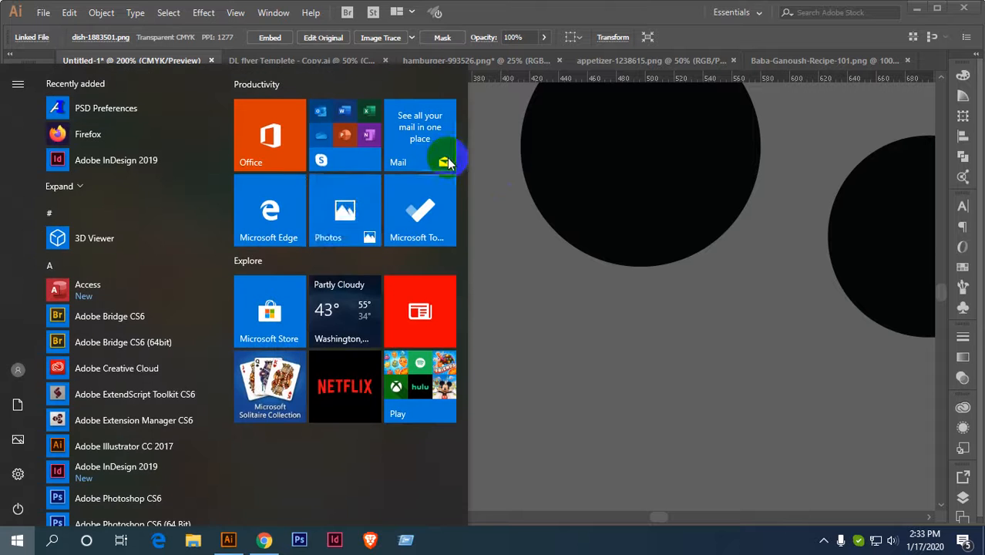
key("Escape")
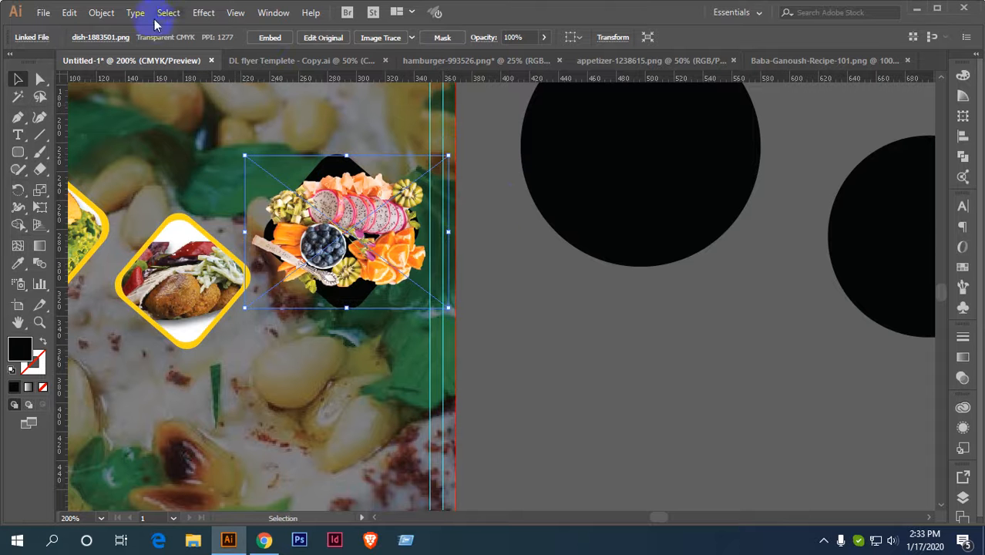
left_click(263, 37)
left_click(203, 13)
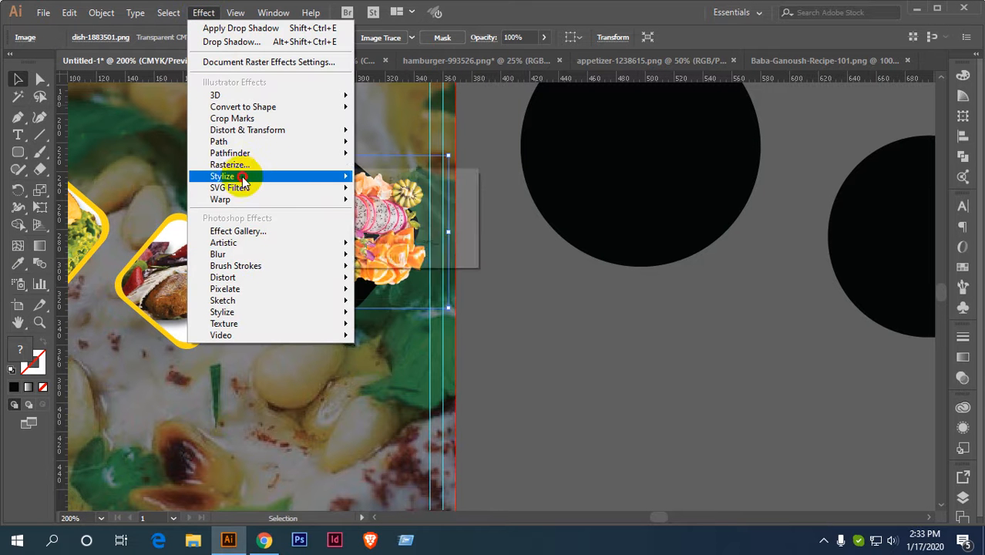
mouse_move(246, 177)
left_click(381, 181)
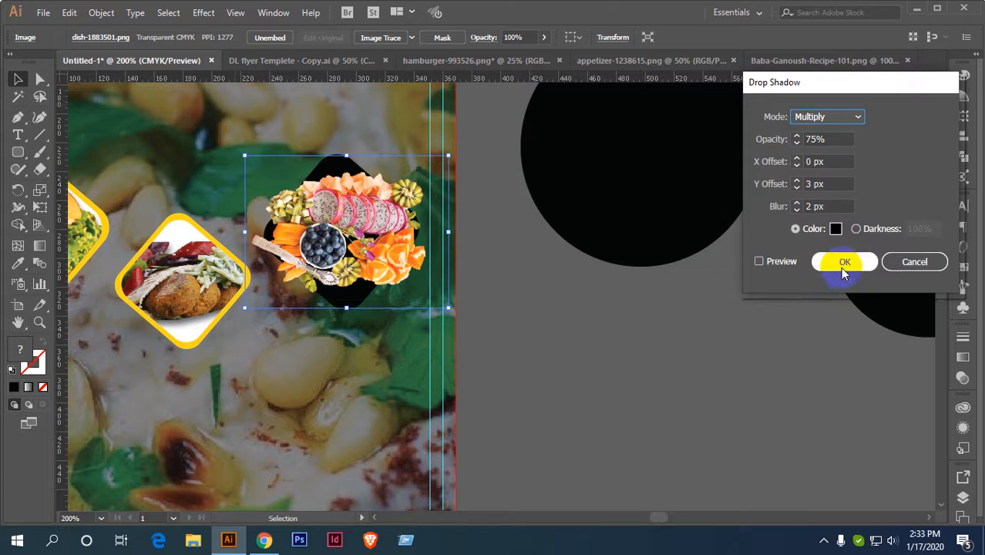
left_click(842, 262)
left_click(424, 222)
Bring the black diamond under the fruit platter to the front and use it as the picture's clipping mask.
left_click(354, 152)
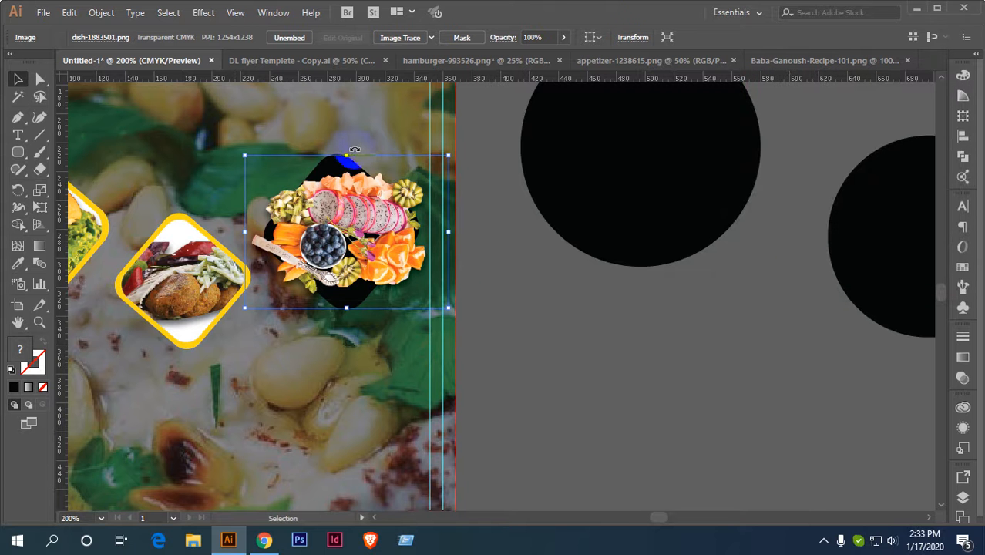
left_click(336, 158)
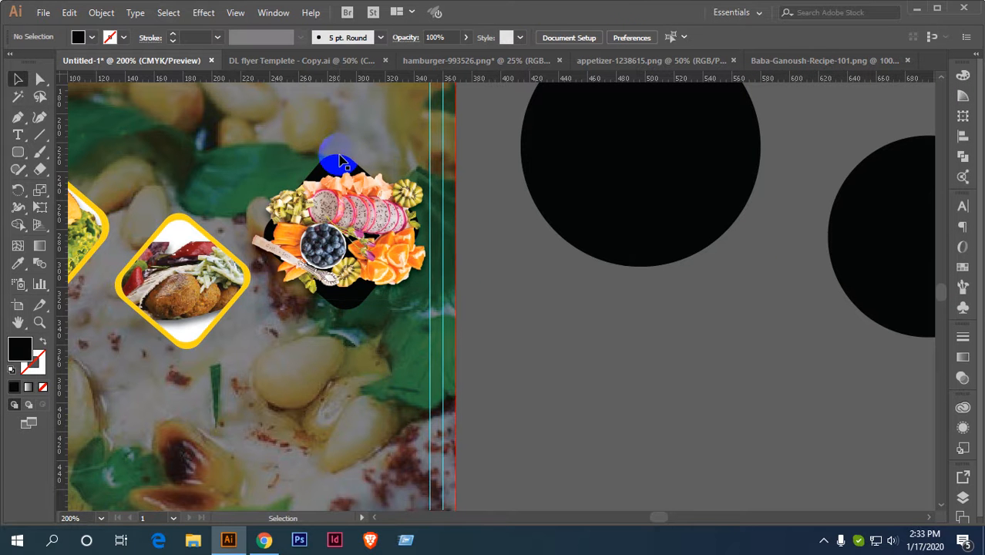
left_click(337, 158)
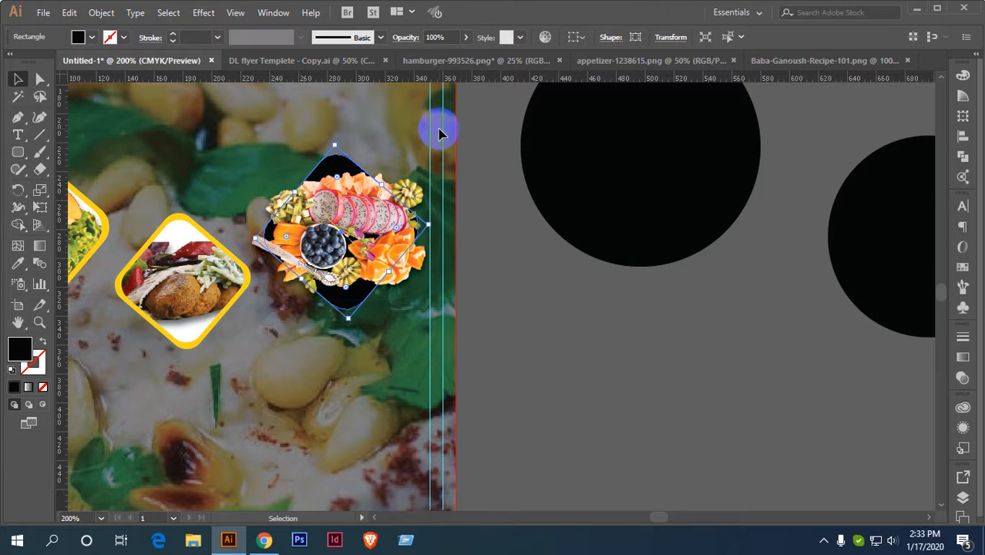
key("a")
key("v")
key("ctrl+shift+bracketright")
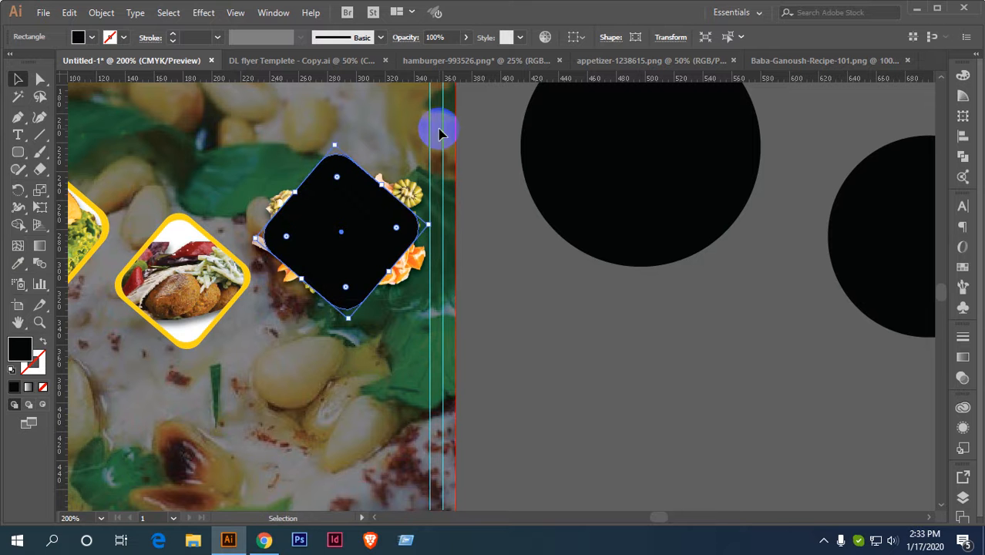
left_click(337, 203, "shift")
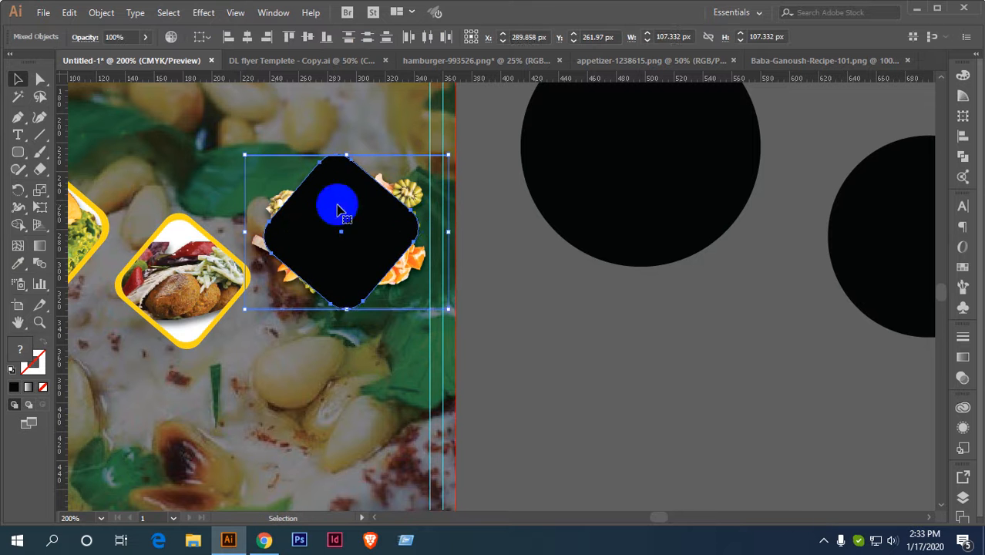
right_click(336, 205)
left_click(385, 309)
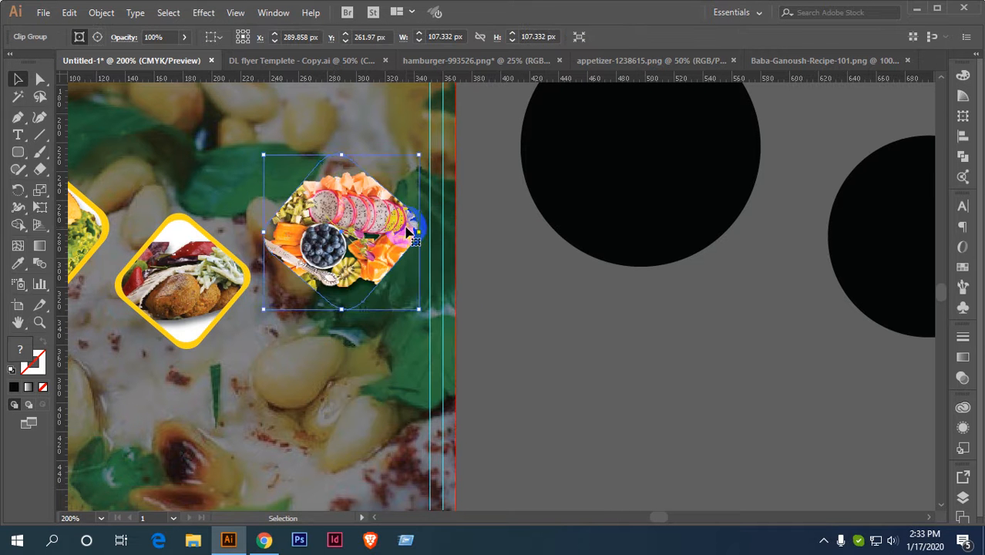
Put a copy of the diamond clipping shape behind the fruit platter picture and fill it white.
key("a")
key("v")
key("a")
key("ctrl+z")
key("v")
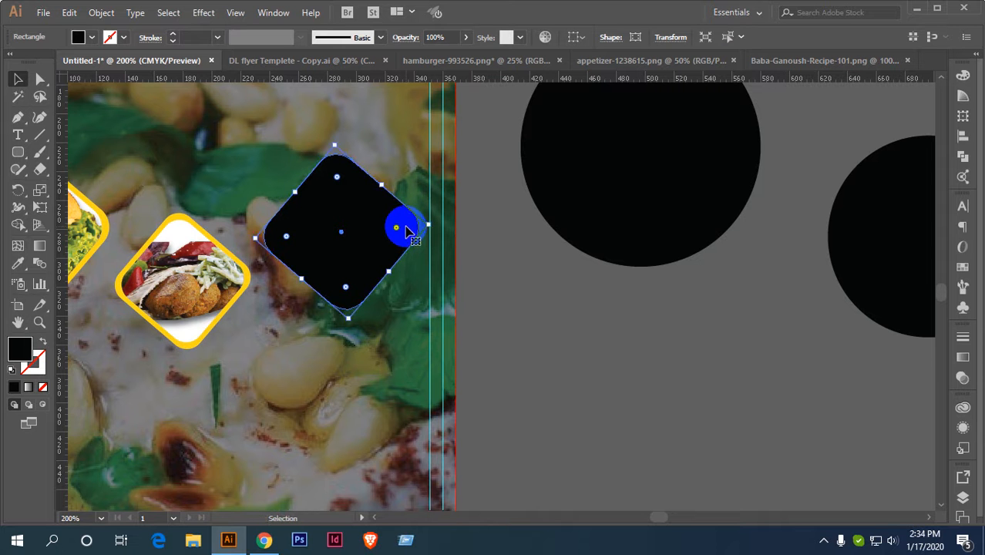
key("a")
key("ctrl+shift+z")
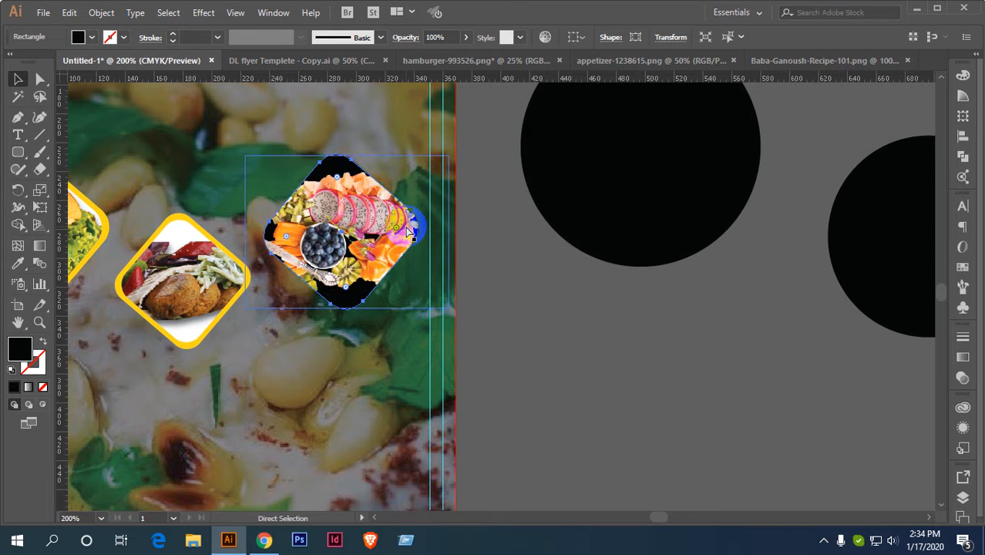
left_click(91, 37)
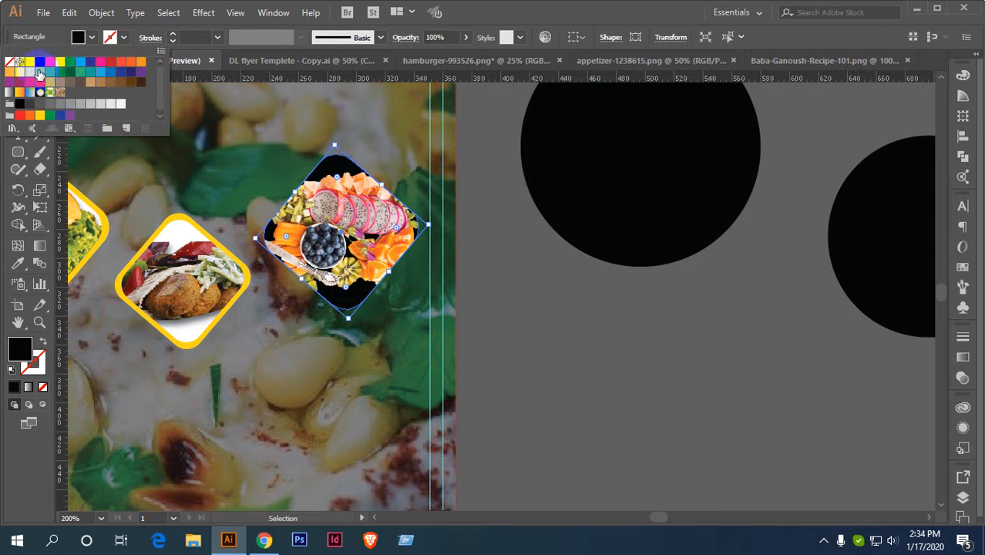
left_click(28, 62)
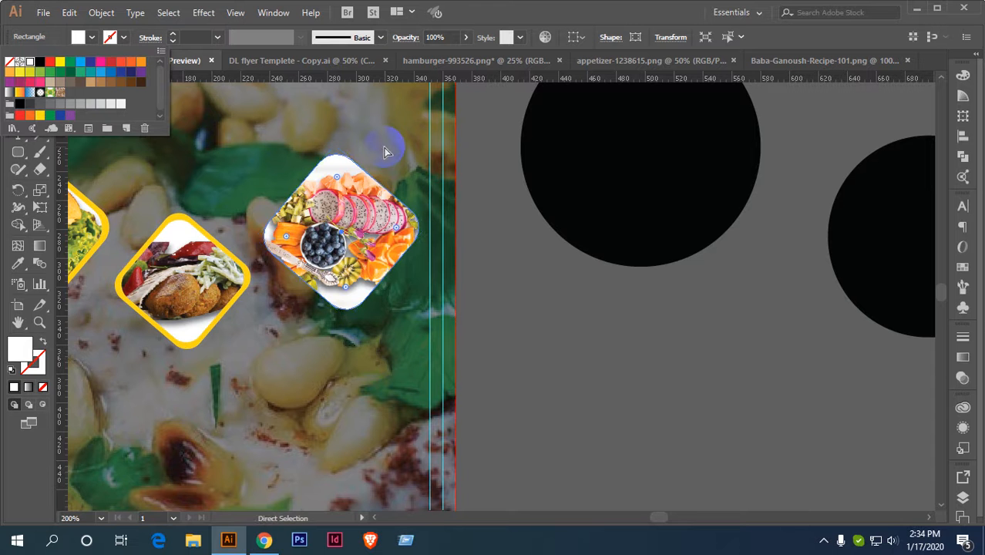
key("Escape")
key("v")
key("ctrl+z")
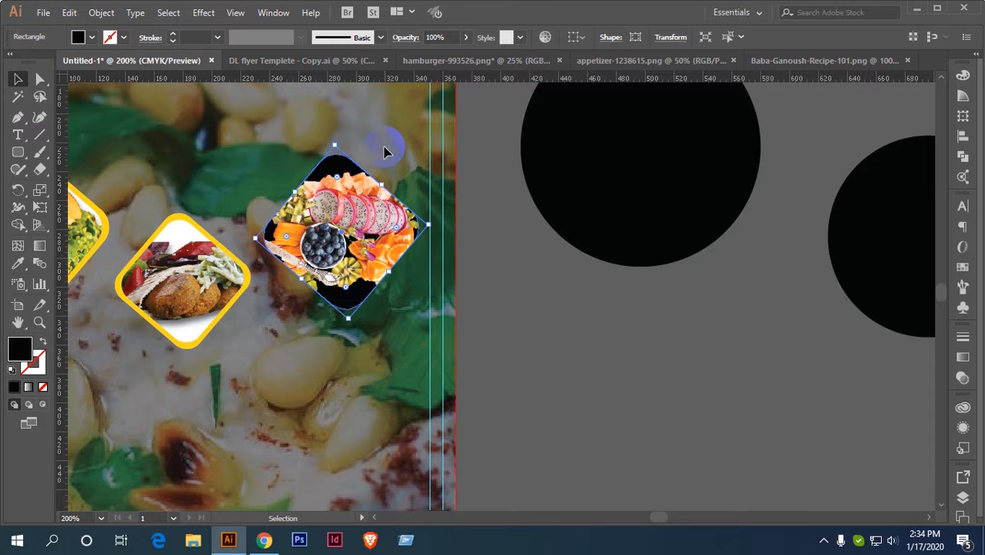
key("ctrl+shift+z")
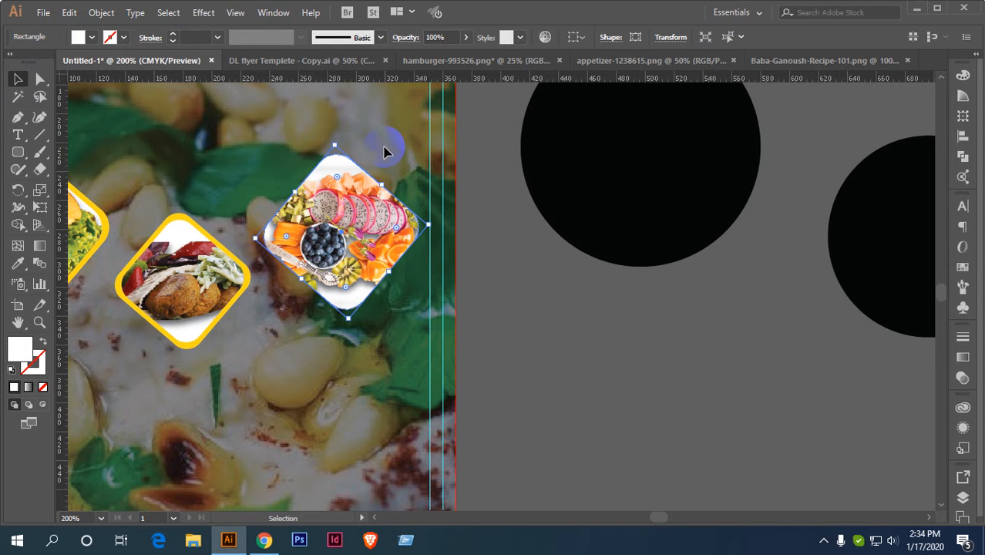
Put a slightly larger diamond copy behind the fruit platter frame and fill it with the neighbouring frame's yellow as a border.
key("a")
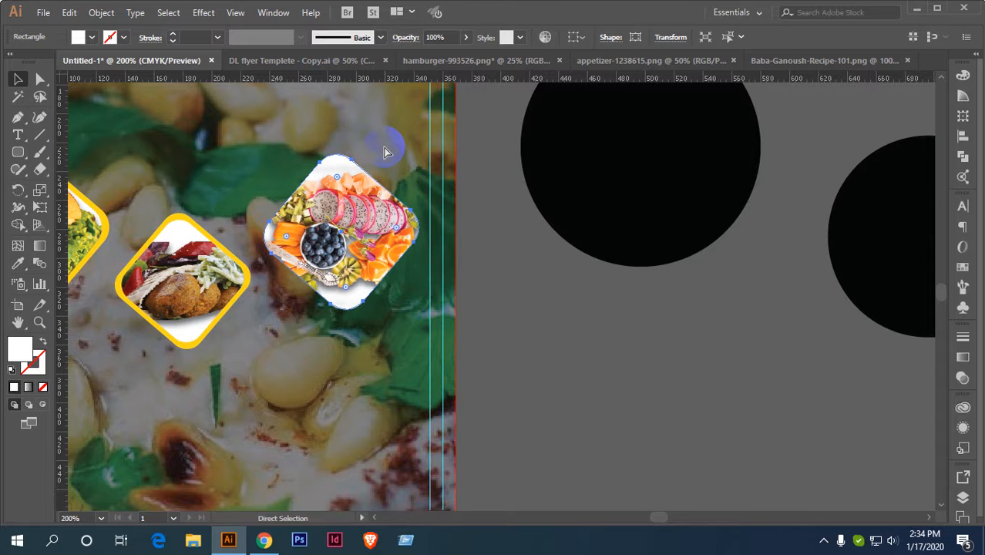
scroll(387, 154, "up", 1)
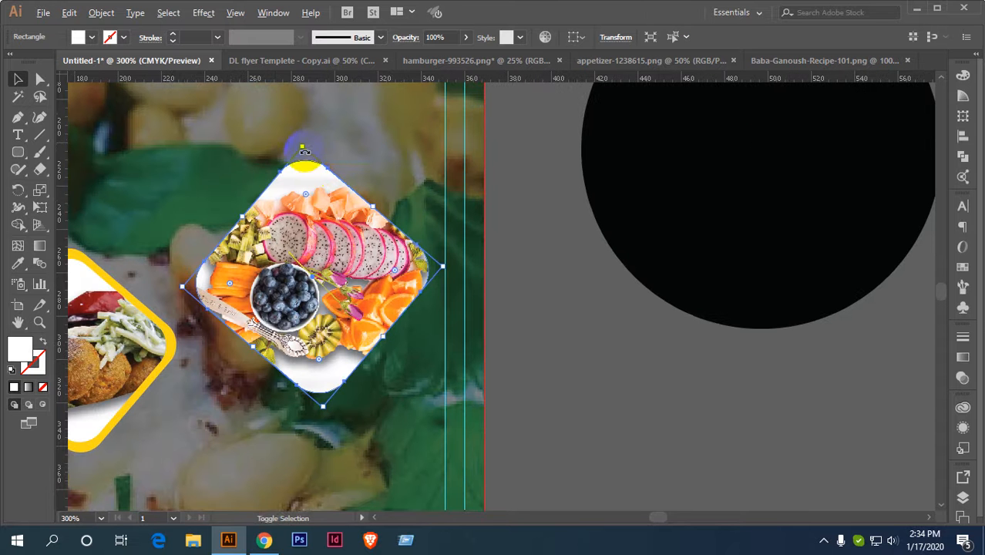
left_click(220, 254)
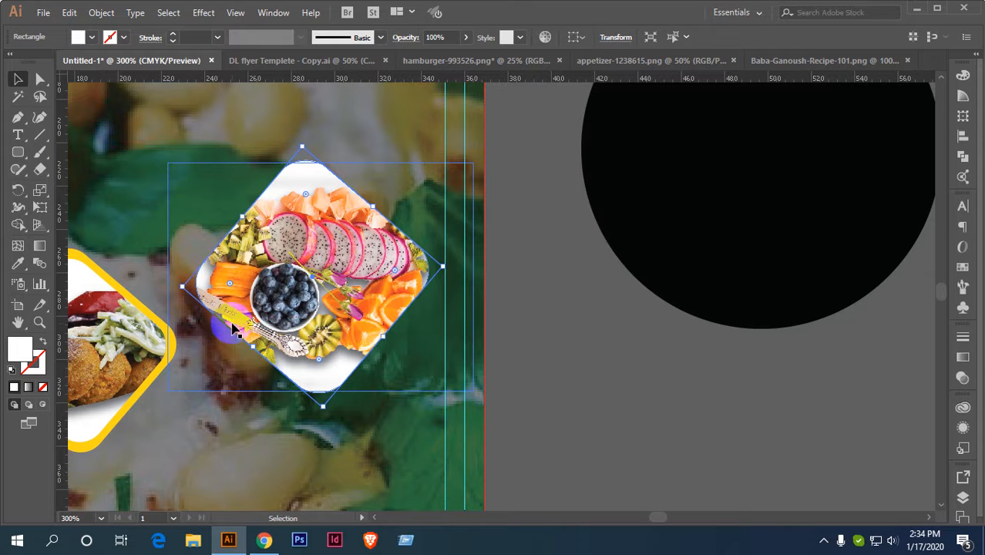
key("i")
left_click(179, 331)
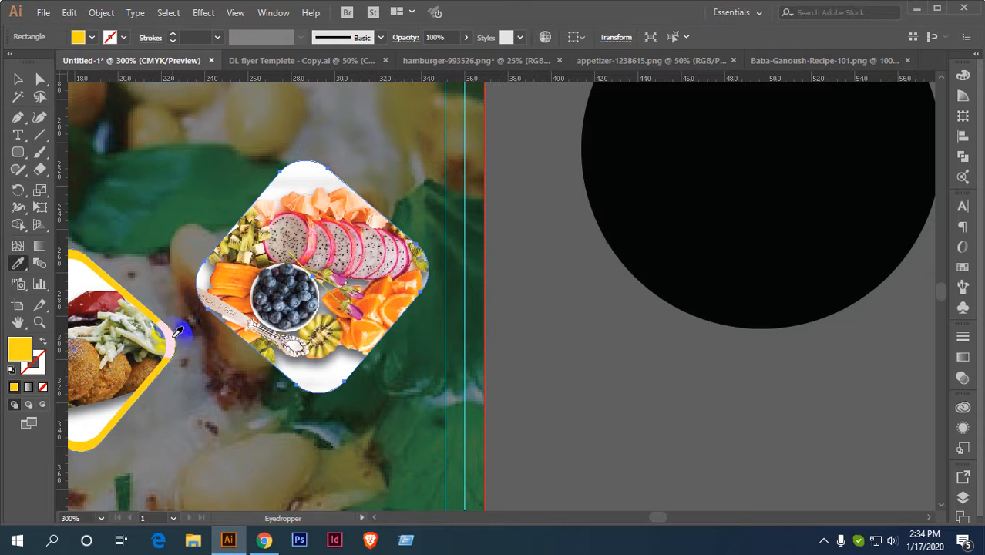
key("v")
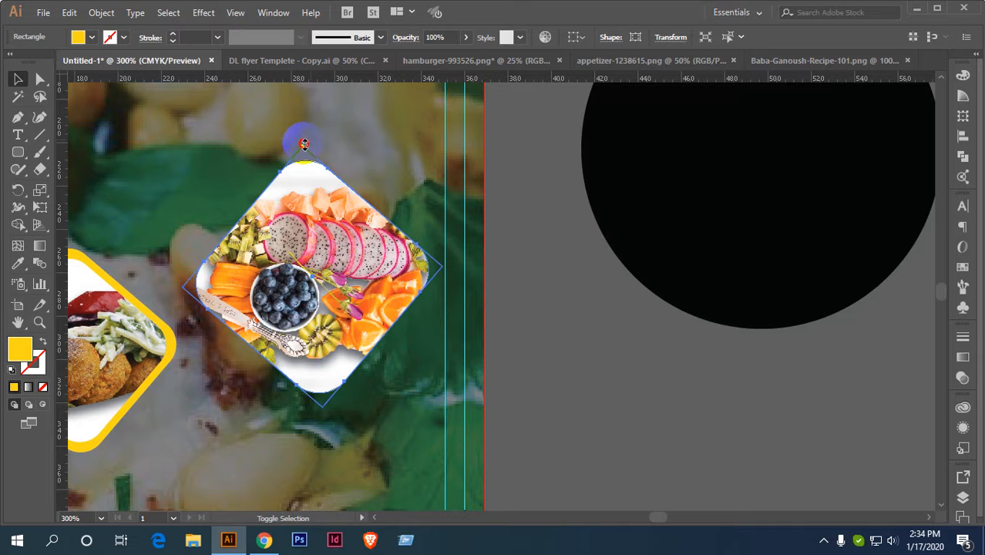
left_click_drag(303, 144, 302, 131)
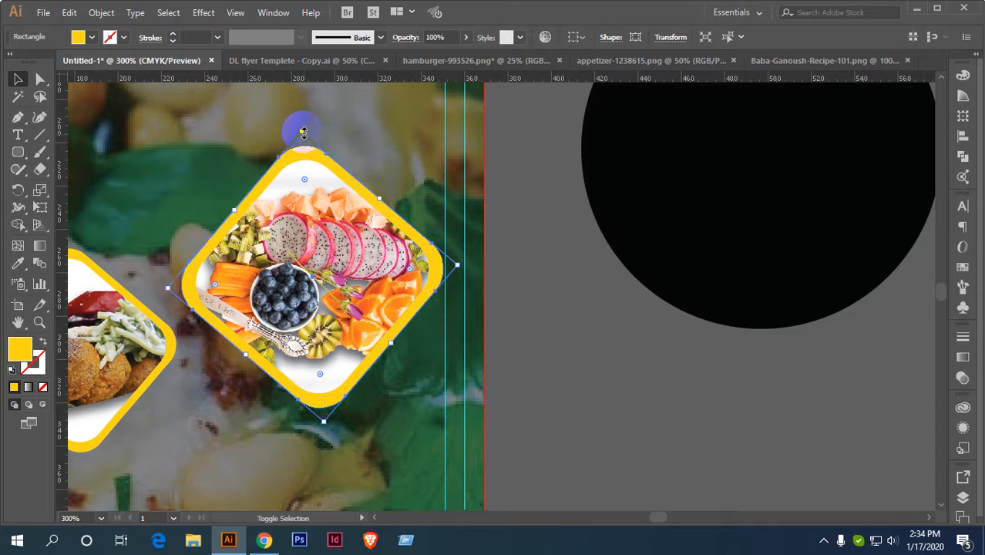
Group the burger, falafel and fruit platter diamond frames on the flyer.
scroll(302, 133, "down", 2)
left_click(407, 220)
left_click_drag(407, 220, 488, 237)
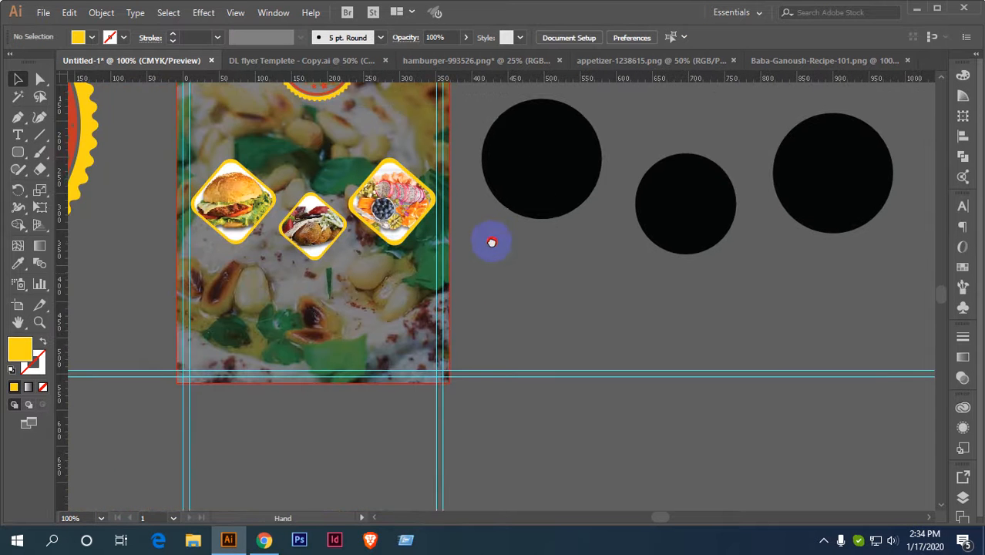
left_click_drag(158, 168, 436, 262)
right_click(364, 188)
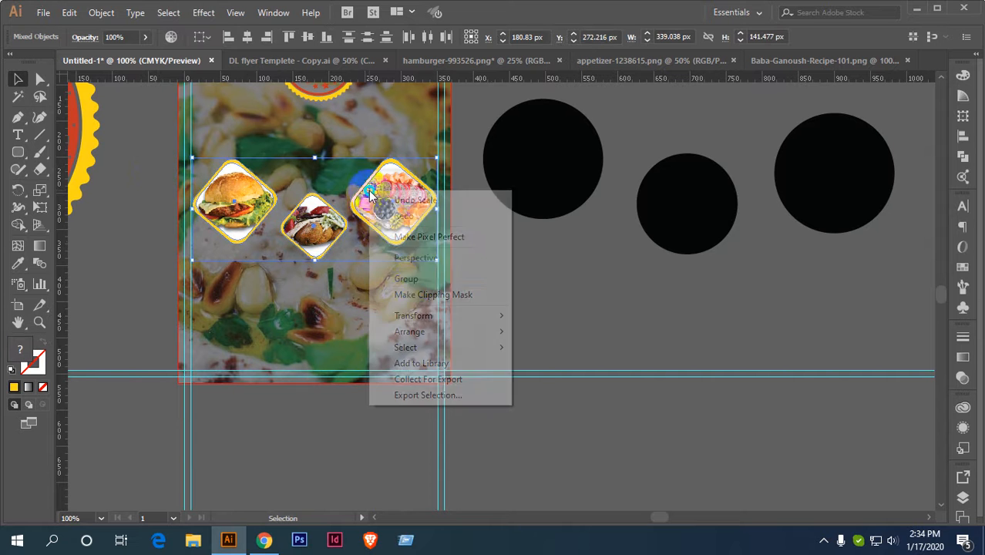
left_click(409, 277)
scroll(515, 287, "down", 1)
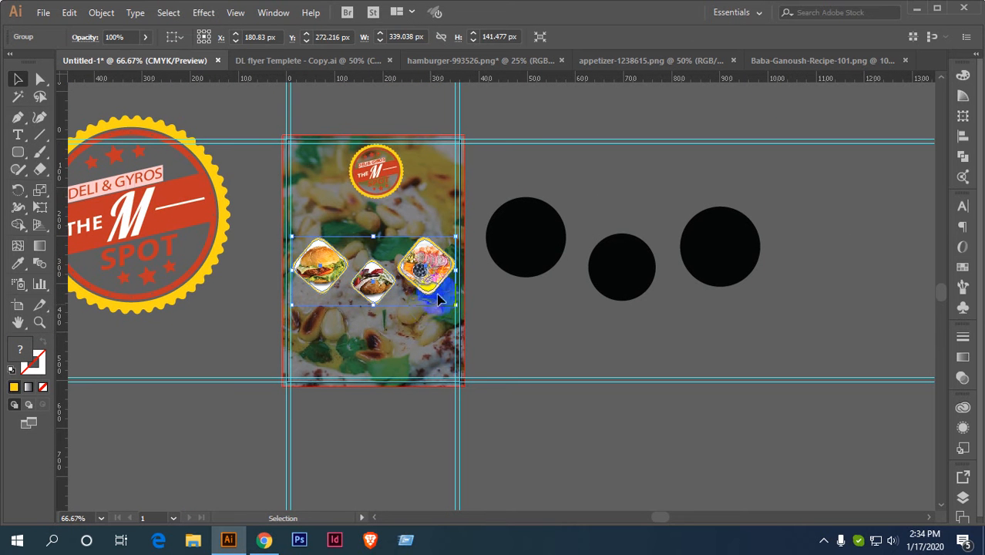
Move the grouped food frames up to a Y position of 237.216 px.
key("shift+Up")
key("shift+Up")
key("shift+Up")
key("shift+Up")
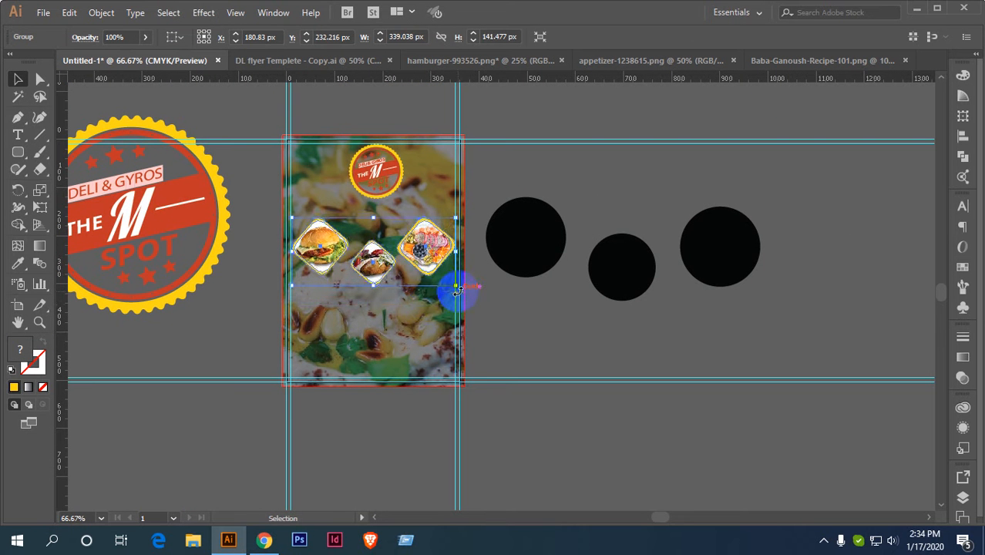
key("Down")
key("Down")
key("Down")
key("Down")
key("Down")
key("Down")
key("Down")
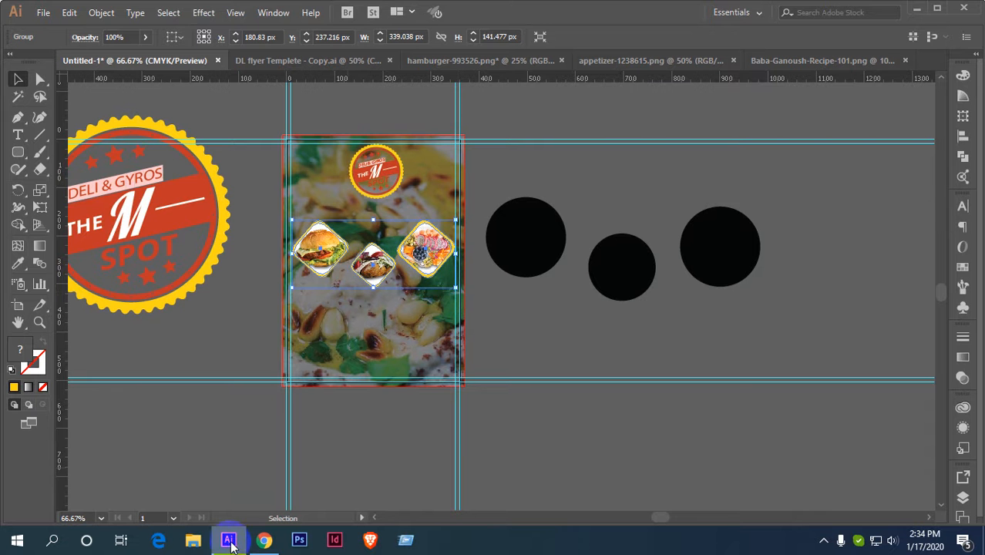
Switch to Chrome and copy the banner text from "Welcome" to "MEDITERRANEAN RESTAURANT IN ORLANDO" on the mspott.com home page.
left_click(264, 539)
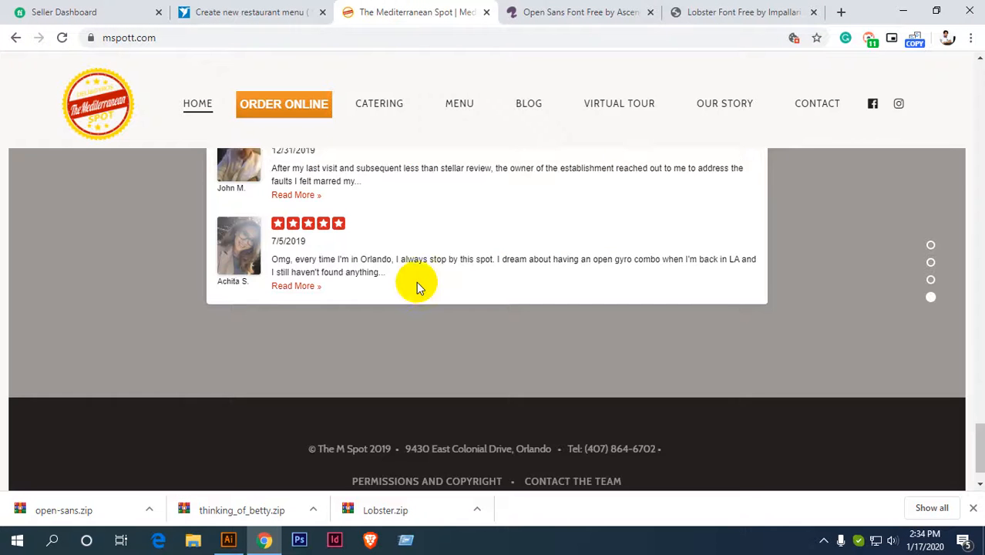
scroll(417, 280, "up", 2)
left_click(105, 103)
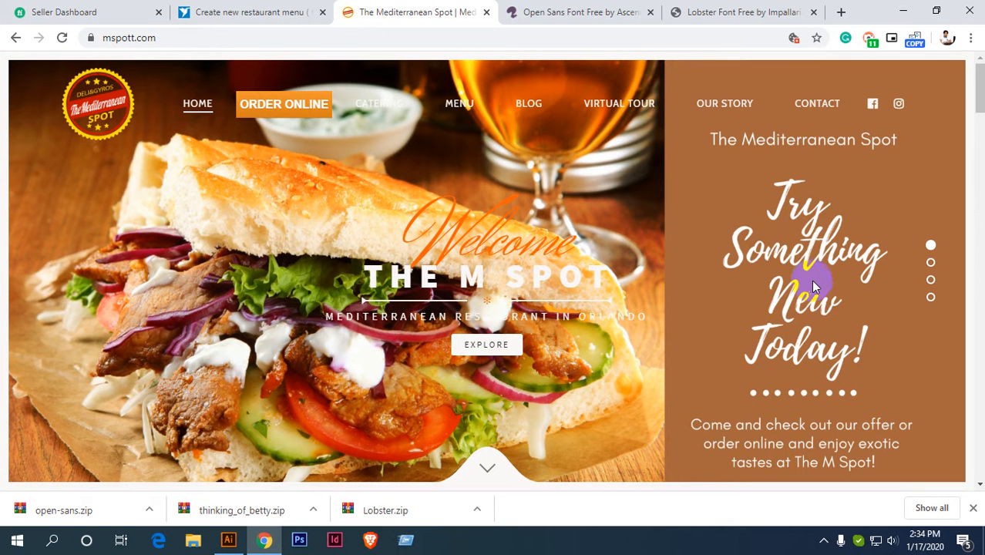
left_click(862, 362)
left_click_drag(862, 362, 776, 182)
left_click_drag(714, 275, 657, 325)
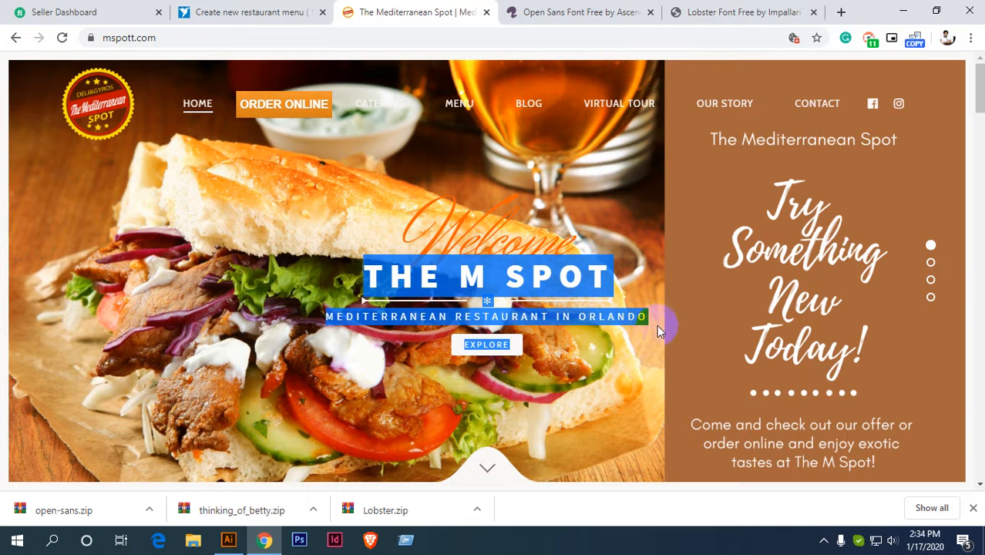
left_click(596, 325)
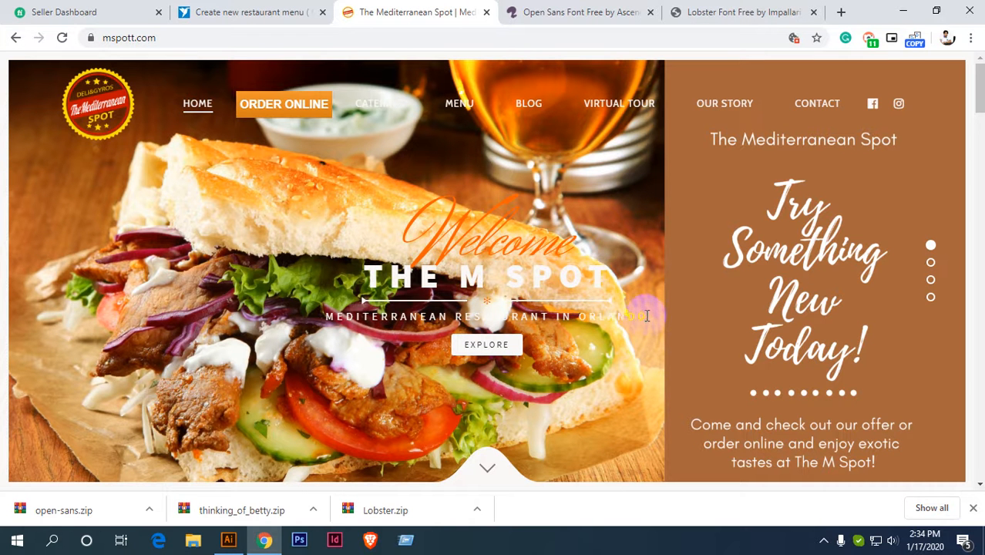
left_click_drag(647, 316, 362, 213)
key("ctrl+c")
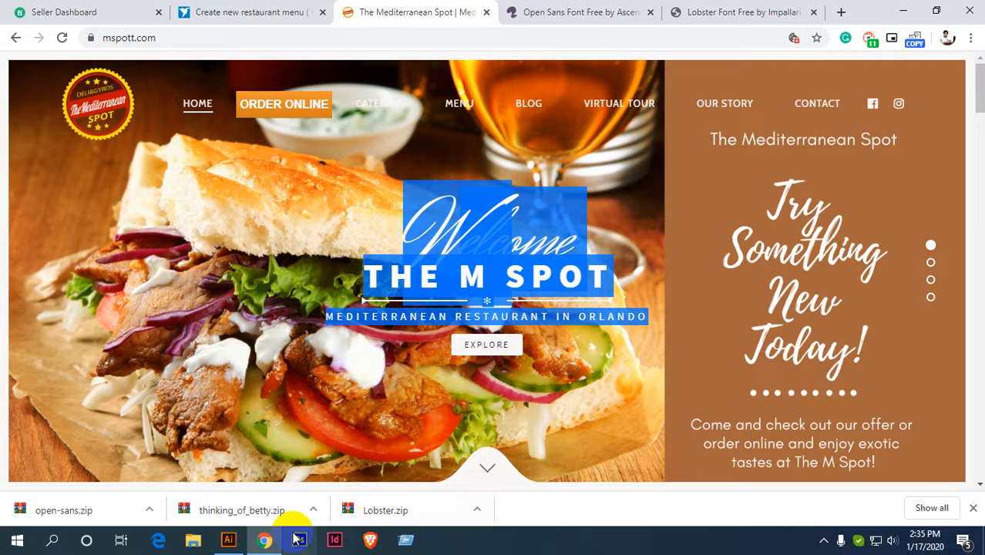
Switch back to Illustrator and paste the copied banner text as a new text object on the empty canvas below the black circles.
left_click(229, 539)
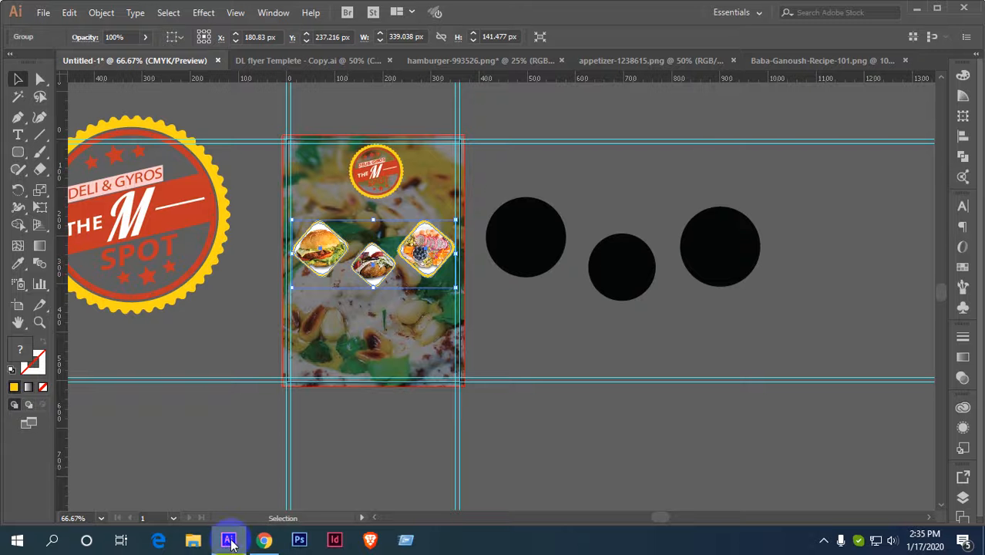
left_click(18, 135)
left_click(594, 419)
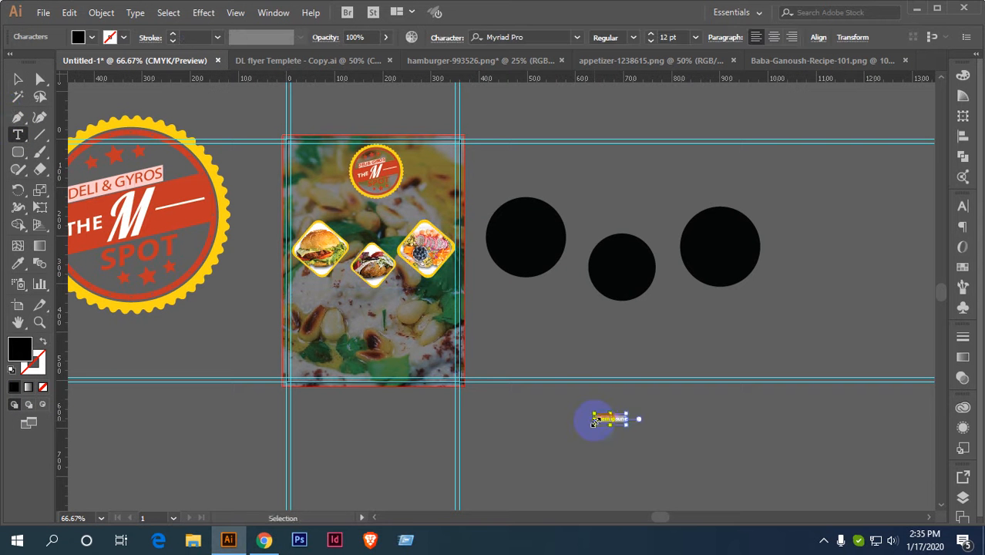
key("ctrl+v")
left_click(18, 79)
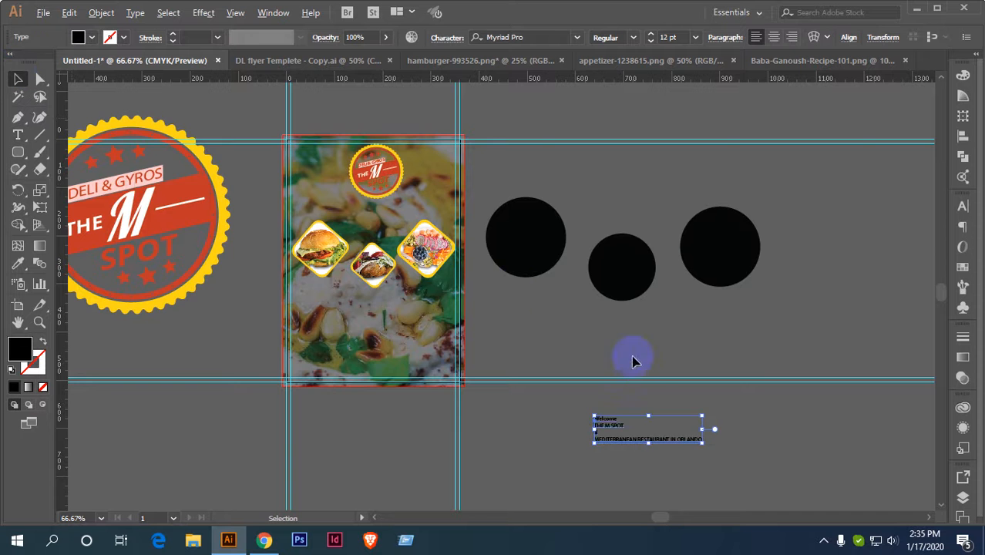
scroll(632, 355, "up", 3)
scroll(623, 415, "down", 3)
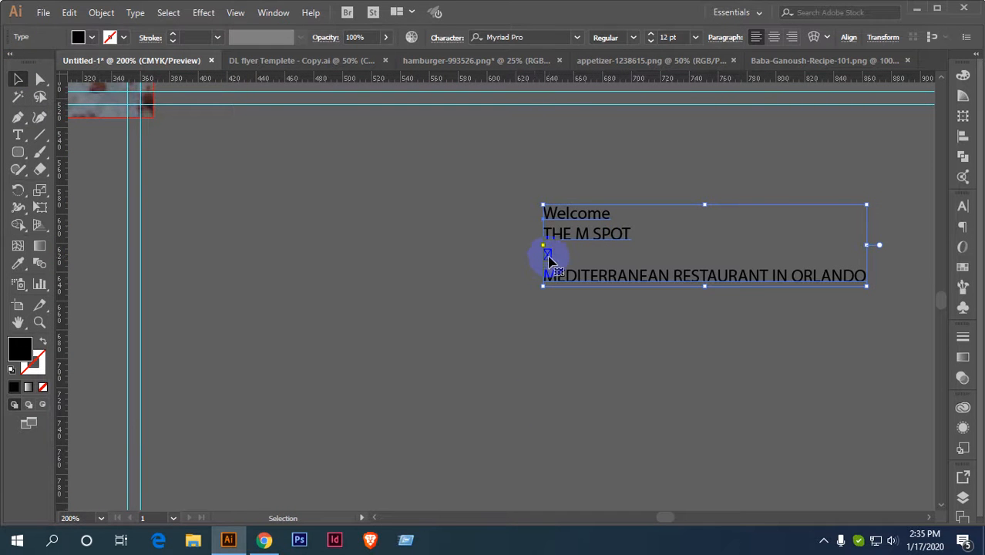
Switch to Chrome and examine how the restaurant's home page styles its Welcome banner and menu section heading.
left_click(263, 540)
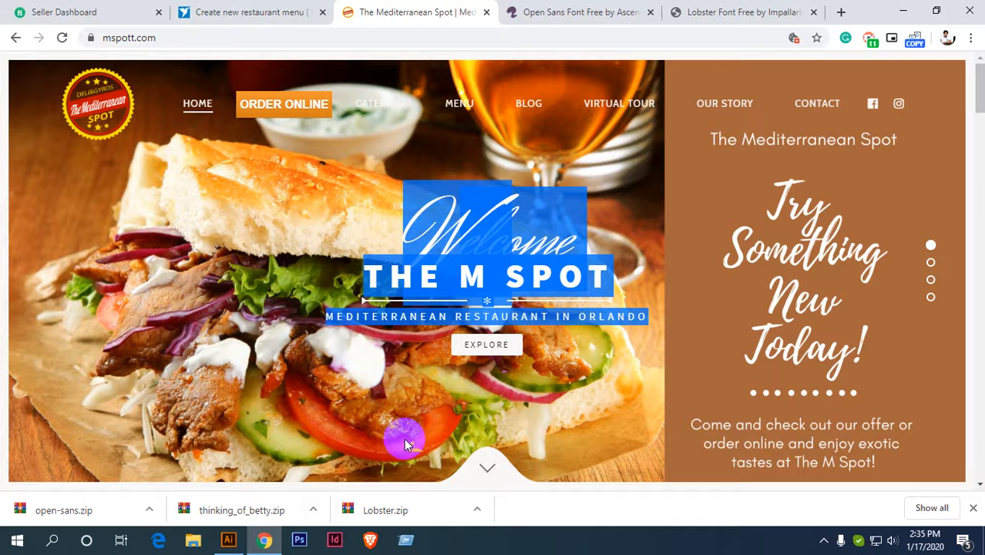
left_click(319, 319)
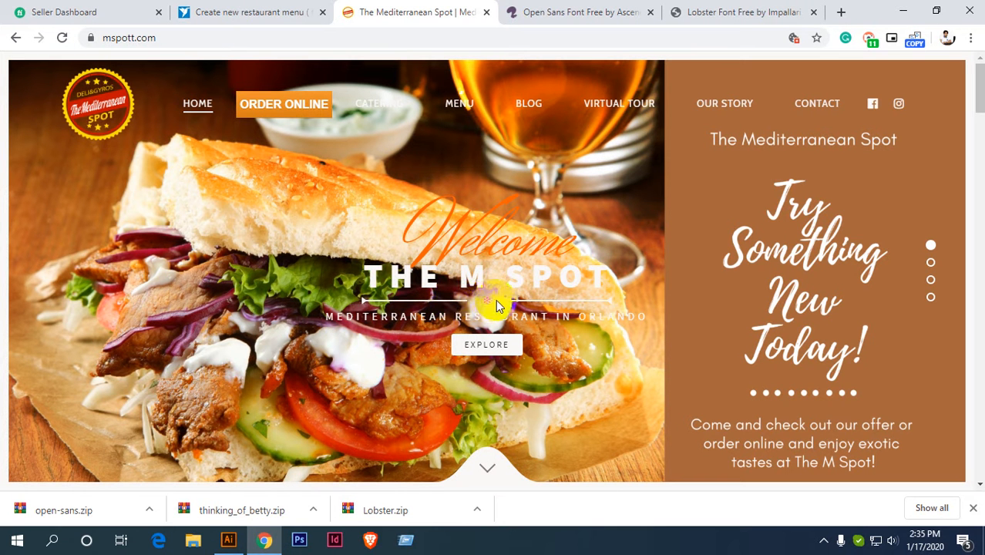
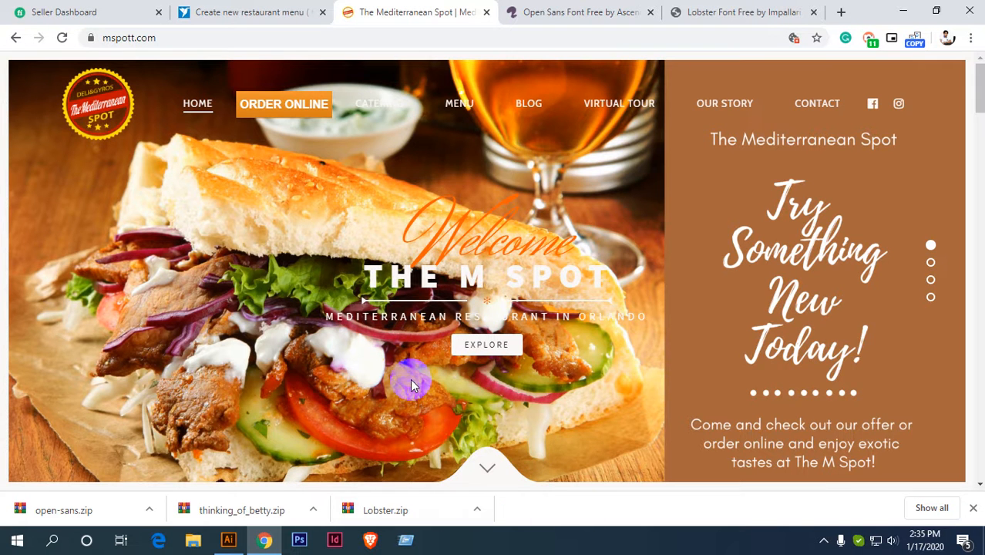
scroll(410, 379, "down", 3)
scroll(410, 378, "up", 3)
scroll(410, 379, "down", 8)
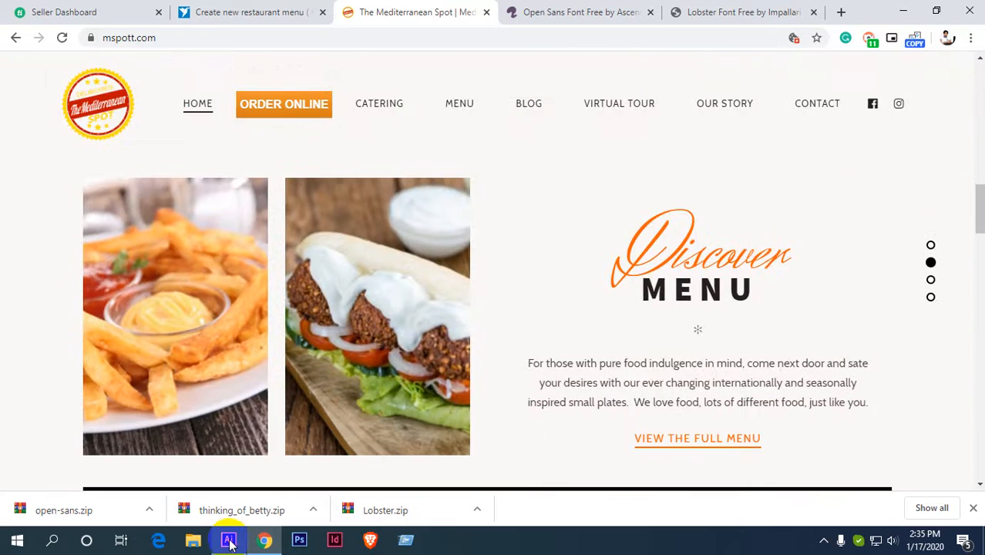
Switch back to Illustrator and select the word "Welcome" in the pasted banner text.
left_click(228, 539)
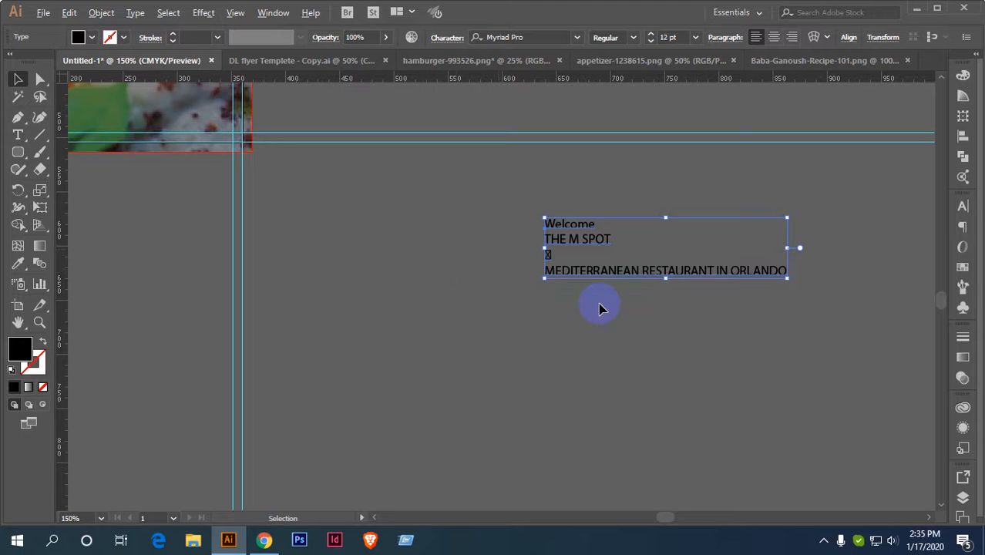
scroll(601, 308, "up", 1)
left_click_drag(455, 305, 429, 325)
left_click(18, 134)
left_click_drag(553, 283, 578, 282)
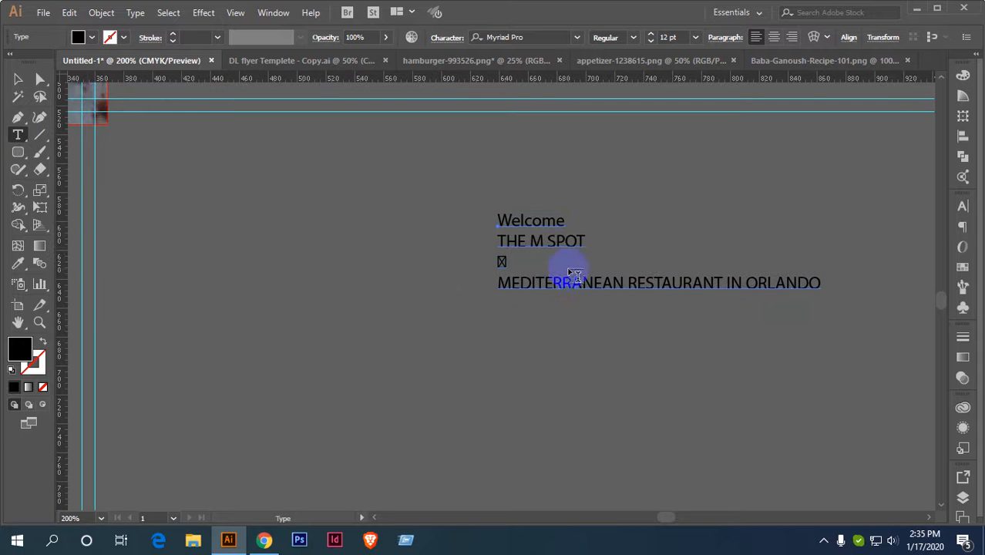
left_click(516, 264)
left_click(563, 228)
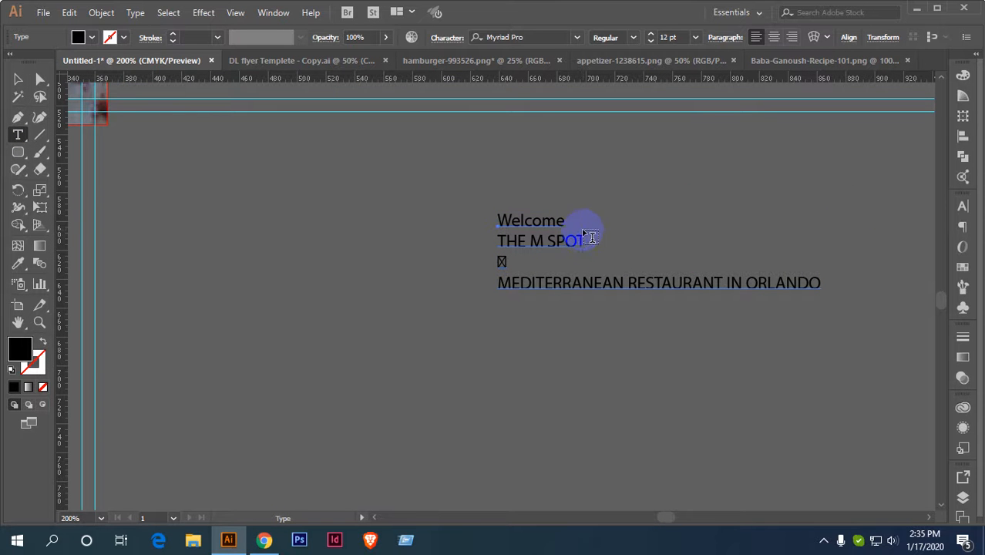
left_click_drag(563, 221, 498, 218)
left_click(18, 78)
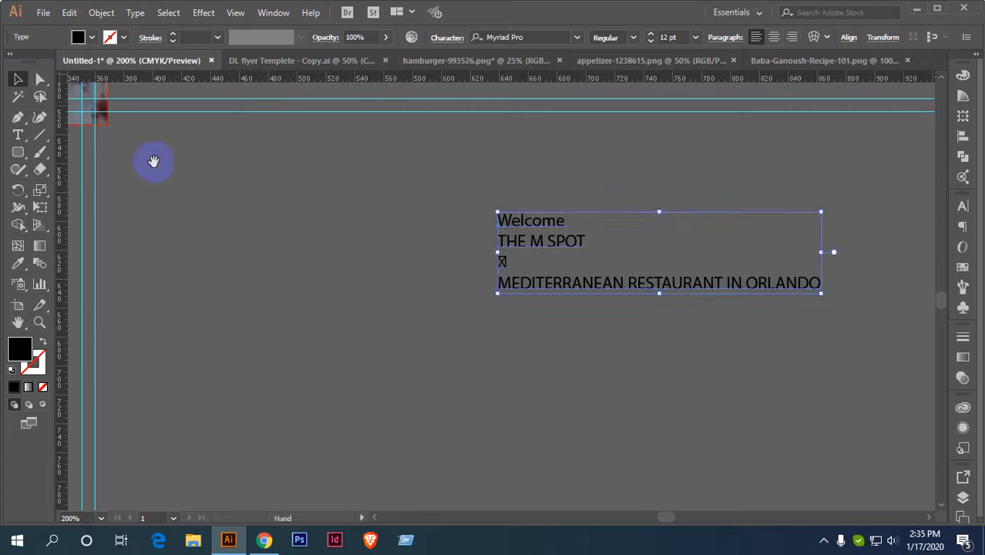
Move the grouped food frames down the flyer to a Y position of 287.216 px.
scroll(539, 299, "down", 1)
scroll(611, 323, "up", 2)
scroll(601, 277, "down", 1)
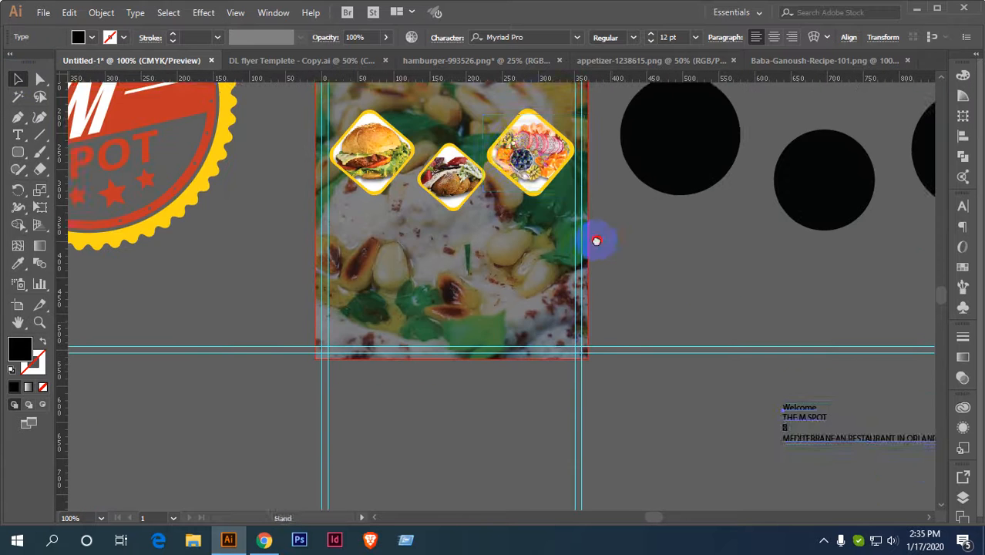
scroll(593, 238, "up", 2)
left_click(516, 232)
key("ctrl+z")
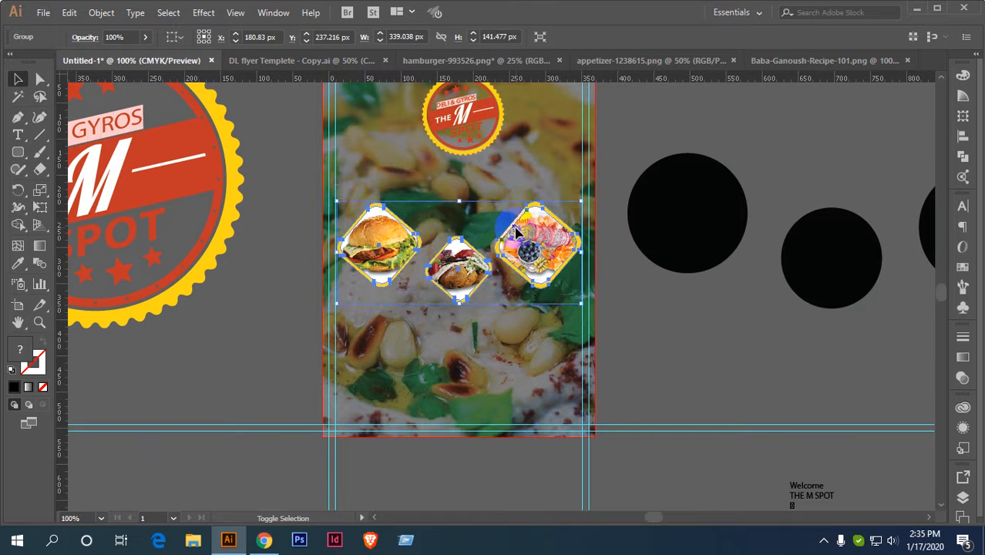
left_click_drag(517, 231, 517, 246)
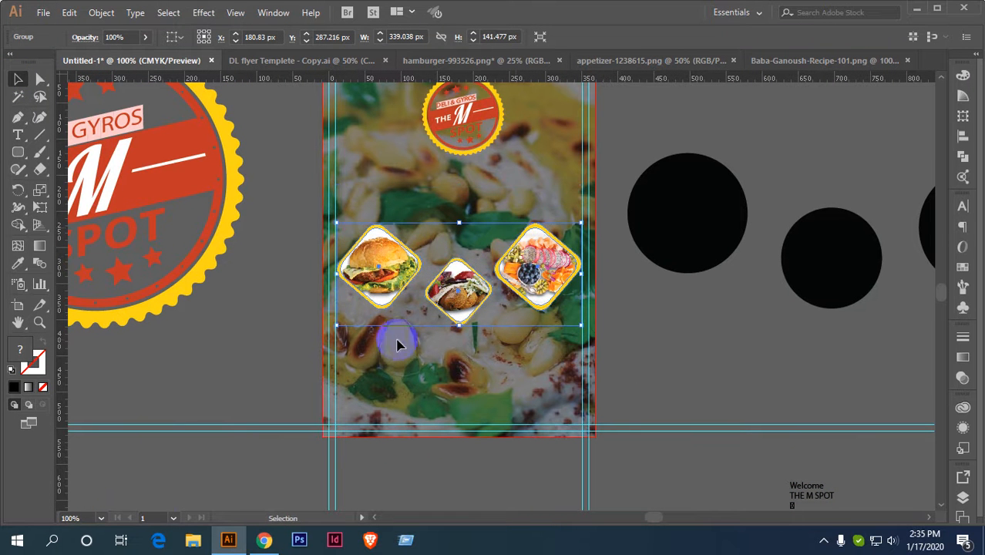
Add the text "Welcome" below the flyer's logo and scale it up to about 23.29 pt.
scroll(484, 370, "up", 1)
scroll(484, 351, "up", 3)
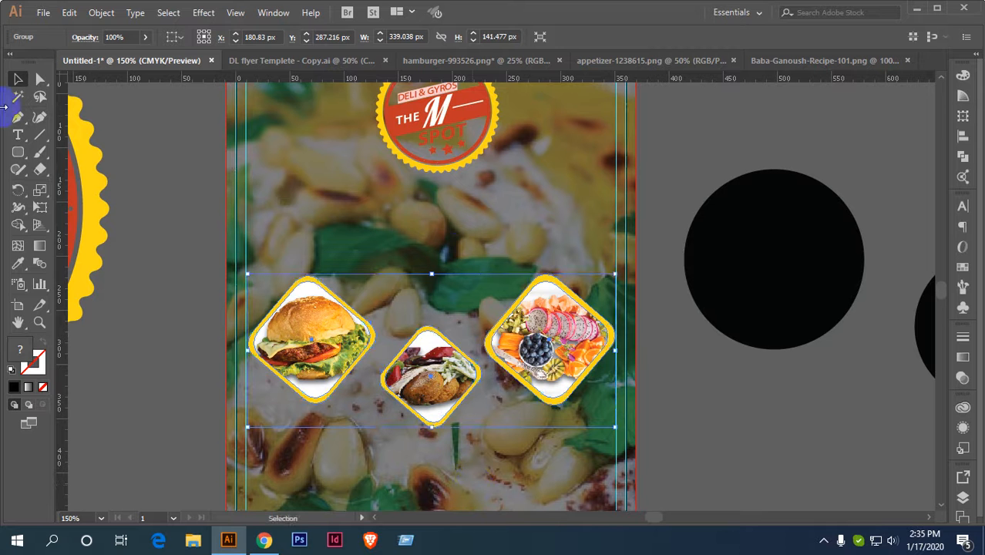
left_click(19, 135)
left_click(389, 209)
type("Welcome")
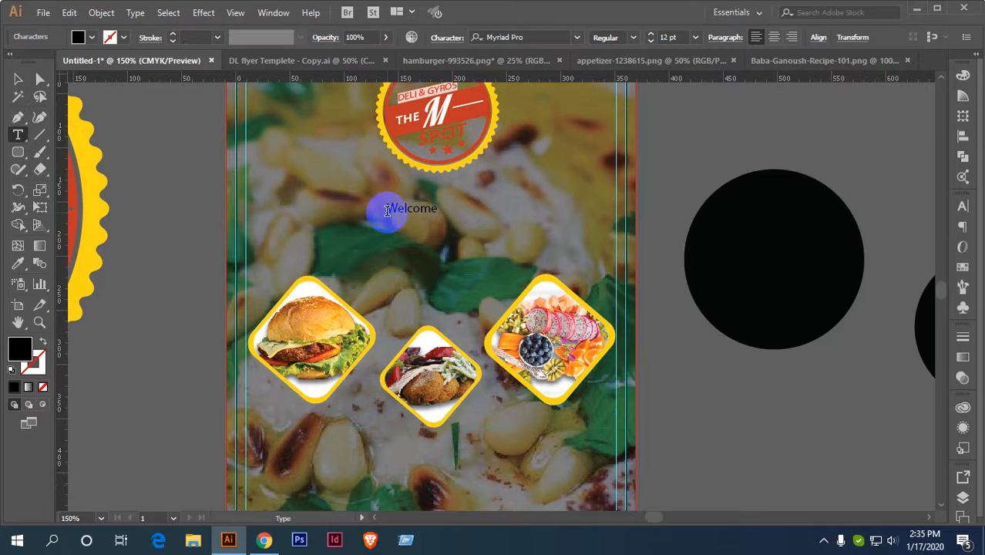
left_click(19, 79)
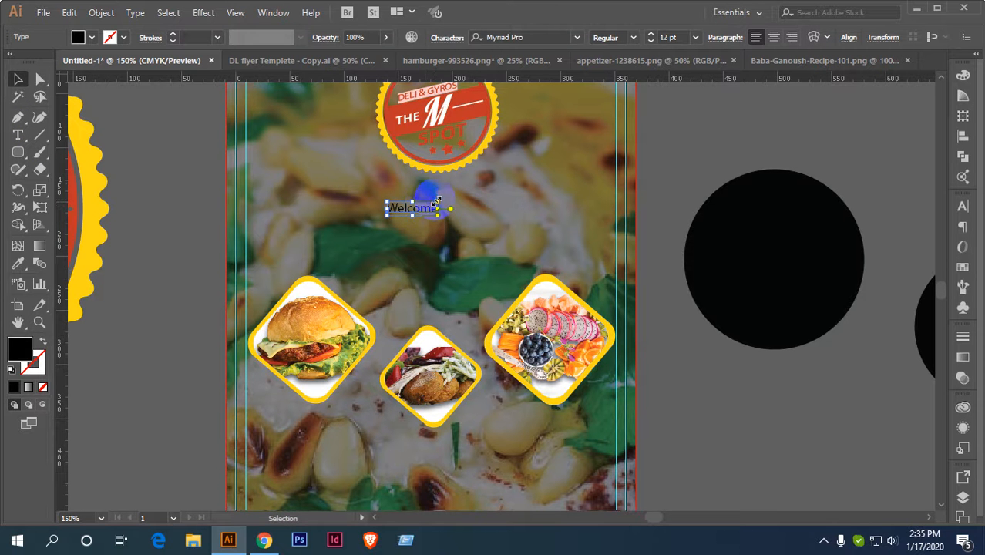
left_click_drag(436, 201, 457, 209)
Try the Ocean Rotation font on the flyer's "Welcome" text and scale it up to 37.2 pt.
left_click(577, 38)
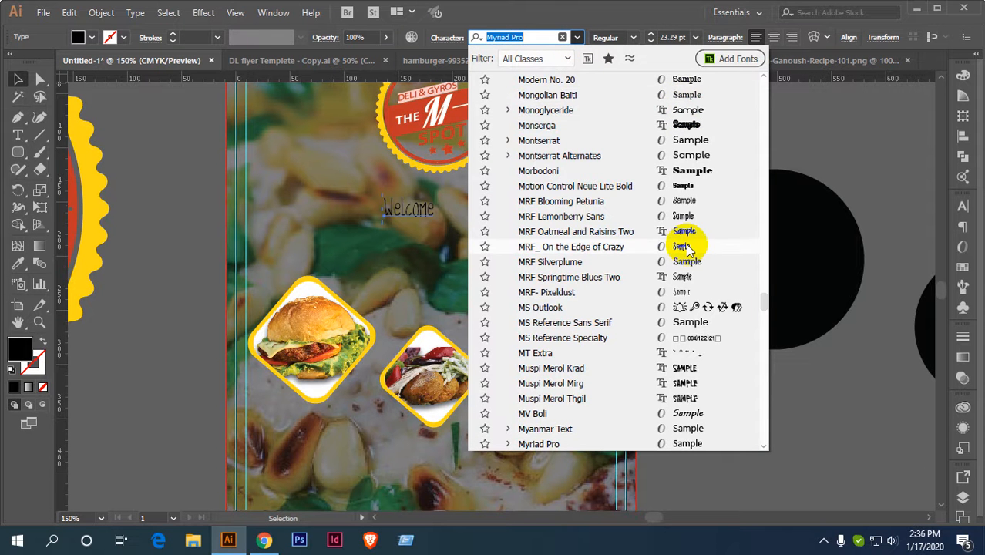
scroll(689, 262, "down", 4)
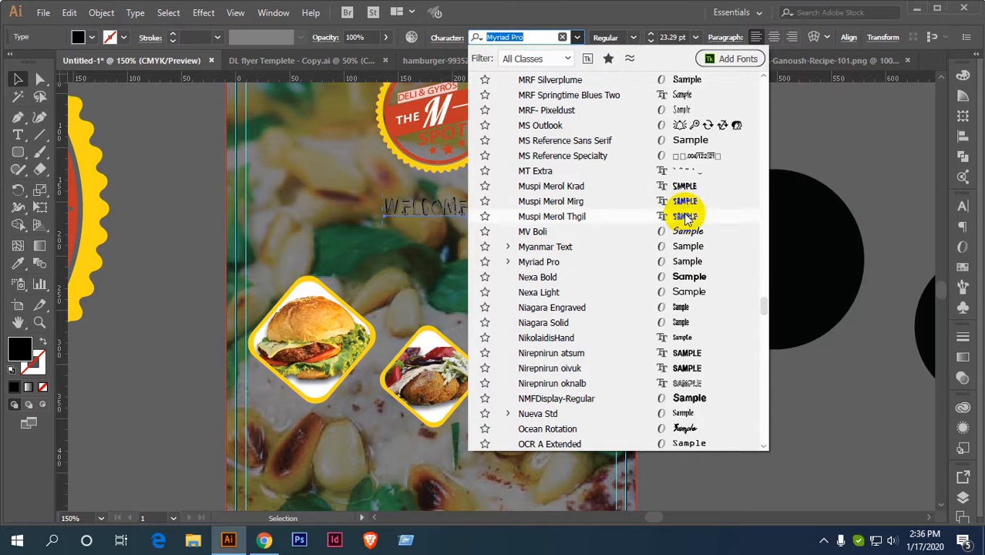
scroll(686, 216, "down", 3)
scroll(686, 216, "down", 1)
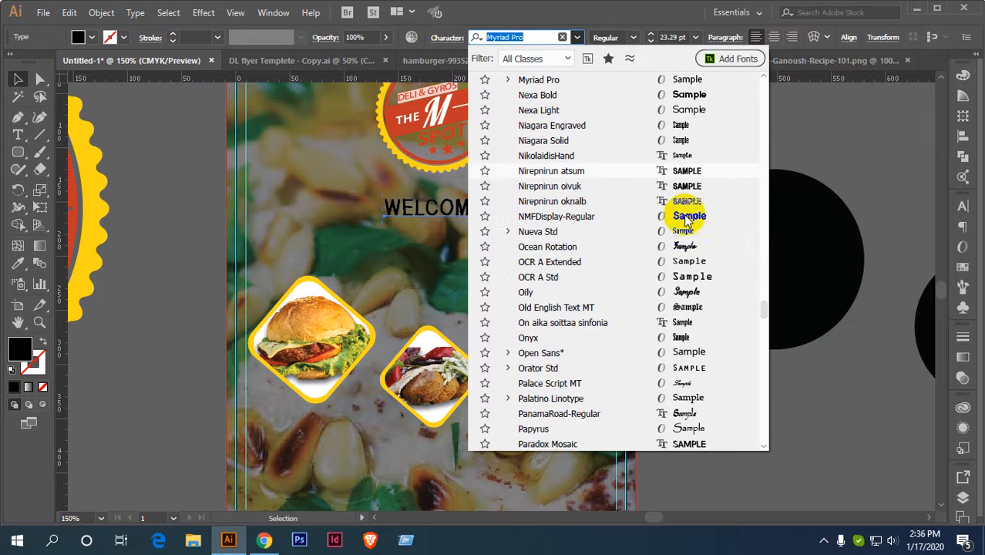
left_click(685, 248)
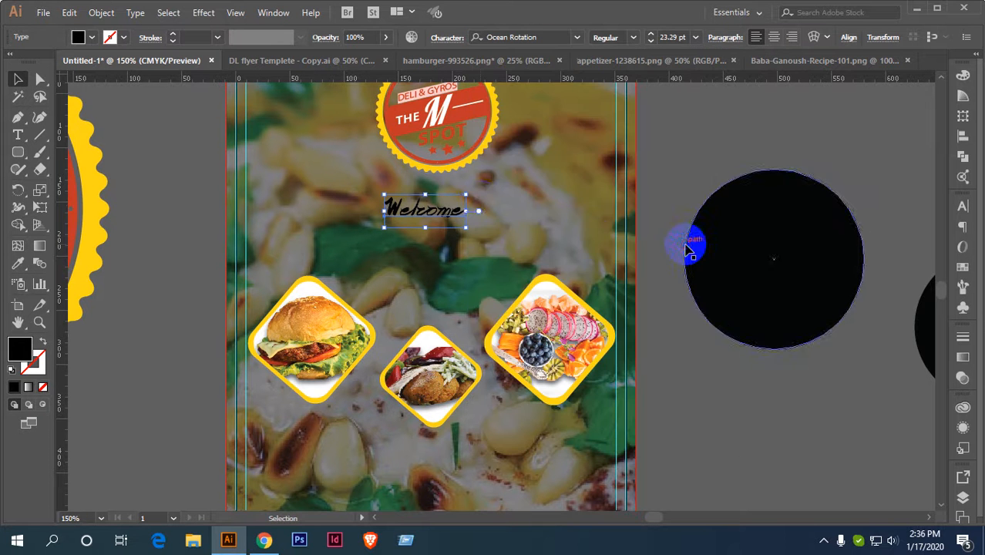
left_click_drag(466, 195, 493, 176)
left_click_drag(526, 208, 501, 216)
Duplicate the flyer's "Welcome" text onto the empty canvas above the large black circle and try the Oily font on the copy.
left_click_drag(440, 214, 540, 189)
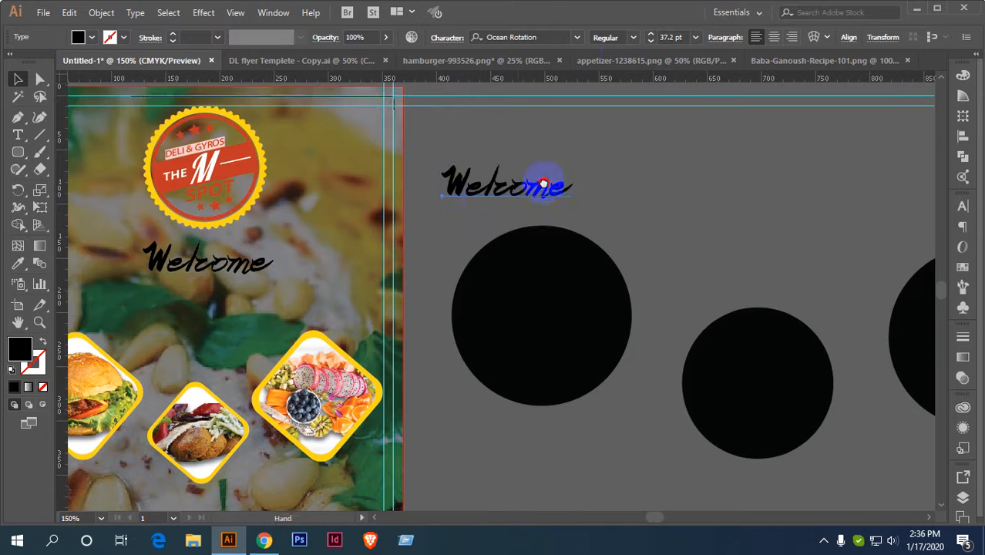
left_click(575, 37)
scroll(593, 156, "down", 4)
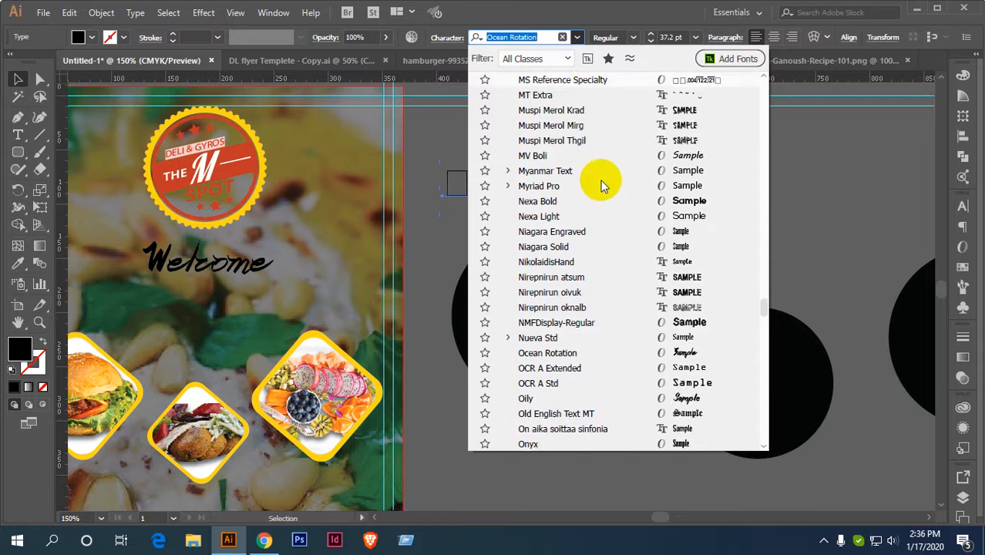
left_click(690, 311)
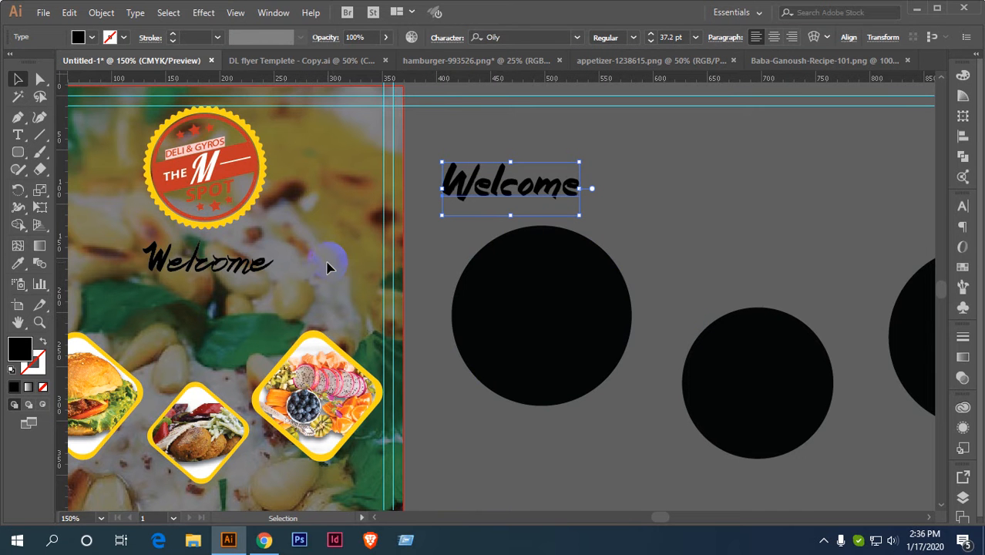
left_click(430, 244)
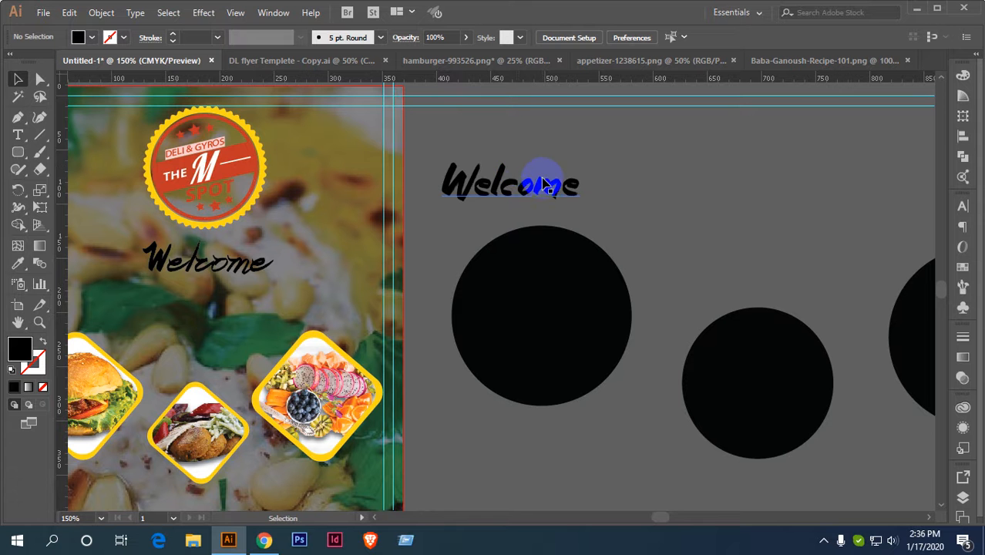
Duplicate the Oily "Welcome" text beside itself and set the copy's font to Palace Script MT.
left_click_drag(543, 183, 678, 194)
left_click(576, 38)
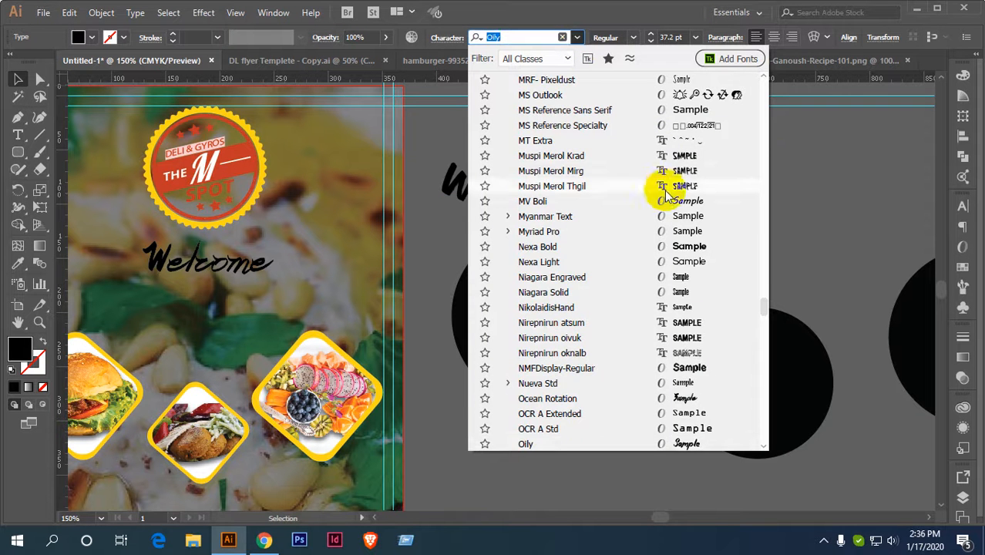
scroll(667, 199, "down", 2)
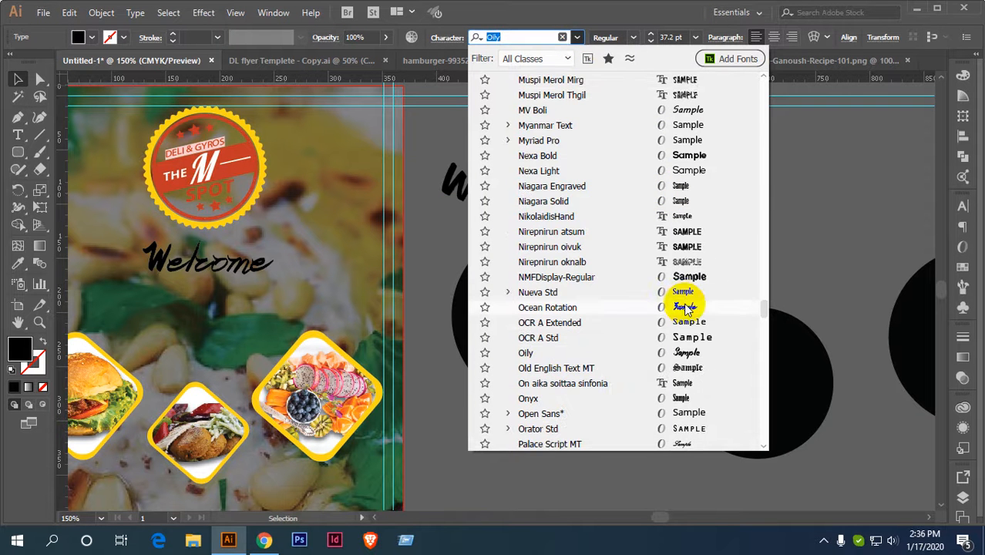
left_click(689, 352)
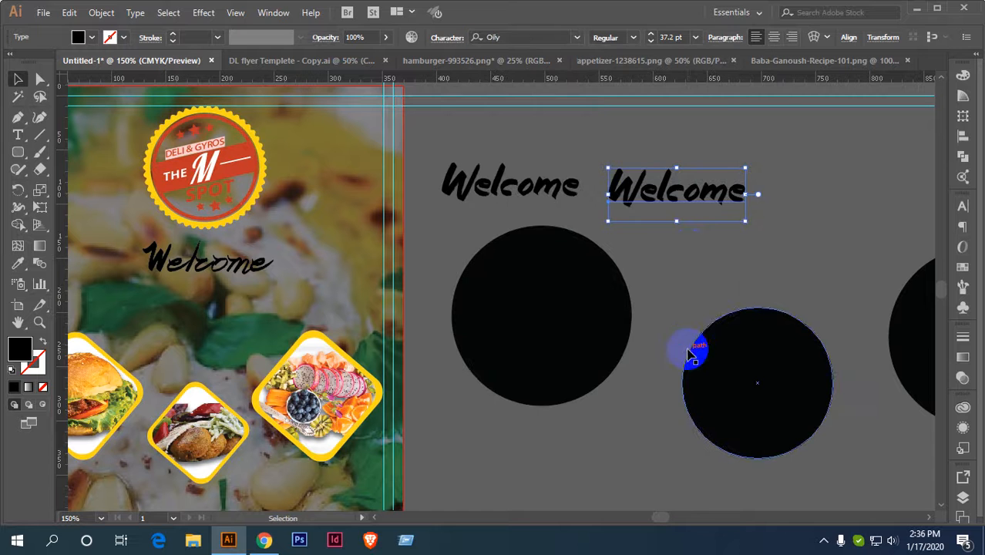
left_click(692, 252)
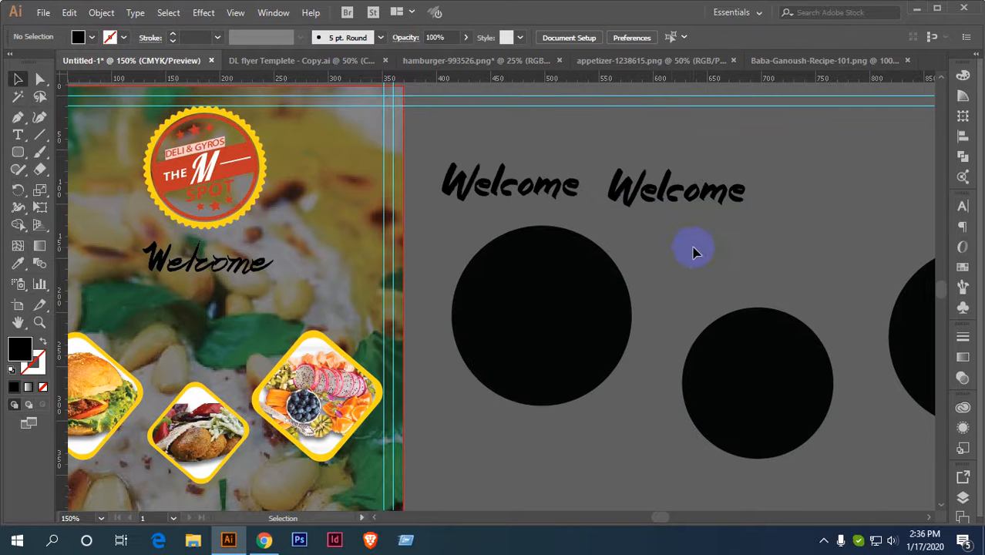
left_click(694, 194)
left_click(577, 37)
scroll(642, 203, "down", 4)
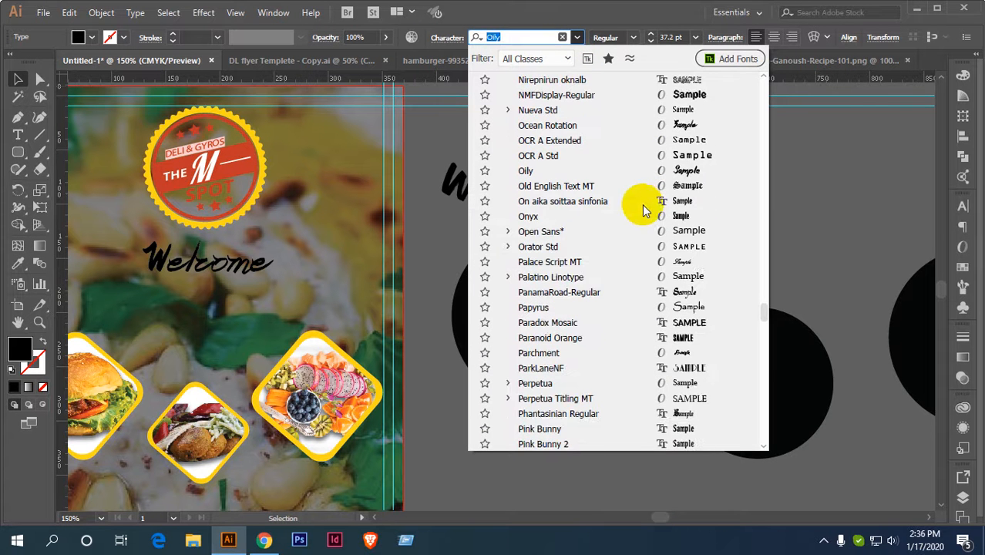
left_click(691, 265)
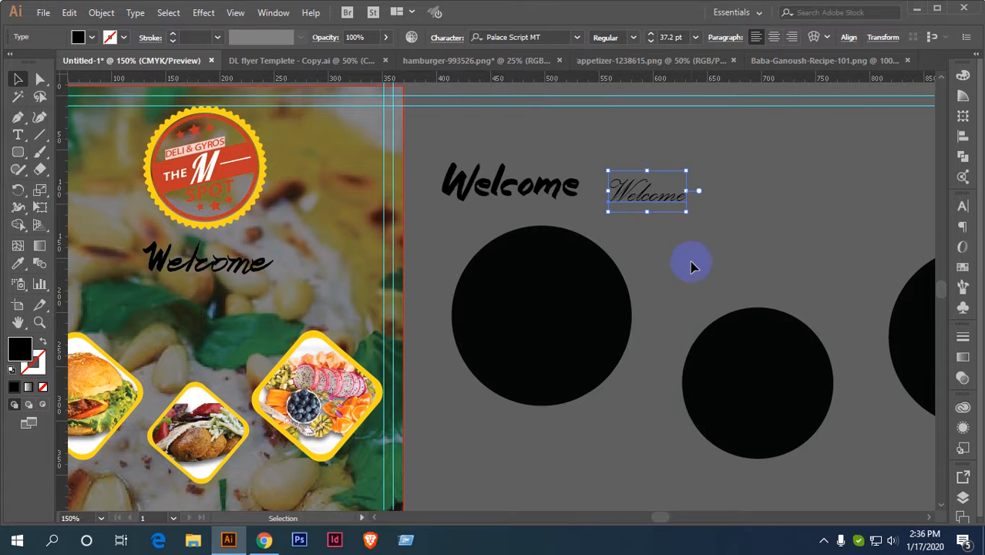
left_click(655, 238)
Delete the Oily "Welcome" sample and the Ocean Rotation "Welcome" on the flyer.
left_click(497, 182)
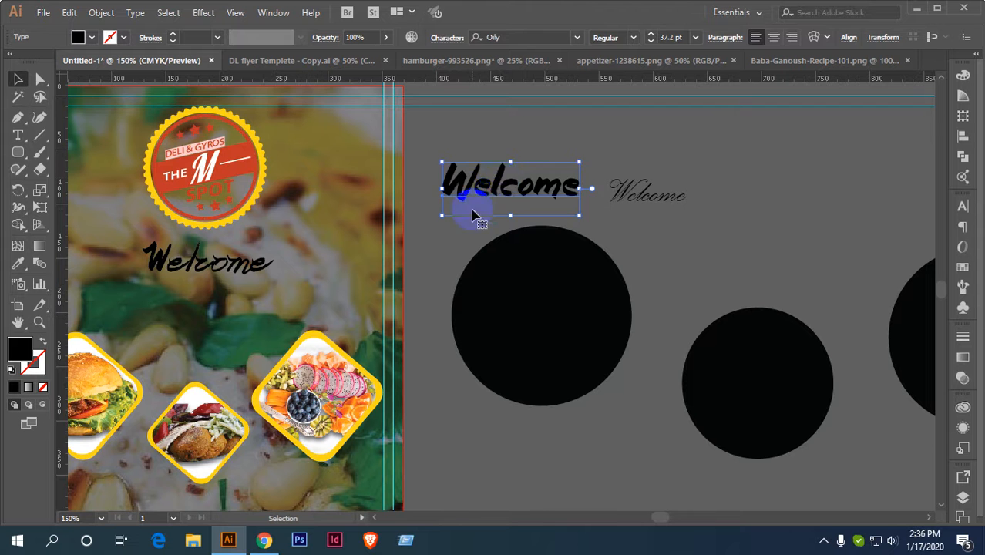
key("Delete")
left_click(233, 267)
key("Delete")
Place the Palace Script MT "Welcome" text on the flyer below the logo and scale it up to about 69.57 pt.
left_click_drag(483, 224, 685, 217)
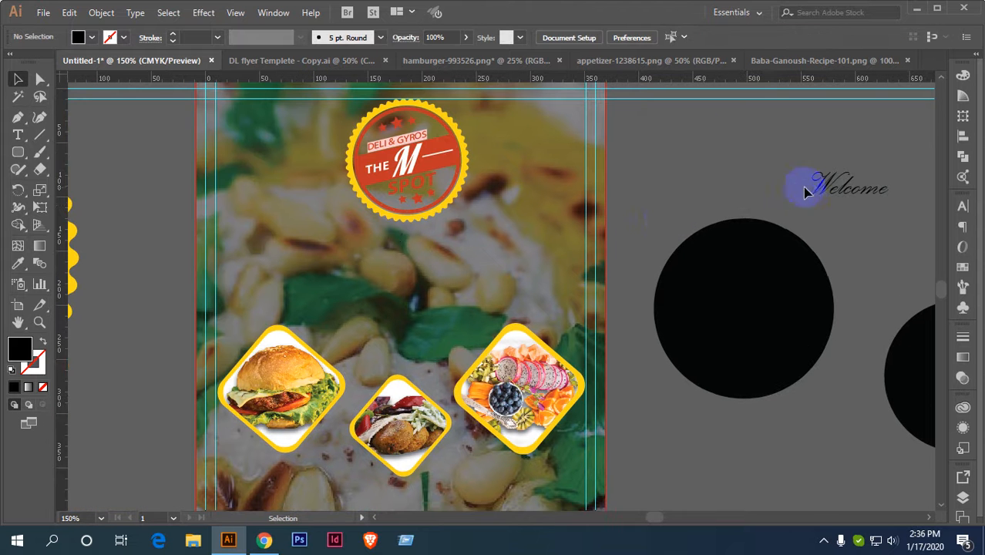
left_click_drag(861, 192, 470, 215)
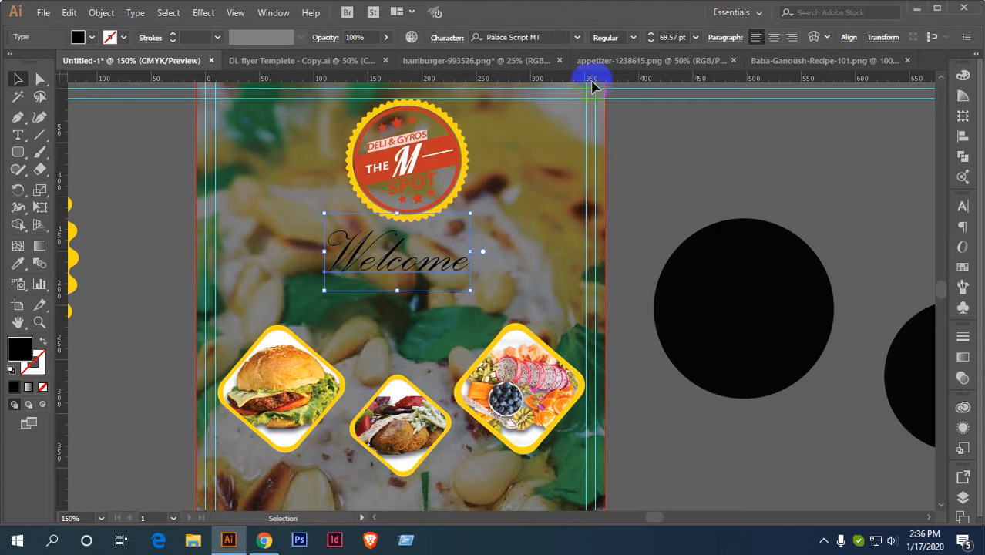
left_click(605, 37)
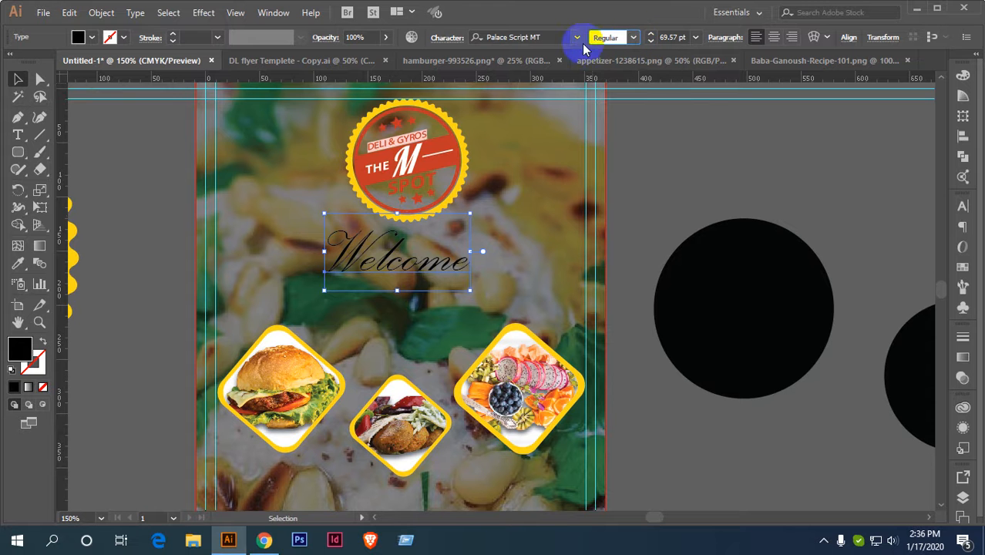
Change the fill colour of the flyer's "Welcome" text to white.
left_click(93, 38)
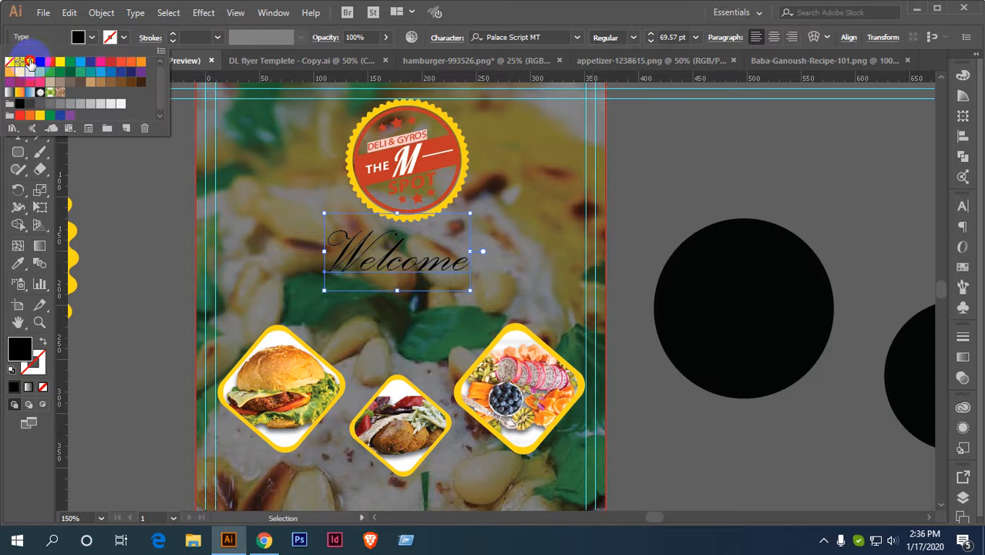
left_click(29, 63)
left_click(665, 174)
Shift the white "Welcome" text slightly right so it sits centred beneath the logo.
left_click_drag(517, 298, 456, 278)
scroll(504, 264, "down", 1)
scroll(417, 273, "up", 2)
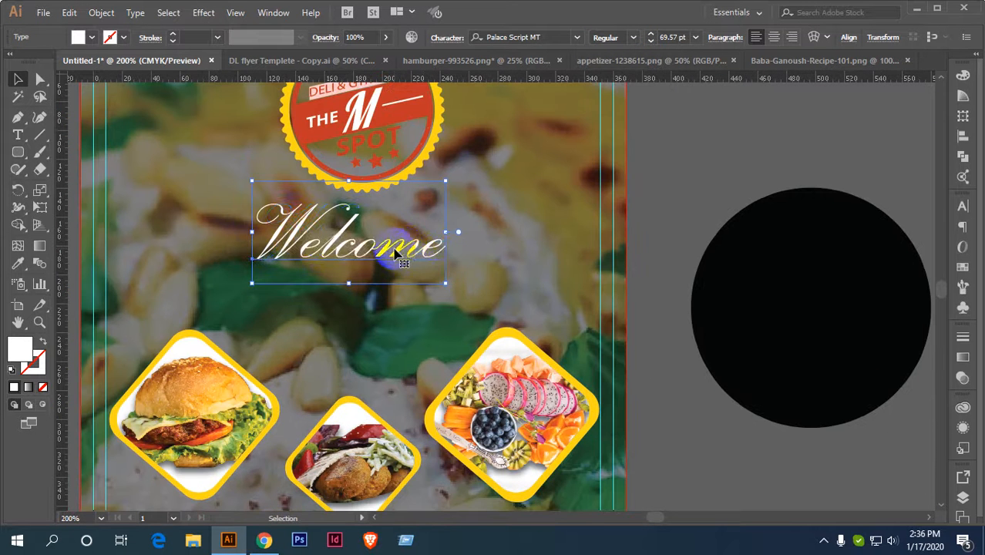
left_click_drag(395, 253, 416, 251)
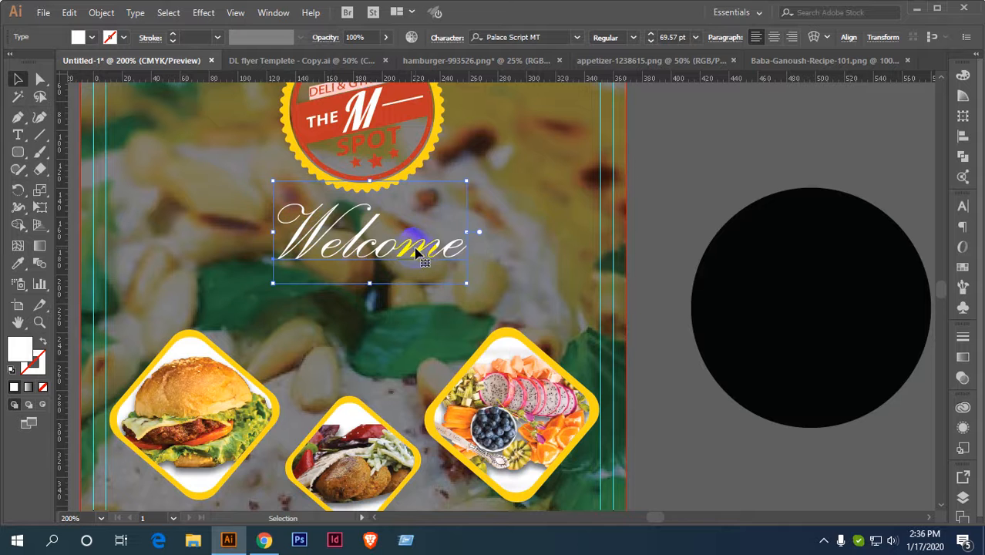
scroll(416, 252, "down", 1)
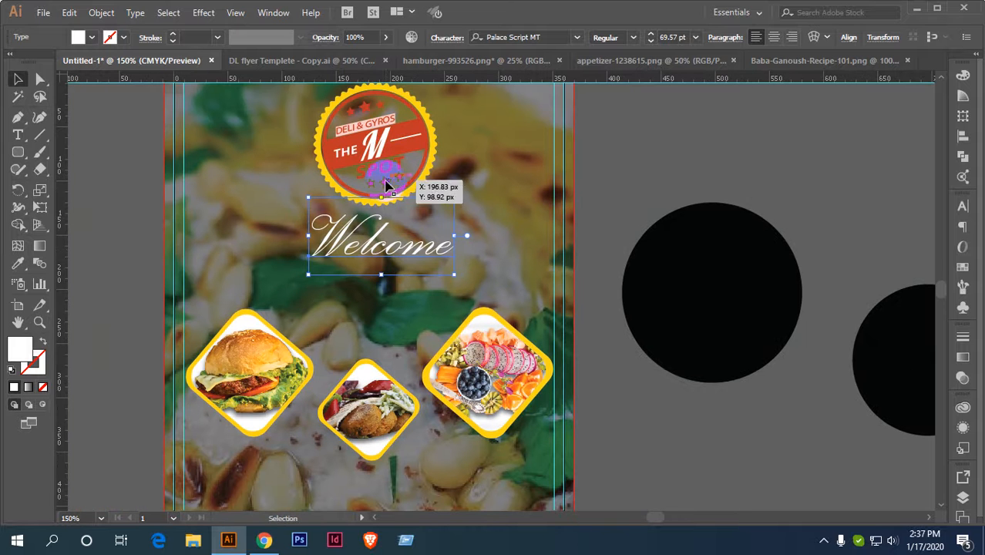
left_click(583, 176)
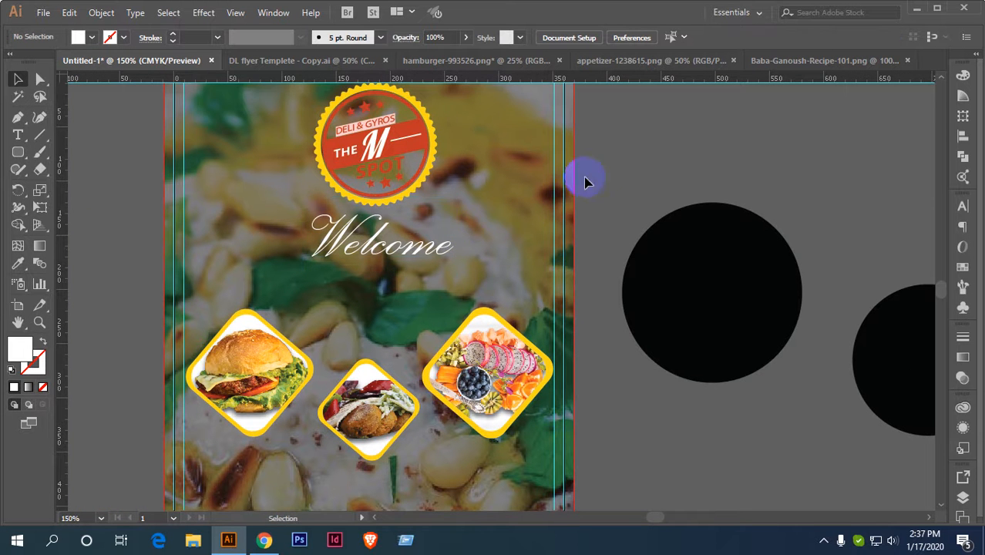
Move the pasted banner text block up beside the flyer, above the black circles.
left_click_drag(503, 282, 512, 239)
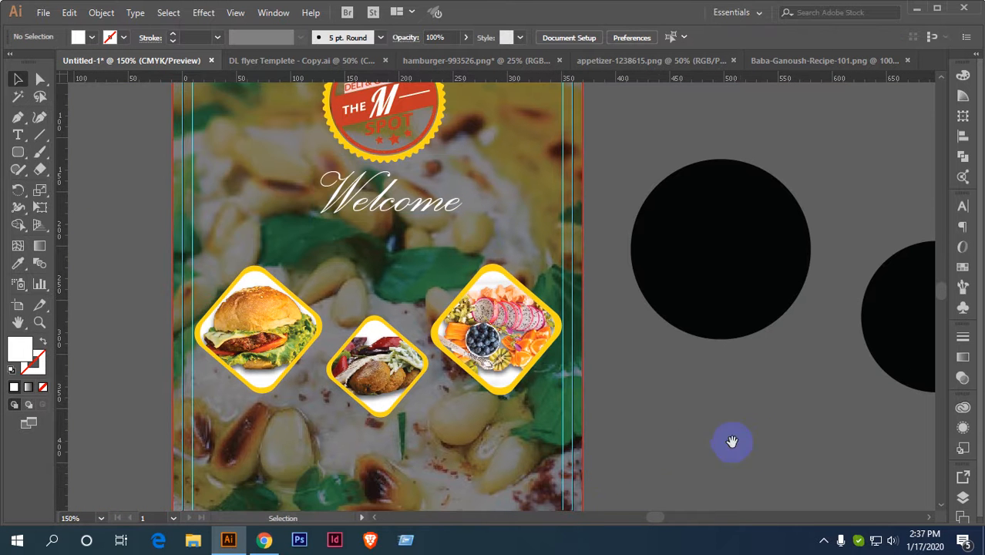
left_click_drag(732, 441, 457, 359)
scroll(724, 461, "down", 4)
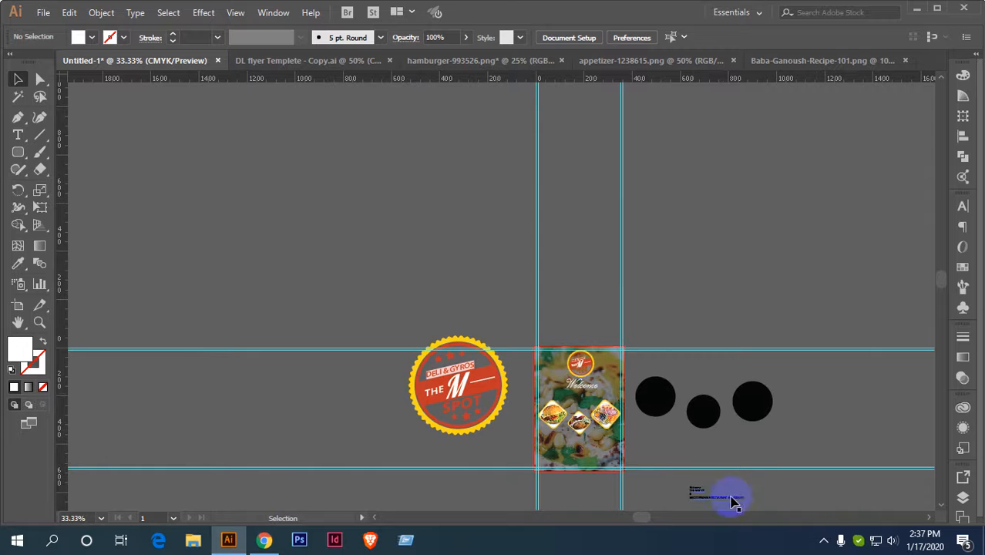
left_click_drag(733, 501, 686, 365)
scroll(686, 375, "up", 5)
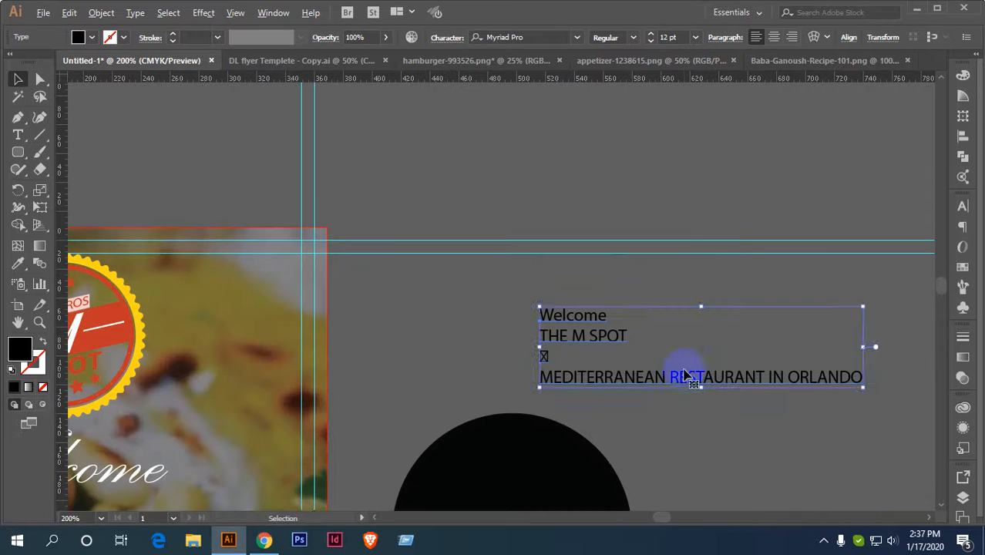
Copy the line "THE M SPOT" from the pasted banner text block.
left_click(17, 135)
left_click(599, 333)
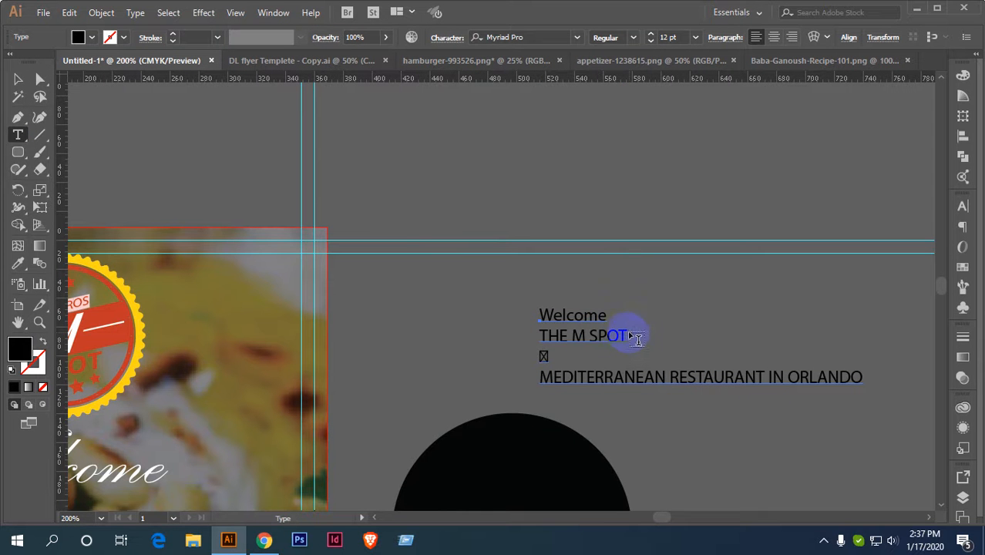
left_click_drag(626, 335, 554, 335)
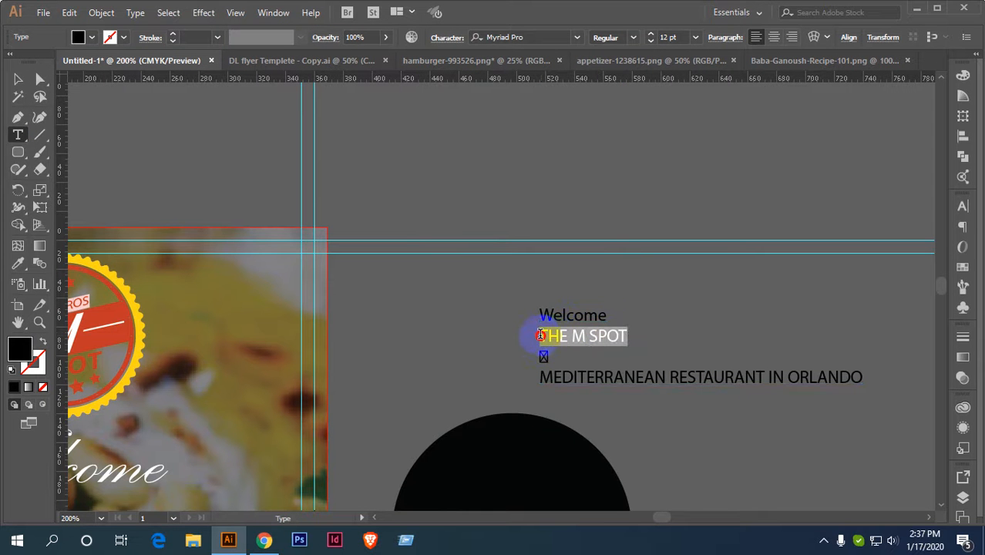
left_click(17, 80)
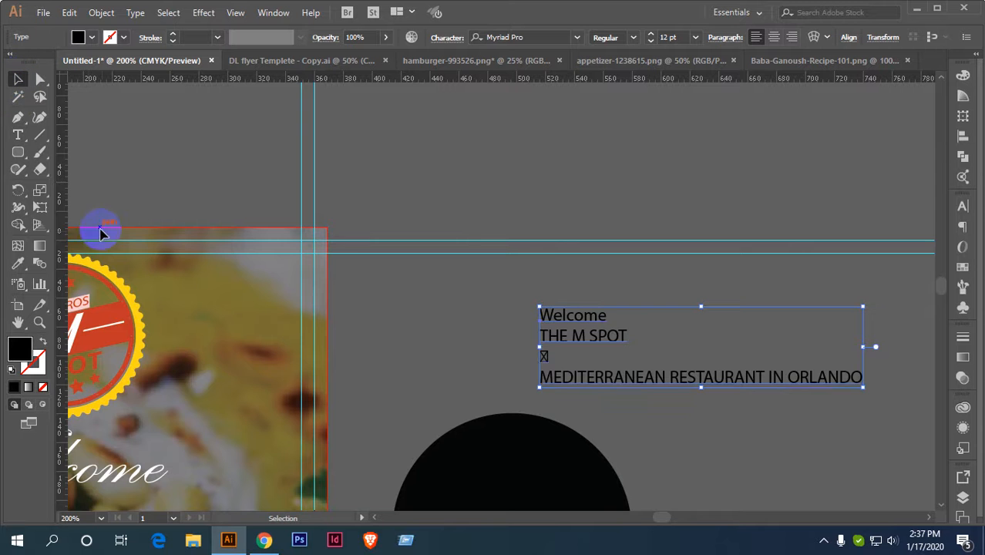
Paste "THE M SPOT" as a new text object below the "Welcome" heading on the flyer.
left_click_drag(103, 233, 495, 202)
scroll(495, 202, "down", 3)
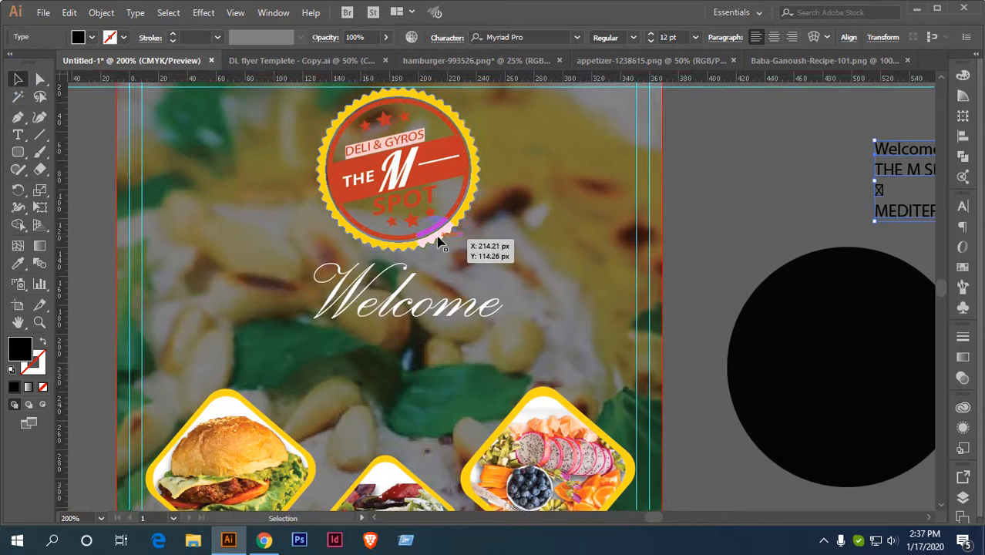
scroll(440, 242, "up", 1)
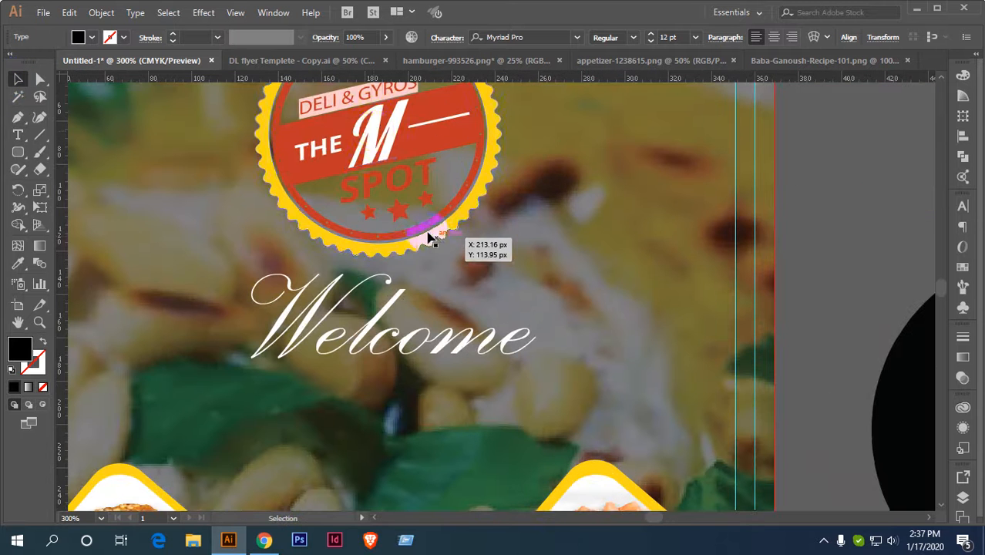
left_click(18, 136)
left_click(325, 424)
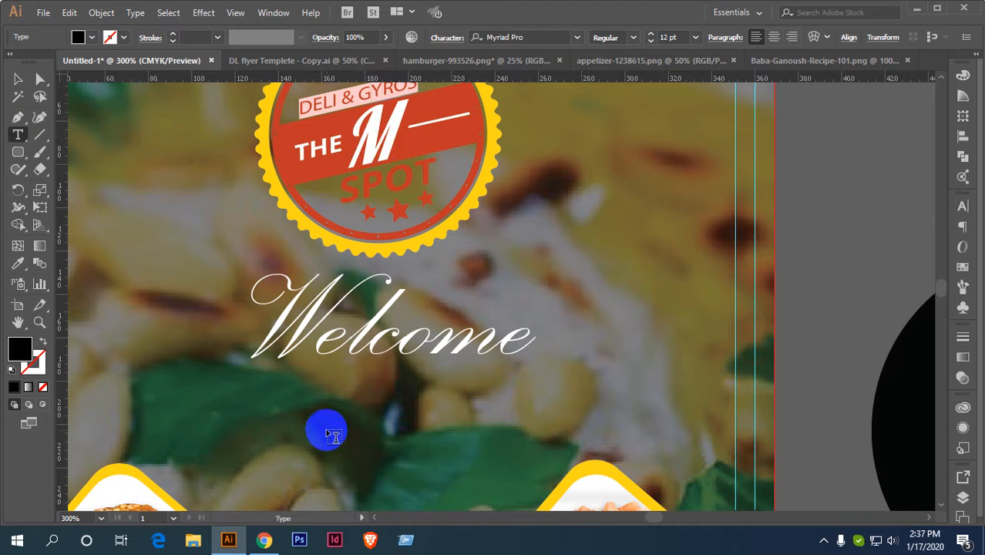
key("ctrl+v")
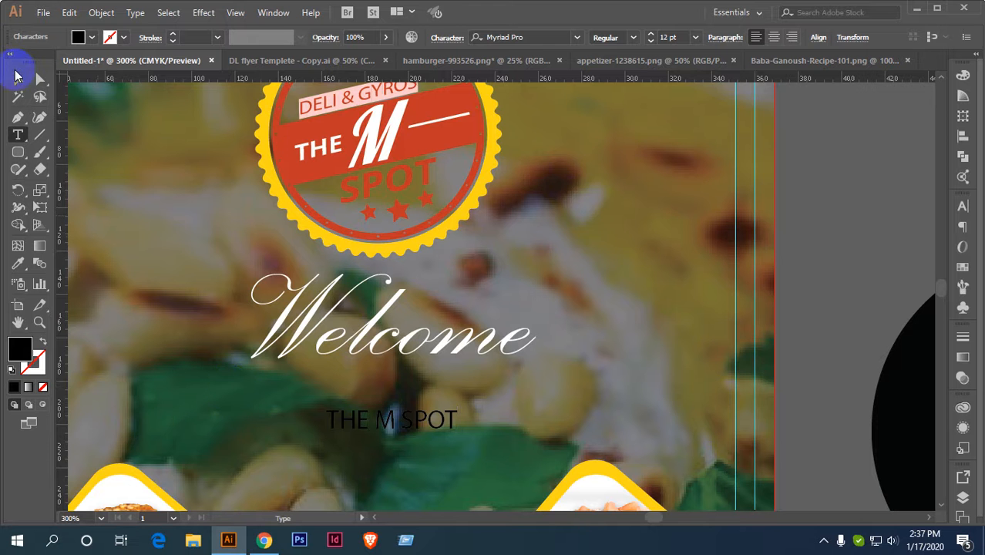
Set the "THE M SPOT" text below the Welcome heading in the Lobster 1.3 font.
left_click(18, 80)
left_click(533, 37)
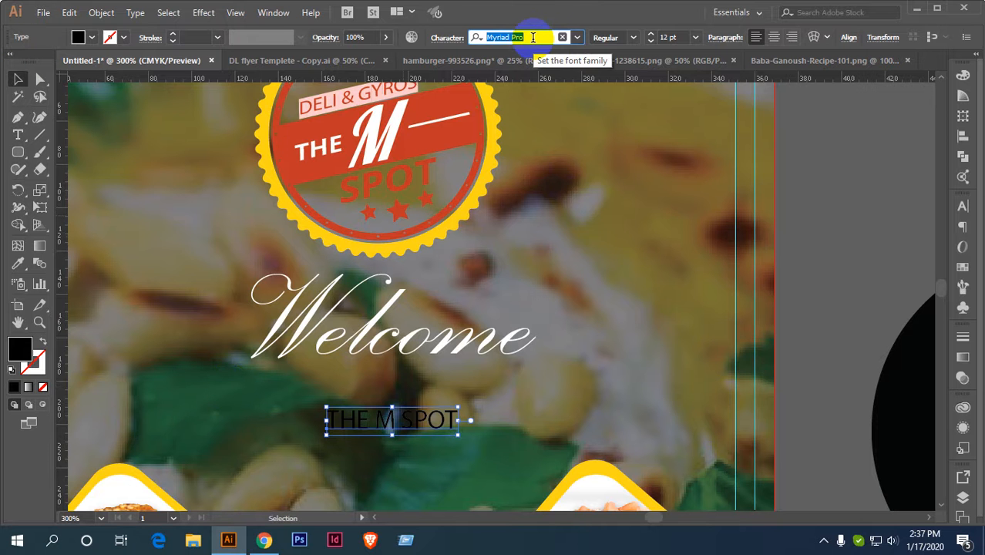
type("lob")
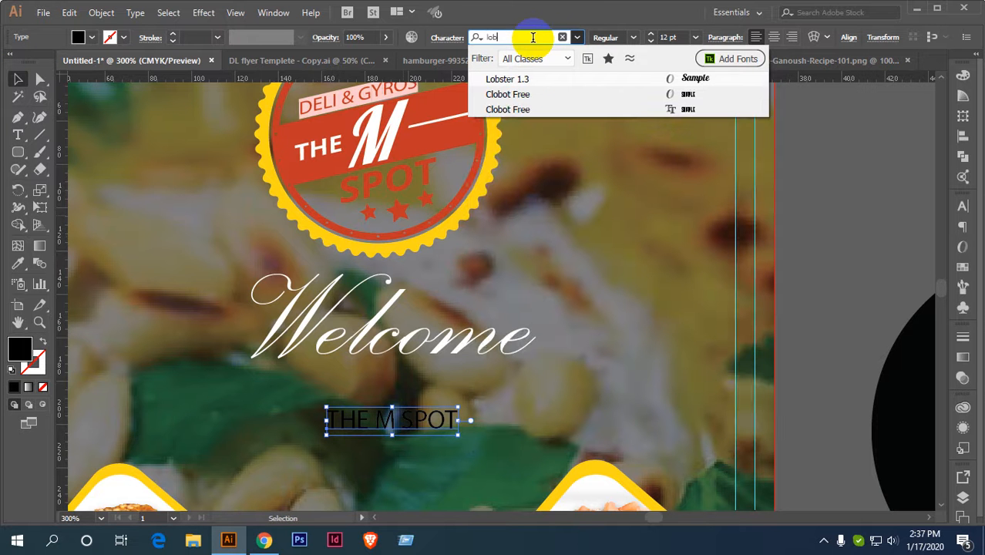
left_click(535, 80)
Enlarge the "THE M SPOT" text to about 51.4 pt and centre it between the Welcome heading and the food pictures.
scroll(484, 175, "down", 5)
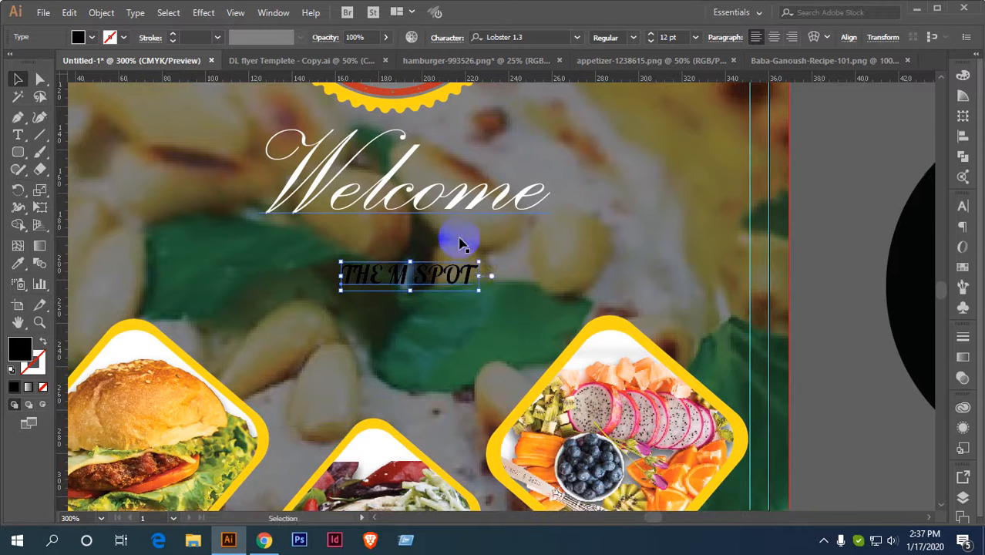
left_click_drag(479, 264, 704, 181)
key("ctrl+minus")
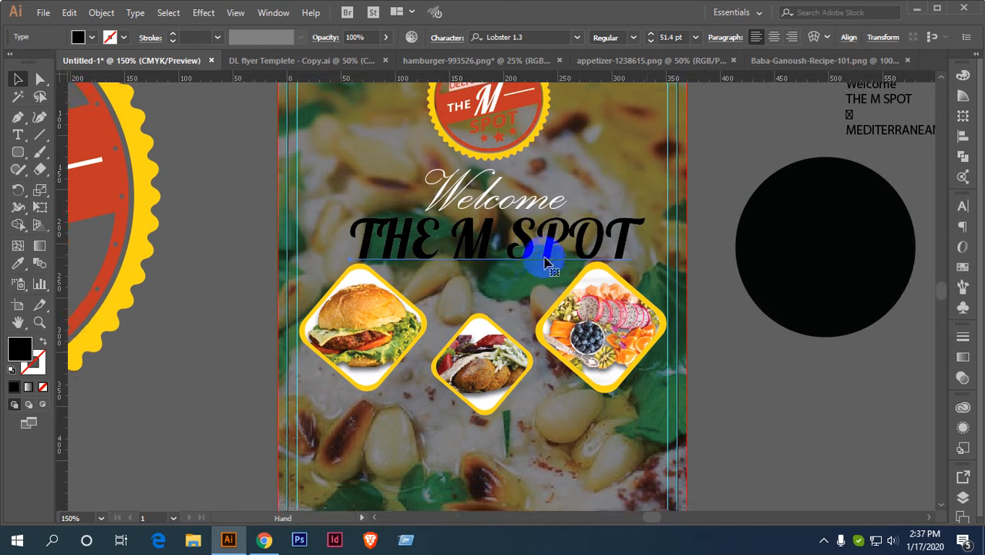
left_click_drag(645, 215, 637, 220)
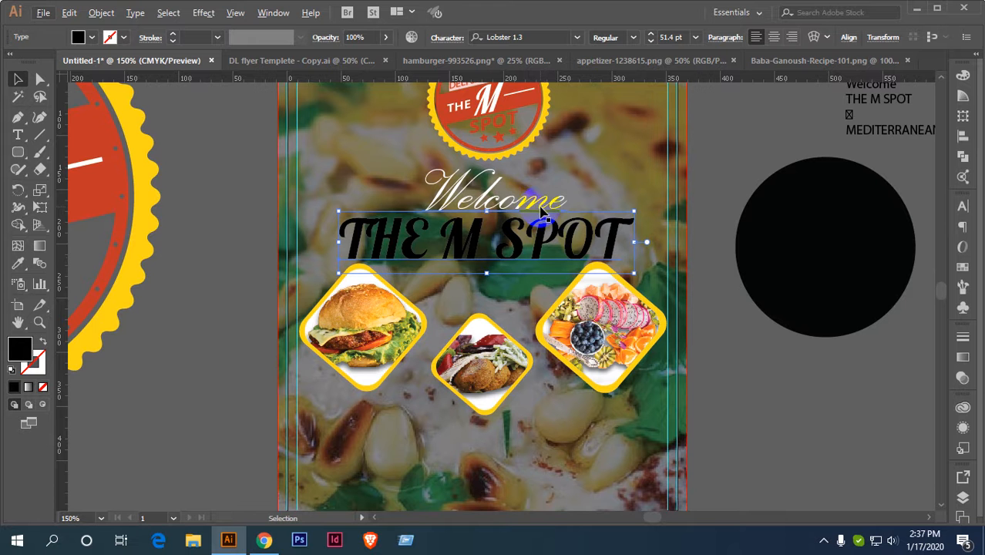
Colour the "THE M SPOT" text with the yellow sampled from the outer ring of the badge logo.
scroll(555, 232, "up", 2)
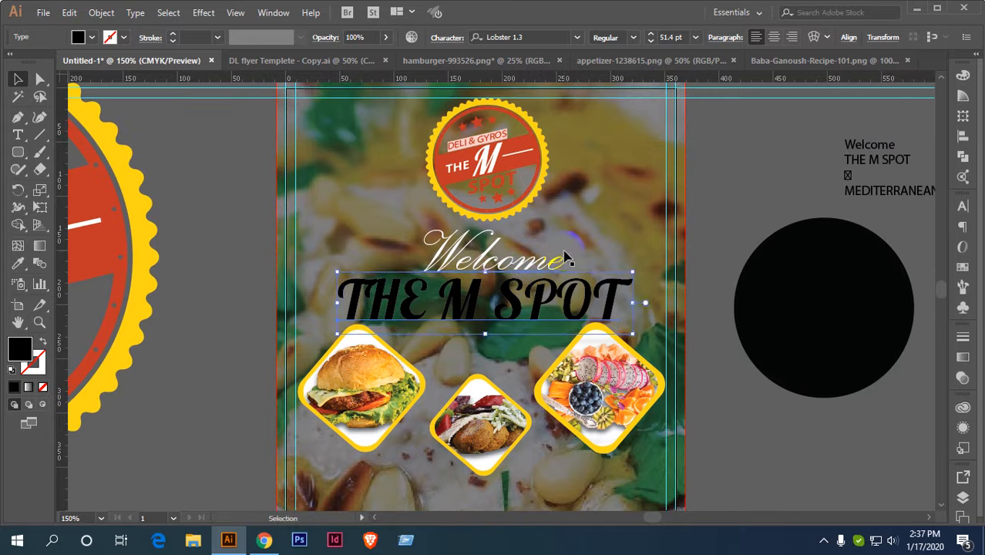
key("i")
left_click(527, 159)
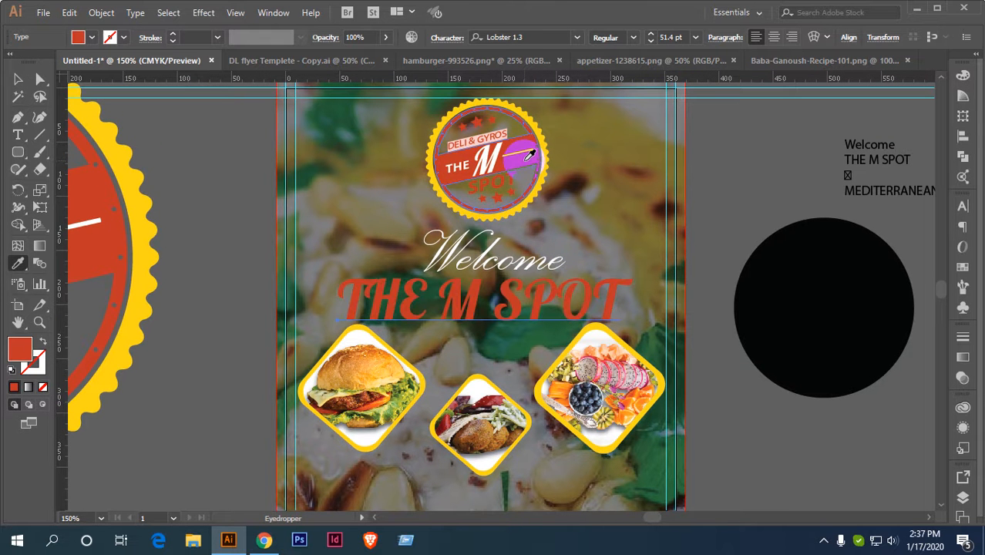
left_click(542, 139)
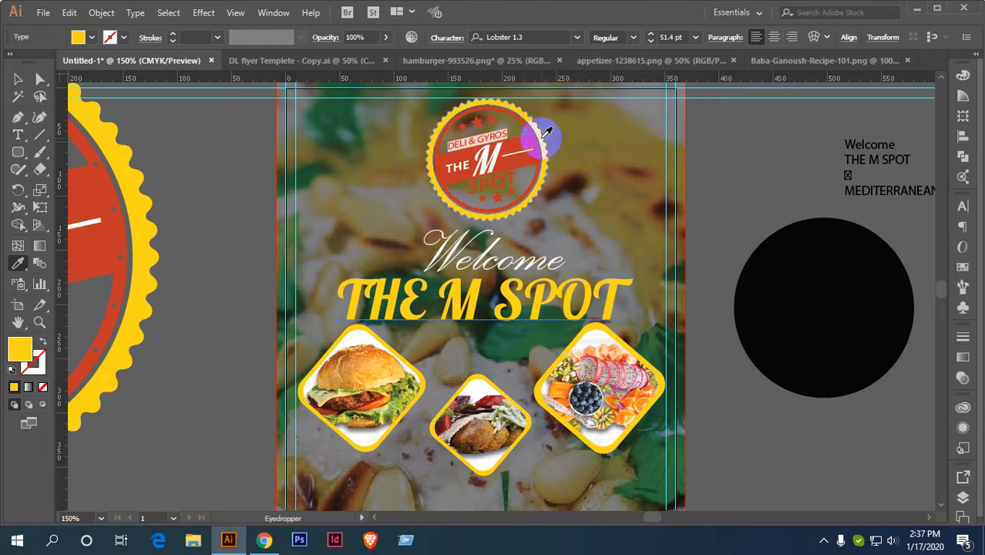
key("v")
Copy the line "MEDITERRANEAN RESTAURANT IN ORLANDO" from the banner text block beside the flyer.
left_click_drag(708, 185, 622, 169)
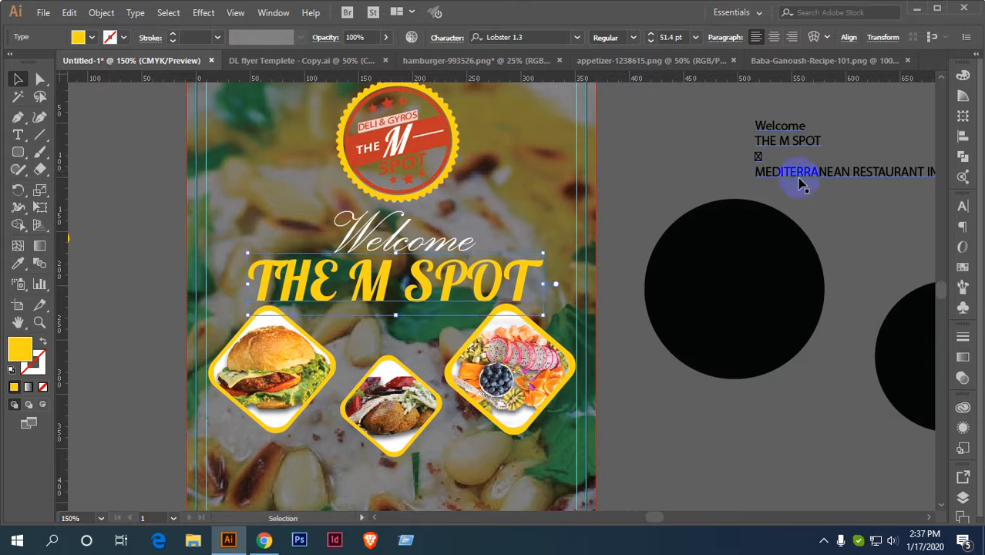
left_click_drag(781, 176, 442, 230)
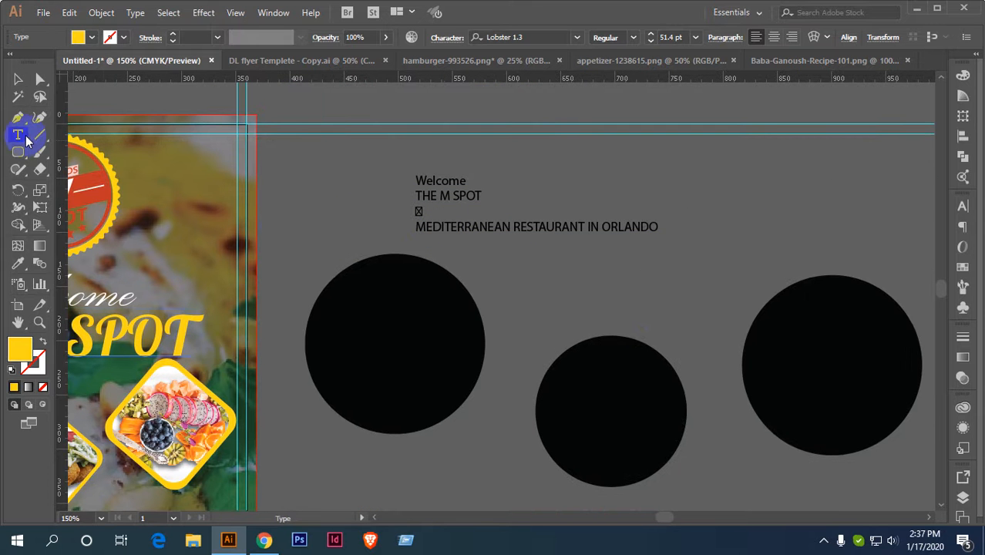
left_click(660, 228)
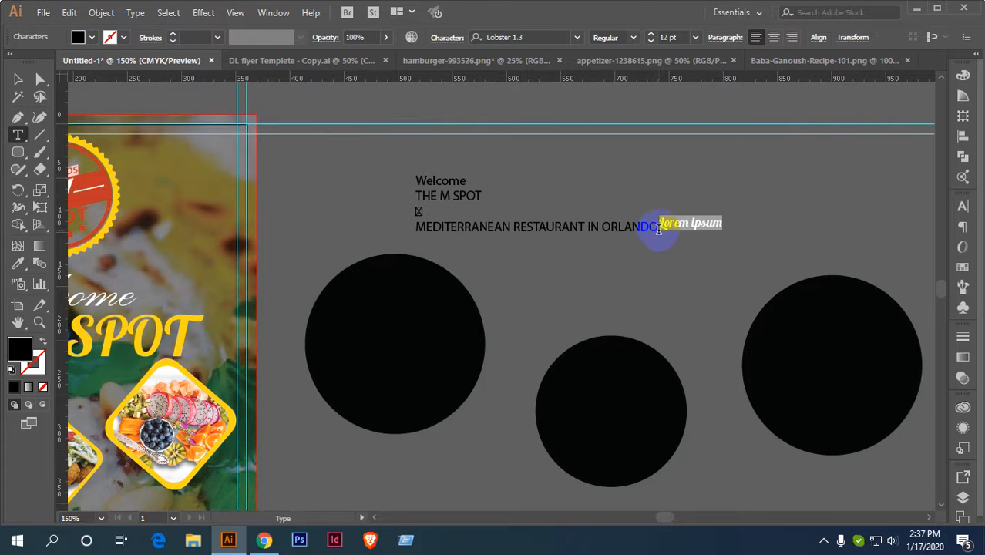
left_click(18, 79)
left_click(19, 117)
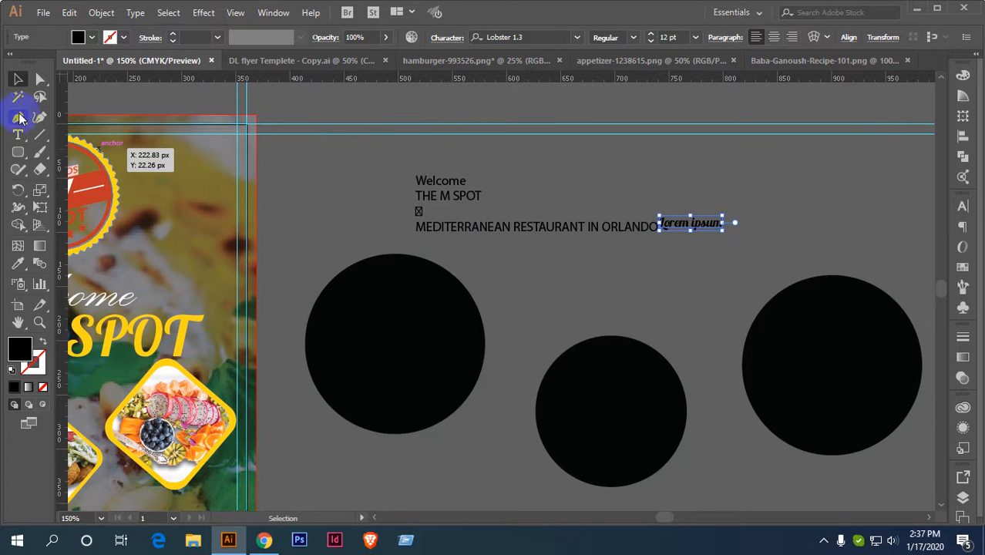
left_click(25, 135)
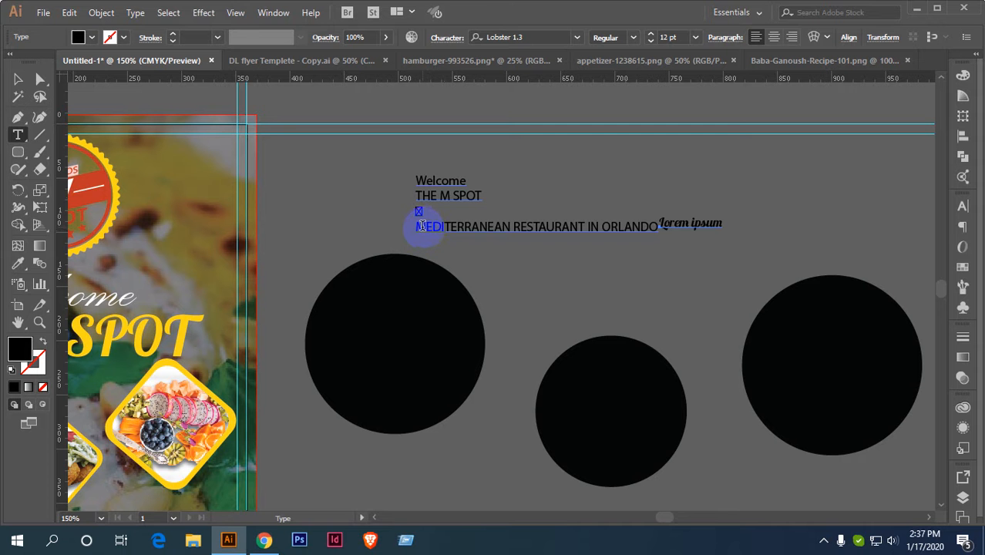
left_click_drag(420, 226, 675, 235)
key("ctrl+c")
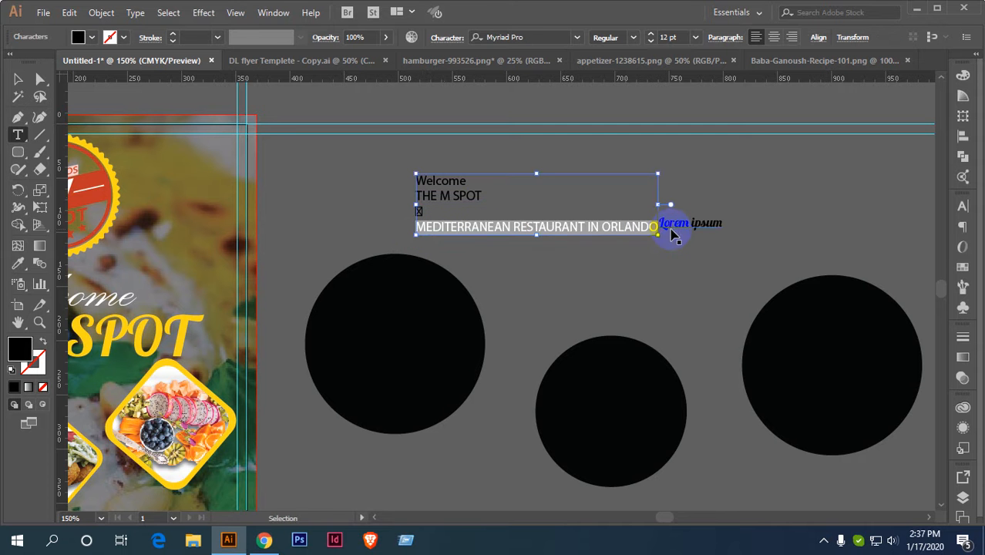
left_click(18, 79)
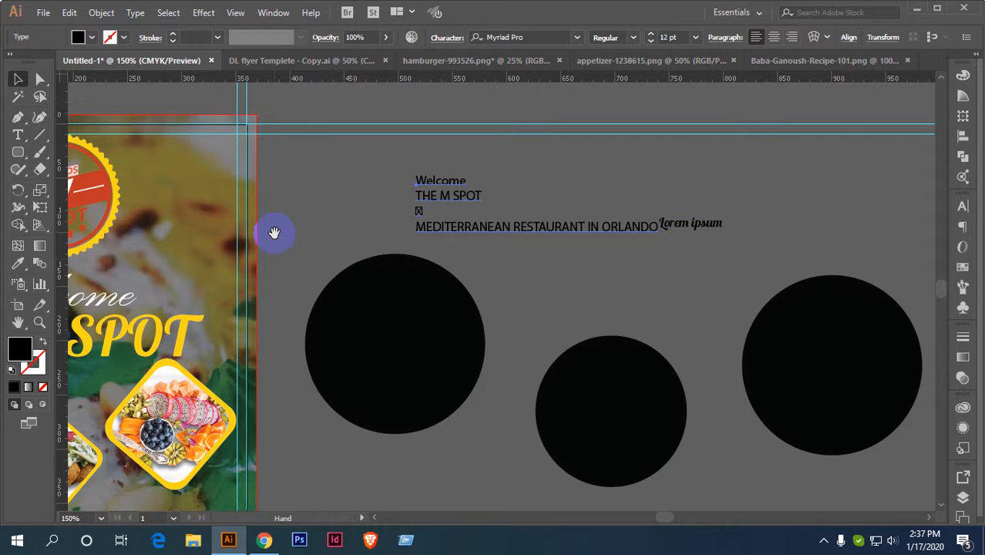
Move the group of three diamond food pictures straight down by about 30 px.
left_click_drag(274, 233, 594, 204)
left_click(480, 383)
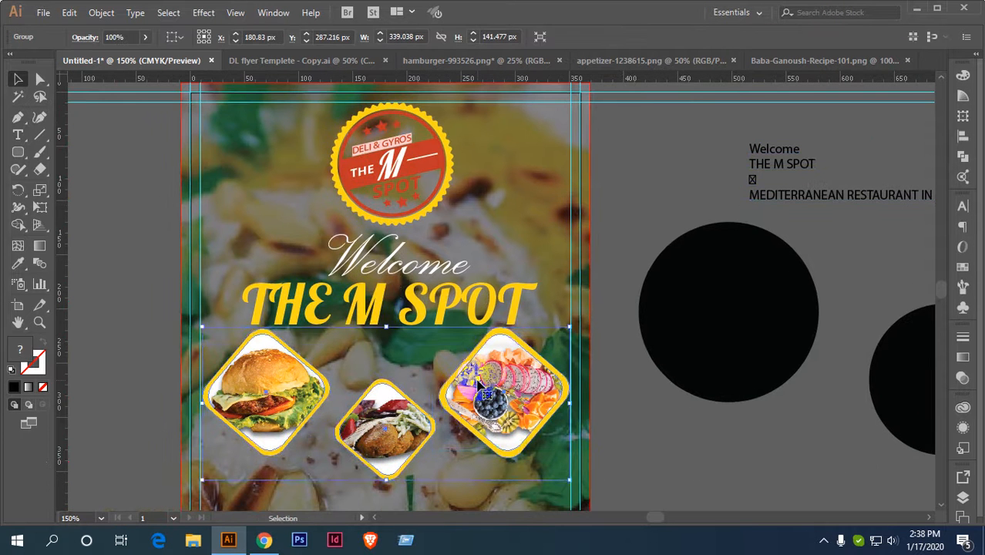
left_click_drag(479, 382, 478, 415)
left_click_drag(443, 368, 447, 336)
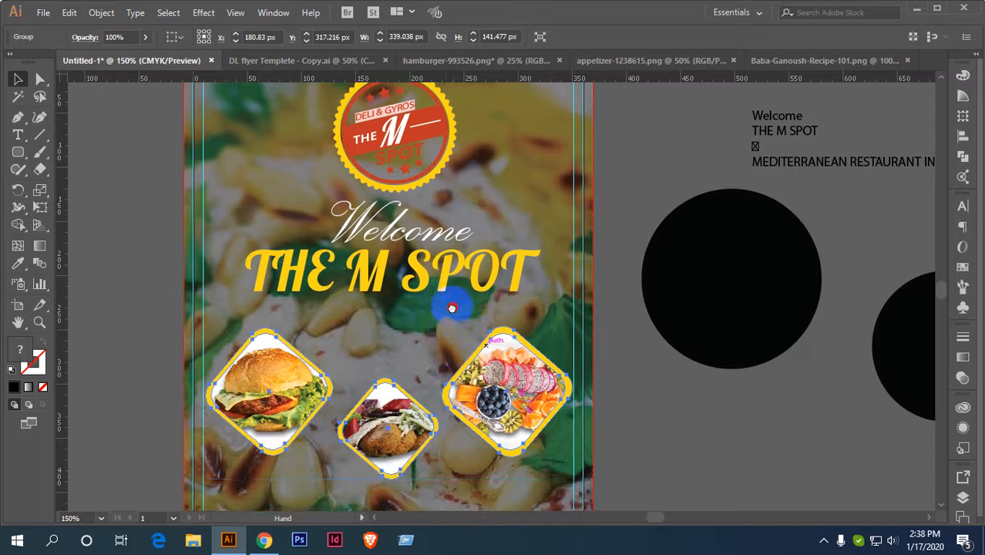
Scale the badge logo down to about 91.5 px wide and move it up to the upper margin guide.
left_click(443, 266)
left_click(421, 234)
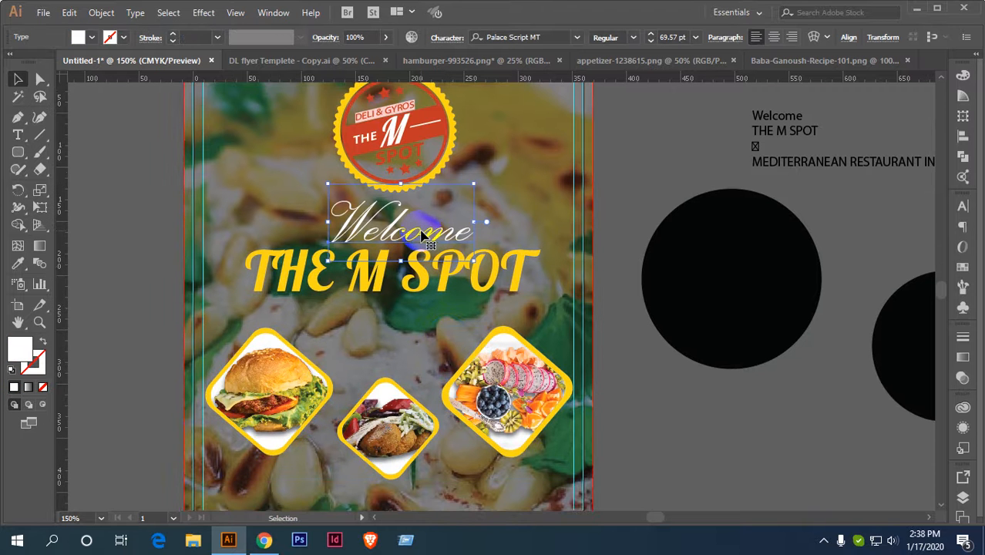
left_click_drag(422, 172, 425, 241)
left_click(401, 195)
left_click_drag(460, 138, 455, 151)
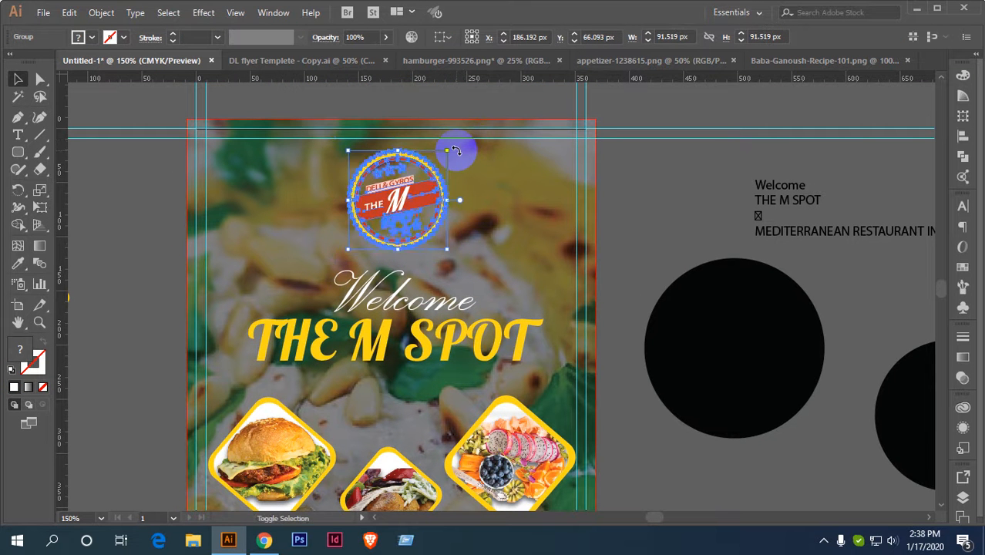
key("shift+Up")
key("Up")
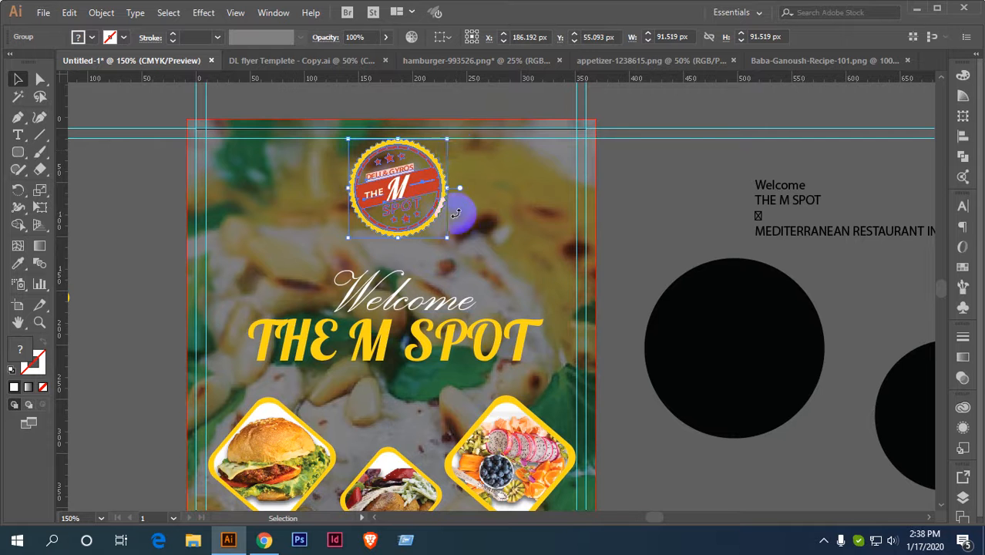
Paste "MEDITERRANEAN RESTAURANT IN ORLANDO" as a new text object and place it directly beneath "THE M SPOT".
scroll(460, 211, "down", 5)
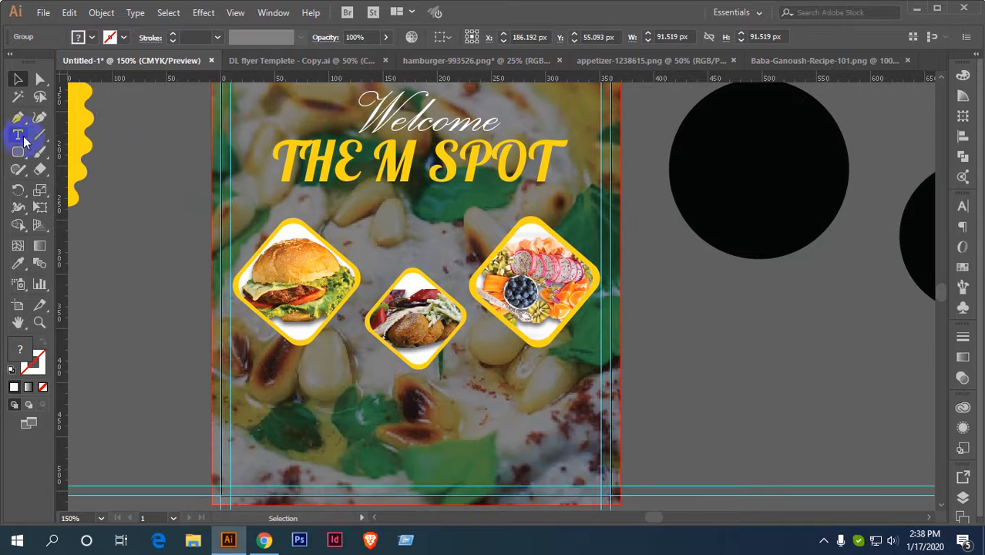
left_click(385, 216)
key("ctrl+v")
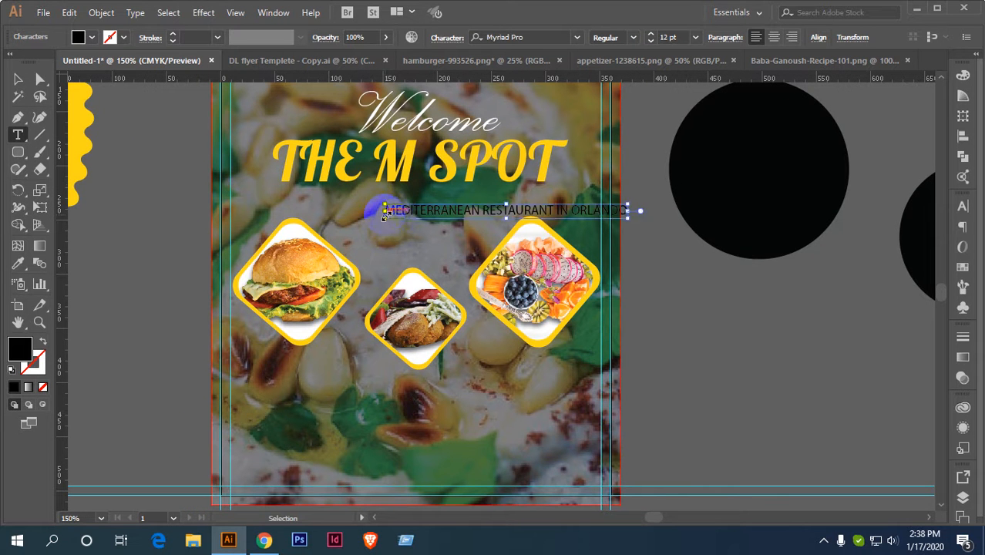
left_click(16, 80)
scroll(332, 192, "up", 1)
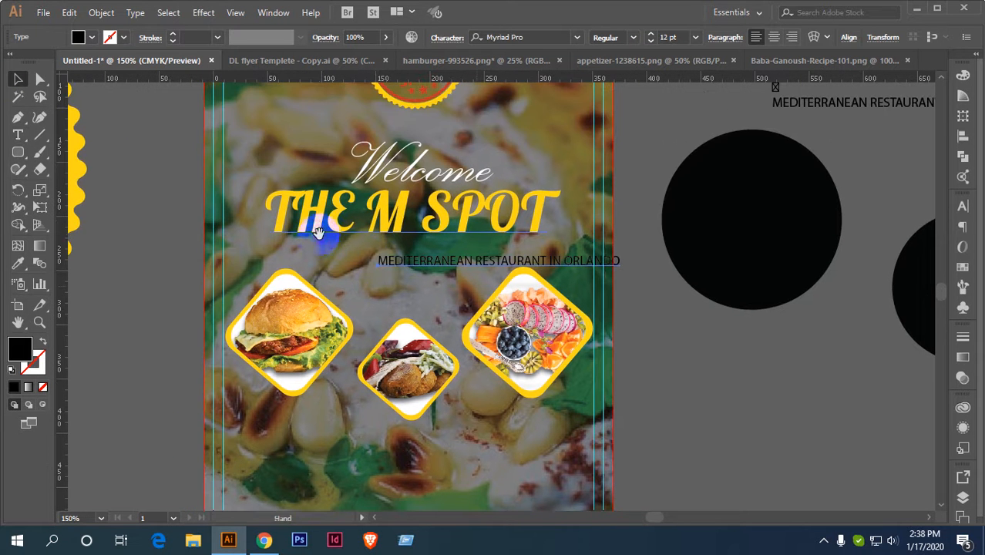
left_click_drag(493, 266, 397, 256)
Set the "MEDITERRANEAN RESTAURANT IN ORLANDO" tagline in Open Sans Semibold with a white fill.
left_click(532, 37)
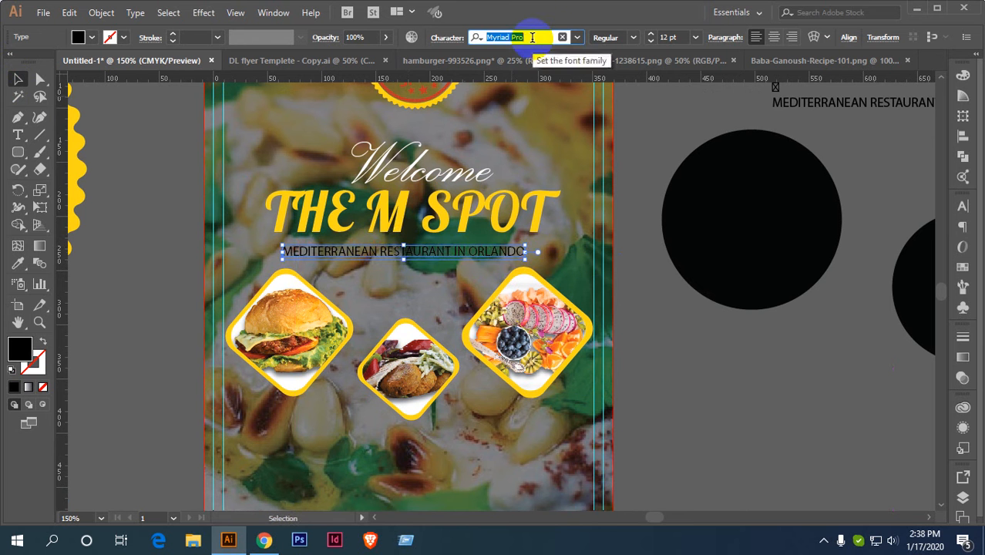
type("op")
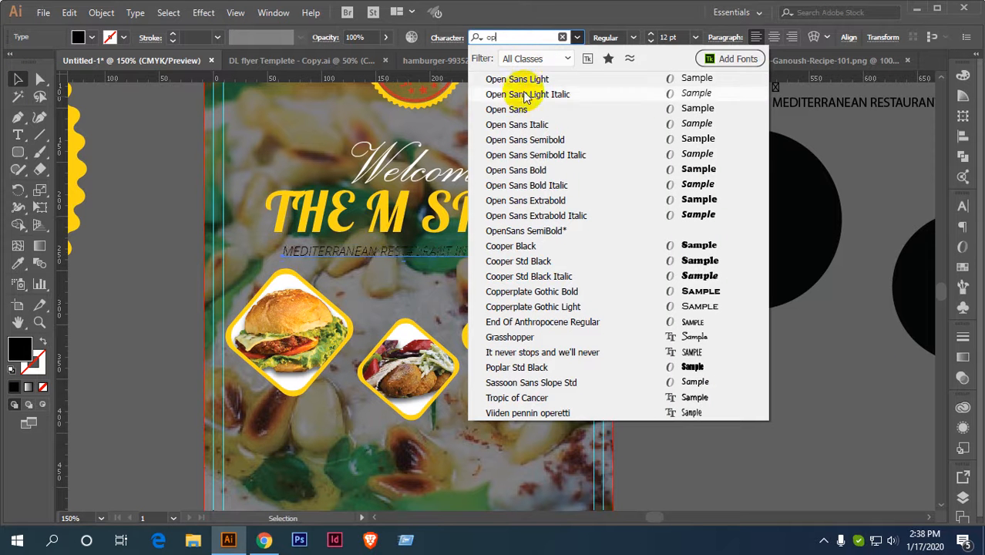
left_click(544, 141)
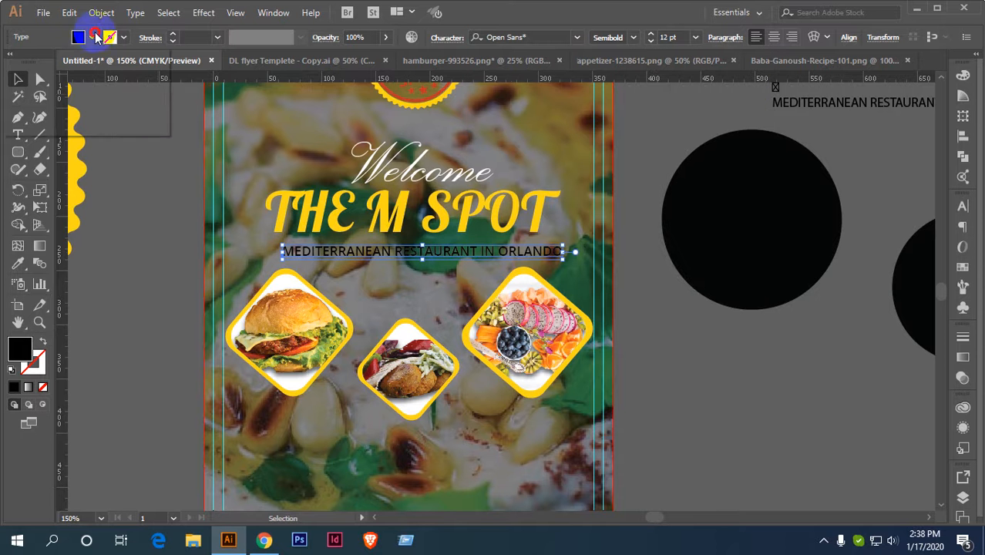
left_click(97, 37)
left_click(29, 61)
left_click(134, 147)
Move the tagline up slightly so it sits closer beneath the "THE M SPOT" text.
left_click(396, 216)
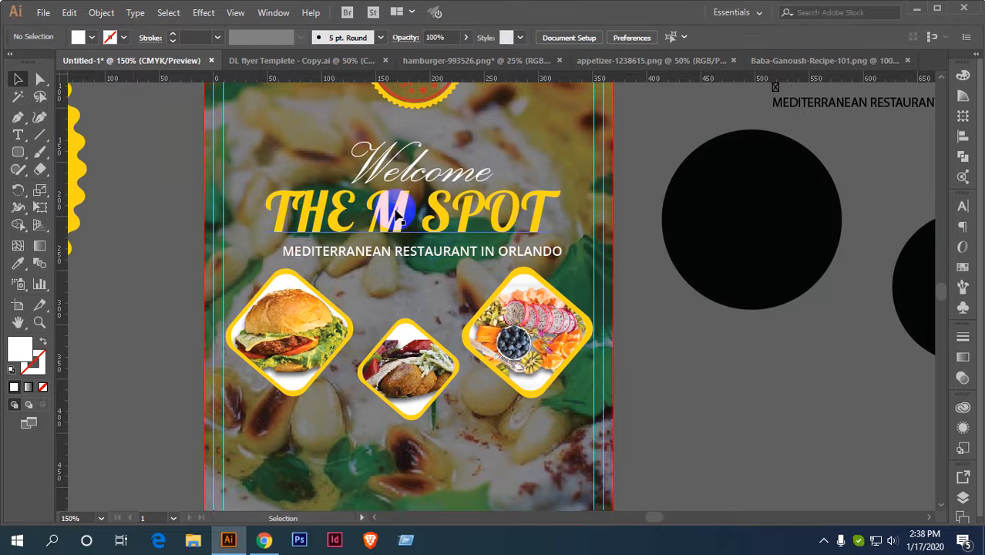
scroll(397, 213, "up", 1)
left_click_drag(440, 209, 409, 268)
left_click(409, 239)
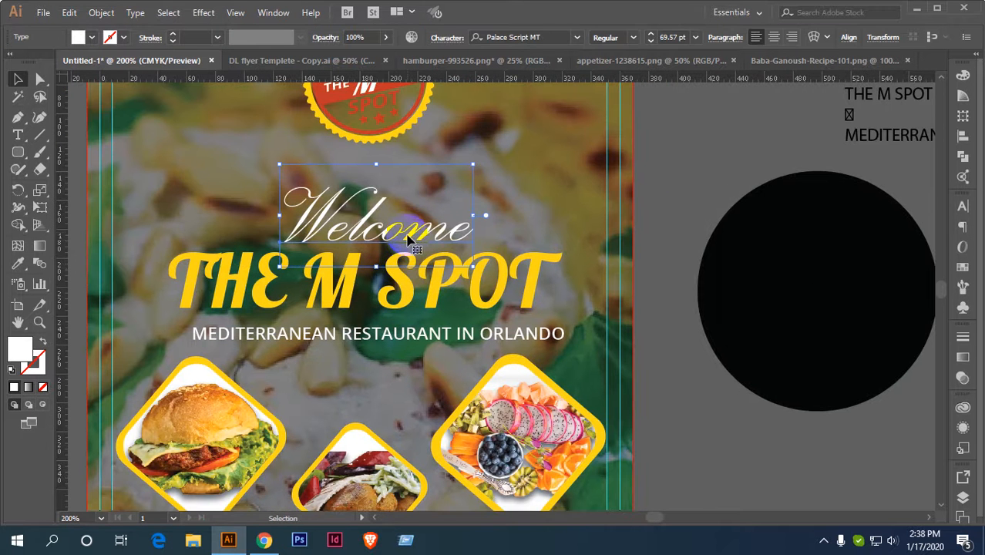
left_click(401, 336)
left_click_drag(401, 336, 400, 328)
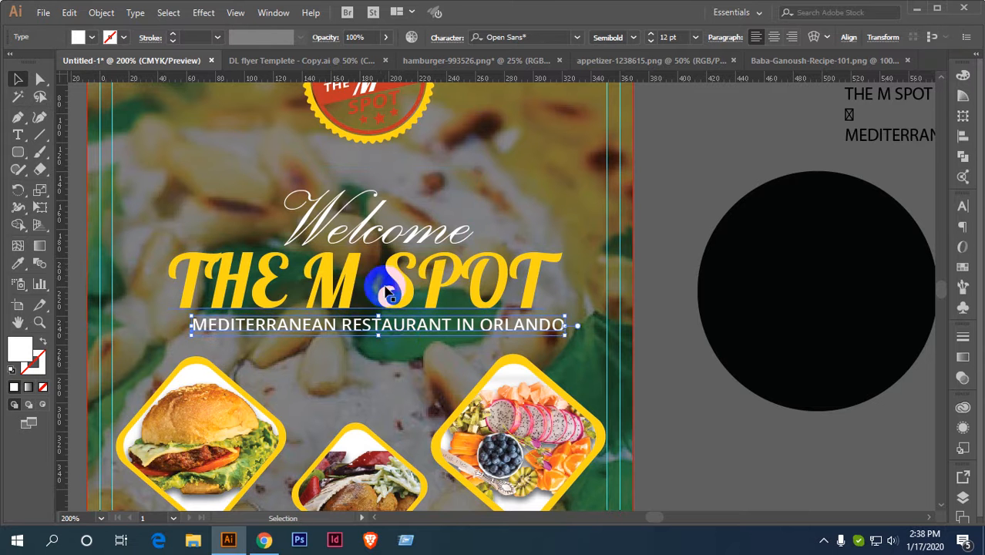
left_click(381, 231)
left_click_drag(368, 327, 369, 330)
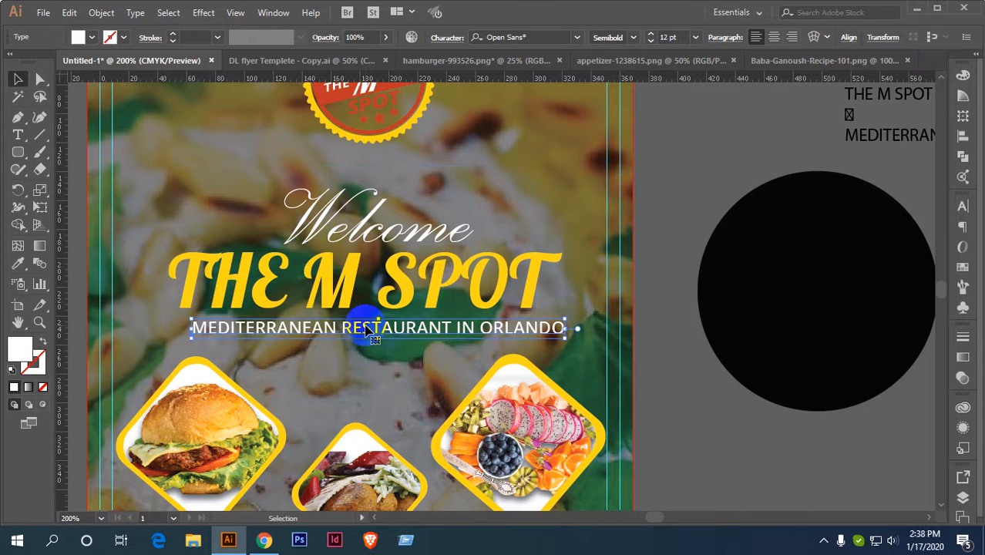
Align the Welcome heading, "THE M SPOT" and the tagline to the artboard's horizontal centre.
left_click(400, 276, "shift")
left_click(404, 225, "shift")
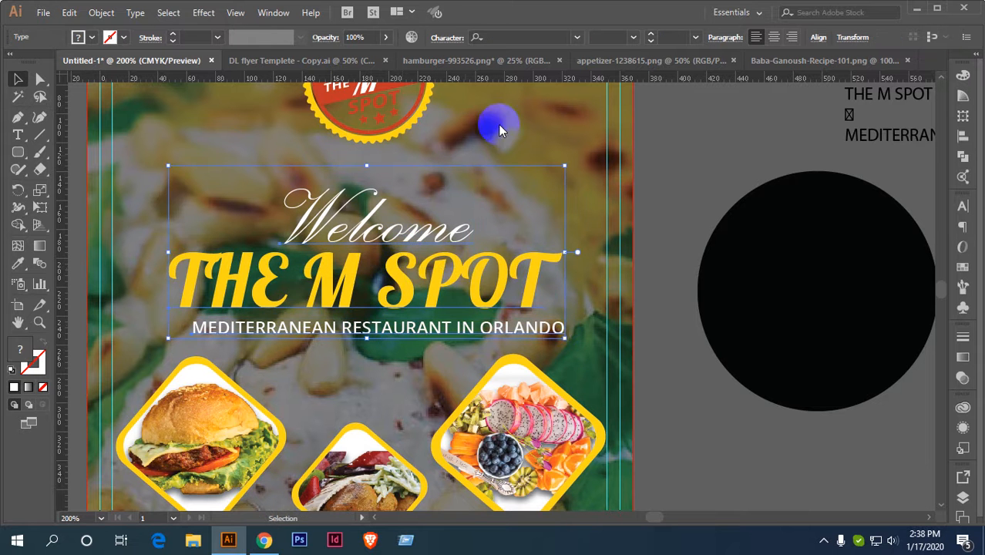
left_click(815, 39)
left_click(805, 156)
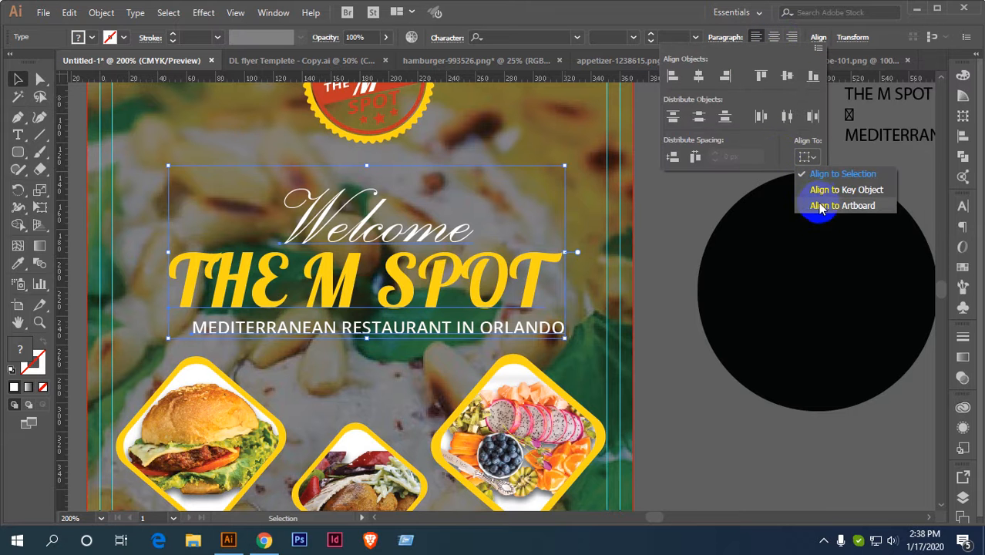
left_click(821, 206)
left_click(686, 73)
left_click(699, 77)
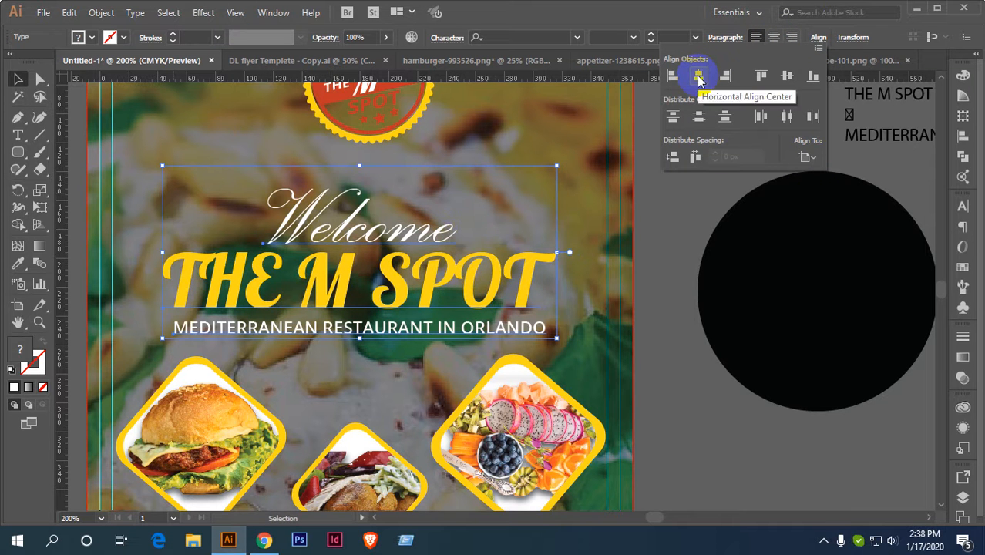
Add the badge logo to the selected text lines and align them all to the horizontal centre.
scroll(459, 243, "up", 3)
scroll(463, 254, "left", 2)
left_click(438, 189, "shift")
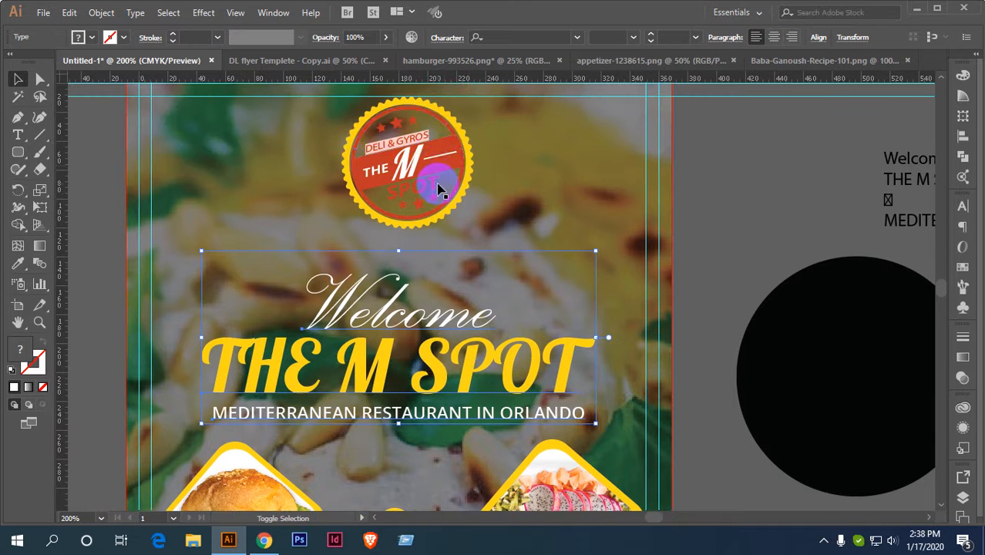
left_click(488, 37)
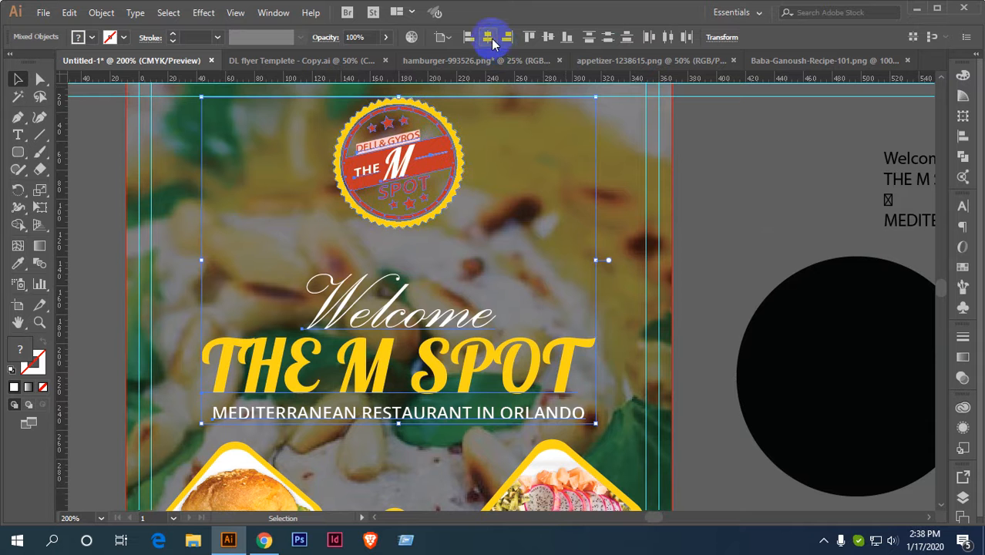
Move the Welcome heading, "THE M SPOT" and the tagline up together so they sit closer beneath the badge logo.
left_click(736, 193)
scroll(457, 237, "down", 2)
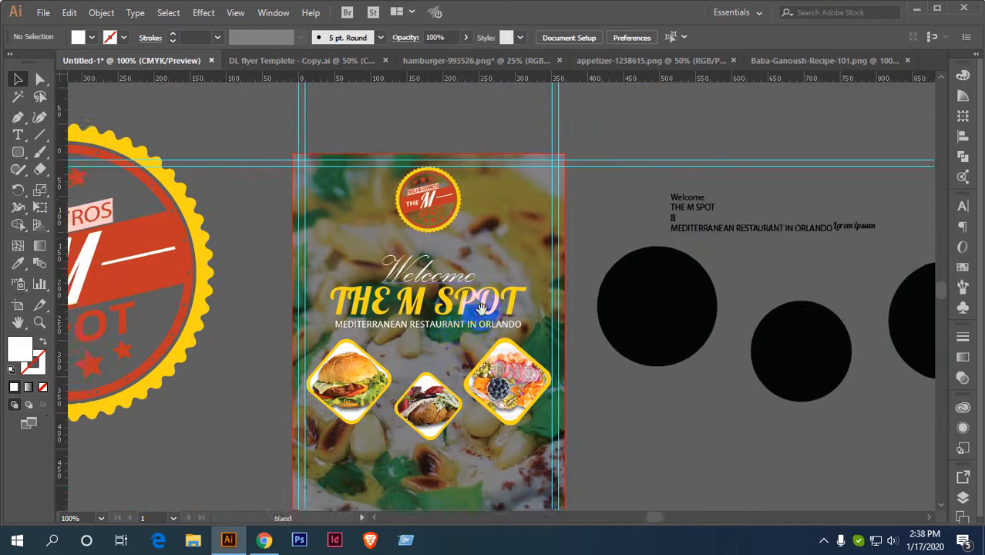
scroll(463, 300, "down", 1)
left_click(457, 297)
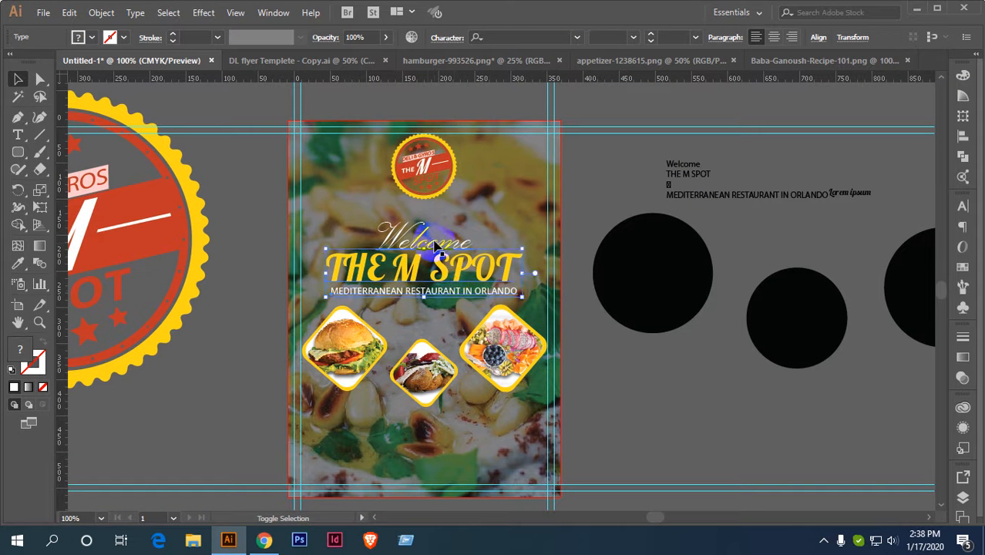
left_click(455, 266, "shift")
scroll(509, 231, "up", 3)
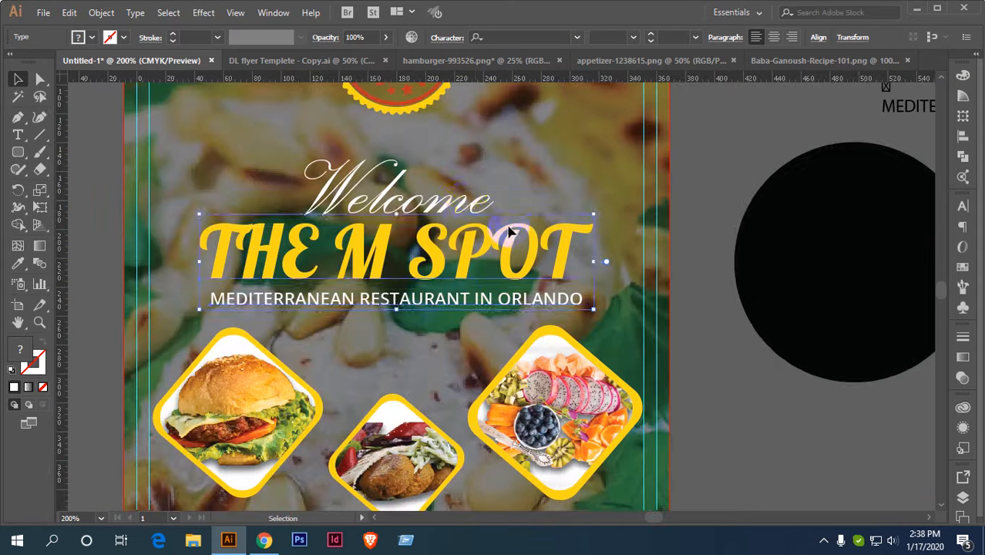
left_click(709, 167)
left_click(424, 235)
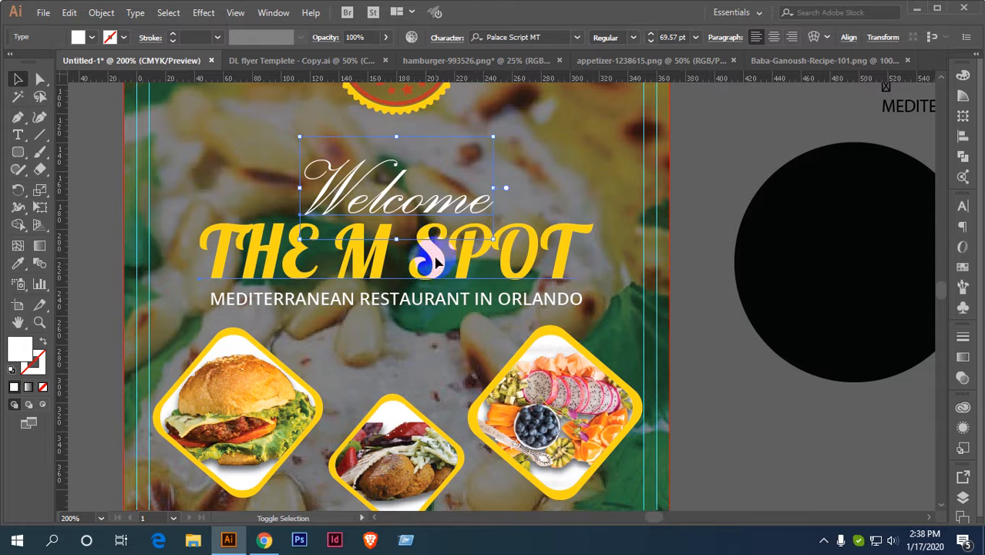
left_click(436, 263, "shift")
left_click(438, 305, "shift")
key("shift+Up")
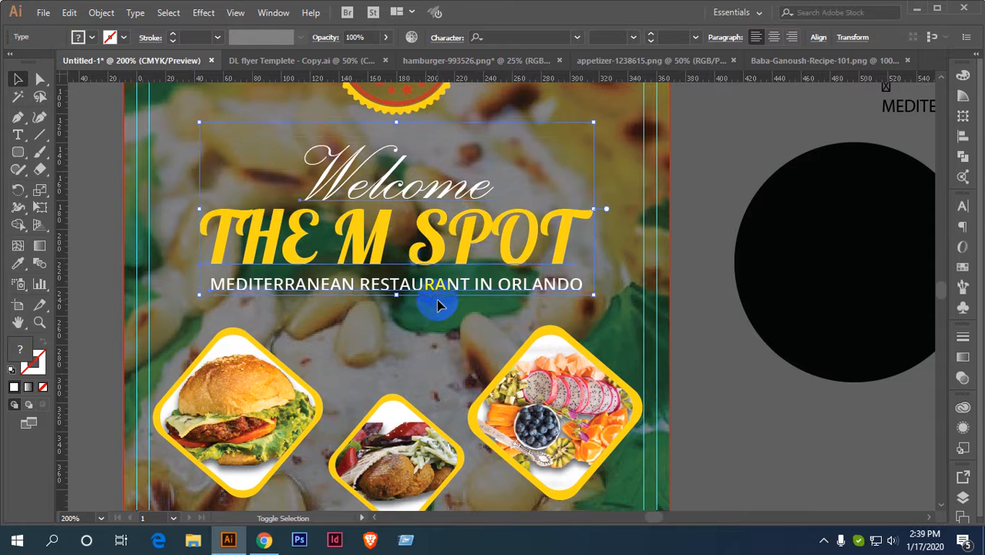
key("Up")
key("Up")
key("Up")
key("Up")
key("Up")
key("Up")
key("Up")
key("Up")
key("Up")
key("Up")
key("Up")
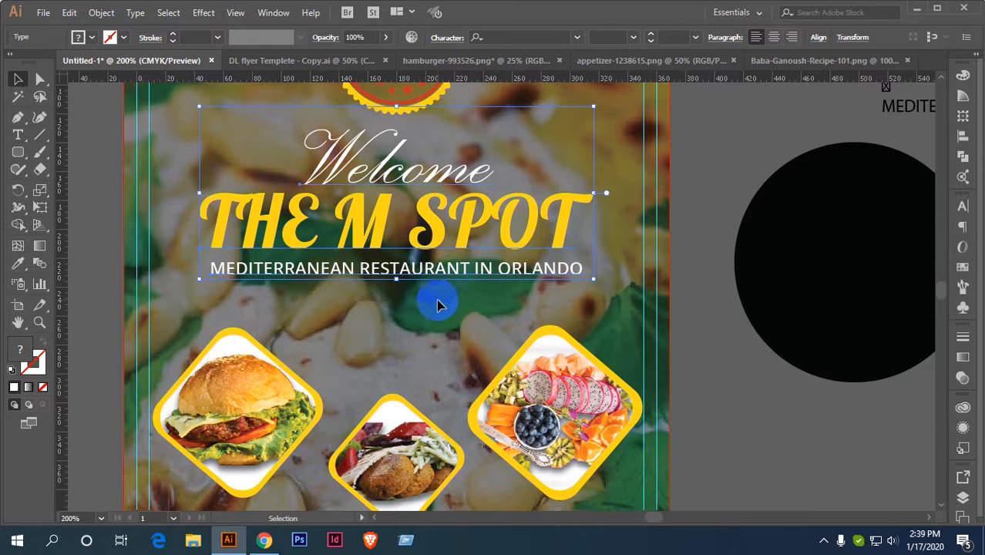
Move the group of three diamond food pictures up, leaving a small gap beneath the tagline.
scroll(436, 299, "down", 1)
left_click_drag(501, 346, 475, 248)
left_click(486, 287)
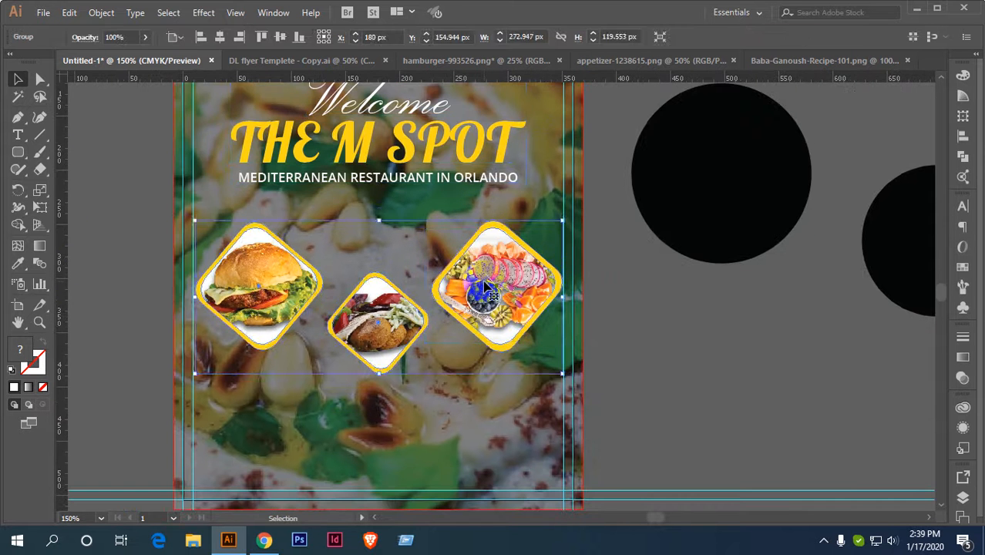
key("shift+Up")
key("shift+Up")
key("Up")
key("Up")
key("Up")
key("Up")
key("Up")
key("Up")
key("Up")
key("Up")
key("Up")
key("Up")
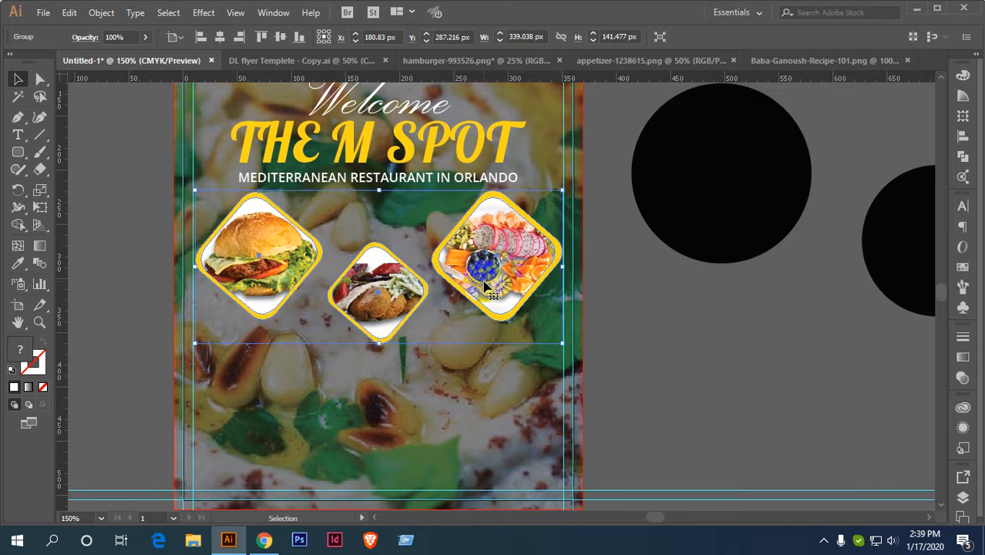
key("Down")
key("Down")
key("Down")
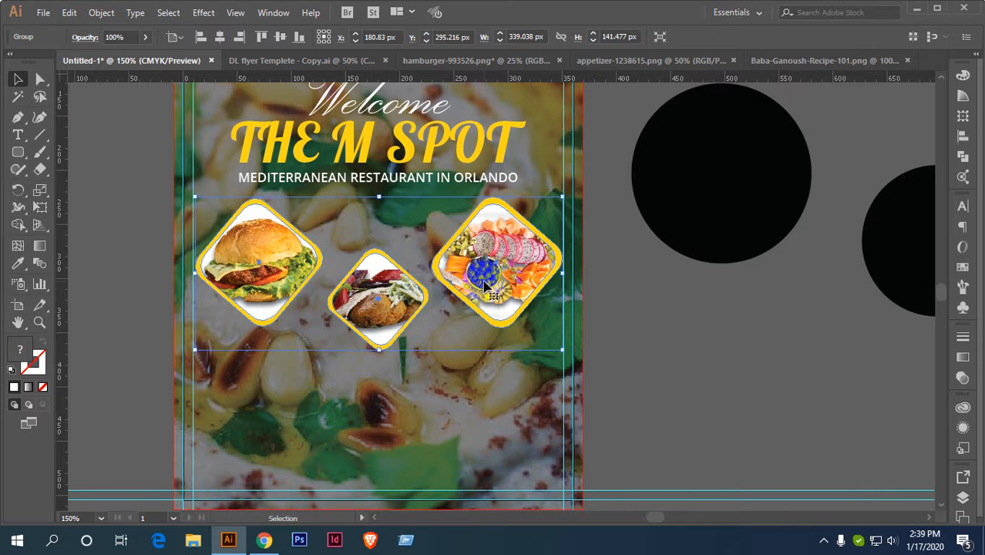
left_click(669, 423)
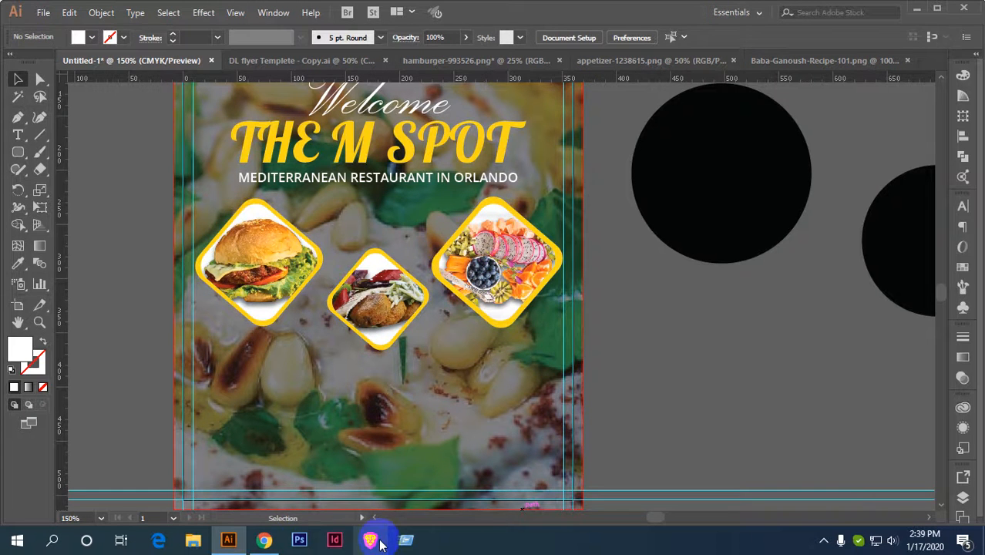
Switch to Chrome and look through the restaurant's home page for content and styling to use on the flyer.
left_click(264, 539)
scroll(629, 289, "down", 5)
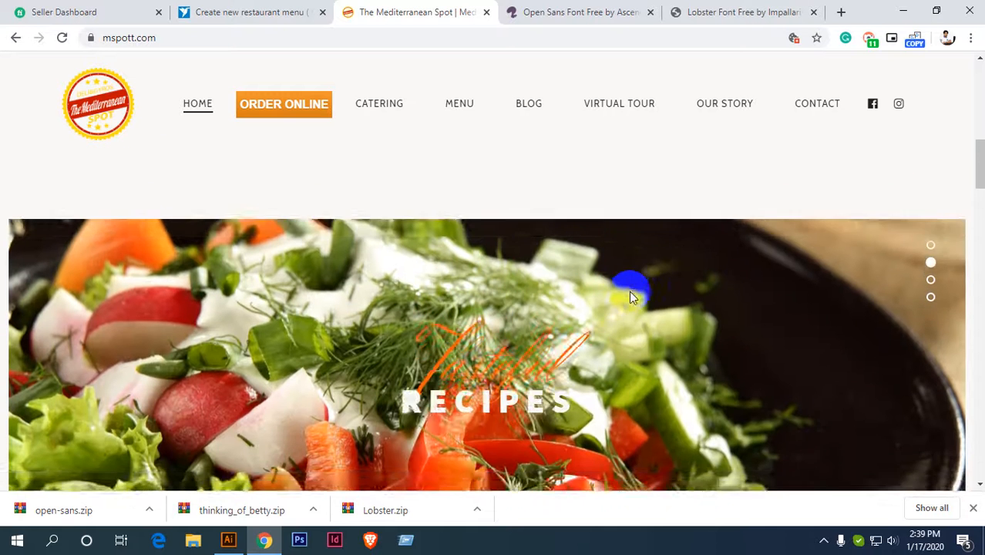
scroll(630, 289, "down", 4)
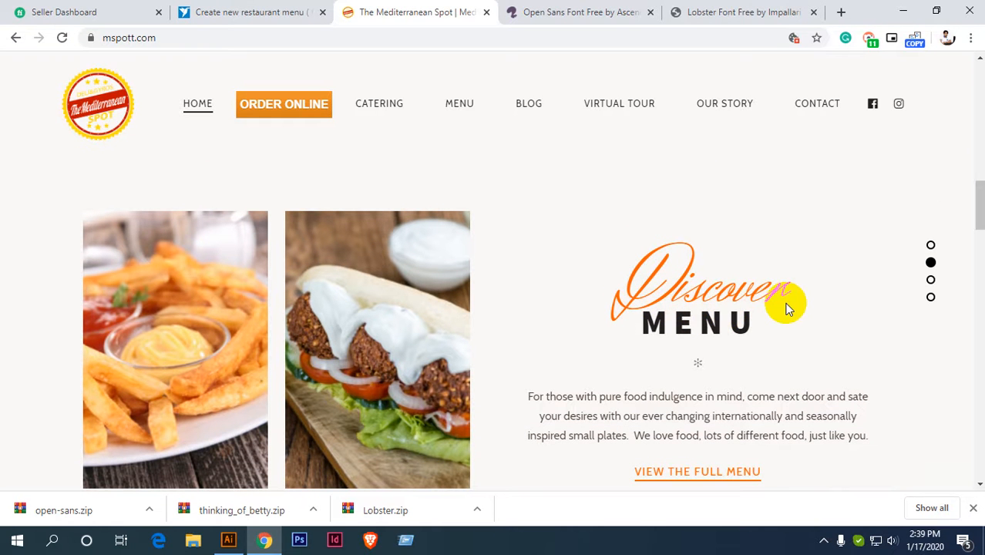
scroll(785, 304, "down", 5)
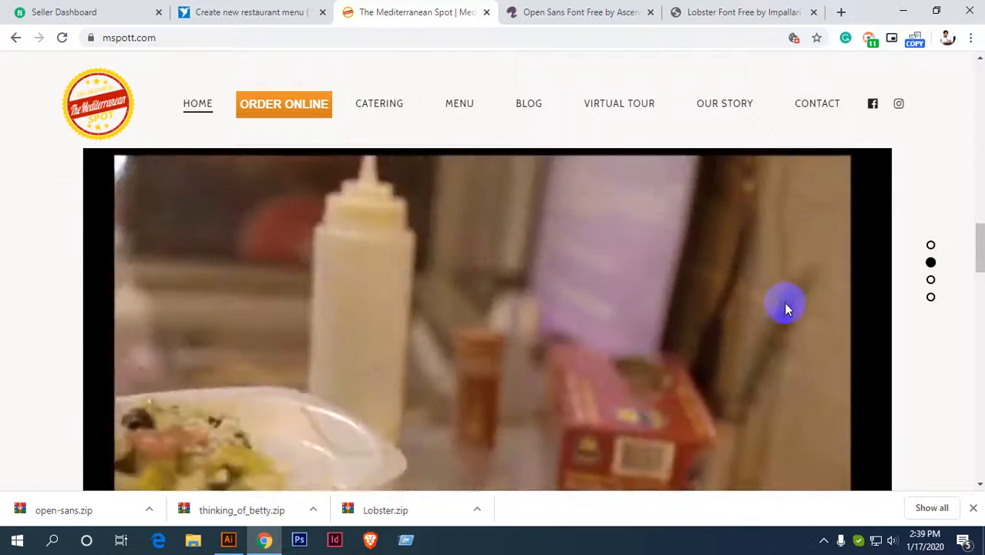
scroll(785, 305, "up", 3)
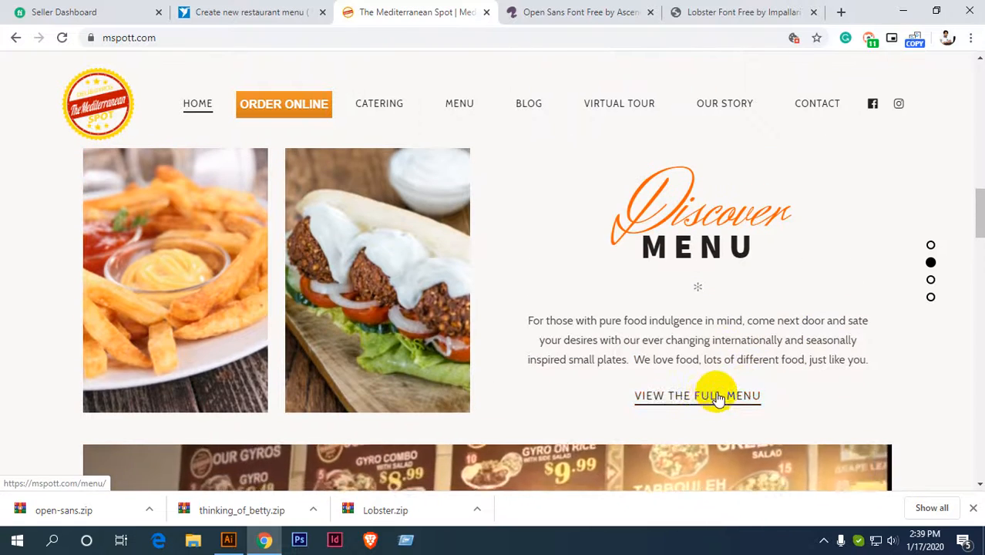
scroll(773, 286, "up", 2)
scroll(774, 286, "up", 8)
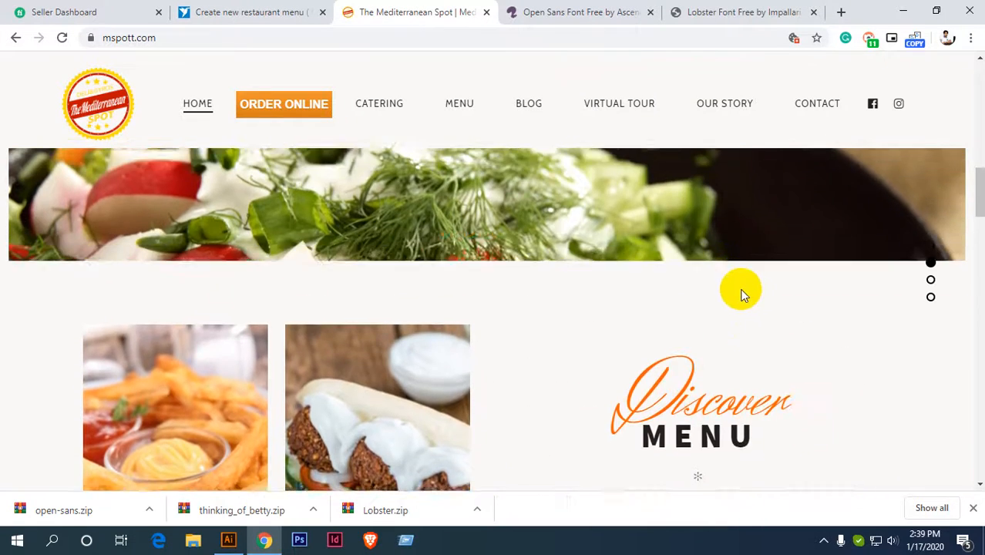
scroll(735, 285, "down", 3)
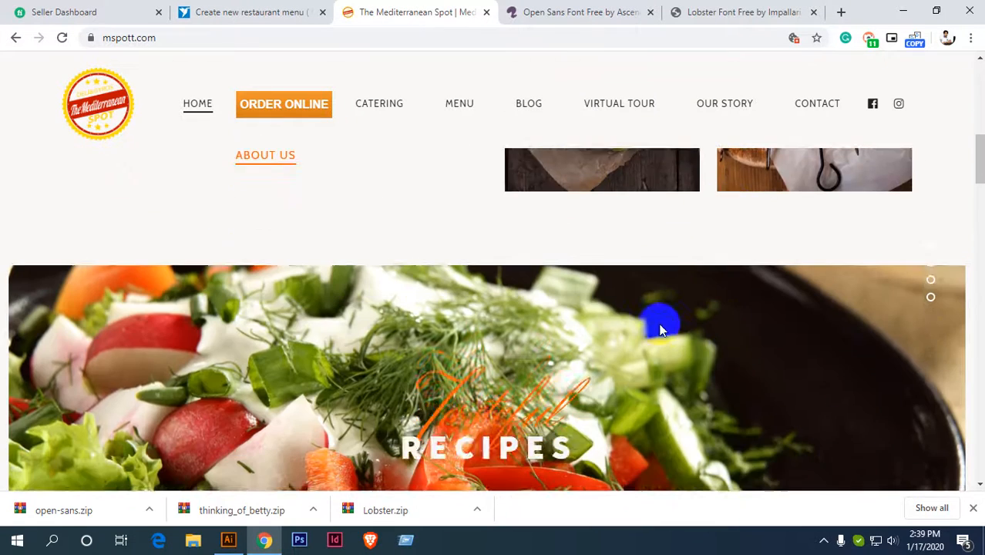
scroll(587, 360, "up", 3)
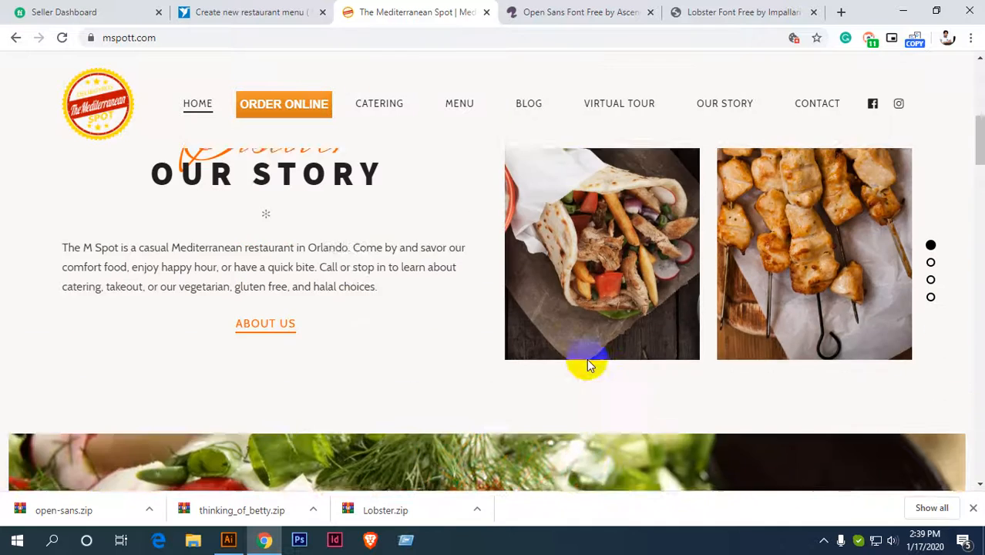
scroll(349, 339, "up", 5)
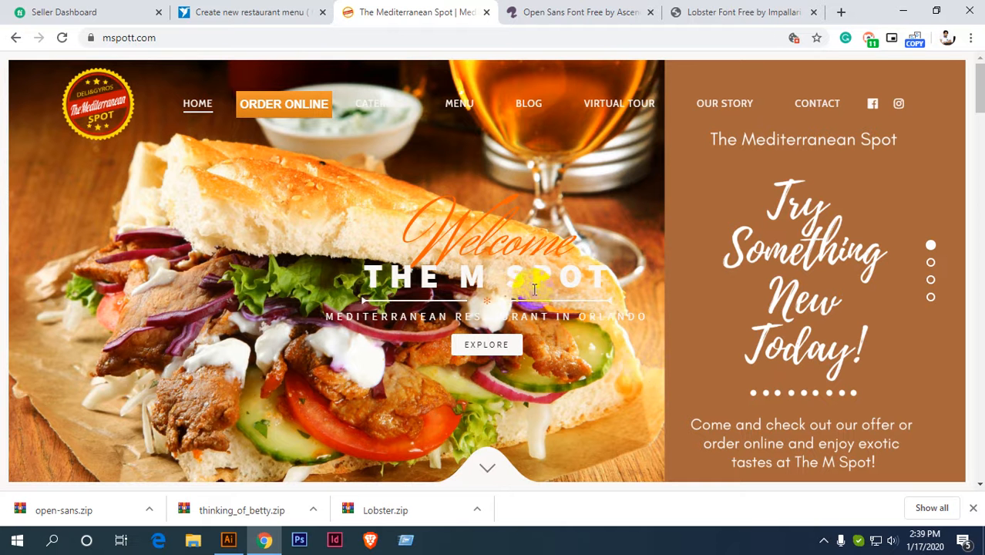
Switch back to Illustrator and examine the flyer's logo, heading, tagline and food picture layout.
left_click(228, 539)
scroll(394, 249, "up", 2)
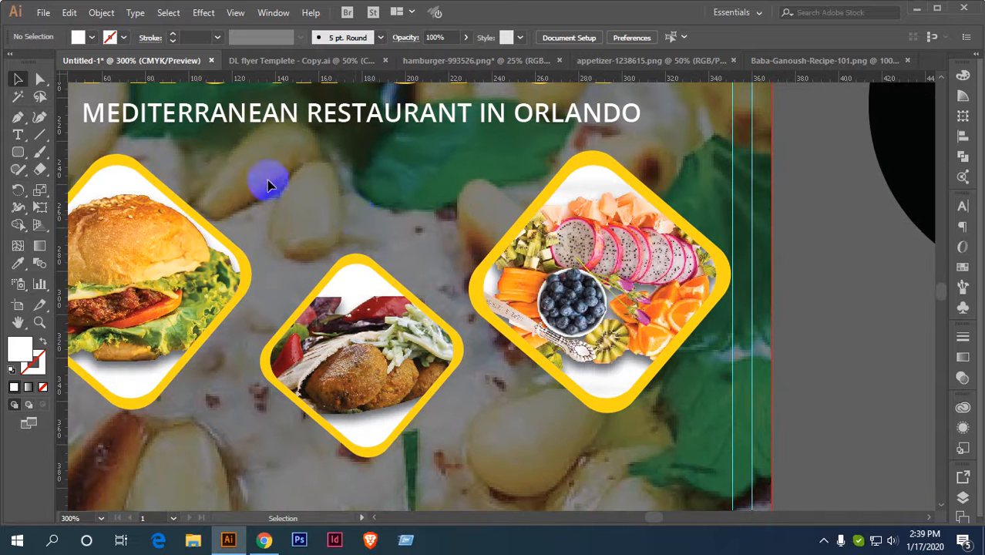
scroll(385, 202, "down", 4)
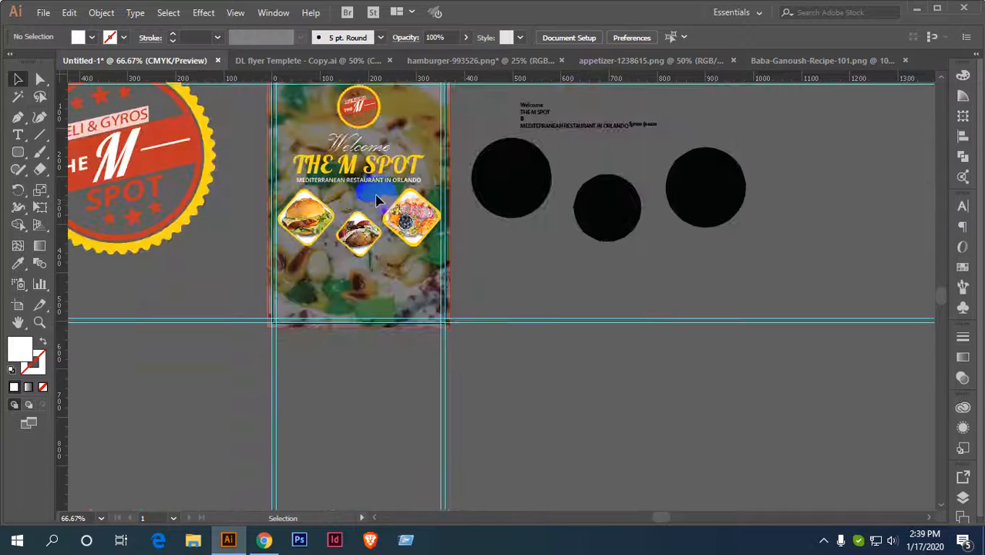
scroll(389, 198, "up", 3)
left_click_drag(339, 218, 433, 281)
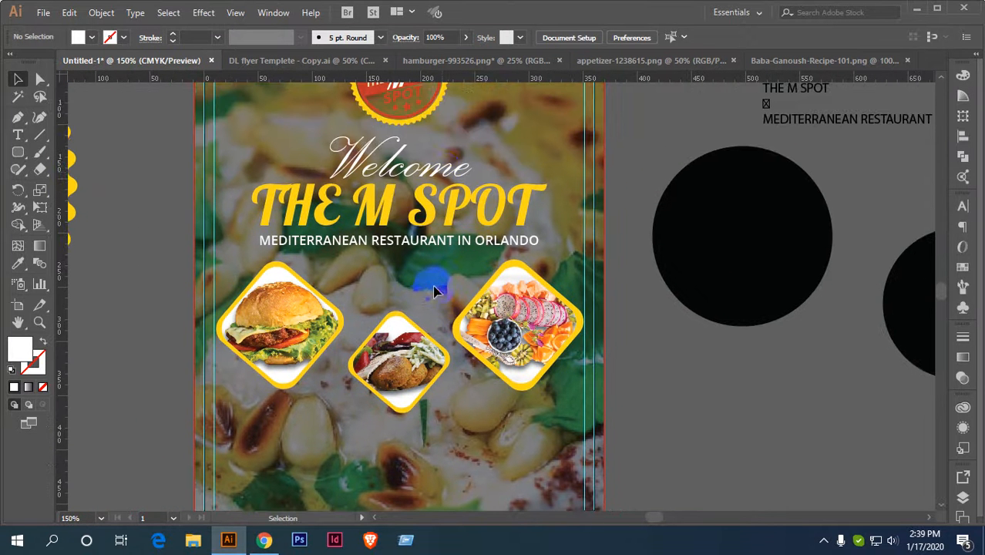
left_click(437, 174)
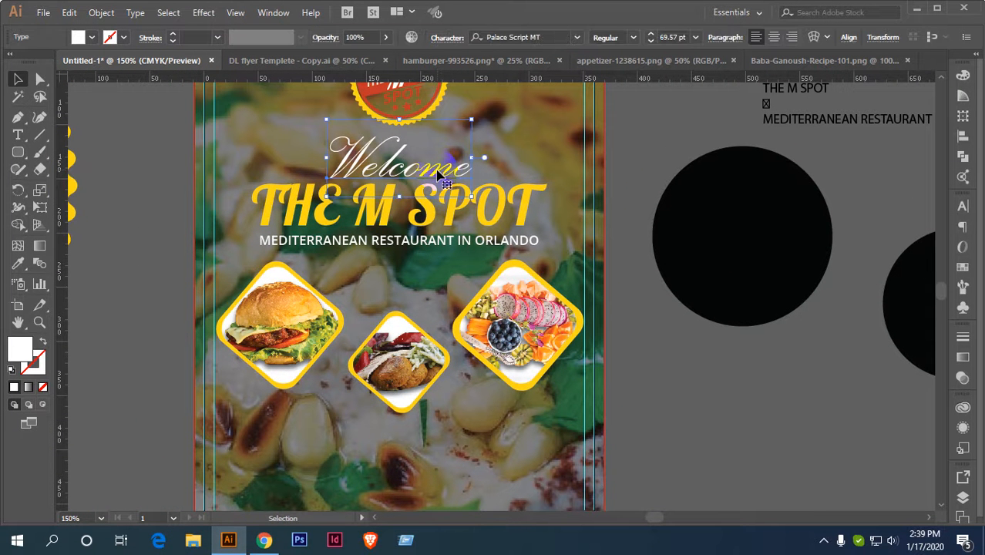
left_click(660, 322)
scroll(373, 266, "down", 1)
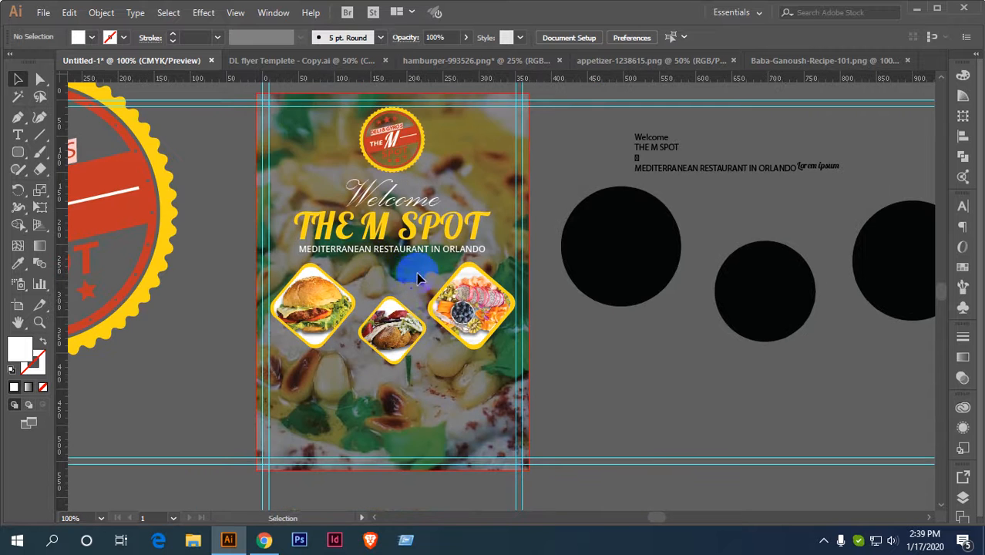
Nudge the diamond food picture group up slightly towards the tagline.
mouse_move(445, 338)
left_mouse_down()
mouse_move(469, 209)
mouse_move(453, 325)
left_mouse_up()
left_click(488, 276)
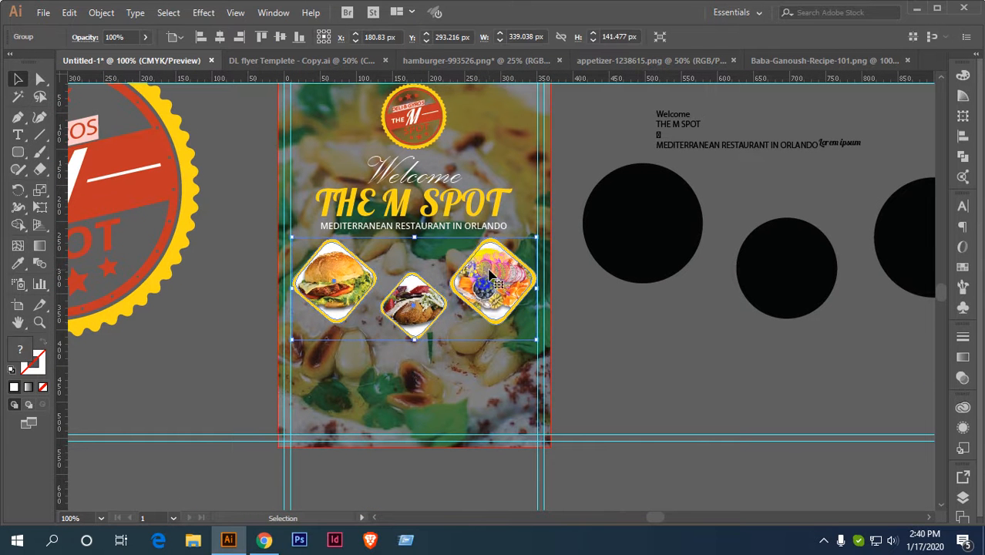
left_click(650, 363)
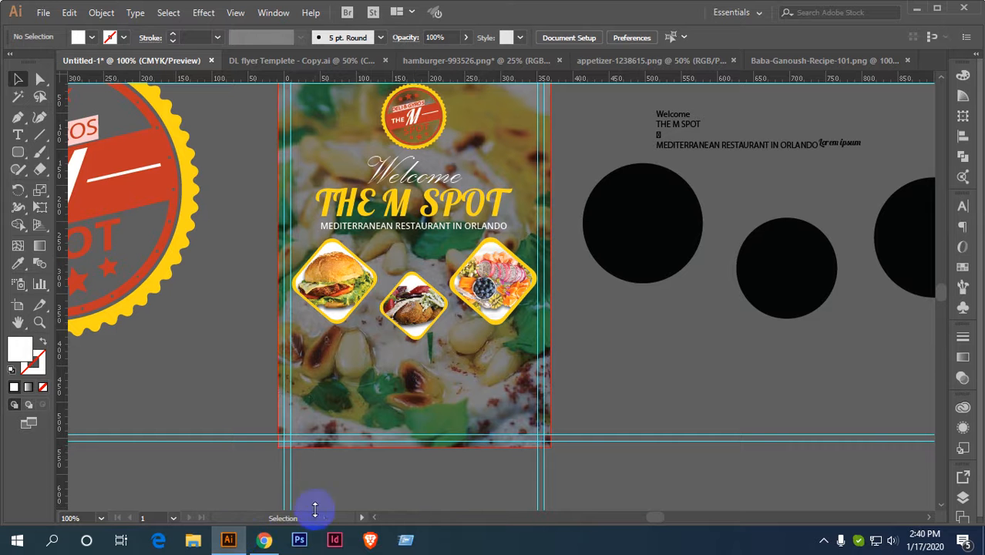
Switch to Chrome and read Part-2 of the Freelancer contest brief for the details required on the postcard front.
left_click(266, 542)
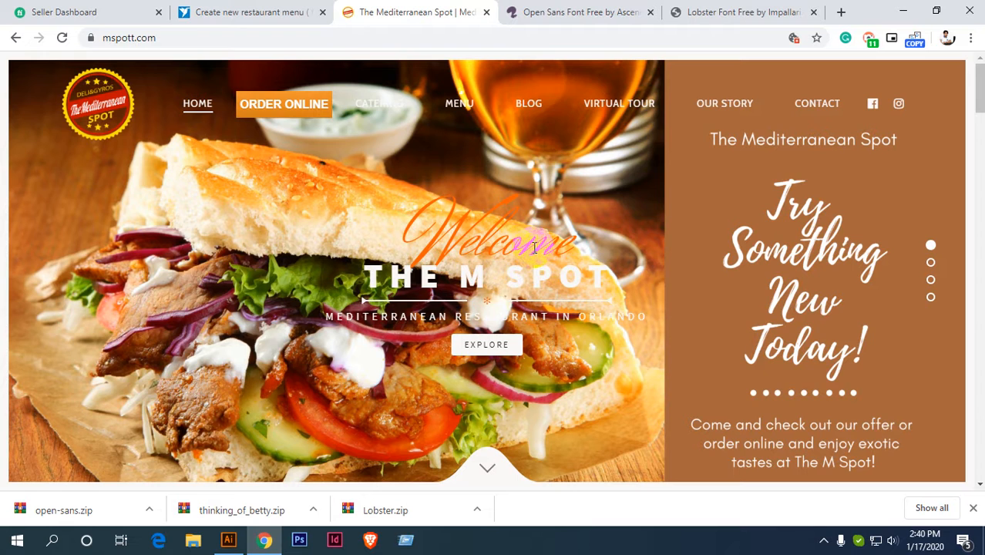
scroll(538, 245, "down", 10)
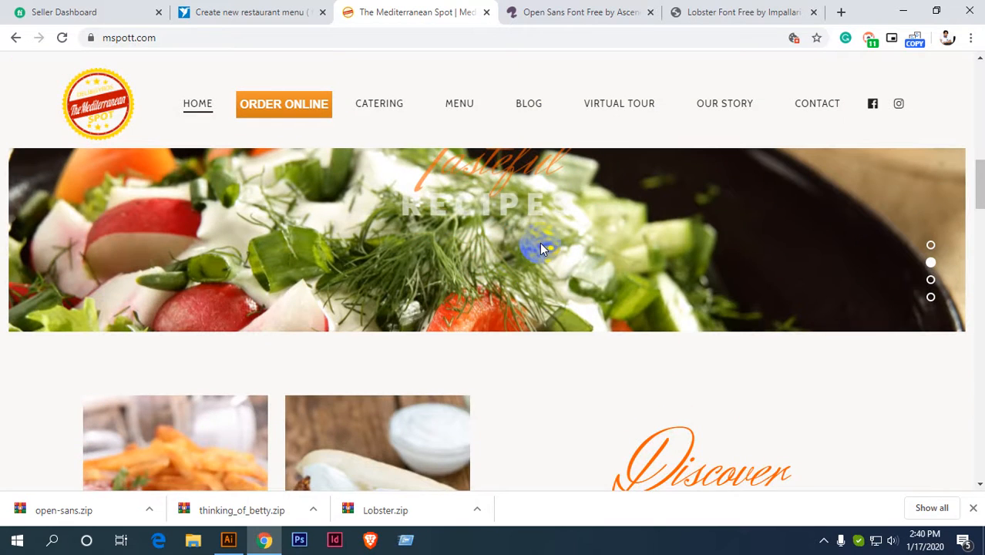
left_click(251, 11)
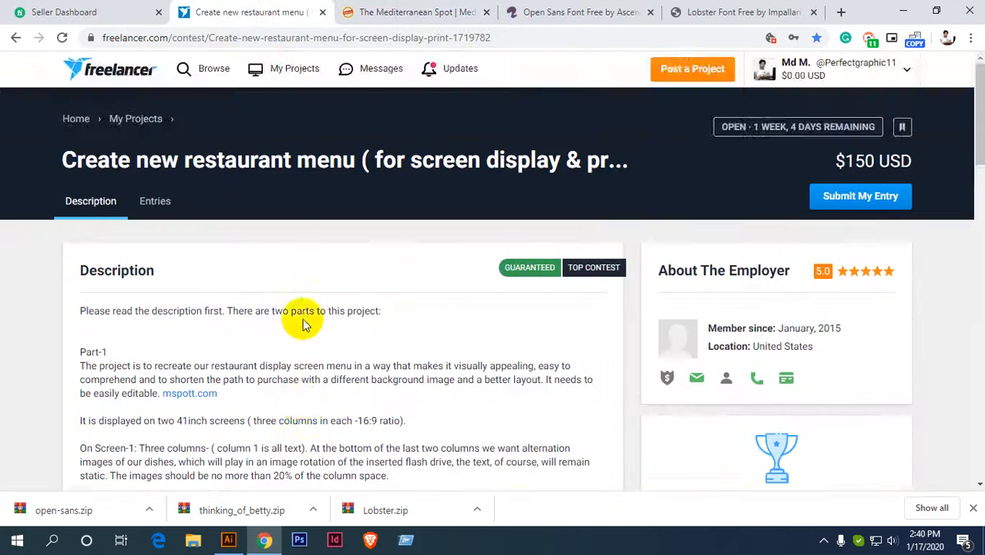
scroll(297, 316, "down", 4)
scroll(279, 350, "down", 1)
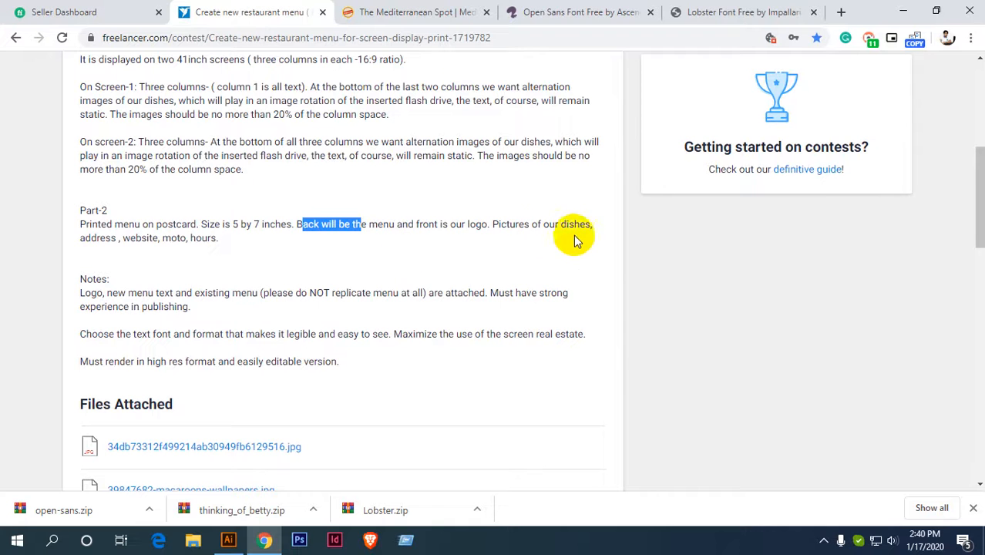
left_click_drag(121, 243, 219, 239)
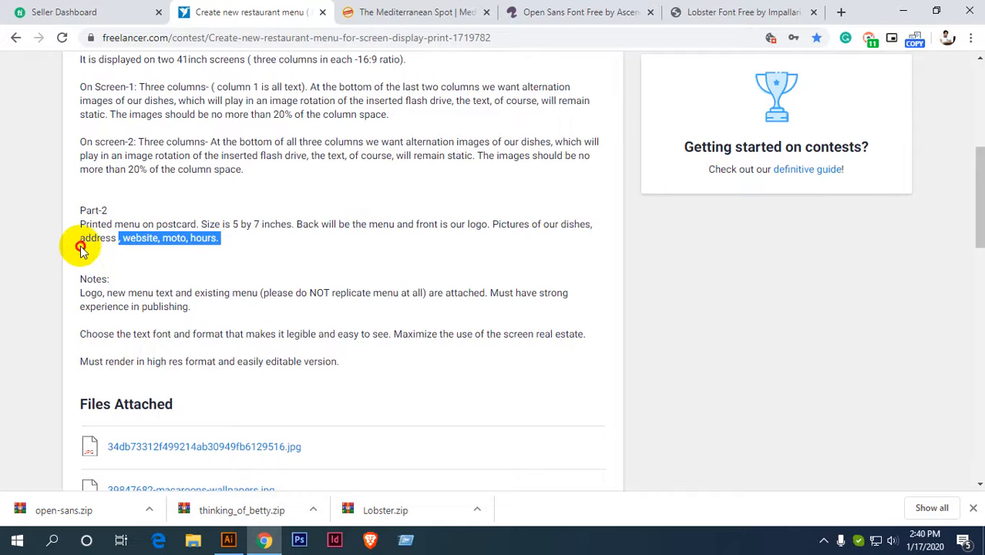
double_click(142, 237)
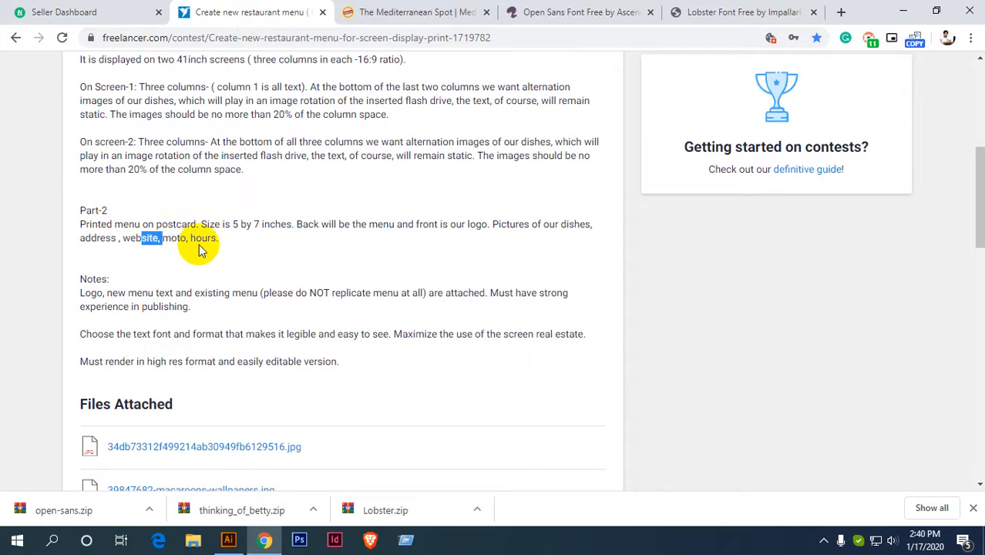
left_click_drag(231, 242, 161, 242)
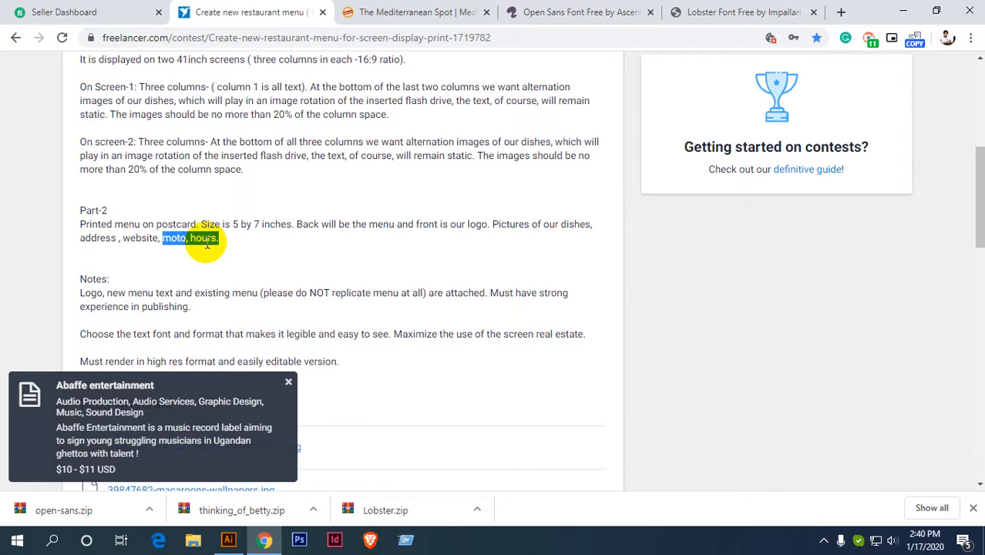
left_click(175, 229)
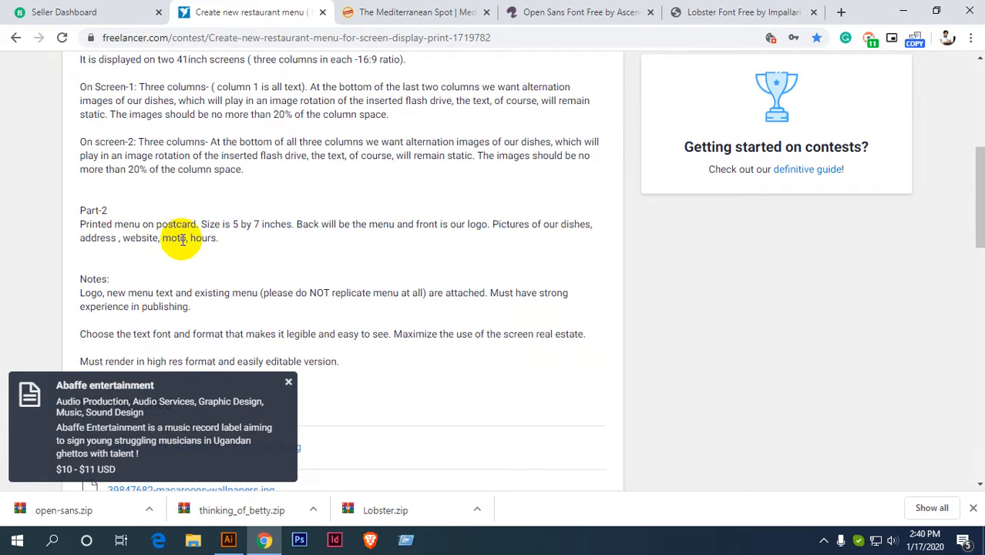
Open the Contact page of the restaurant's website.
left_click(408, 12)
scroll(274, 203, "up", 10)
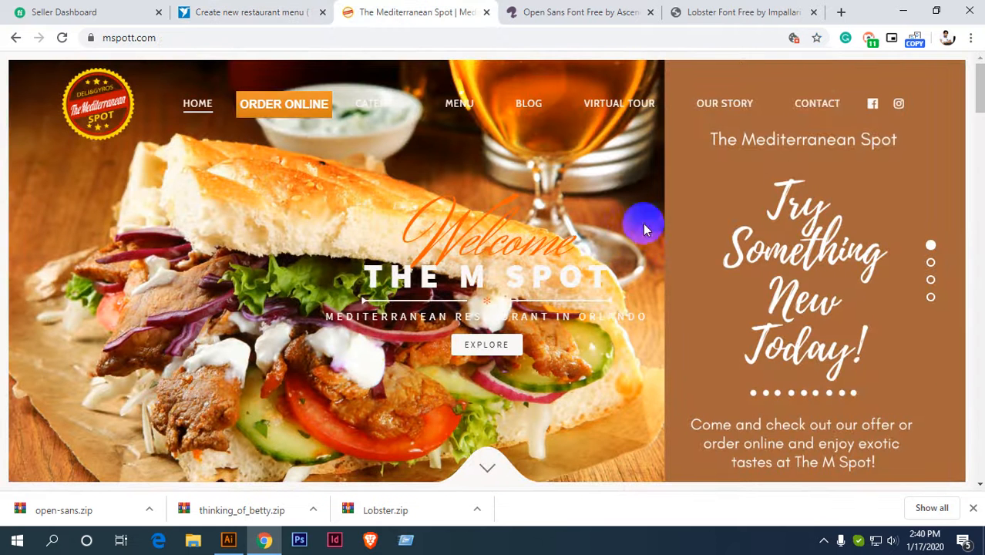
left_click(816, 105)
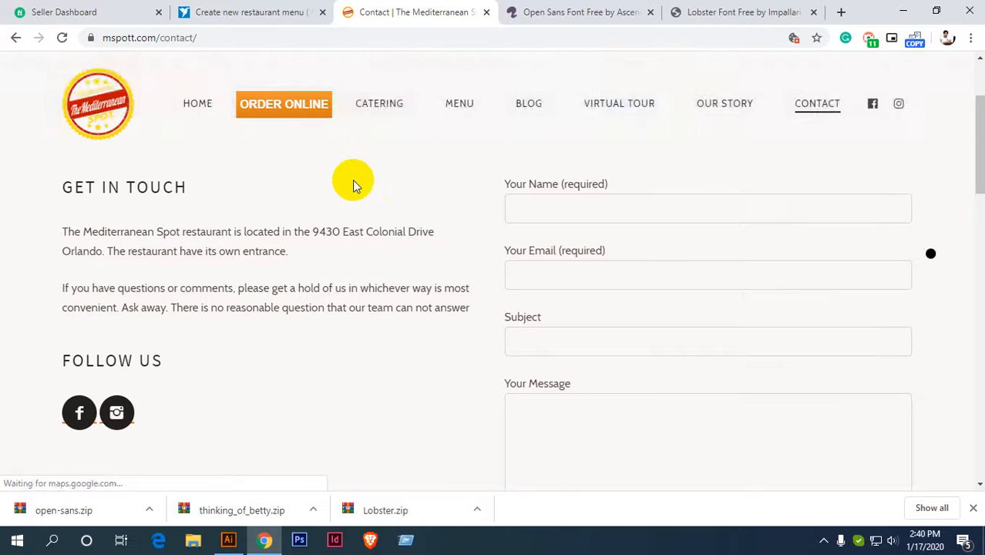
Look through the restaurant's Contact page and copy the street address from the Get in Touch text.
scroll(307, 230, "down", 5)
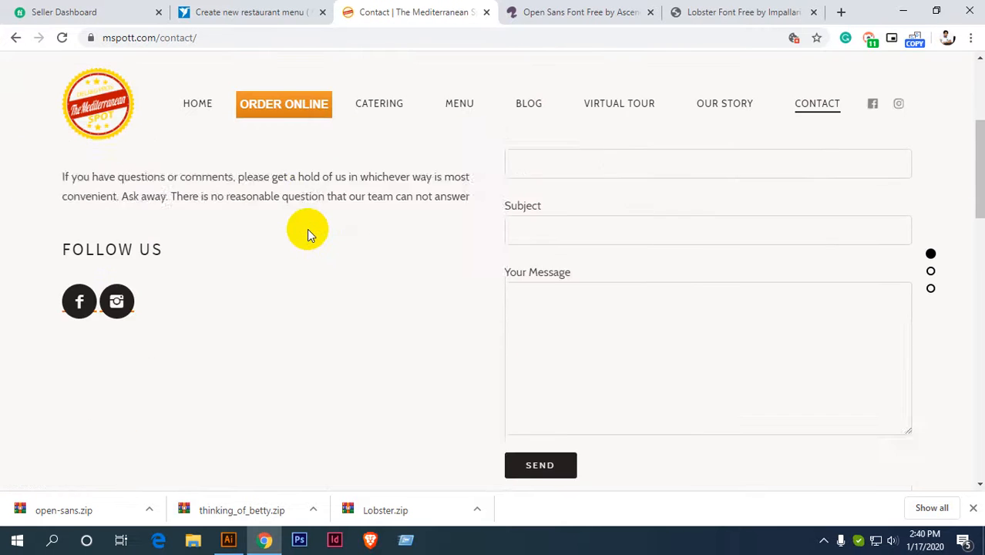
scroll(306, 225, "down", 8)
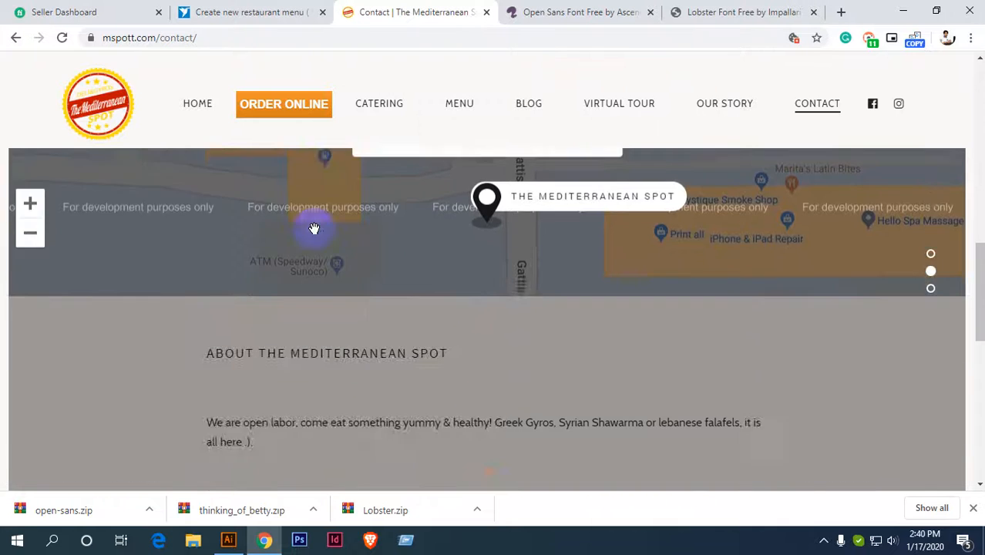
scroll(320, 231, "up", 13)
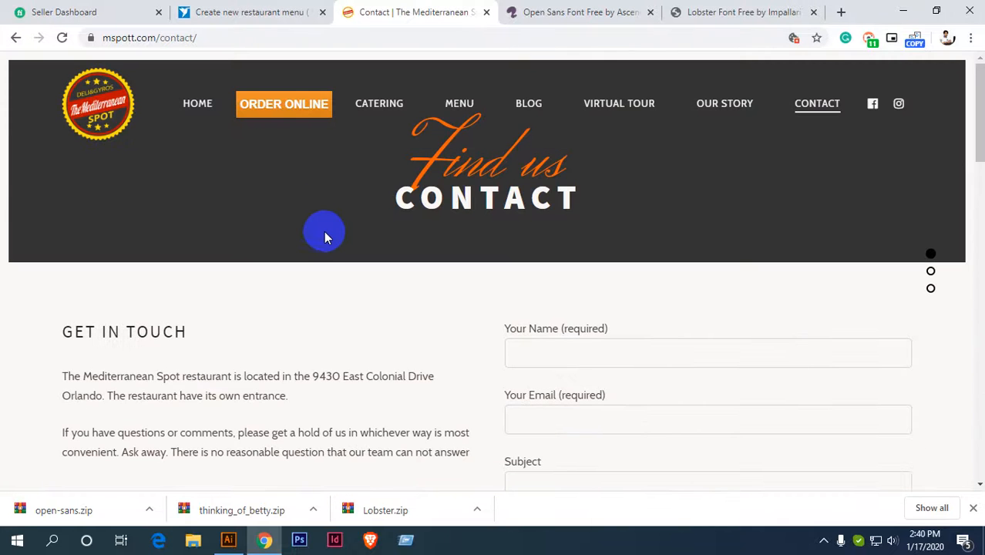
scroll(330, 231, "down", 2)
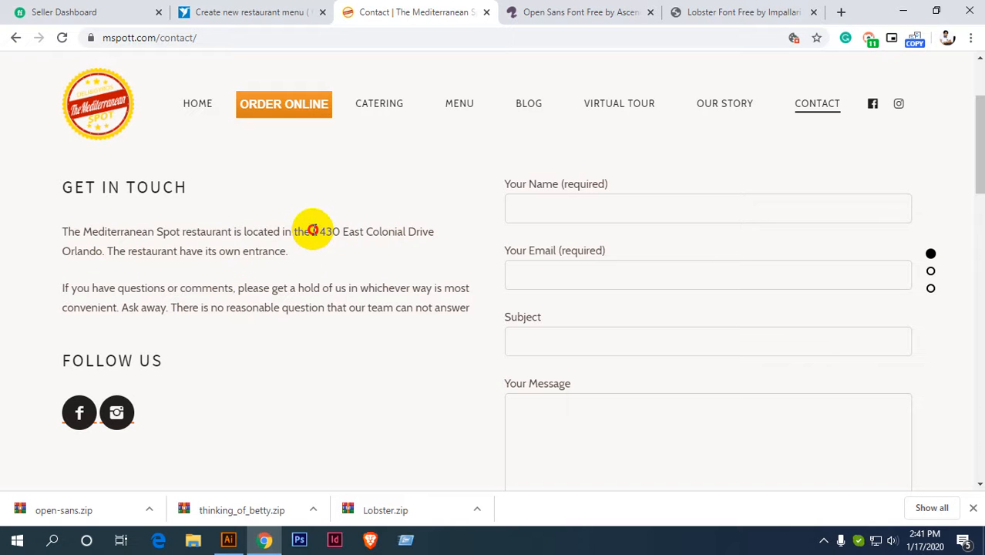
left_click_drag(312, 231, 102, 250)
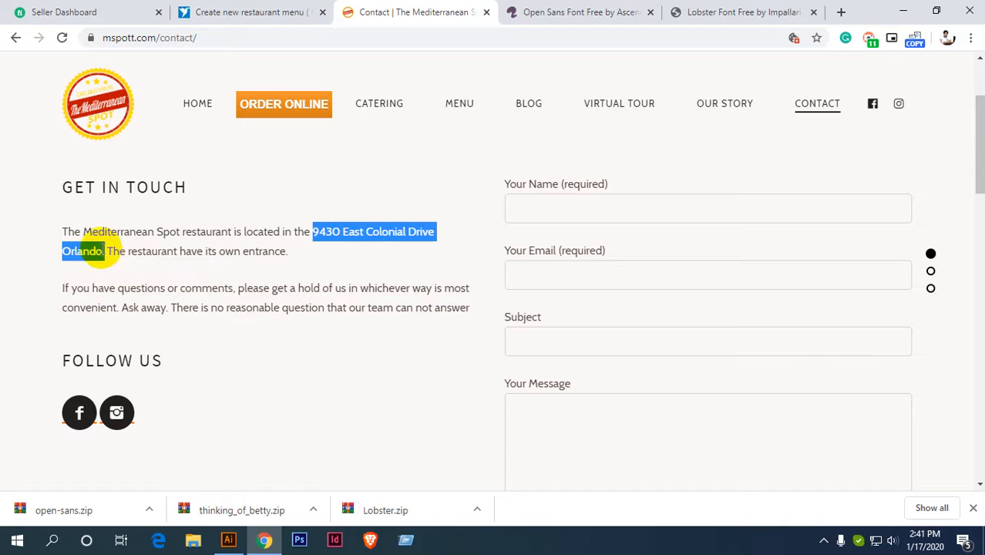
Switch to Illustrator and paste the copied restaurant address as a new text line beside the flyer.
left_click(228, 540)
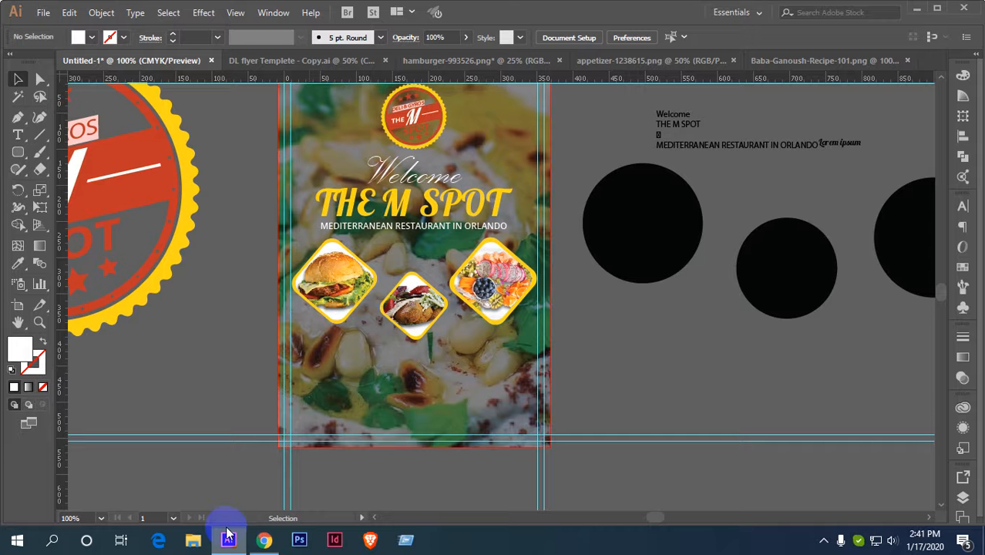
left_click(25, 143)
left_click(582, 351)
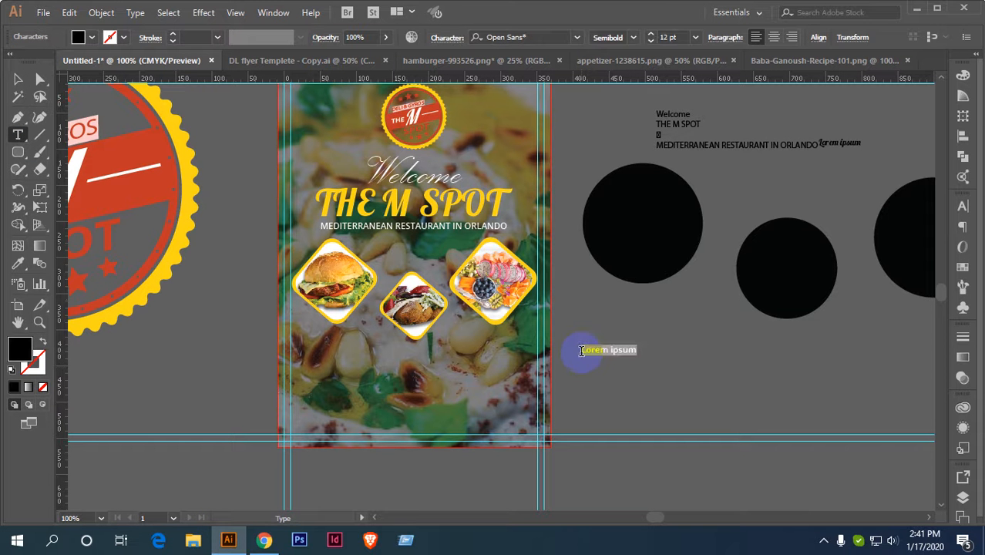
left_click(12, 79)
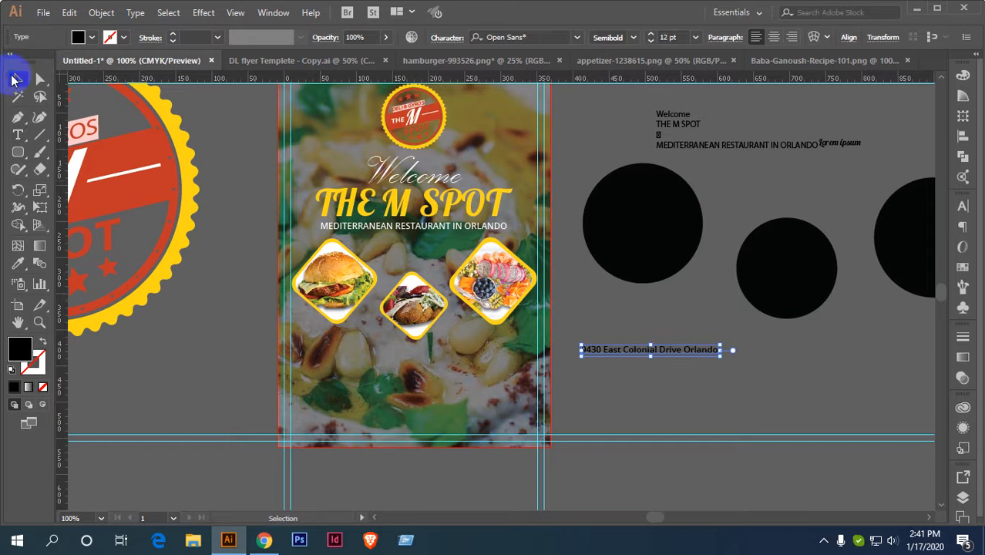
Switch to Chrome and search the restaurant's Contact page for the remaining details the postcard front requires.
left_click(264, 540)
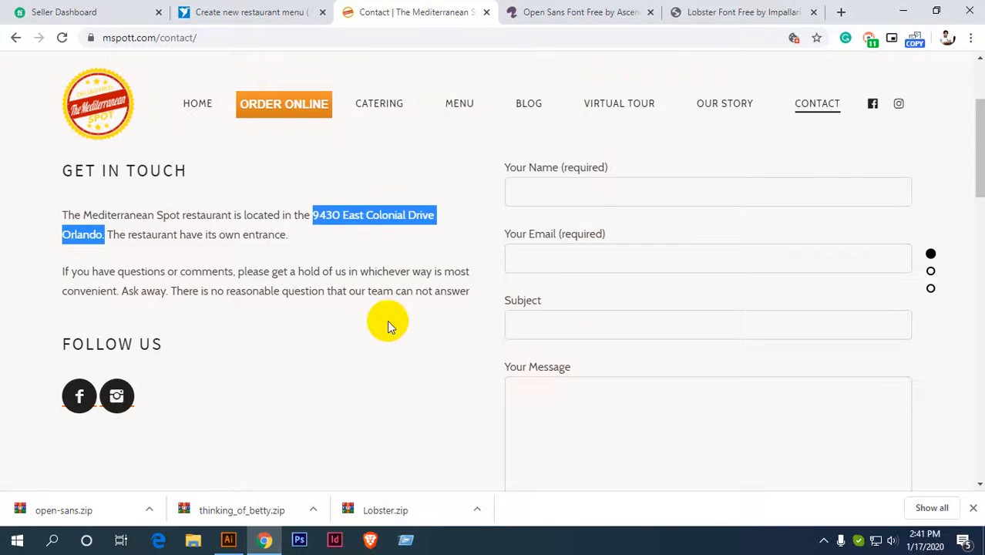
scroll(388, 319, "down", 5)
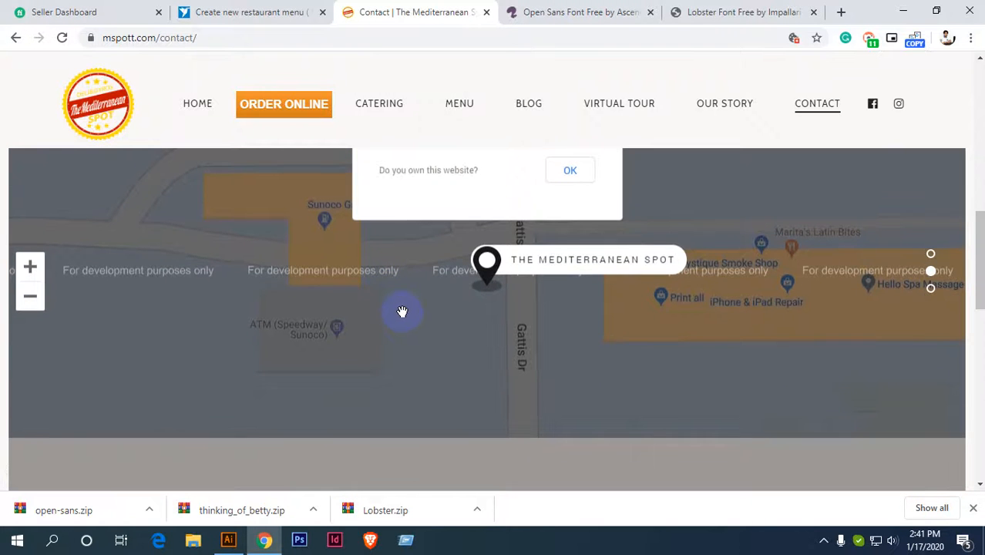
scroll(400, 312, "down", 5)
scroll(402, 310, "up", 2)
scroll(407, 309, "up", 7)
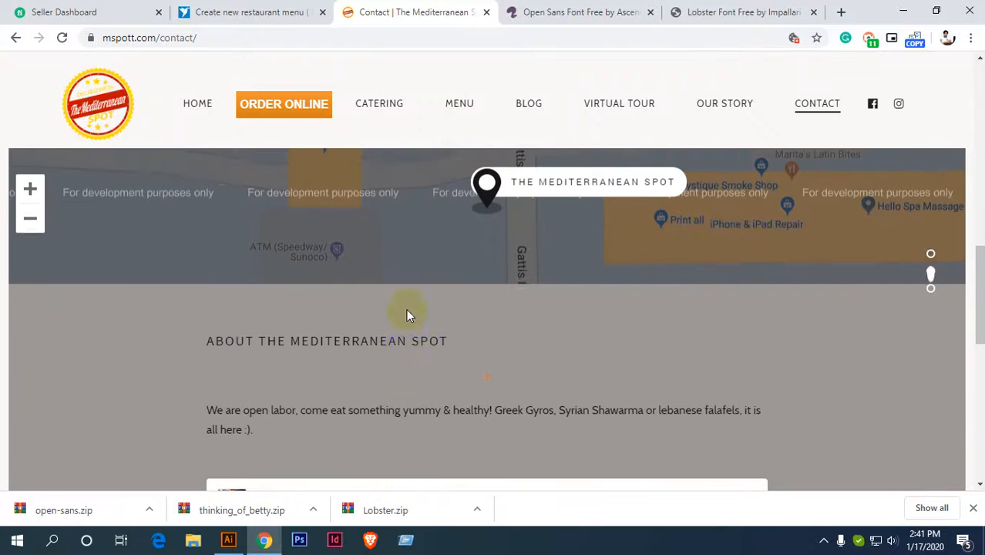
scroll(416, 309, "up", 2)
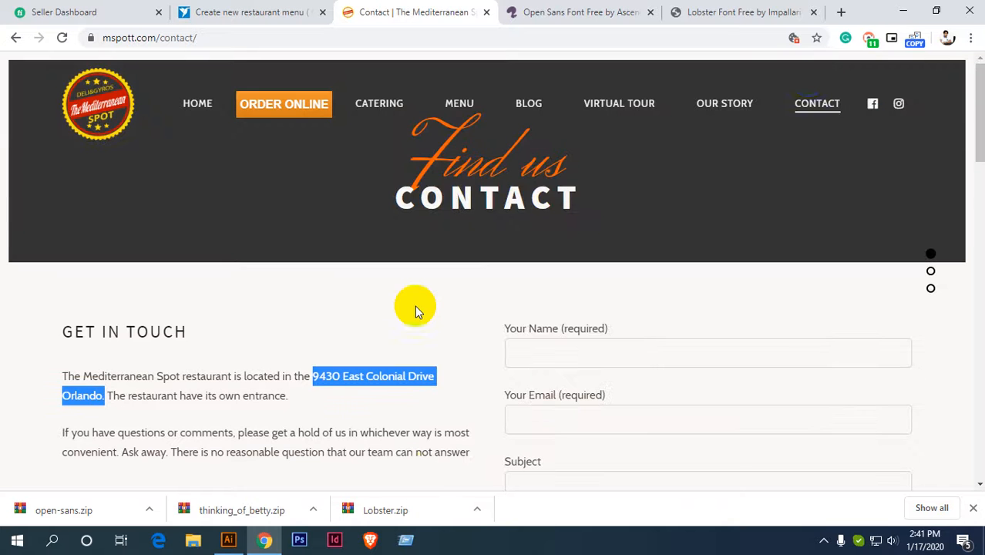
scroll(571, 177, "down", 1)
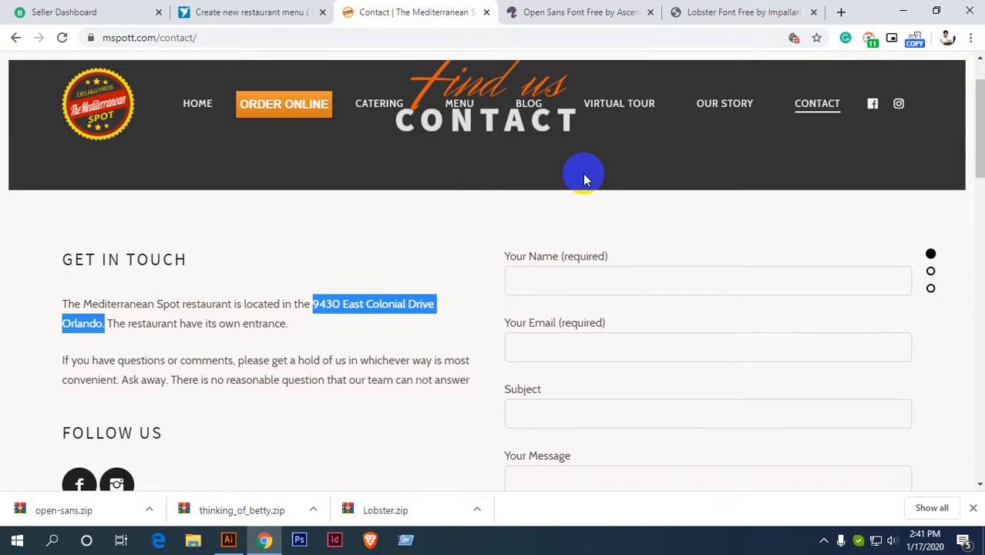
scroll(456, 206, "down", 1)
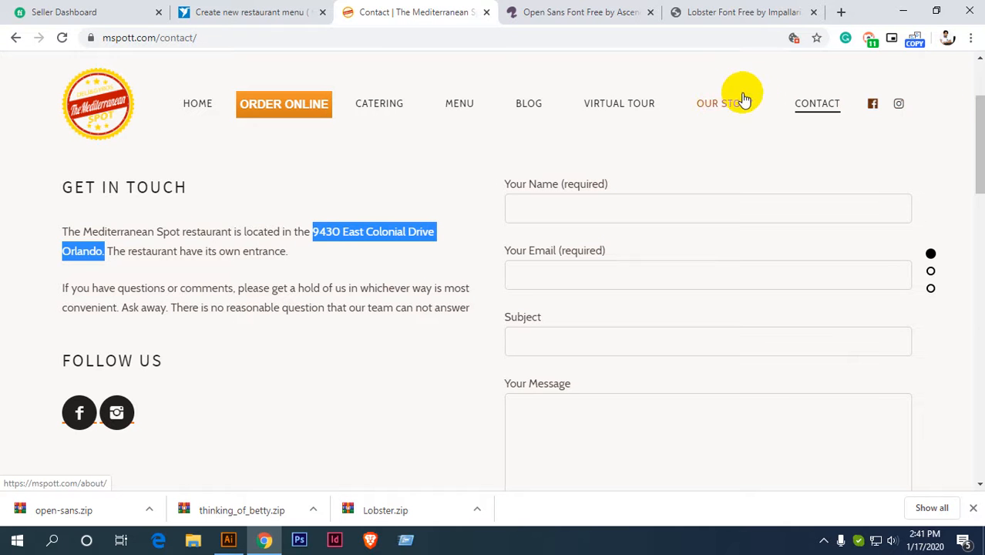
Check the website's Our Story and Virtual Tour pages and the contest brief for the missing restaurant details.
left_click(722, 105)
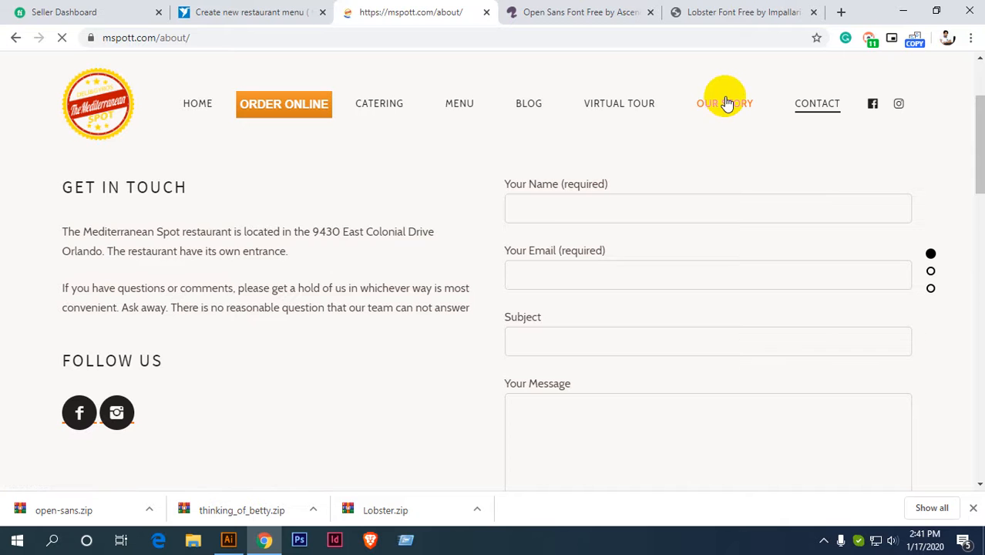
scroll(694, 135, "down", 3)
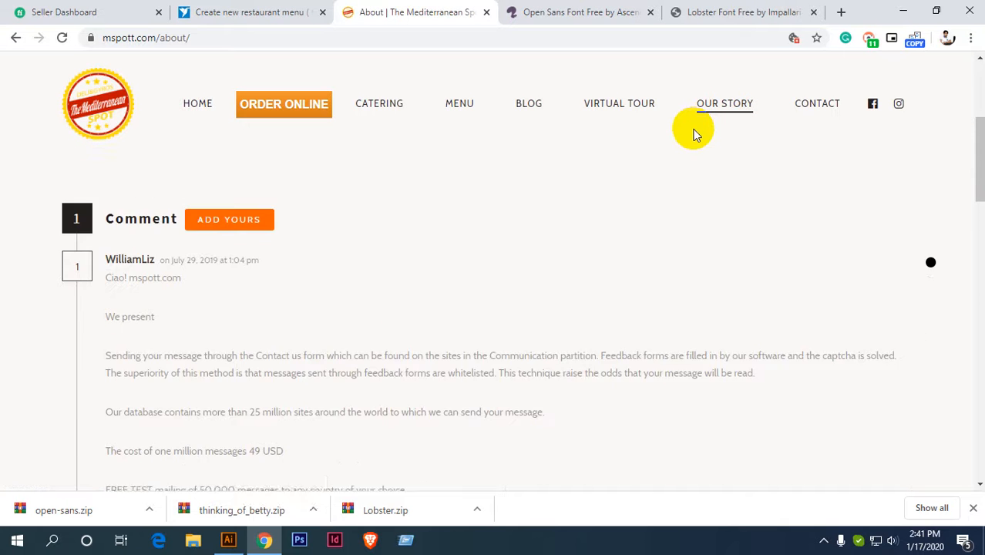
scroll(696, 130, "down", 10)
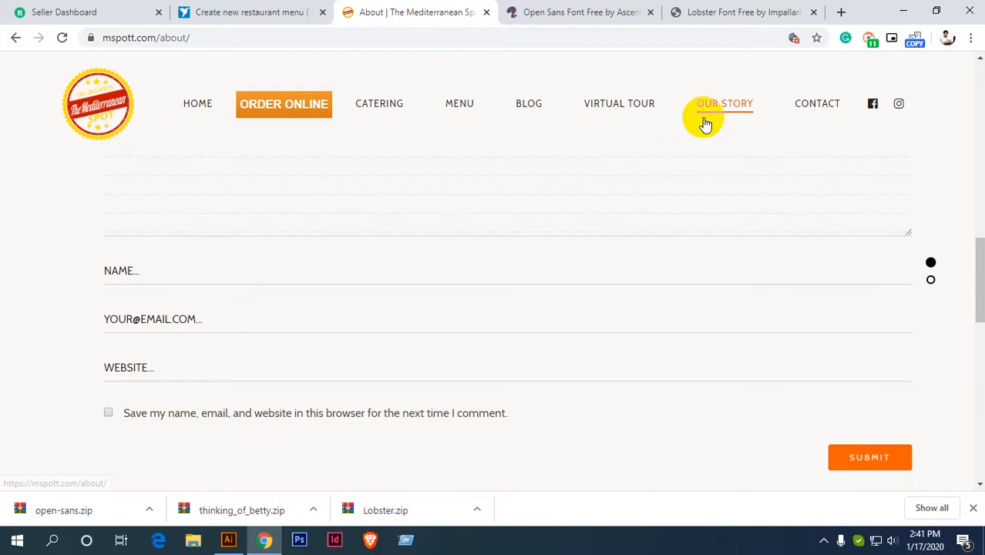
left_click(609, 101)
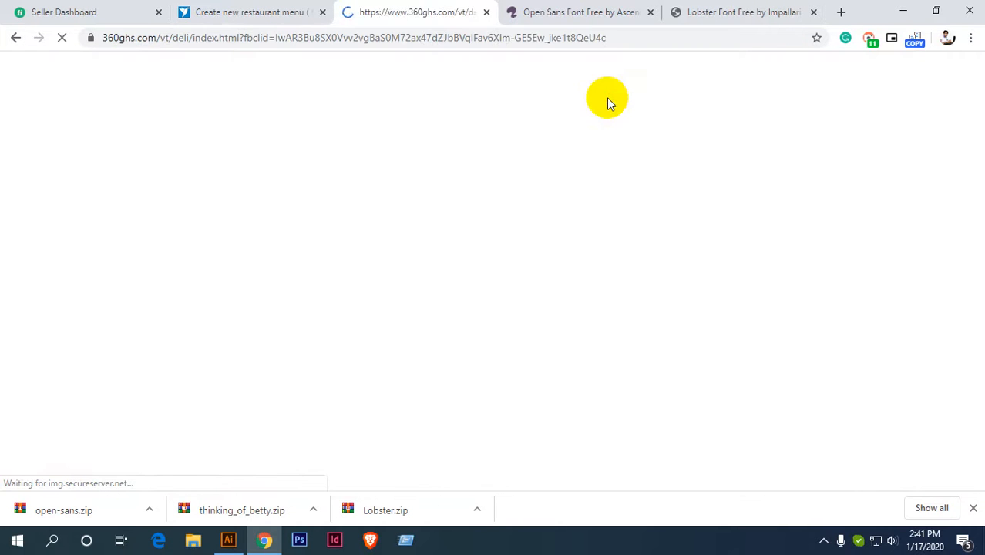
left_click(234, 12)
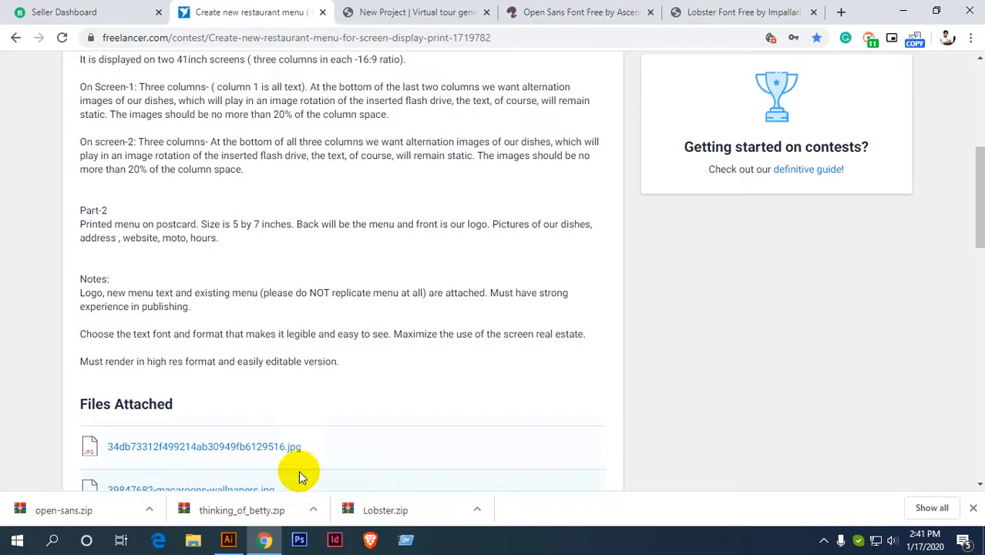
left_click(686, 12)
left_click(539, 11)
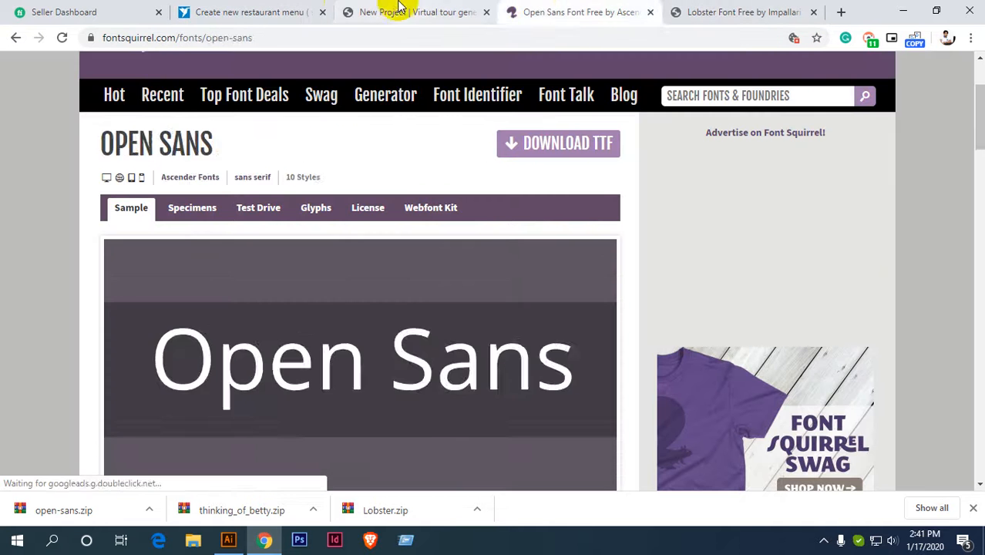
left_click(400, 7)
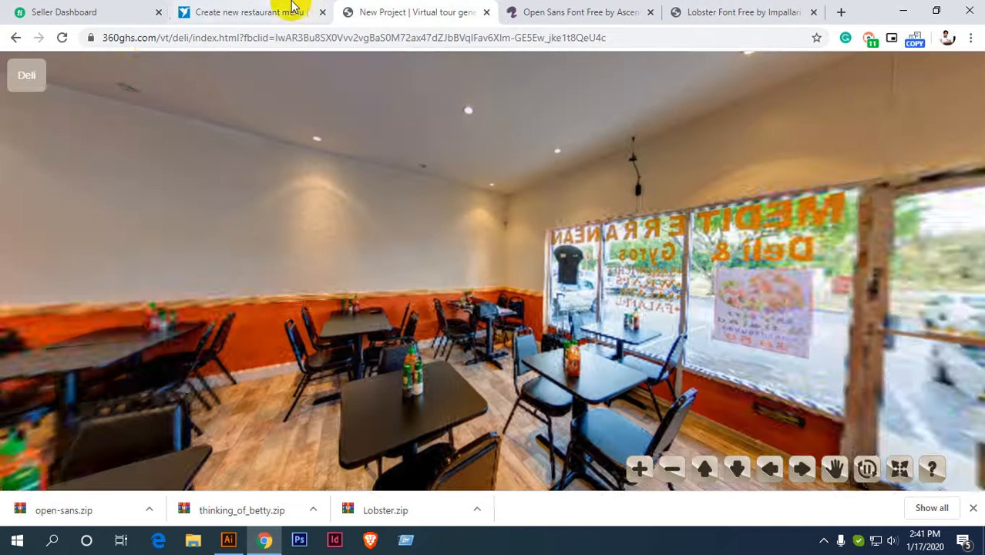
left_click(16, 38)
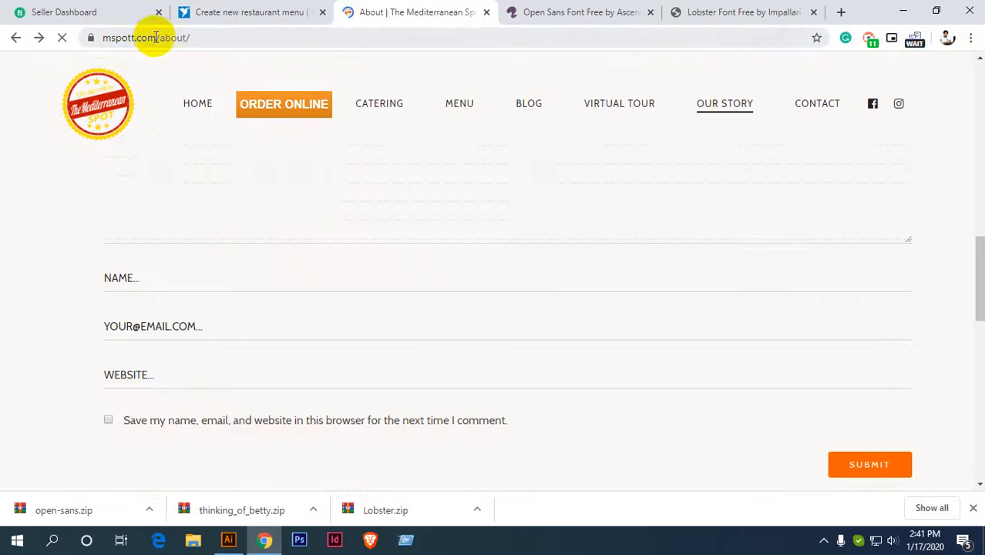
left_click_drag(156, 38, 93, 42)
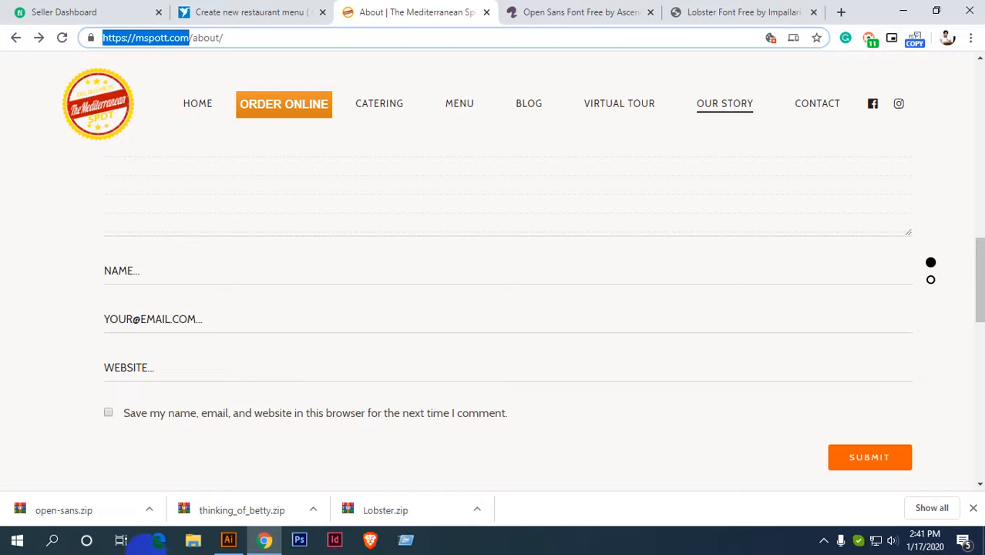
left_click(228, 539)
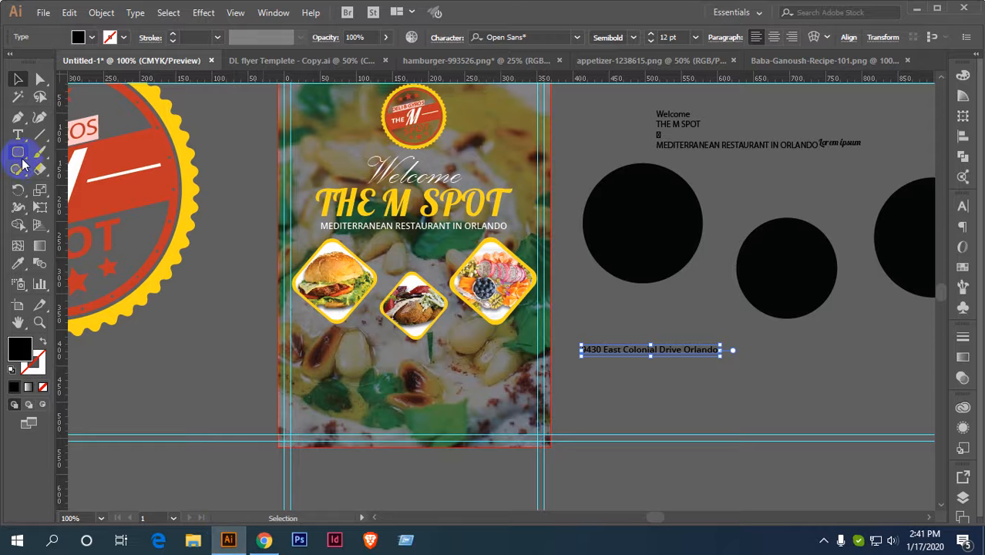
left_click(18, 135)
left_click(607, 406)
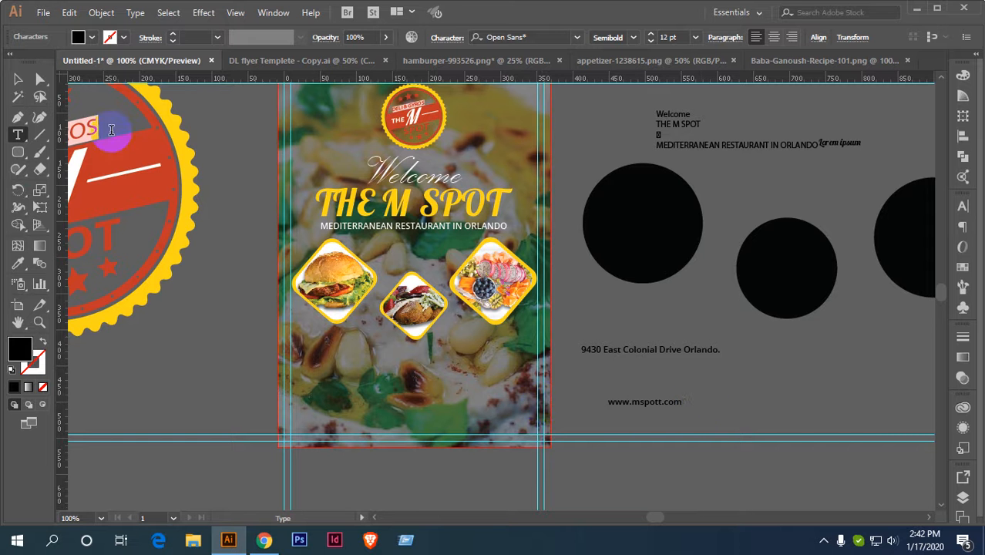
key("Escape")
left_click(726, 434)
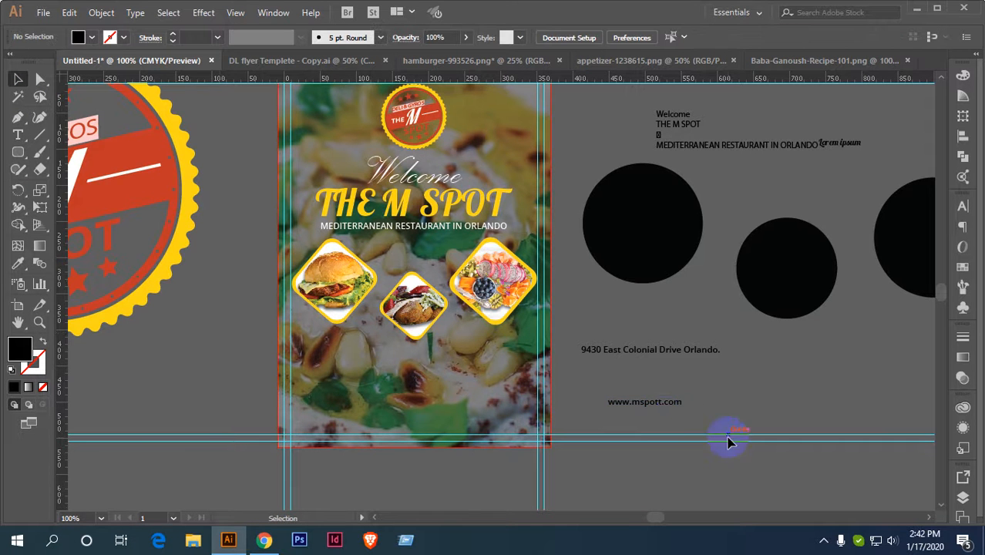
Reposition the website and street address text lines beside the flyer so the website sits beneath the address.
scroll(673, 416, "up", 1)
left_click_drag(526, 421, 682, 317)
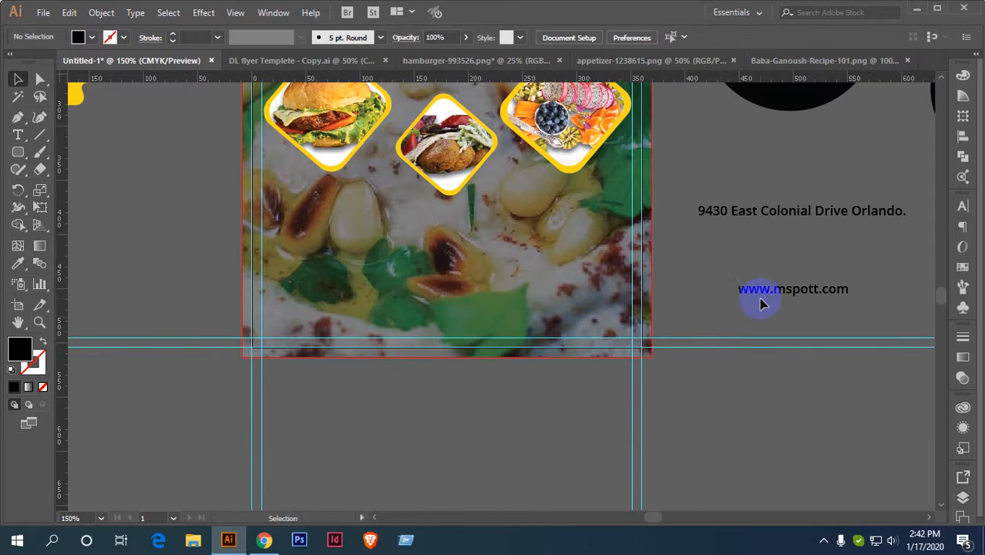
left_click_drag(760, 304, 723, 302)
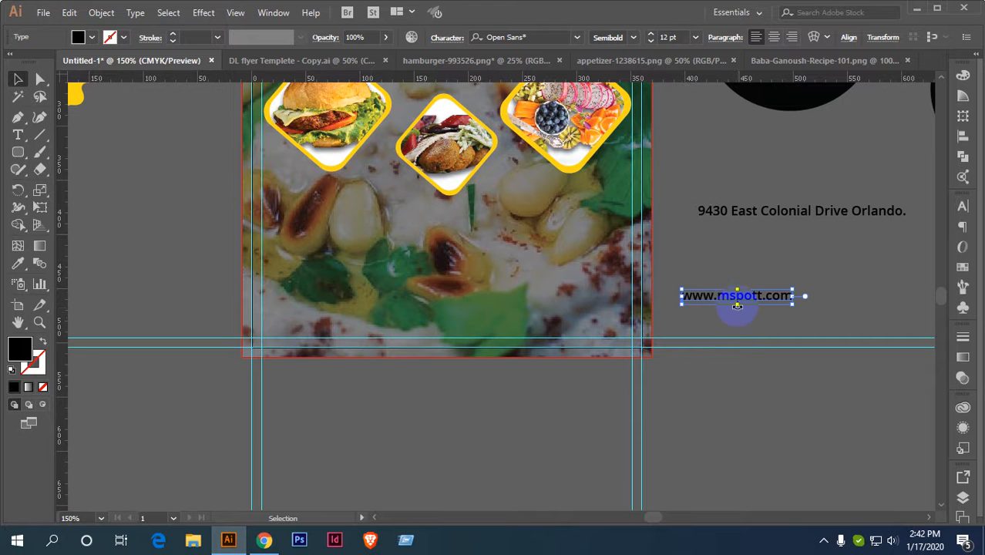
scroll(521, 285, "down", 1)
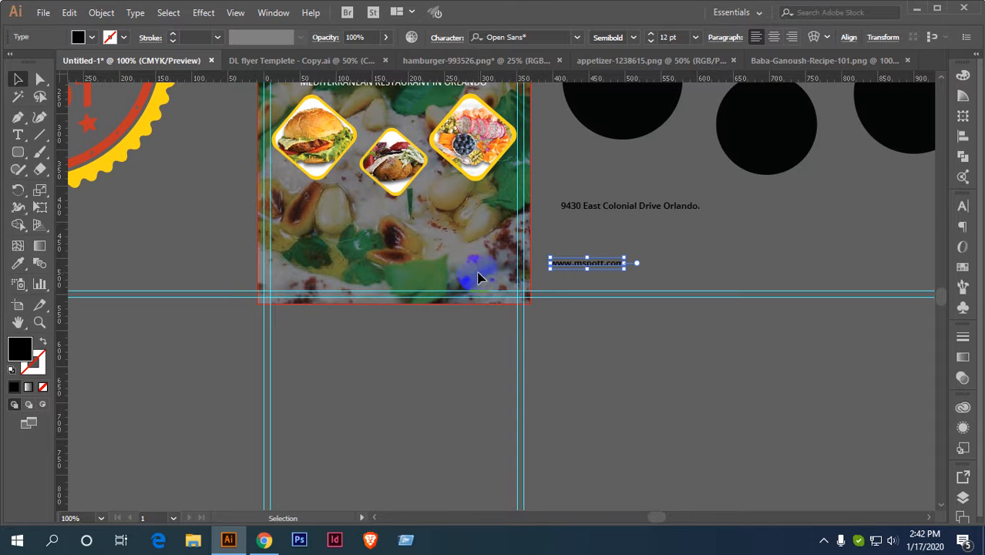
left_click_drag(478, 278, 557, 265)
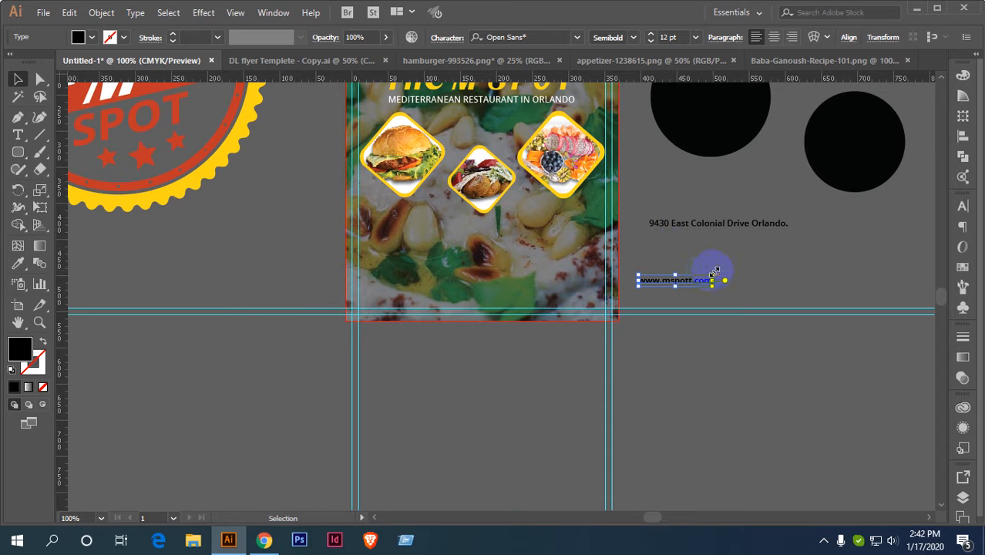
left_click_drag(698, 280, 741, 280)
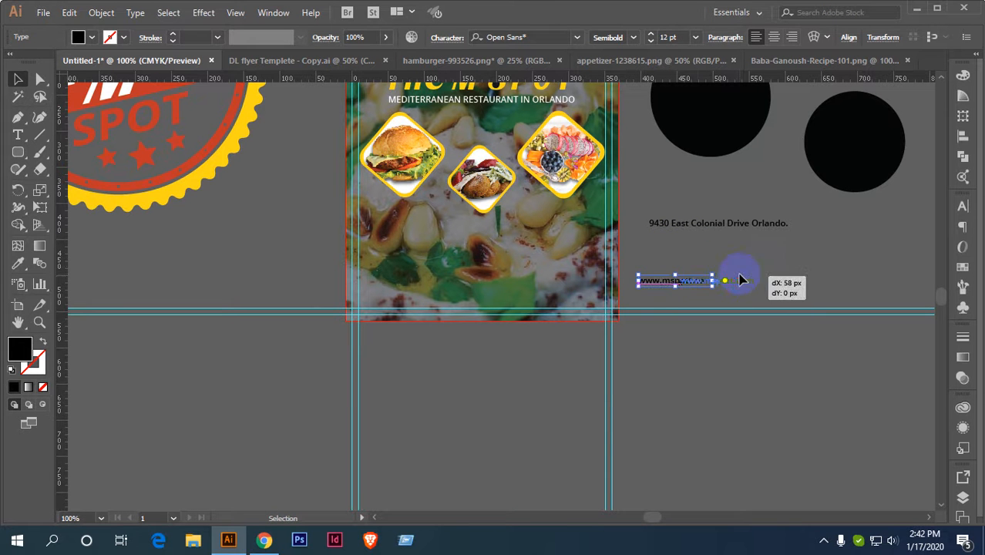
left_click(733, 245)
left_click_drag(730, 223, 739, 230)
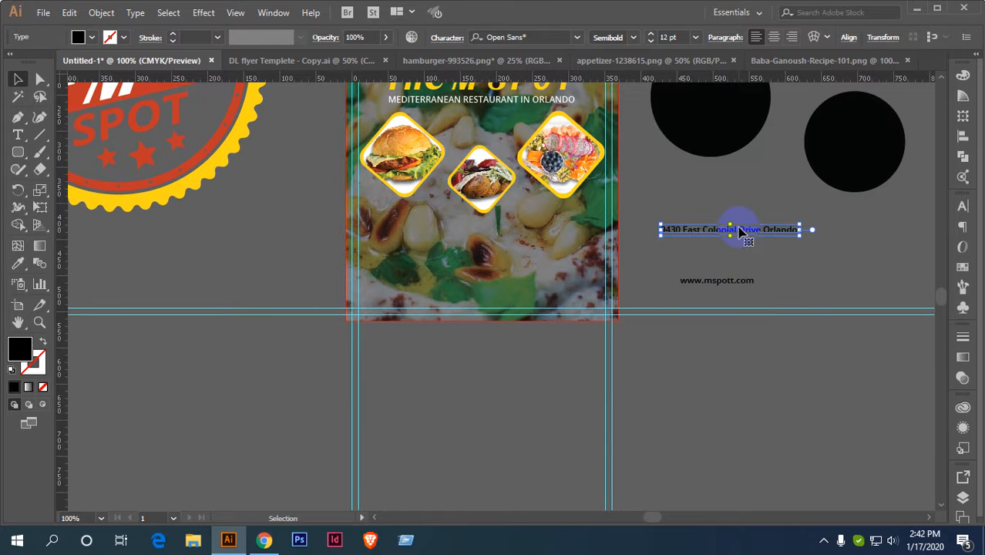
Browse the Downloads folder for a file to open in Illustrator.
left_click(43, 13)
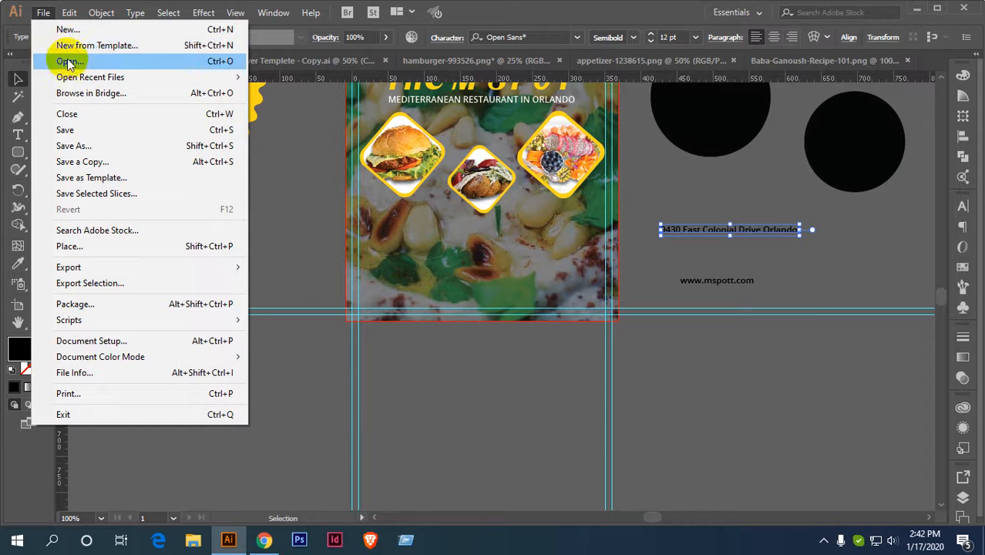
left_click(66, 61)
left_click(67, 131)
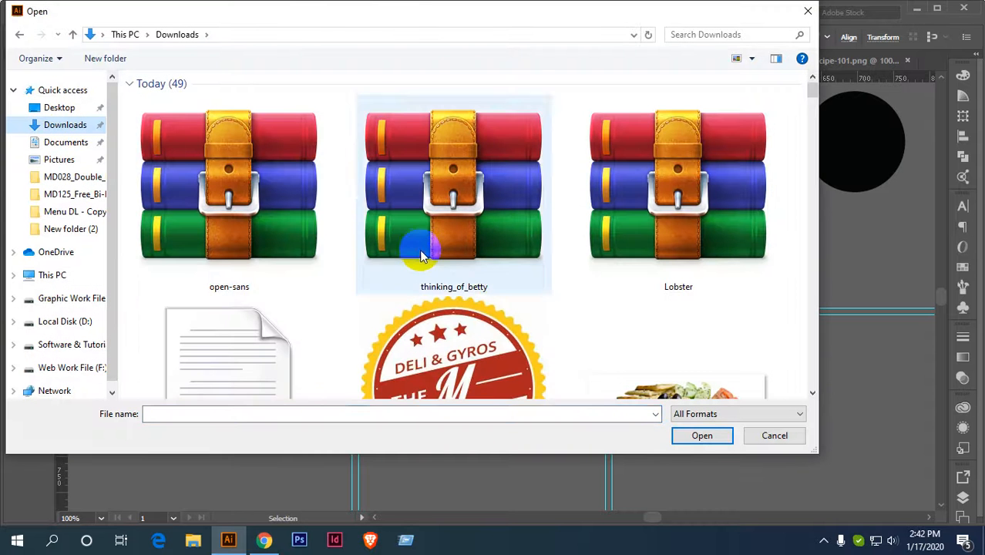
scroll(421, 251, "down", 10)
scroll(433, 262, "down", 12)
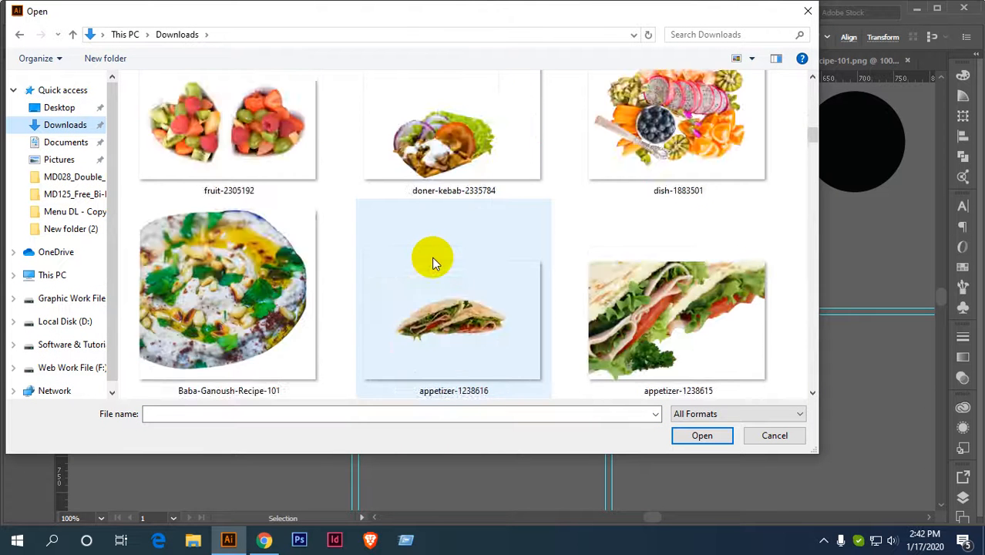
Open the twitter, facebook, address and www EPS files together from the Downloads folder.
scroll(433, 263, "down", 15)
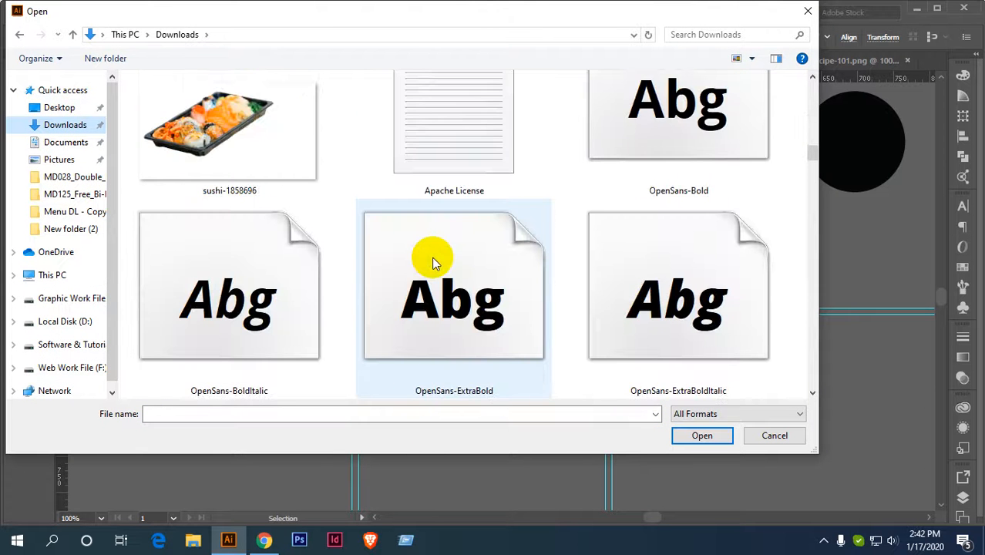
scroll(434, 262, "down", 15)
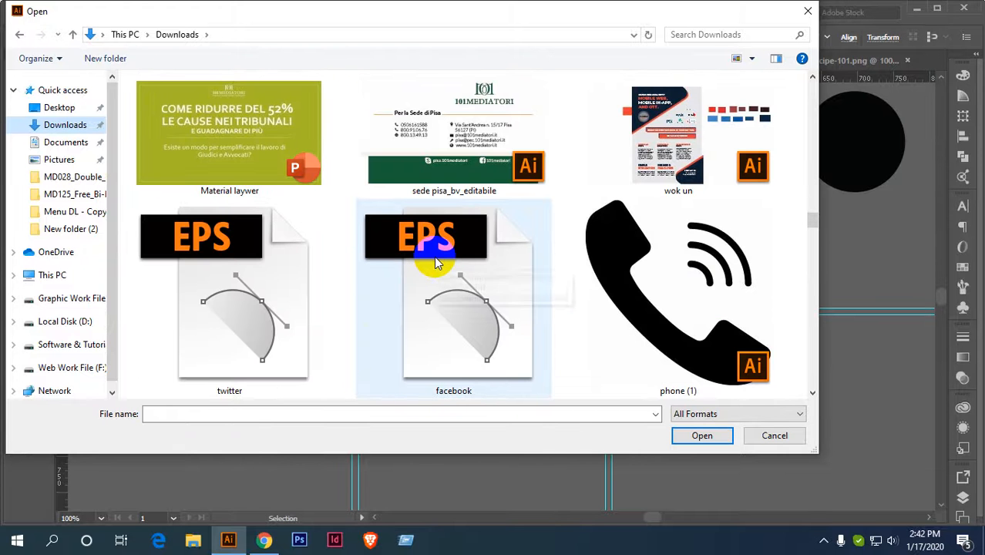
scroll(436, 262, "down", 3)
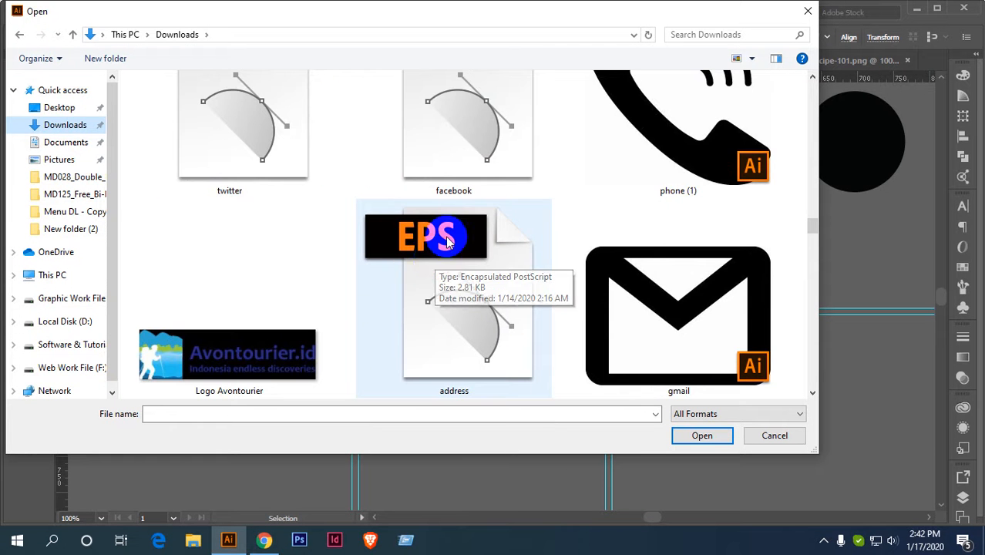
left_click(461, 154)
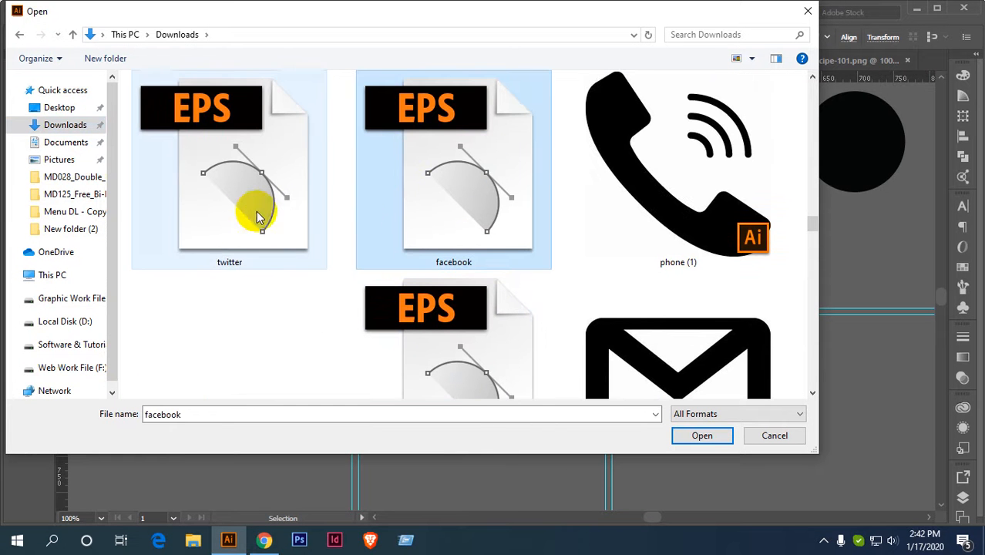
left_click(234, 191, "ctrl")
scroll(500, 214, "down", 1)
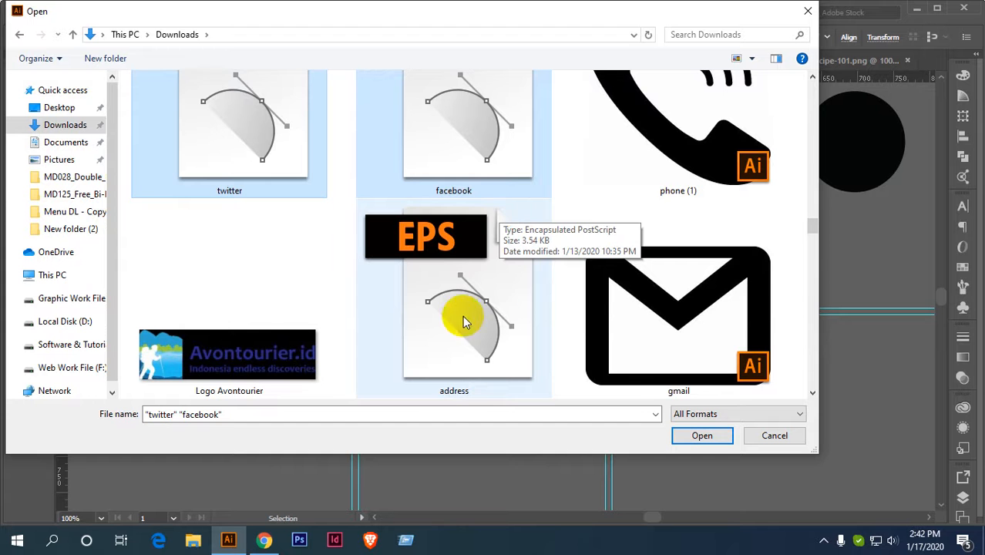
left_click(451, 268, "ctrl")
scroll(561, 202, "down", 3)
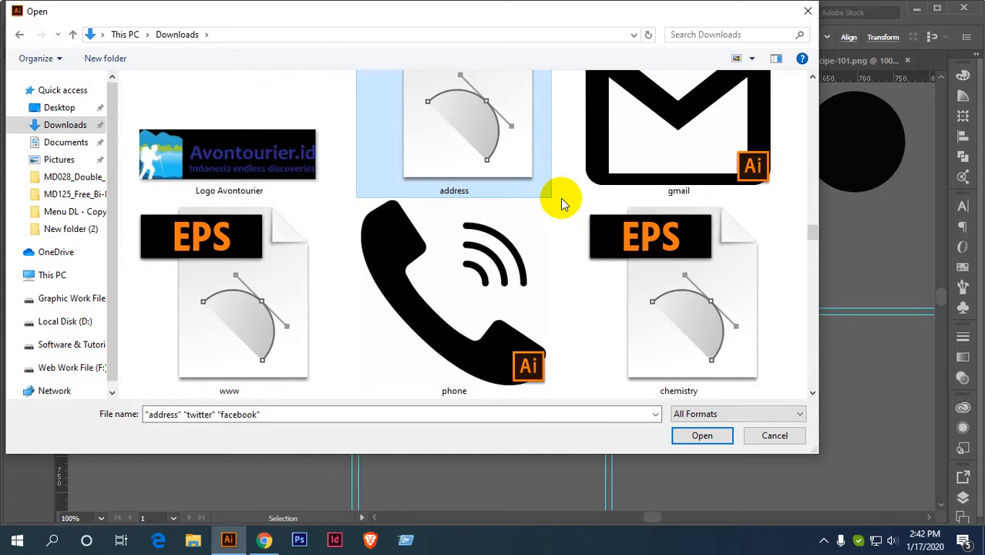
scroll(564, 205, "down", 3)
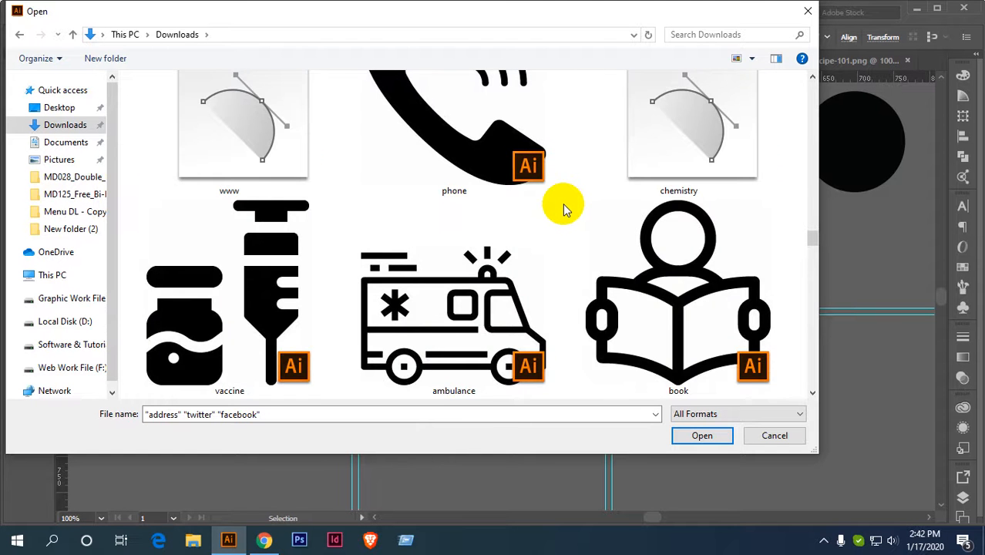
scroll(563, 208, "down", 4)
scroll(563, 208, "up", 5)
scroll(563, 206, "down", 3)
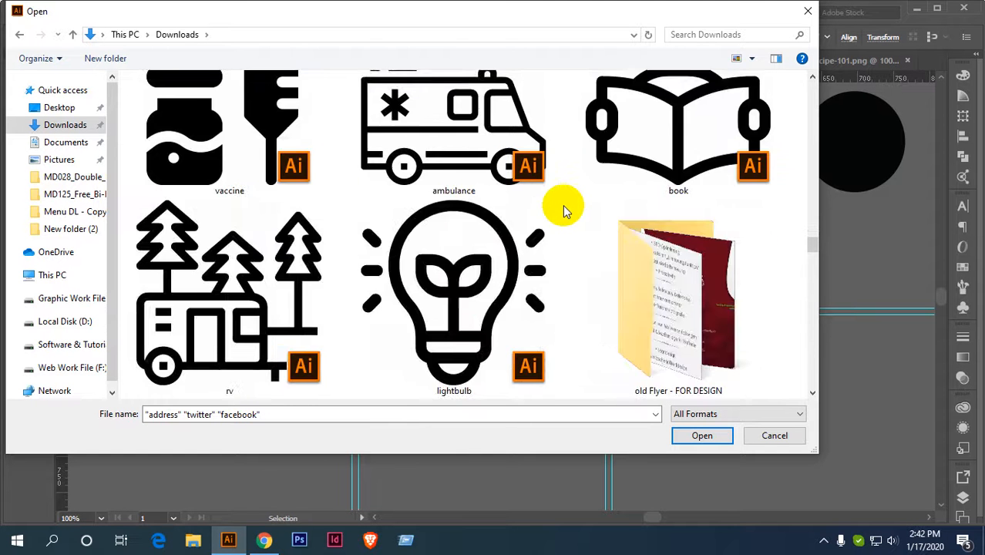
scroll(563, 209, "up", 3)
left_click(257, 196, "ctrl")
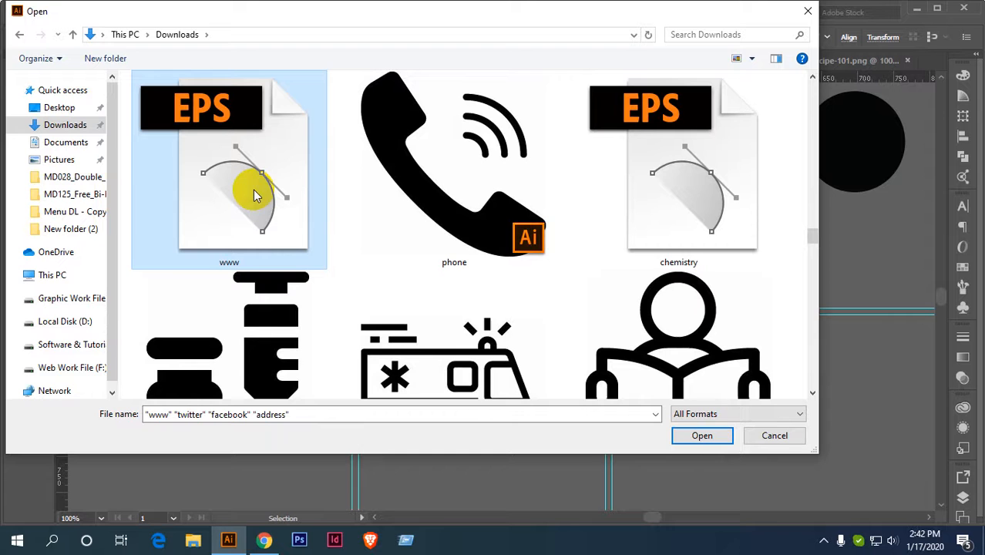
left_click(698, 436)
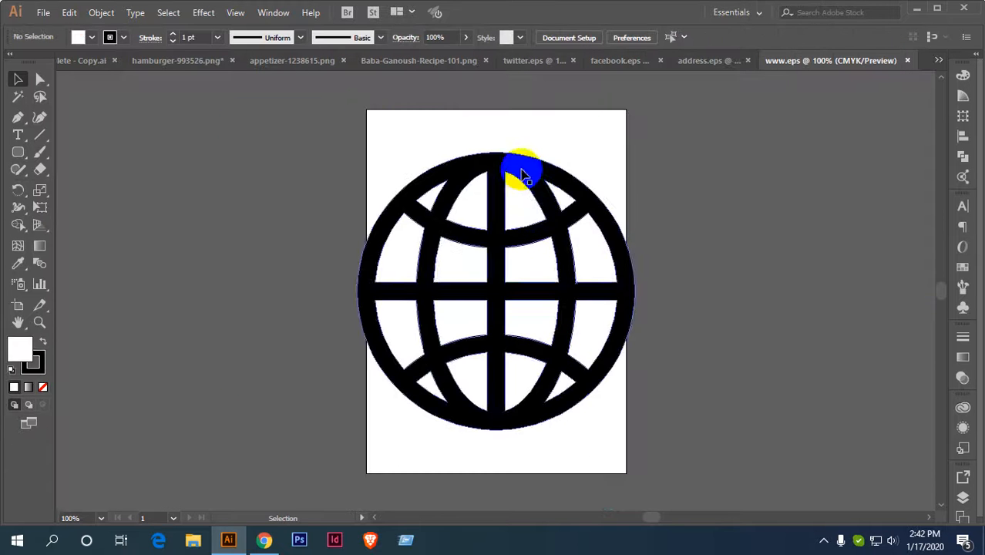
left_click_drag(520, 169, 757, 159)
Close the hamburger-993526, appetizer-1238615 and Baba-Ganoush-Recipe-101 image documents, discarding the changes to the hamburger file.
left_click(253, 60)
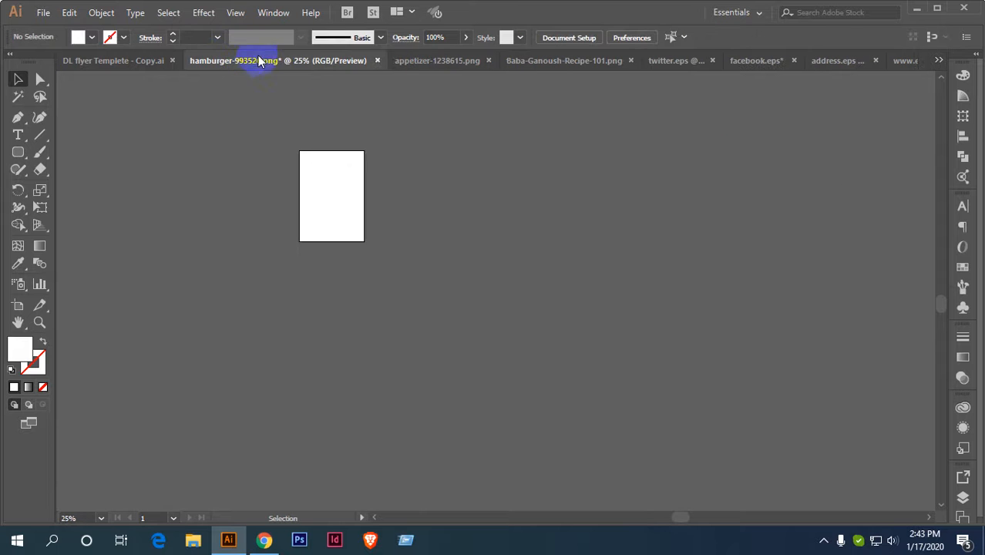
left_click(377, 61)
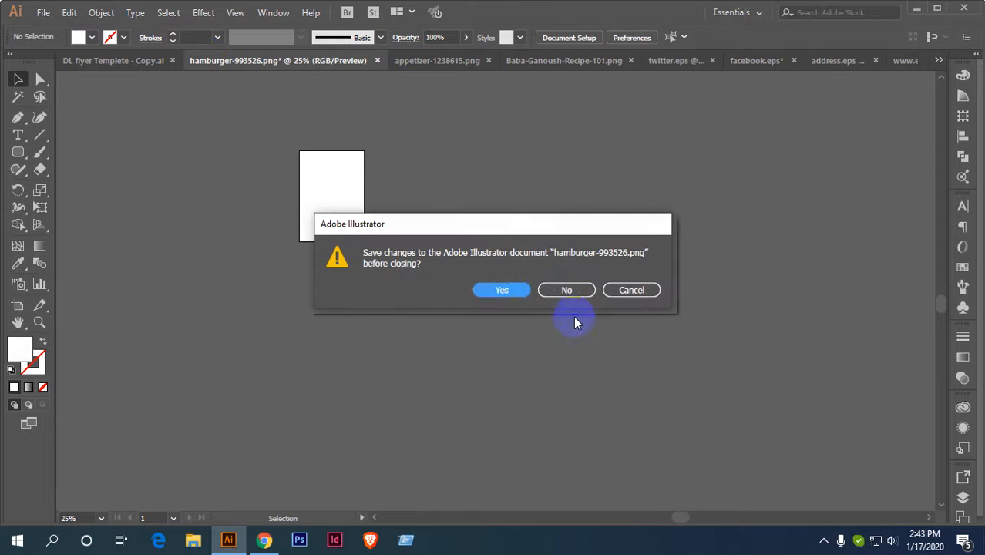
left_click(567, 288)
left_click(315, 64)
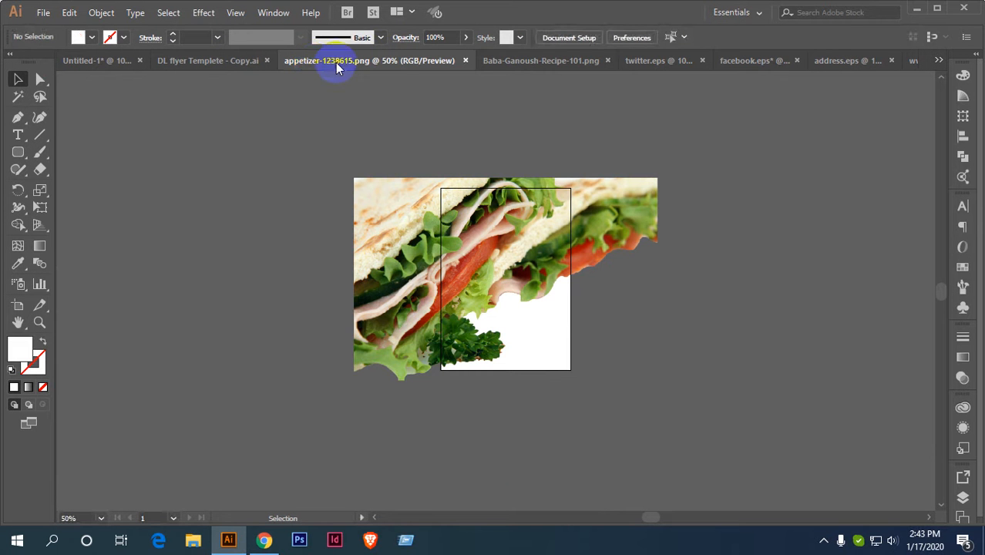
left_click(465, 60)
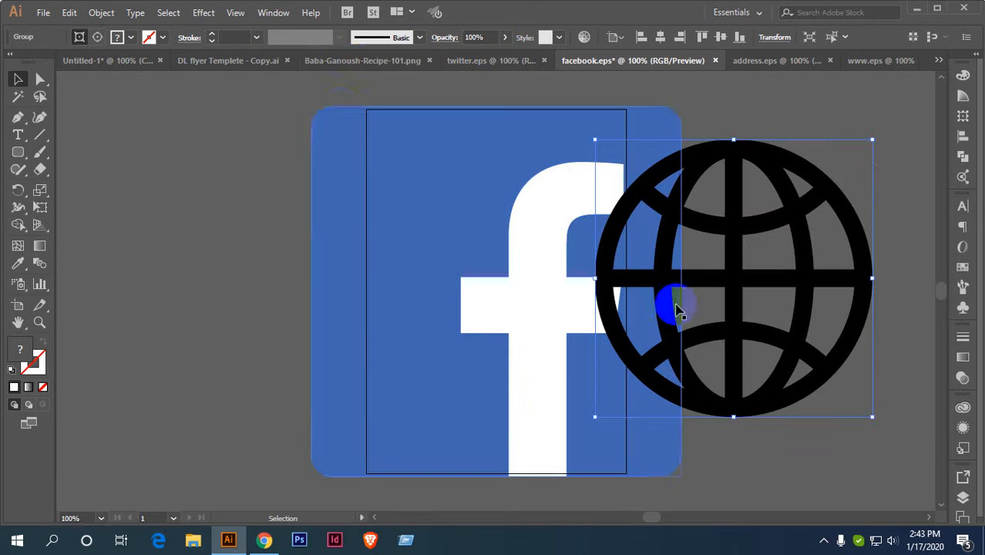
left_click(319, 62)
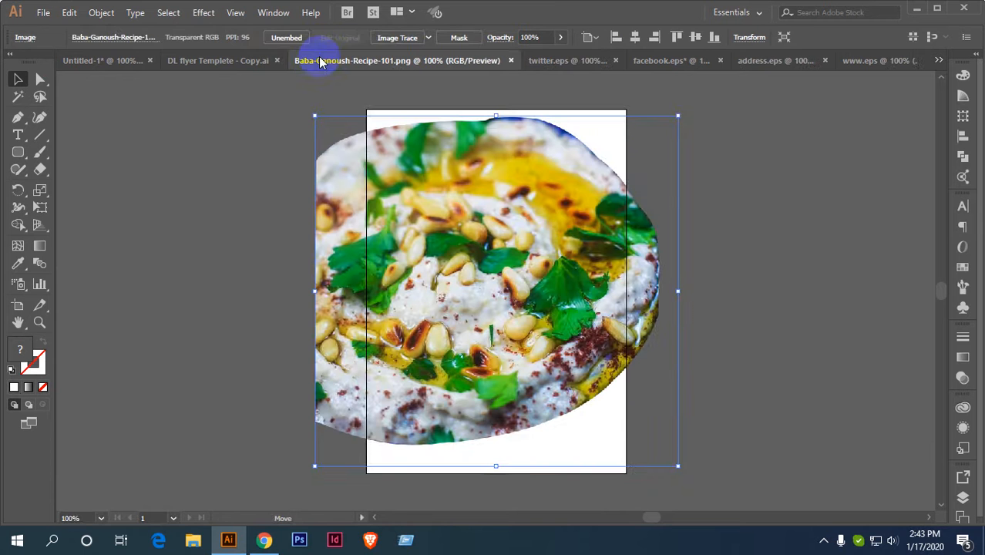
left_click(511, 60)
Transfer the globe icon from facebook.eps into the Untitled-1 document, placing it below the website text.
left_click(229, 60)
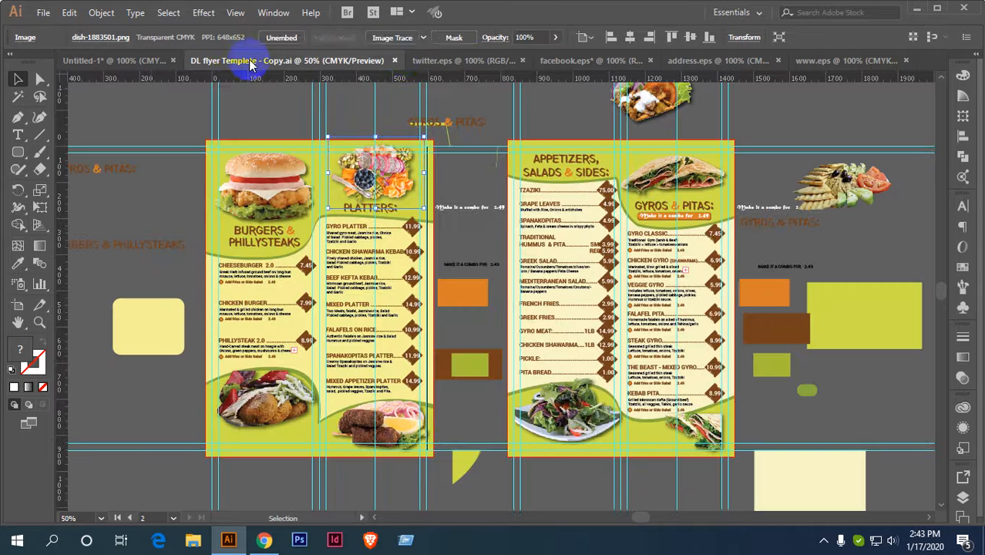
left_click(425, 61)
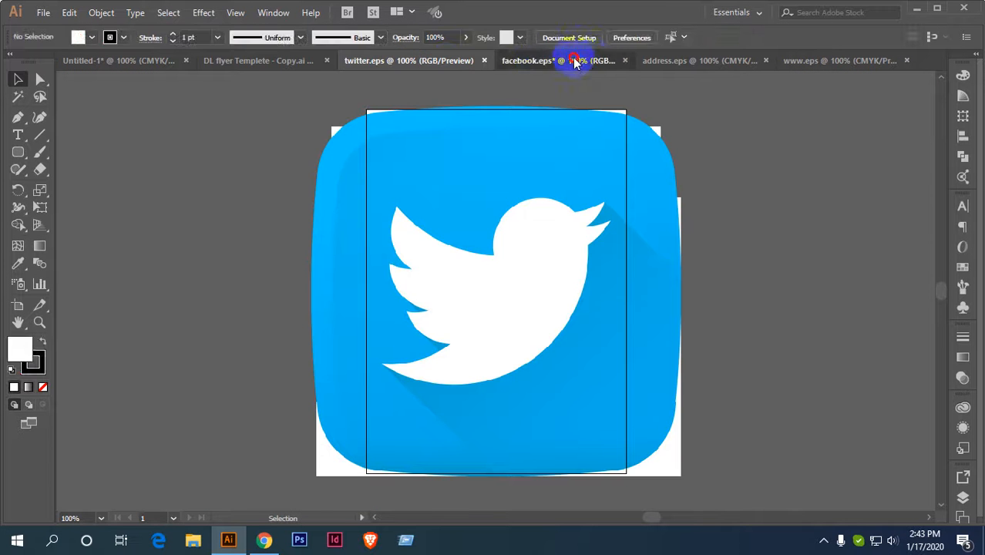
left_click(573, 62)
left_click_drag(729, 148, 177, 120)
left_click_drag(737, 314, 740, 313)
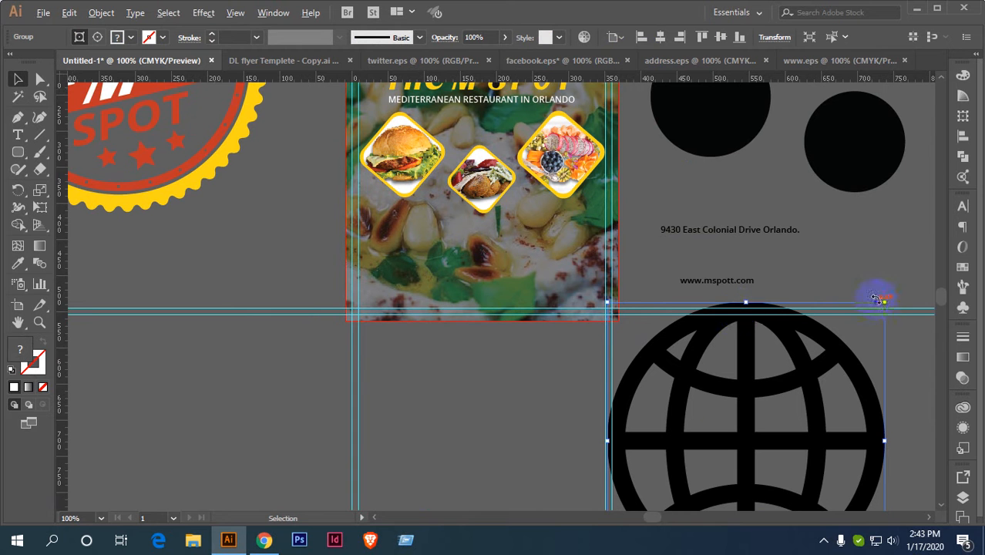
Scale the globe icon down proportionally to a small contact-icon size.
left_click_drag(884, 302, 760, 449)
scroll(759, 449, "up", 5)
left_click_drag(677, 408, 555, 234)
scroll(711, 446, "down", 2)
key("space")
left_click_drag(560, 309, 523, 197)
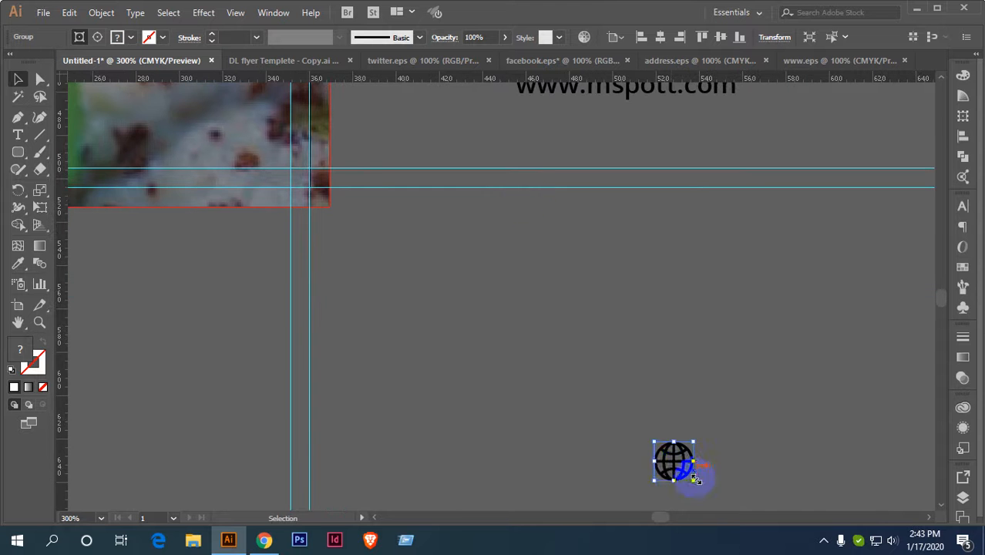
left_click_drag(682, 467, 441, 108)
left_click_drag(505, 158, 482, 339)
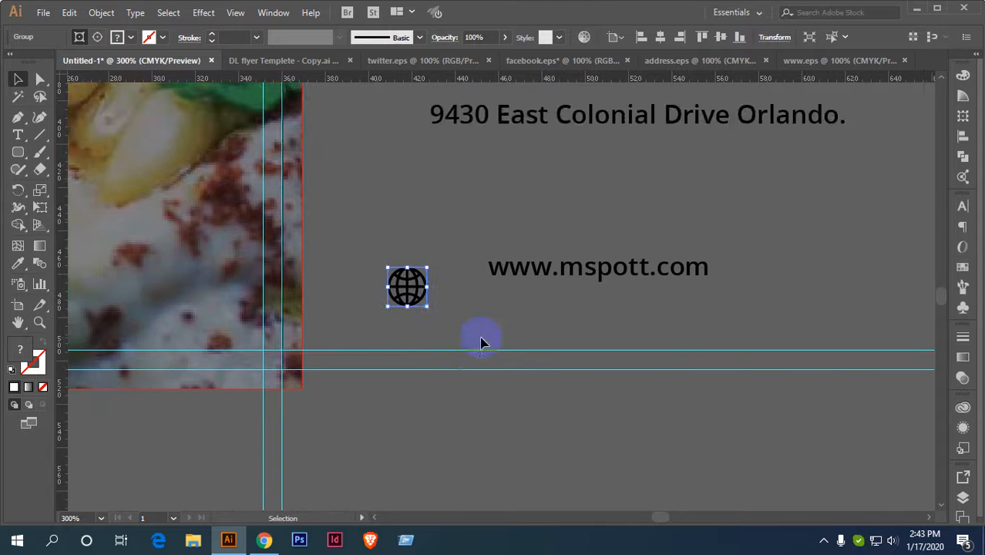
scroll(433, 264, "up", 1)
left_click_drag(397, 307, 467, 282)
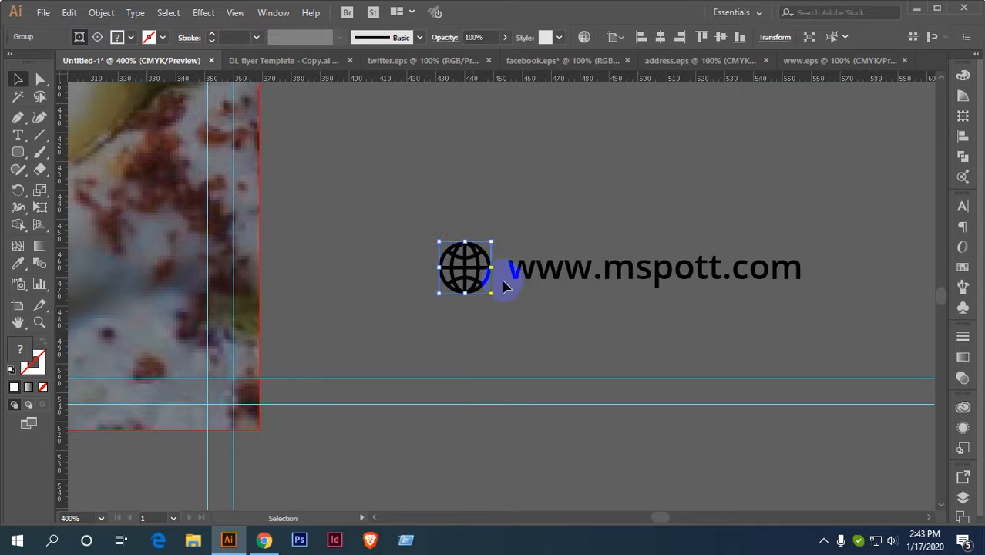
scroll(511, 271, "up", 1)
scroll(510, 271, "down", 1)
left_click(657, 282)
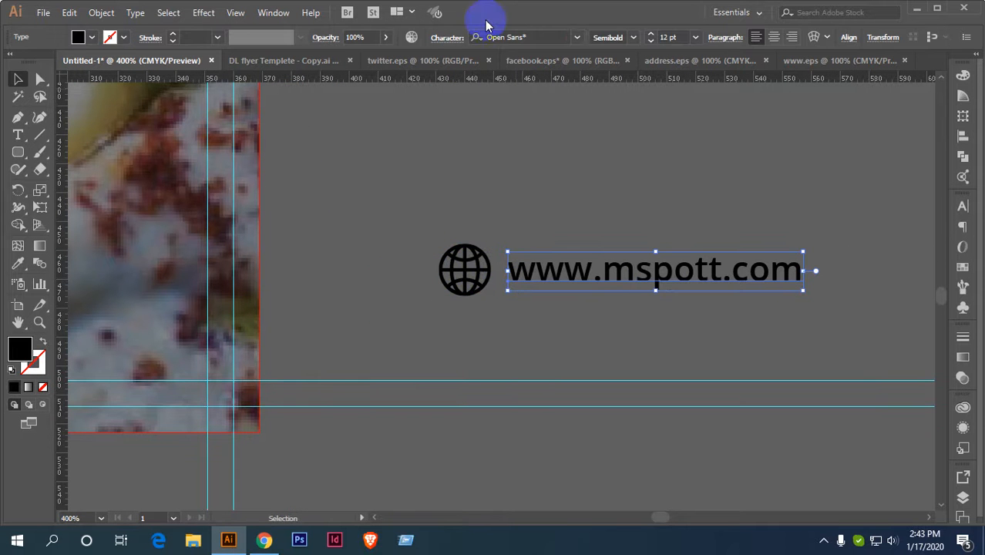
left_click(651, 42)
left_click(651, 42)
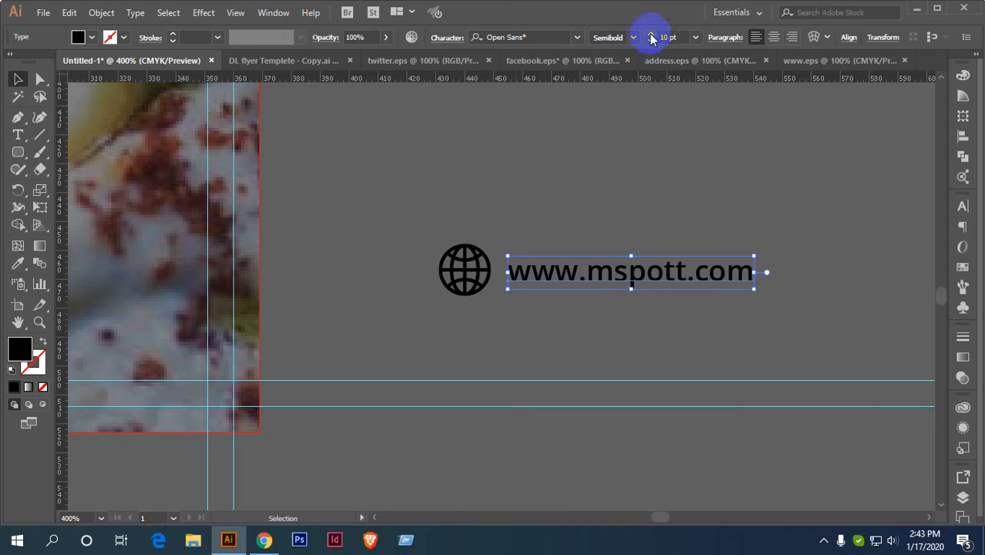
Scale the globe icon down to about half its size to match the reduced website text.
left_click(466, 270)
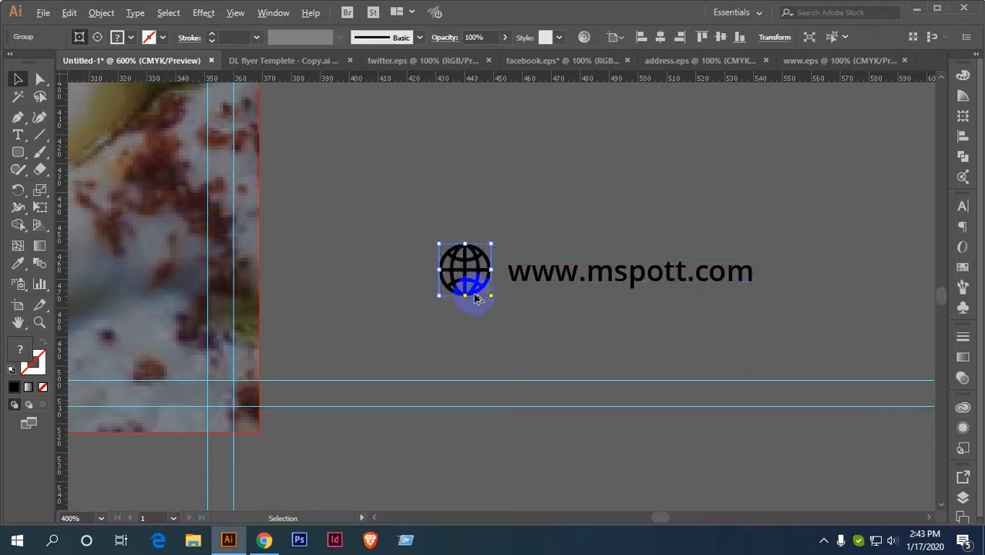
key("ctrl+plus")
key("ctrl+plus")
left_click_drag(503, 194, 480, 251)
left_click(528, 227)
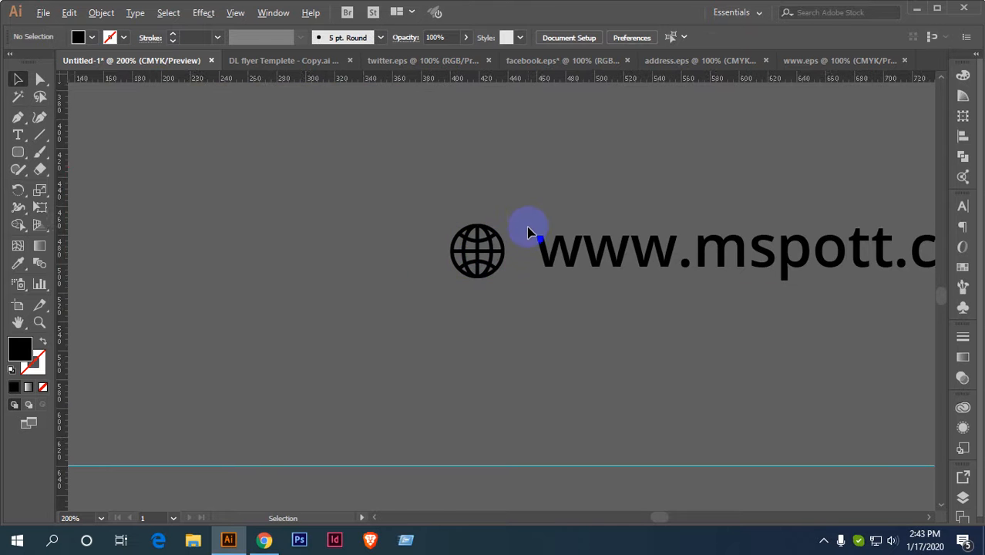
Match the street address text to the website text's 10 pt formatting with the Eyedropper.
key("ctrl+minus")
key("ctrl+minus")
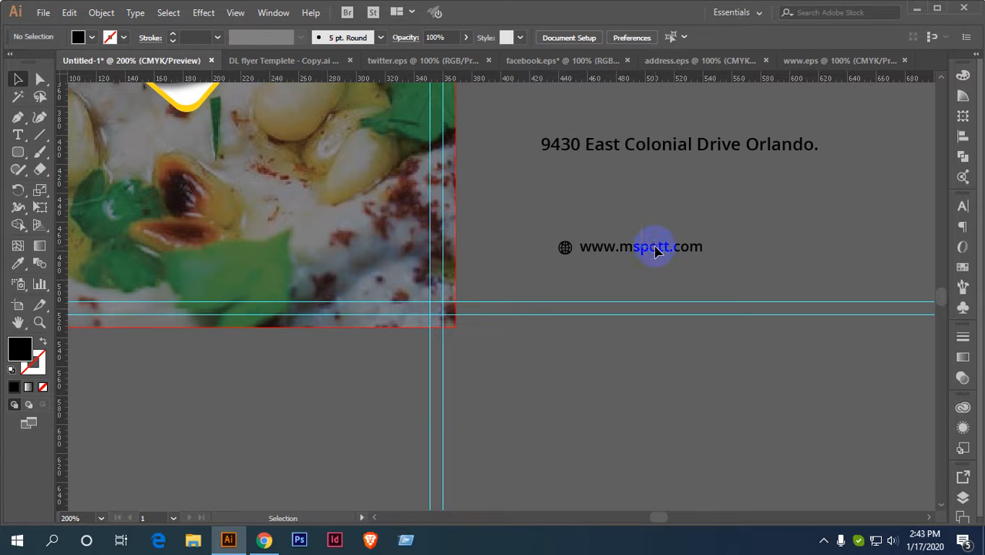
left_click(655, 250)
left_click(675, 164)
key("i")
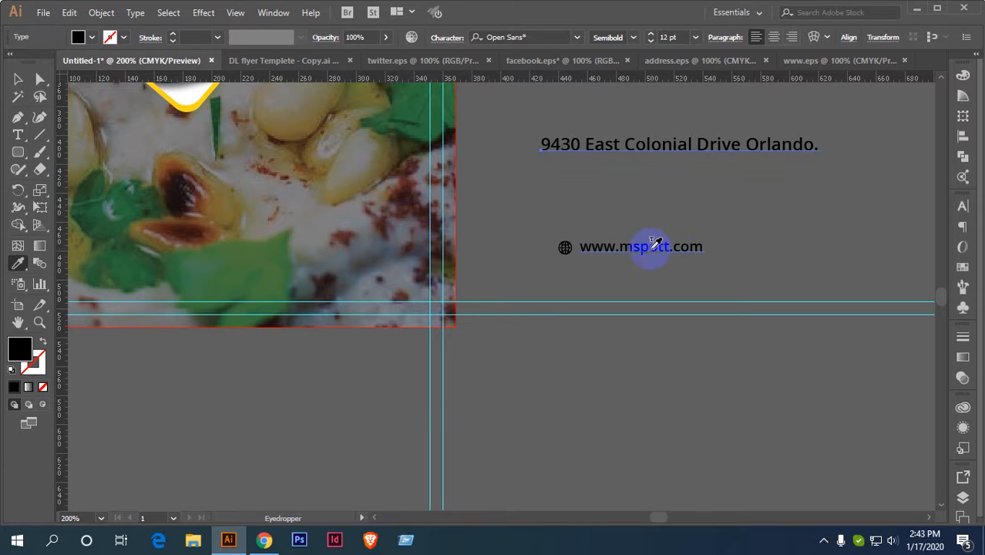
left_click(650, 244)
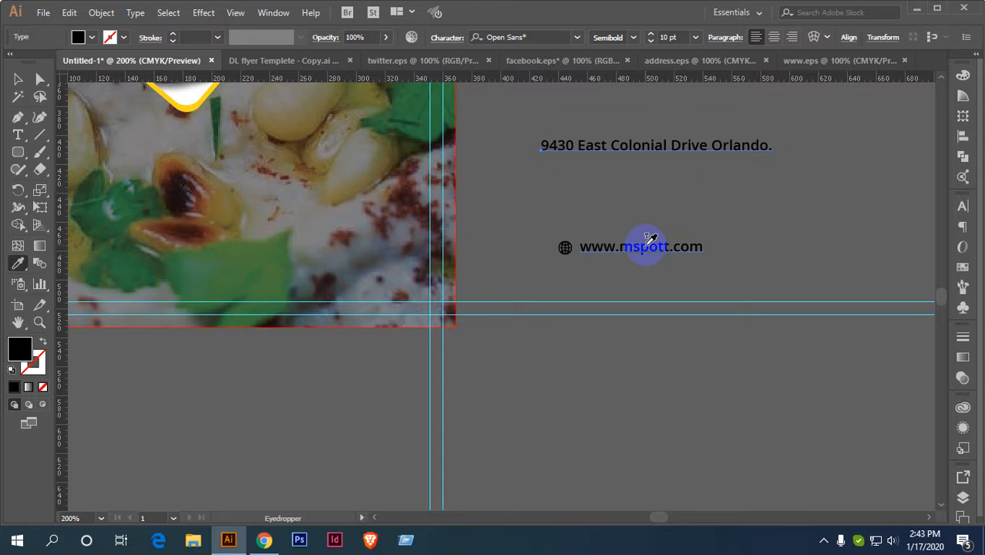
key("v")
left_click_drag(684, 301, 684, 300)
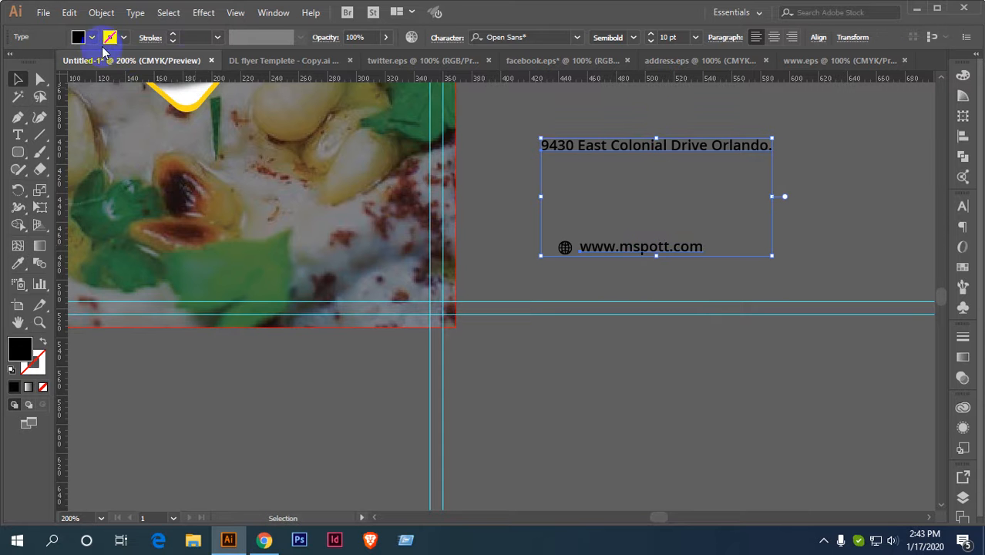
left_click(77, 43)
left_click(32, 61)
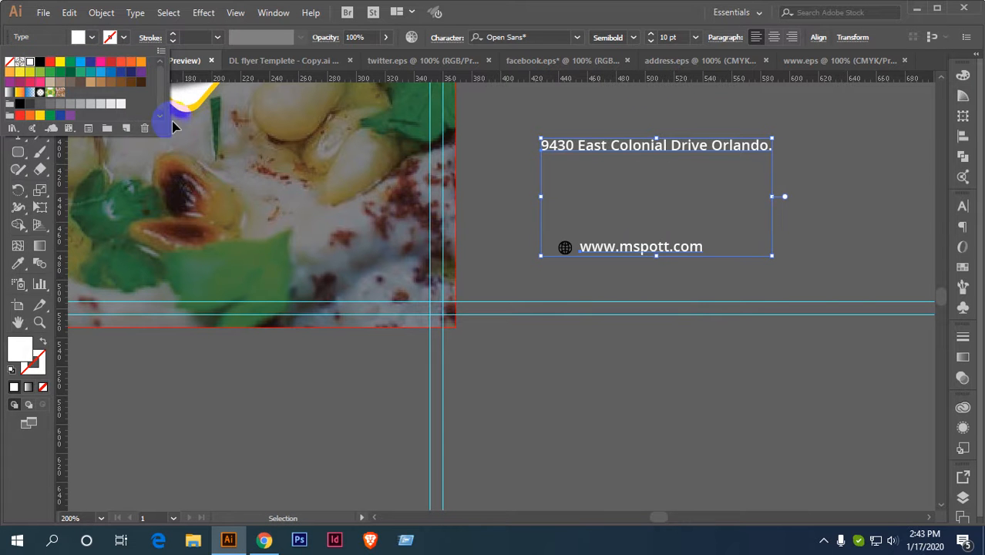
left_click(559, 177)
Fill the globe icon with the yellow sampled from the border of a diamond-shaped food photo frame.
left_click(571, 260)
left_click_drag(273, 123, 339, 176)
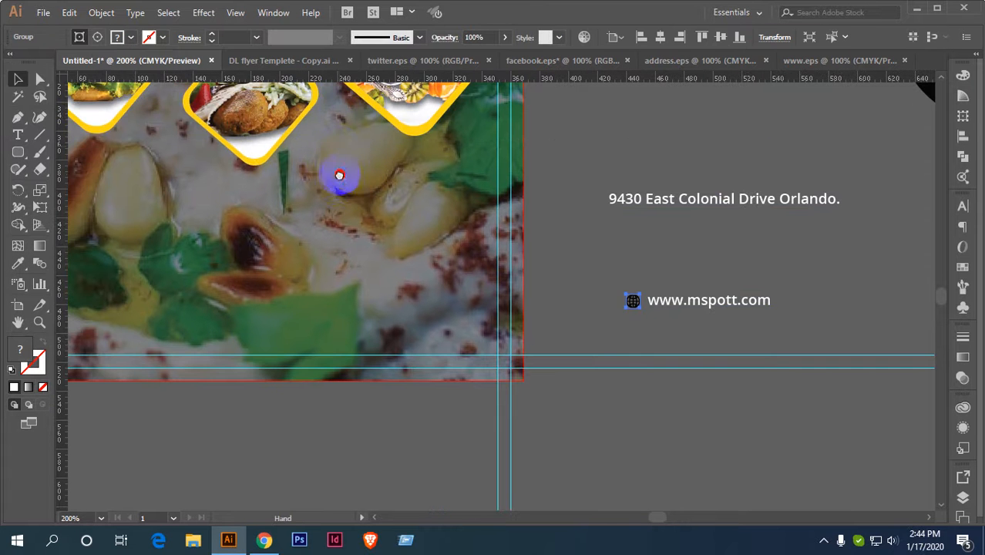
key("i")
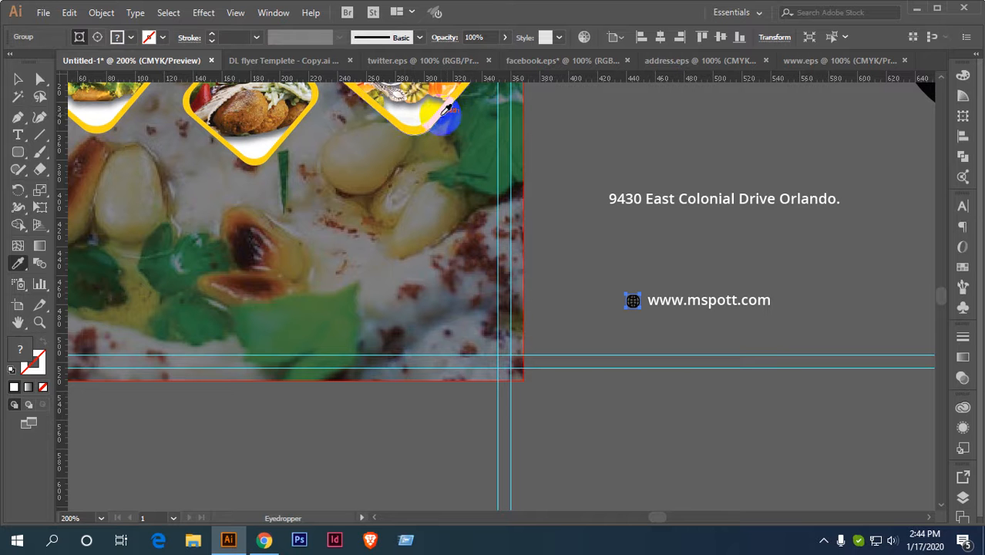
left_click(442, 113)
key("v")
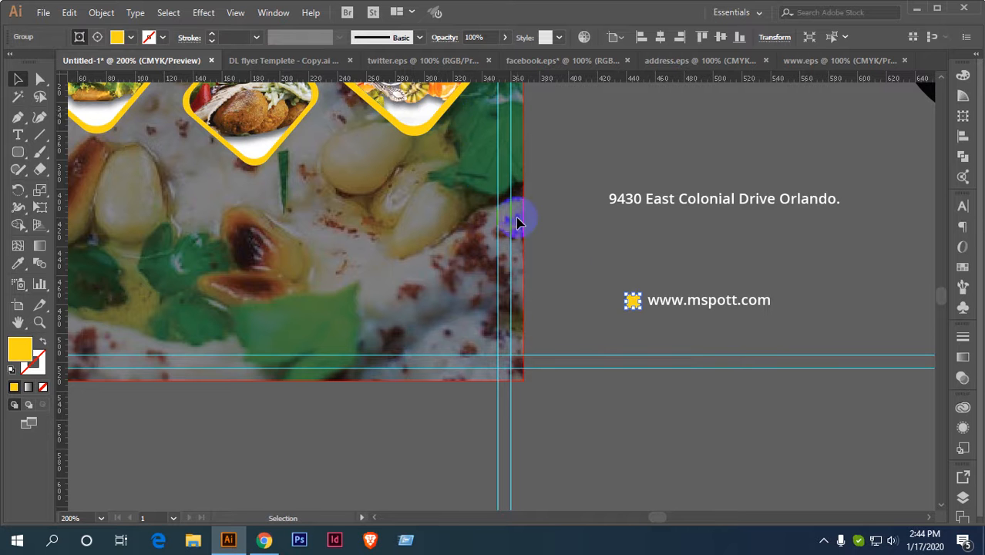
Ungroup the globe icon, release its clipping mask and delete the leftover yellow square.
scroll(644, 307, "up", 4)
right_click(553, 227)
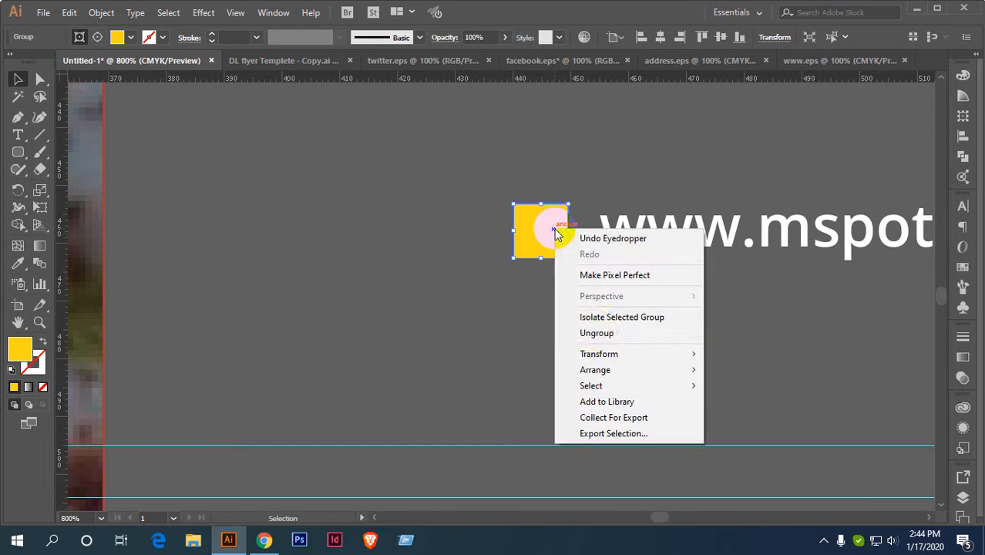
left_click(598, 332)
right_click(545, 236)
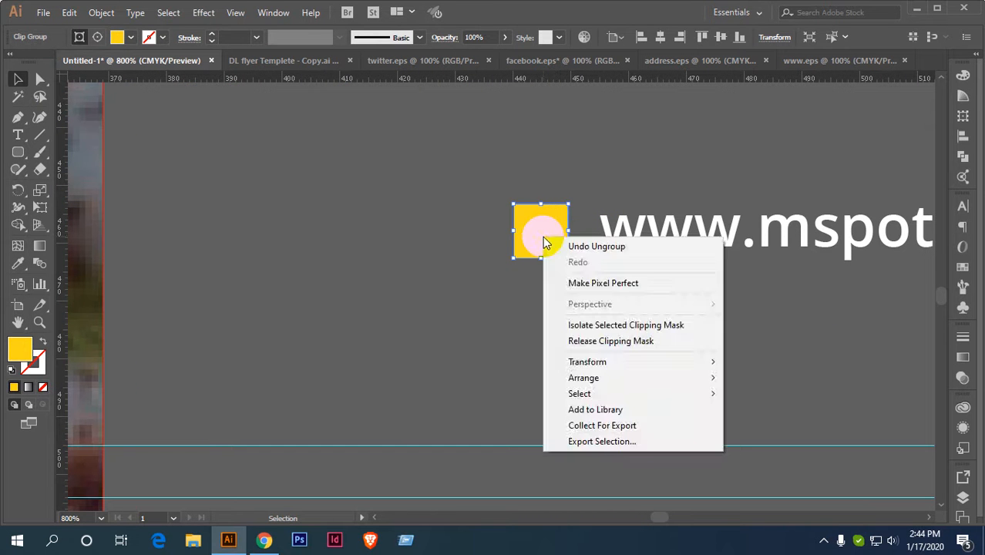
left_click(584, 341)
left_click_drag(544, 228, 510, 288)
key("Delete")
left_click_drag(466, 172, 477, 299)
key("Right")
key("Right")
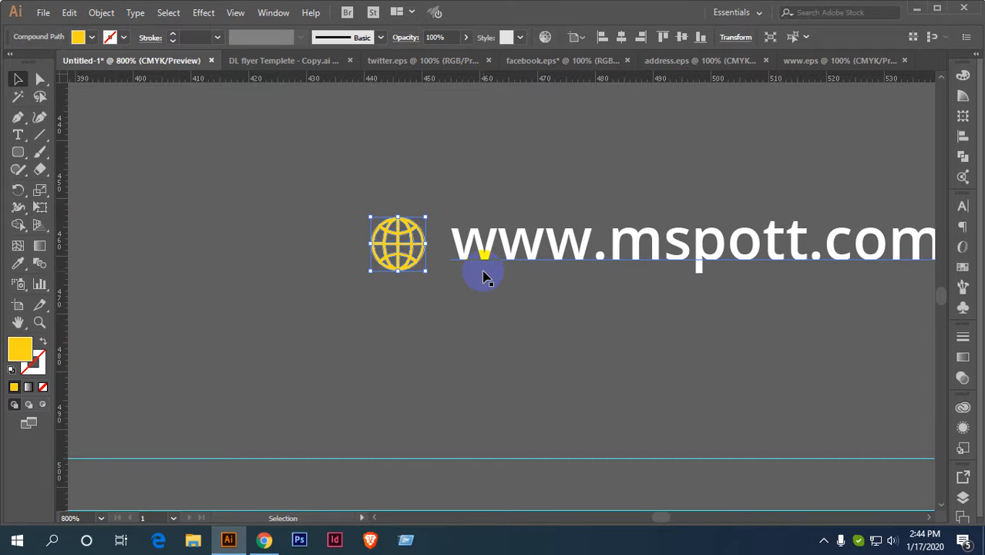
key("Left")
Vertically centre the globe icon and website text relative to the selection rather than the artboard, and group them.
left_click_drag(341, 160, 572, 296)
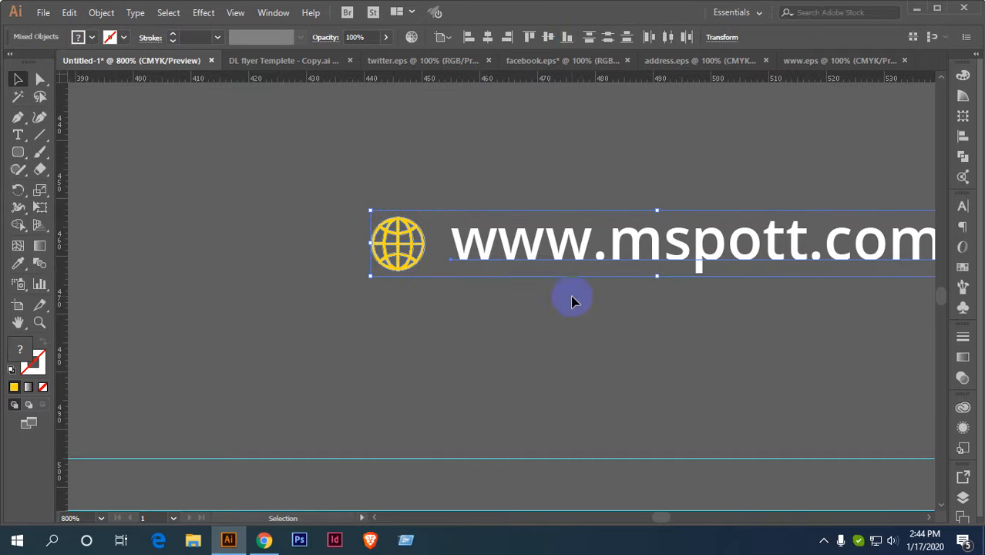
left_click(548, 40)
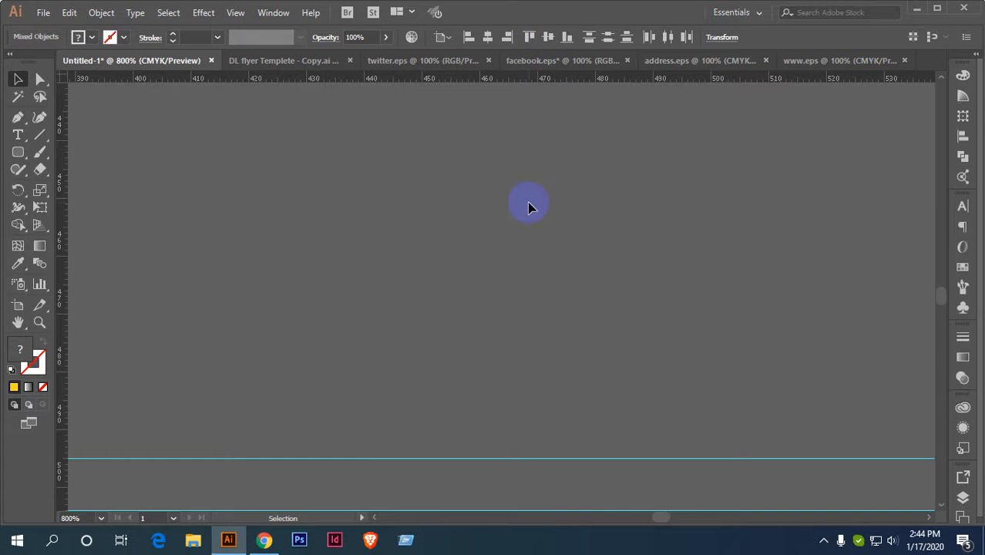
key("ctrl+z")
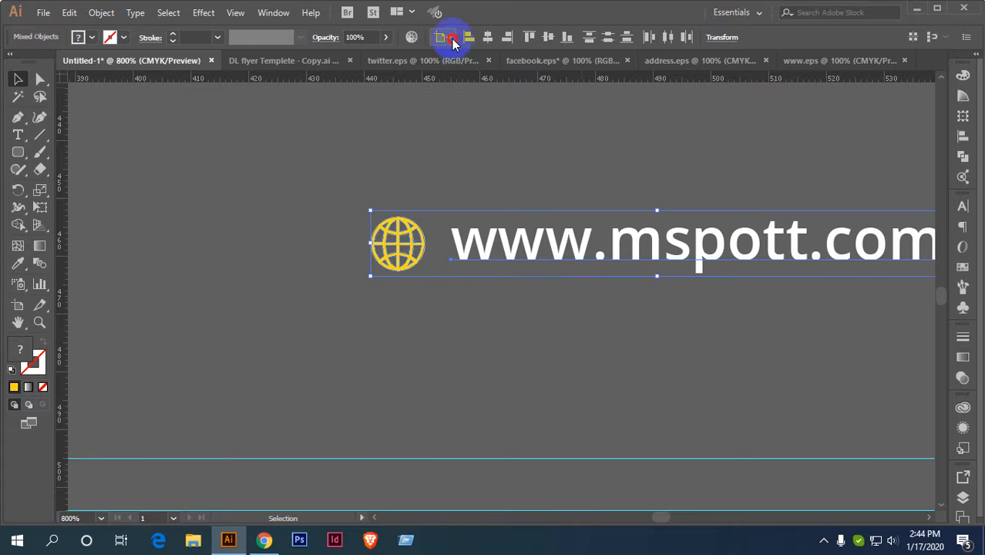
left_click(453, 42)
left_click(473, 49)
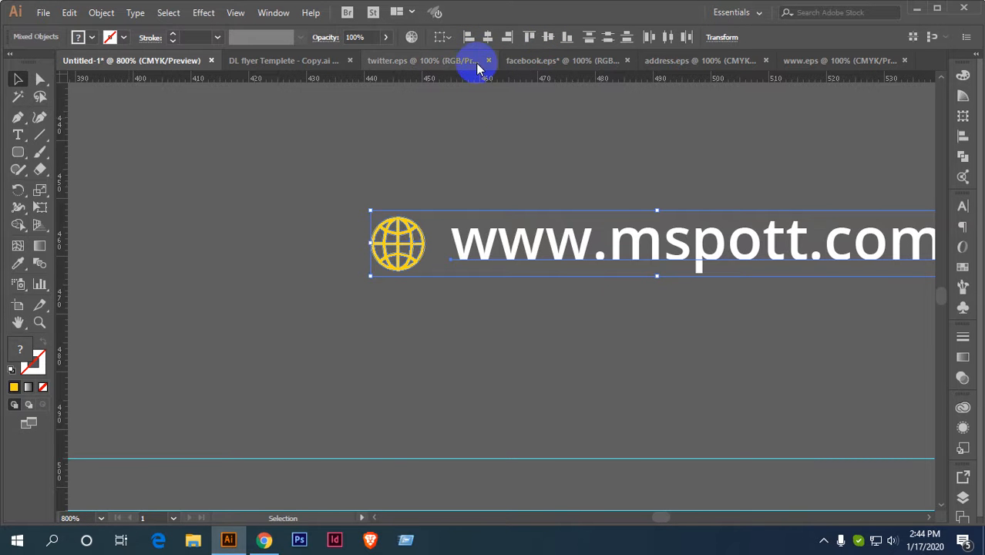
left_click(547, 37)
right_click(515, 219)
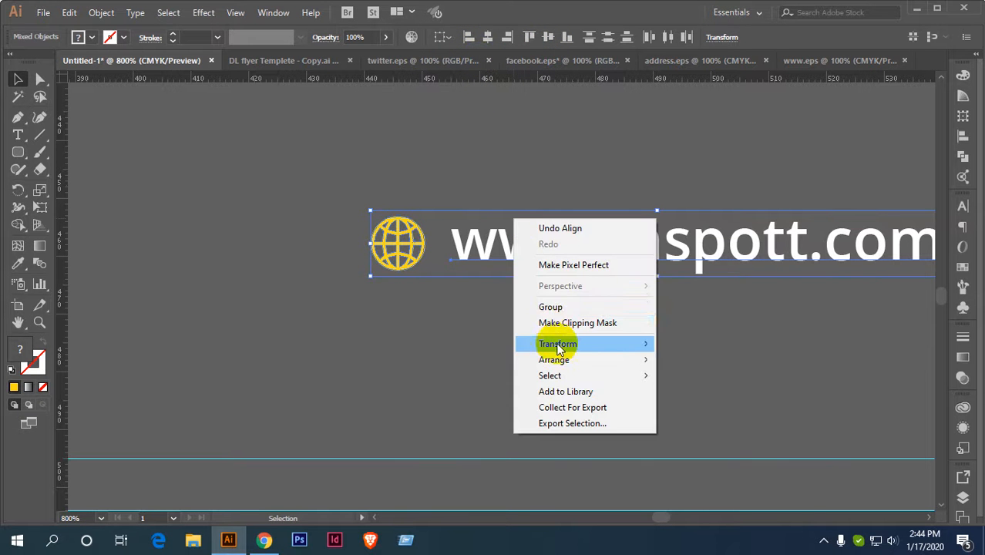
left_click(563, 307)
left_click(522, 324)
Bring the location pin and house icon from address.eps into the flyer document and scale it down to a small size.
scroll(523, 323, "down", 2)
left_click_drag(532, 241, 529, 394)
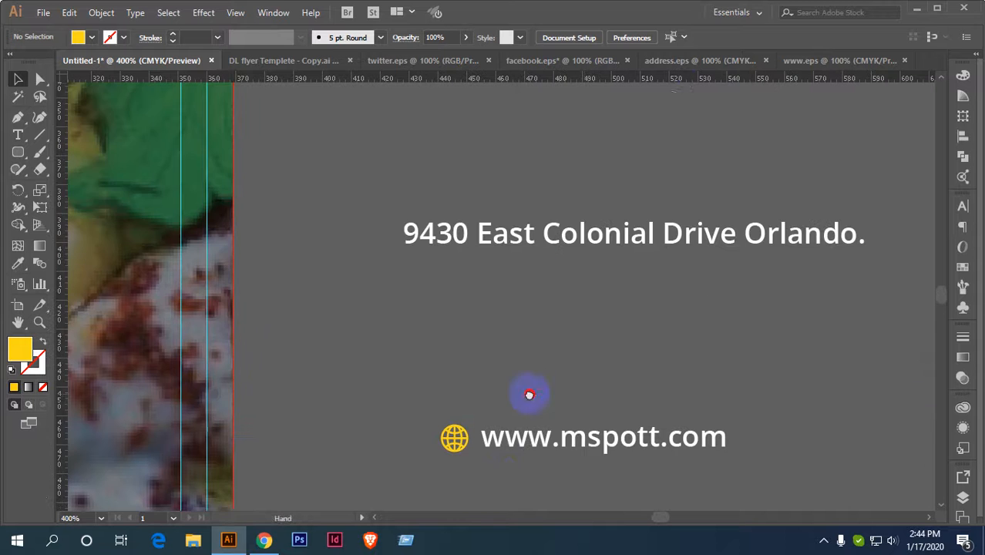
left_click(740, 61)
left_click_drag(565, 165, 346, 171)
key("ctrl+minus")
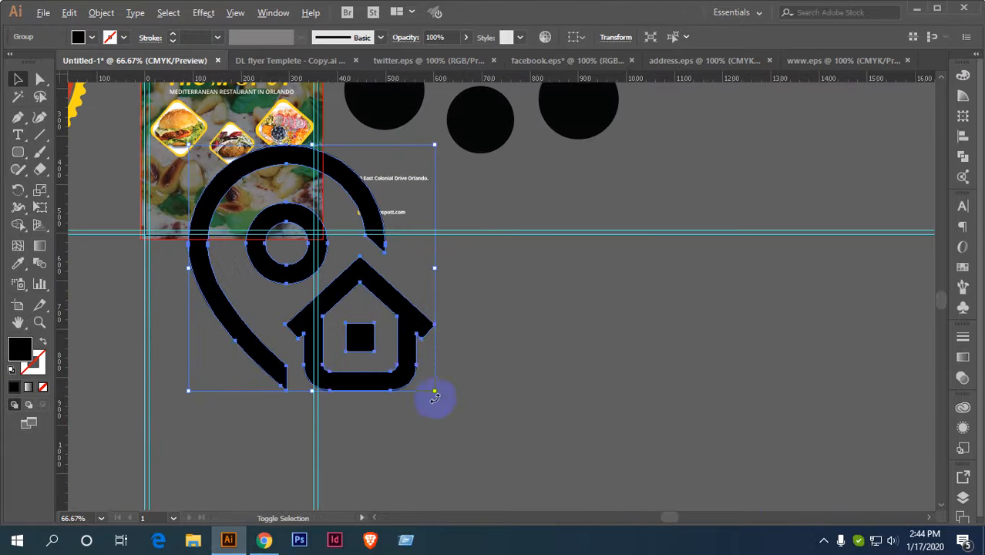
left_click_drag(435, 396, 313, 271)
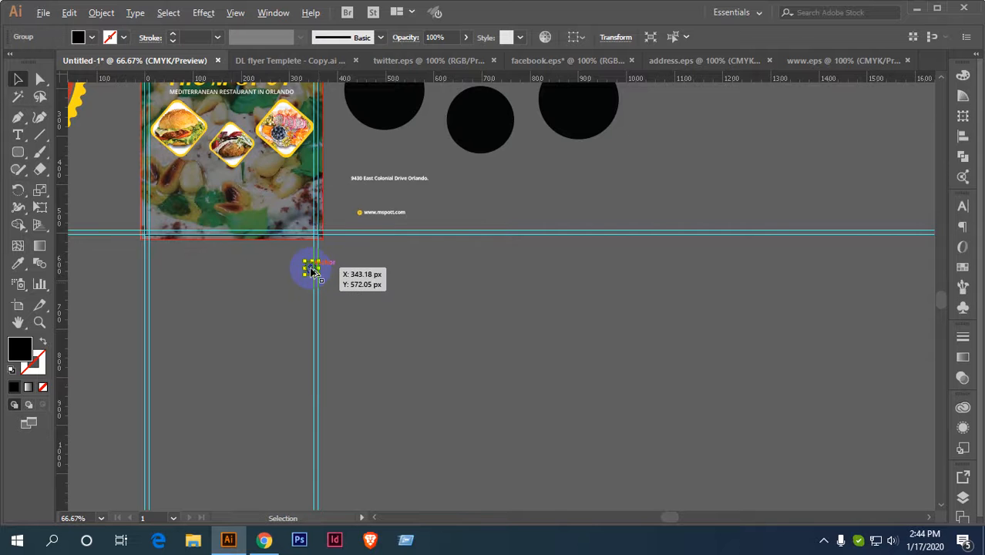
Move the location icon over to the street address text and scale it down further.
key("ctrl+plus")
key("ctrl+plus")
key("ctrl+plus")
key("ctrl+plus")
key("ctrl+plus")
key("ctrl+plus")
left_click(534, 176)
left_click_drag(325, 209, 555, 130)
left_click_drag(605, 198, 569, 163)
Place the small location icon directly in front of the street address, level with the text.
left_click_drag(606, 137, 520, 293)
left_click_drag(478, 324, 606, 391)
key("space")
scroll(454, 376, "up", 2)
key("space")
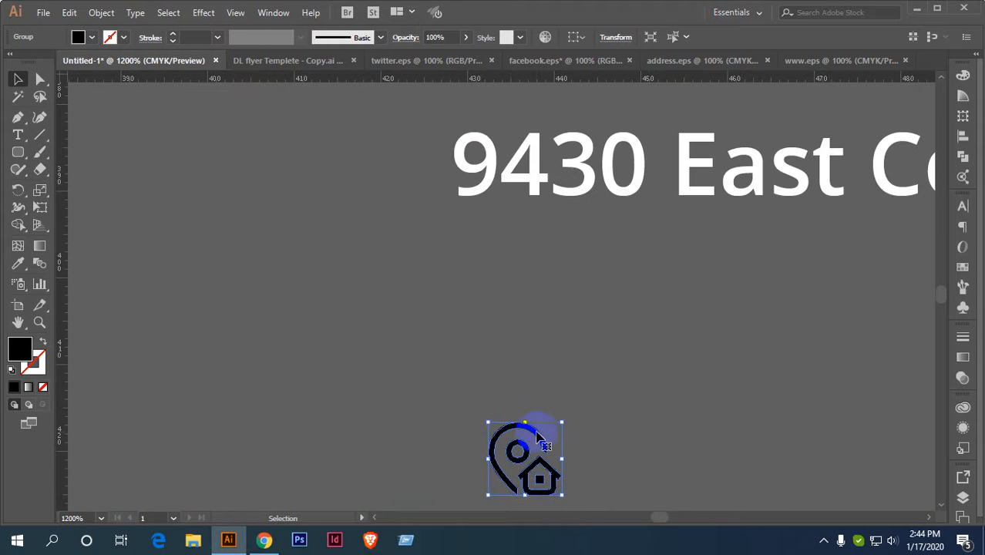
left_click_drag(538, 437, 471, 215)
scroll(420, 168, "up", 1)
left_click(443, 171)
key("space")
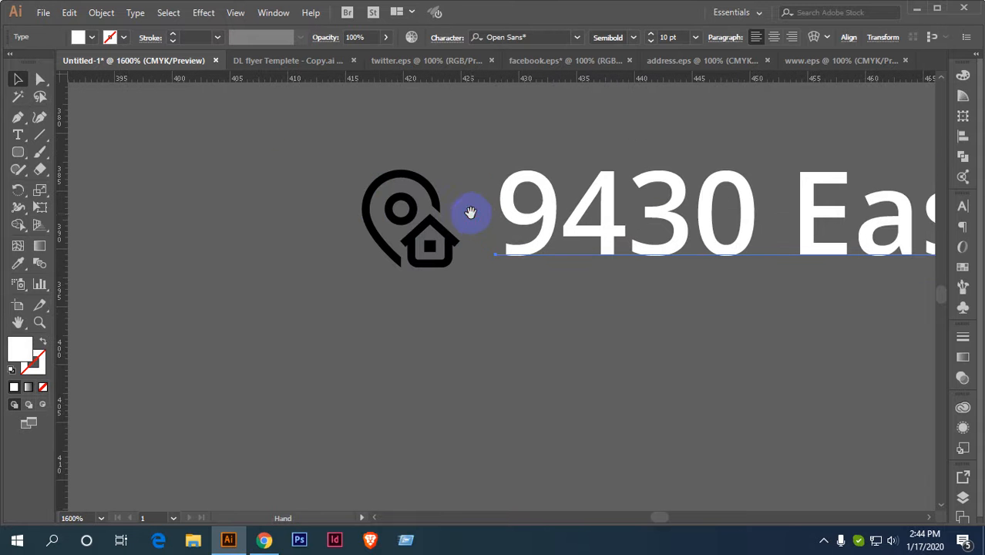
Enlarge the location icon slightly about its centre and nudge it away from the start of the street address.
left_click(410, 212)
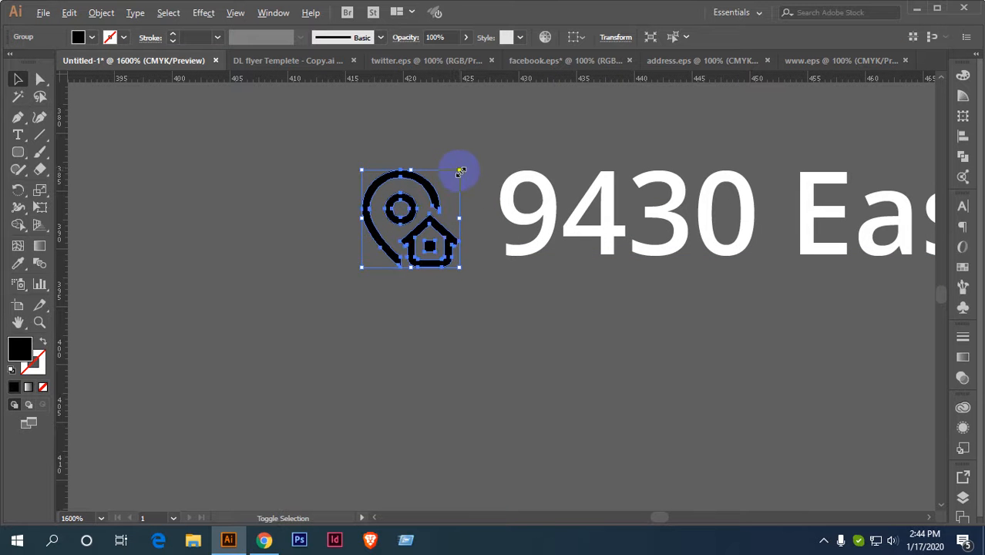
left_click_drag(460, 171, 466, 160)
left_click(493, 143)
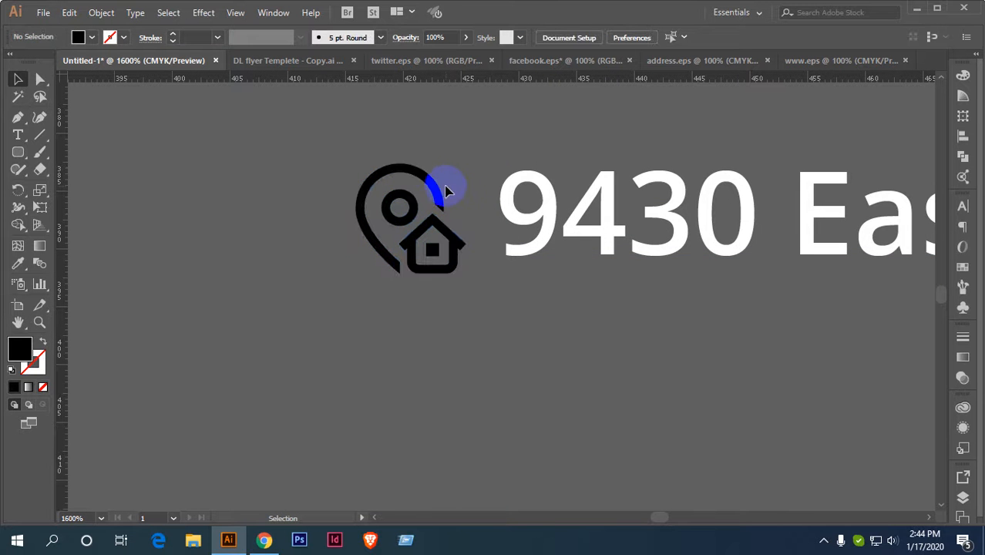
left_click(426, 179)
key("Left")
key("Left")
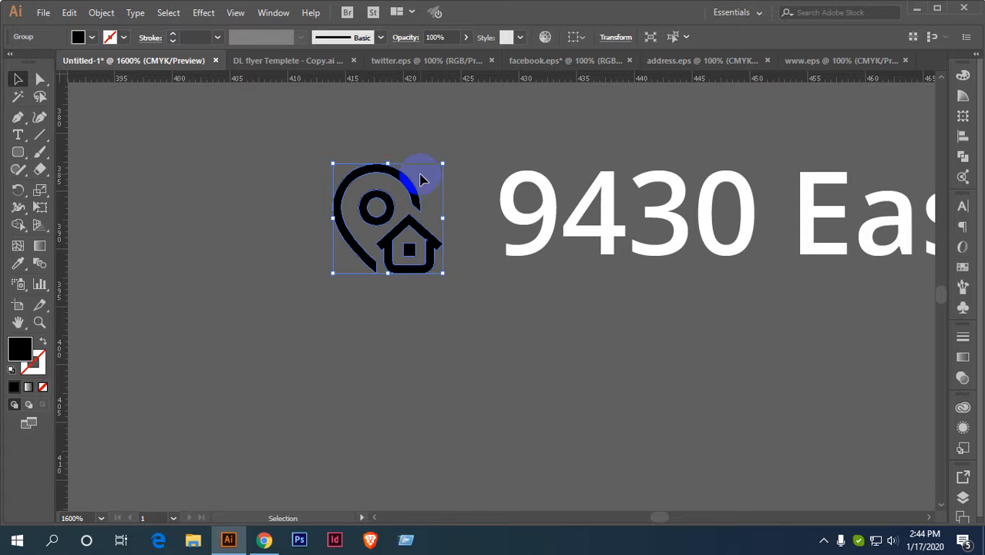
Fill the location icon with the yellow sampled by Eyedropper from a diamond-shaped food photo frame.
scroll(421, 179, "down", 4)
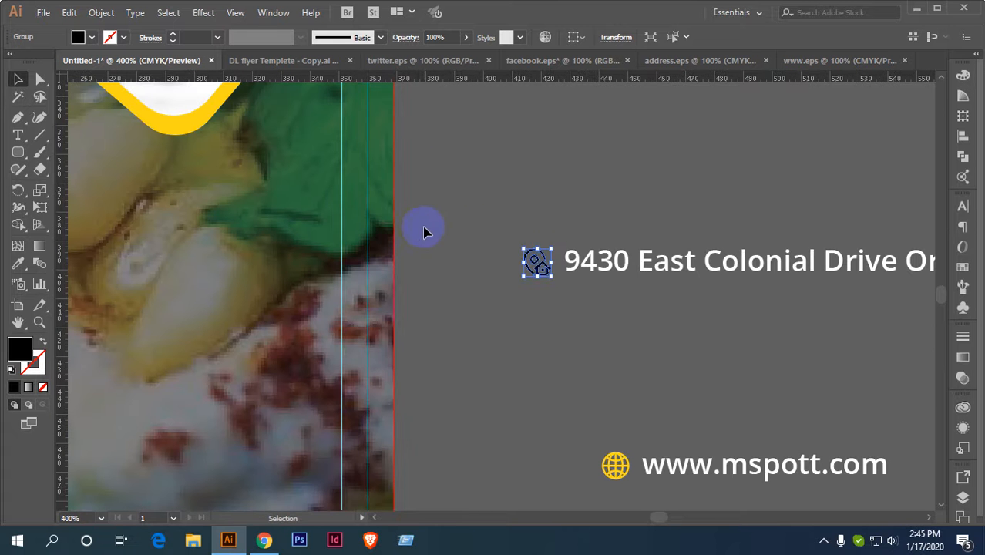
key("i")
left_click(202, 117)
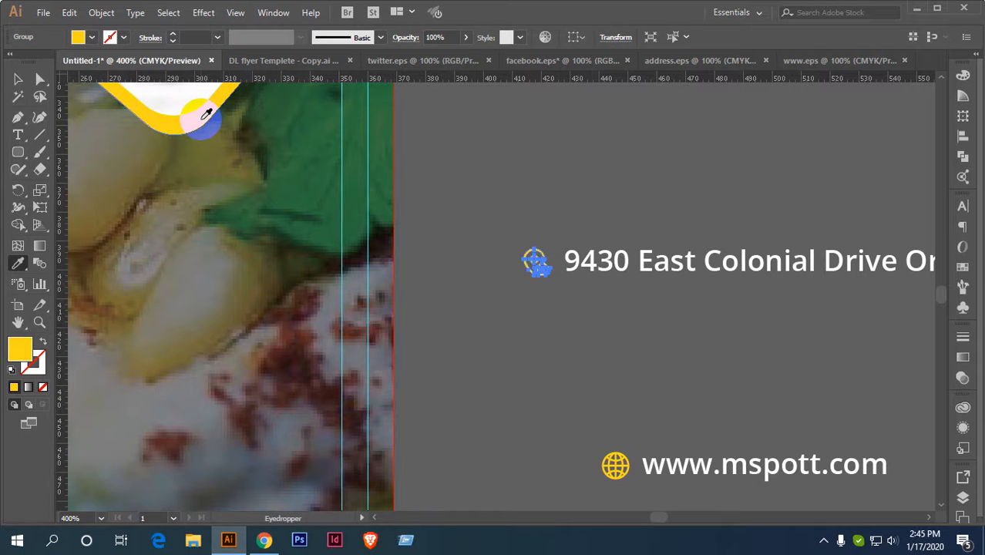
key("v")
left_click(505, 147)
Enlarge the yellow location icon proportionally about its centre to about 12.3 px wide.
scroll(572, 289, "up", 1)
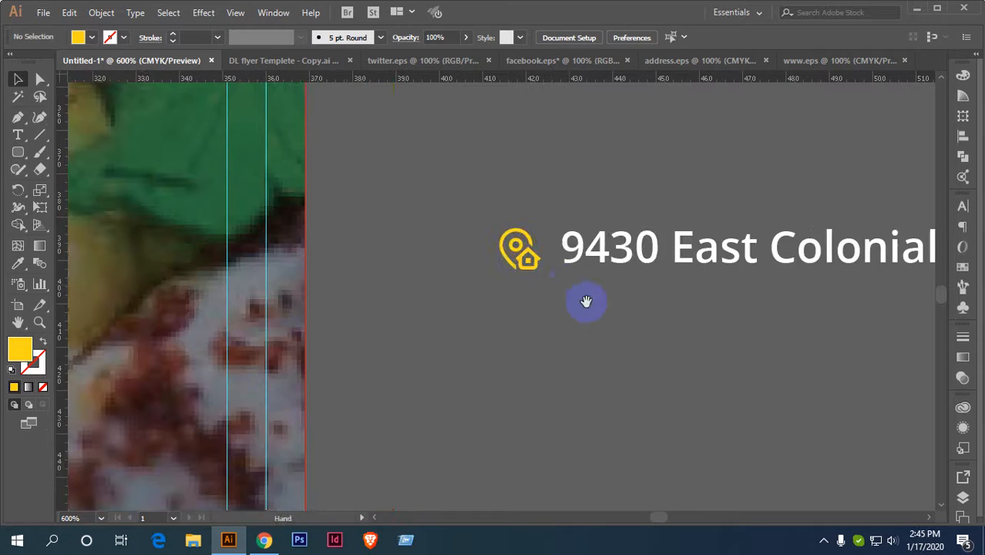
left_click_drag(585, 302, 403, 229)
left_click(386, 176)
scroll(402, 256, "down", 1)
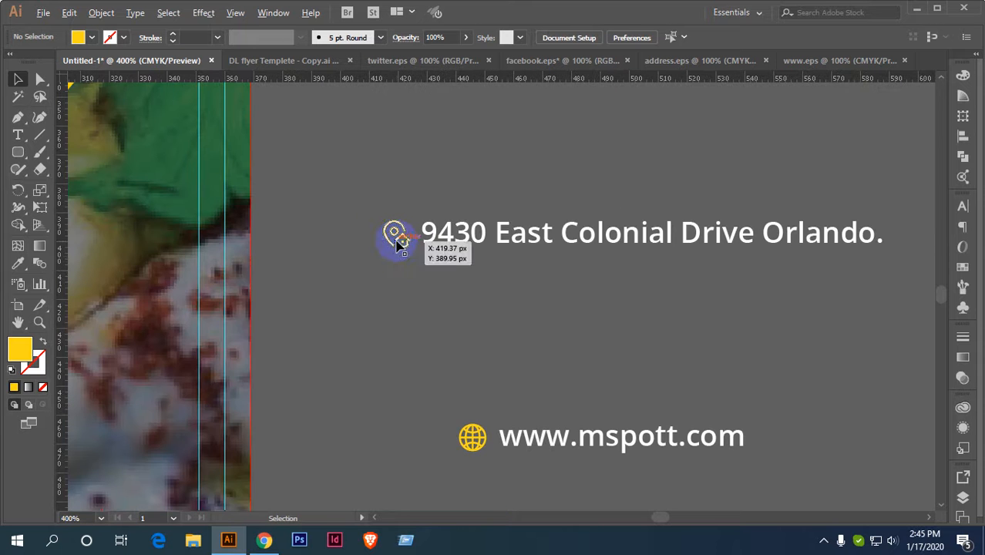
scroll(397, 238, "up", 2)
left_click_drag(349, 190, 416, 260)
scroll(431, 199, "up", 2)
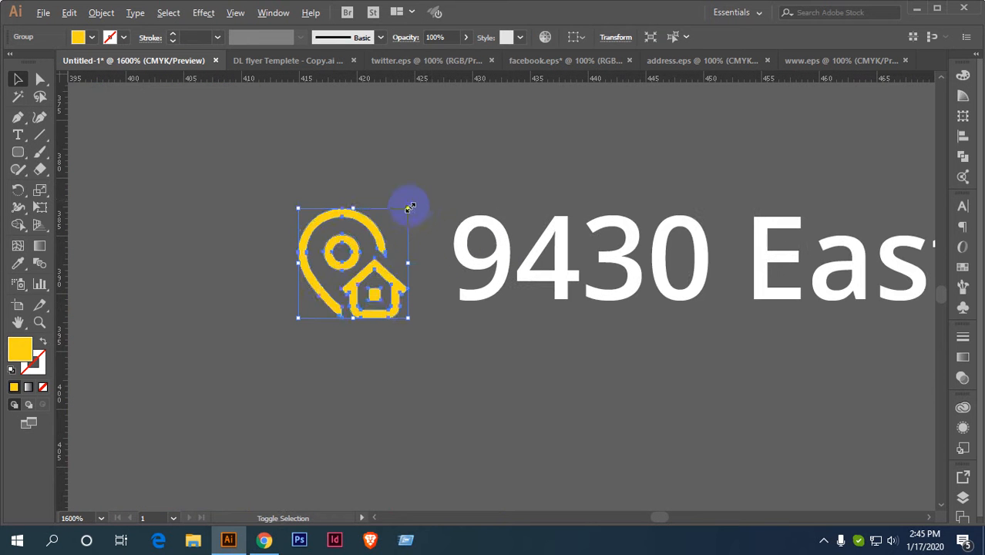
left_click_drag(409, 202, 416, 202)
left_click(220, 192)
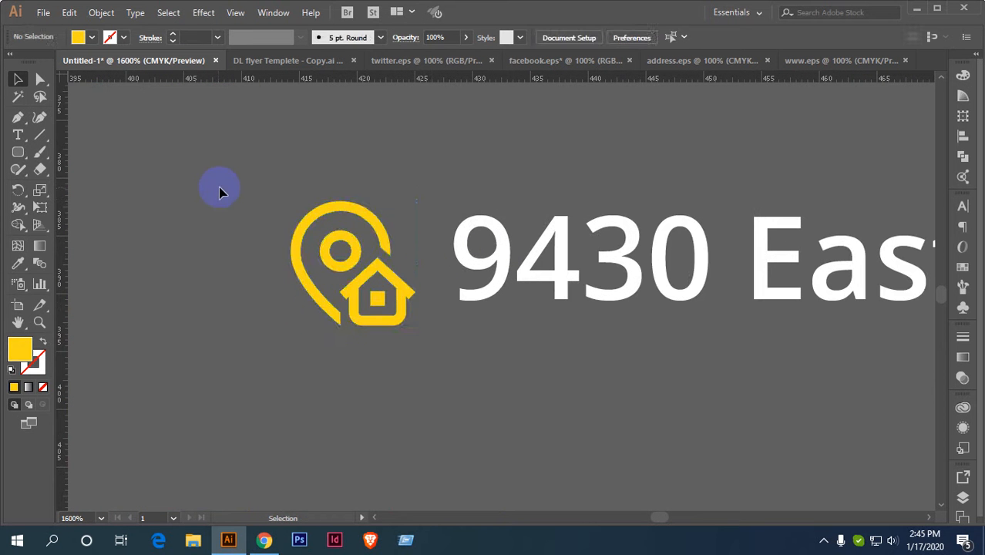
left_click_drag(291, 197, 425, 193)
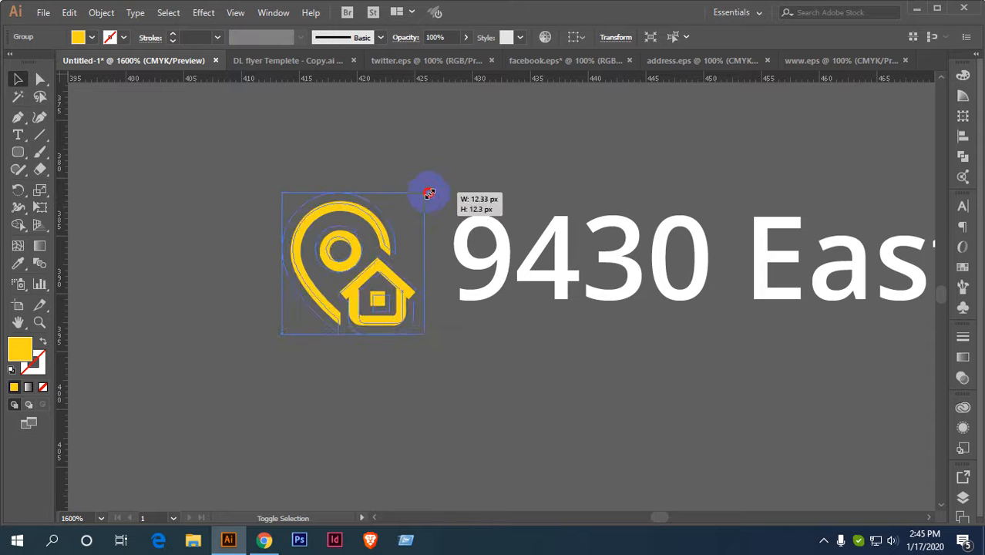
Vertically centre the location icon with the street address text and group the two together.
left_click(322, 188)
left_click_drag(606, 342, 606, 341)
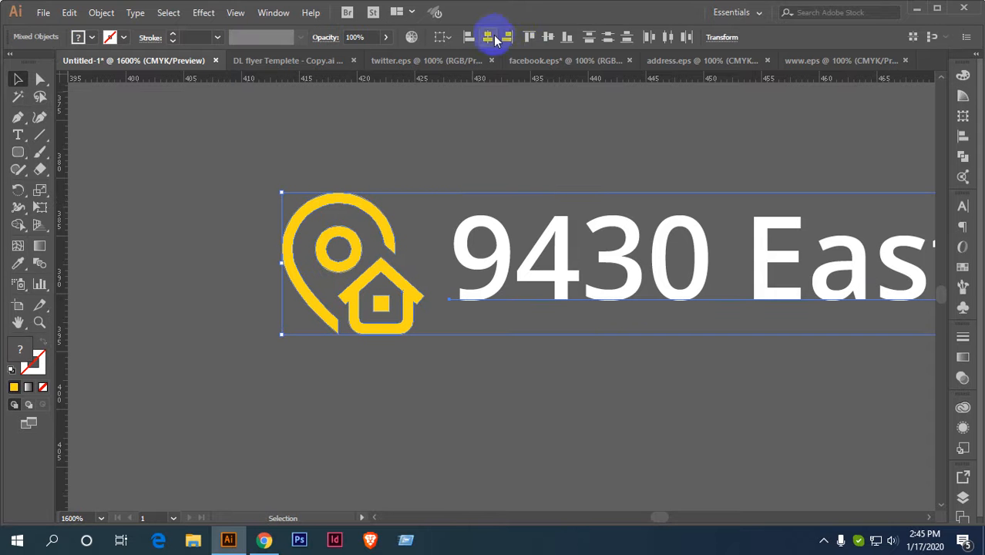
left_click(547, 39)
right_click(563, 282)
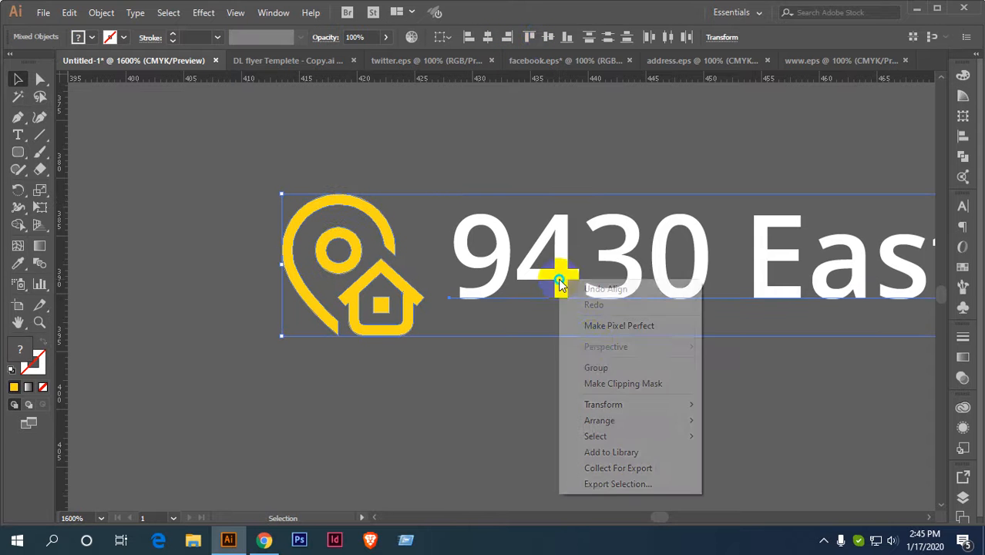
left_click(588, 368)
Move the address and website groups close together beside the flyer, with the website line above the address line.
scroll(484, 281, "down", 5)
scroll(656, 233, "up", 2)
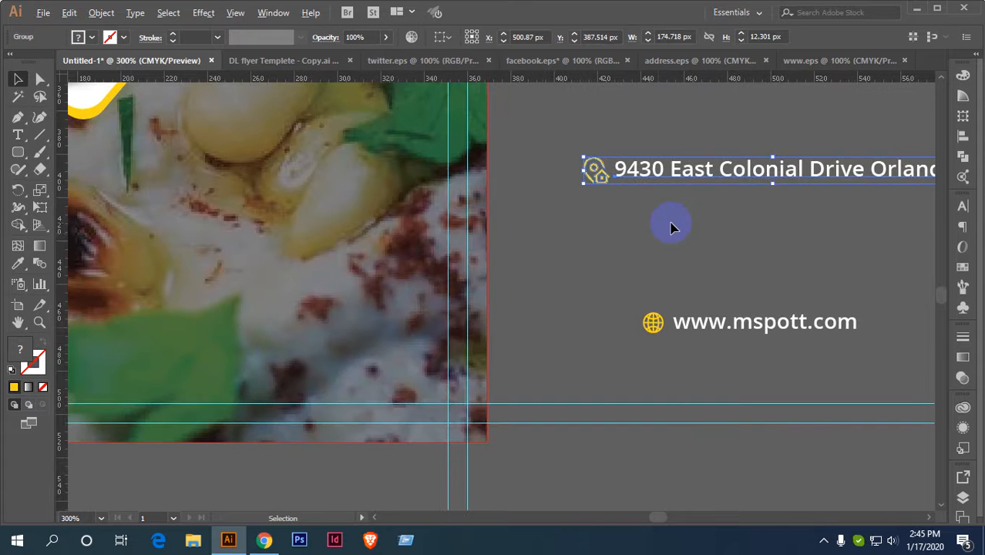
scroll(670, 226, "down", 1)
left_click(643, 139)
left_click_drag(667, 189, 677, 243)
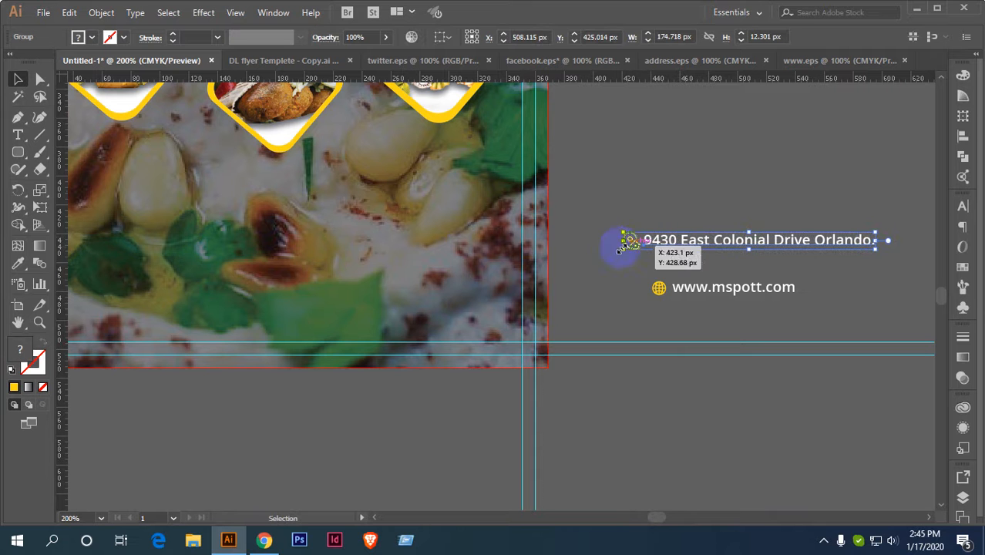
left_click_drag(698, 293, 693, 210)
Move both contact lines onto the lower part of the flyer cover and align their horizontal centres.
scroll(611, 224, "down", 1)
scroll(611, 224, "left", 2)
left_click_drag(725, 154, 584, 257)
scroll(767, 248, "down", 1)
scroll(560, 253, "up", 1)
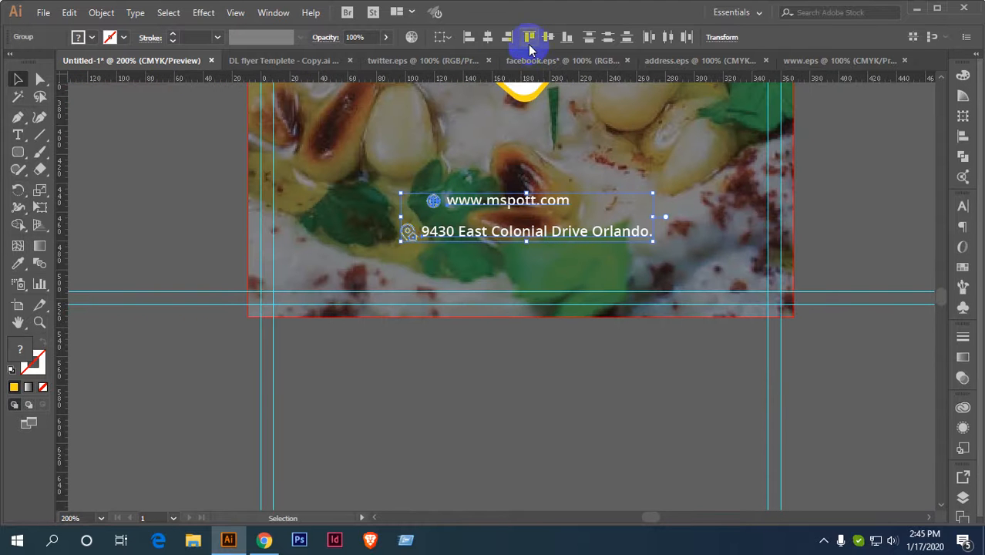
left_click(487, 37)
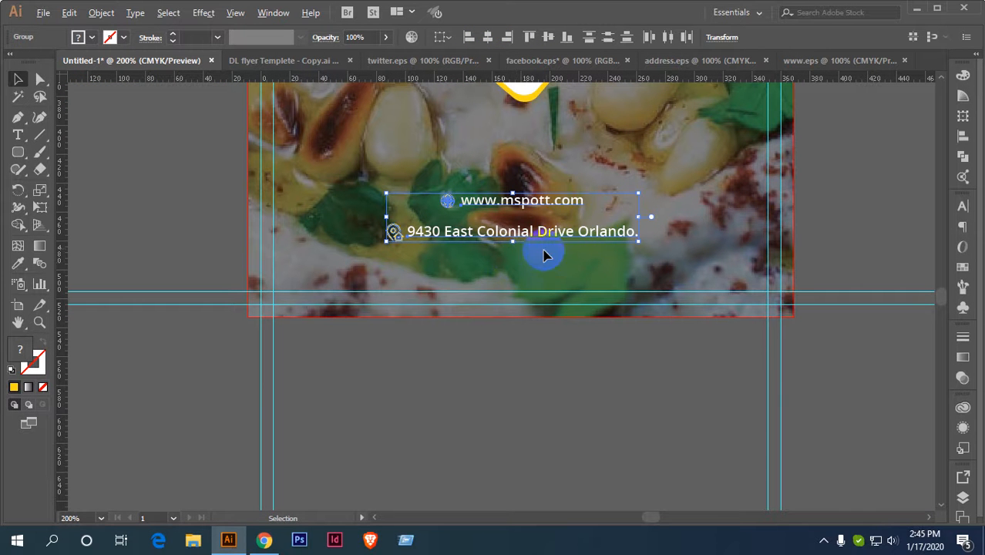
Enlarge both contact lines slightly about their centre and move the website line closer to the address line.
mouse_move(637, 191)
left_mouse_down()
mouse_move(654, 177)
mouse_move(667, 181)
left_mouse_up()
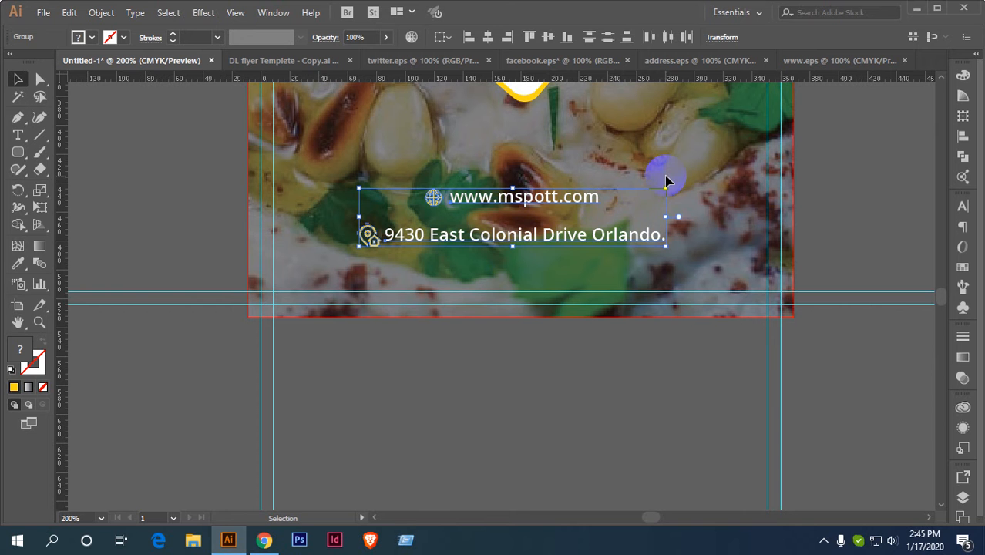
left_click(846, 180)
left_click(513, 203)
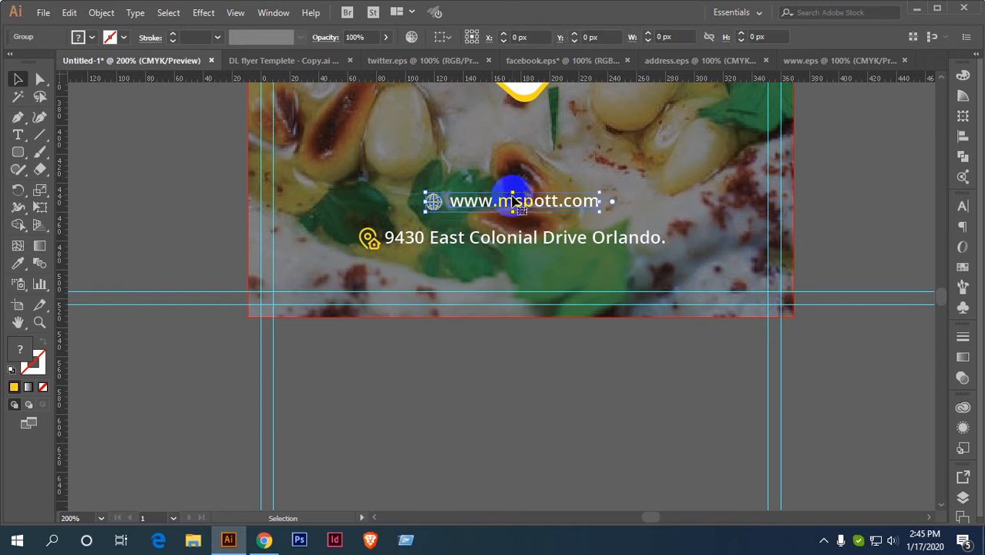
left_click_drag(513, 203, 512, 213)
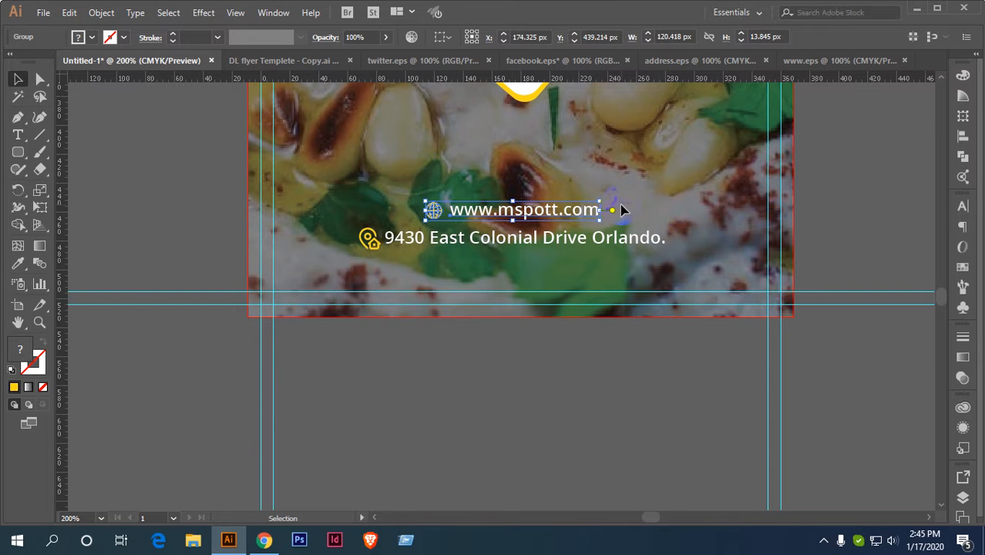
left_click(827, 188)
Draw a yellow rounded rectangle about 198 by 40 px with 21 px corners, overlapping the flyer's edge above the contact lines.
scroll(454, 308, "down", 1)
left_click_drag(506, 279, 460, 325)
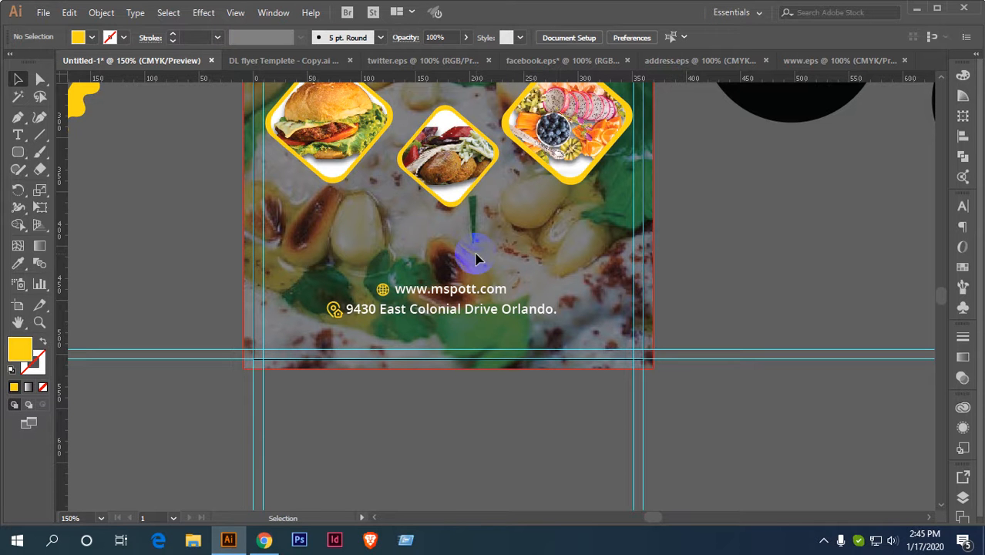
left_click_drag(20, 160, 85, 167)
left_click_drag(168, 193, 410, 257)
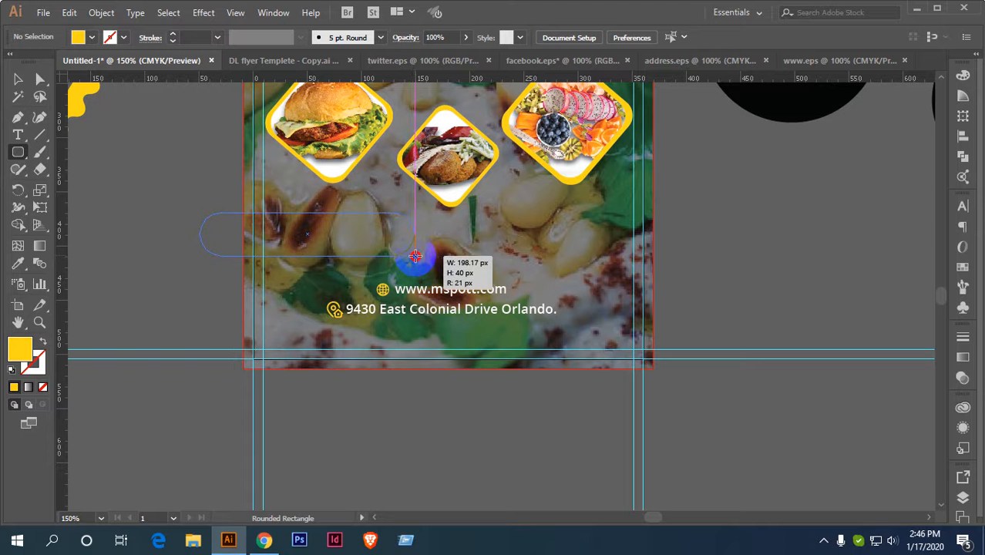
left_click_drag(415, 256, 415, 256)
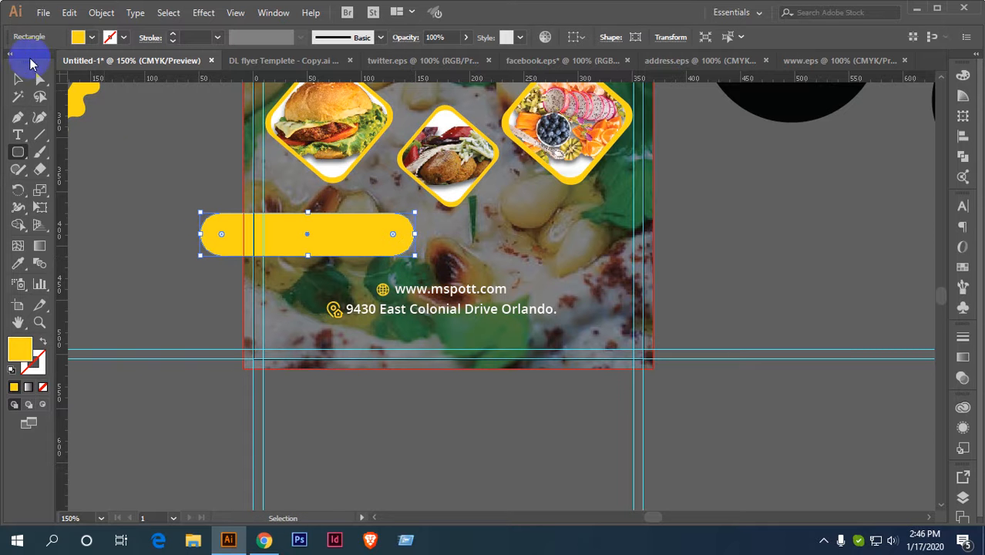
left_click(165, 182)
scroll(352, 231, "up", 1)
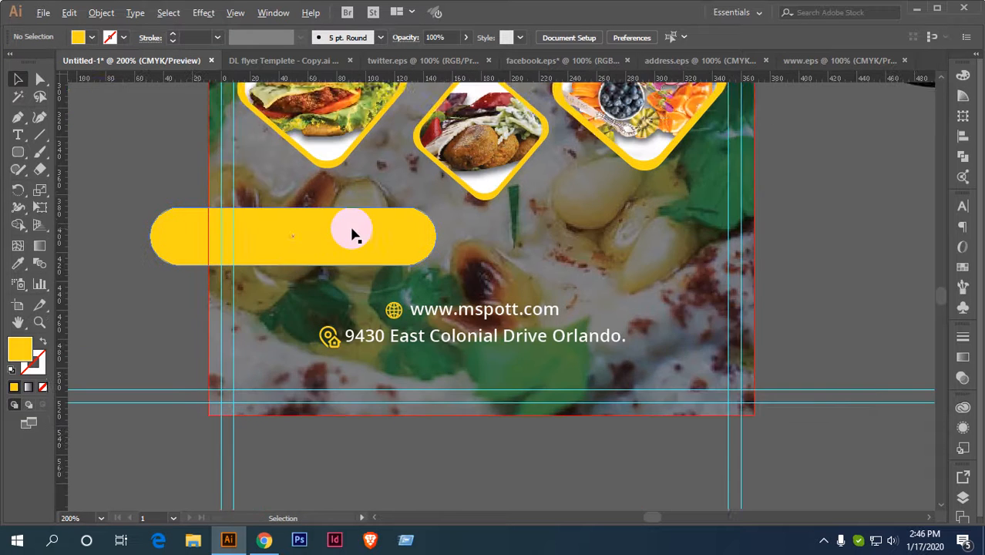
left_click_drag(327, 230, 416, 195)
scroll(504, 192, "down", 4)
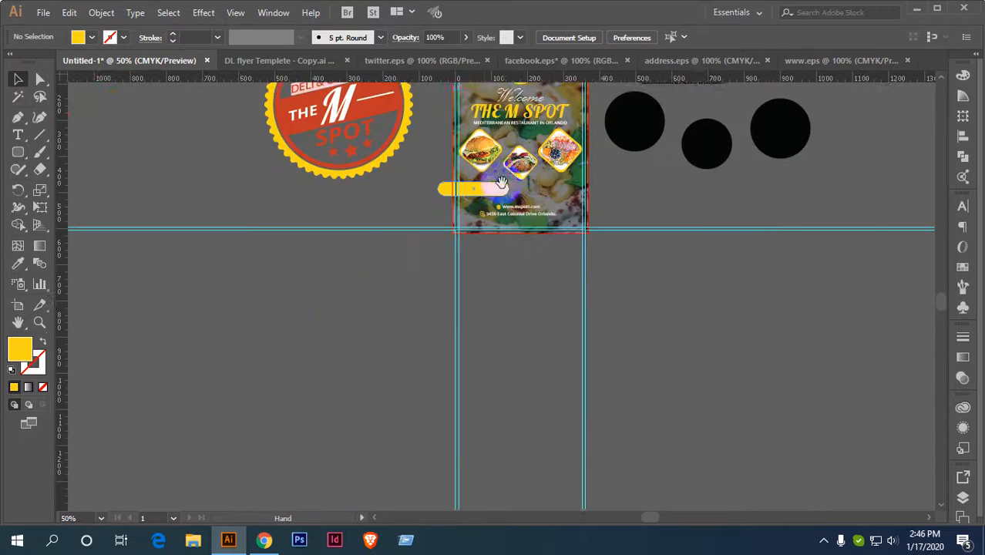
left_click_drag(502, 185, 466, 229)
scroll(440, 244, "up", 3)
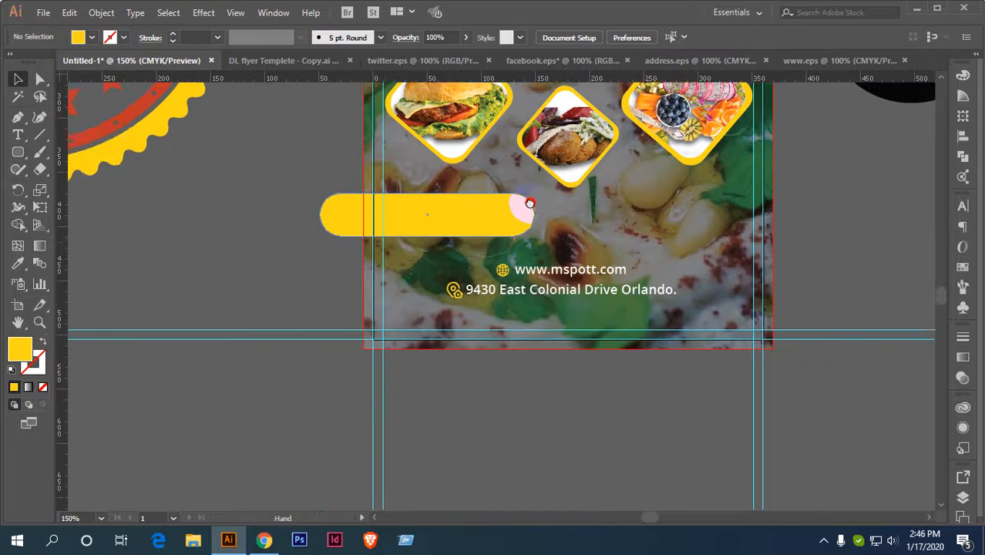
left_click_drag(528, 203, 457, 212)
scroll(476, 217, "down", 1)
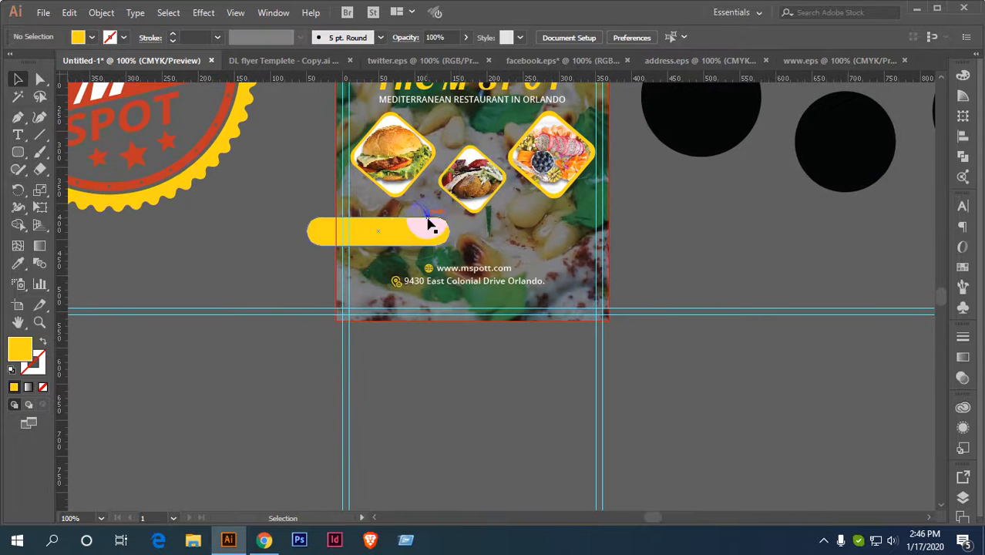
Recolour the yellow rounded rectangle with the red sampled from the logo badge.
left_click(411, 233)
scroll(352, 219, "up", 1)
left_click_drag(352, 220, 374, 203)
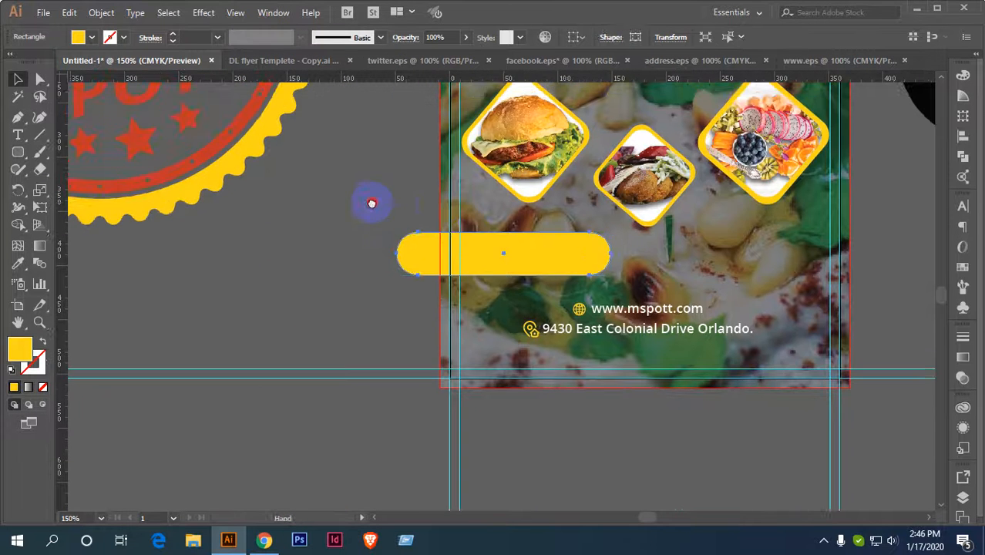
scroll(373, 205, "down", 1)
left_click_drag(484, 183, 412, 221)
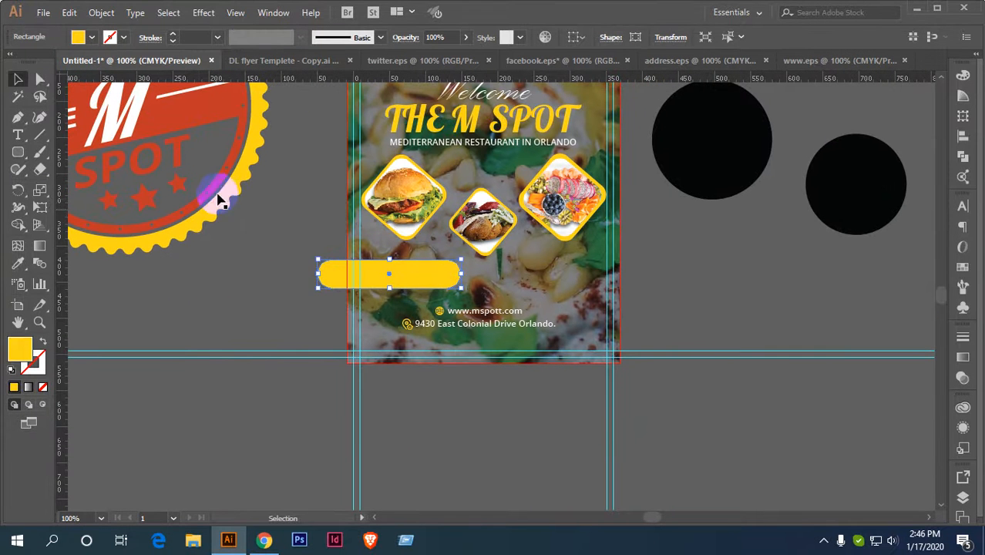
key("i")
left_click(200, 113)
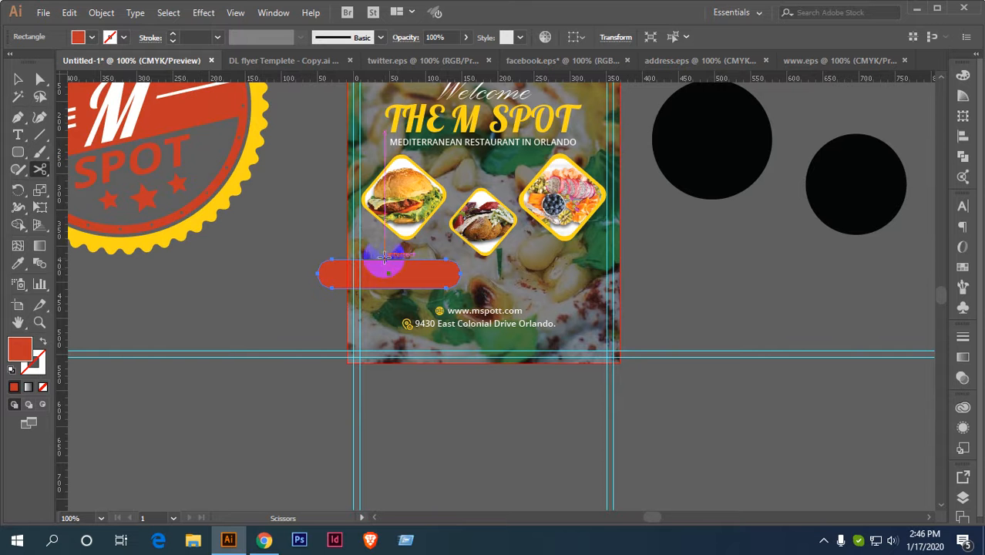
key("v")
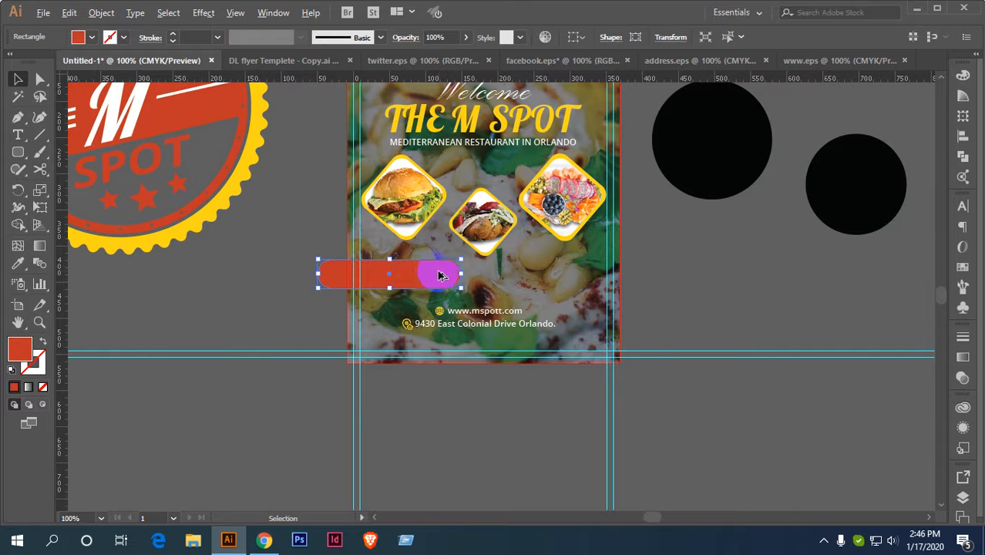
Reduce the red rounded rectangle's height to a little over half by raising its lower edge, keeping its width.
scroll(438, 275, "up", 2)
scroll(356, 284, "up", 1)
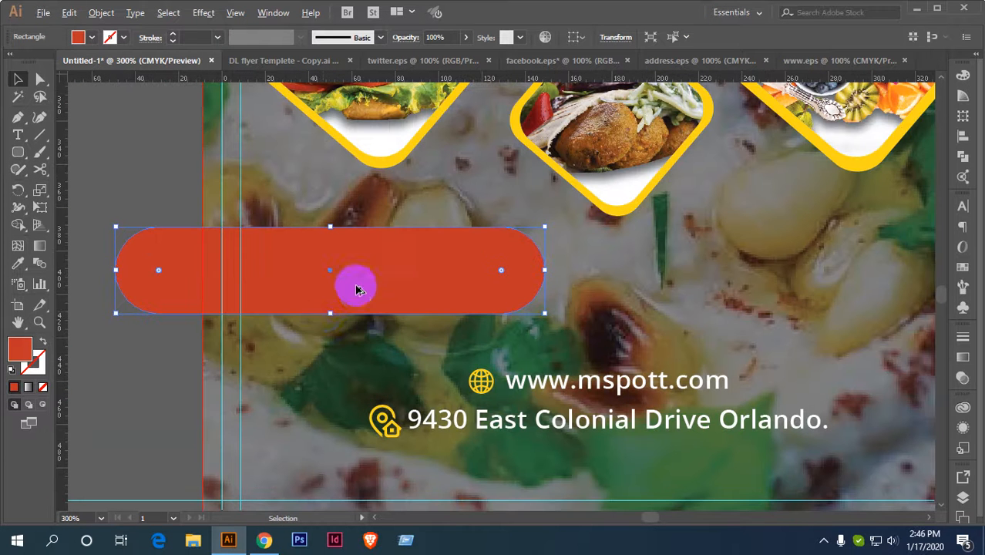
left_click_drag(331, 314, 331, 276)
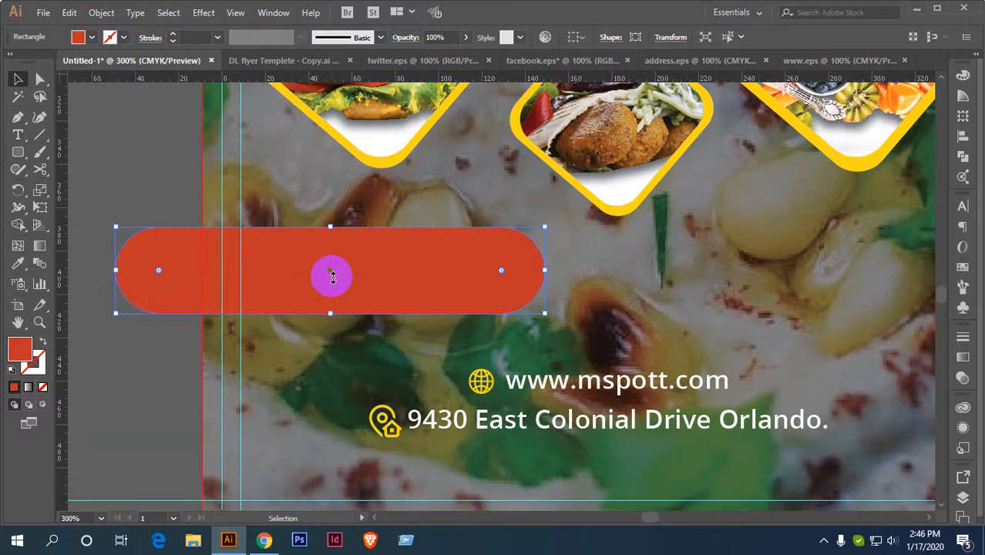
left_click_drag(501, 271, 539, 275)
left_click_drag(332, 313, 336, 276)
key("space")
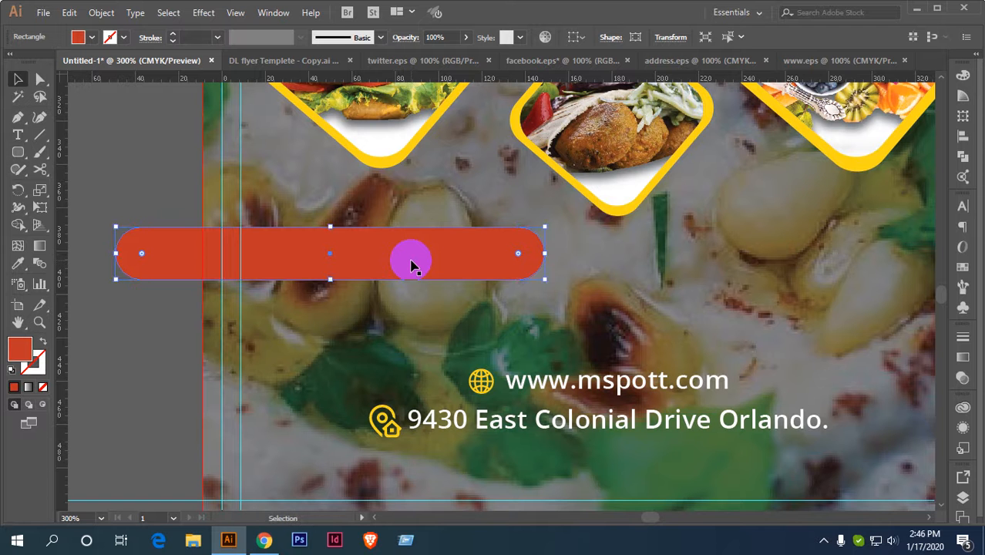
Place a copy of the bar behind the red one, coloured with the food frames' yellow, and nudge it slightly right and down.
key("i")
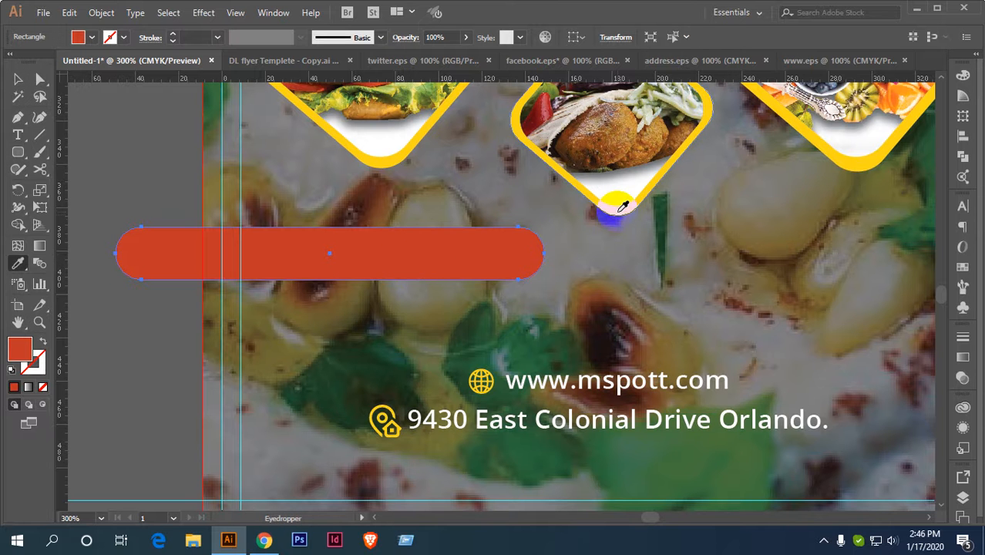
key("v")
left_click(502, 255)
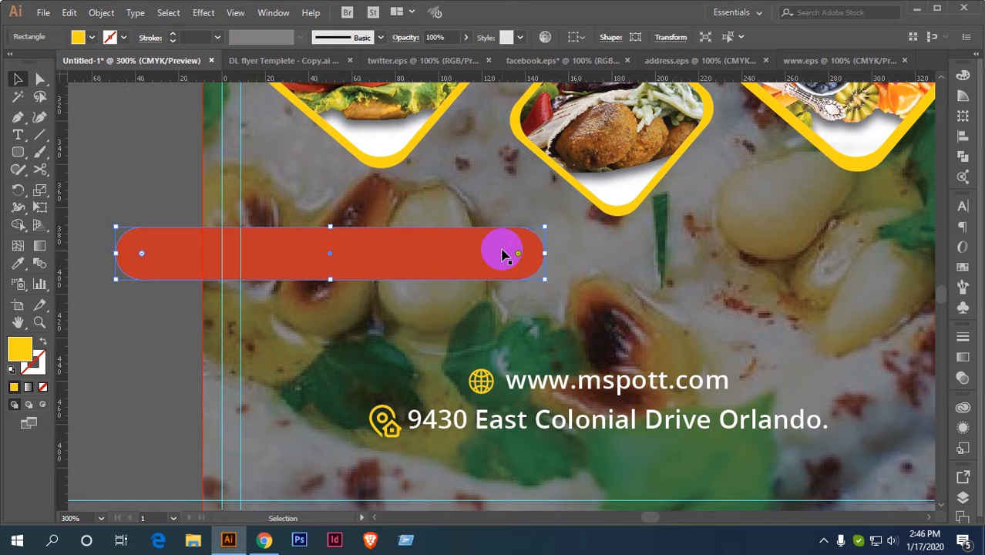
key("Down")
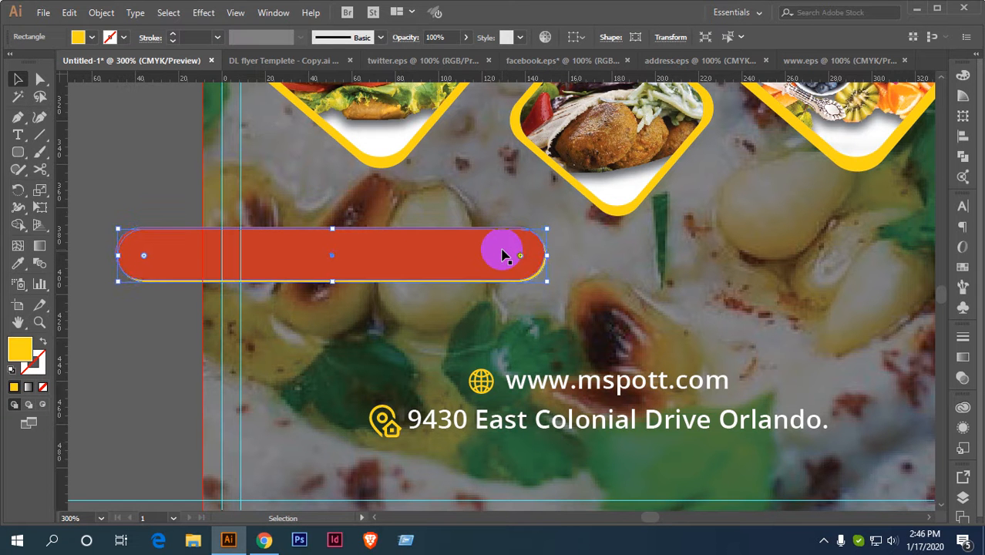
key("Down")
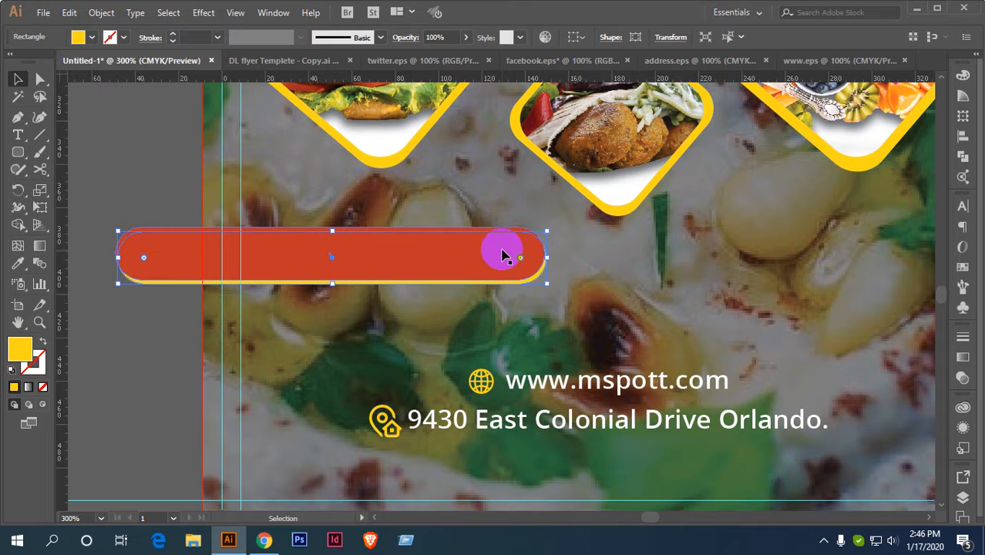
Extend the yellow copy's upper edge to line up with the red bar's upper edge and deselect it.
scroll(330, 244, "up", 2)
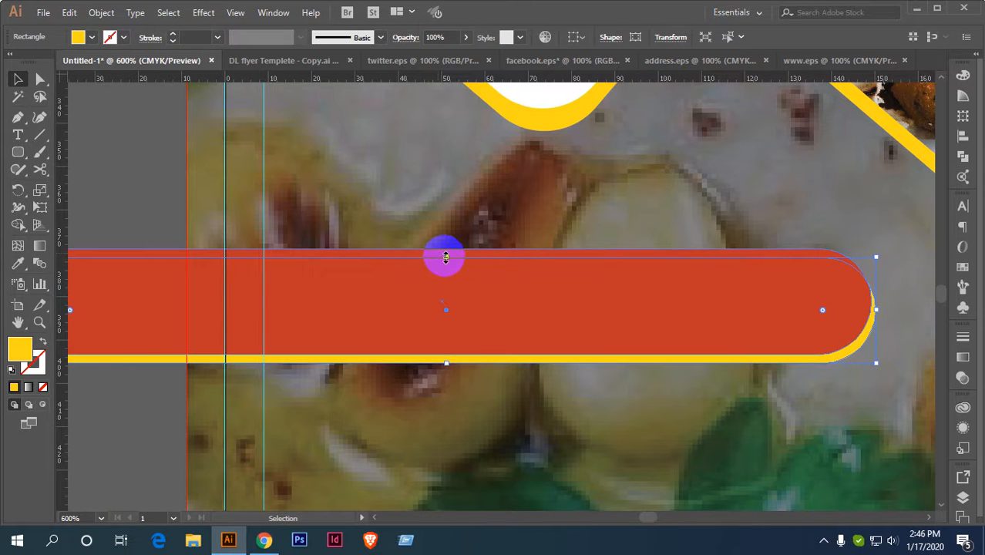
left_click_drag(446, 258, 446, 253)
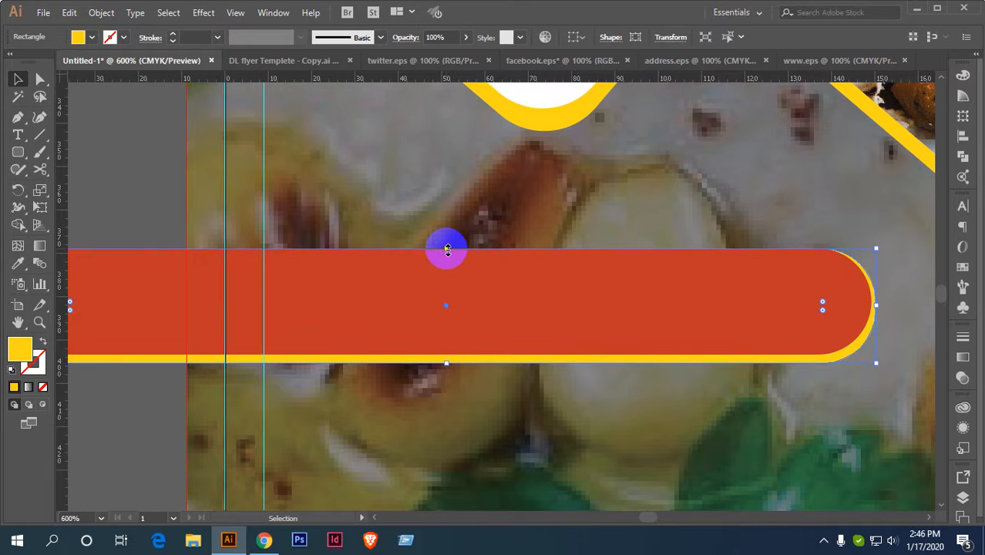
scroll(447, 249, "down", 1)
left_click_drag(428, 270, 564, 266)
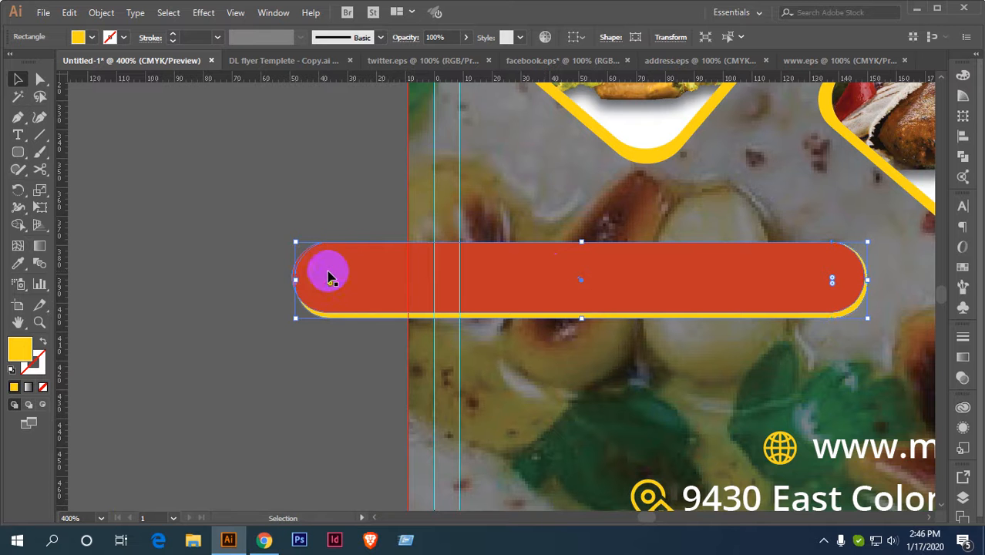
left_click(291, 216)
left_click_drag(587, 315, 414, 285)
scroll(413, 285, "down", 1)
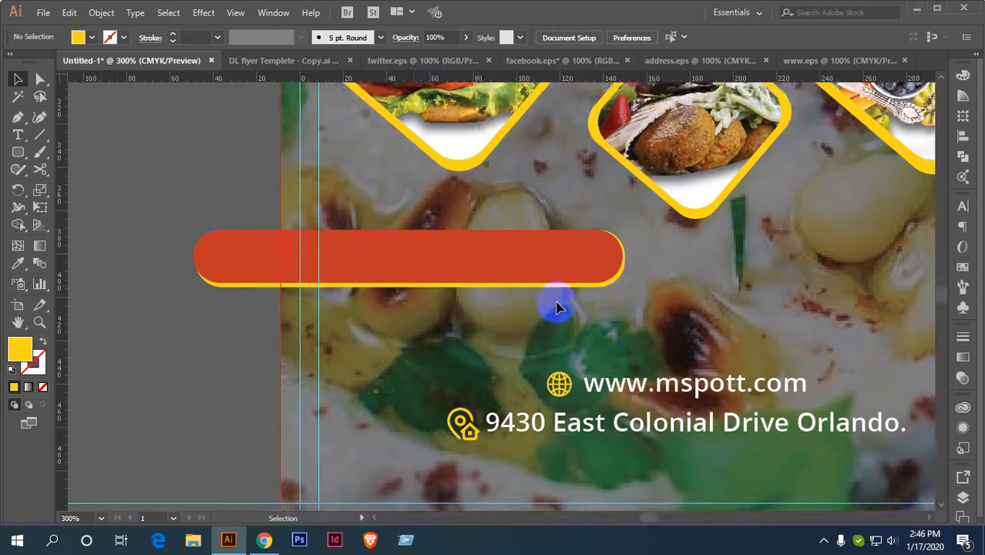
left_click_drag(601, 318, 484, 286)
scroll(478, 301, "down", 2)
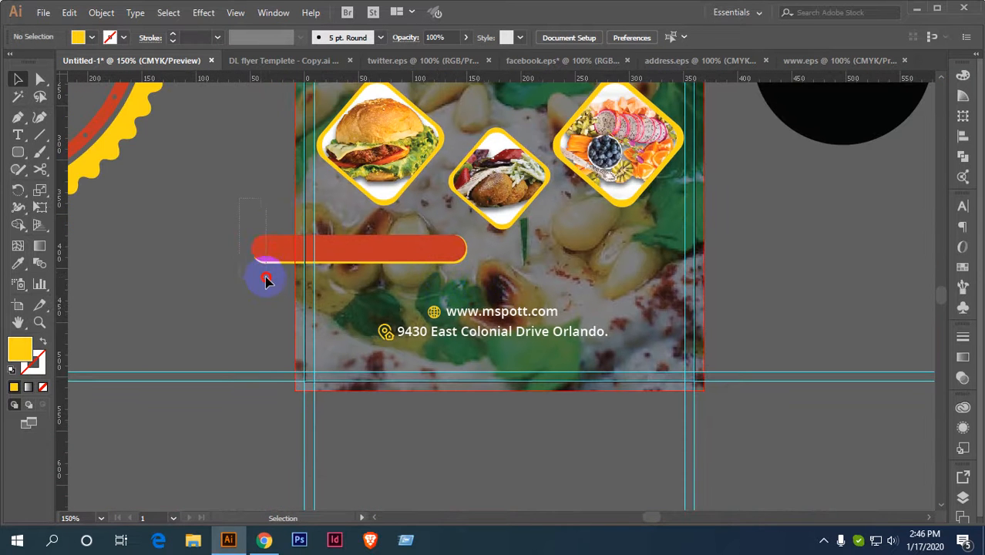
Group the red bar with its yellow copy and duplicate the group across the flyer's lower right edge.
left_click_drag(265, 281, 266, 233)
right_click(266, 233)
left_click(311, 320)
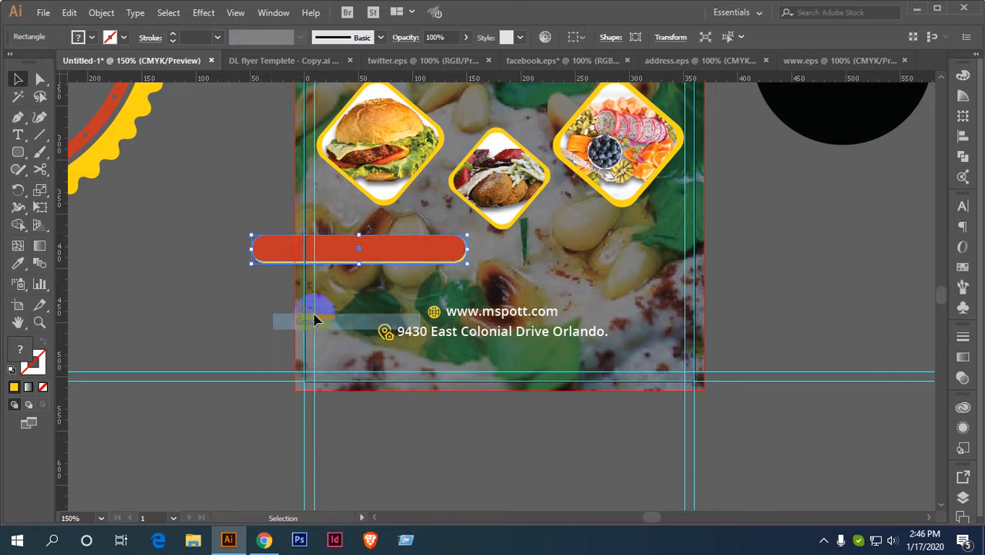
left_click(293, 260)
left_click_drag(290, 258, 617, 339)
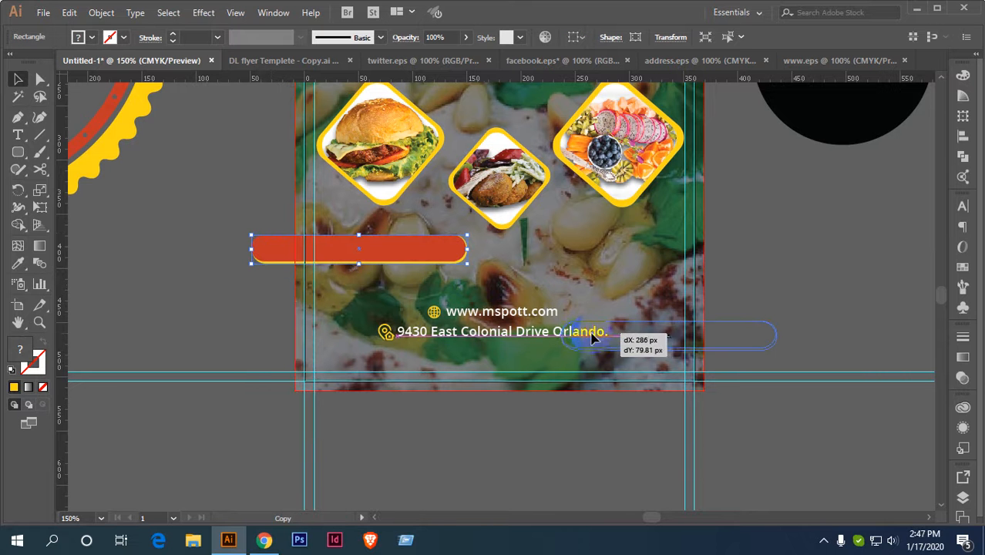
Try reflecting the duplicated bar group about the vertical axis as a separate copy, and delete that extra copy.
right_click(621, 336)
mouse_move(690, 241)
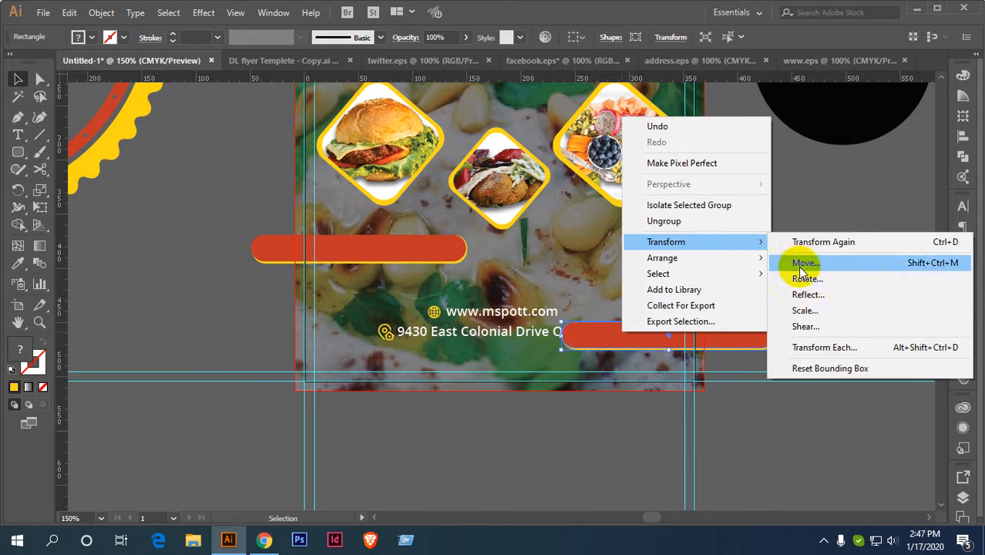
left_click(805, 295)
left_click(729, 322)
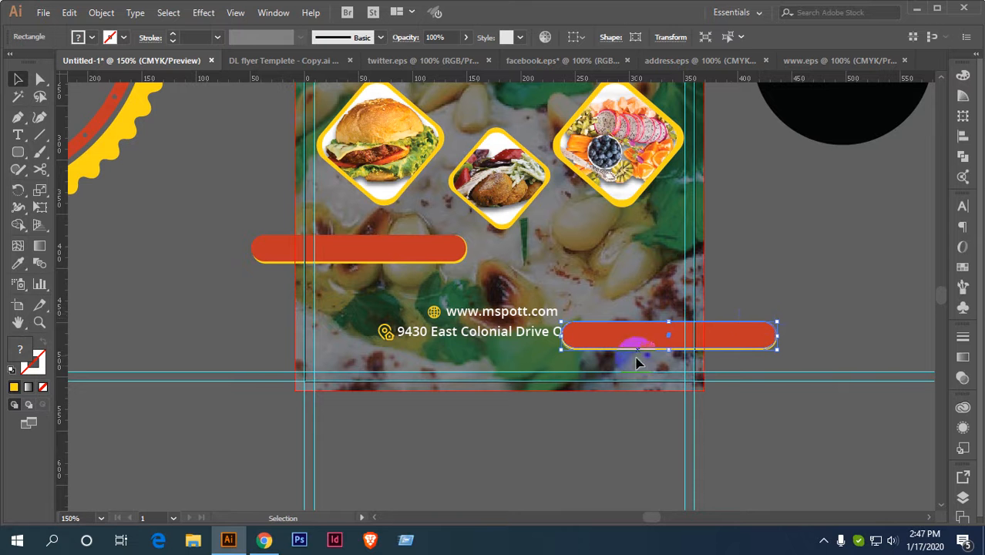
left_click(779, 268)
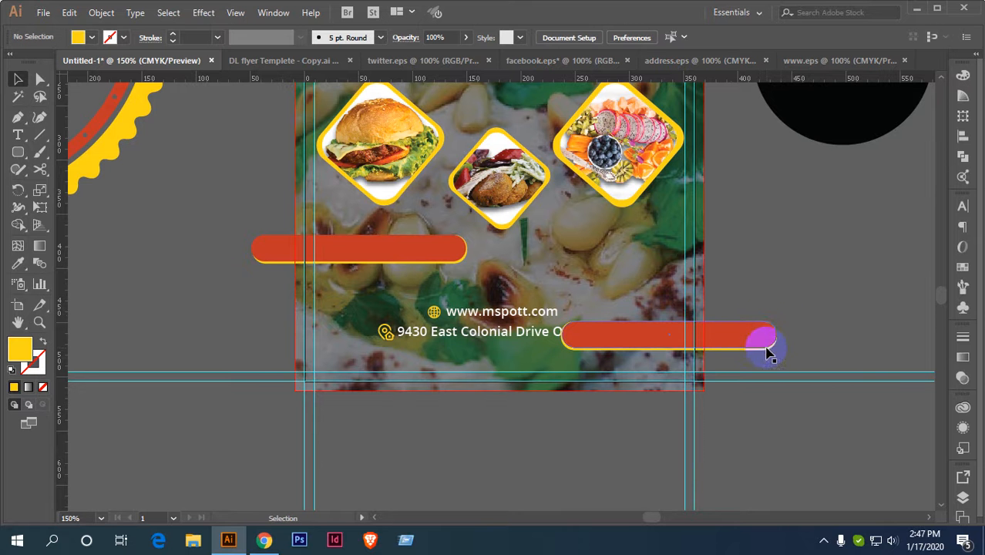
scroll(767, 356, "up", 1)
left_click_drag(815, 371, 749, 344)
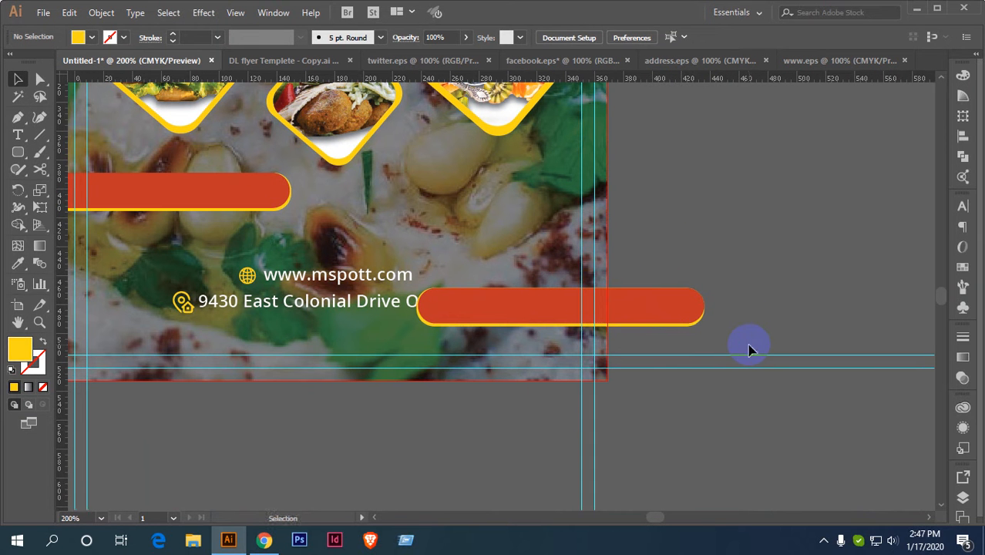
left_click_drag(646, 308, 780, 293)
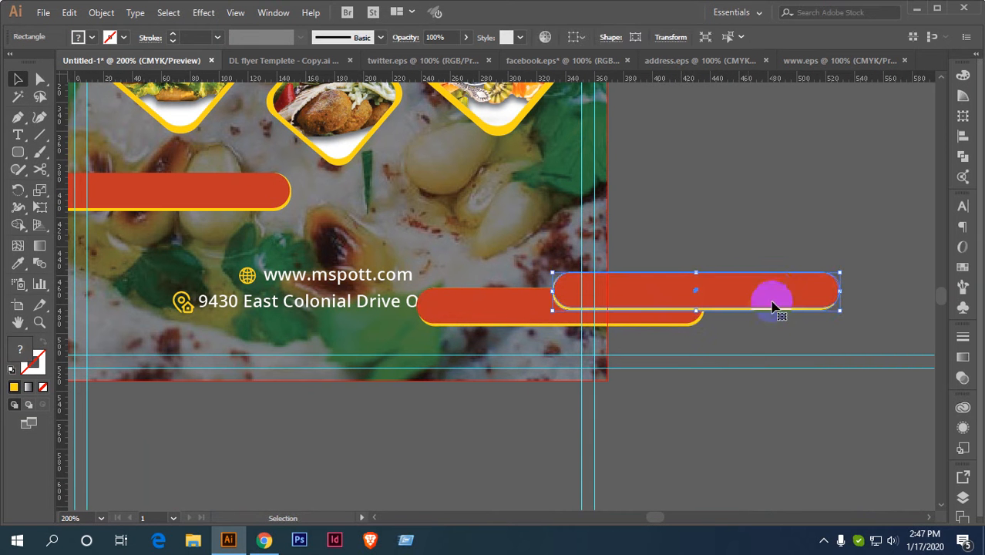
key("Delete")
Move the duplicated bar group clear of the address line and reflect it about the vertical axis.
left_click_drag(690, 300, 753, 295)
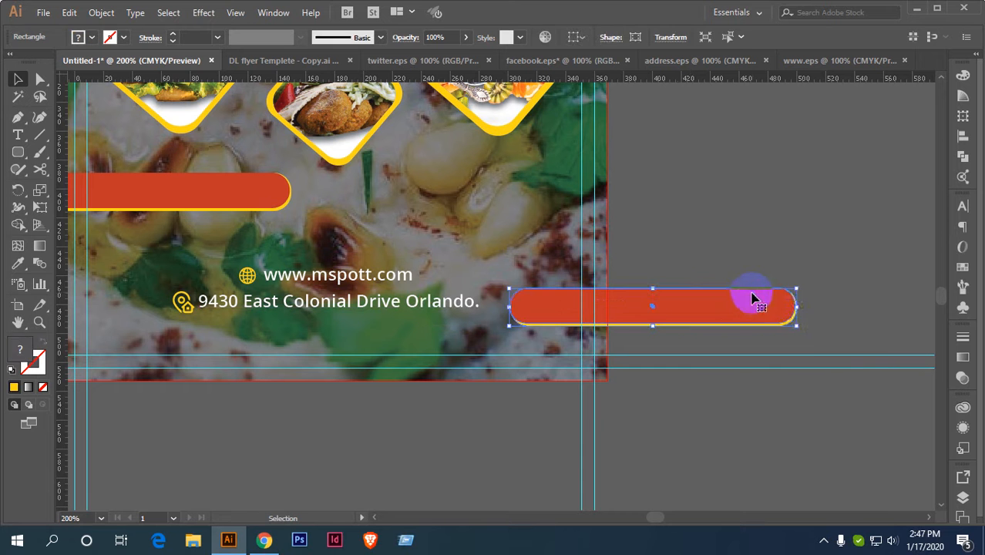
right_click(739, 297)
mouse_move(784, 421)
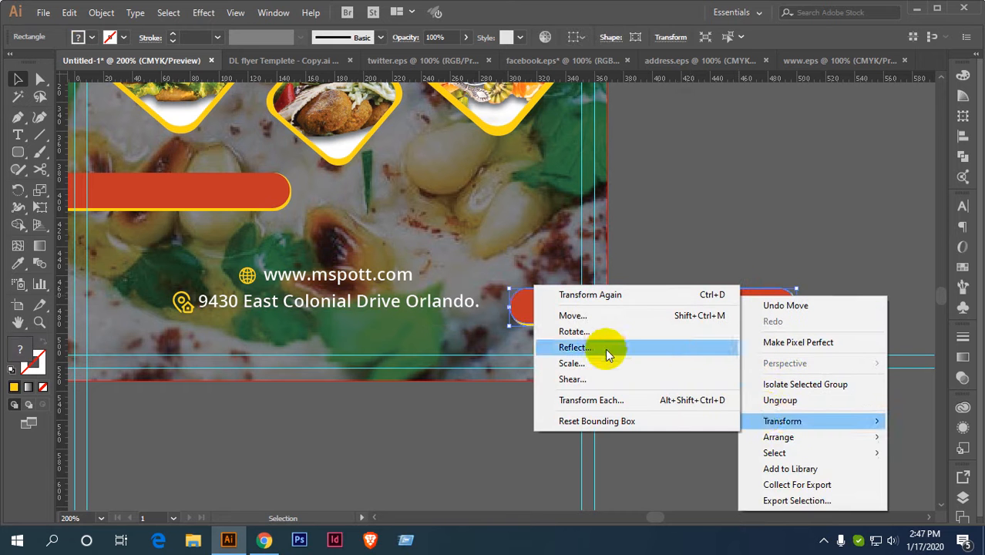
left_click(576, 348)
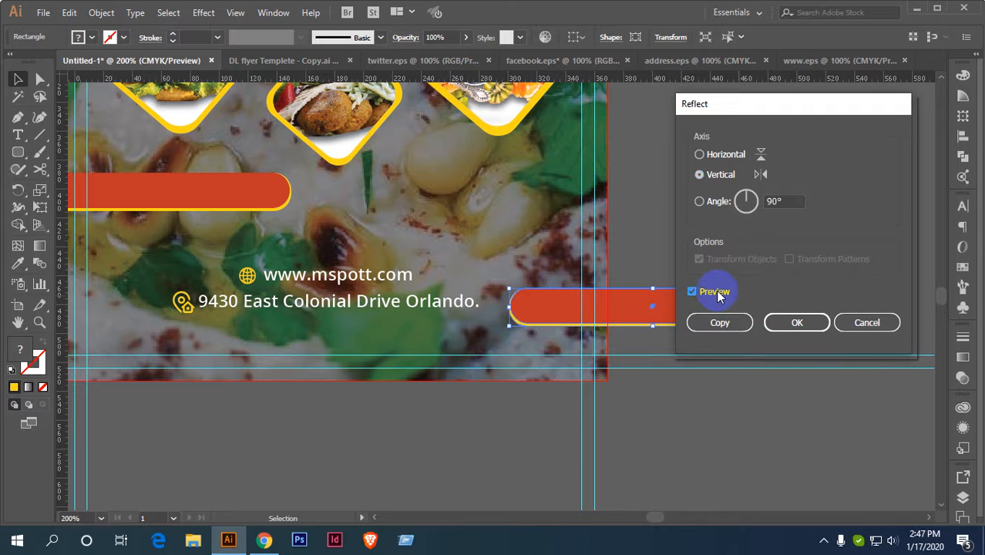
left_click(794, 323)
left_click(572, 341)
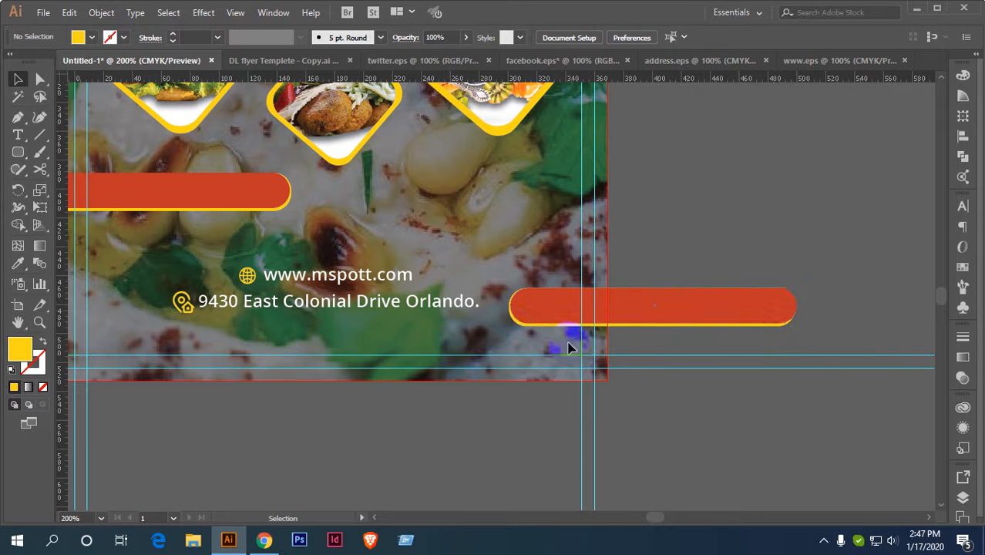
Position the mirrored bar group across the flyer's lower right edge, resting on the upper of the two bottom guides.
scroll(601, 347, "right", 5)
scroll(688, 297, "left", 6)
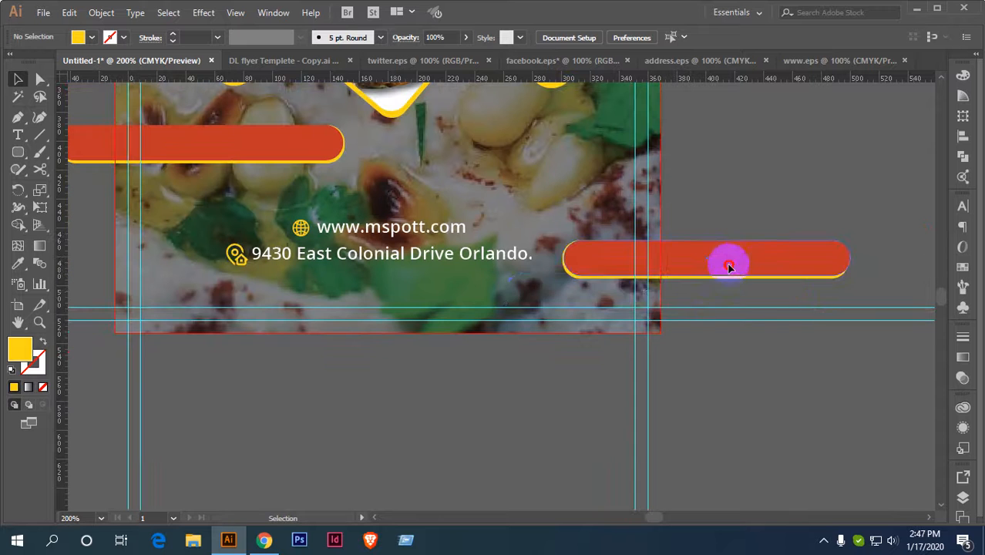
left_click_drag(729, 267, 656, 287)
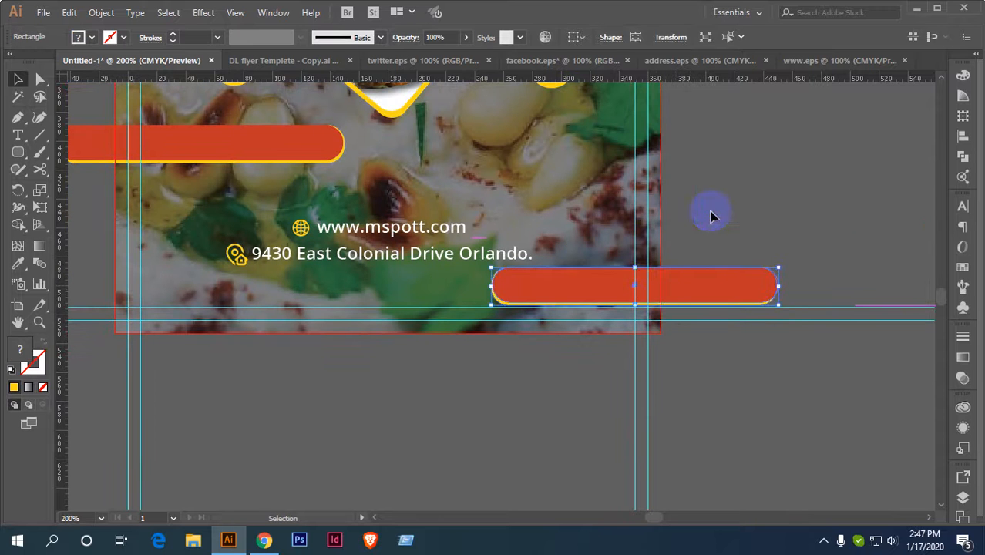
left_click(710, 212)
scroll(655, 292, "up", 2)
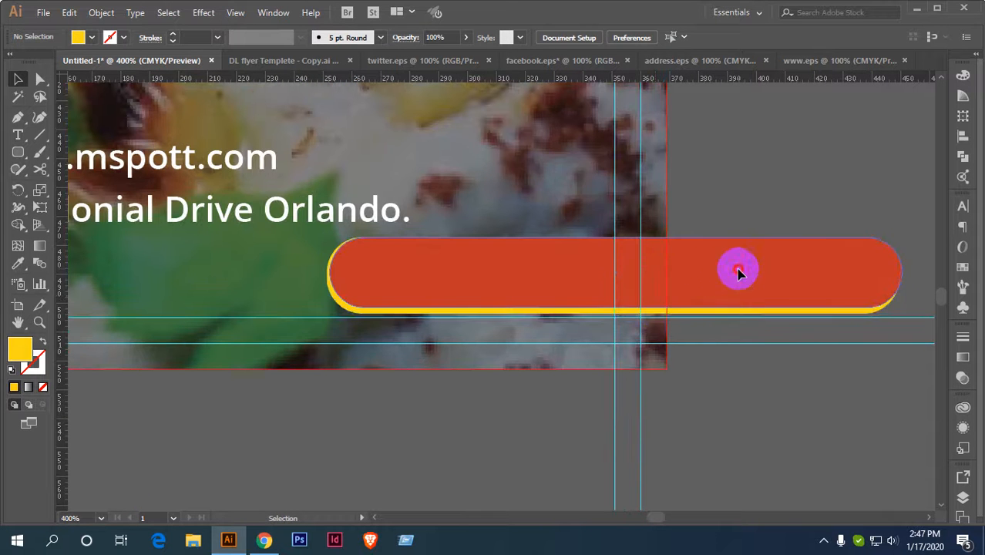
left_click(734, 272)
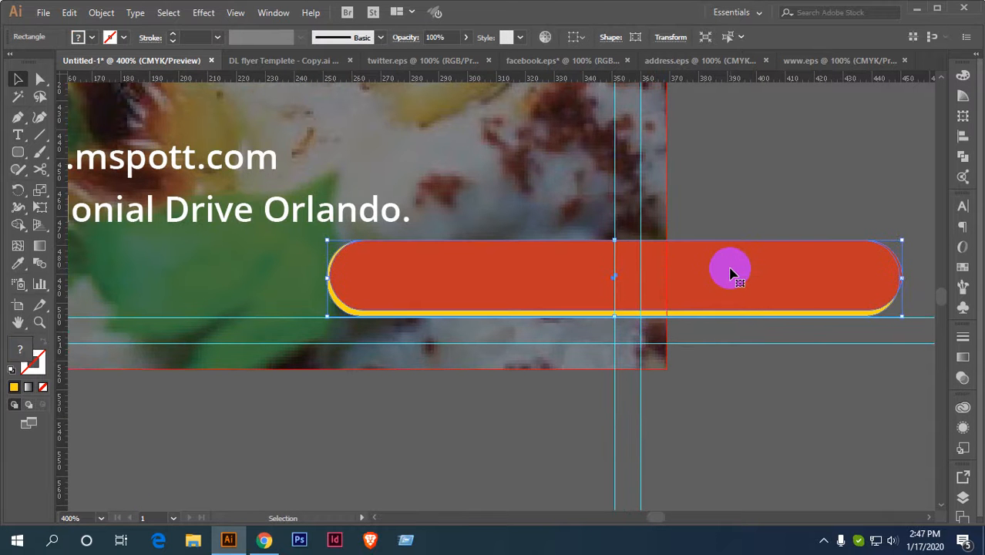
Nudge the mirrored bar group further in from the flyer's right edge and slightly down onto the upper bottom guide.
key("Left")
key("Left")
key("Left")
key("Left")
key("Left")
key("Left")
key("Left")
key("Left")
key("Left")
key("Left")
key("Left")
key("Left")
key("Left")
key("Left")
key("Left")
key("Left")
key("Left")
key("Left")
key("Left")
key("Left")
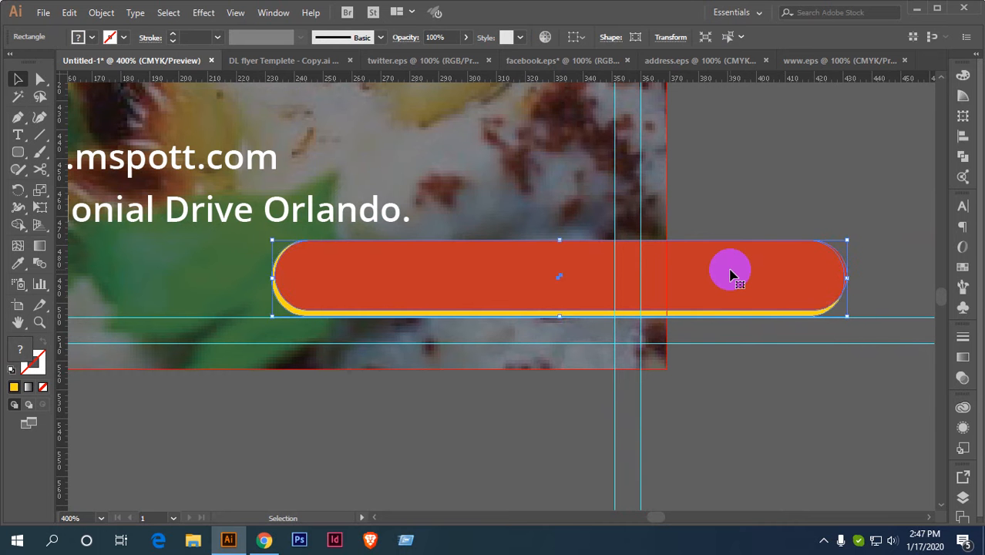
key("Left")
key("Left")
key("Left")
key("Down")
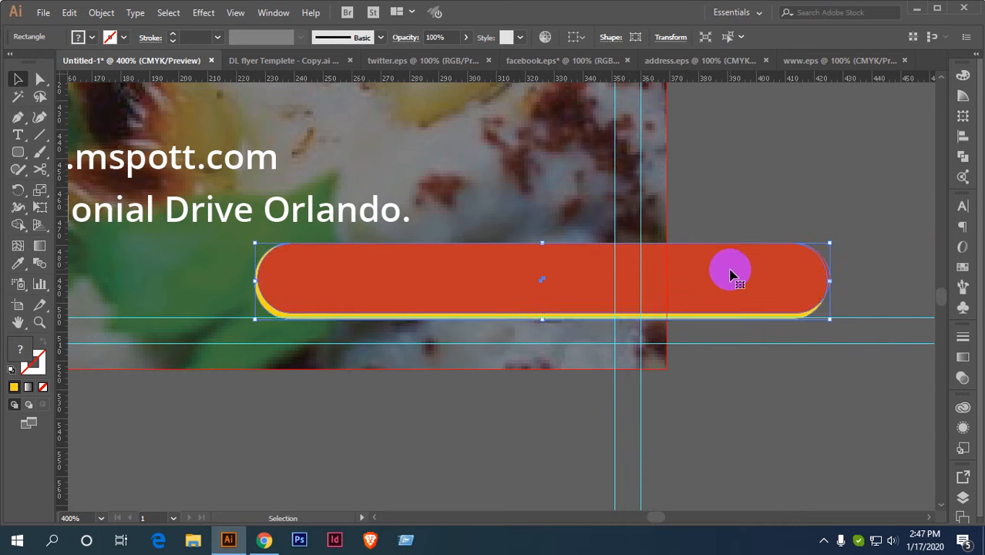
left_click(788, 208)
Nudge the address line and the website line slightly upward, away from the lower red bar.
scroll(369, 512, "down", 1)
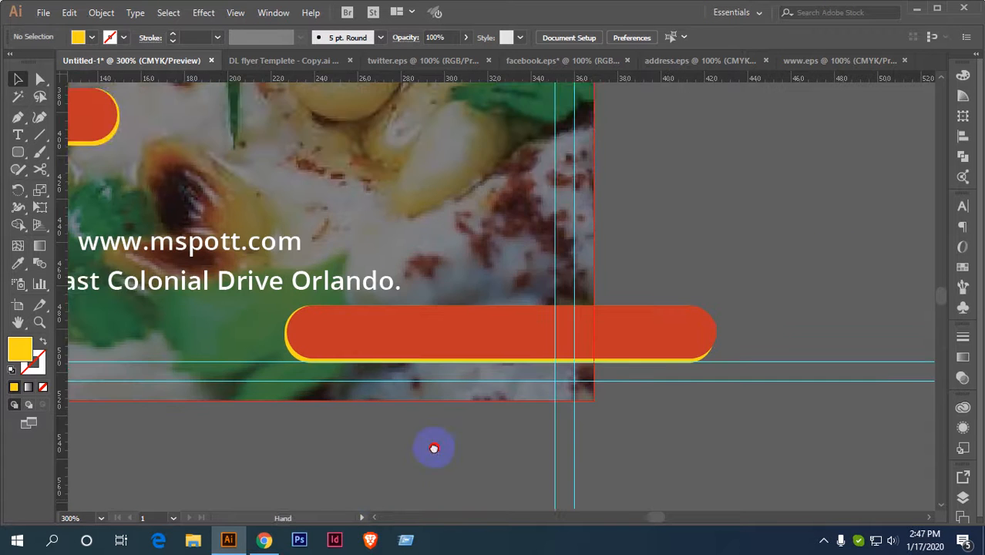
left_click_drag(433, 447, 515, 381)
scroll(515, 380, "down", 1)
left_click_drag(468, 411, 588, 443)
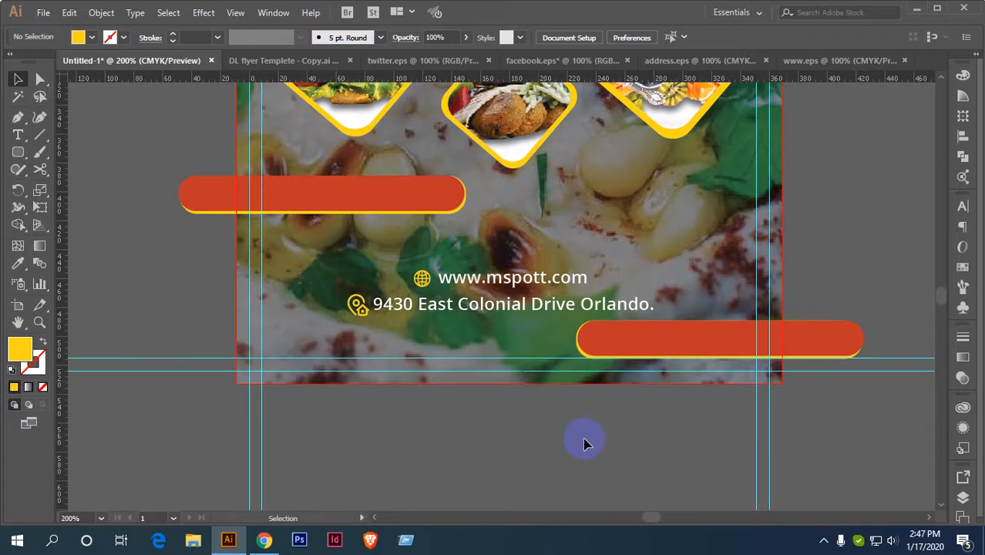
left_click(509, 305)
left_click(509, 287, "shift")
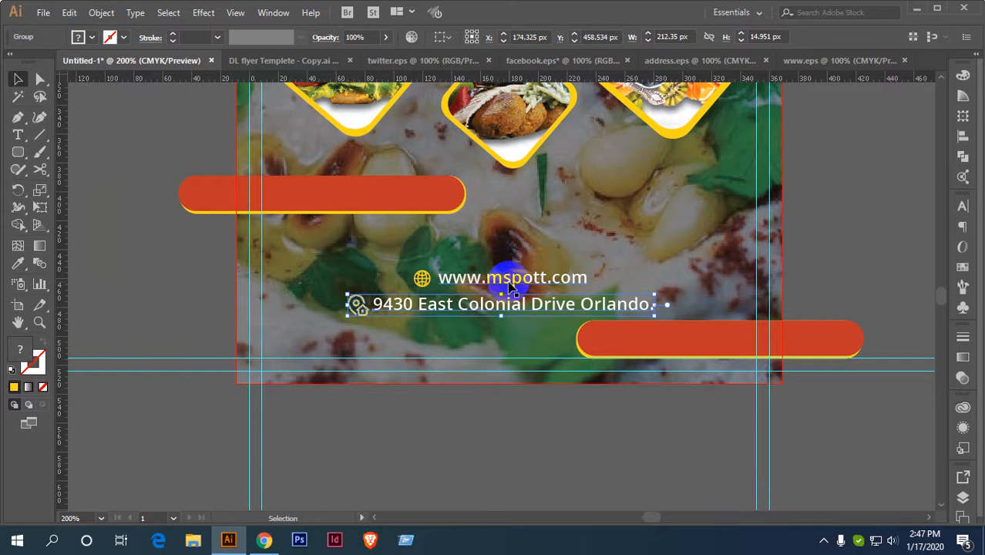
key("Up")
key("Up")
key("Up")
left_click(508, 278)
key("Up")
key("Up")
left_click(510, 301)
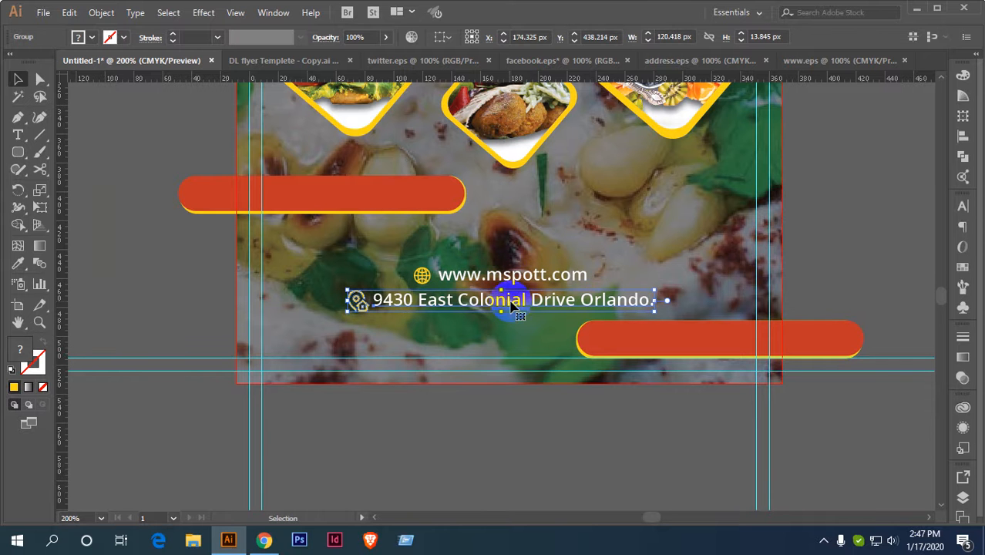
left_click(521, 432)
left_click(682, 344)
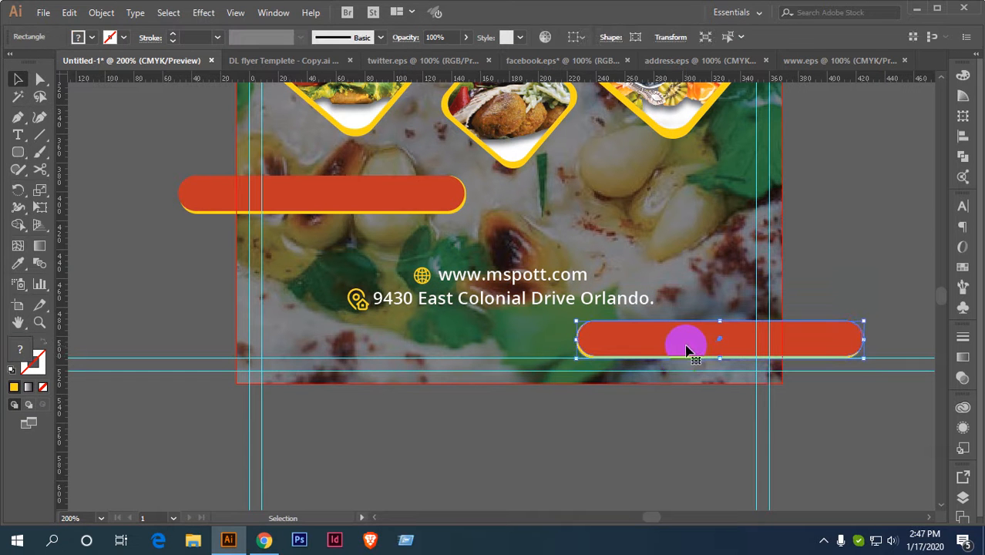
Switch to Chrome, look through the restaurant's About page and open its Contact page.
left_click(263, 539)
scroll(384, 409, "down", 8)
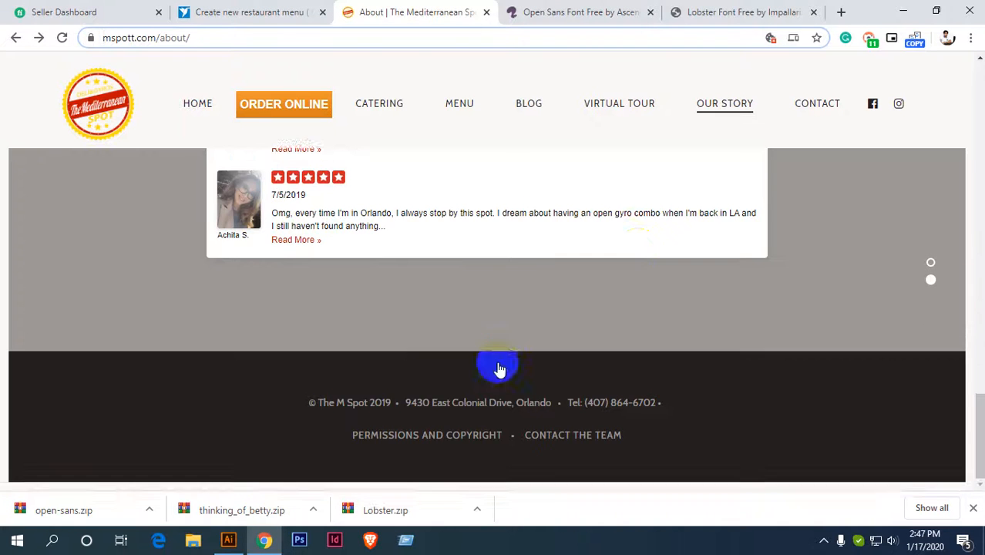
scroll(358, 267, "up", 6)
scroll(358, 267, "up", 10)
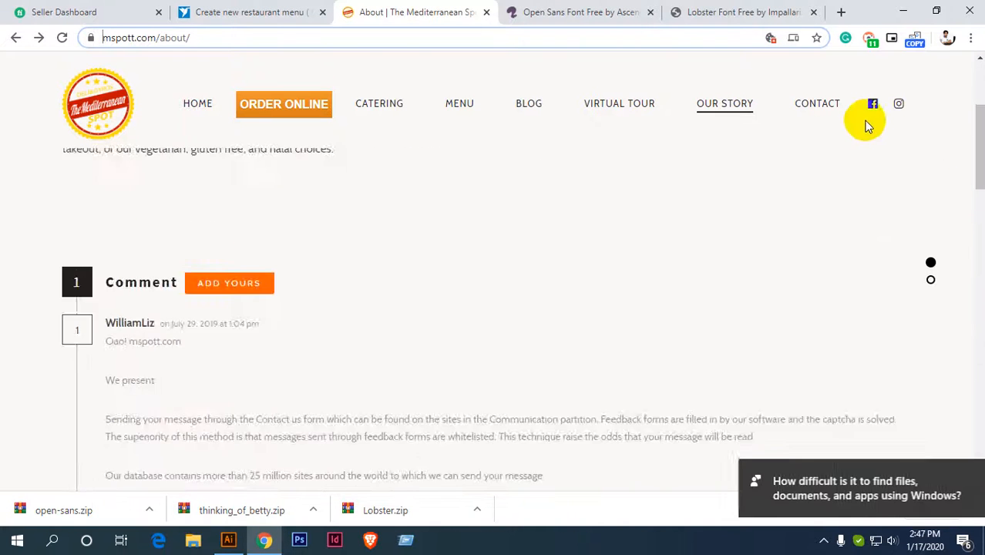
scroll(307, 252, "down", 3)
scroll(170, 330, "up", 3)
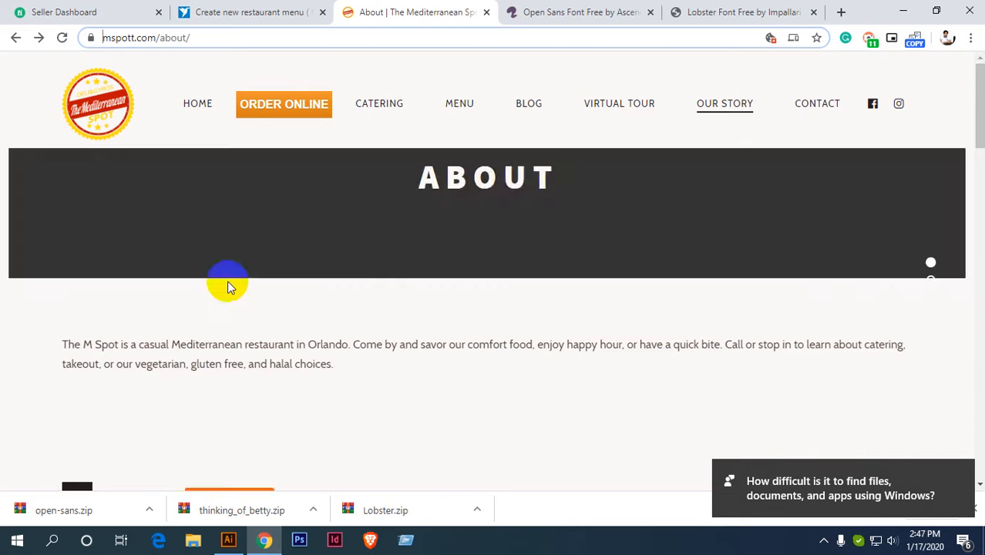
left_click(808, 109)
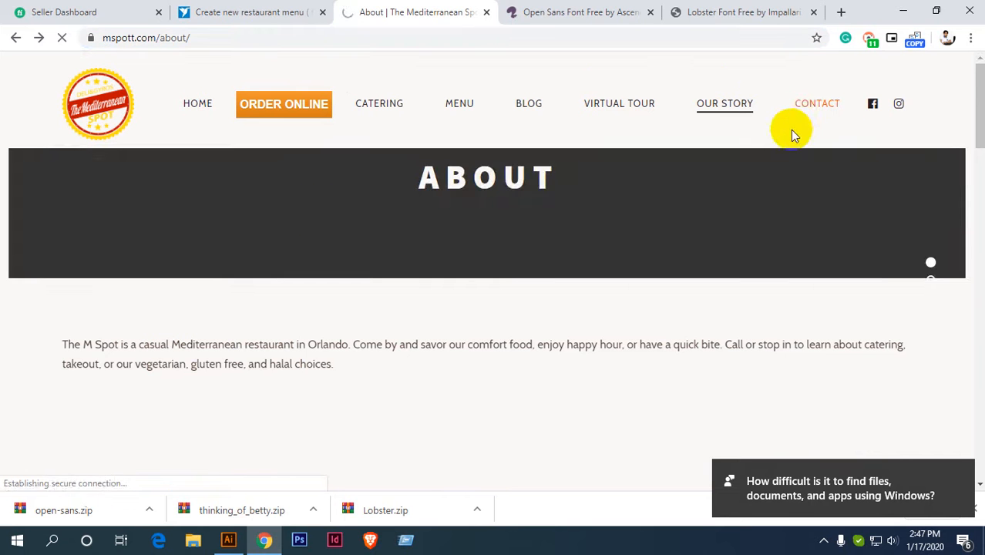
Search the web for flaticon in a new browser tab.
left_click(843, 15)
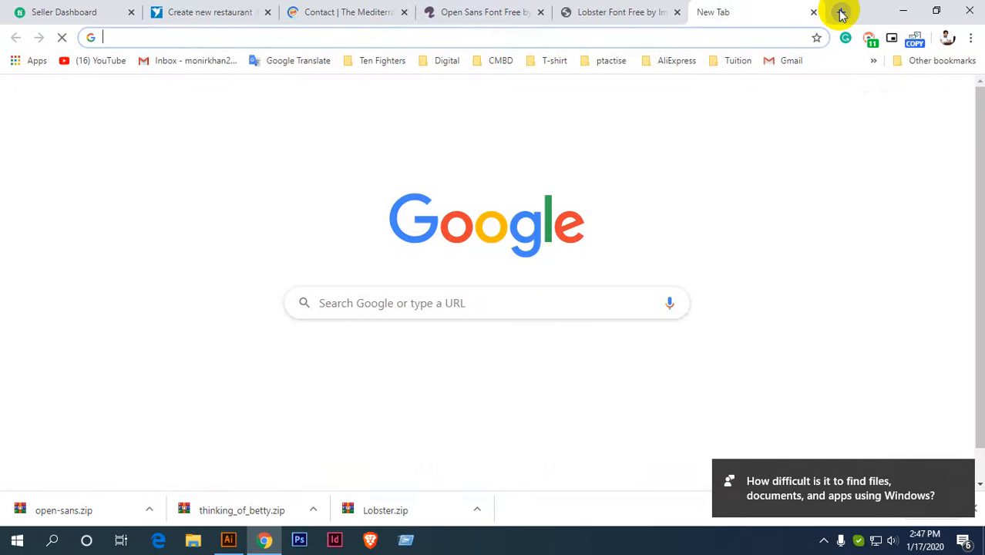
type("flat")
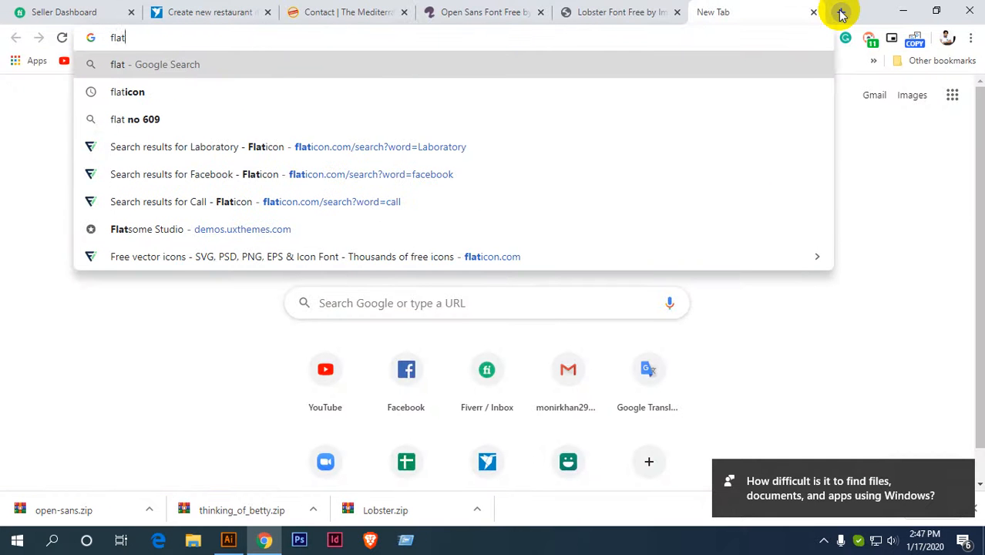
left_click(150, 91)
Examine the restaurant's Contact page for its Follow Us heading and social media links.
left_click(351, 12)
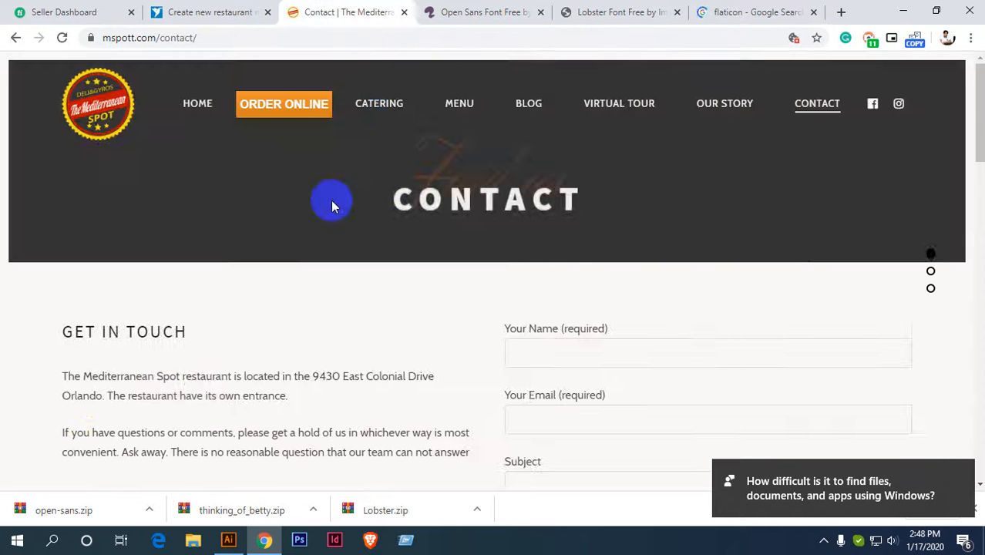
scroll(299, 229, "down", 5)
scroll(276, 240, "up", 10)
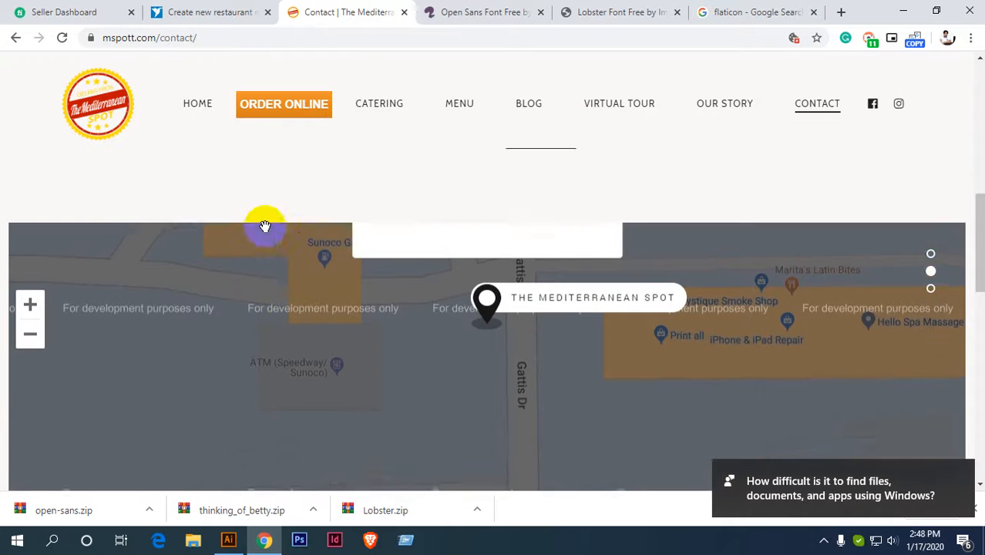
scroll(138, 288, "down", 2)
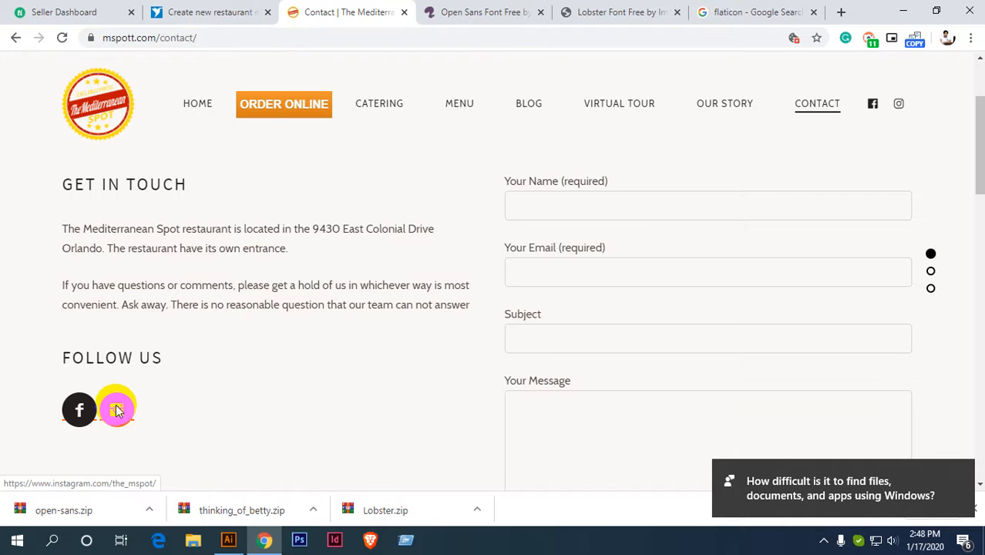
left_click_drag(159, 357, 57, 359)
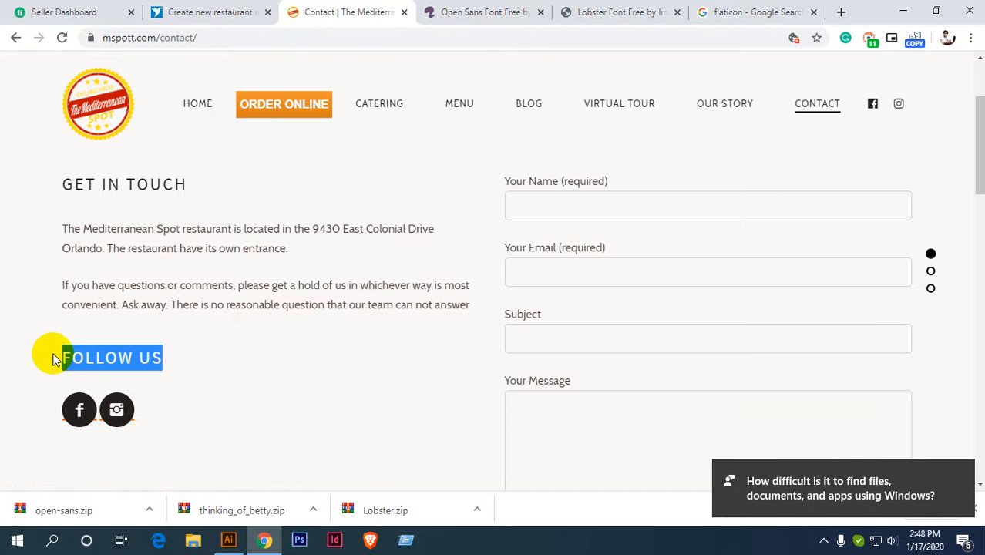
Open the Flaticon site from the search results and search its icons for instagram.
left_click(738, 14)
left_click(156, 202)
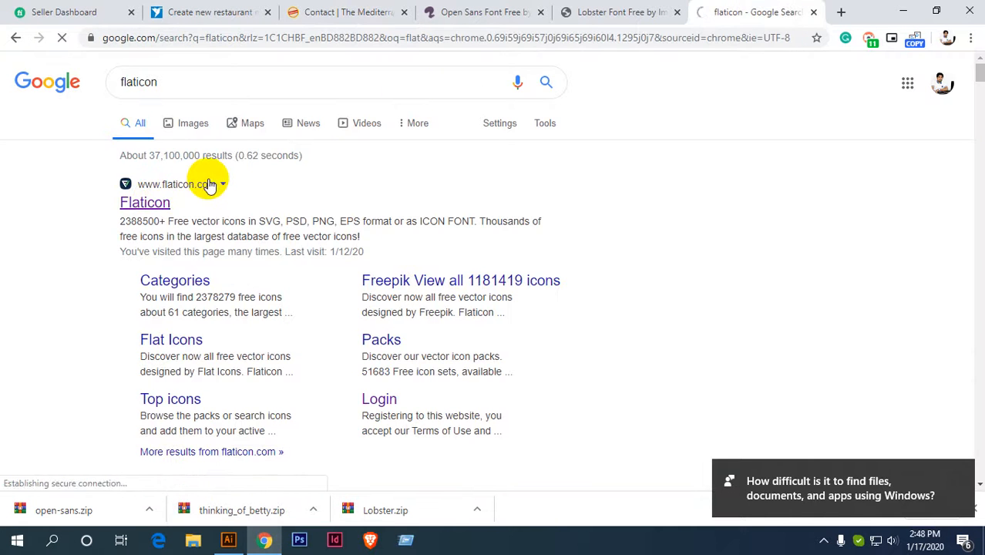
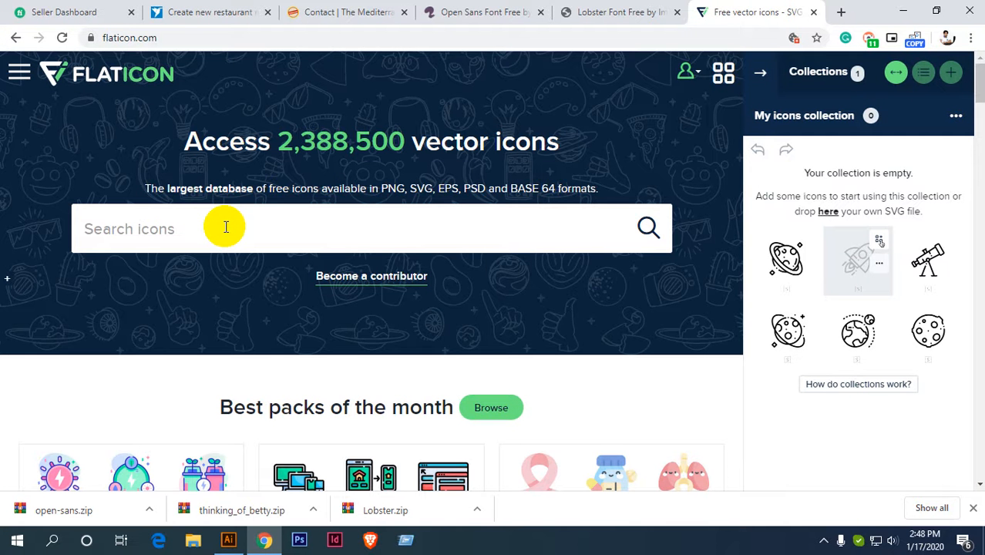
left_click(256, 226)
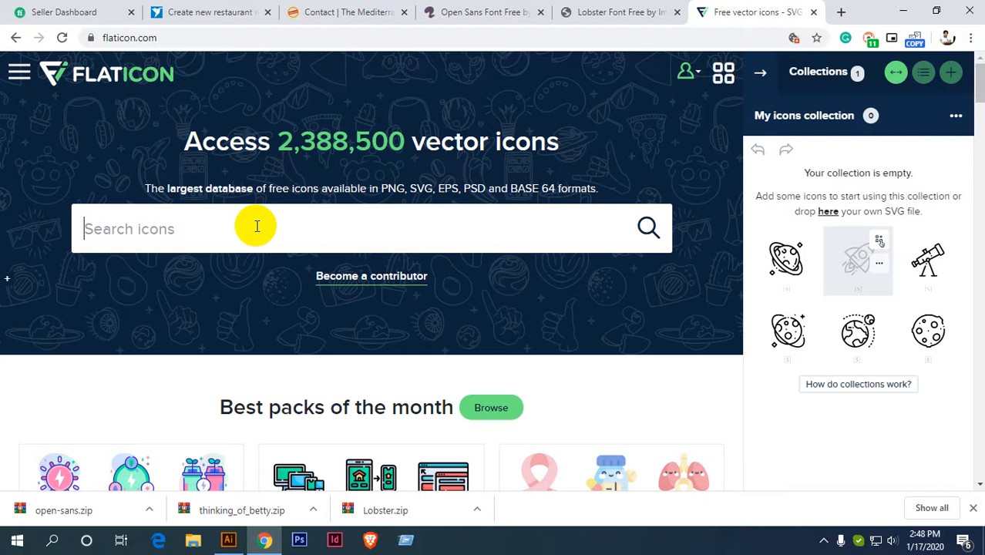
type("inst")
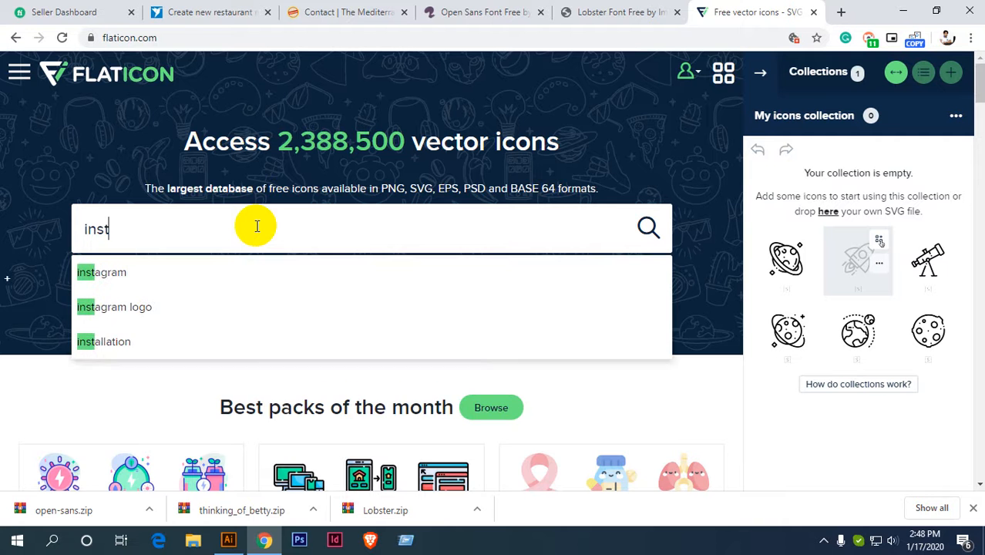
left_click(121, 274)
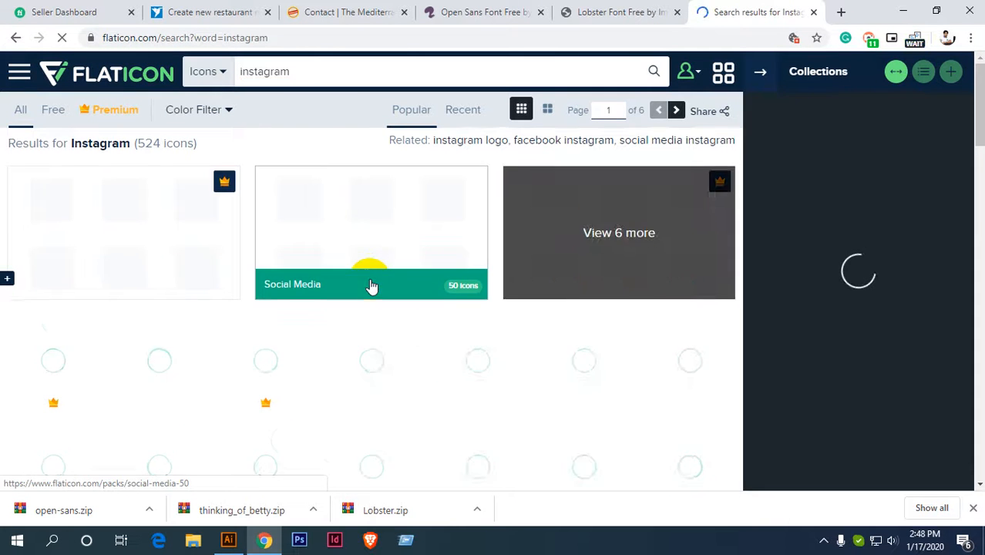
Choose the free gradient-outline Instagram icon by Pixel perfect from the results and download it as EPS.
scroll(371, 282, "down", 2)
scroll(371, 282, "down", 2)
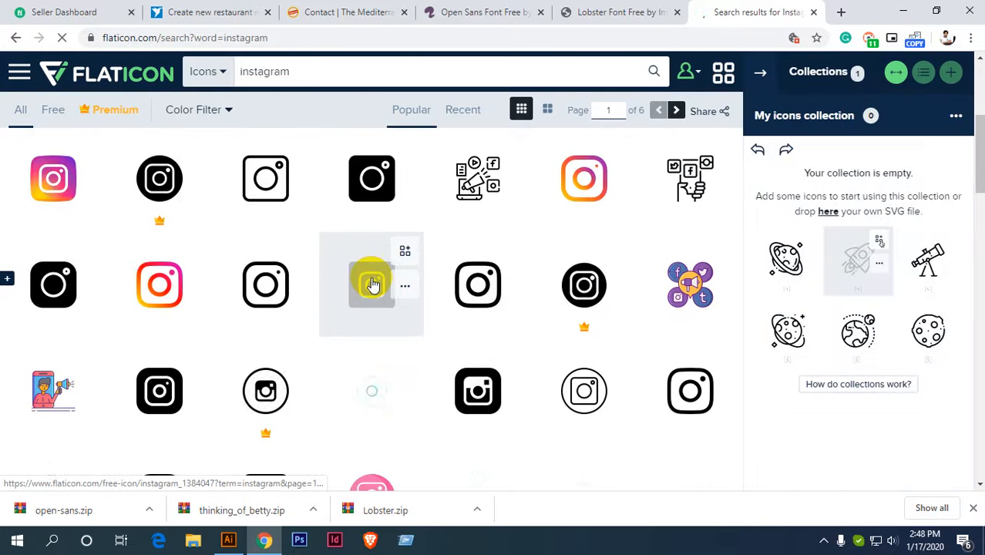
scroll(371, 282, "down", 5)
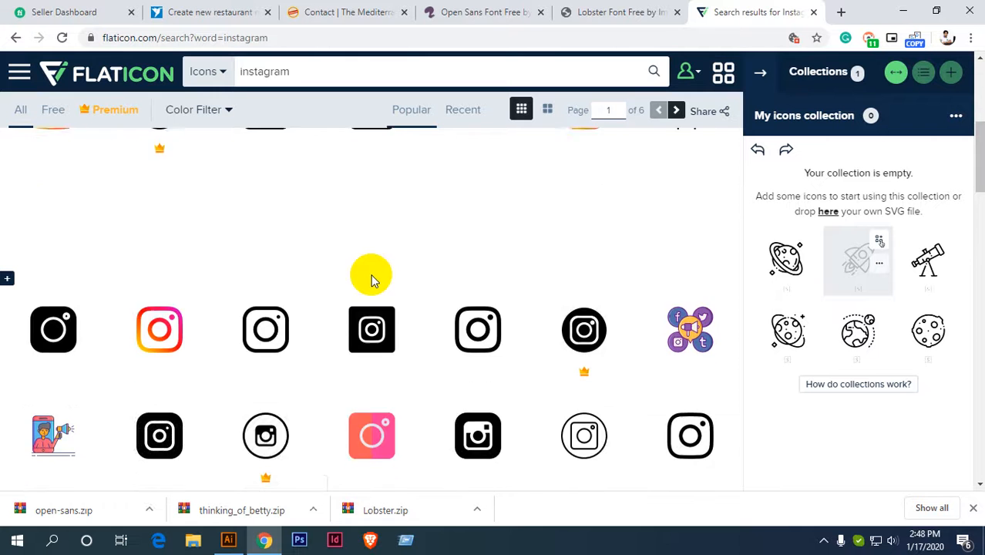
scroll(402, 271, "down", 7)
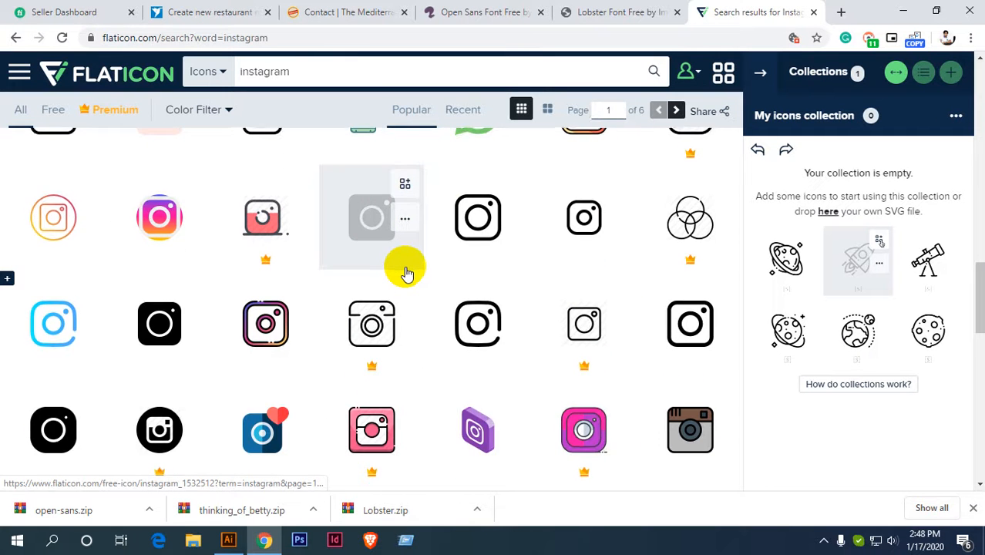
scroll(407, 273, "down", 1)
scroll(407, 274, "down", 3)
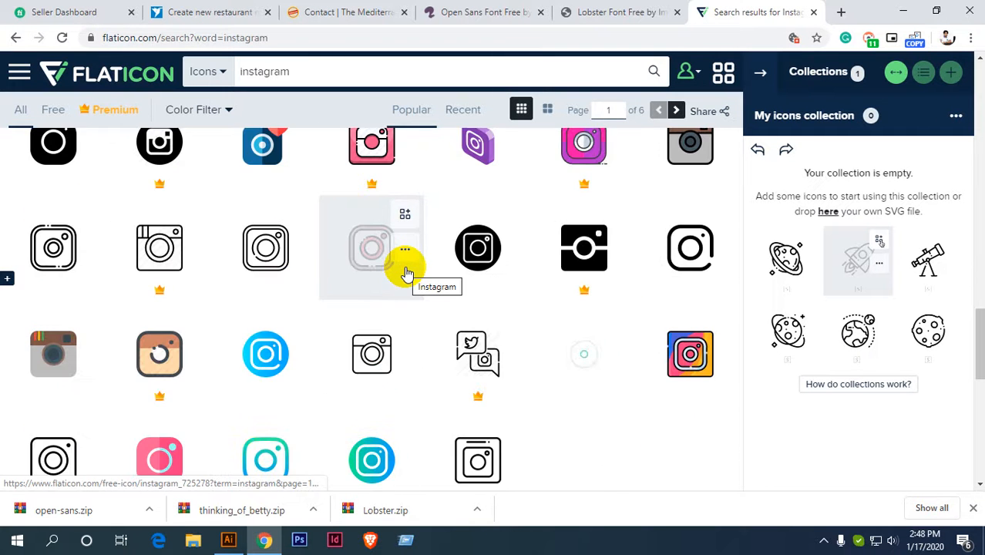
scroll(407, 274, "down", 3)
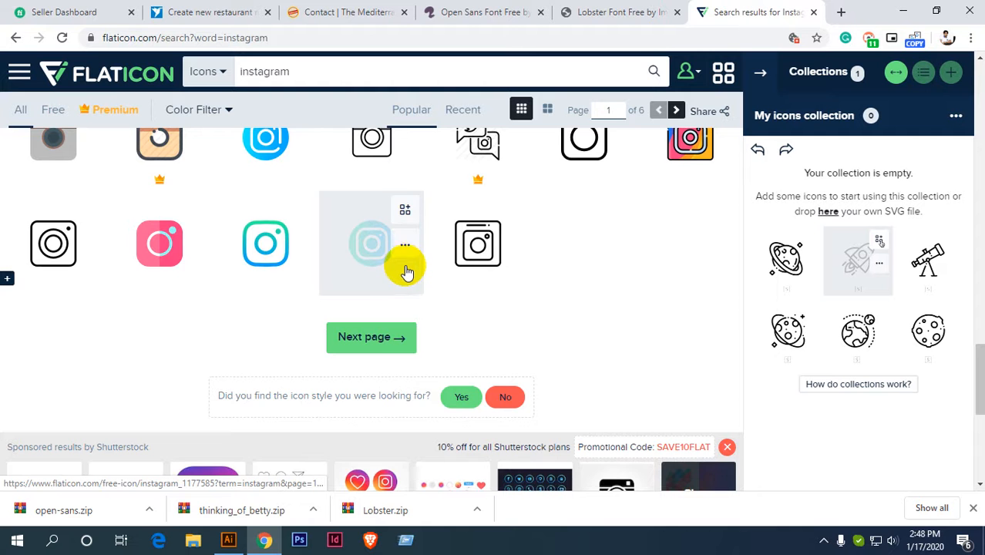
scroll(407, 270, "up", 10)
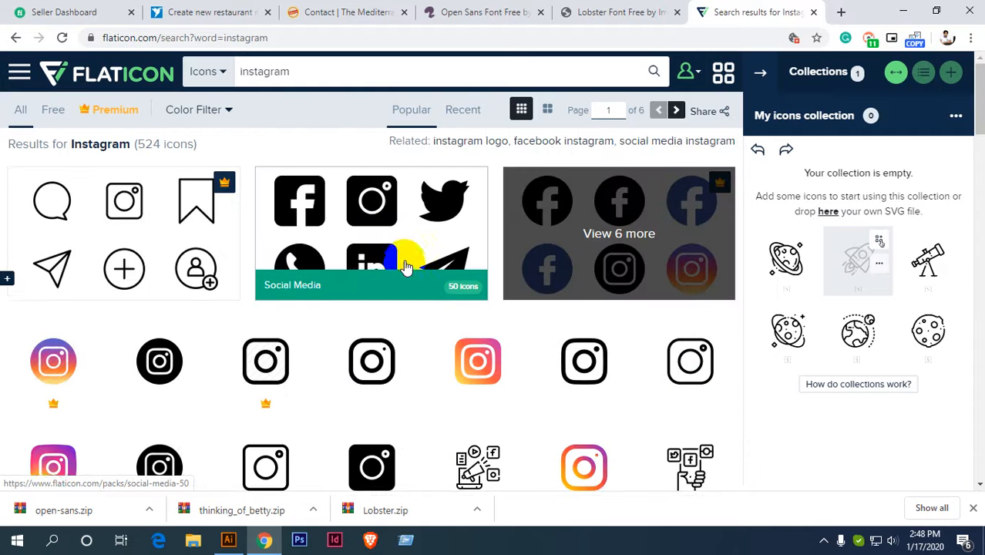
scroll(407, 266, "down", 2)
scroll(405, 265, "down", 1)
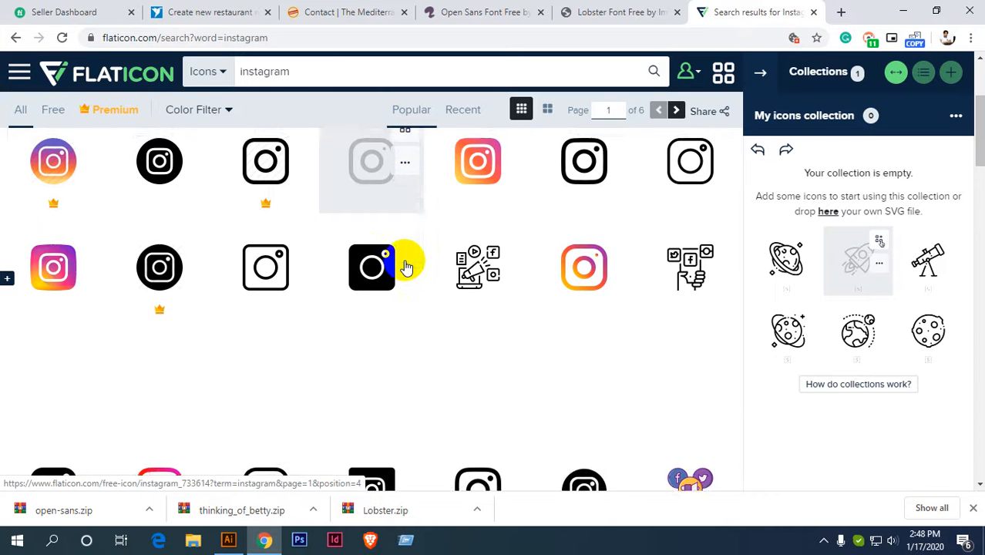
left_click(563, 268)
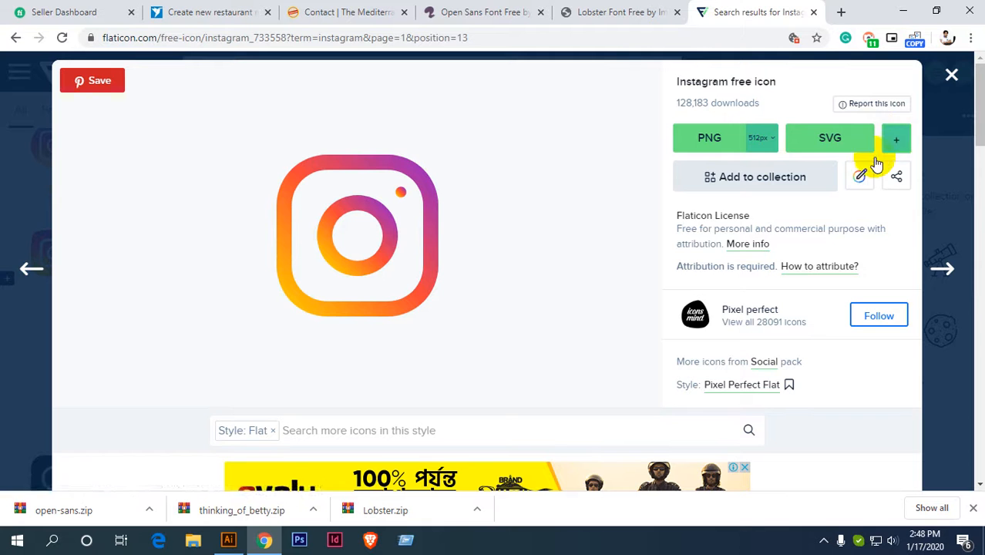
left_click(867, 182)
left_click(759, 327)
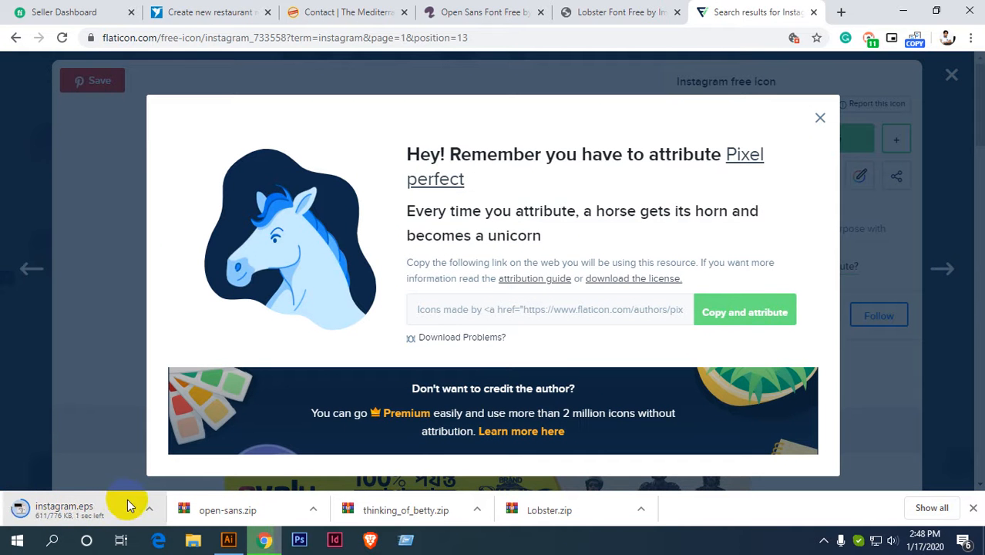
Recheck the Follow Us section on the Contact page and open the downloaded instagram.eps in Illustrator.
left_click(344, 9)
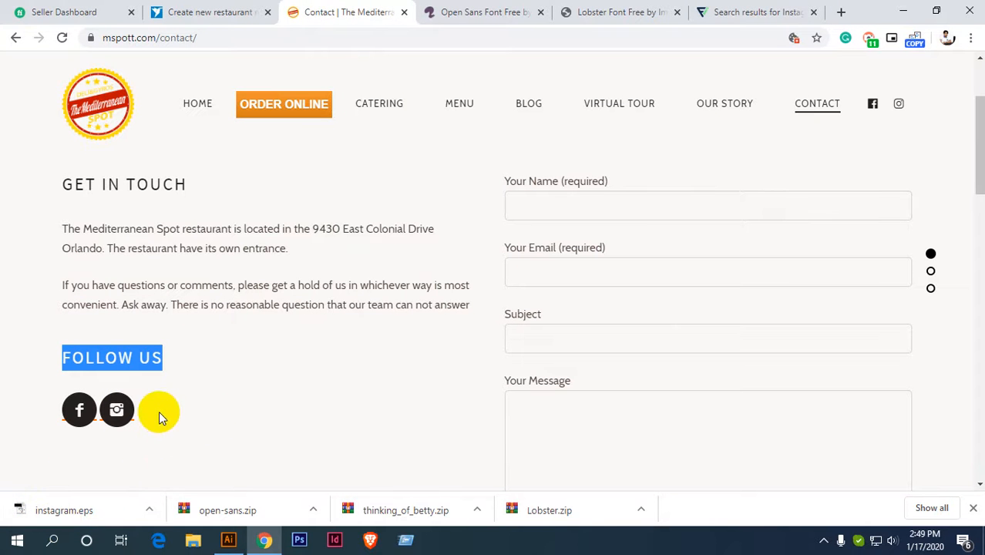
left_click(67, 506)
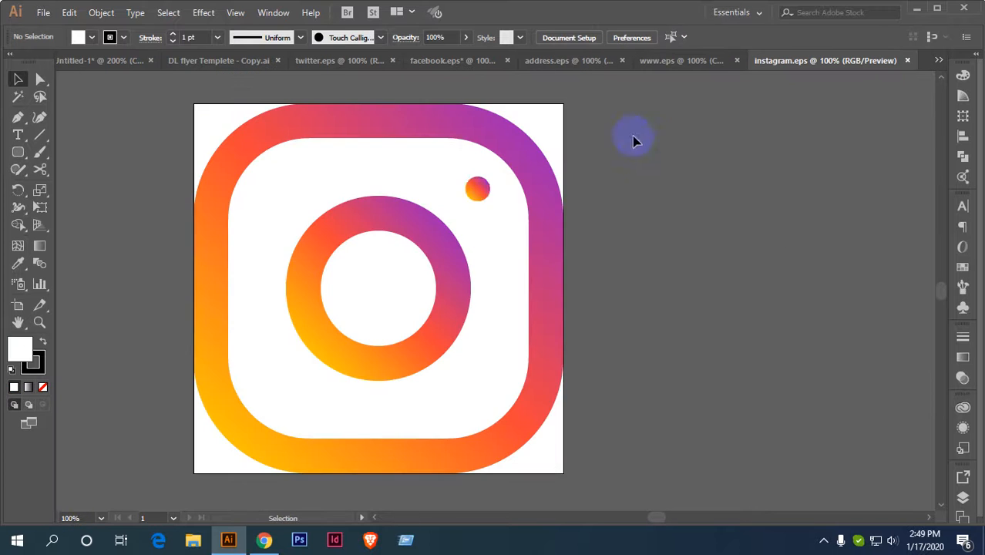
key("ctrl+minus")
key("ctrl+minus")
left_click_drag(543, 128, 300, 185)
left_click(383, 150)
key("ctrl+z")
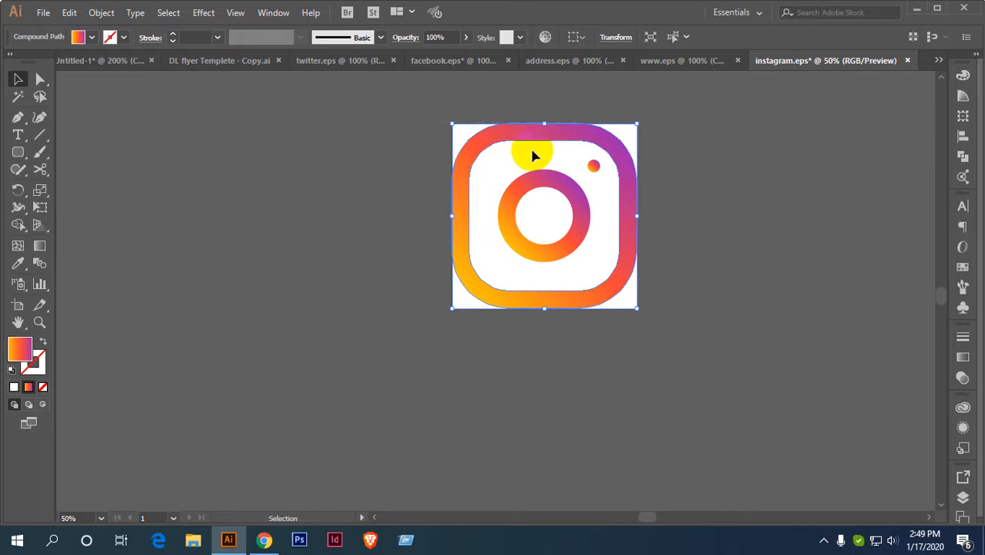
Group all parts of the Instagram icon in instagram.eps.
left_click_drag(407, 123, 699, 303)
right_click(547, 170)
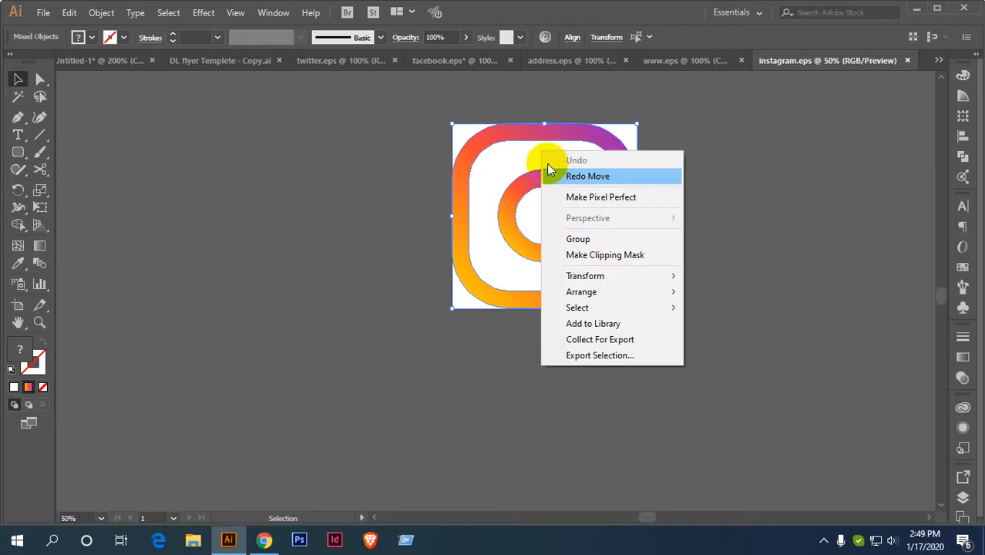
left_click(578, 239)
Bring the grouped Instagram icon into the Untitled-1 flyer document and scale it down to a small icon below the cover.
left_click_drag(509, 137, 169, 291)
left_click_drag(674, 258, 455, 447)
left_click_drag(374, 472, 560, 339)
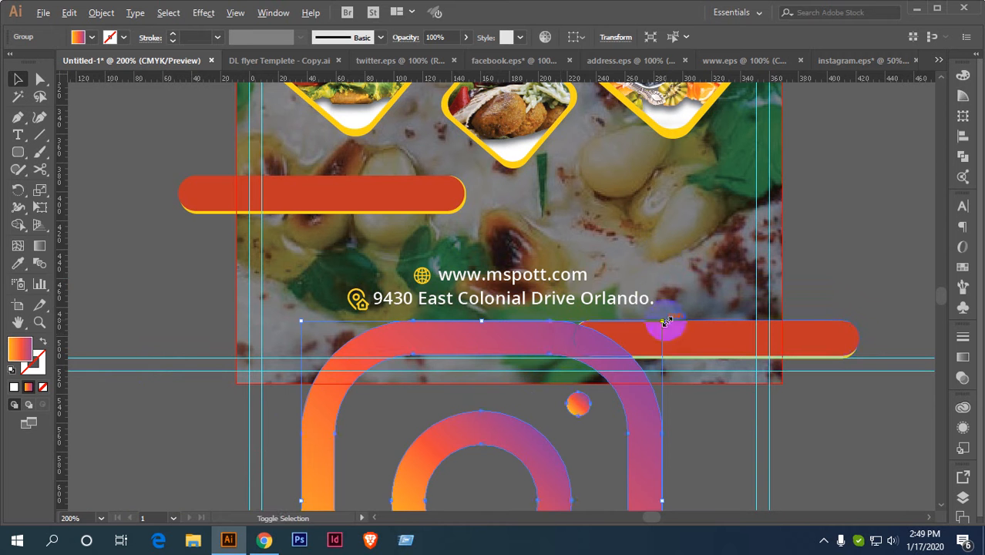
left_click_drag(665, 323, 543, 440)
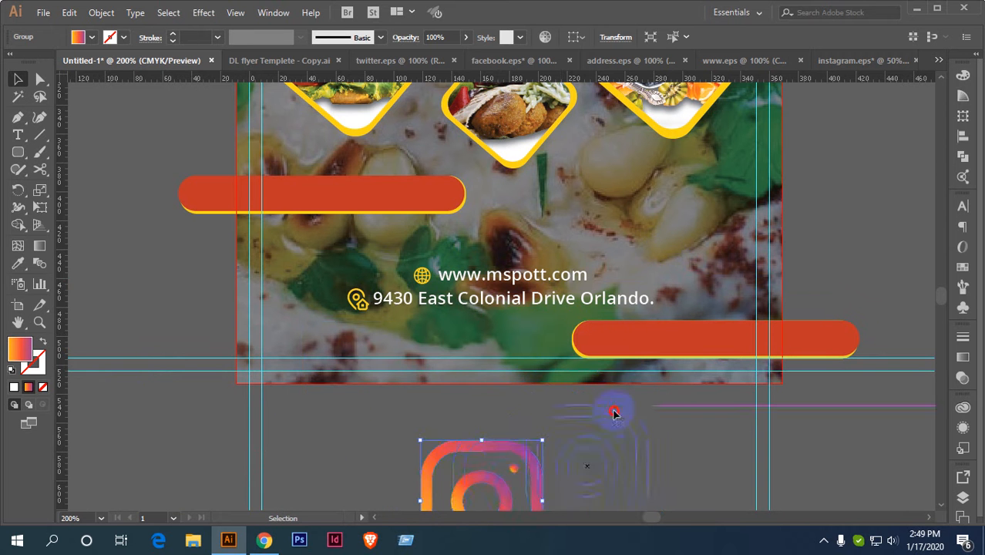
left_click_drag(614, 414, 643, 437)
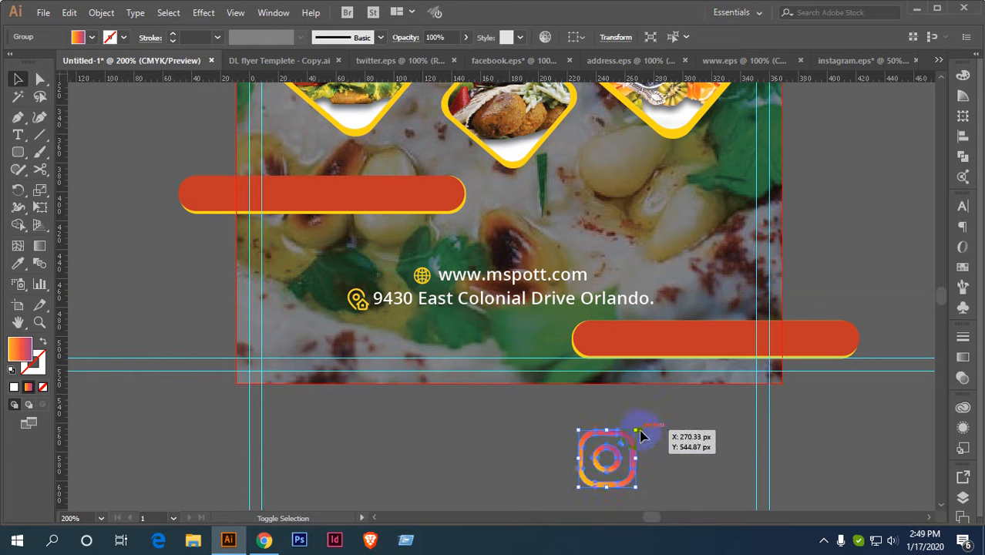
Close address.eps and bring the Facebook icon from facebook.eps into the Untitled-1 flyer document.
left_click(663, 60)
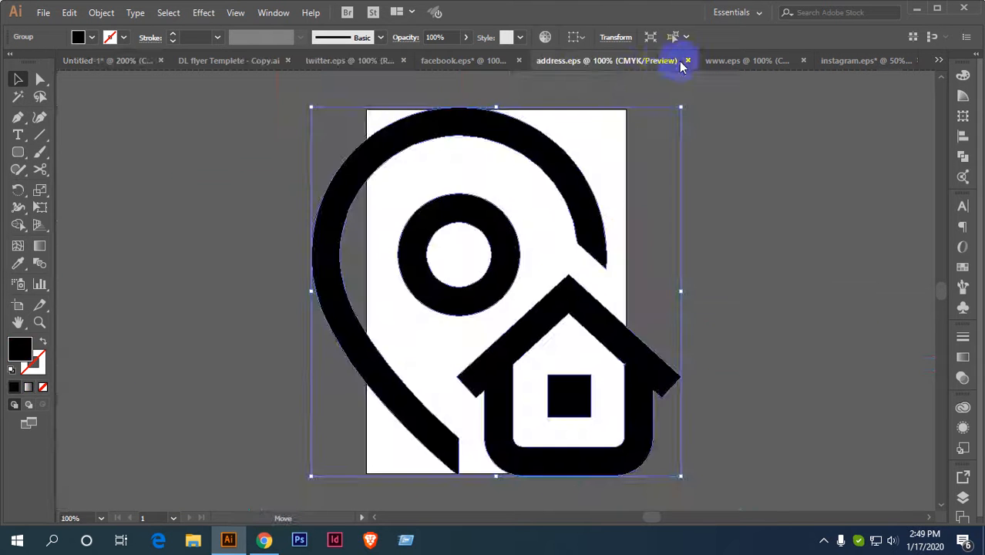
left_click(688, 60)
left_click(579, 63)
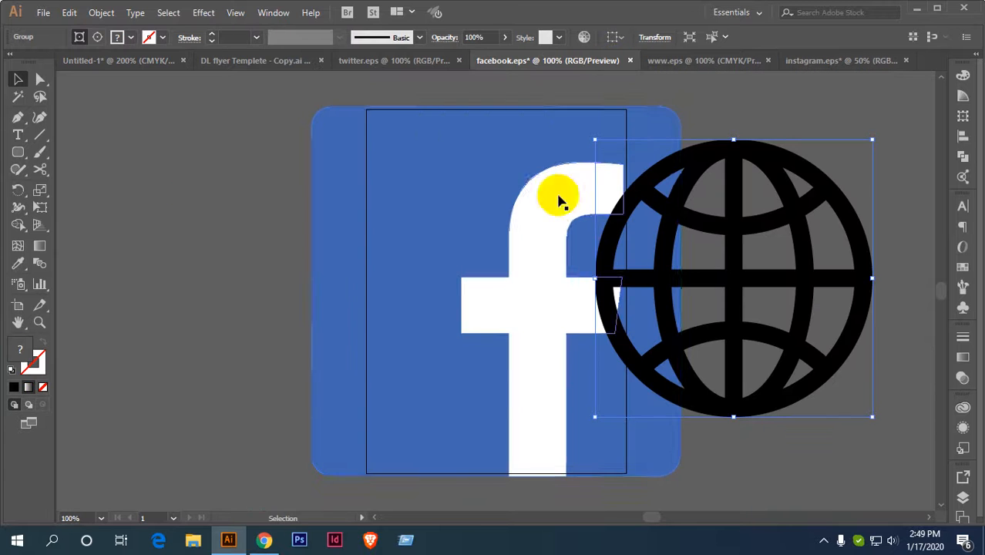
left_click_drag(503, 138, 487, 396)
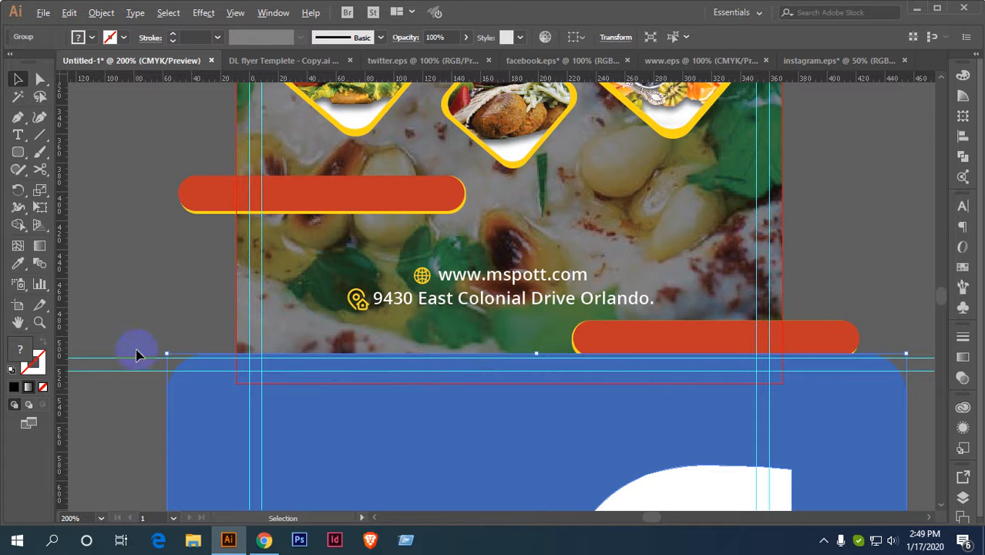
Scale the Facebook icon down proportionally in the empty area below the Instagram icon.
left_click_drag(169, 355, 417, 469)
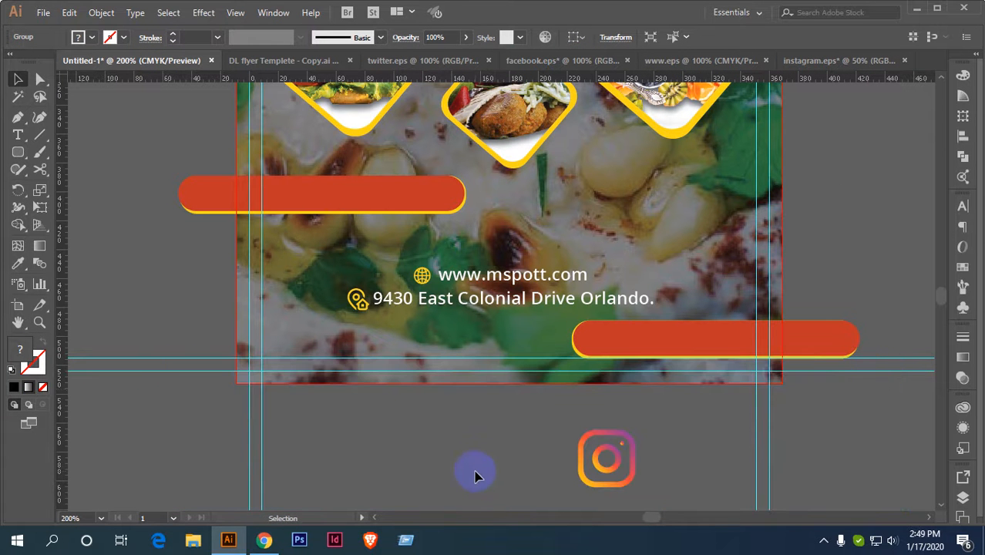
left_click_drag(485, 463, 402, 259)
scroll(449, 340, "down", 1)
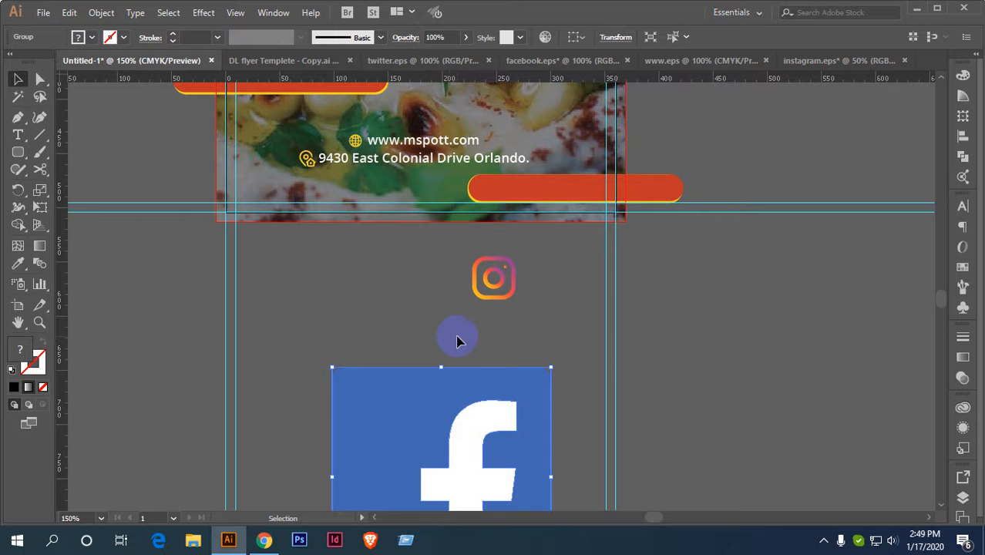
left_click_drag(457, 376, 442, 275)
left_click_drag(489, 372, 469, 310)
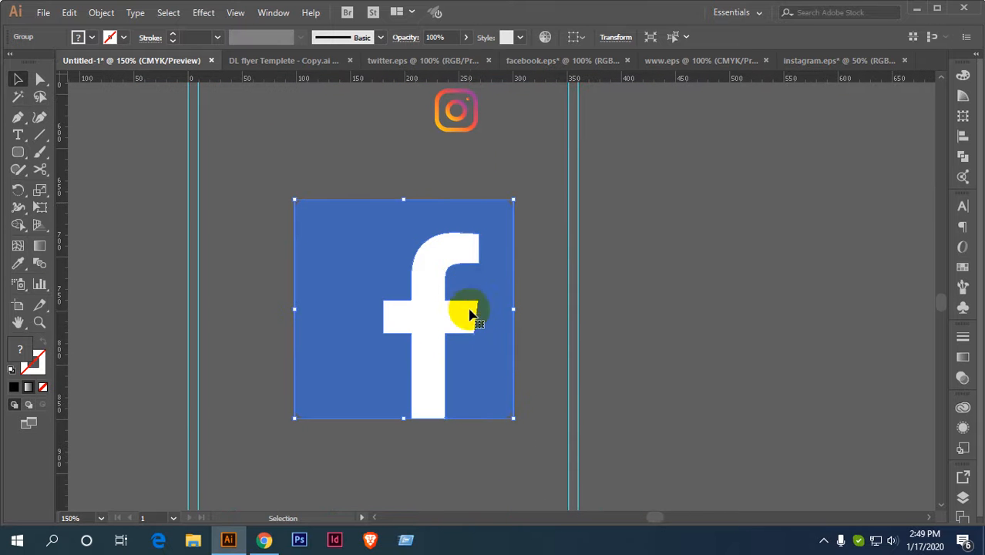
left_click_drag(513, 202, 462, 251)
Ungroup the Facebook icon so that the white f and the blue square can be selected separately.
right_click(400, 285)
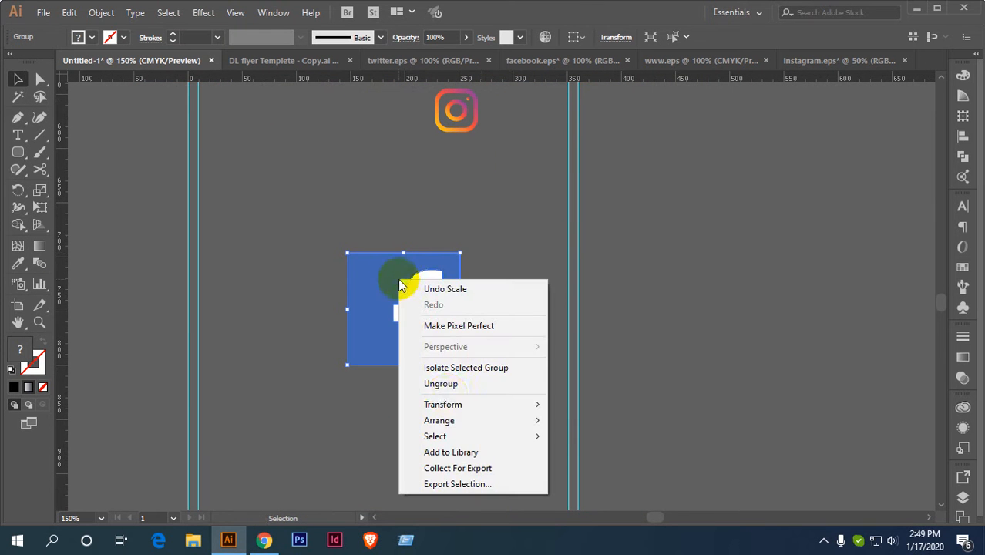
left_click(441, 383)
left_click(525, 321)
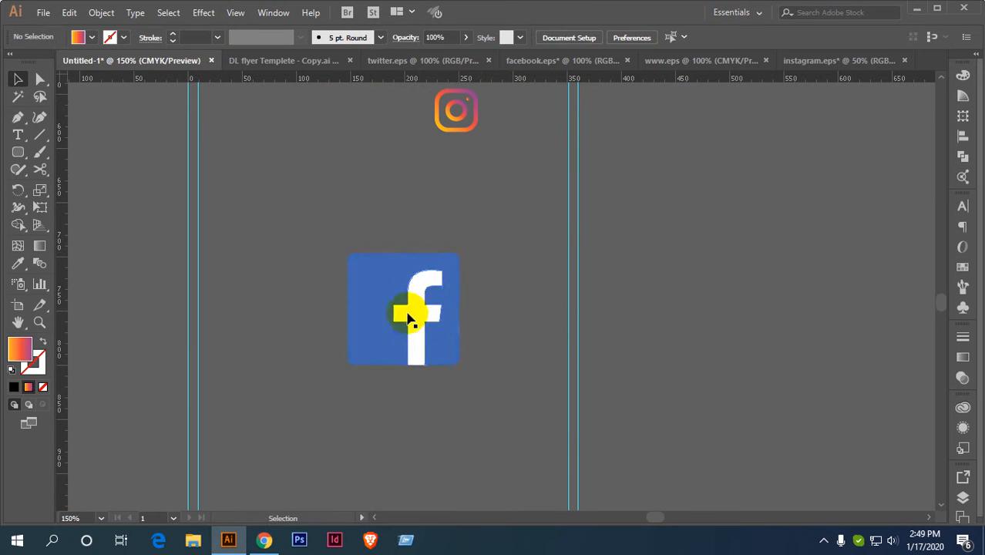
Try deleting the white f from the Facebook icon and undo the deletion.
left_click(412, 317)
key("Delete")
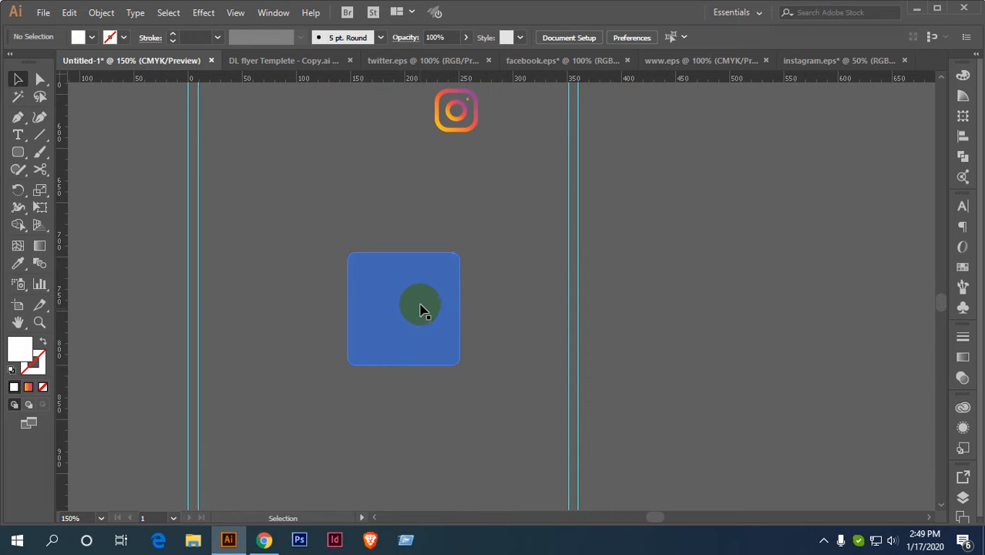
key("ctrl+z")
Try to subtract the white f from the blue square with the Shape Builder and undo it.
left_click(491, 256)
left_click_drag(494, 258, 383, 358)
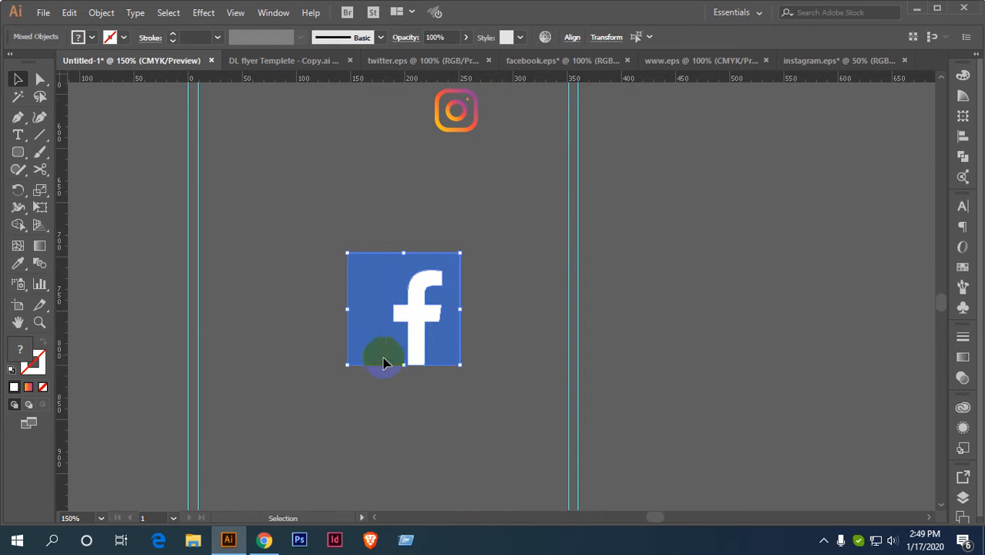
scroll(413, 339, "up", 2)
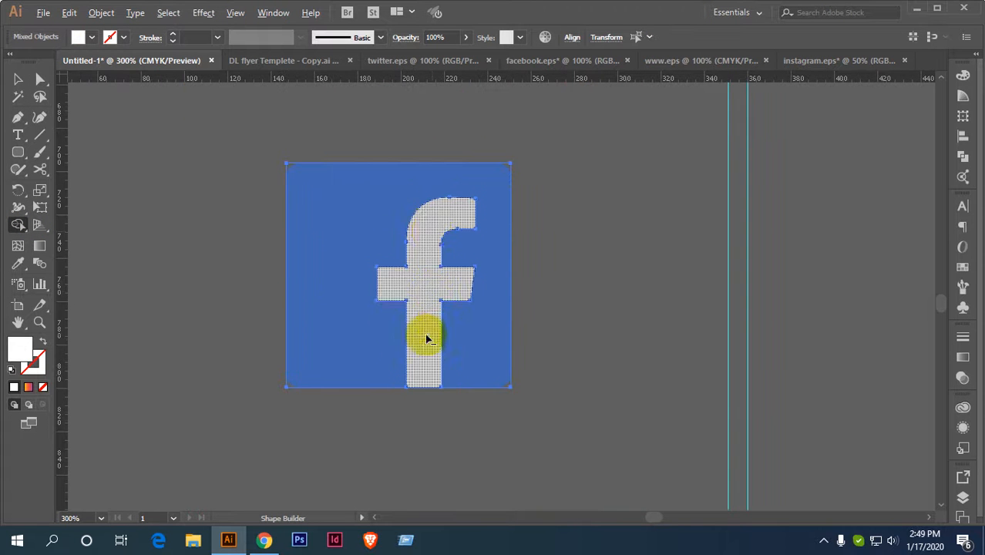
left_click_drag(428, 228, 422, 339)
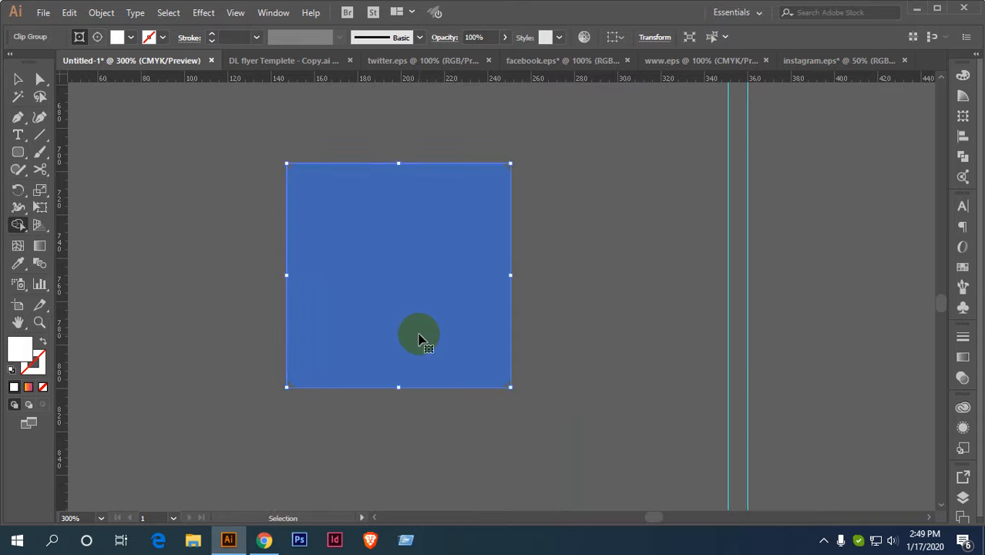
key("ctrl+z")
key("v")
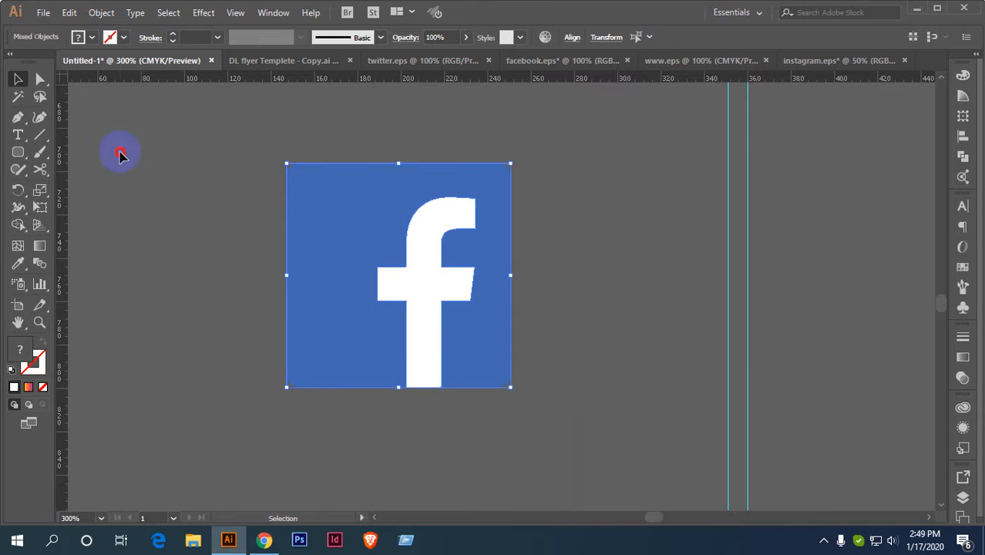
Move the white f off the blue square so that it stands apart from it.
double_click(424, 251)
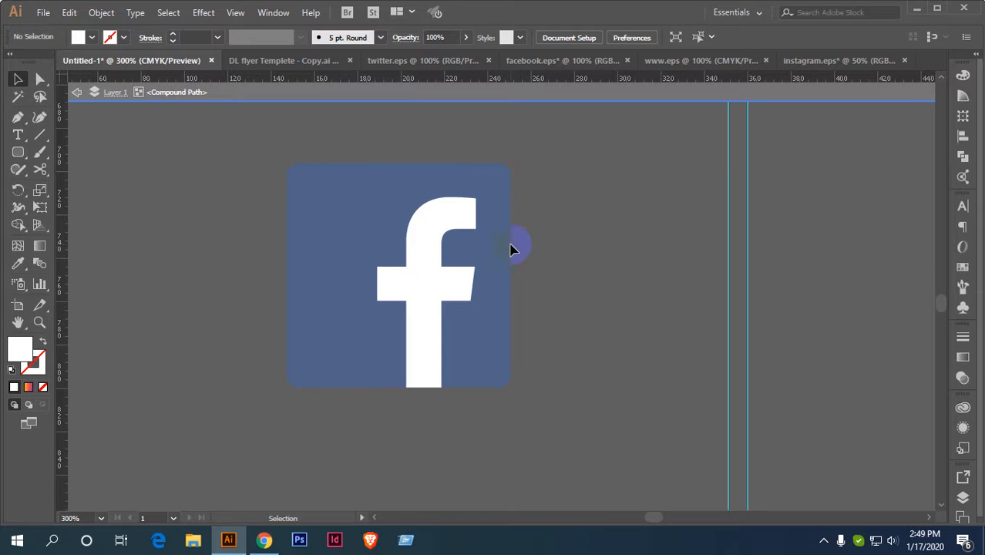
left_click(76, 91)
left_click(445, 248)
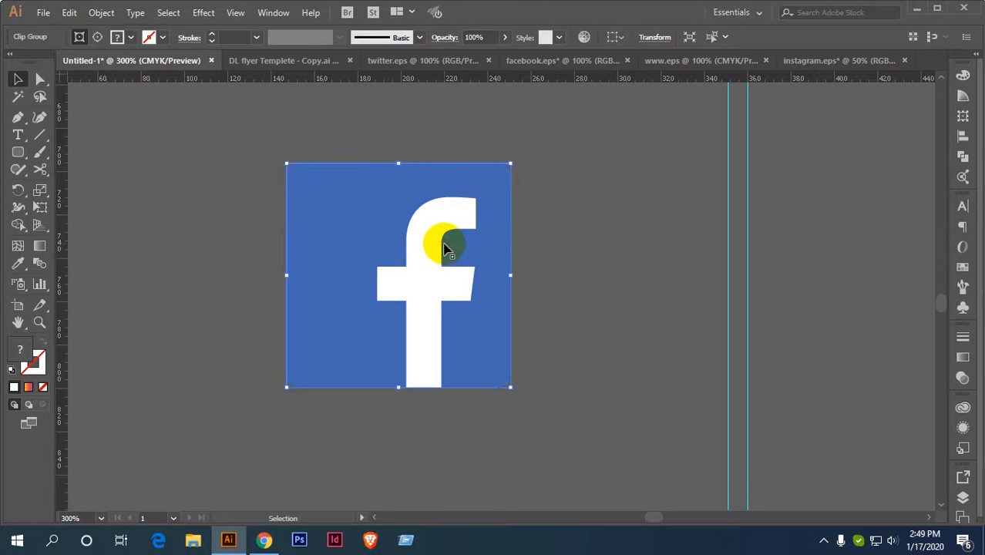
left_click_drag(431, 240, 503, 248)
right_click(507, 252)
left_click(576, 191)
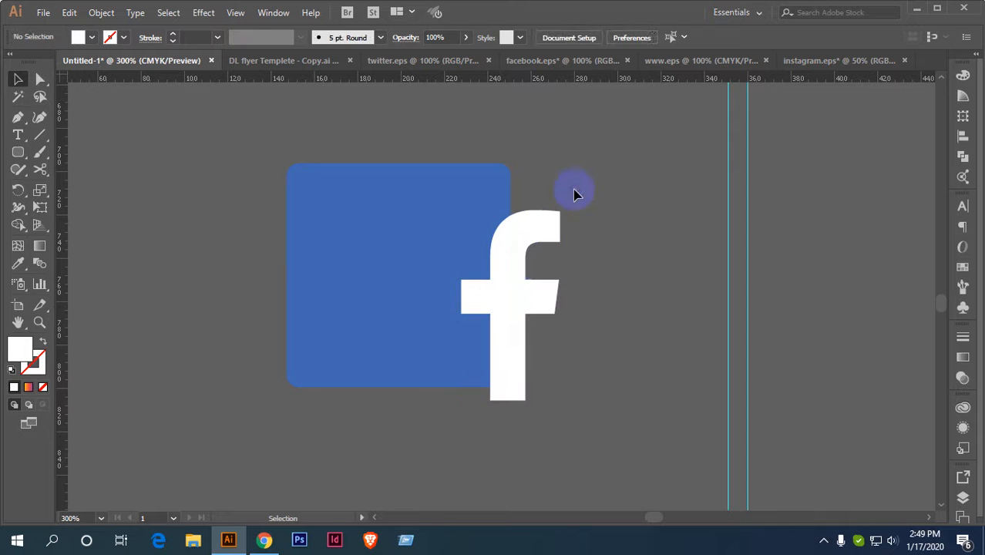
Move the blue square away from the f and release its clipping mask.
left_click(373, 235)
left_click_drag(373, 235, 258, 235)
right_click(307, 221)
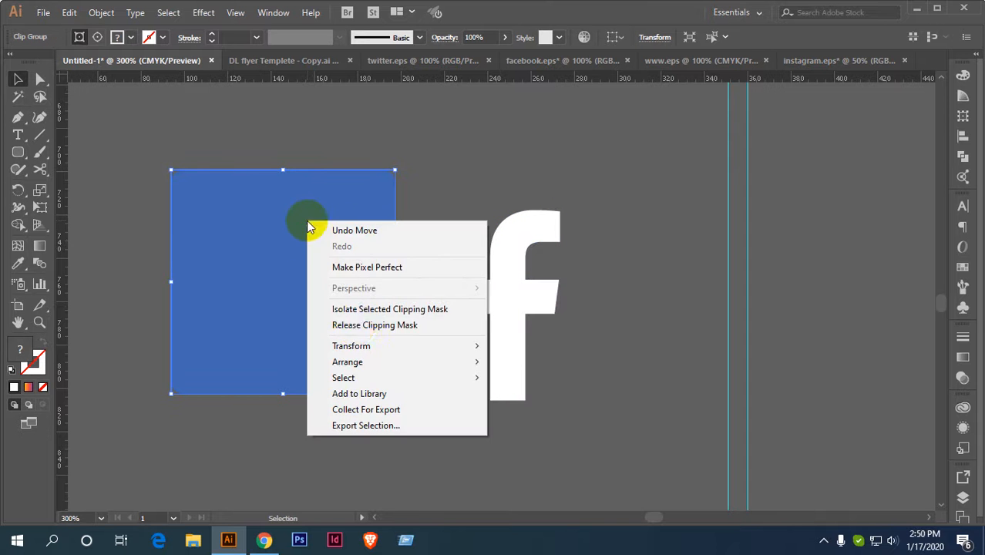
left_click(356, 326)
left_click_drag(324, 222, 409, 224)
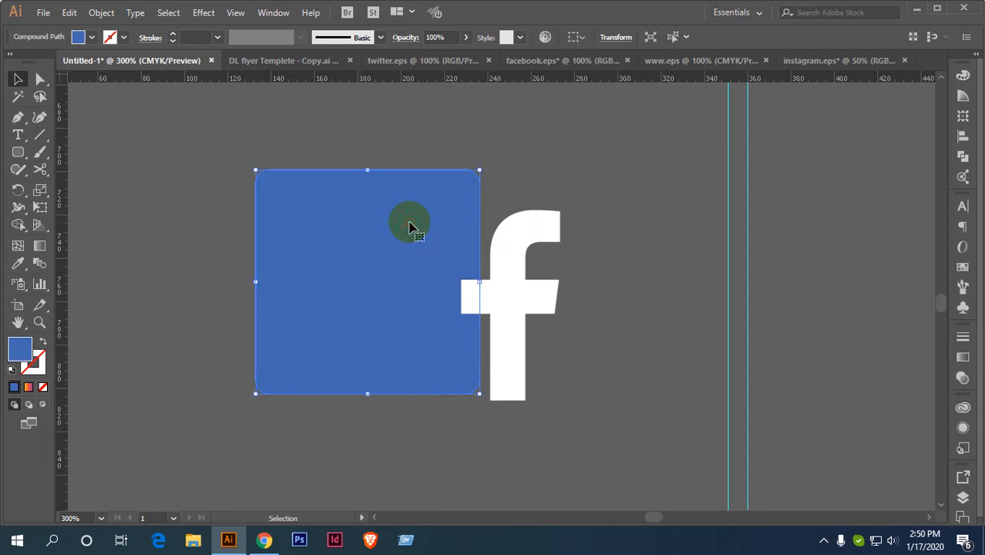
Release the blue square's compound path and move the plain square down beside the f.
right_click(361, 223)
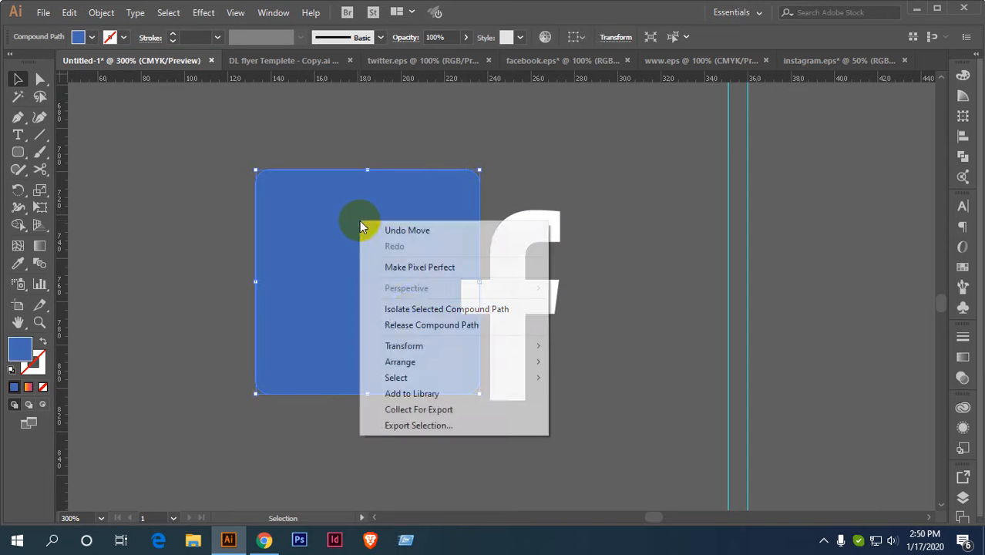
left_click(402, 324)
left_click_drag(363, 255, 320, 323)
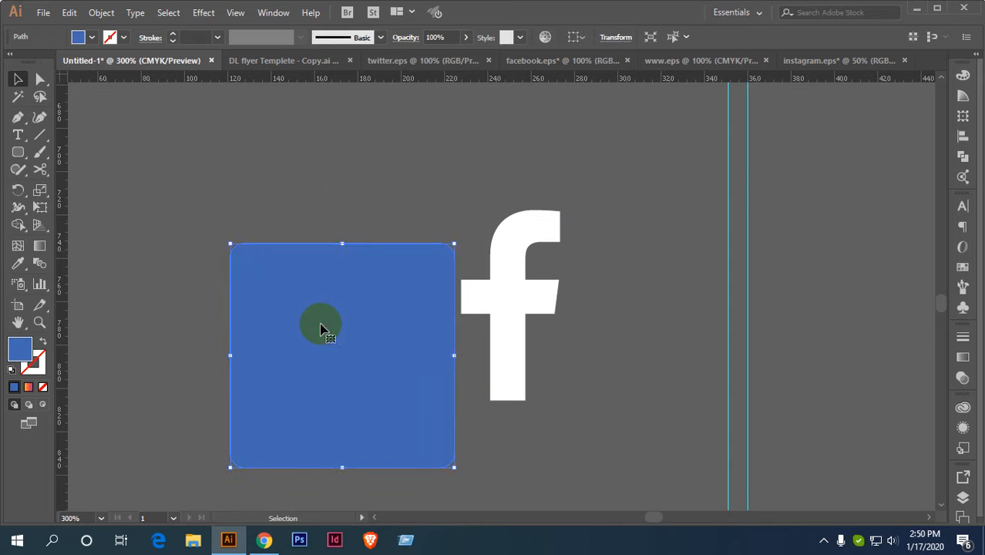
Delete the leftover clipping outline above the blue square.
left_click(397, 289, "shift")
left_click(471, 187)
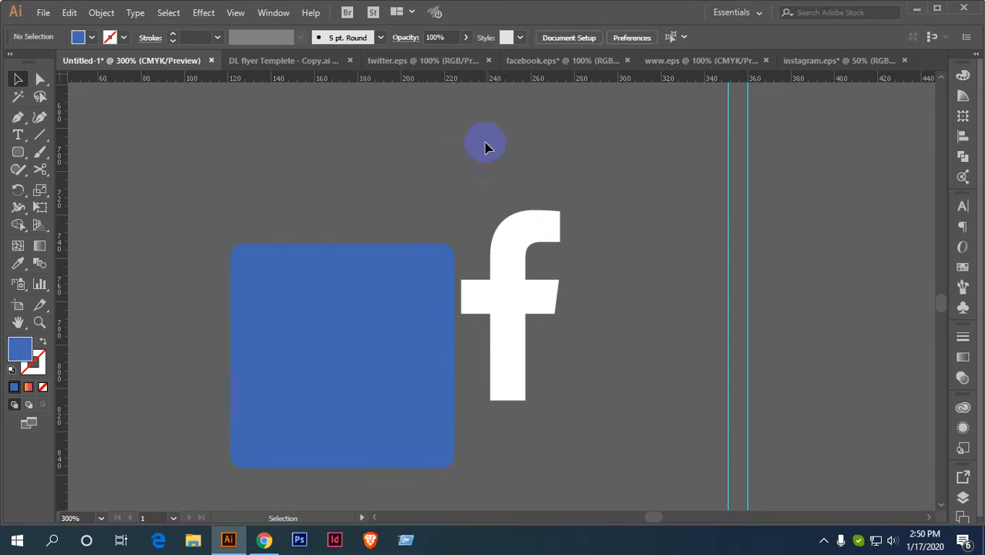
left_click_drag(485, 145, 327, 202)
key("Delete")
Place the white f back over the blue square and select both shapes.
left_click_drag(325, 291, 397, 259)
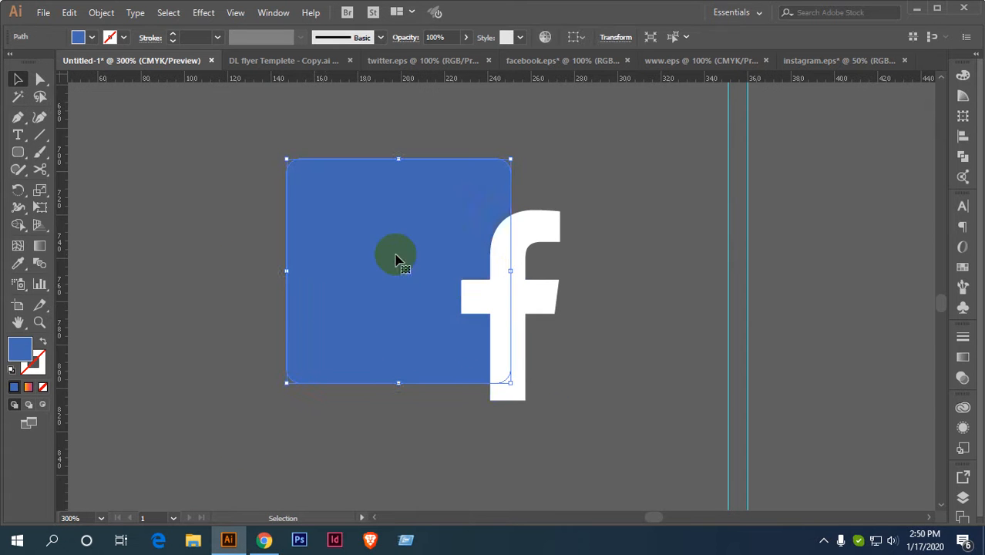
left_click_drag(530, 258, 408, 234)
left_click(309, 293, "shift")
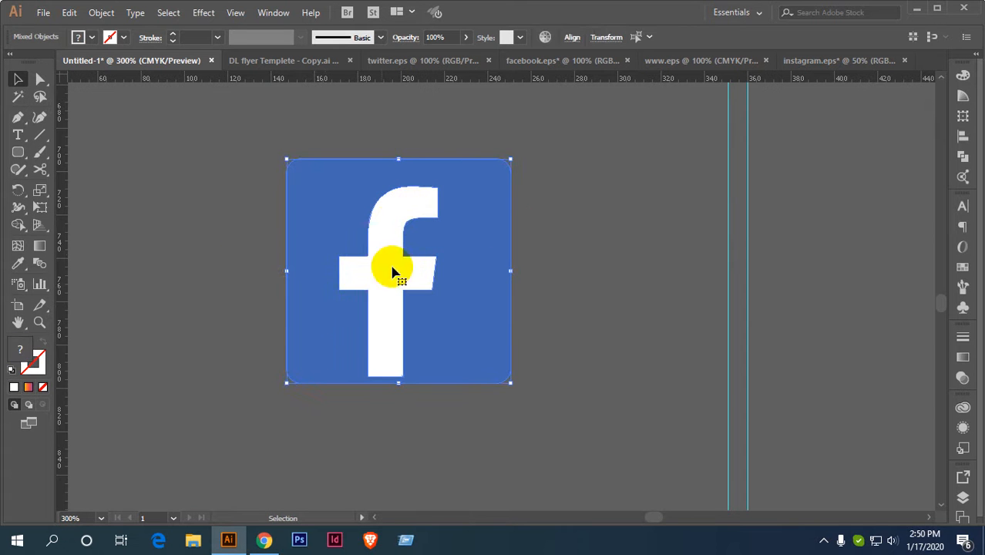
Align the white f and the blue square by their horizontal and vertical centers.
left_click(572, 37)
left_click(454, 78)
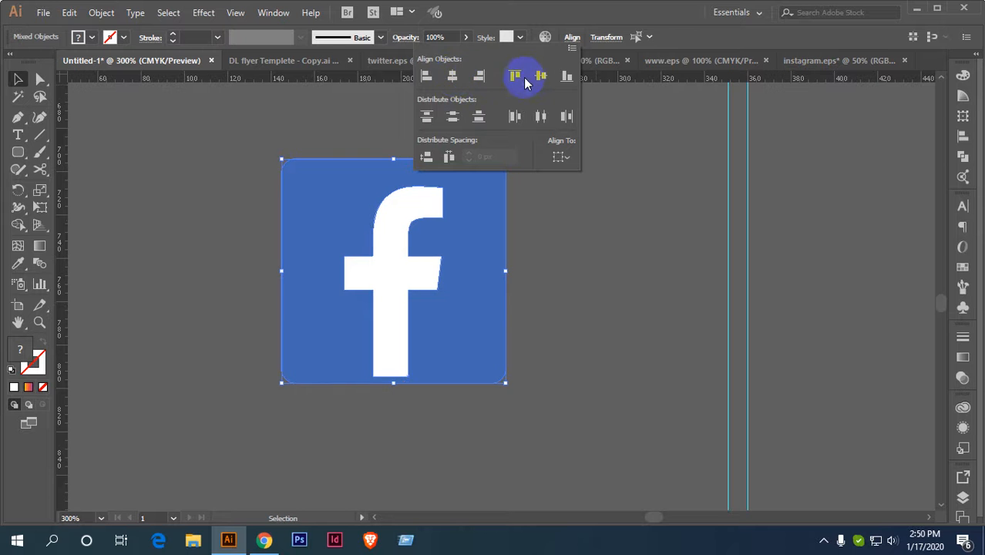
left_click(540, 78)
left_click(575, 221)
left_click(574, 218)
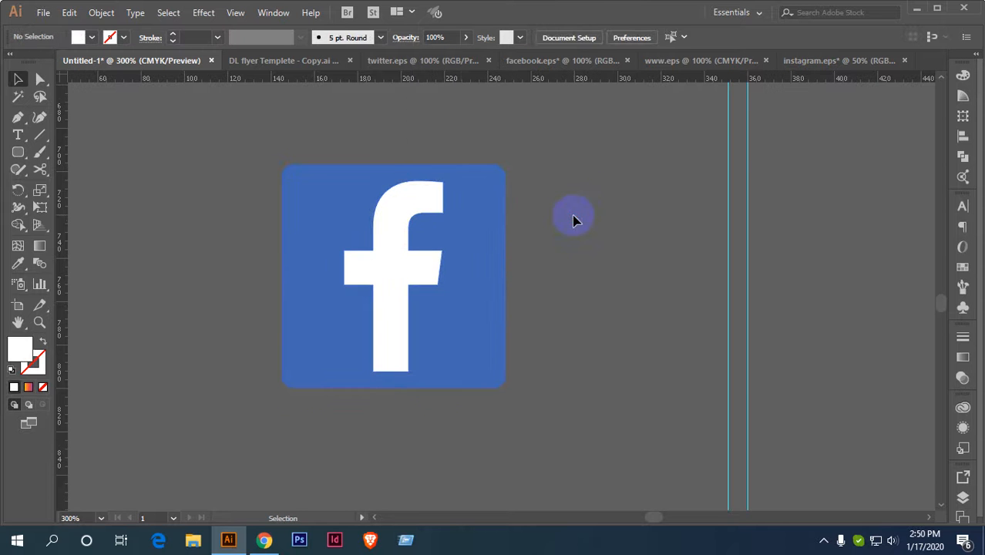
Cut the f shape out of the blue square with the Shape Builder, leaving a see-through letter.
left_click_drag(617, 193, 332, 321)
left_click_drag(460, 326, 456, 264)
key("ctrl+minus")
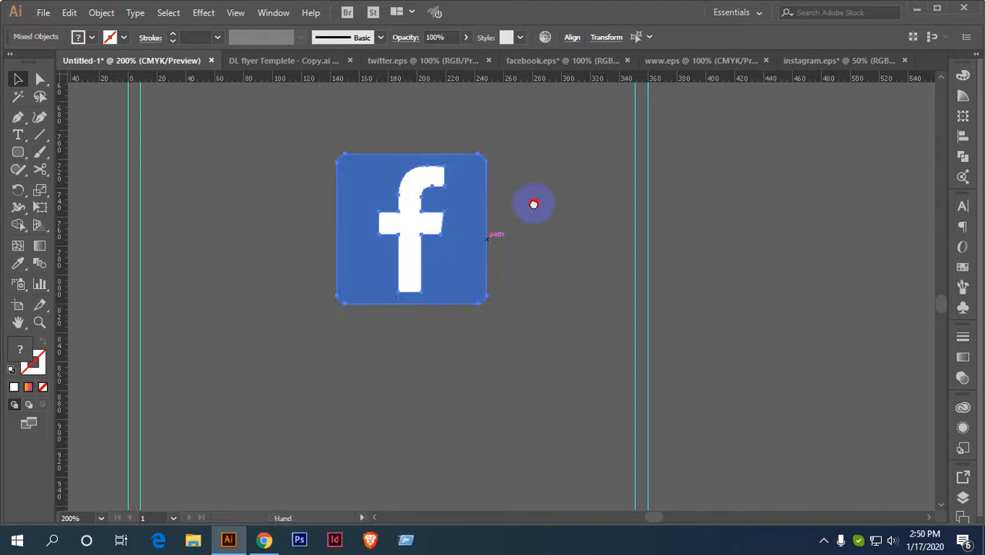
left_click_drag(531, 204, 445, 261)
mouse_move(343, 281)
left_mouse_down()
mouse_move(405, 227)
mouse_move(321, 230)
mouse_move(337, 215)
mouse_move(335, 253)
left_mouse_up()
left_click(18, 224)
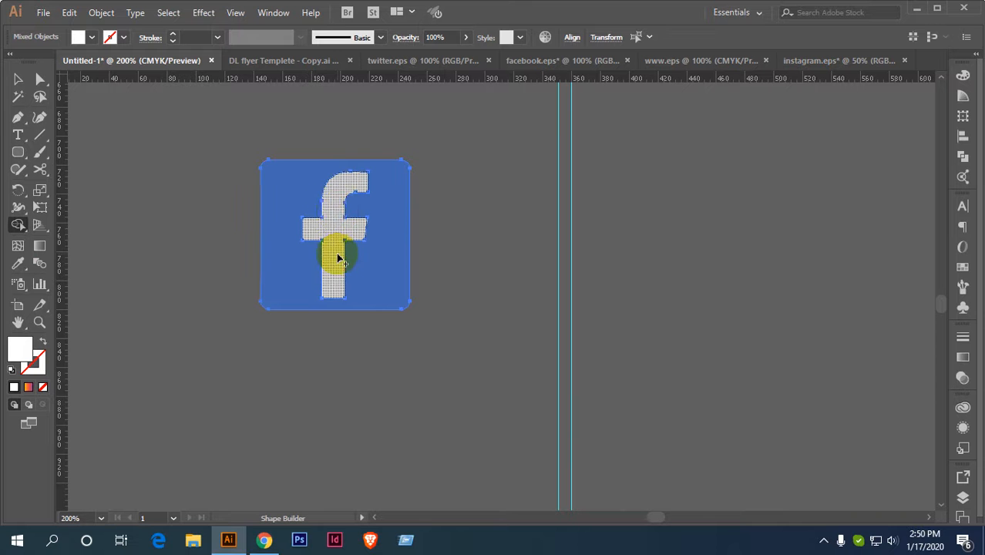
left_click(18, 80)
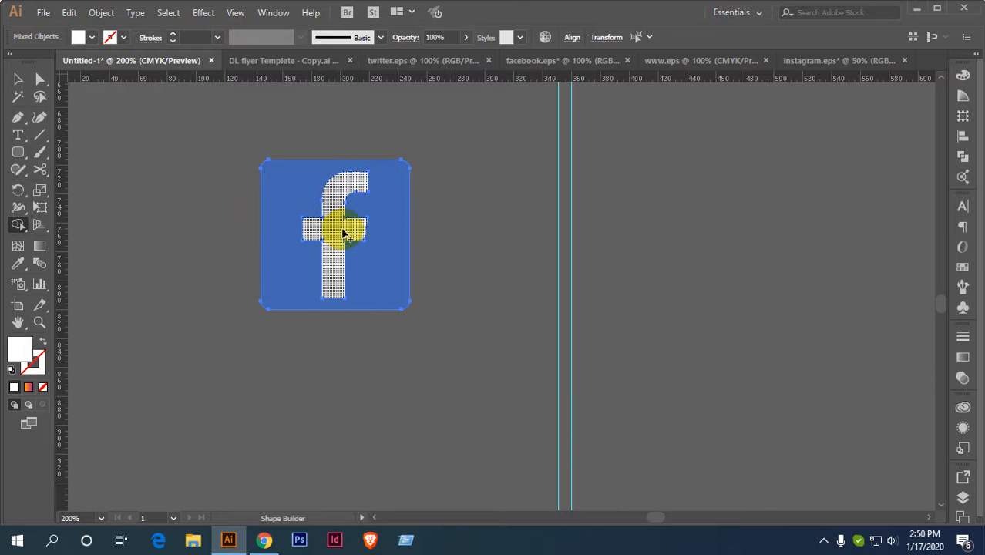
left_click_drag(333, 212, 341, 248)
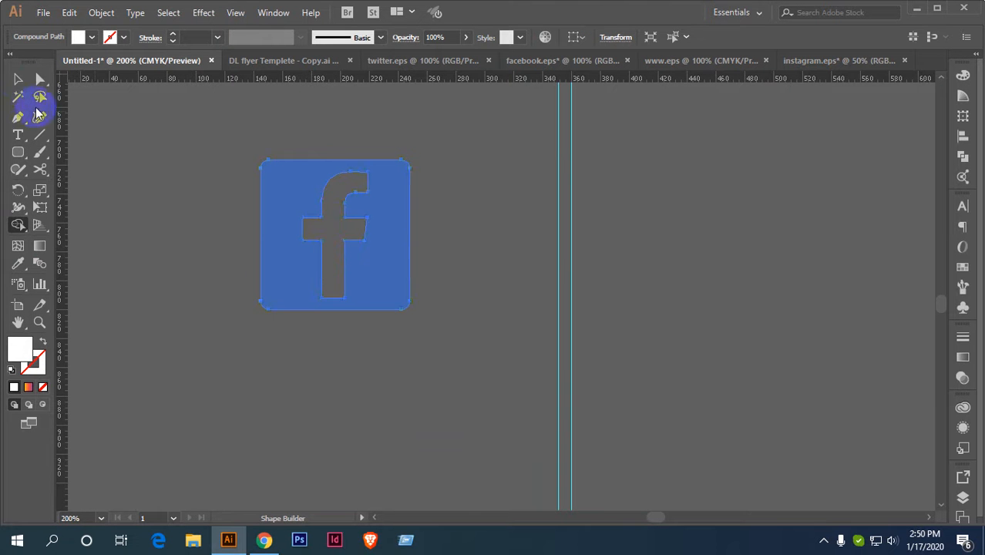
left_click(18, 79)
Shrink the Facebook icon to about the Instagram icon's size and move it closer to that icon.
scroll(292, 258, "down", 2)
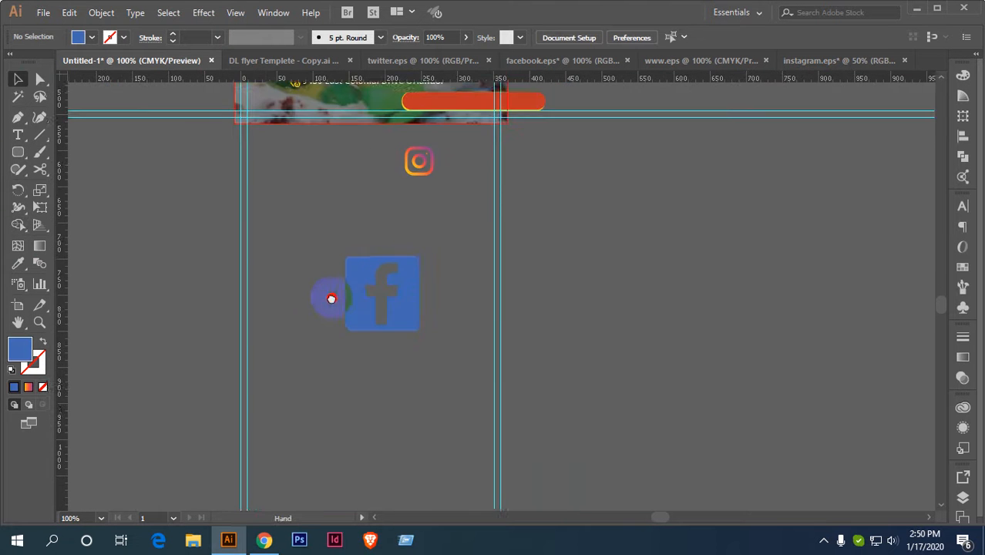
left_click_drag(415, 320, 372, 212)
scroll(385, 220, "up", 3)
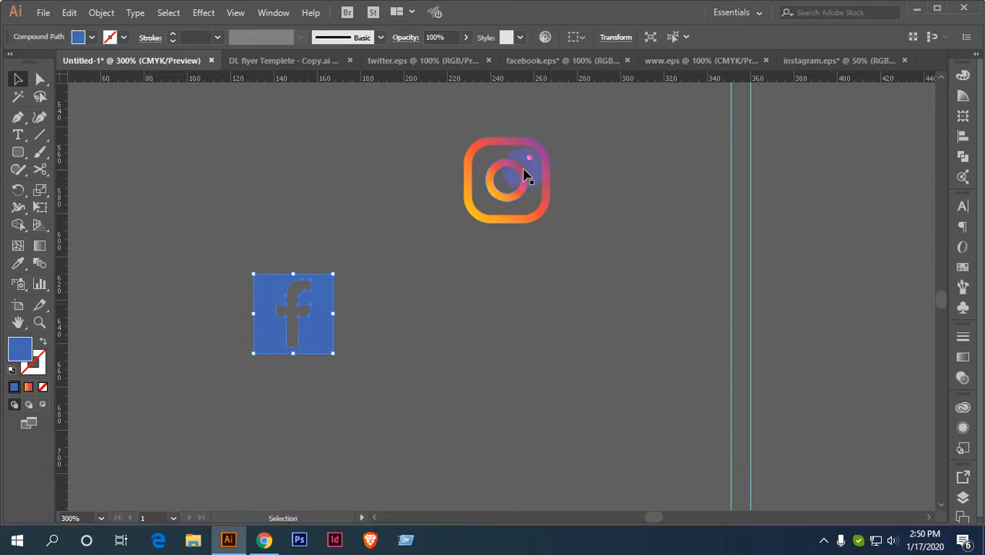
Move the Instagram icon beside the Facebook icon and enlarge the Facebook icon to the Instagram icon's height.
left_click_drag(524, 176, 426, 306)
left_click(528, 266)
scroll(497, 287, "up", 1)
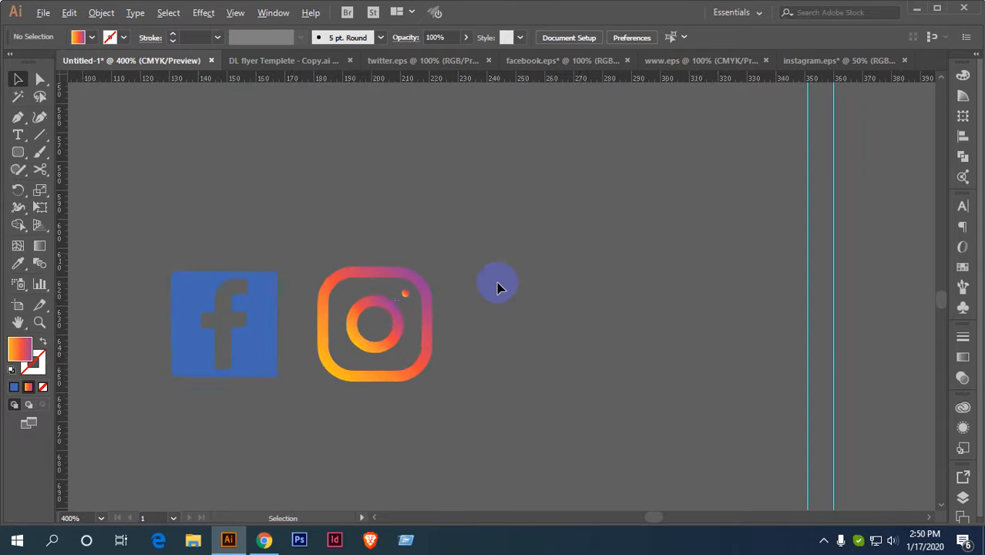
left_click_drag(491, 278, 598, 194)
left_click(365, 232)
scroll(371, 219, "up", 2)
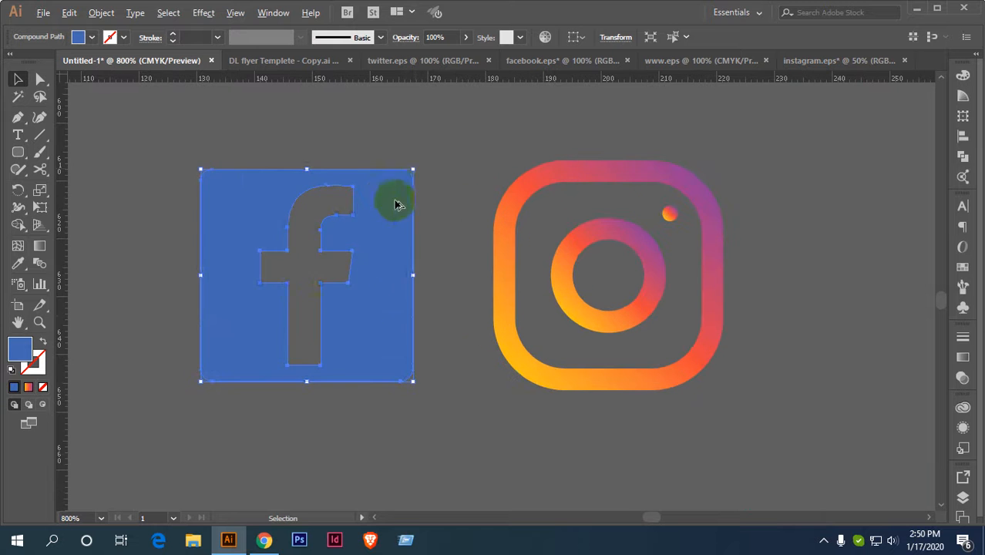
left_click_drag(412, 169, 421, 163)
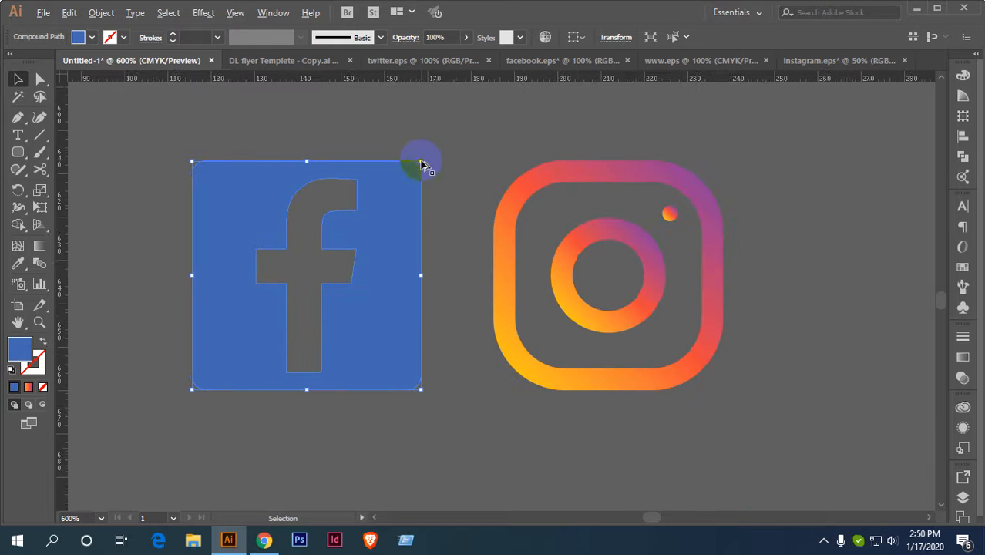
Select the Facebook and Instagram icons together and fill them with white.
key("ctrl+minus")
key("ctrl+a")
left_click(80, 37)
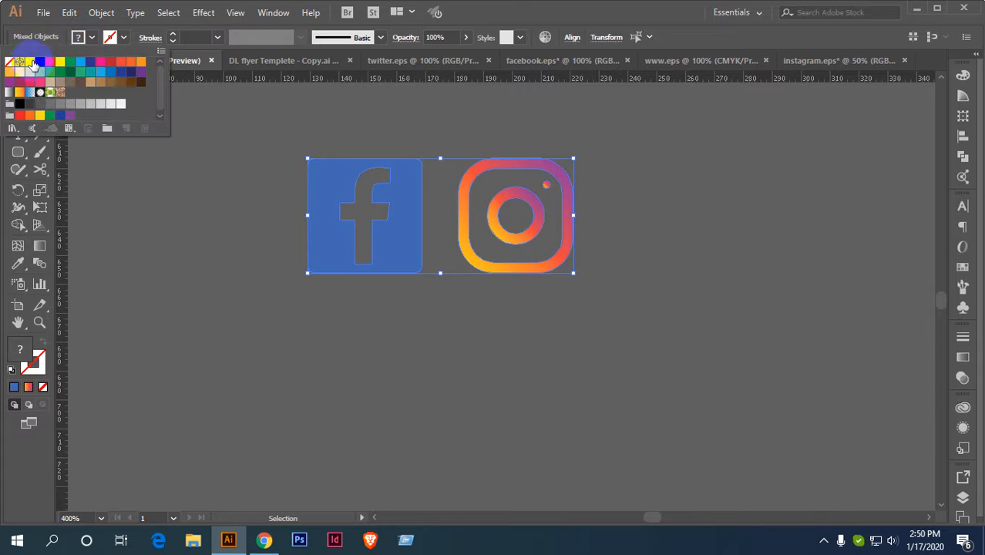
left_click(29, 63)
left_click(204, 264)
left_click(231, 275)
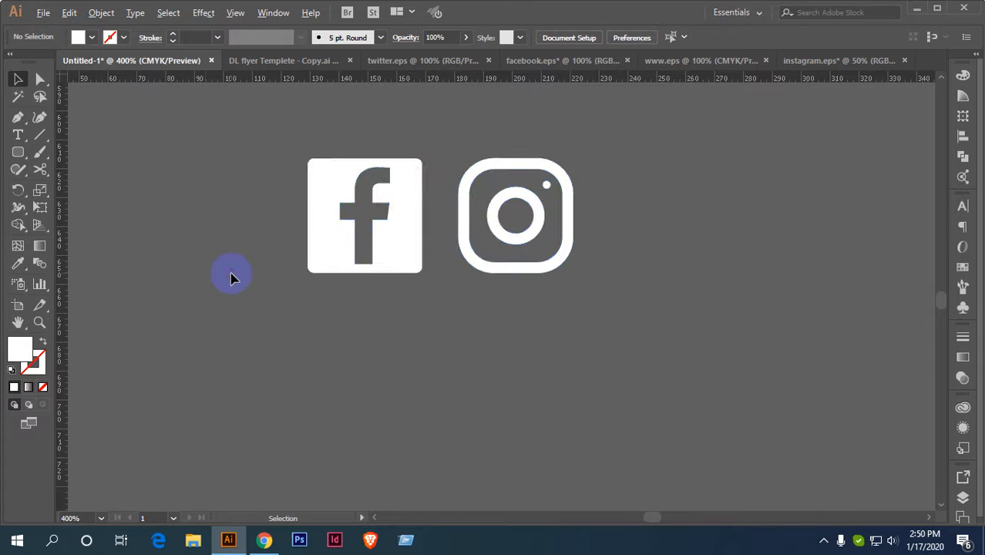
Move both white social icons onto the lower red bar and shrink them to fit within its height, near the flyer's edge.
scroll(231, 275, "down", 2)
left_click_drag(437, 222, 396, 328)
left_click_drag(185, 292, 385, 408)
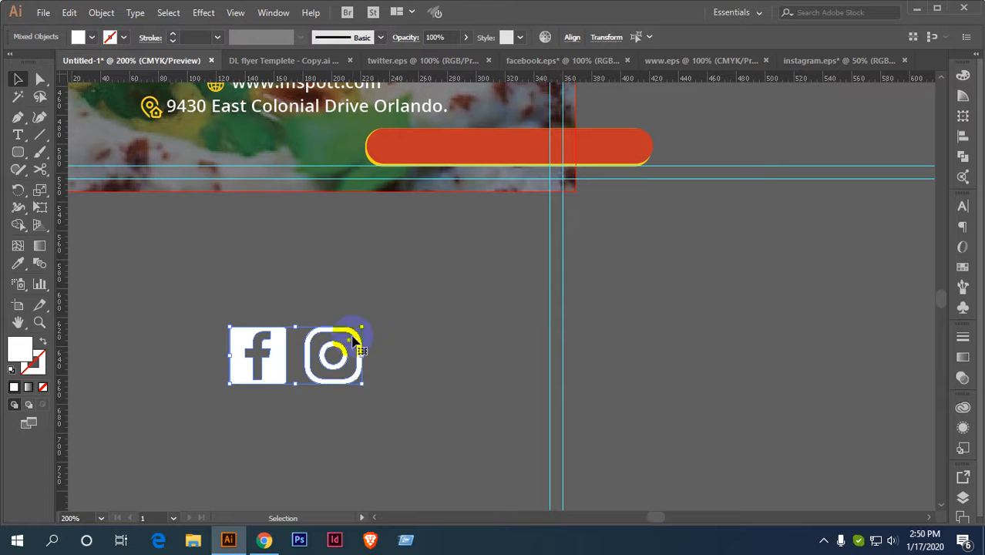
left_click_drag(367, 324, 531, 148)
scroll(530, 147, "up", 2)
left_click_drag(451, 281, 434, 313)
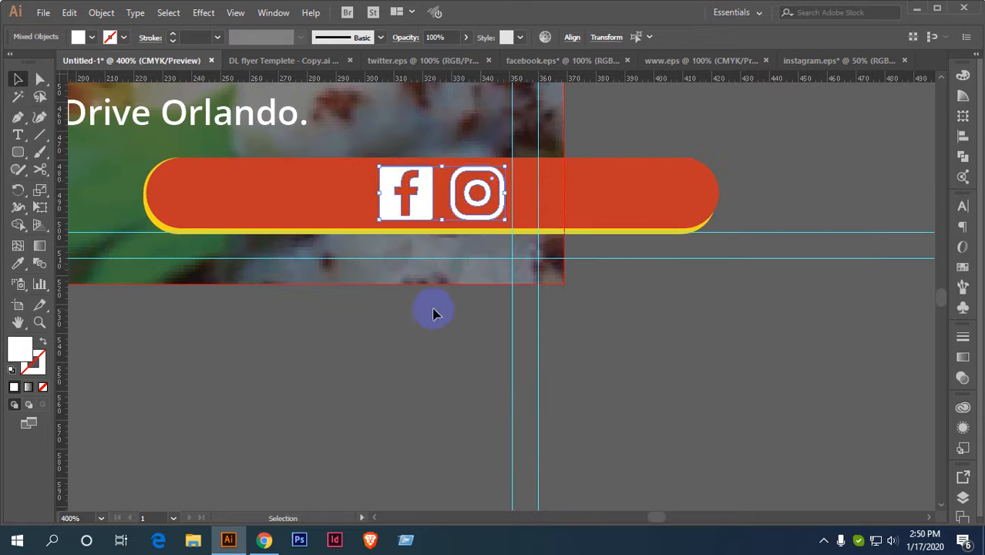
left_click(434, 314)
scroll(479, 193, "up", 1)
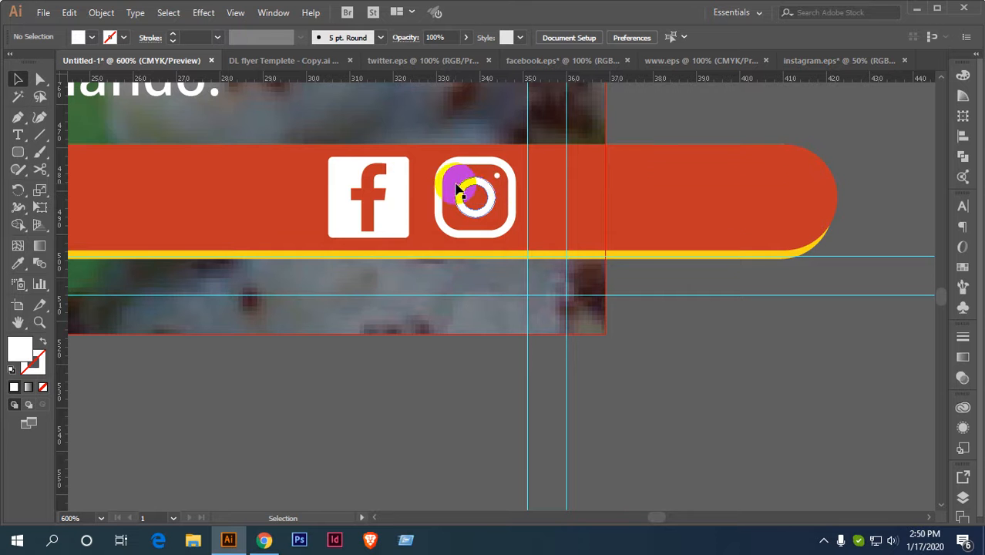
Align the Facebook and Instagram icons with the red bar by their vertical centers, and reselect both icons.
left_click(464, 198)
left_click(396, 194, "shift")
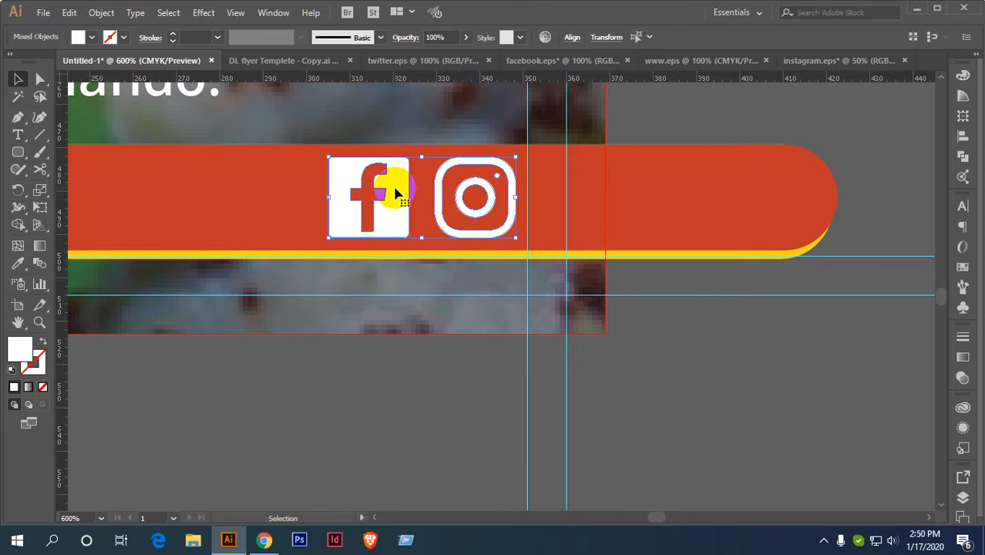
left_click(715, 185, "shift")
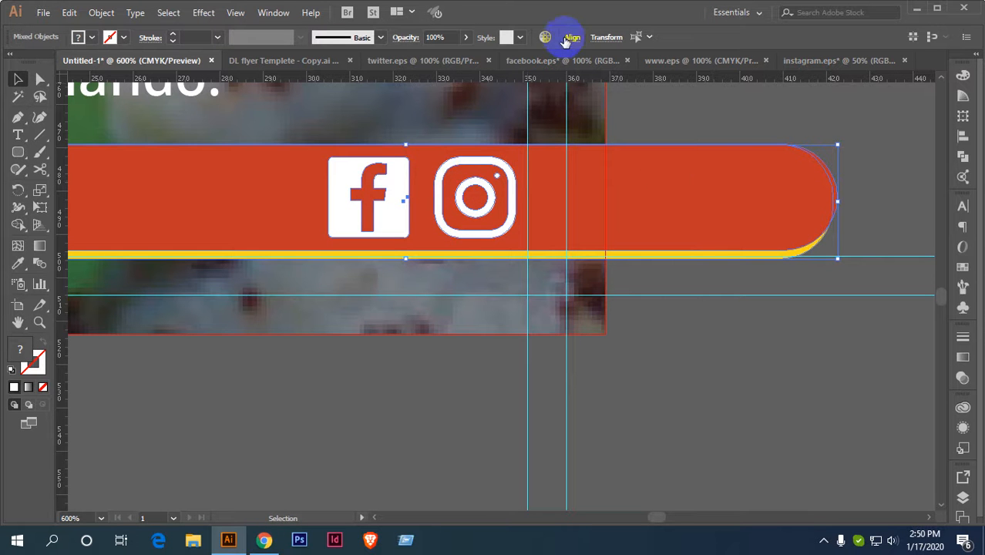
left_click(571, 38)
left_click(541, 77)
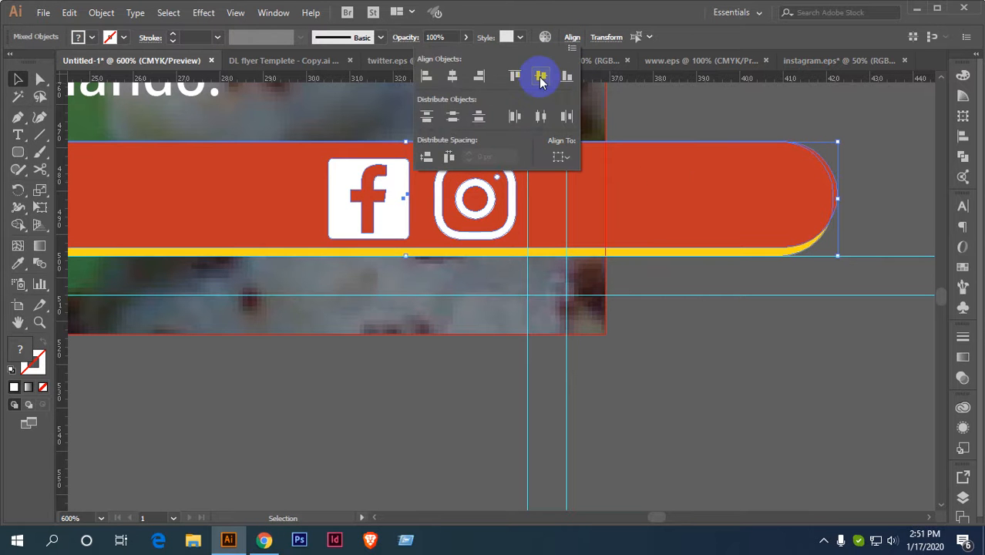
left_click(432, 348)
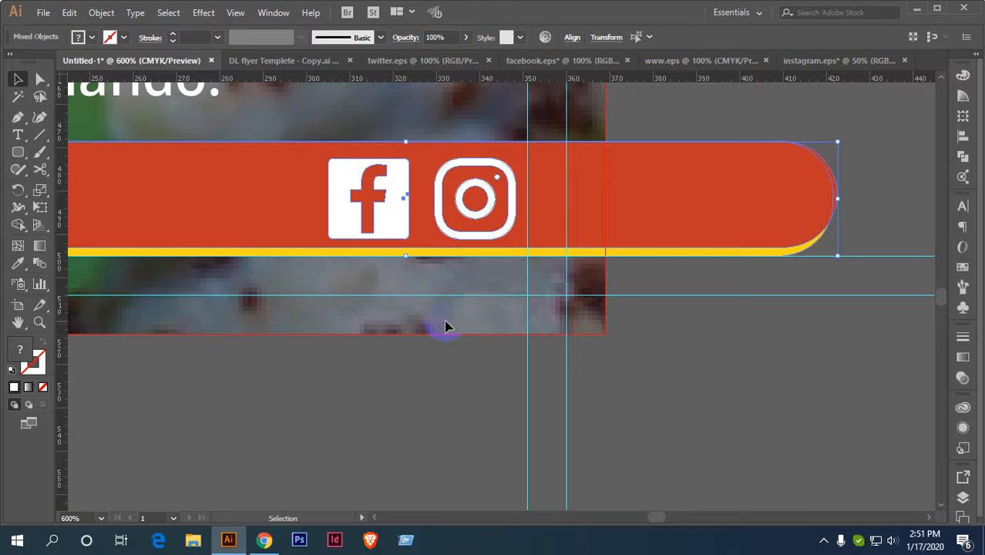
left_click(430, 348)
left_click(451, 193)
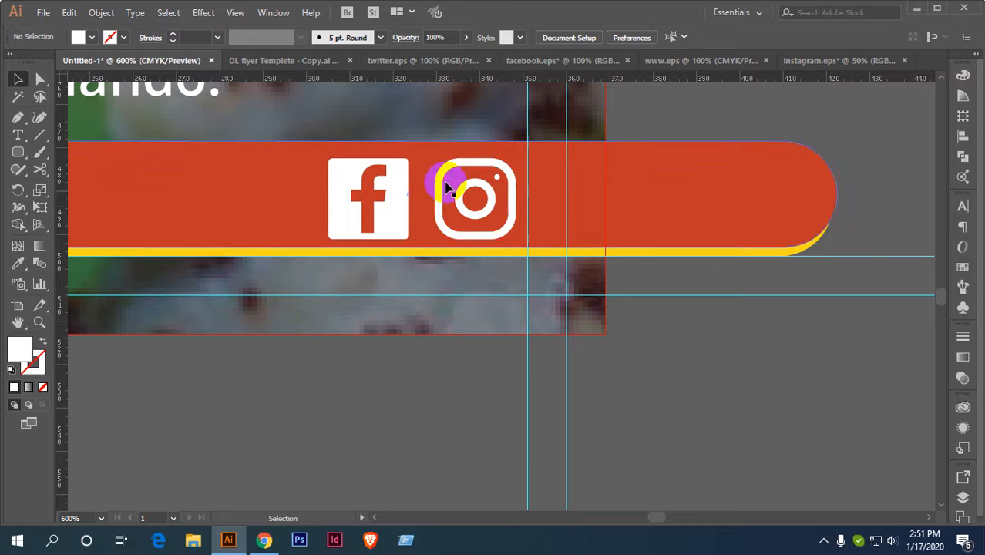
left_click(379, 195, "shift")
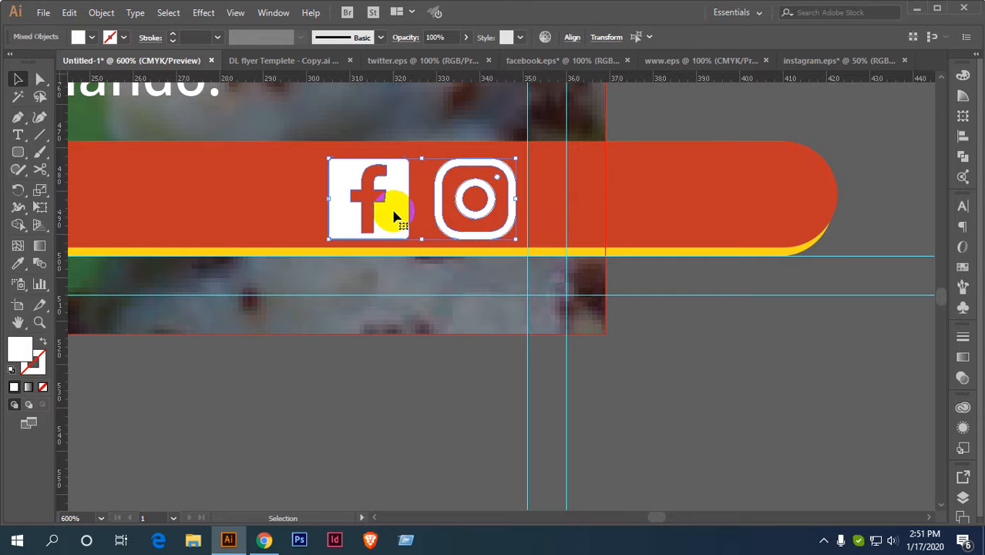
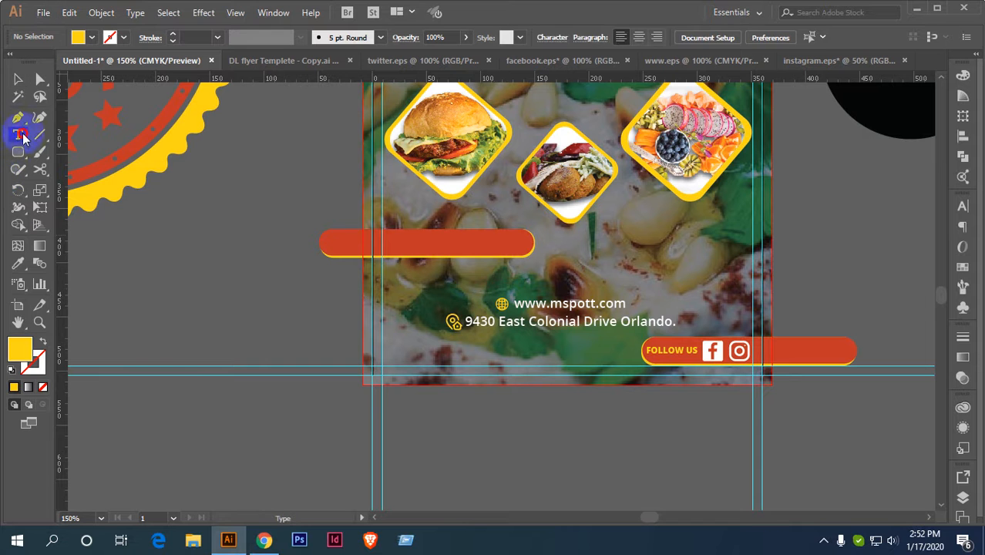
Add the text "Time: 00 AM-00 PM" on the empty canvas beside the upper red bar.
left_click(193, 253)
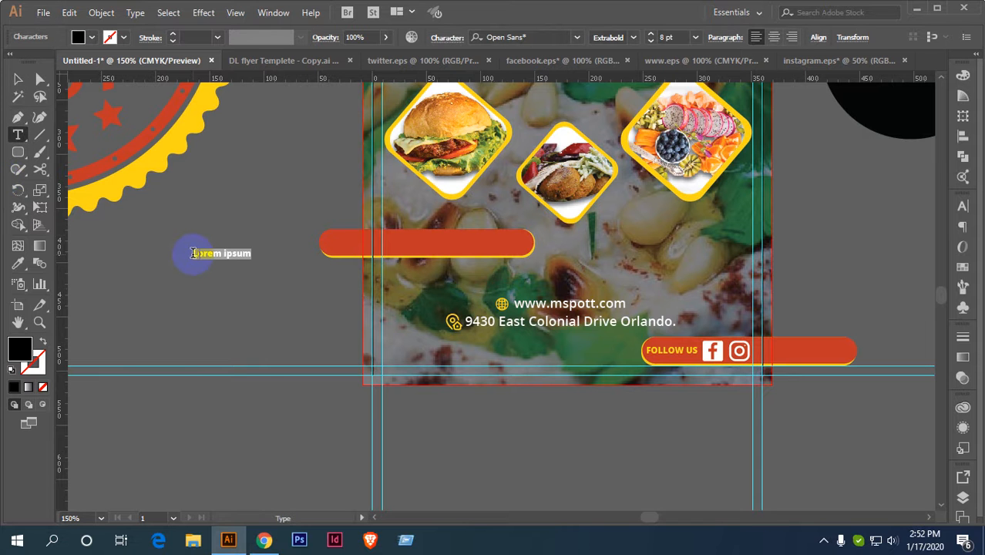
type("Sp")
mouse_move(221, 253)
left_mouse_down()
mouse_move(238, 255)
mouse_move(231, 246)
left_mouse_up()
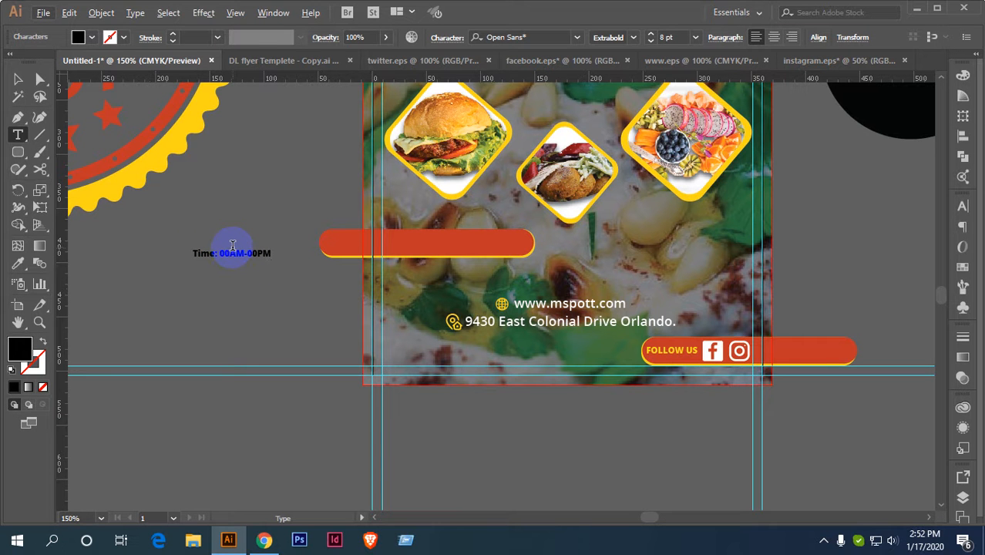
left_click(232, 248)
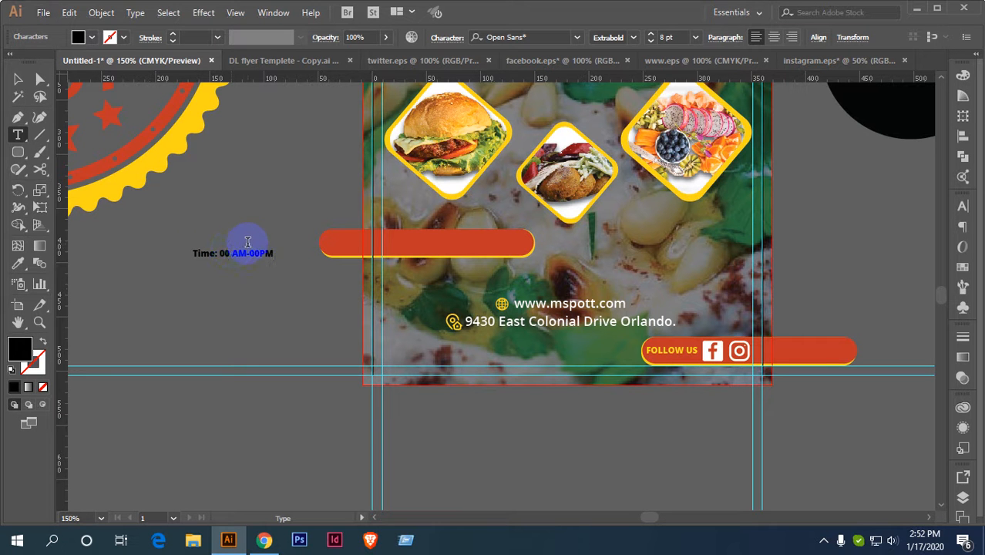
left_click(259, 250)
left_click(17, 78)
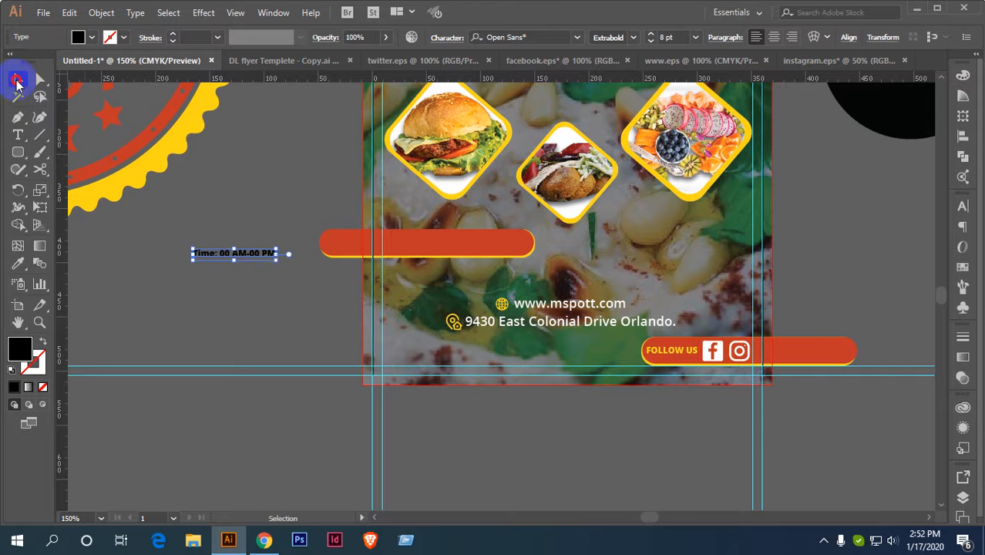
Place a copy of the time text on the upper red bar, enlarge it to 12.6 pt and center it within the bar's height.
scroll(264, 276, "up", 1)
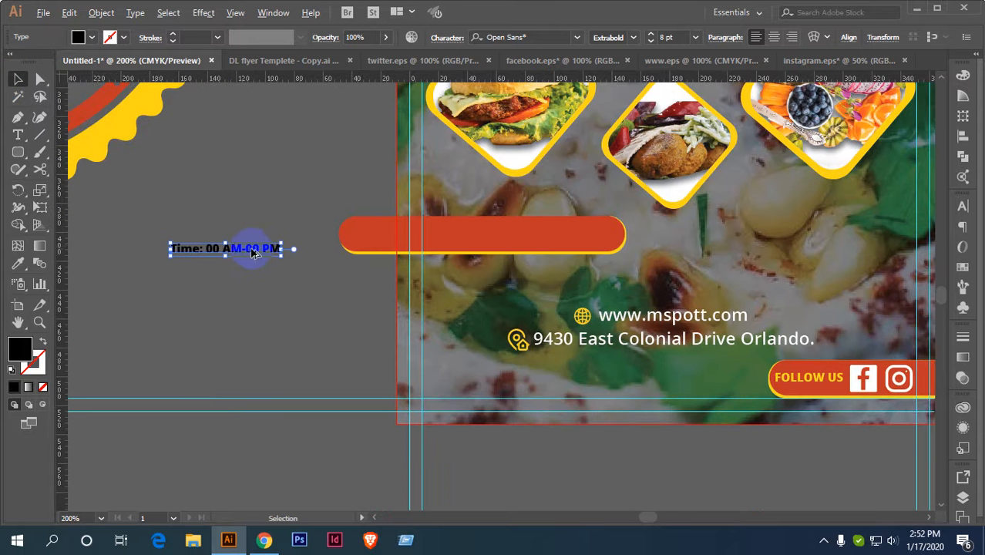
left_click_drag(253, 247, 564, 249)
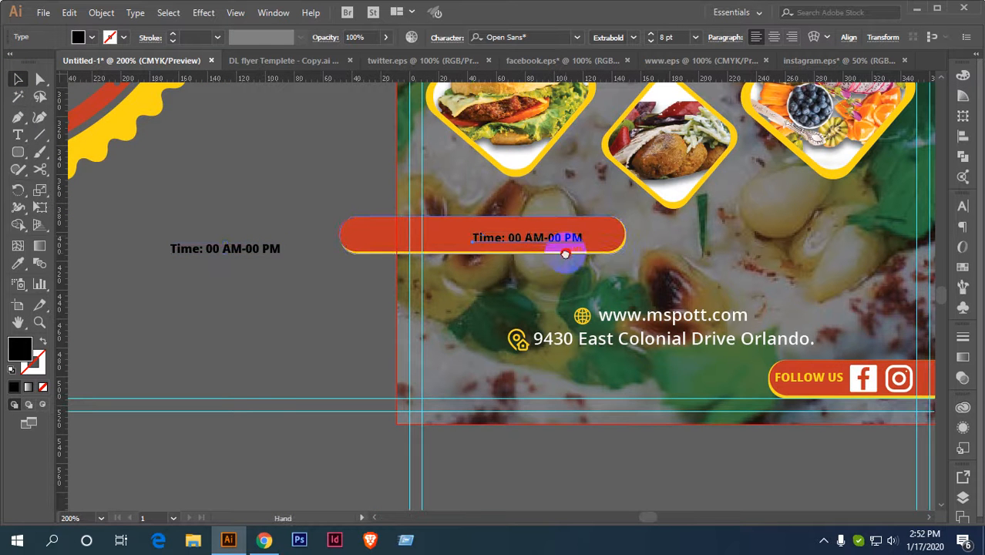
scroll(564, 249, "up", 2)
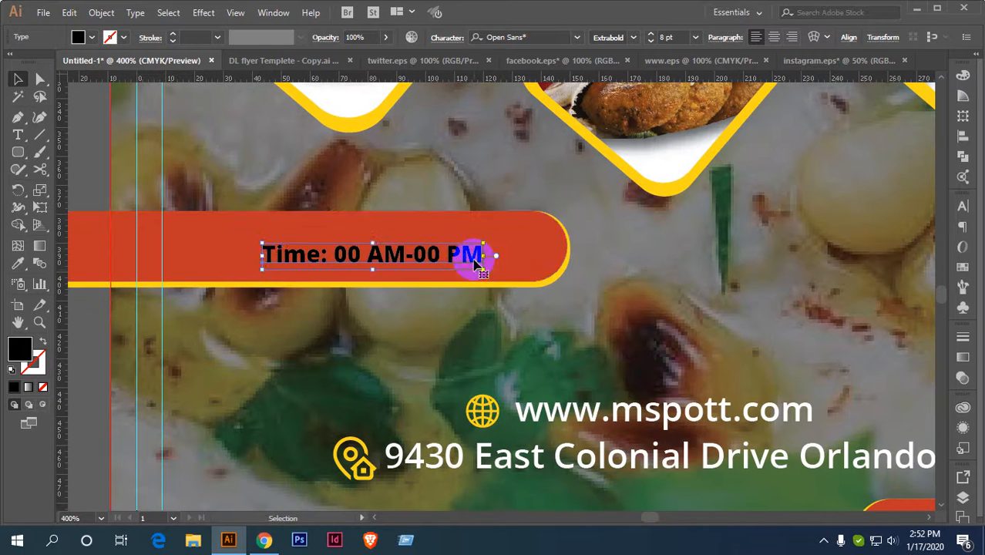
left_click_drag(484, 239, 558, 229)
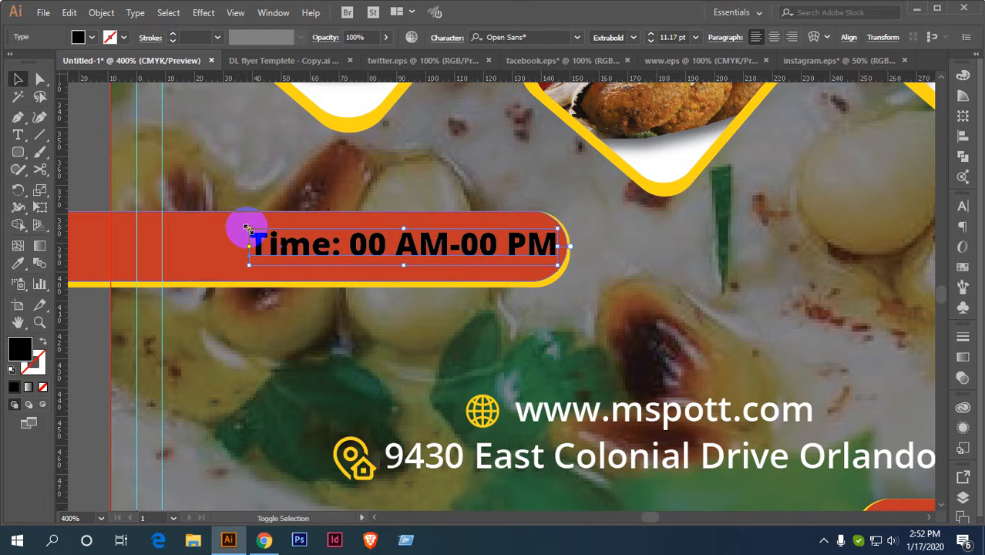
left_click_drag(245, 229, 180, 224)
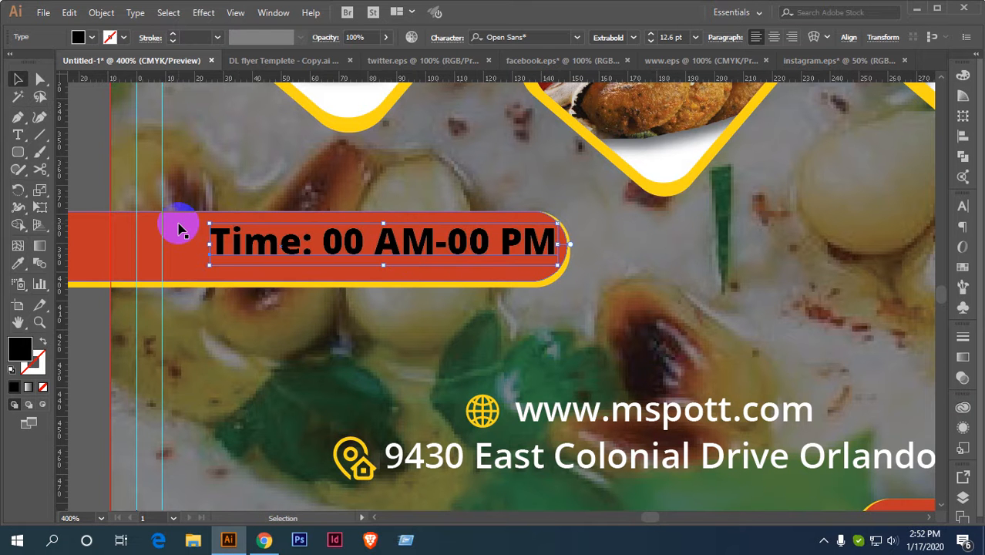
key("Down")
key("Left")
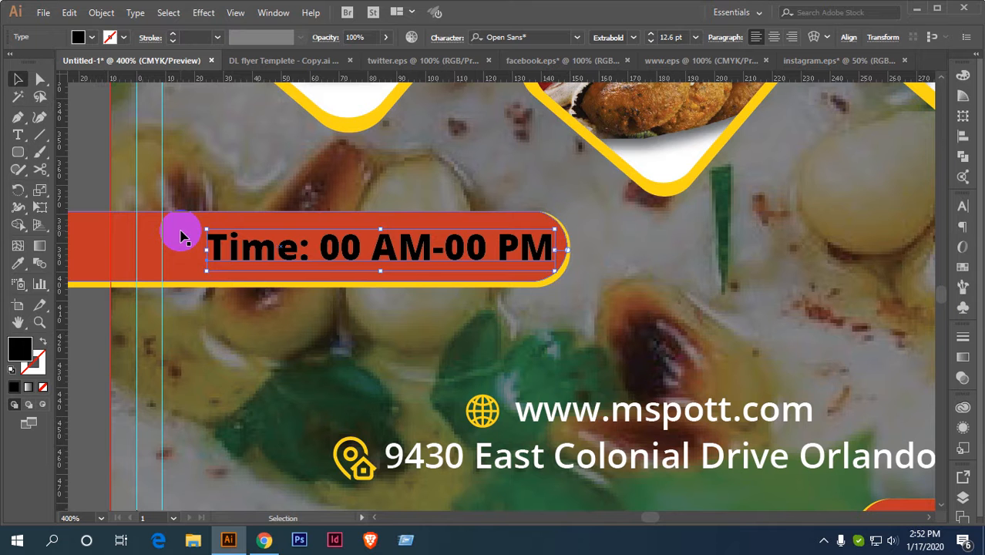
Shift the upper red bar and its time text together to the left until the text starts at the inner margin guide.
scroll(320, 284, "down", 1)
scroll(320, 284, "down", 1)
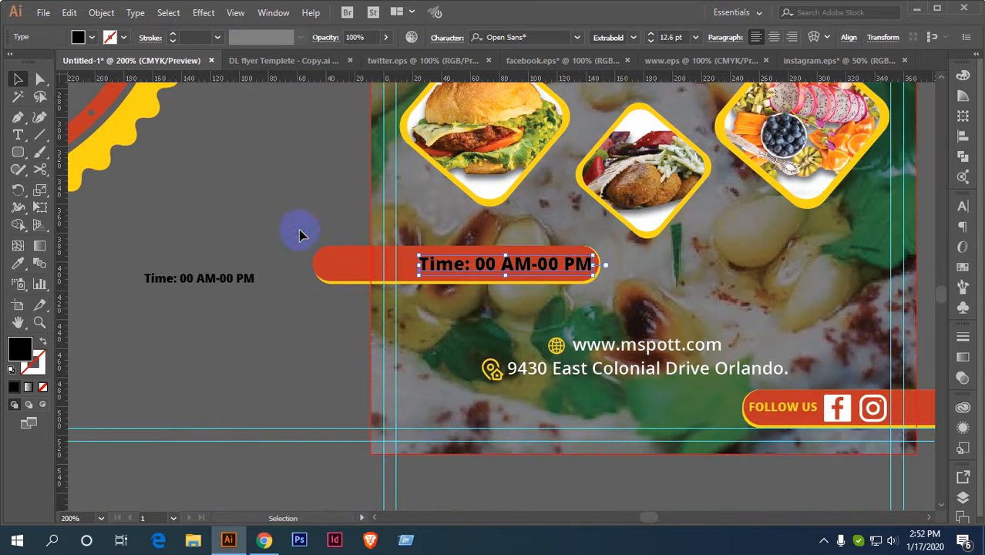
left_click_drag(297, 231, 348, 307)
left_click(453, 270, "shift")
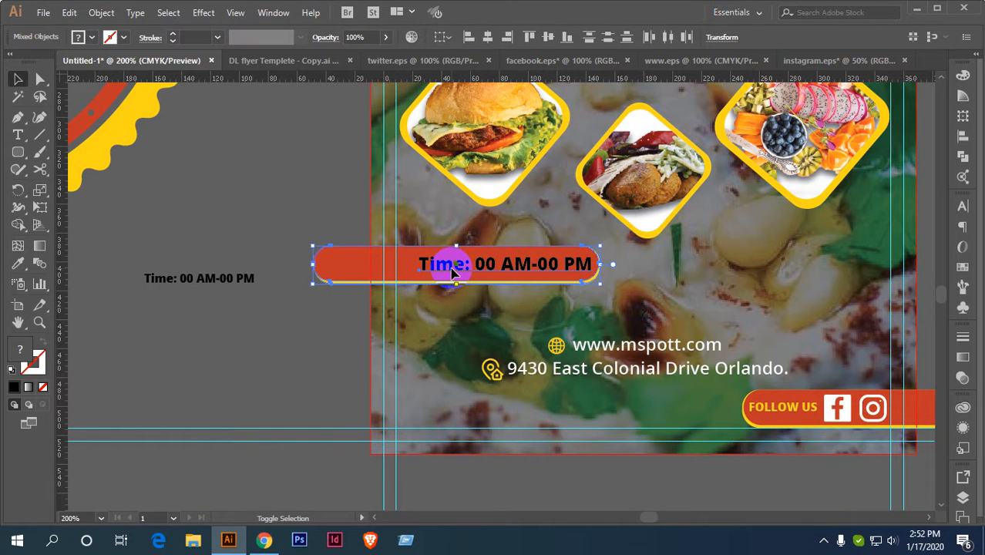
key("shift+Left")
key("shift+Left")
key("Right")
key("Right")
key("Right")
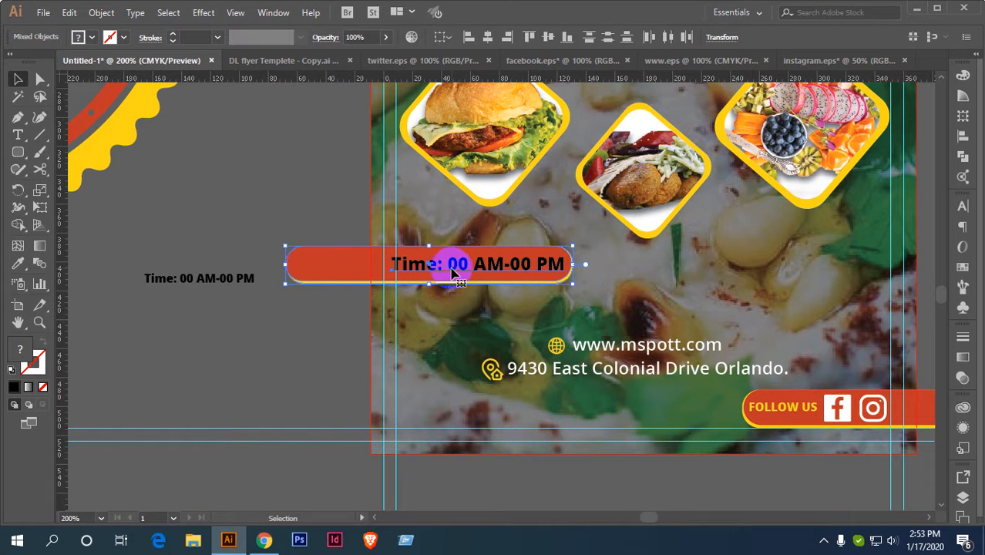
Fill the time text on the red bar with white.
left_click(296, 334)
scroll(435, 275, "up", 2)
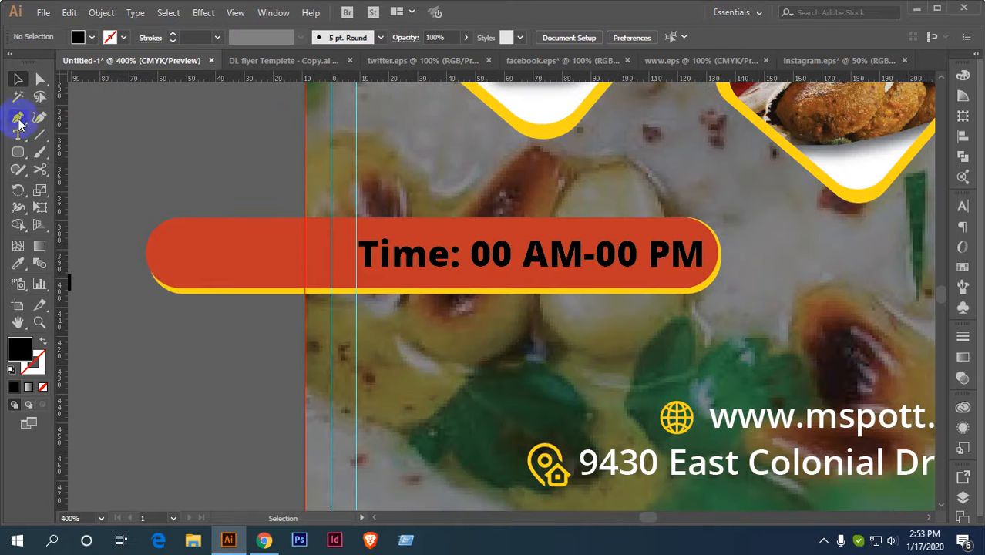
left_click(433, 257)
left_click(92, 37)
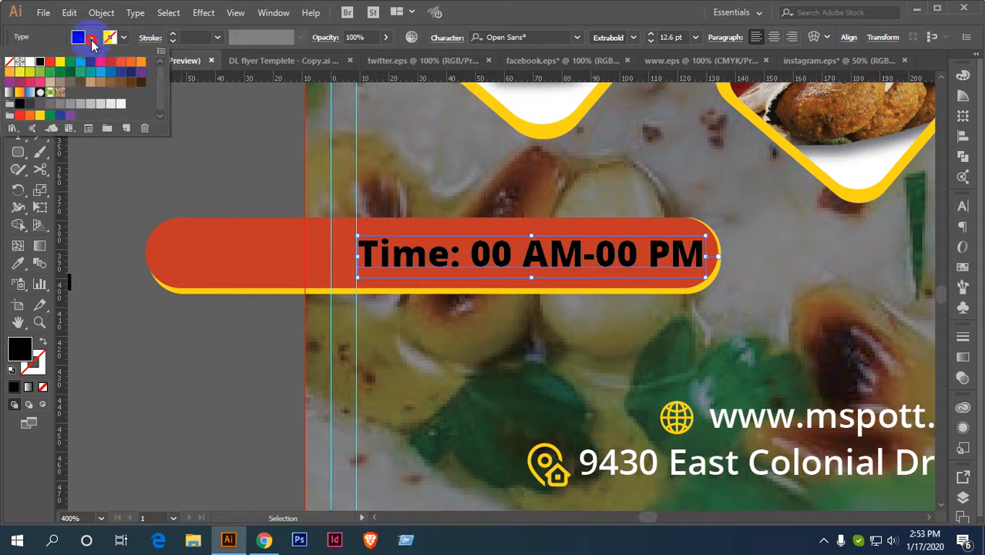
left_click(33, 67)
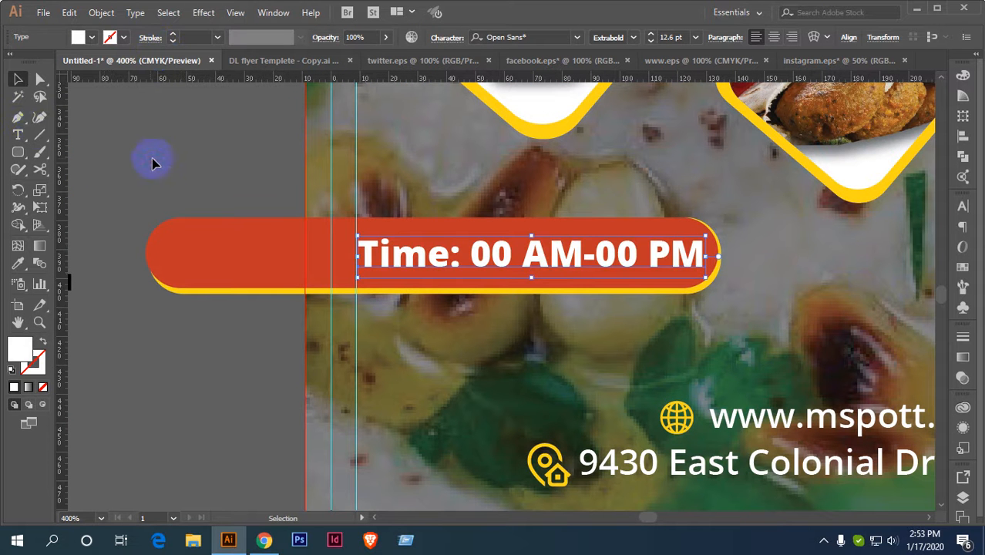
Color only the word "Time:" in the red bar's text yellow.
left_click(18, 134)
left_click_drag(459, 255, 341, 246)
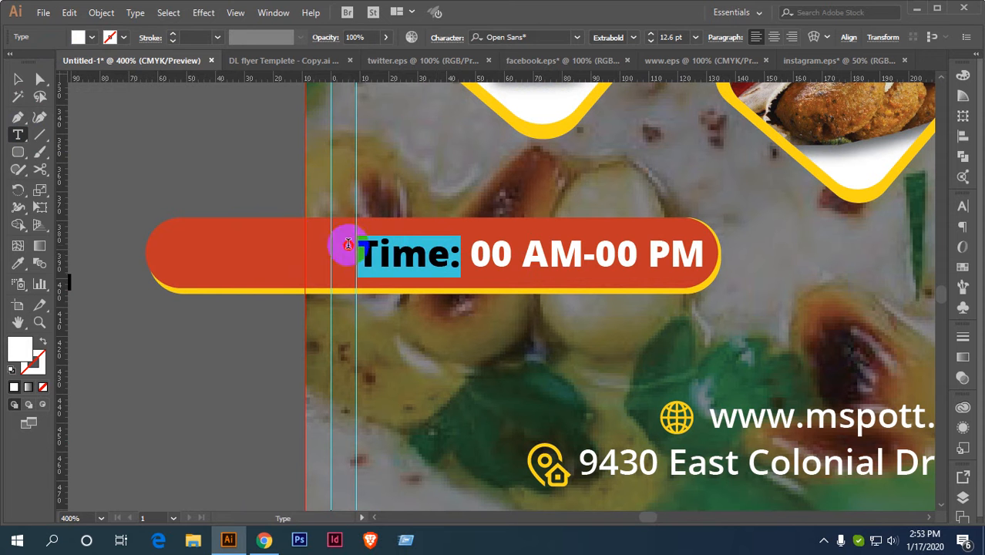
left_click(92, 37)
left_click(19, 71)
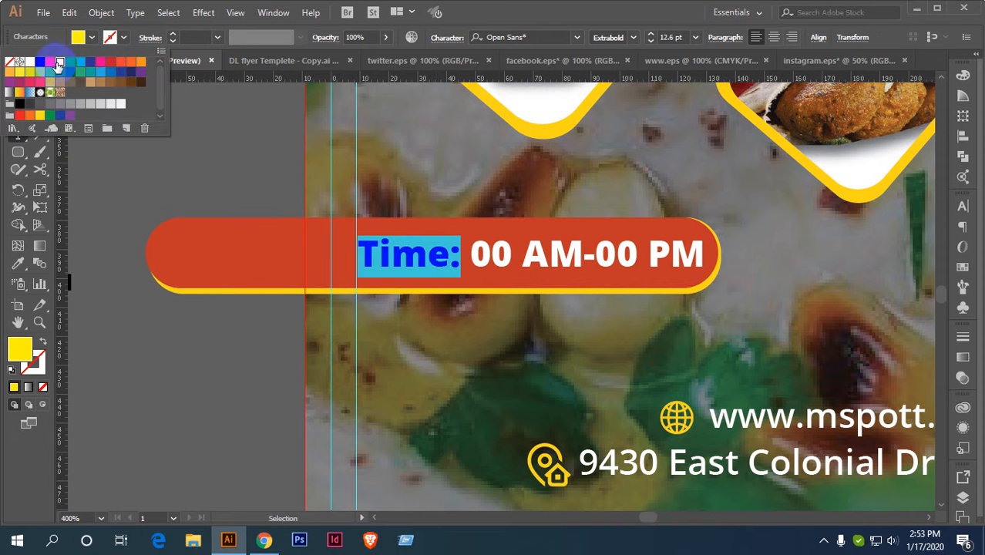
left_click(18, 79)
left_click(154, 146)
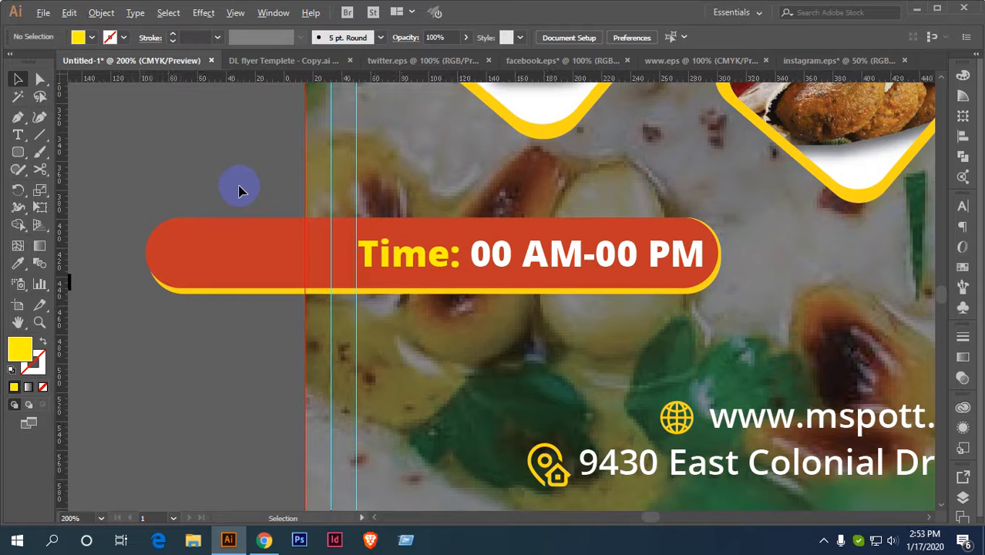
scroll(237, 188, "down", 4)
scroll(450, 249, "up", 1)
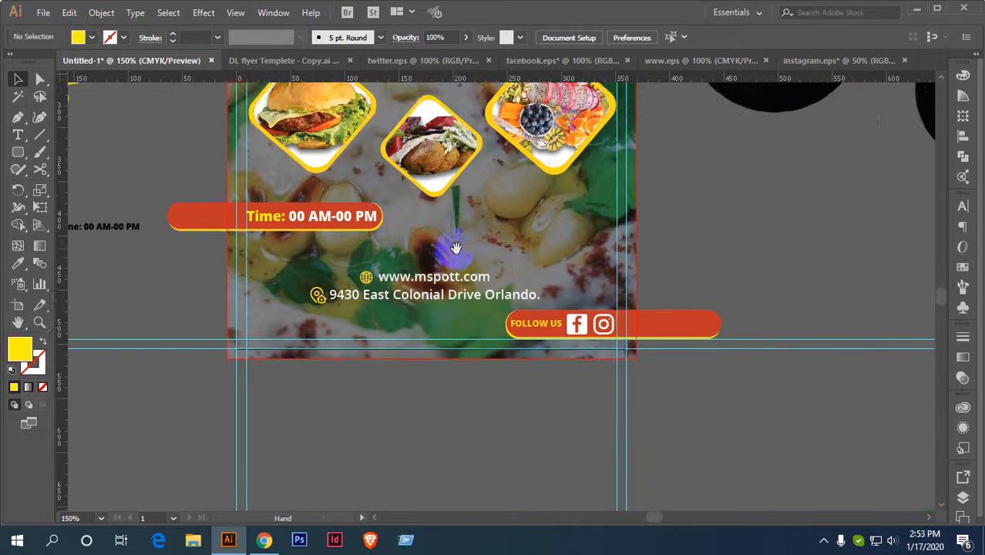
Save the document to the Desktop as an Adobe Illustrator file named "menu postcard", keeping the Illustrator CC version options.
scroll(466, 226, "down", 3)
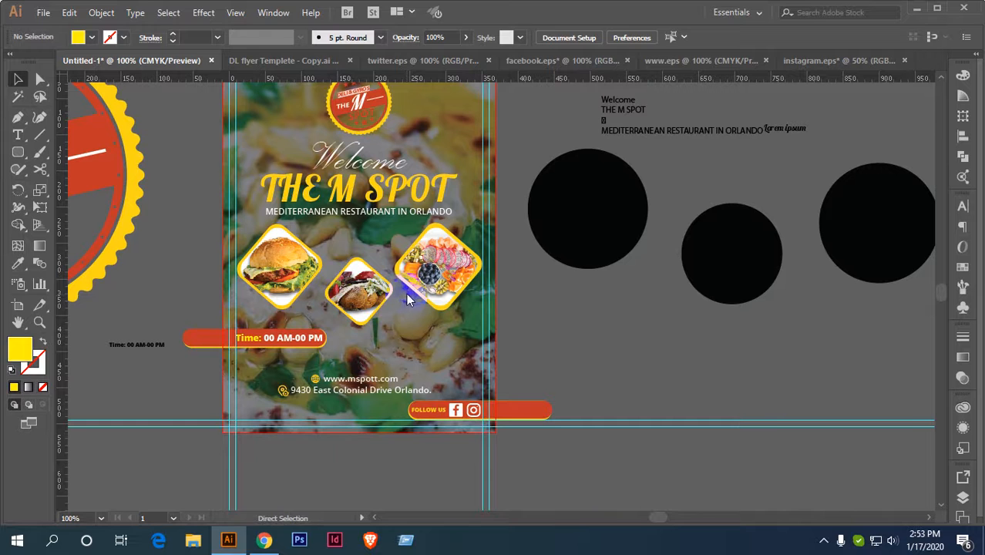
key("ctrl+s")
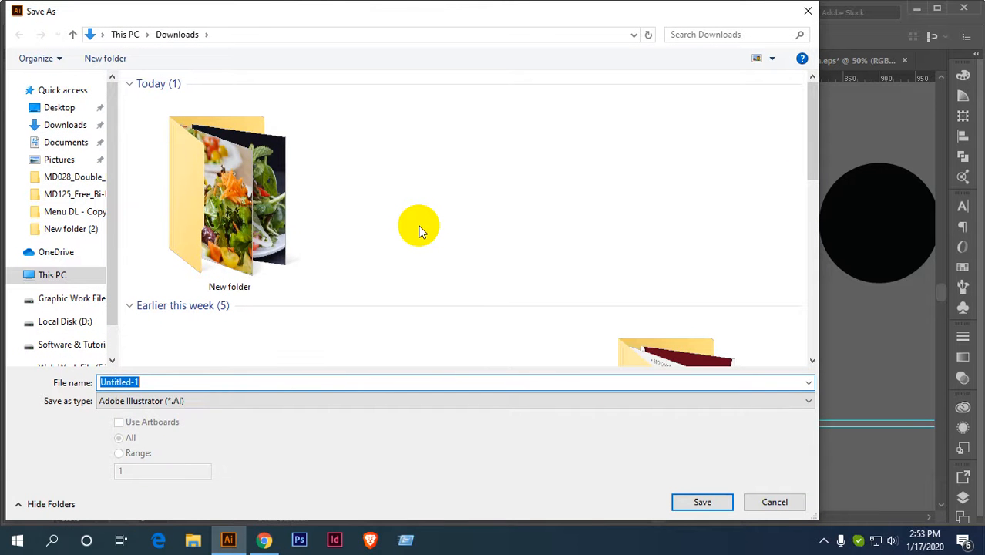
type("menu post")
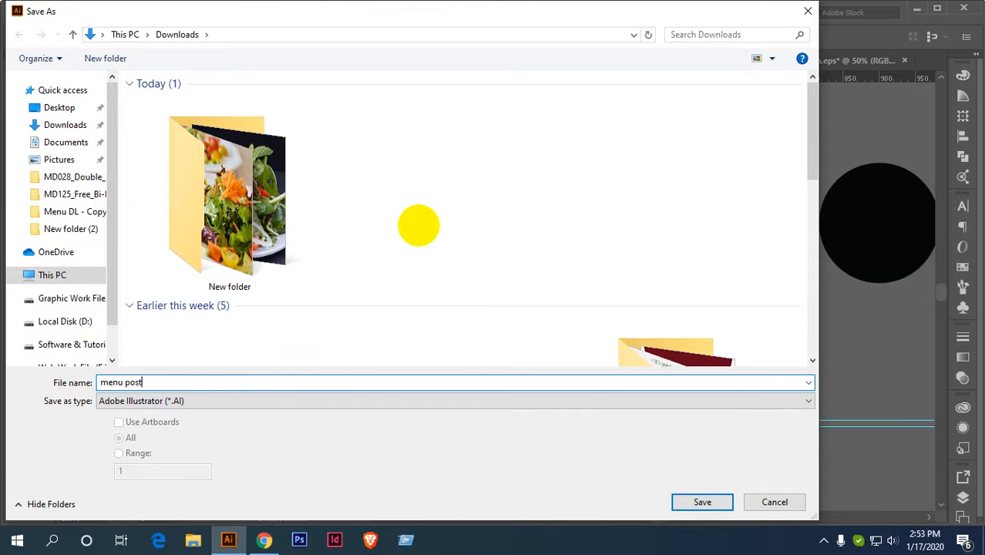
type("card")
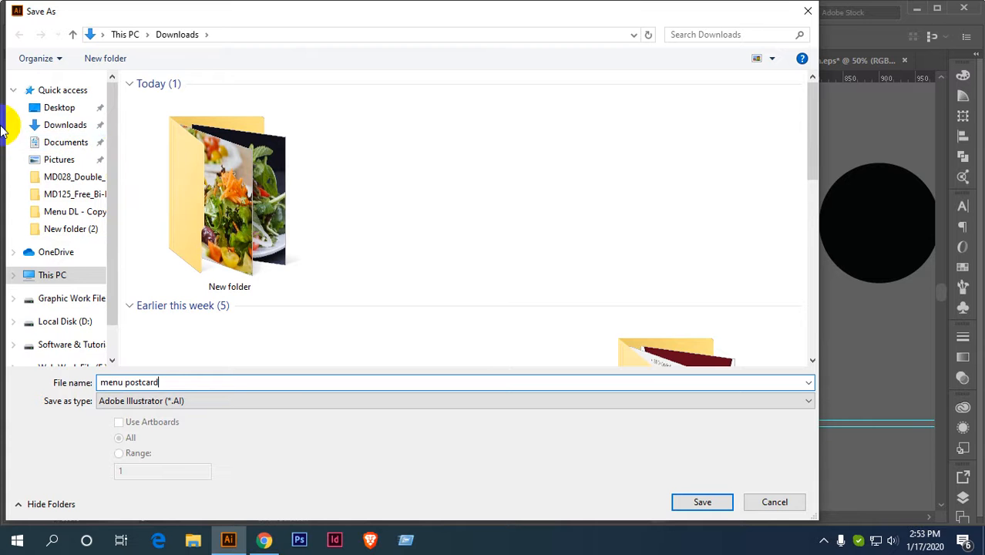
left_click(60, 110)
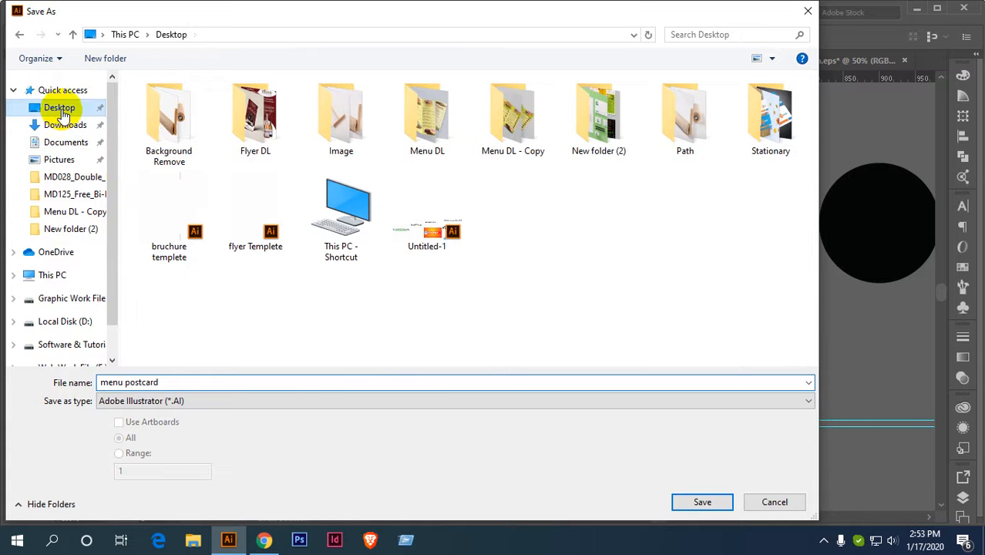
left_click(706, 502)
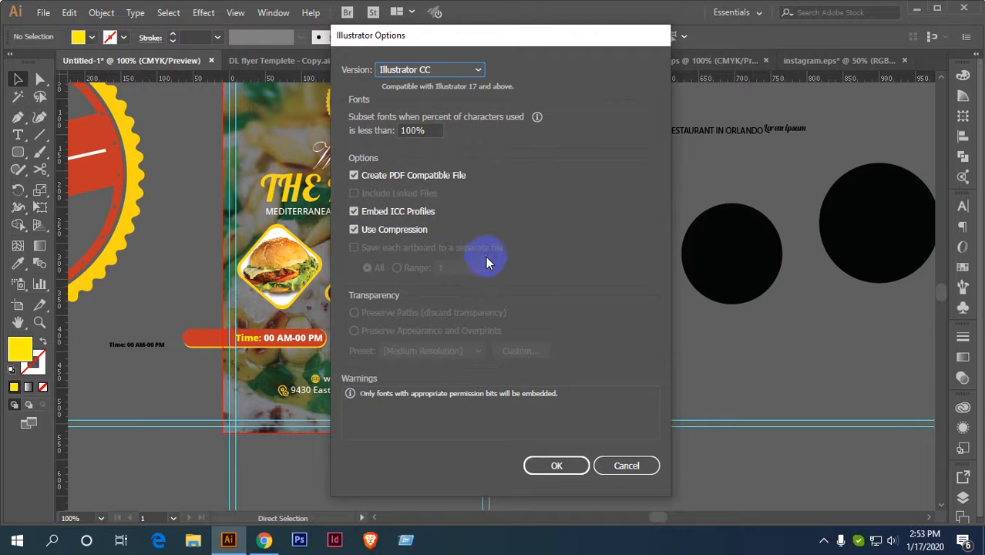
left_click(544, 462)
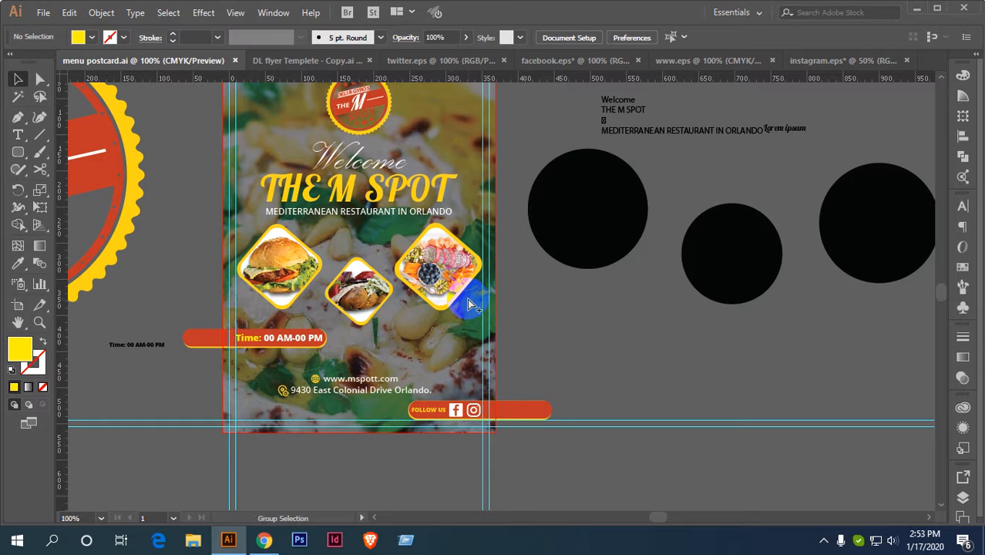
Set the opacity of the black overlay rectangle on the flyer background to 55% and save the document.
left_click(472, 306)
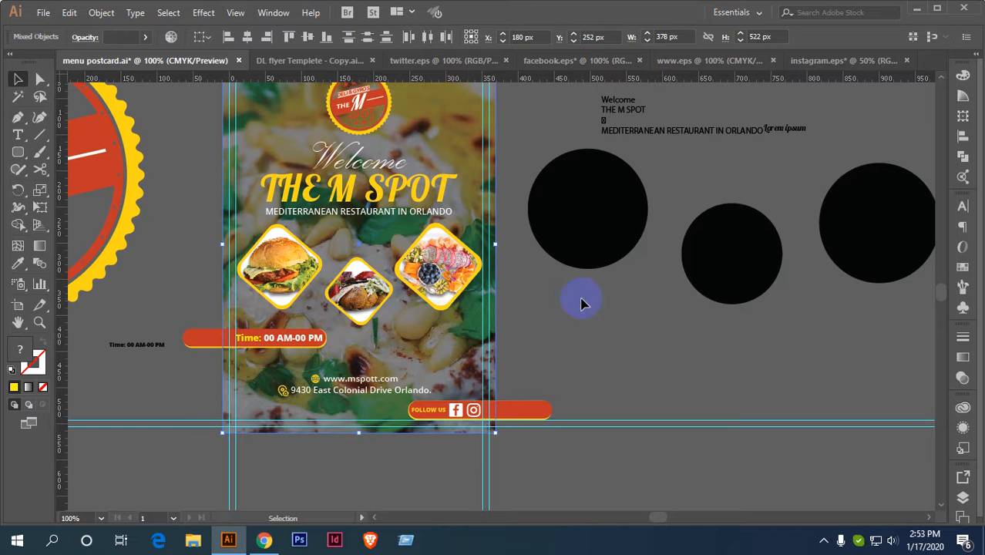
left_click(582, 304)
left_click(463, 331)
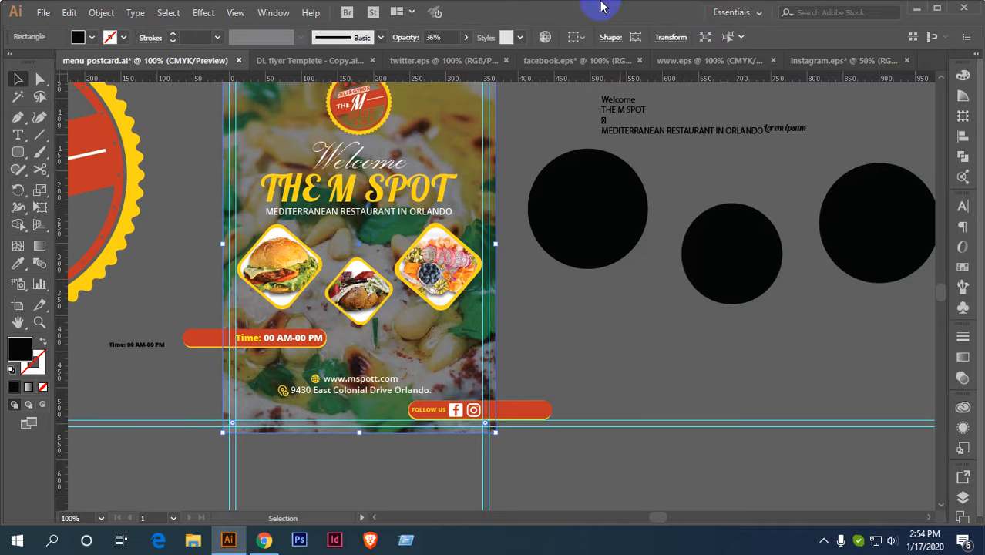
left_click(466, 37)
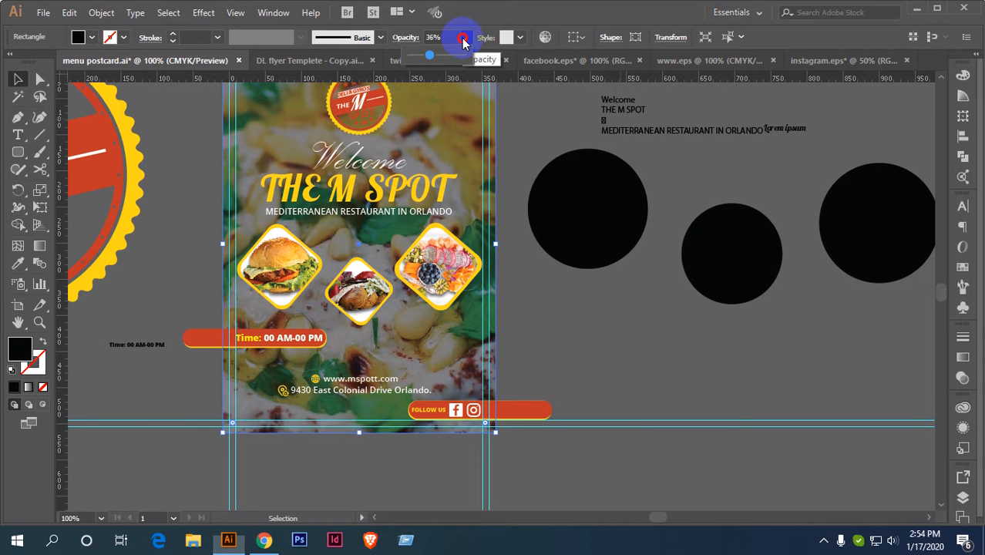
left_click(430, 60)
left_click_drag(430, 59, 440, 57)
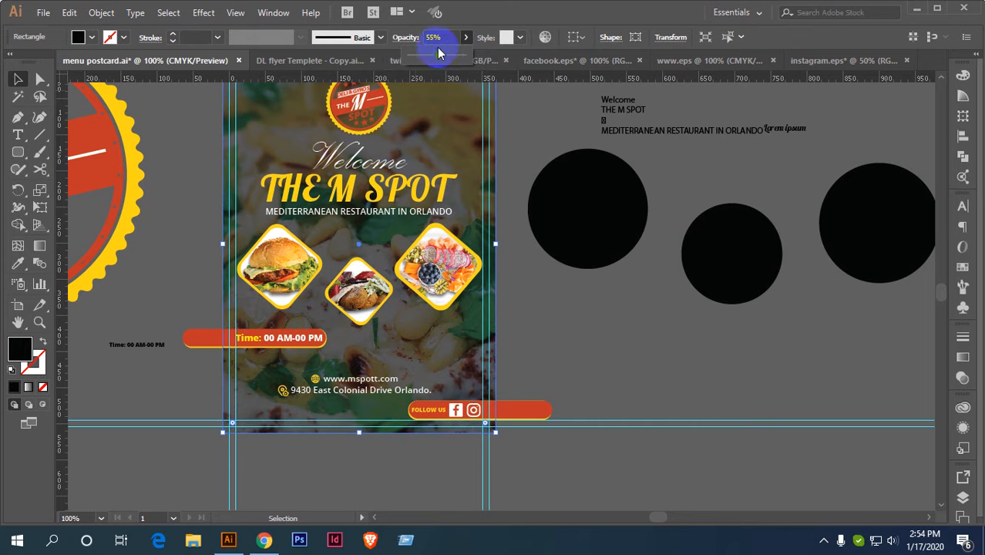
left_click(578, 324)
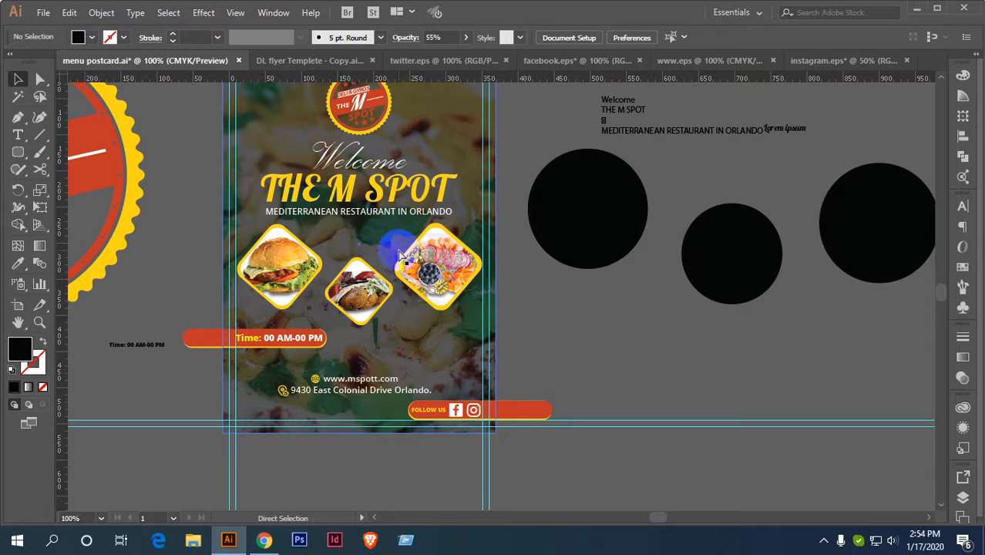
key("ctrl+s")
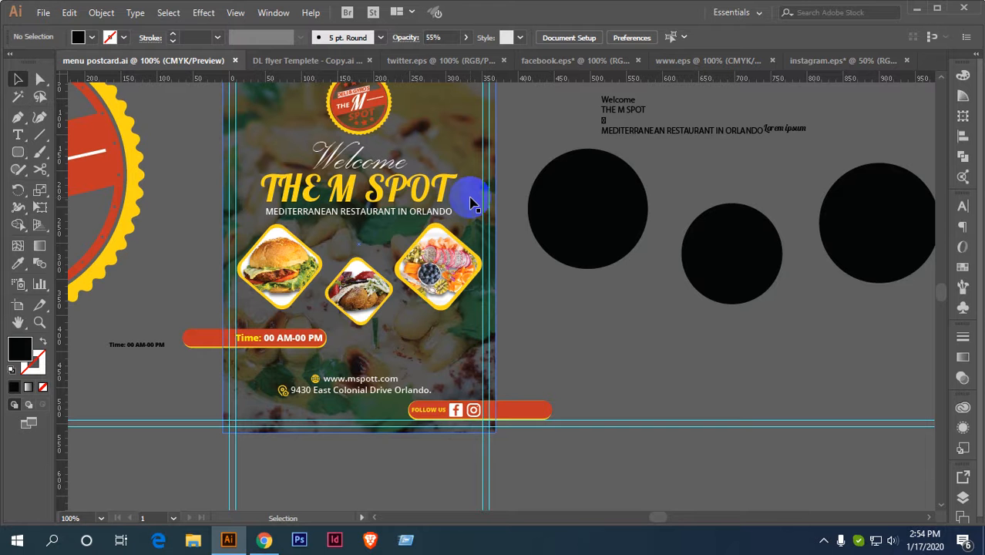
Unlock the guides around the flyer artboard.
scroll(369, 293, "down", 1)
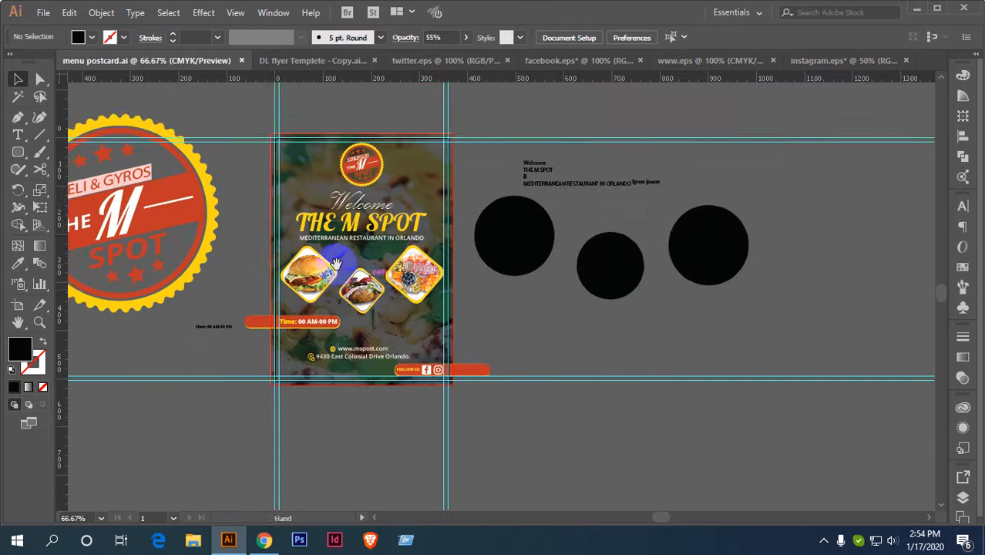
left_click_drag(337, 268, 483, 245)
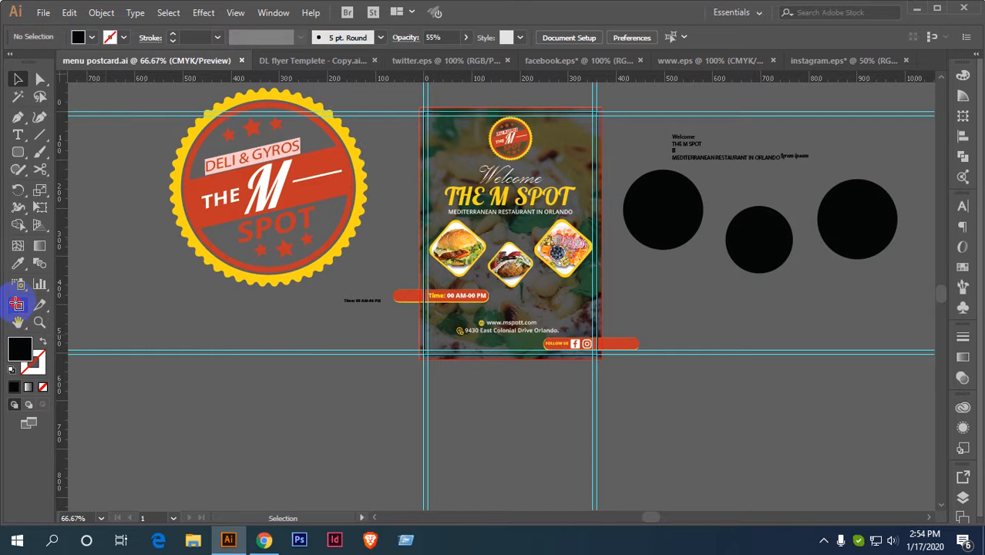
left_click(16, 305)
scroll(353, 298, "down", 1)
left_click_drag(331, 285, 478, 282)
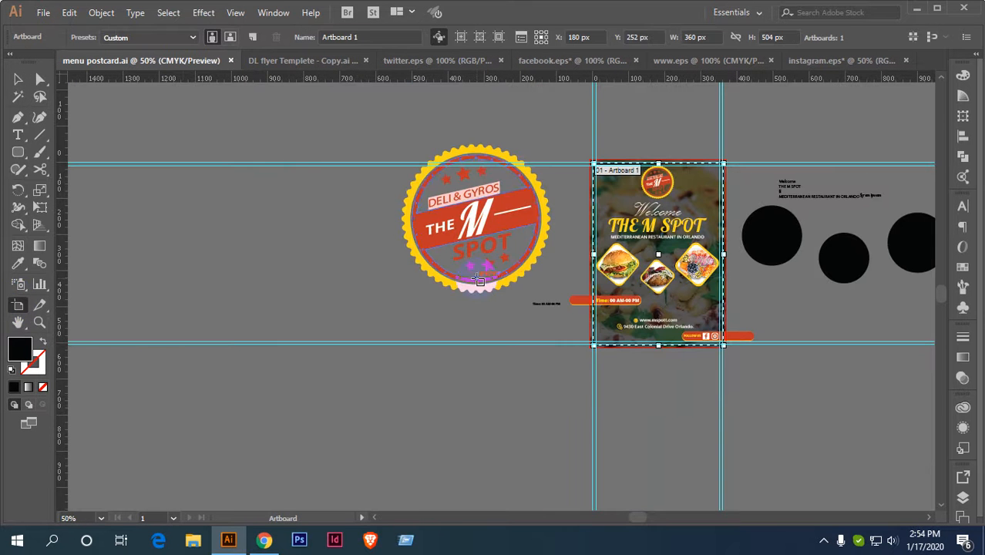
left_click(18, 80)
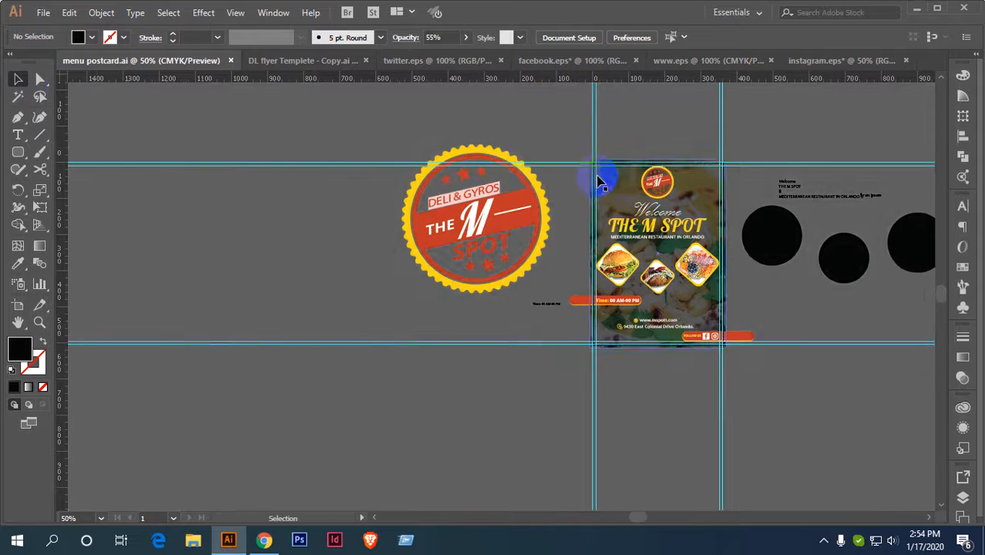
scroll(613, 159, "up", 1)
right_click(586, 124)
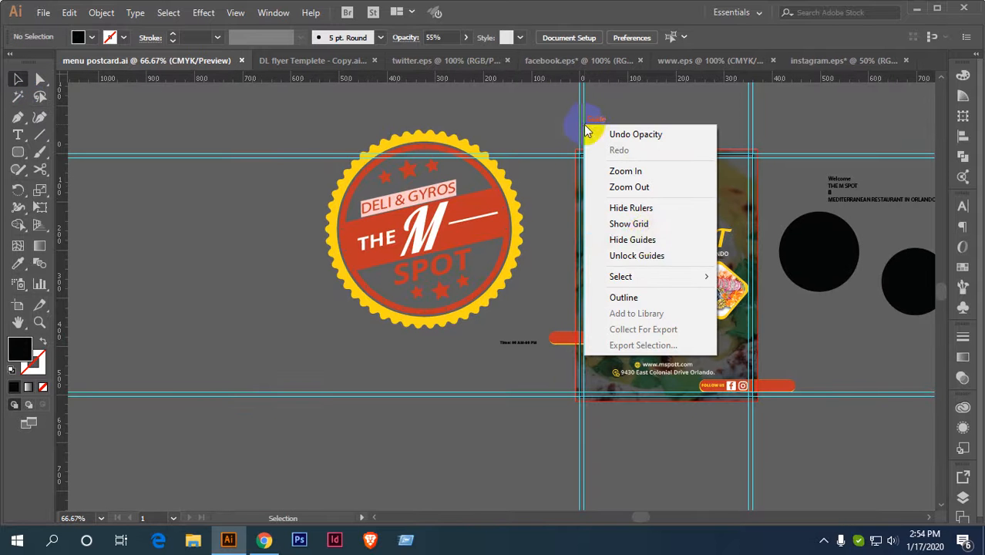
left_click(644, 258)
Try to duplicate the flyer artboard with its artwork beyond the large badge, and undo the copy.
left_click_drag(567, 208, 714, 370)
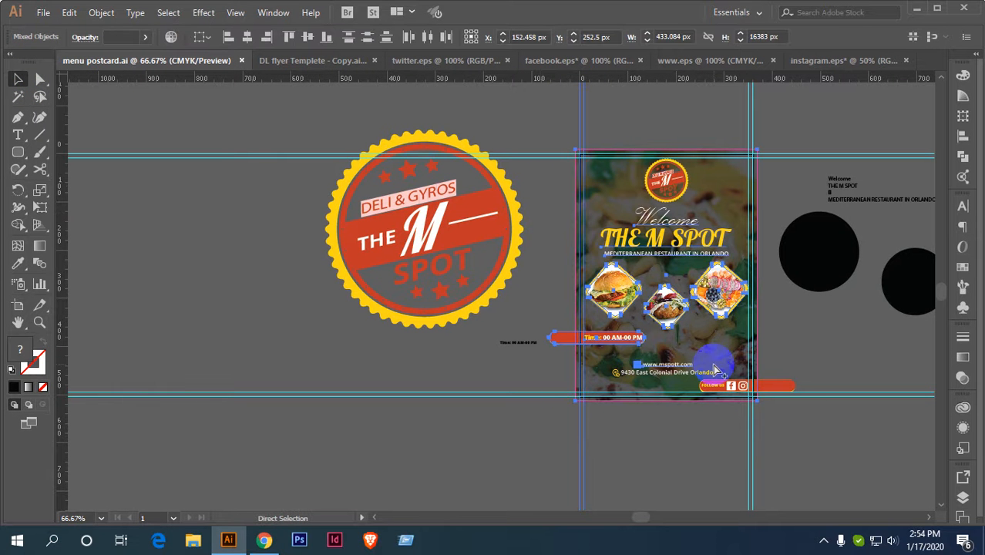
left_click(554, 363)
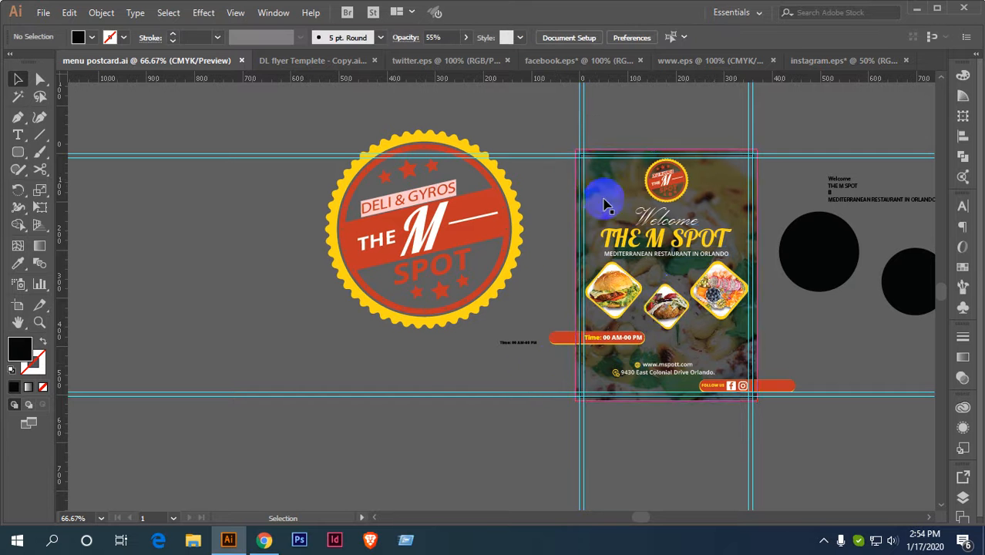
left_click_drag(559, 115, 781, 467)
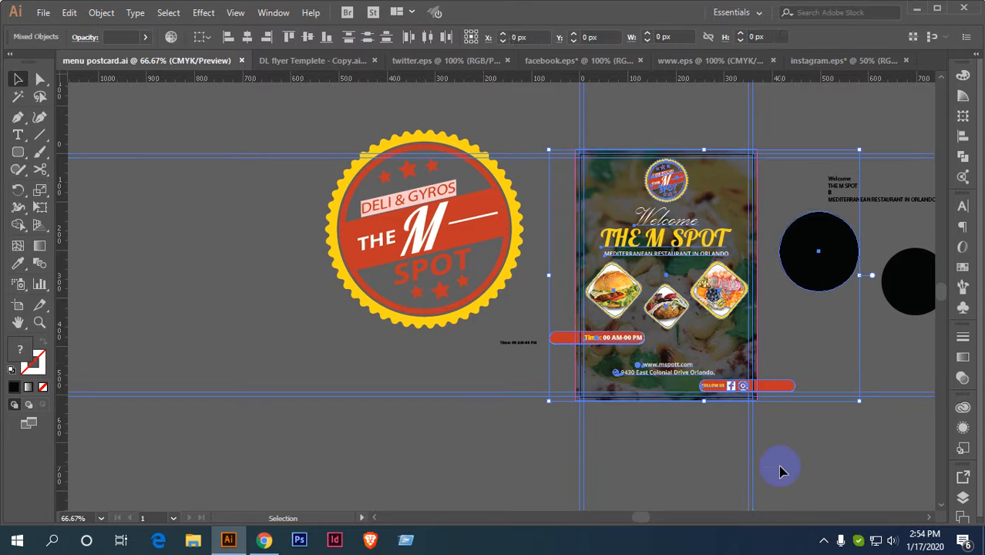
left_click(18, 307)
scroll(278, 325, "down", 1)
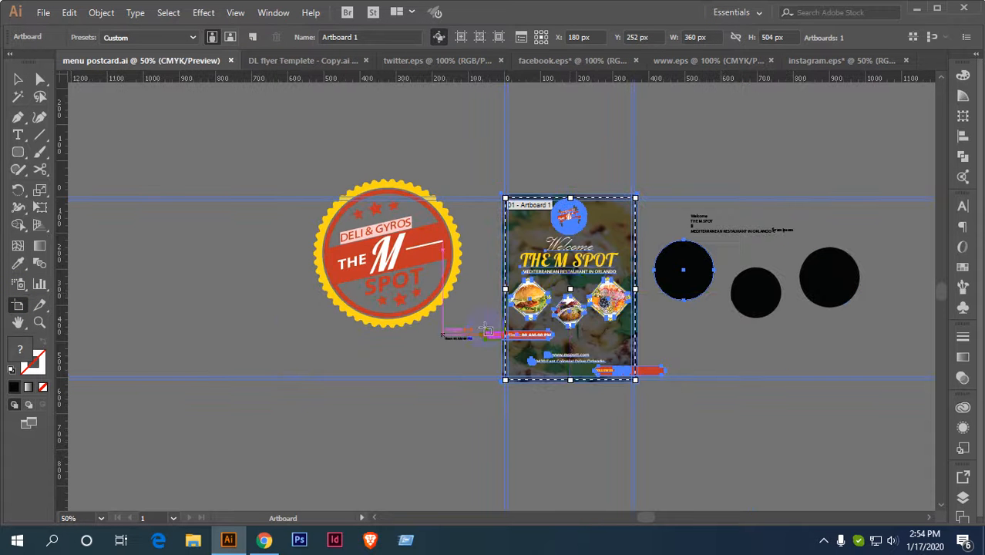
left_click_drag(548, 294, 221, 276)
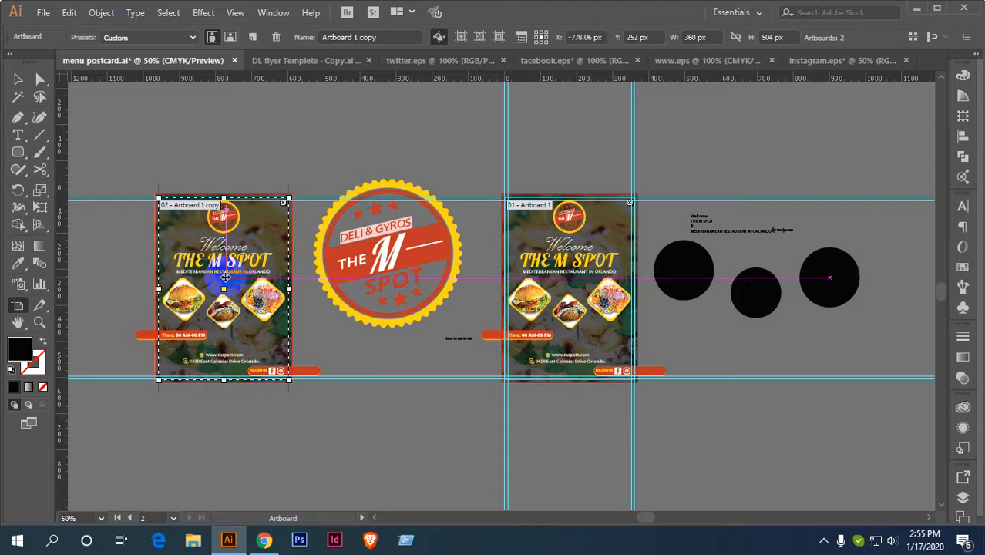
left_click(87, 148)
key("ctrl+z")
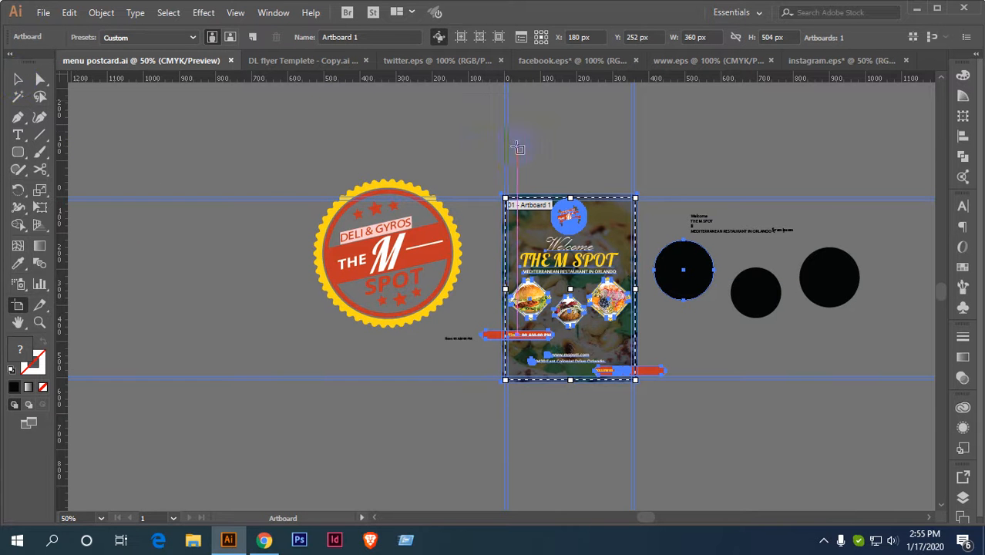
Group the flyer artwork, the large badge and the unlocked guides into one group.
left_click(17, 79)
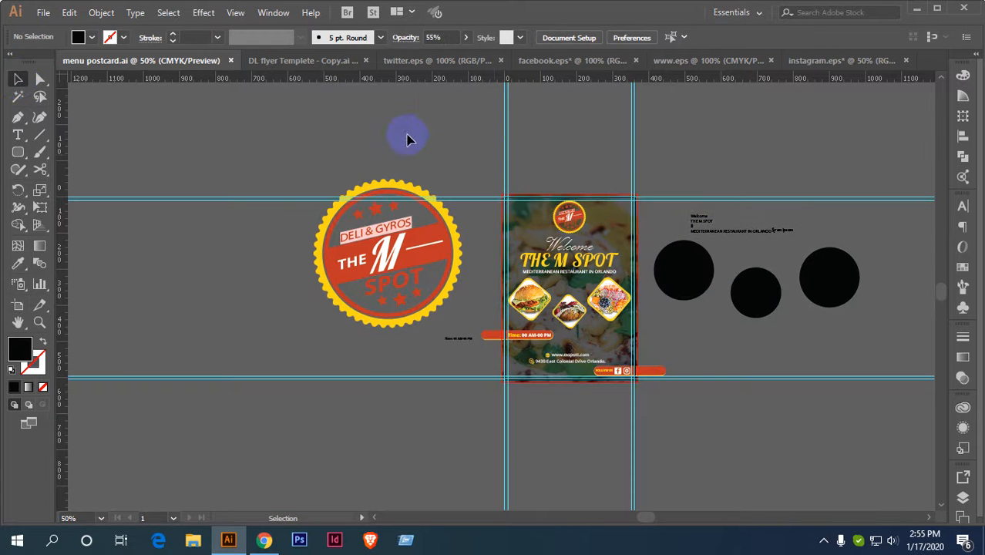
left_click_drag(458, 143, 527, 172)
left_click_drag(571, 145, 691, 207)
left_click_drag(457, 127, 653, 420)
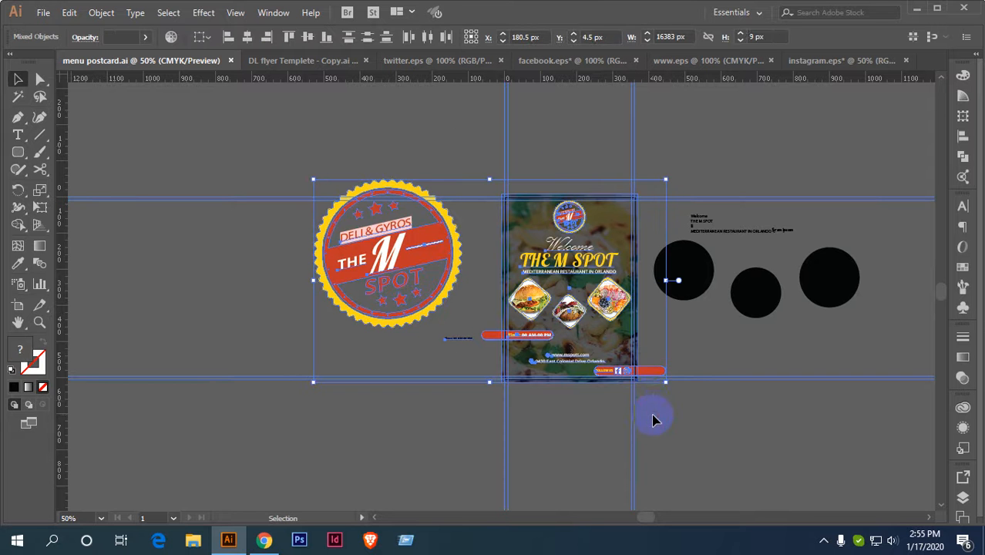
left_click(17, 307)
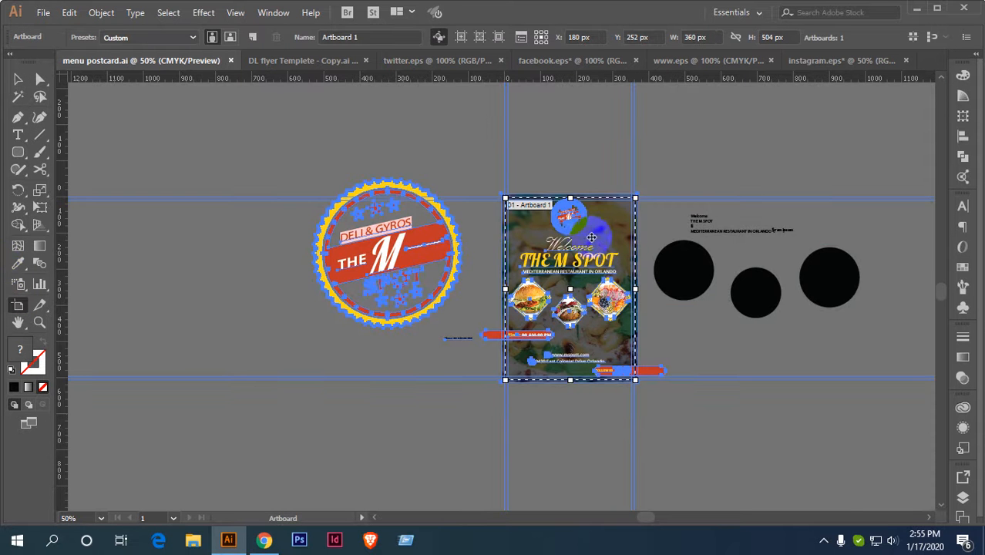
left_click(18, 79)
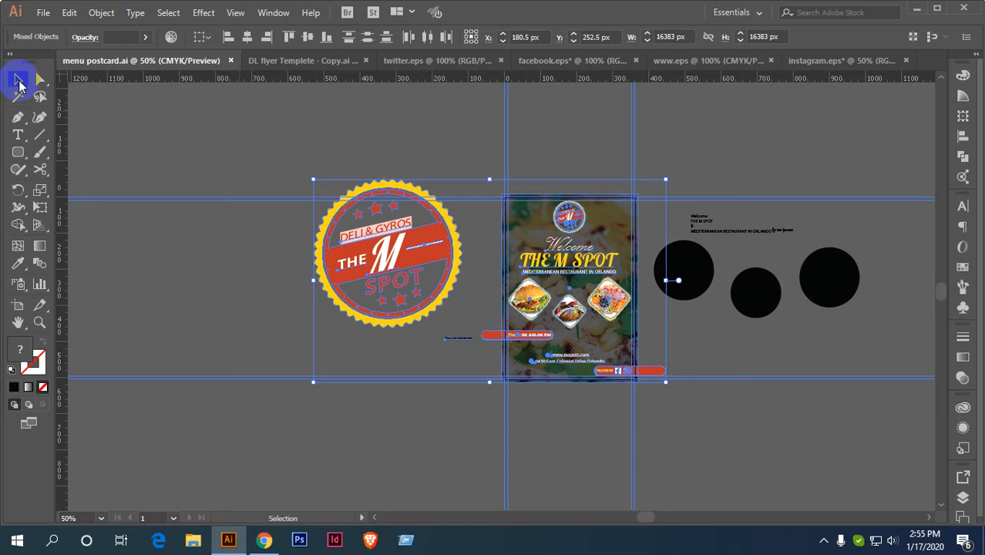
right_click(549, 248)
left_click(609, 337)
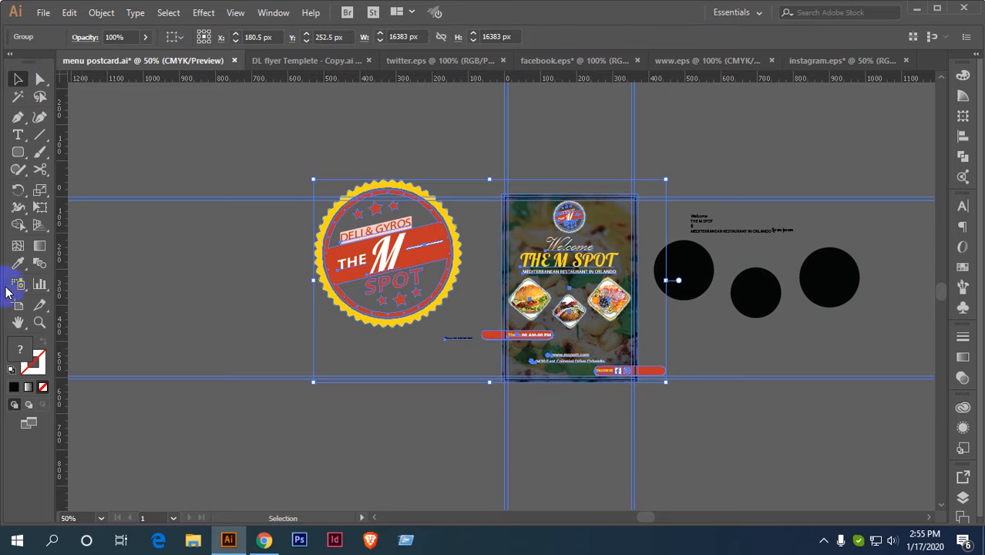
Duplicate the artboard together with the grouped artwork and guides, placing the copy to the left of the original large badge.
left_click(15, 308)
left_click_drag(143, 275, 363, 275)
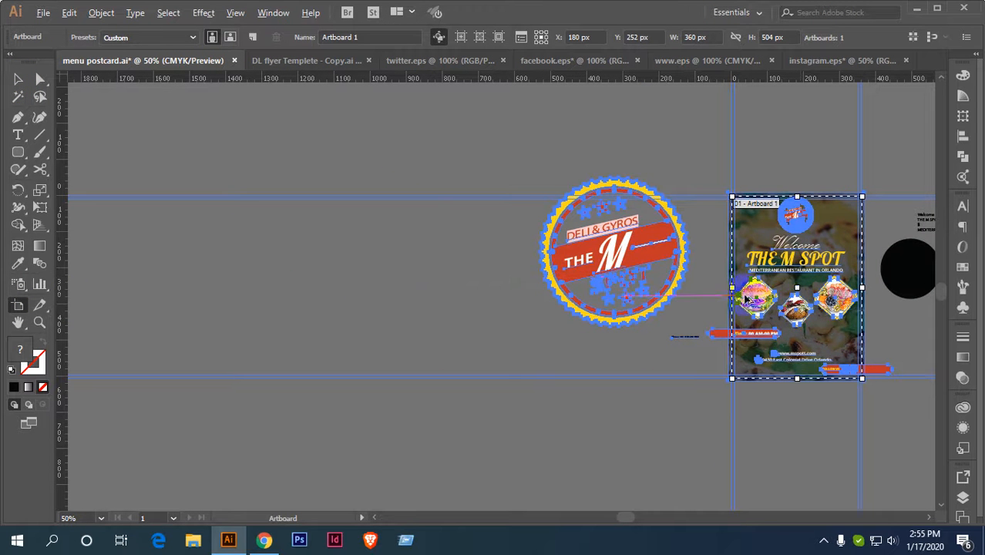
left_click_drag(801, 286, 392, 257)
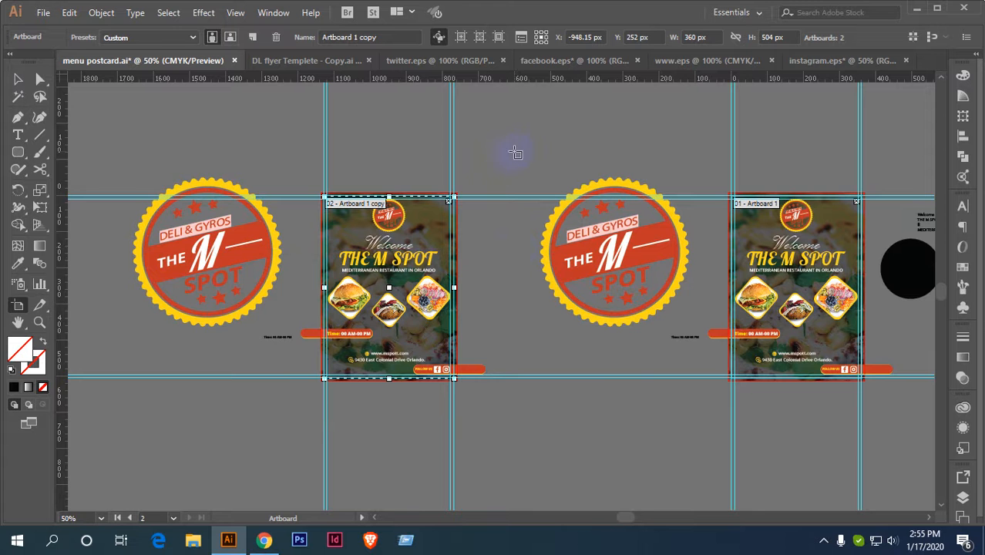
left_click(18, 80)
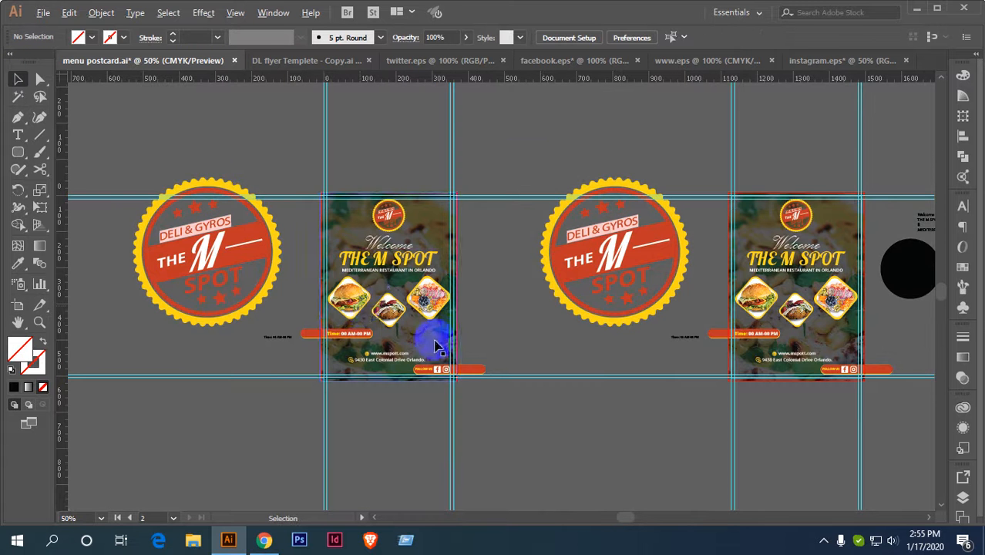
Ungroup the copied artwork and guides on the duplicated artboard.
scroll(435, 344, "up", 1)
left_click_drag(505, 350, 515, 324)
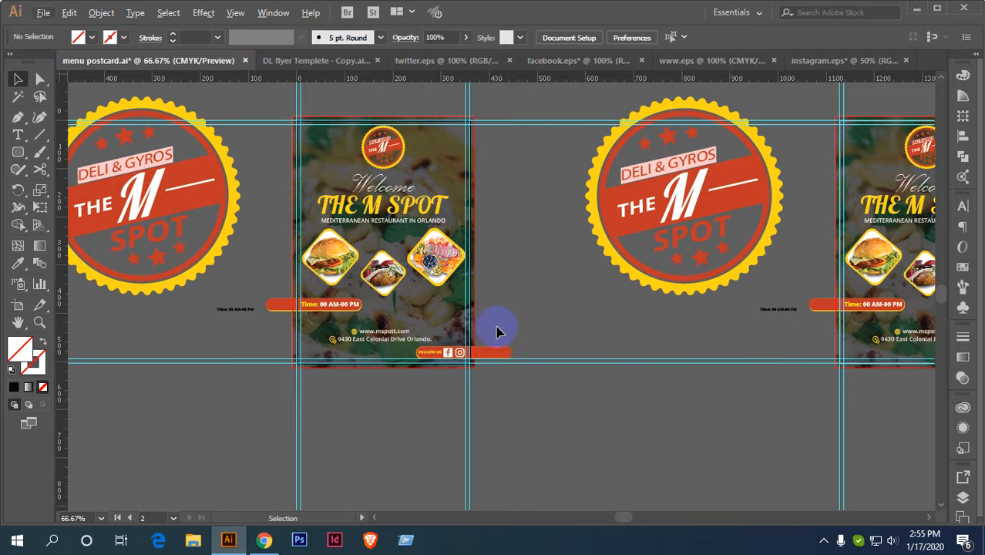
left_click(444, 312)
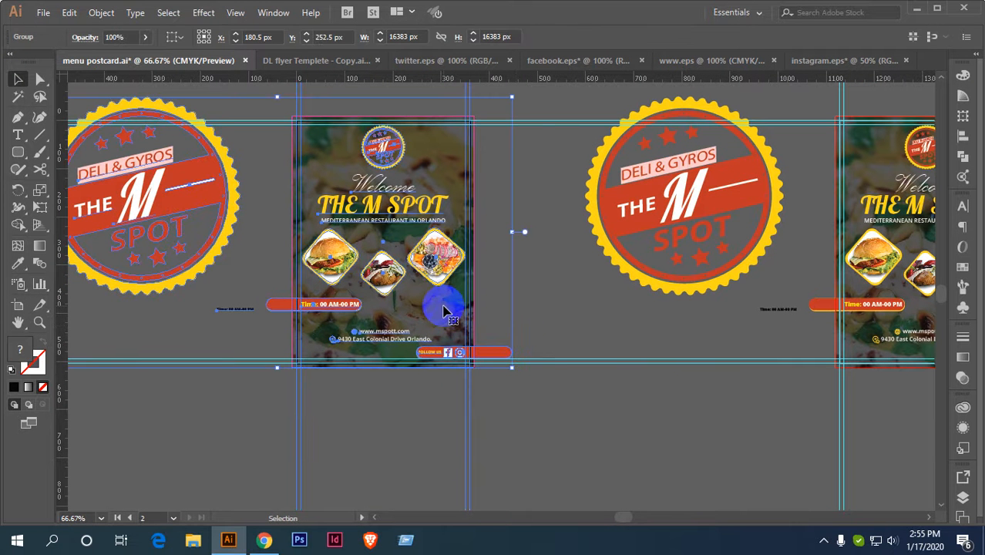
right_click(444, 311)
left_click(473, 325)
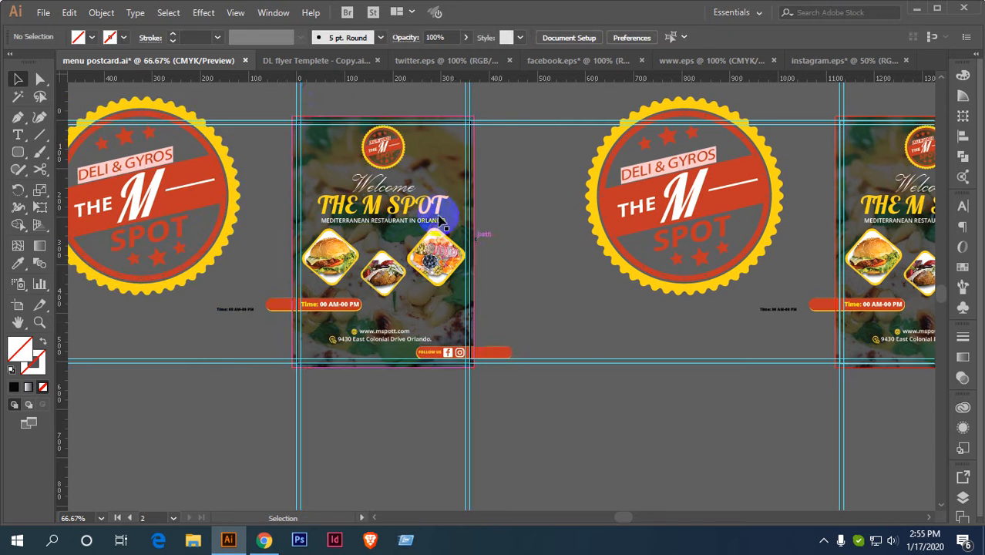
Try to delete all the artwork on the duplicated artboard while the guides are unlocked, and undo the deletion.
left_click_drag(325, 93, 472, 411)
key("Delete")
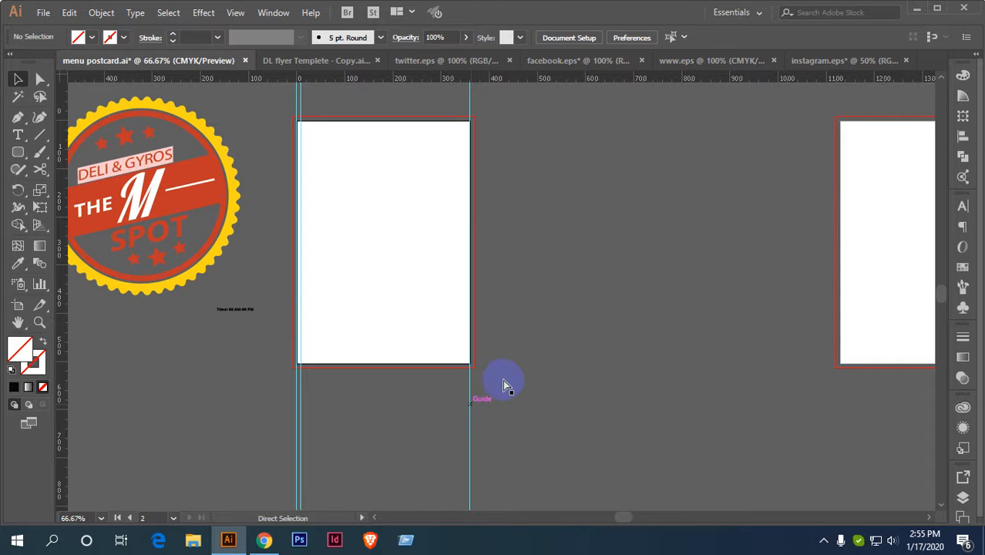
key("ctrl+z")
left_click(539, 285)
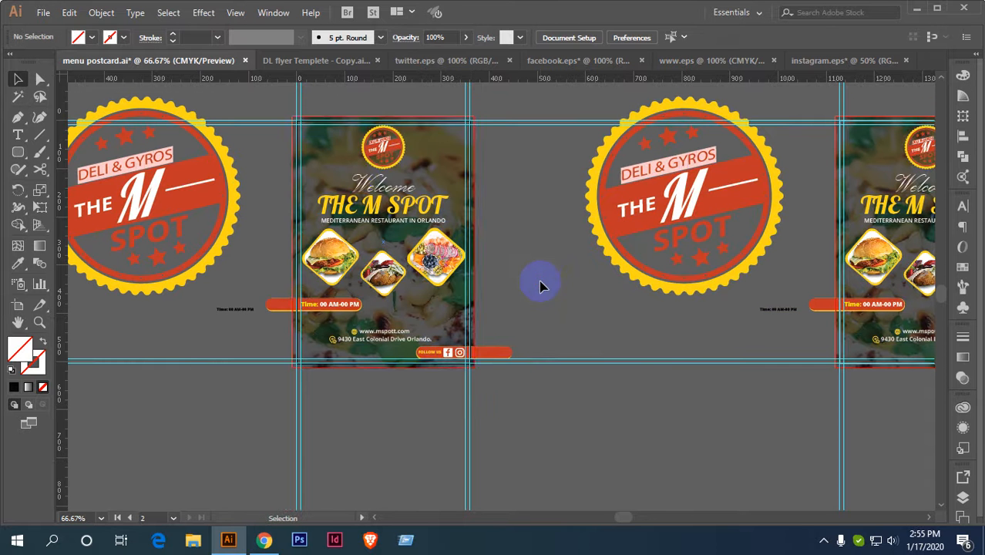
Lock the guides and delete the copied flyer artwork from the duplicated artboard, keeping the semi-transparent black background rectangle.
left_click(348, 174)
right_click(375, 204)
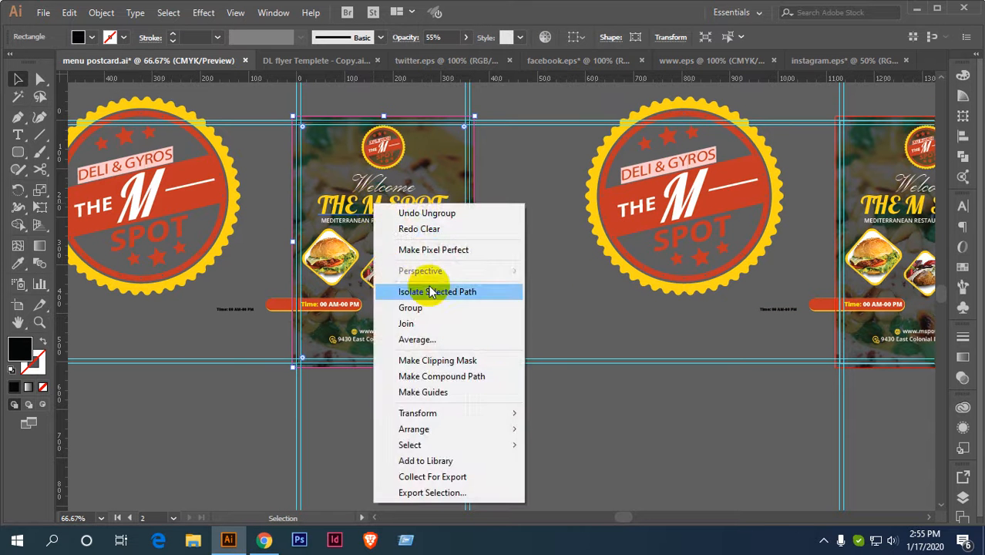
left_click(554, 313)
right_click(540, 356)
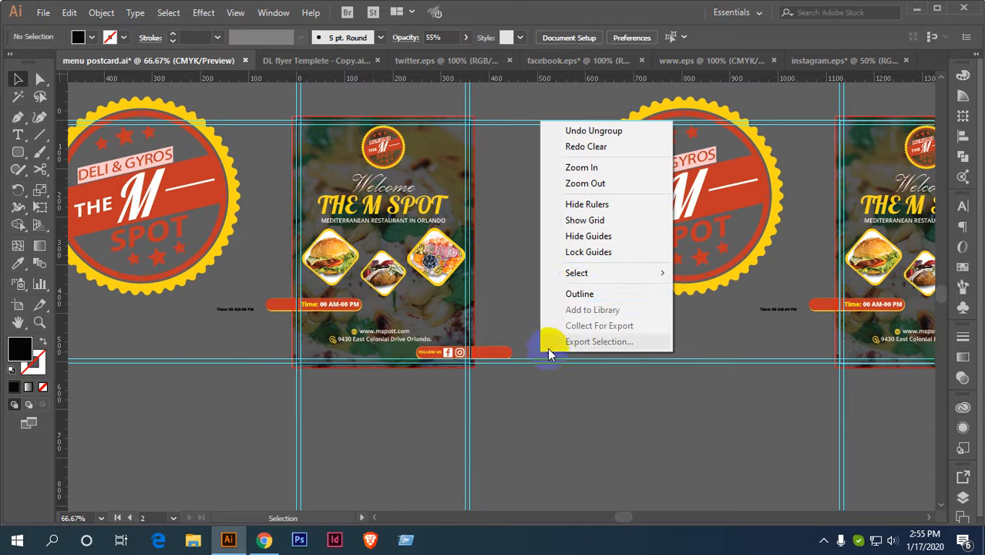
left_click(563, 253)
left_click_drag(341, 92, 418, 369)
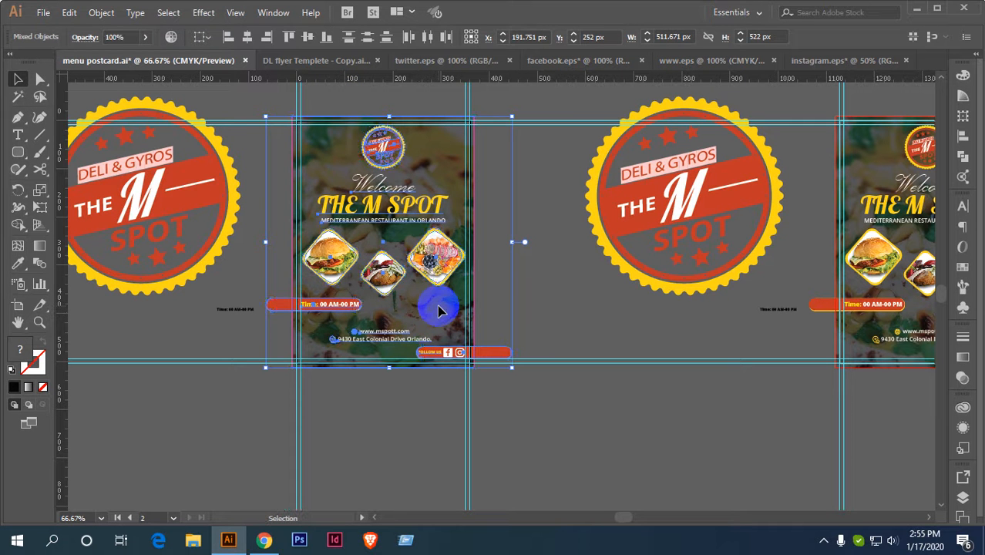
key("Delete")
Fill the background rectangle on the duplicated artboard with white.
left_click(417, 271)
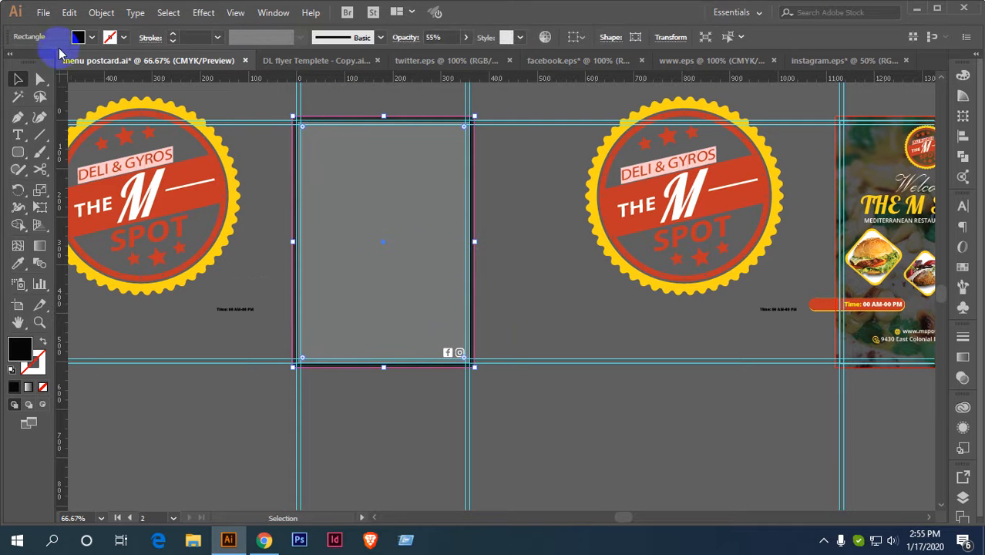
left_click(91, 37)
left_click(31, 66)
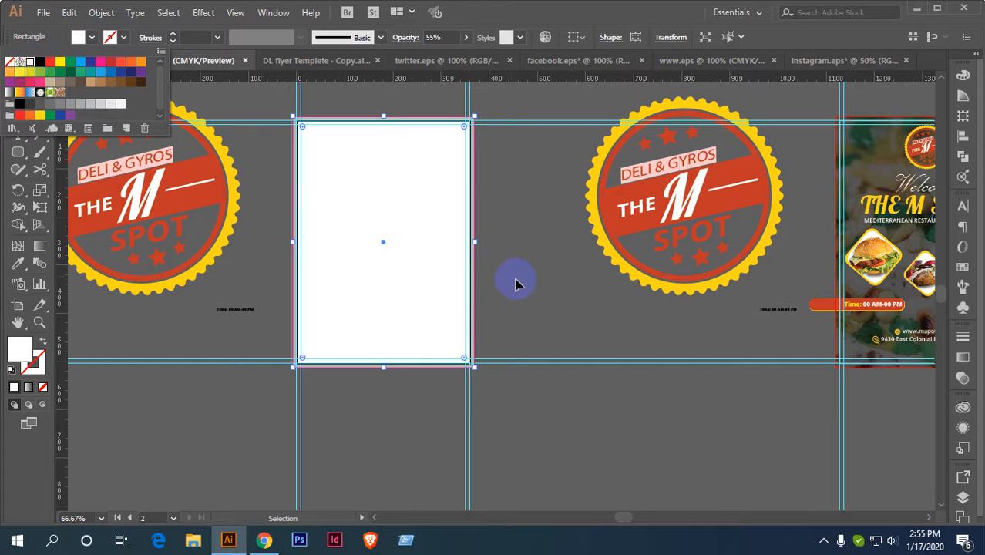
left_click(513, 280)
left_click(503, 262)
Set the white background rectangle's opacity to 100%.
scroll(486, 285, "up", 3)
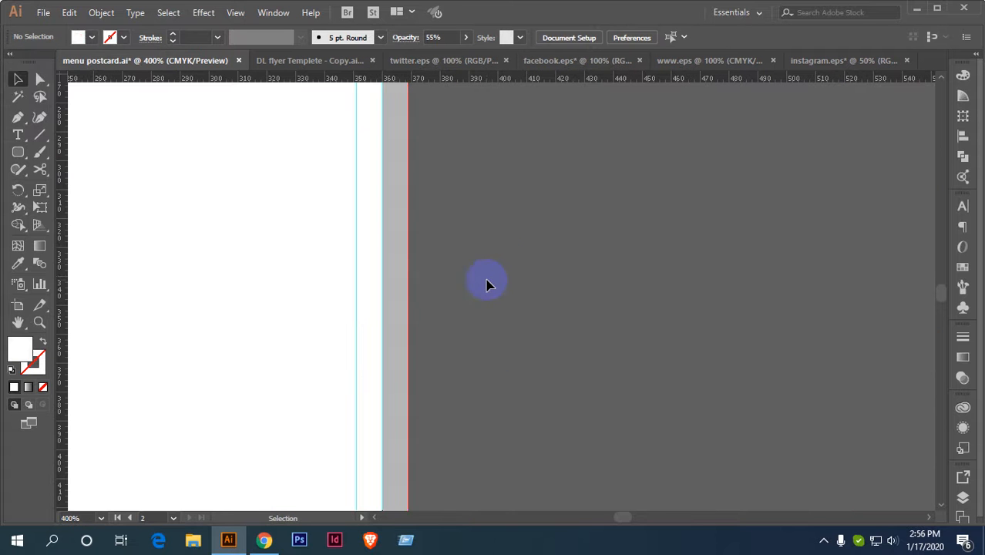
left_click_drag(393, 279, 435, 265)
left_click(465, 37)
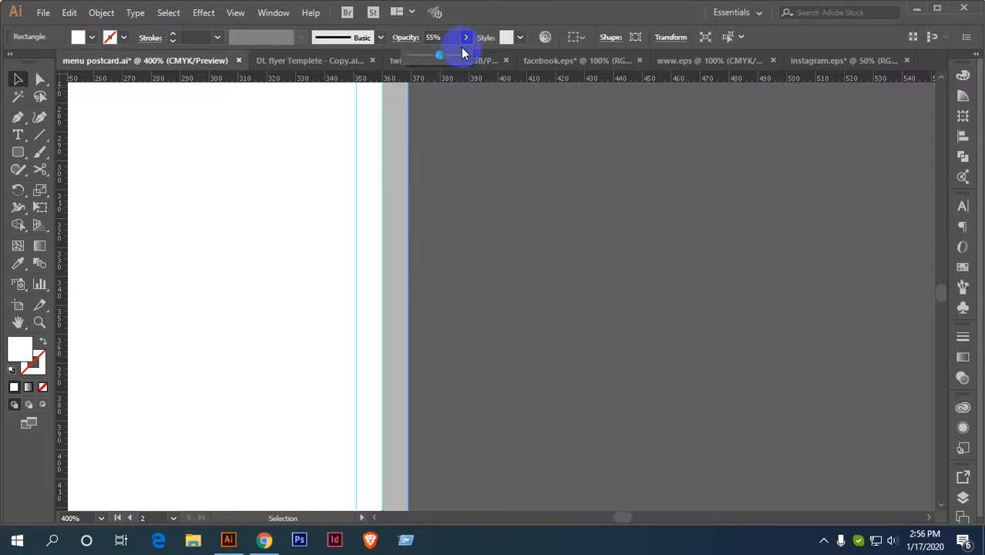
left_click_drag(440, 60, 500, 59)
left_click(518, 163)
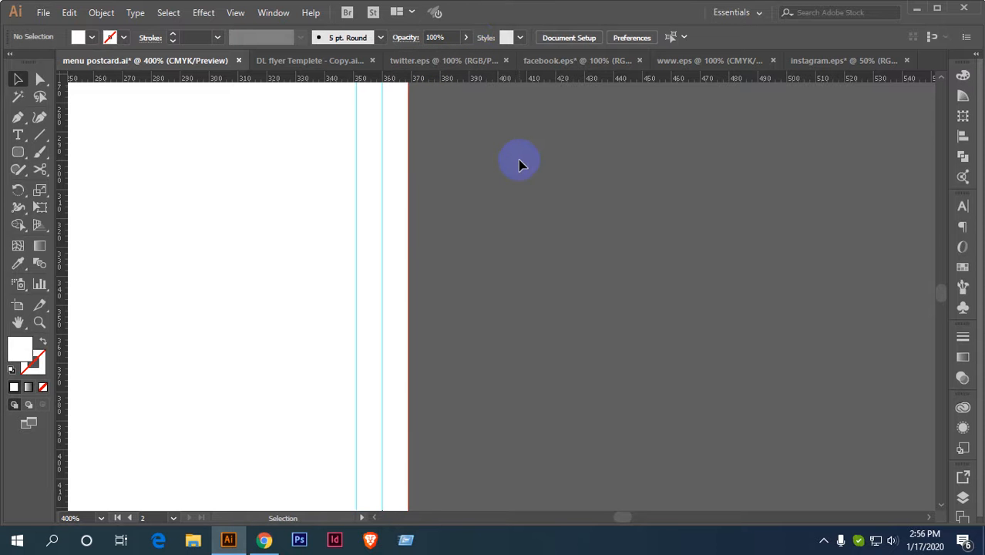
scroll(503, 194, "down", 2)
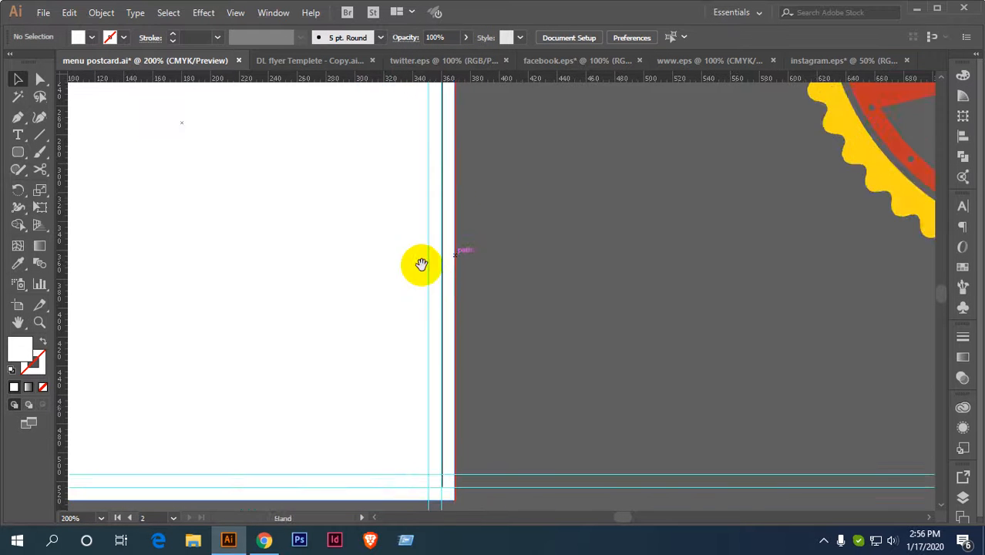
left_click_drag(422, 266, 502, 311)
scroll(454, 264, "down", 2)
scroll(473, 290, "down", 1)
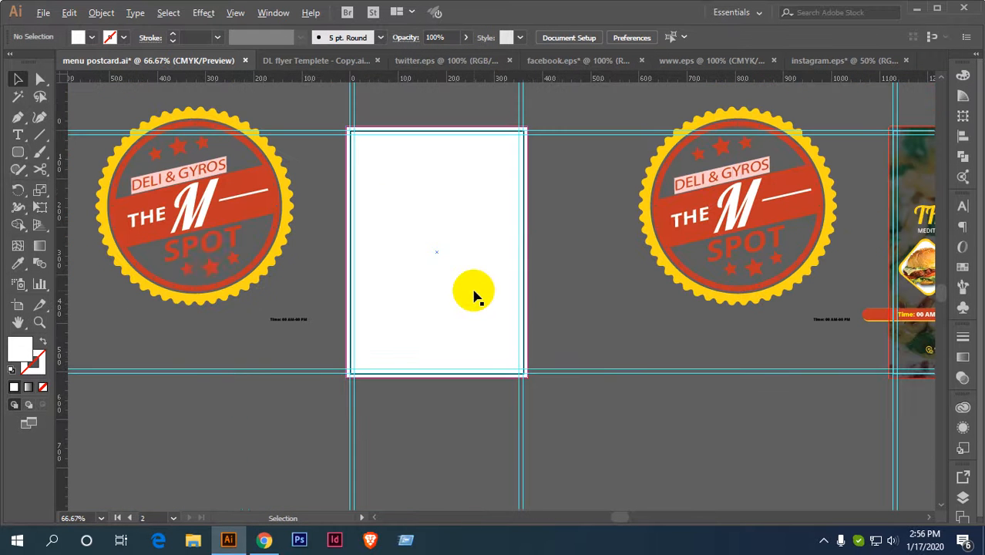
left_click(432, 190)
key("ctrl+shift+a")
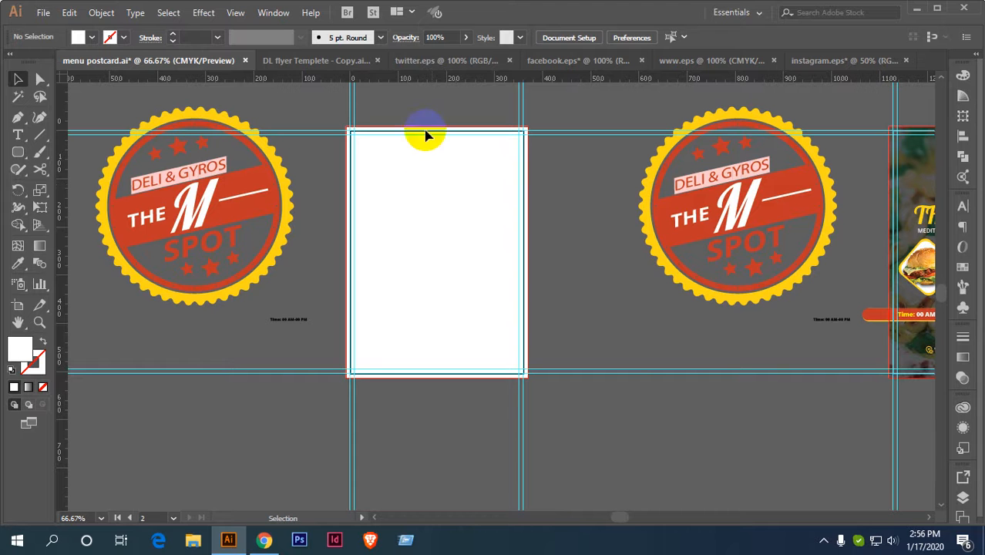
left_click(509, 61)
left_click(588, 60)
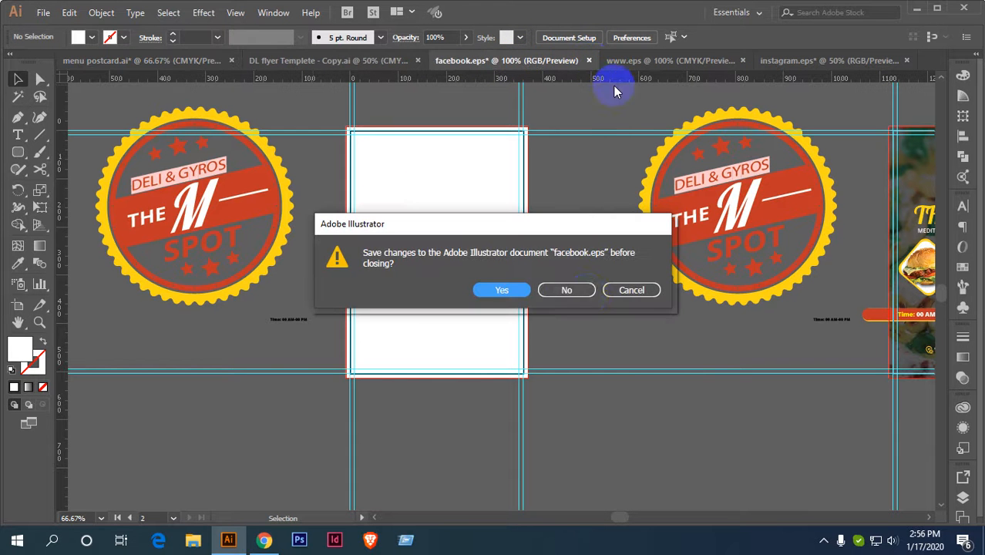
left_click(566, 290)
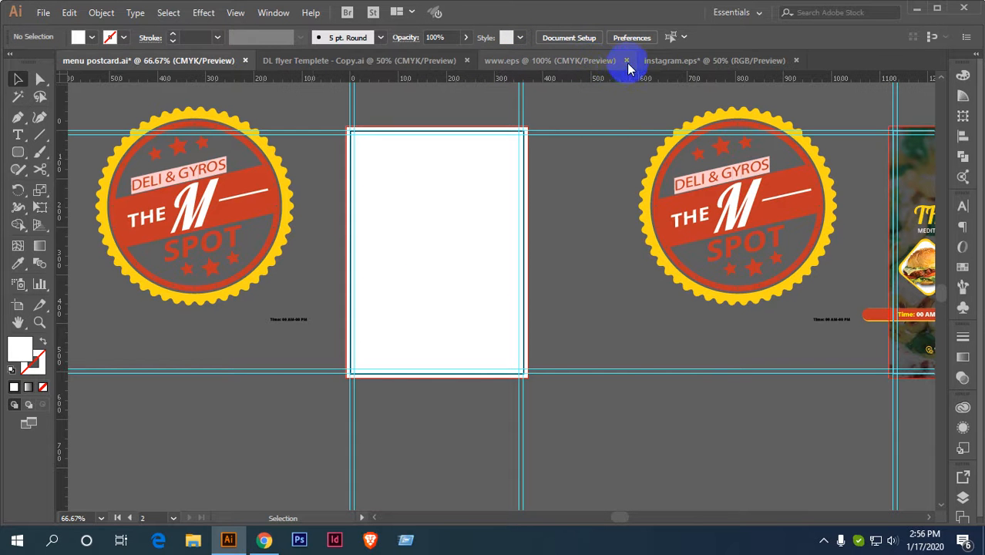
left_click(627, 61)
left_click(636, 61)
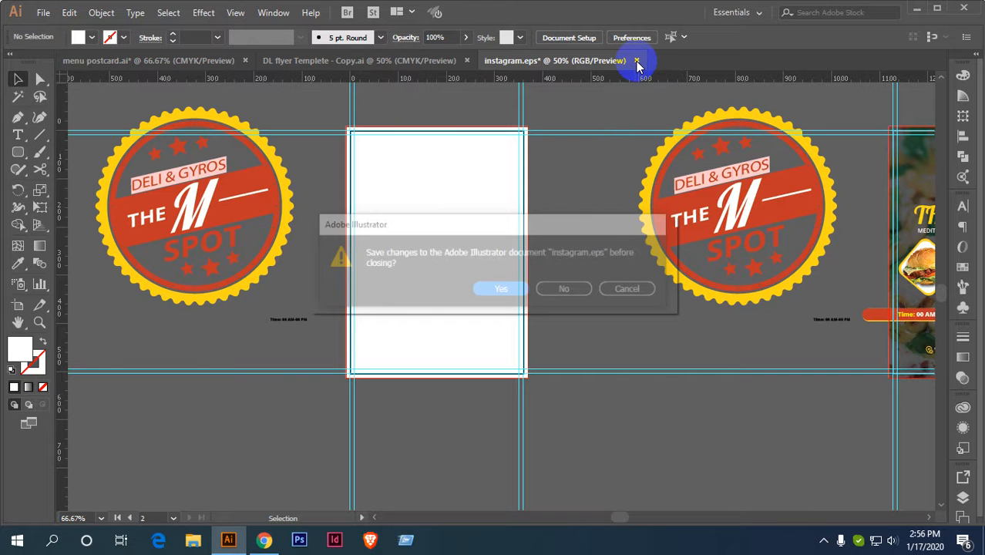
left_click(568, 290)
Look over the menu pages in the "DL flyer Templete - Copy" document and close it.
left_click(341, 61)
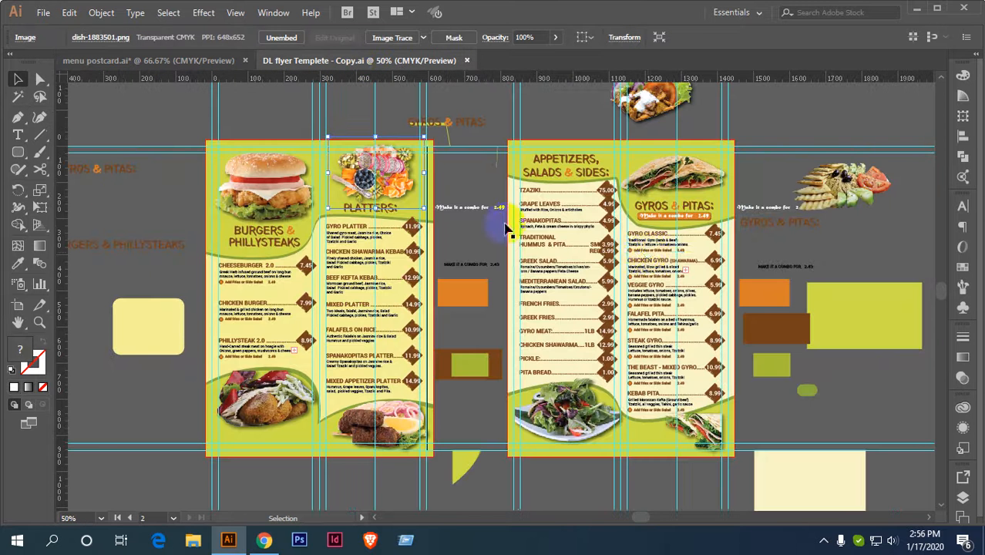
left_click_drag(628, 246, 534, 202)
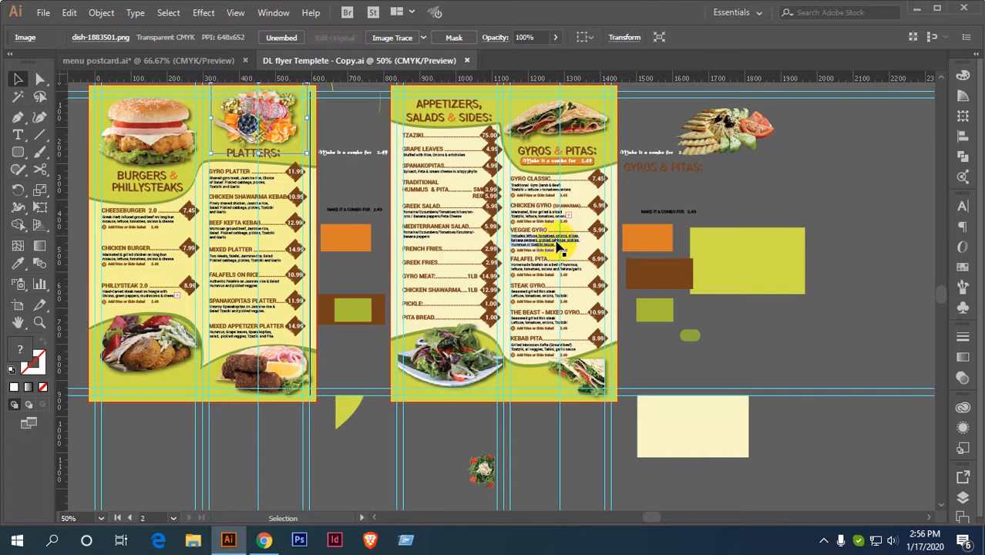
left_click(375, 249)
left_click(466, 61)
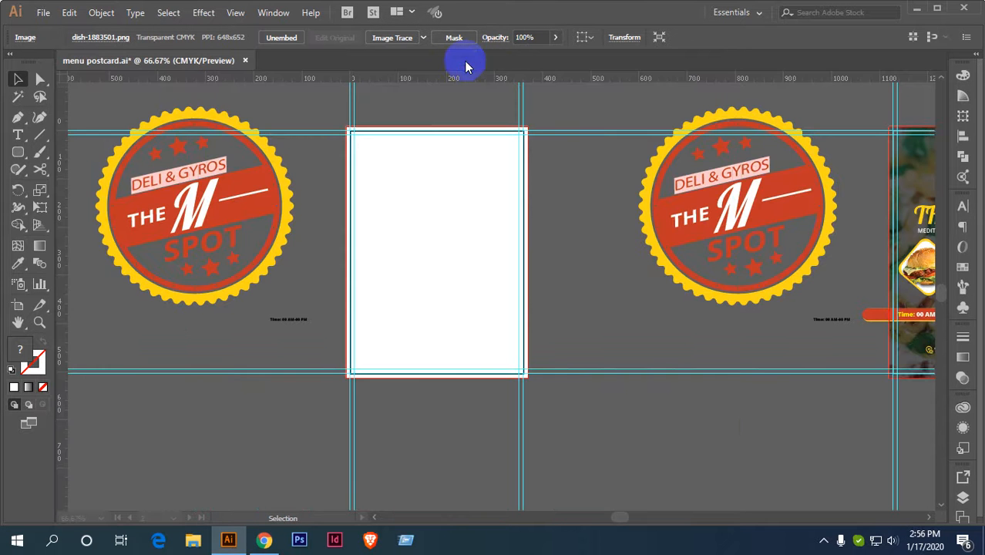
Open the "DL flyer Templete" Illustrator file from the Menu DL folder on the desktop.
left_click(917, 9)
left_click(903, 14)
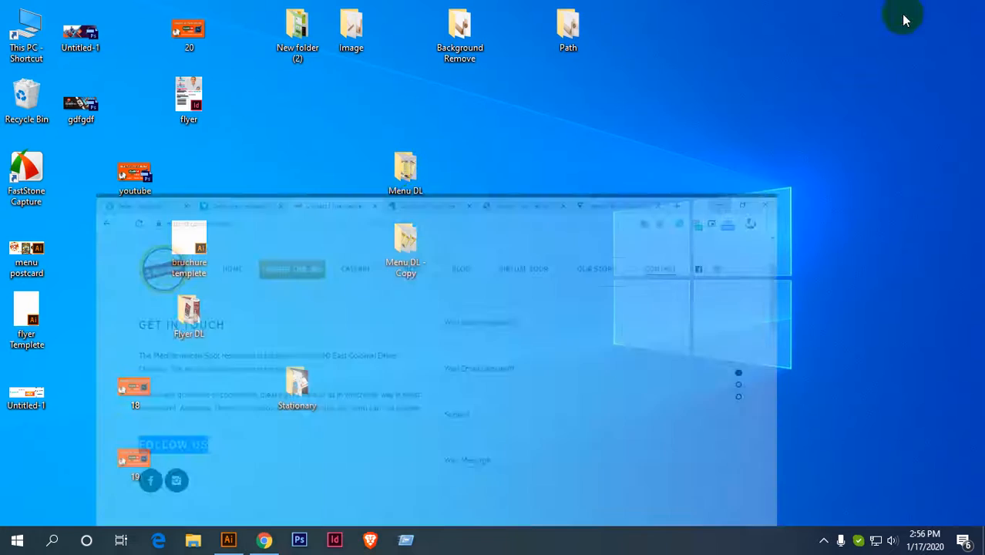
double_click(390, 172)
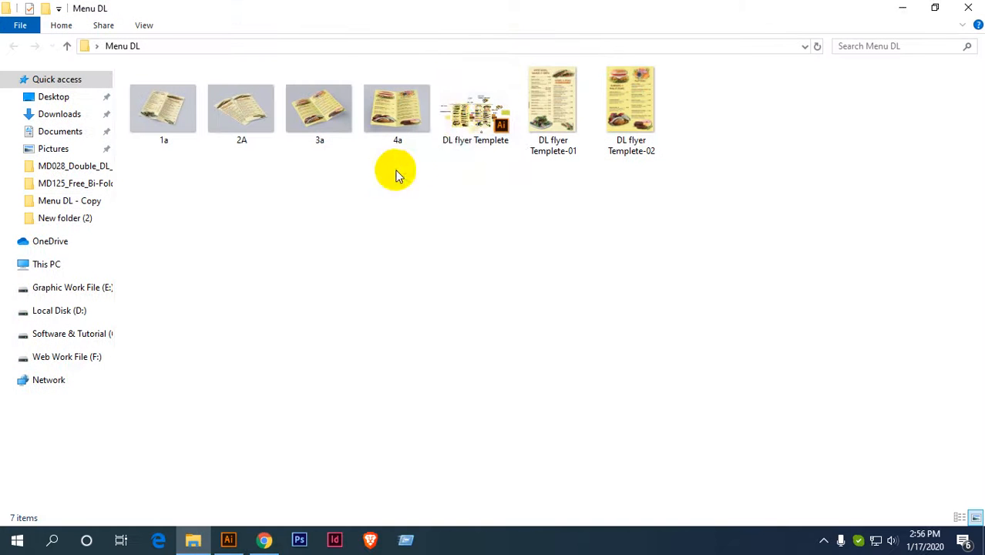
double_click(459, 115)
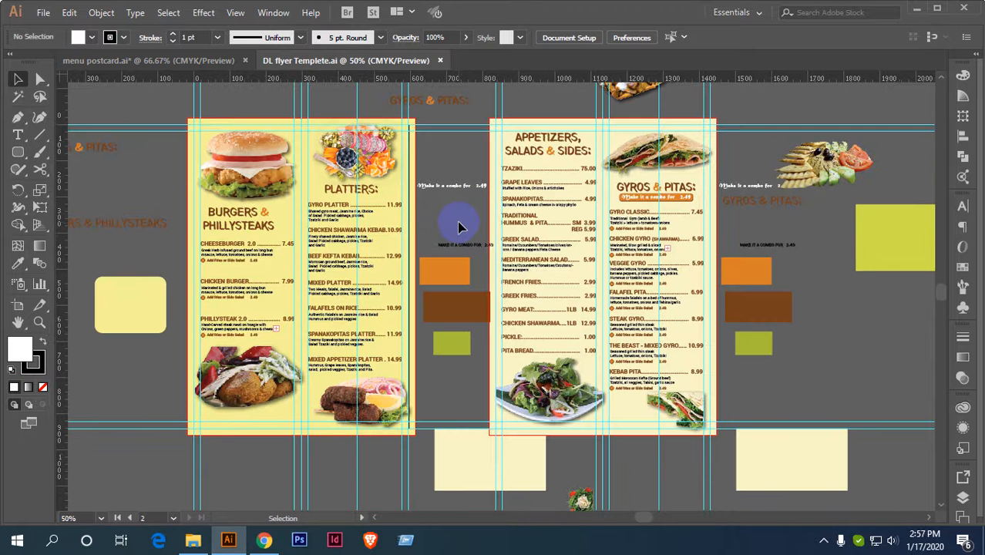
Copy the whole Gyros & Pitas section, with its heading and item list, from the DL flyer Templete onto the blank menu postcard artboard.
scroll(460, 227, "up", 2)
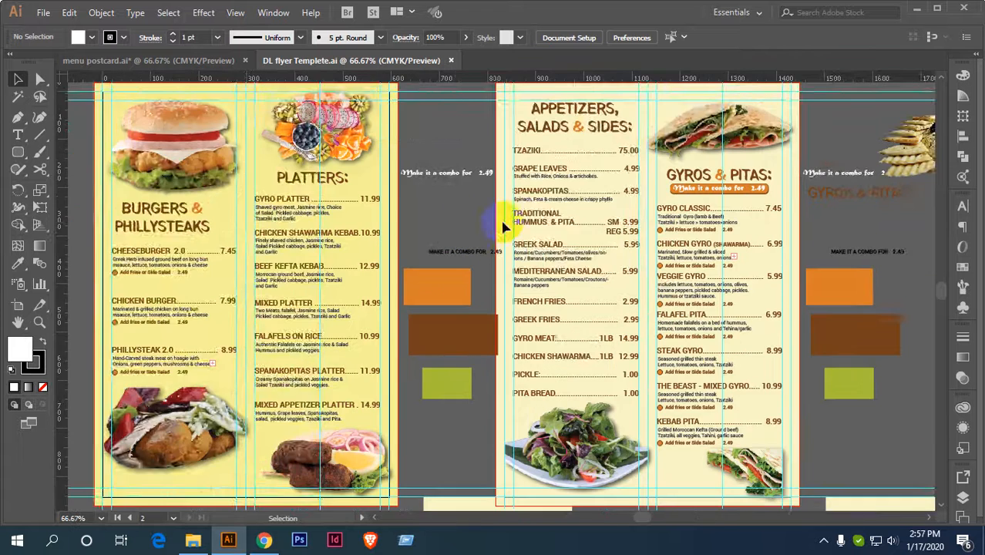
left_click_drag(595, 228, 315, 197)
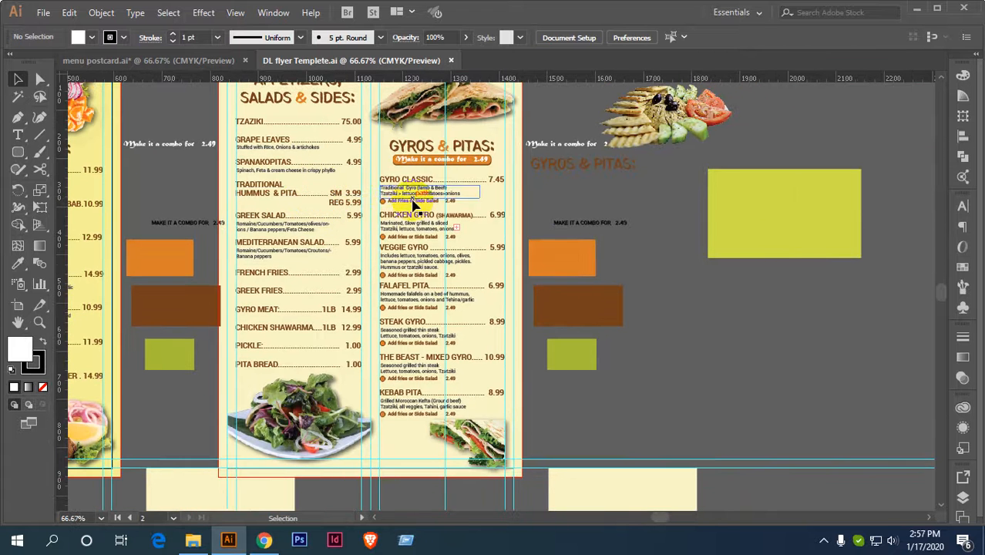
left_click(121, 59)
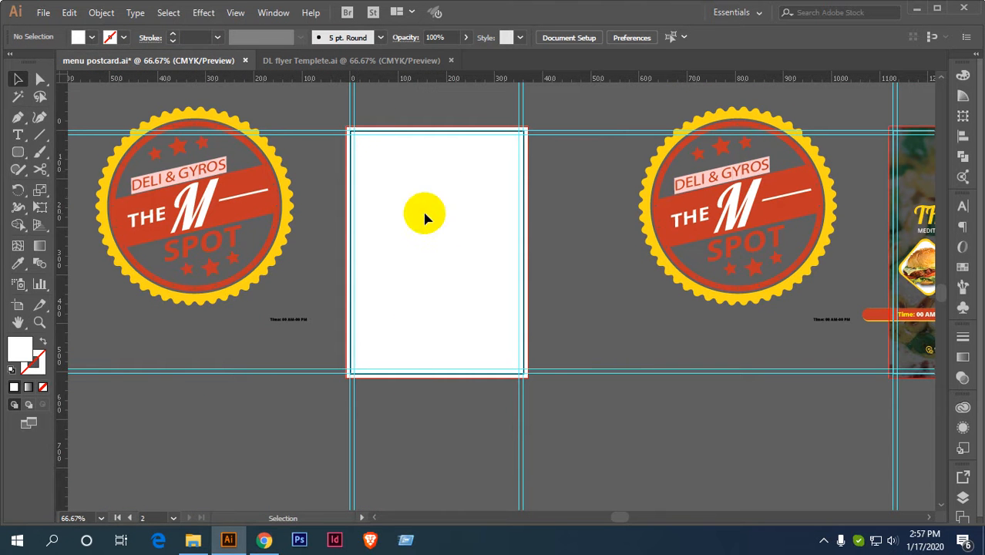
left_click(393, 62)
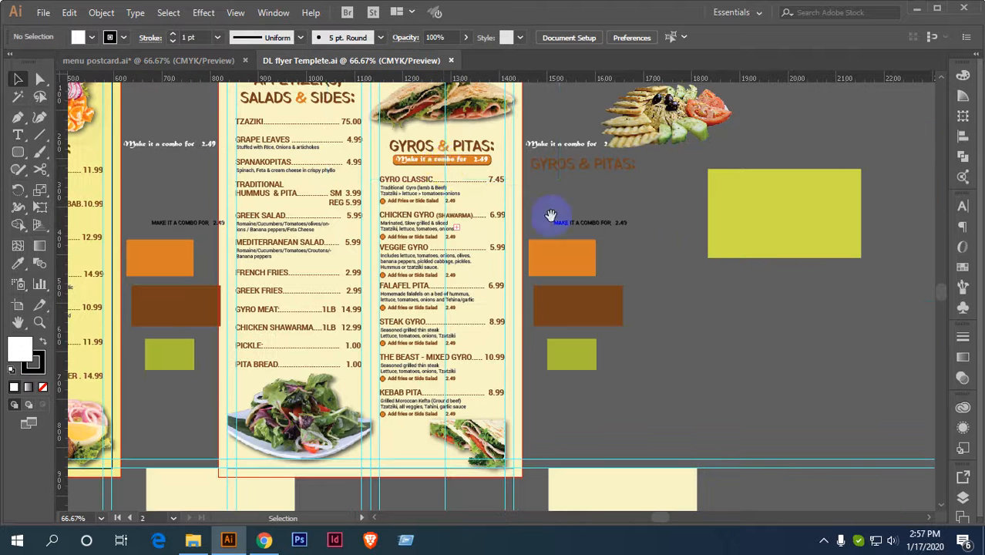
left_click(420, 145)
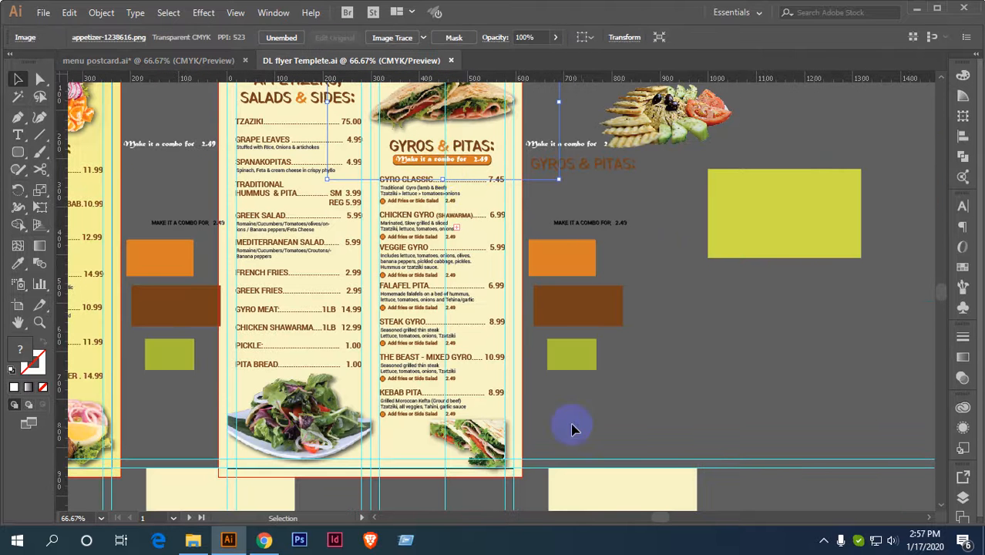
left_click_drag(537, 412, 424, 147)
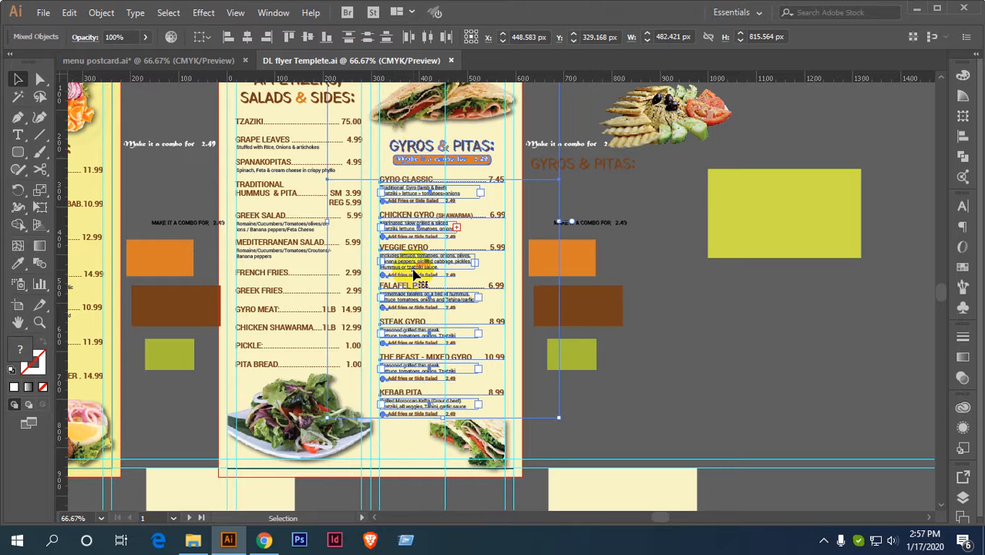
left_click(425, 143)
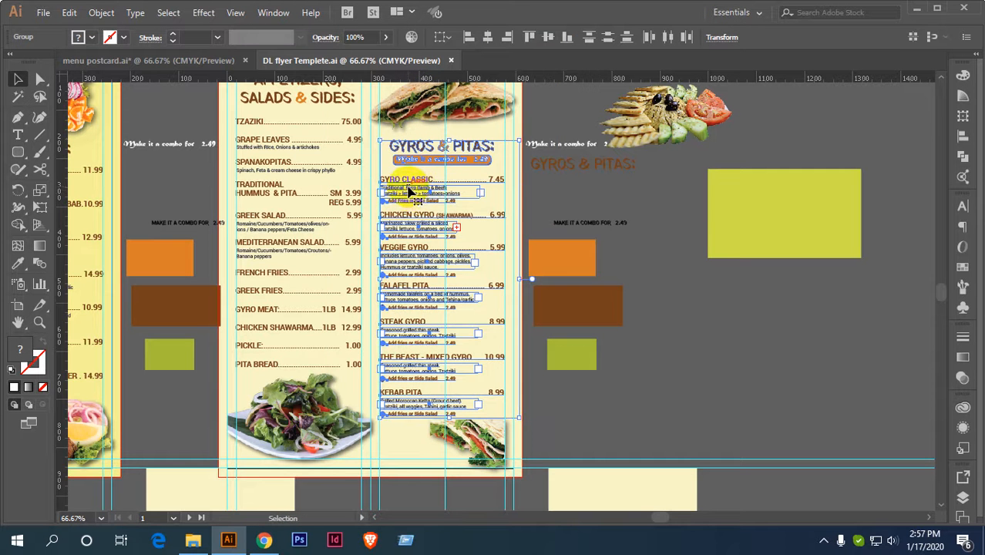
mouse_move(411, 198)
left_mouse_down()
mouse_move(187, 63)
mouse_move(418, 223)
mouse_move(425, 206)
left_mouse_up()
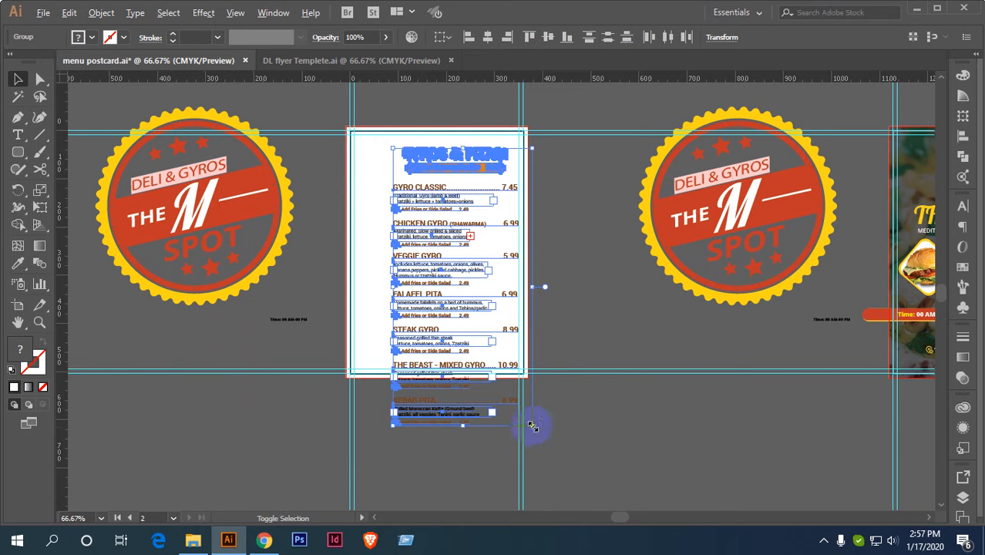
Scale down the Gyros & Pitas section and place it in the upper-left corner of the white artboard, inside the margin guides.
left_click_drag(531, 426, 490, 377)
scroll(493, 327, "up", 1)
left_click_drag(437, 317, 582, 395)
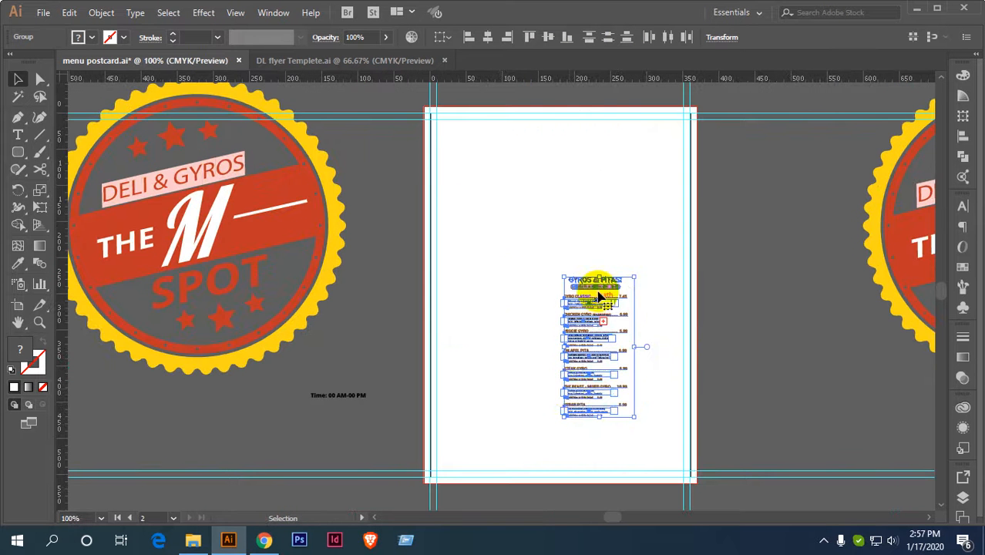
left_click_drag(598, 296, 472, 133)
left_click(560, 202)
scroll(543, 263, "right", 3)
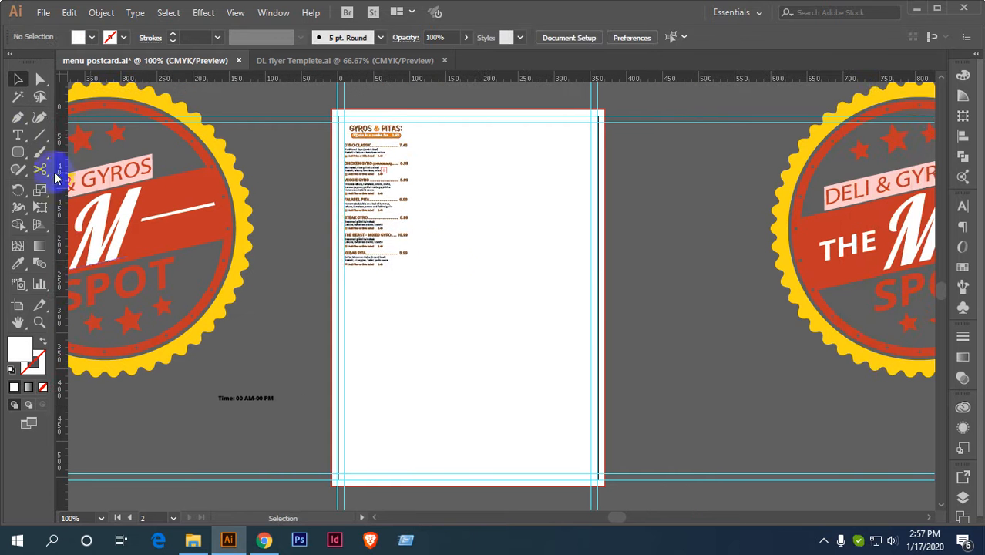
Draw a vertical divider line down the middle of the white artboard and set its stroke weight to 6 pt.
left_click(39, 134)
left_click_drag(467, 127, 481, 460)
left_click(172, 36)
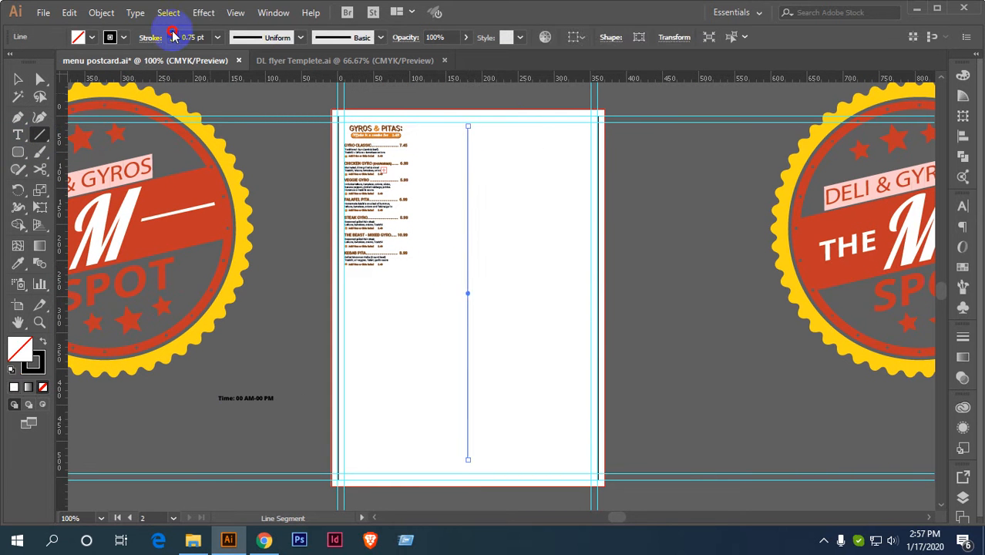
left_click(173, 34)
left_click(172, 34)
left_click(173, 34)
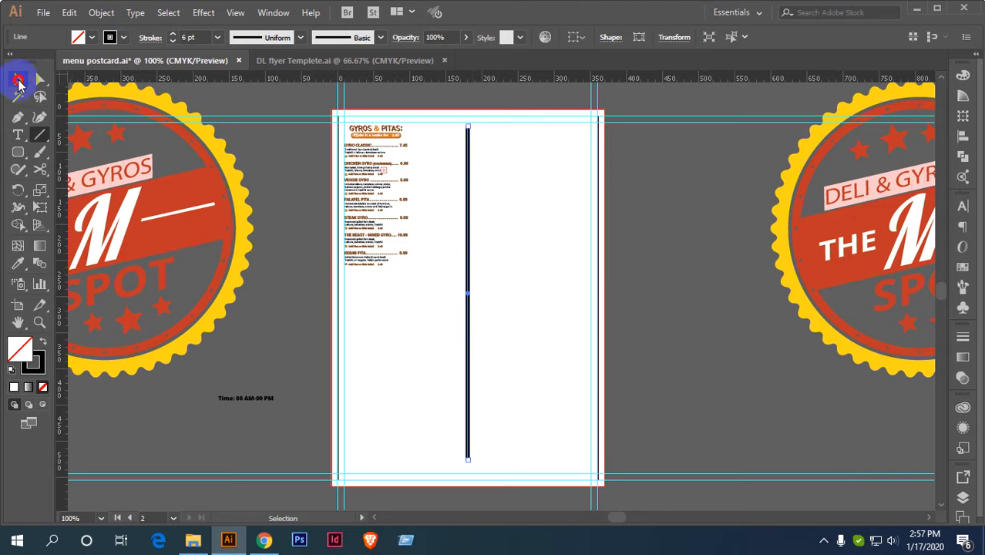
left_click(19, 80)
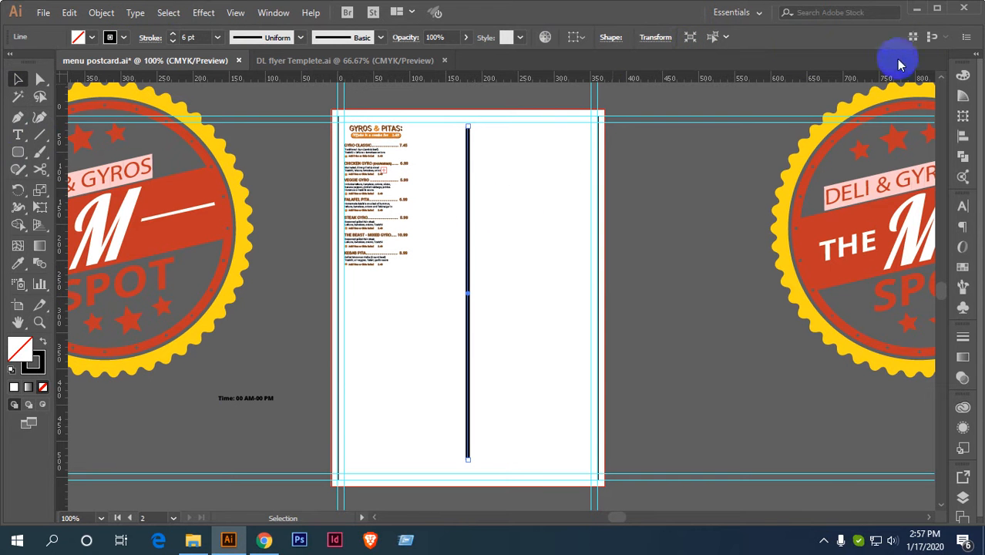
Set alignment relative to the artboard and centre the vertical divider line horizontally on the white artboard.
left_click(964, 143)
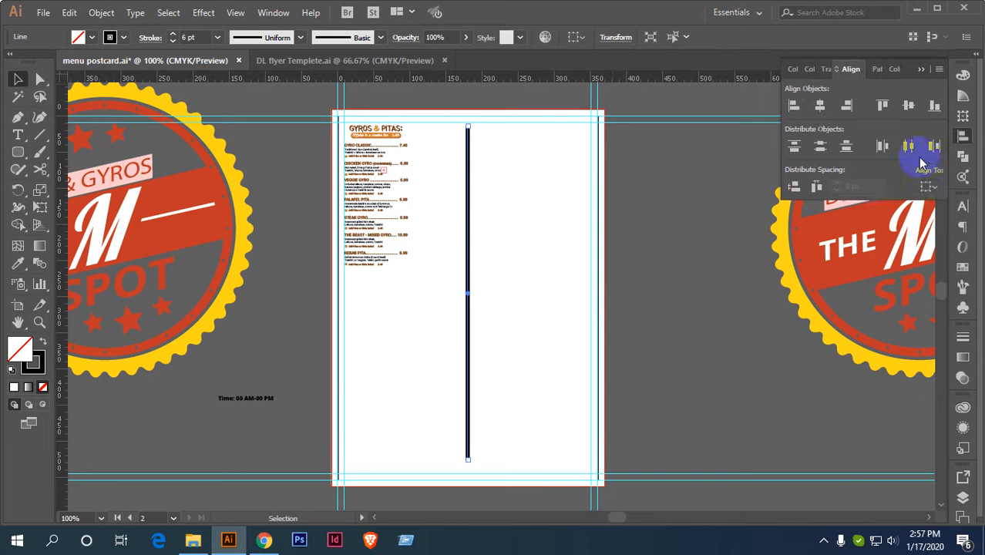
left_click(932, 186)
left_click(885, 236)
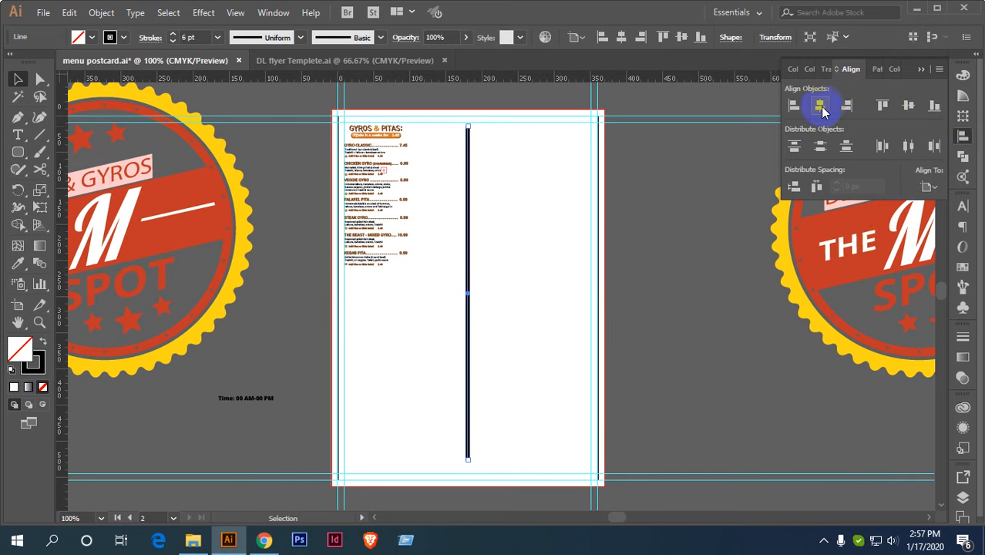
left_click(932, 187)
left_click(655, 228)
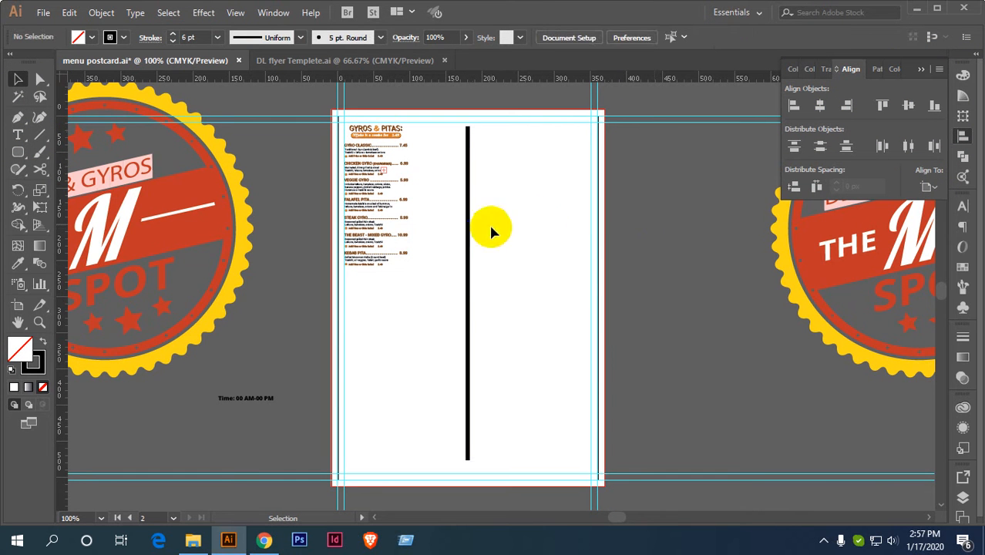
left_click(465, 231)
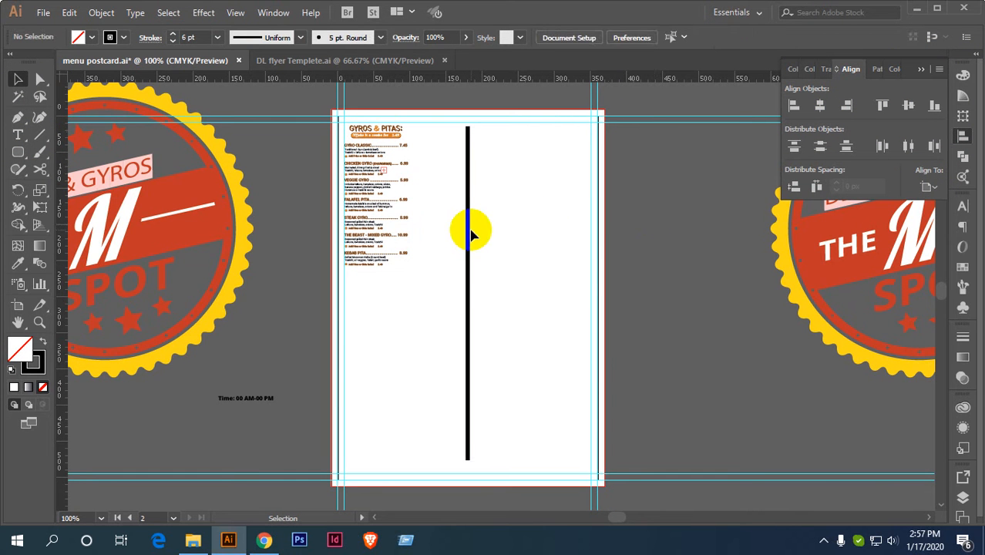
left_click_drag(363, 292, 498, 350)
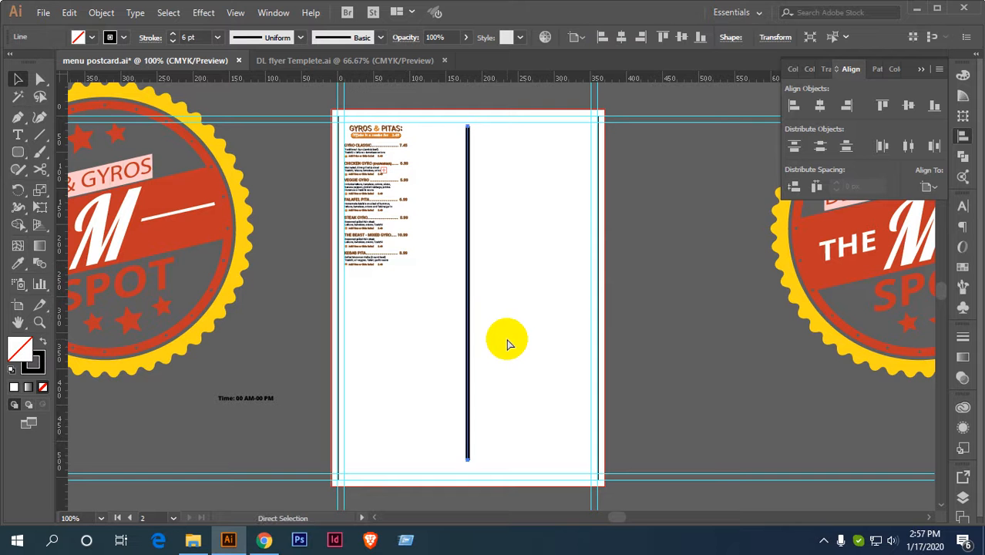
left_click(508, 345)
Scale up the Gyros & Pitas section so it fills the width of the column beside the divider line.
scroll(381, 202, "up", 3)
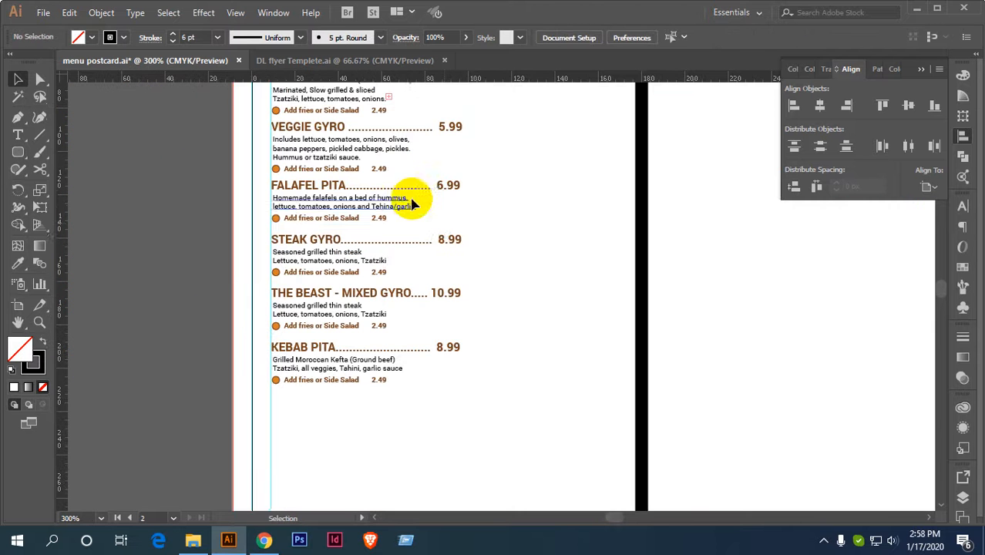
scroll(419, 394, "down", 1)
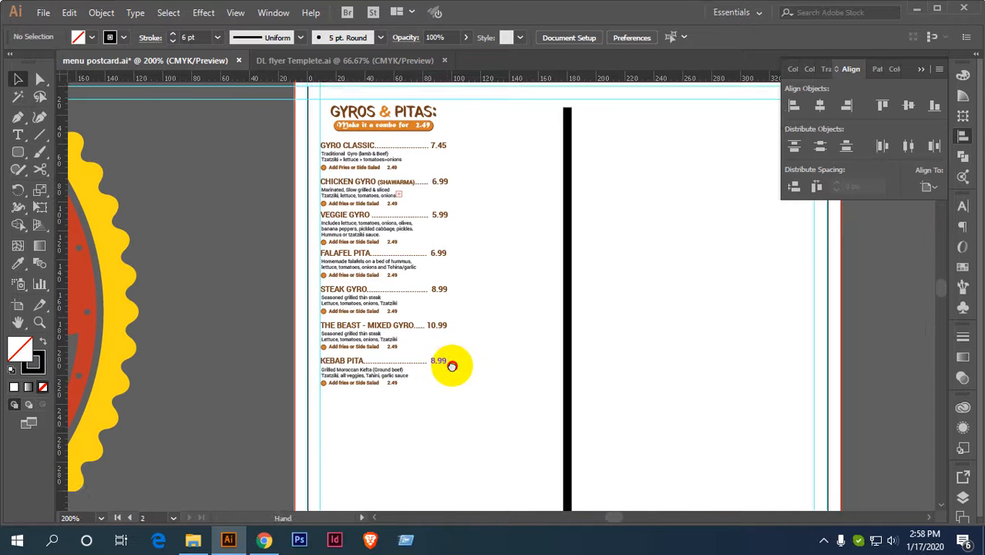
left_click(374, 127)
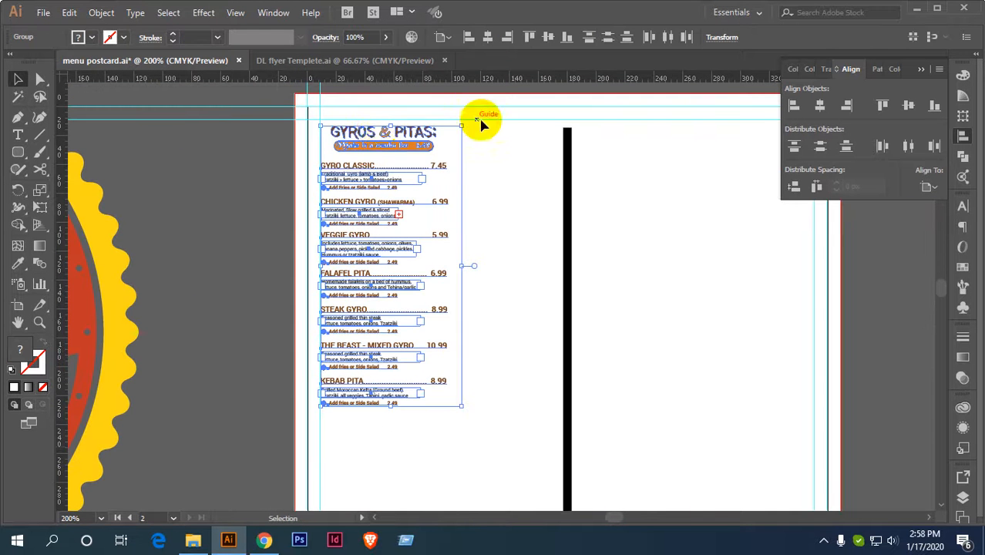
left_click_drag(461, 408, 642, 541)
scroll(543, 353, "down", 3)
left_click_drag(542, 353, 563, 324)
left_click(480, 340)
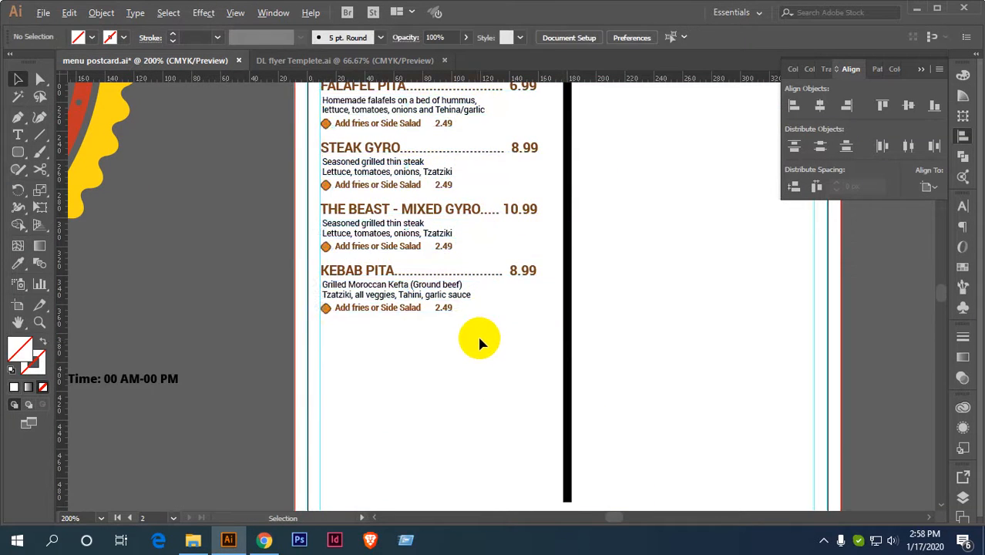
Move the Kebab Pita item up so it sits directly beneath The Beast - Mixed Gyro.
key("ctrl+minus")
key("ctrl+plus")
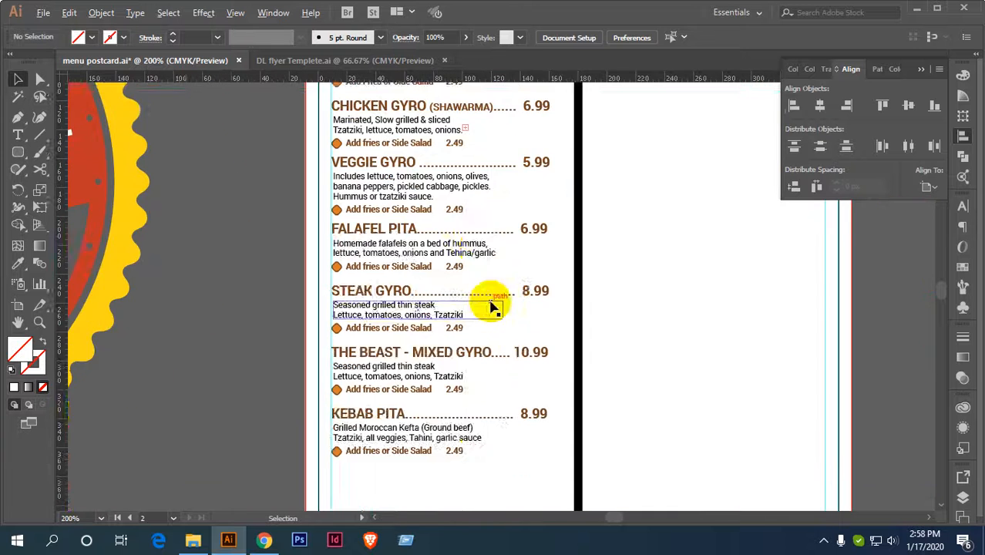
scroll(497, 303, "up", 5)
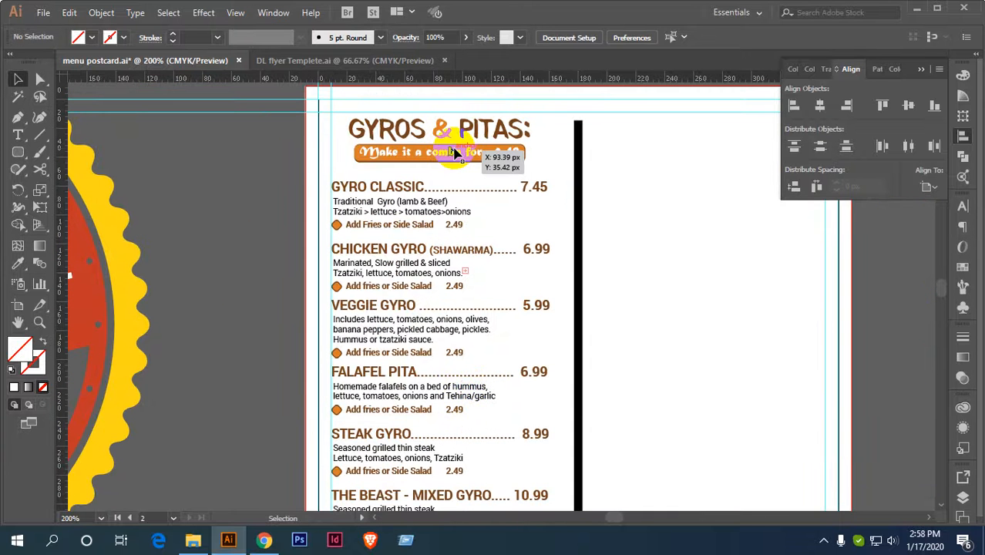
scroll(468, 238, "down", 1)
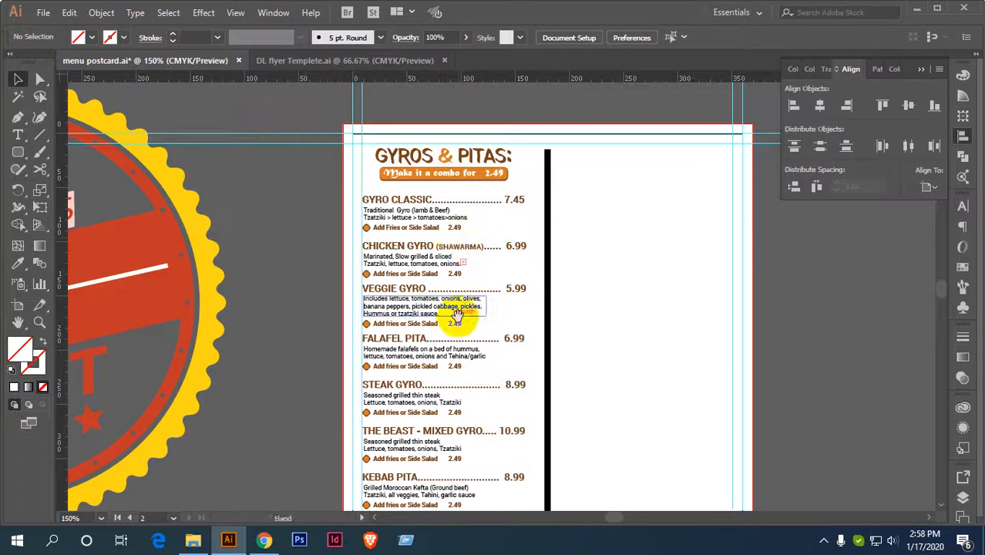
left_click_drag(457, 314, 466, 193)
left_click(443, 366)
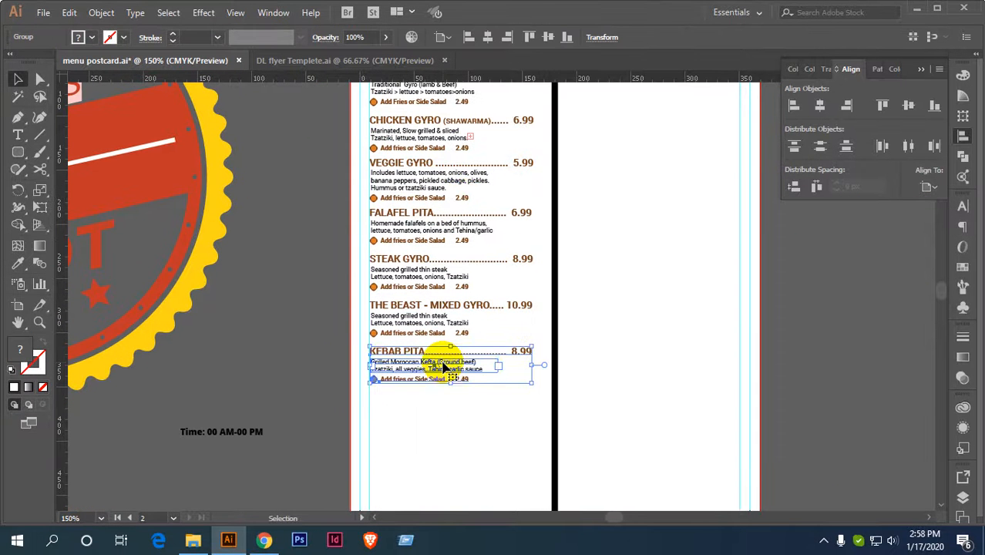
key("shift+Up")
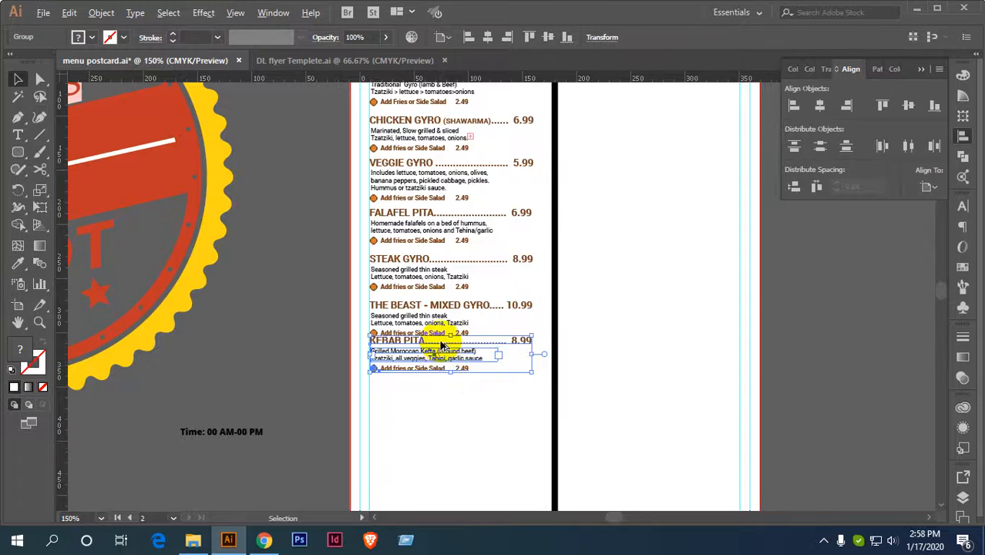
Distribute the Gyros & Pitas items evenly by their vertical centres, relative to the selection.
scroll(441, 343, "down", 1)
left_click_drag(473, 396, 444, 159)
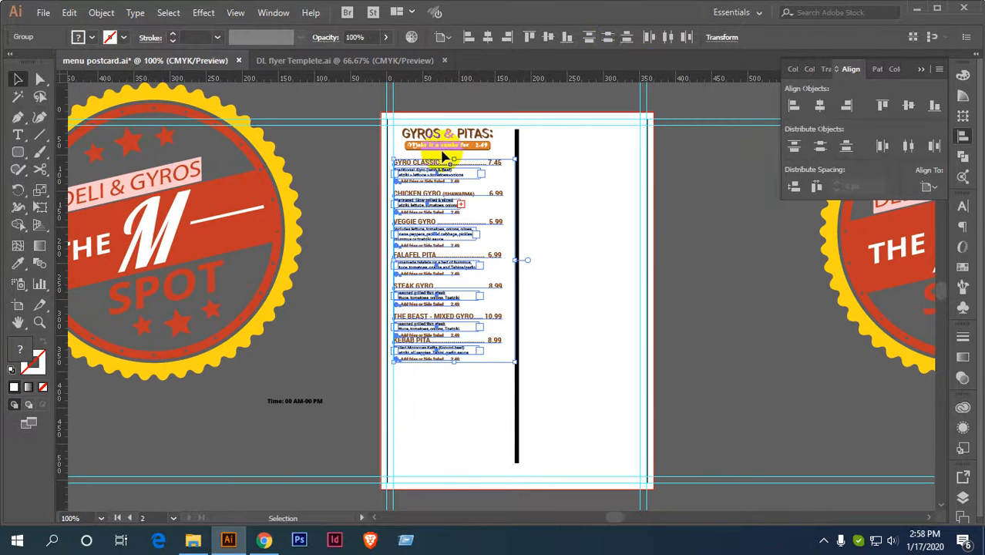
left_click(609, 37)
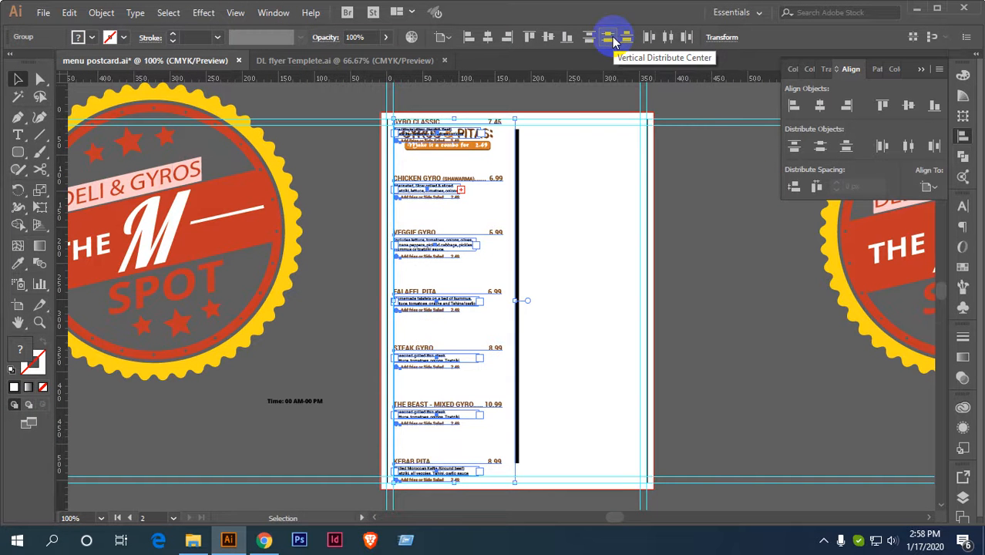
key("ctrl+z")
left_click(930, 187)
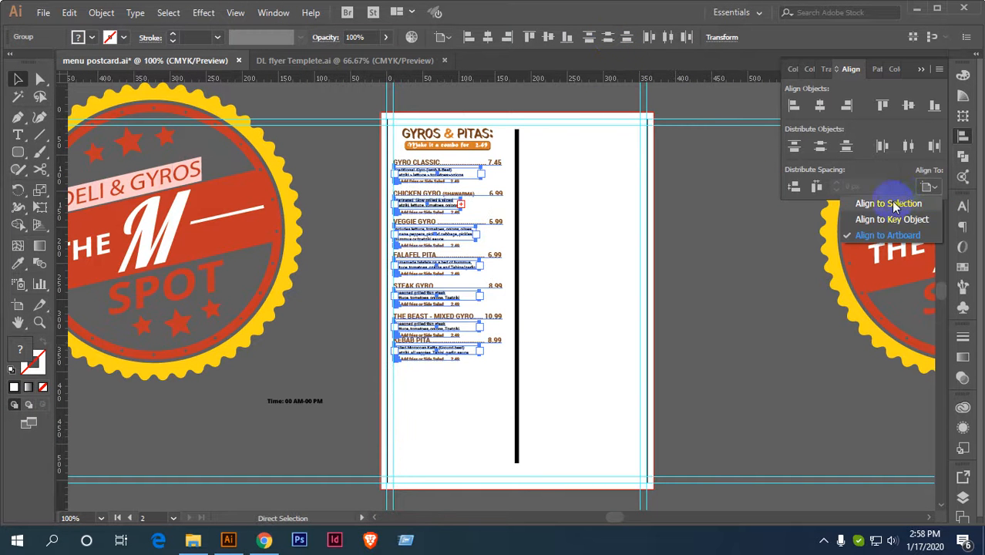
left_click(894, 204)
left_click(607, 39)
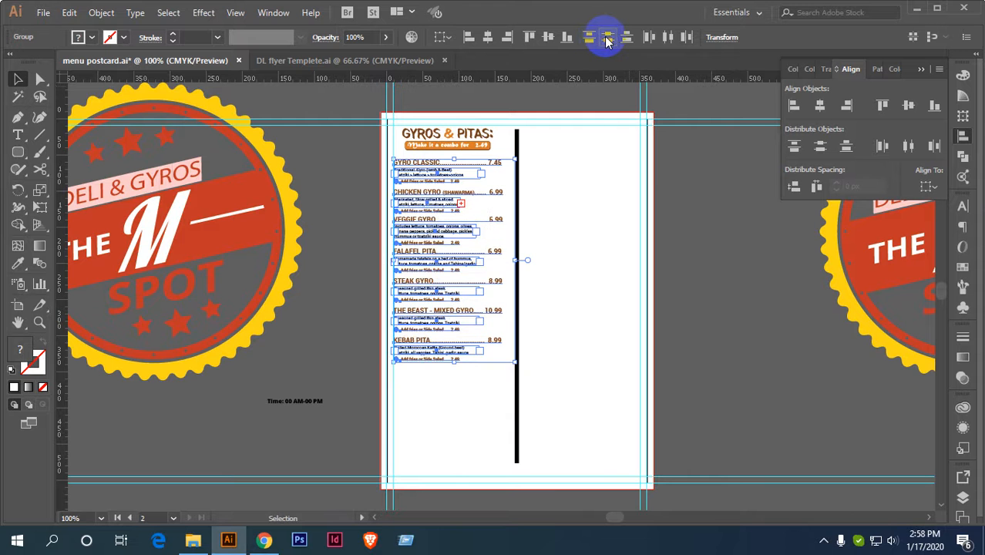
left_click(583, 235)
Move the Gyros & Pitas heading with its combo banner slightly down, closer to the item list.
scroll(482, 220, "up", 2)
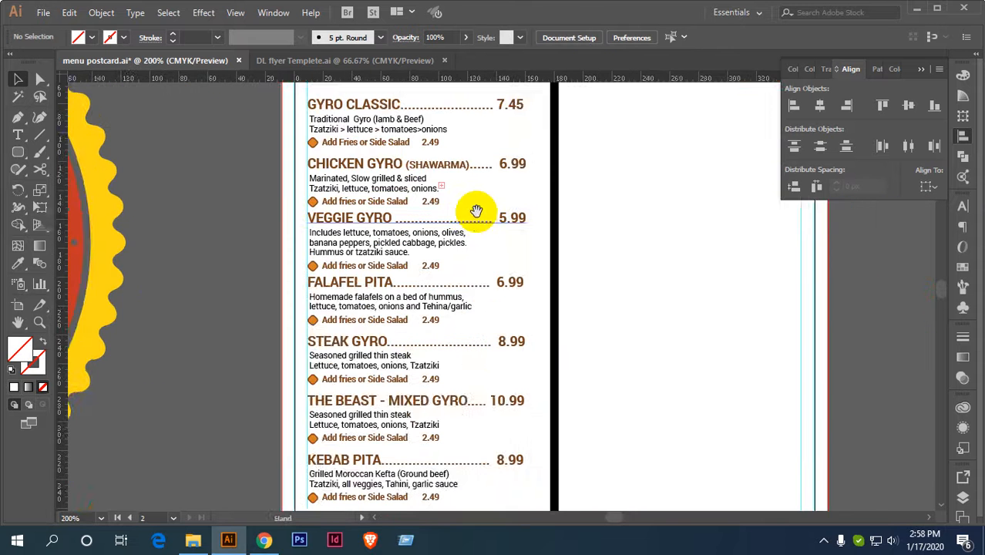
left_click_drag(476, 211, 501, 334)
scroll(464, 229, "up", 2)
left_click(472, 207)
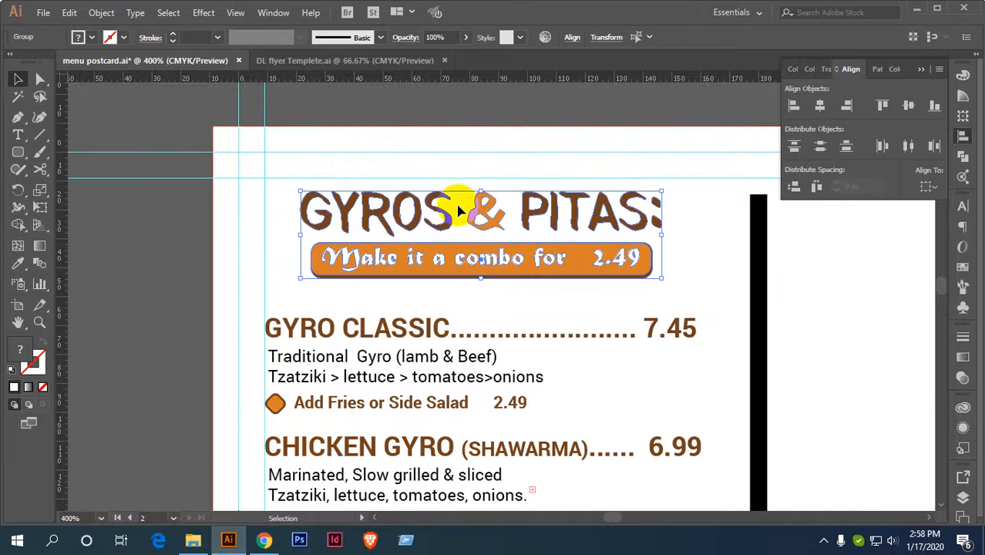
mouse_move(458, 210)
left_mouse_down()
mouse_move(451, 204)
mouse_move(455, 222)
left_mouse_up()
scroll(534, 340, "down", 2)
scroll(534, 198, "down", 3)
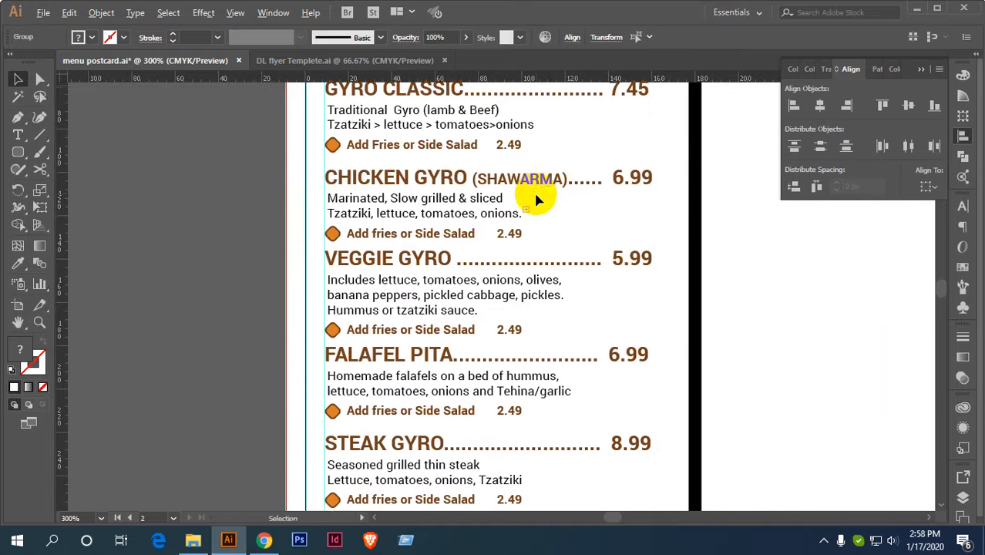
Nudge all the Gyros & Pitas items up together to tighten the gap below the heading.
scroll(540, 309, "down", 3)
left_click_drag(513, 460, 455, 145)
key("Up")
key("Up")
key("Up")
key("Up")
key("Up")
key("Up")
key("Up")
key("Up")
key("Up")
key("Up")
key("Up")
key("Up")
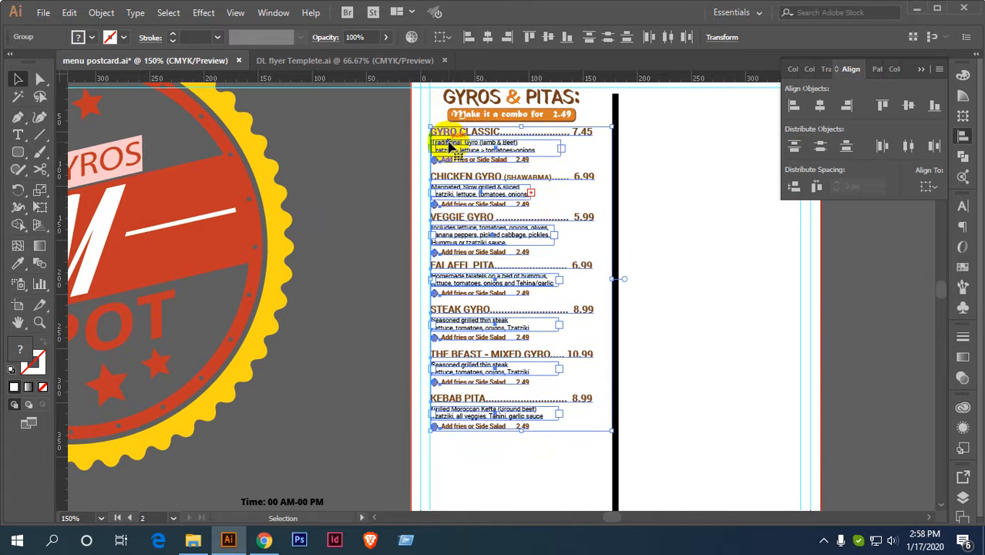
left_click(633, 179)
In the DL flyer Templete document, move the kebab photo out of the Platters column to below the artboard.
scroll(580, 261, "down", 1)
left_click_drag(639, 258, 500, 228)
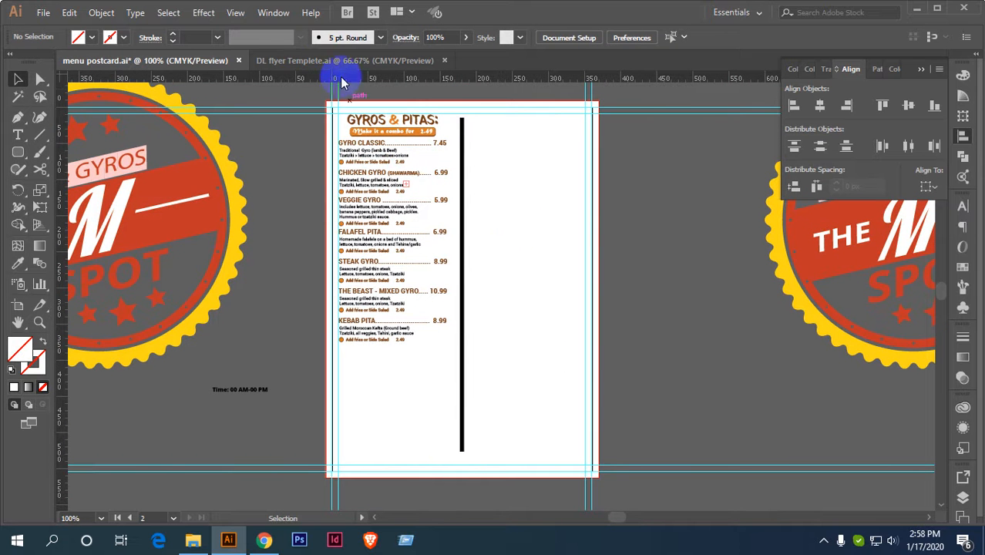
left_click(309, 61)
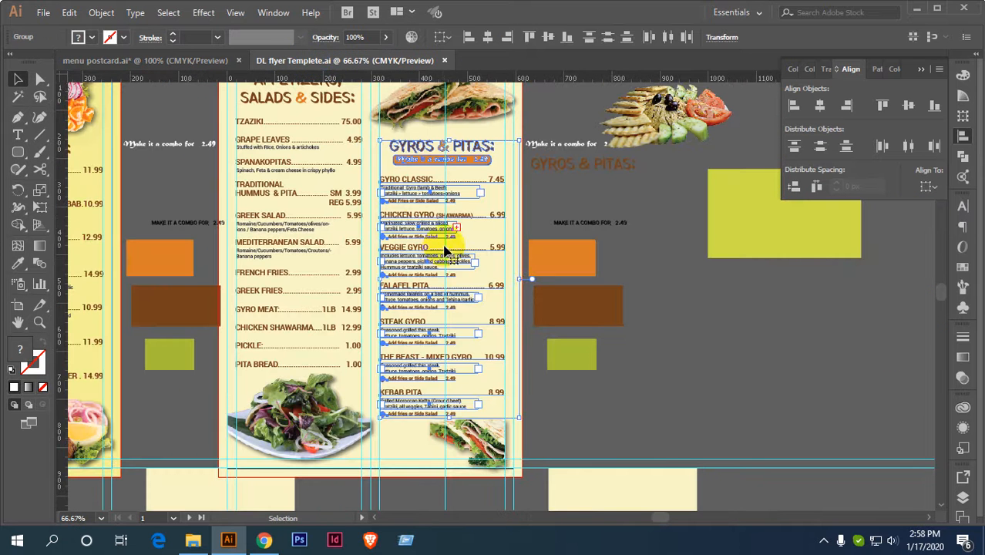
scroll(445, 253, "down", 1)
scroll(440, 247, "down", 1)
scroll(440, 247, "left", 2)
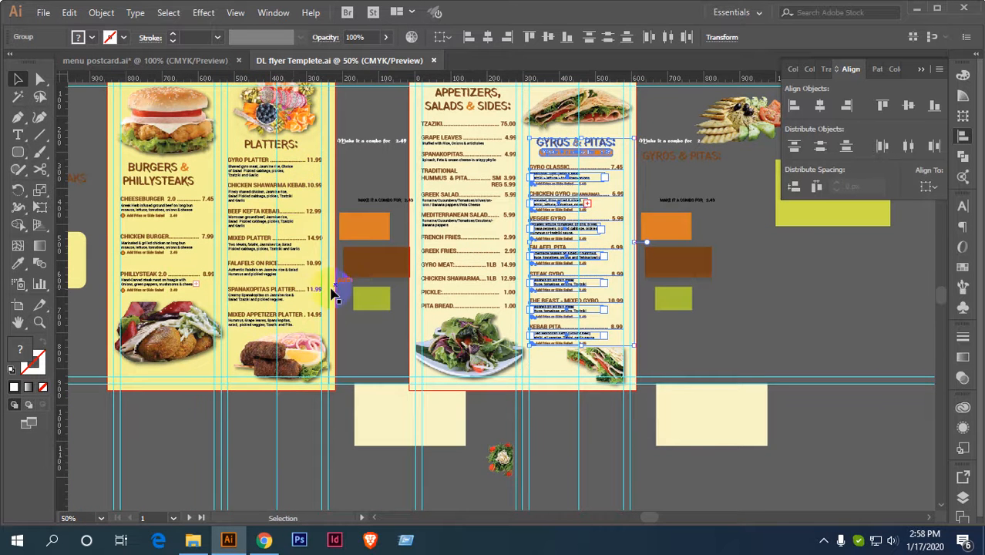
scroll(312, 294, "up", 1)
scroll(313, 295, "up", 1)
scroll(312, 295, "left", 2)
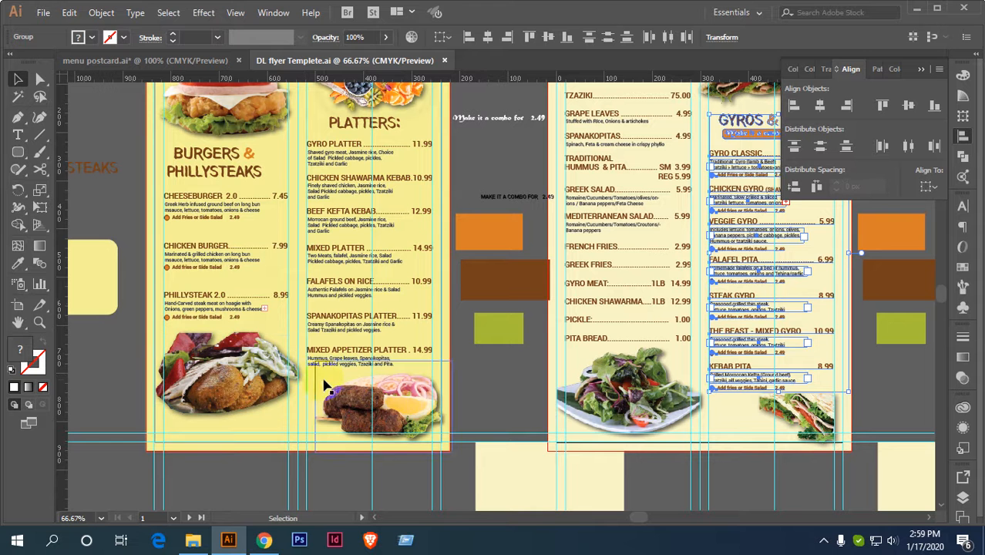
left_click(347, 395)
left_click_drag(346, 395, 483, 453)
left_click_drag(351, 393, 374, 91)
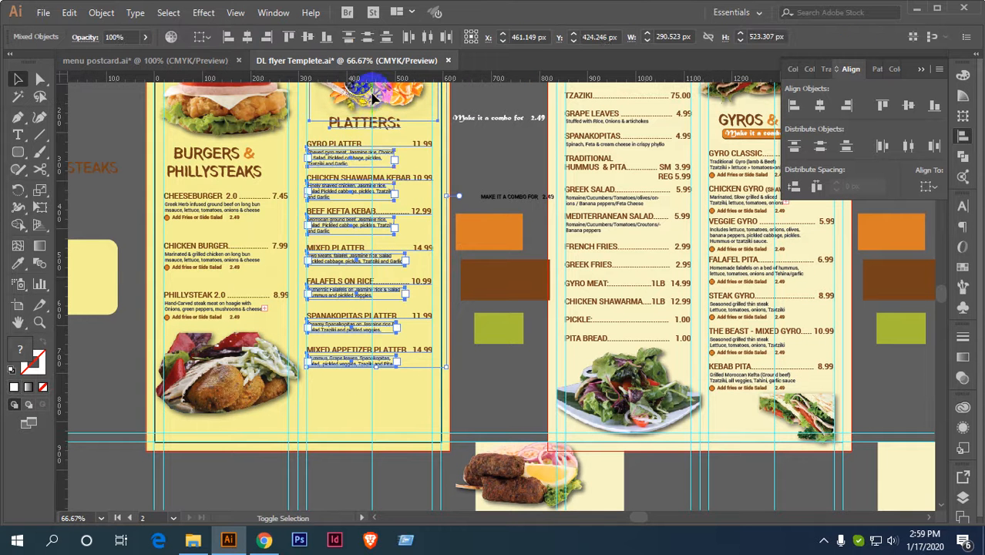
left_click_drag(348, 163, 400, 383)
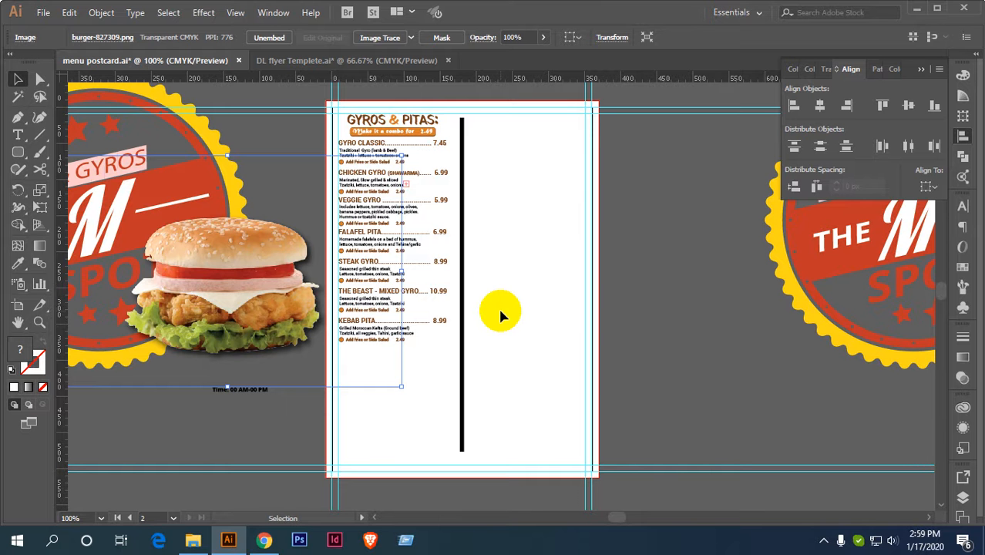
key("a")
key("Delete")
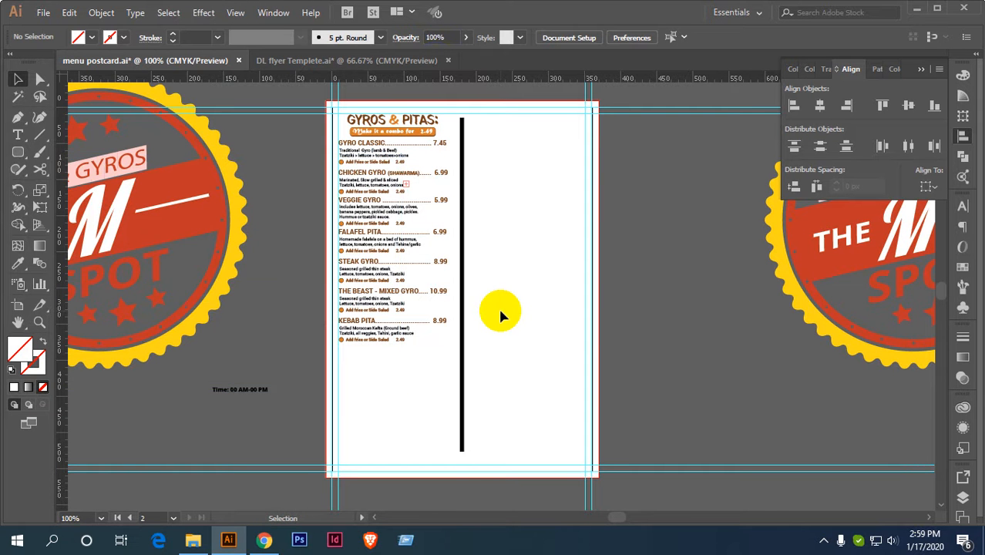
Copy the Platters section with its fruit photo, heading and item list from the DL flyer Templete into the menu postcard.
left_click(409, 60)
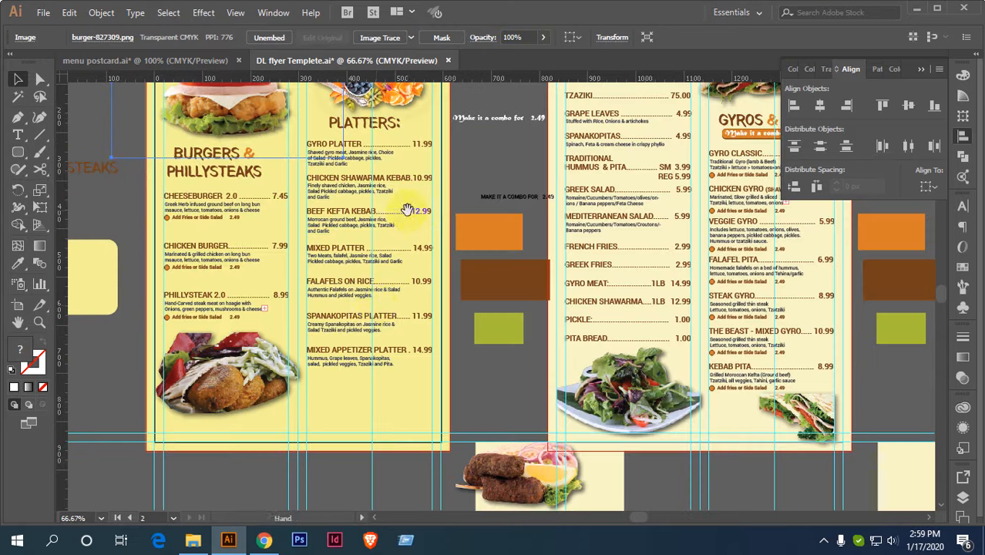
left_click_drag(352, 379, 411, 126)
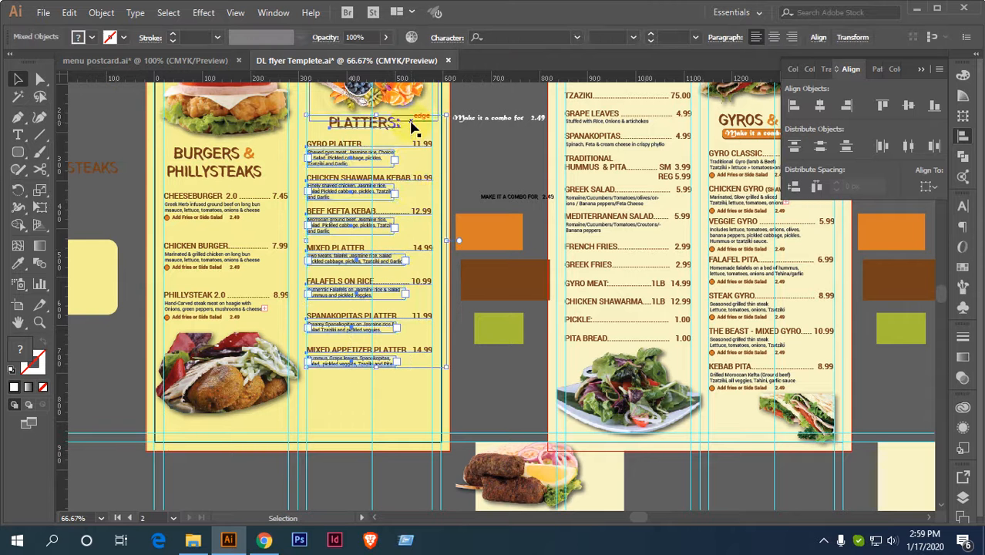
scroll(411, 126, "up", 3)
left_click(413, 154, "shift")
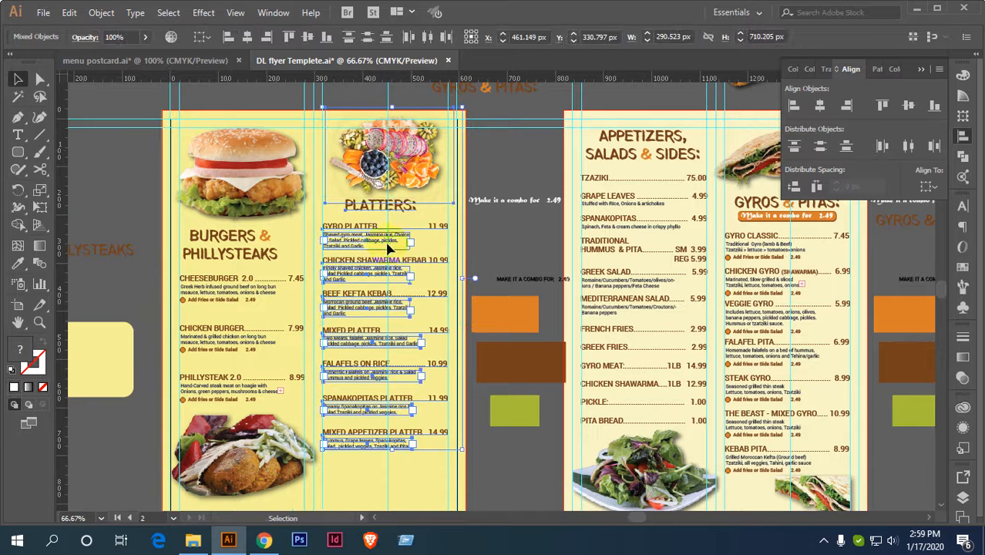
left_click_drag(374, 300, 530, 349)
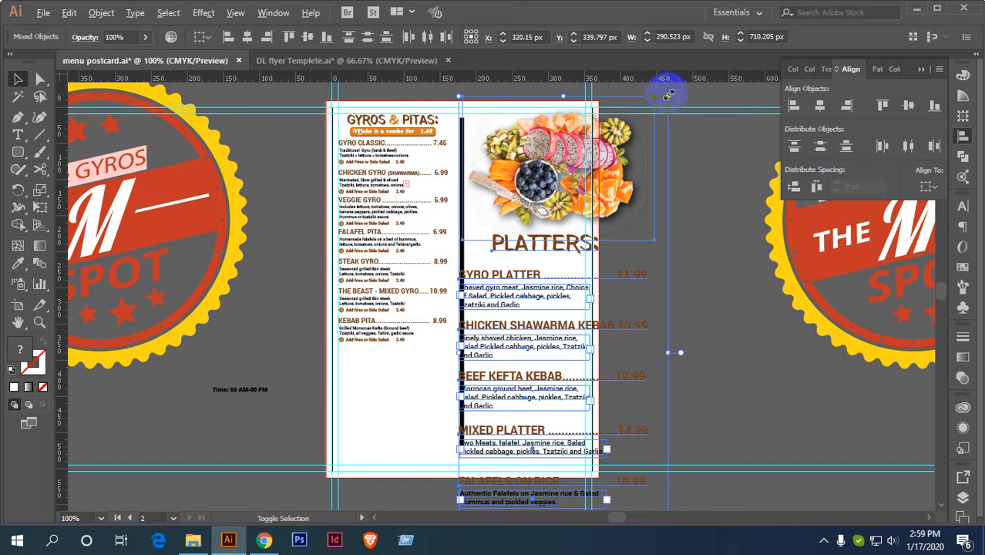
Scale the Platters section down to about 144 × 352 px and place it below the Gyros & Pitas items.
left_click_drag(667, 94, 593, 154)
left_click_drag(611, 231, 467, 310)
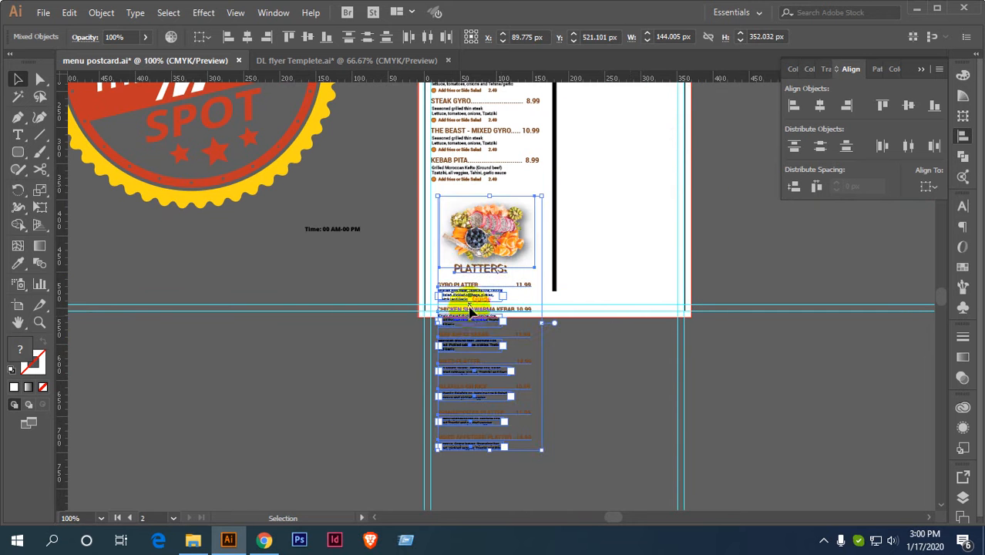
scroll(507, 272, "up", 2)
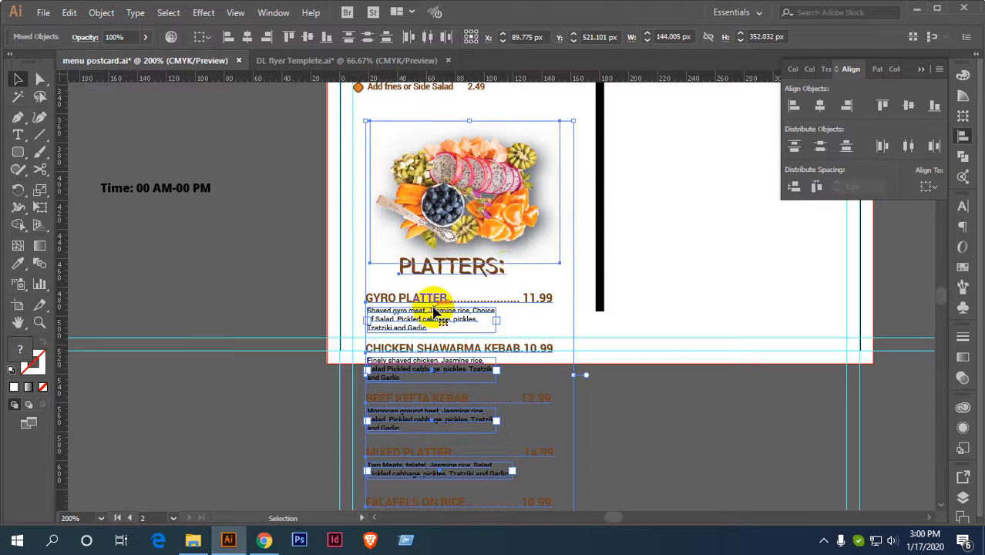
Align the Platters section with the inner margin guide beneath the Gyros & Pitas items and enlarge it to about 170 × 415 px.
left_click_drag(434, 309, 419, 262)
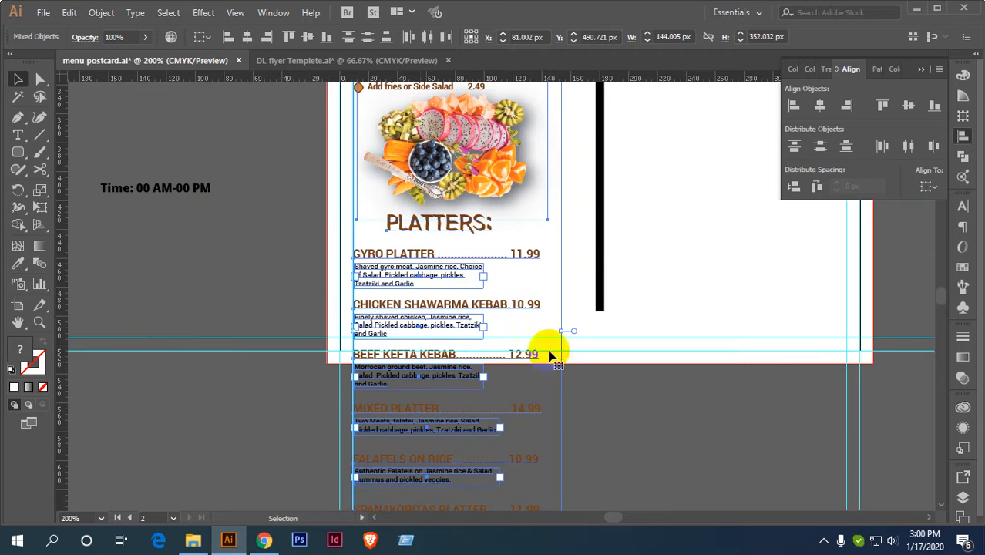
scroll(554, 358, "down", 2)
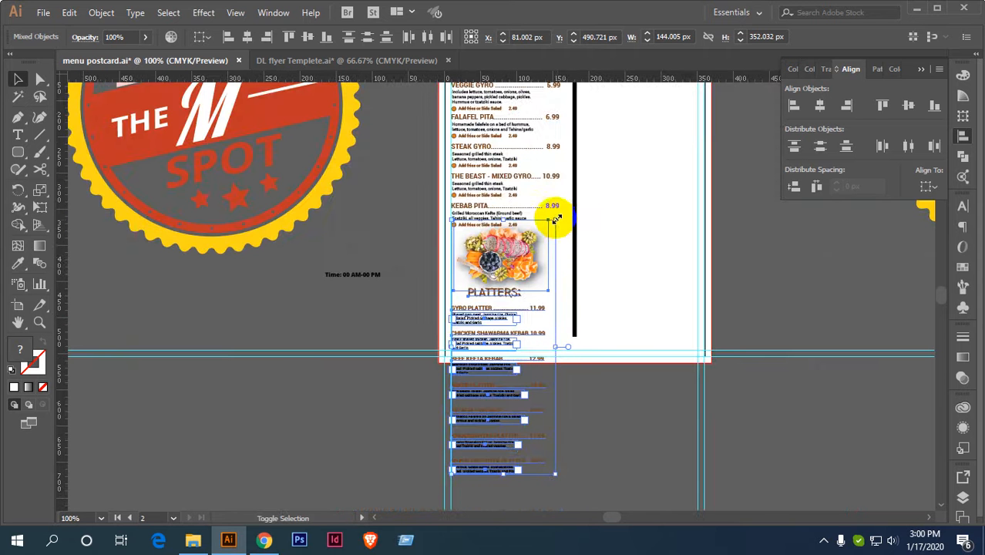
left_click_drag(556, 219, 579, 177)
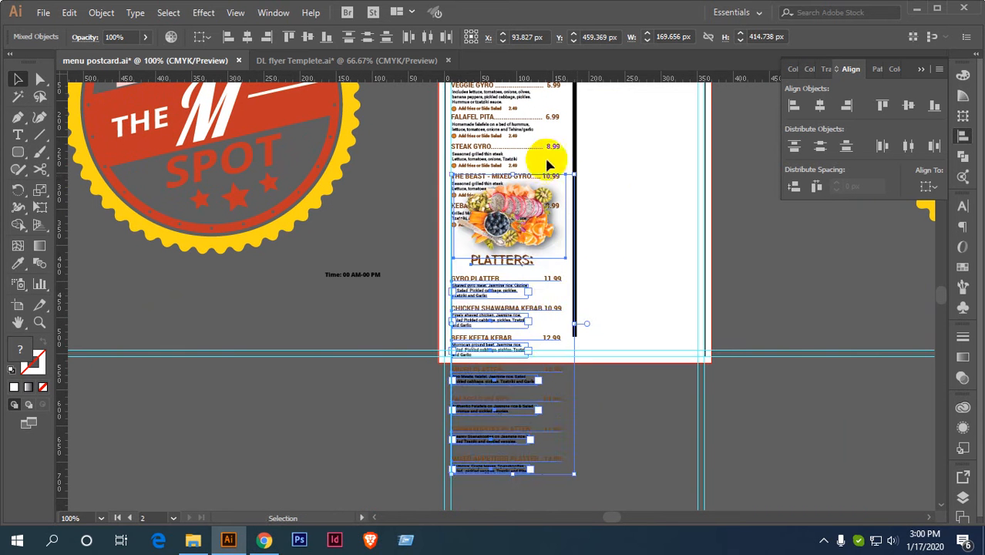
Delete the fruit photo above the Platters heading.
left_click(608, 391)
left_click(514, 223)
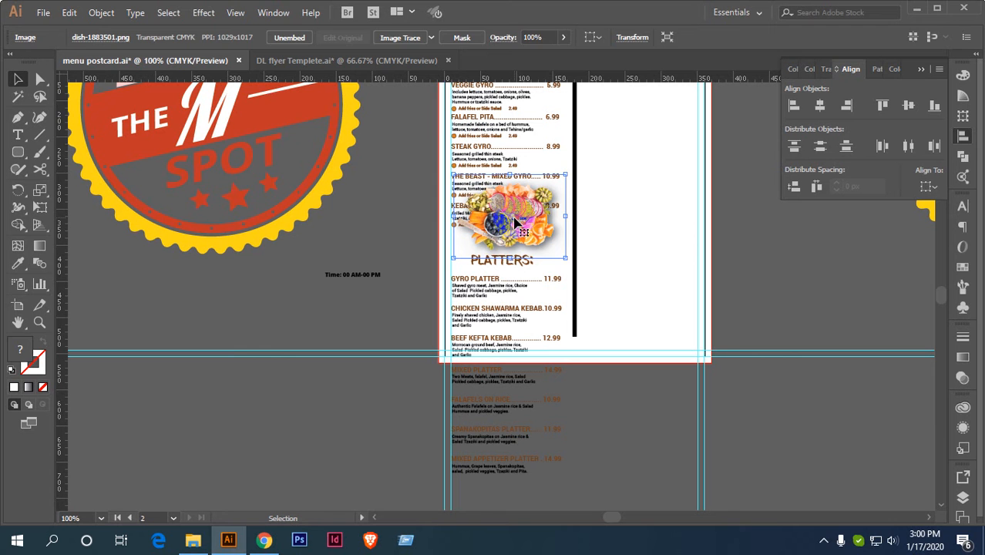
key("Delete")
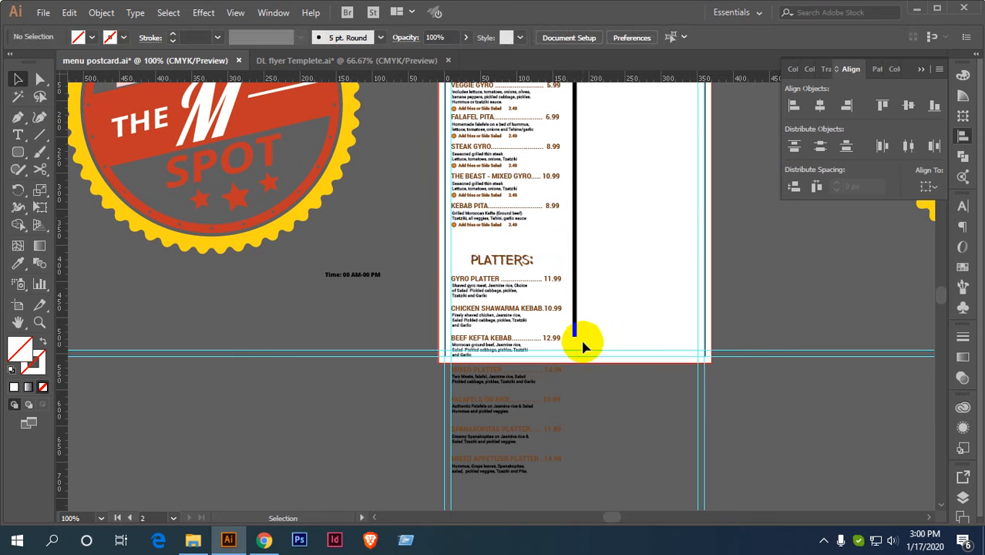
Nudge the Platters heading and all its items up together to sit just below the Kebab Pita item.
left_click(535, 467)
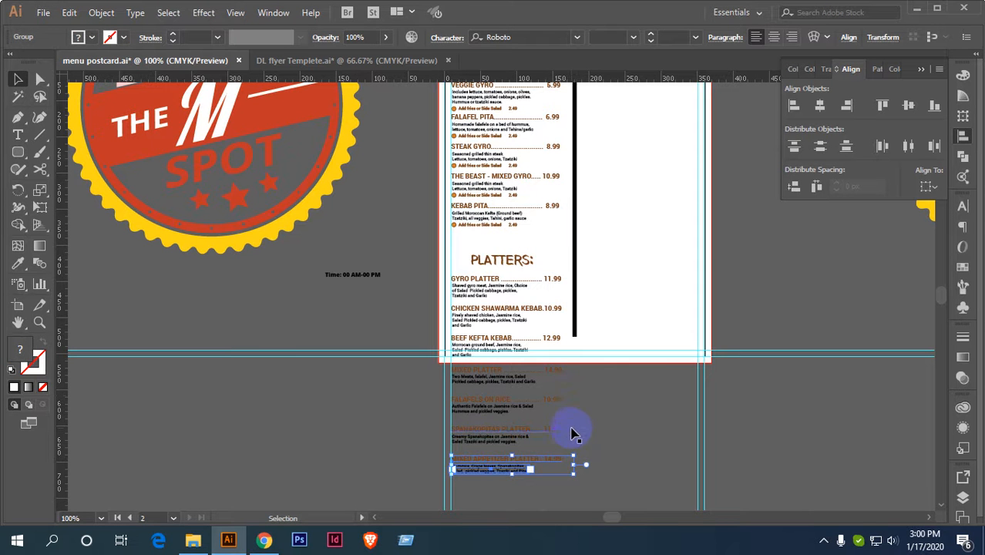
left_click_drag(519, 488, 479, 258)
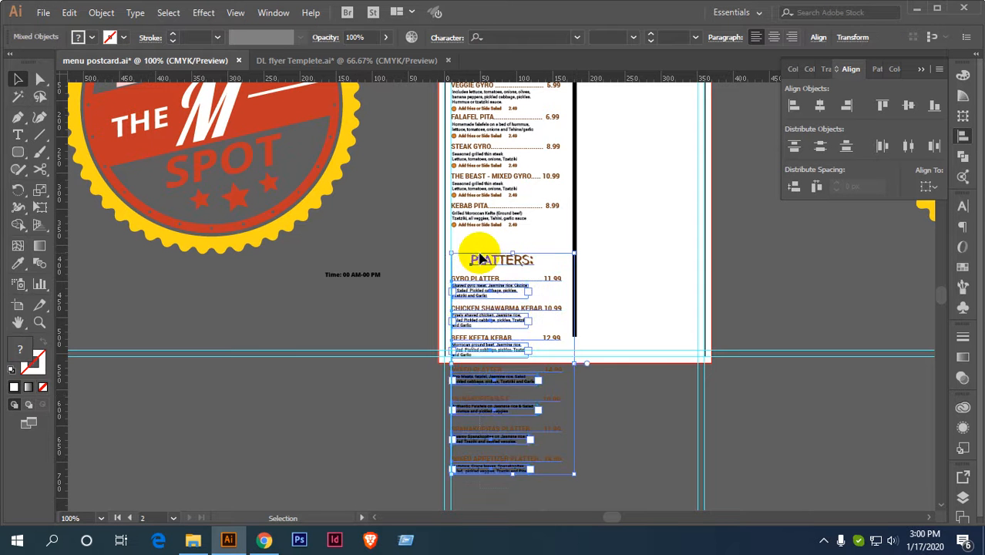
key("shift+Up")
key("shift+Up")
key("Up")
key("Up")
key("Up")
key("Up")
key("Up")
key("Up")
key("Up")
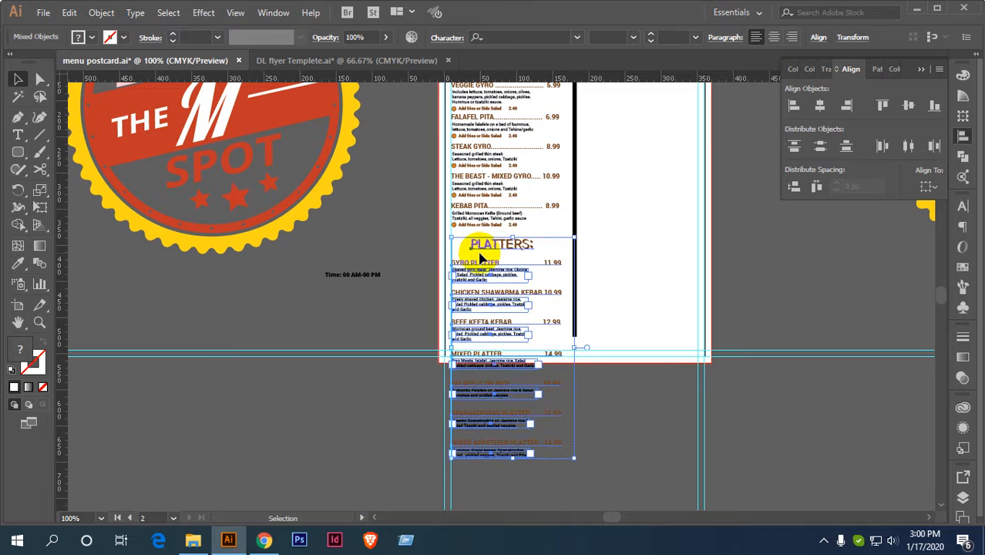
left_click(574, 382)
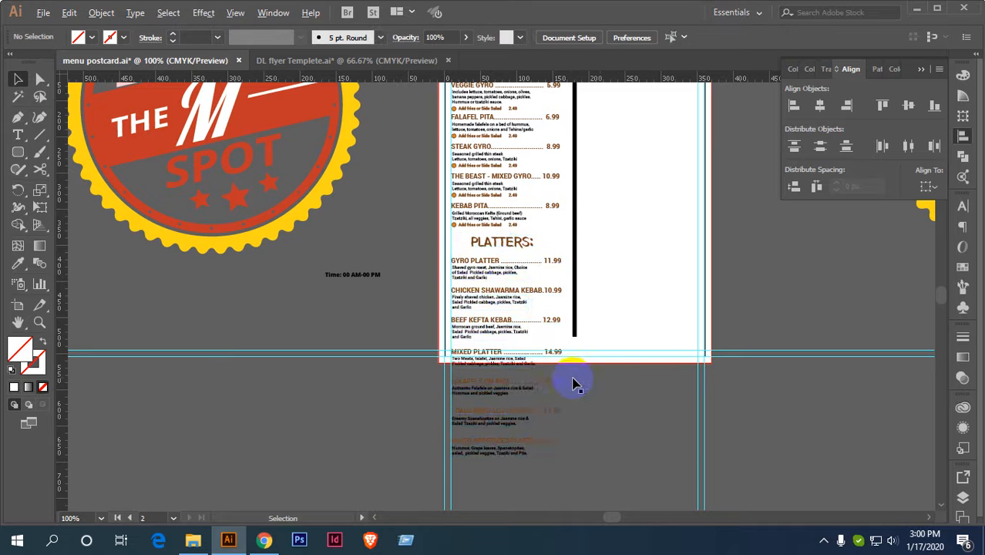
Nudge the Mixed Platter item up until its description sits just above the artboard's lower margin guide.
scroll(572, 381, "up", 1)
left_click_drag(570, 387, 515, 347)
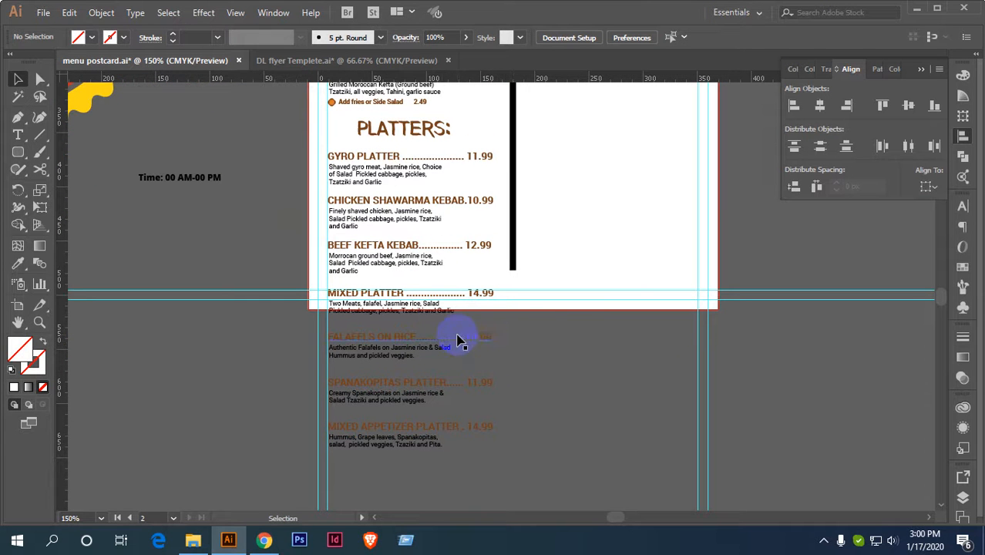
left_click(419, 312)
key("shift+Up")
key("shift+Up")
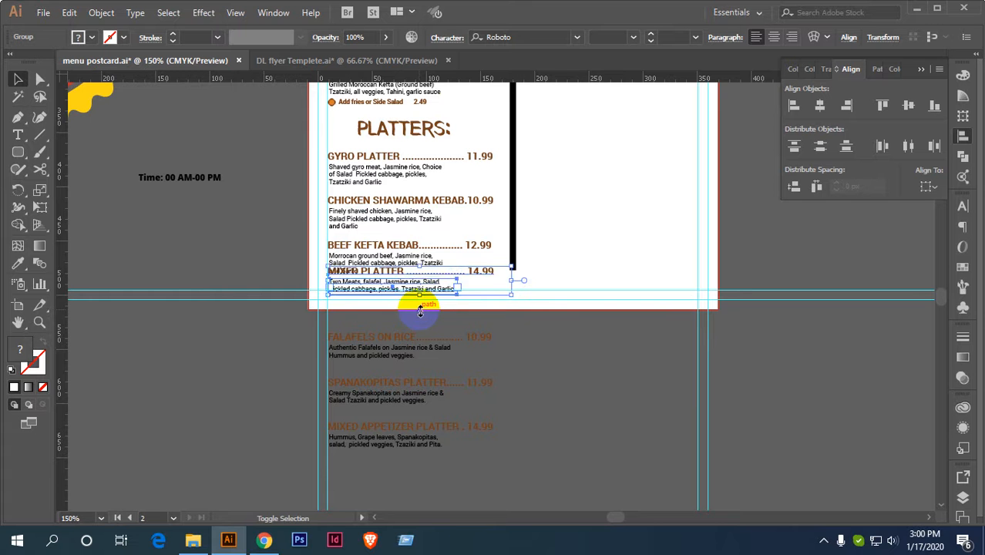
key("Up")
key("Up")
key("Up")
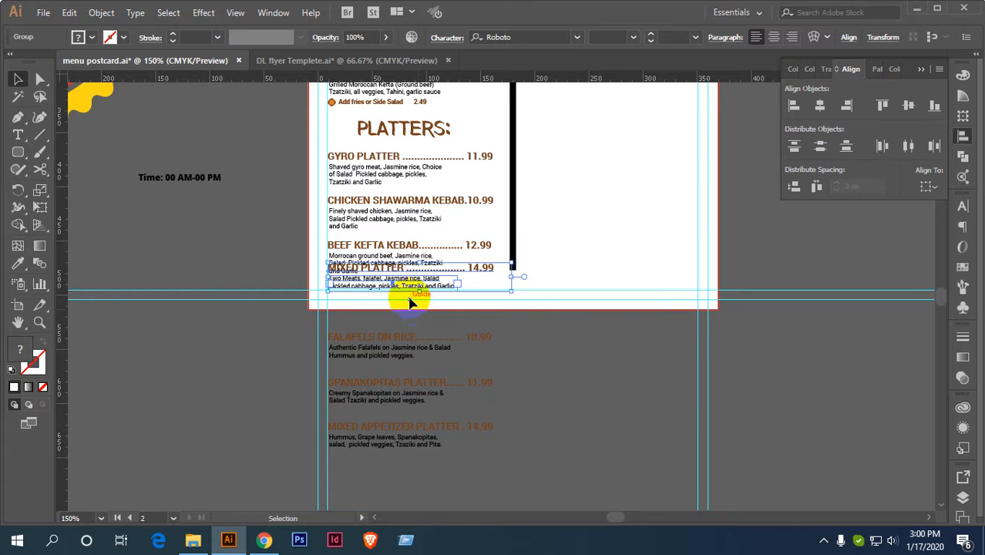
scroll(409, 301, "up", 3)
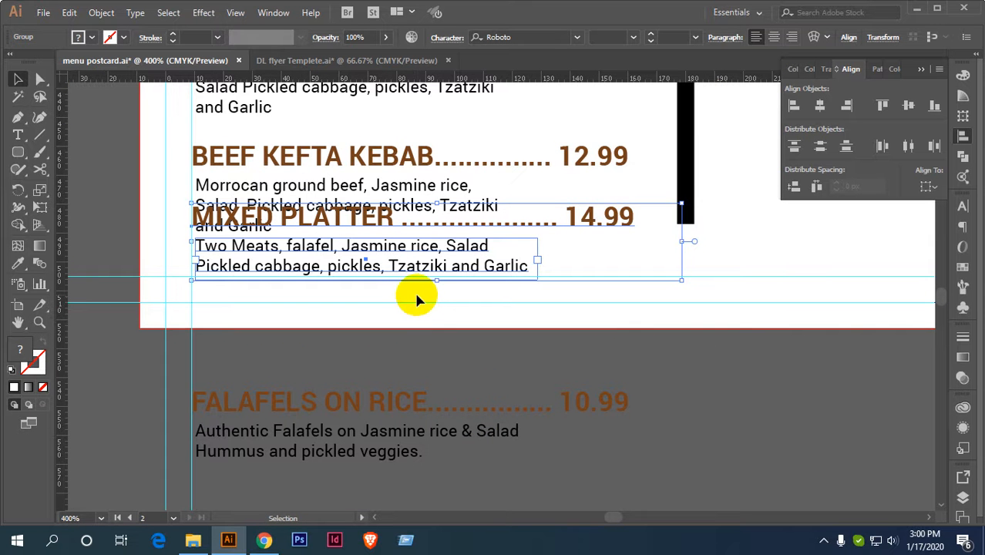
scroll(440, 331, "down", 1)
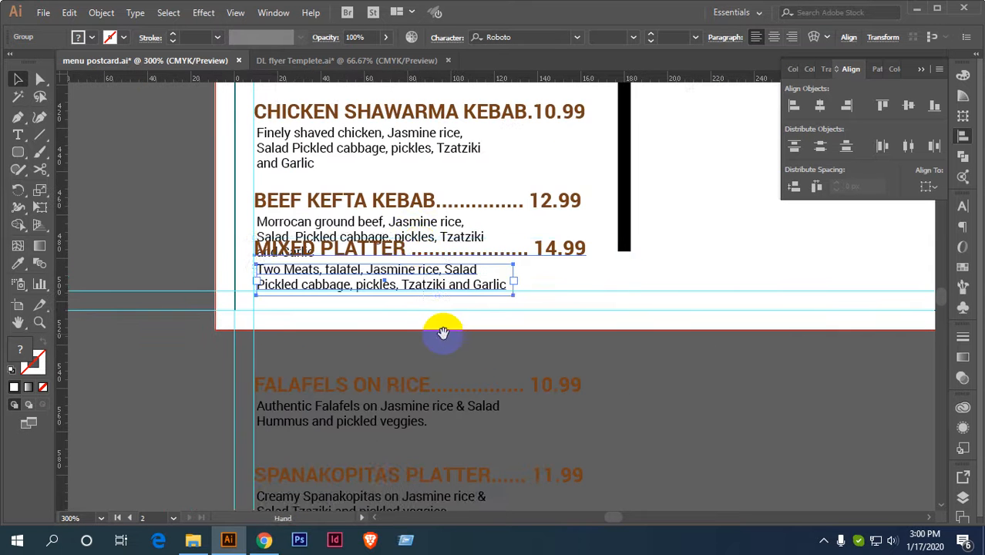
Distribute the four items from Gyro Platter to Mixed Platter evenly by their vertical centers.
left_click_drag(443, 331, 378, 92)
scroll(397, 171, "down", 1)
scroll(424, 162, "up", 1)
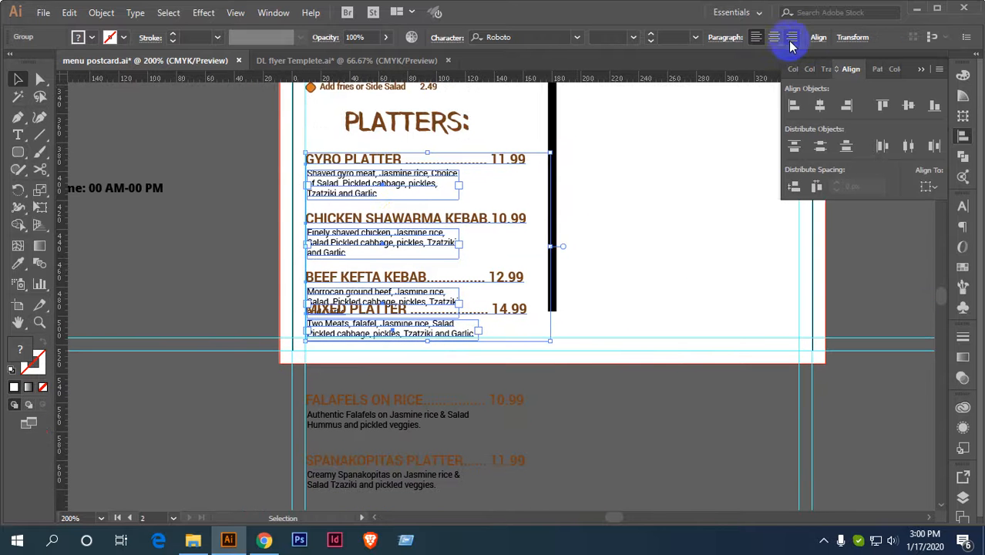
left_click(830, 152)
left_click(572, 243)
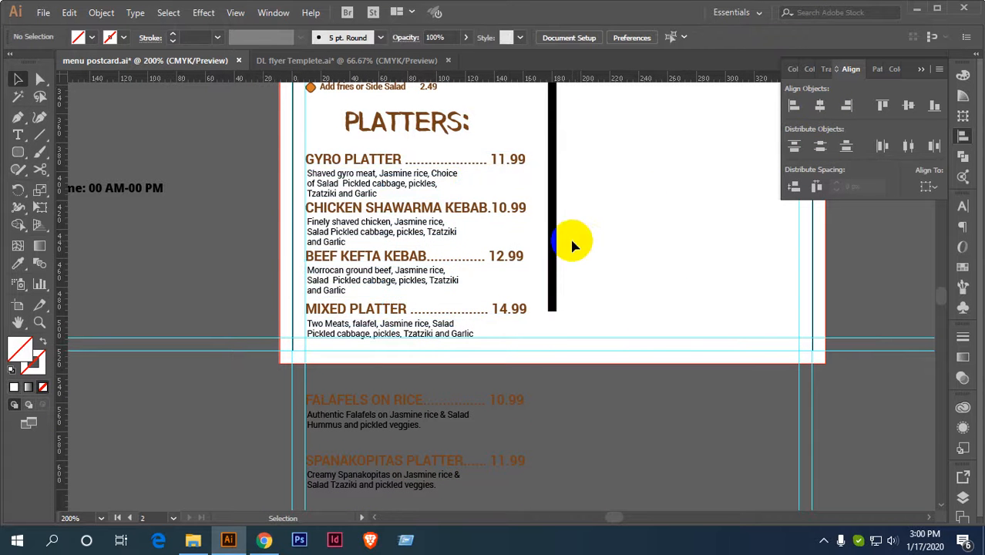
Move the Falafels on Rice, Spanakopitas Platter and Mixed Appetizer Platter items from below the artboard to the head of the empty second column.
scroll(397, 272, "up", 1)
scroll(397, 272, "down", 1)
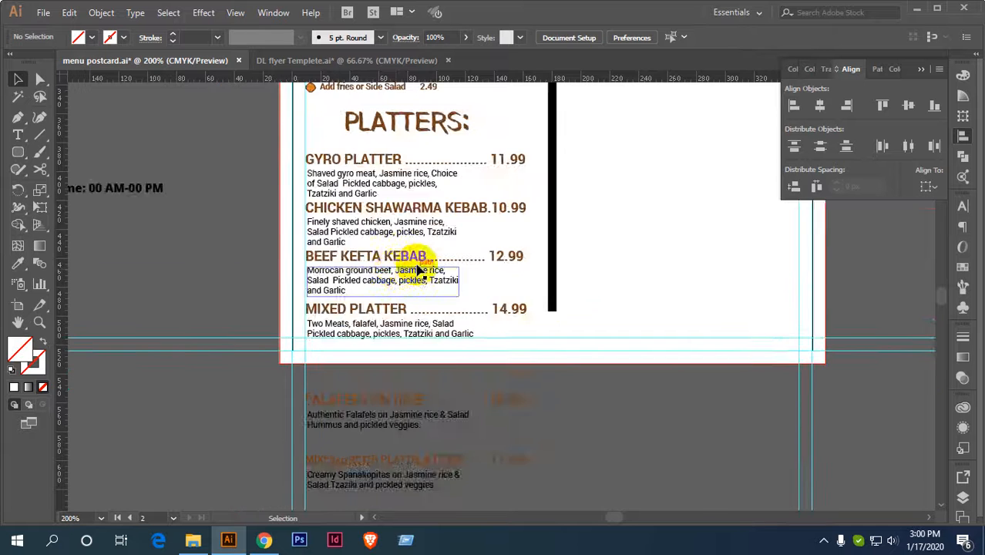
scroll(420, 272, "down", 3)
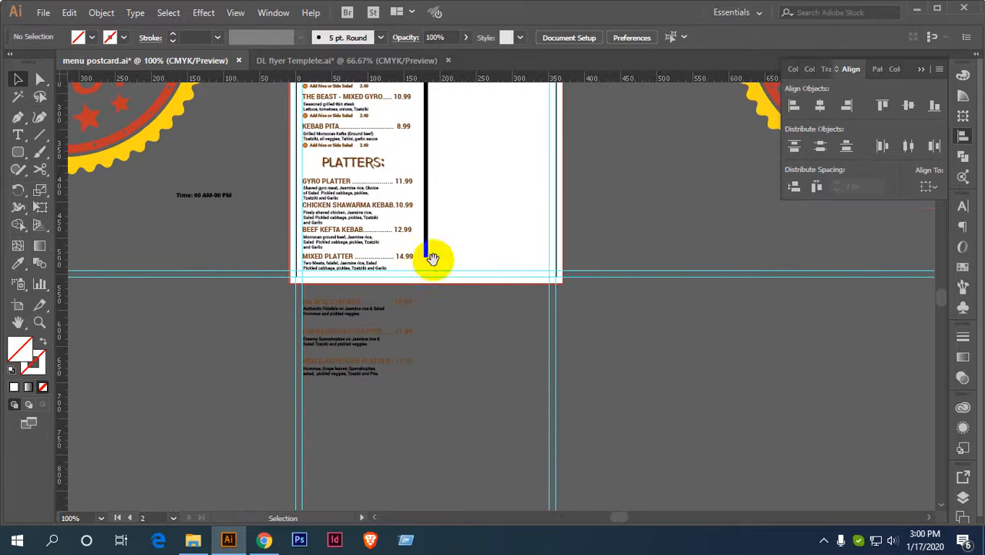
left_click_drag(432, 258, 407, 325)
left_click_drag(330, 462, 322, 349)
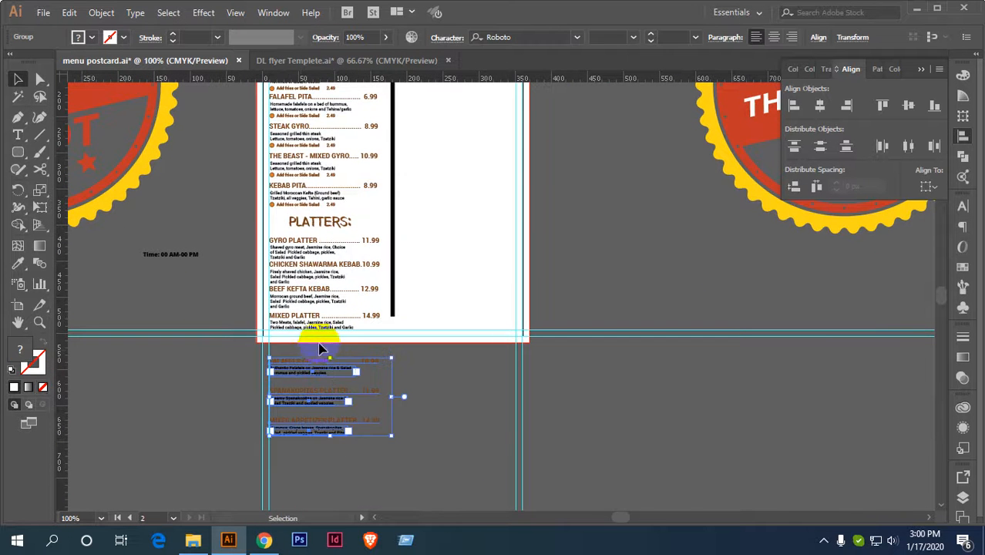
scroll(322, 348, "down", 1)
scroll(378, 285, "up", 1)
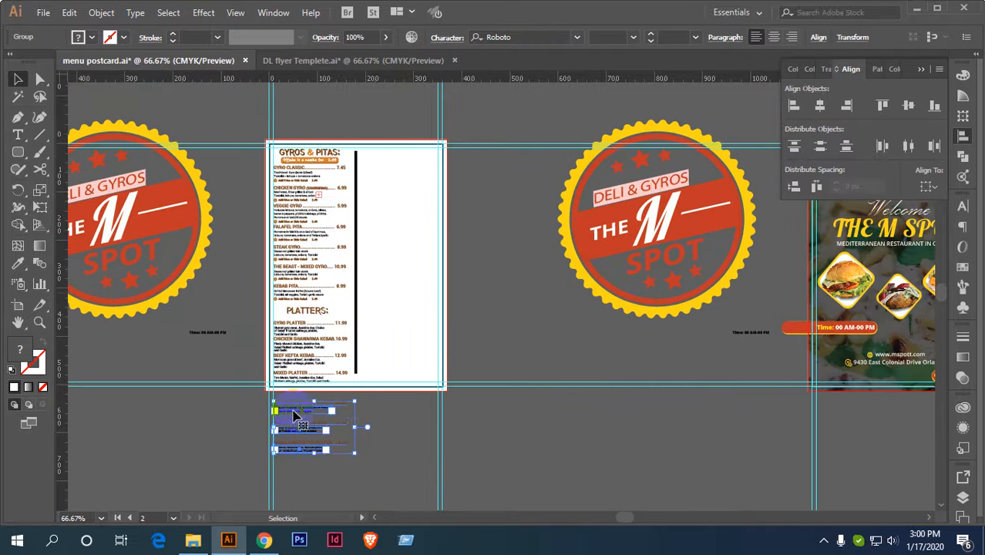
left_click_drag(299, 416, 391, 164)
scroll(469, 128, "up", 2)
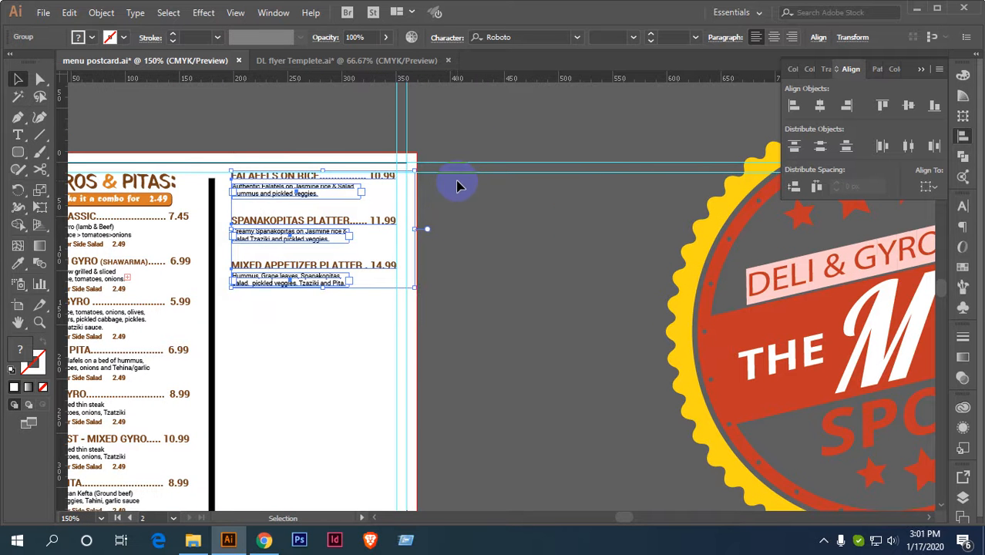
left_click(479, 188)
left_click_drag(436, 266, 525, 161)
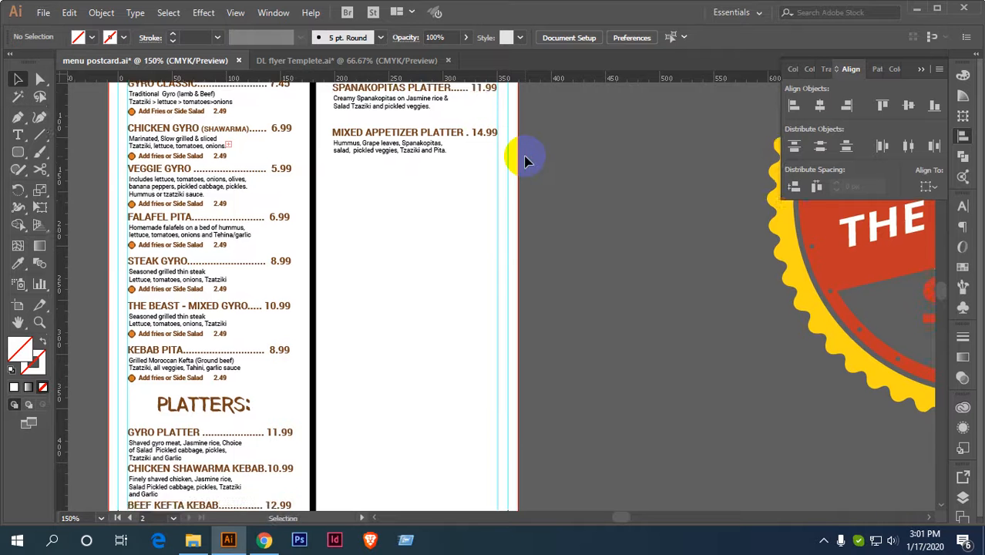
Move the Mixed Appetizer Platter item up, distribute the three second-column items by vertical centers, and nudge them down slightly.
scroll(539, 146, "down", 3)
scroll(484, 260, "up", 2)
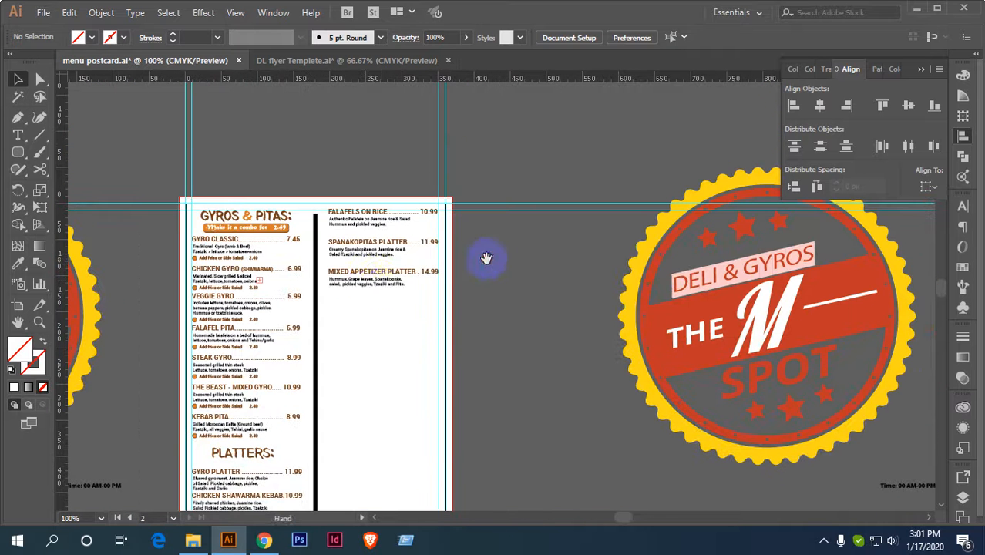
left_click(362, 279)
left_click_drag(361, 279, 361, 264)
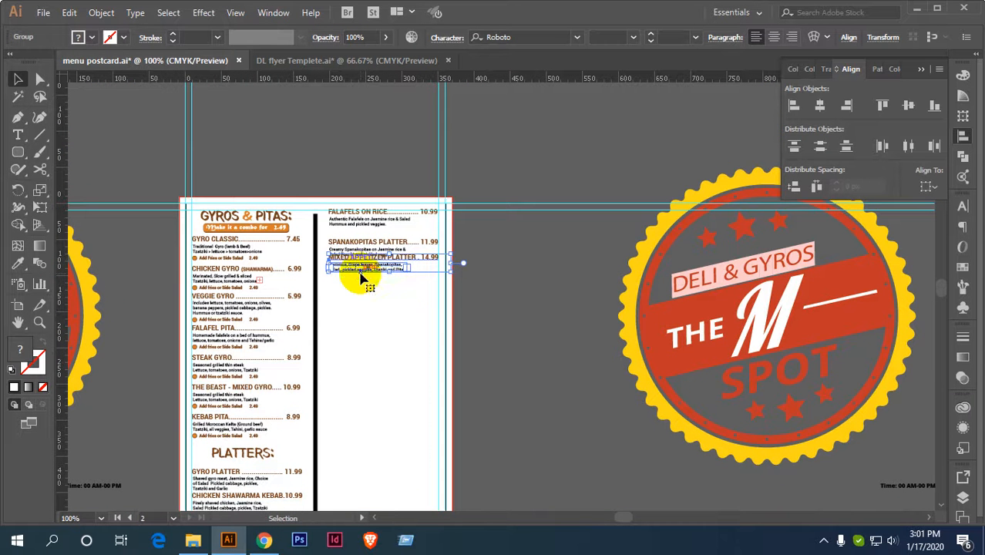
left_click_drag(391, 323, 357, 191)
left_click(820, 145)
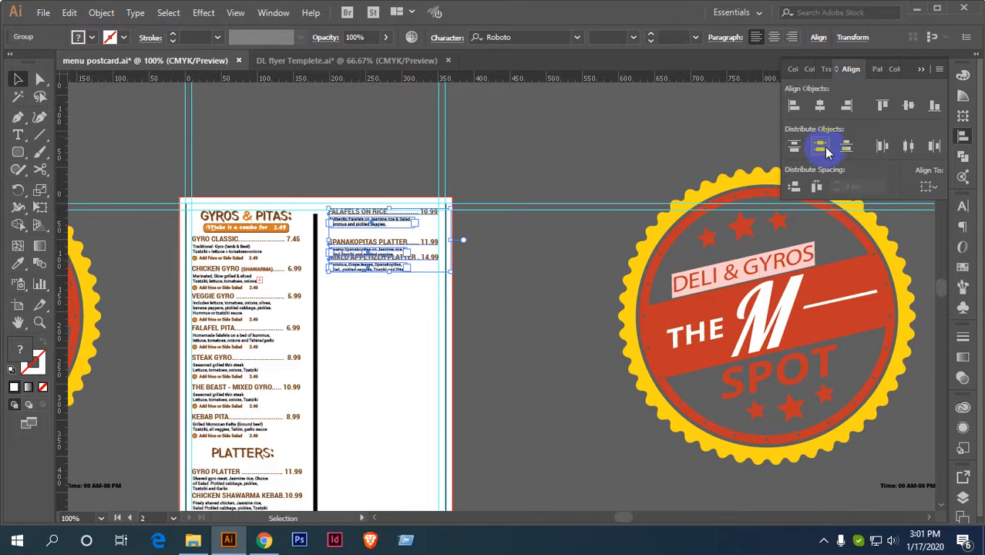
scroll(407, 253, "up", 2)
key("Down")
key("Down")
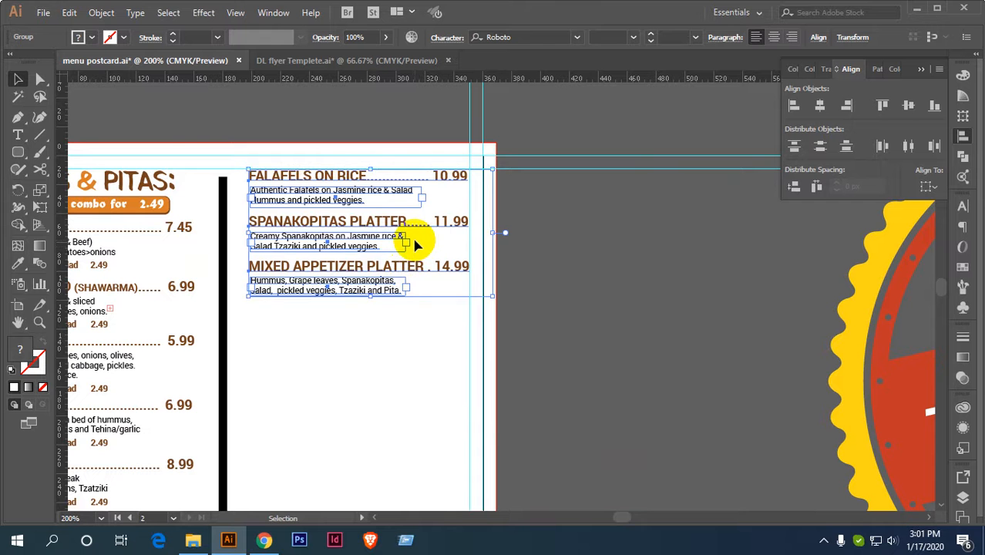
left_click(590, 249)
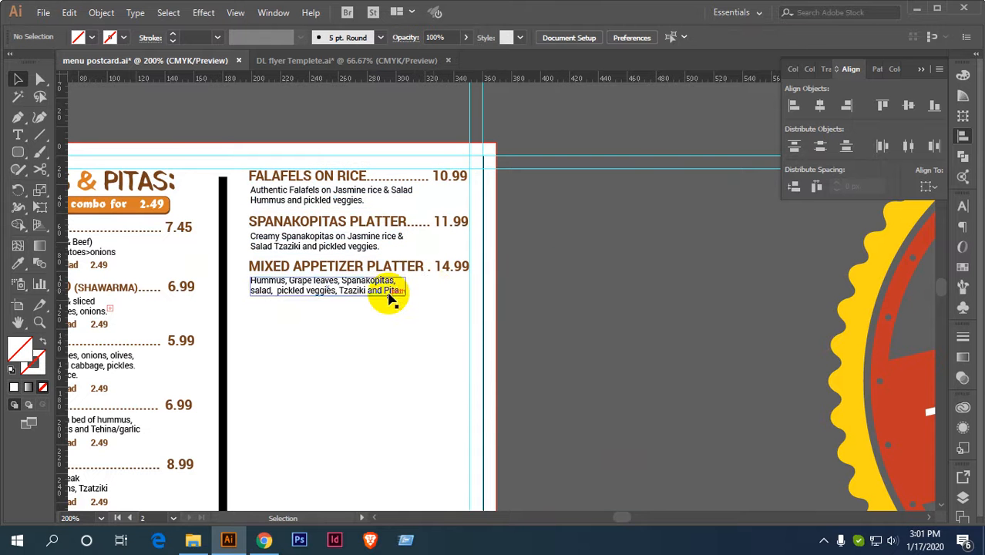
scroll(385, 293, "down", 1)
left_click_drag(370, 335, 418, 110)
scroll(398, 164, "down", 1)
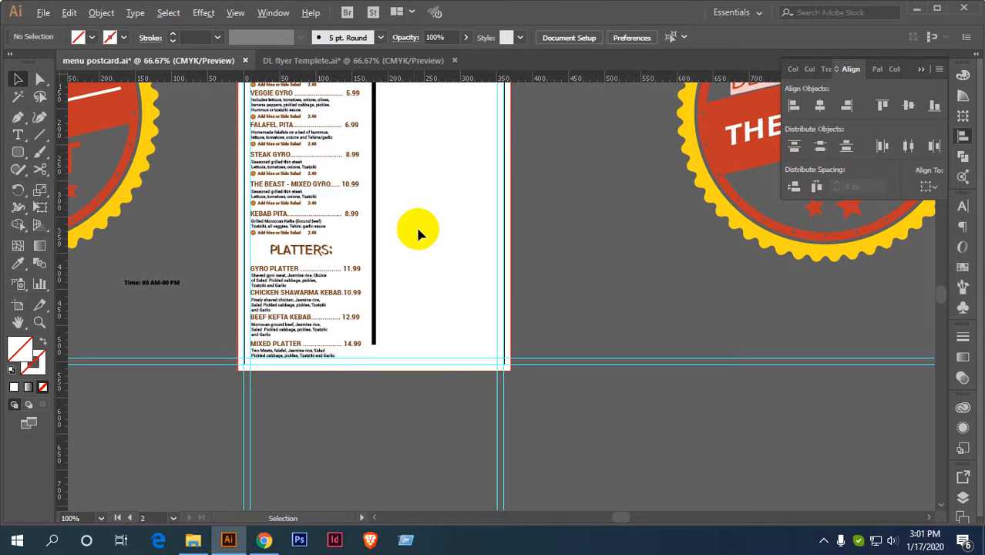
scroll(416, 225, "down", 1)
left_click_drag(417, 228, 400, 277)
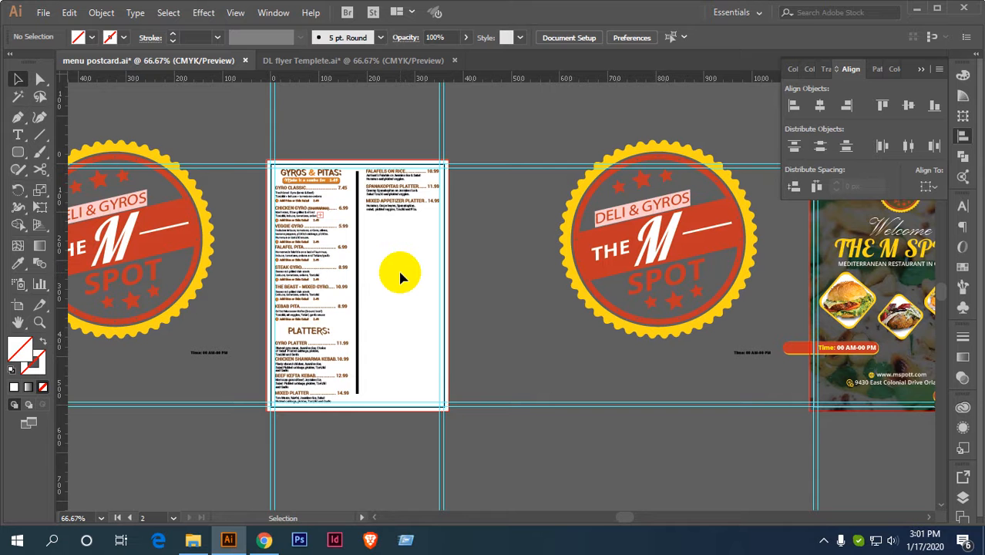
Check the menu layout in the DL flyer template document and return to the menu postcard.
left_click(276, 61)
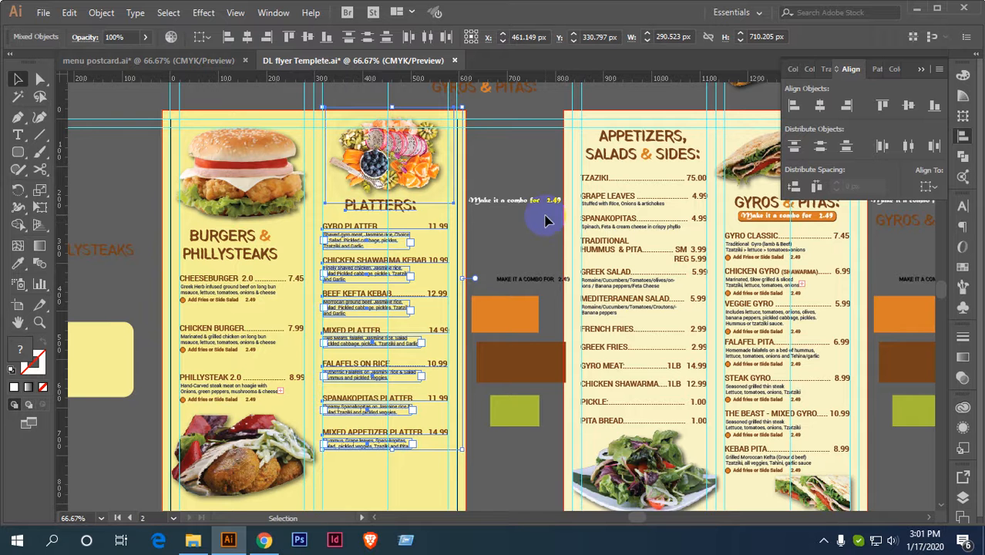
scroll(547, 219, "down", 1)
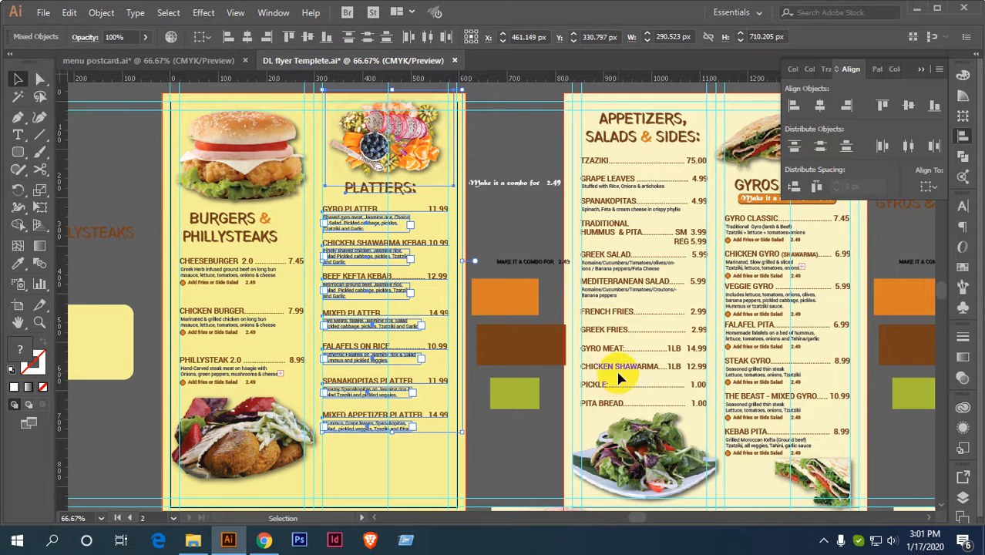
left_click(203, 68)
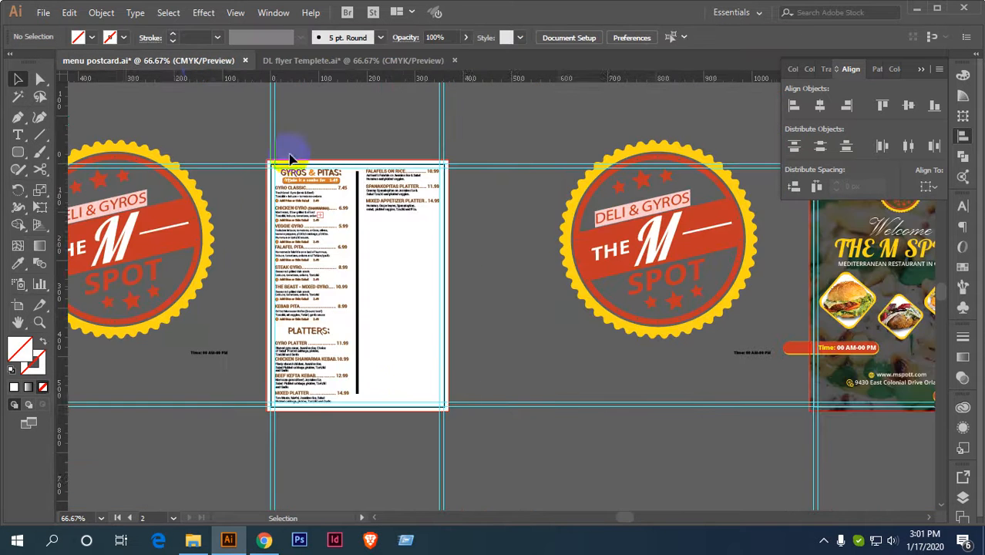
Ungroup the Gyros & Pitas item list on the menu page so its text lines can be selected separately.
scroll(403, 367, "up", 2)
left_click_drag(361, 326, 577, 323)
scroll(474, 363, "up", 1)
scroll(576, 325, "down", 1)
scroll(566, 385, "up", 4)
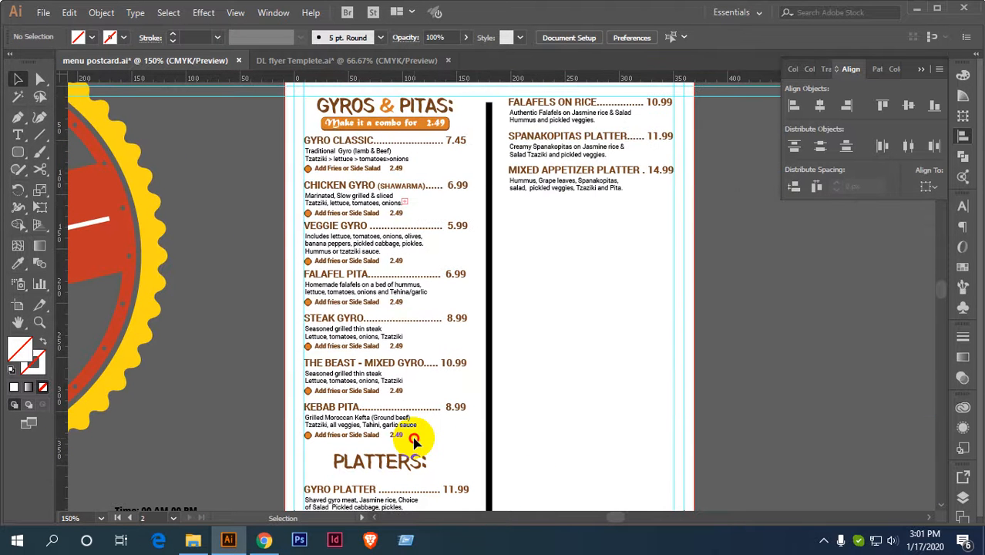
left_click_drag(420, 436, 352, 137)
right_click(426, 112)
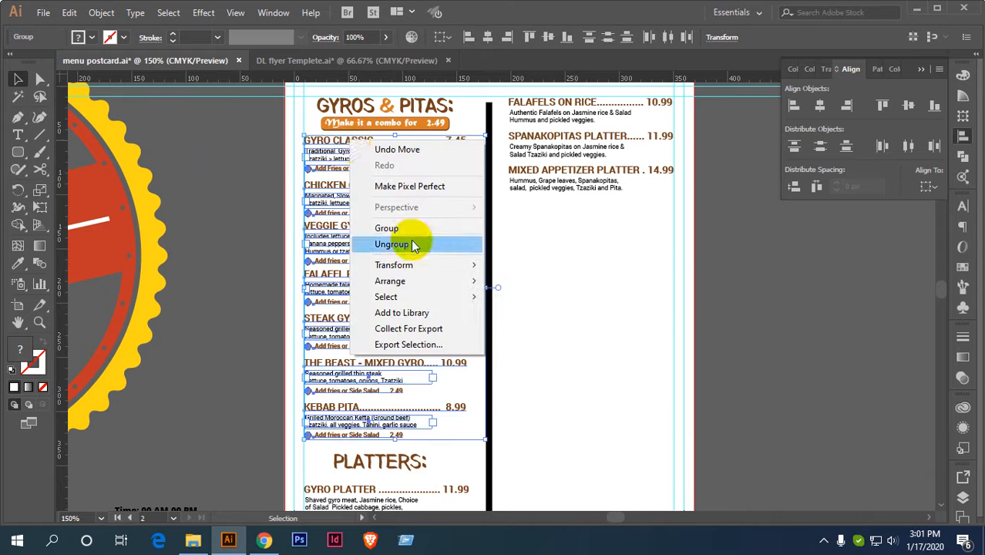
left_click(407, 245)
left_click(239, 197)
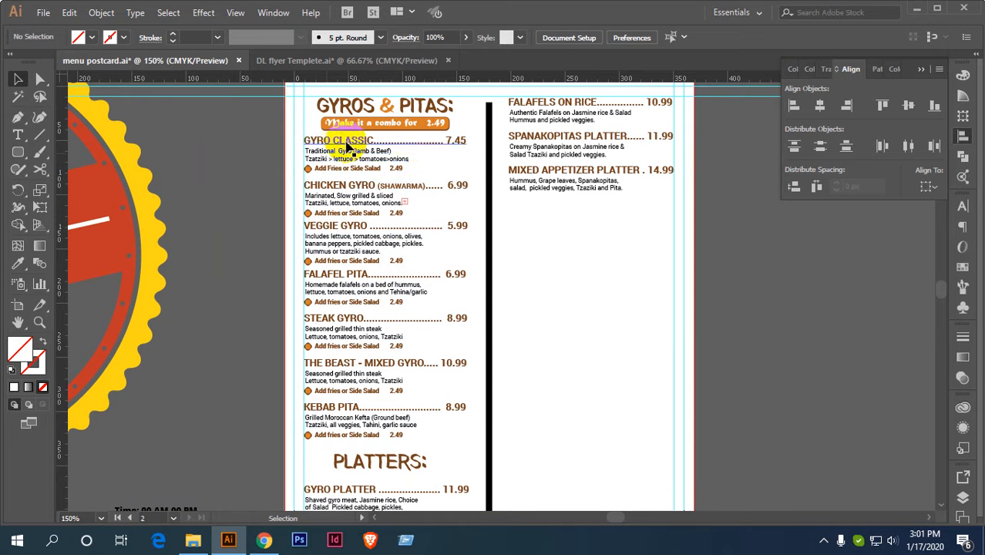
Set the font size of the seven Gyros & Pitas item title lines, Gyro Classic through Kebab Pita, to 7 pt.
left_click(346, 145)
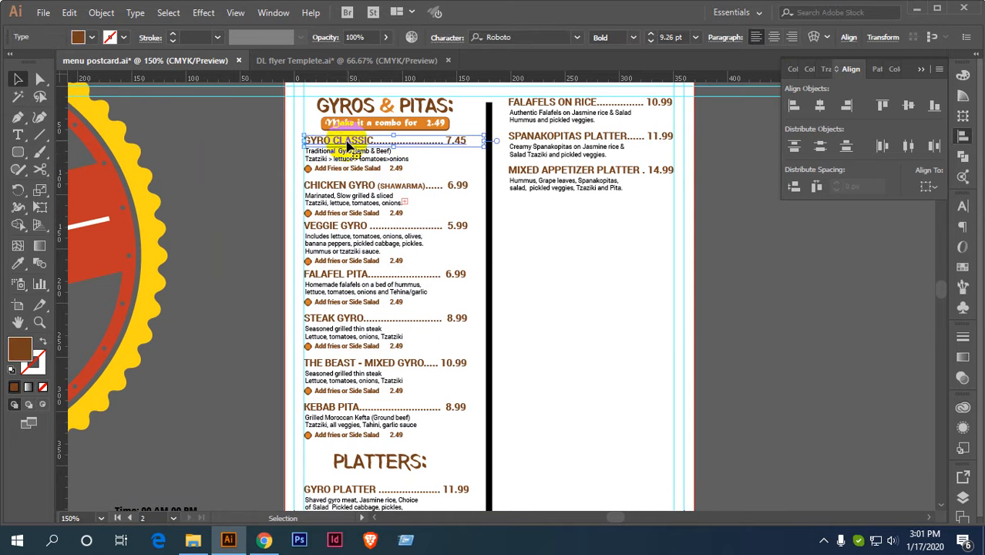
left_click(383, 192, "shift")
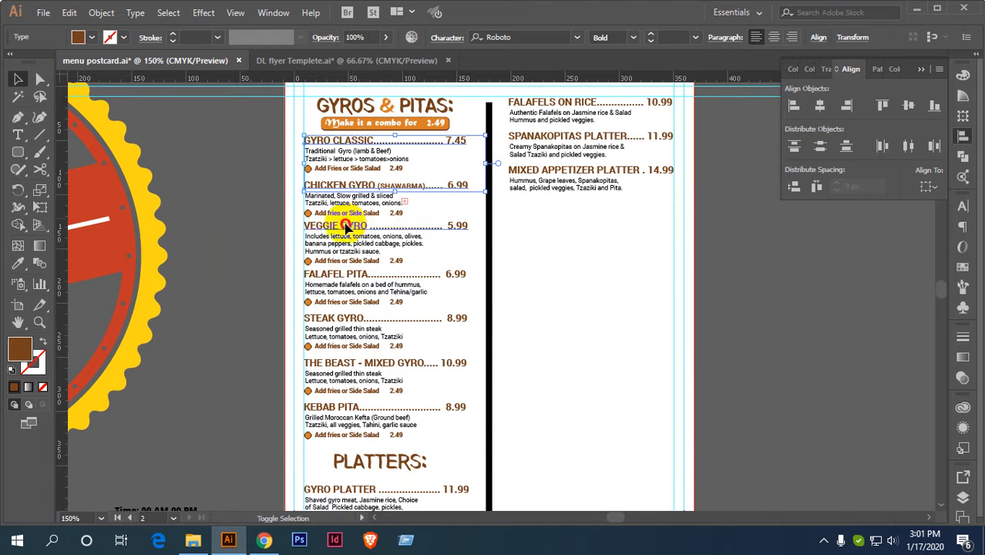
left_click(345, 225, "shift")
left_click(347, 275, "shift")
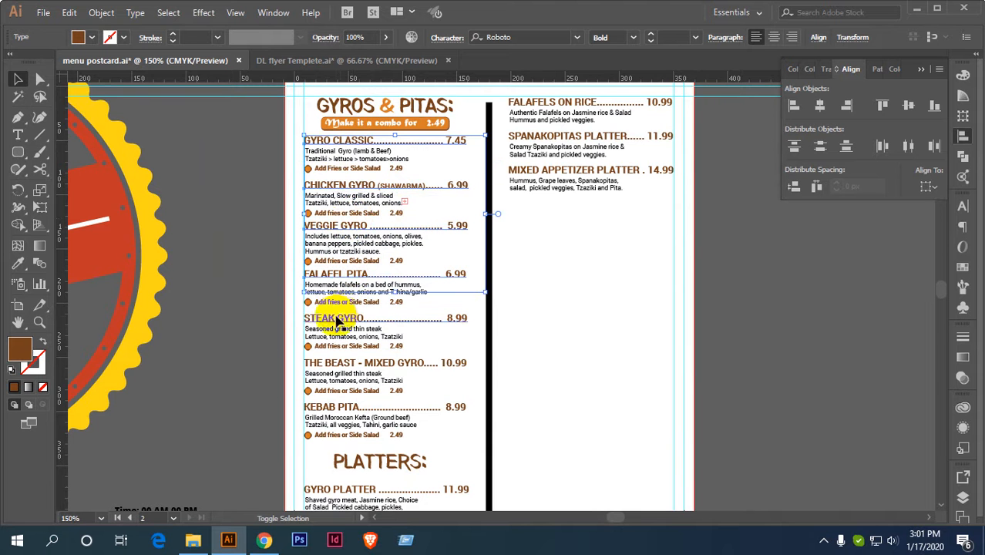
left_click(336, 320, "shift")
left_click(342, 372, "shift")
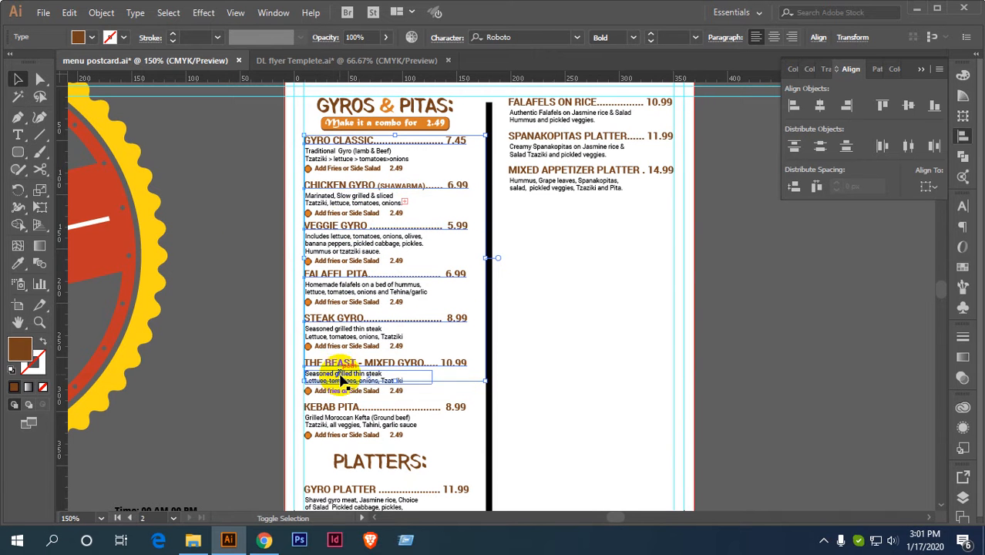
left_click(335, 412, "shift")
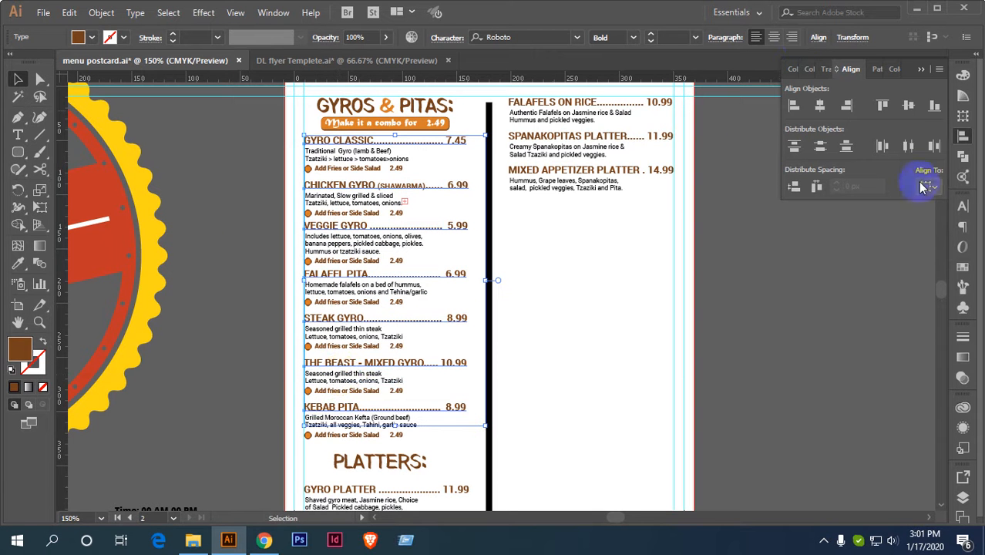
left_click(964, 208)
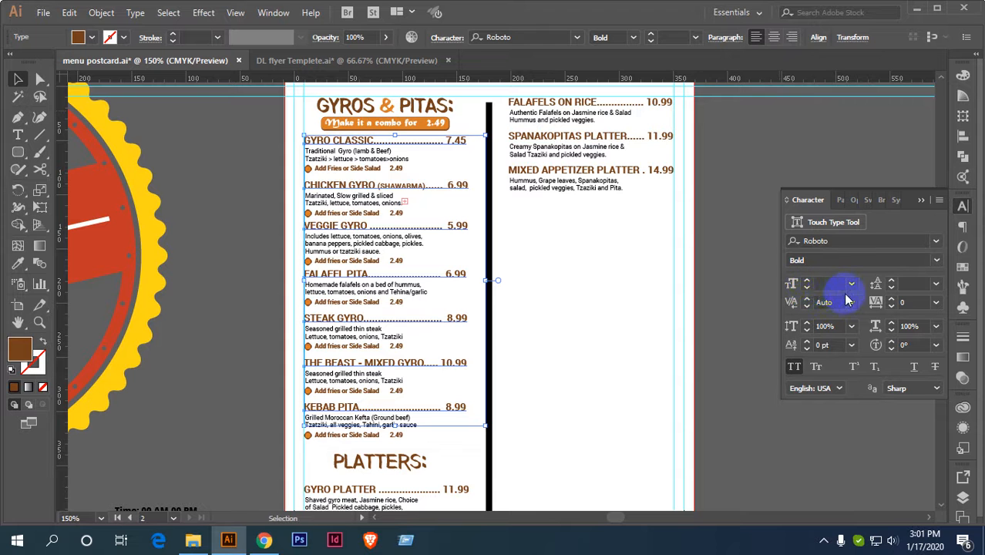
left_click(807, 289)
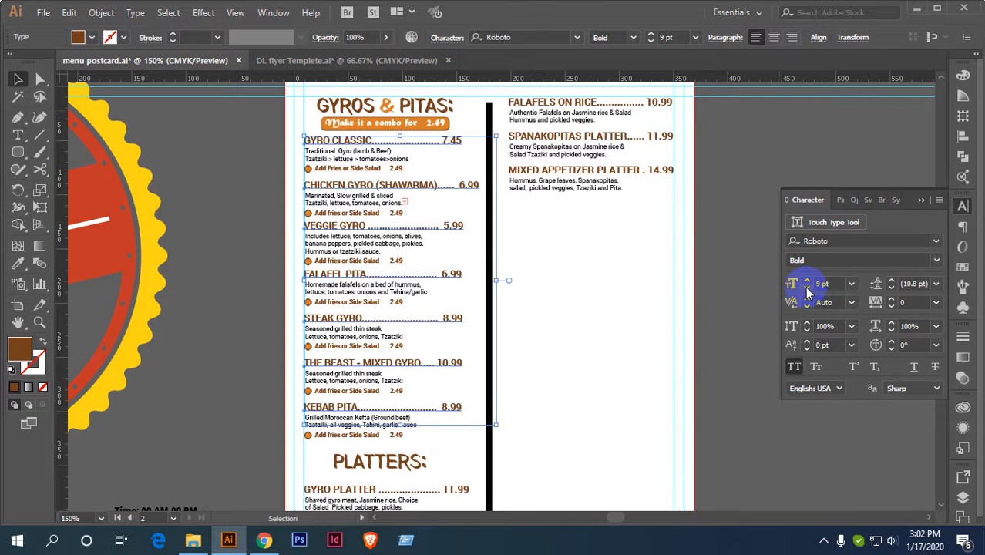
left_click(807, 289)
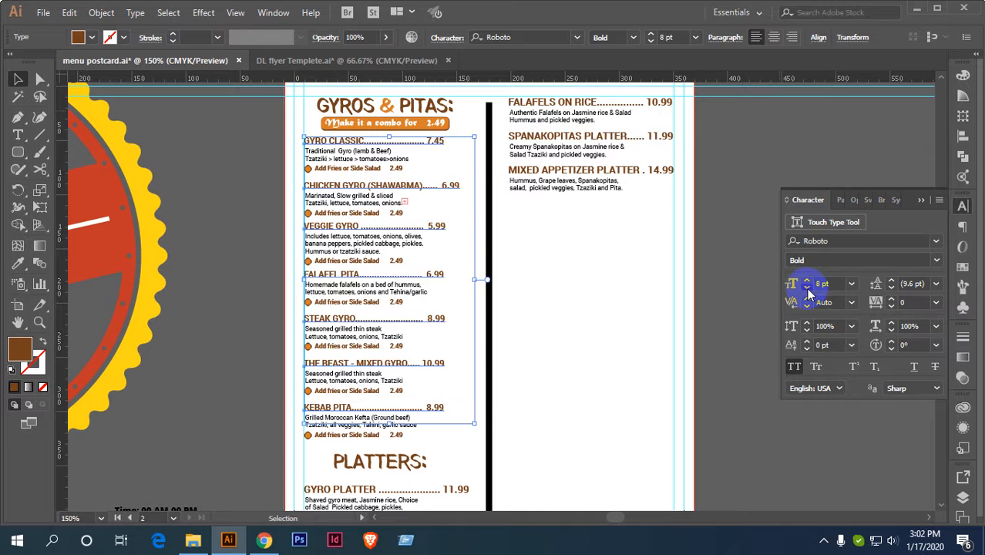
left_click(807, 289)
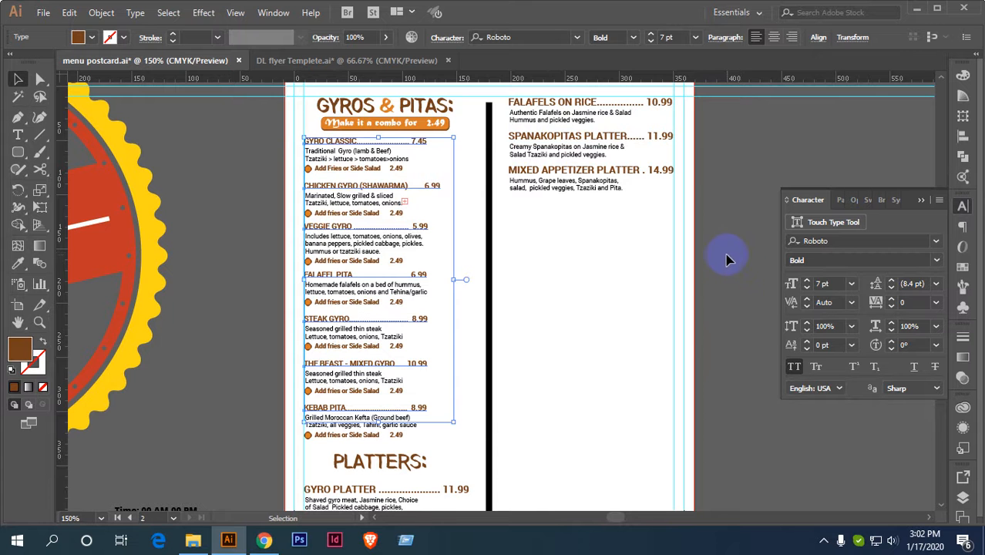
key("ctrl+equal")
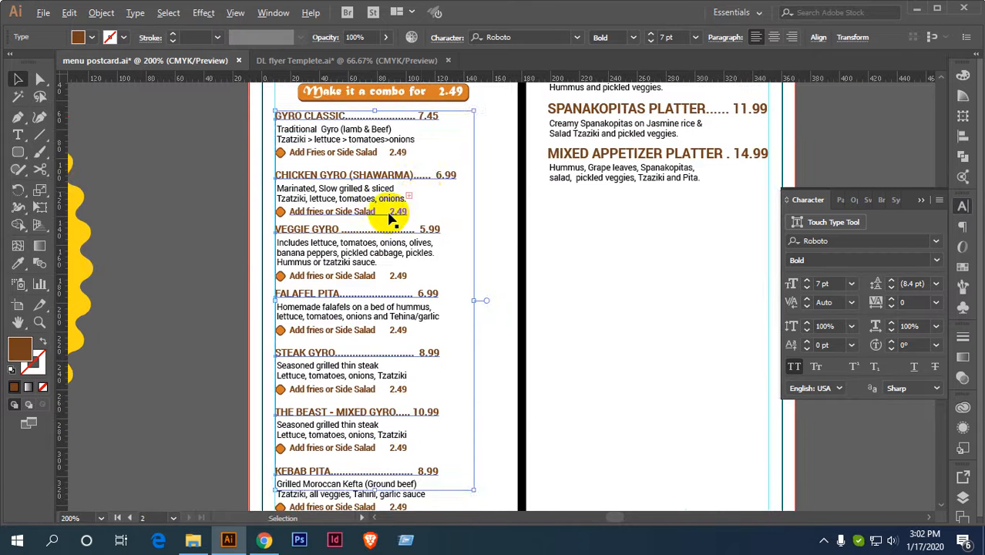
mouse_move(407, 202)
left_mouse_down()
mouse_move(399, 224)
mouse_move(396, 207)
left_mouse_up()
left_click(397, 207)
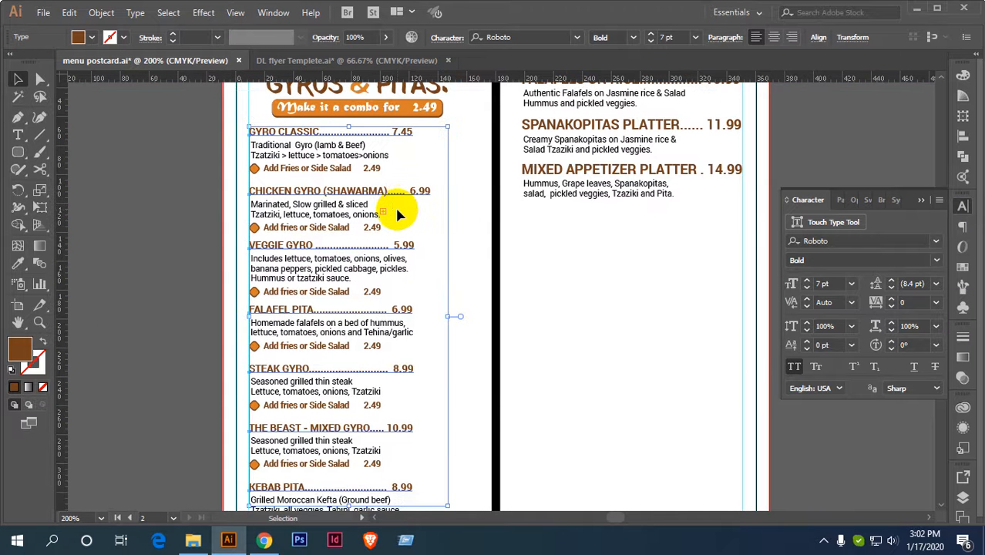
left_click(564, 222)
left_click(358, 155)
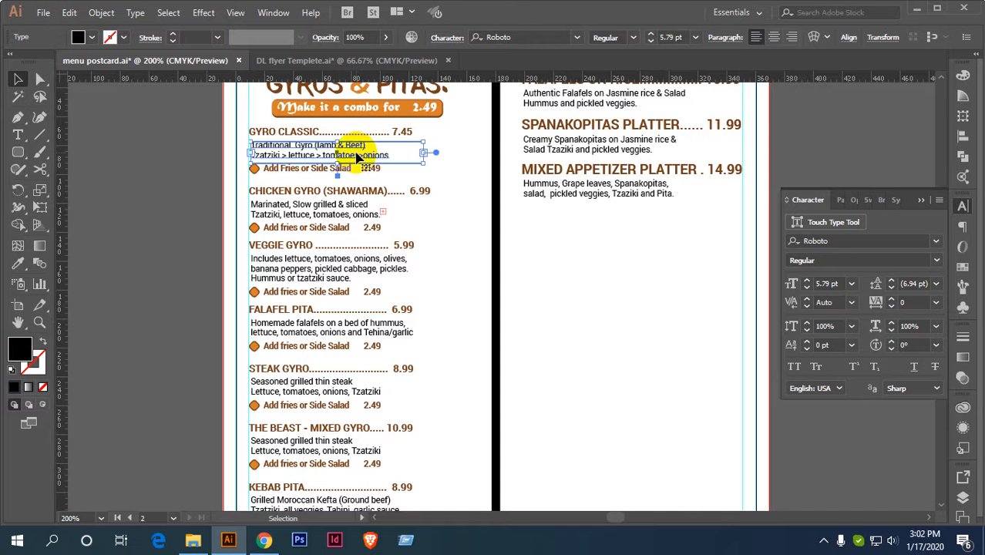
left_click(340, 210, "shift")
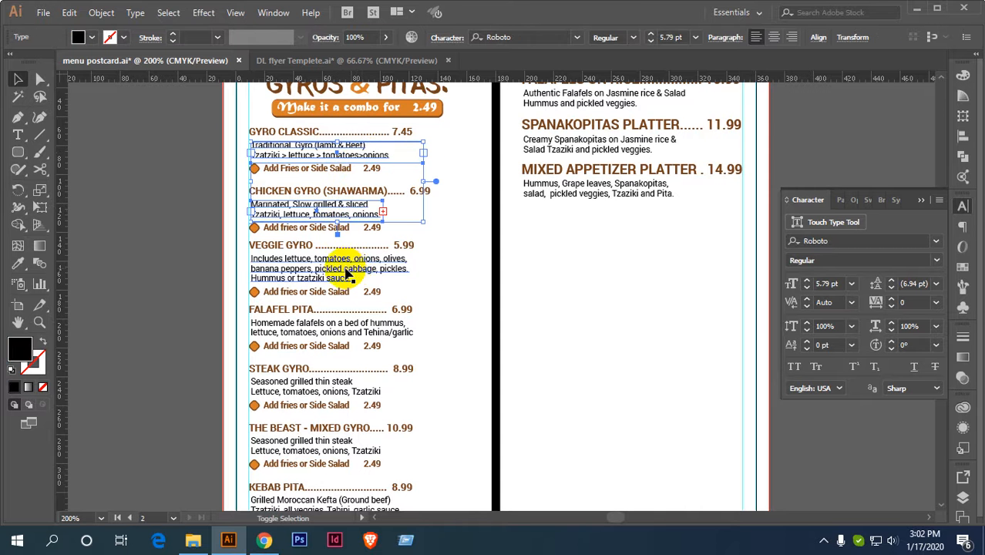
left_click(346, 276, "shift")
left_click_drag(366, 339, 406, 229)
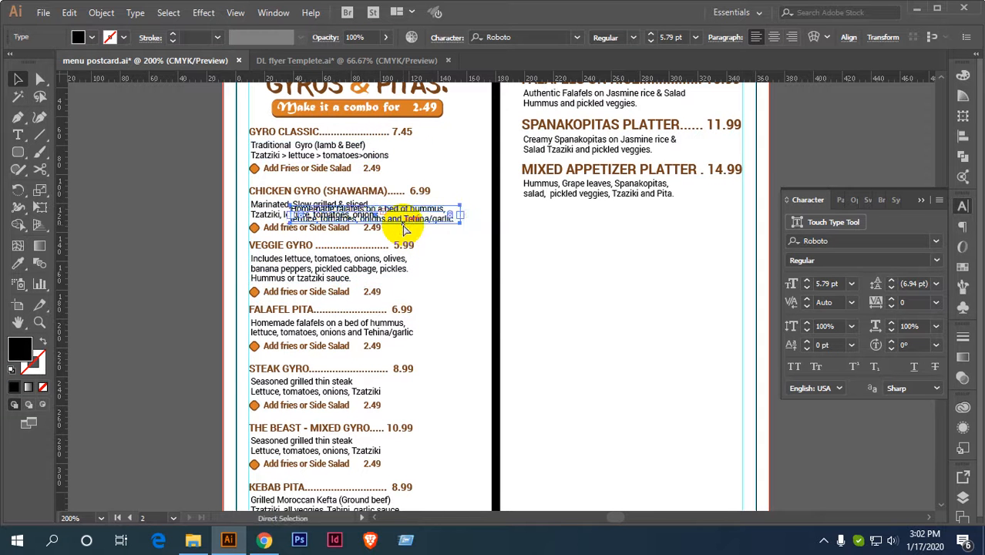
key("ctrl+z")
left_click_drag(371, 312, 427, 216)
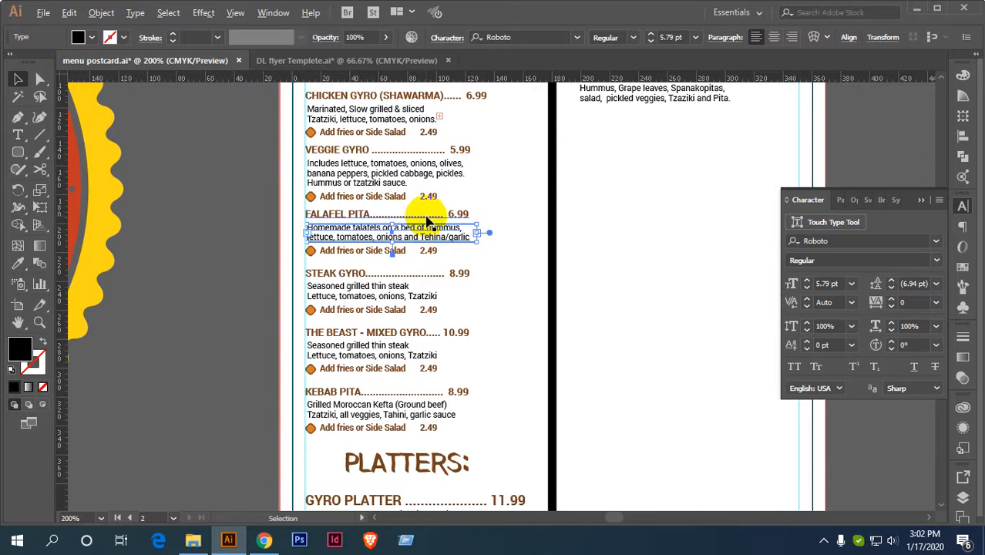
Set the font size of the seven ingredient descriptions under the Gyros & Pitas items to 5 pt.
scroll(405, 164, "down", 1)
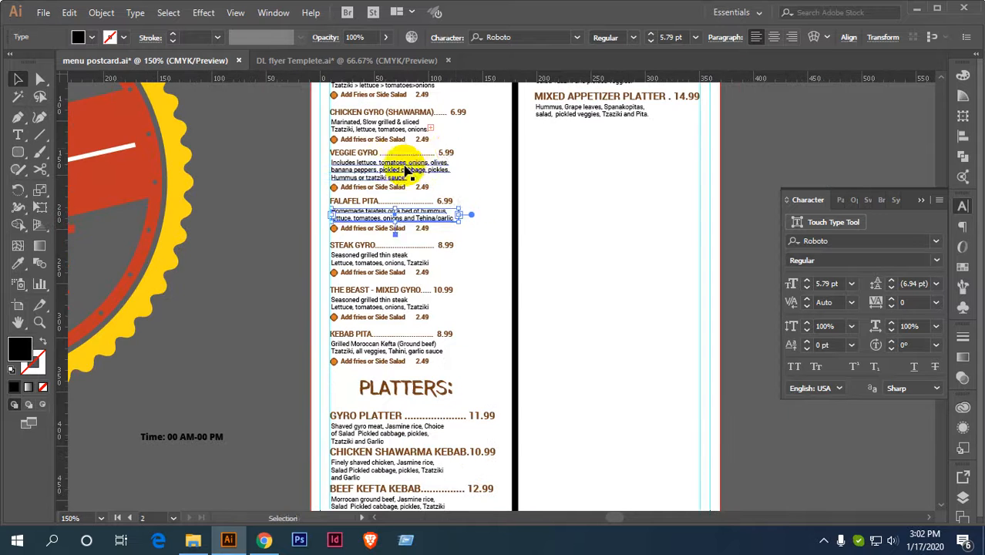
scroll(455, 204, "up", 3)
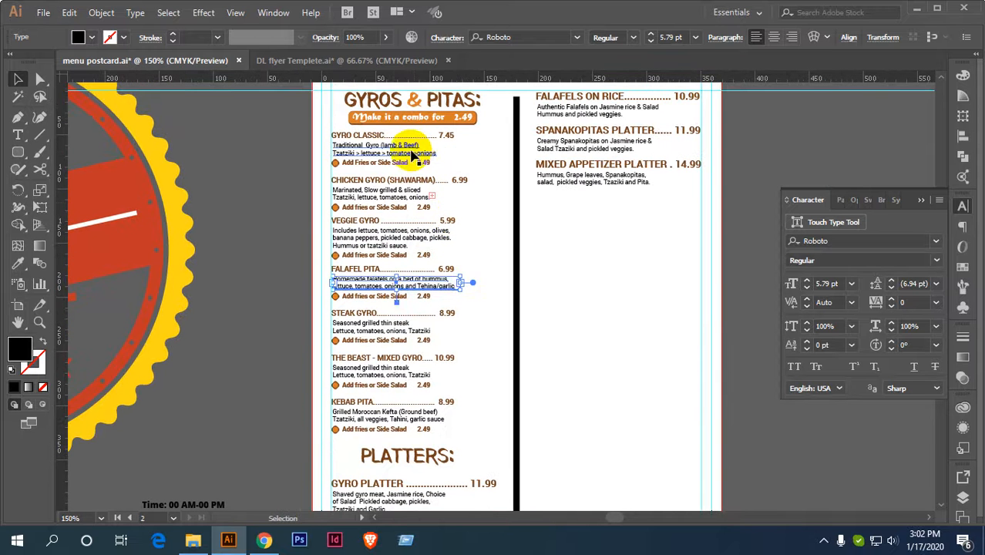
left_click(407, 148)
left_click(384, 193, "shift")
left_click(384, 240, "shift")
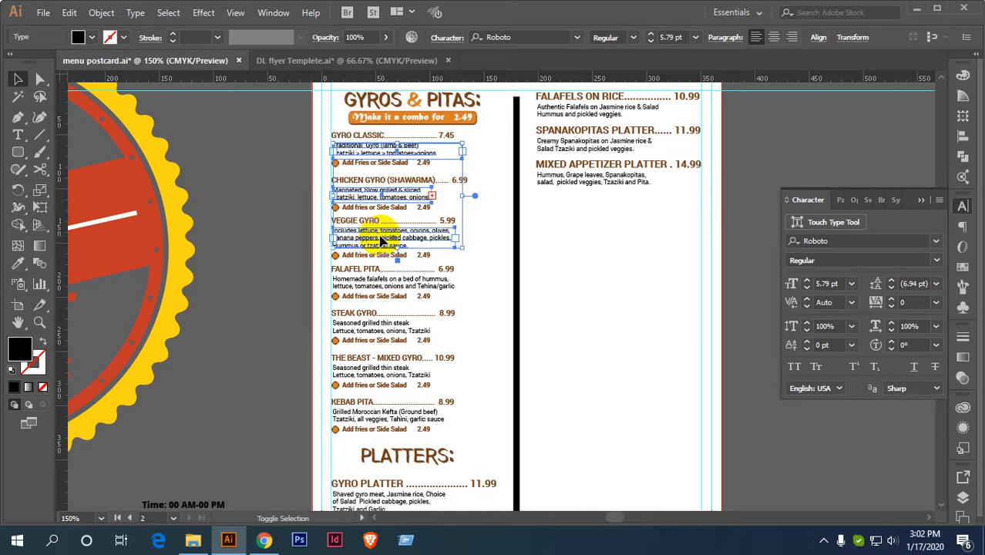
left_click(375, 284, "shift")
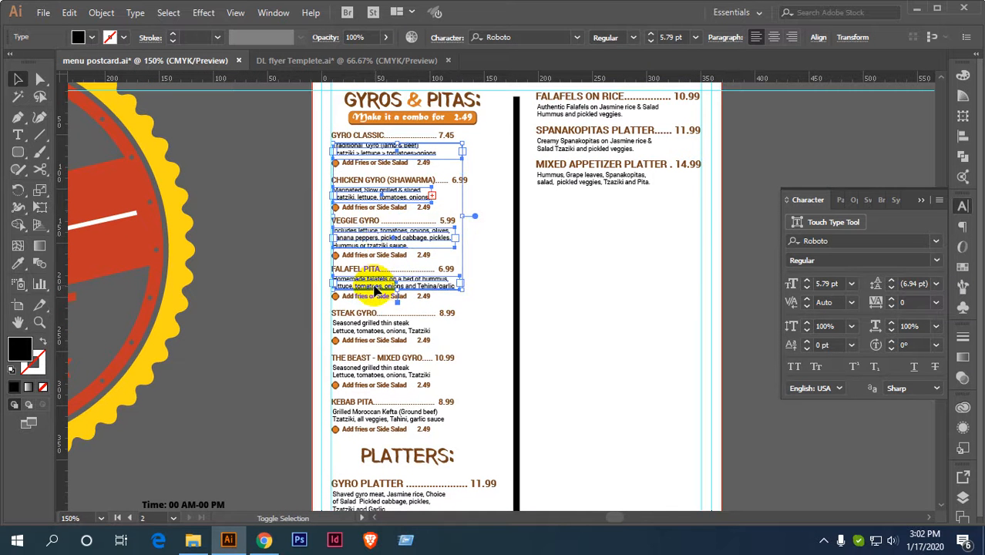
left_click(374, 327, "shift")
left_click(371, 378, "shift")
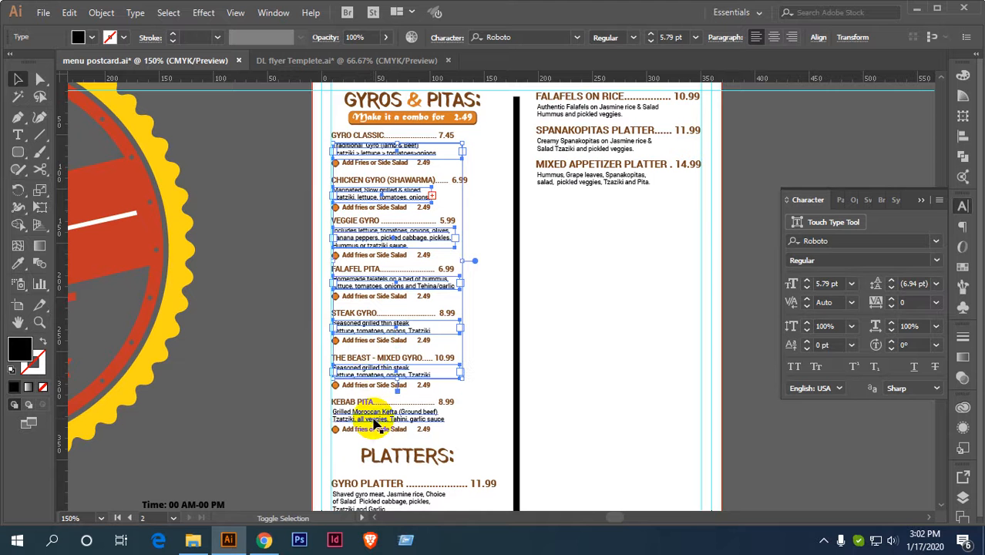
left_click(374, 416, "shift")
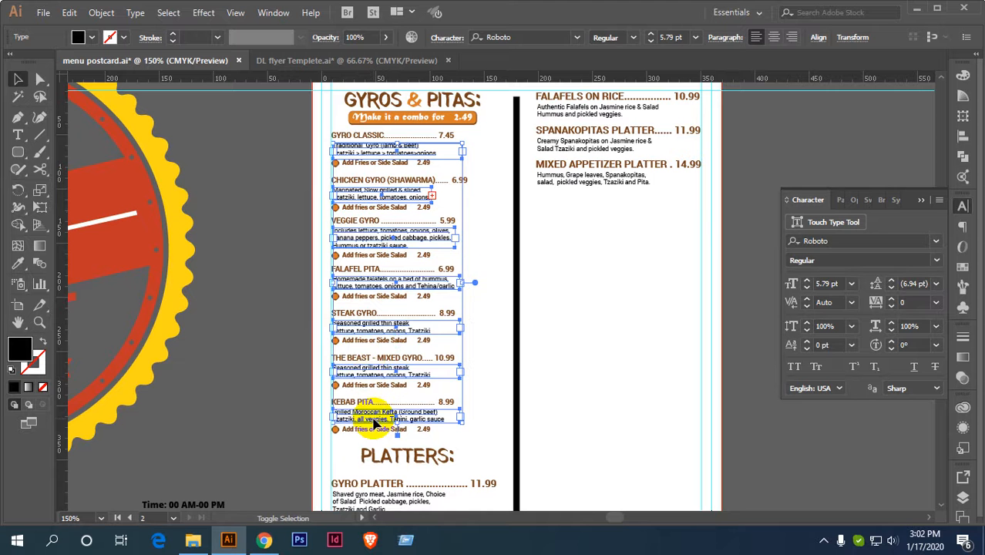
left_click(807, 289)
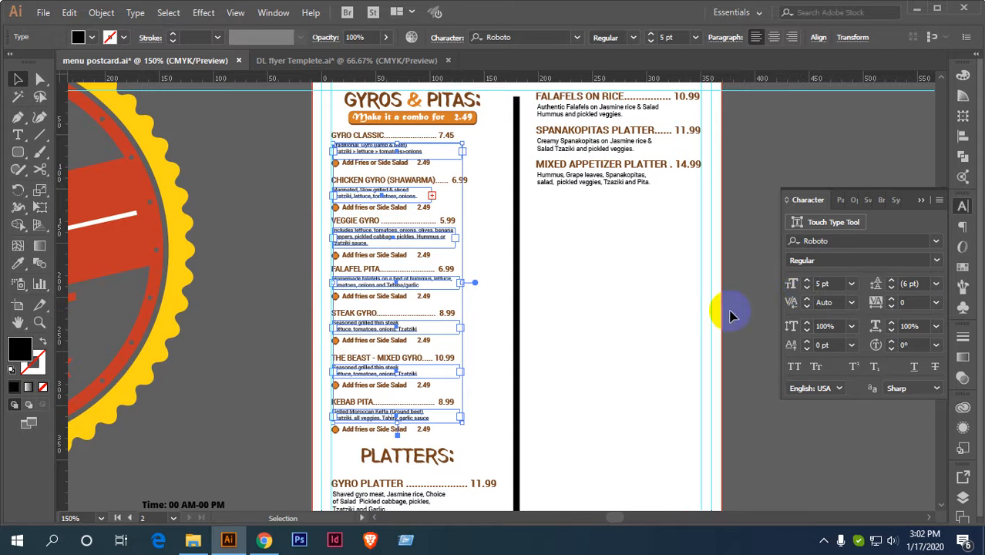
Widen the text frames of all seven Gyros & Pitas descriptions, extending the Chicken Gyro frame further toward the black divider.
scroll(473, 275, "up", 1, "alt")
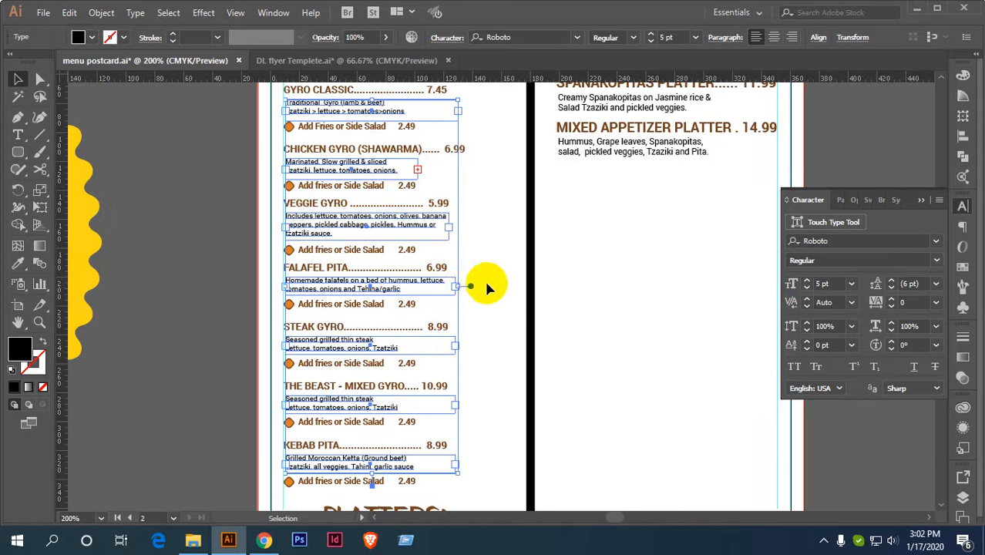
left_click_drag(459, 286, 502, 286)
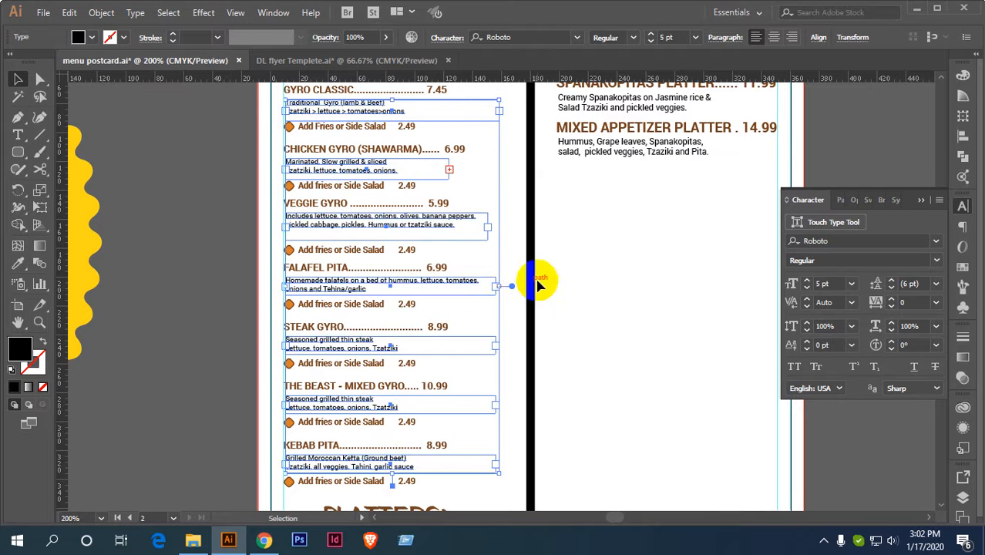
left_click(631, 264)
left_click(342, 176)
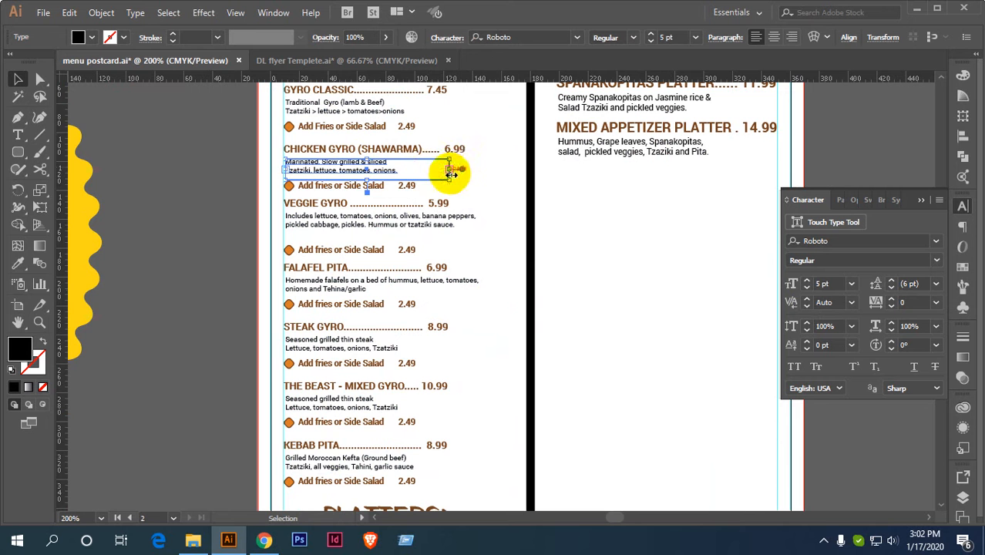
left_click_drag(462, 168, 515, 169)
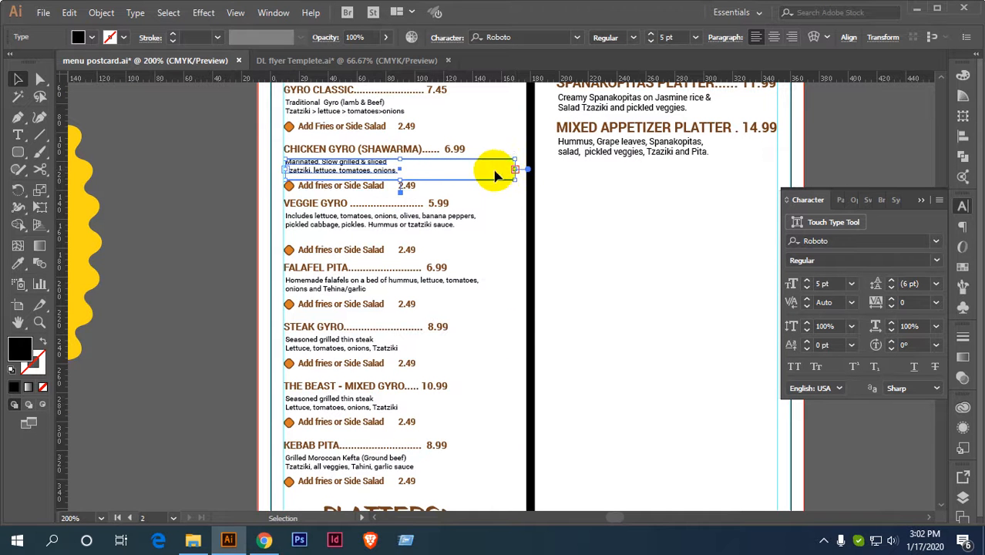
Try to stretch the Chicken Gyro description's text frame downward, undo the resize and deselect the frame.
left_click_drag(402, 182, 411, 202)
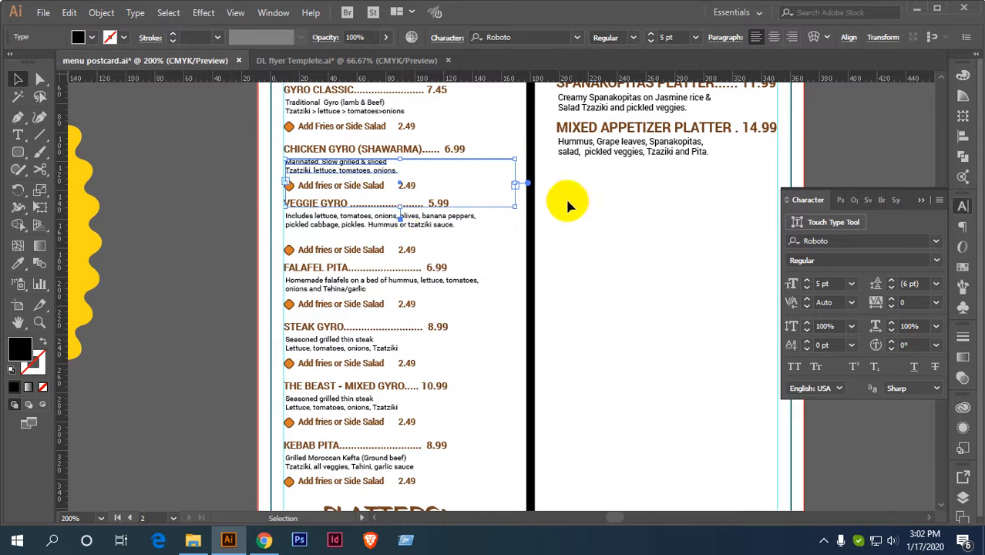
left_click(499, 203)
key("ctrl+z")
key("ctrl+z")
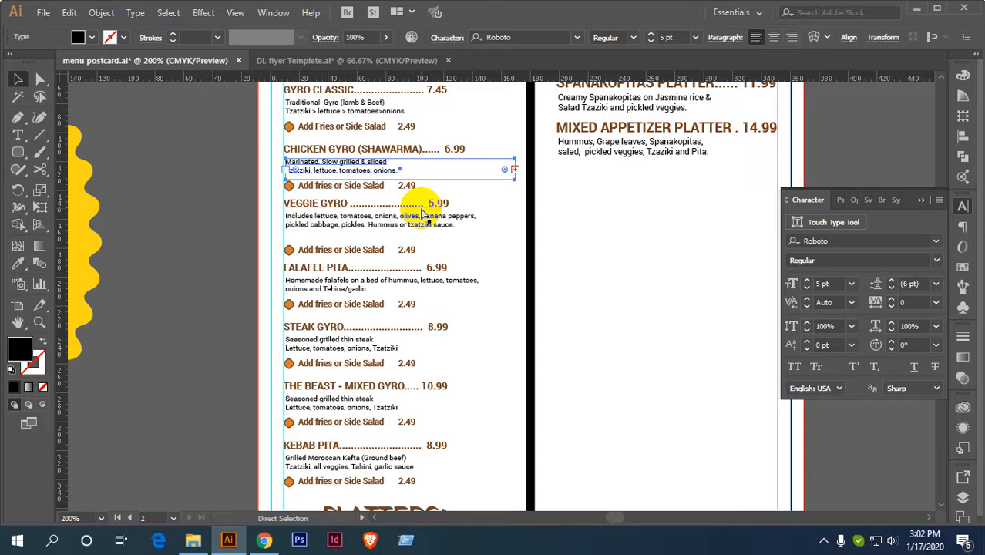
left_click(559, 214)
key("space")
left_click_drag(445, 193, 455, 303)
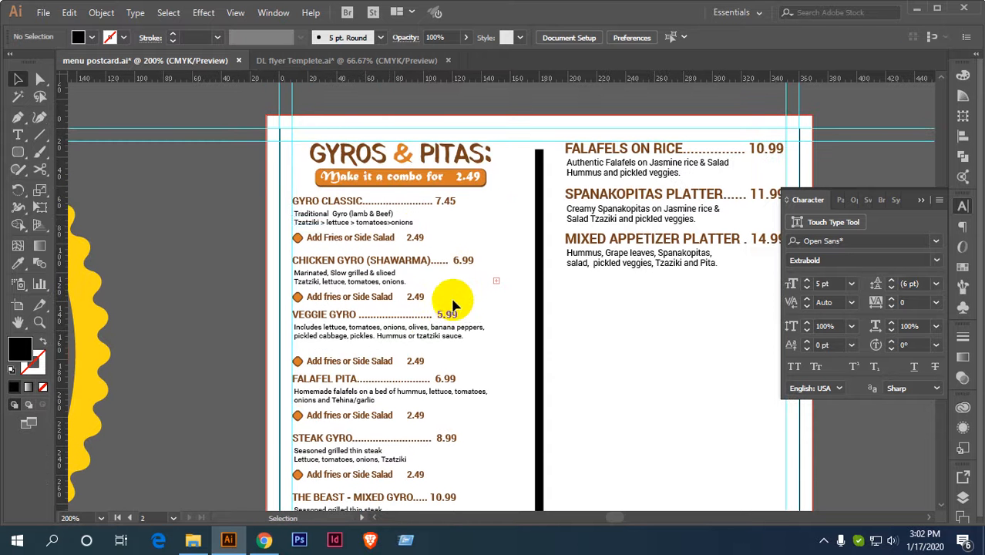
Set the font size of the Add Fries or Side Salad line under Gyro Classic to 5 pt.
left_click(392, 221)
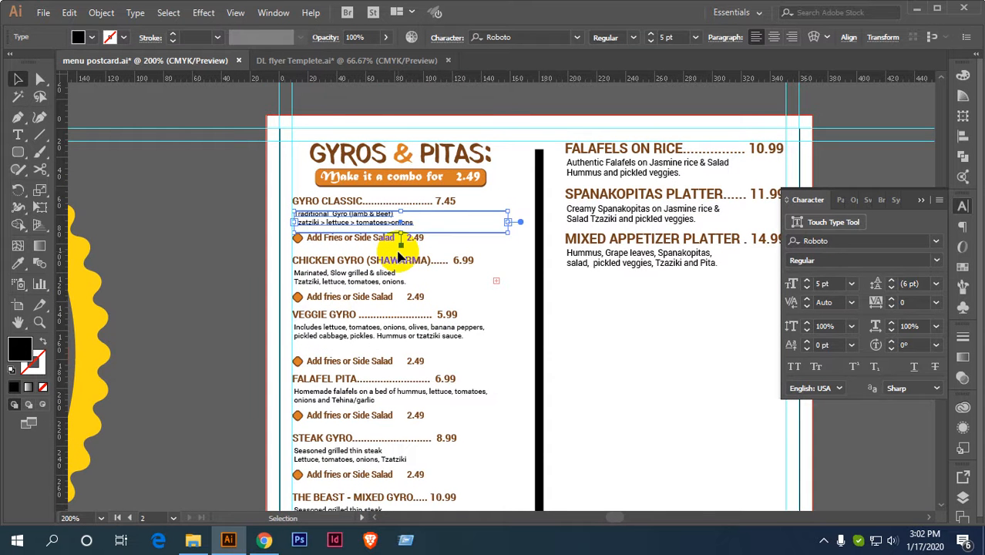
key("ctrl+plus")
left_click_drag(330, 265, 370, 305)
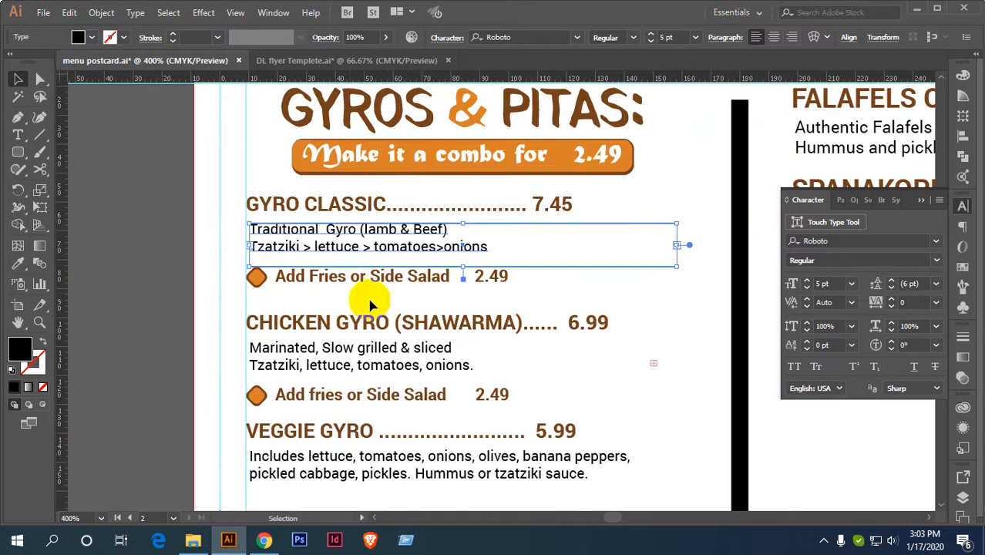
left_click(386, 276)
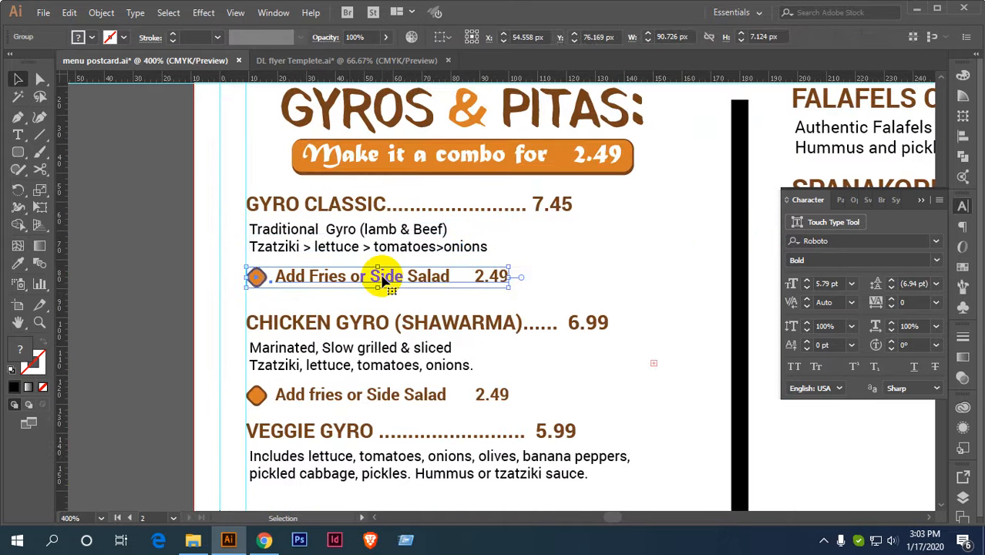
left_click(807, 287)
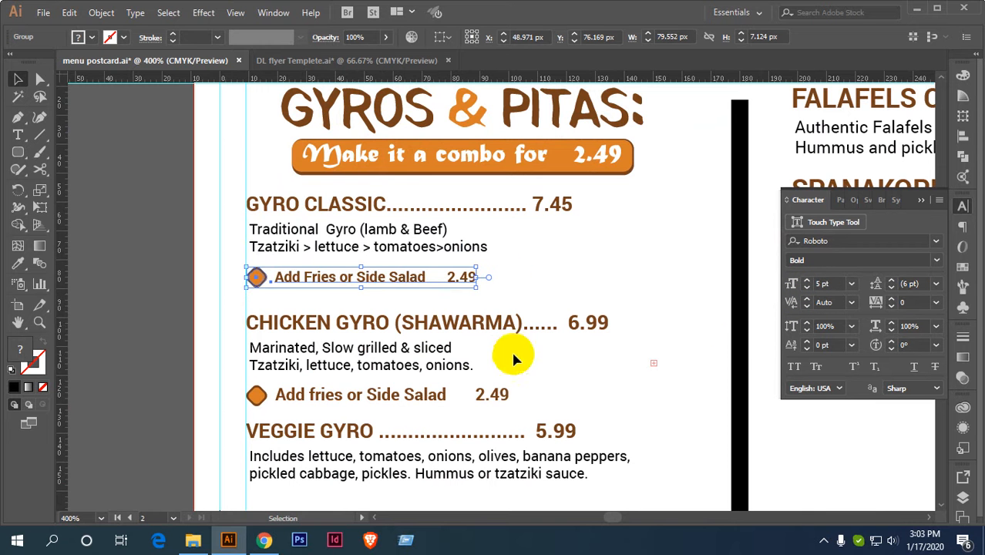
Set the font size of the remaining six Add fries or Side Salad lines, Chicken Gyro through Kebab Pita, to 5 pt.
scroll(457, 345, "down", 3)
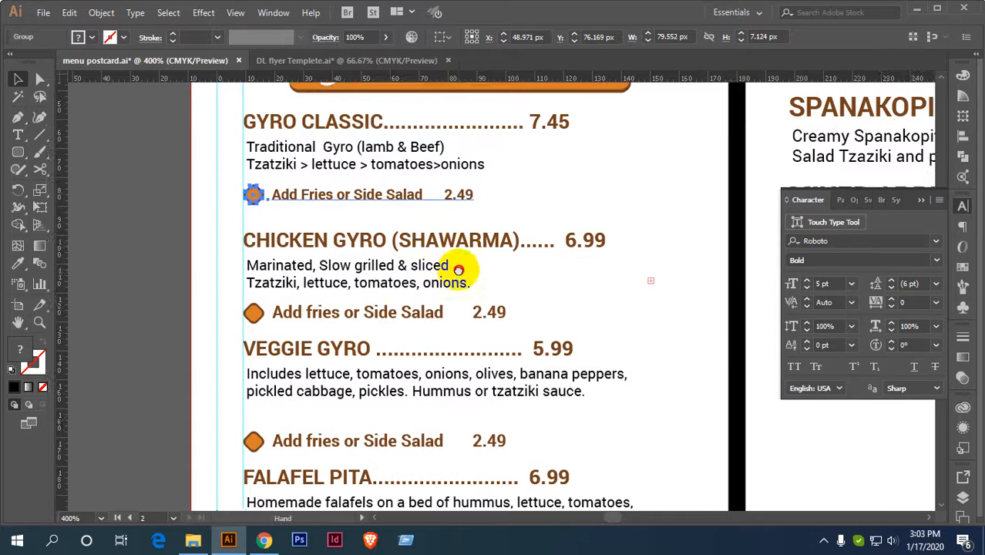
scroll(463, 268, "down", 1)
left_click(418, 294, "shift")
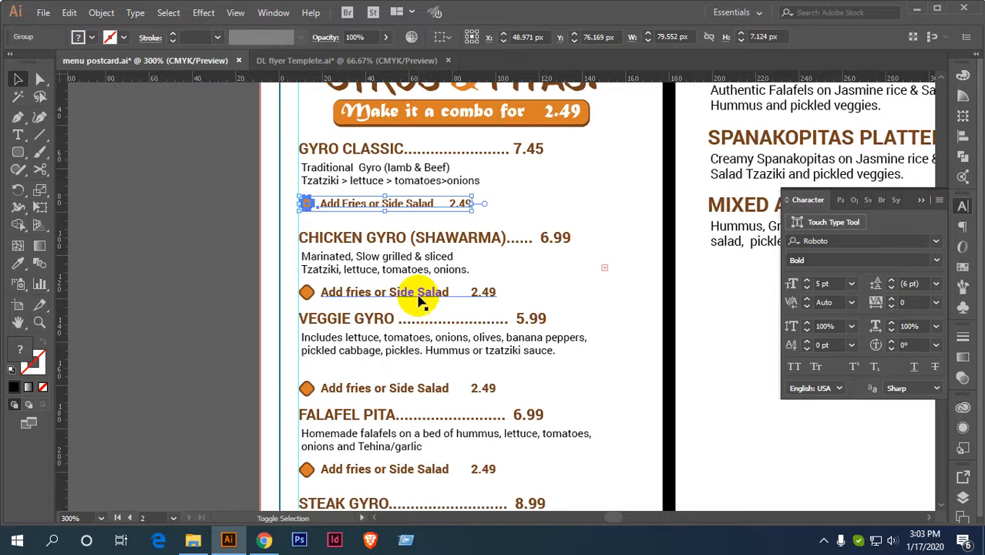
left_click_drag(442, 354, 447, 266)
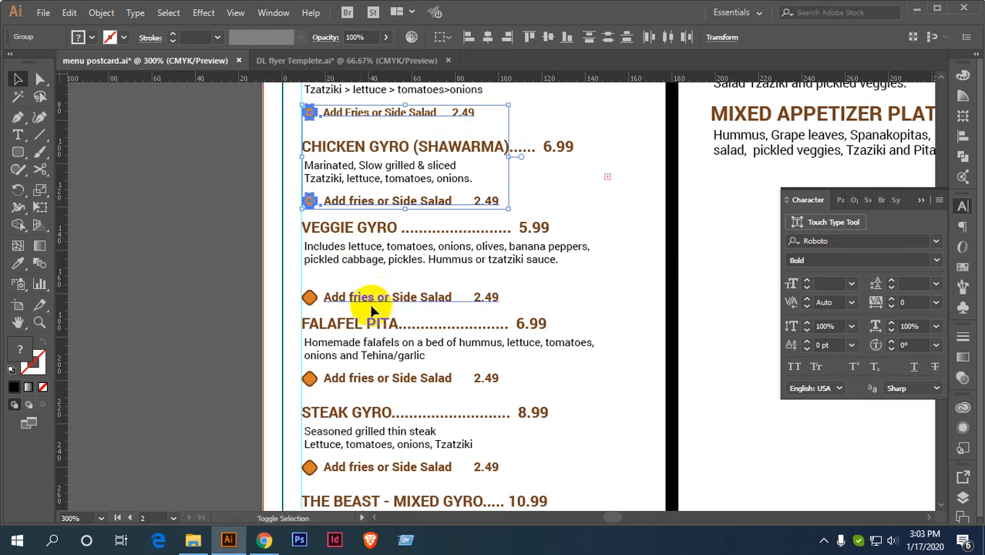
left_click(403, 202)
left_click(399, 301, "shift")
left_click(378, 378, "shift")
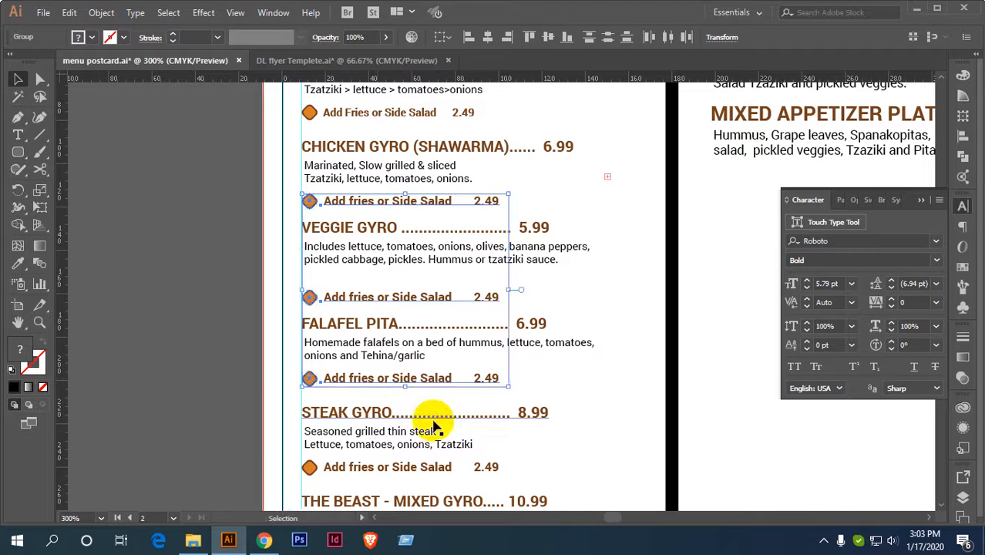
left_click_drag(433, 418, 443, 202)
left_click(425, 228, "shift")
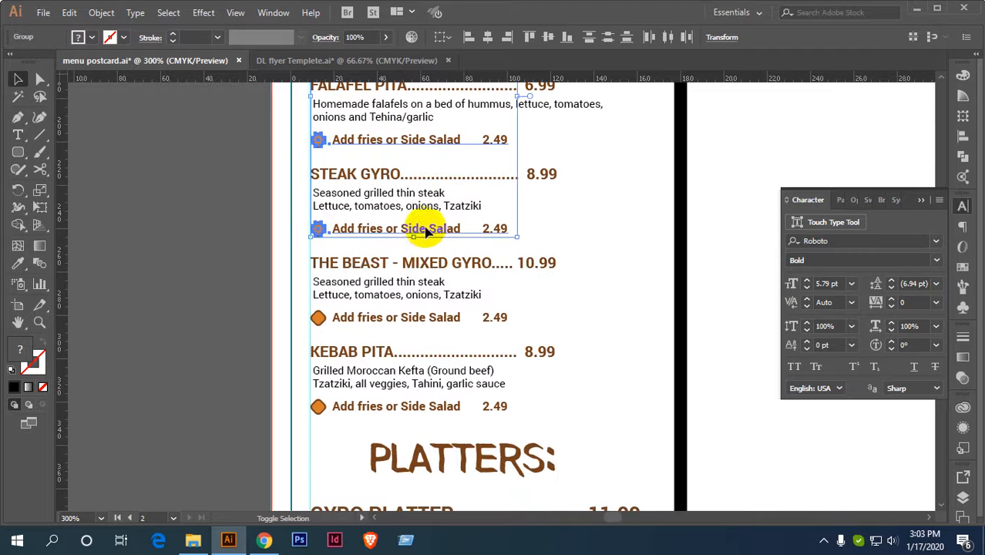
left_click(408, 318, "shift")
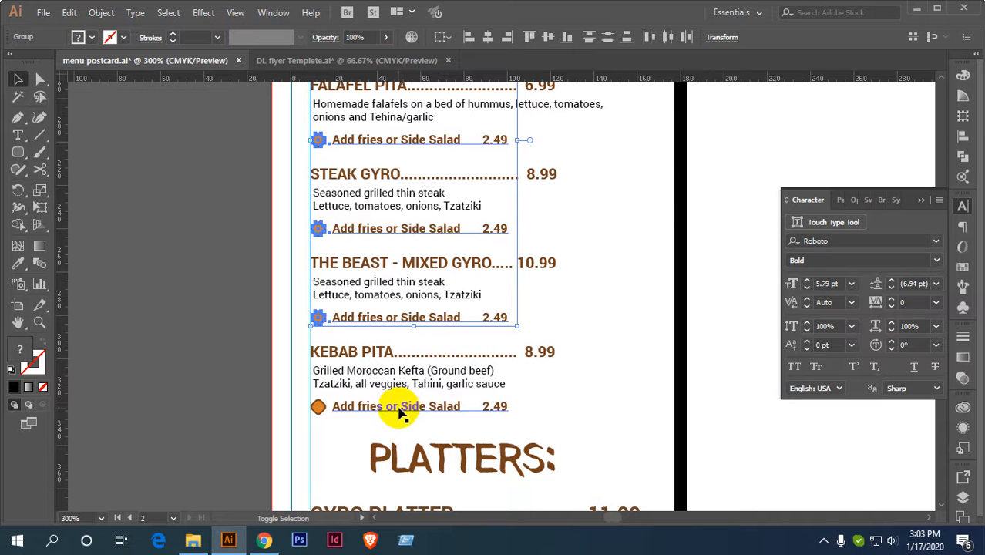
left_click(399, 411, "shift")
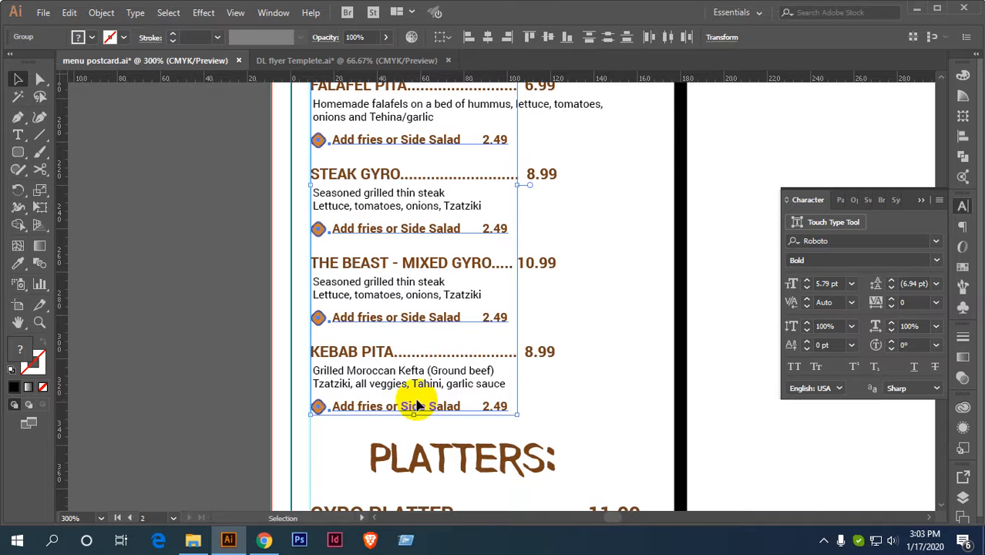
left_click(807, 288)
left_click(727, 262)
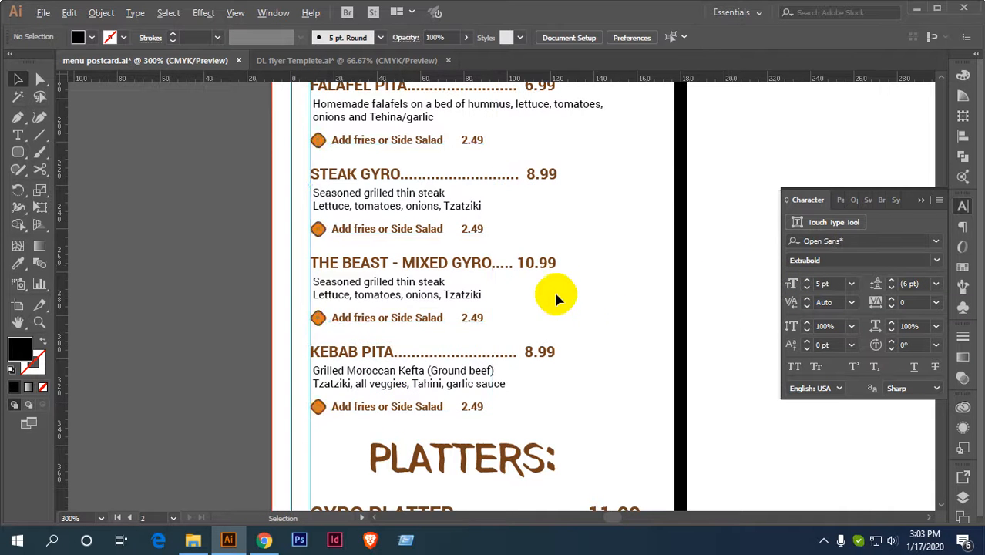
Nudge the Gyro Classic description upward, closer to its title line.
scroll(554, 291, "down", 1)
left_click_drag(521, 242, 520, 336)
scroll(521, 337, "up", 4)
scroll(488, 219, "up", 2)
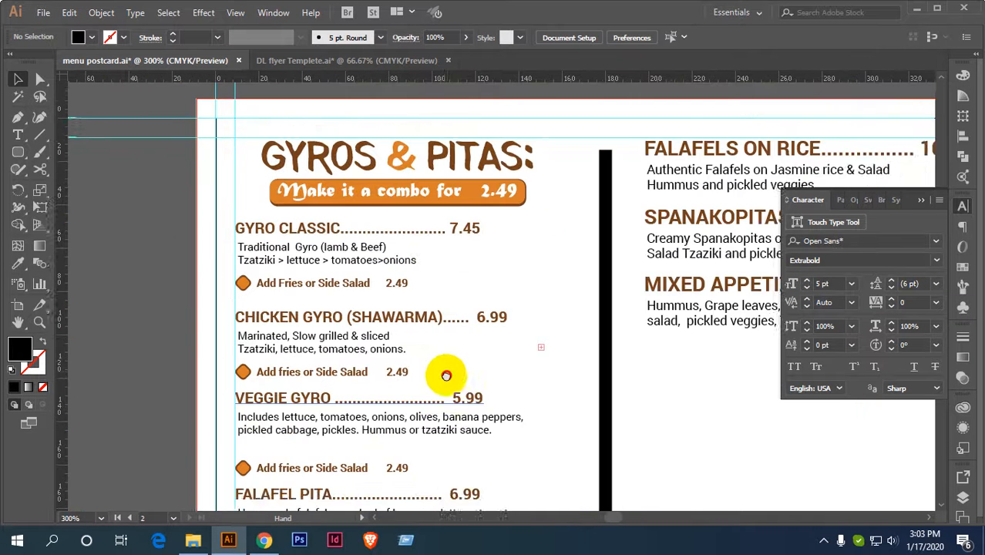
left_click_drag(446, 374, 453, 401)
scroll(330, 283, "up", 1)
left_click(331, 279)
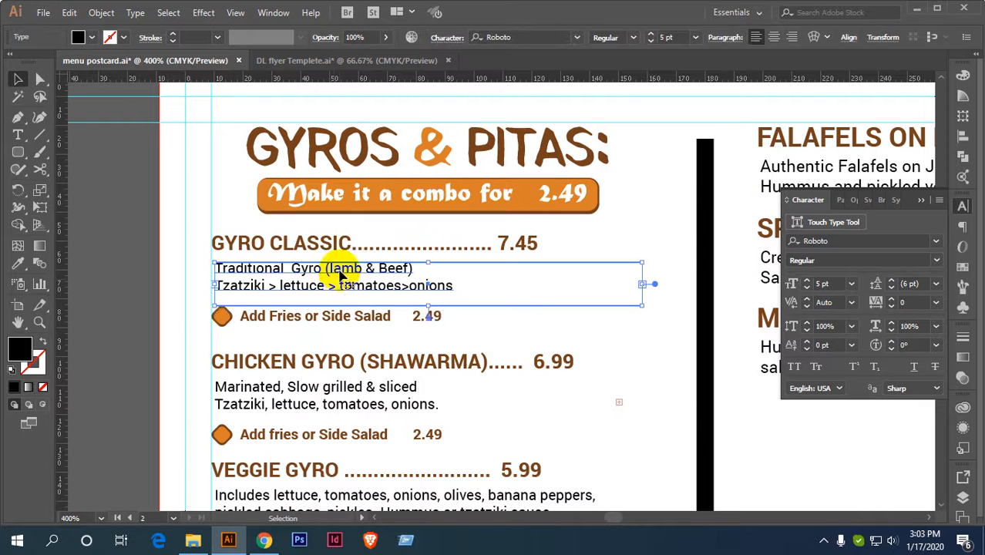
key("Up")
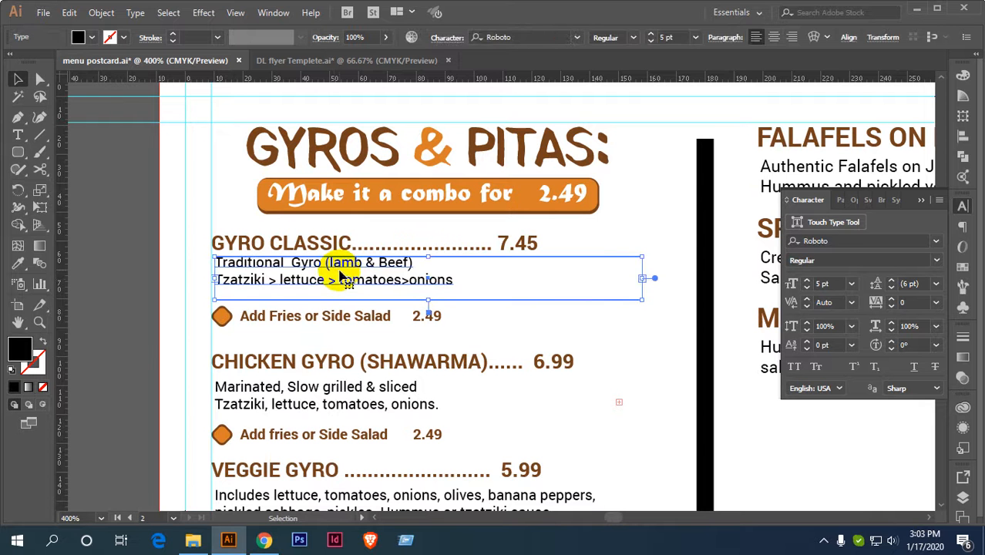
Nudge Gyro Classic's Add Fries or Side Salad line upward until it sits just under the description.
left_click(308, 316)
key("Up")
key("Up")
key("Up")
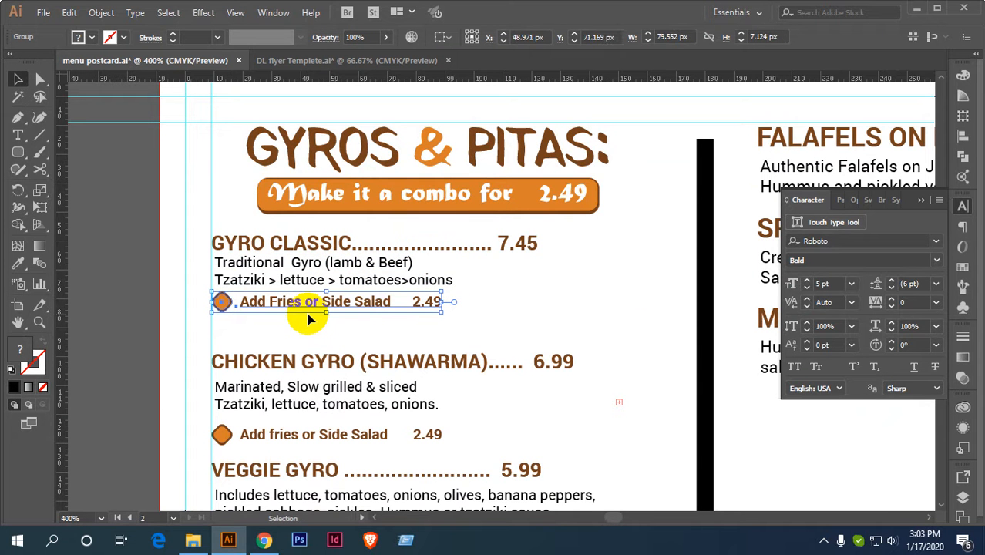
key("Up")
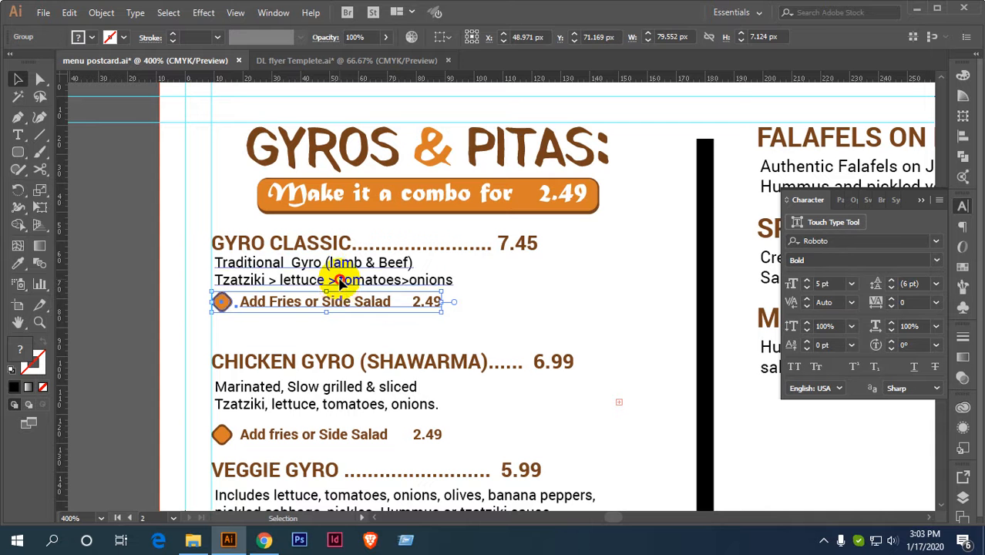
Nudge the Gyro Classic description and its Add Fries line down one small increment each to even out the spacing.
left_click(331, 280)
key("Down")
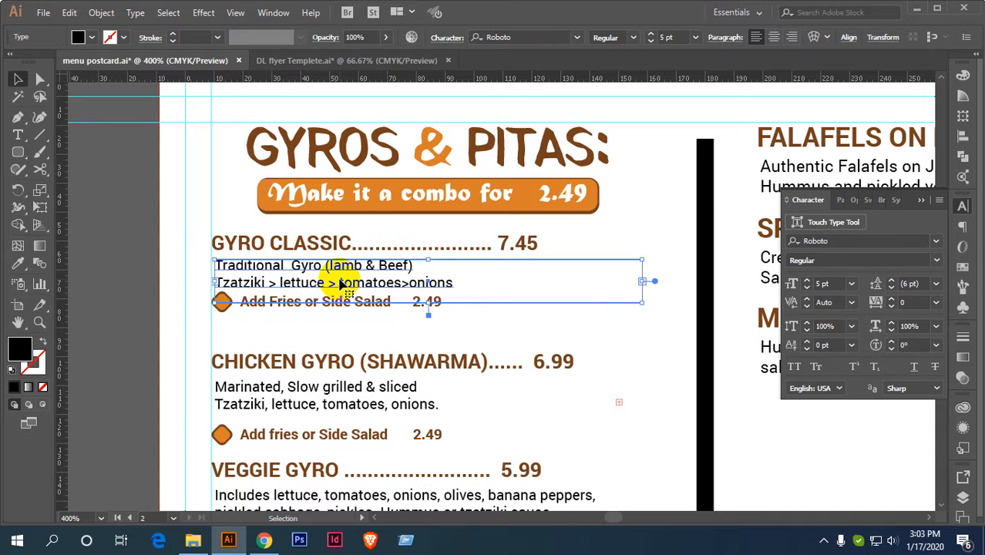
left_click(459, 329)
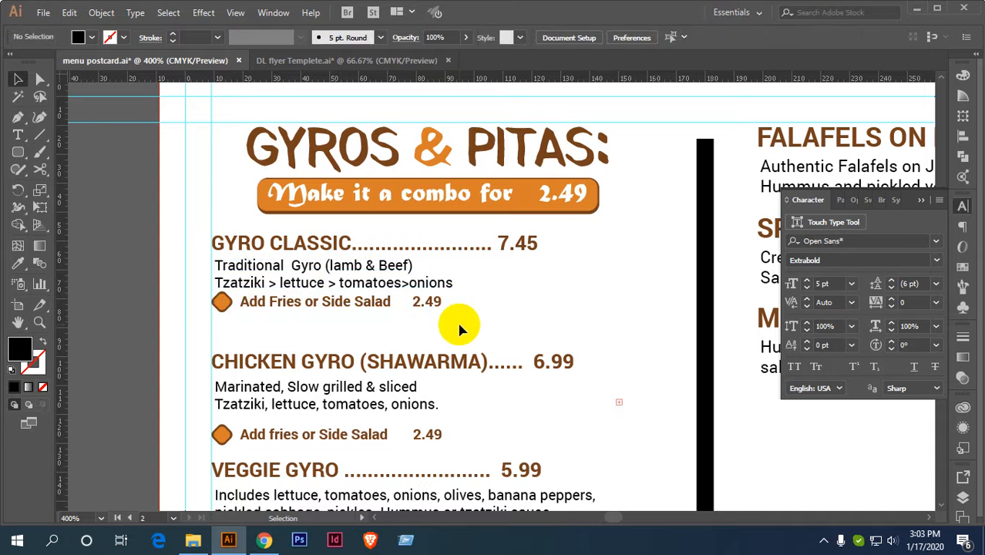
left_click(332, 301)
key("Down")
left_click(397, 334)
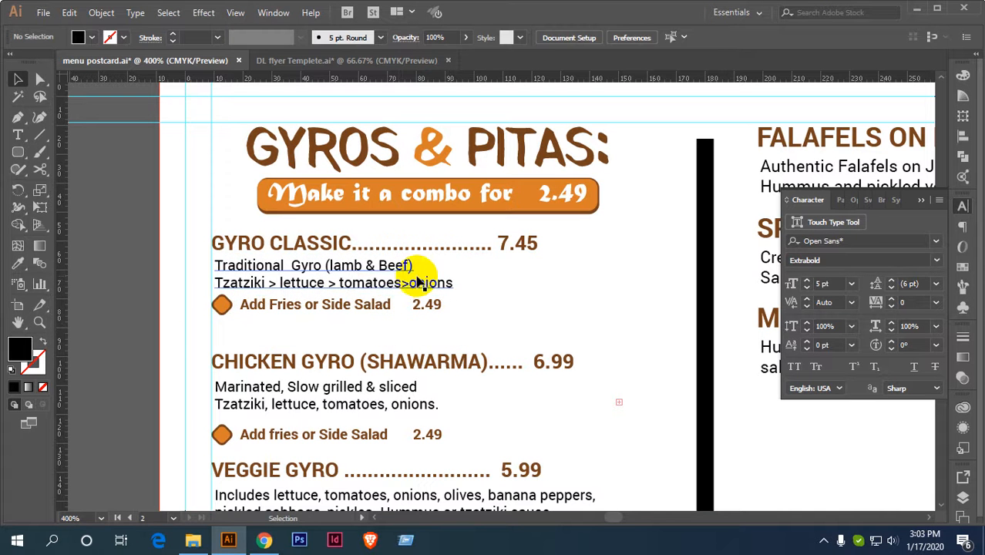
left_click(18, 135)
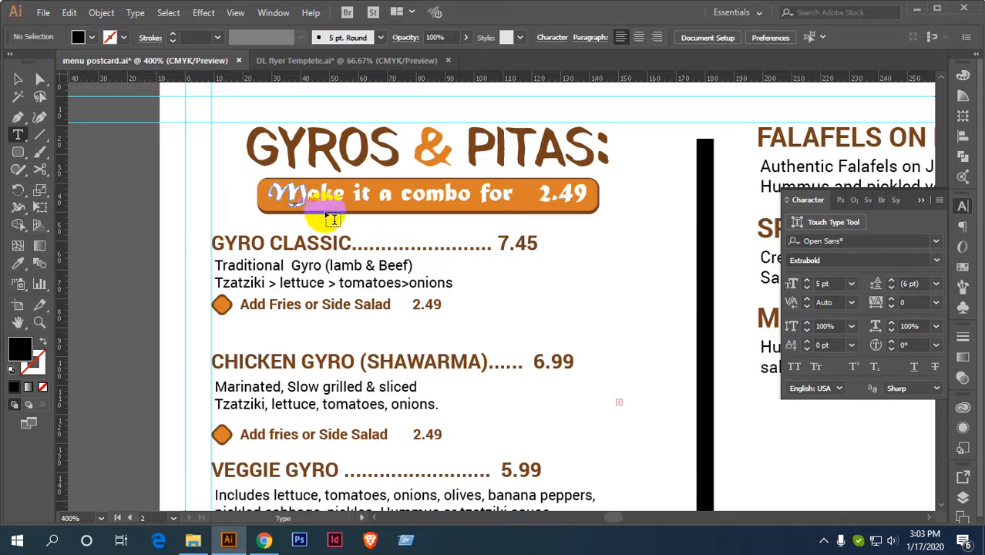
left_click(477, 249)
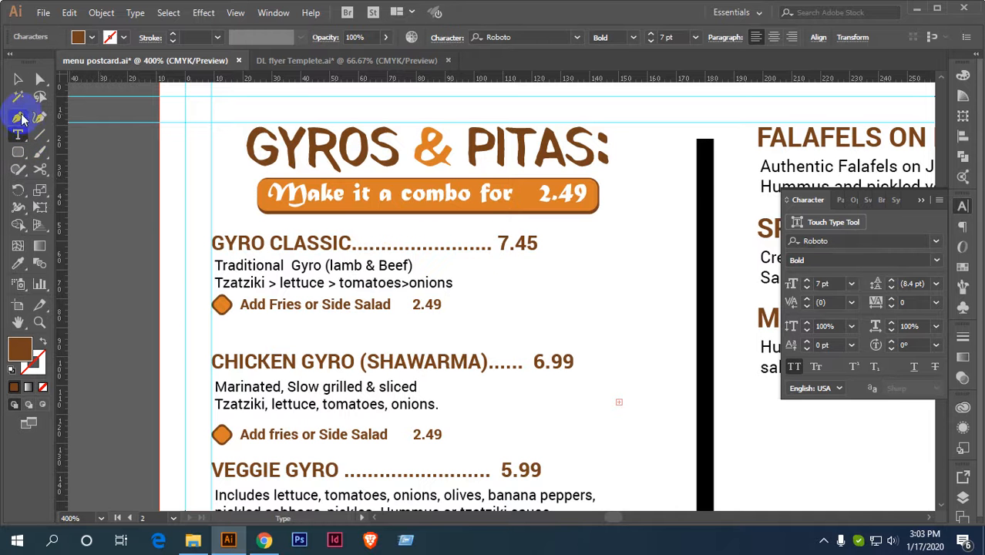
left_click(17, 80)
scroll(140, 209, "down", 1)
key("super")
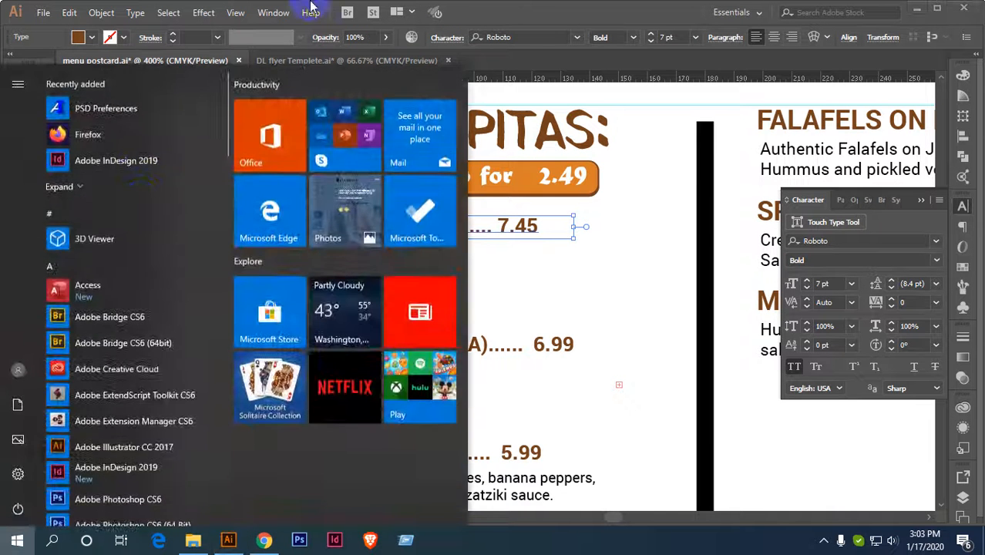
left_click(463, 6)
Add a vertical guide at the right margin of the Gyros & Pitas column, a little before the black divider.
scroll(169, 234, "down", 1)
left_click_drag(172, 239, 147, 185)
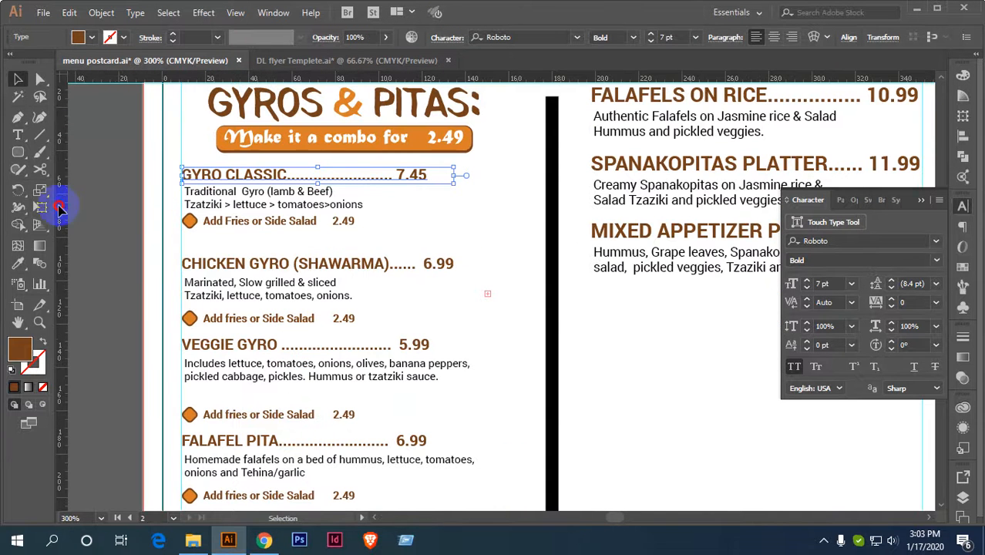
left_click_drag(60, 205, 492, 264)
left_click(103, 158)
Add dots to the Gyro Classic title until its price reaches the vertical guide, and make the price's 45 superscript.
left_click(18, 134)
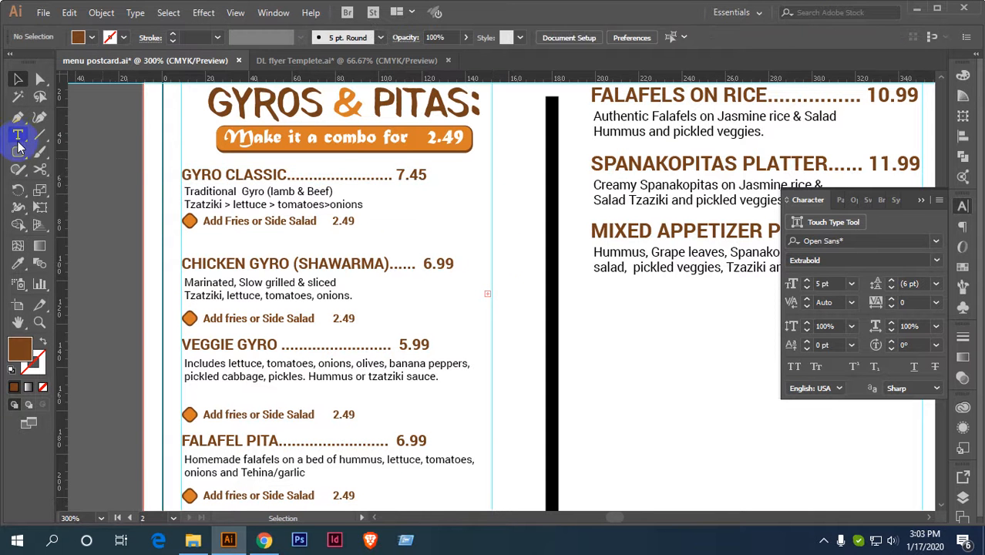
left_click(333, 172)
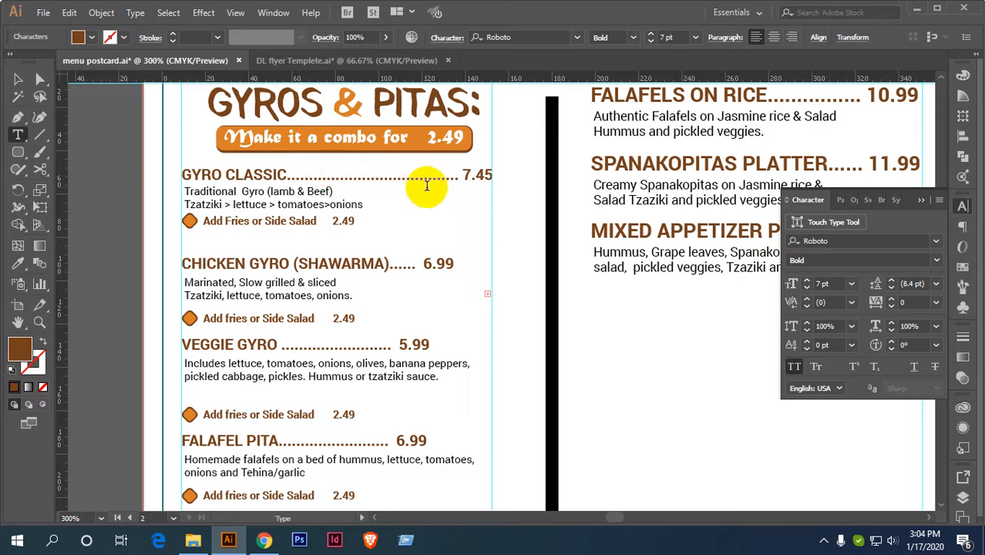
double_click(476, 175)
left_click_drag(474, 175, 488, 175)
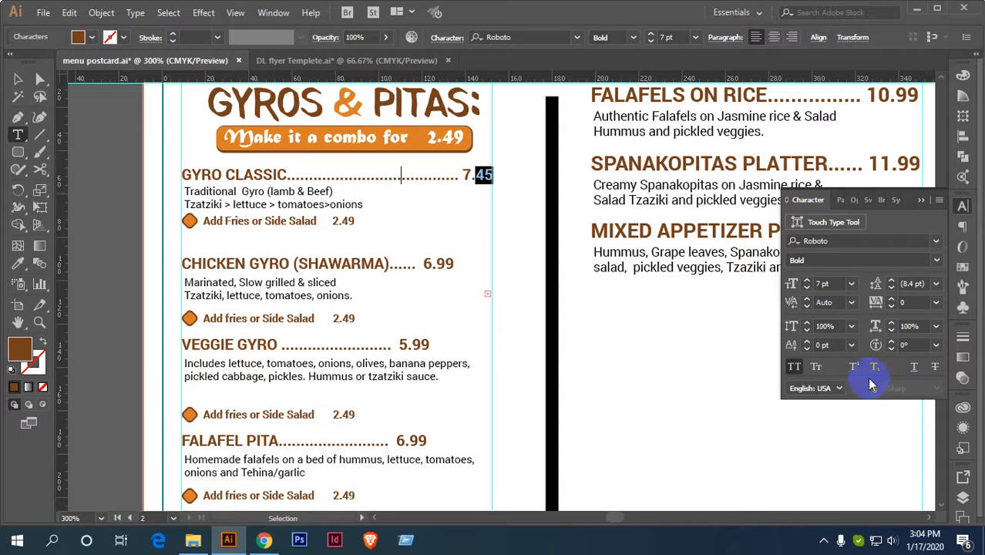
left_click(860, 370)
left_click(17, 80)
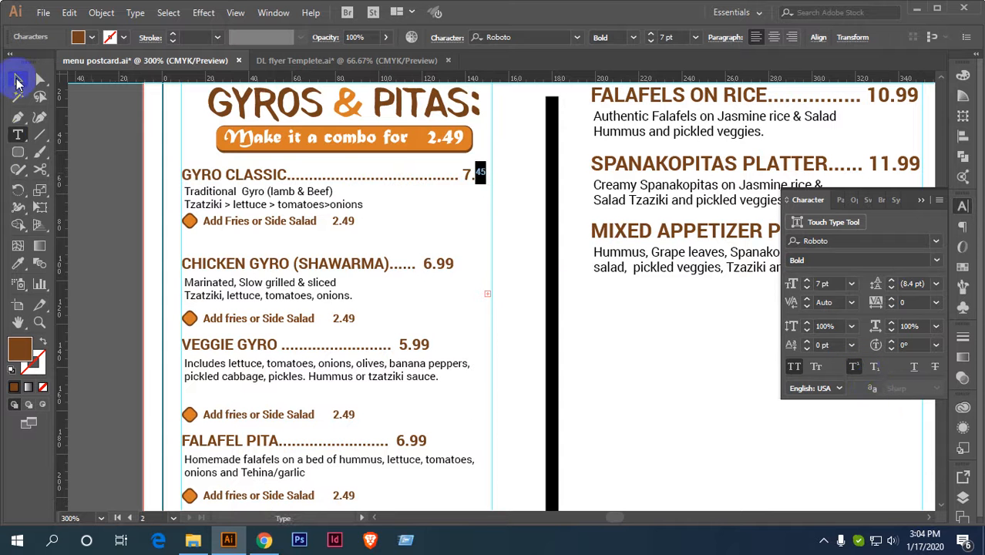
left_click(506, 245)
Add dots to the Chicken Gyro (Shawarma) title to bring its price to the vertical guide, and make the price's 99 superscript.
scroll(499, 238, "down", 2)
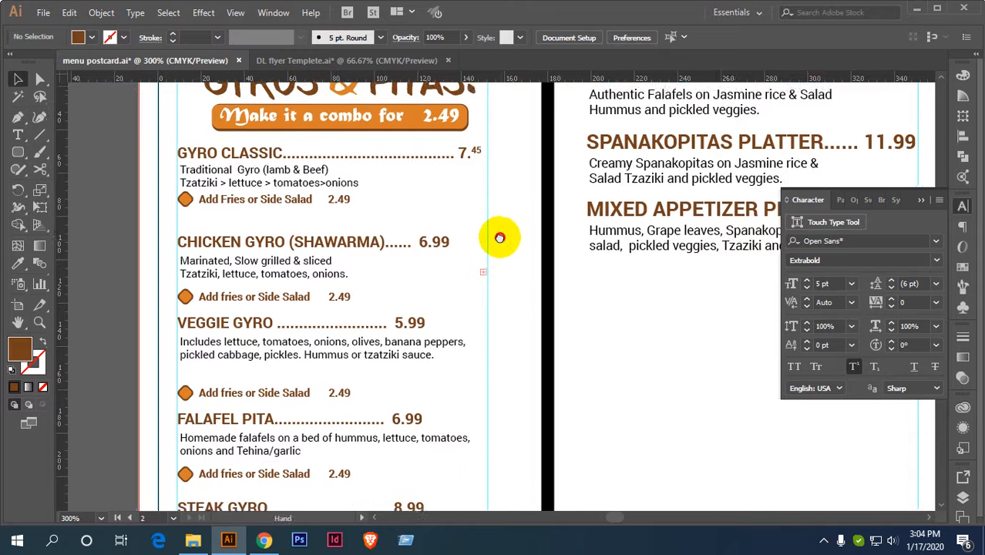
left_click(21, 137)
left_click(414, 237)
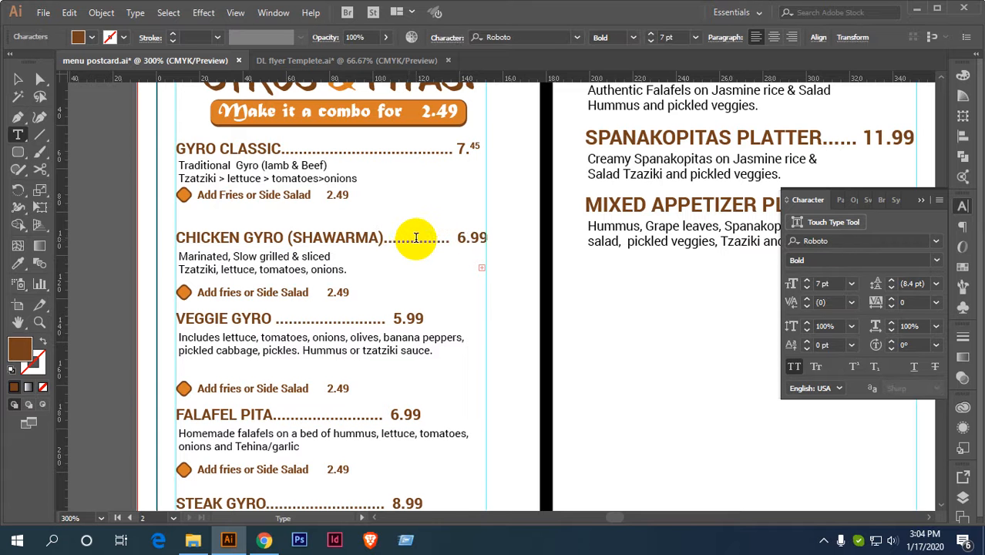
double_click(475, 238)
left_click_drag(476, 238, 488, 240)
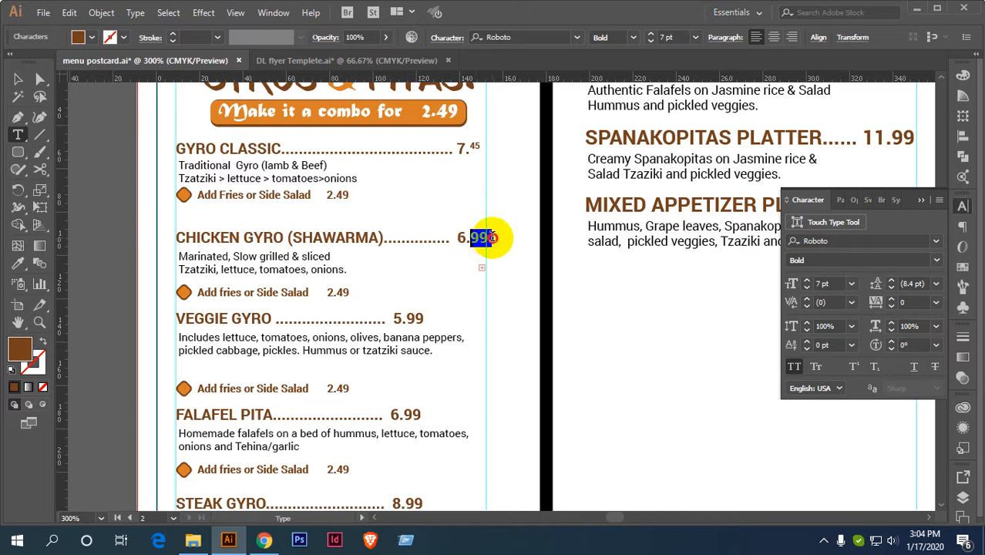
left_click(853, 367)
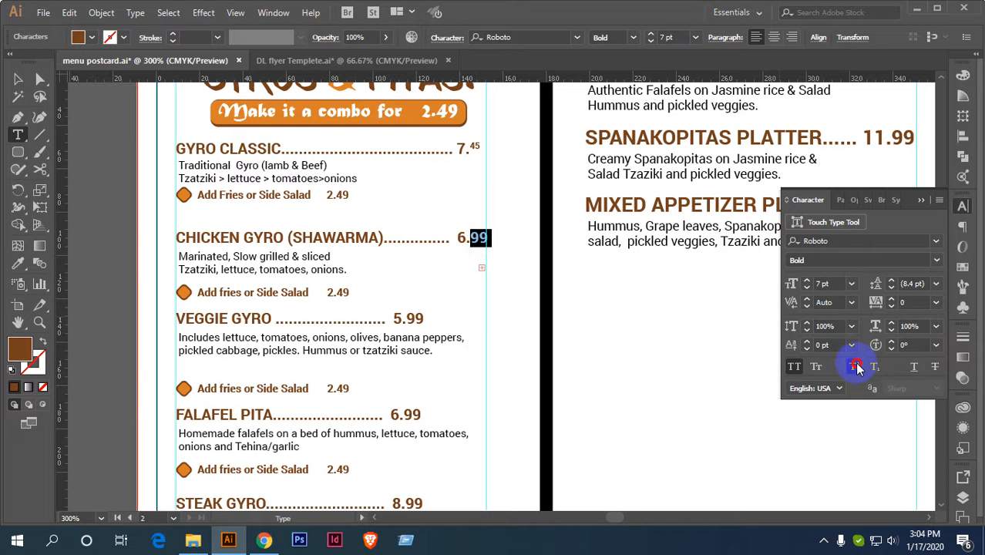
left_click(449, 239)
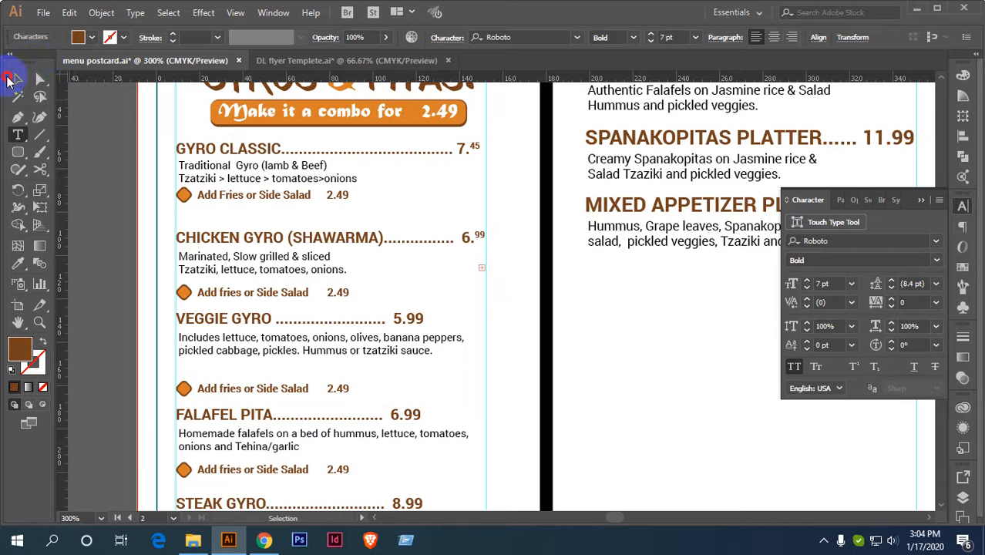
left_click(18, 78)
Add dots to the Veggie Gyro title to bring its price to the vertical guide, and make the price's 99 superscript.
scroll(462, 307, "down", 4)
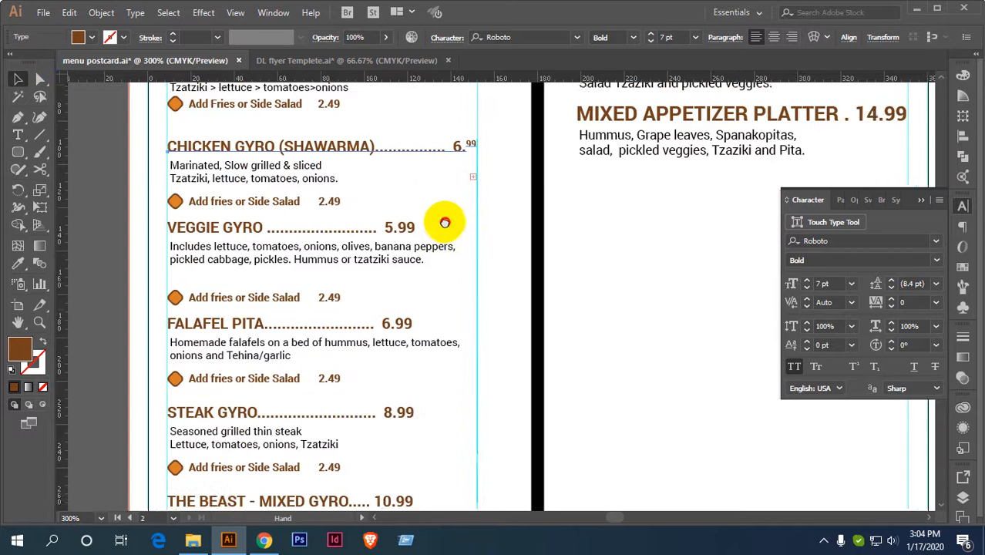
left_click(19, 136)
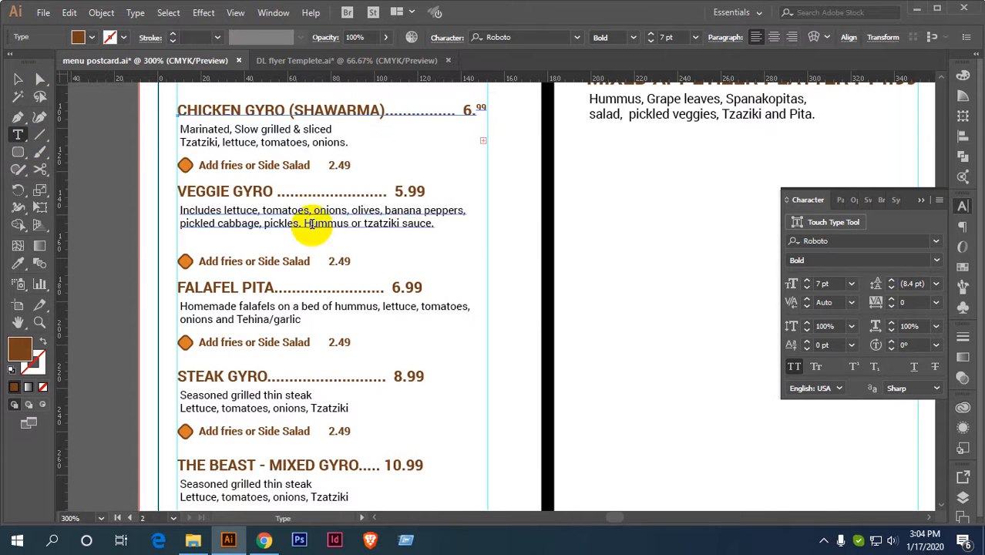
left_click(365, 193)
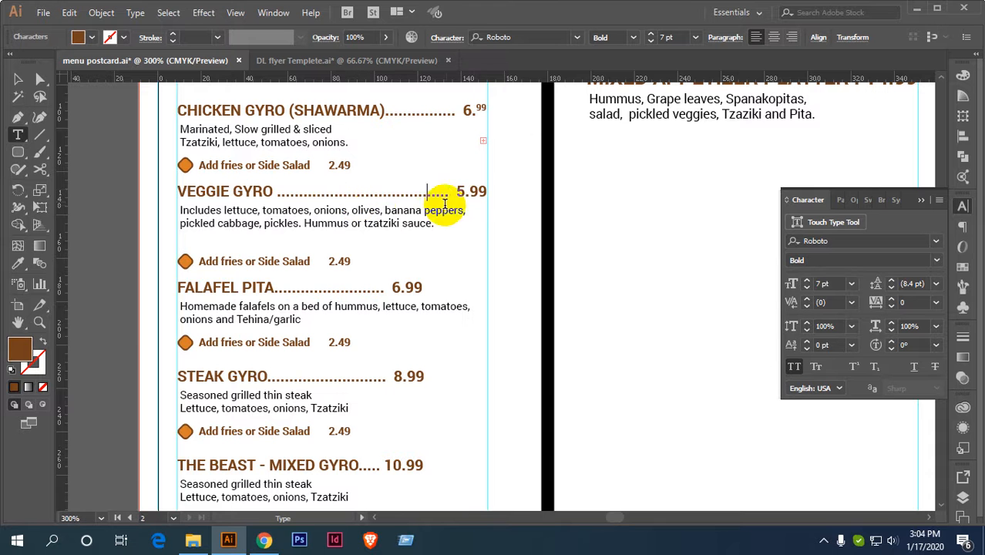
left_click_drag(469, 191, 488, 191)
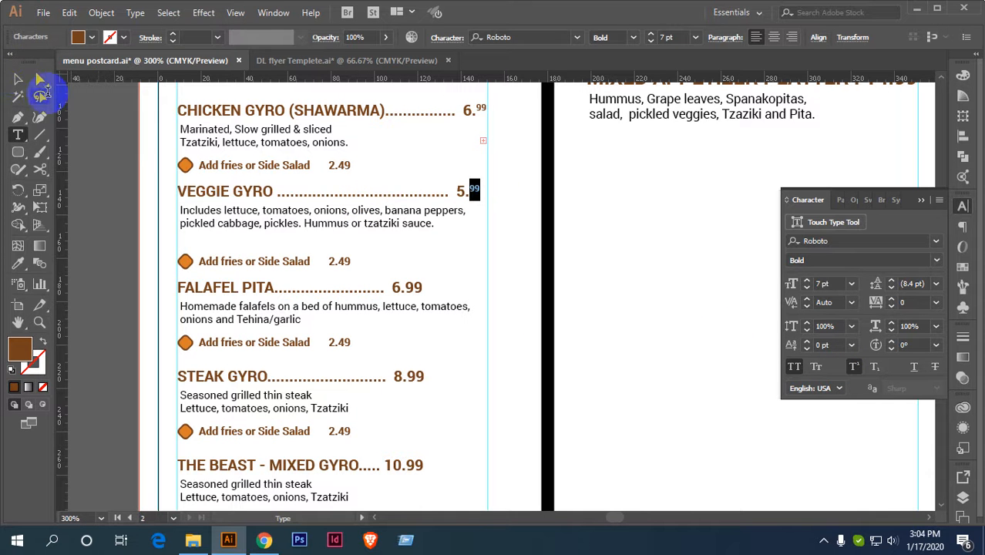
left_click(17, 78)
scroll(325, 307, "up", 2)
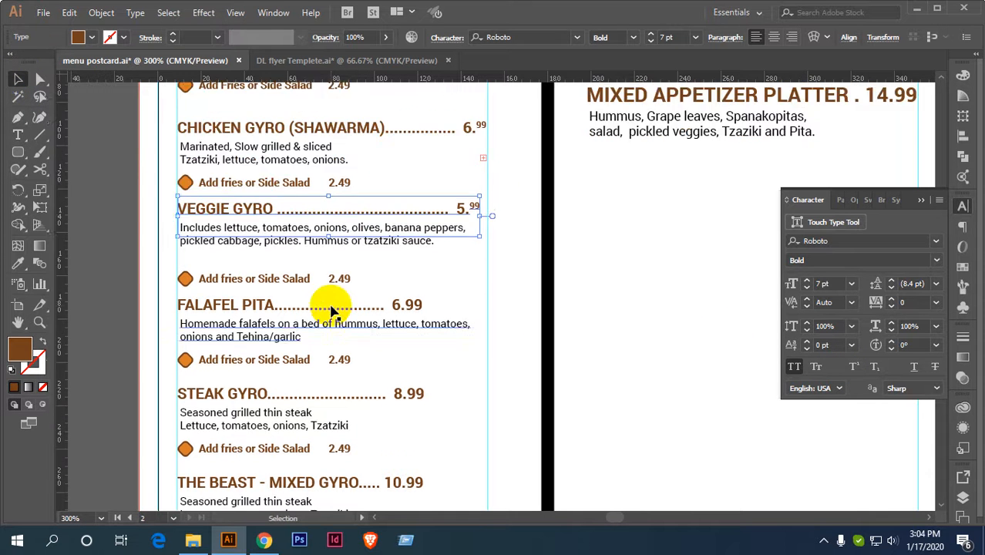
Add two more dots to the Veggie Gyro title so its superscripted price ends at the vertical guide.
scroll(331, 313, "down", 1)
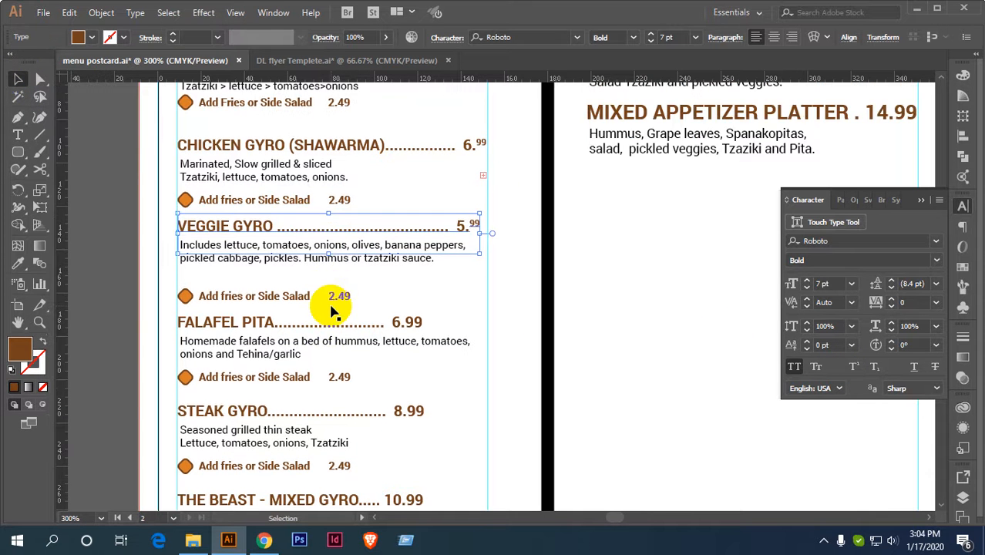
left_click(27, 138)
left_click(435, 226)
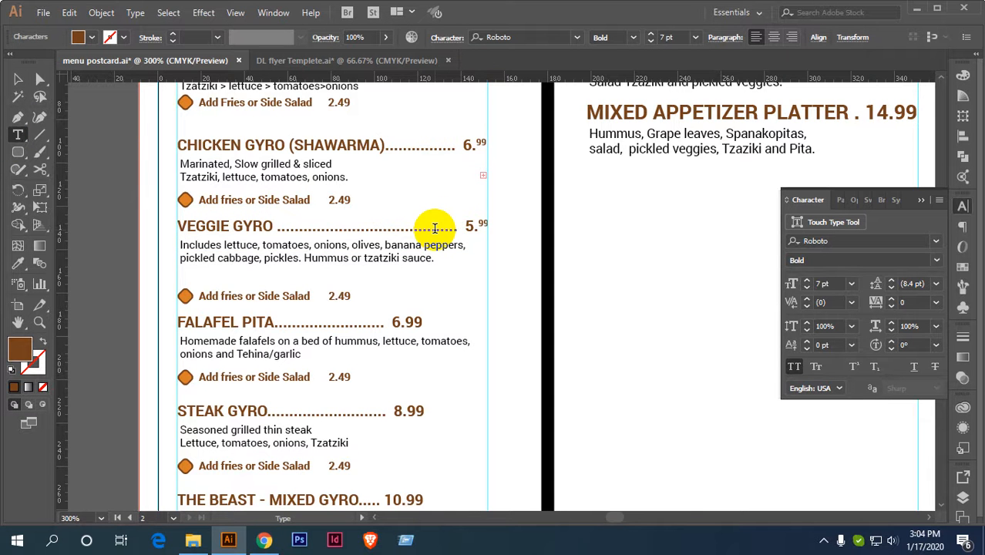
left_click(18, 79)
scroll(444, 291, "down", 1)
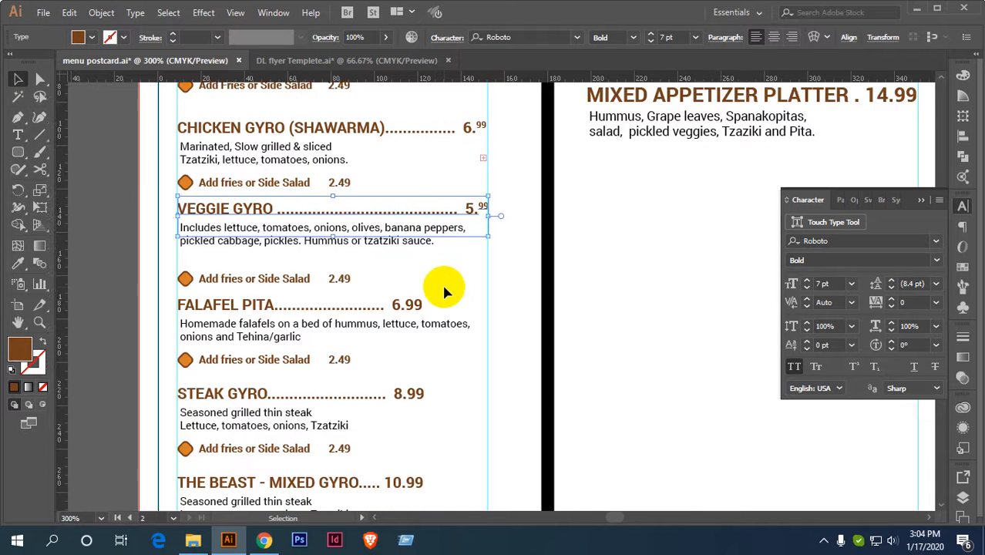
scroll(443, 291, "down", 1)
scroll(441, 301, "down", 1)
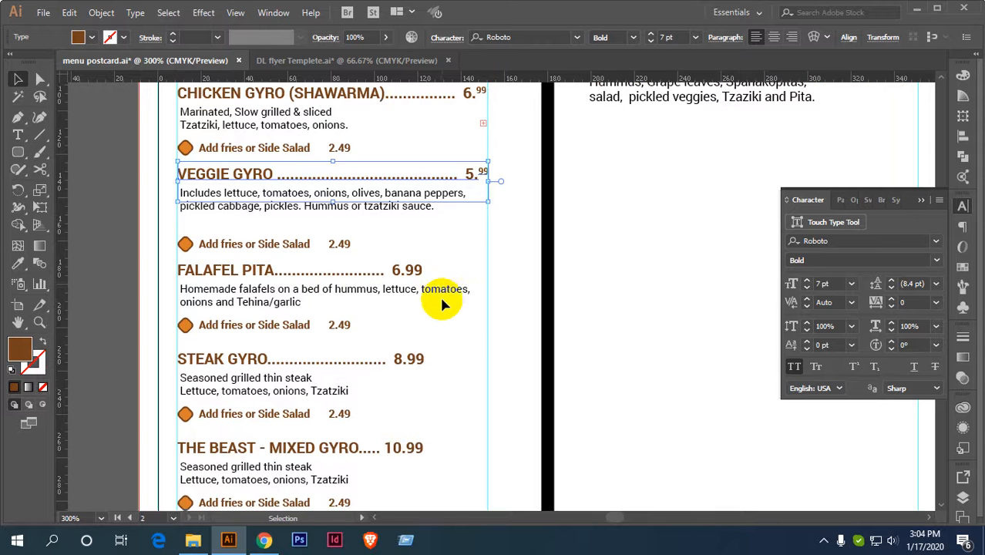
Nudge the Chicken Gyro description up two increments and its Add fries line up three, closer beneath the title.
scroll(439, 297, "up", 8)
scroll(441, 301, "down", 2)
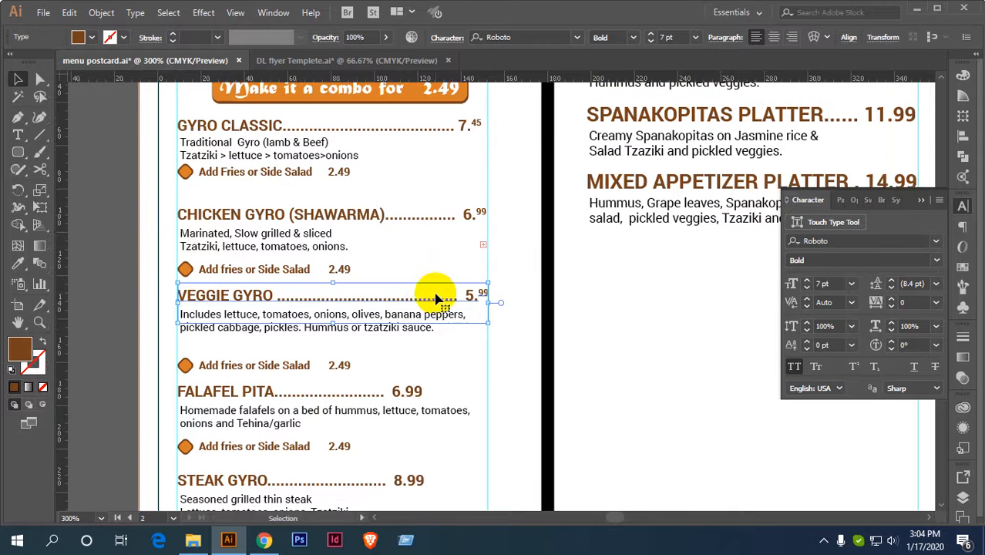
left_click(279, 230)
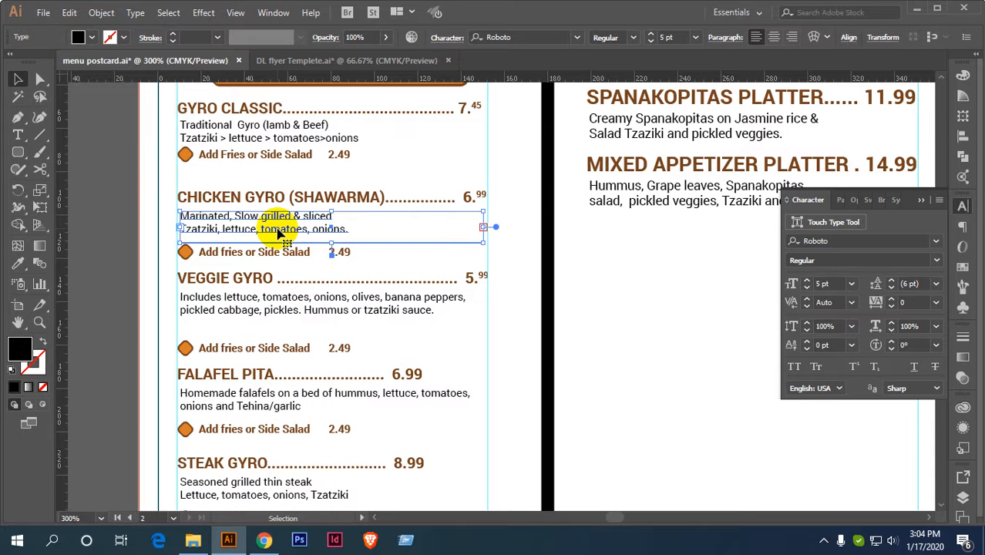
key("Up")
key("Up")
left_click(218, 256)
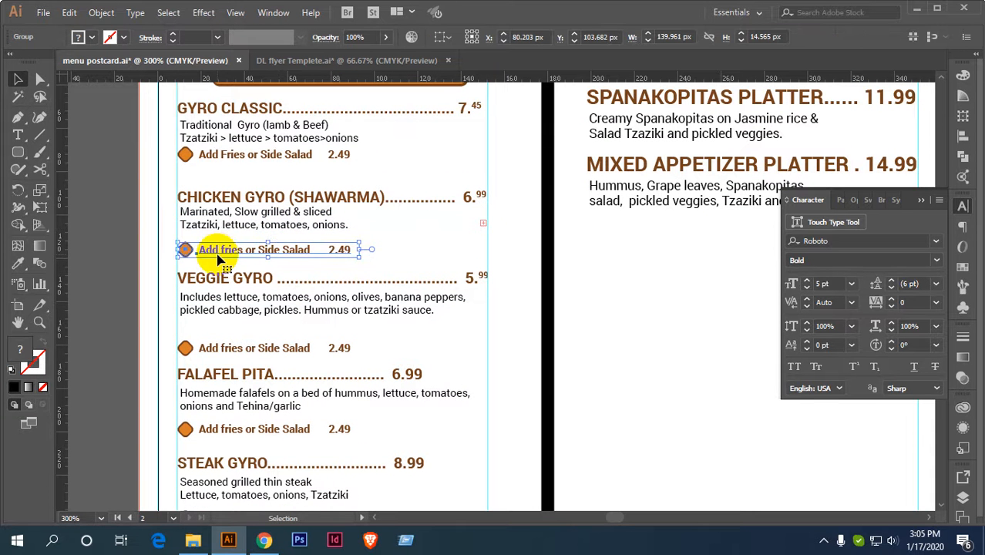
key("Up")
key("Up")
key("Up")
Nudge the Veggie Gyro description up two increments and bring its Add fries line up directly beneath the description.
left_click(258, 305)
key("Up")
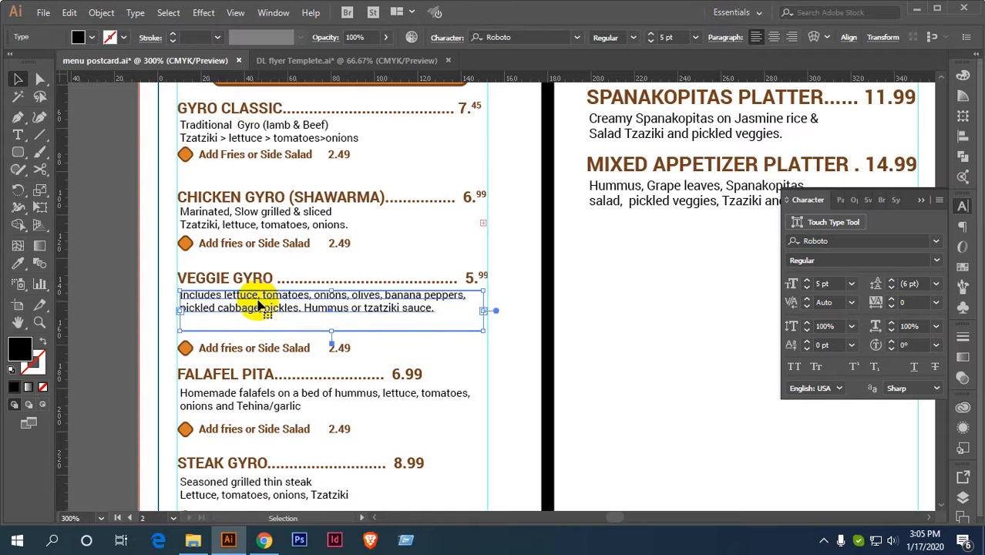
key("Up")
left_click(239, 347)
key("Up")
key("Up")
key("Up")
key("Up")
key("Up")
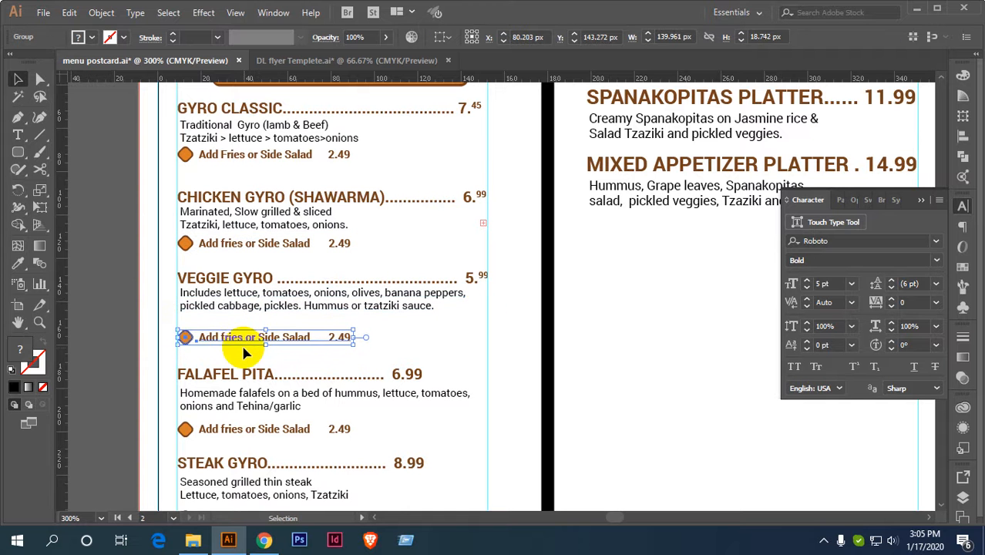
key("Up")
key("Up")
key("Up")
key("Up")
key("Up")
key("Up")
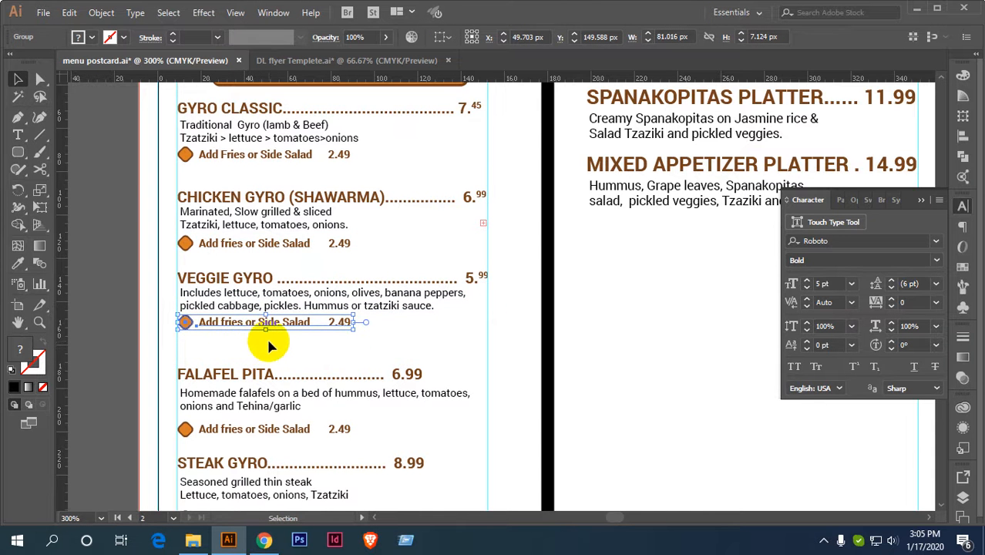
Group the Veggie Gyro title, description and Add fries line.
left_click_drag(350, 366, 363, 348)
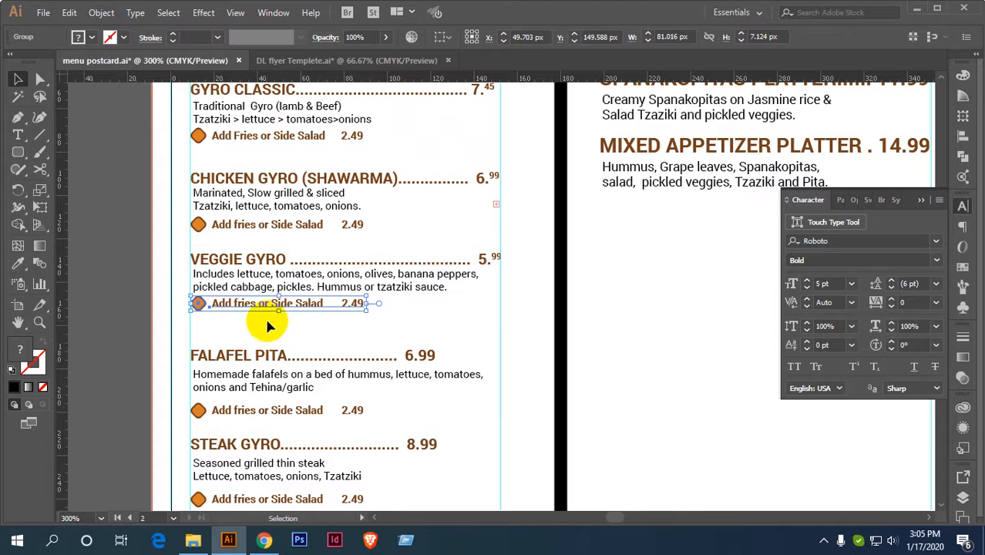
left_click(220, 262, "shift")
right_click(228, 264)
left_click(283, 357)
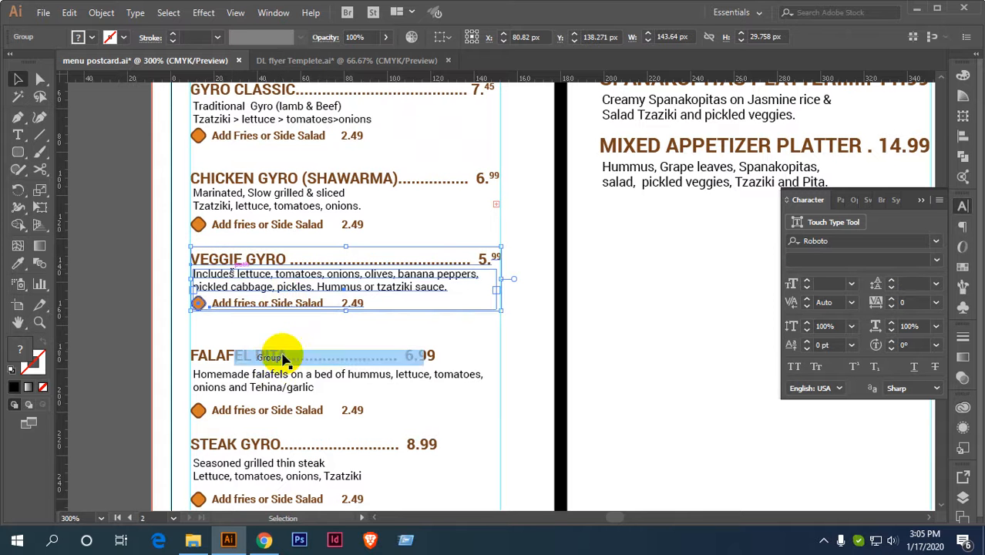
Group the Chicken Gyro (Shawarma) title, description and Add fries line, undoing any accidental rotation of the Add fries line.
left_click(284, 224)
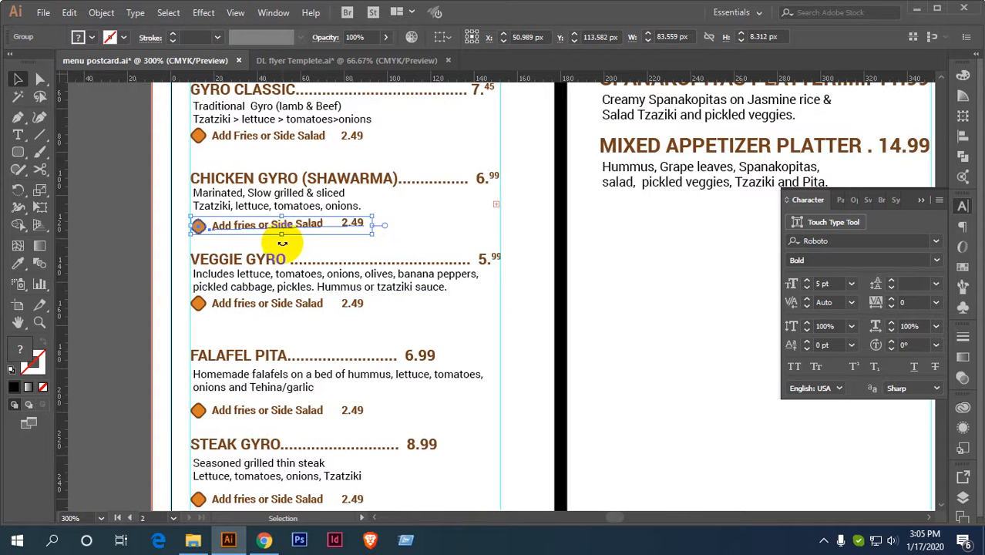
left_click_drag(280, 242, 281, 243)
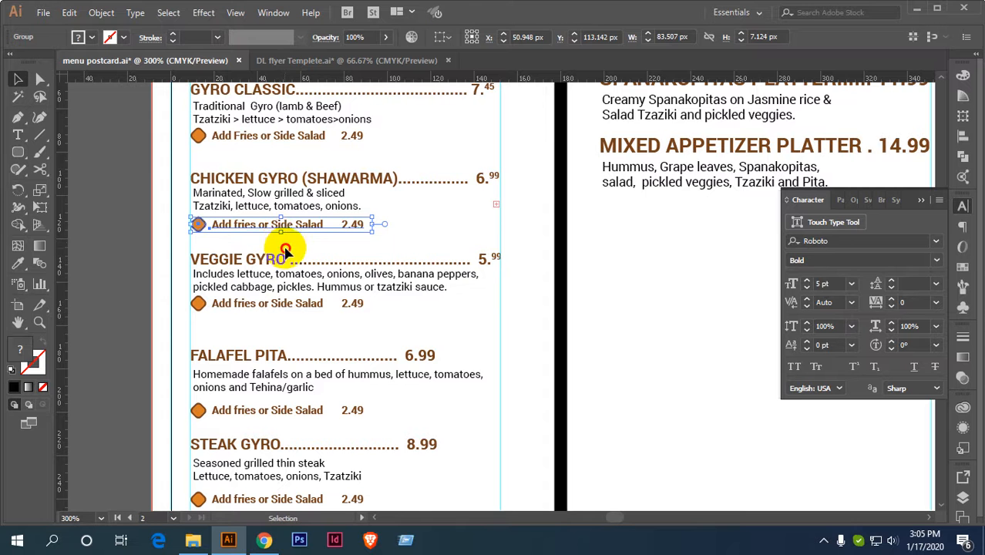
left_click(259, 175, "shift")
right_click(258, 177)
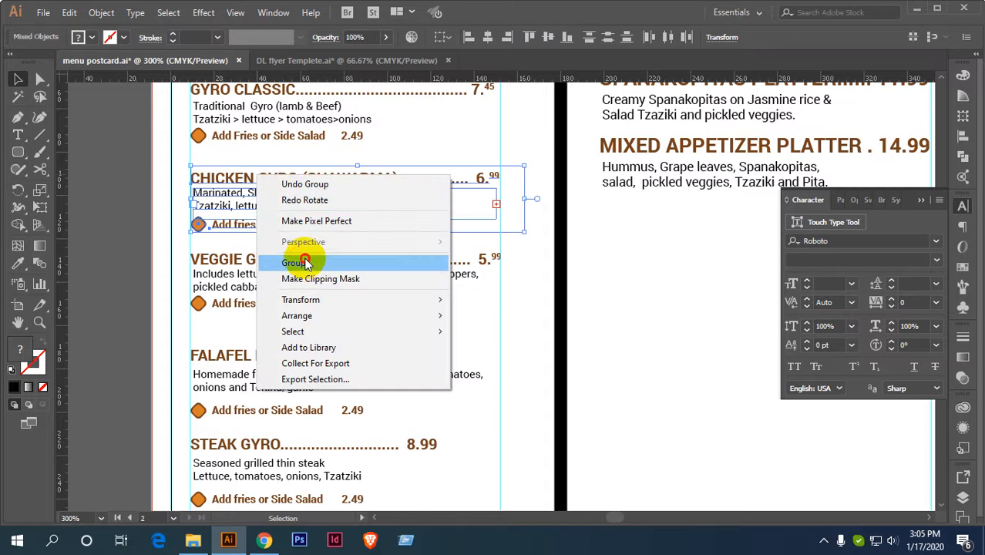
left_click(305, 263)
Group the Gyro Classic title, description and Add Fries line.
scroll(304, 193, "up", 2)
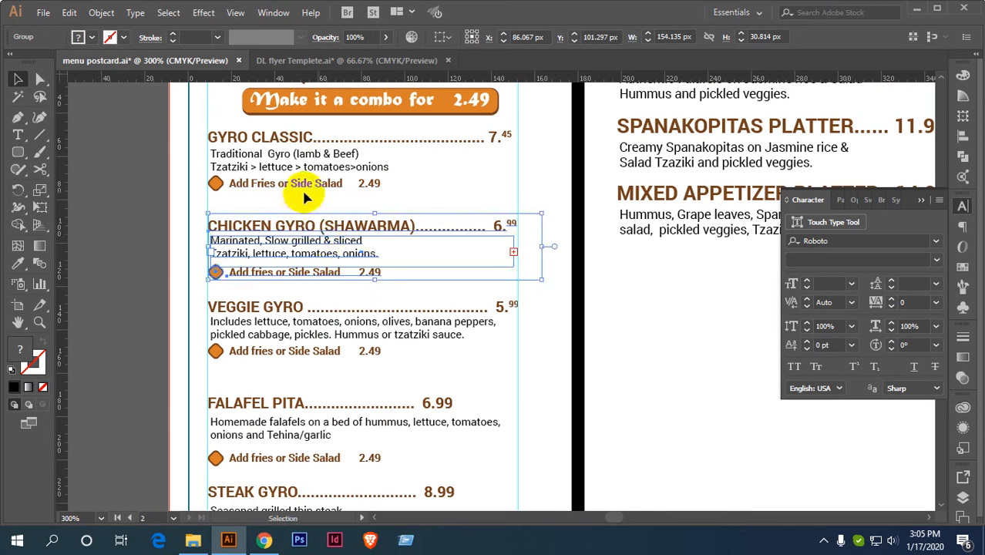
left_click_drag(304, 191, 280, 140)
right_click(281, 140)
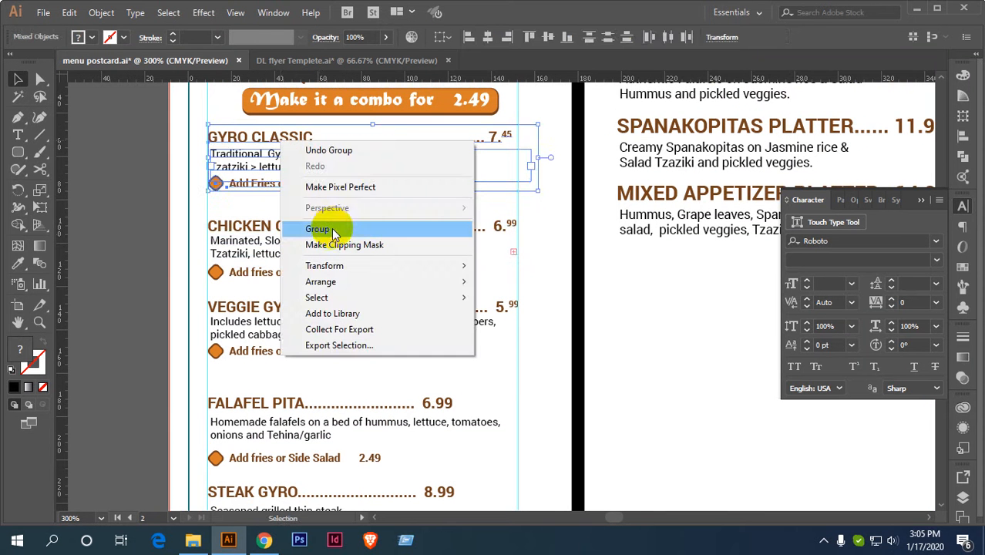
left_click(336, 232)
scroll(344, 233, "down", 3)
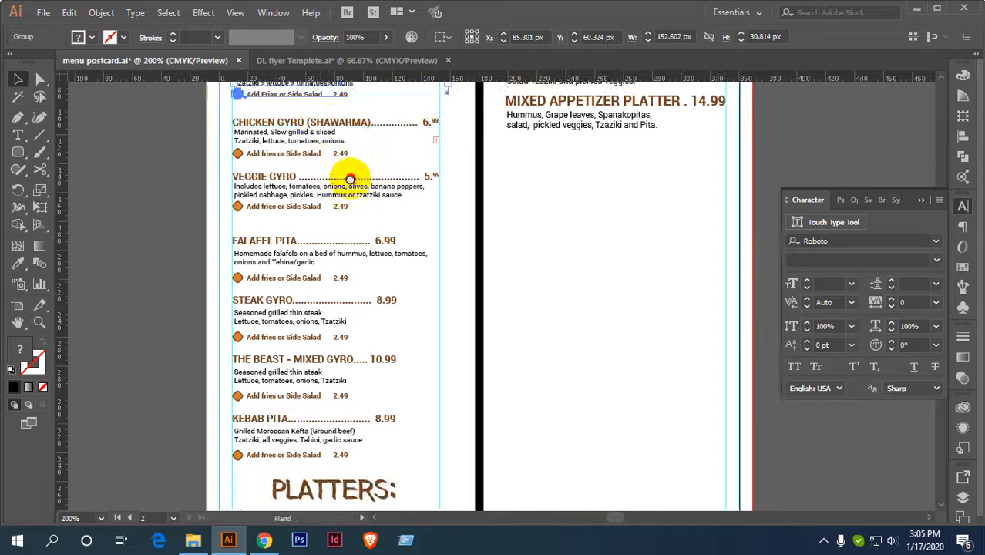
Add dots to the Falafel Pita title to bring its price to the vertical guide, and make the price's 99 superscript.
scroll(352, 226, "up", 1)
left_click(18, 135)
left_click_drag(416, 237, 376, 242)
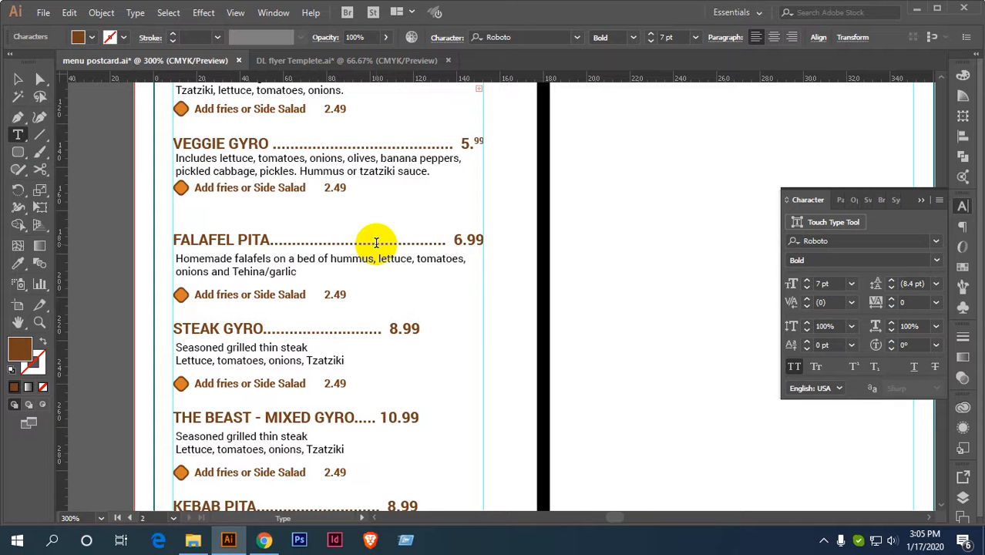
double_click(463, 246)
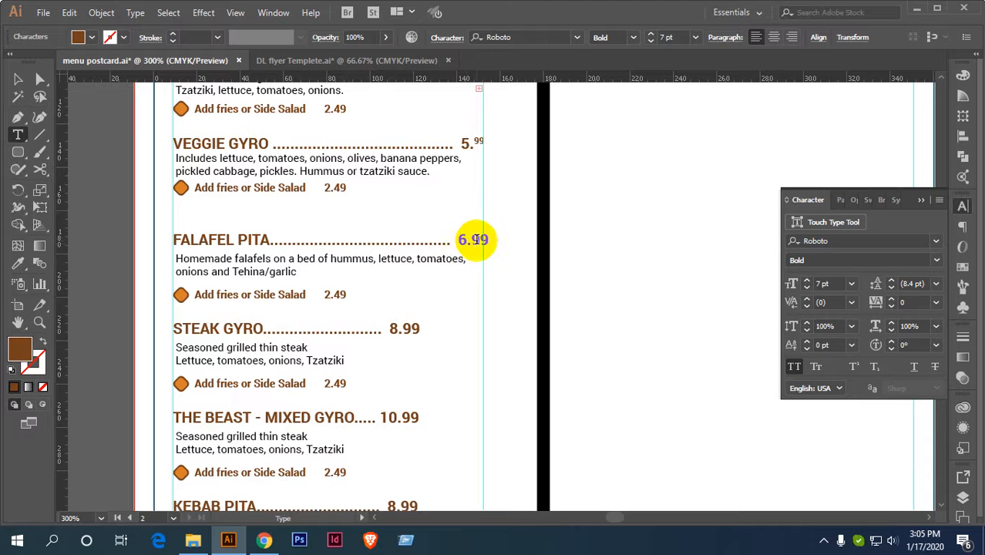
left_click_drag(490, 241, 472, 240)
left_click(852, 368)
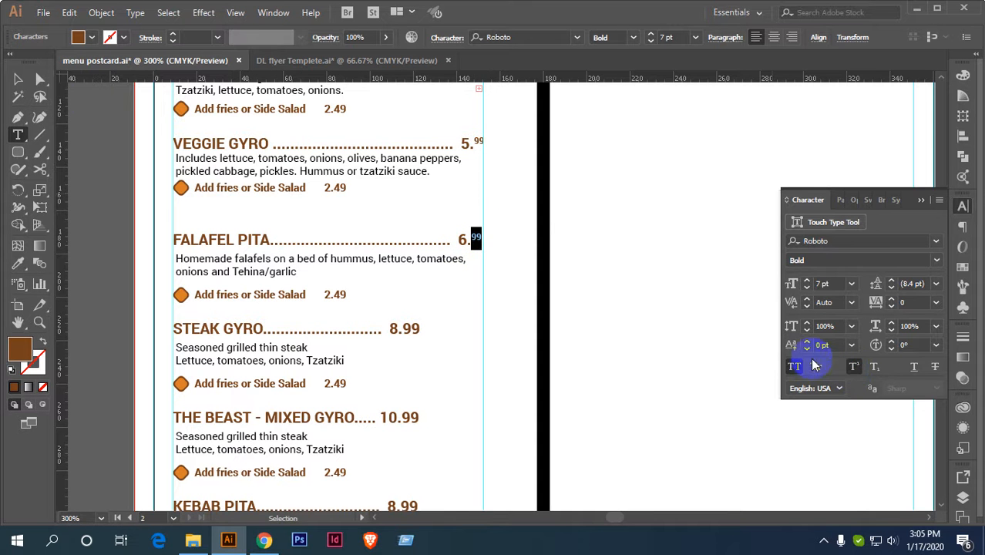
left_click(17, 79)
Move the Falafel Pita description and Add fries line up closer beneath the title, and group all three.
scroll(395, 308, "down", 2)
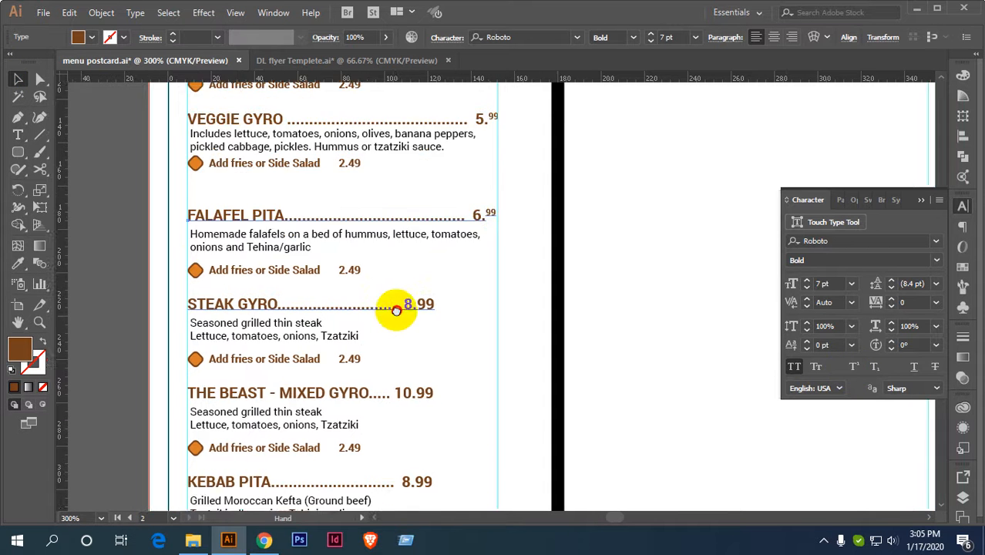
scroll(432, 292, "left", 2)
left_click_drag(307, 221, 293, 236)
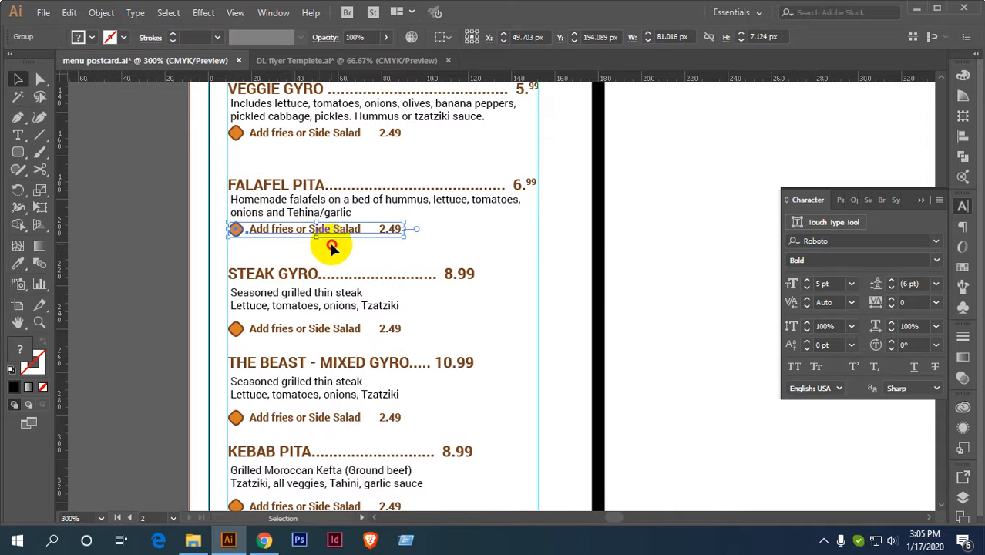
left_click(289, 190, "shift")
right_click(290, 185)
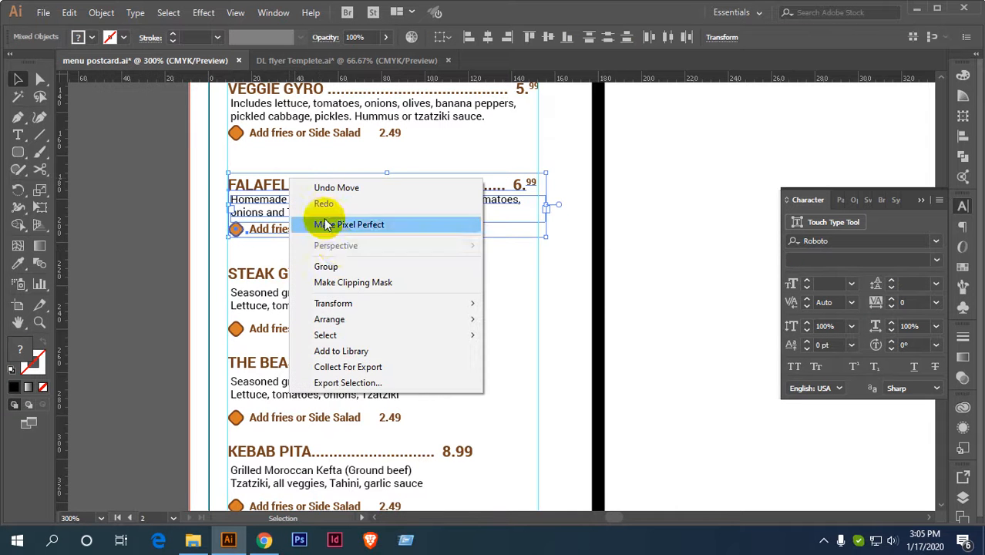
left_click(341, 266)
Move the Steak Gyro description and its Add fries line up closer beneath the title.
left_click_drag(351, 294, 347, 241)
key("ctrl+z")
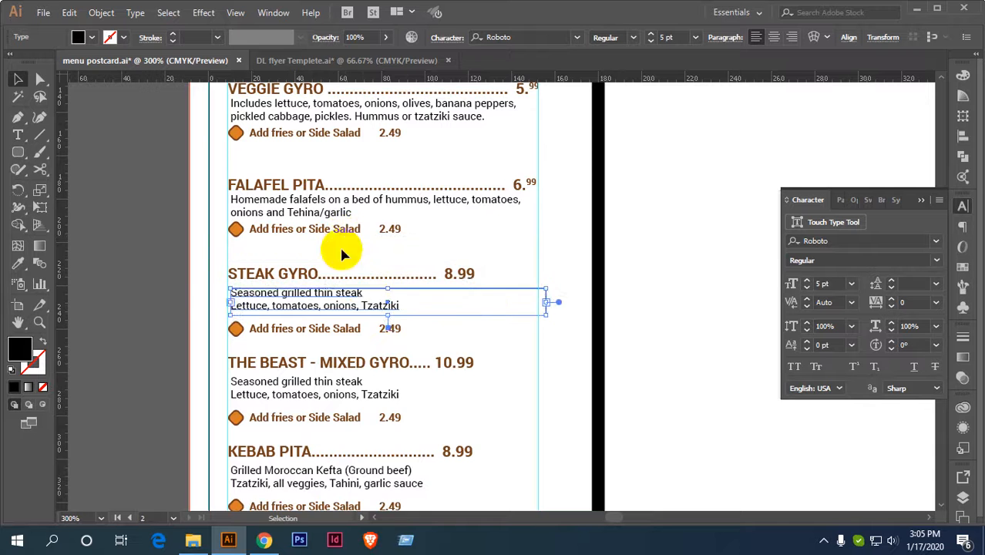
scroll(339, 245, "down", 3)
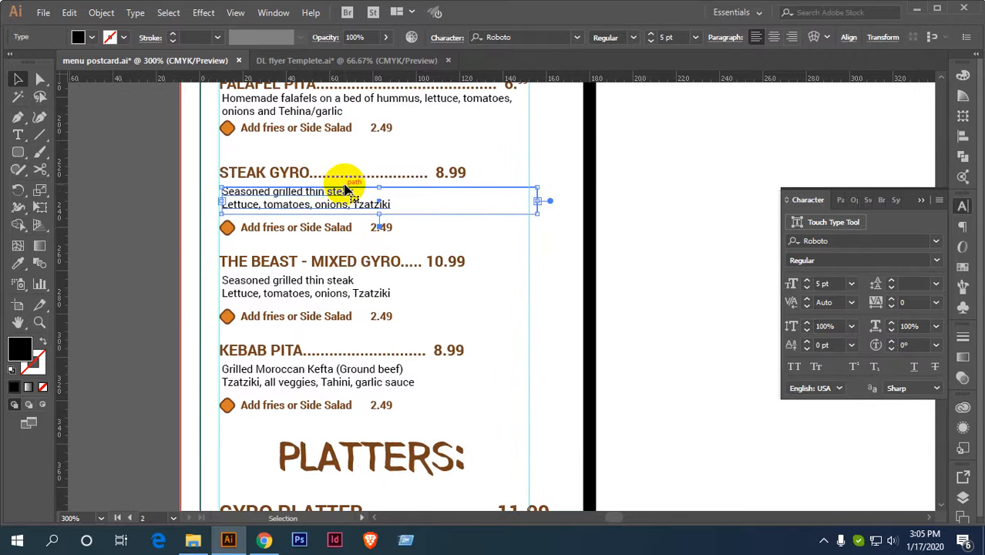
left_click_drag(340, 191, 339, 186)
left_click_drag(313, 229, 313, 220)
Add dots to the Steak Gyro title to bring its price to the vertical guide, and make the price's 99 superscript.
left_click(19, 137)
left_click(380, 171)
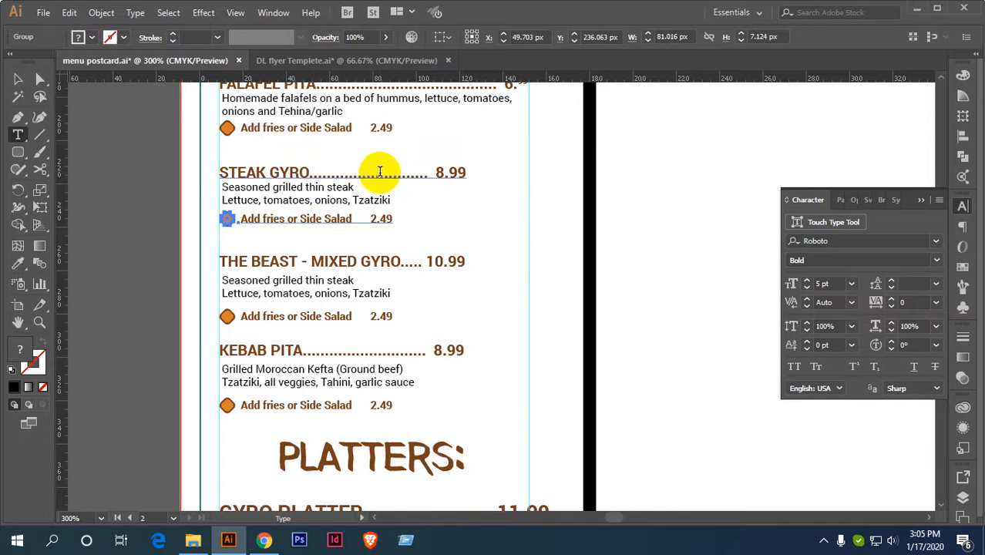
left_click(379, 172)
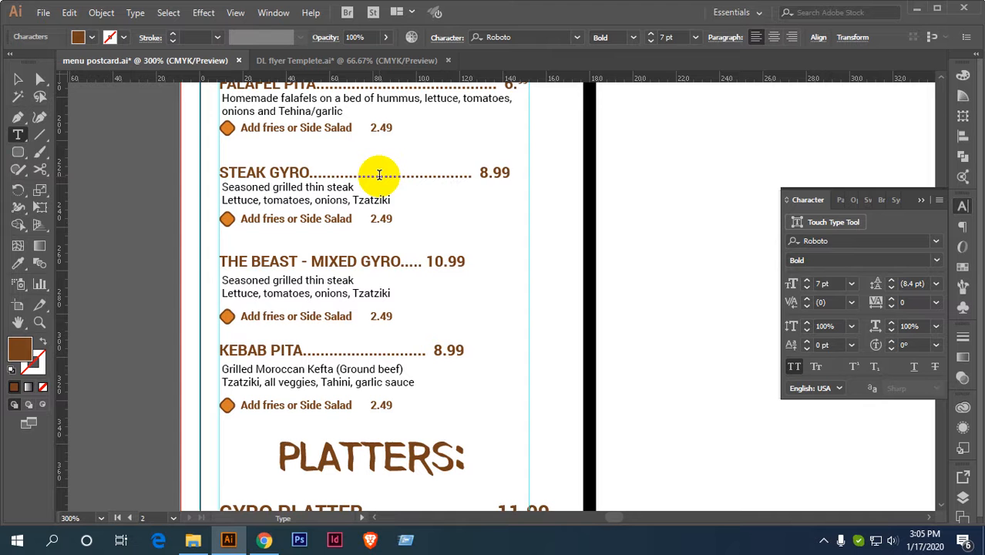
type("...............")
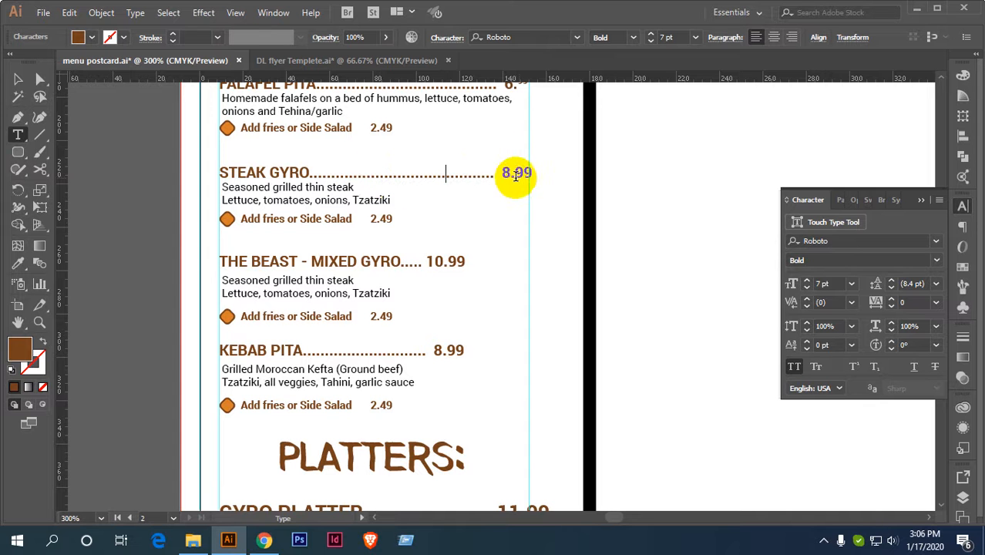
left_click_drag(527, 174, 532, 175)
left_click(834, 345)
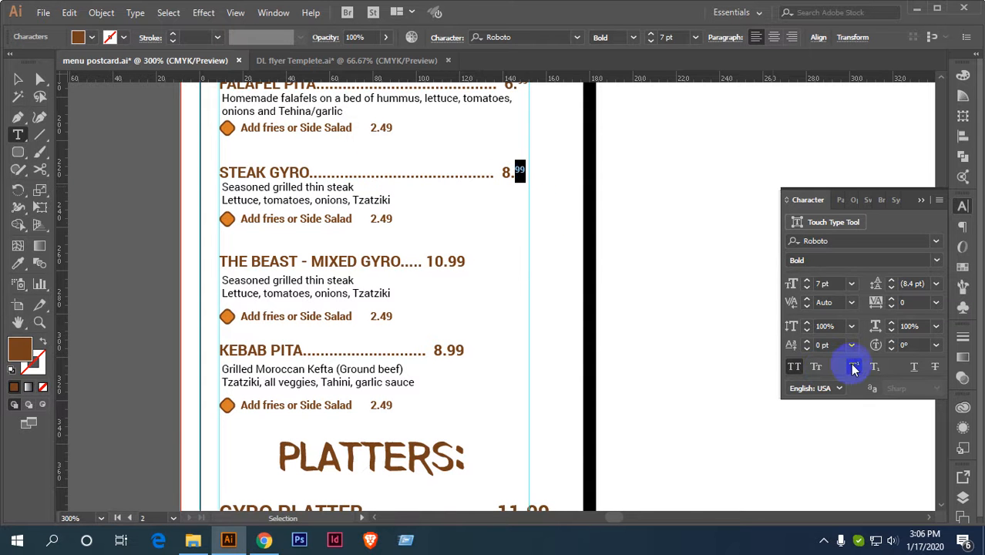
Add dots to The Beast - Mixed Gyro title to bring its price to the vertical guide, and make the price's 99 superscript.
left_click(17, 78)
scroll(395, 327, "down", 1)
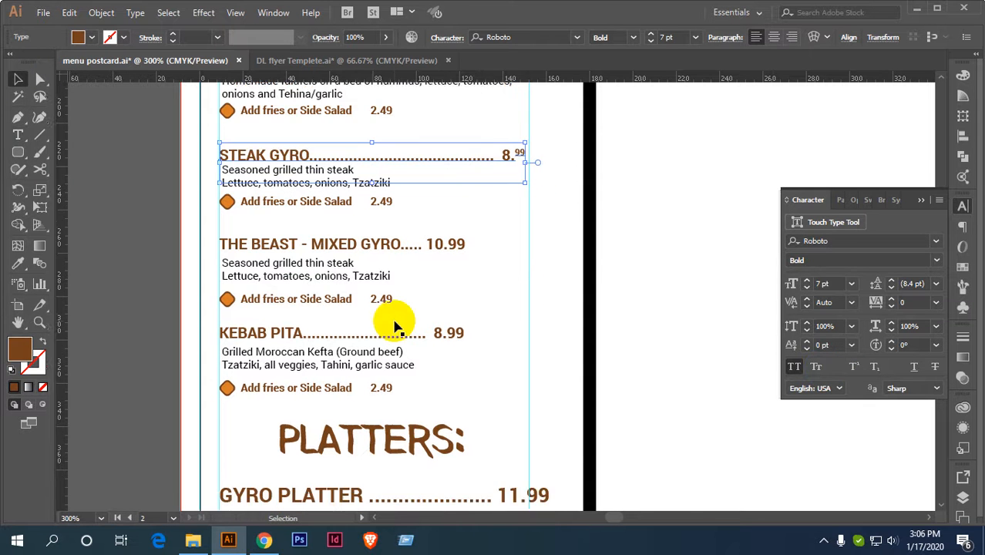
scroll(389, 320, "down", 1)
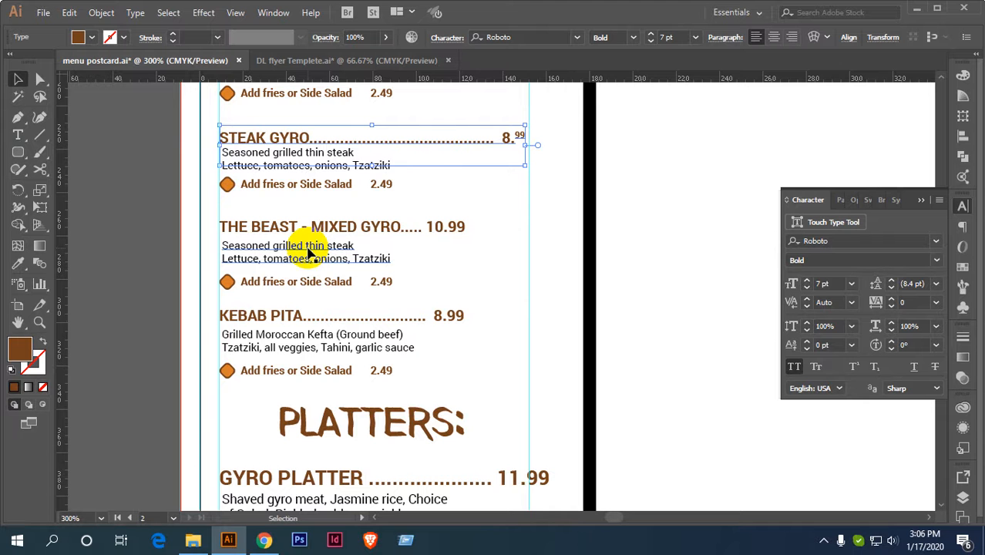
left_click(17, 135)
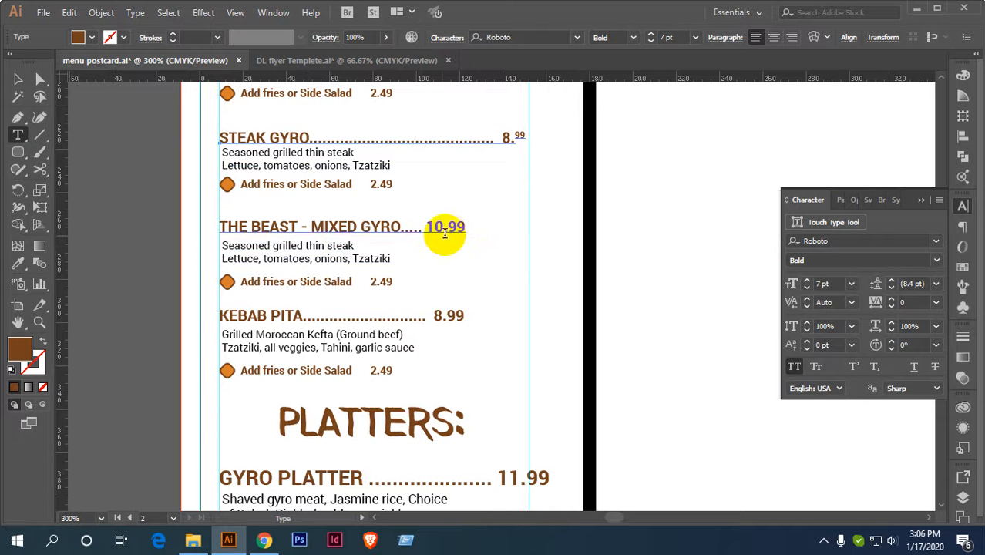
left_click(421, 228)
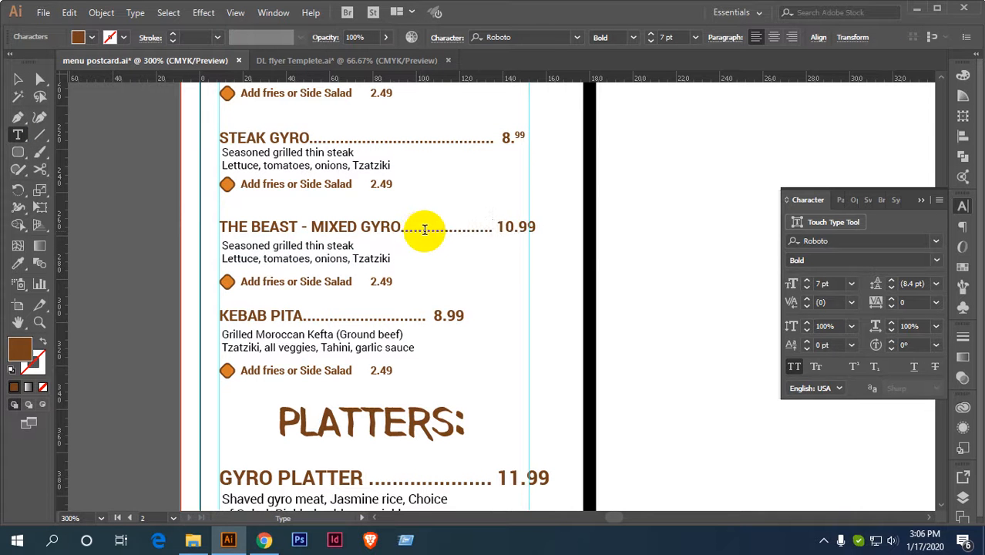
left_click_drag(492, 227, 532, 227)
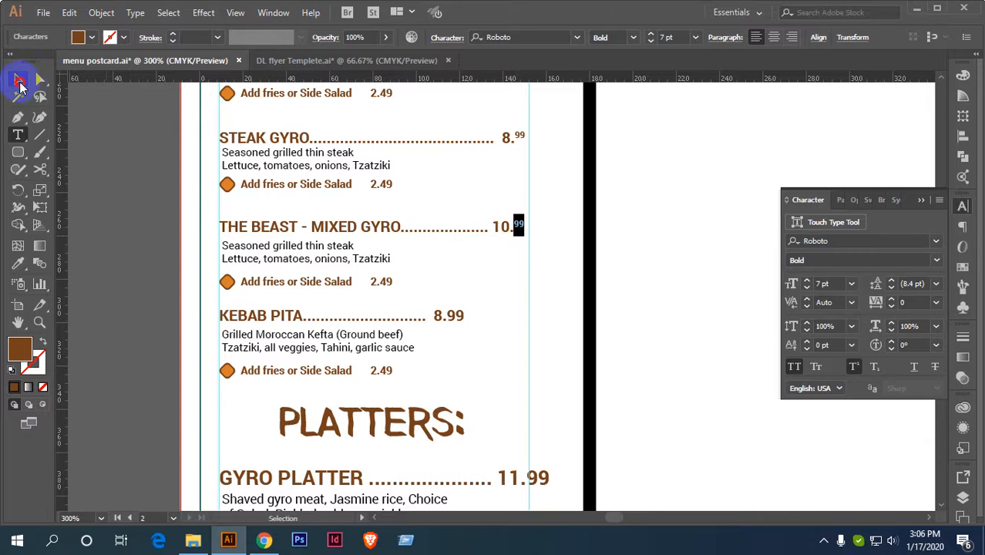
left_click(19, 84)
Move The Beast - Mixed Gyro description and Add fries line up closer beneath the title, and group all three.
scroll(527, 251, "down", 1)
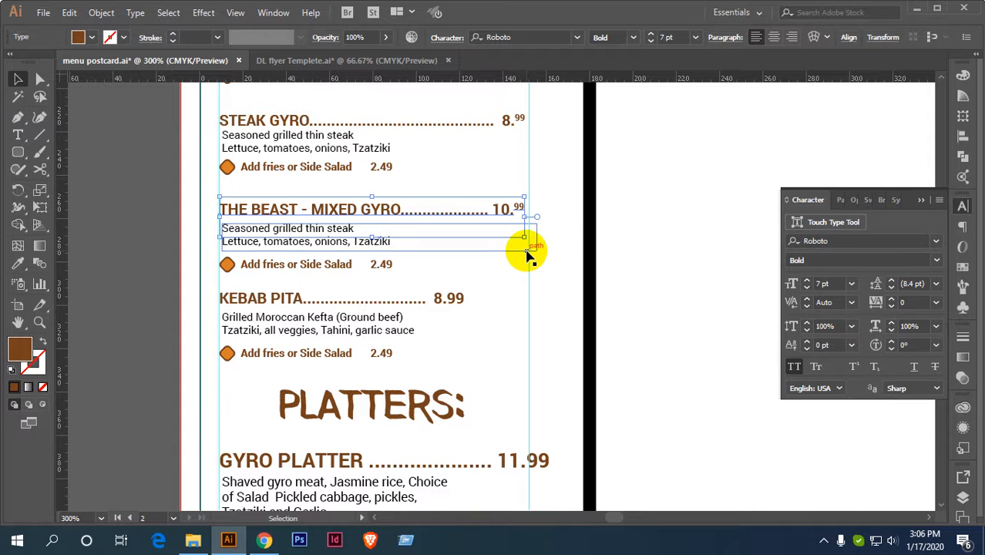
left_click(357, 245)
key("Up")
key("Up")
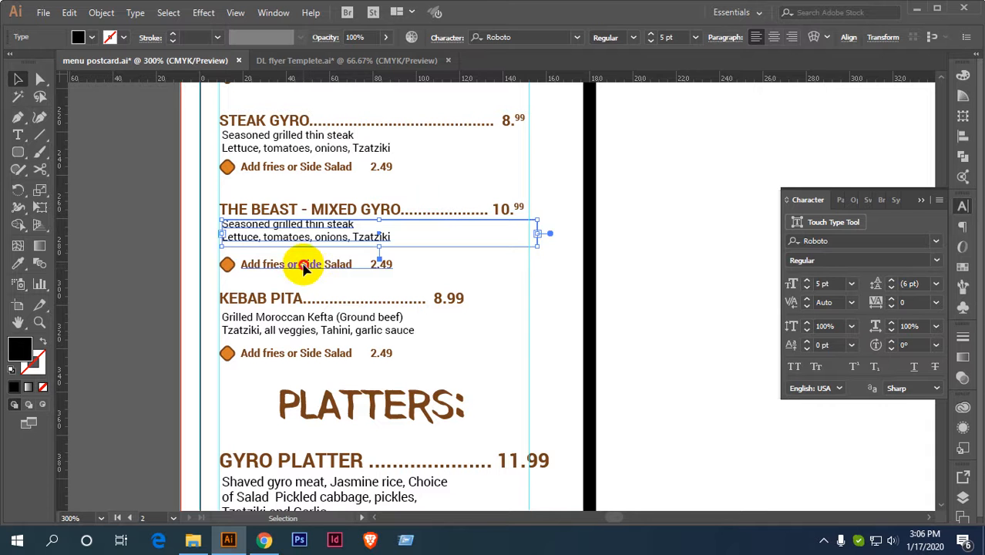
left_click_drag(304, 266, 305, 258)
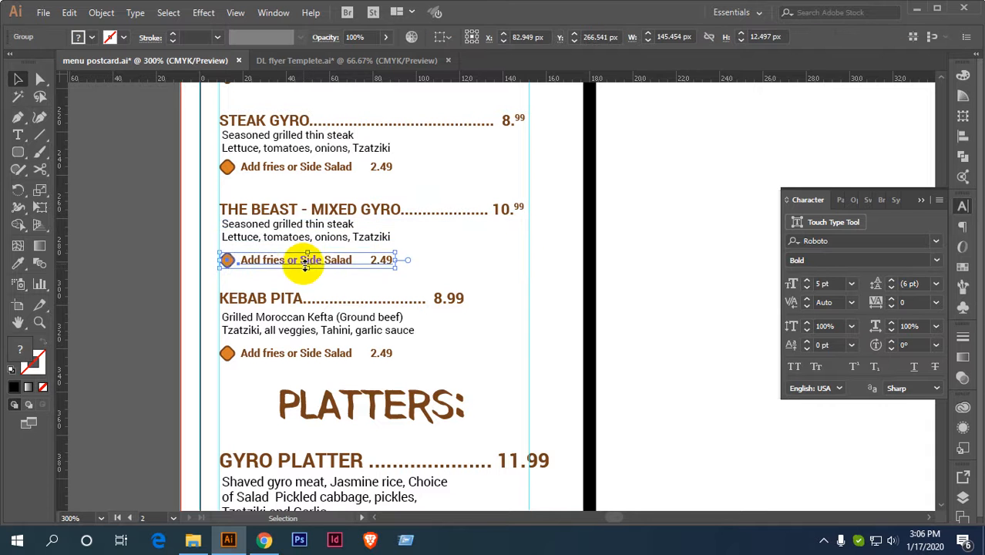
left_click(314, 208, "shift")
left_click(314, 226, "shift")
right_click(323, 229)
left_click(365, 312)
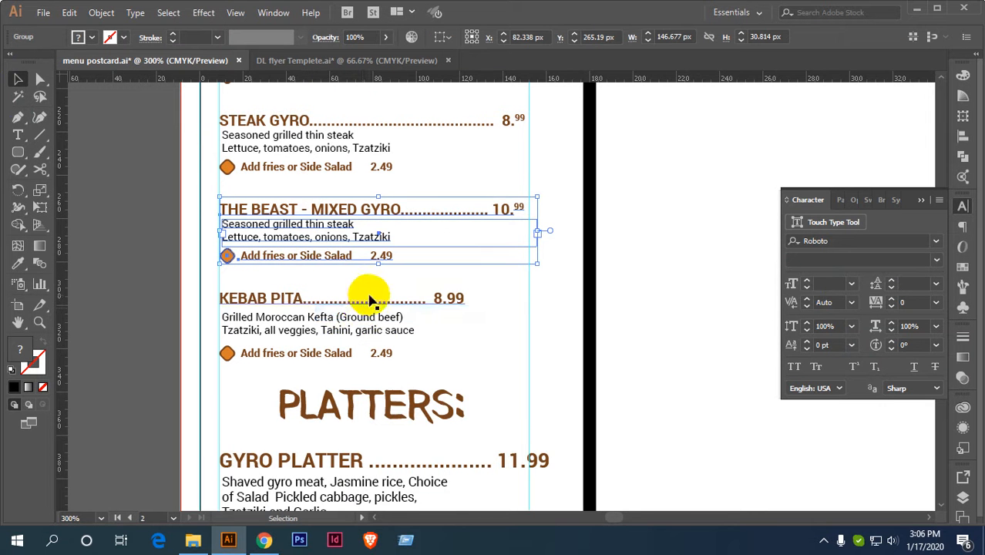
Add dots to the Kebab Pita title to bring its price to the vertical guide, and make the price's 99 superscript.
scroll(374, 285, "down", 1)
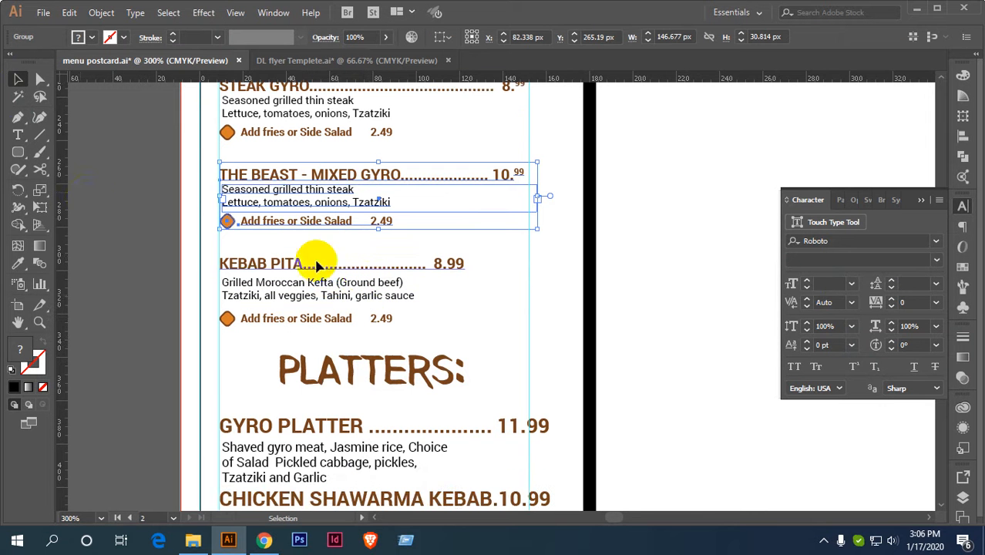
left_click(18, 135)
left_click(425, 266)
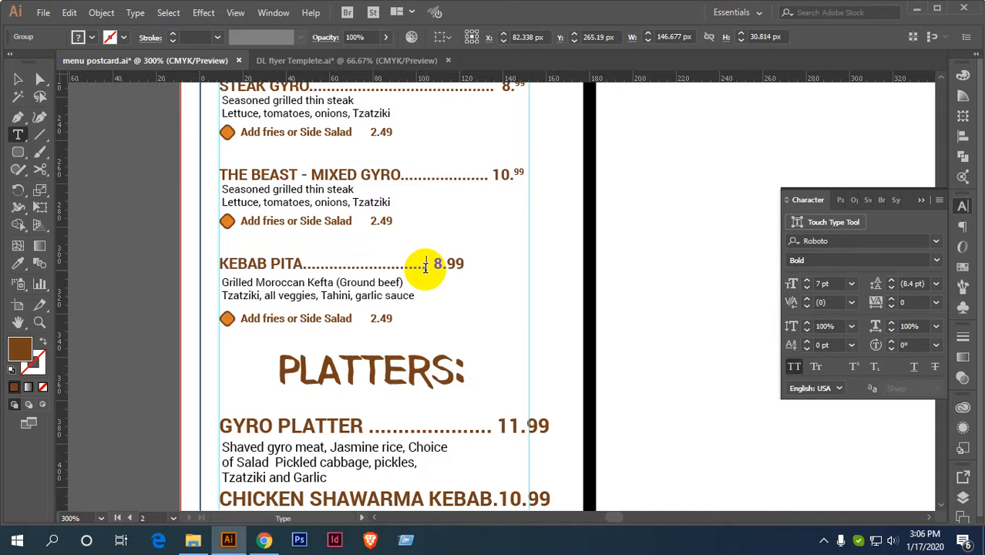
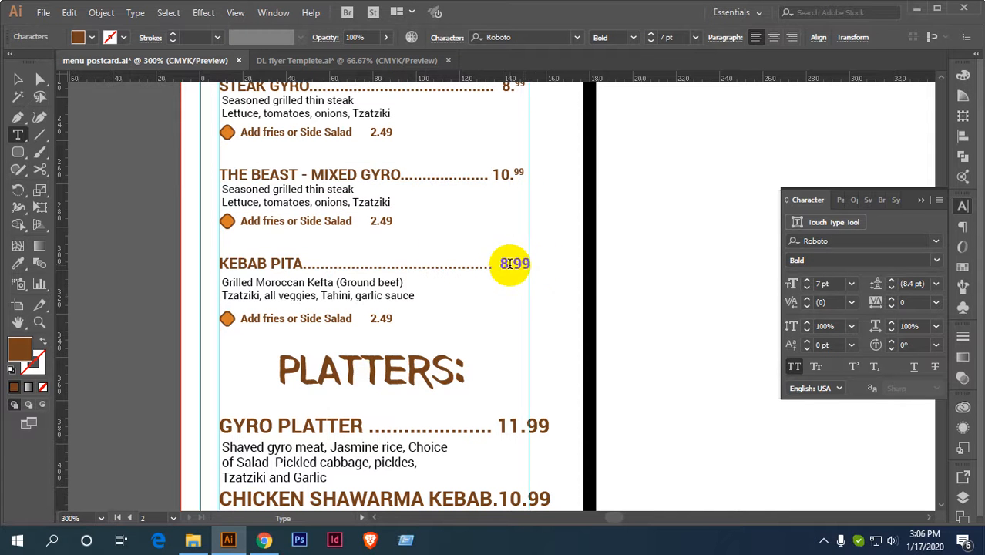
left_click_drag(514, 263, 539, 262)
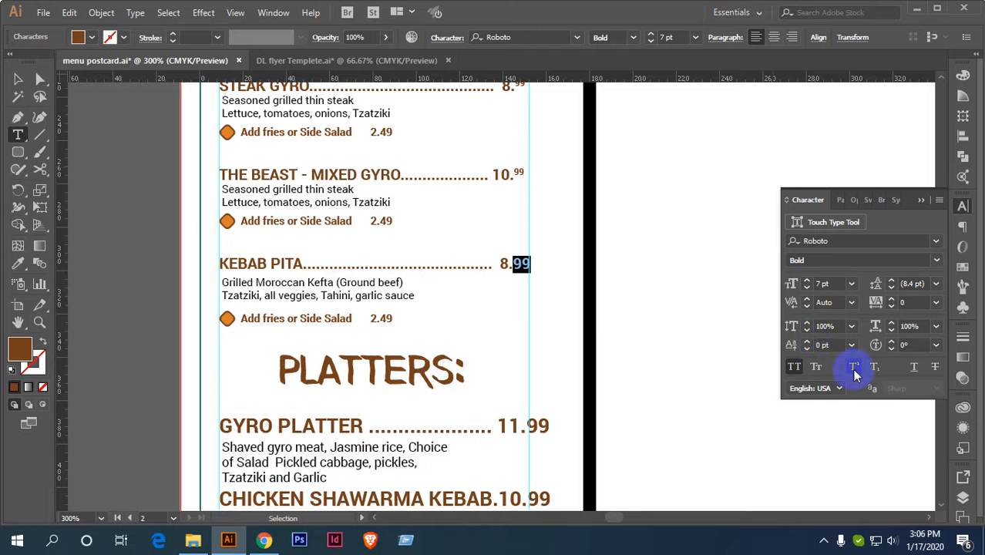
left_click(18, 80)
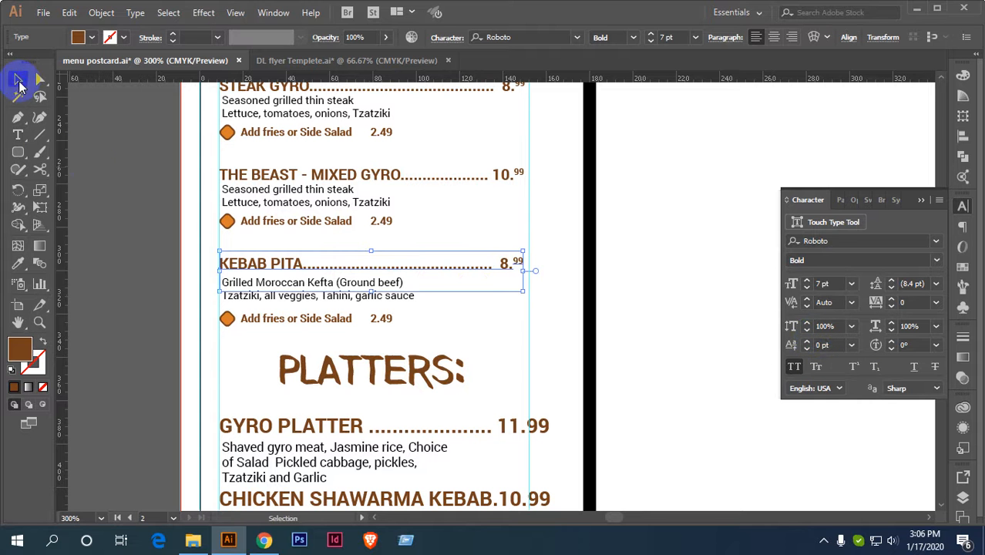
Move the Kebab Pita description and its Add fries line up closer beneath the title.
left_click(383, 304)
key("Up")
key("Up")
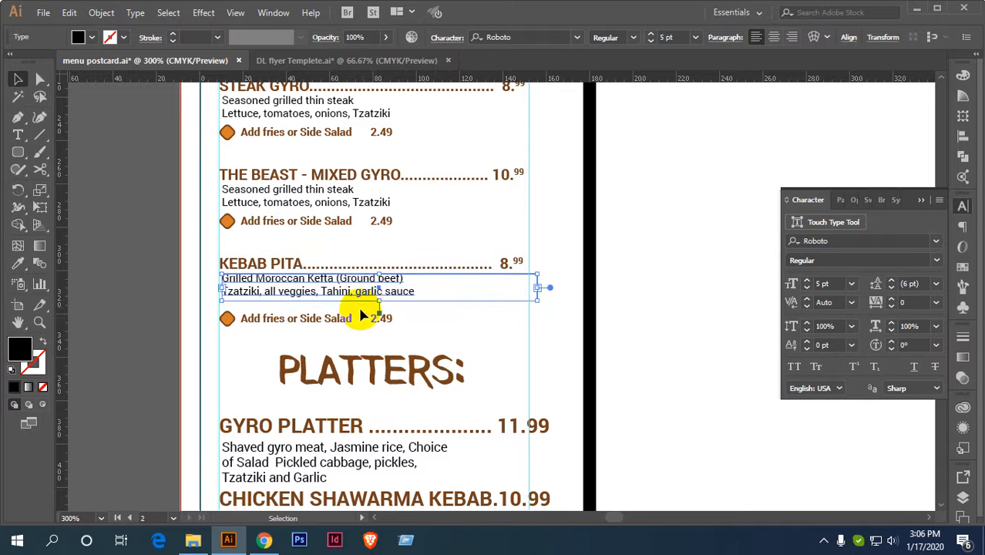
left_click(351, 320)
key("Up")
key("Up")
key("Up")
key("Up")
key("Up")
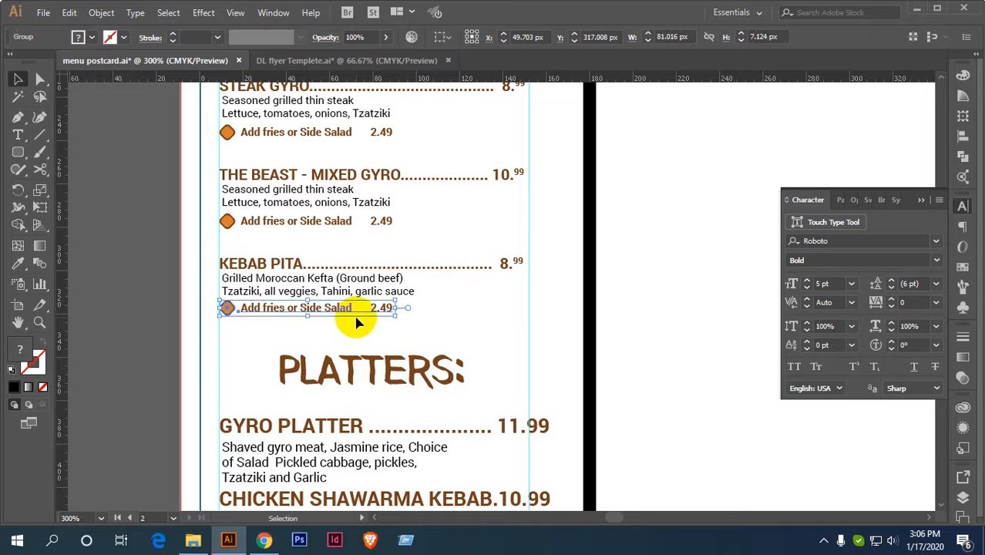
left_click(441, 329)
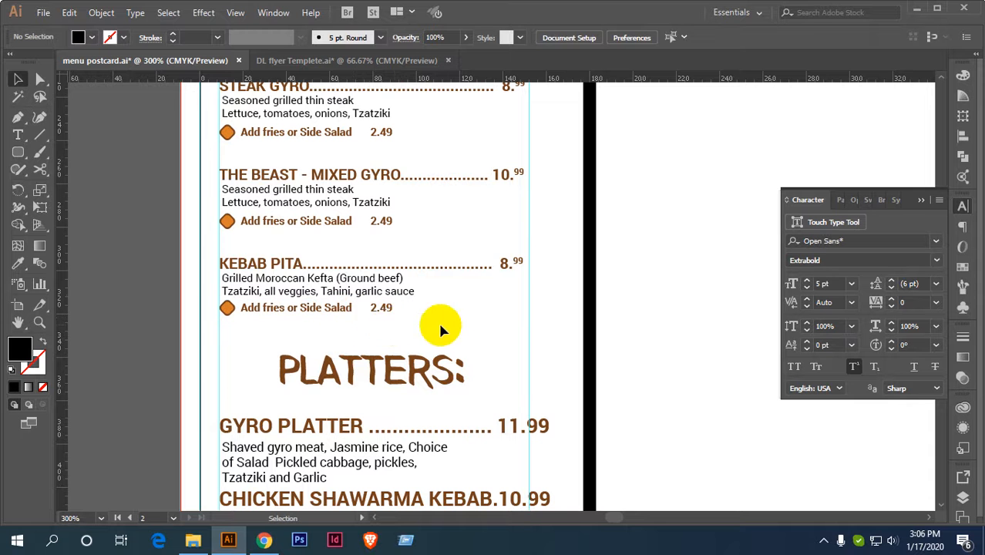
left_click(343, 311)
key("Down")
Group the Kebab Pita title, description and Add fries line.
left_click_drag(325, 326, 287, 264)
right_click(289, 267)
left_click(331, 356)
Move the Kebab Pita group up 30 px, away from the Platters heading.
scroll(353, 331, "down", 1)
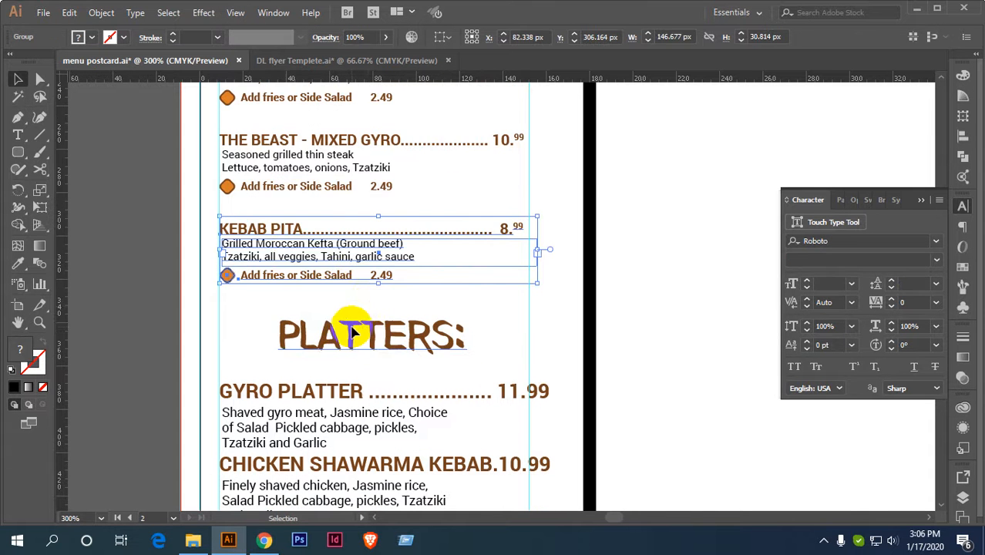
left_click_drag(363, 302, 415, 390)
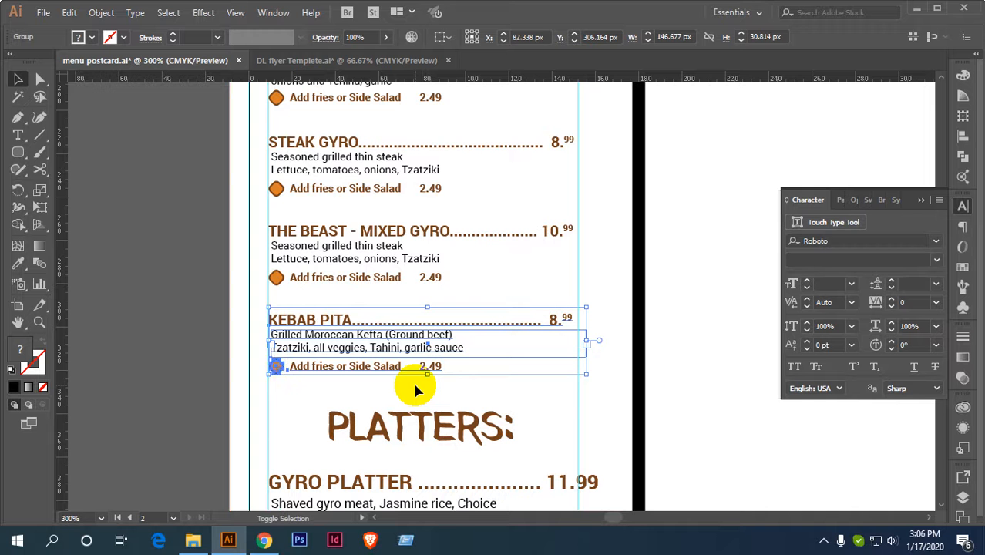
key("shift+Up")
key("shift+Up")
key("shift+Up")
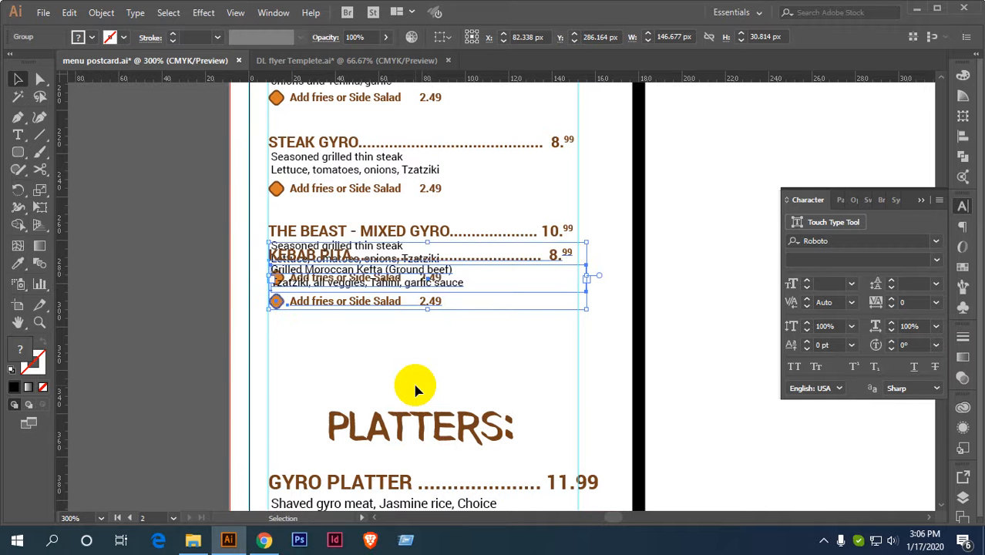
Try to distribute all the Gyros & Pitas items evenly by their vertical centers, and undo the distribution.
scroll(415, 390, "down", 2)
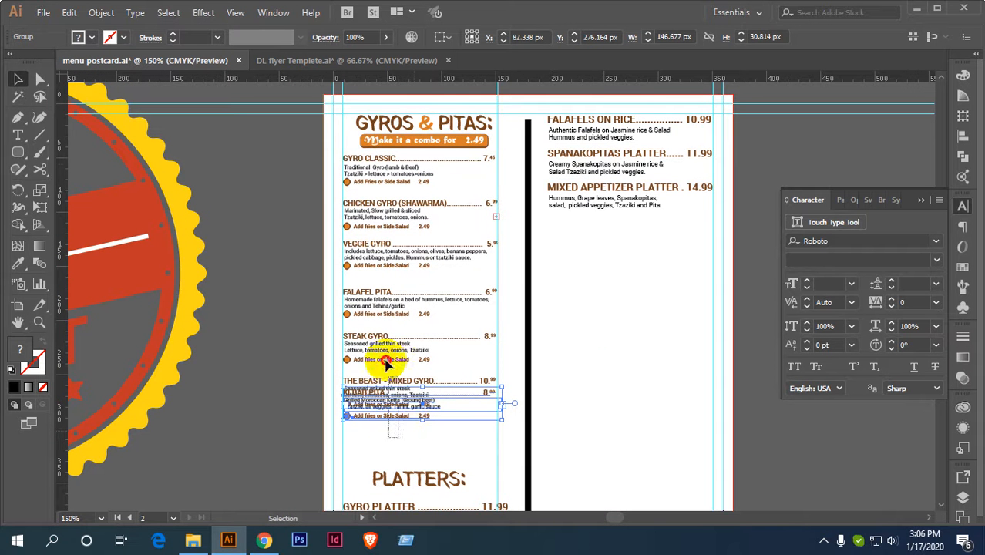
left_click(357, 159, "shift")
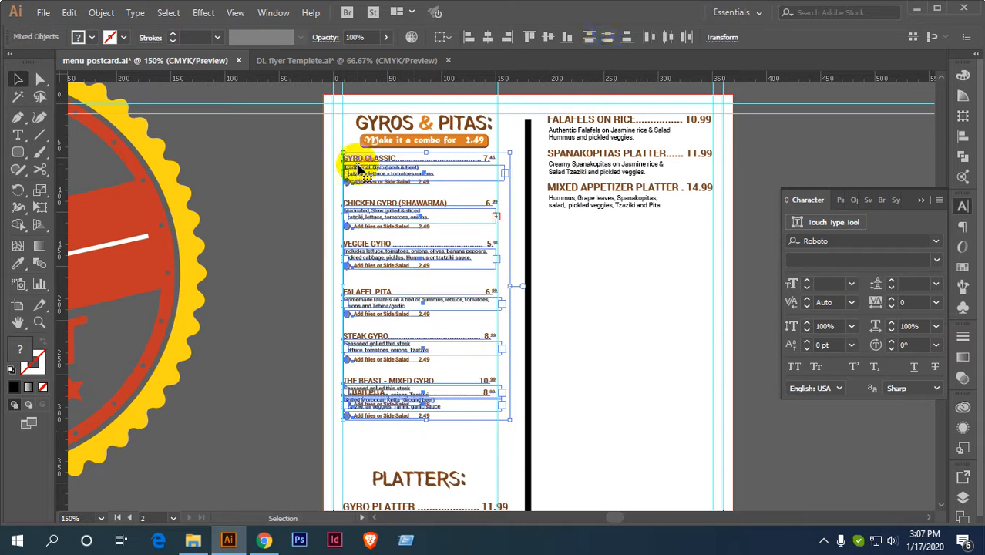
left_click(610, 38)
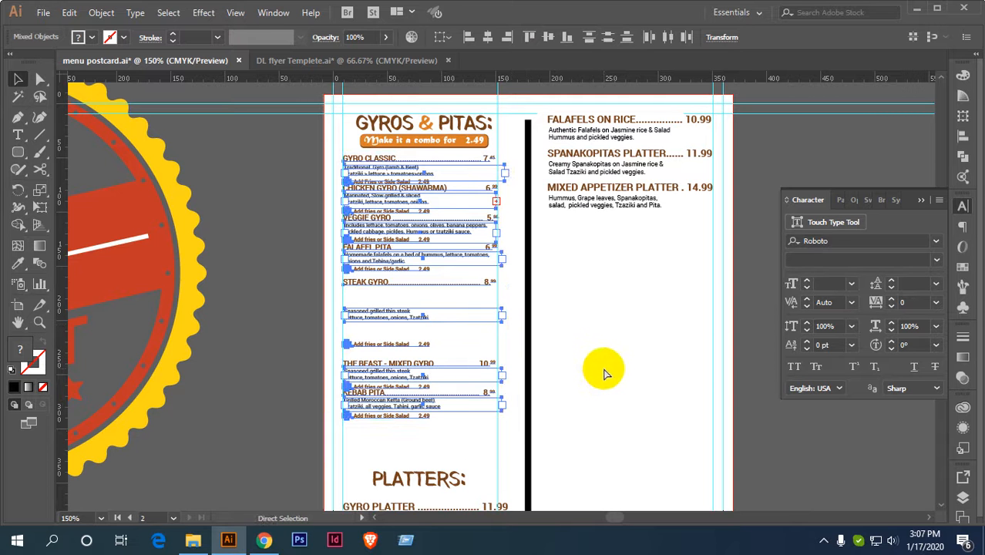
key("ctrl+z")
left_click(583, 322)
Group the Steak Gyro title, description and Add fries line.
left_click(391, 351)
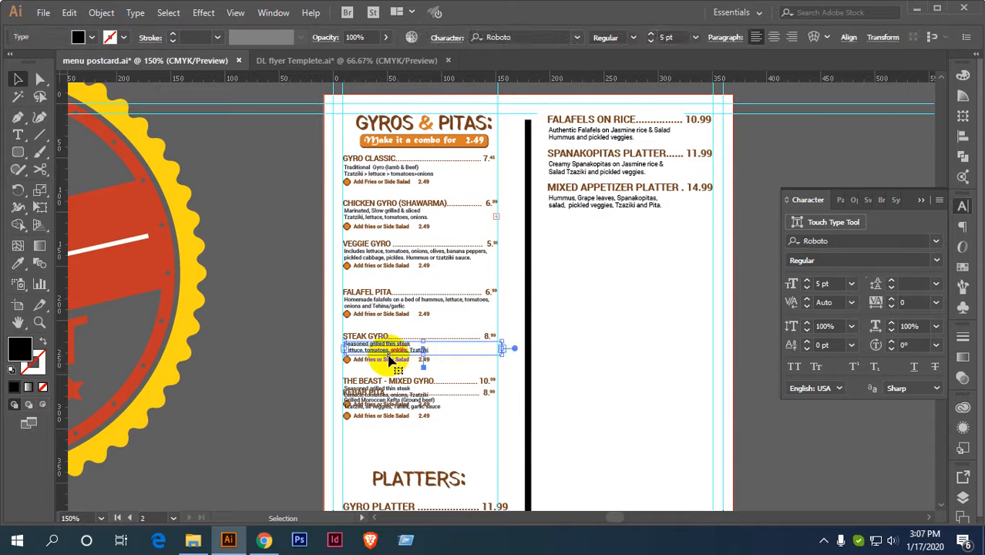
left_click_drag(322, 324, 397, 370)
right_click(379, 345)
left_click(408, 216)
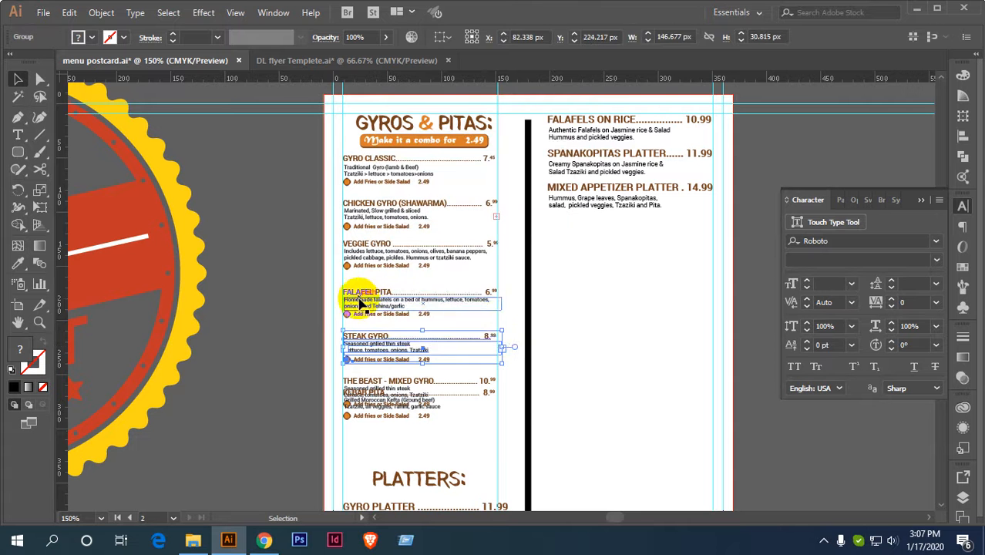
Check the grouping of the other Gyros & Pitas items, and distribute all seven evenly by their vertical centers.
left_click(359, 298)
left_click(366, 236)
left_click(362, 249)
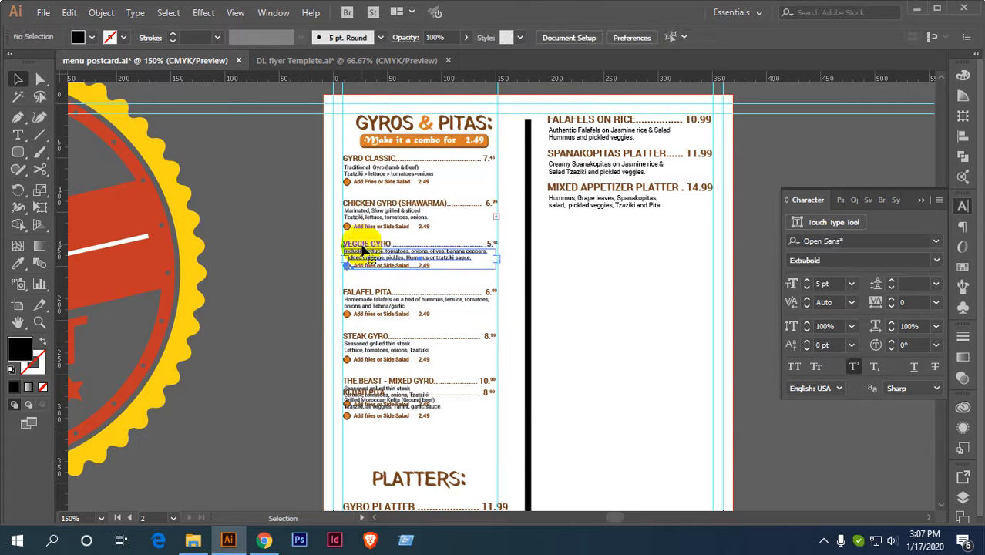
left_click(368, 208)
left_click(355, 168)
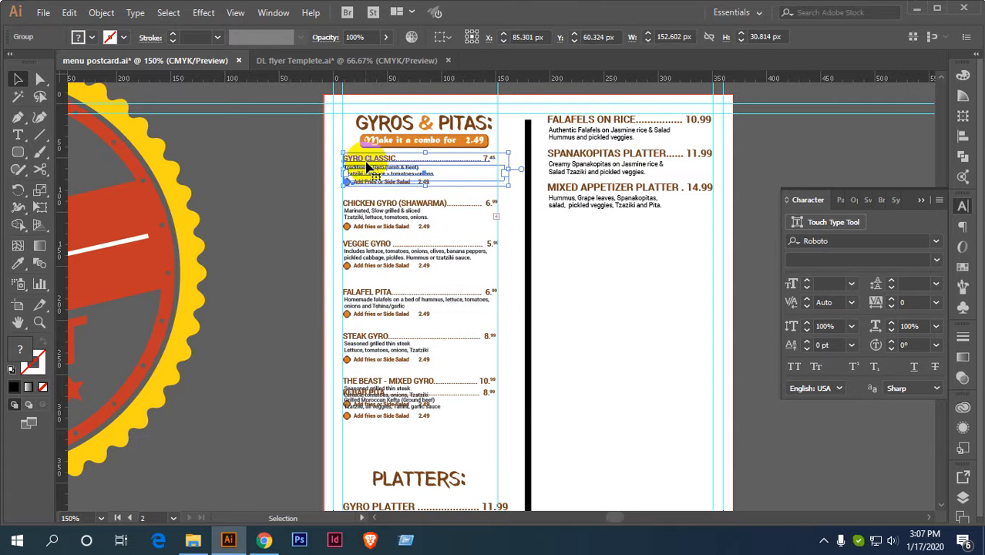
left_click(384, 388)
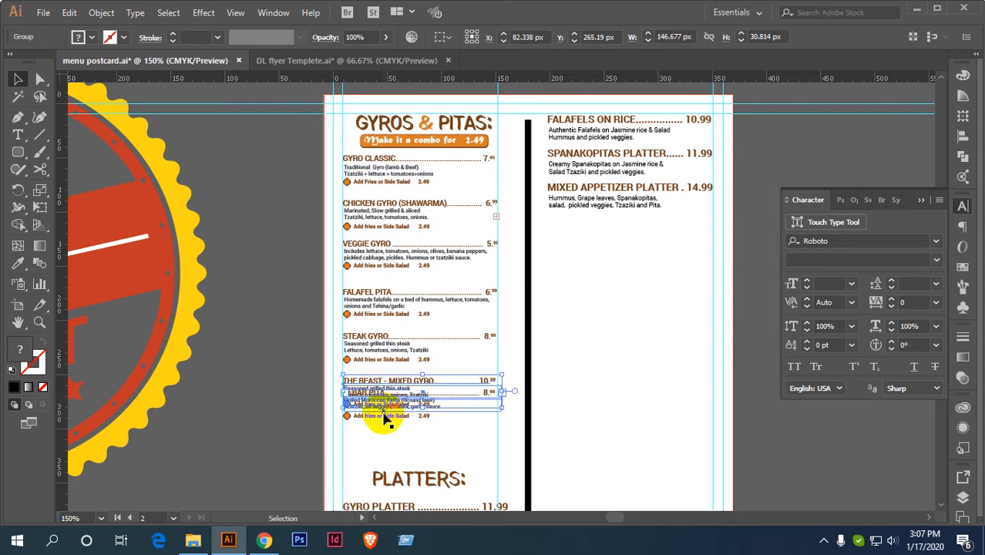
left_click_drag(402, 433, 351, 148)
left_click(606, 38)
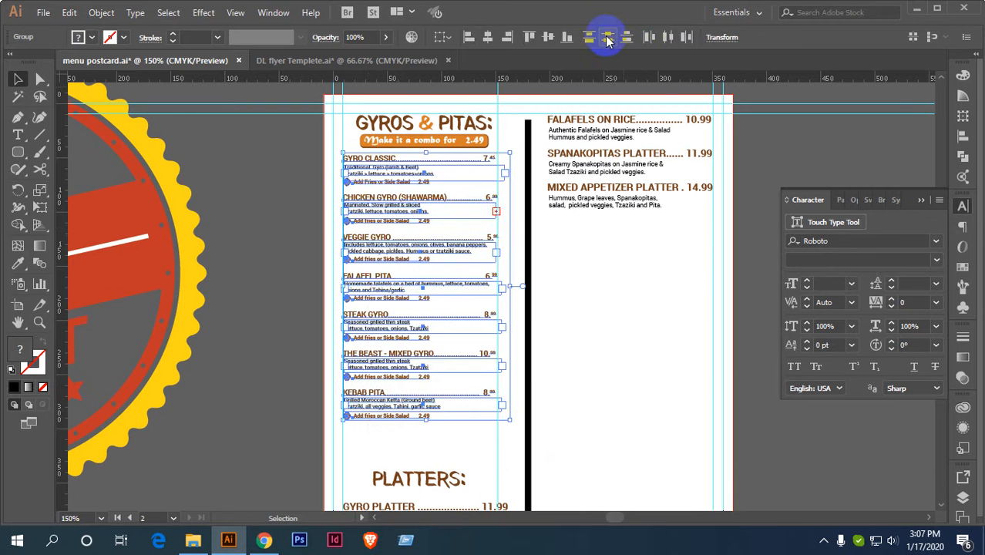
left_click(625, 322)
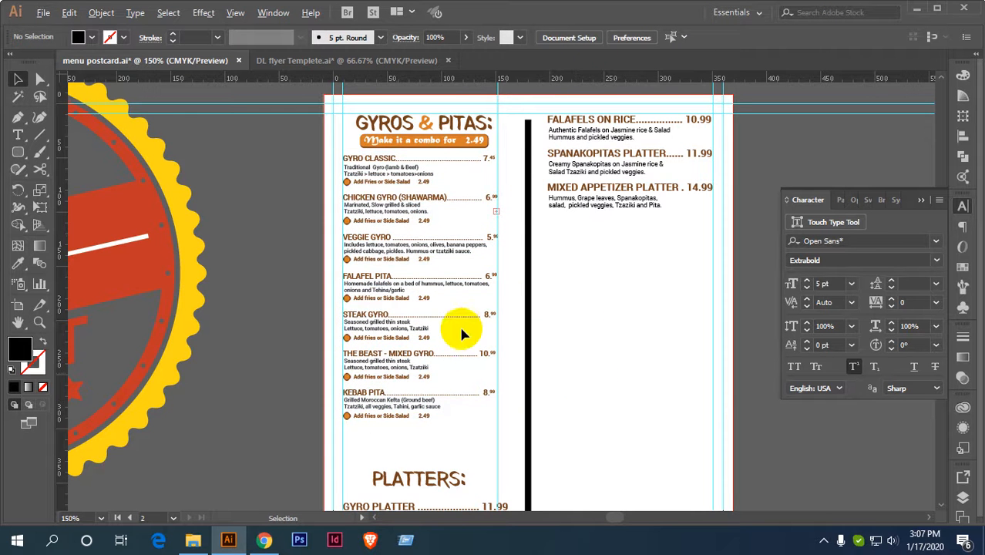
Move the Kebab Pita group up another 20 px to shorten the Gyros & Pitas list.
scroll(449, 330, "up", 1)
scroll(449, 330, "down", 1)
scroll(452, 334, "up", 1)
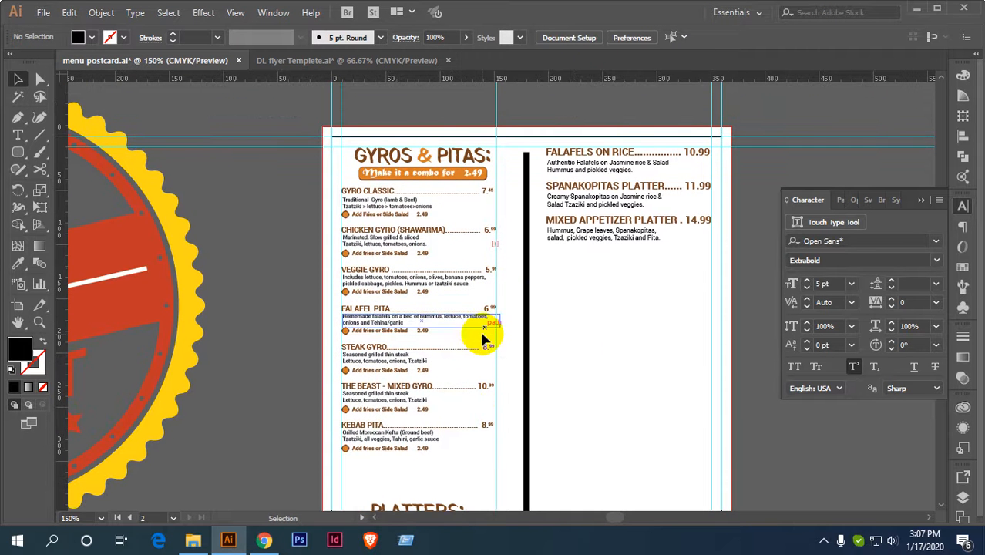
left_click(400, 447)
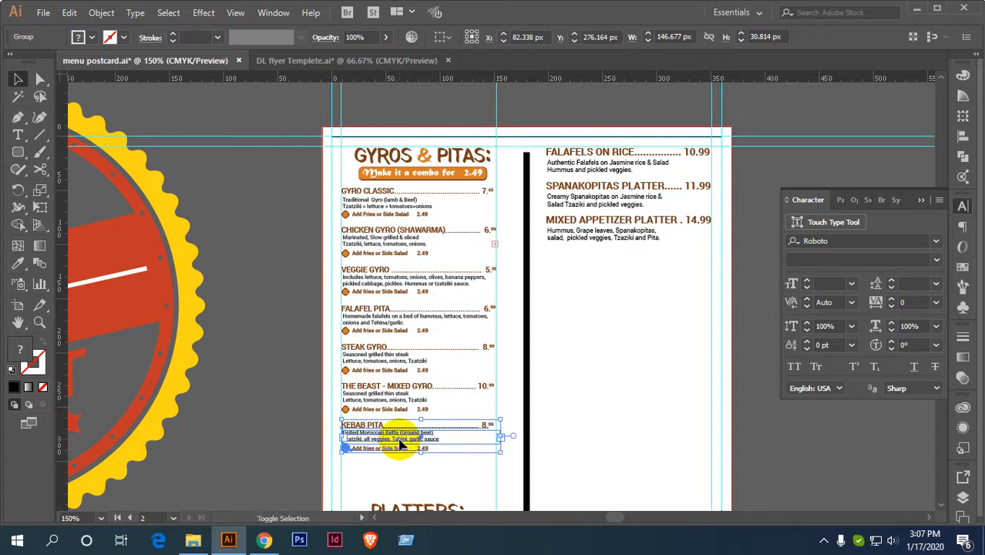
key("shift+Up")
key("shift+Up")
Redistribute the seven Gyros & Pitas items evenly by their vertical centers within the shortened list.
left_click_drag(426, 449, 351, 186)
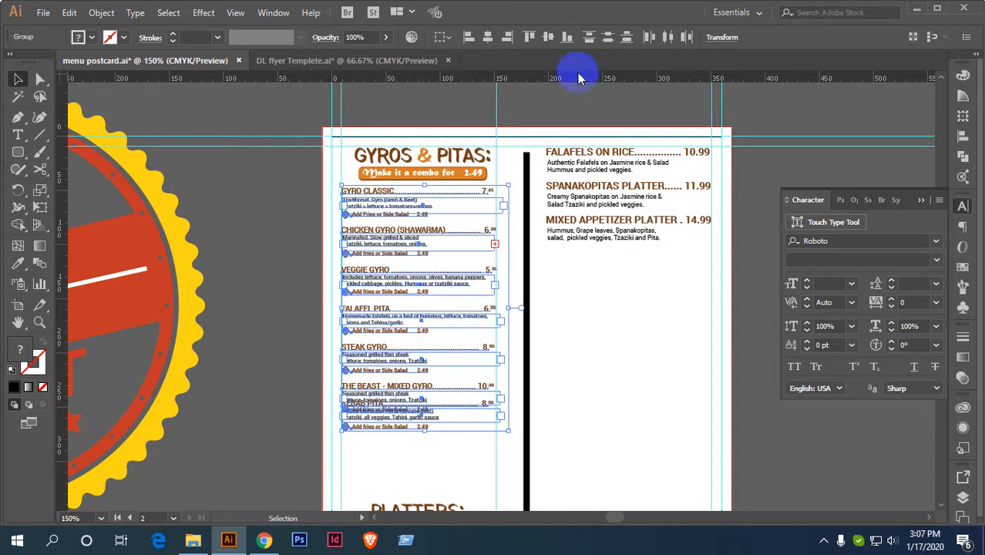
left_click(607, 37)
left_click(563, 324)
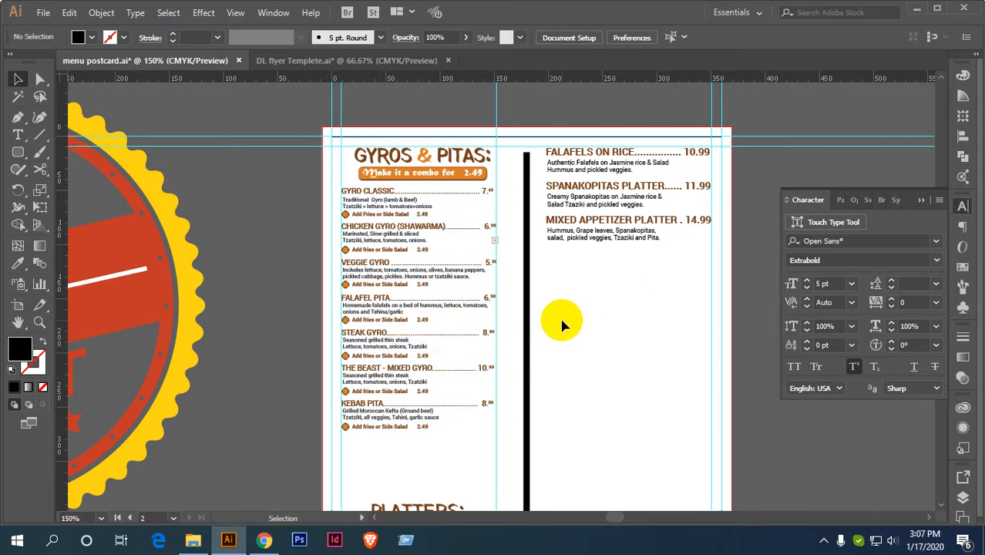
scroll(438, 348, "up", 1)
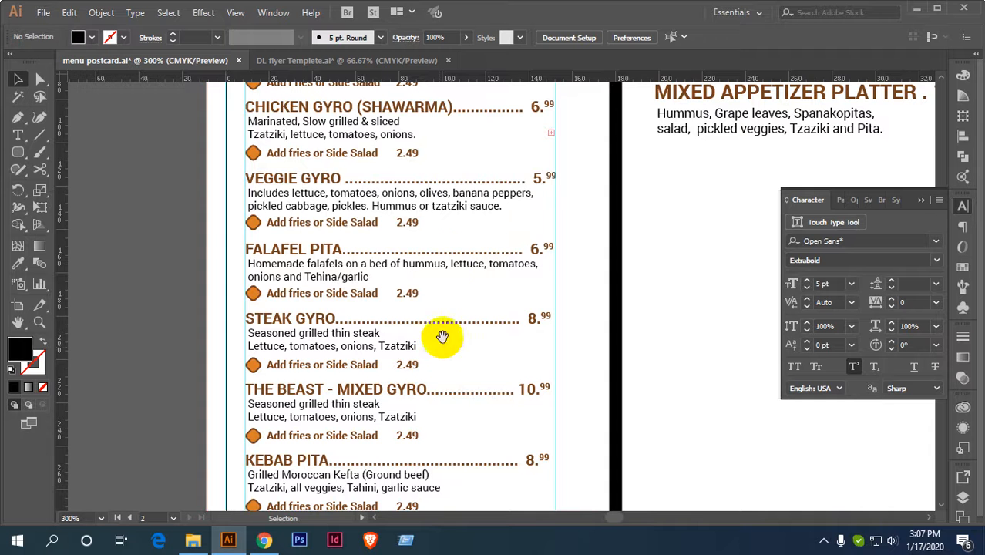
Scale down the Gyros & Pitas heading with its combo banner and center it over the list column.
scroll(440, 335, "up", 4)
left_click_drag(417, 286, 477, 351)
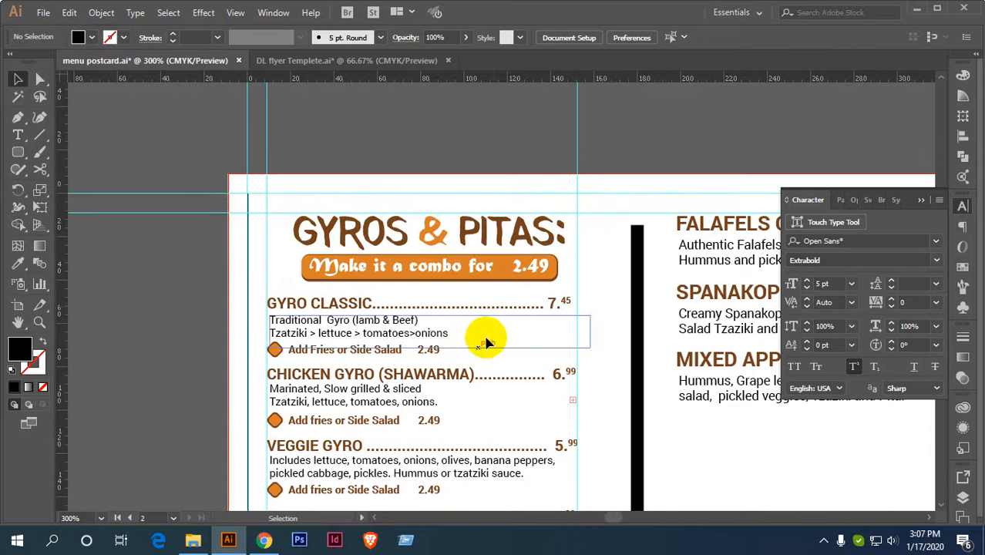
scroll(501, 296, "up", 1)
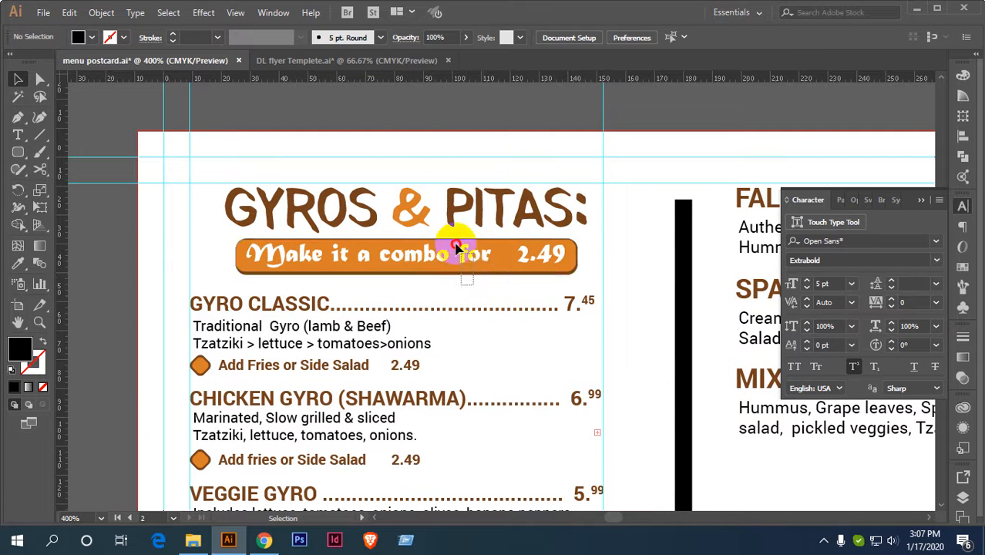
left_click_drag(456, 249, 576, 199)
left_click_drag(505, 212, 565, 191)
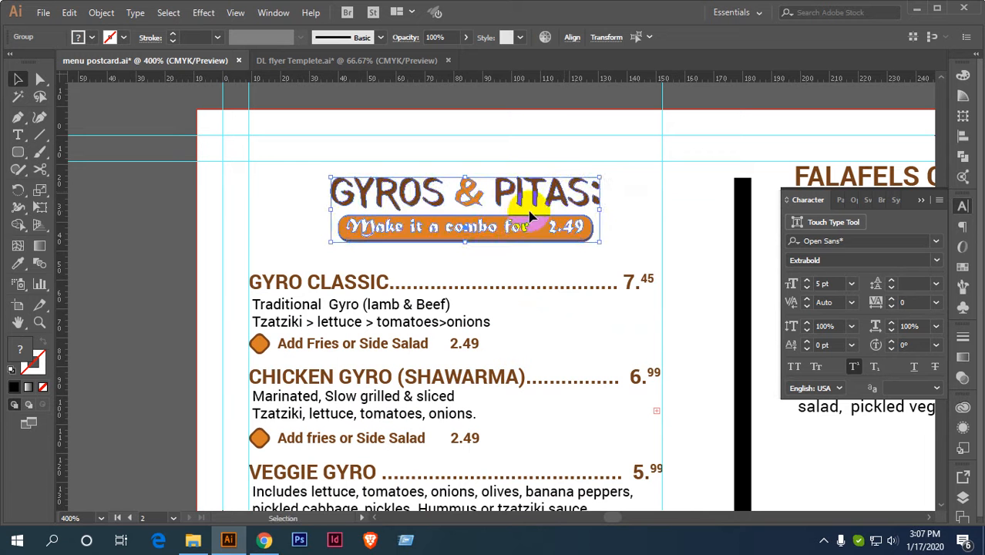
key("Left")
key("Left")
key("Left")
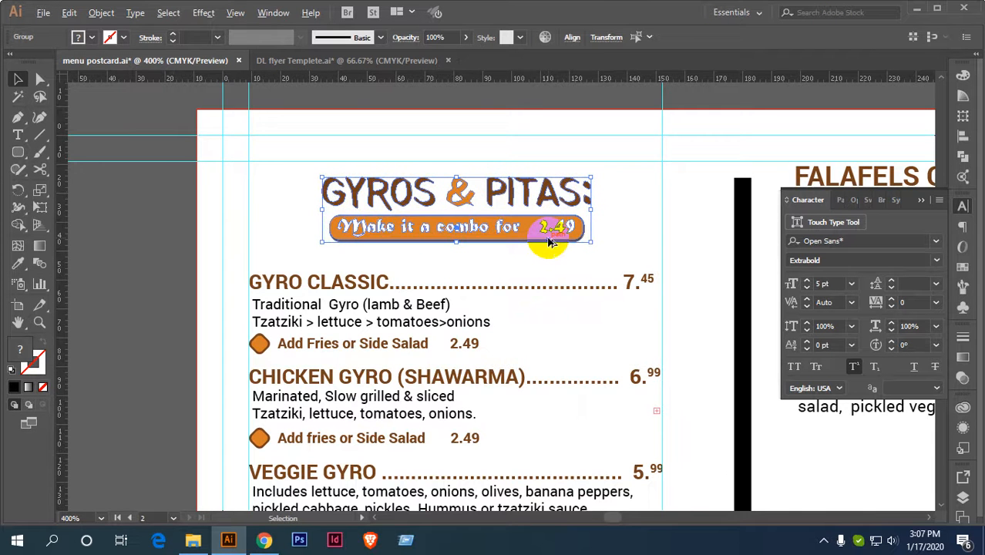
Move the Gyros & Pitas heading and all seven items together up to just below the top margin guide.
scroll(548, 238, "down", 2)
left_click_drag(572, 294, 551, 240)
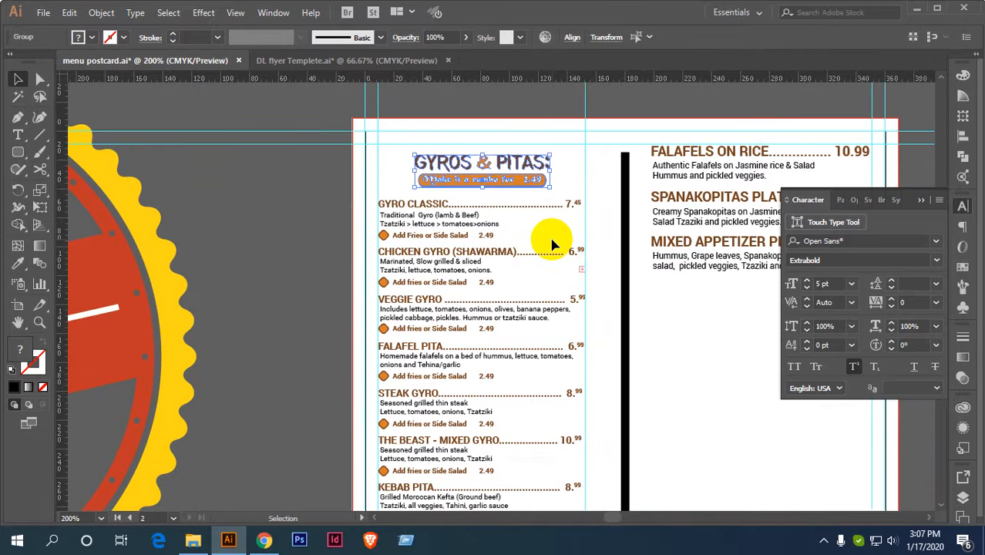
scroll(545, 280, "down", 1)
left_click_drag(561, 304, 554, 257)
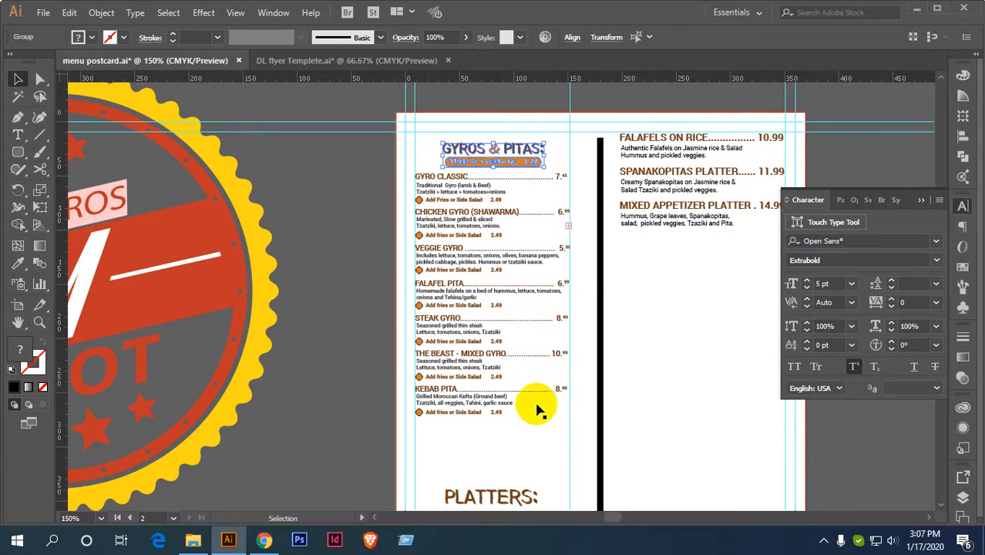
left_click_drag(539, 411, 547, 144)
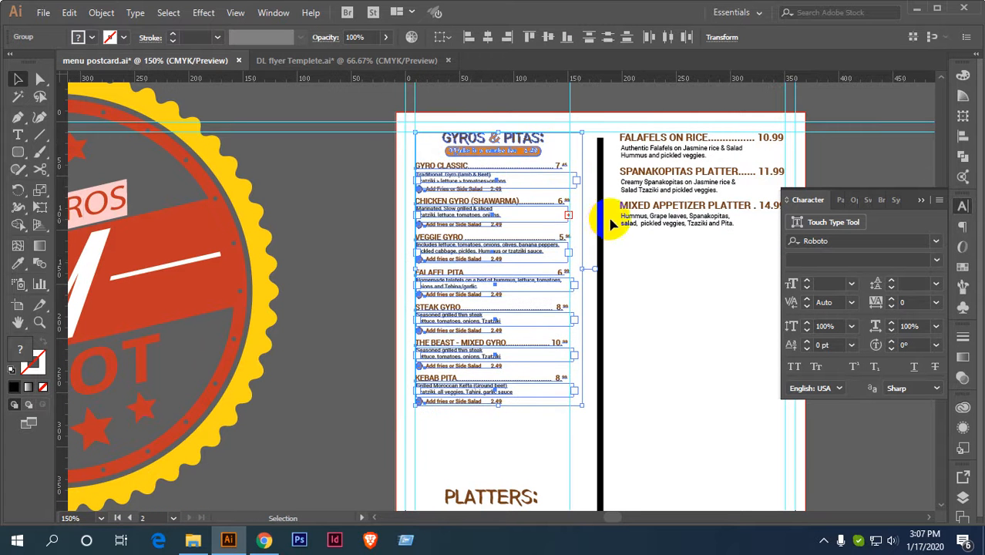
key("Down")
key("Down")
key("Down")
left_click(647, 242)
Examine the spacing of the Gyros & Pitas list and the Platters section beneath it.
scroll(519, 156, "up", 2)
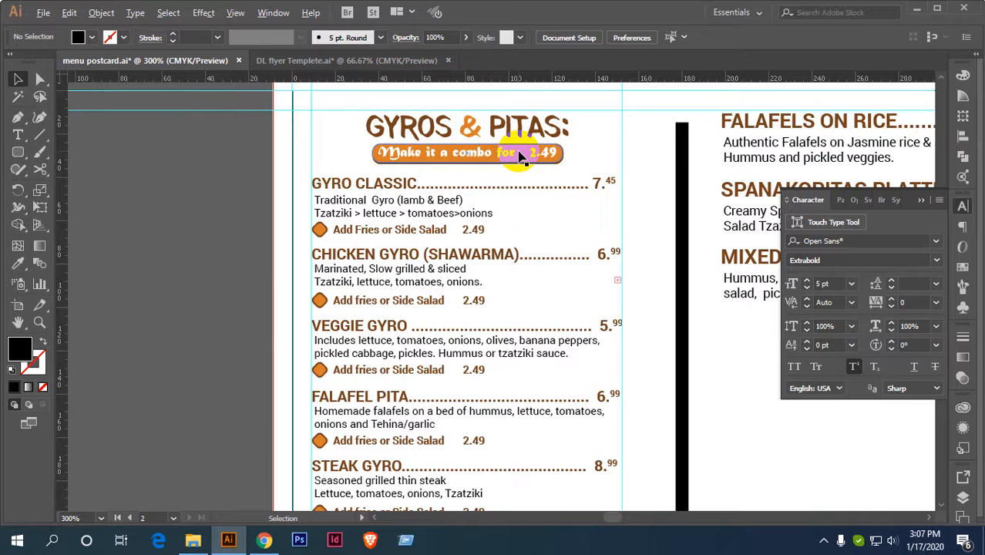
scroll(519, 156, "down", 2)
scroll(549, 220, "up", 1)
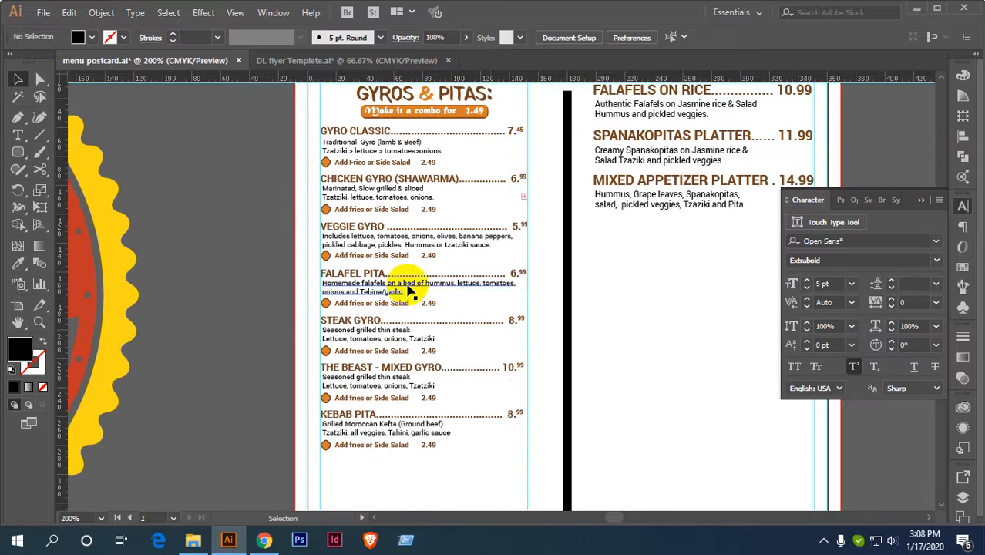
scroll(409, 290, "up", 1)
scroll(411, 281, "down", 5)
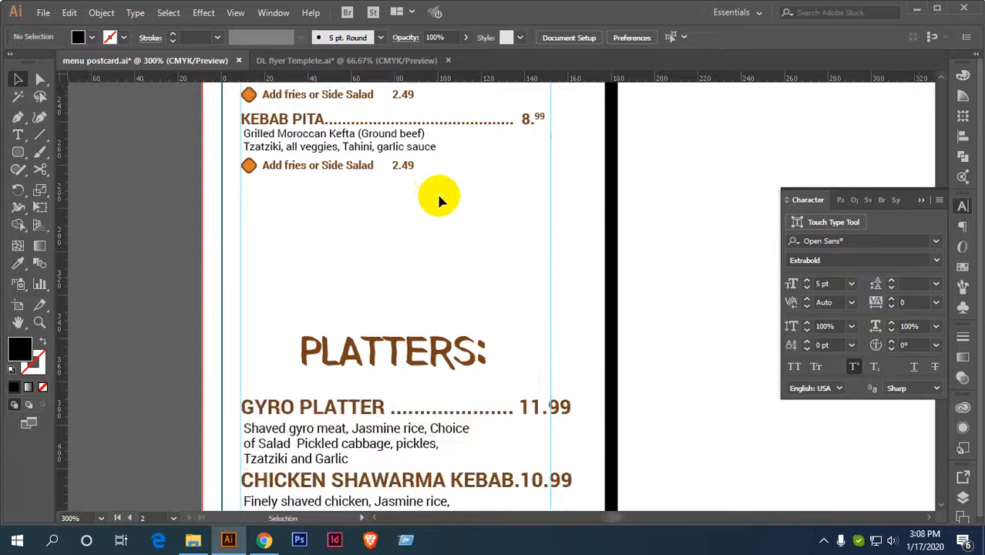
scroll(437, 231, "down", 1)
left_click_drag(441, 286, 439, 262)
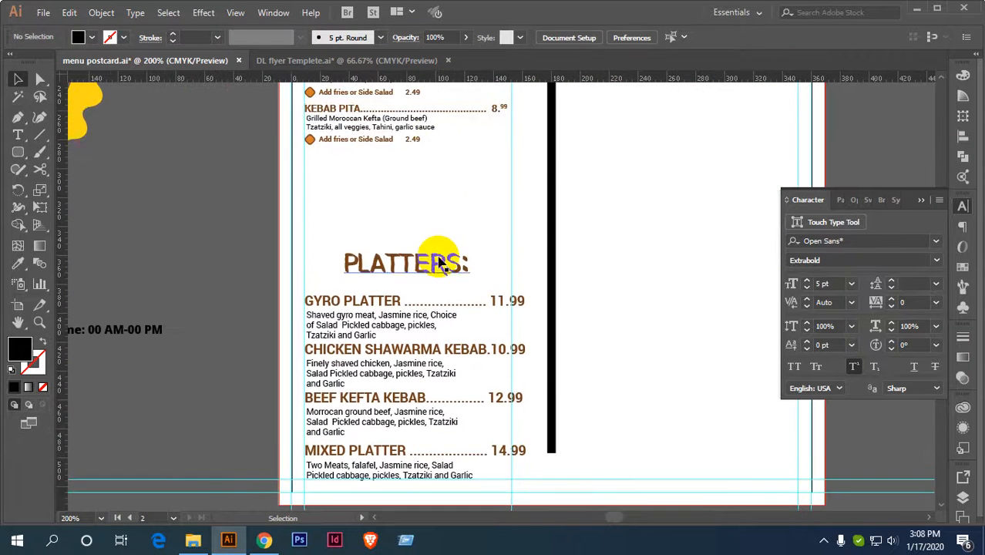
scroll(441, 262, "down", 2)
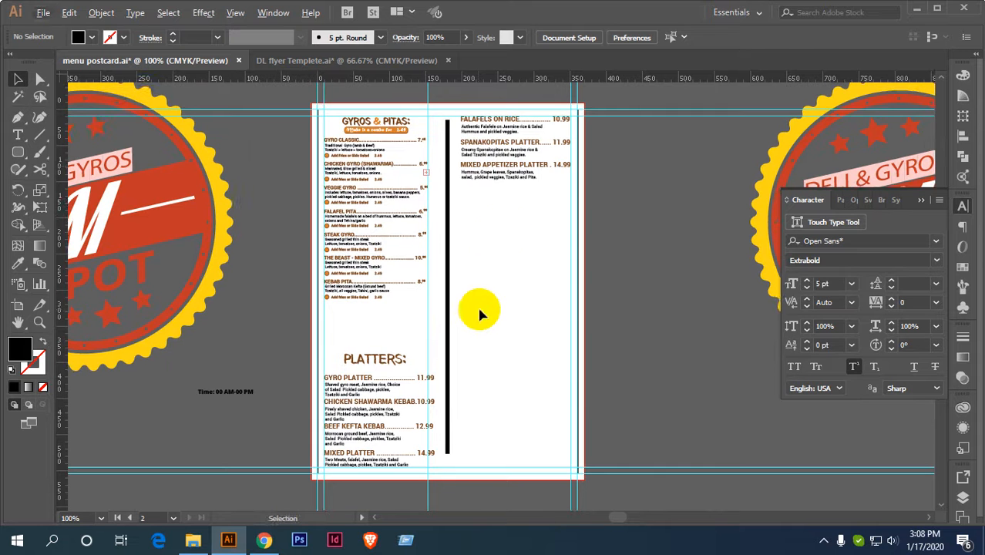
left_click(524, 171)
left_click(511, 235)
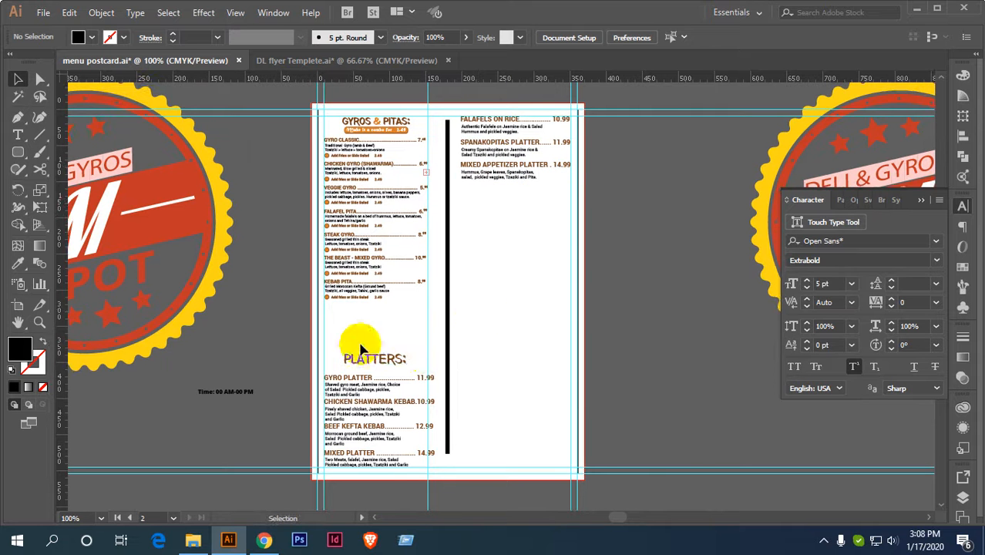
left_click_drag(360, 337, 387, 487)
left_click_drag(516, 198, 502, 100)
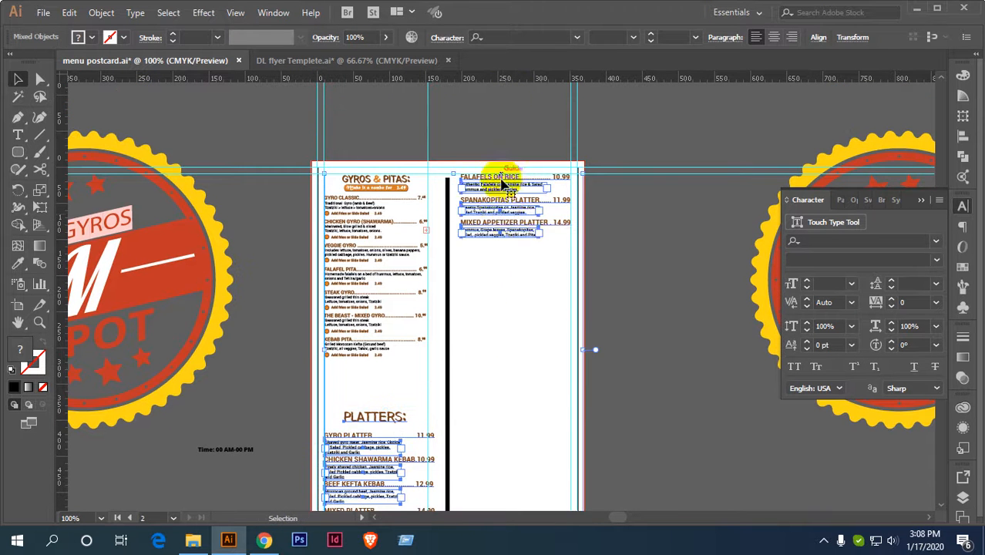
right_click(501, 197)
left_click(508, 284)
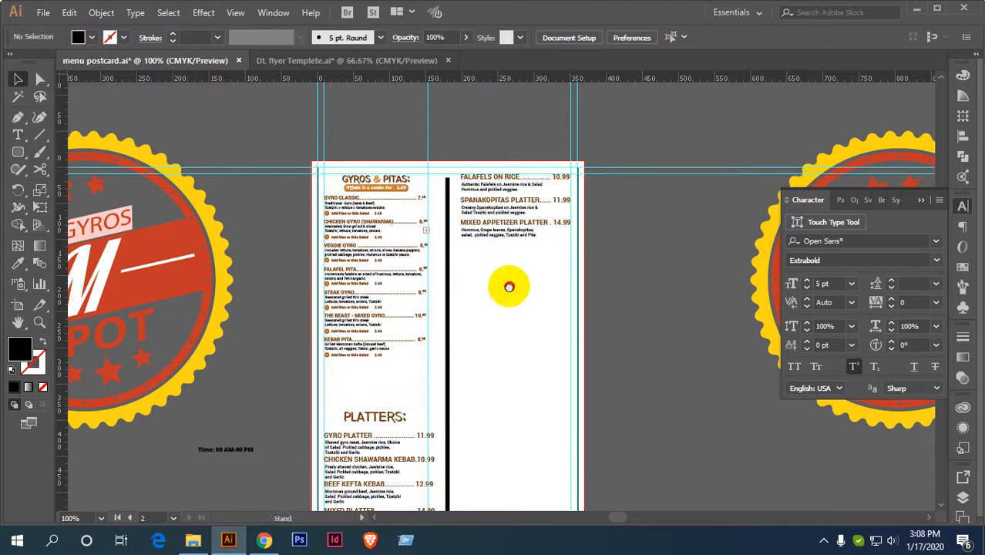
scroll(560, 209, "down", 2)
left_click_drag(560, 210, 493, 101)
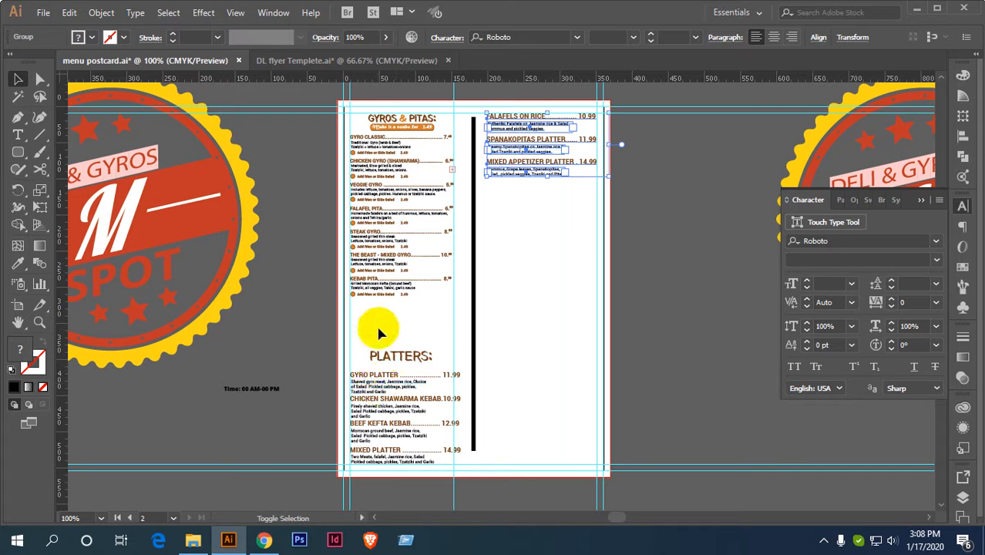
left_click_drag(377, 327, 394, 476)
right_click(397, 413)
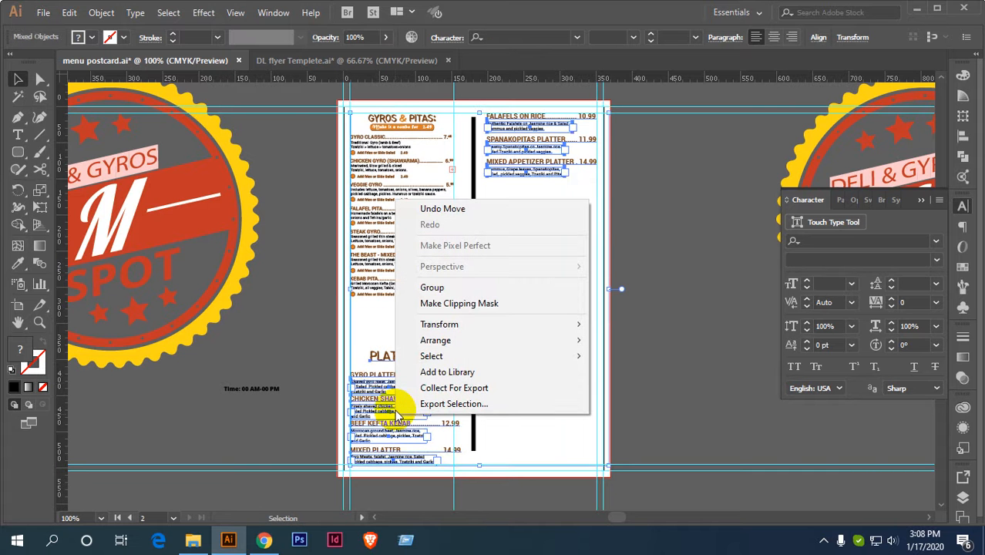
left_click(646, 356)
Ungroup the title and description of all four Platters items.
left_click(363, 386)
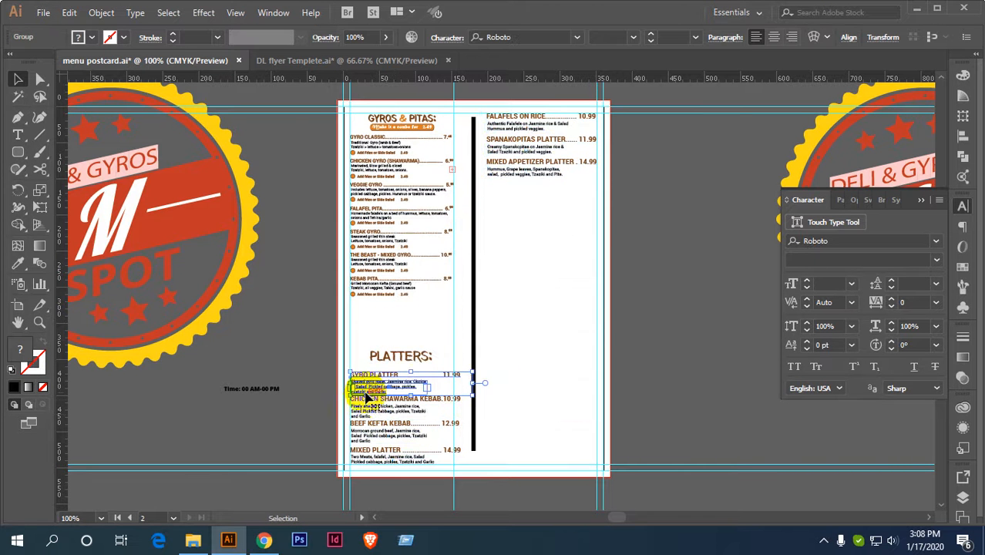
left_click(317, 364)
left_click(395, 464)
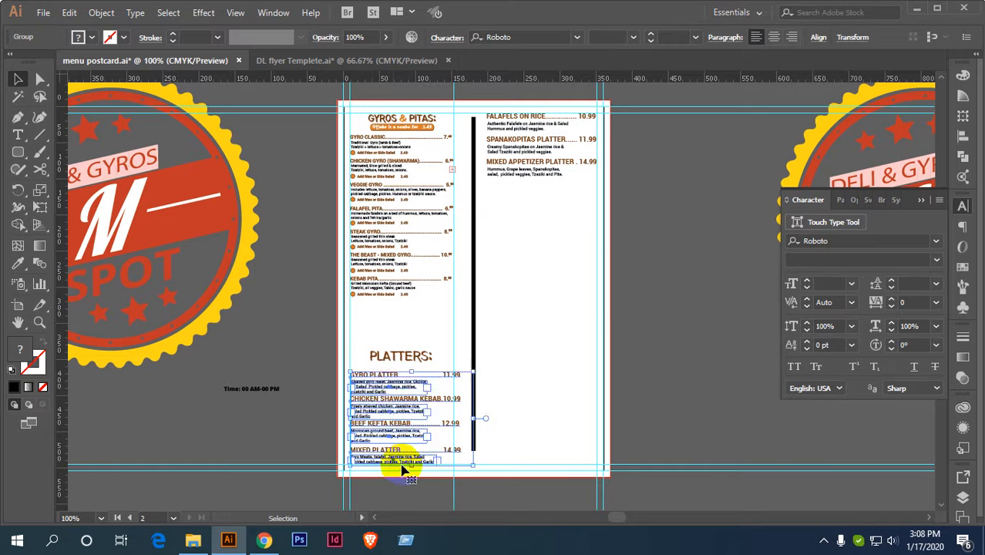
right_click(368, 420)
left_click(425, 294)
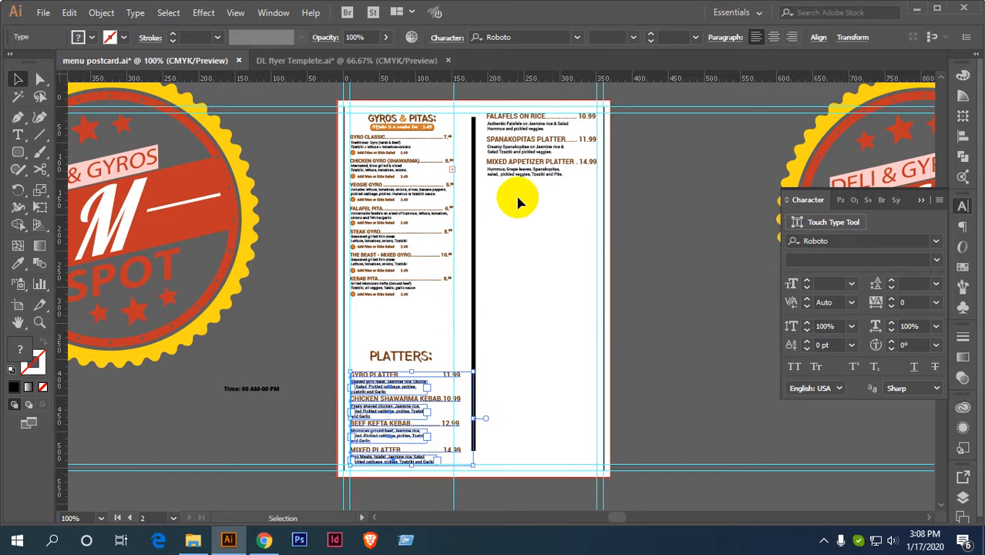
Ungroup the Falafels on Rice, Spanakopitas Platter and Mixed Appetizer Platter items in the second column.
left_click(505, 119)
right_click(512, 130)
left_click(565, 233)
left_click(505, 259)
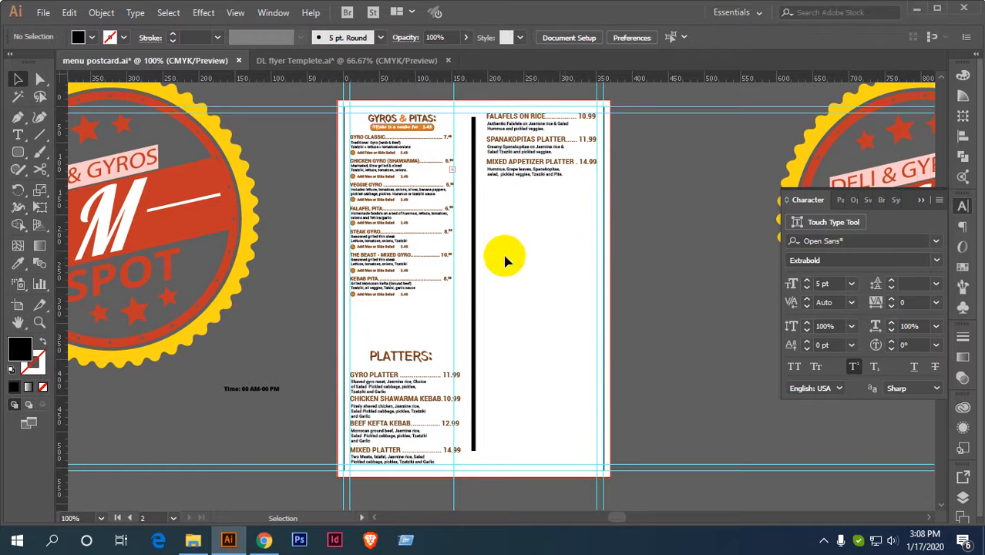
Match the four Platters titles and the three second-column titles to the Gyro Classic title's 7 pt style with the Eyedropper.
key("ctrl+plus")
scroll(379, 323, "down", 1)
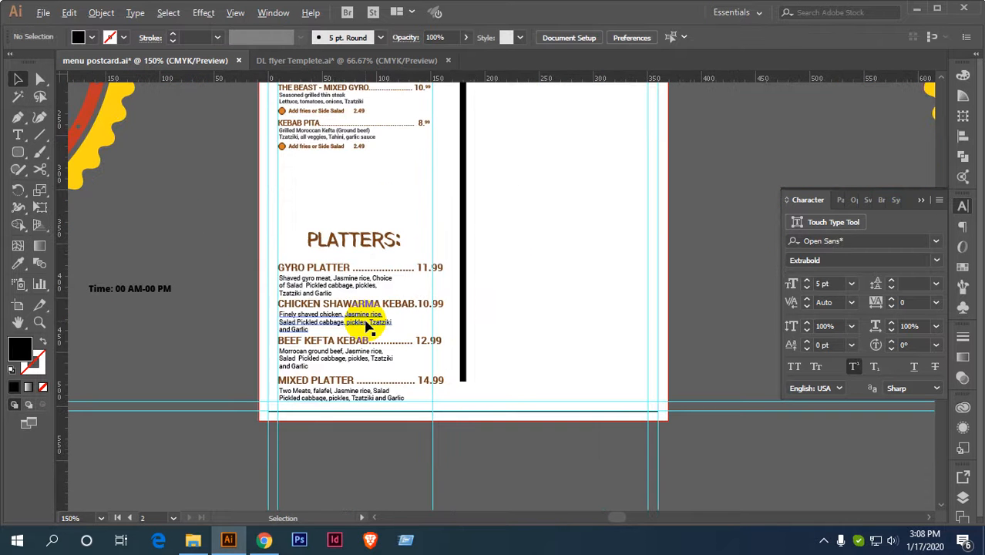
left_click(346, 264)
left_click(370, 306, "shift")
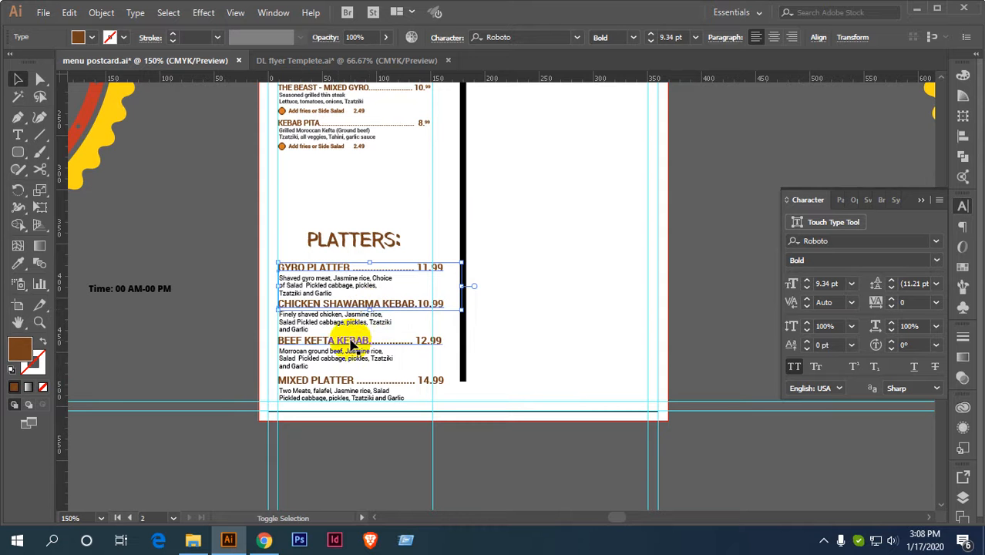
left_click(351, 342, "shift")
scroll(422, 357, "down", 1)
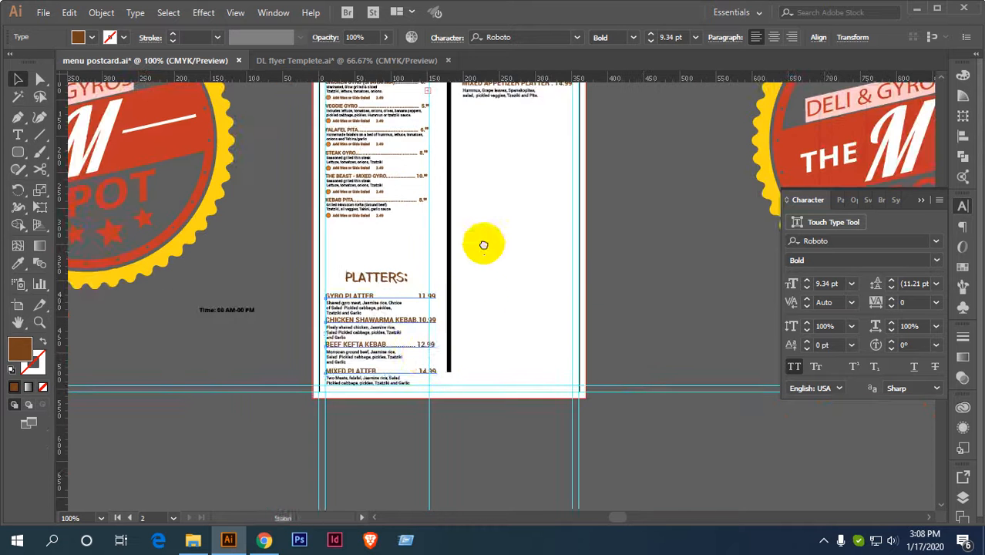
left_click_drag(483, 244, 442, 420)
scroll(470, 256, "up", 2)
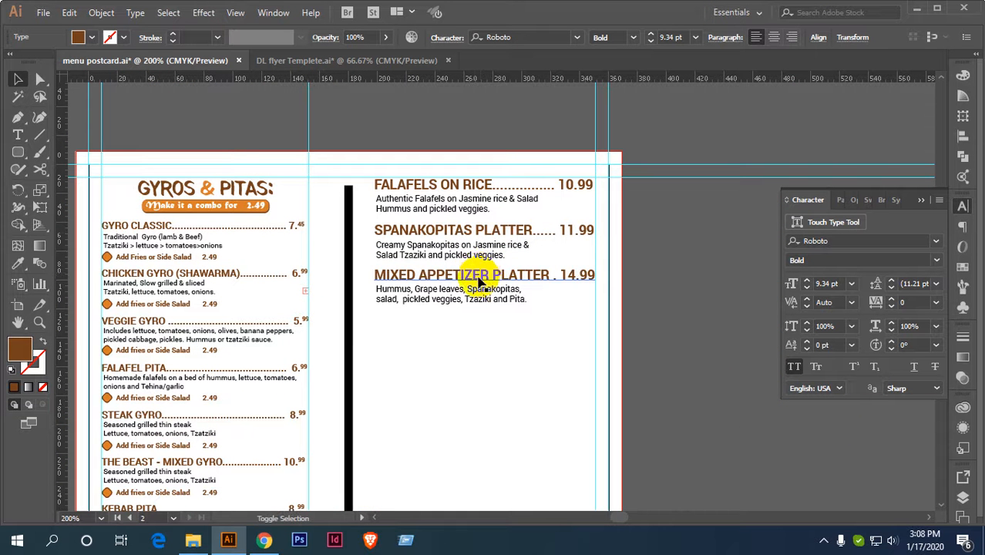
left_click(475, 278, "shift")
left_click(473, 231, "shift")
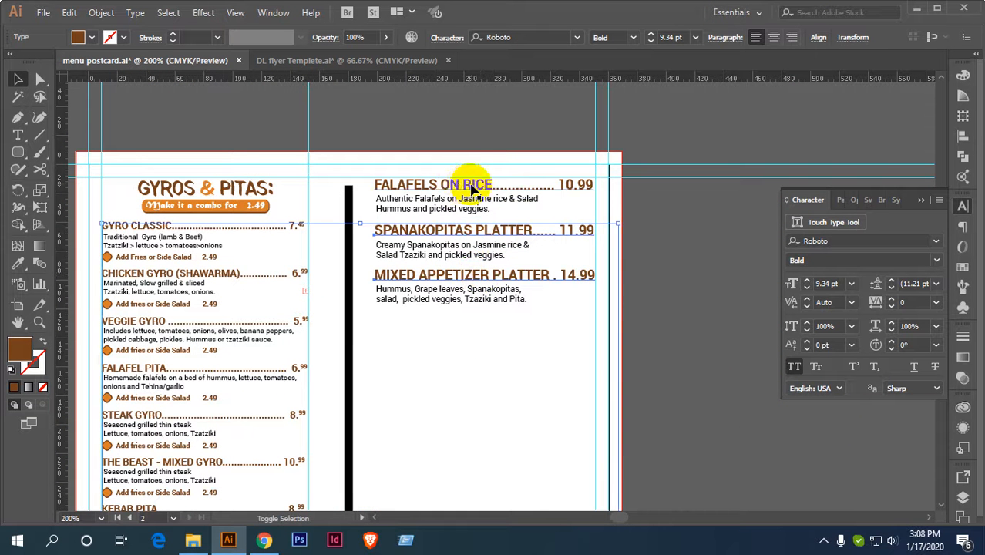
left_click(473, 189, "shift")
scroll(157, 226, "up", 3)
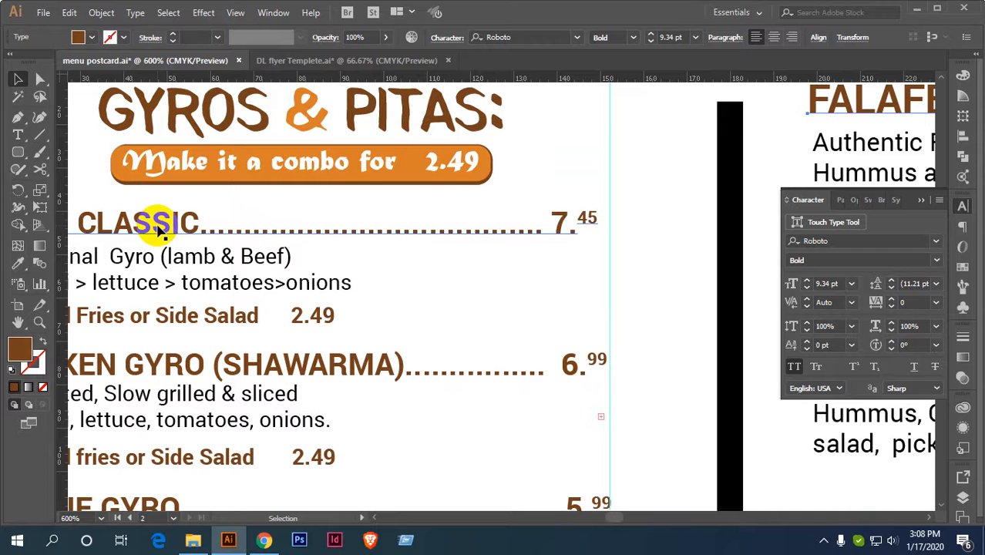
left_click(158, 211)
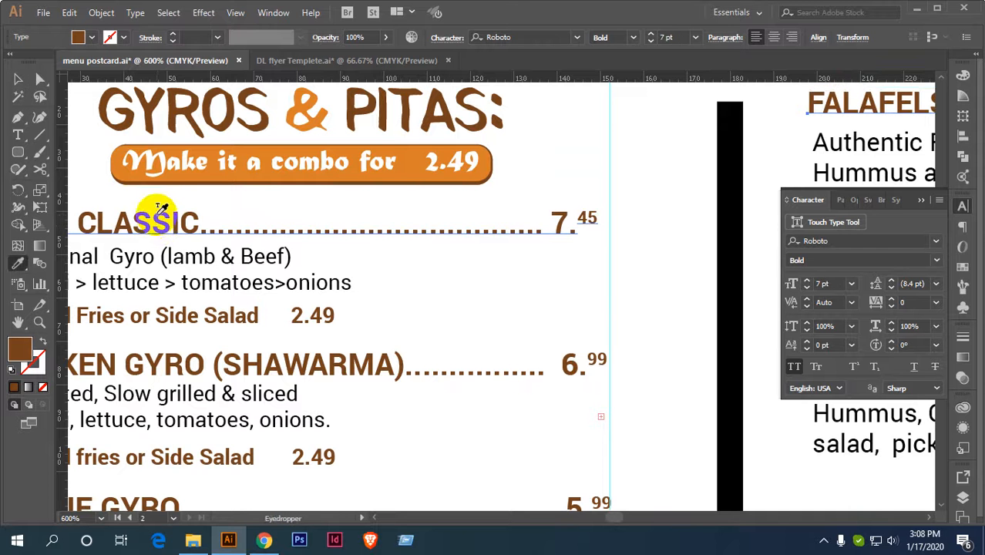
Match the three second-column descriptions and the four Platters descriptions to the 5 pt Regular style of the Gyros & Pitas descriptions with the Eyedropper.
scroll(284, 284, "down", 3)
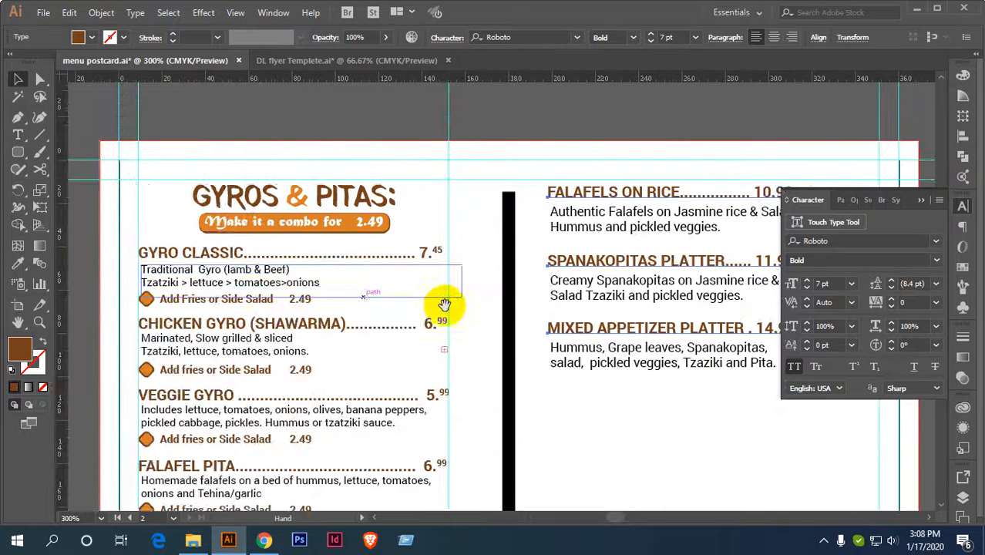
scroll(300, 252, "up", 2)
left_click_drag(300, 252, 251, 247)
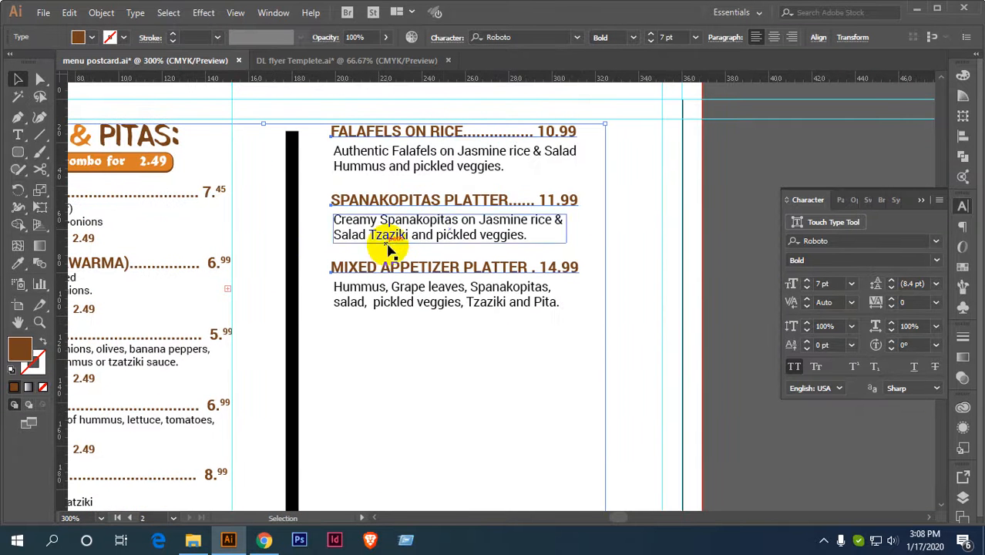
left_click(445, 168)
left_click(449, 244, "shift")
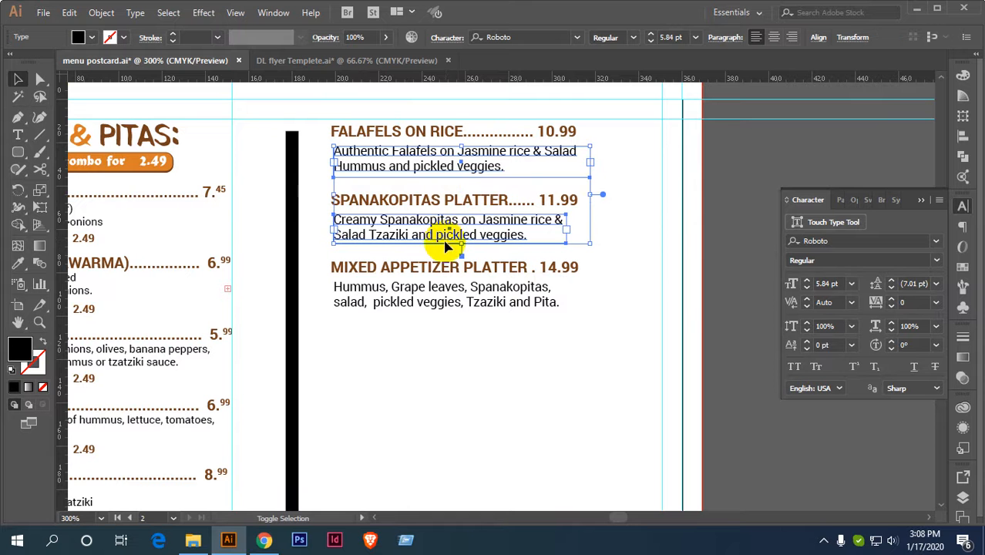
left_click(458, 305, "shift")
key("ctrl+minus")
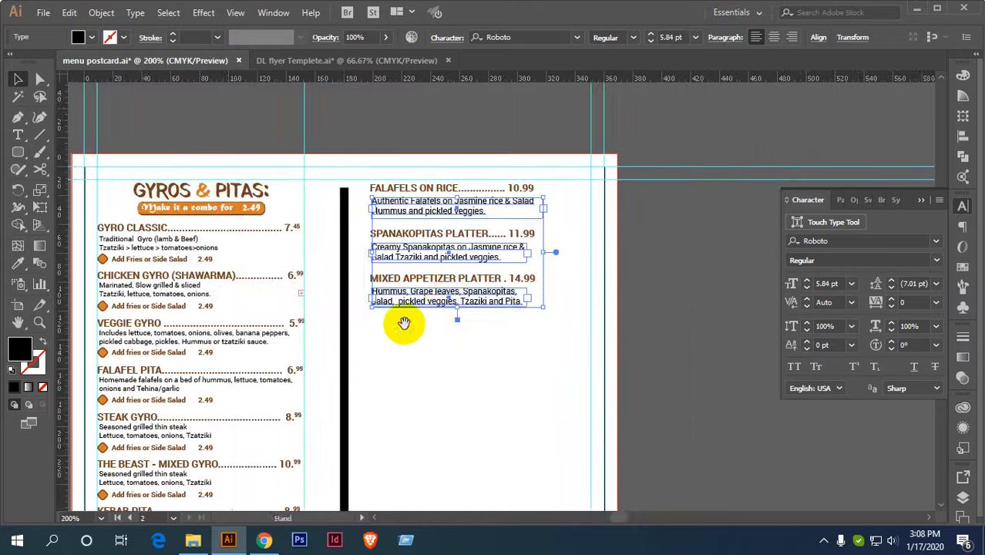
left_click_drag(402, 325, 527, 160)
left_click_drag(386, 430, 433, 200)
left_click_drag(432, 347, 429, 242)
key("ctrl+plus")
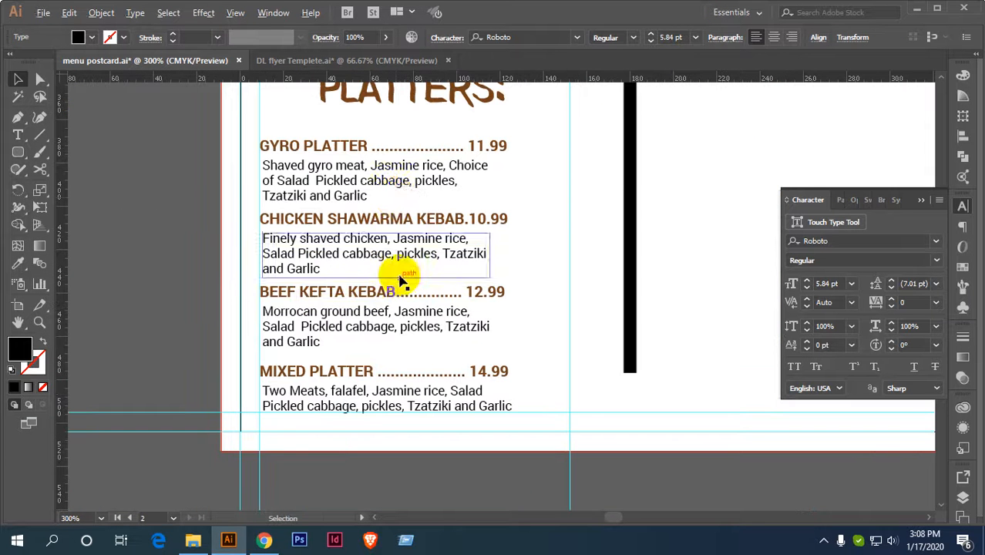
left_click(398, 190)
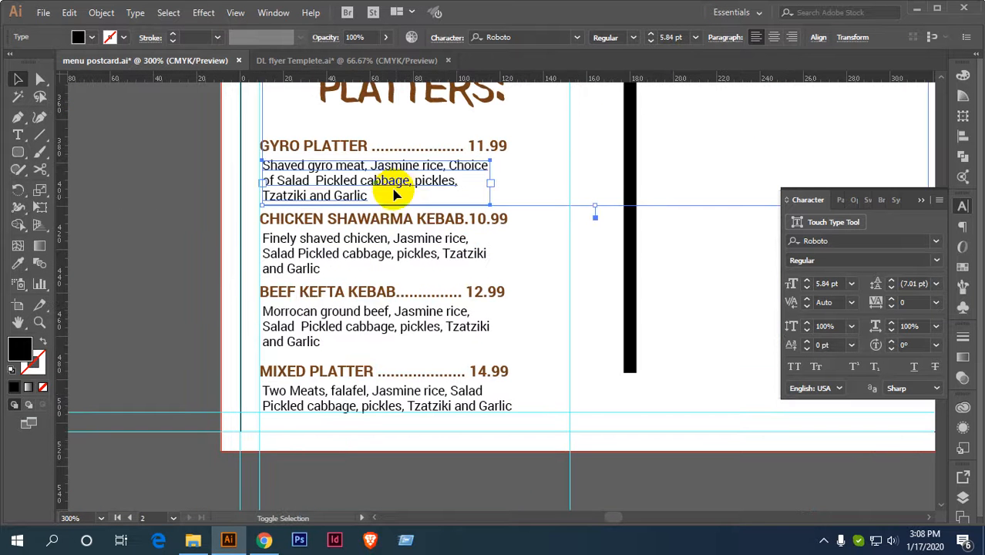
left_click(385, 254, "shift")
left_click(389, 331, "shift")
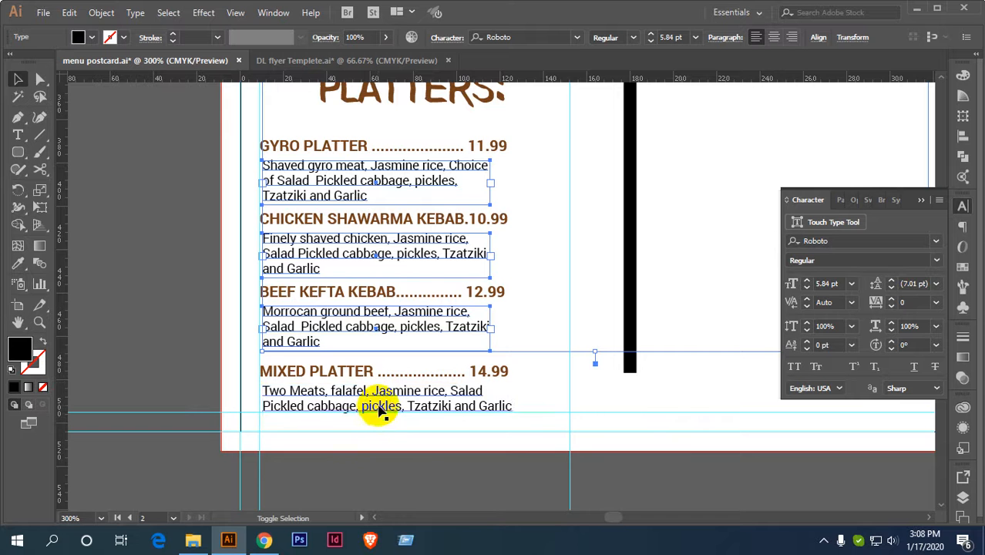
left_click(379, 408, "shift")
scroll(407, 259, "down", 3, "alt")
scroll(402, 366, "up", 5)
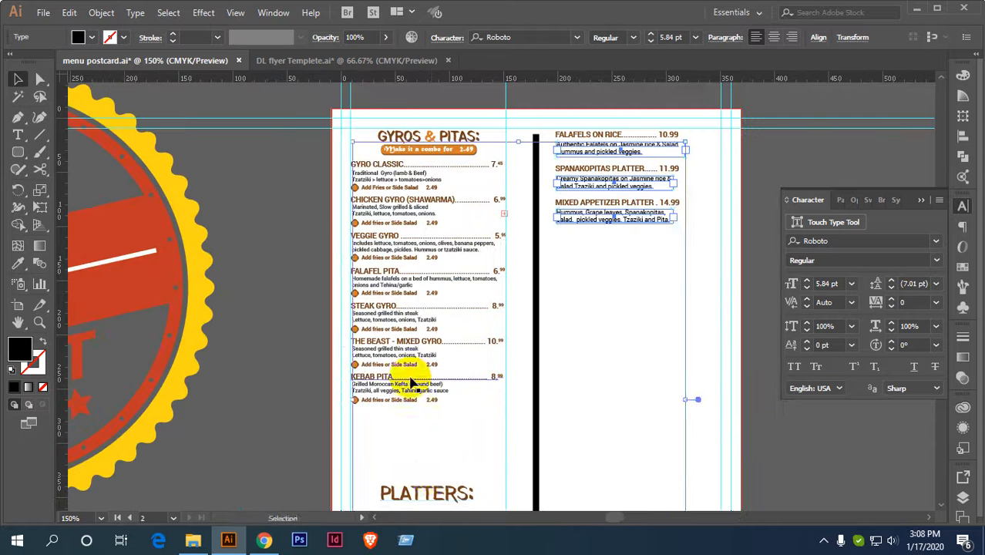
scroll(409, 368, "up", 4, "alt")
left_click(402, 247)
key("i")
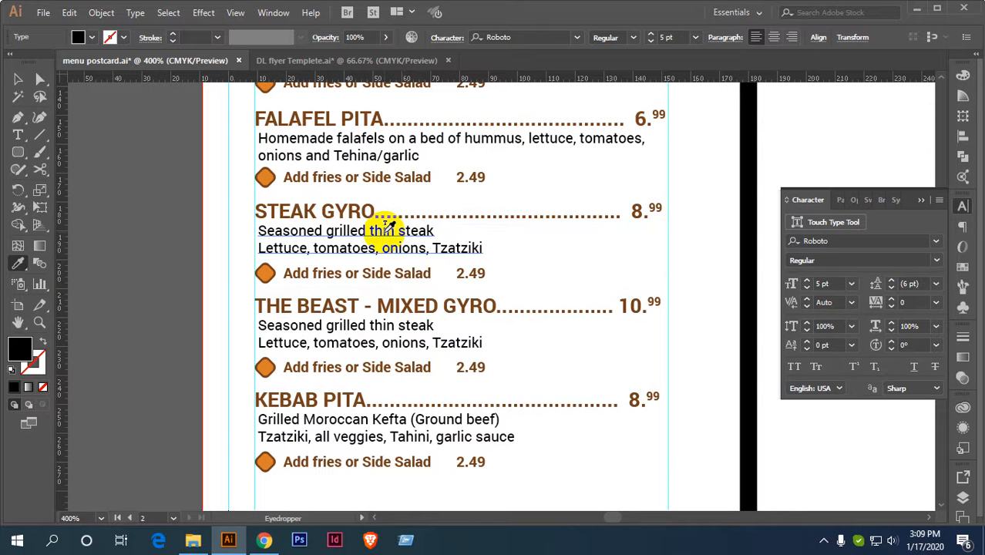
key("v")
Resize the Gyro Platter description's text box so its text fits on two lines, and trim the empty space beneath it.
scroll(409, 324, "down", 2, "alt")
left_click_drag(464, 413, 434, 229)
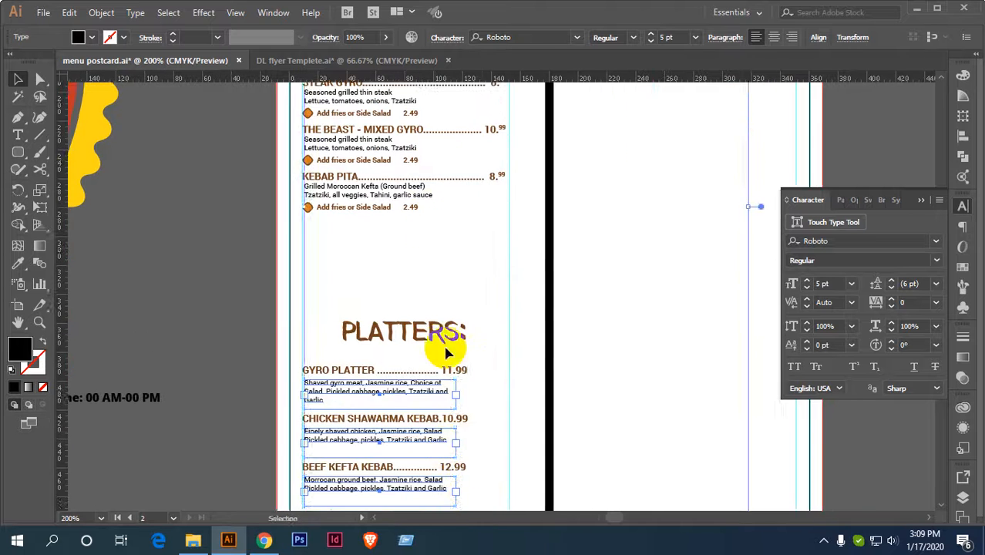
left_click_drag(484, 429, 480, 335)
scroll(467, 273, "up", 2, "alt")
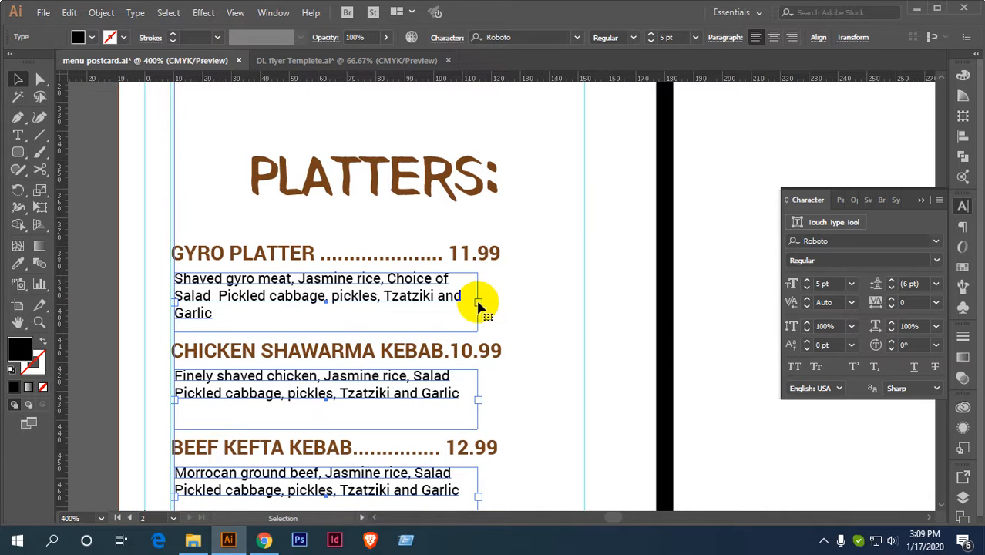
left_click(494, 307)
scroll(467, 281, "down", 3)
scroll(489, 328, "down", 1, "alt")
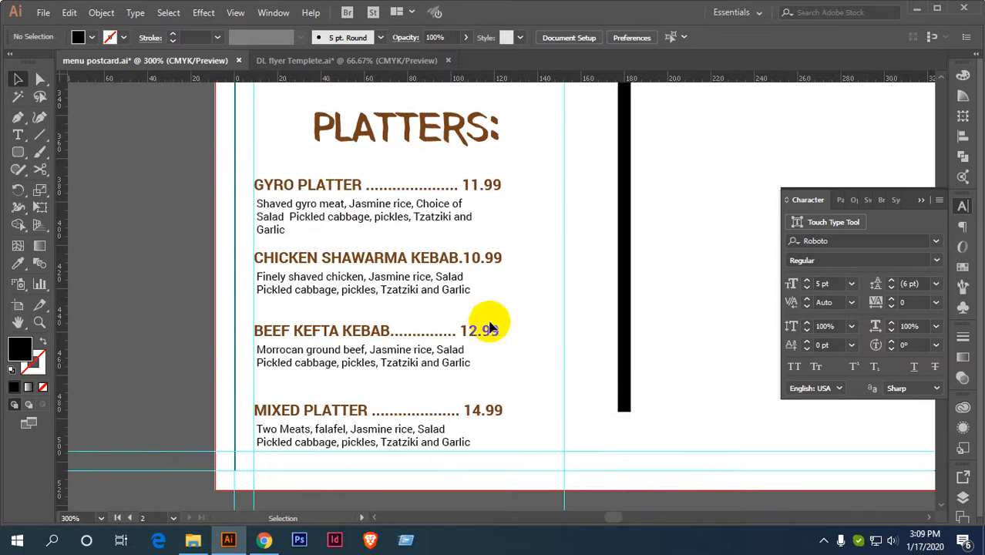
left_click(405, 217)
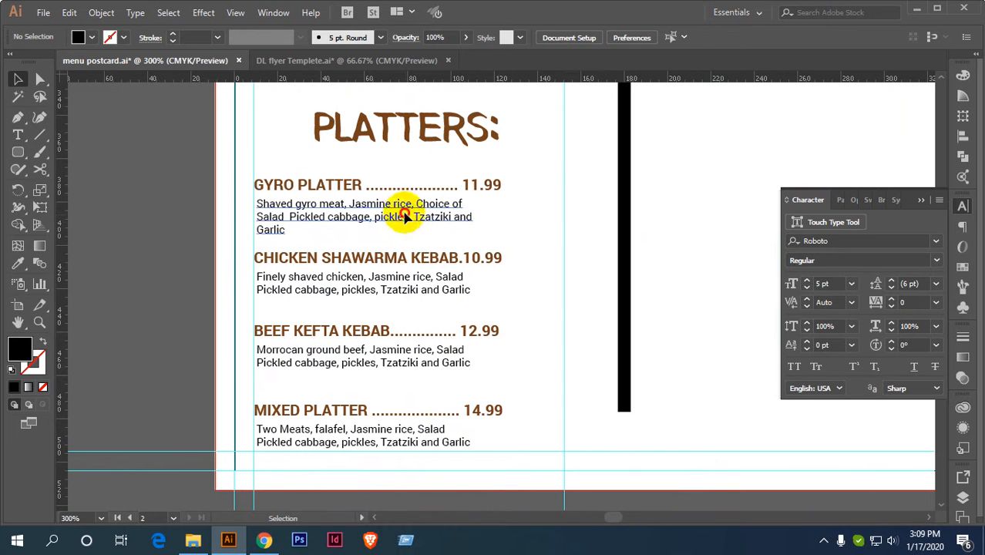
left_click_drag(485, 221, 526, 221)
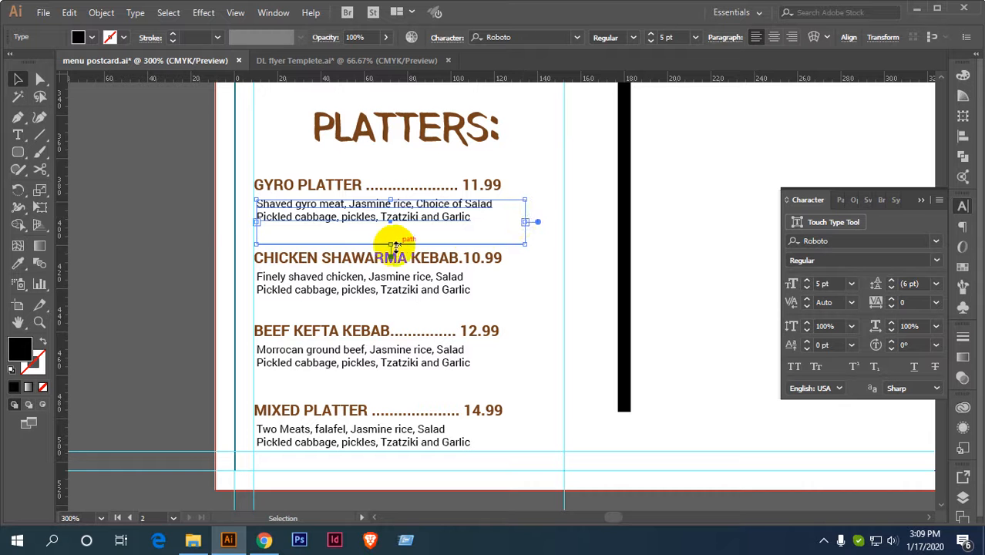
left_click_drag(389, 246, 393, 222)
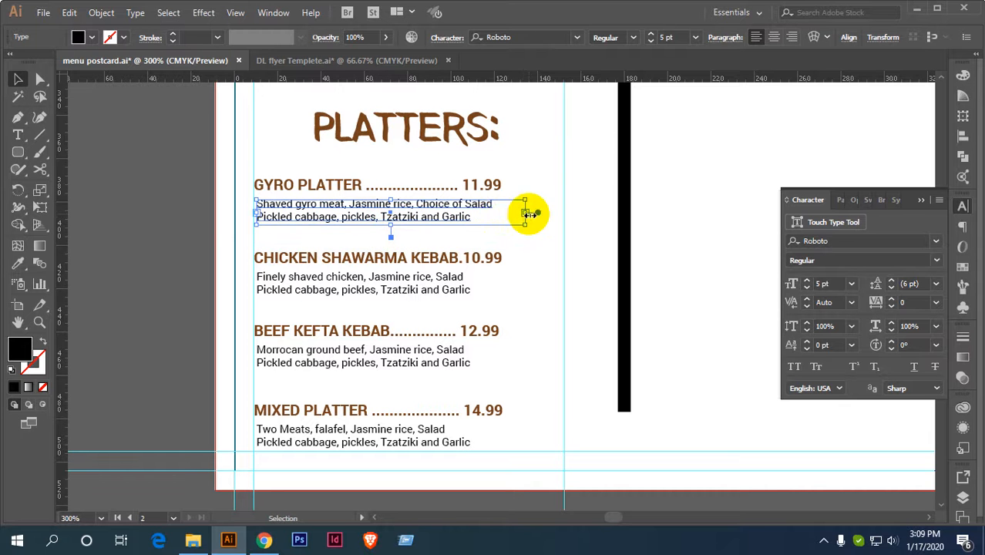
left_click_drag(530, 213, 502, 211)
left_click(521, 237)
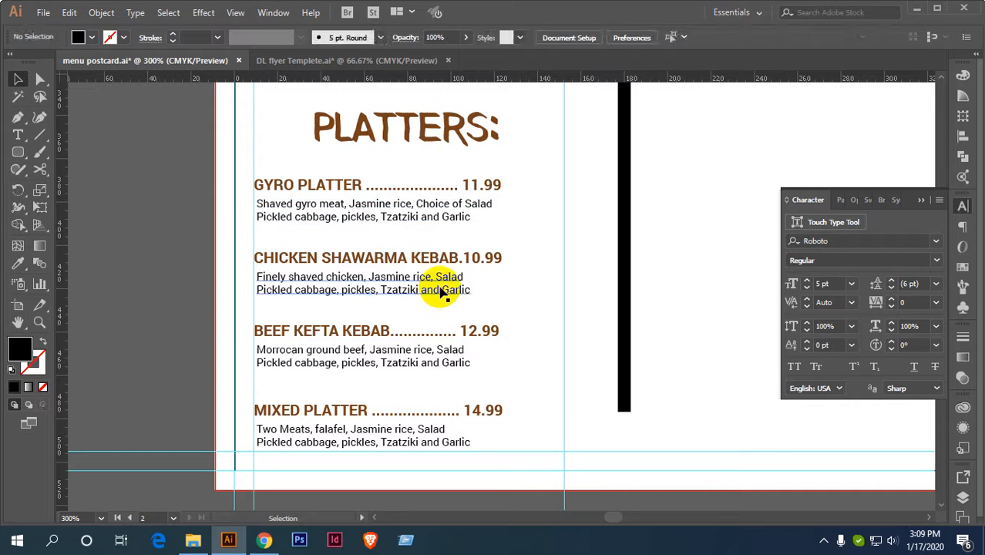
Nudge the Gyro Platter, Chicken Shawarma Kebab and Beef Kefta Kebab descriptions up closer to their titles.
left_click(436, 291)
left_click(413, 367)
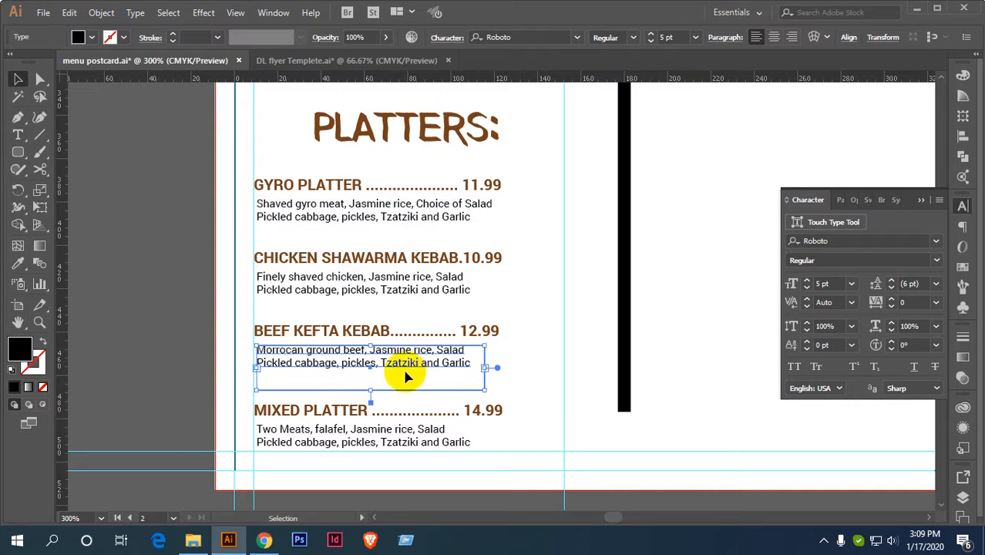
key("ctrl+shift+a")
left_click(342, 221)
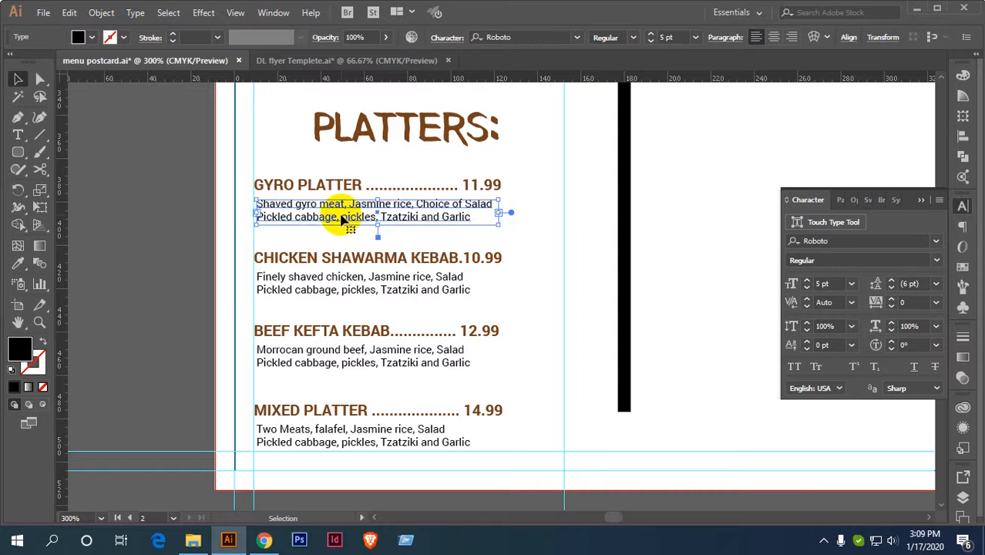
key("Up")
left_click(352, 283)
key("Up")
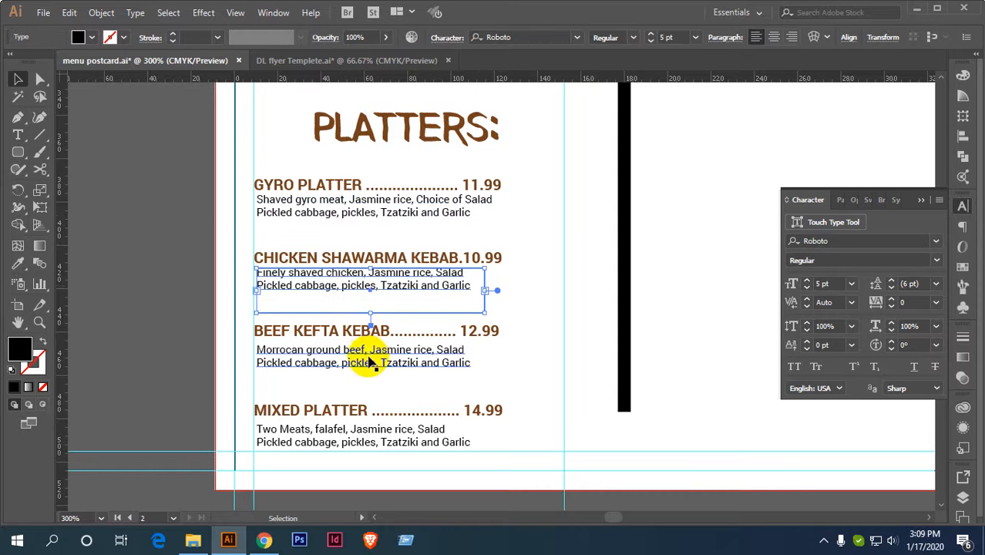
left_click(371, 350)
key("Up")
key("Up")
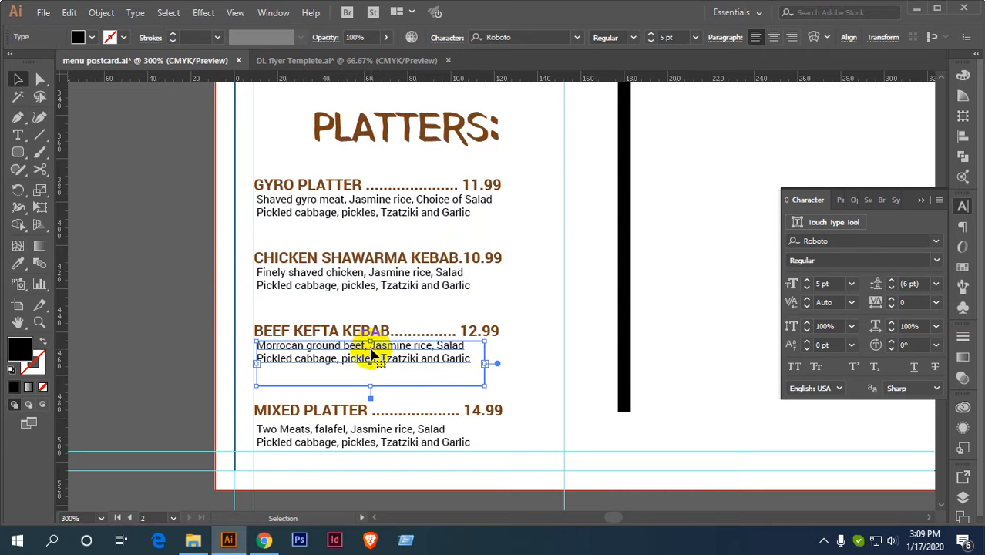
left_click(369, 282)
key("Down")
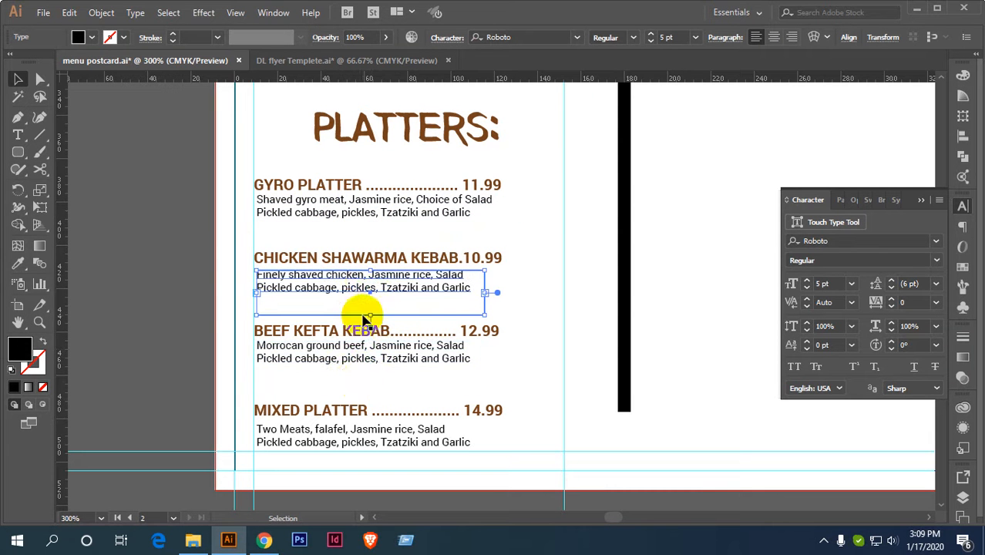
Nudge the Beef Kefta Kebab description slightly left and raise the Mixed Platter description closer to its title.
left_click(350, 368)
key("Left")
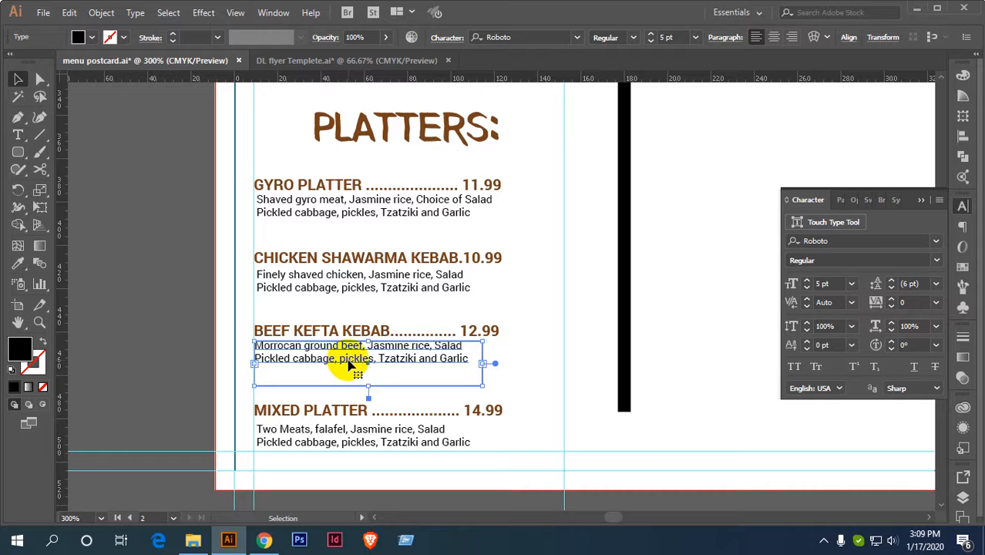
left_click(329, 430)
key("Up")
key("Up")
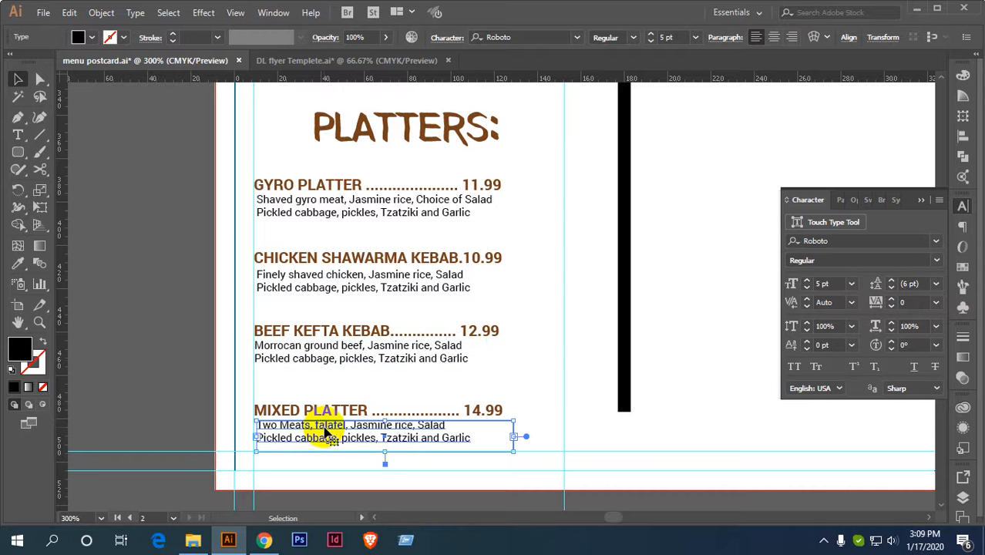
Align the left edges of all four Platters titles and their descriptions.
left_click_drag(281, 177, 342, 458)
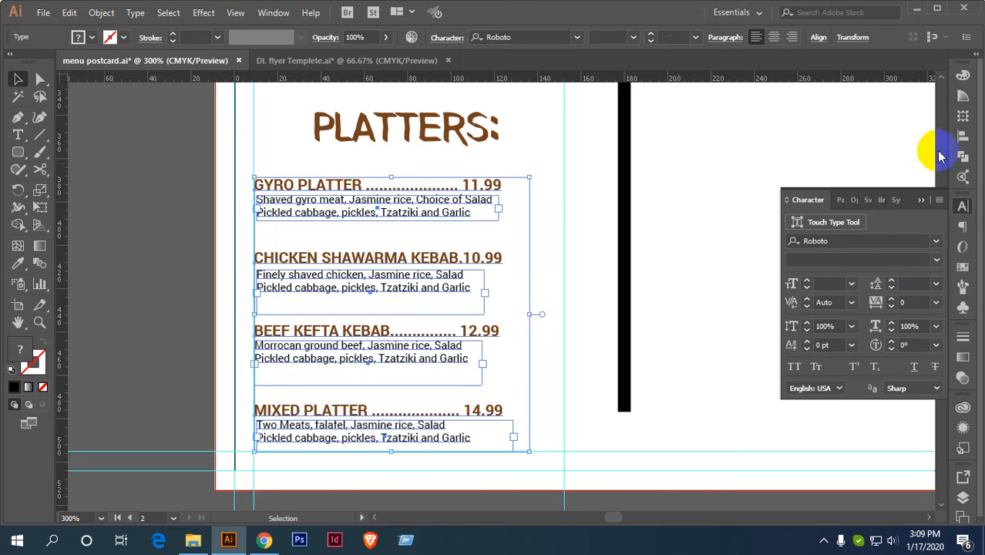
left_click(964, 145)
left_click(794, 106)
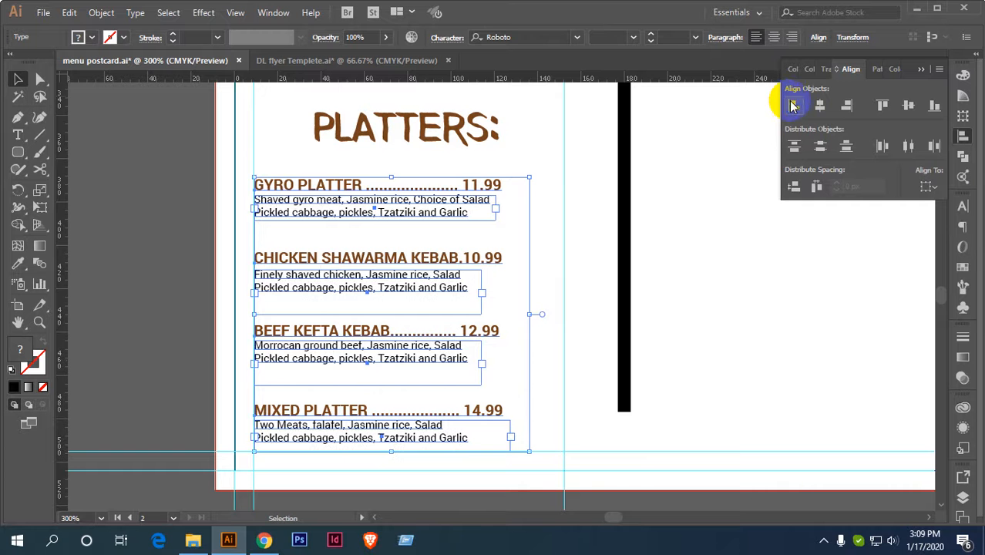
left_click(527, 136)
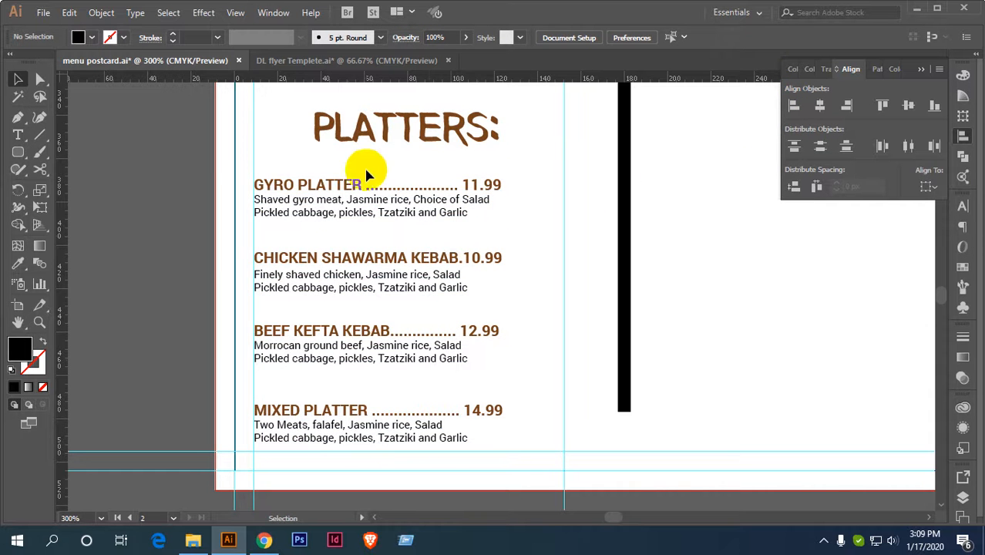
Extend the Gyro Platter dot leader to bring its price to the column guide, and make the price's 99 superscript.
scroll(428, 186, "up", 1)
scroll(541, 204, "right", 1)
left_click(19, 135)
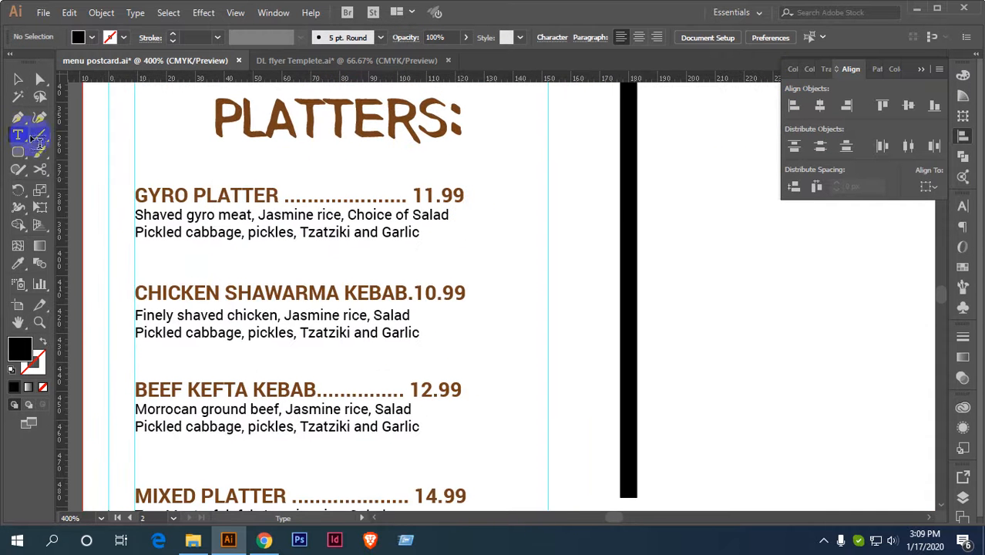
left_click(358, 195)
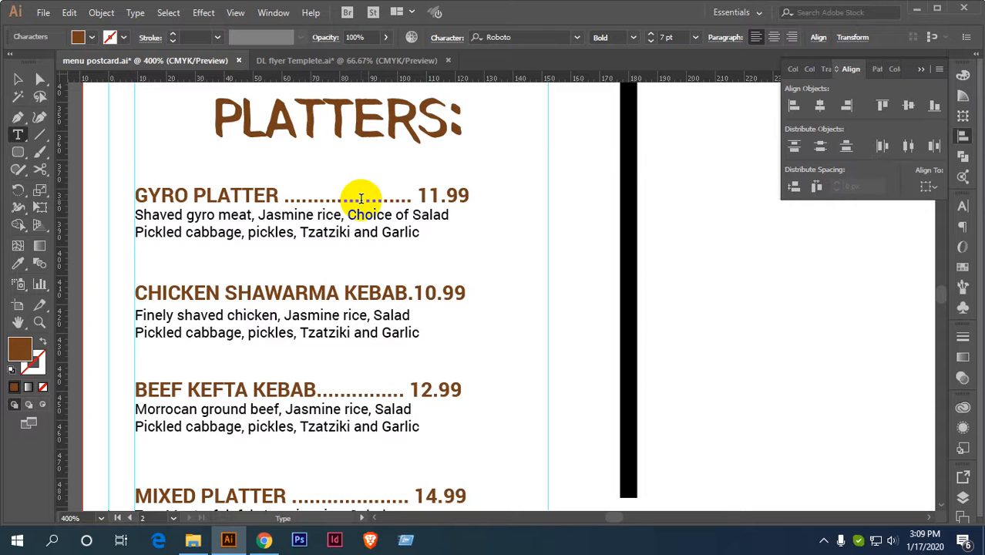
key("BackSpace")
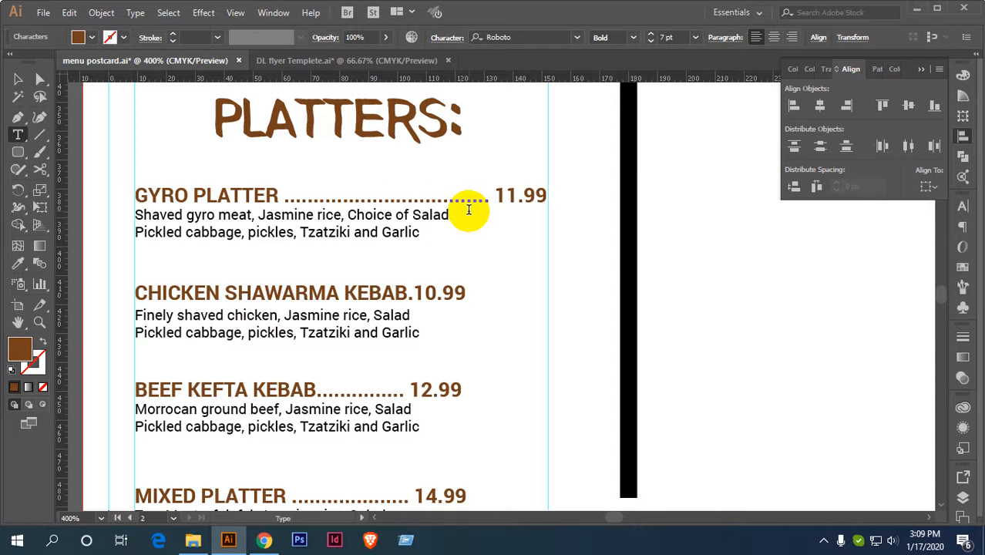
type(".")
left_click_drag(533, 192, 600, 194)
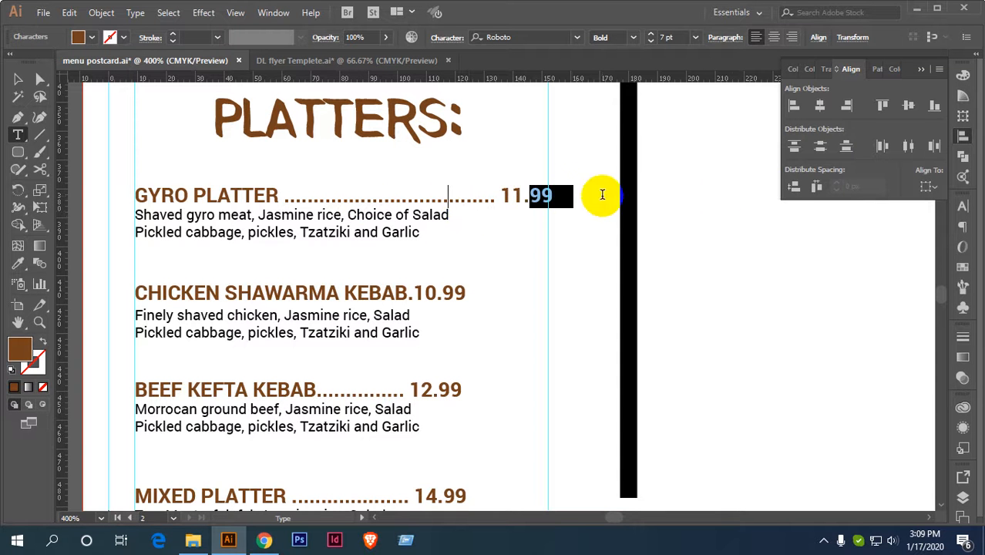
left_click(964, 210)
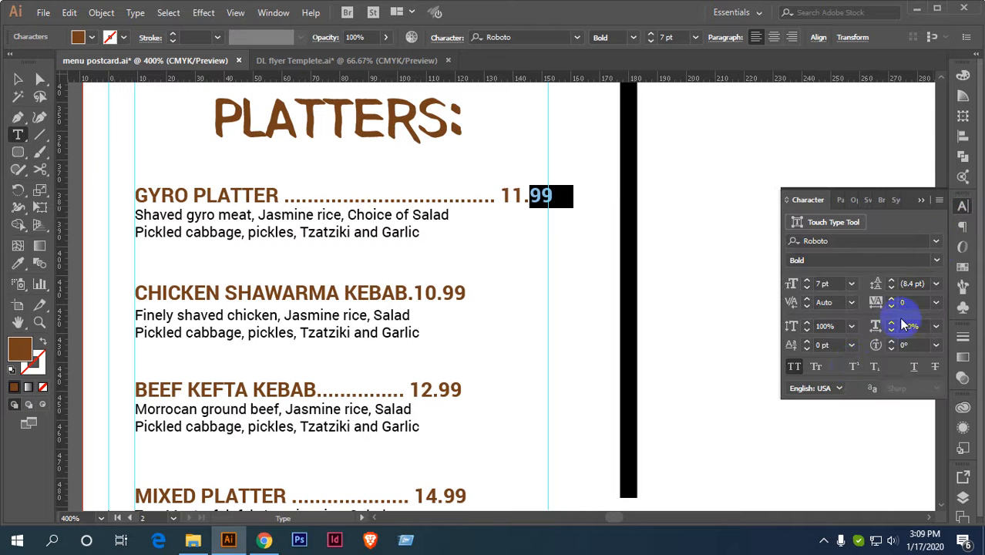
left_click(854, 369)
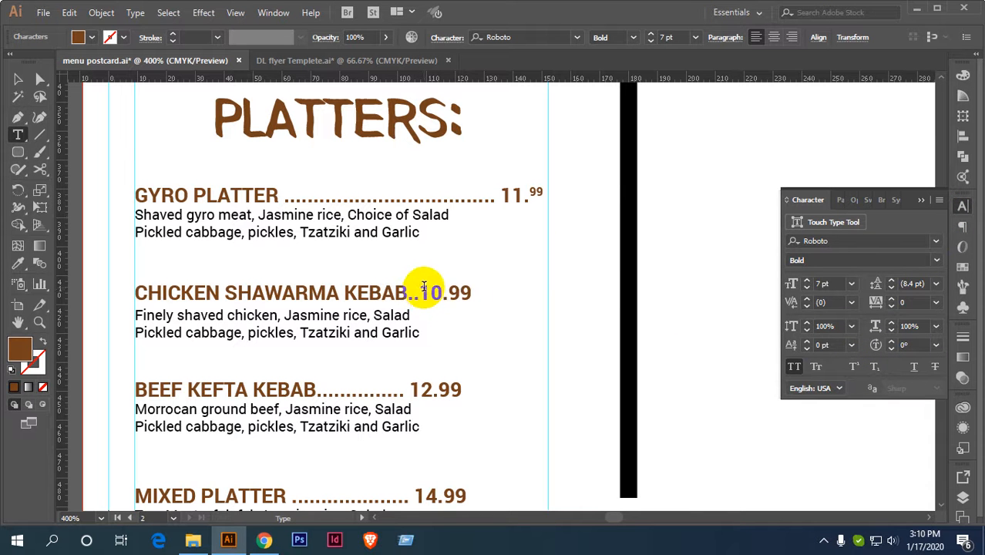
Extend the Chicken Shawarma Kebab dot leader to bring its price to the column guide, and make the price's 99 superscript.
double_click(527, 293)
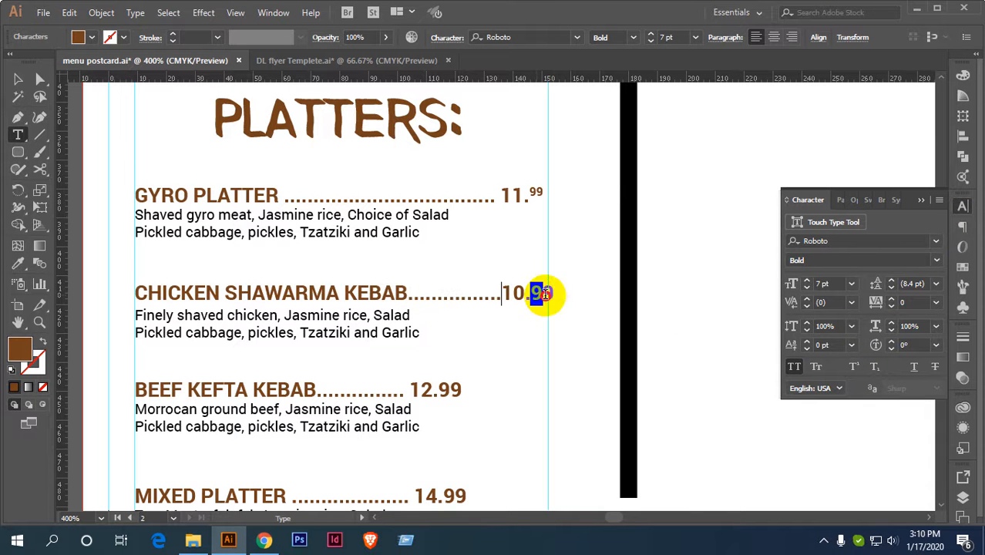
left_click_drag(541, 293, 583, 294)
left_click(855, 369)
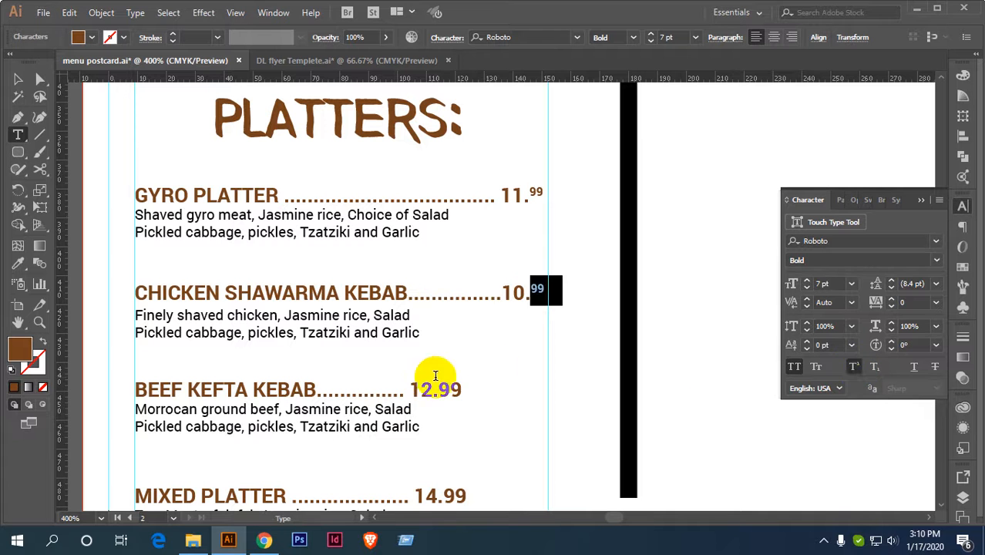
Extend the Beef Kefta Kebab dot leader to bring its price to the column guide, and make the price's 99 superscript.
left_click(401, 386)
type(".............")
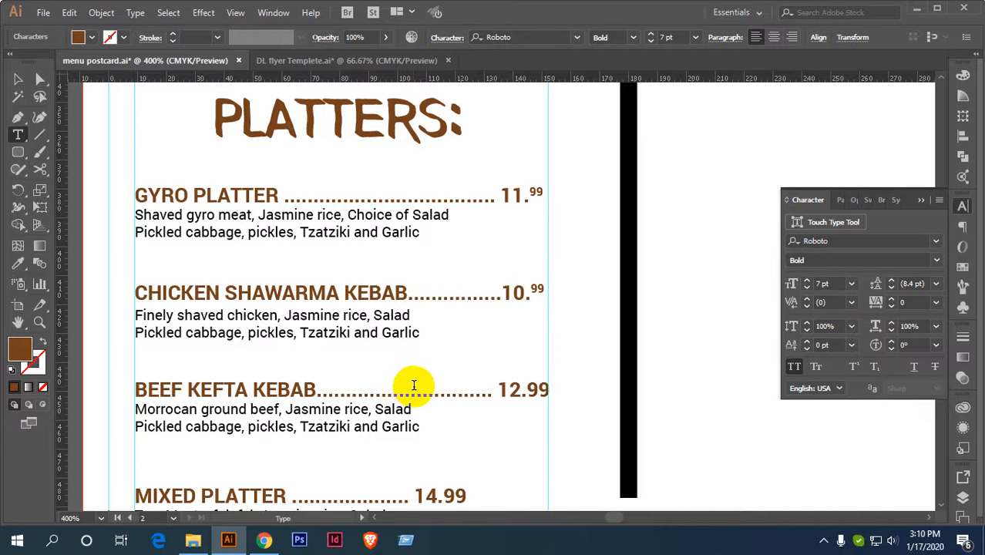
type(".")
left_click_drag(532, 389, 572, 390)
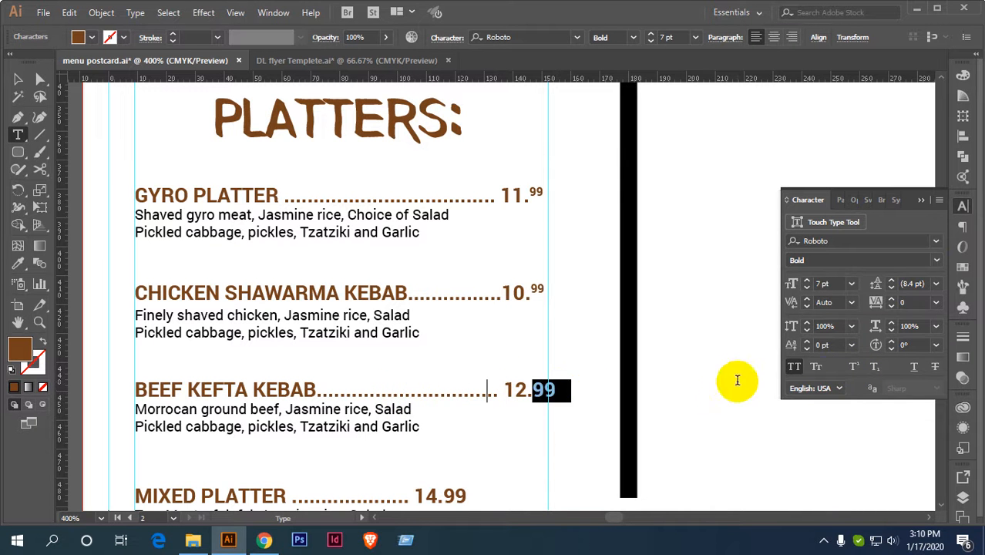
left_click(853, 367)
Extend the Mixed Platter dot leader to bring its price to the column guide, and make the price's 99 superscript.
scroll(496, 399, "down", 1)
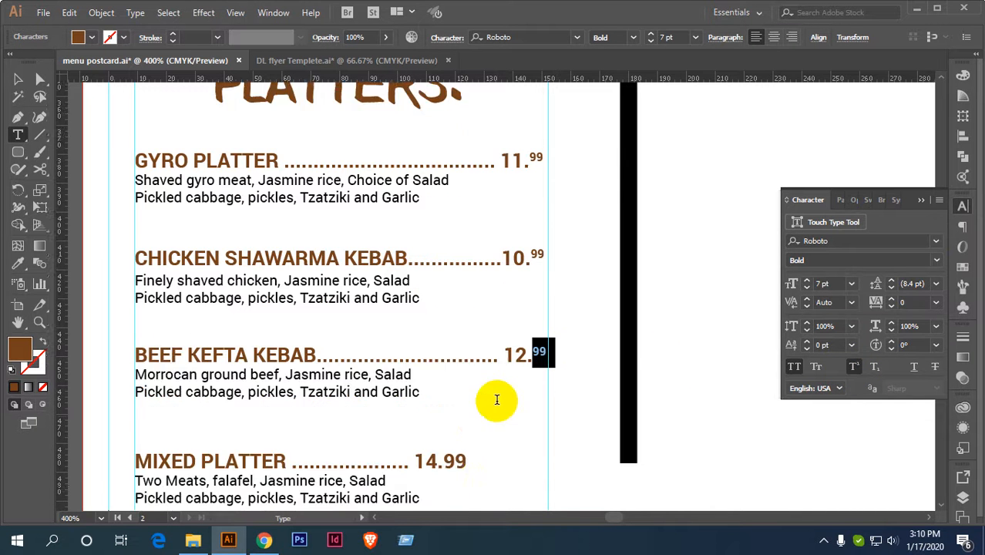
scroll(497, 400, "down", 1)
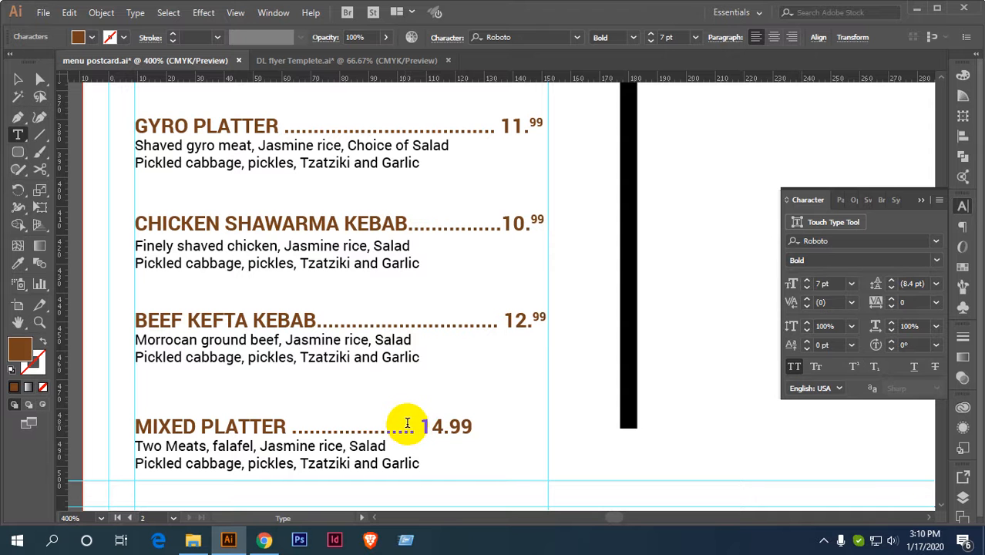
type(".............")
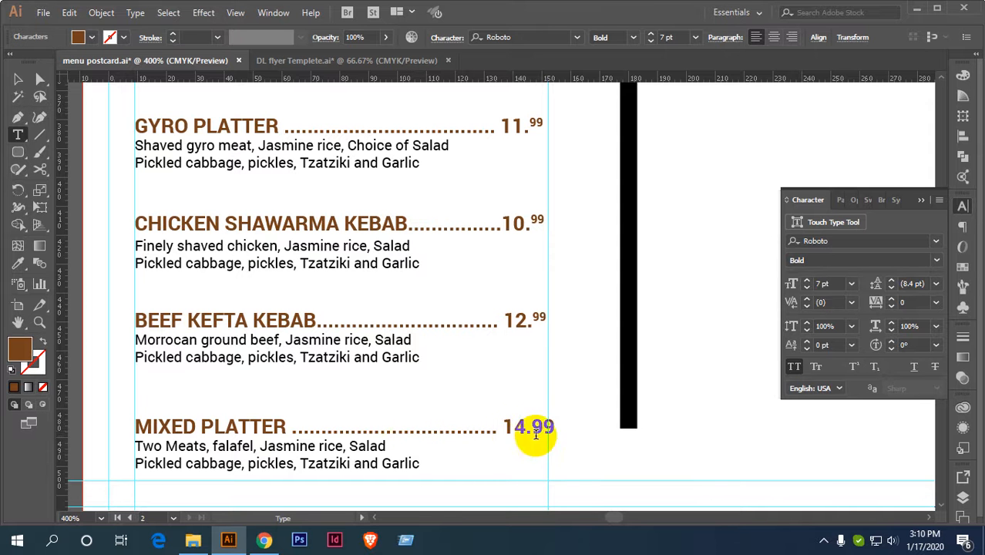
left_click_drag(533, 429, 714, 408)
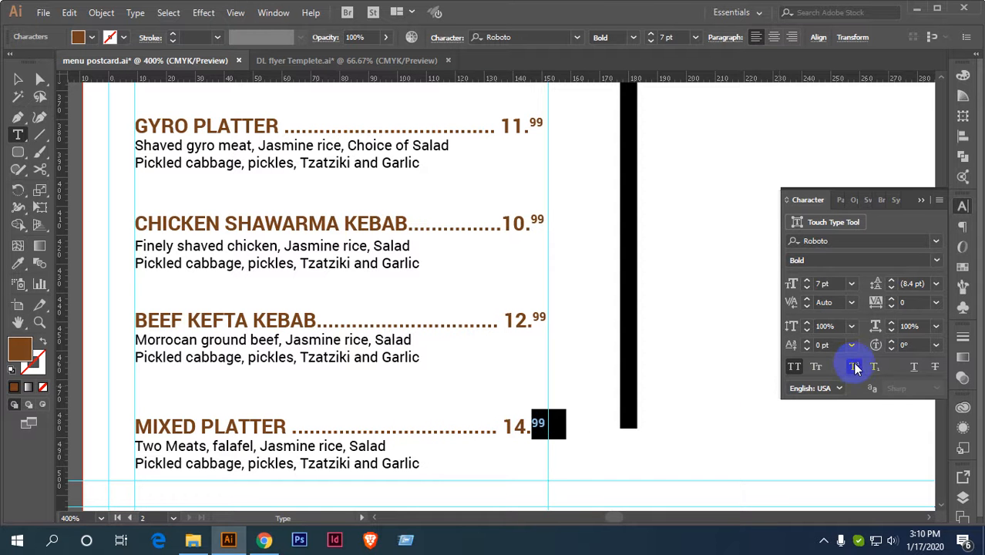
left_click(18, 79)
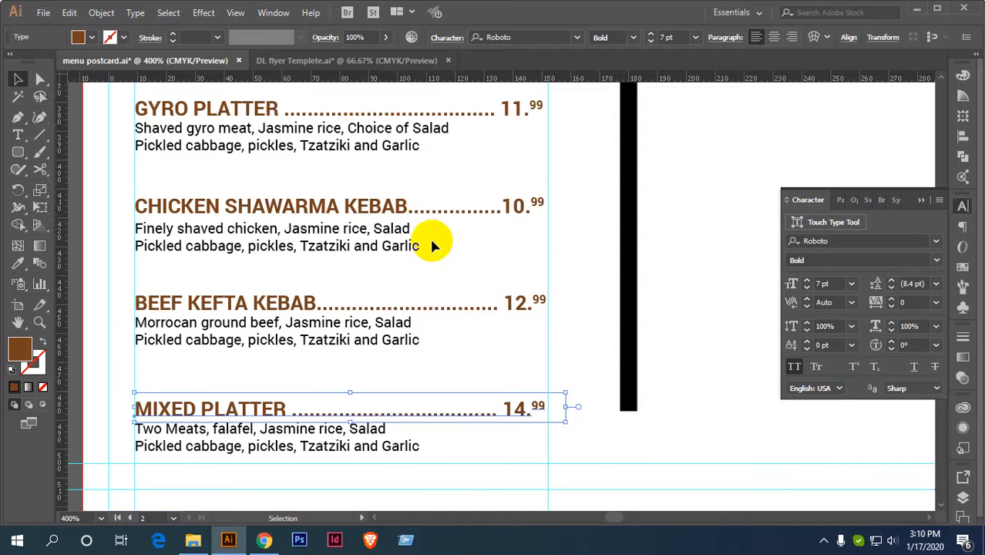
Group each of the four Platters titles with its own description.
scroll(431, 247, "down", 2)
scroll(416, 261, "down", 1)
left_click_drag(416, 260, 462, 310)
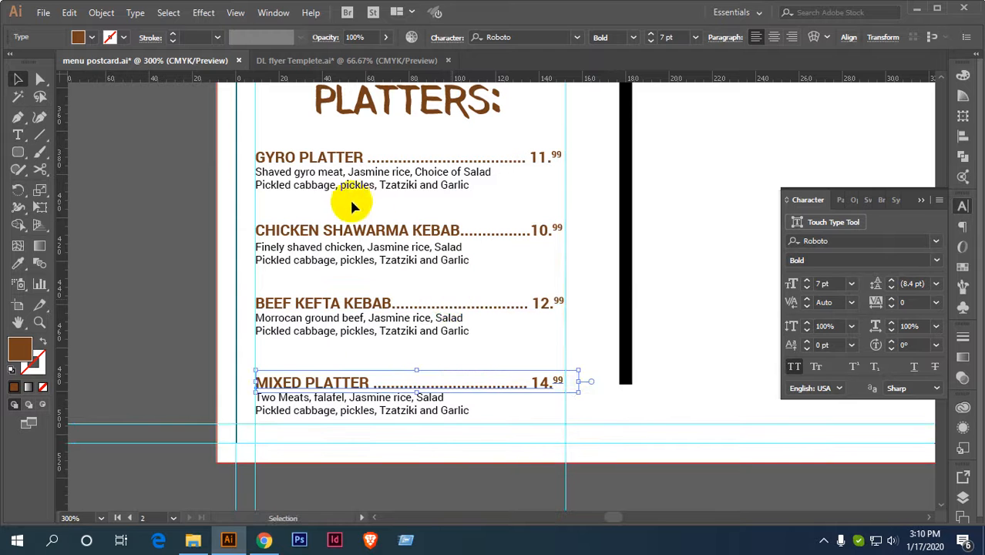
left_click(287, 152)
key("ctrl+g")
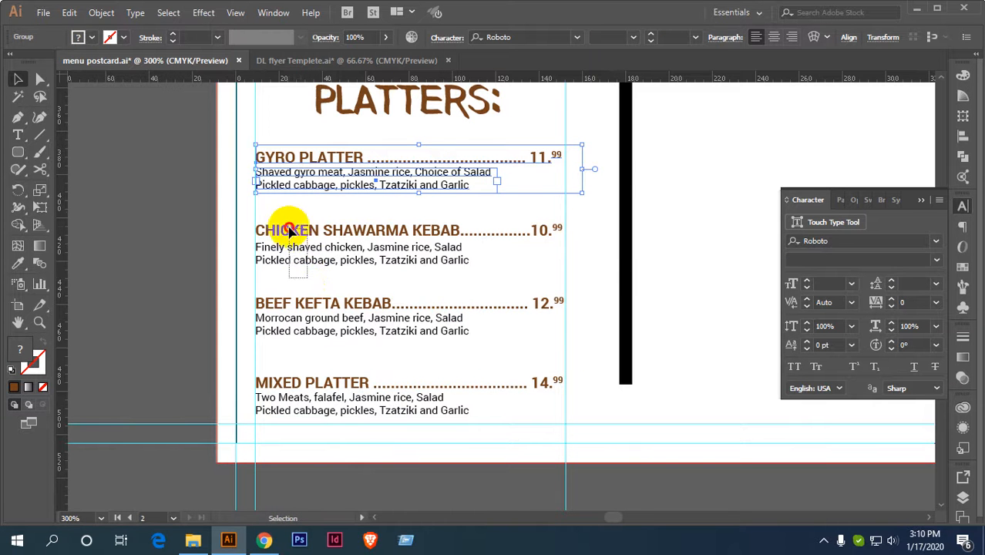
left_click(287, 228)
left_click(316, 318)
left_click(315, 292, "shift")
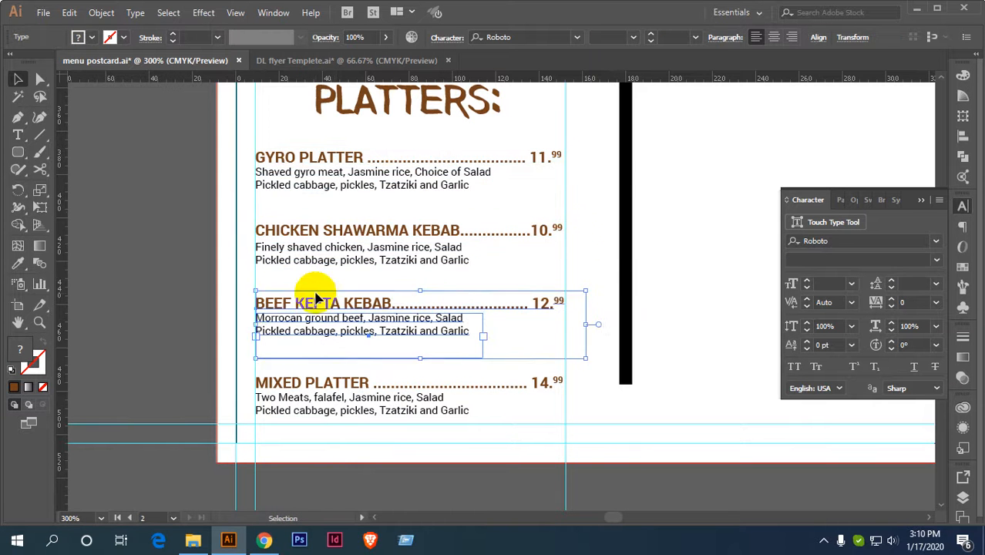
key("ctrl+g")
left_click(345, 409)
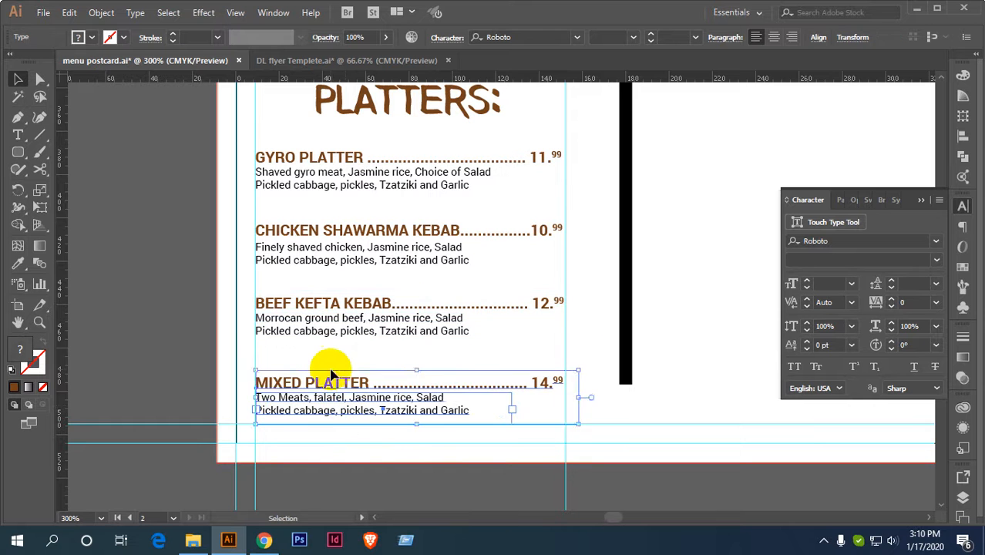
left_click(330, 371, "shift")
key("ctrl+g")
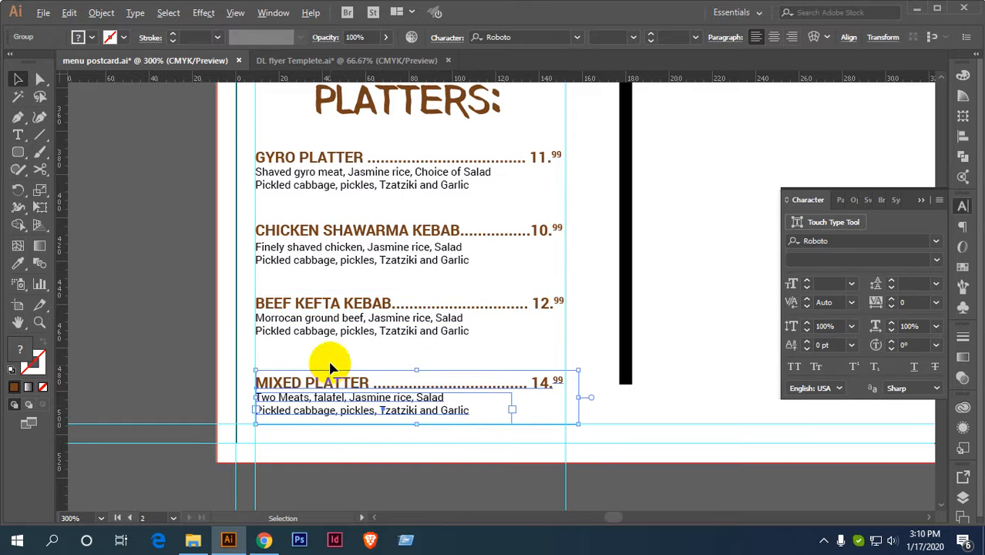
Move the Mixed Platter group up and distribute the four Platters groups evenly by their vertical centres.
scroll(329, 367, "down", 1)
key("shift+Up")
key("shift+Up")
key("shift+Up")
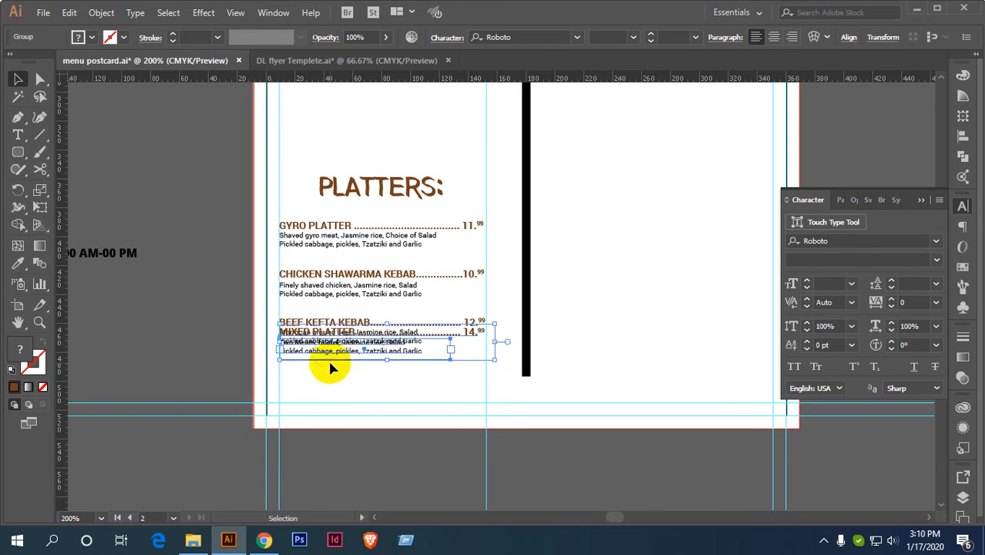
left_click(316, 226, "shift")
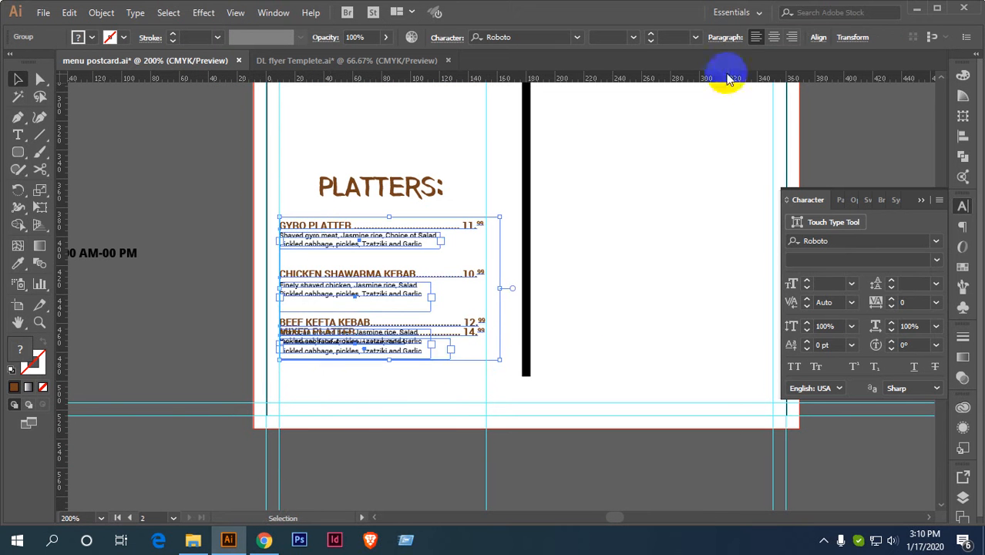
left_click(817, 36)
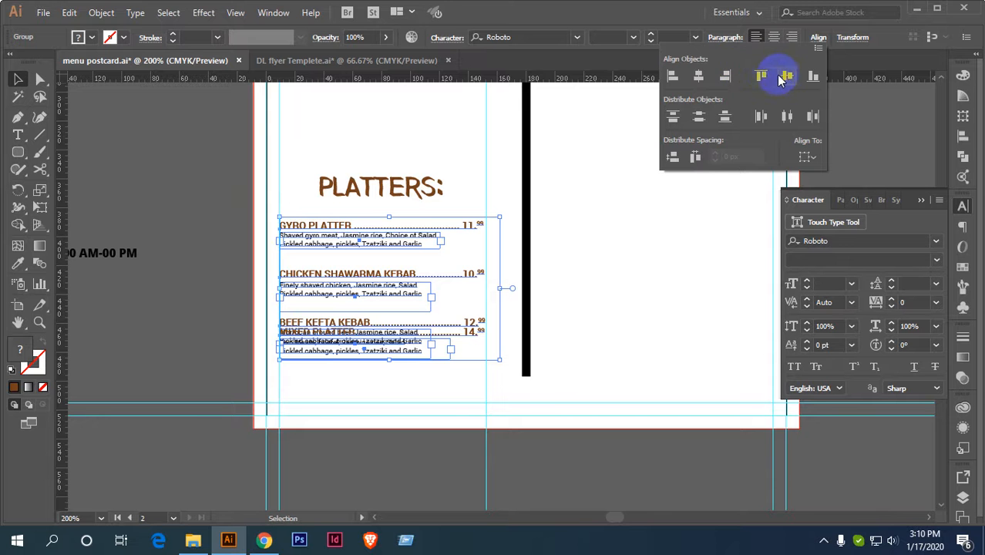
left_click(699, 116)
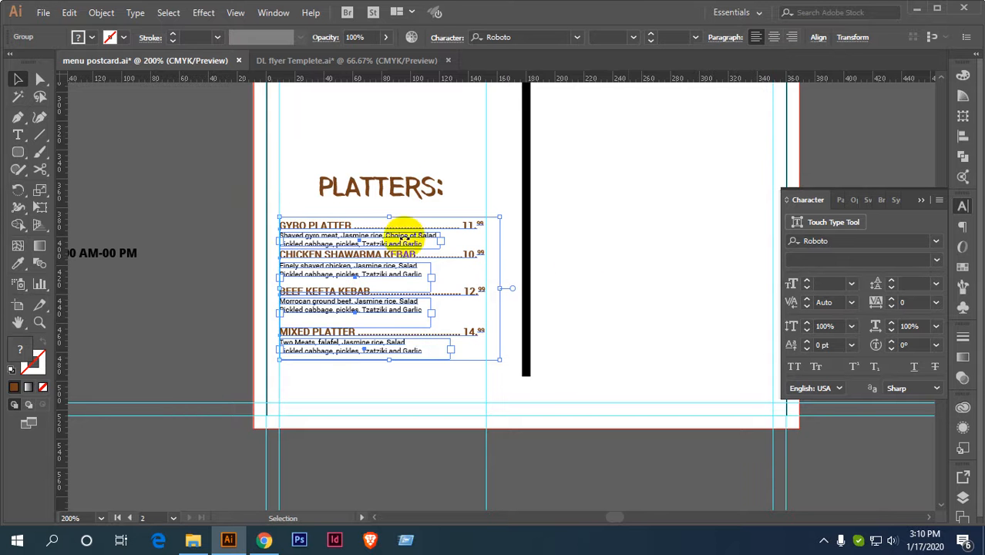
Raise the Falafels on Rice, Spanakopitas Platter and Mixed Appetizer Platter descriptions closer to their titles.
scroll(424, 277, "down", 1)
scroll(434, 276, "down", 2)
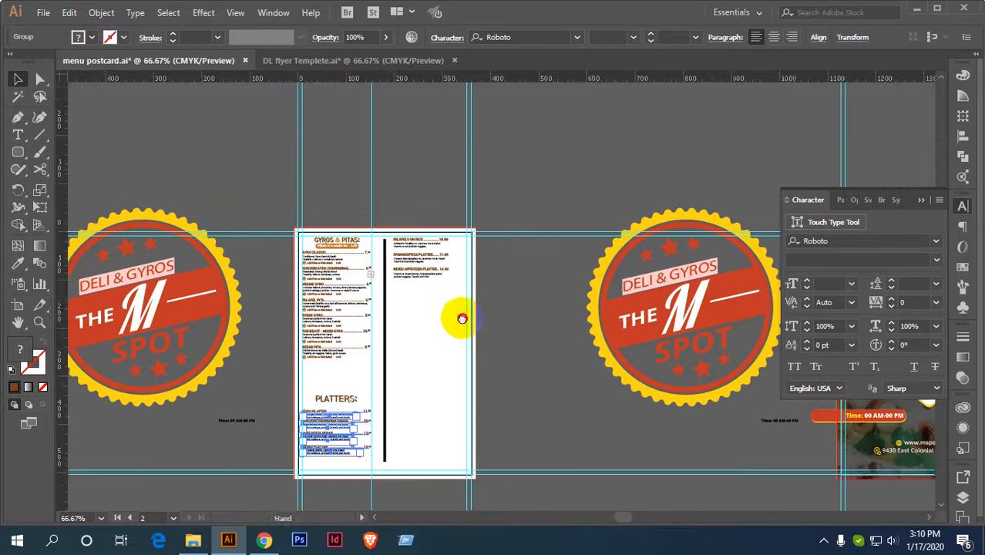
scroll(440, 281, "up", 3)
scroll(437, 262, "up", 1)
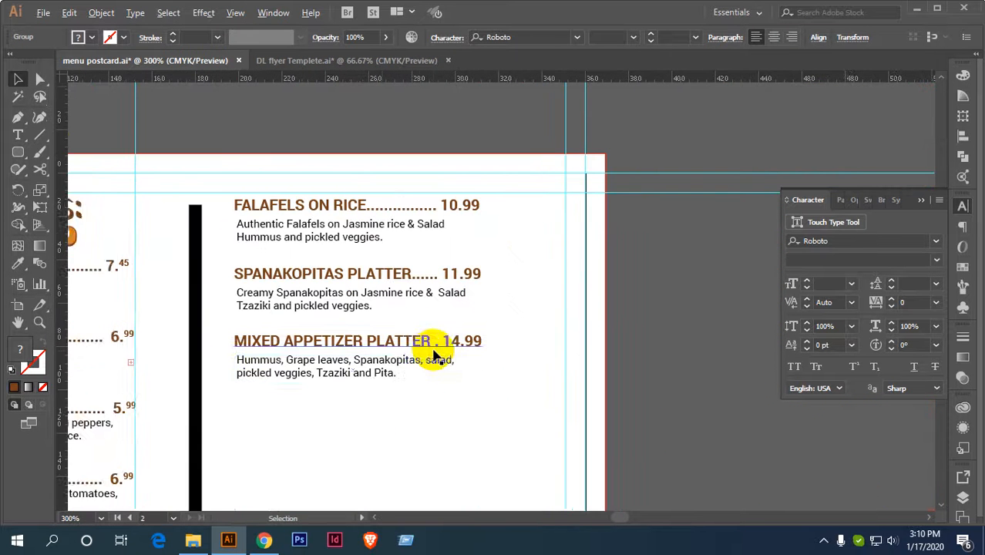
left_click_drag(349, 221, 348, 218)
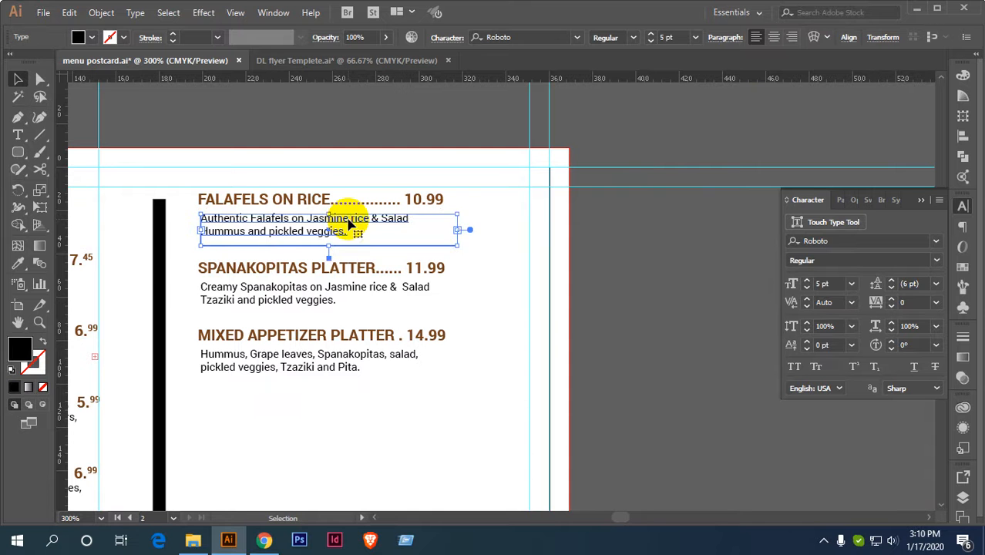
left_click(333, 289)
left_click_drag(333, 289, 332, 286)
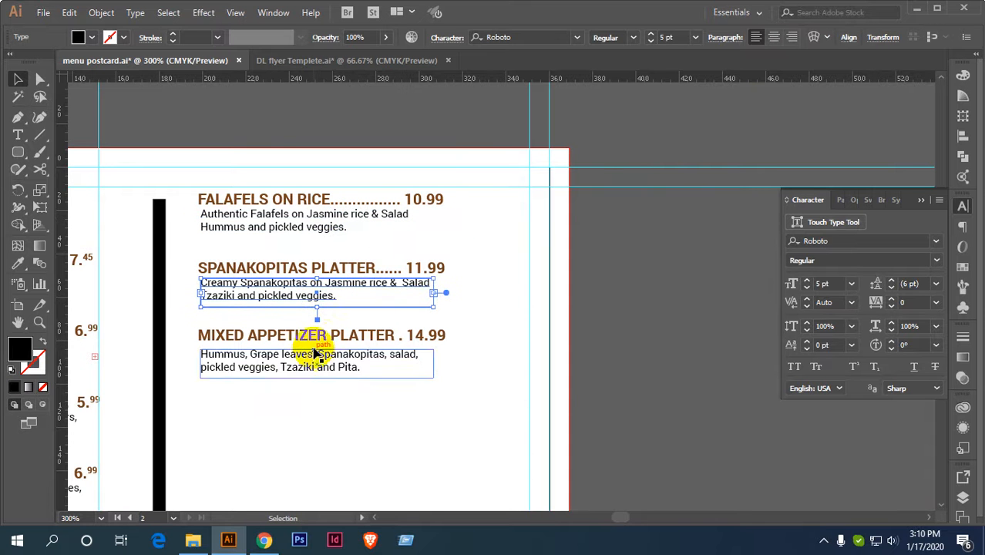
left_click(315, 353)
left_click_drag(314, 352, 314, 348)
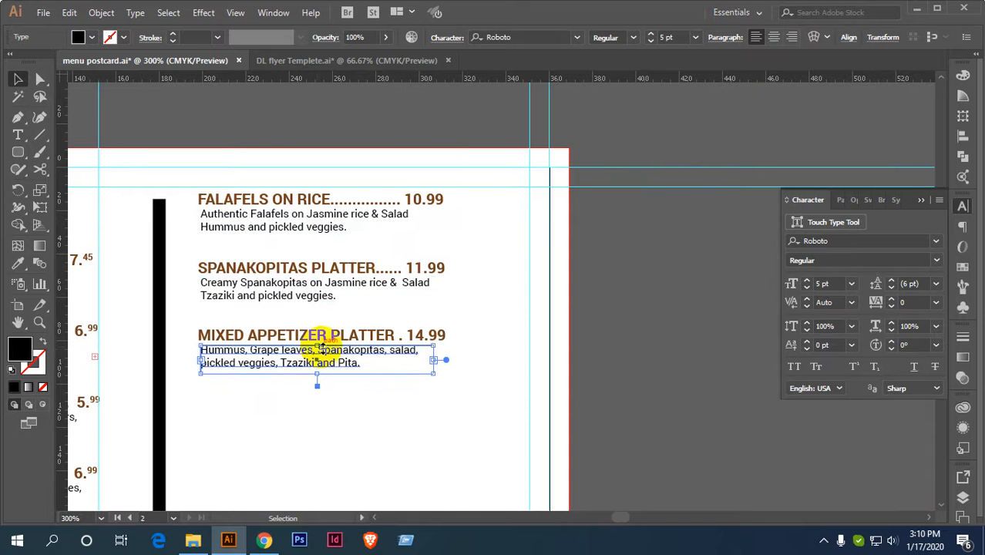
Extend the Falafels on Rice dot leader to bring its price to the second column's guide, and make the price's 99 superscript.
left_click(18, 134)
left_click(402, 201)
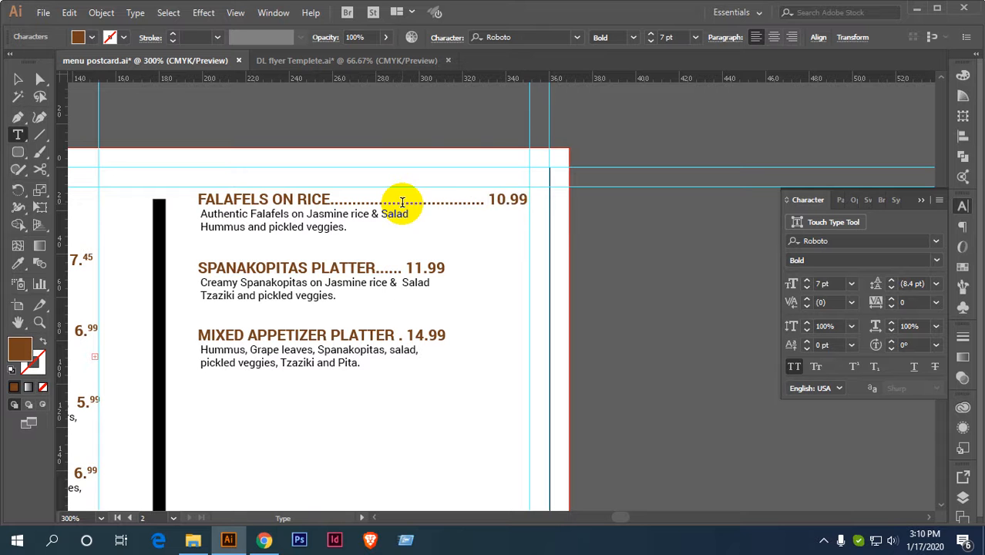
type(".")
left_click_drag(514, 202, 565, 208)
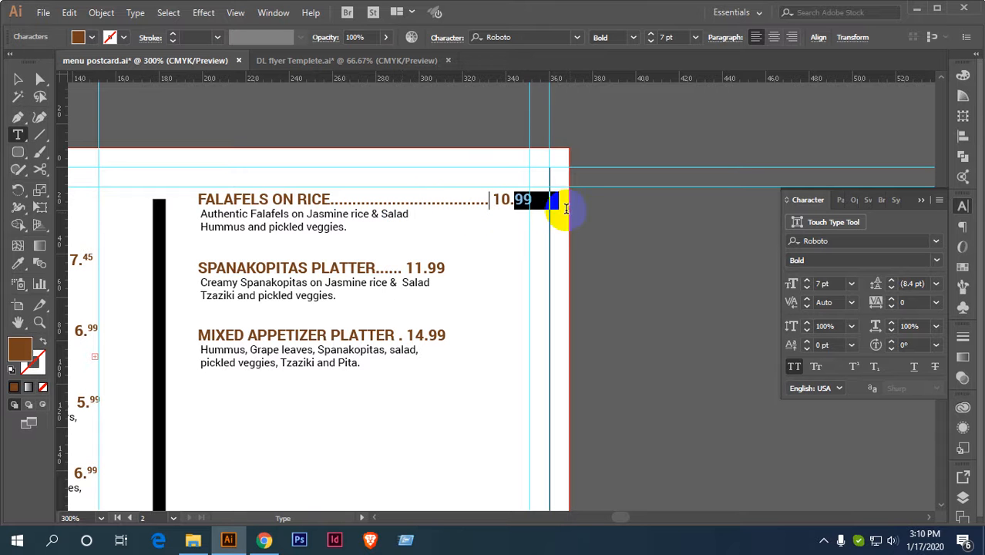
left_click(854, 367)
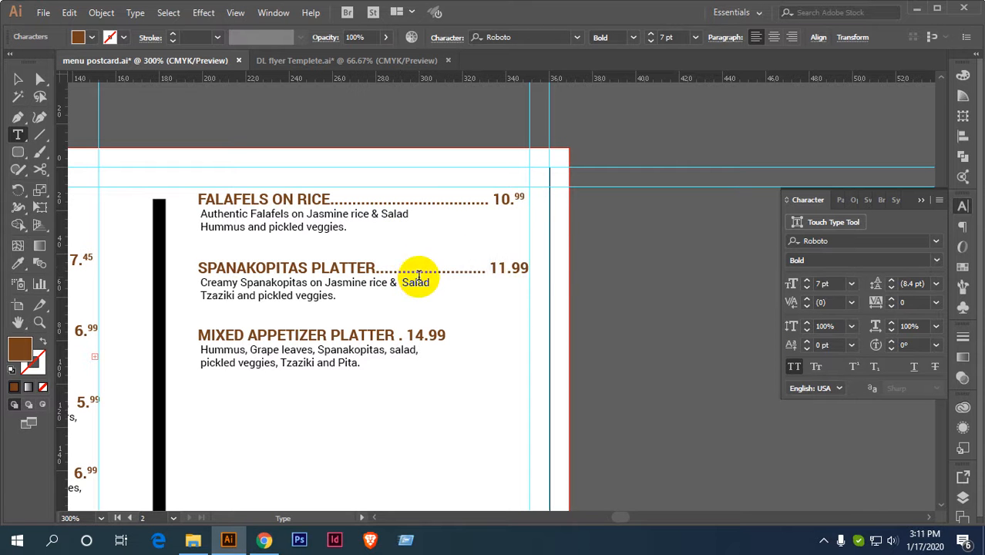
Extend the Spanakopitas Platter dot leader to bring its price to the second column's guide, and make the price's 99 superscript.
left_click(490, 269)
type(".")
left_click_drag(514, 269, 549, 268)
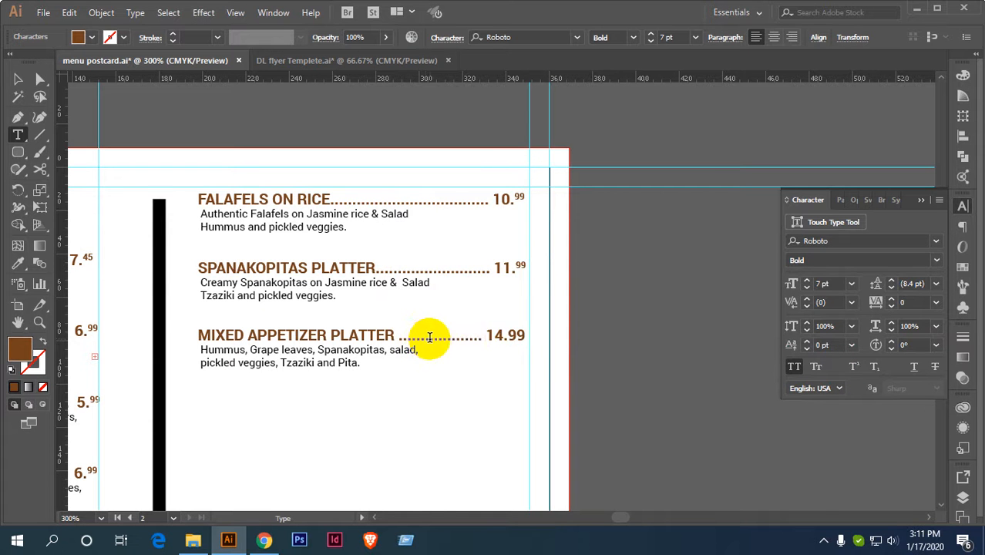
Extend the Mixed Appetizer Platter dot leader to bring its price to the second column's guide, and make the price's 99 superscript.
left_click(490, 336)
type("..")
left_click_drag(514, 336, 574, 340)
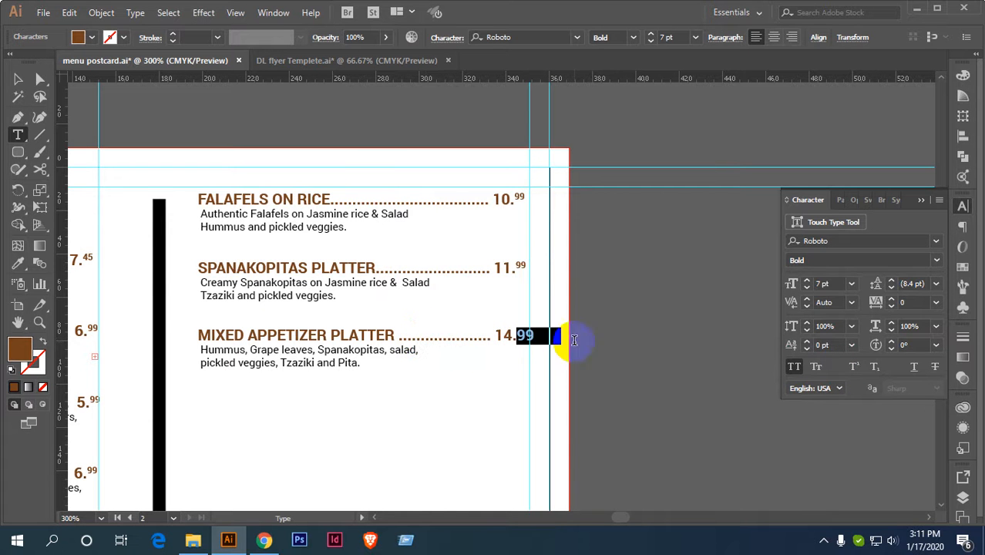
left_click(854, 368)
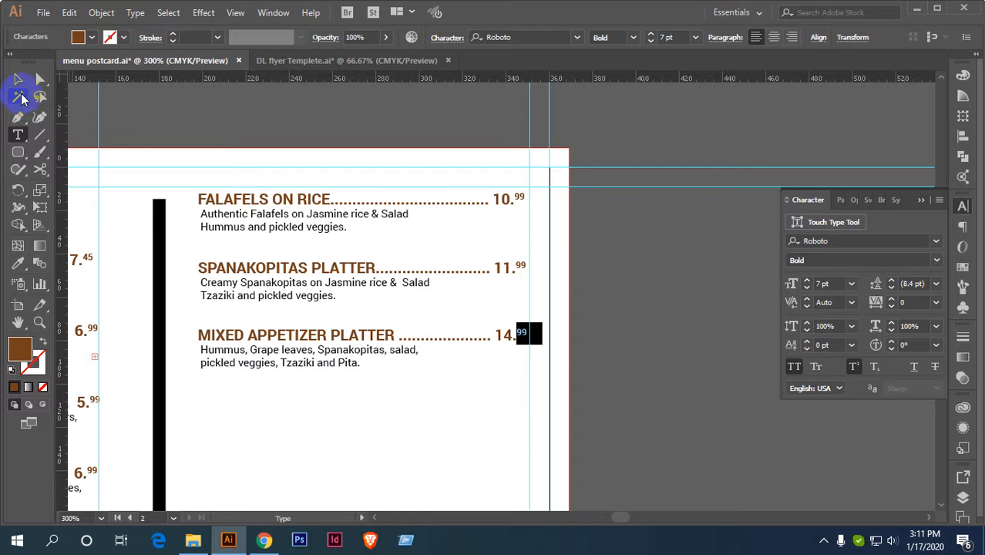
left_click(18, 80)
left_click(327, 399)
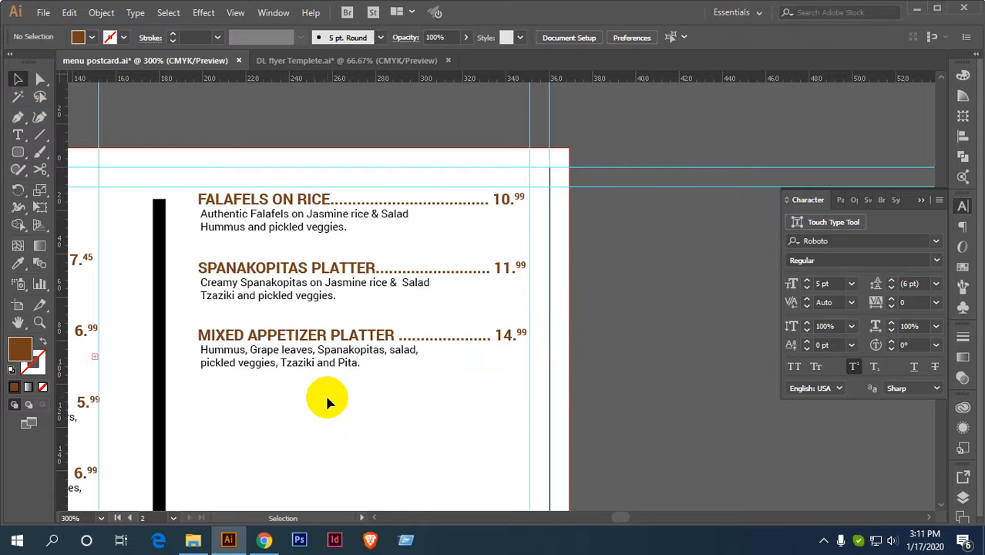
left_click(292, 354)
left_click_drag(284, 291, 282, 205)
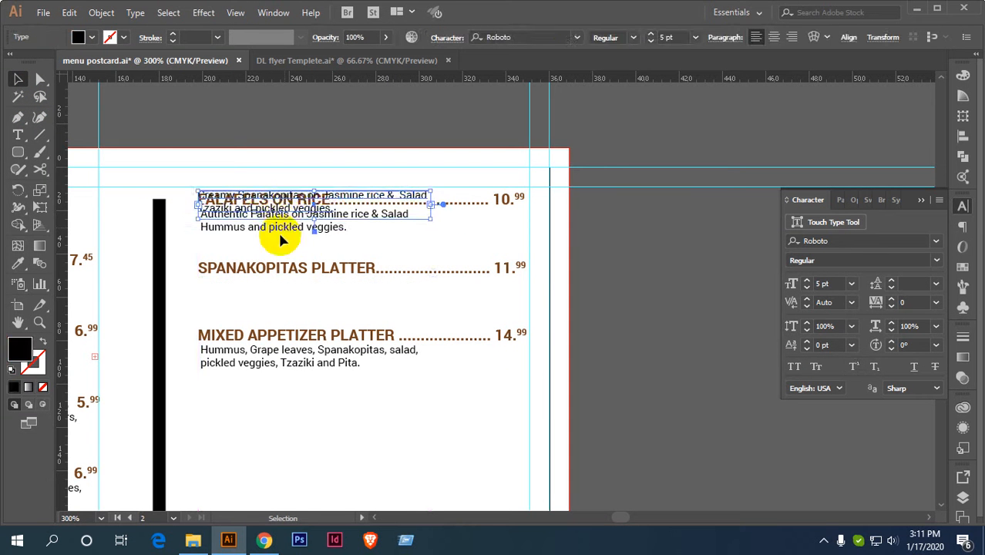
key("ctrl+z")
Align the left edges of all three second-column titles and their descriptions.
left_click_drag(350, 402, 292, 184)
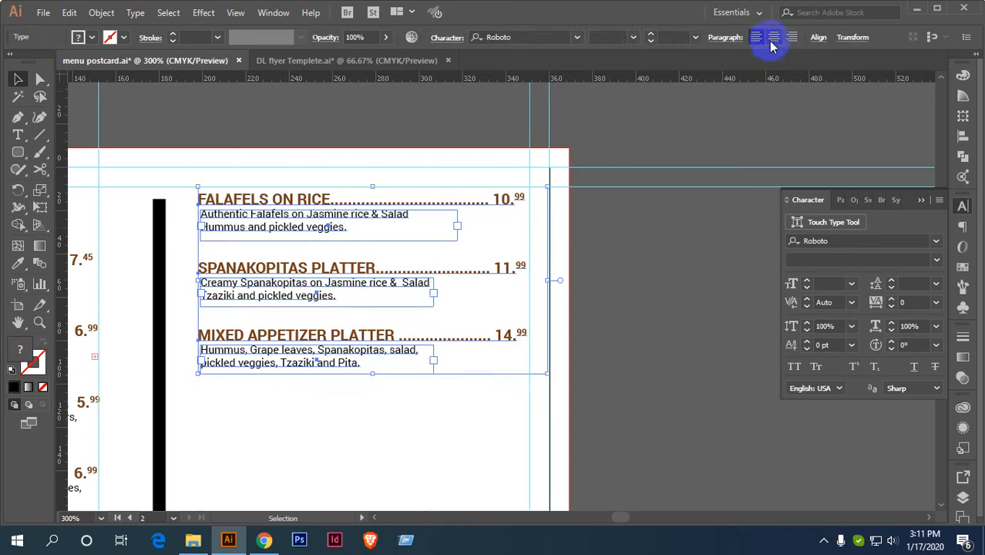
left_click(963, 135)
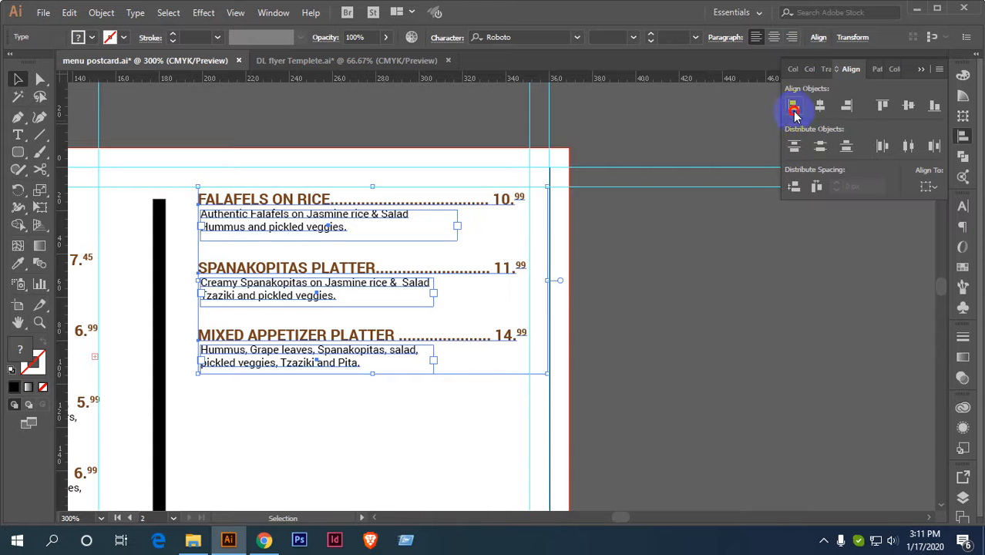
left_click(795, 111)
left_click(379, 380)
Group each of the three second-column titles with its own description.
left_click(353, 337)
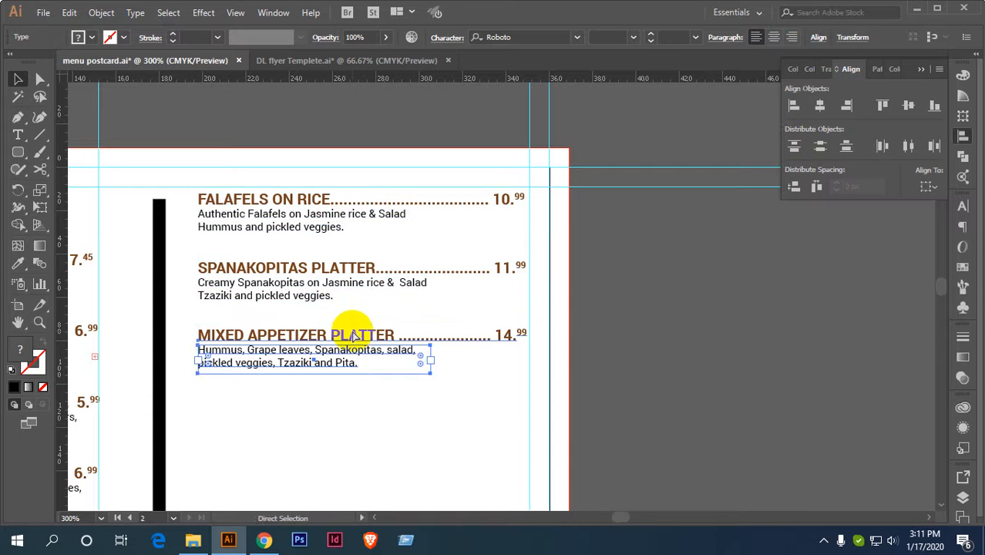
left_click(352, 330)
left_click_drag(323, 307, 302, 271)
key("ctrl+z")
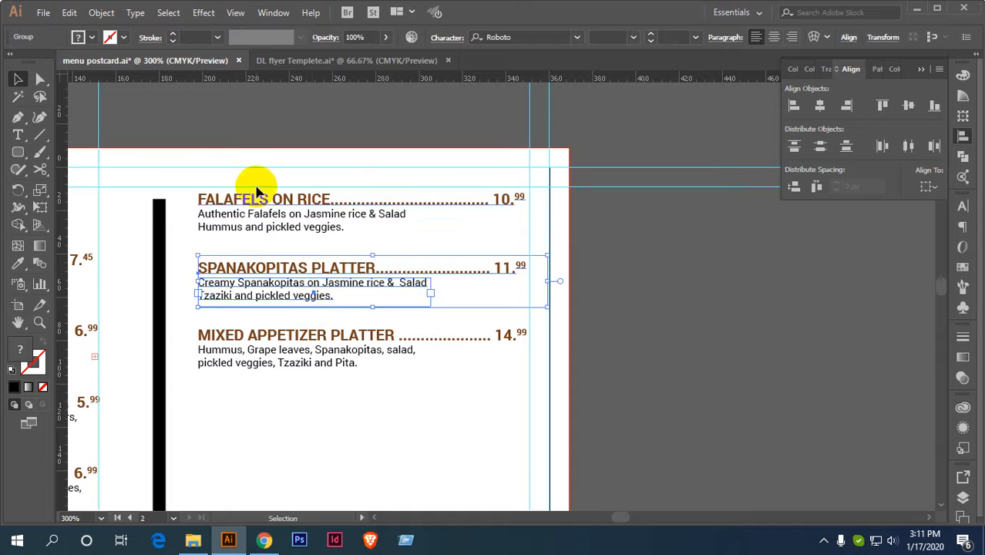
left_click(289, 245)
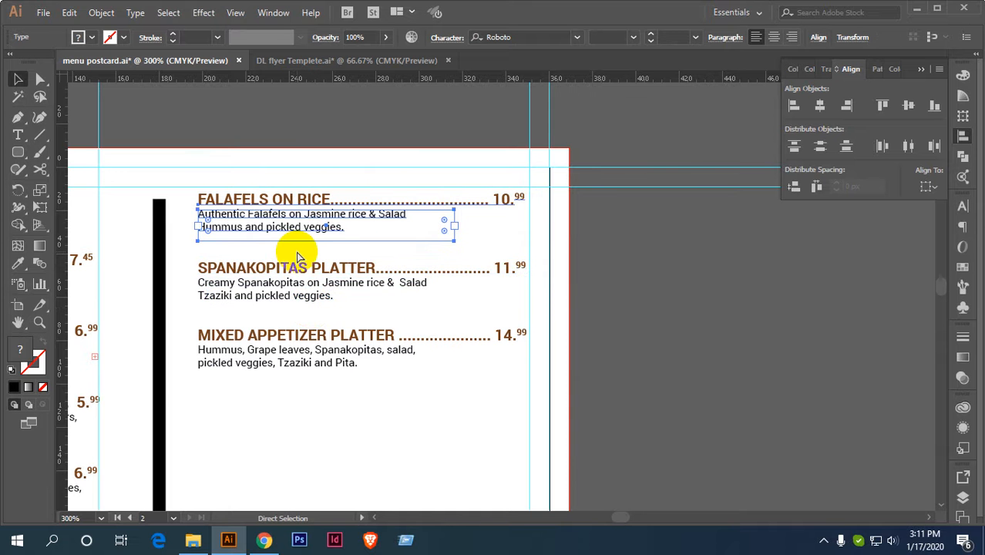
scroll(350, 365, "down", 2)
left_click_drag(278, 357, 580, 222)
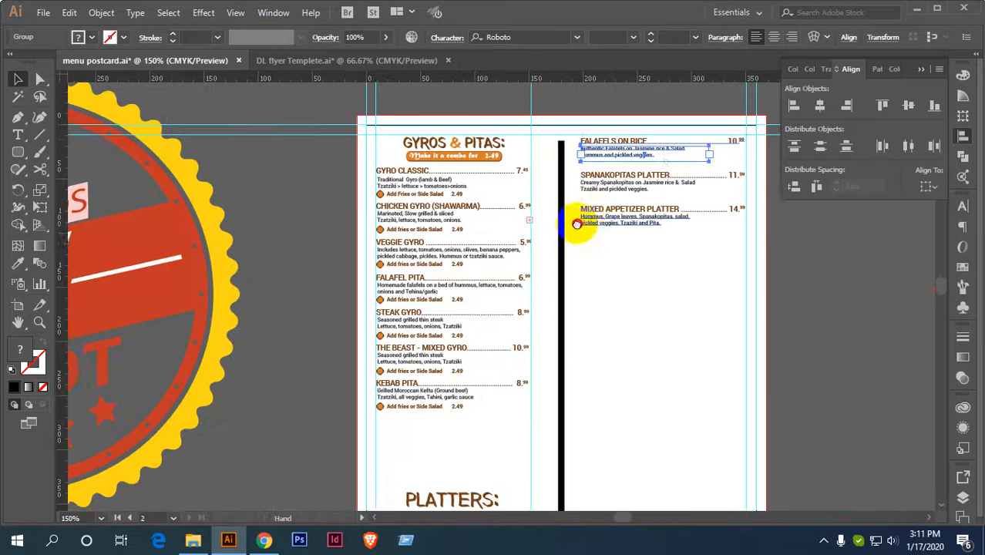
Move the Falafels on Rice, Spanakopitas Platter and Mixed Appetizer Platter items beneath Mixed Platter in the first column.
left_click_drag(662, 271, 488, 440)
scroll(547, 229, "down", 3)
left_click_drag(517, 399, 579, 350)
scroll(580, 351, "up", 2)
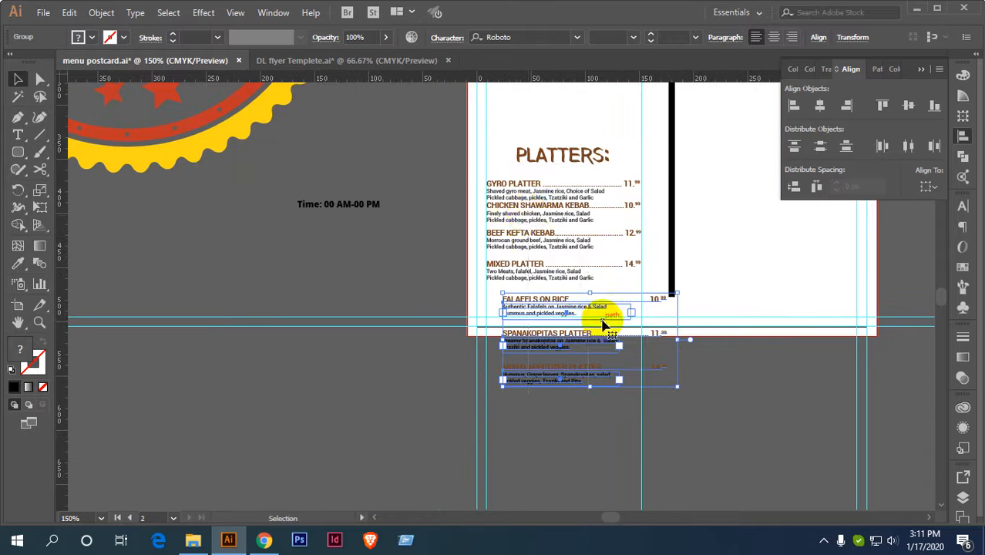
Align the left edges of all seven platter items and distribute them evenly by their vertical centers.
left_click(512, 183, "shift")
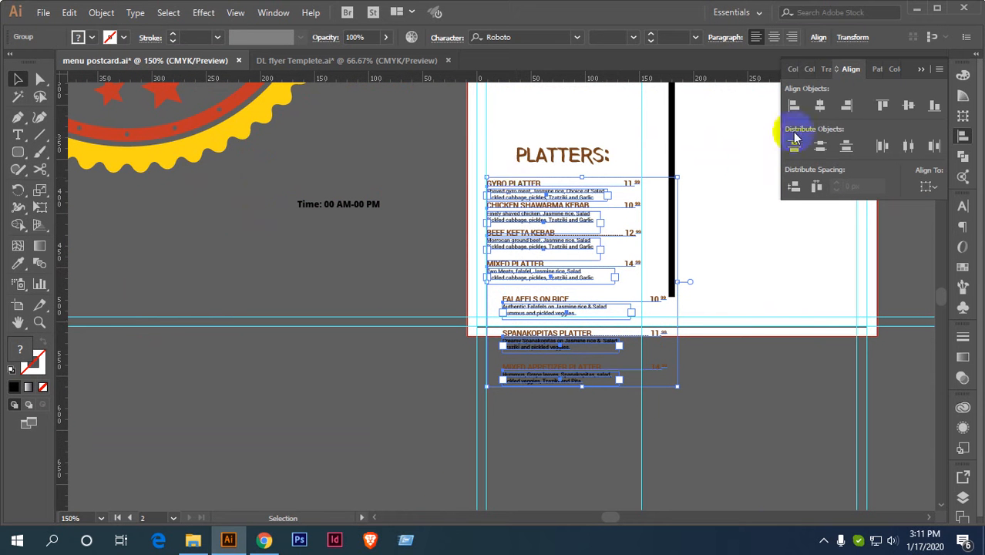
left_click(795, 108)
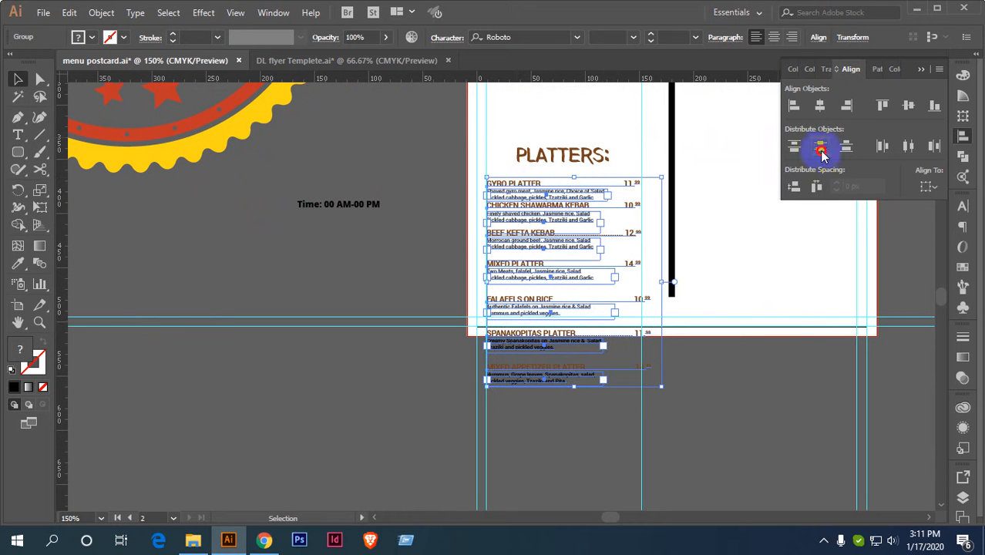
left_click(822, 149)
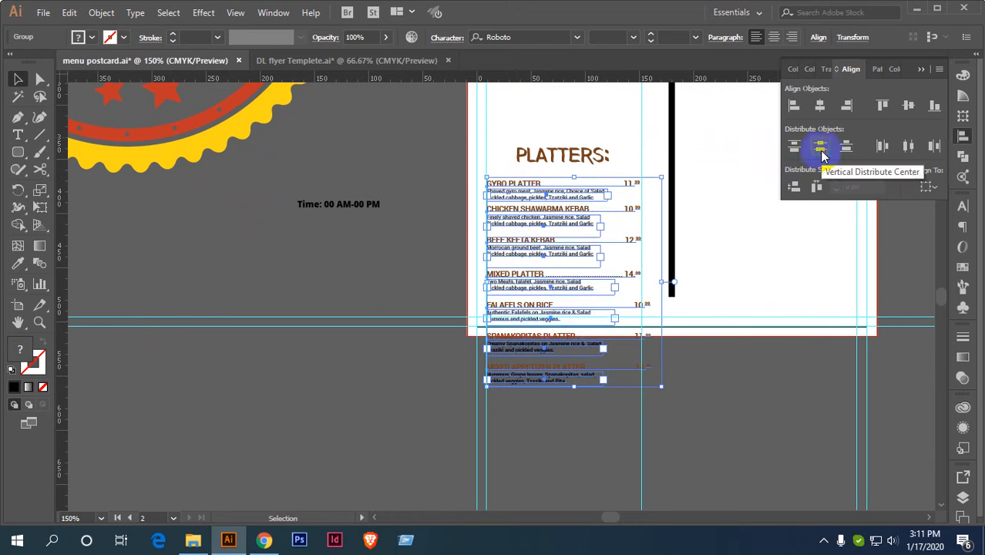
Move the Platters heading and all seven items up together so the list ends just above the page's lower margin guide.
left_click(557, 131, "shift")
scroll(605, 418, "down", 1)
scroll(622, 323, "up", 2)
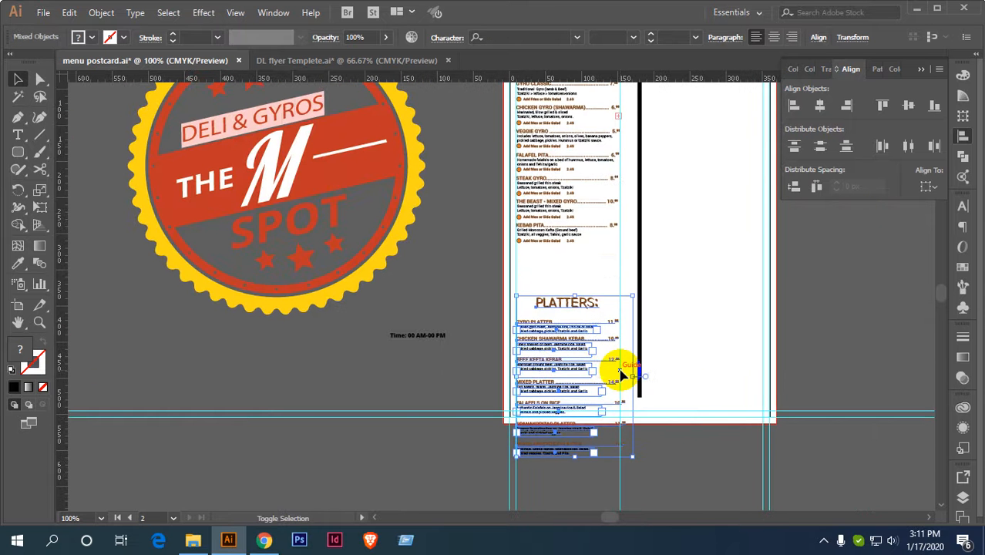
key("shift+Up")
key("shift+Up")
key("shift+Up")
key("shift+Up")
key("shift+Up")
key("shift+Up")
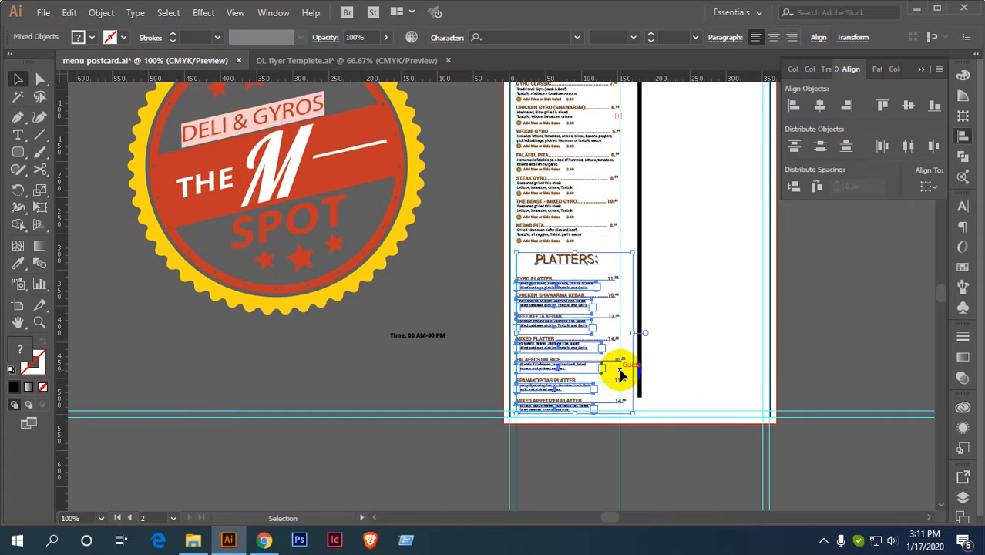
key("shift+Up")
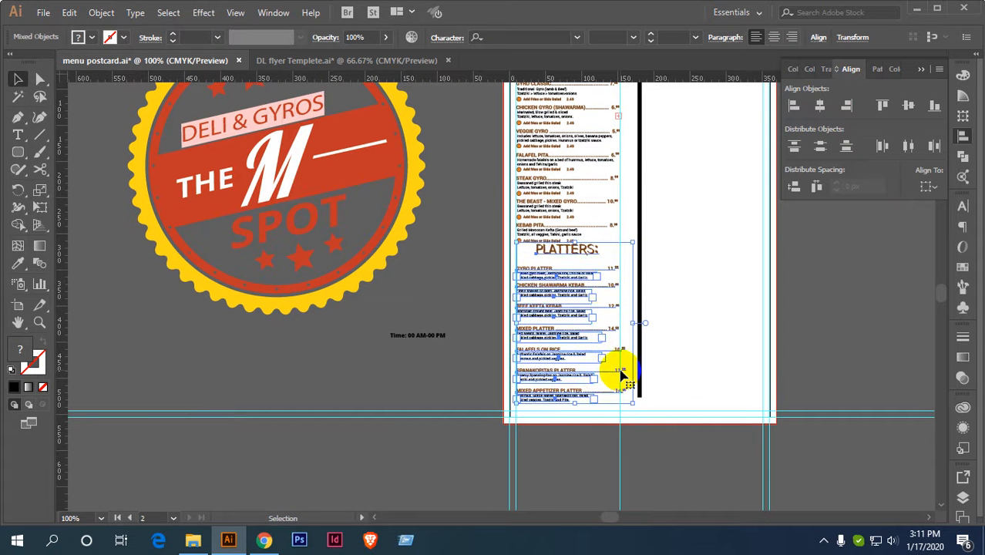
key("Down")
key("Down")
key("Down")
key("Down")
key("Down")
key("Down")
key("Down")
key("Down")
key("Down")
key("Down")
key("Down")
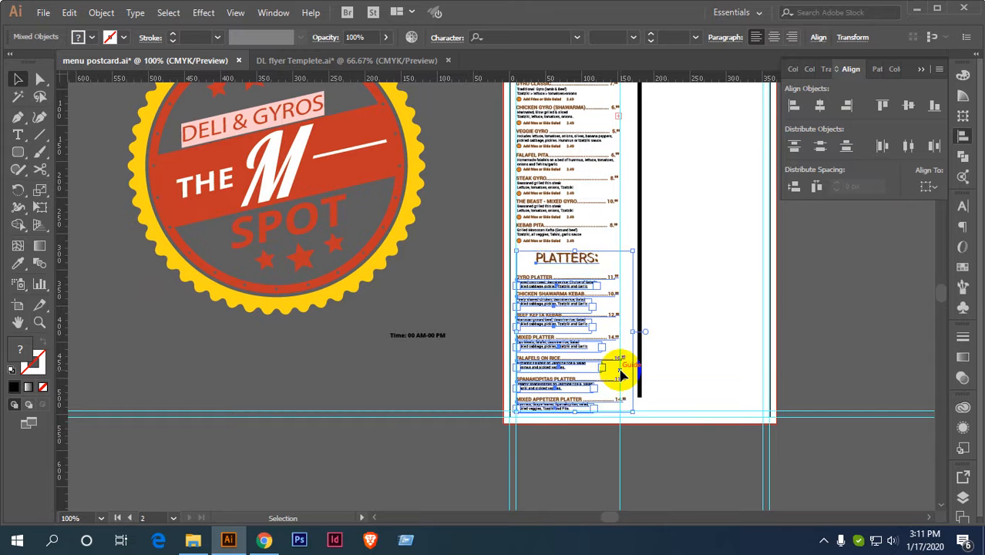
key("Down")
key("Down")
key("Down")
key("Up")
key("Up")
key("Up")
key("Up")
key("Up")
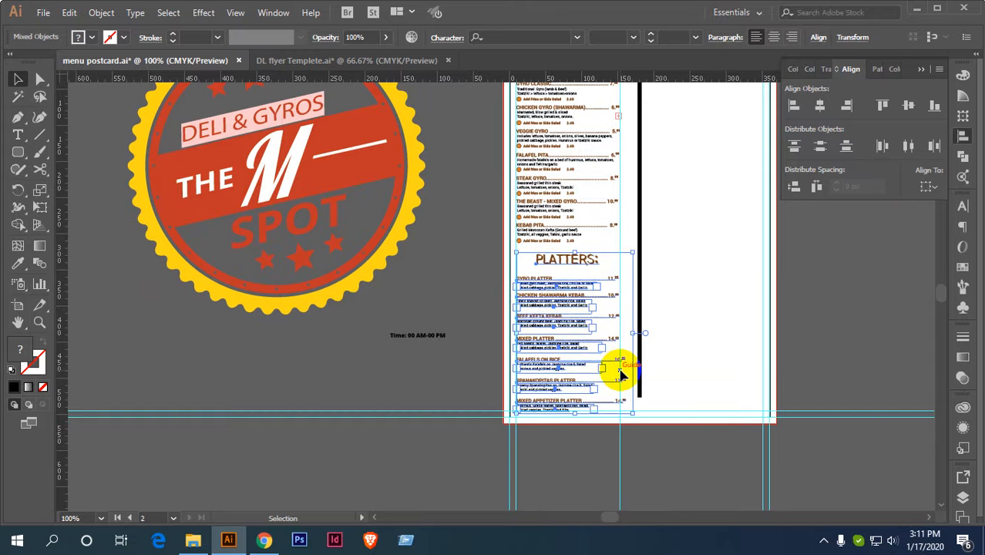
left_click(589, 420)
Examine the spacing of the Platters heading and its items relative to the Kebab Pita entry and the lower margin guide.
scroll(590, 420, "up", 2)
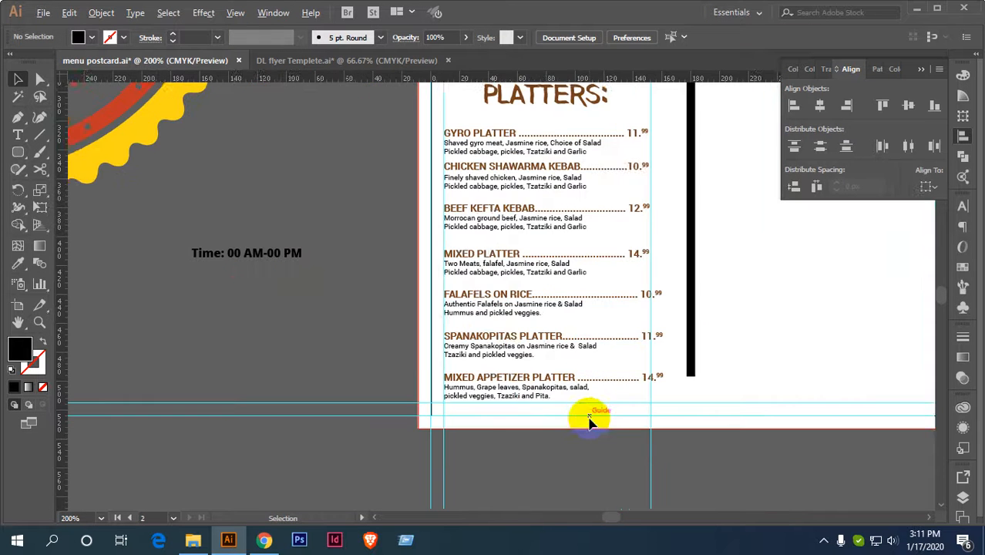
scroll(587, 440, "down", 1)
scroll(501, 358, "up", 5)
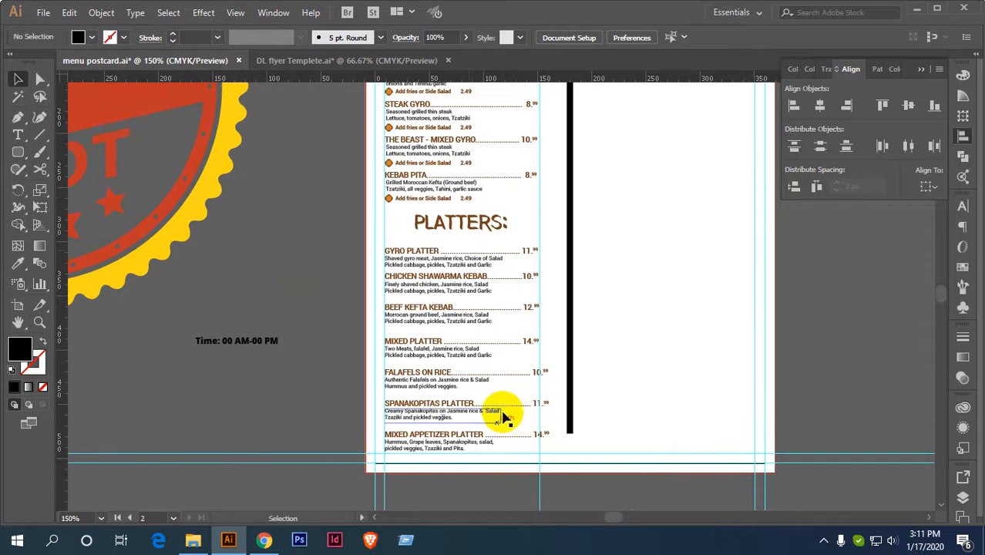
left_click(479, 223)
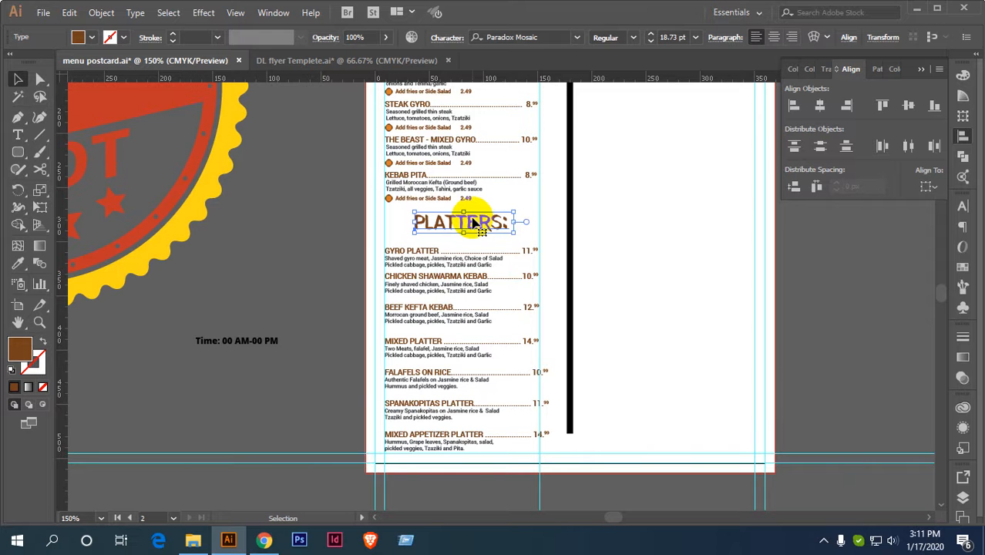
left_click(636, 235)
scroll(511, 398, "up", 1)
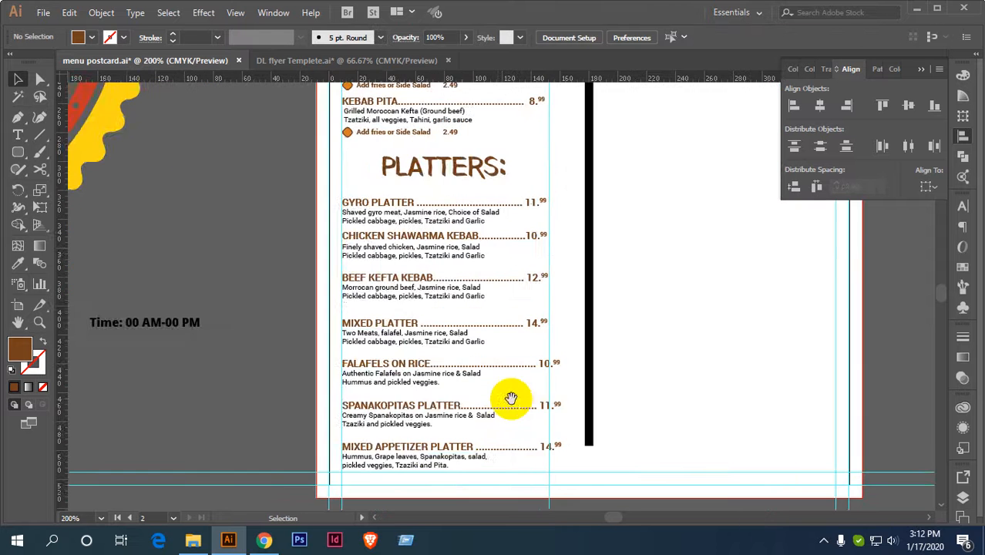
scroll(511, 398, "down", 2)
scroll(484, 347, "down", 1)
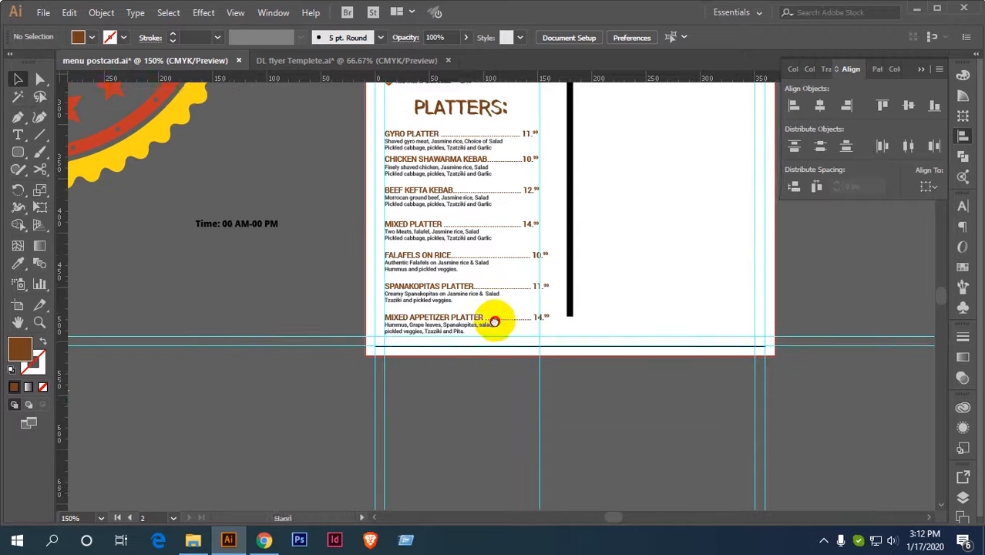
scroll(497, 385, "up", 1)
left_click_drag(501, 451, 445, 187)
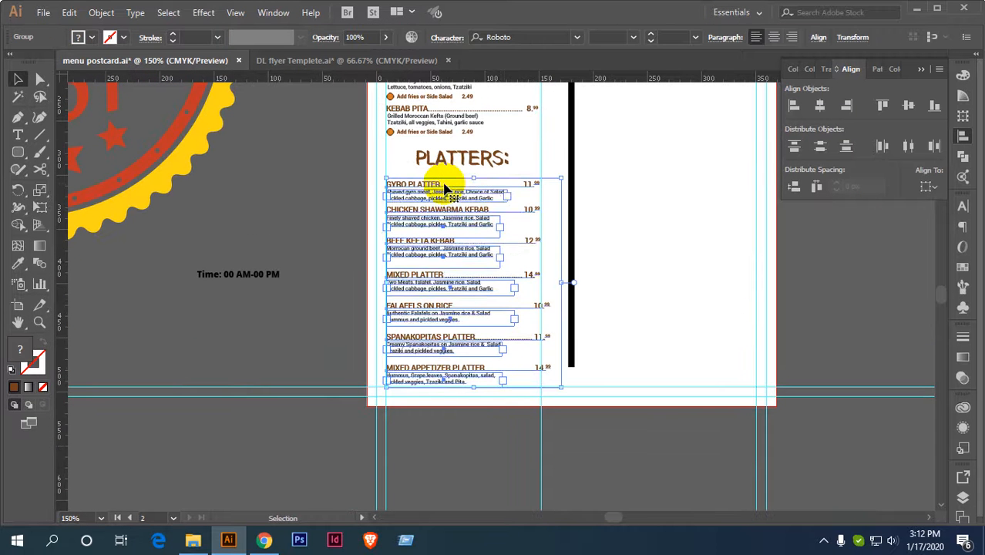
left_click(494, 159)
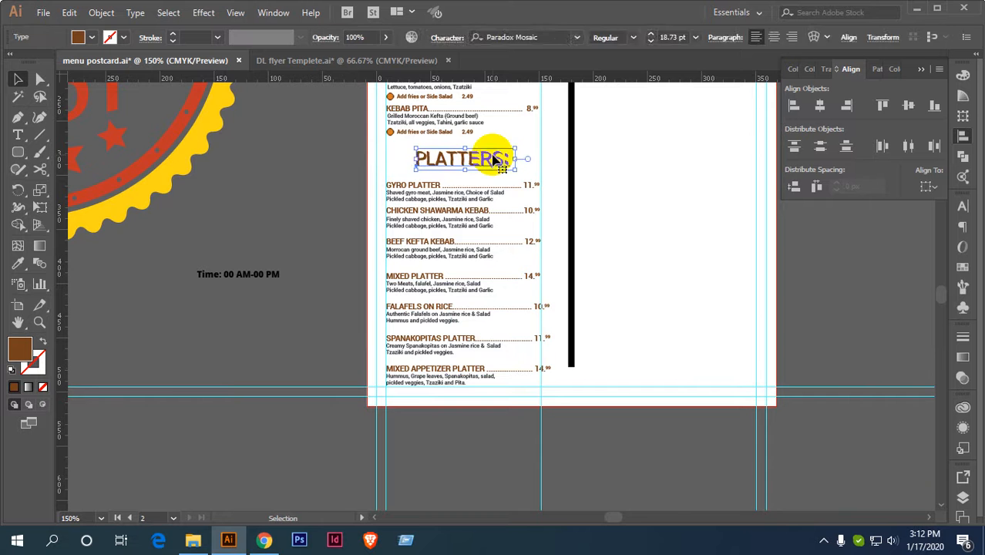
left_click(645, 164)
scroll(505, 258, "down", 1)
left_click_drag(528, 281, 484, 436)
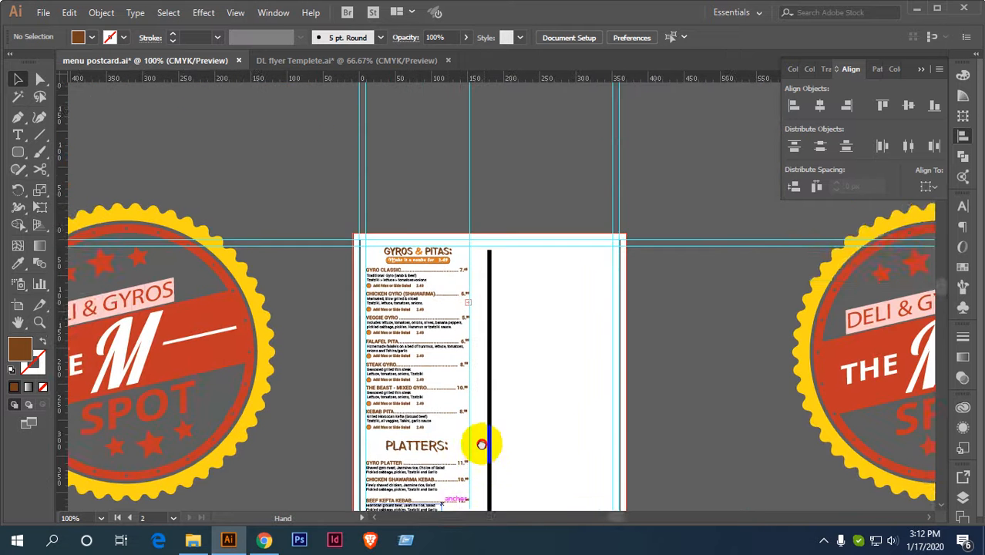
scroll(455, 369, "up", 2)
scroll(401, 262, "down", 2)
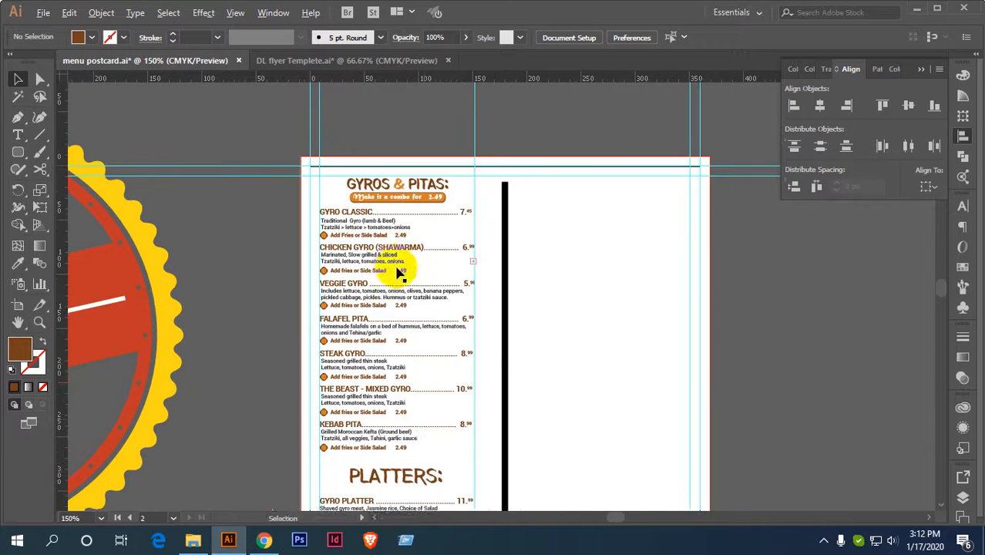
scroll(436, 381, "up", 1)
left_click(428, 377)
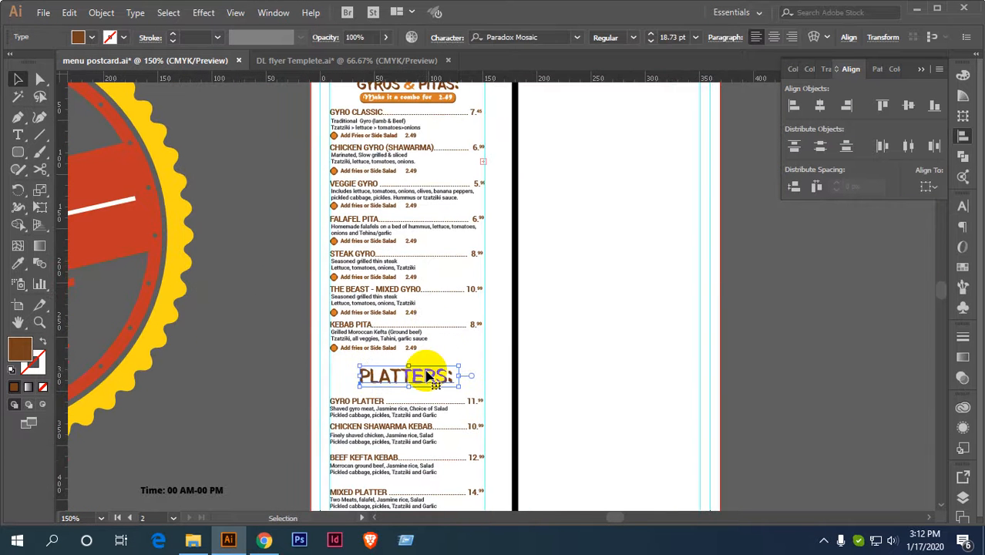
scroll(367, 359, "down", 1)
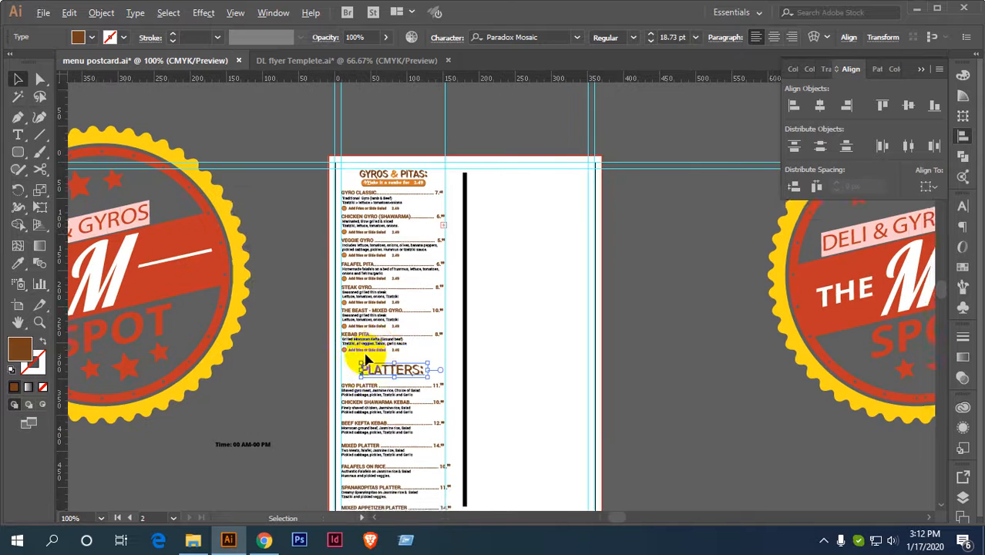
Examine the Gyros & Pitas heading and items against the Platters section, and the page's overall layout.
left_click_drag(400, 334, 409, 356)
left_click_drag(357, 379, 377, 221)
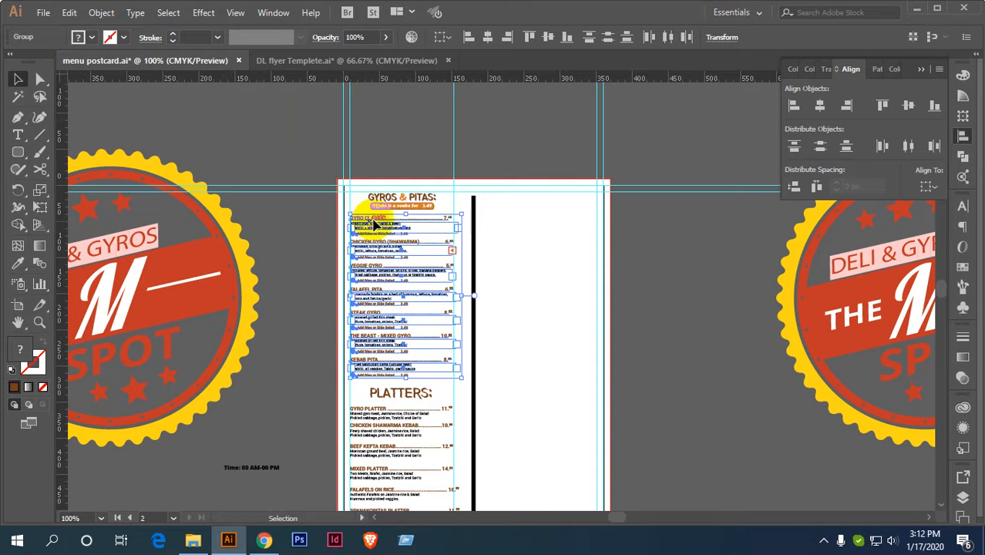
scroll(400, 199, "up", 2)
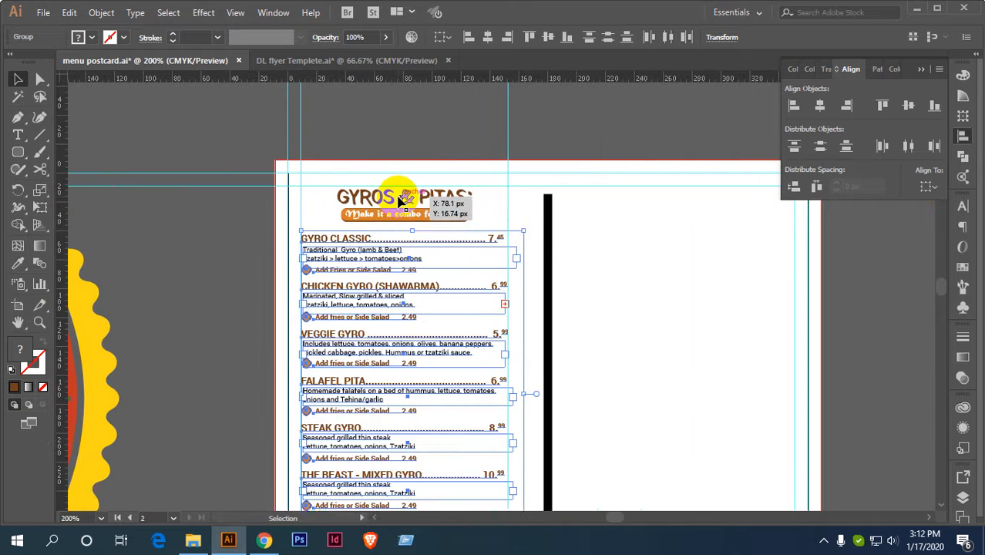
left_click(388, 211)
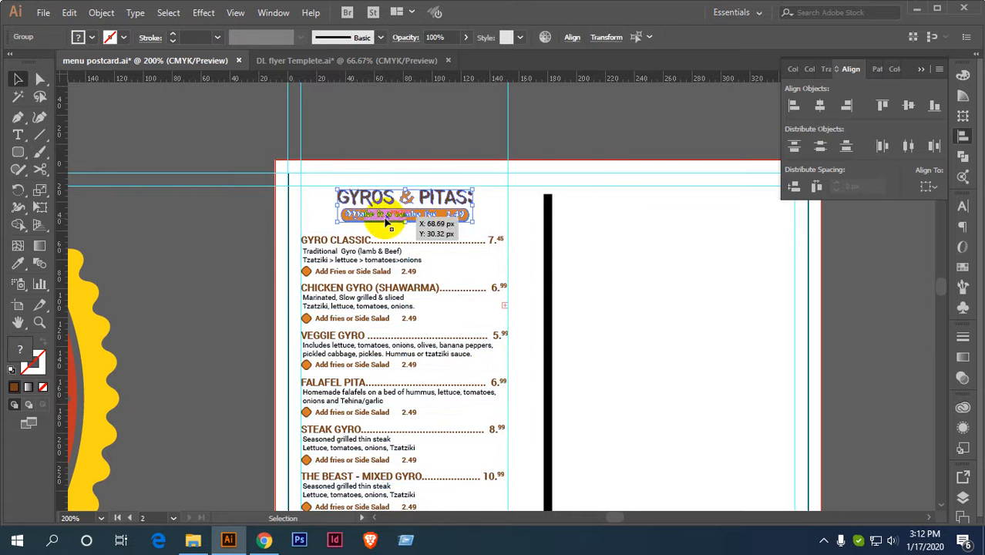
left_click(590, 214)
scroll(589, 219, "down", 3)
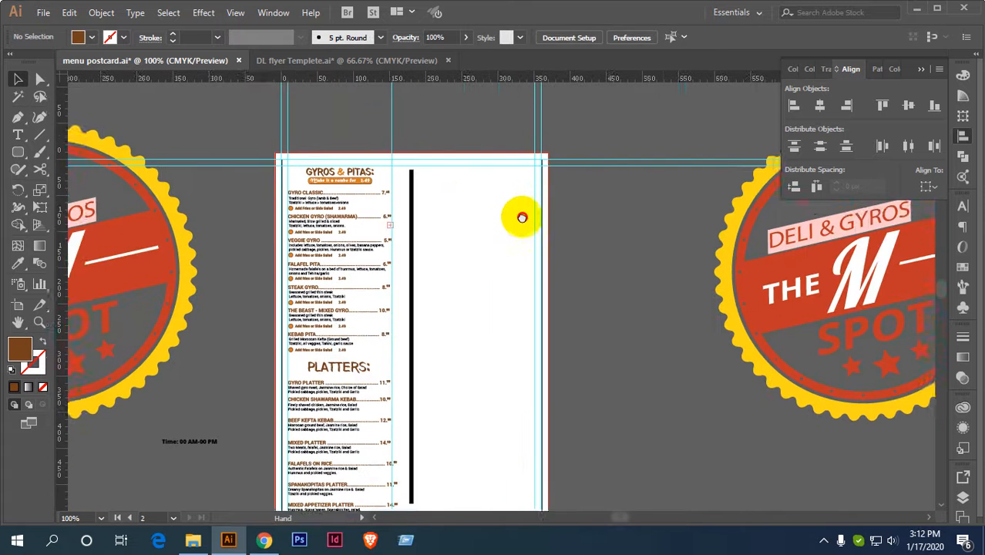
scroll(490, 201, "up", 2)
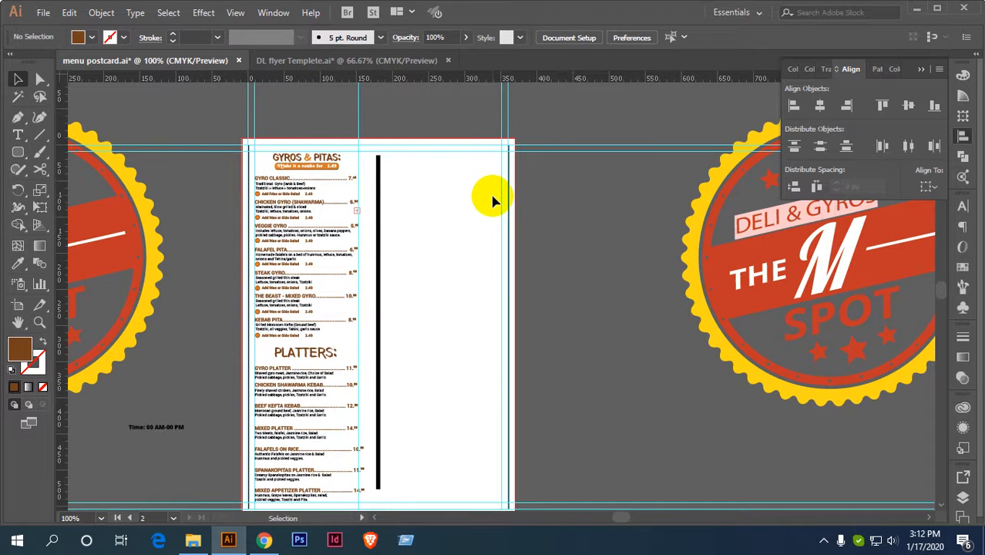
scroll(473, 200, "down", 1)
left_click_drag(472, 201, 475, 214)
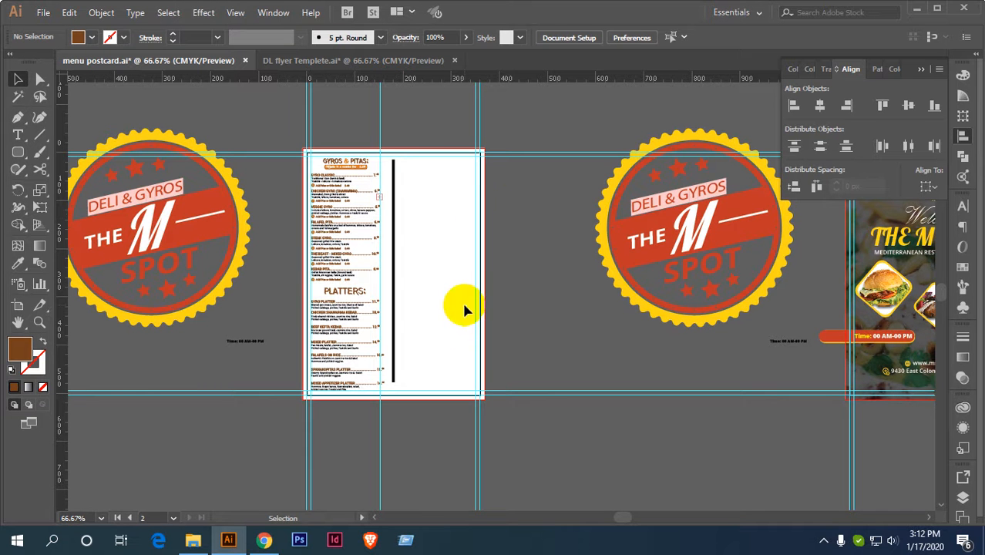
left_click(494, 241)
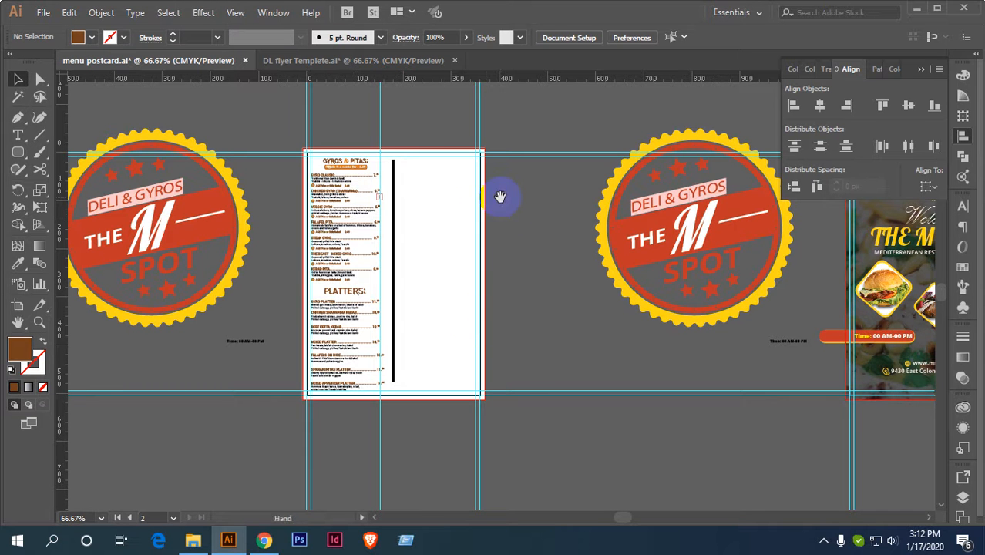
scroll(501, 198, "up", 2)
scroll(496, 205, "down", 1)
mouse_move(455, 207)
left_mouse_down()
mouse_move(481, 216)
mouse_move(473, 201)
left_mouse_up()
In DL flyer Templete.ai, move the photo below the burgers list down and copy the Burgers & Phillysteaks section into menu postcard.ai's second column.
left_click(324, 65)
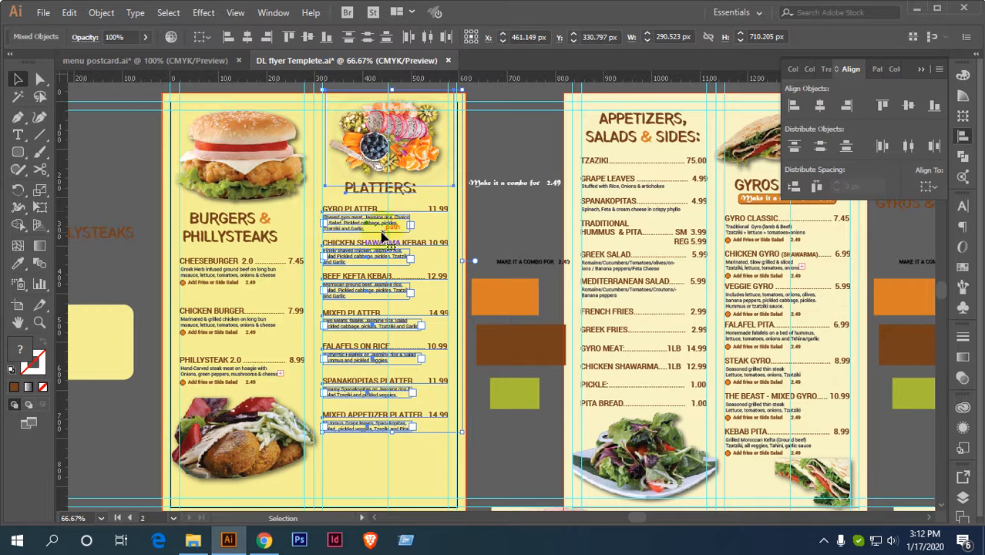
left_click_drag(381, 235, 501, 185)
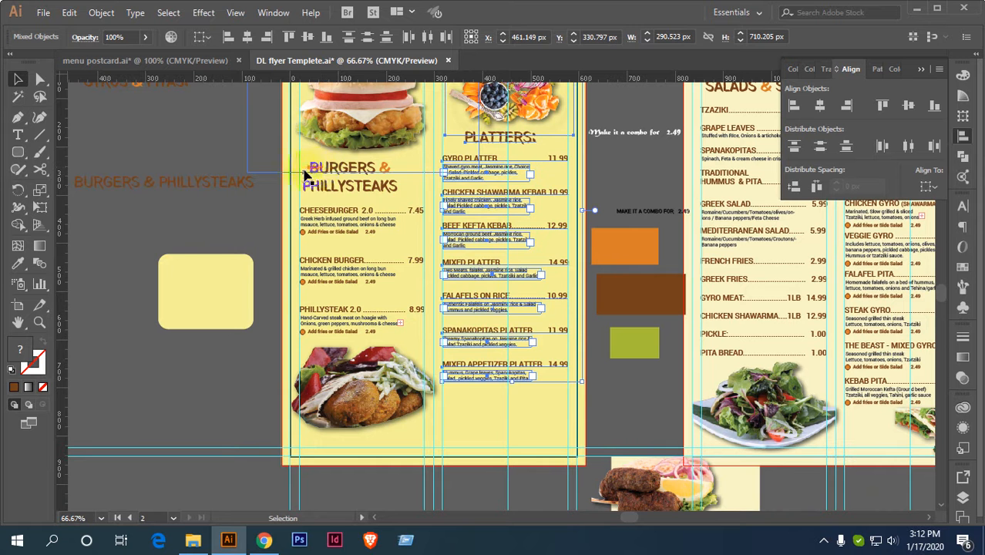
left_click_drag(369, 389, 372, 471)
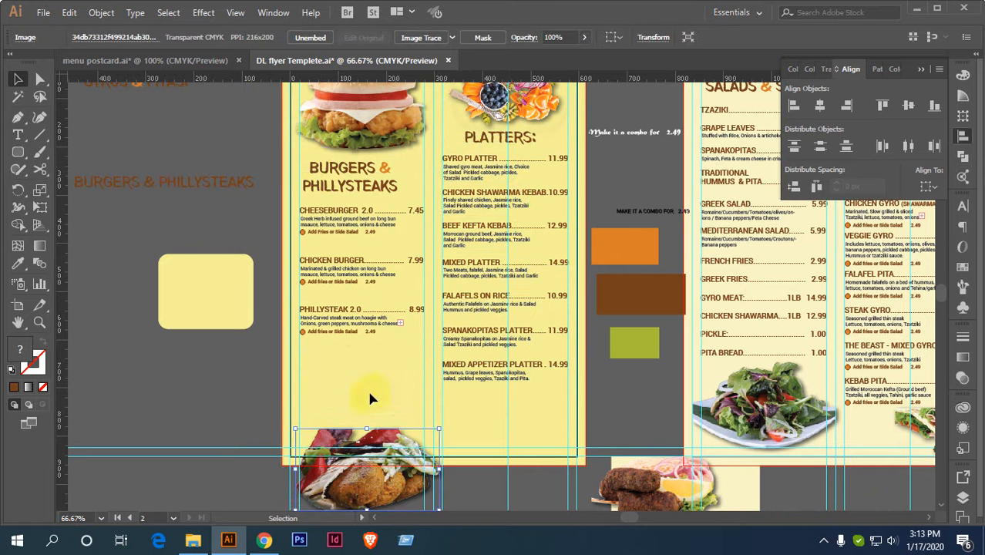
left_click(366, 219)
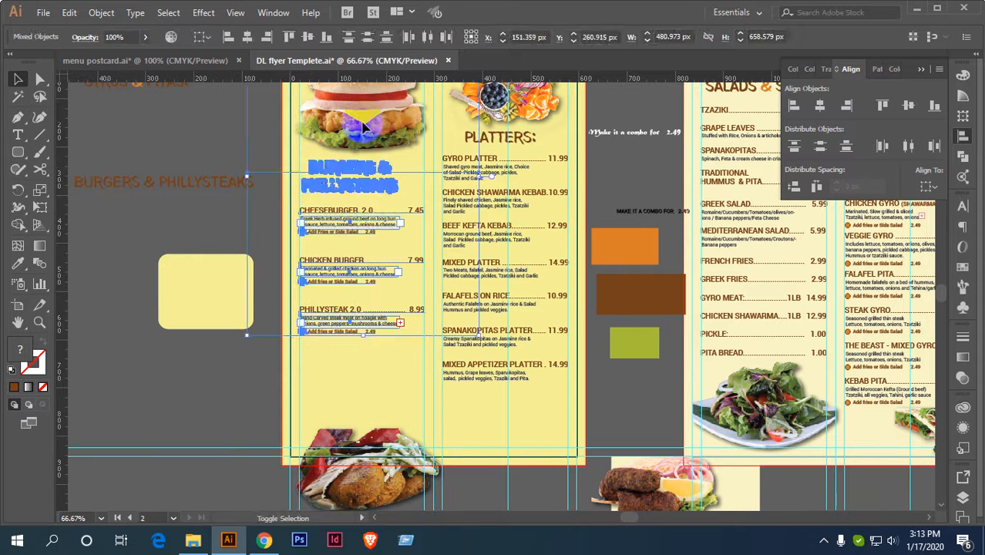
left_click_drag(352, 220, 418, 178)
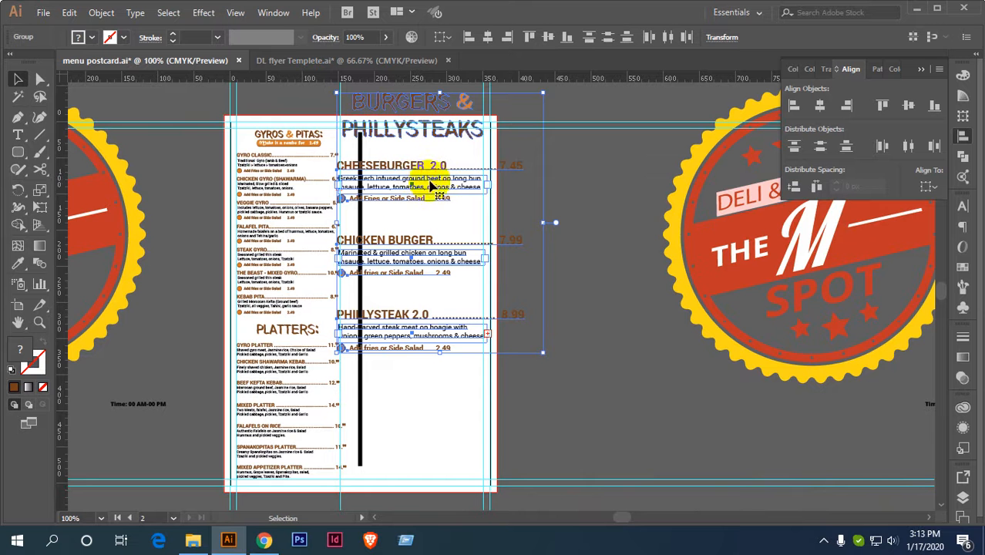
Scale down the Burgers & Phillysteaks section and fit it between the black divider and the inner margin guide of the second column.
left_click_drag(542, 92, 511, 153)
scroll(447, 193, "up", 2)
left_click_drag(427, 151, 383, 159)
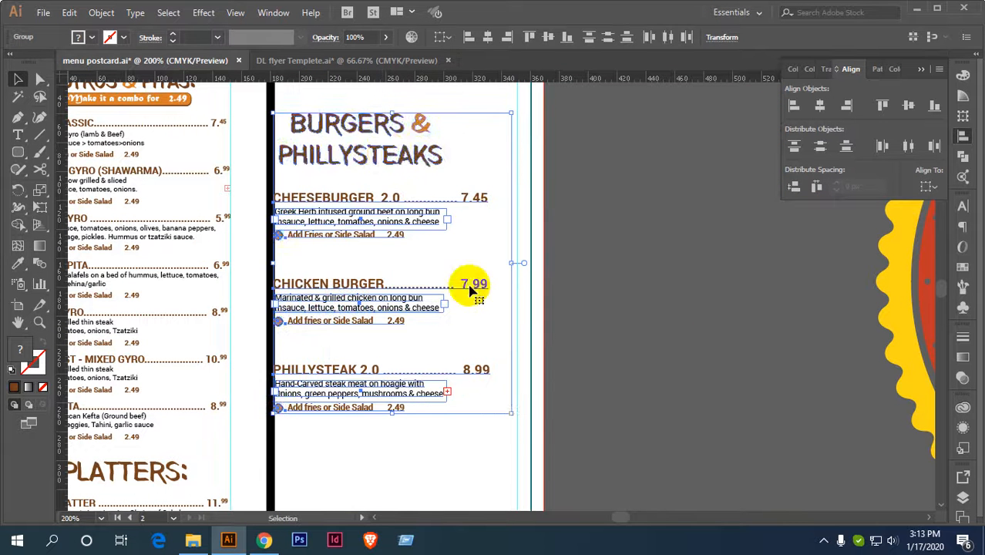
mouse_move(506, 410)
left_mouse_down()
mouse_move(515, 427)
mouse_move(518, 414)
left_mouse_up()
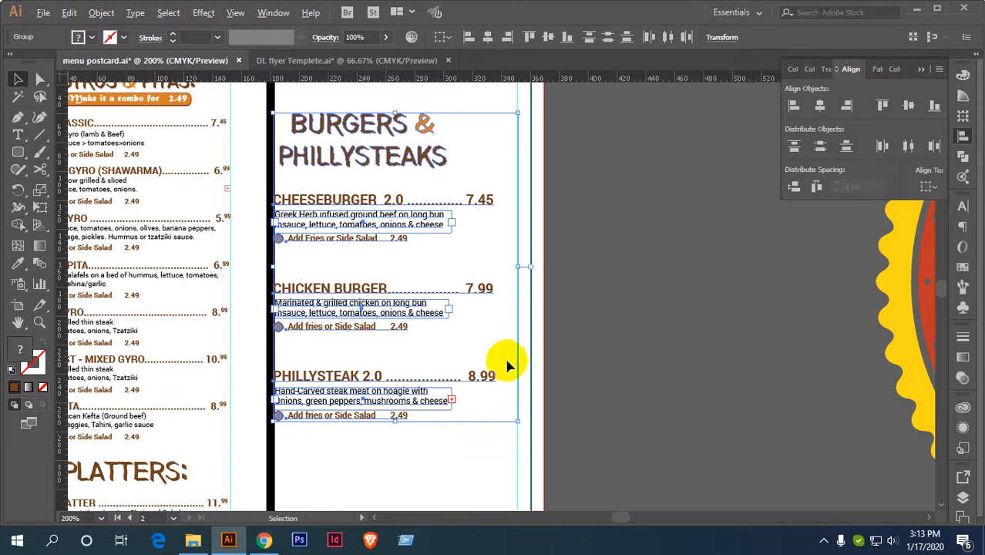
scroll(429, 286, "down", 2)
left_click(672, 242)
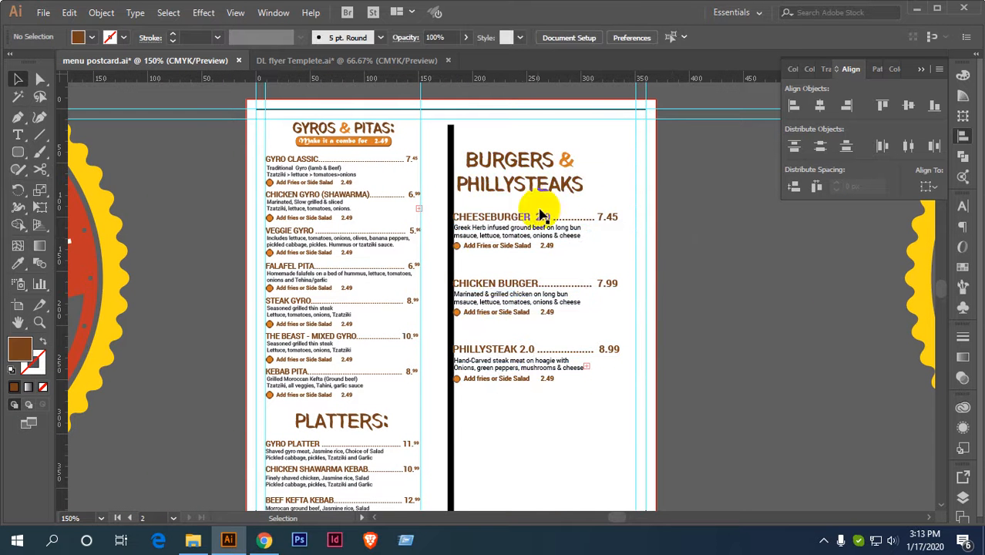
Ungroup the burgers list and match its three item headings to the Chicken Gyro heading's 7 pt Roboto Bold style.
right_click(502, 217)
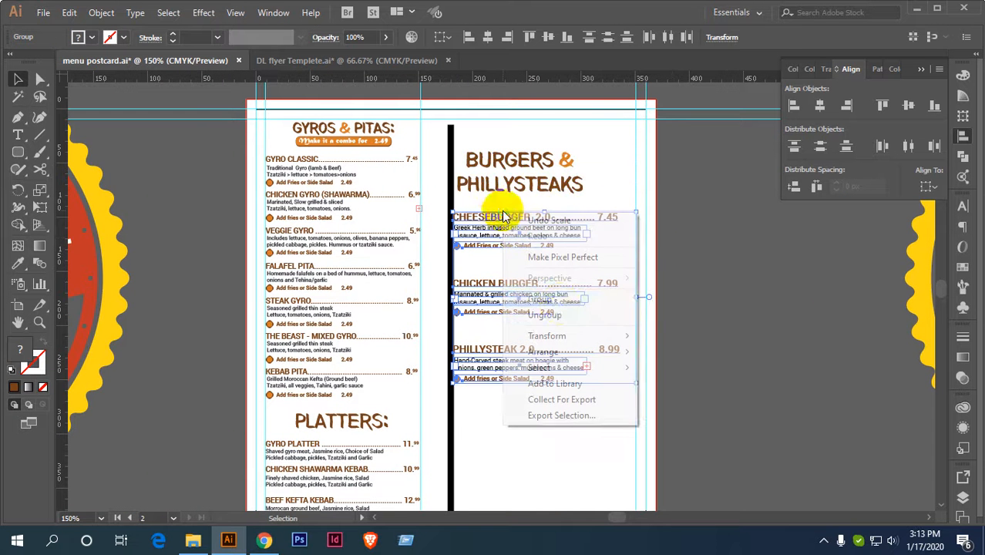
left_click(564, 316)
left_click(739, 242)
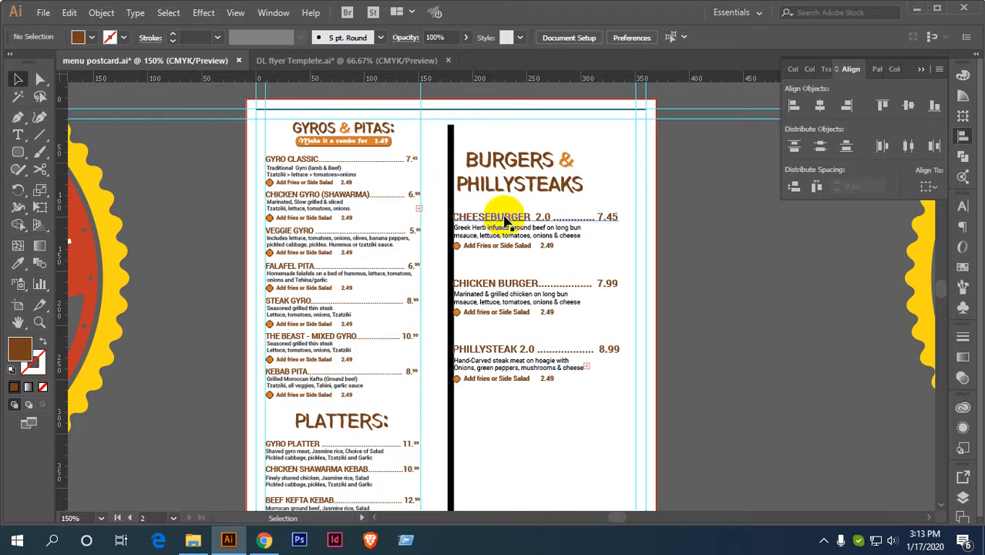
left_click(505, 221)
left_click(505, 285, "shift")
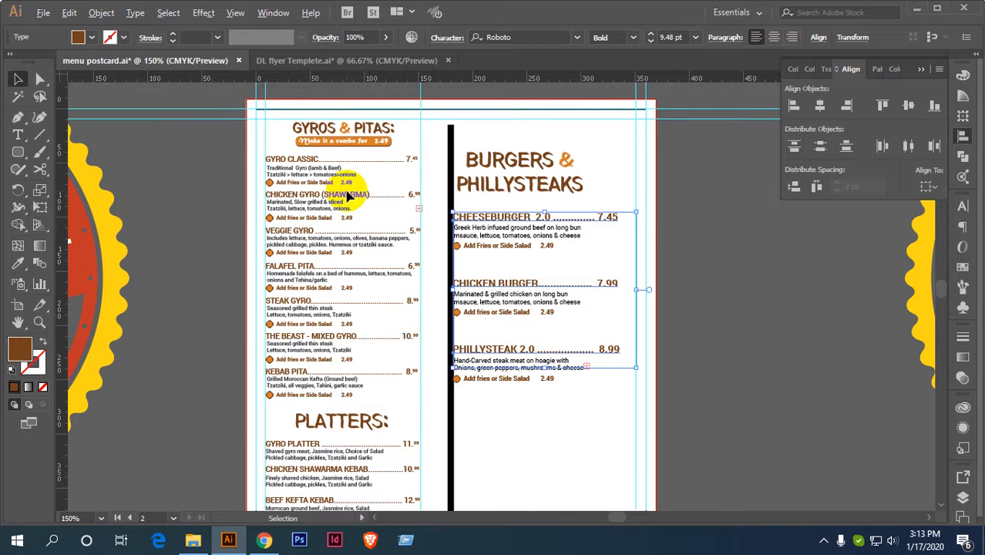
scroll(349, 197, "up", 2)
key("i")
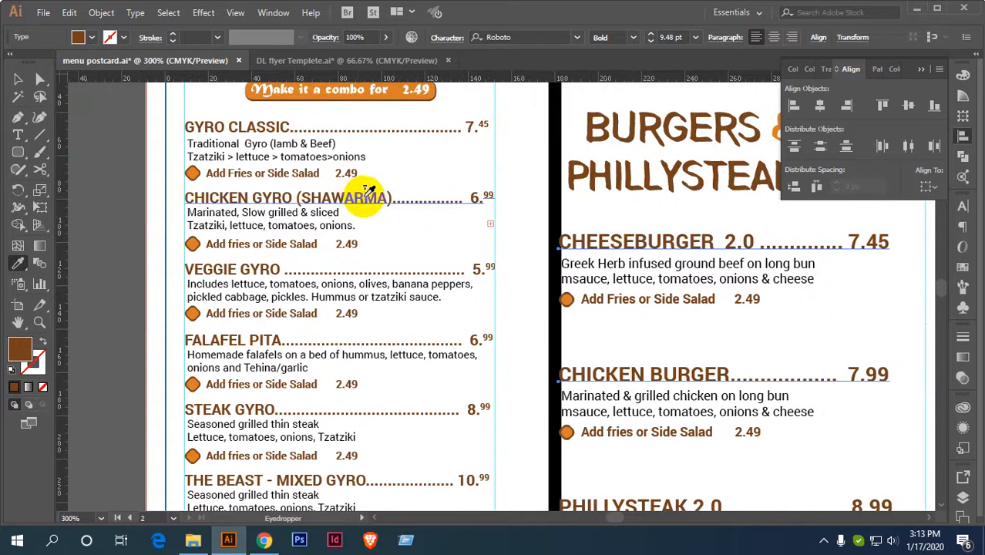
left_click(358, 194)
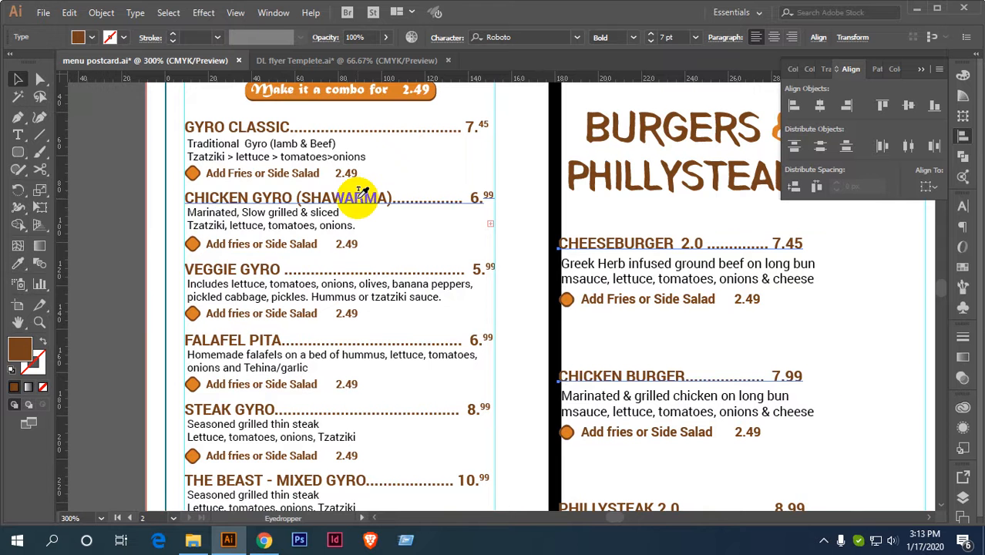
Match the Cheeseburger, Chicken Burger and Phillysteak descriptions to the Falafel Pita description's 5 pt Roboto Regular style.
left_click(635, 280, "ctrl")
left_click(622, 411, "ctrl+shift")
left_click_drag(680, 414, 627, 260)
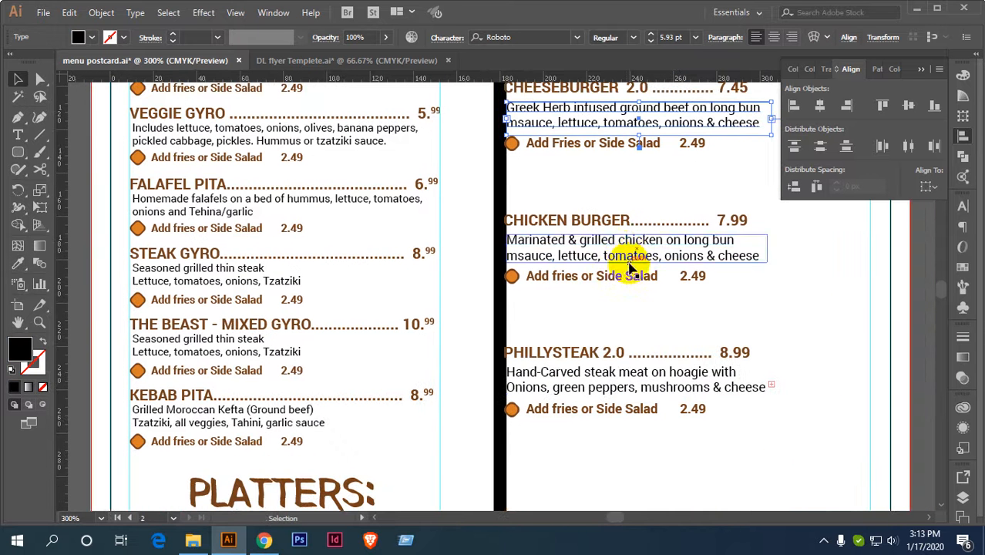
left_click(621, 378, "shift")
key("i")
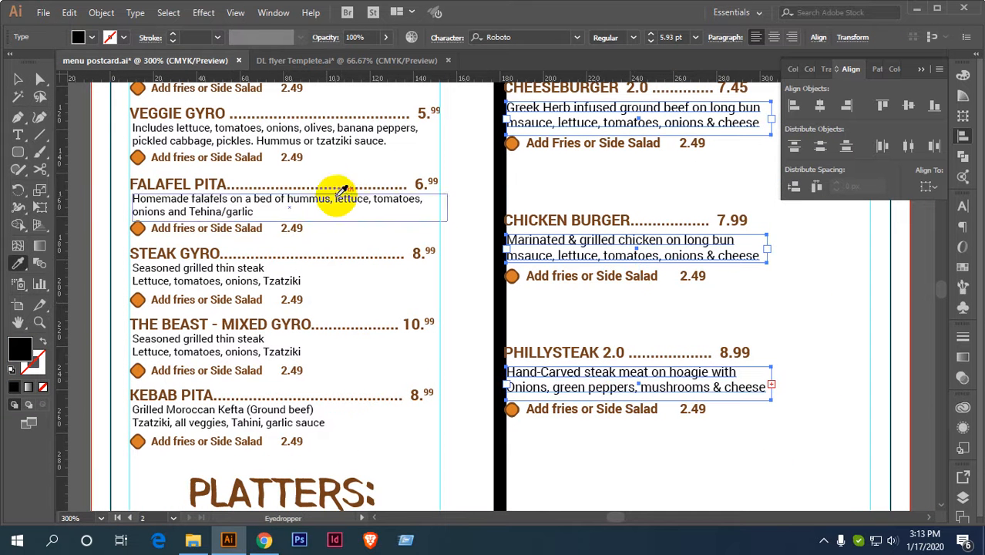
left_click(343, 197)
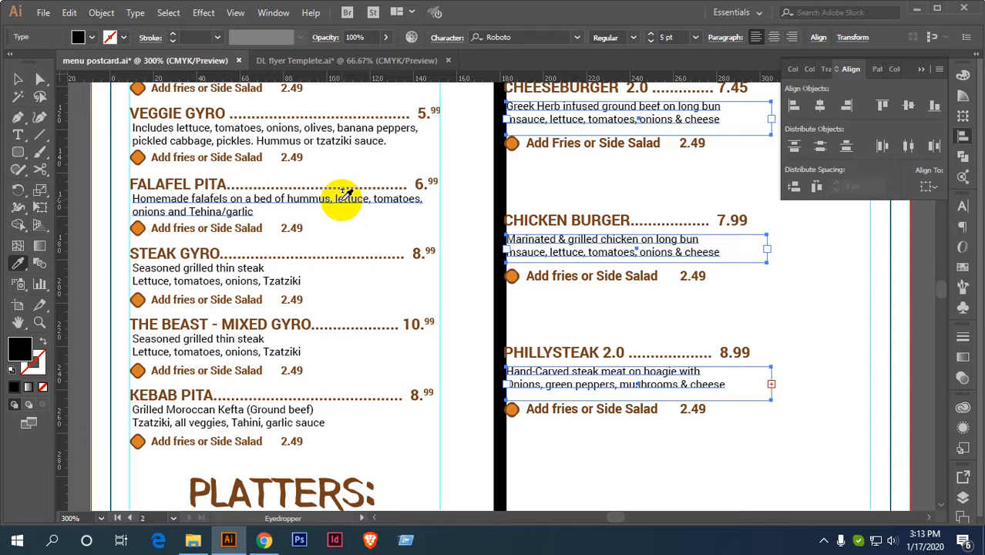
Try to apply the Falafel Pita side-order text style to the three grouped Add Fries lines under the burgers.
key("v")
left_click(628, 146)
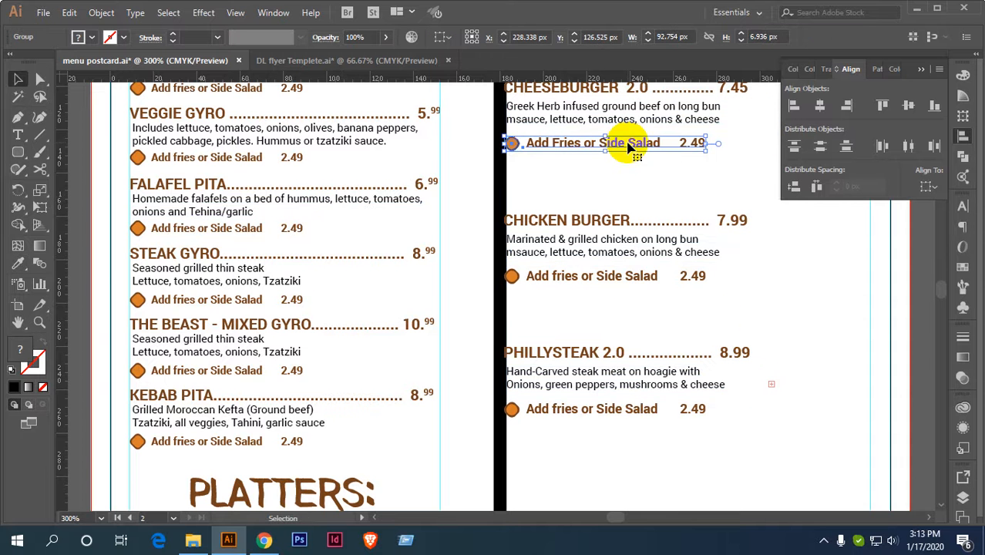
left_click(631, 279, "shift")
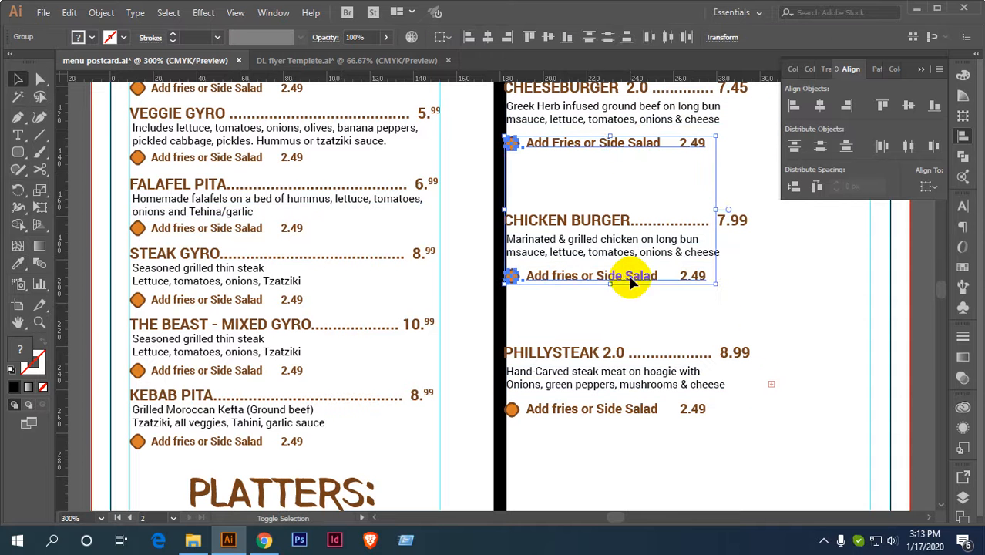
left_click(607, 410, "shift")
key("i")
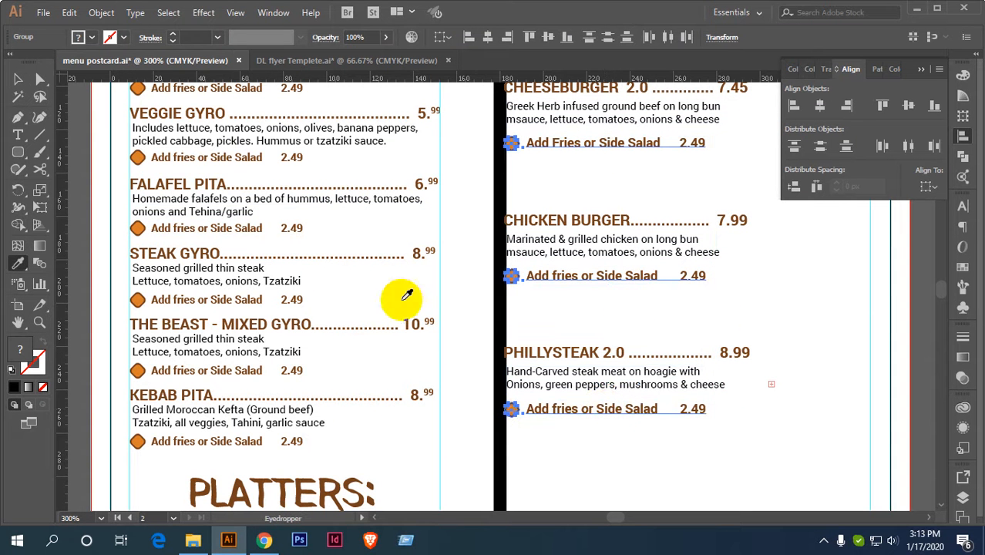
left_click(248, 225)
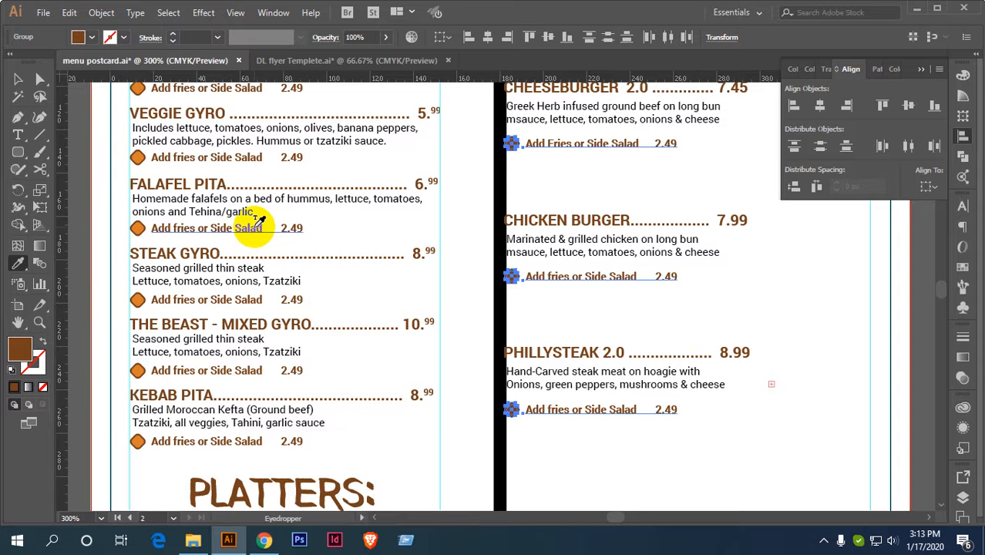
key("v")
Check the Add Fries lines and their bullets up close, and undo the style applied to the groups.
left_click(716, 318)
scroll(721, 308, "down", 1)
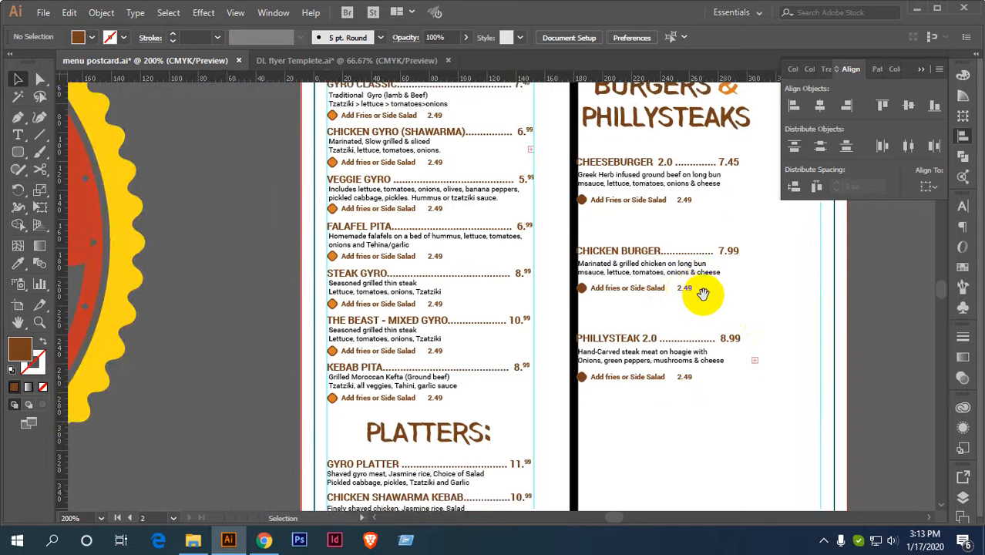
left_click_drag(703, 293, 594, 301)
scroll(482, 310, "up", 2)
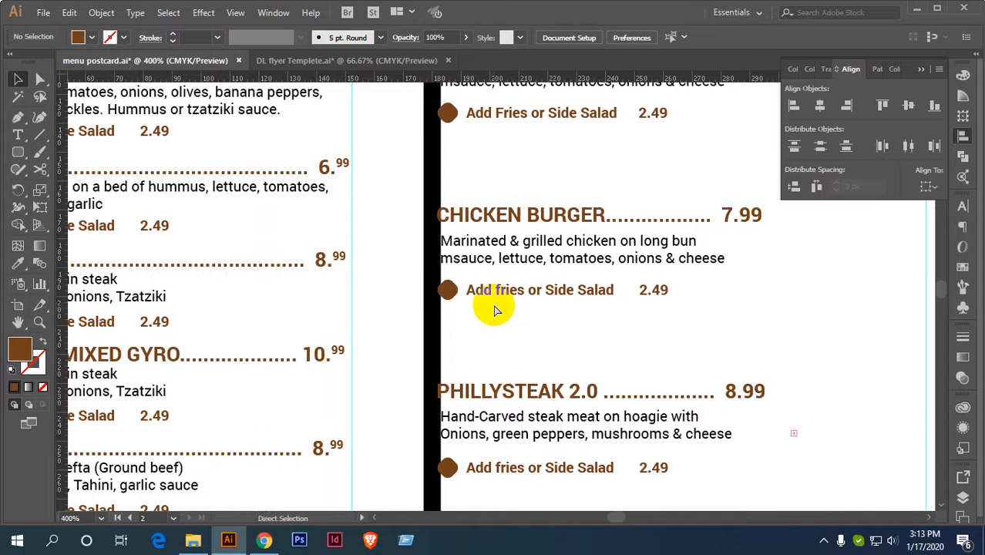
left_click(496, 308)
scroll(493, 297, "down", 1)
left_click_drag(493, 297, 561, 291)
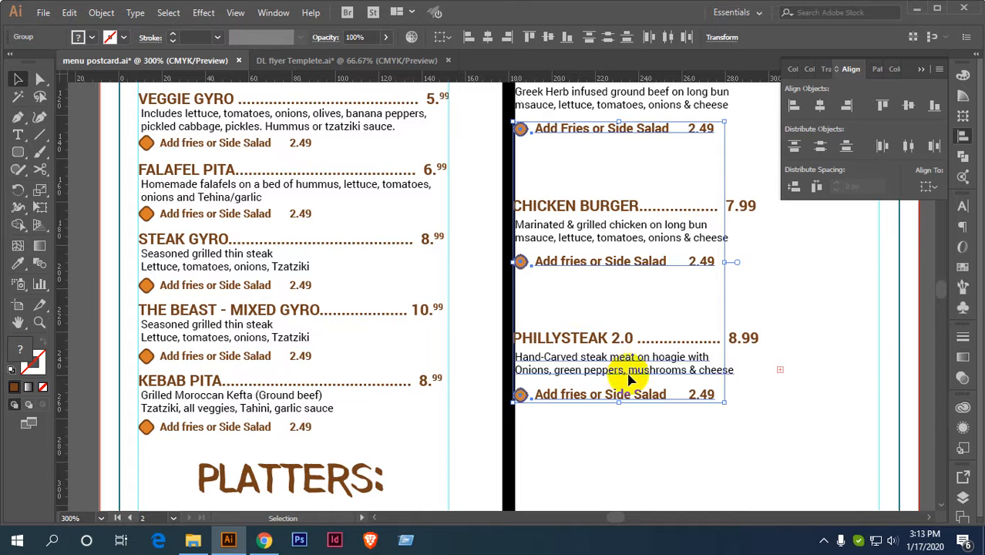
right_click(602, 386)
left_click(639, 279)
left_click(644, 431)
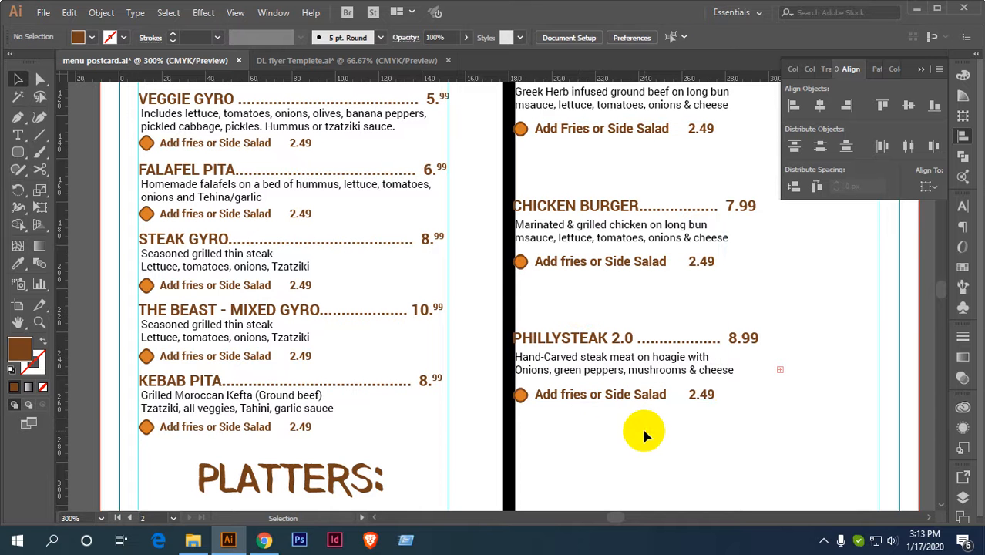
left_click(621, 396)
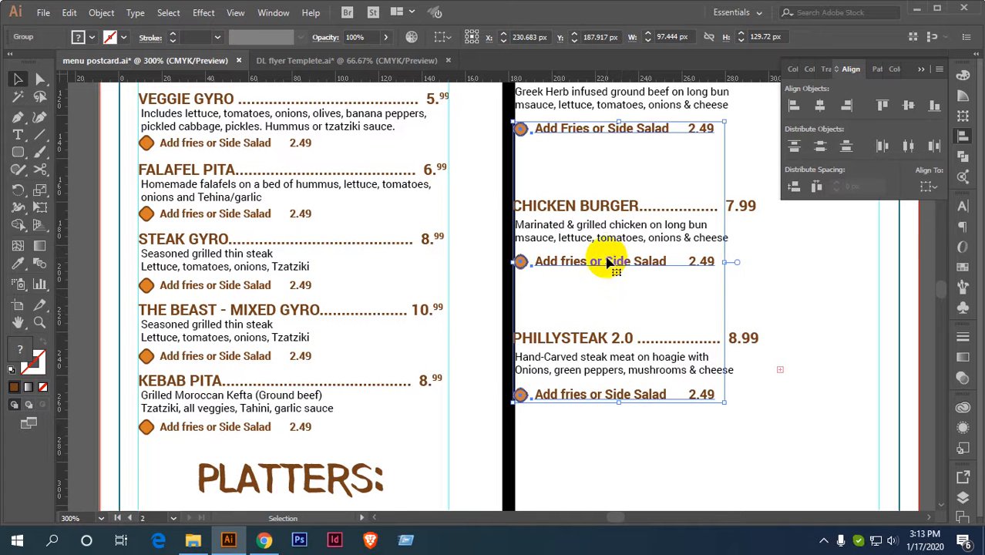
right_click(607, 262)
left_click(669, 363)
left_click(714, 437)
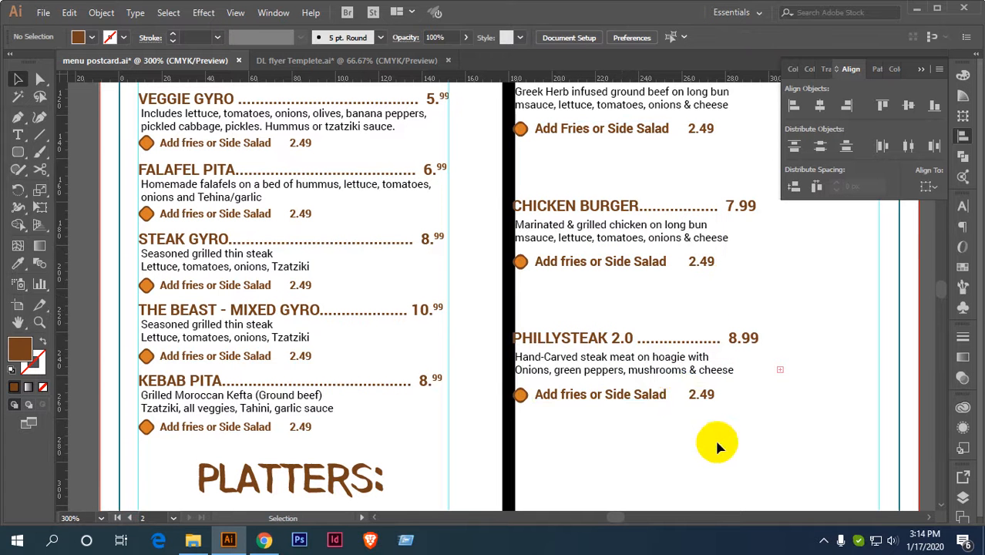
left_click(661, 397)
left_click(619, 261, "shift")
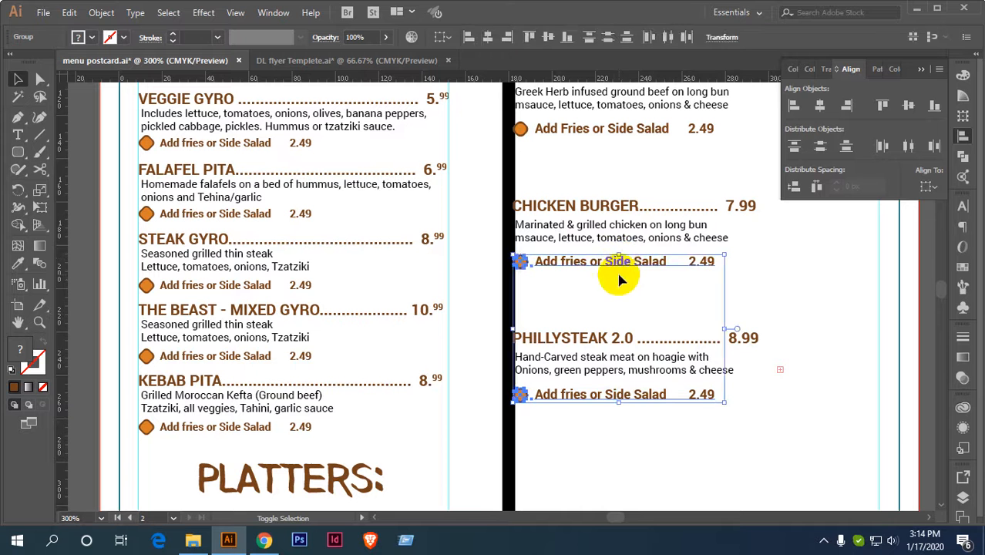
Ungroup each of the three Add Fries lines under the burgers to separate its text from its bullet.
left_click(621, 396)
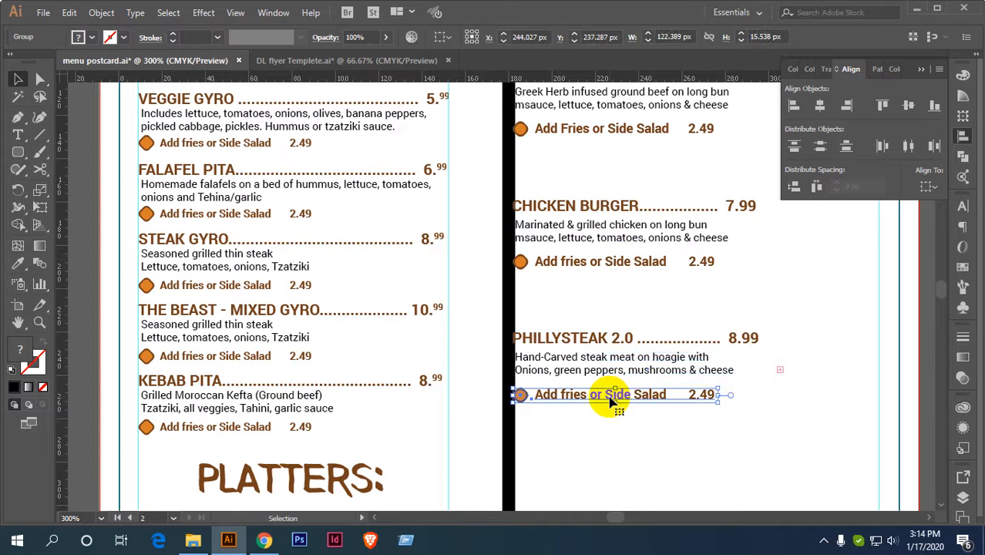
right_click(612, 397)
left_click(652, 284)
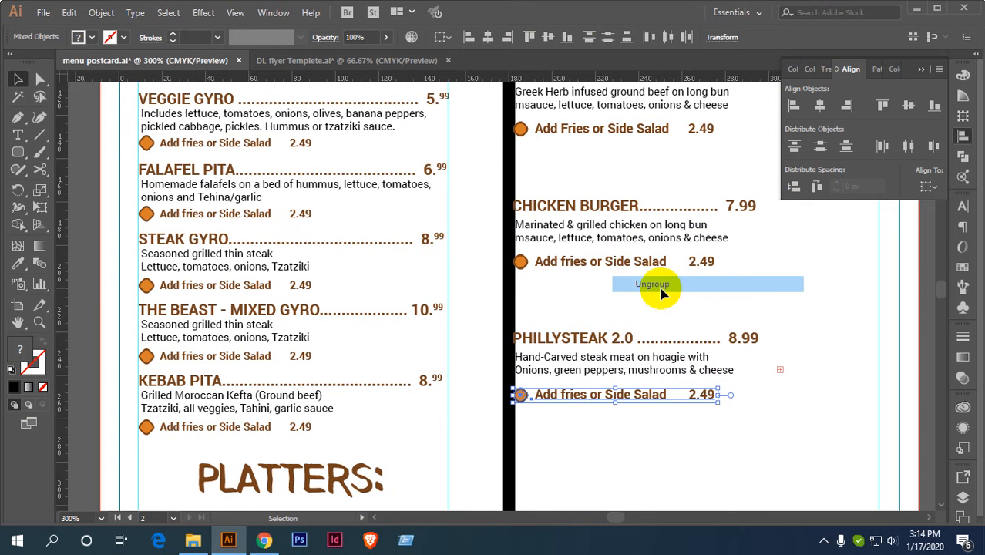
right_click(598, 264)
left_click(640, 363)
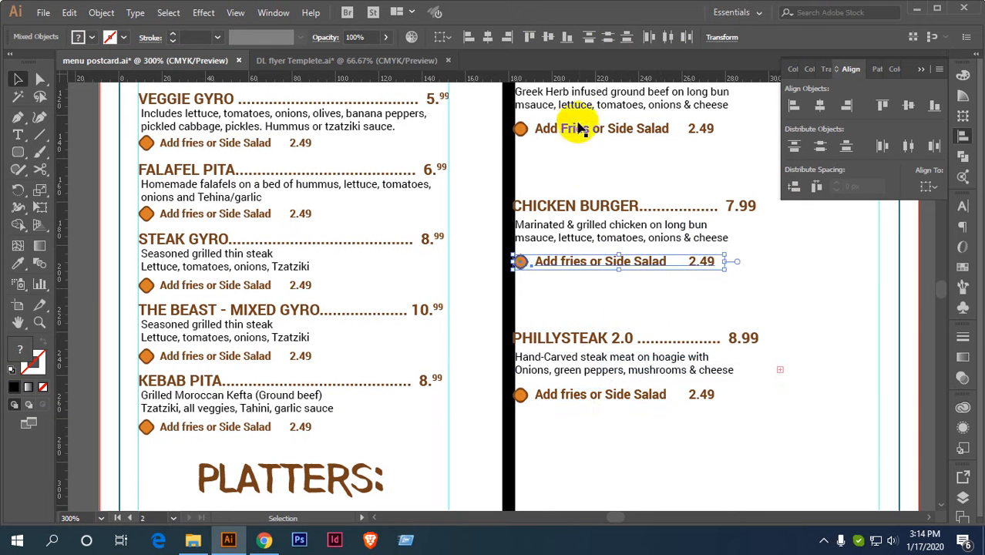
right_click(580, 131)
left_click(634, 231)
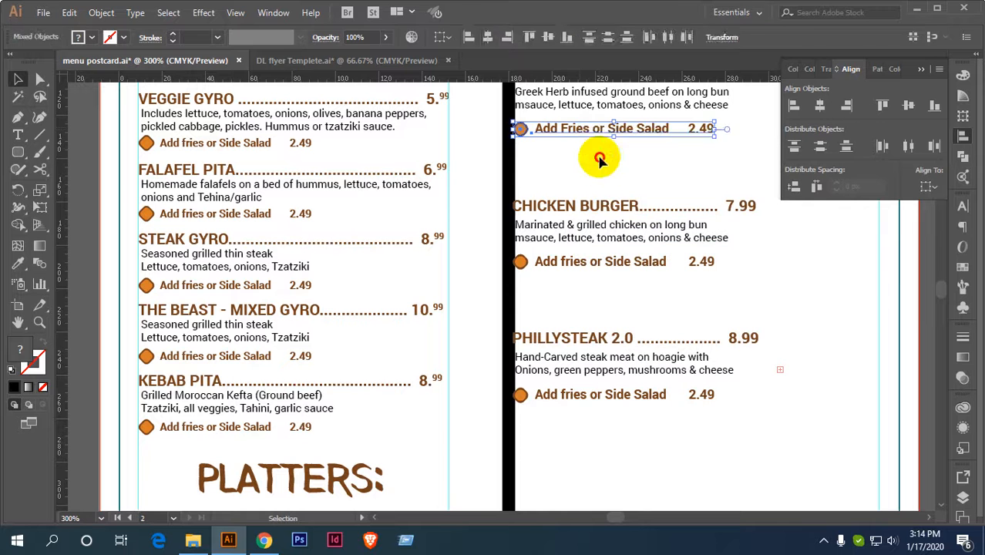
left_click(593, 158)
Match the text of the three Add Fries lines to the Mixed Gyro side-order line's 5 pt Roboto Bold style.
left_click(603, 133)
left_click(614, 261, "shift")
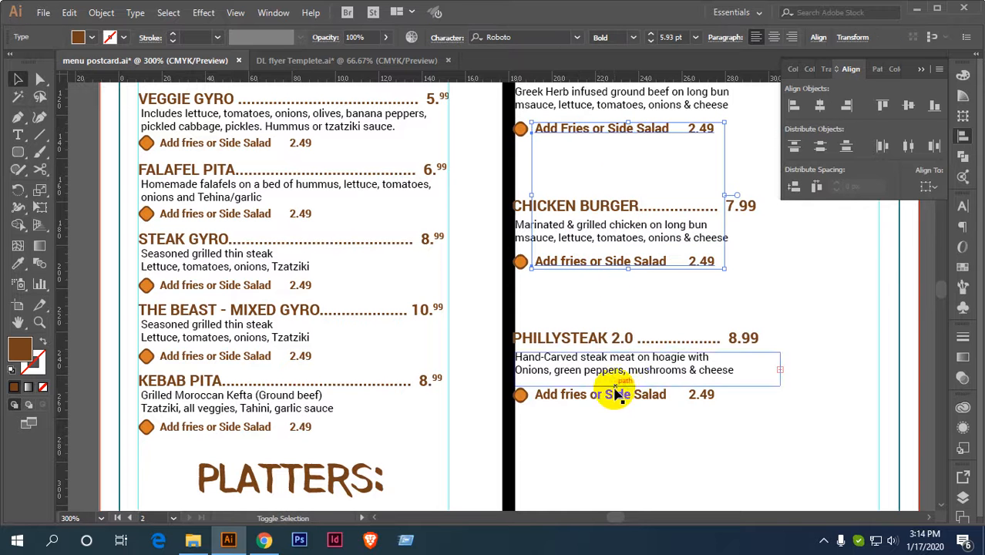
left_click(615, 399, "shift")
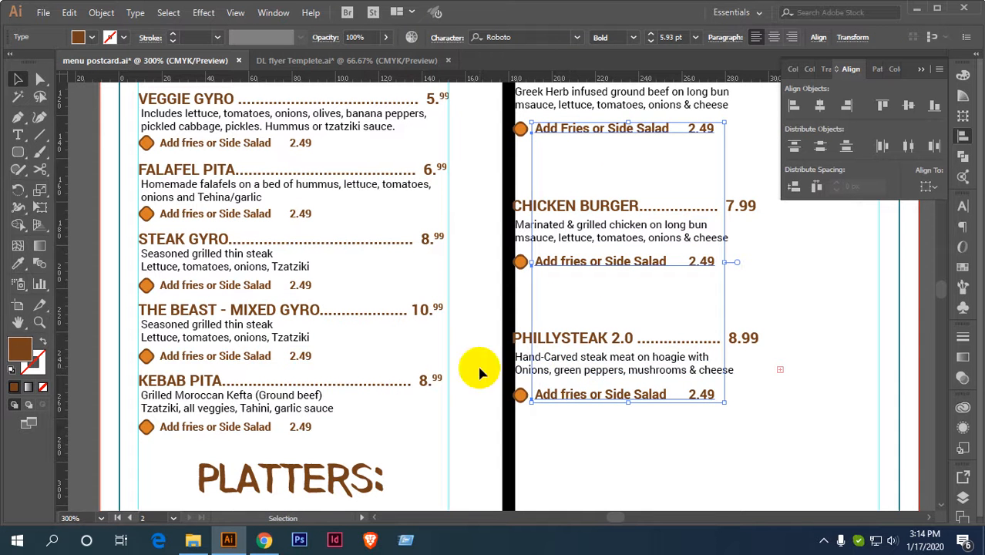
key("i")
left_click(257, 352)
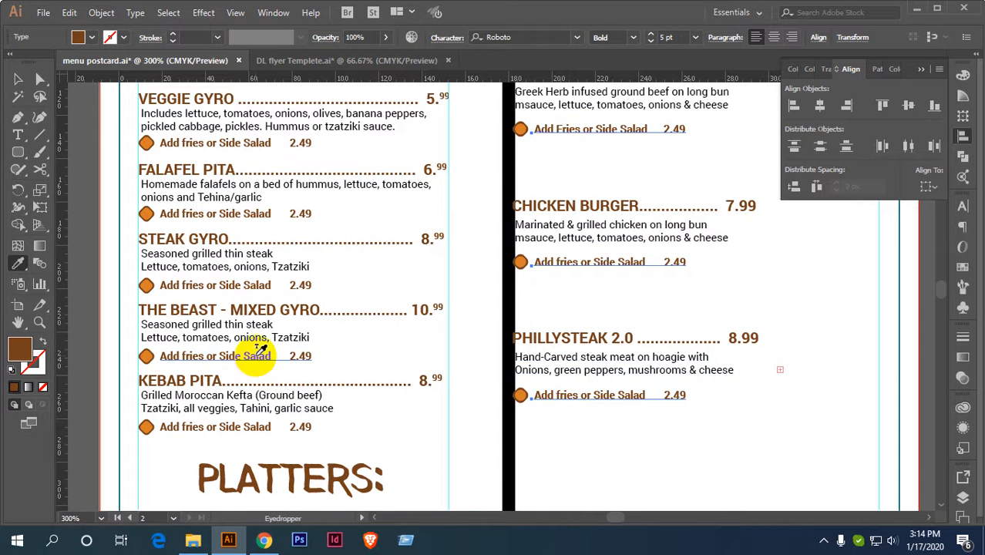
left_click(17, 80)
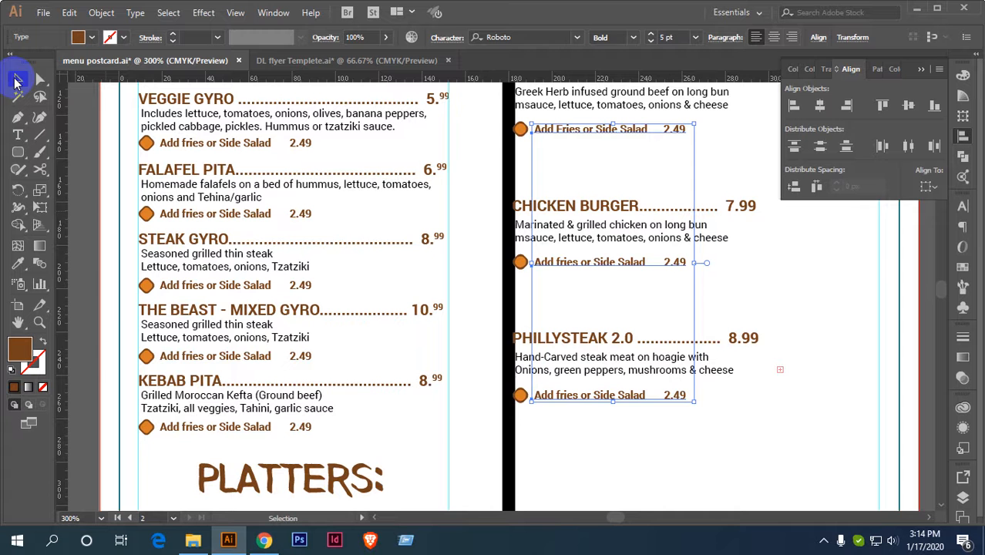
Group each orange bullet with its Add Fries text again under Phillysteak, Chicken Burger and Cheeseburger.
left_click(598, 415)
key("a")
left_click(515, 395)
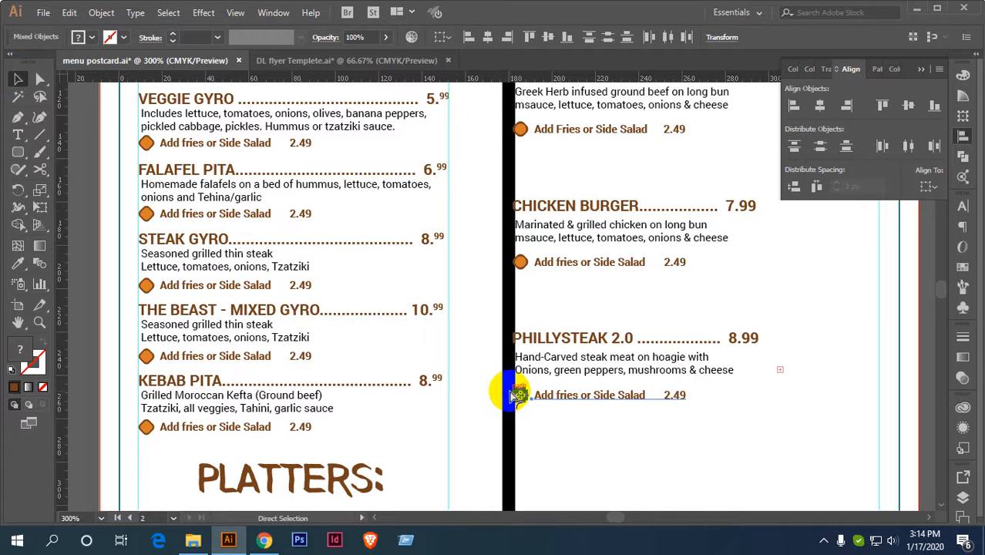
left_click(520, 262)
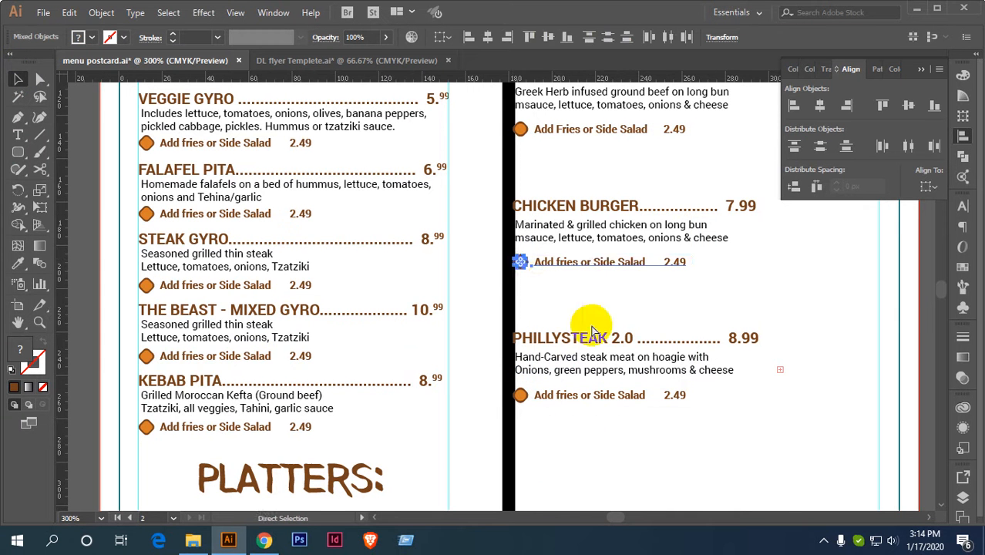
left_click(503, 129)
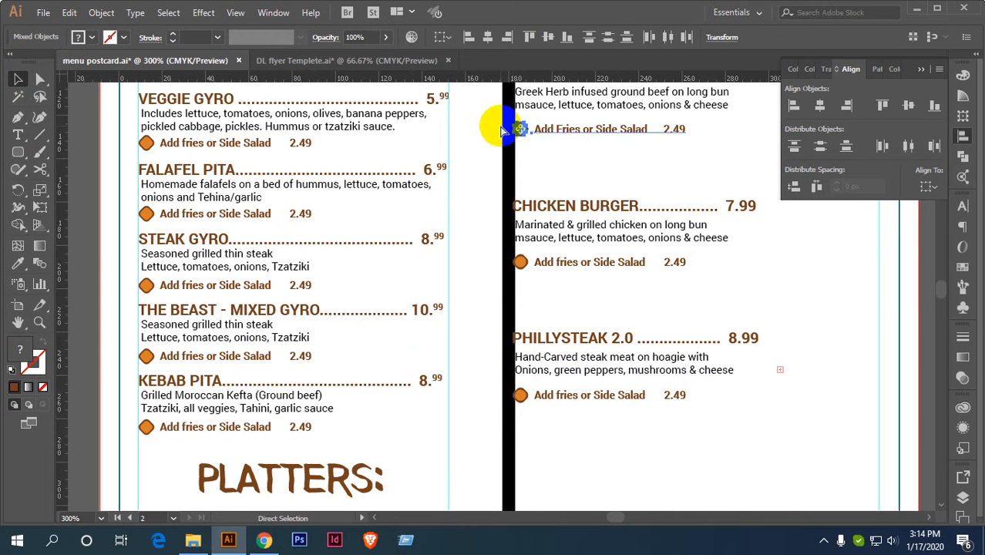
key("v")
Nudge the Cheeseburger description and its Add Fries line up closer to the item heading.
scroll(642, 224, "down", 2)
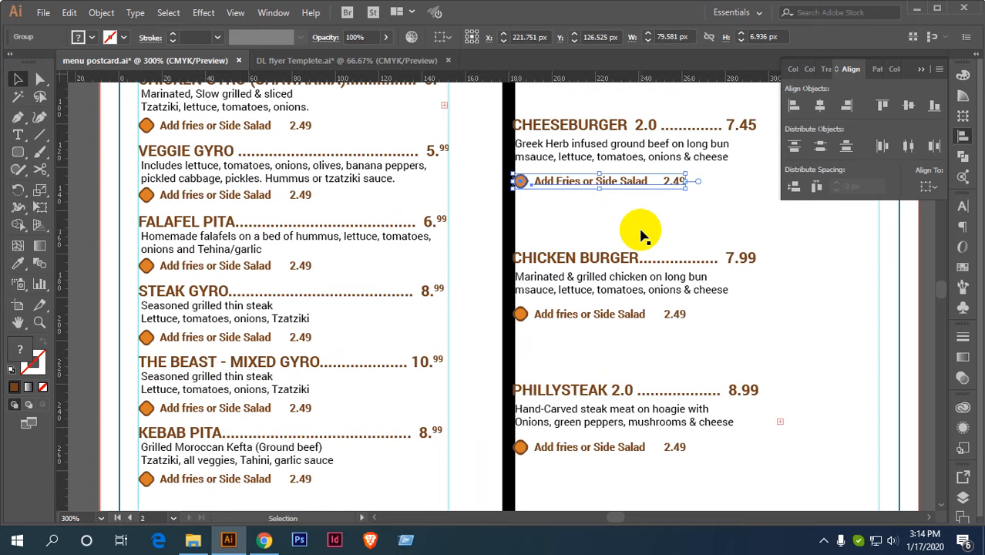
scroll(642, 234, "up", 1)
left_click(646, 189)
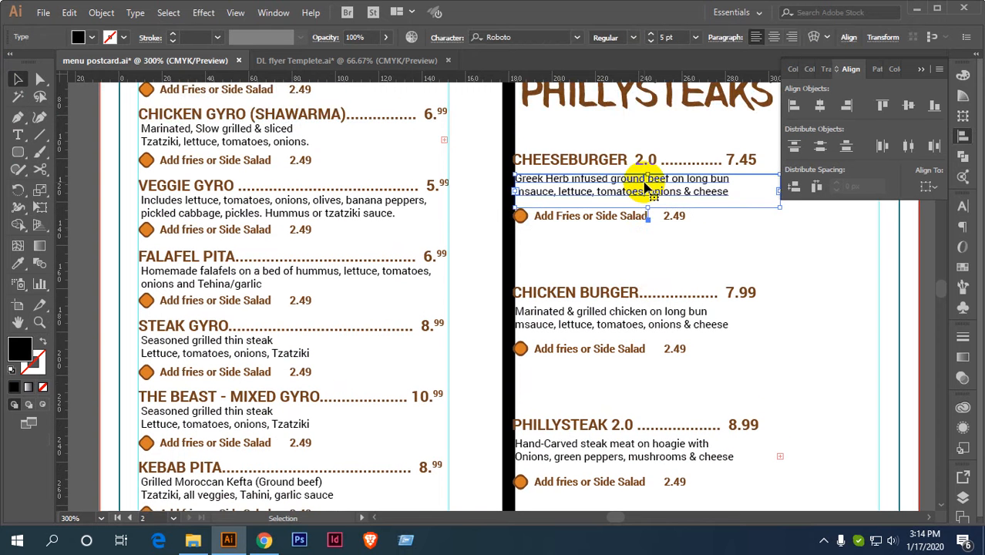
key("Up")
key("Up")
left_click(606, 216)
key("Up")
key("Up")
key("Up")
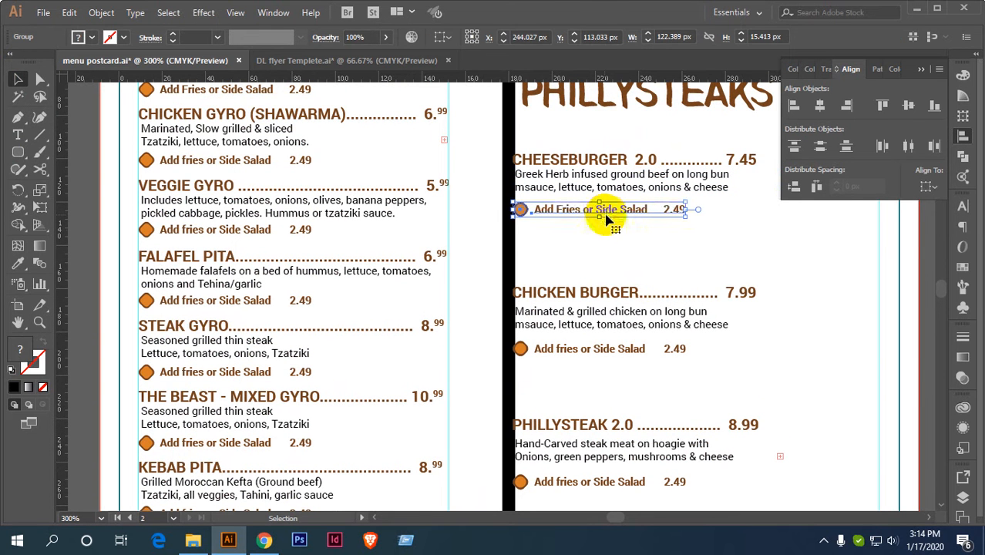
key("Up")
Nudge the Chicken Burger description and its Add Fries line up closer to their heading.
left_click(621, 311)
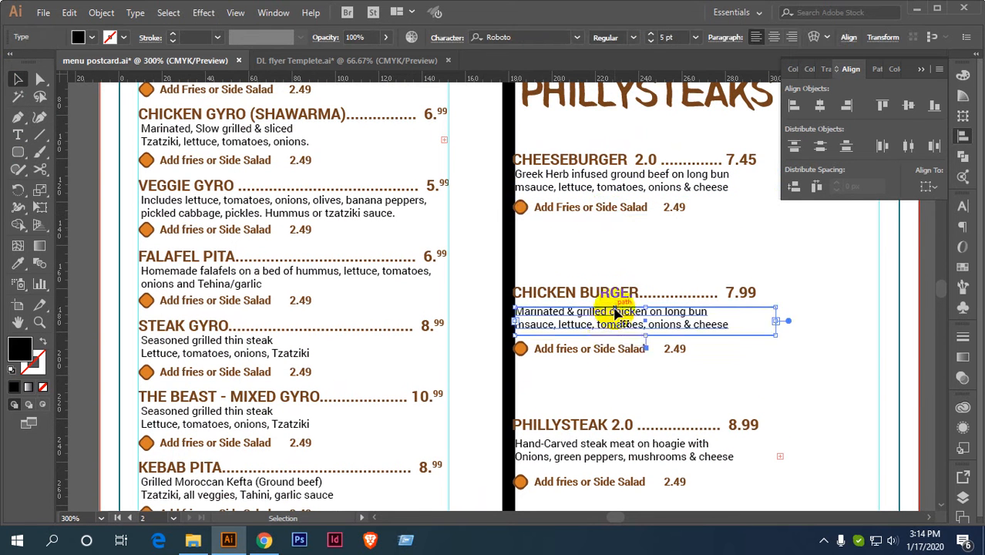
left_click(603, 355)
key("Up")
key("Up")
key("Up")
key("Up")
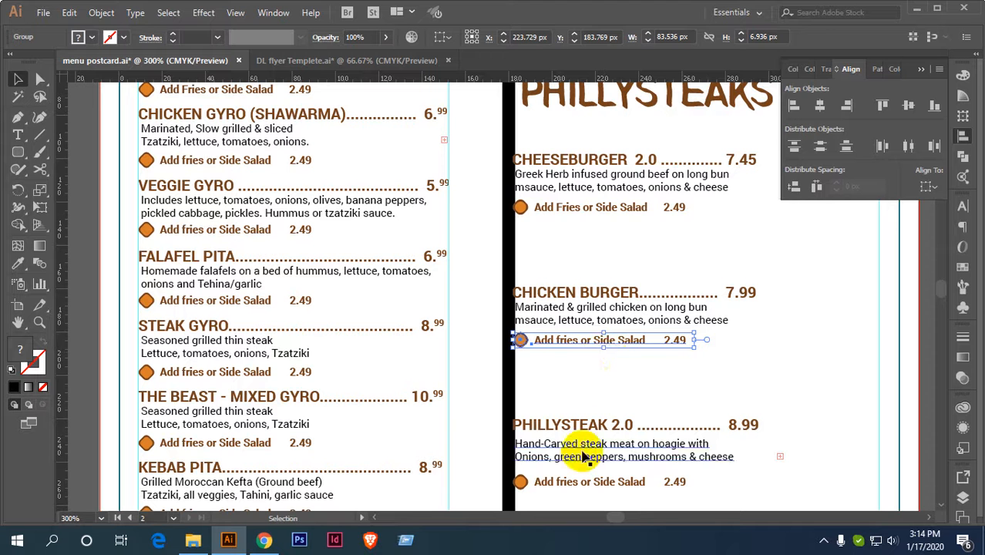
Nudge the Phillysteak description and its Add Fries line up closer to the item heading.
left_click(583, 455)
key("Up")
key("Up")
left_click(587, 484)
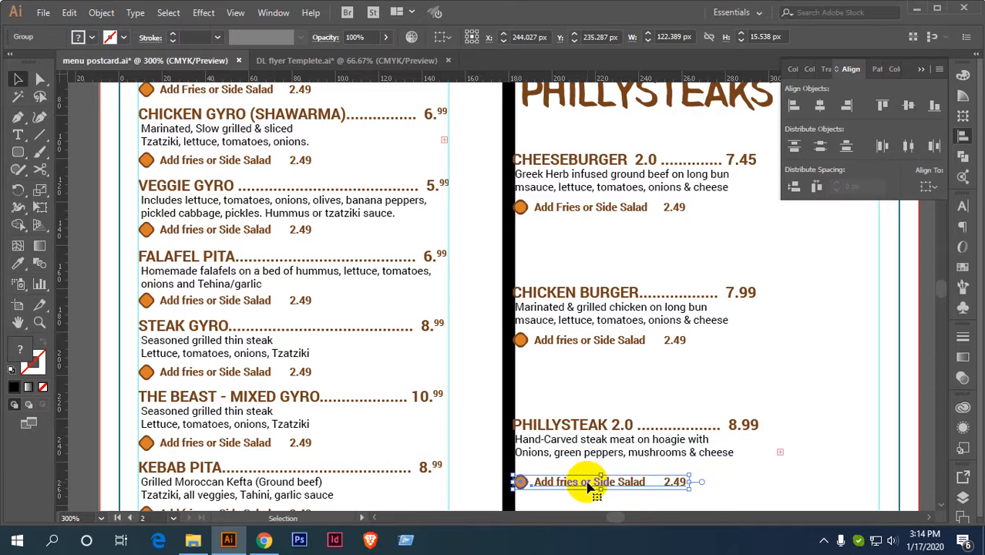
key("Up")
key("Up")
key("Up")
key("Up")
key("Up")
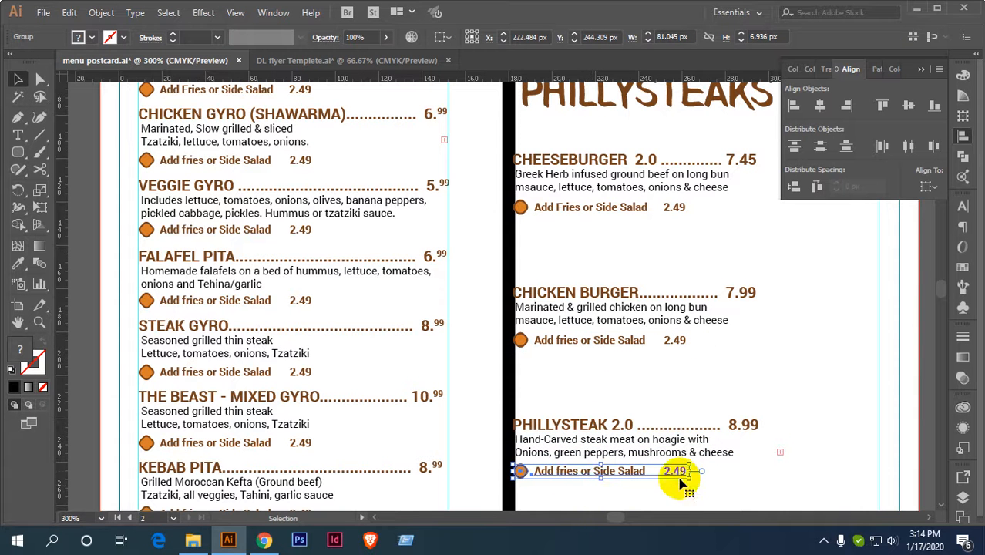
Left-align the Phillysteak heading, description and Add Fries line, and group them.
scroll(627, 455, "down", 1)
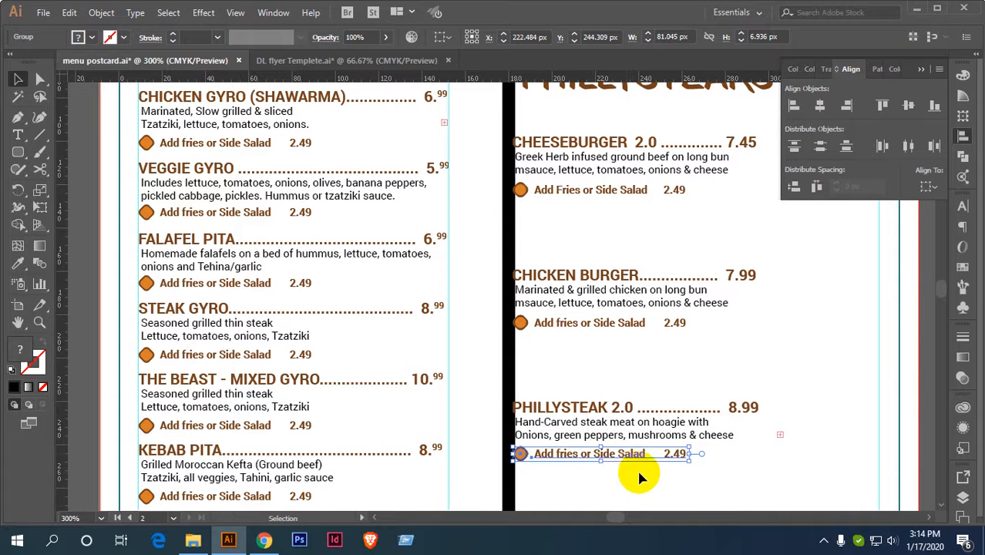
left_click_drag(632, 477, 587, 381)
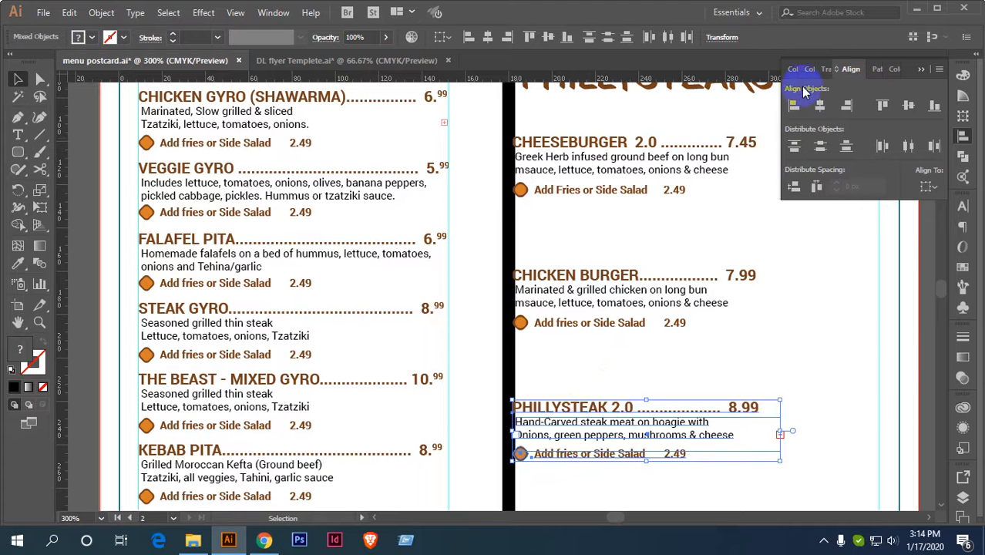
left_click(794, 108)
right_click(601, 406)
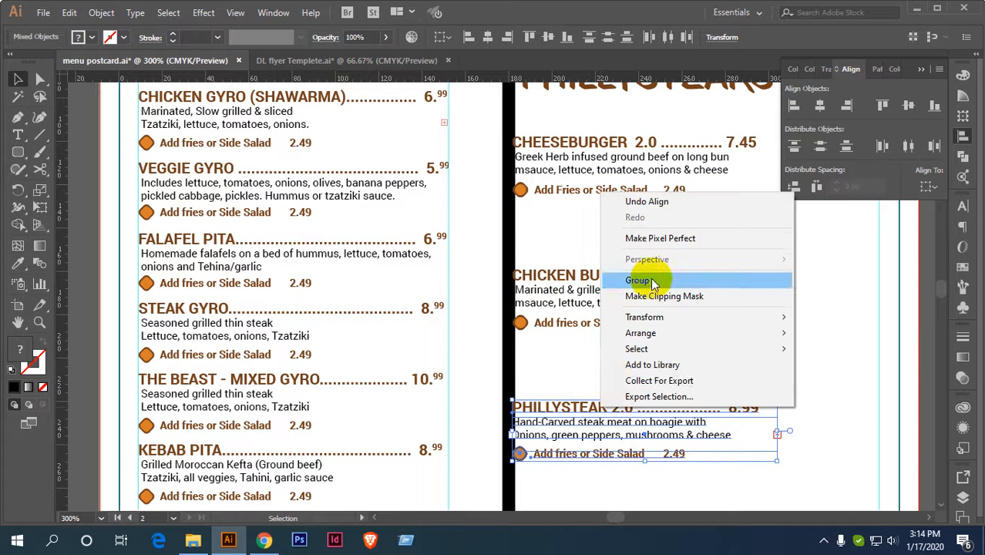
left_click(638, 281)
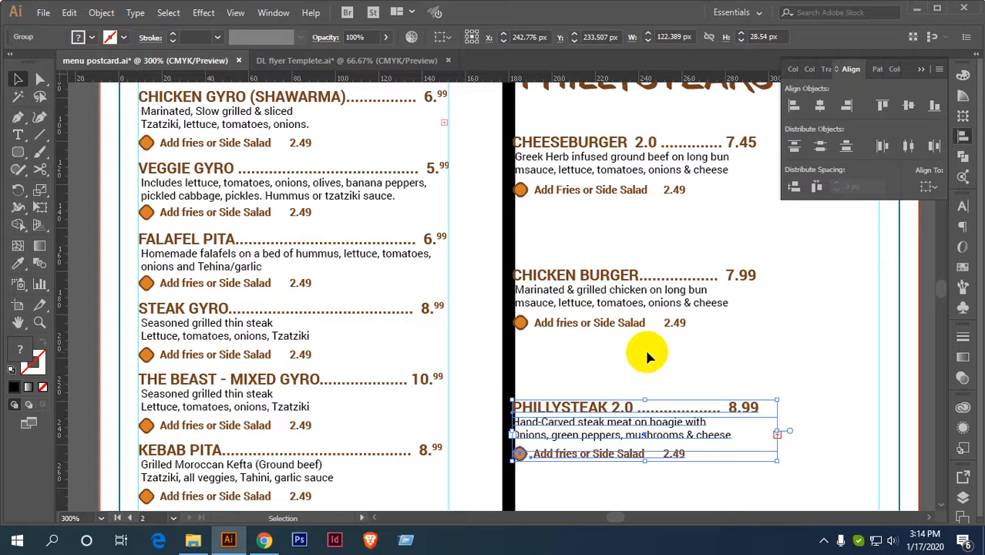
Left-align the Chicken Burger heading, description and Add Fries line, and group them.
left_click_drag(622, 359, 574, 277)
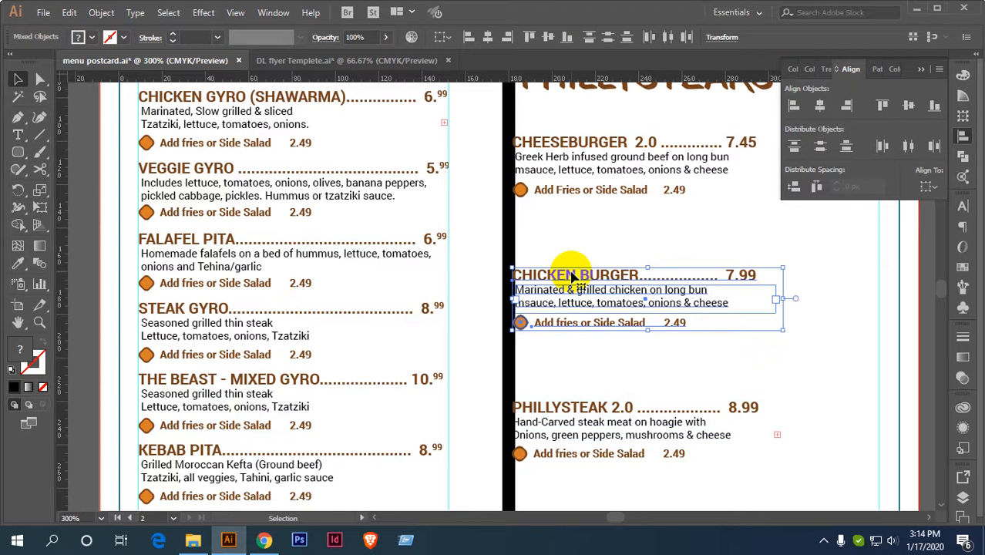
left_click(794, 108)
right_click(643, 307)
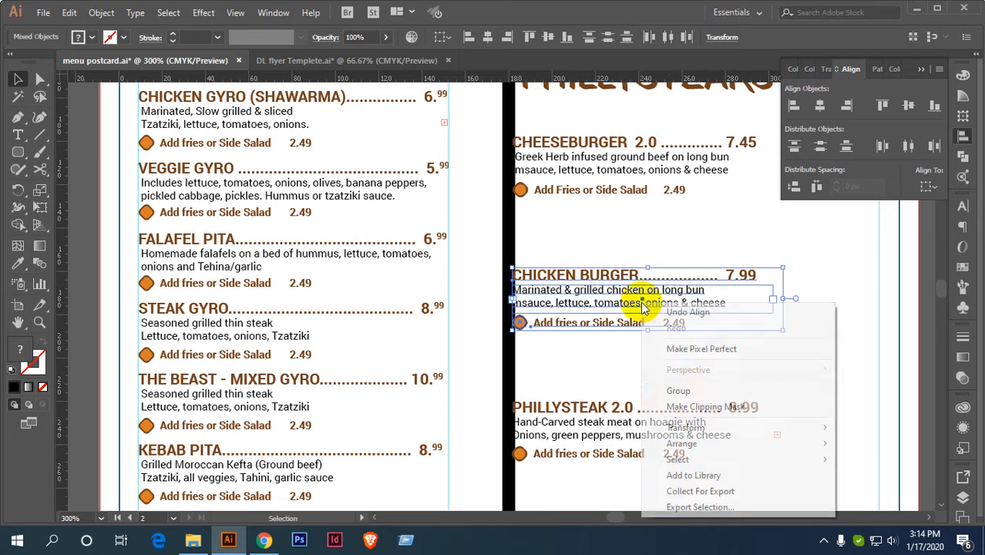
left_click(682, 391)
Left-align the Cheeseburger heading, description and Add Fries line, and group them.
left_click_drag(607, 214, 580, 132)
left_click(788, 108)
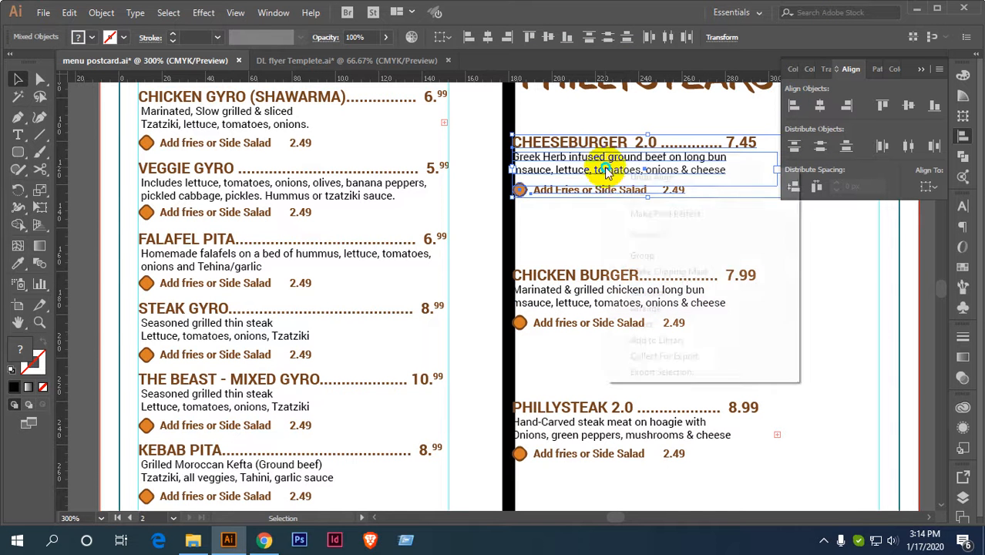
right_click(586, 150)
left_click(640, 256)
left_click_drag(639, 248, 558, 331)
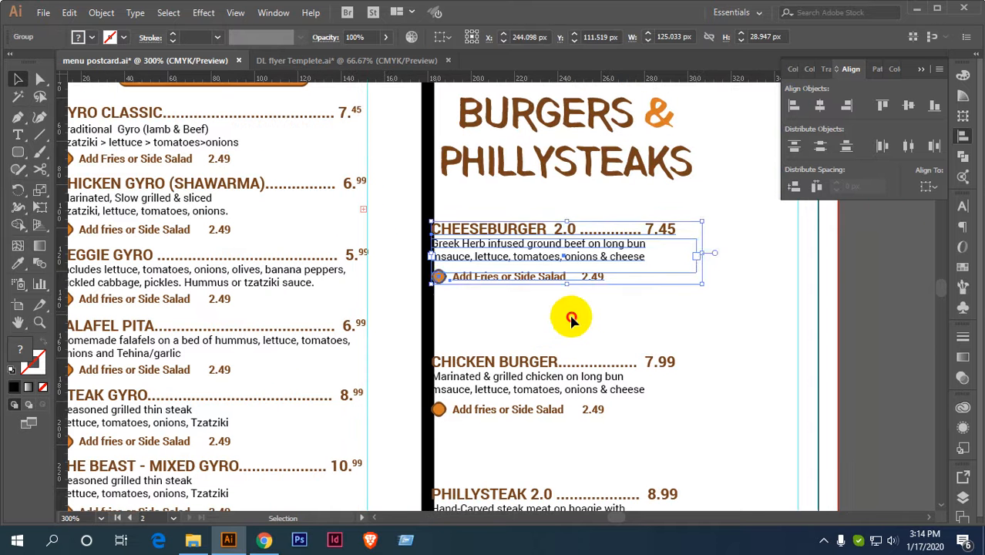
Examine the Burgers & Phillysteaks column's spacing against the black divider, the page guides and the Gyros & Pitas column.
left_click(570, 319)
left_click_drag(645, 275, 567, 240)
scroll(566, 243, "down", 1)
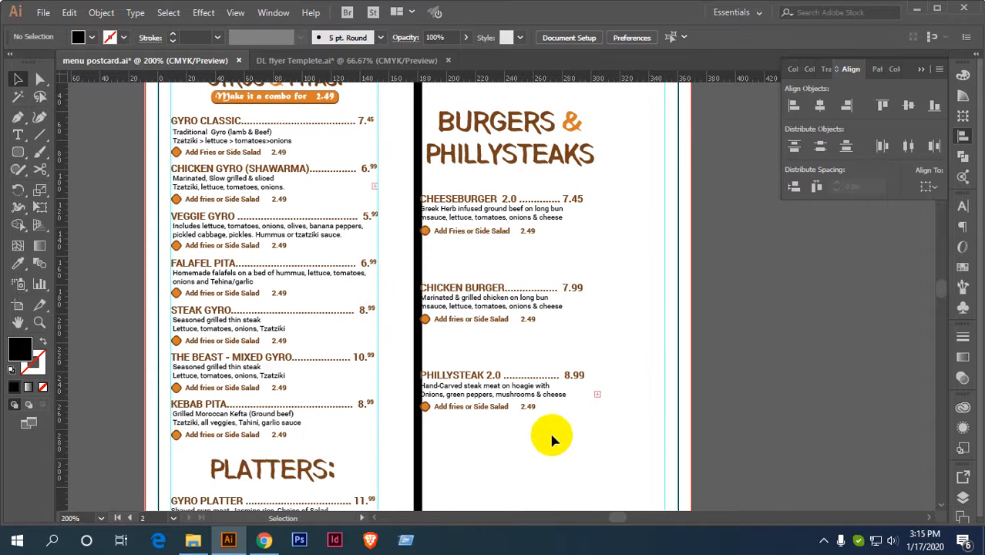
left_click_drag(538, 438, 500, 116)
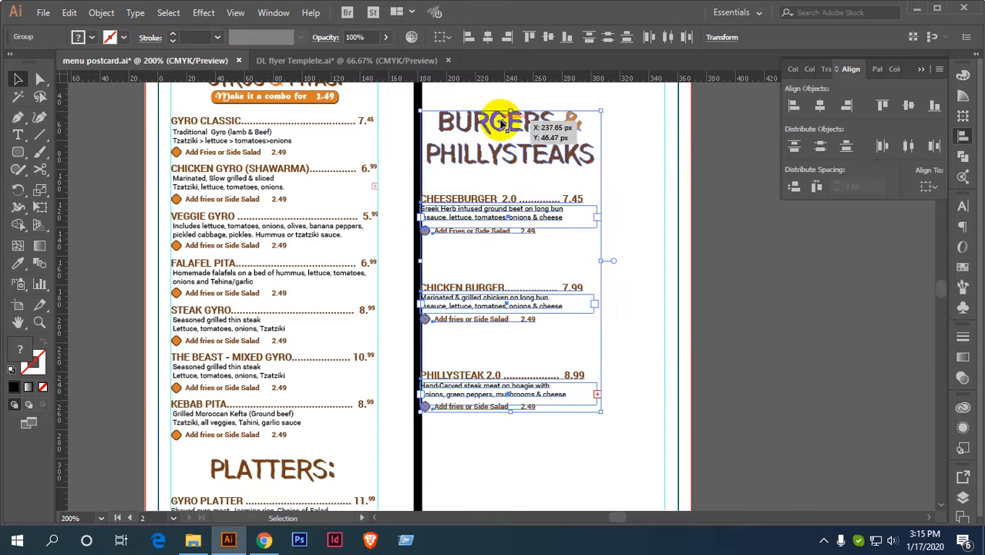
scroll(530, 205, "down", 1)
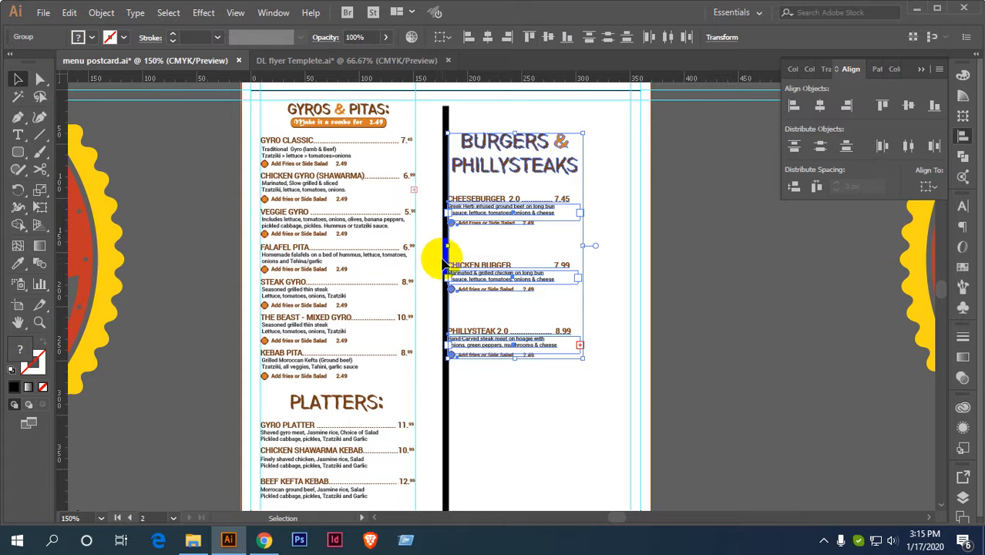
scroll(447, 261, "up", 1)
scroll(478, 245, "right", 1)
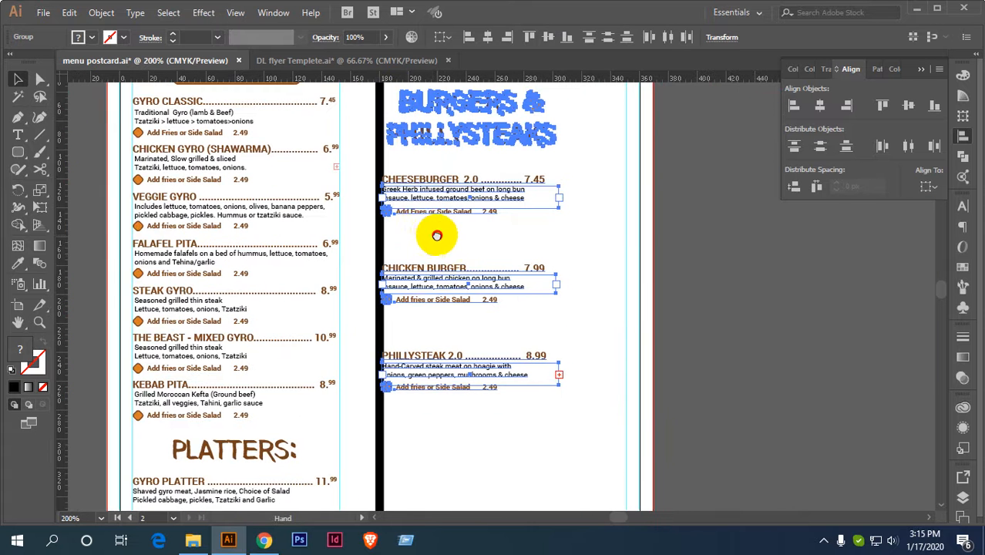
scroll(407, 240, "up", 1)
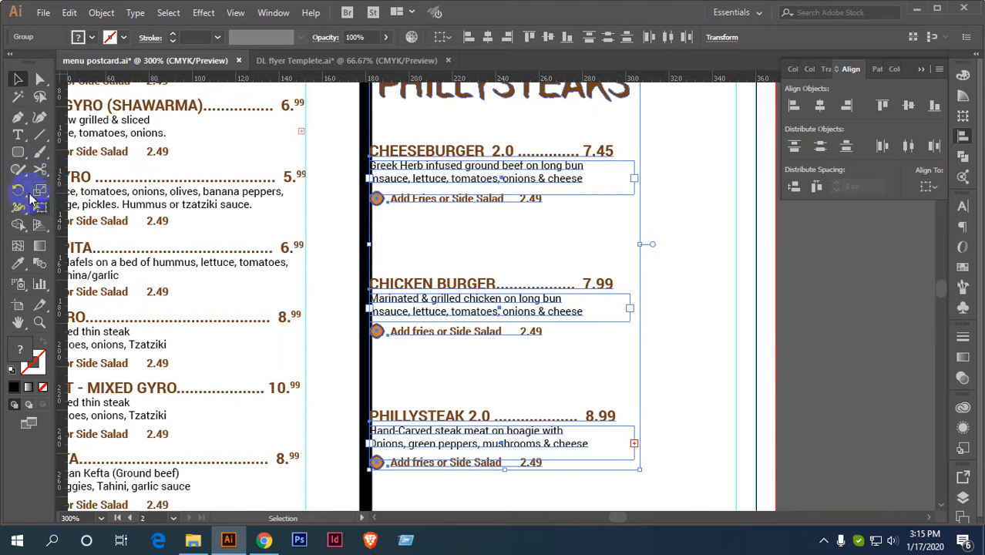
scroll(311, 264, "down", 1)
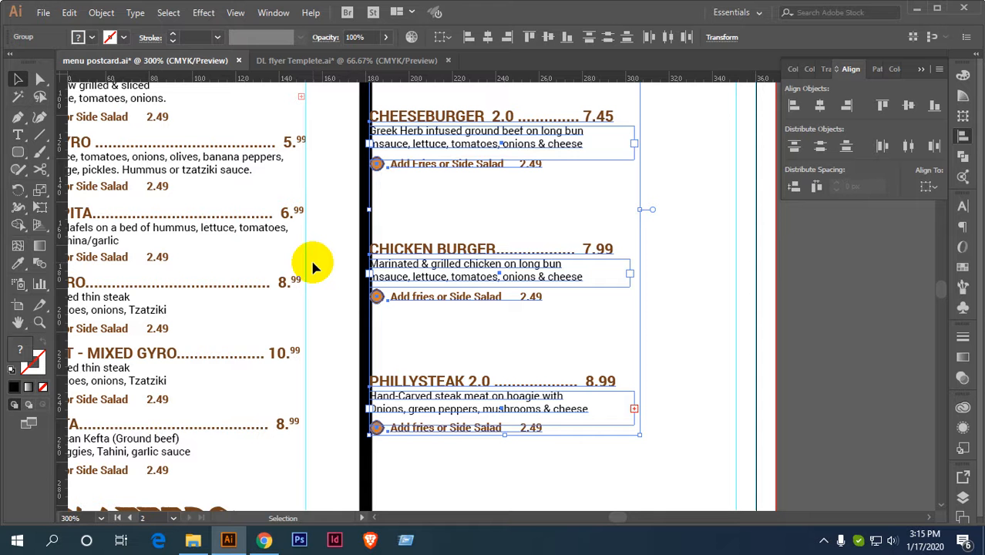
scroll(317, 258, "down", 1)
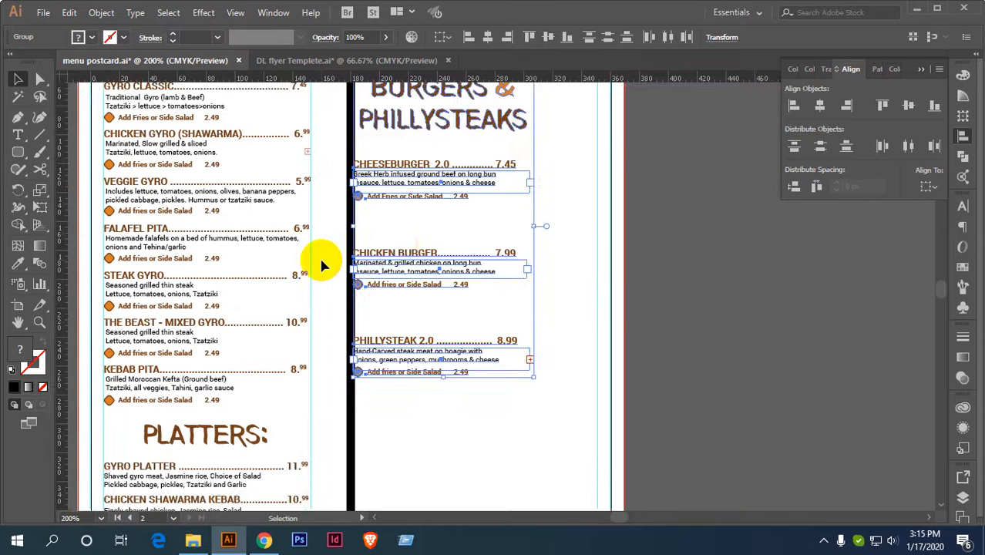
left_click_drag(390, 253, 385, 304)
scroll(384, 305, "down", 1)
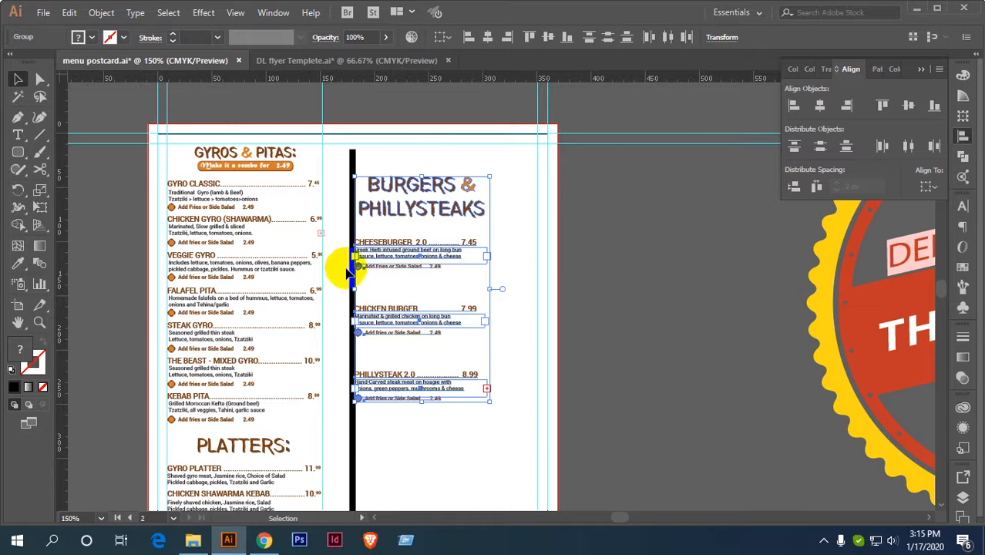
Draw a square-cornered black spacer rectangle filling the gap between the Gyros column's right guide and the black divider.
left_click(17, 152)
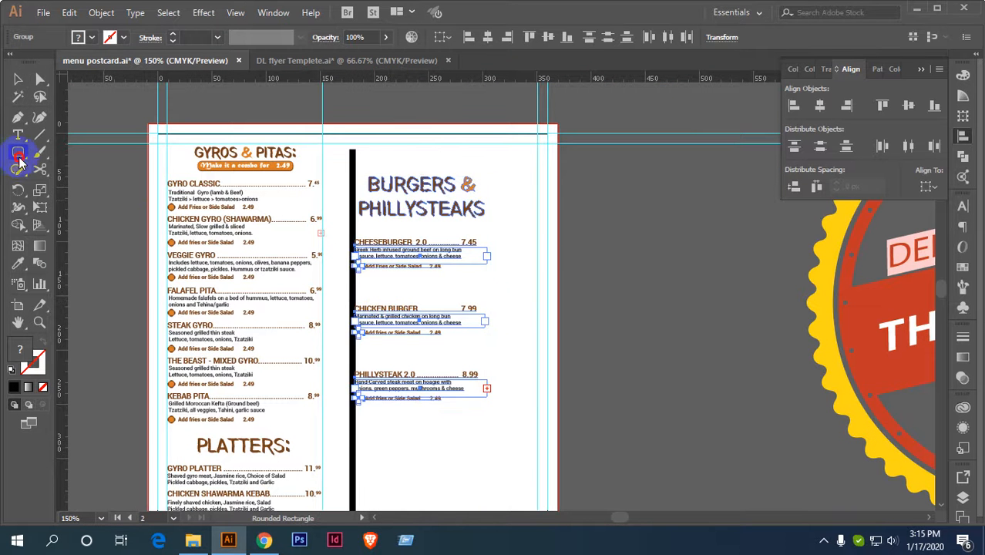
scroll(305, 217, "up", 1)
left_click_drag(321, 205, 350, 252)
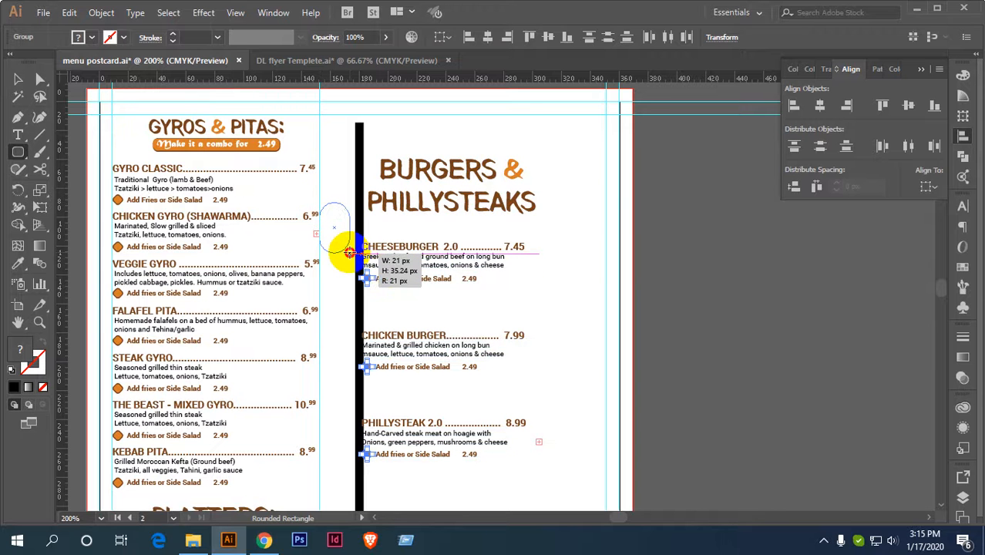
left_click_drag(349, 253, 356, 303)
key("v")
left_click(341, 268)
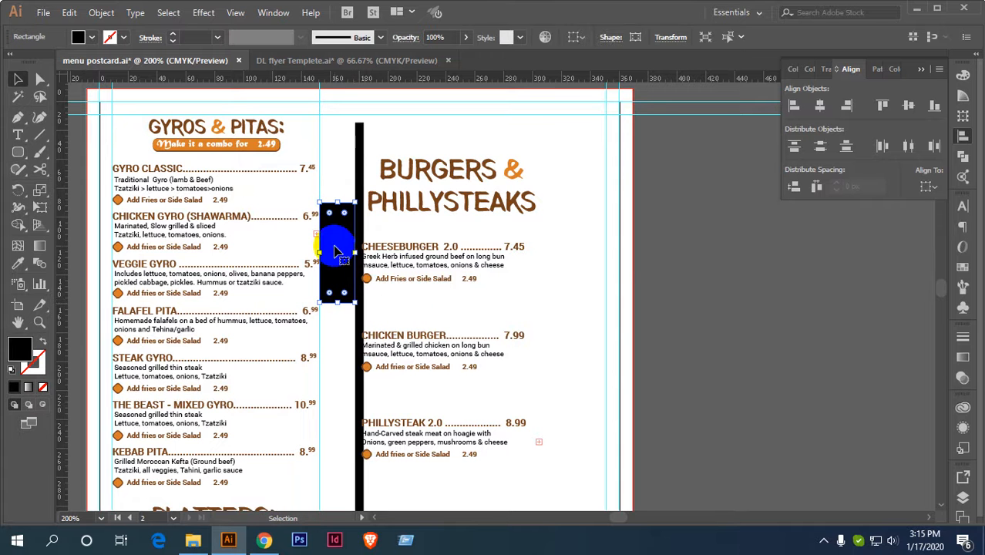
Move the spacer against the right margin guide, add a vertical guide at its left edge, and delete the spacer.
left_click_drag(337, 228, 587, 253)
left_click_drag(61, 149, 570, 212)
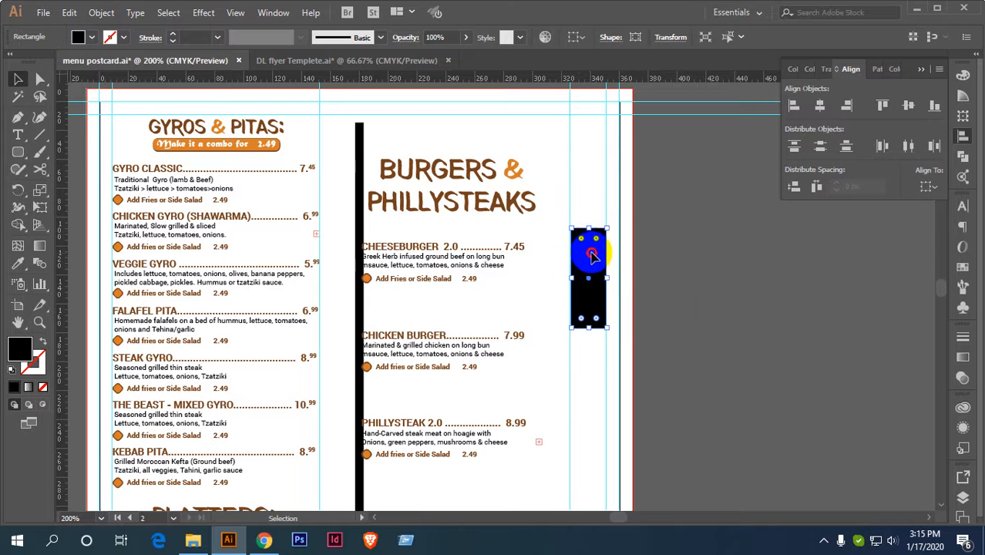
left_click_drag(592, 257, 683, 257)
key("Delete")
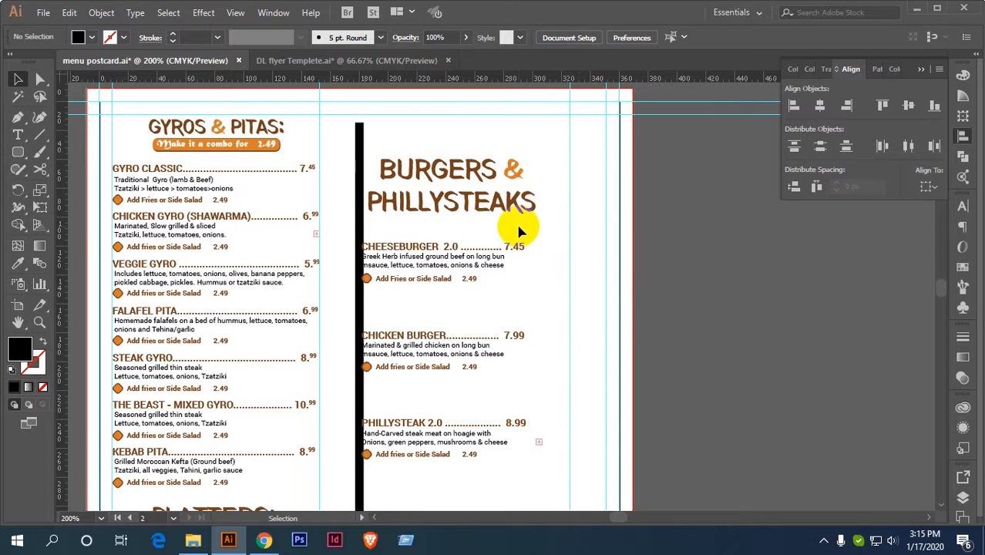
Nudge the Cheeseburger, Chicken Burger and Phillysteak items together slightly right, clear of the black divider.
scroll(519, 232, "up", 3)
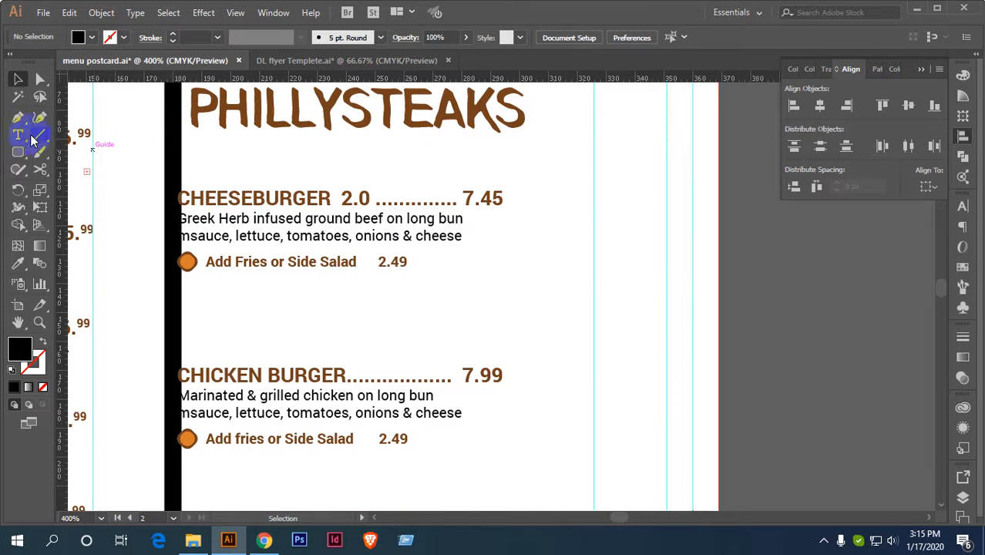
scroll(334, 282, "down", 3)
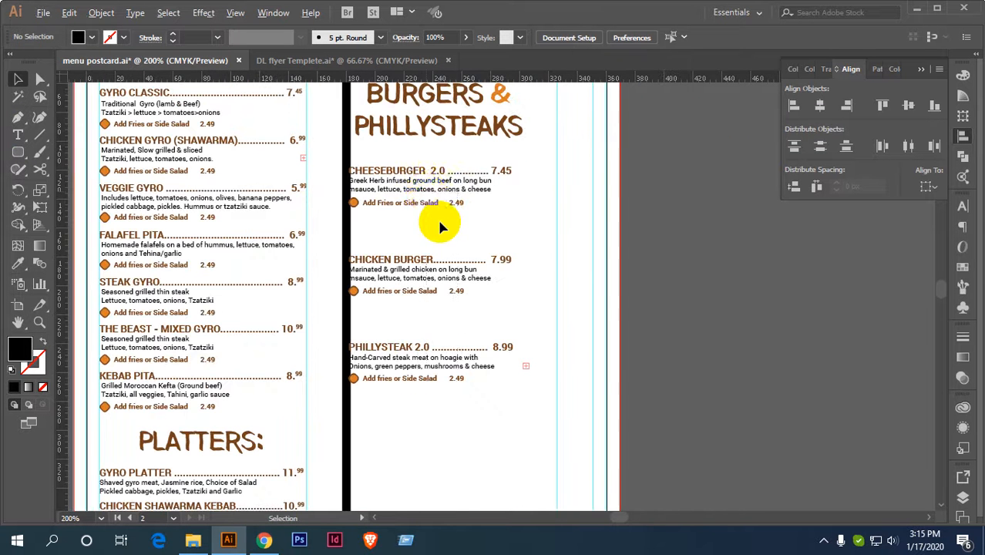
left_click_drag(457, 402, 420, 158)
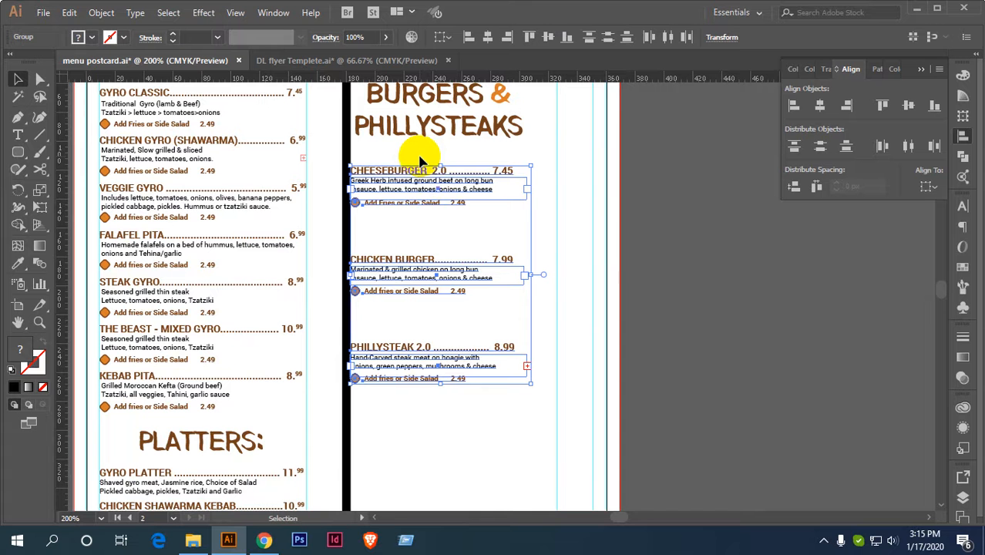
key("Right")
key("Left")
left_click(423, 323)
Extend the Cheeseburger heading's dot leader so its price reaches the new right-hand column guide.
scroll(439, 270, "up", 2)
scroll(478, 224, "down", 1)
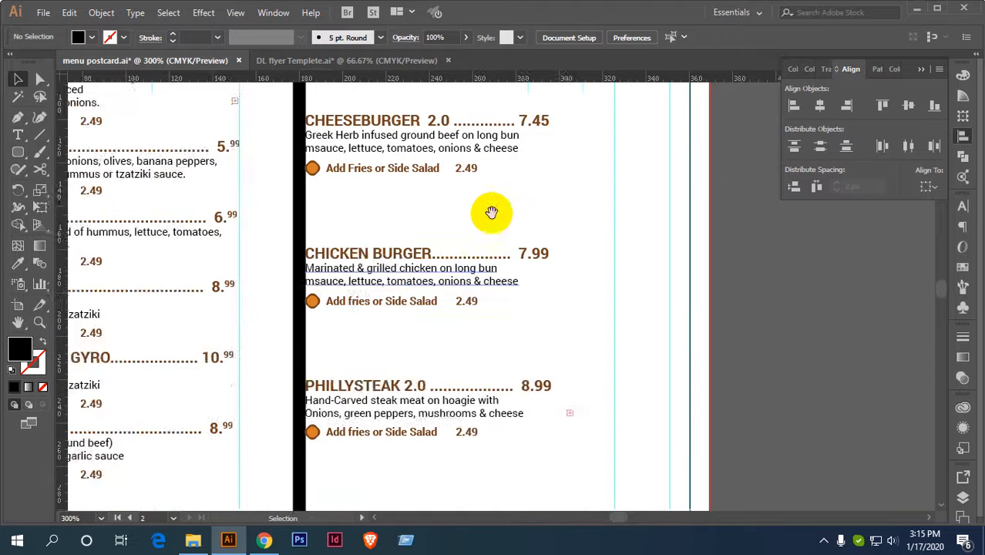
scroll(485, 216, "up", 3)
left_click(18, 134)
left_click(407, 226)
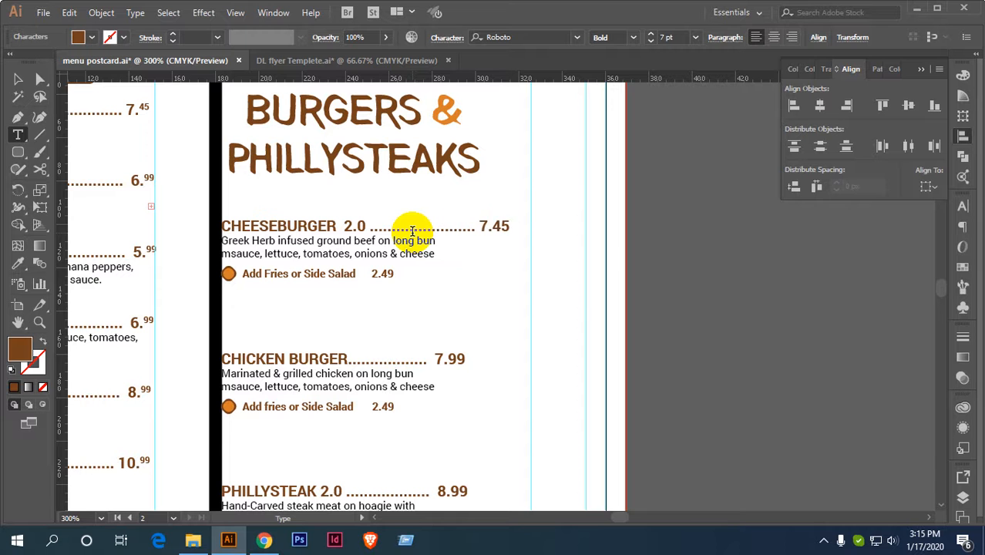
type("......")
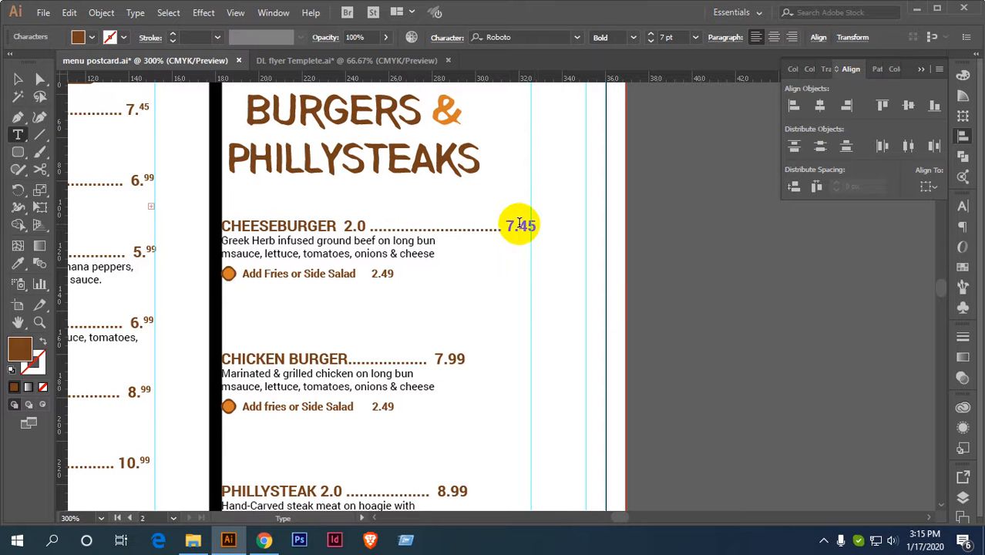
Set the 45 in the Cheeseburger price as superscript.
left_click_drag(531, 226, 541, 225)
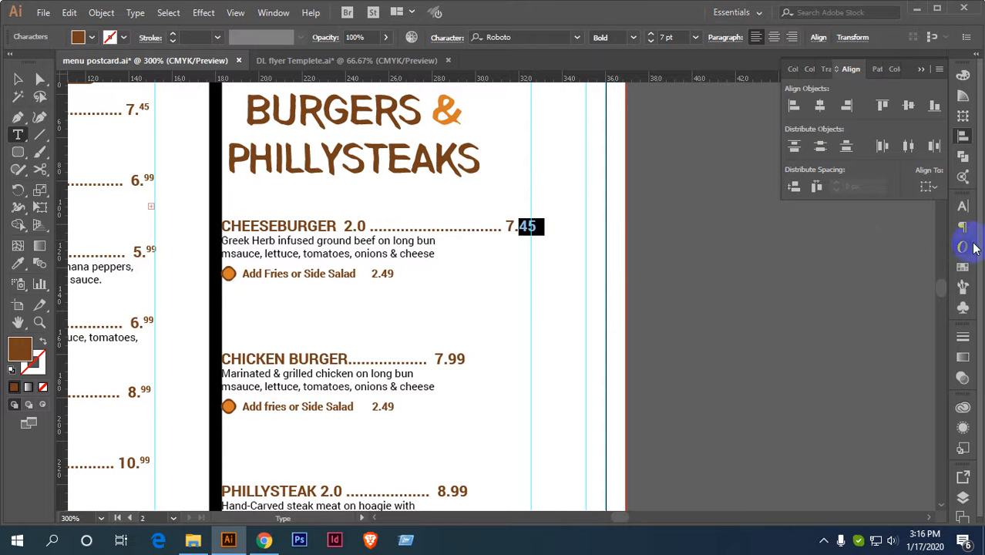
left_click(964, 208)
left_click(866, 344)
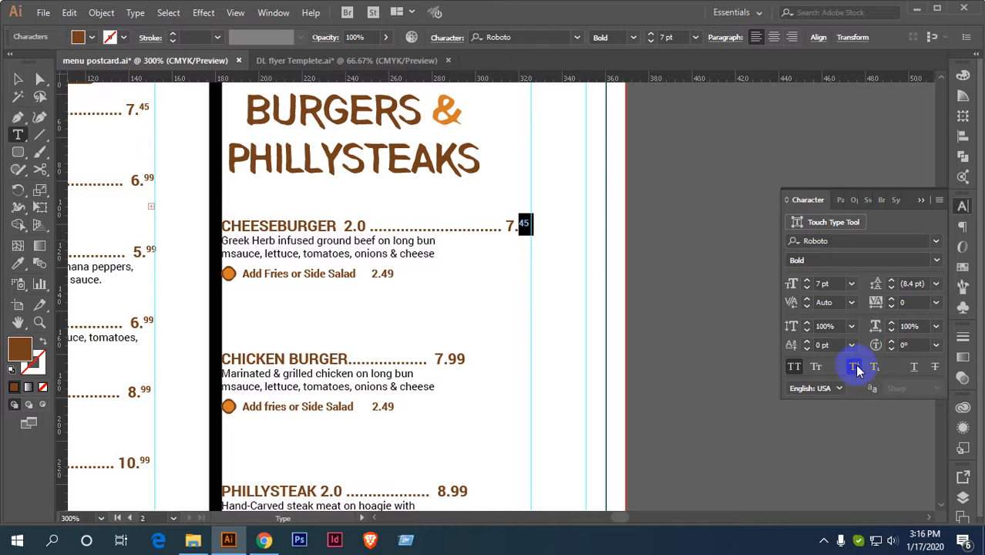
left_click(18, 79)
Extend the Chicken Burger heading's dot leader to the column guide and set its price's 99 as superscript.
scroll(367, 266, "down", 2)
scroll(367, 265, "down", 1)
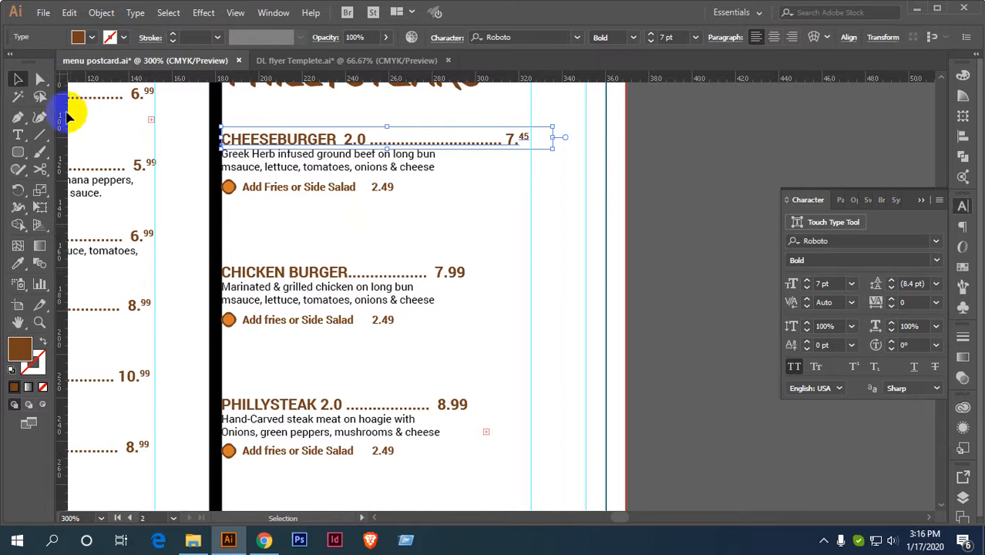
left_click(17, 135)
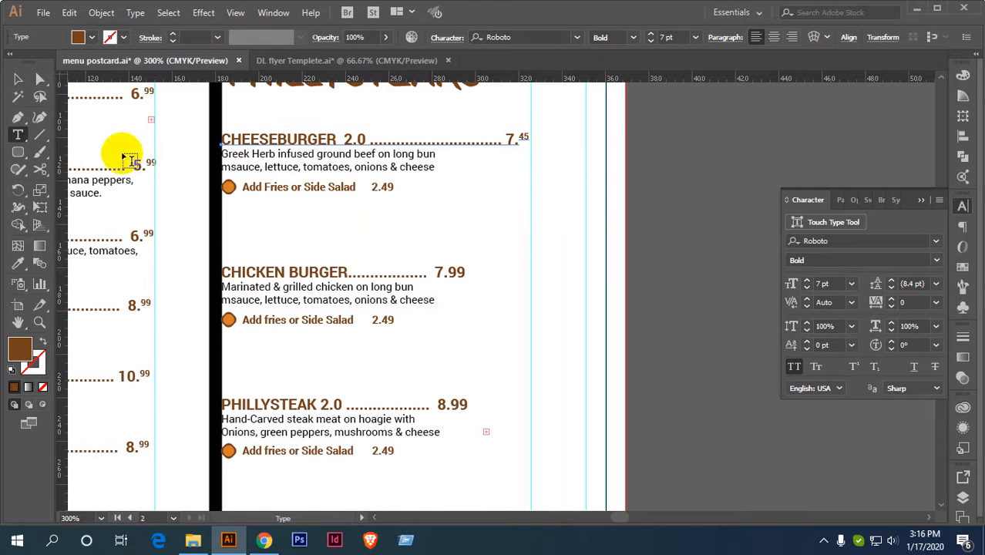
left_click(417, 275)
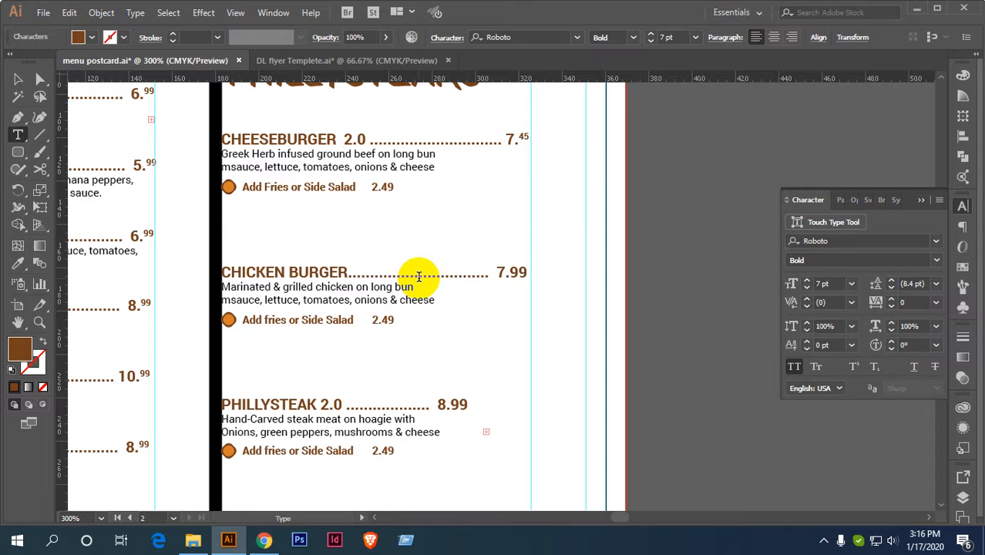
double_click(522, 274)
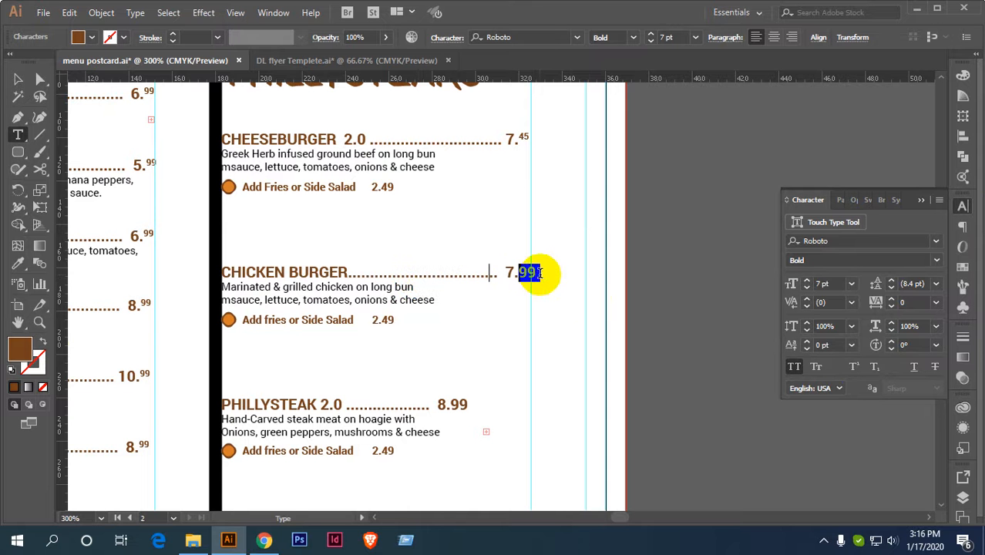
left_click(851, 368)
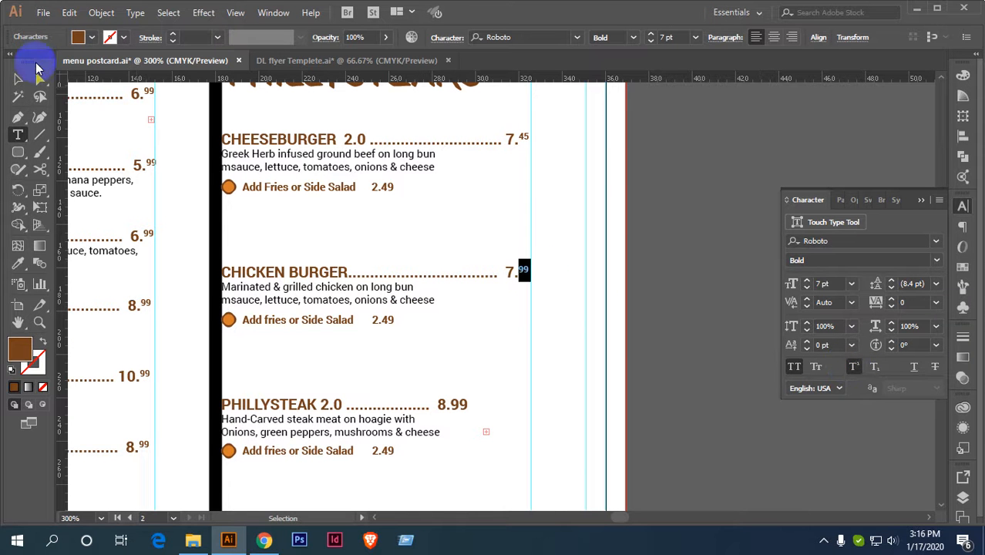
Extend the dotted leader of the PHILLYSTEAK 2.0 line towards the column guide and make the 99 in its price superscript.
left_click(17, 80)
left_click(18, 132)
scroll(454, 199, "down", 1)
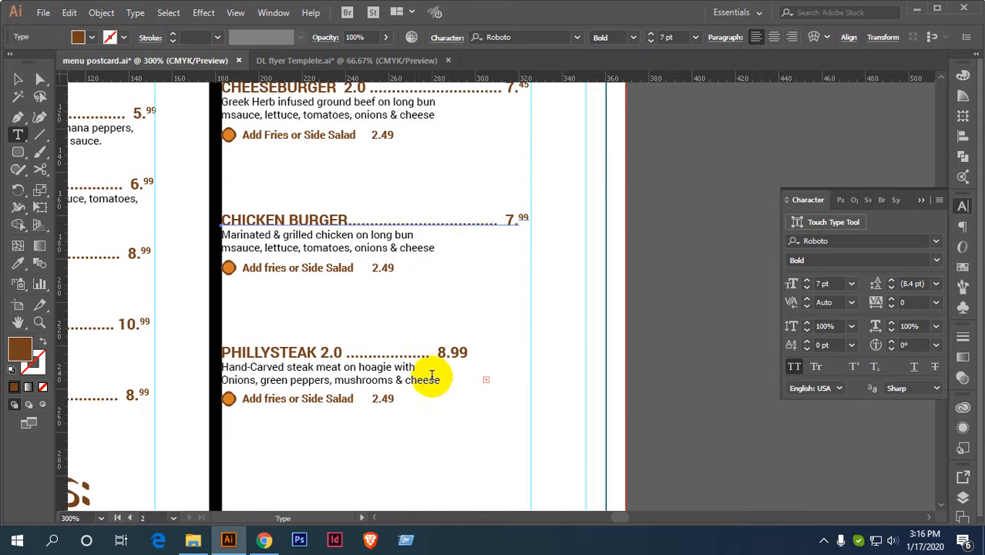
left_click(415, 355)
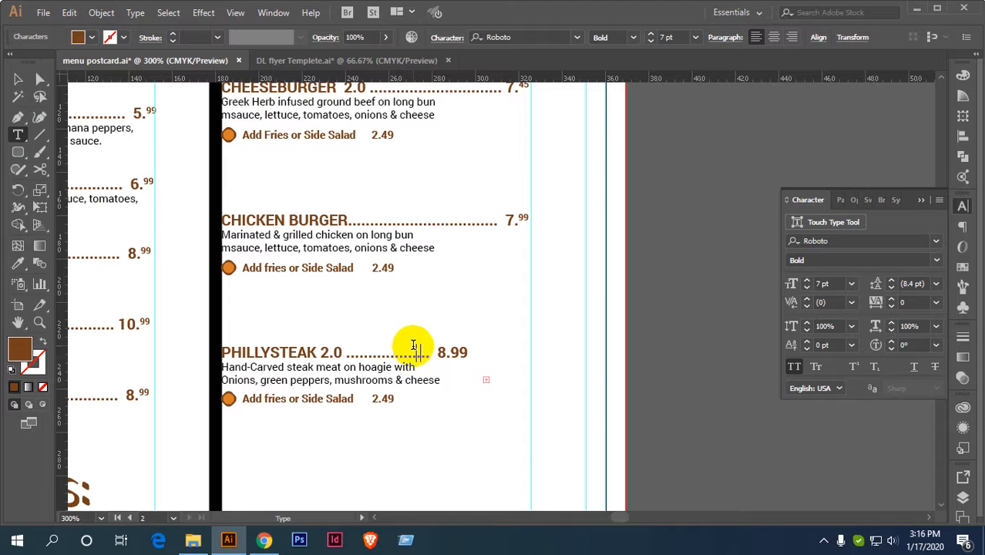
left_click_drag(482, 354, 534, 352)
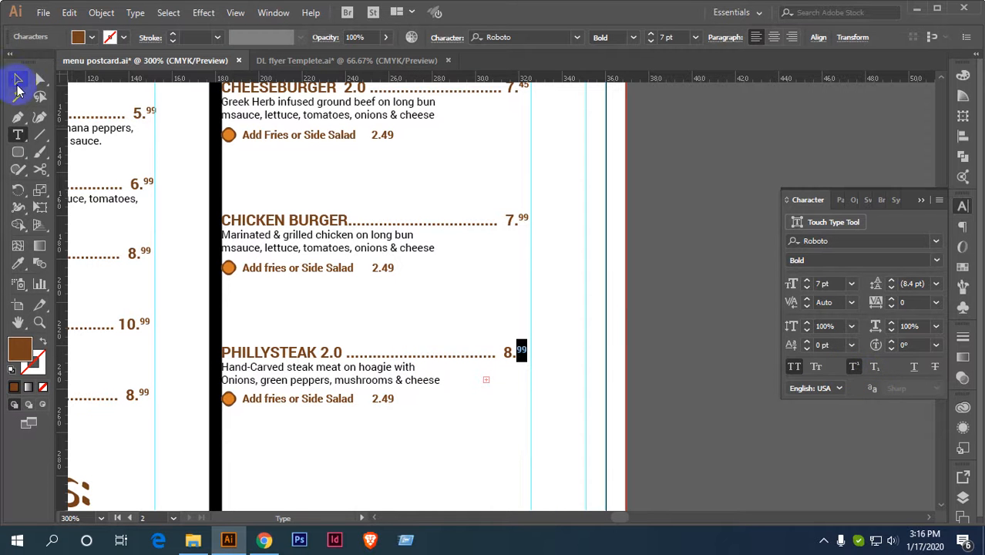
left_click(18, 82)
scroll(444, 237, "down", 1)
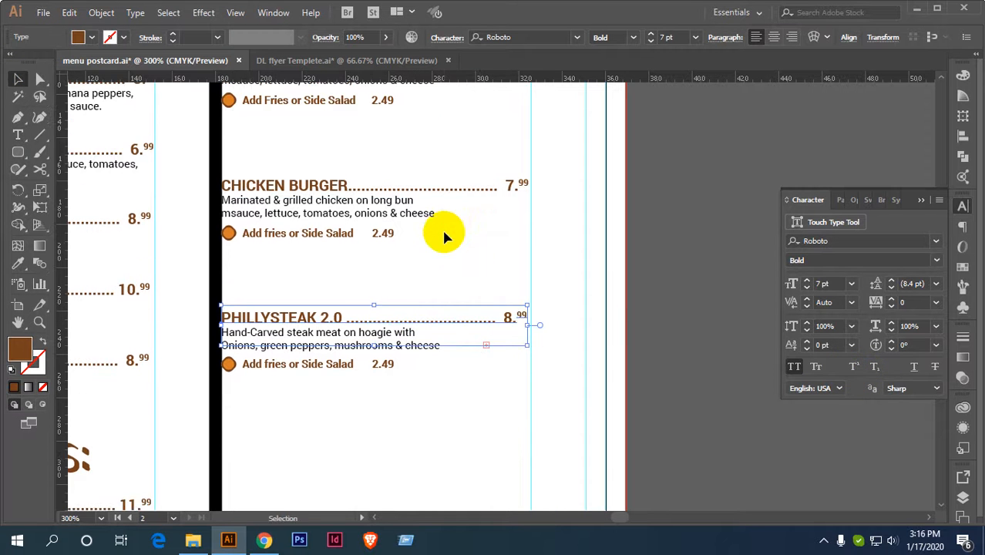
left_click(494, 246)
Move the PHILLYSTEAK 2.0 item up 40 px and distribute the three burger items evenly by their vertical centers.
scroll(496, 248, "down", 1)
left_click_drag(445, 235, 600, 269)
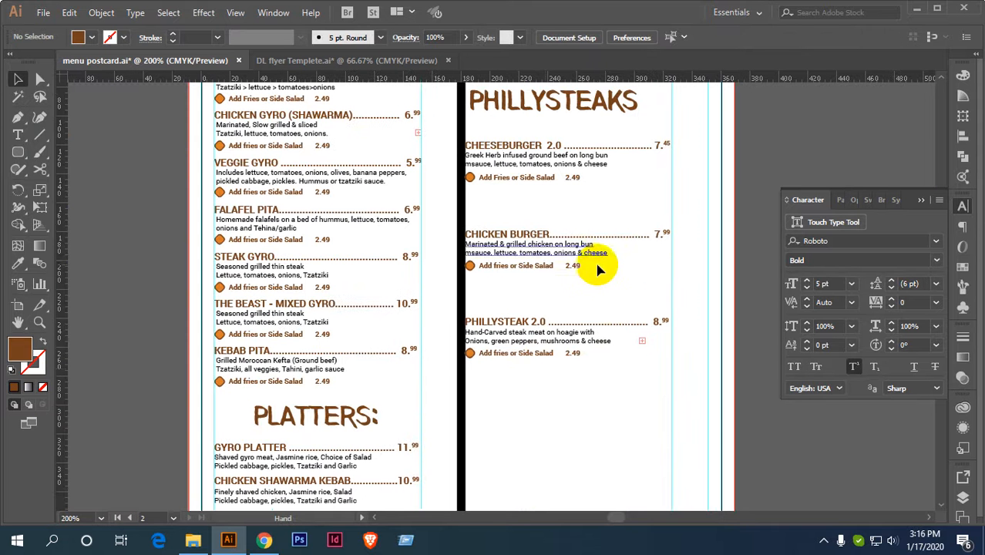
left_click(542, 330)
key("shift+Up")
key("shift+Up")
key("shift+Up")
key("shift+Up")
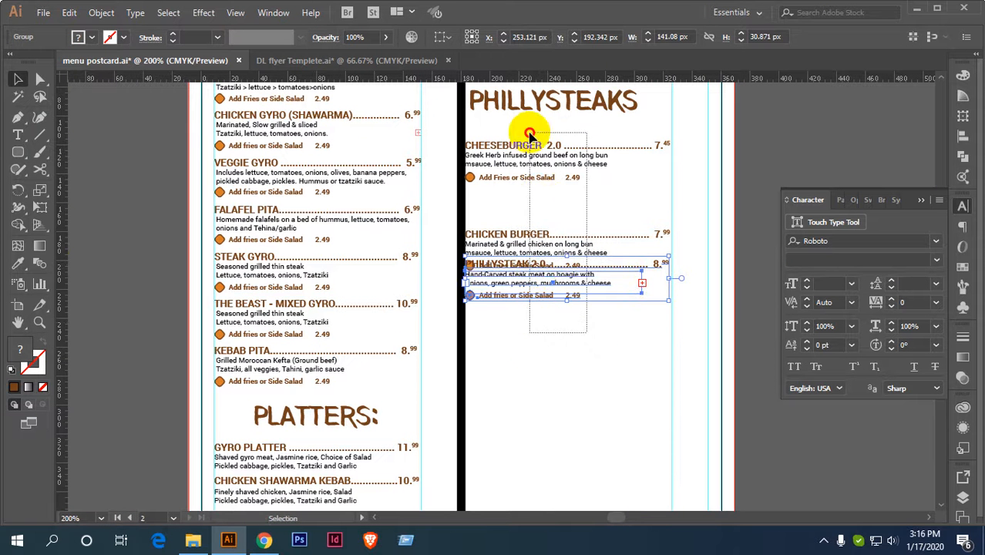
left_click(590, 141, "shift")
left_click(608, 37)
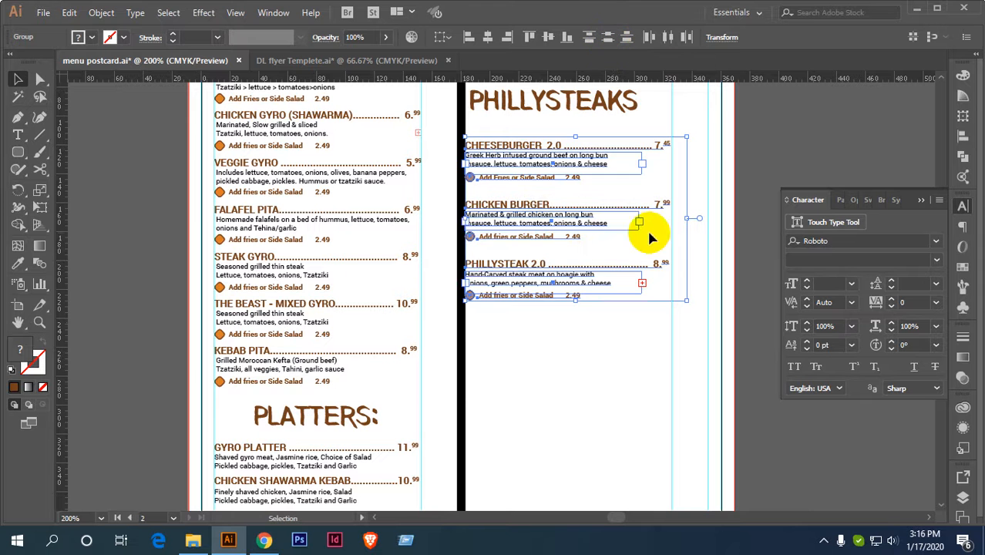
Move the Burgers & Phillysteaks heading together with its three menu items up 30 px towards the upper margin guide.
scroll(623, 312, "up", 2)
scroll(611, 428, "down", 1)
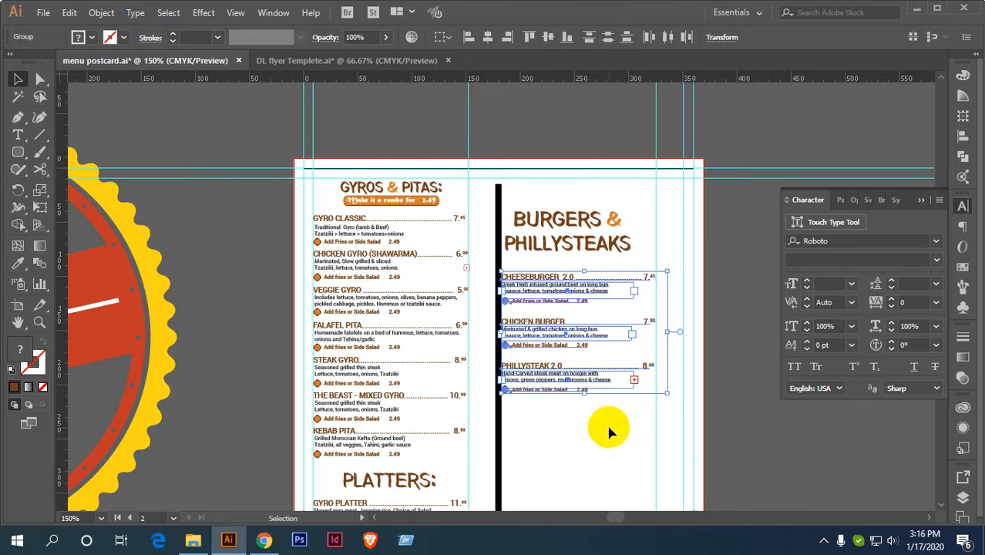
left_click(551, 220, "shift")
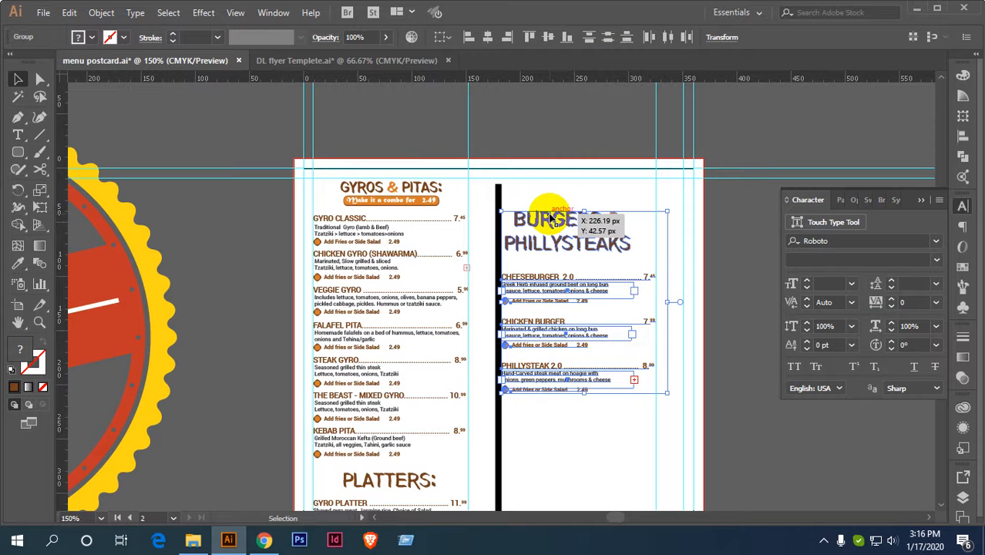
key("shift+Up")
key("shift+Up")
key("shift+Up")
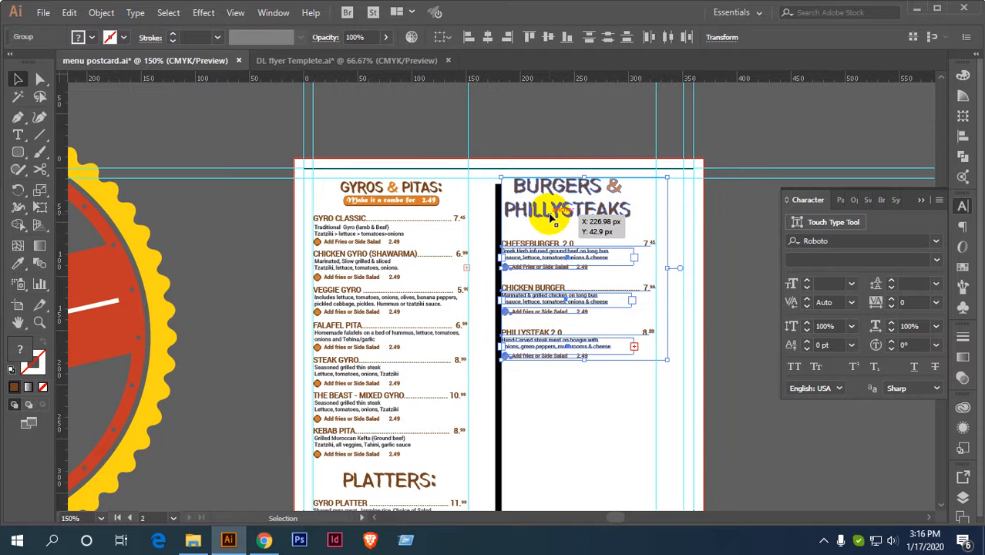
left_click(756, 204)
Scale the Burgers & Phillysteaks heading down to about 60% and nudge it up level with the Gyros & Pitas heading.
scroll(605, 196, "up", 2, "alt")
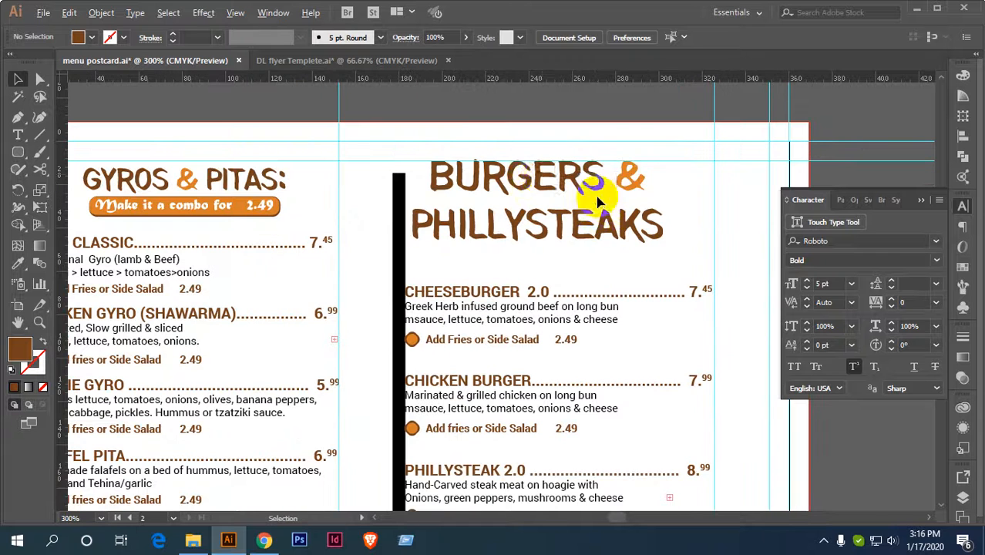
left_click(657, 164)
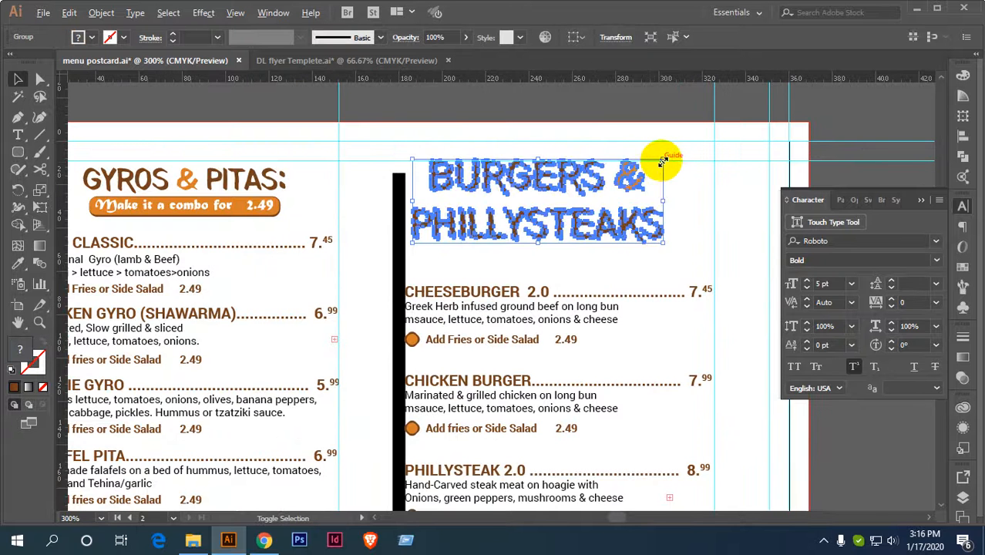
left_click_drag(663, 162, 587, 190)
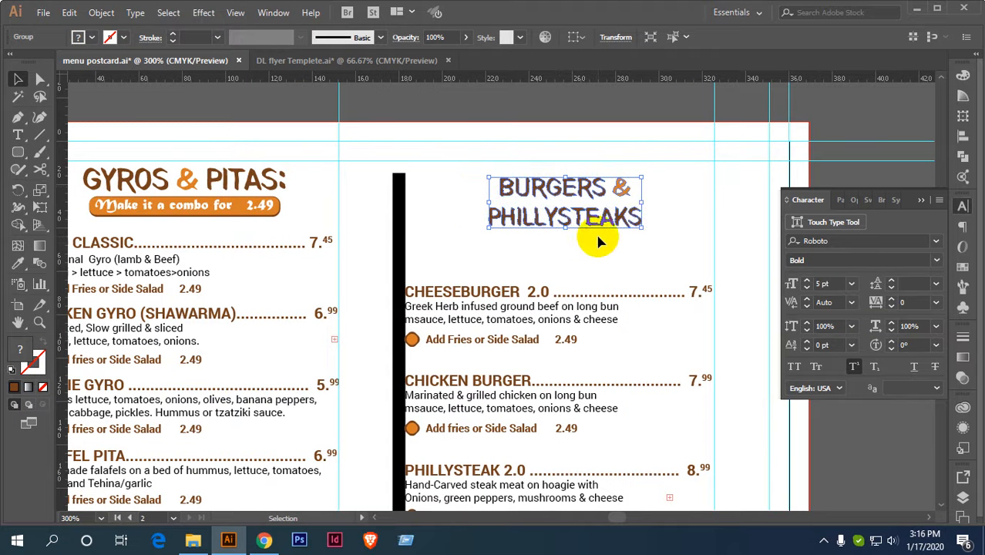
key("Up")
key("Up")
key("Up")
key("Up")
key("Up")
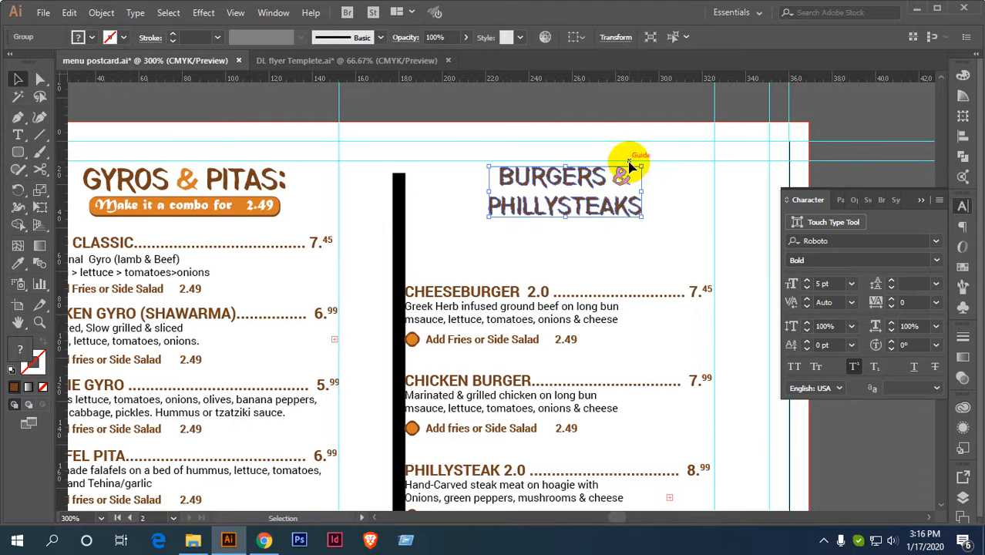
left_click_drag(640, 166, 637, 171)
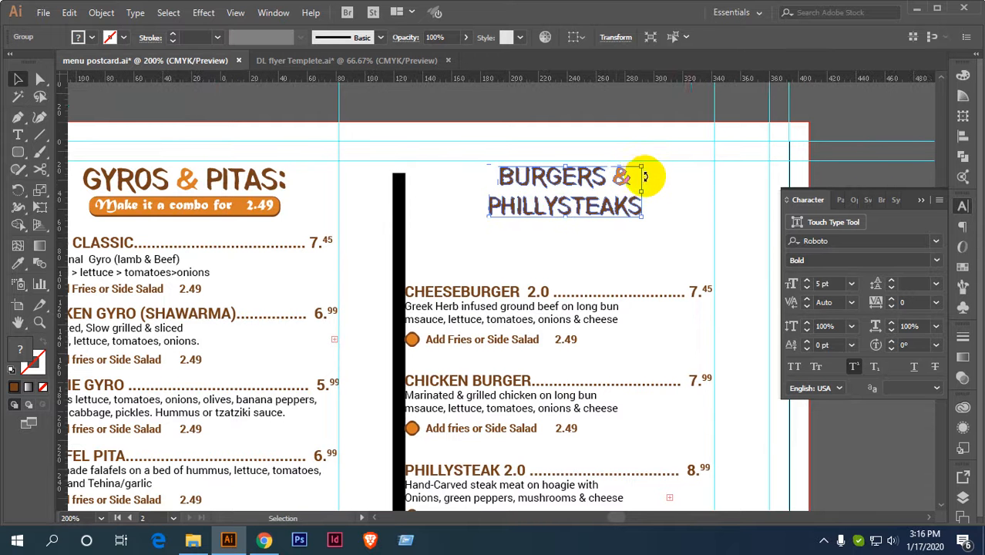
key("ctrl+minus")
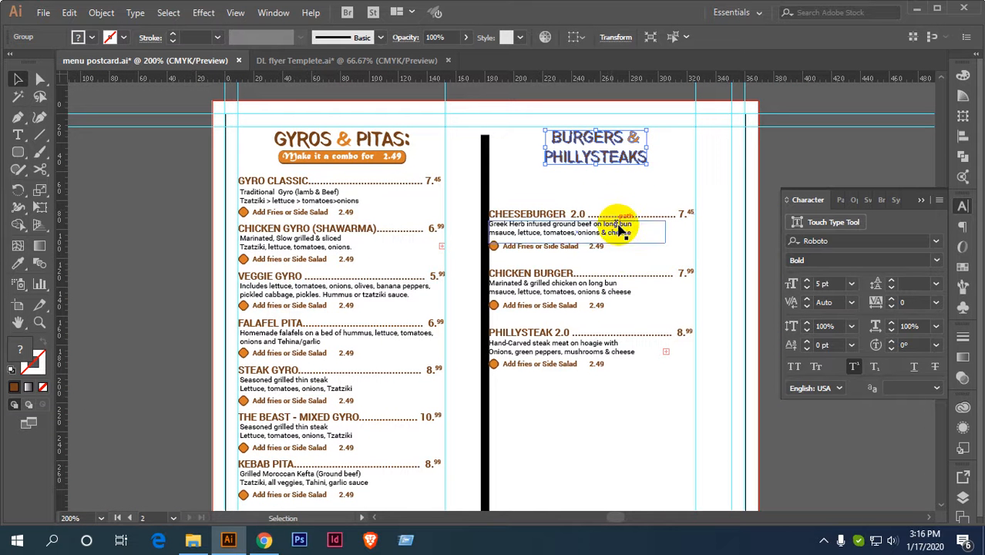
Move the three burger items up together by about 30 px, directly under the smaller heading.
left_click(577, 220)
key("shift+Up")
key("shift+Up")
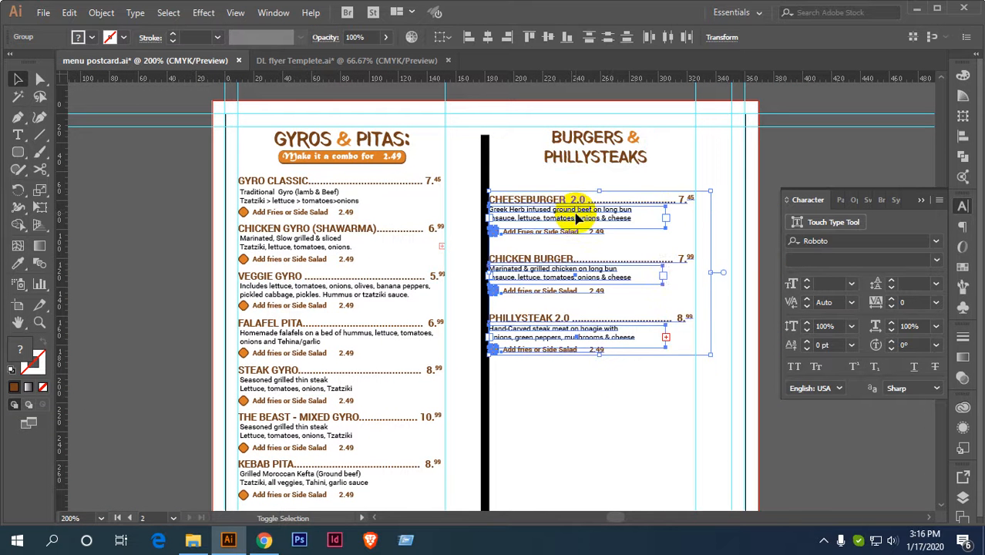
key("ctrl+shift+a")
Move the PHILLYSTEAK 2.0 item up 10 px and respace the three burger items evenly by their vertical centers.
left_click(577, 296)
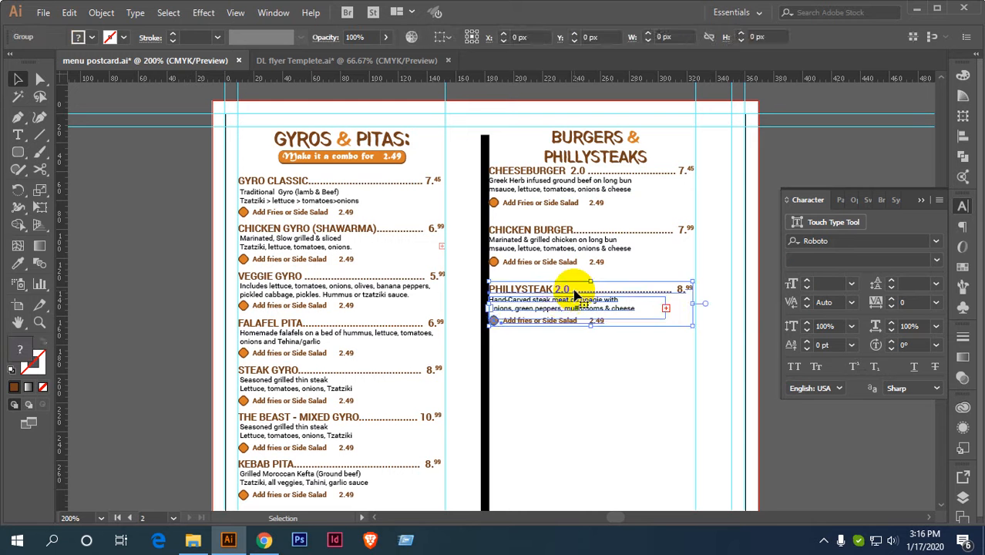
key("shift+Up")
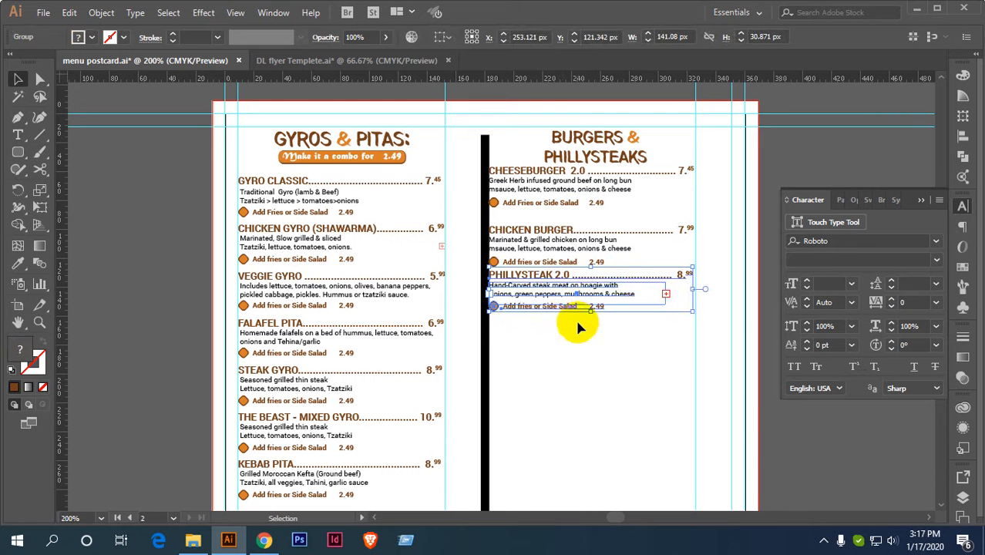
left_click_drag(552, 166, 509, 242)
left_click(609, 41)
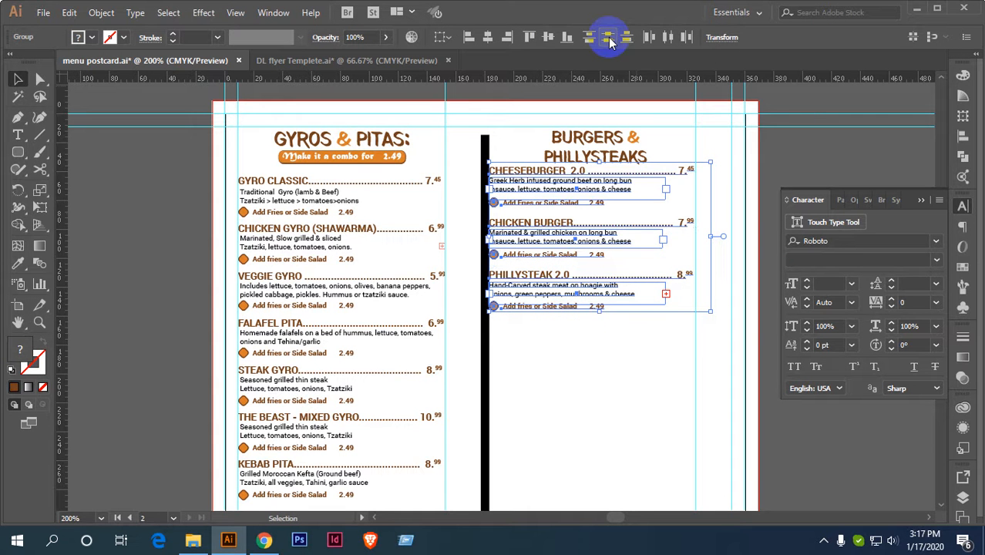
Nudge the three burger items down together until CHEESEBURGER 2.0 lines up with the GYRO CLASSIC row, and deselect them.
key("Down")
key("Down")
key("Down")
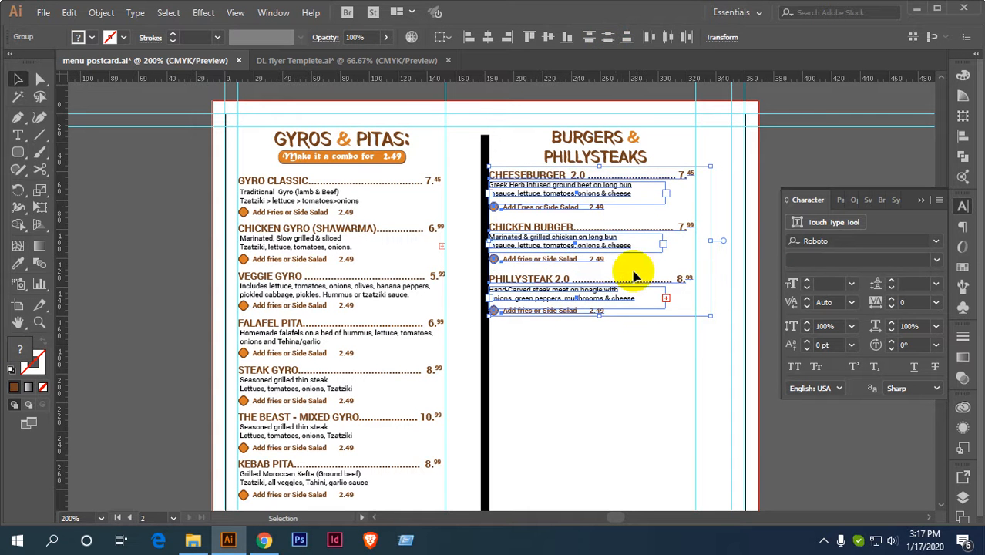
key("Down")
key("Down")
key("Down")
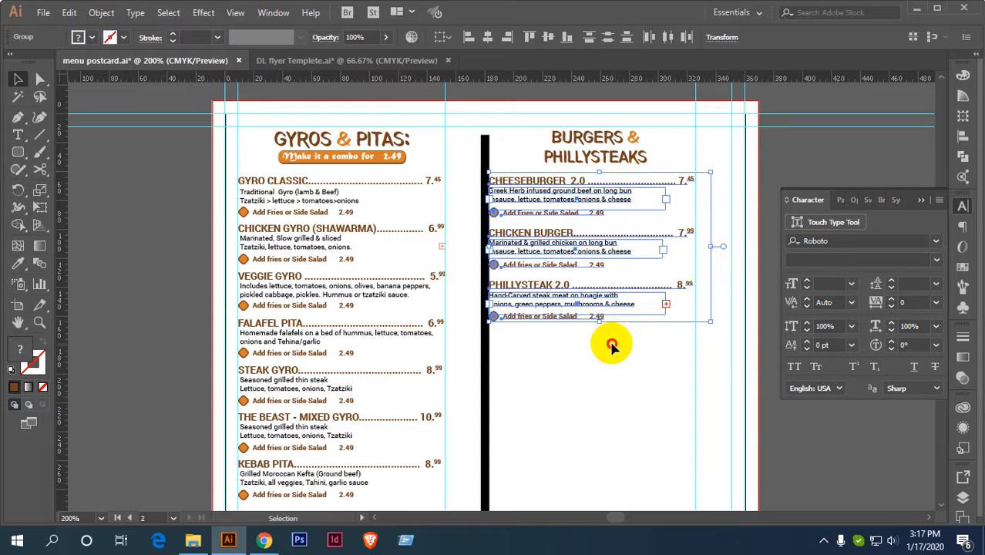
left_click(611, 342)
Switch to the DL flyer Templete.ai document and bring up its Appetizers, Salads & Sides section.
scroll(509, 275, "down", 2)
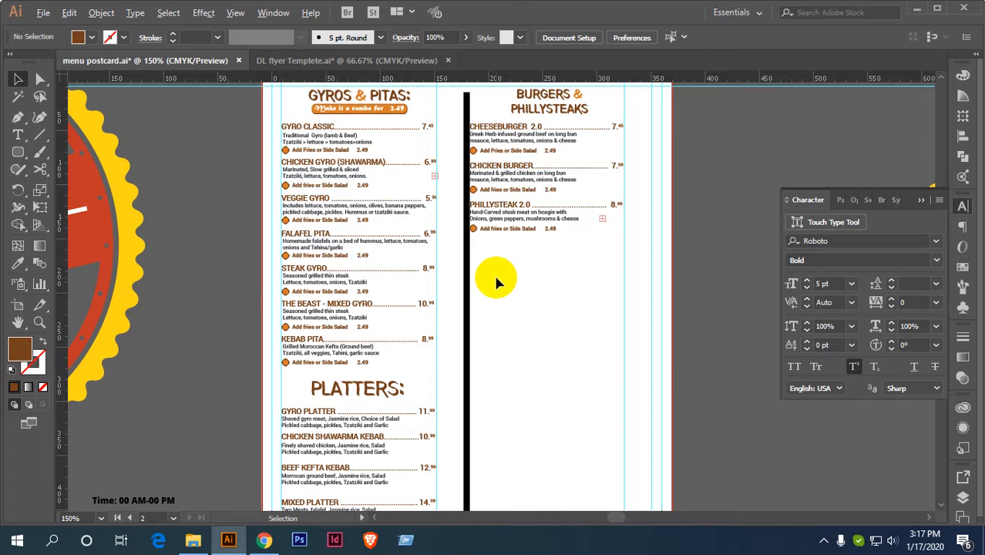
scroll(493, 282, "down", 2)
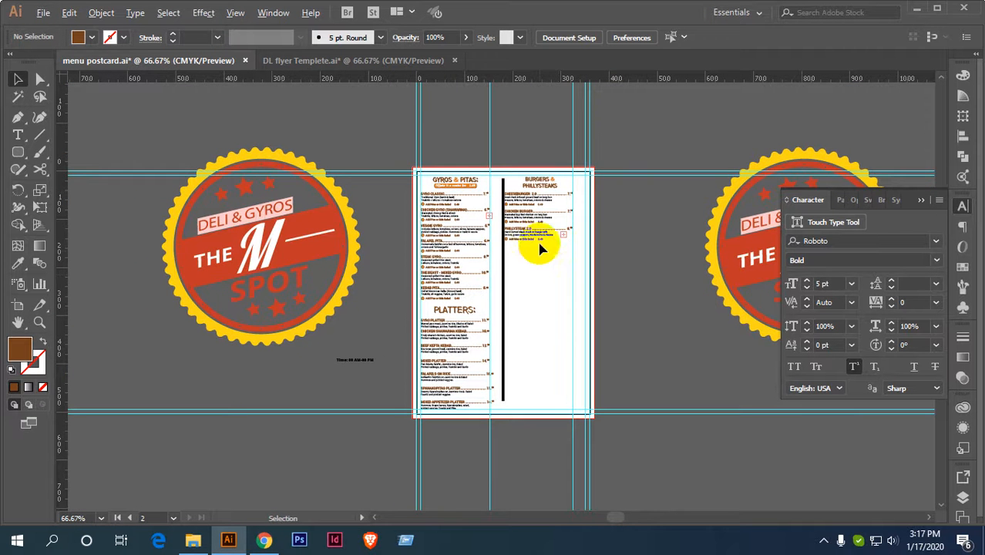
scroll(540, 247, "up", 1)
scroll(563, 280, "down", 3)
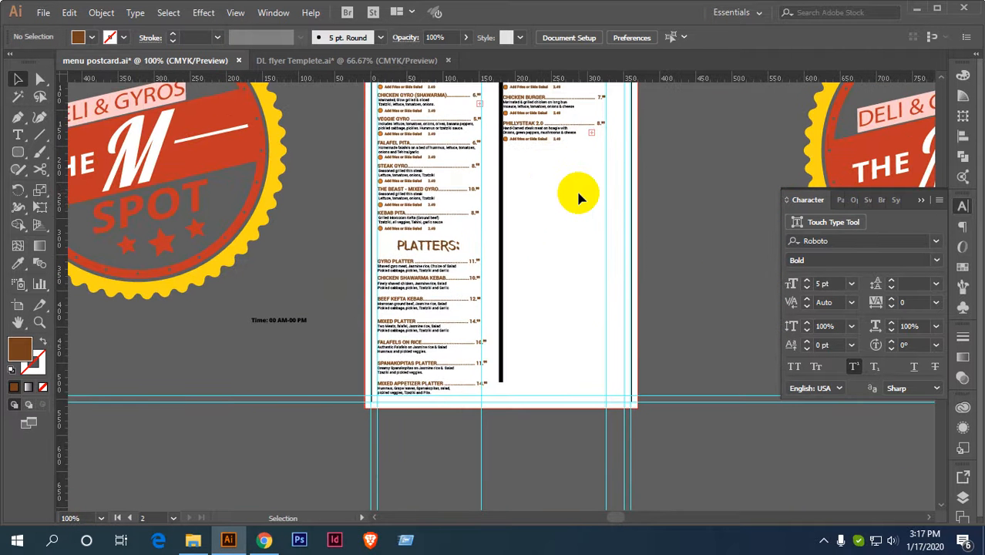
left_click(376, 62)
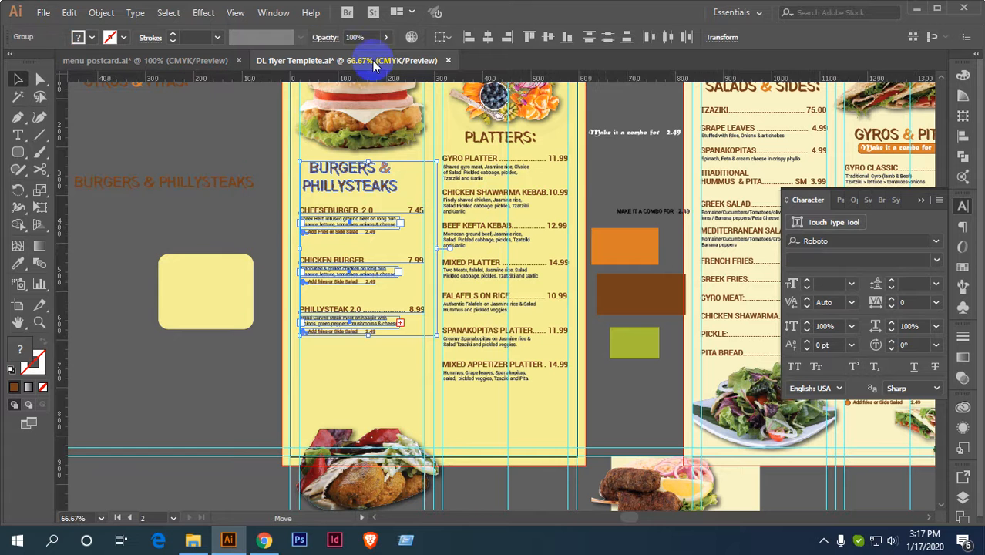
left_click_drag(567, 219, 325, 242)
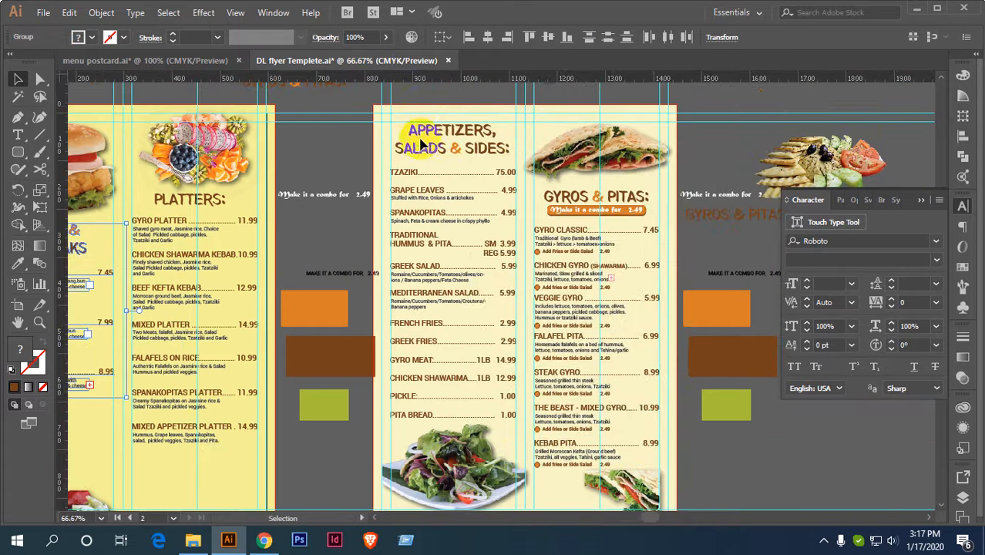
left_click_drag(436, 93, 458, 421)
right_click(453, 190)
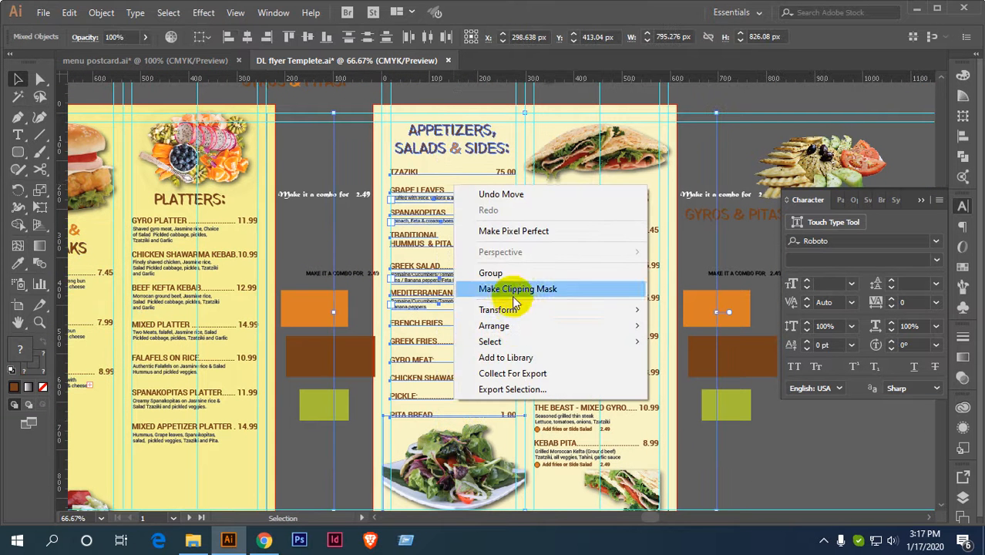
left_click(307, 218)
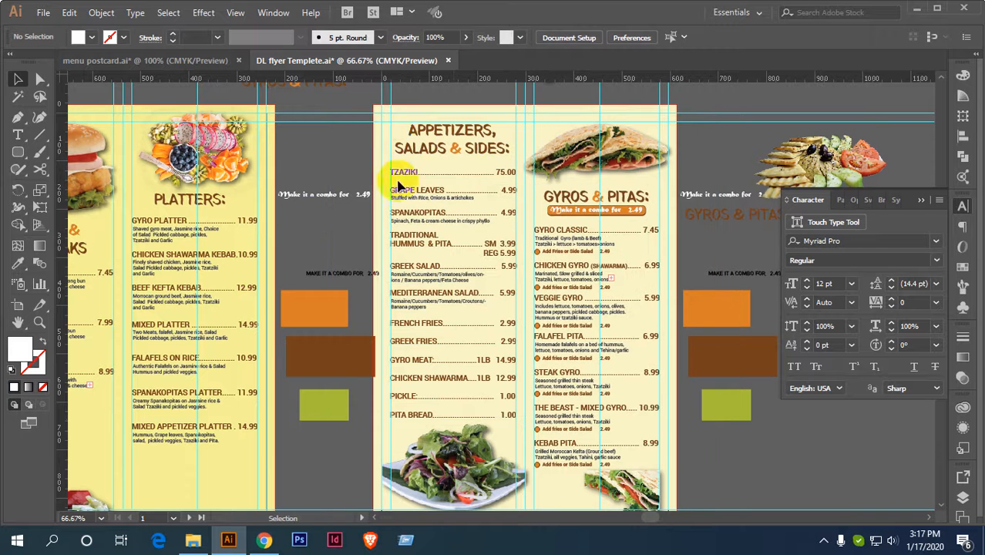
Copy the flyer's Appetizers, Salads & Sides section with its salad photo into menu postcard.ai, in the column under the burger items.
left_click(405, 122)
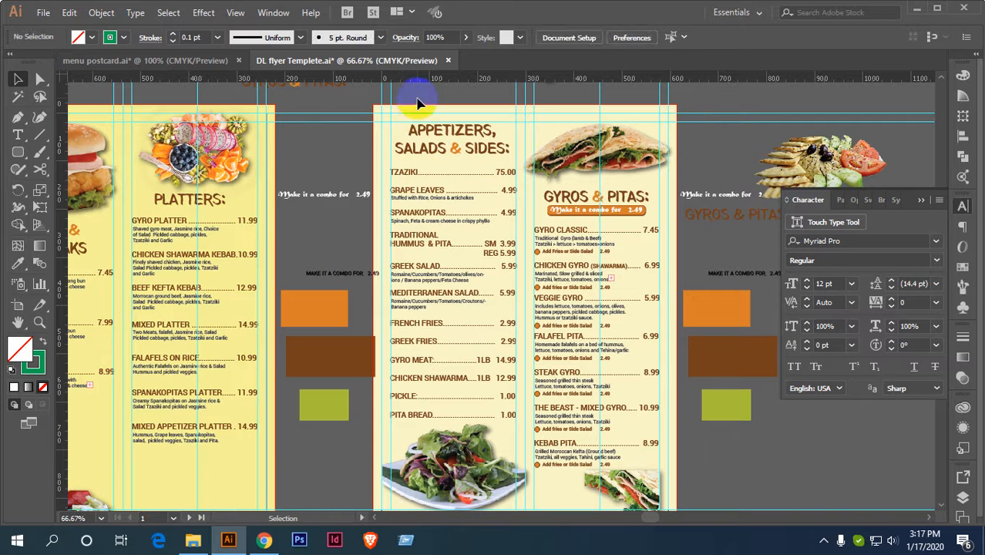
left_click(439, 194)
left_click_drag(438, 105, 444, 419)
left_click_drag(432, 131, 548, 128)
key("ctrl+equal")
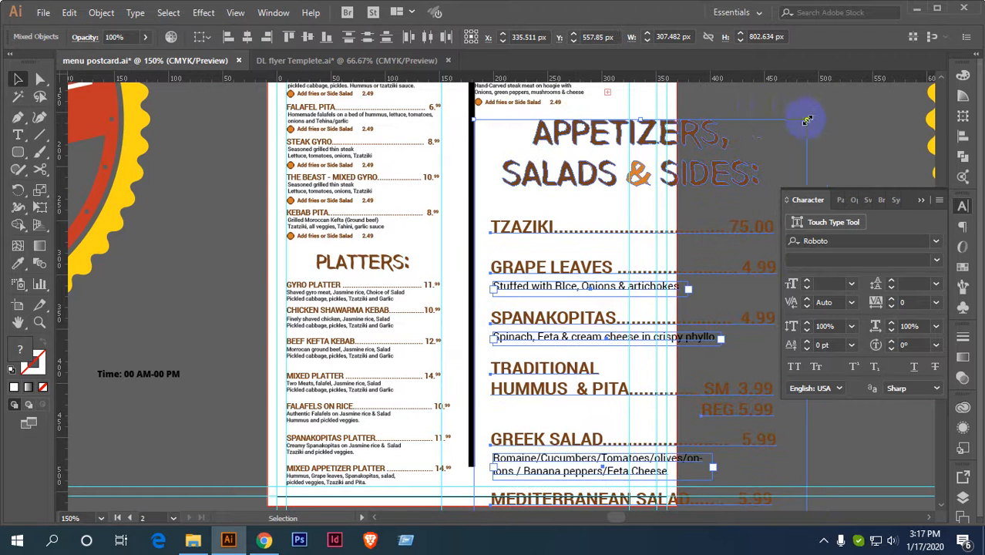
Scale the pasted Appetizers, Salads & Sides section down proportionally to about 173 px wide and 450 px high.
left_click_drag(798, 130, 614, 249)
key("ctrl+minus")
key("ctrl+minus")
left_click_drag(594, 306, 600, 248)
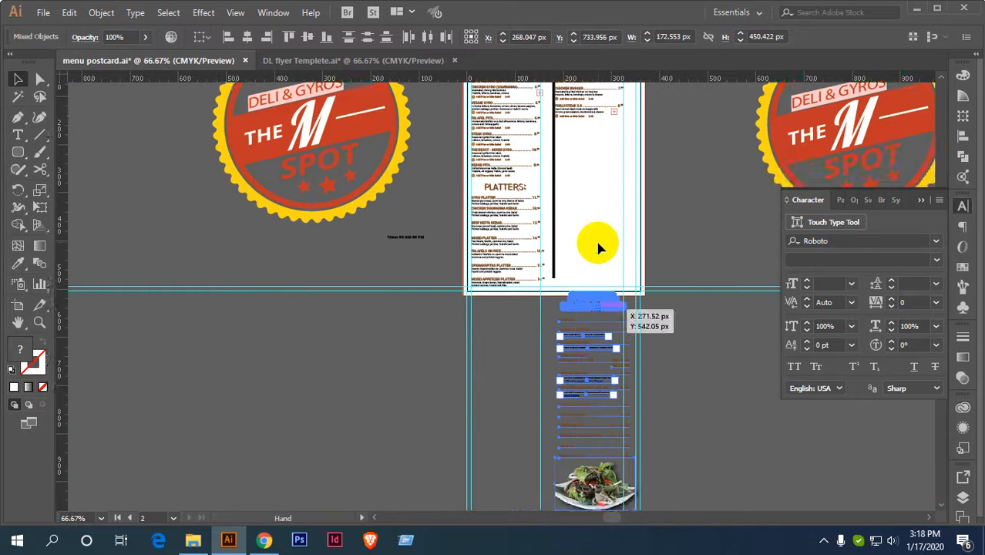
Move the Appetizers, Salads & Sides section up 250 px onto the page, into the empty column below PHILLYSTEAK 2.0.
key("ctrl+plus")
key("ctrl+plus")
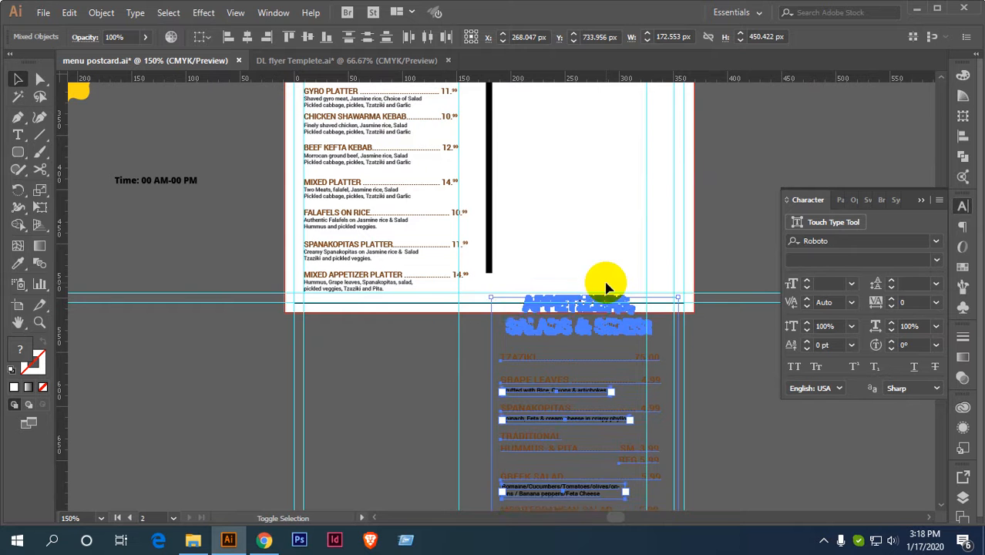
key("shift+Up")
key("shift+Up")
key("shift+Up")
key("shift+Up")
key("shift+Up")
key("shift+Up")
key("shift+Up")
key("shift+Up")
key("shift+Up")
key("shift+Up")
key("shift+Up")
key("shift+Up")
key("shift+Up")
key("shift+Up")
key("shift+Up")
key("shift+Up")
key("shift+Up")
key("shift+Up")
key("shift+Up")
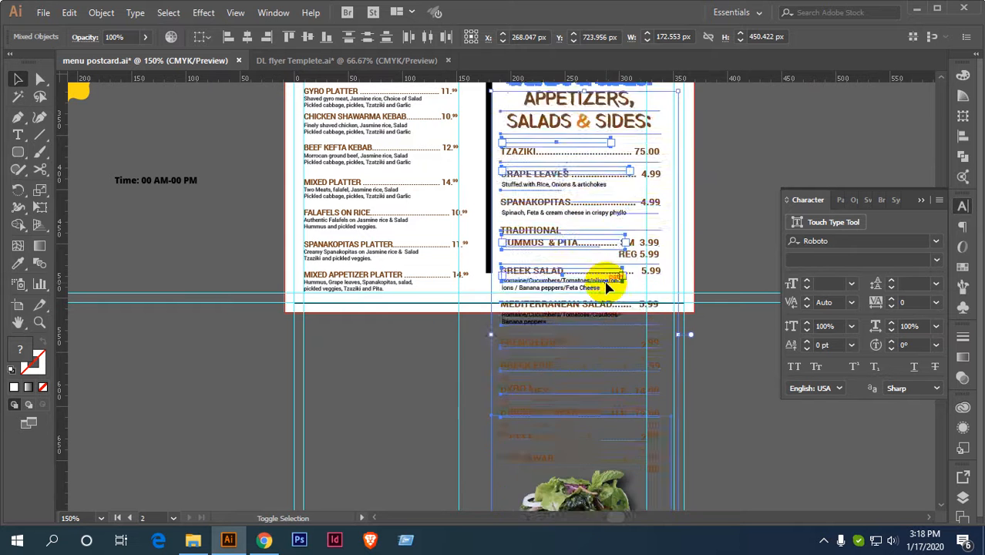
key("shift+Up")
key("shift+Up")
key("shift+Up")
key("shift+Up")
key("shift+Up")
left_click_drag(615, 195, 598, 431)
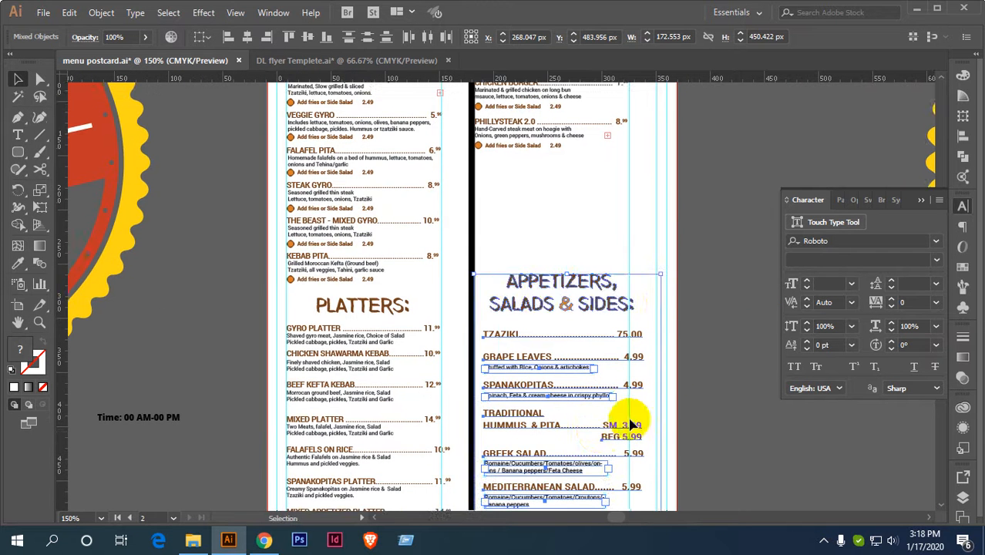
Scale the Appetizers, Salads & Sides section to about 169 px wide and 442 px high, and move it up directly below PHILLYSTEAK 2.0.
scroll(664, 301, "up", 1)
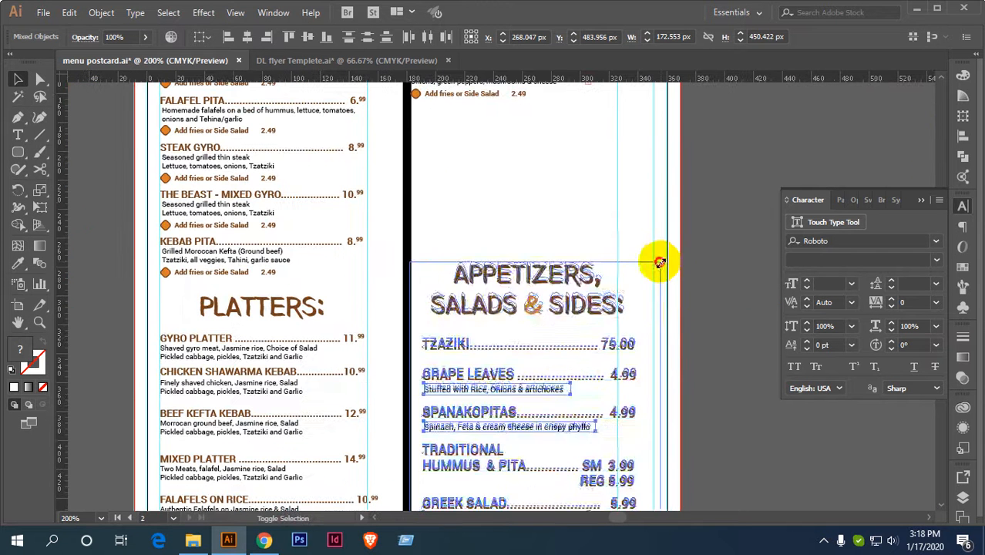
left_click_drag(660, 263, 647, 275)
key("shift+Up")
key("shift+Up")
key("shift+Up")
key("shift+Up")
key("shift+Up")
key("shift+Up")
key("shift+Up")
key("shift+Up")
key("shift+Up")
key("shift+Up")
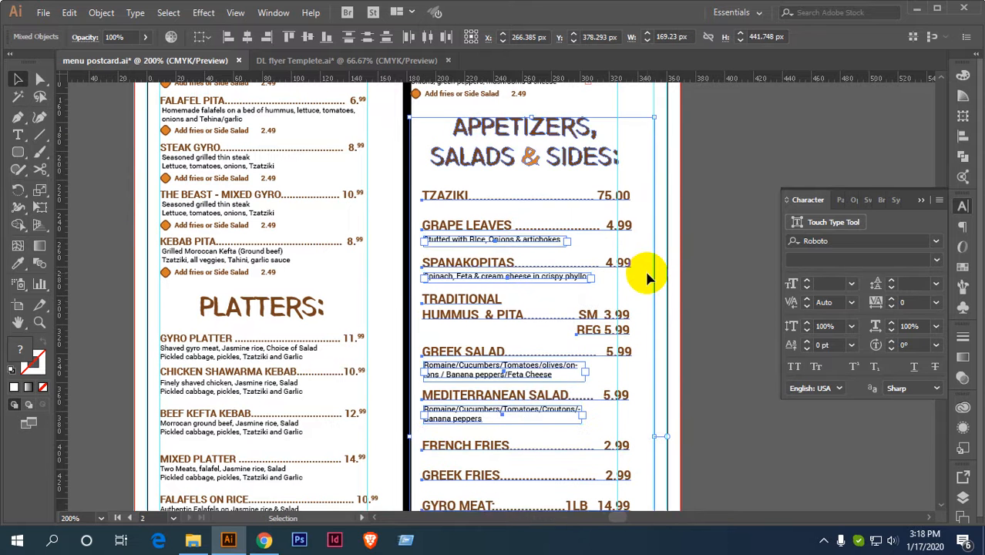
key("shift+Up")
scroll(647, 279, "down", 1)
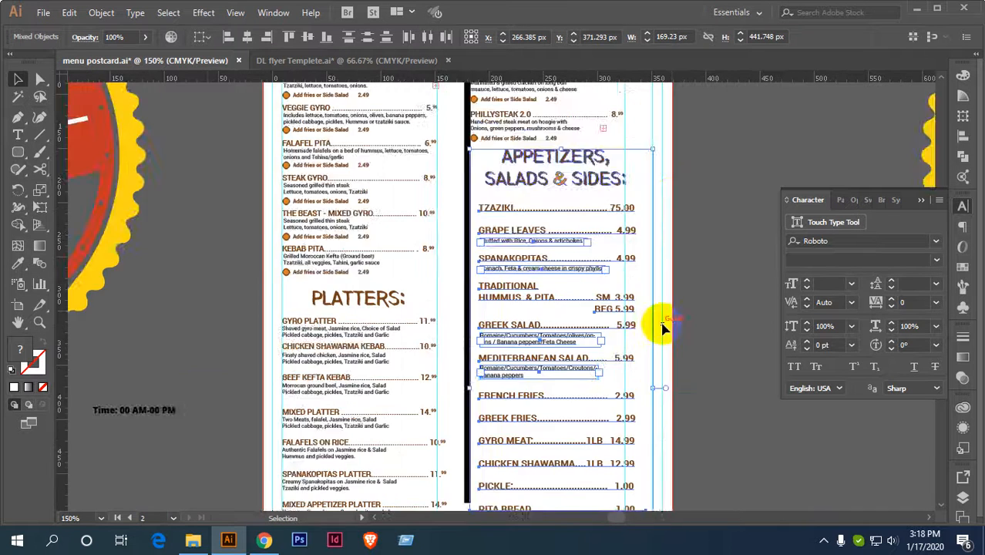
left_click_drag(665, 353, 656, 334)
left_click(702, 211)
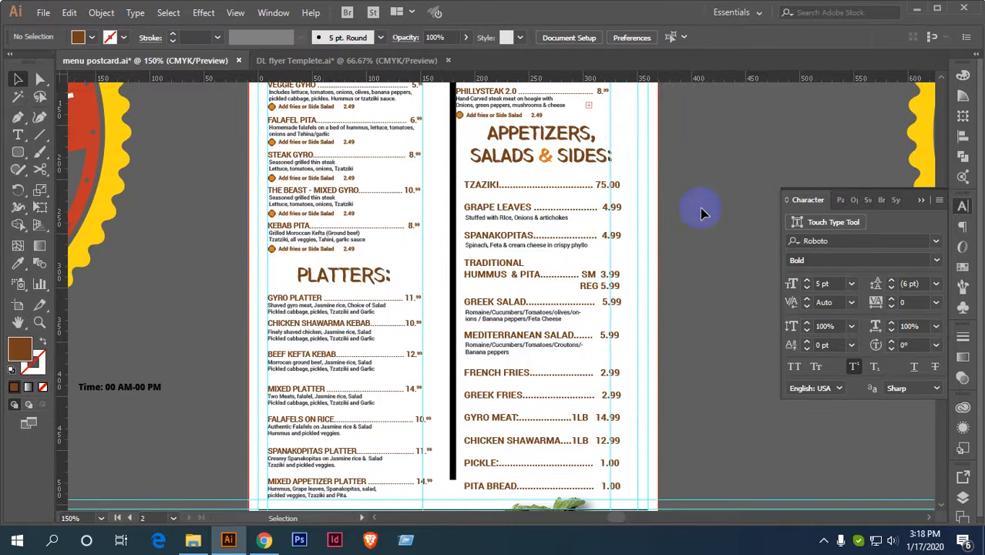
Scale down the APPETIZERS, SALADS & SIDES heading so it fits within the second column's guide.
scroll(606, 218, "down", 1)
left_click_drag(625, 200, 597, 266)
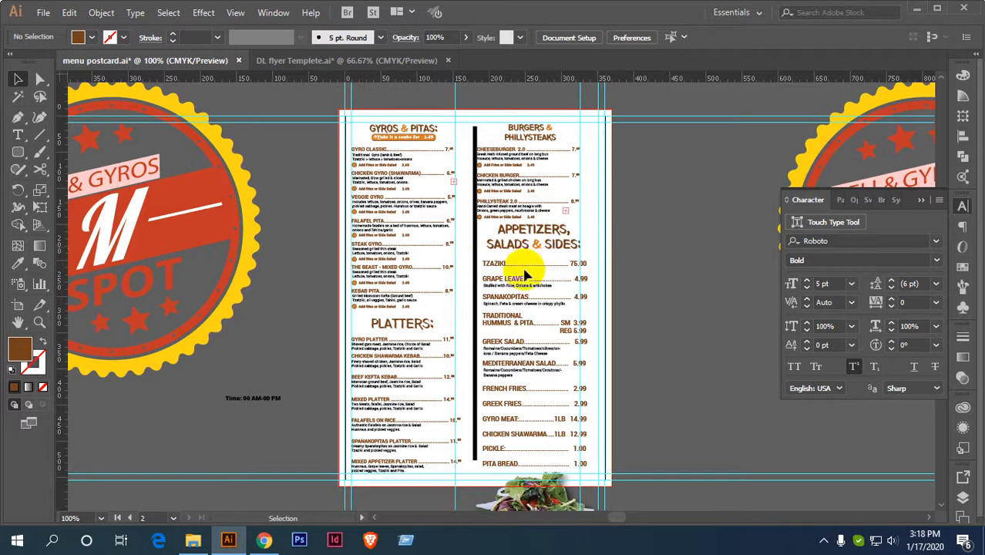
scroll(549, 255, "up", 2)
left_click(561, 220)
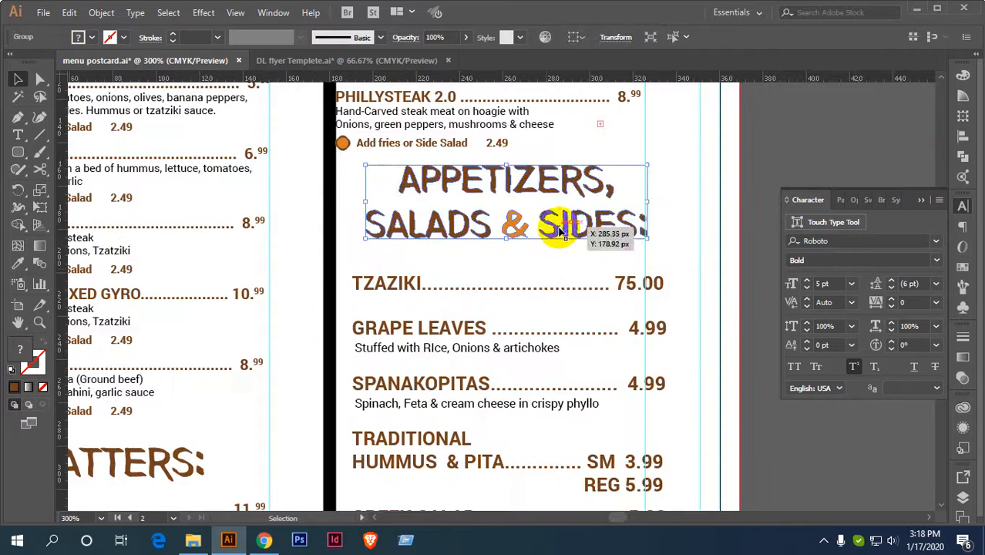
left_click_drag(647, 159, 607, 241)
scroll(624, 214, "down", 2)
left_click(663, 297)
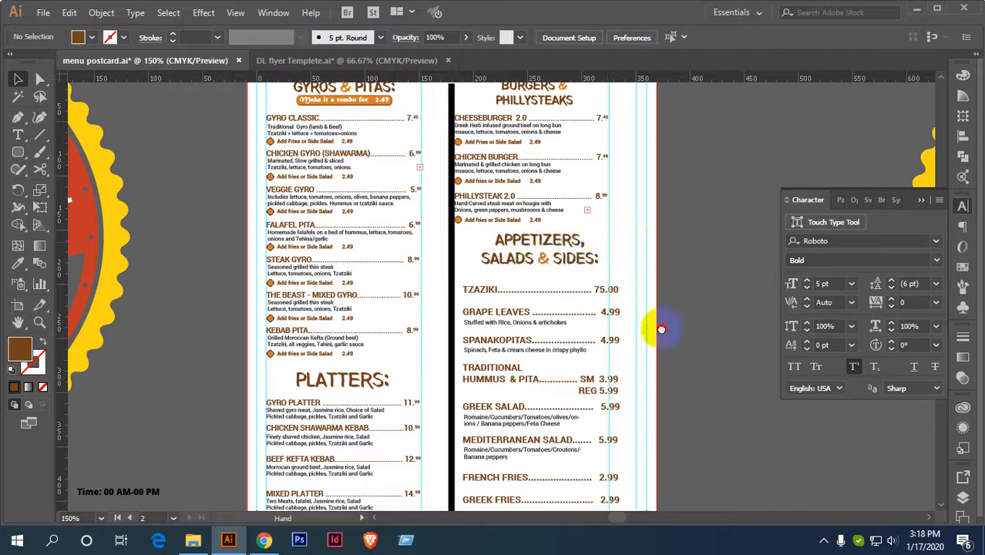
Move the salad photo down off the page, clear of the bottom edge of the artboard.
left_click_drag(659, 328, 654, 229)
scroll(581, 230, "up", 1)
scroll(559, 259, "down", 1)
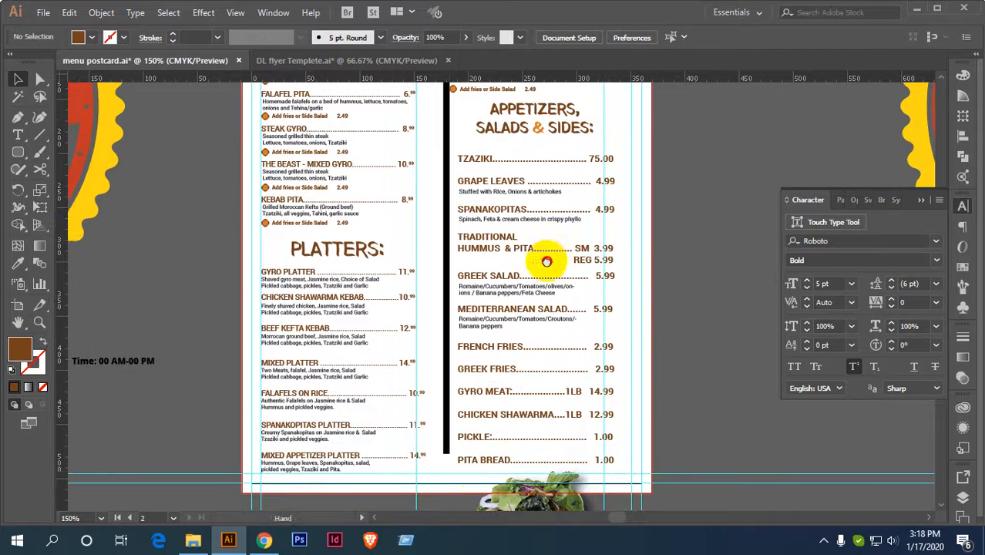
left_click_drag(595, 478, 605, 338)
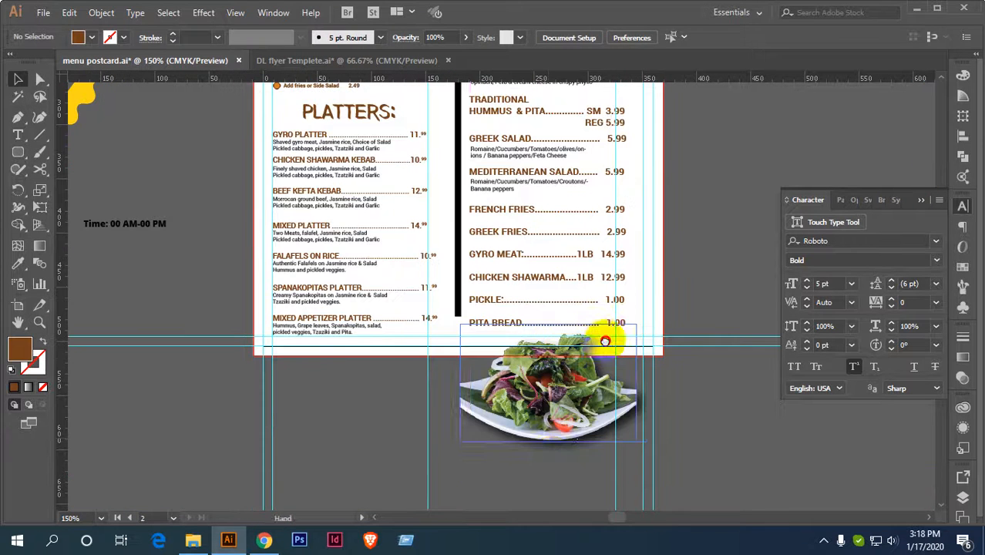
left_click_drag(538, 397, 555, 487)
left_click_drag(563, 355, 540, 219)
scroll(557, 479, "down", 1)
right_click(527, 244)
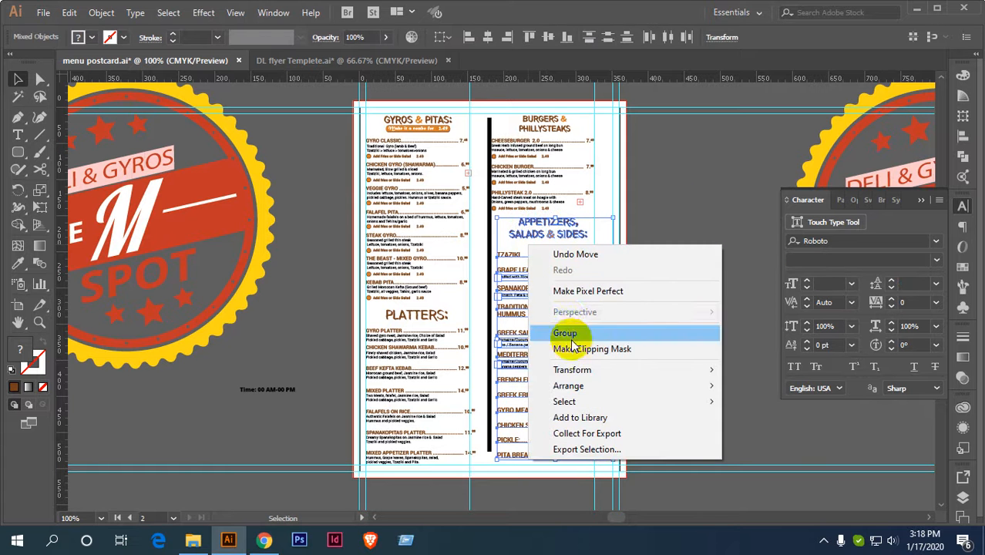
left_click(518, 462)
left_click_drag(534, 494, 510, 256)
right_click(516, 272)
left_click(692, 220)
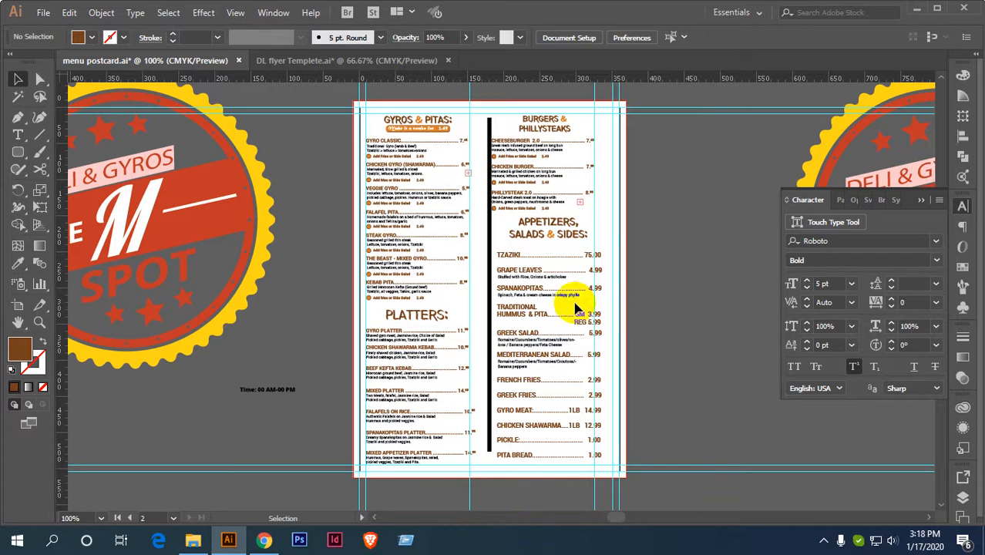
Ungroup the appetizer items from GRAPE LEAVES through MEDITERRANEAN SALAD.
scroll(570, 307, "up", 2)
left_click(523, 257)
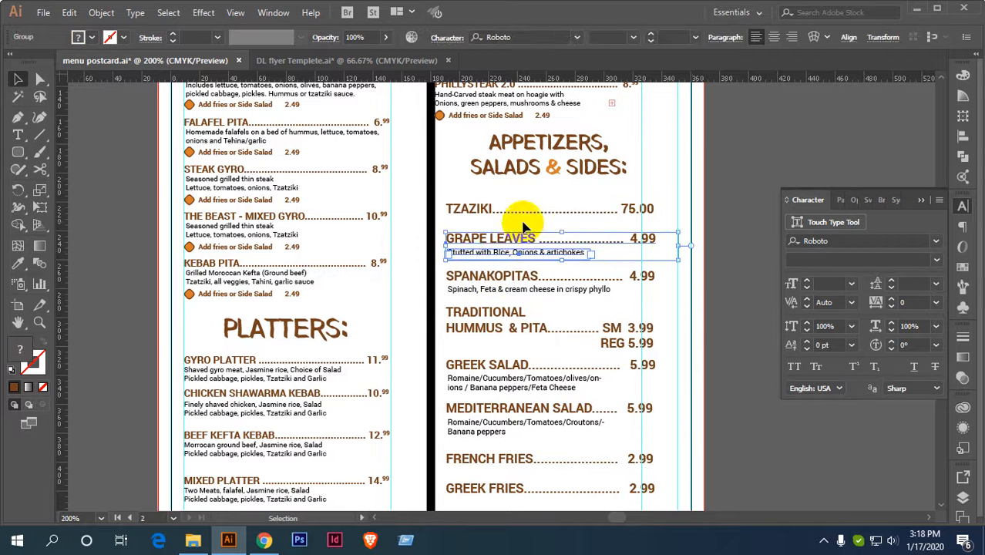
left_click(461, 228)
left_click_drag(471, 299, 501, 428)
right_click(501, 425)
left_click(537, 314)
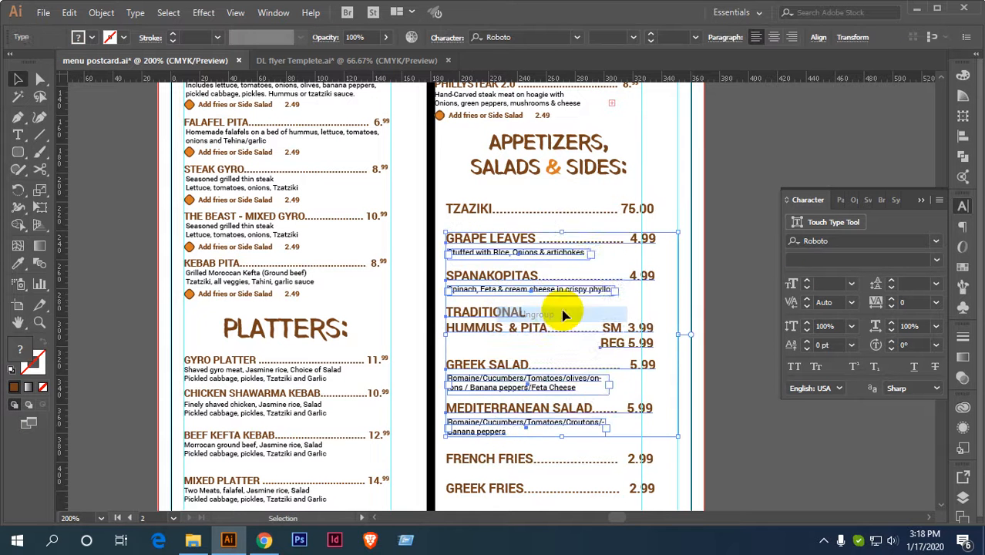
left_click(754, 160)
Match the appetizer name and price lines from TZAZIKI to PITA BREAD to THE BEAST - MIXED GYRO line's 7 pt style with the Eyedropper.
scroll(563, 309, "down", 3)
scroll(562, 254, "down", 1)
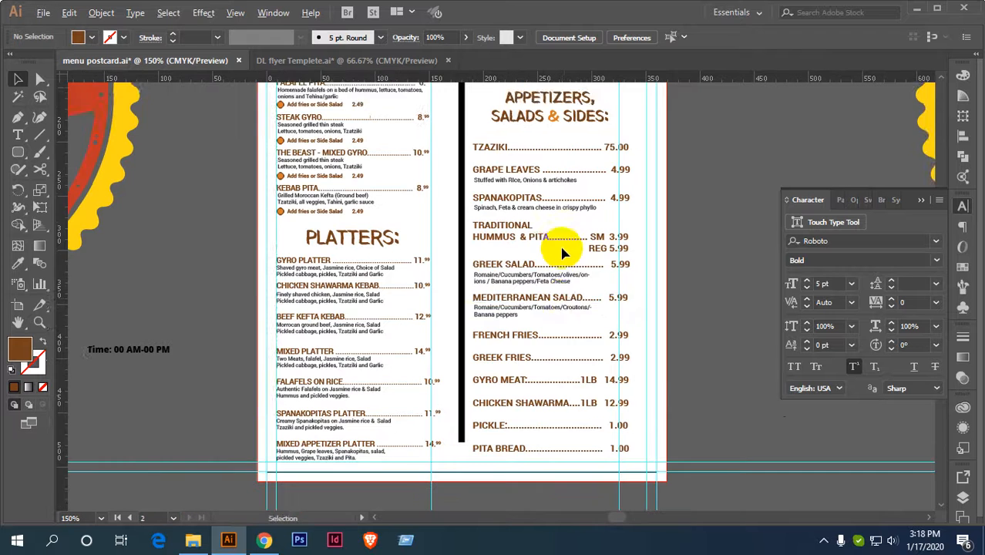
scroll(567, 281, "down", 1)
left_click_drag(561, 487, 497, 132)
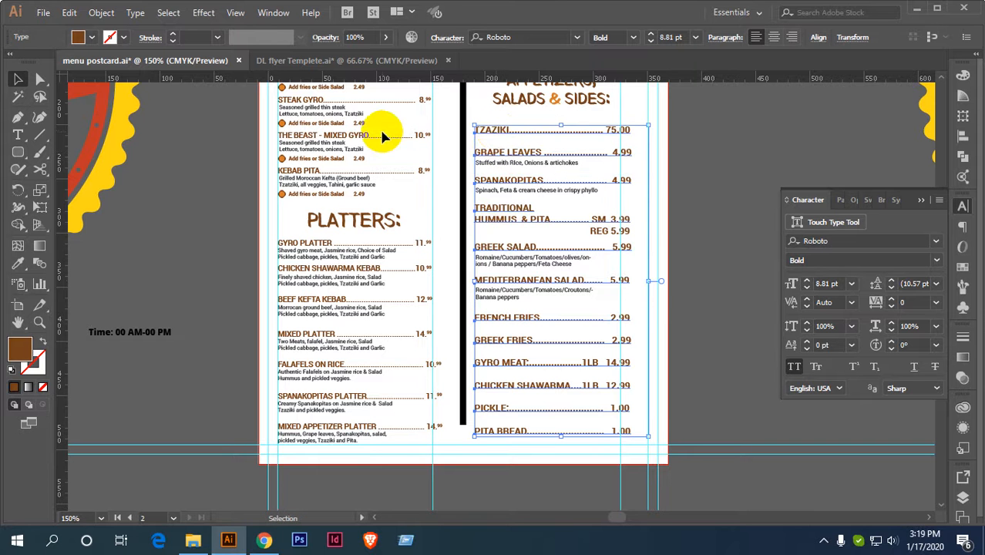
key("i")
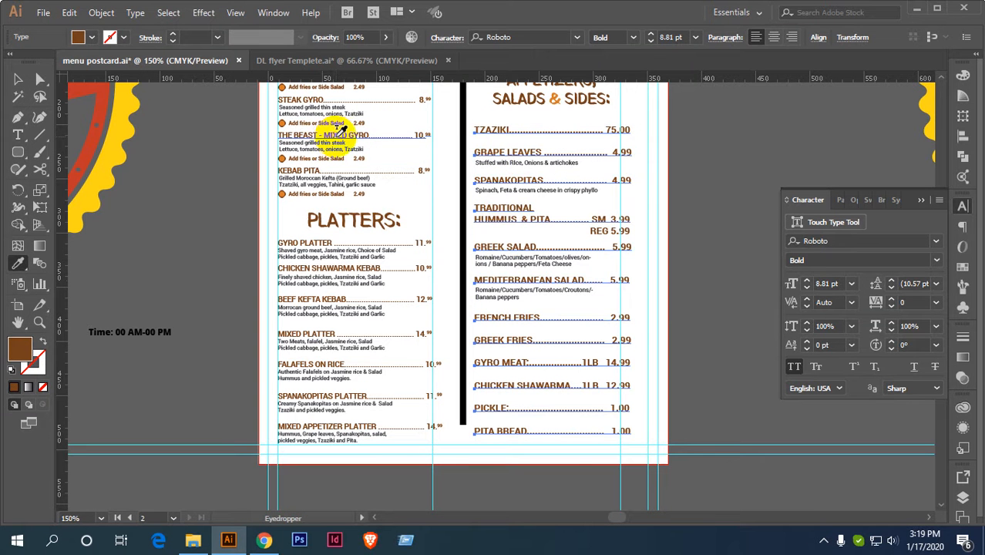
left_click(336, 132)
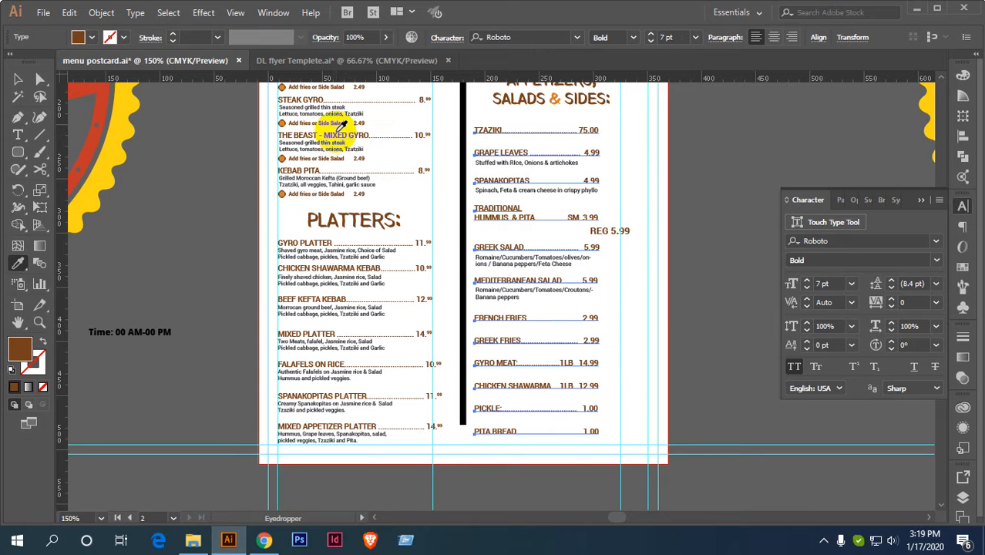
key("v")
Match the separate REG 5.99 price text to the 7 pt style of the HUMMUS & PITA line with the Eyedropper.
left_click(597, 231)
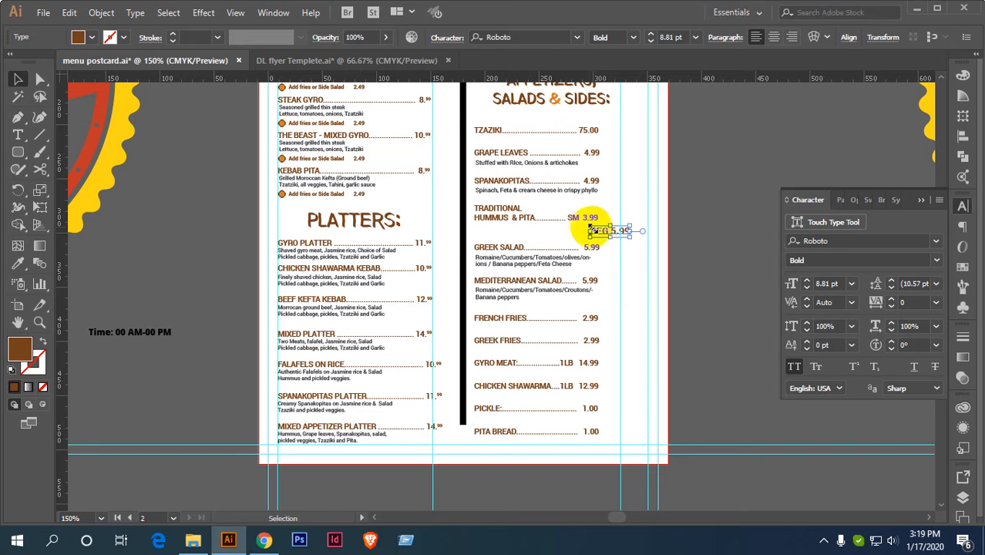
key("i")
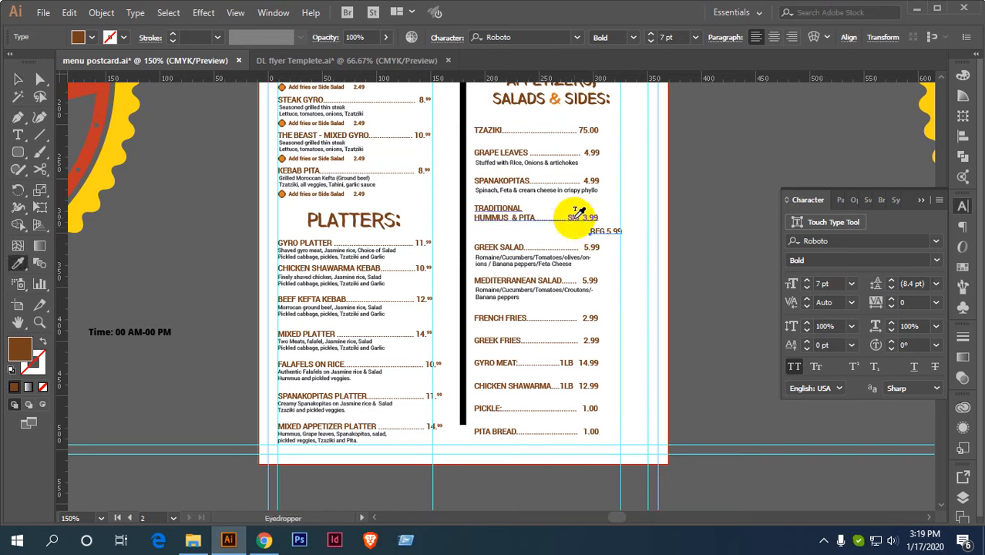
left_click(575, 215)
key("v")
left_click(714, 172)
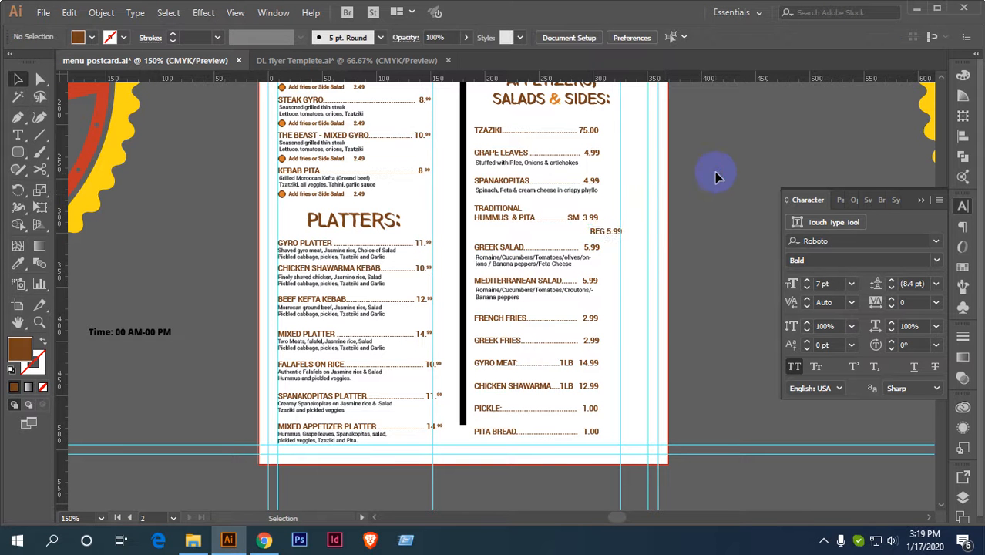
Match the four appetizer description texts to the GYRO PLATTER description's 5 pt Regular style with the Eyedropper.
scroll(552, 233, "up", 1)
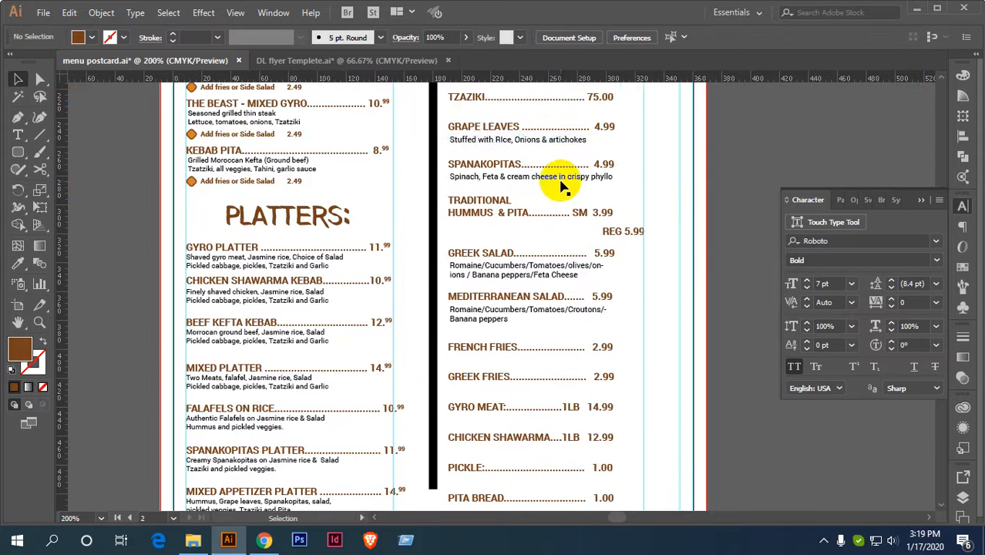
left_click(557, 139)
left_click(554, 176, "shift")
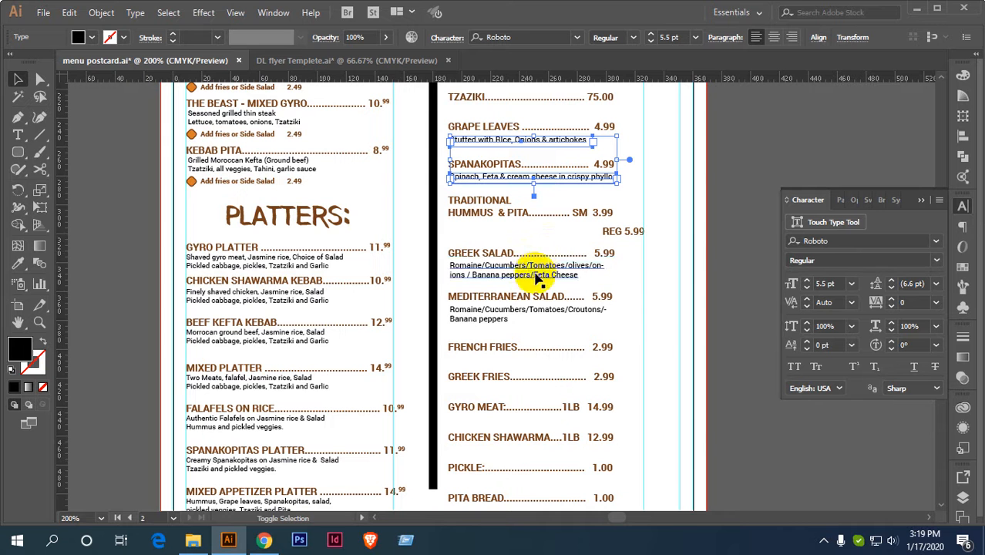
left_click(535, 267, "shift")
left_click(523, 312, "shift")
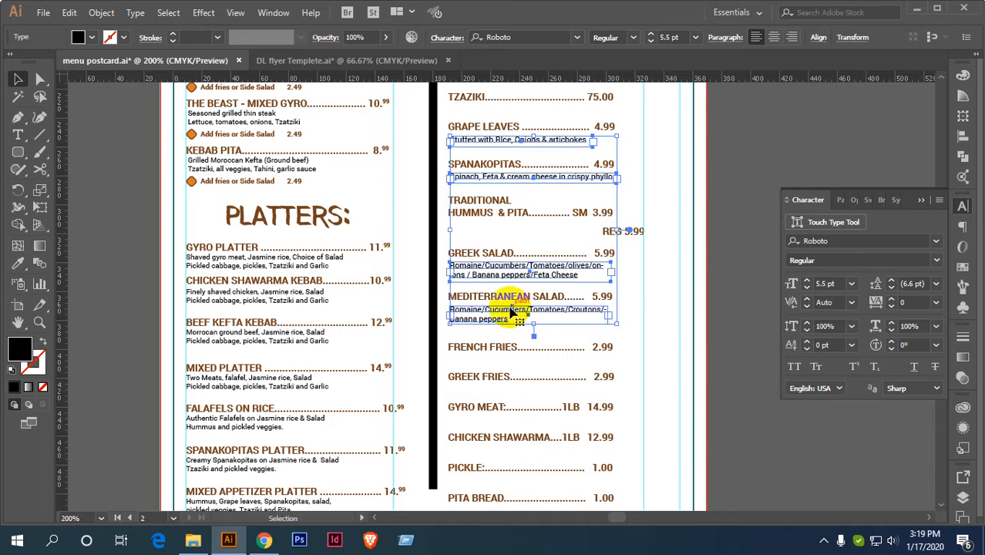
key("i")
left_click(318, 264)
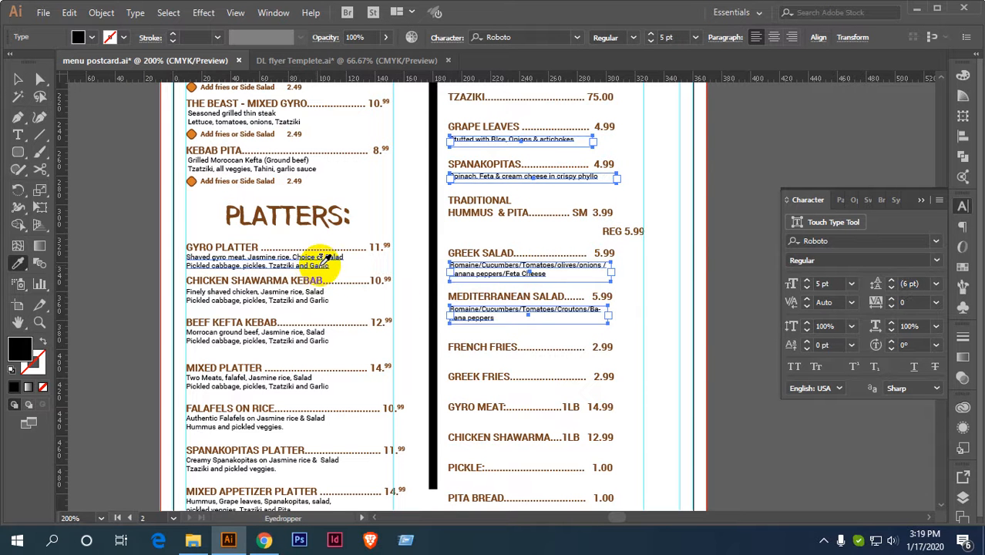
key("v")
left_click(726, 183)
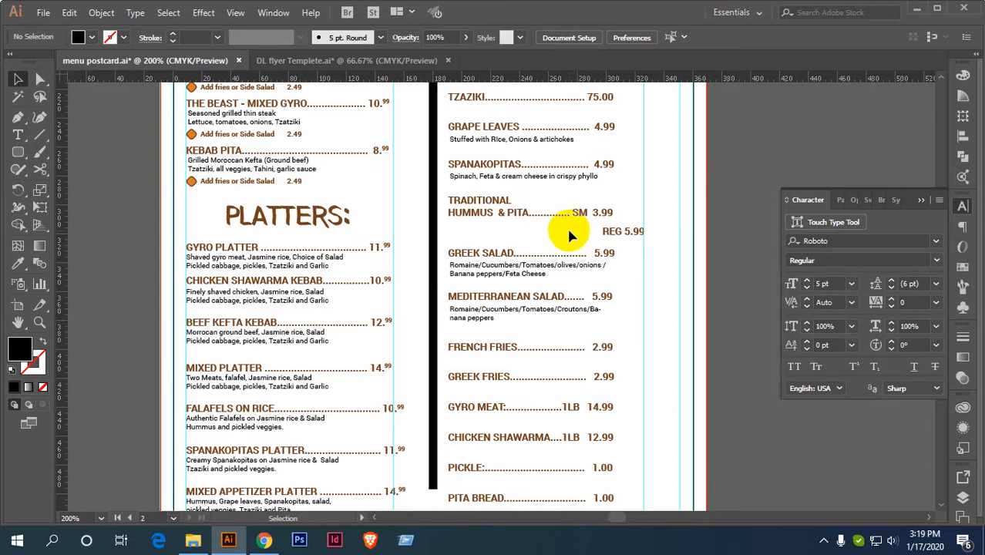
Group the three burger and phillysteak items, from CHEESEBURGER 2.0 to PHILLYSTEAK 2.0, with their descriptions and add-on lines.
key("ctrl+minus")
left_click_drag(577, 223, 572, 310)
left_click_drag(539, 249, 593, 361)
key("ctrl+plus")
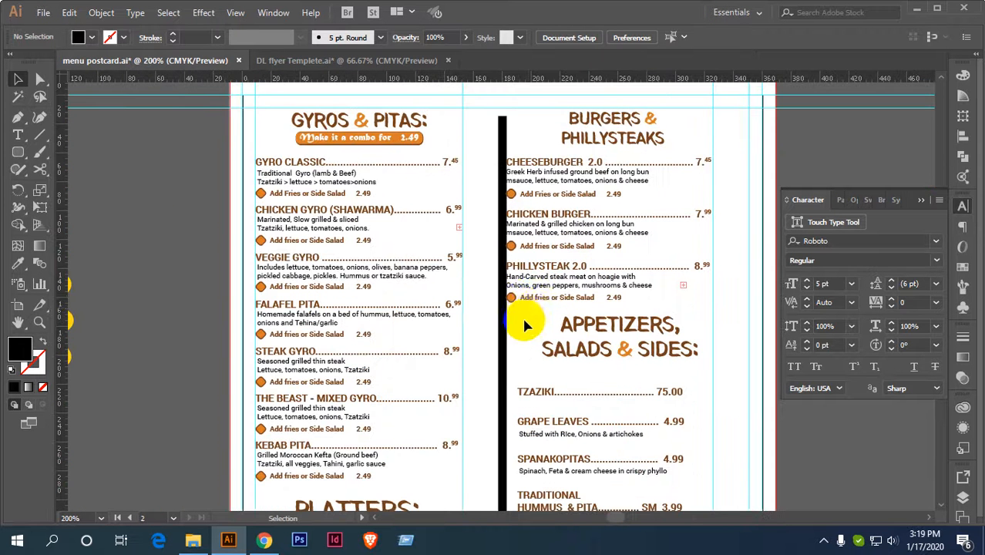
left_click_drag(528, 308, 543, 159)
right_click(567, 168)
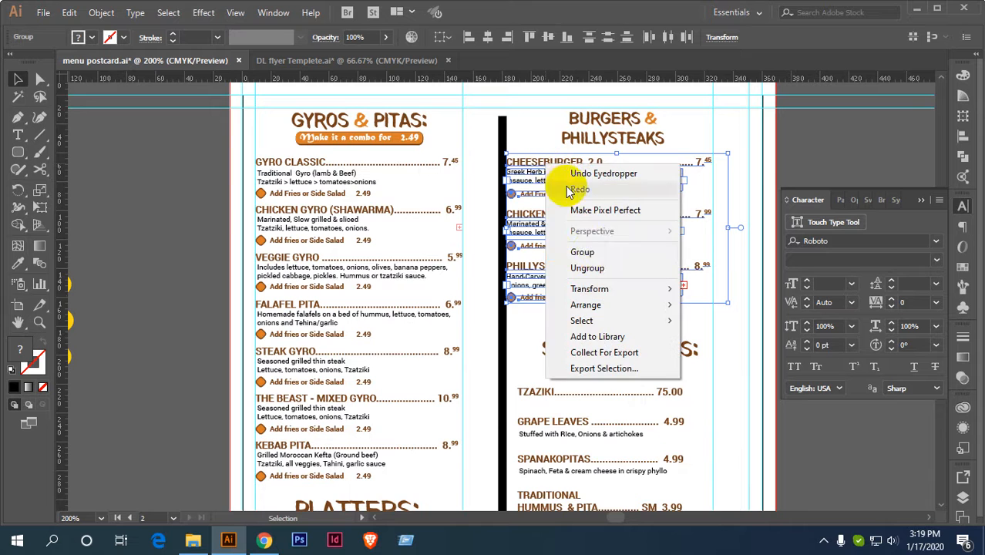
left_click(587, 252)
Extend the TZAZIKI line's dot leader so its price reaches the column guide, and make the price's 00 cents superscript.
key("ctrl+minus")
left_click_drag(627, 281, 558, 197)
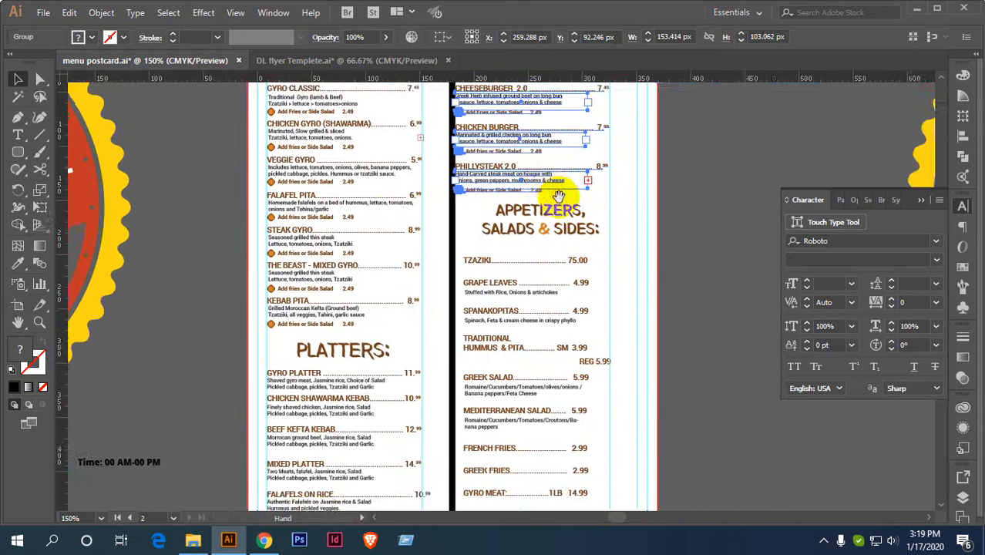
key("ctrl+minus")
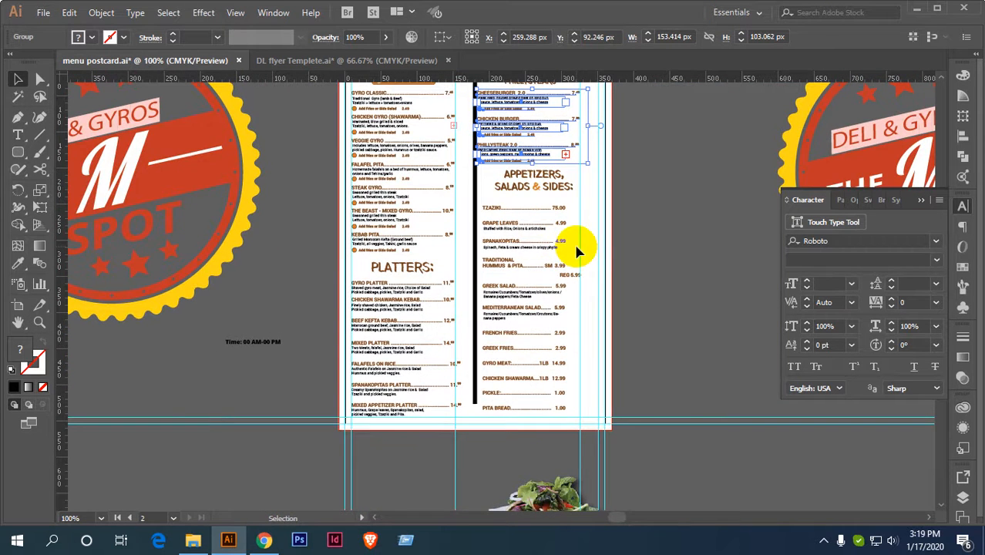
key("ctrl+plus")
left_click_drag(546, 256, 552, 234)
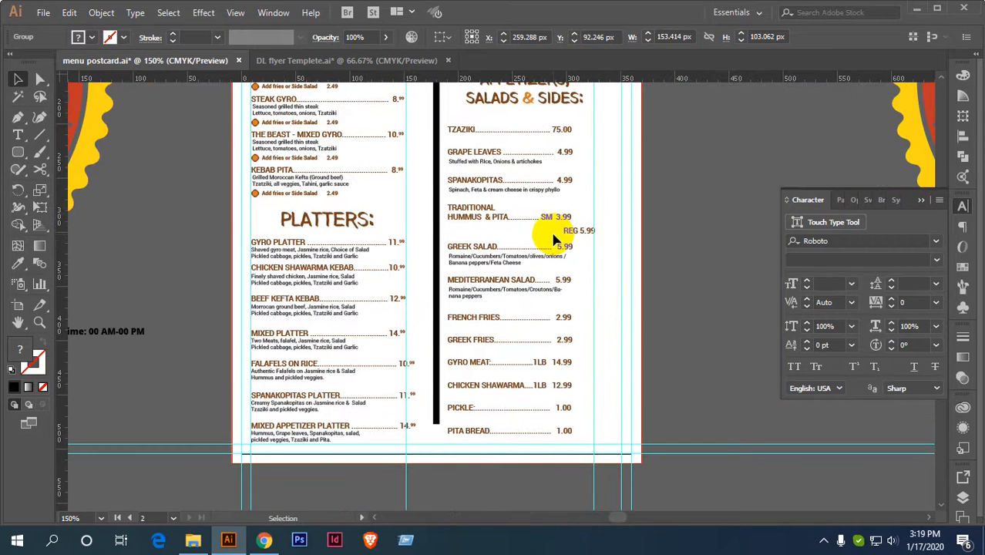
scroll(551, 162, "up", 1)
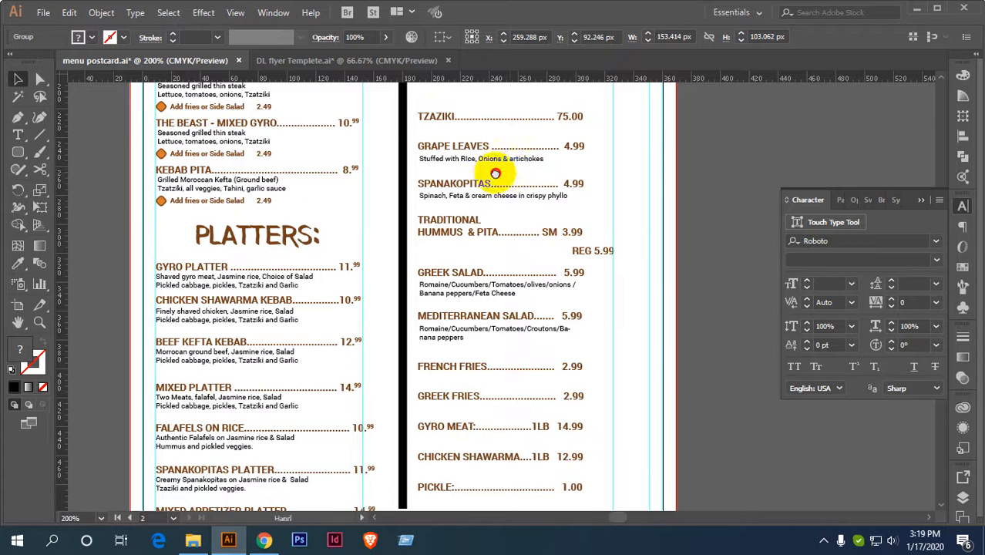
left_click_drag(494, 174, 479, 238)
left_click(18, 134)
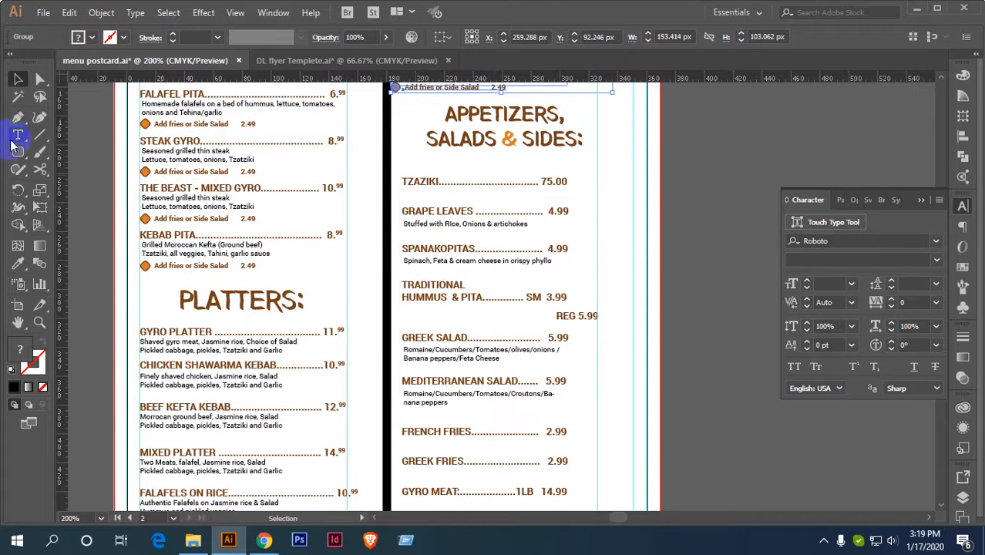
left_click(511, 181)
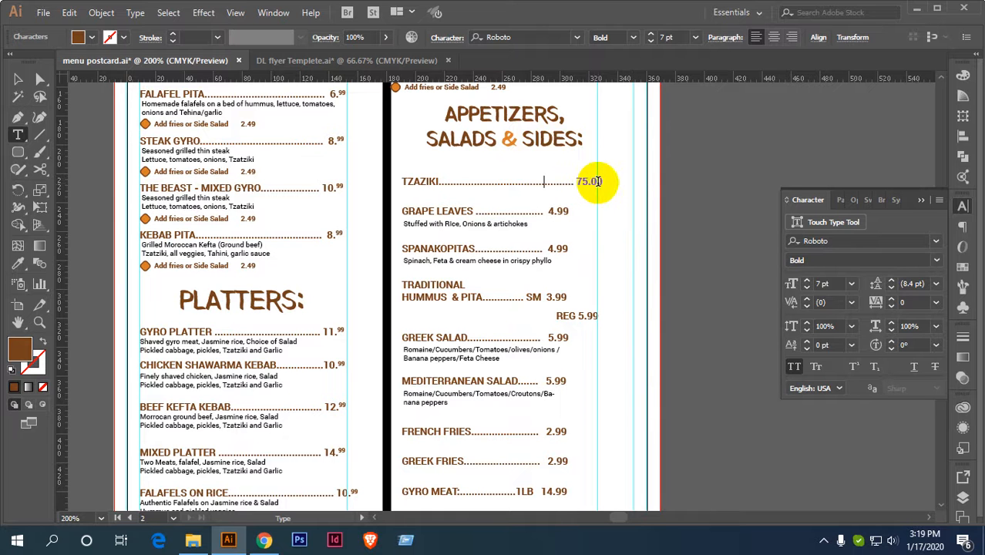
left_click_drag(592, 182, 614, 182)
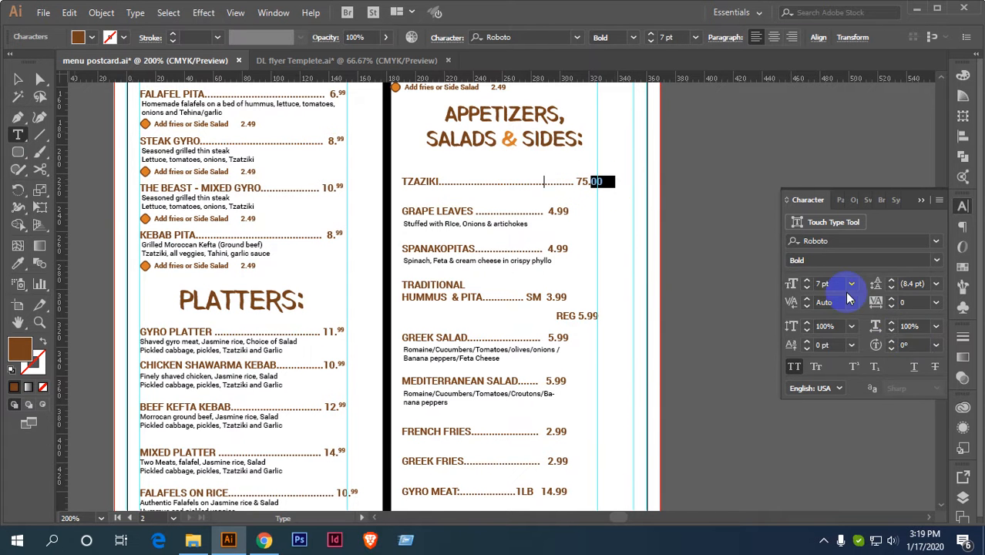
left_click(855, 368)
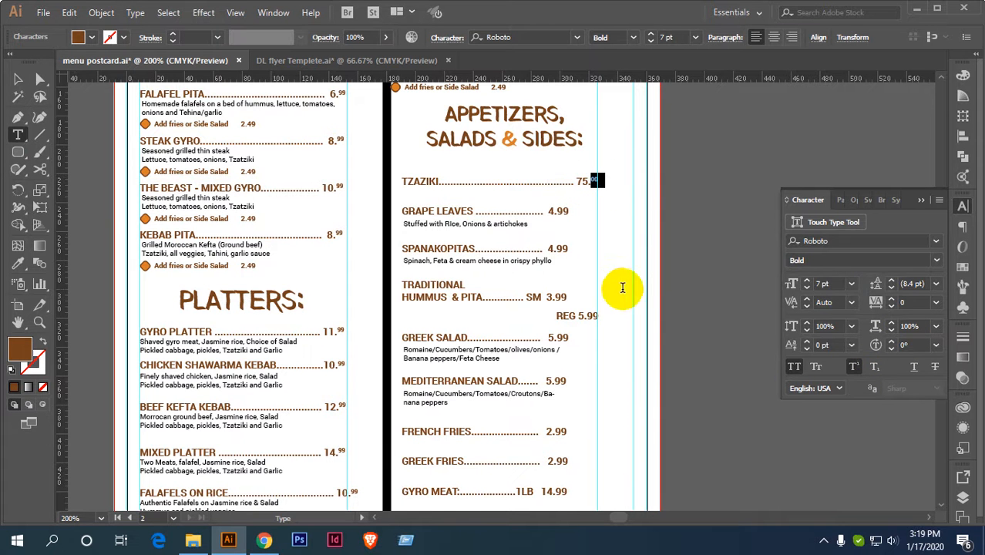
Extend the GRAPE LEAVES and SPANAKOPITAS dot leaders to bring their prices to the column guide, and make both prices' 99 cents superscript.
left_click(537, 213)
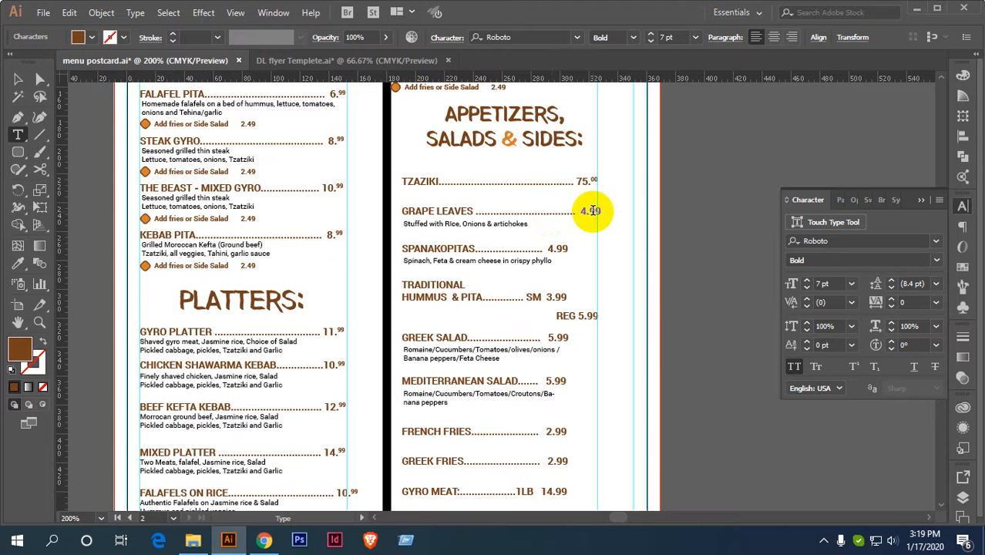
left_click_drag(590, 211, 620, 211)
left_click(854, 367)
left_click_drag(559, 248, 621, 252)
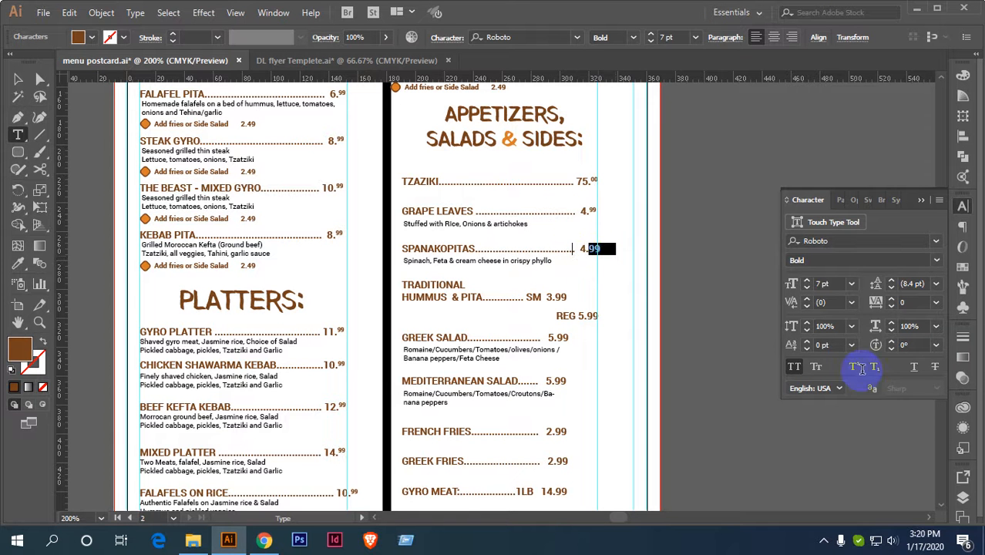
Extend the HUMMUS & PITA dot leader toward the column guide and make the 99 cents of its SM and REG prices superscript.
left_click_drag(541, 298, 604, 298)
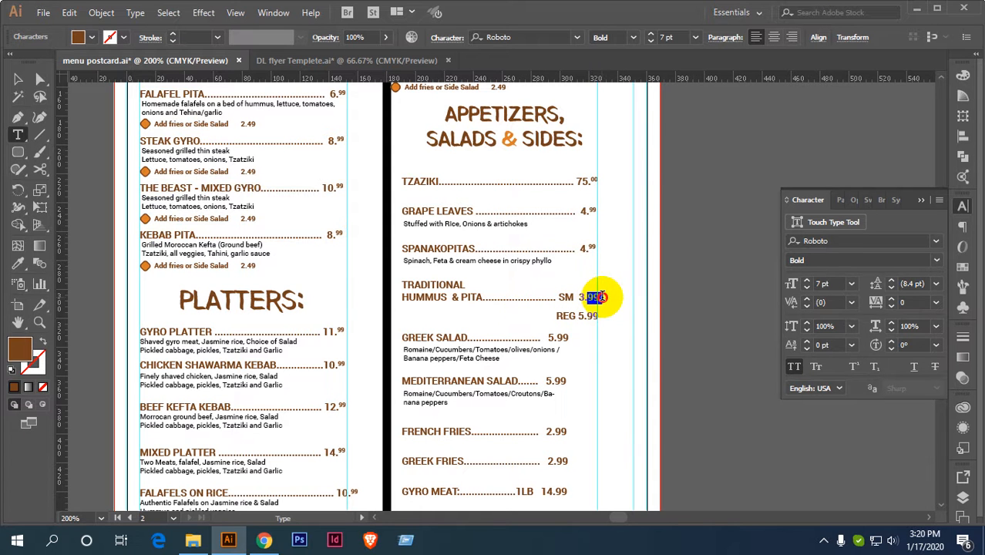
left_click(852, 366)
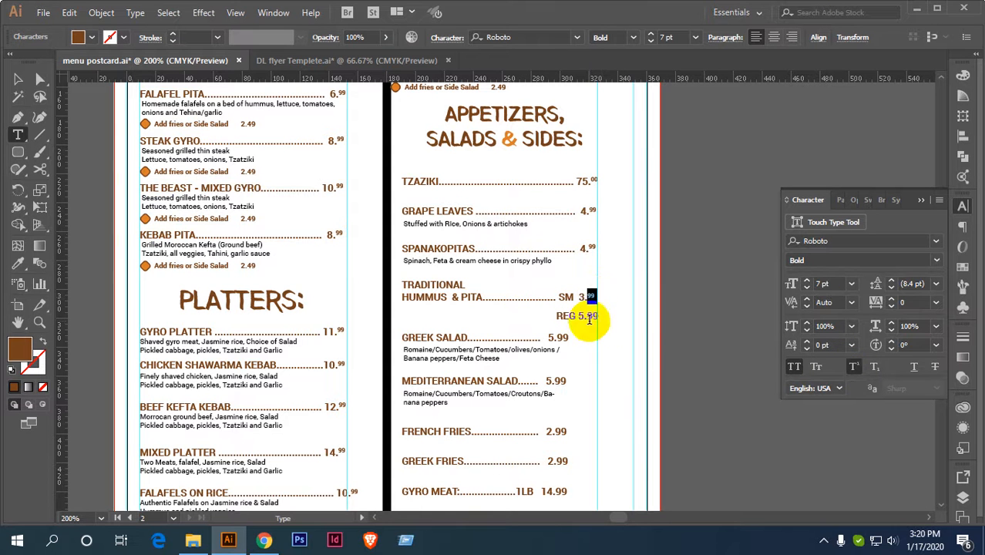
left_click_drag(588, 317, 607, 318)
left_click(853, 368)
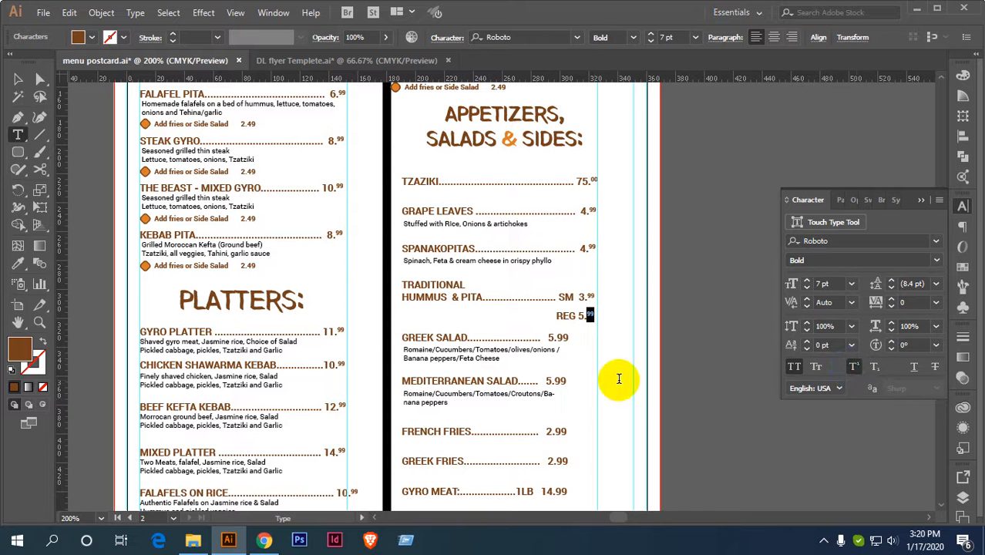
Extend the GREEK SALAD dot leader to bring its price to the column guide, and try to make its 99 cents superscript.
left_click(532, 341)
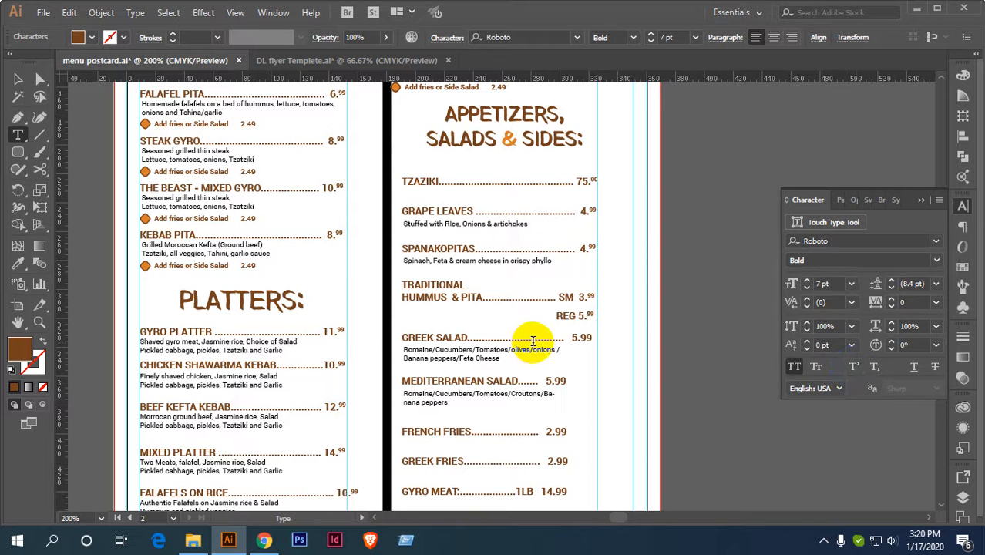
type(".....")
left_click_drag(590, 338, 649, 337)
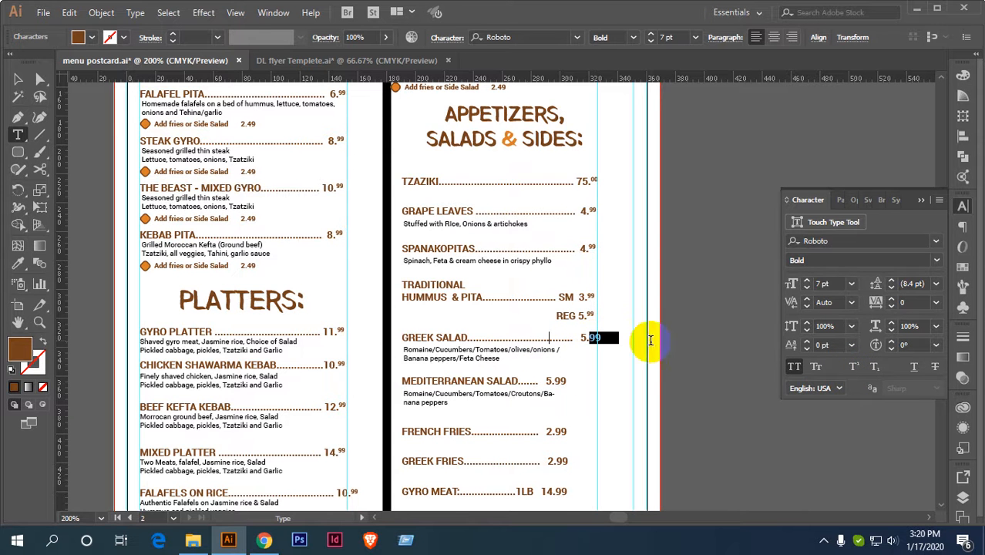
left_click(852, 366)
Extend the MEDITERRANEAN SALAD dot leader to bring its price to the column guide, and make its 99 cents superscript.
scroll(588, 313, "down", 1)
scroll(587, 314, "down", 3)
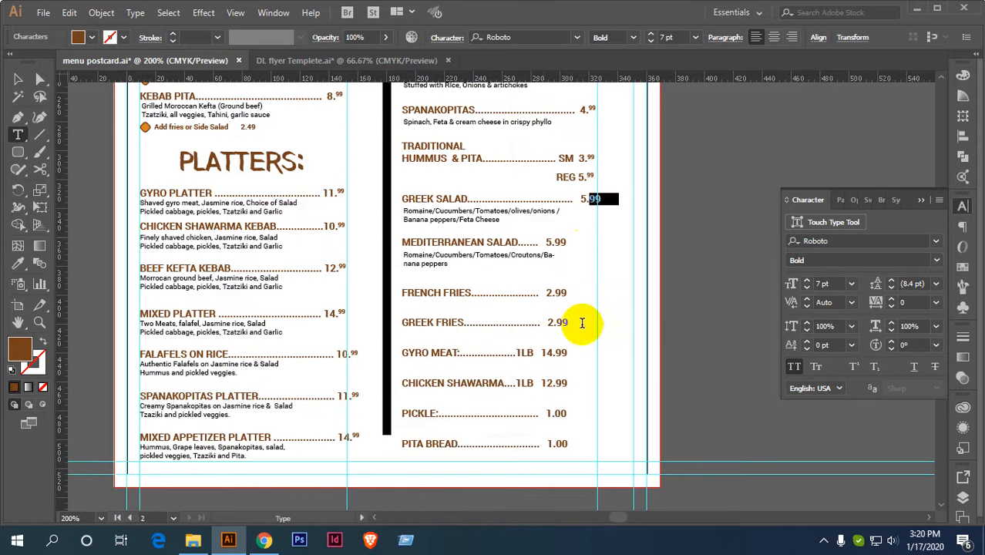
left_click(539, 240)
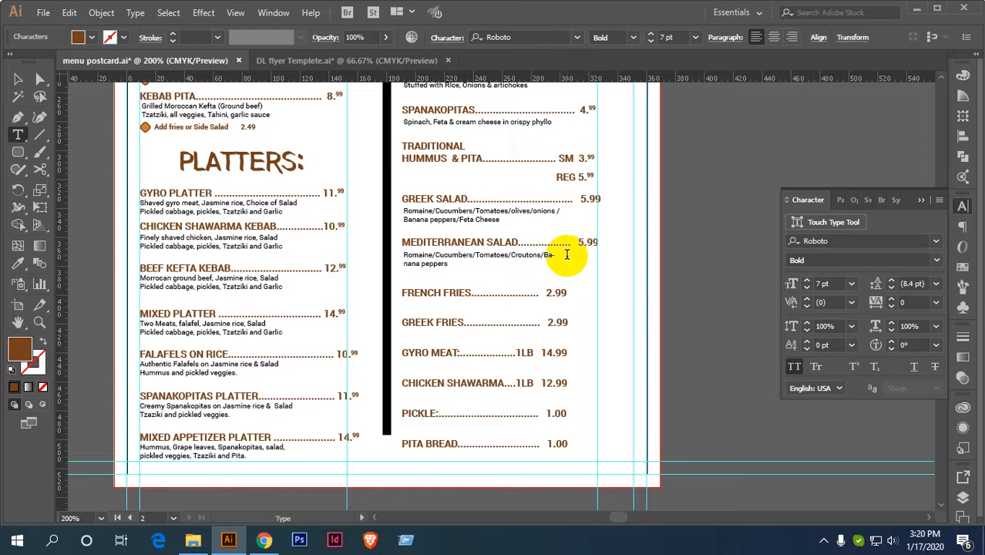
type(".")
left_click_drag(590, 242, 621, 244)
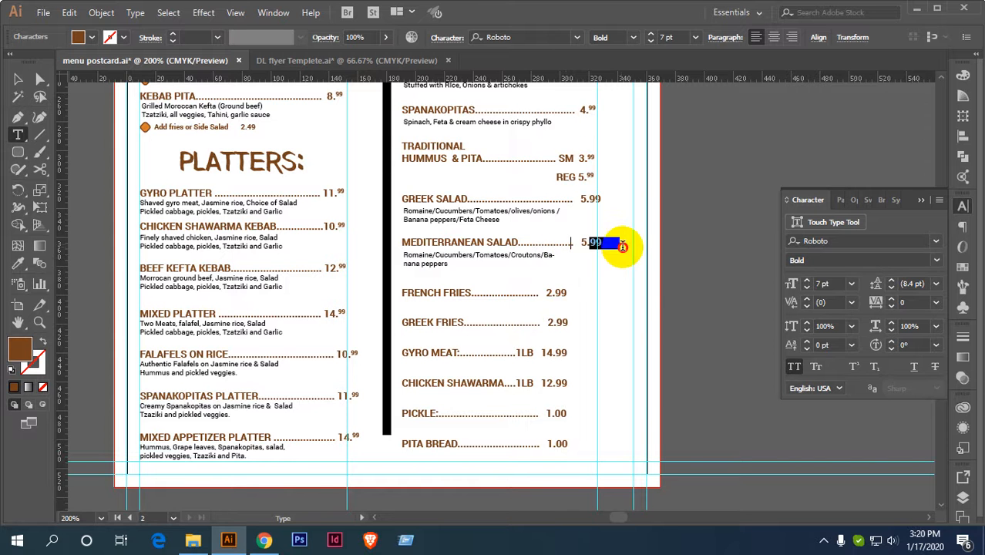
left_click(852, 366)
Extend the FRENCH FRIES dot leader to bring its price to the column guide, and make its 99 cents superscript.
left_click(542, 293)
type(".")
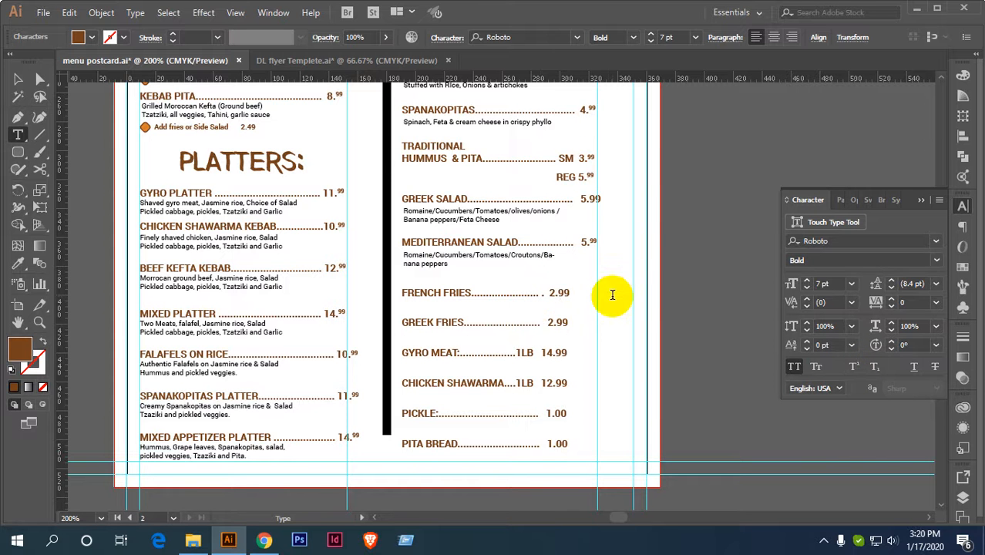
type(".....")
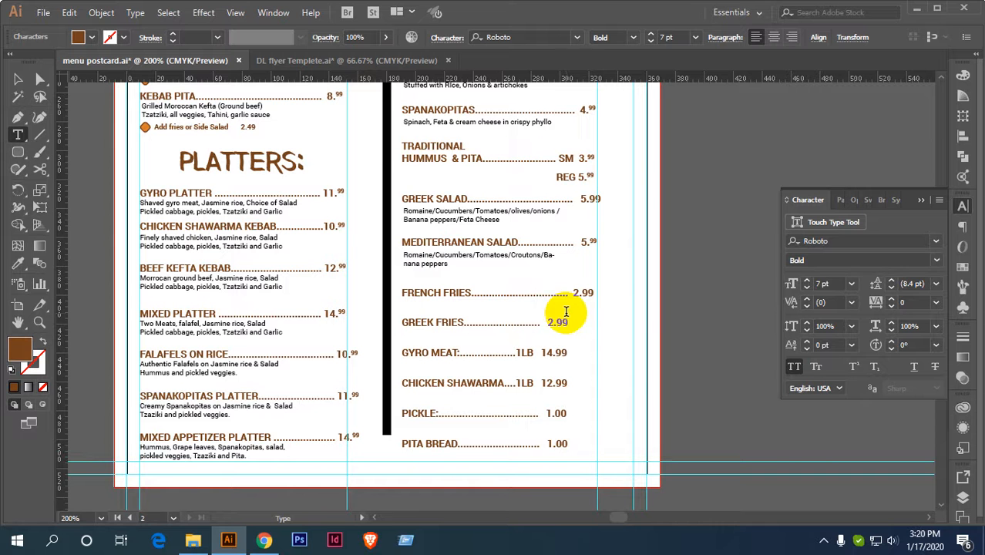
type("..")
left_click_drag(589, 293, 603, 293)
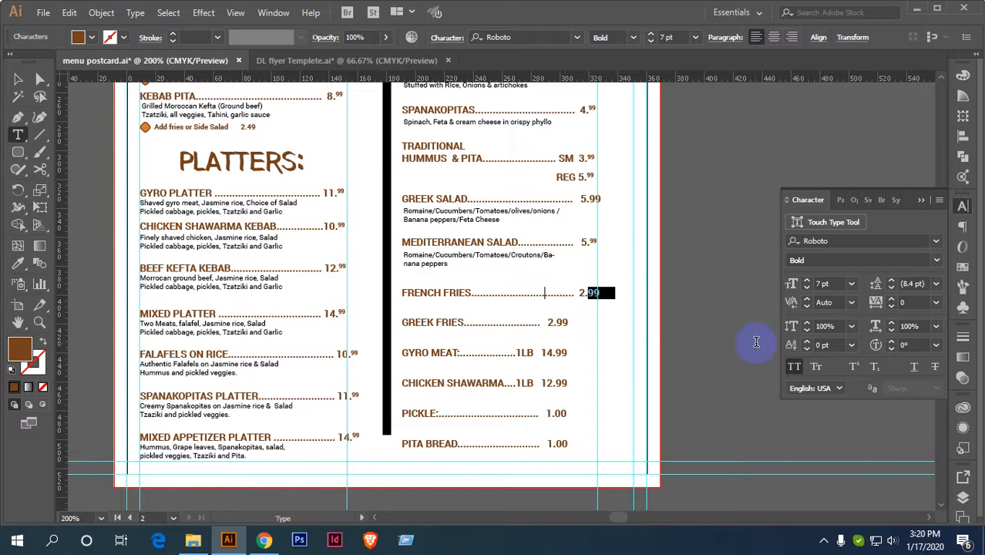
left_click(853, 367)
Extend the GREEK FRIES dot leader to bring its price to the column guide, and make its 99 cents superscript.
left_click(546, 322)
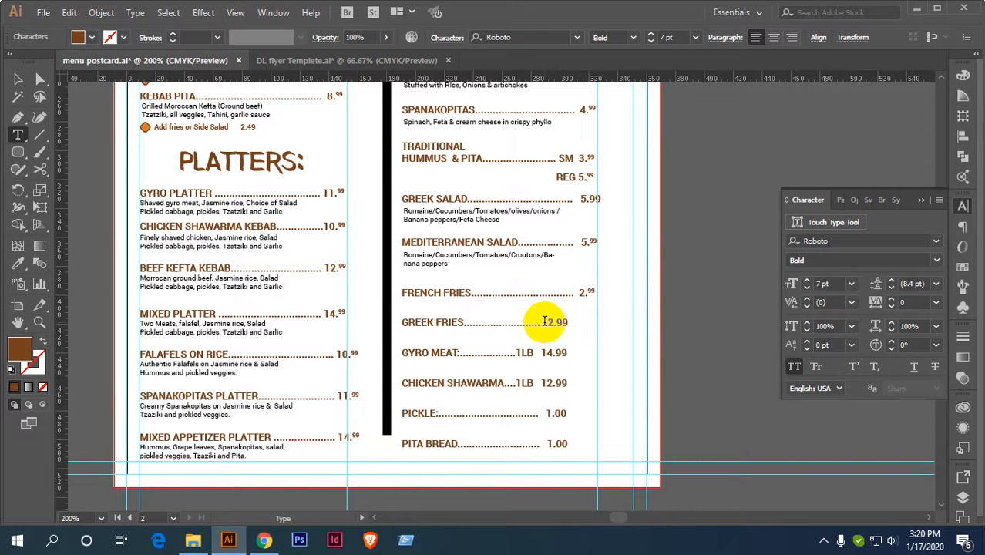
type("................")
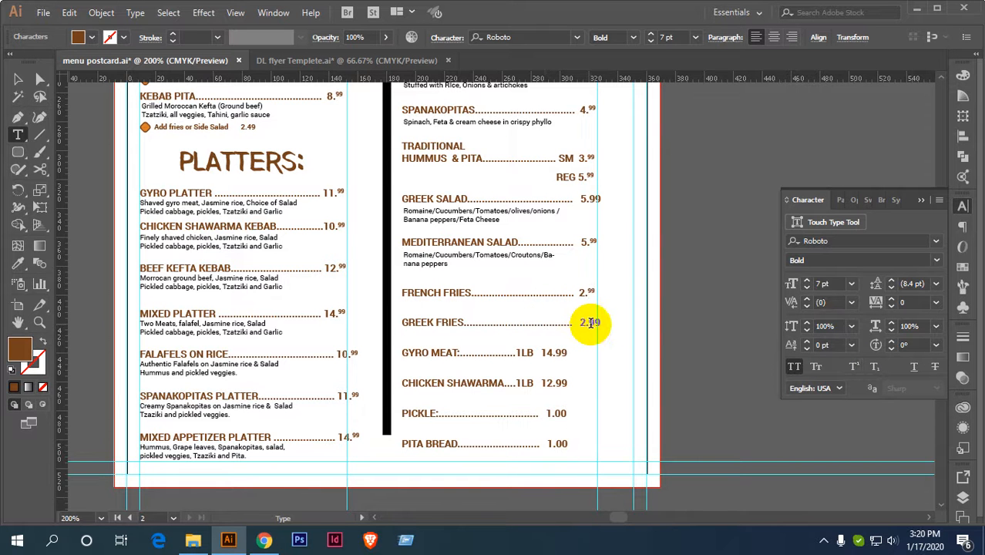
left_click_drag(590, 322, 602, 322)
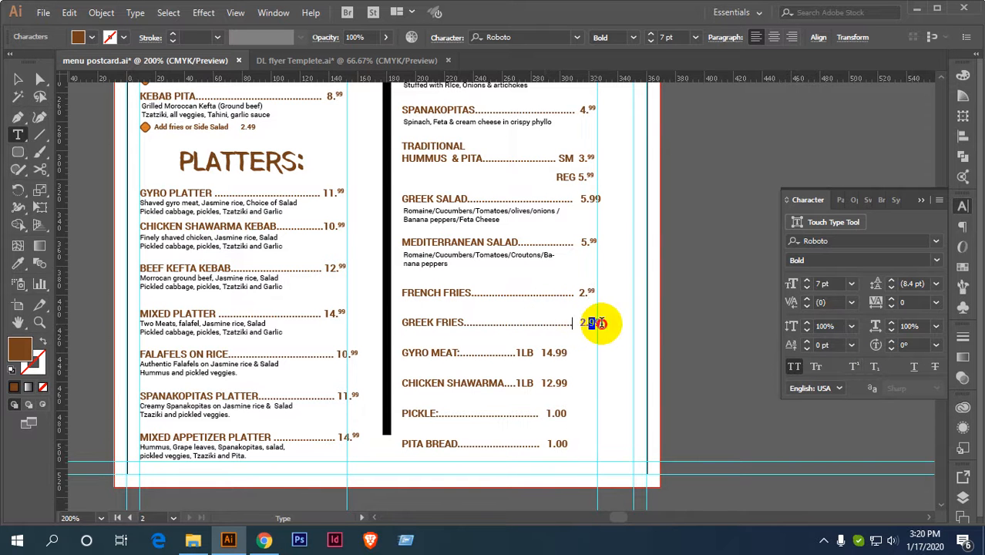
left_click(852, 366)
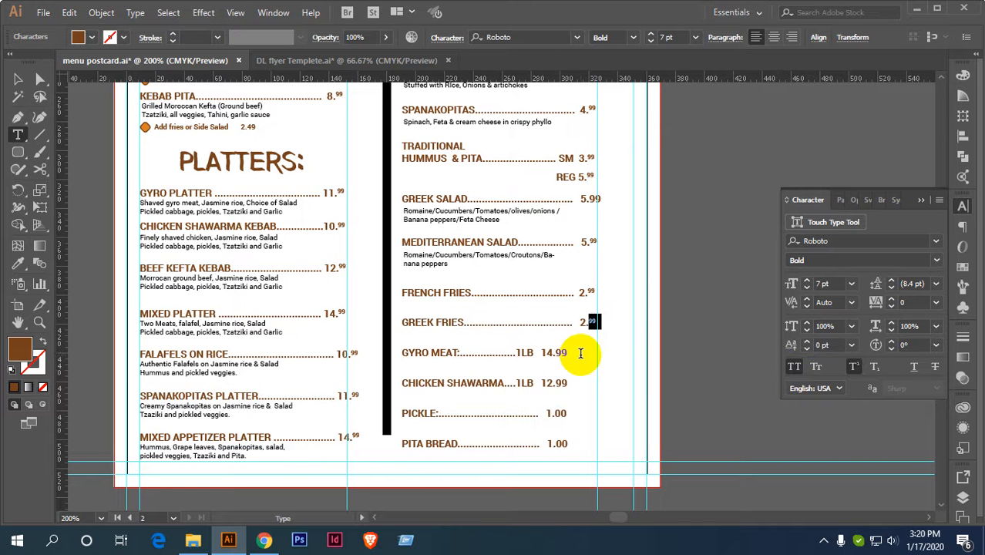
Adjust the GYRO MEAT and CHICKEN SHAWARMA dot leaders so their prices reach the column guide, and make both prices' 99 cents superscript.
left_click(509, 353)
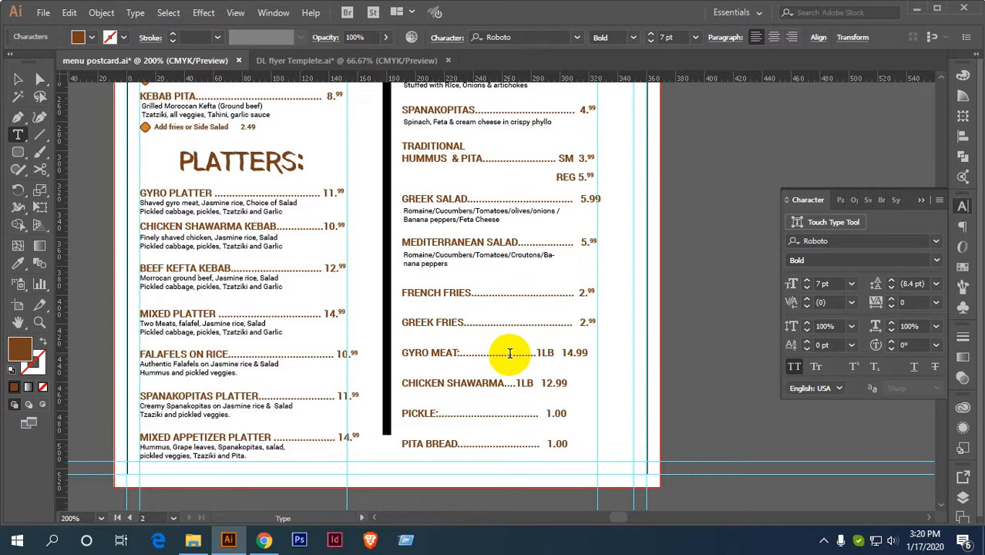
left_click(592, 357)
left_click_drag(594, 352, 635, 352)
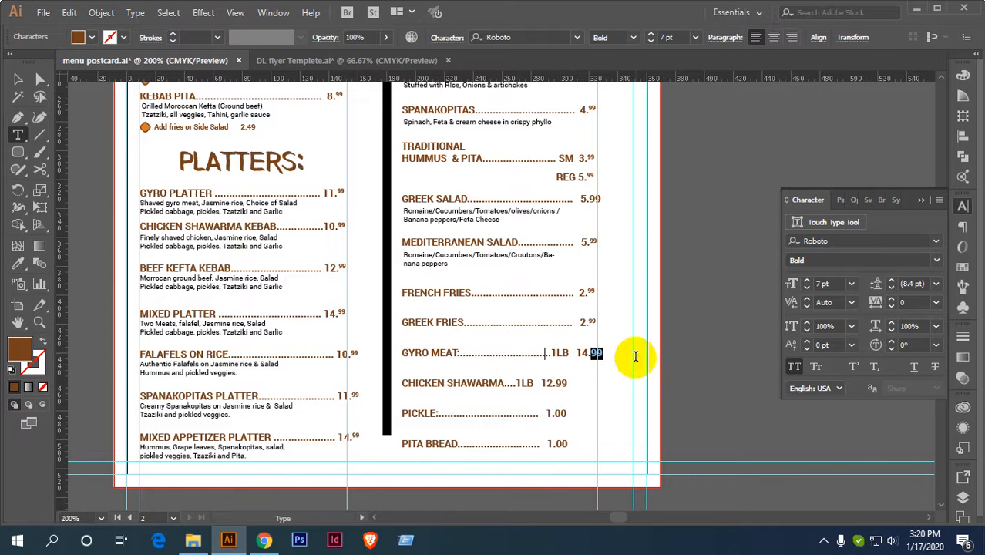
left_click(527, 384)
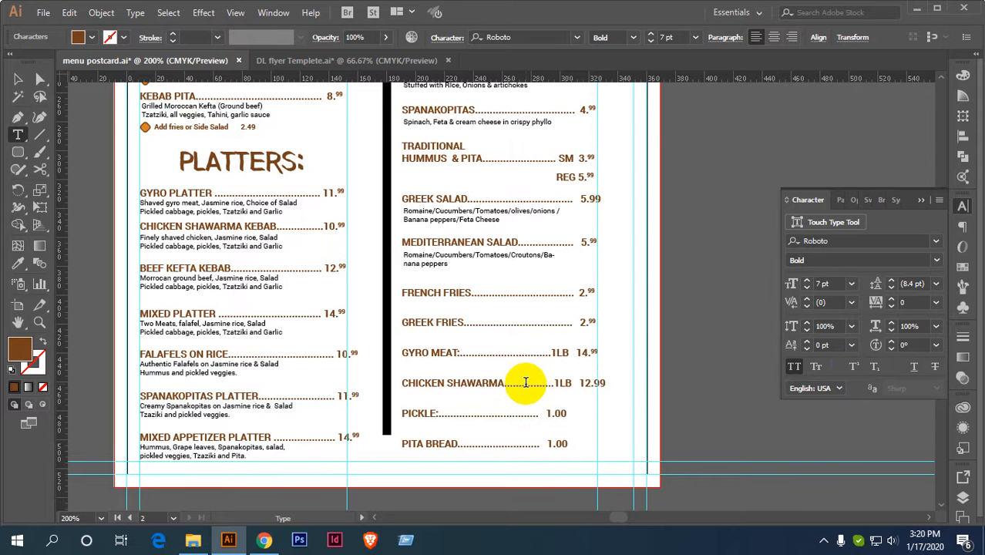
left_click(548, 383)
left_click_drag(593, 383, 635, 387)
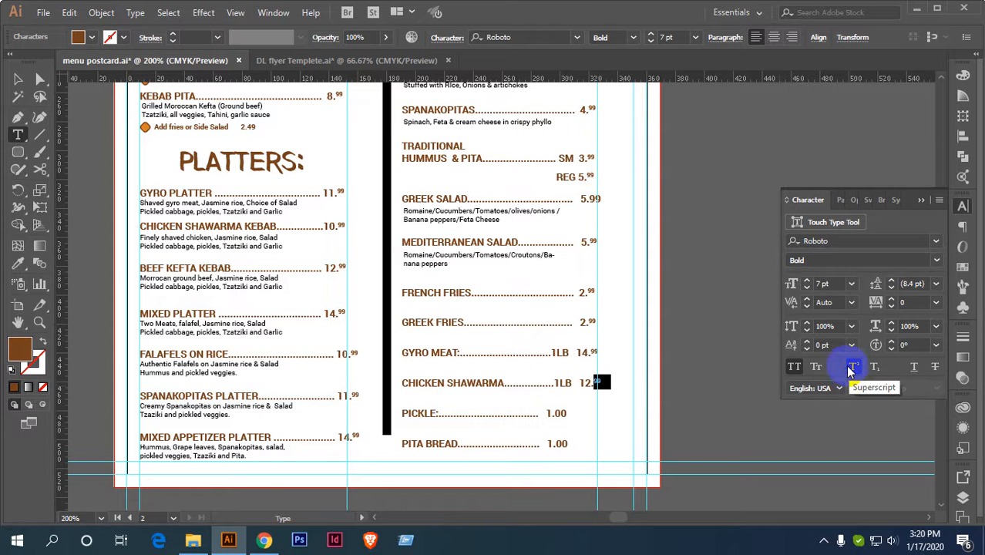
left_click(530, 385)
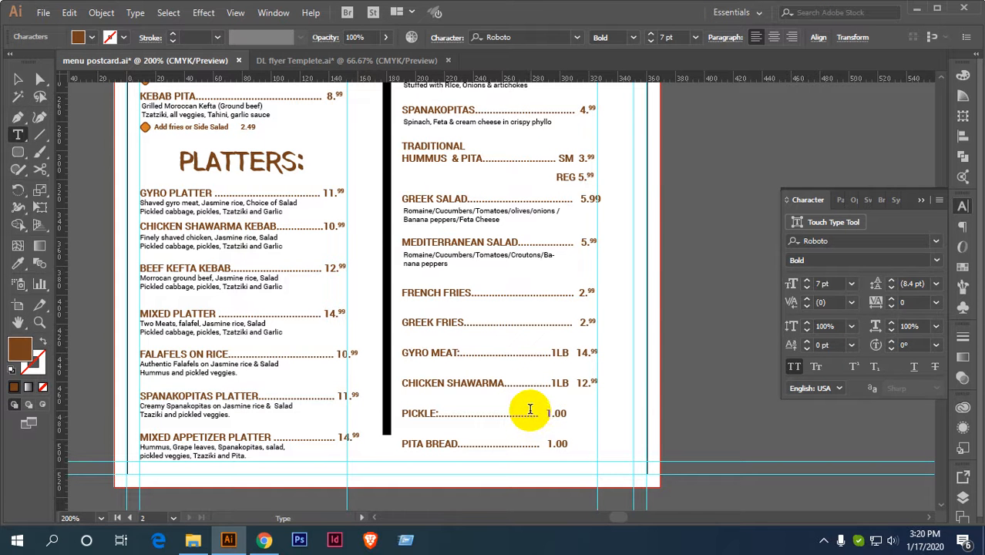
Extend the PICKLE and PITA BREAD dot leaders so their prices reach the column guide, and make both prices' 00 cents superscript.
left_click(566, 413)
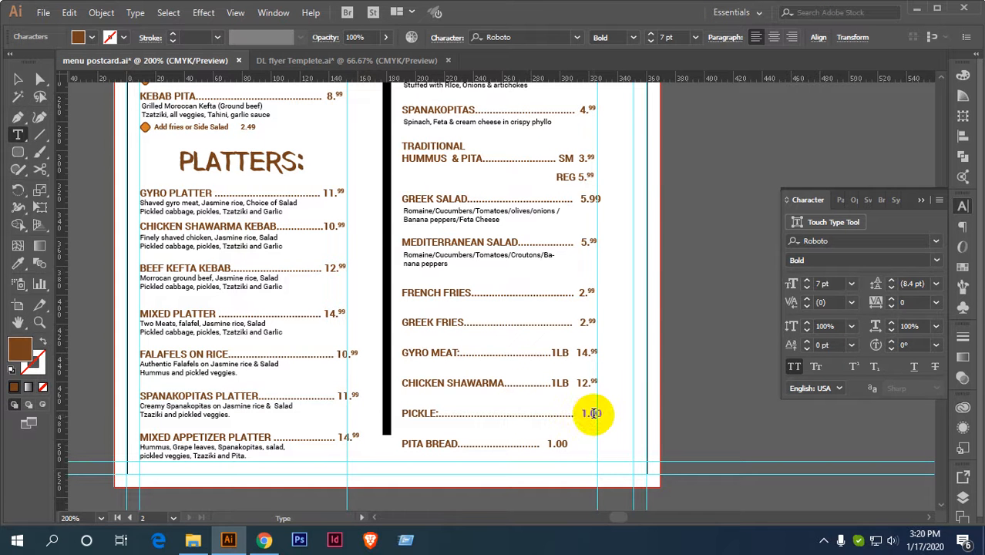
left_click_drag(601, 412, 592, 413)
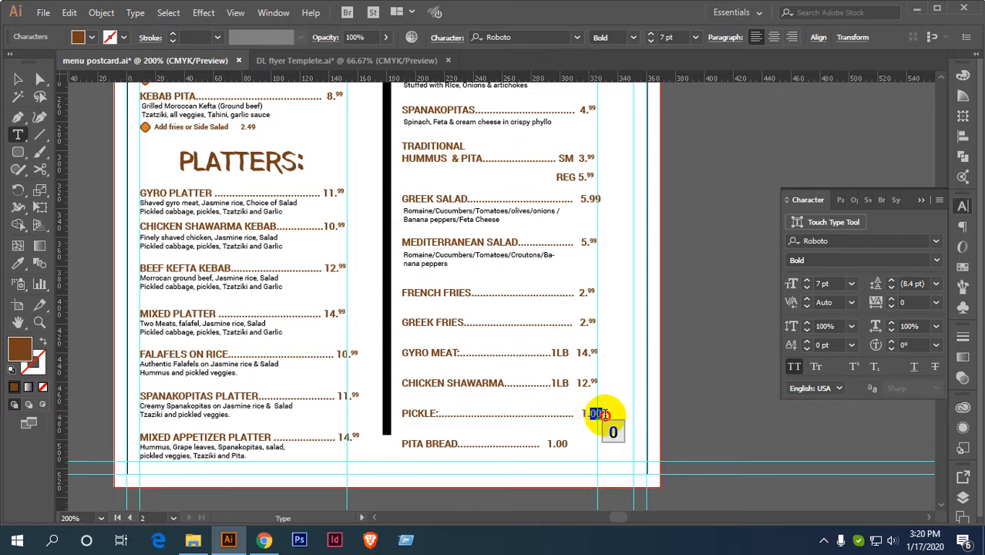
left_click(854, 366)
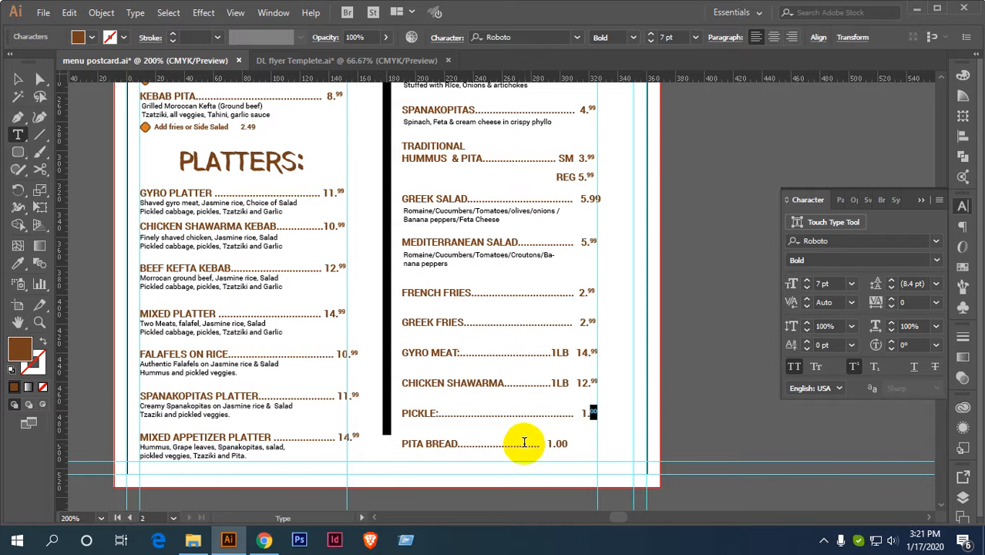
type("...........")
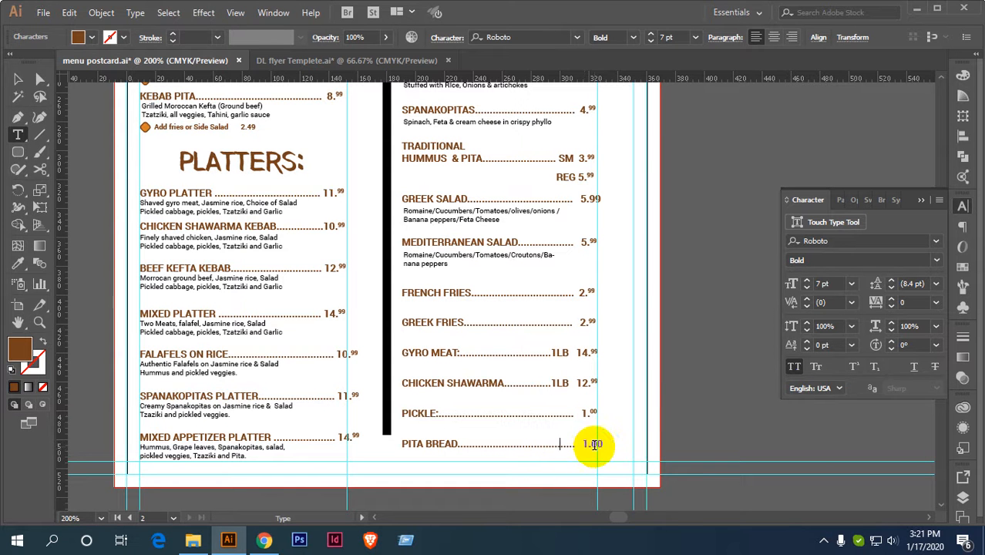
left_click_drag(591, 446, 638, 445)
left_click(853, 366)
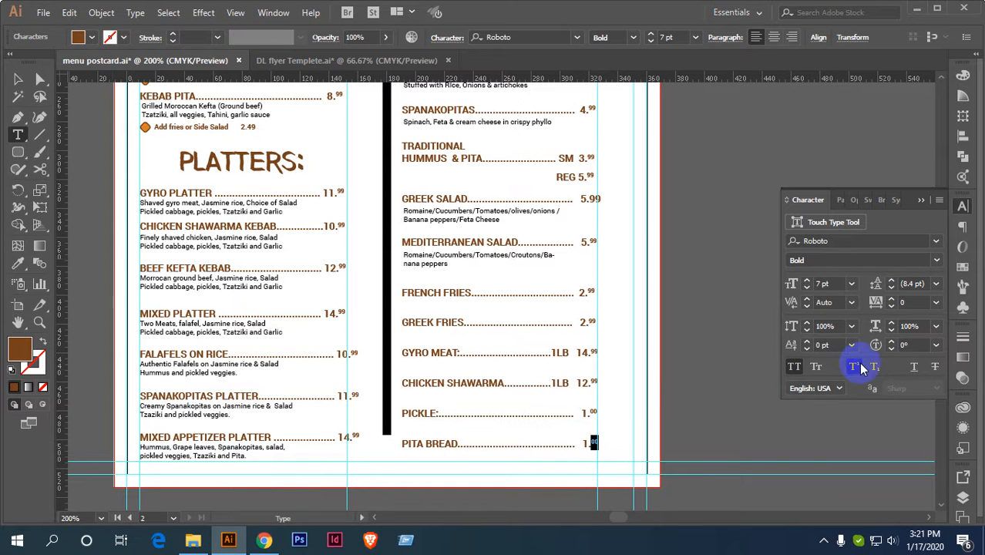
Group the GRAPE LEAVES line with its description, and likewise the SPANAKOPITAS line with its own description.
left_click(18, 78)
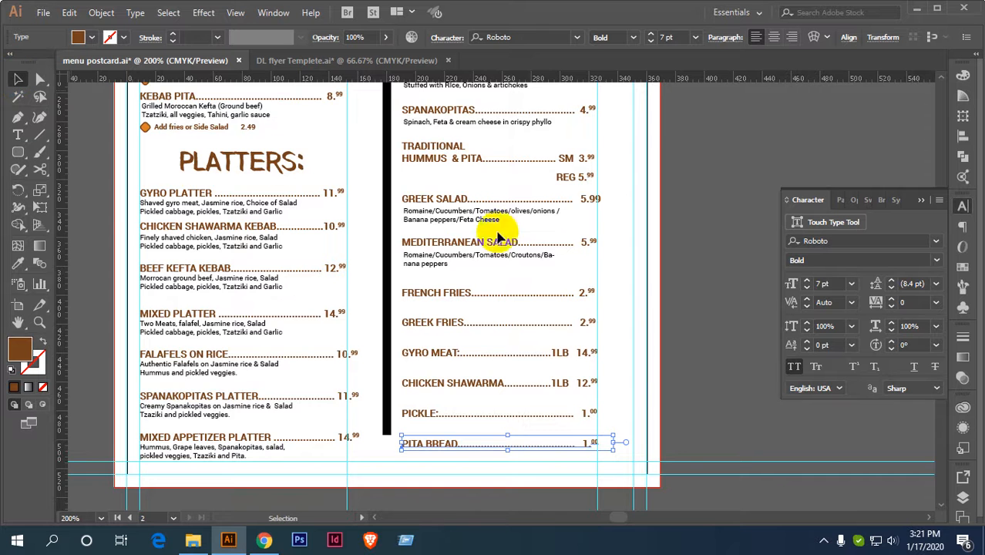
scroll(501, 242, "down", 2)
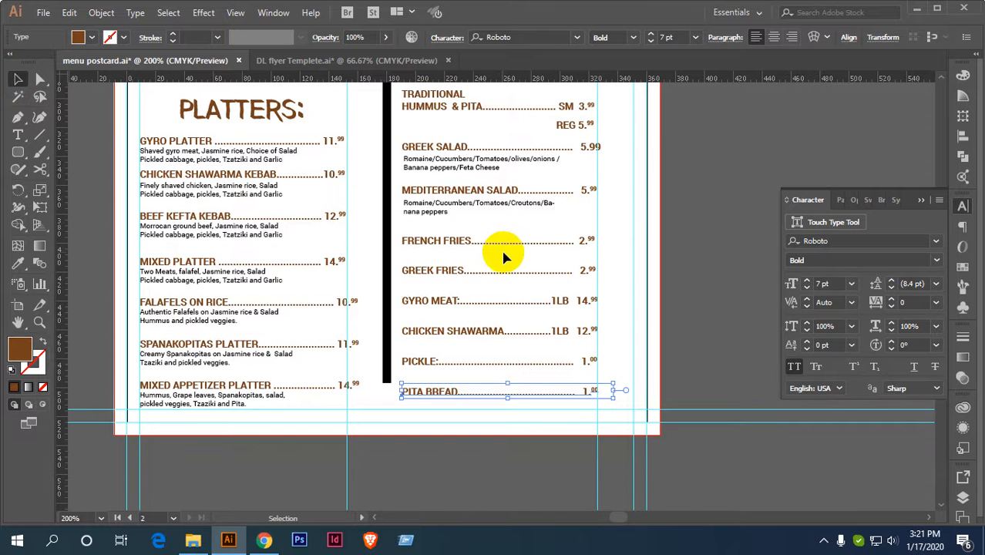
left_click_drag(501, 247, 526, 347)
left_click_drag(402, 110, 451, 153)
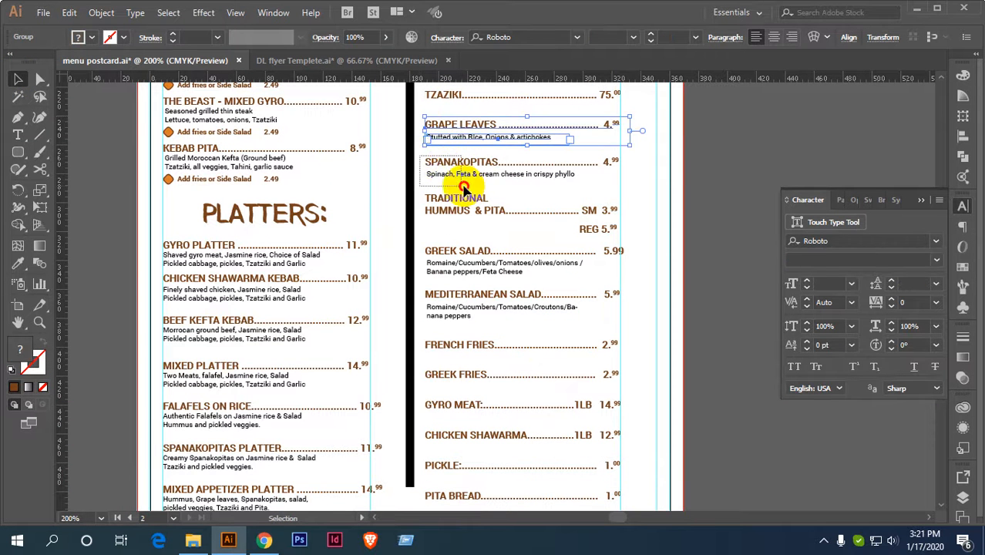
left_click(468, 176)
key("v")
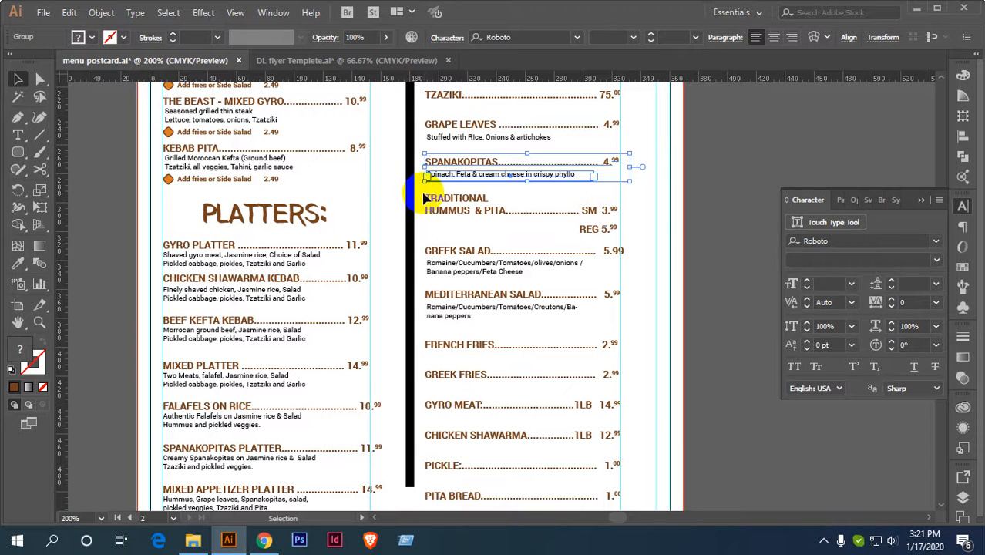
left_click_drag(424, 194, 649, 231)
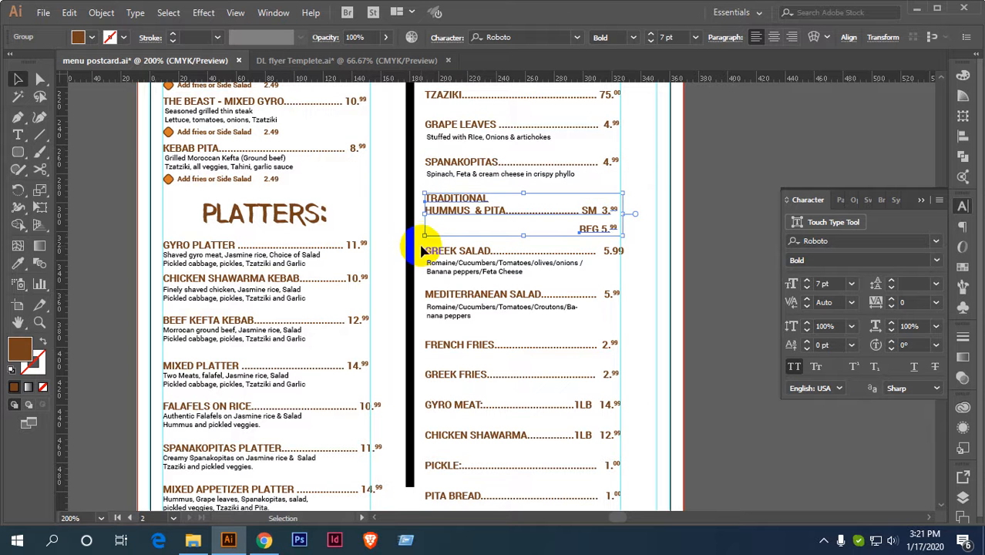
right_click(567, 217)
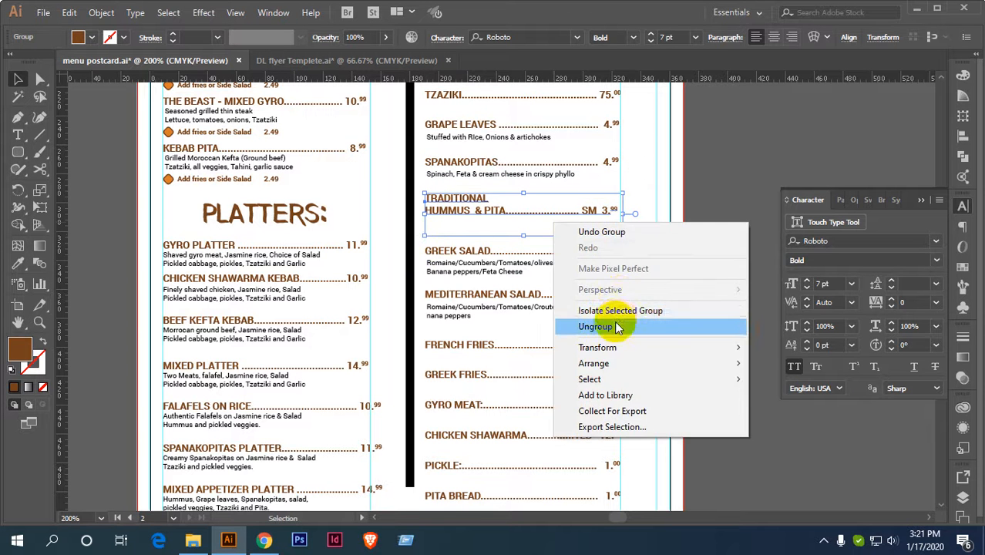
left_click(651, 325)
Move the REG 5.99 price up closer beneath the SM price of the HUMMUS & PITA line.
left_click(594, 231)
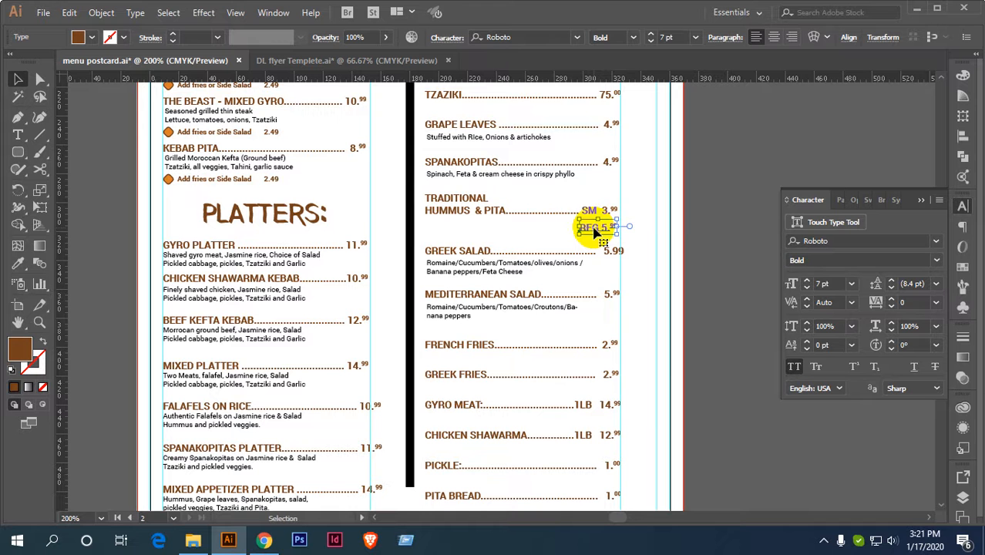
left_click(688, 205)
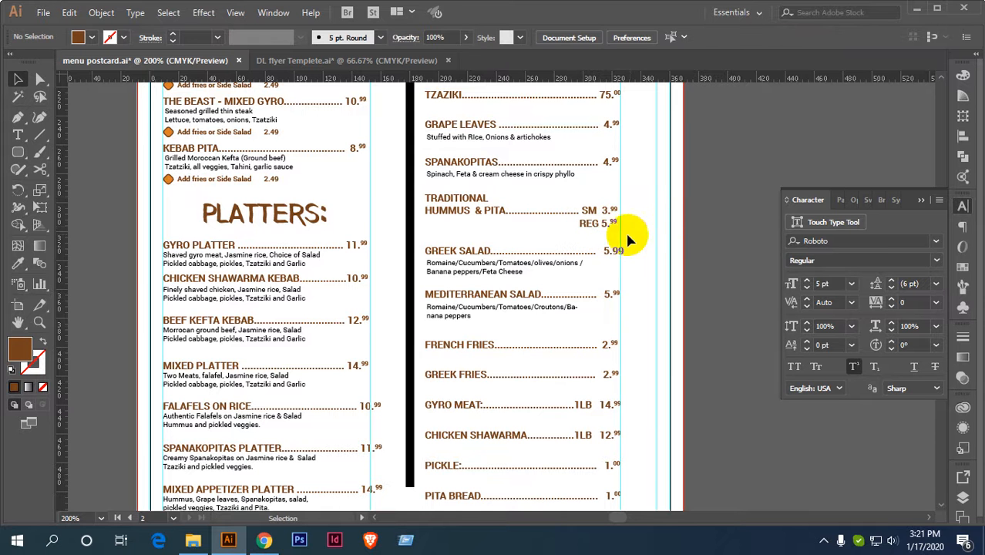
Group the TRADITIONAL HUMMUS & PITA line together with its REG 5.99 price.
right_click(472, 194)
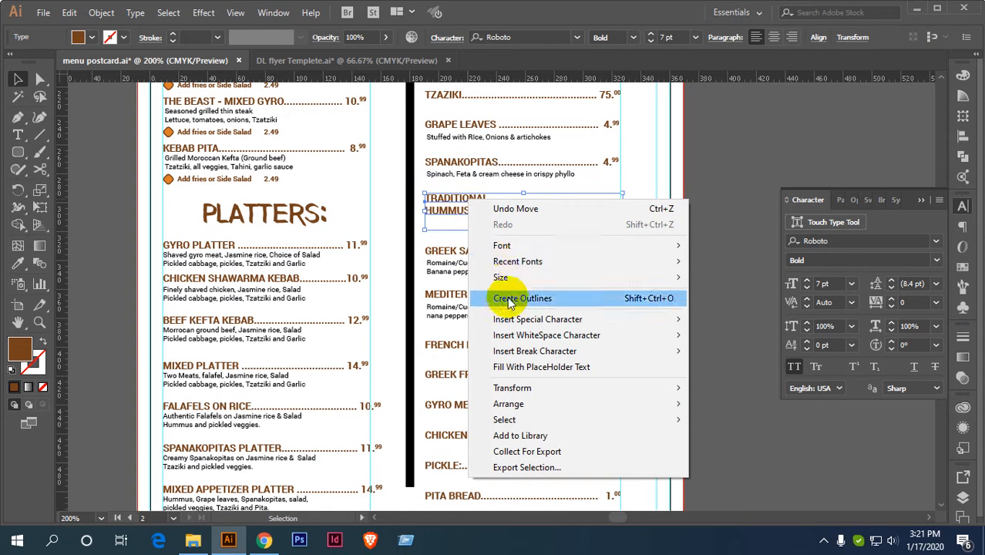
left_click(780, 158)
left_click(781, 157)
left_click_drag(414, 188, 633, 245)
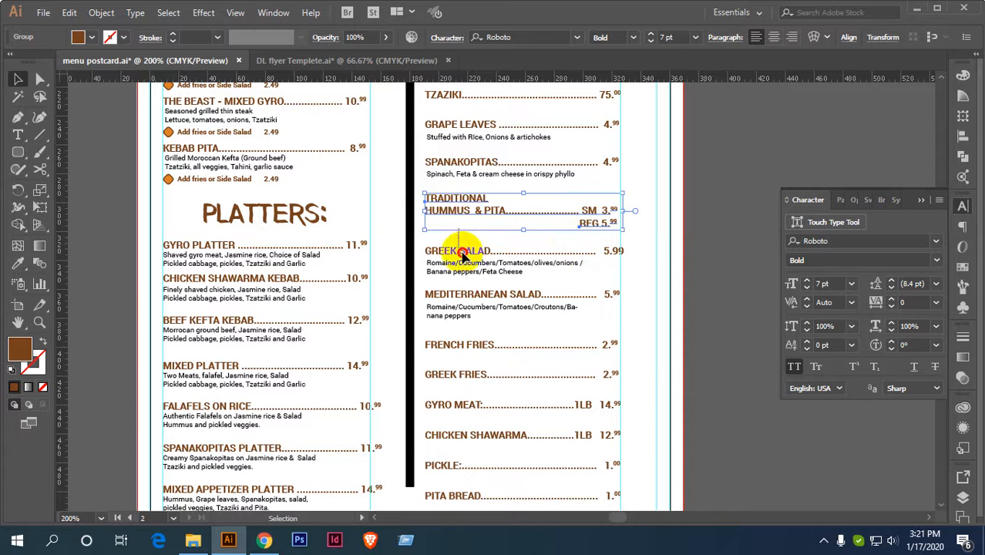
Group the GREEK SALAD line with its description, and the MEDITERRANEAN SALAD line with its own description.
left_click(469, 273)
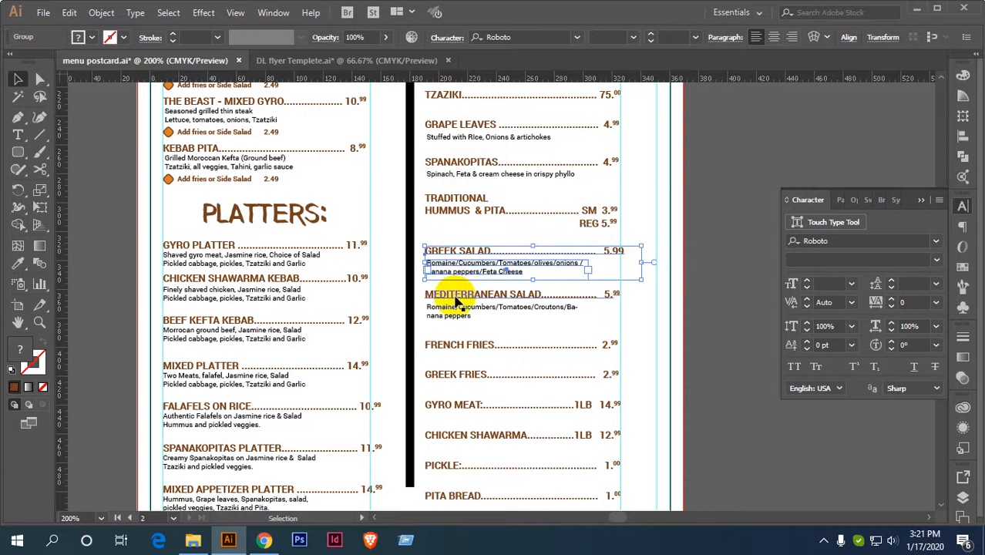
left_click_drag(431, 321, 442, 299)
key("ctrl+z")
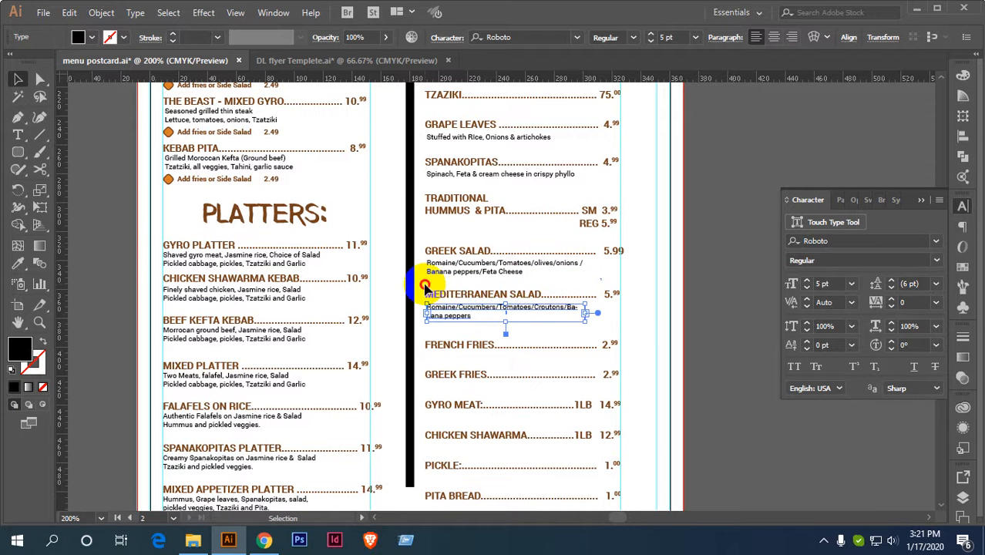
key("v")
left_click(490, 309)
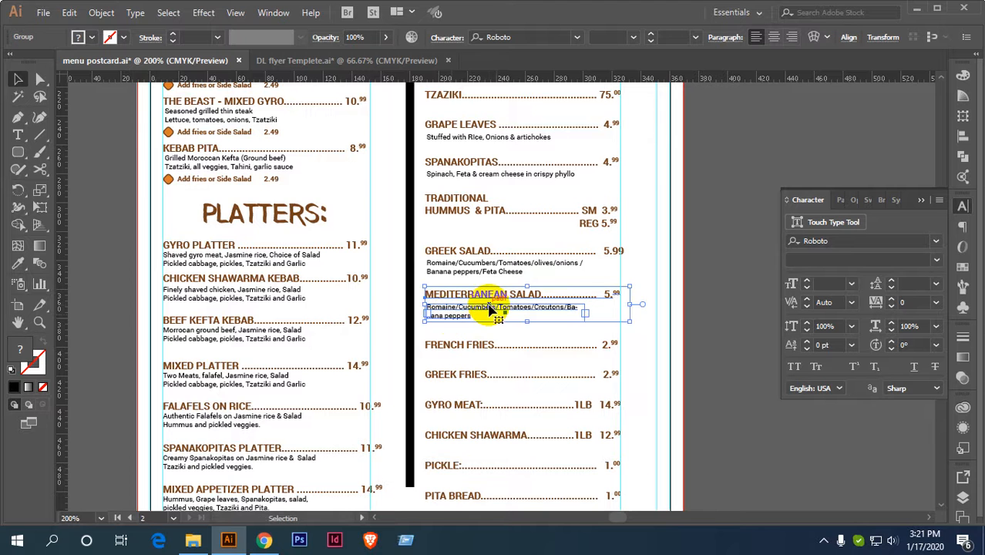
Move the TZAZIKI line down onto the GRAPE LEAVES line and the PITA BREAD line up onto the PICKLE line.
scroll(491, 310, "down", 1)
left_click_drag(528, 311, 578, 270)
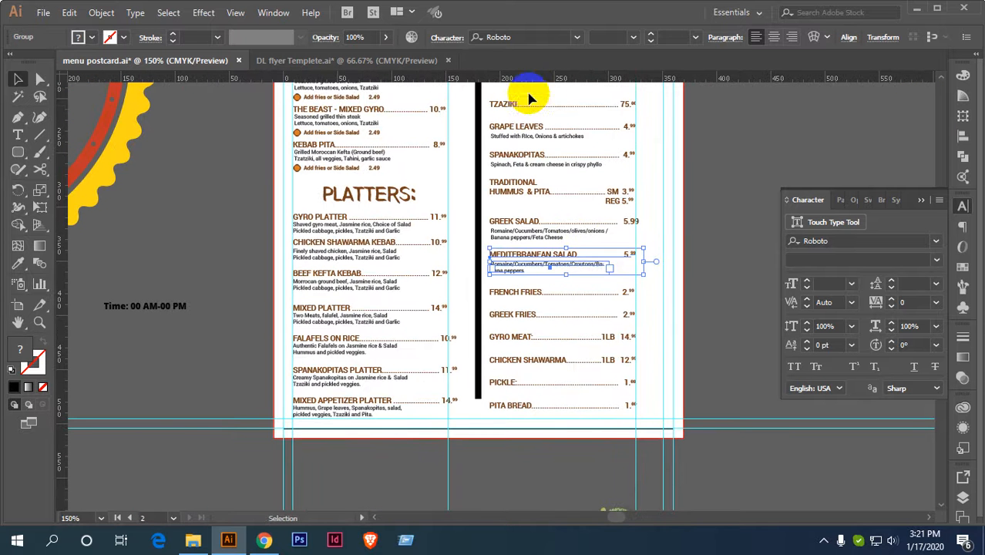
left_click(515, 109)
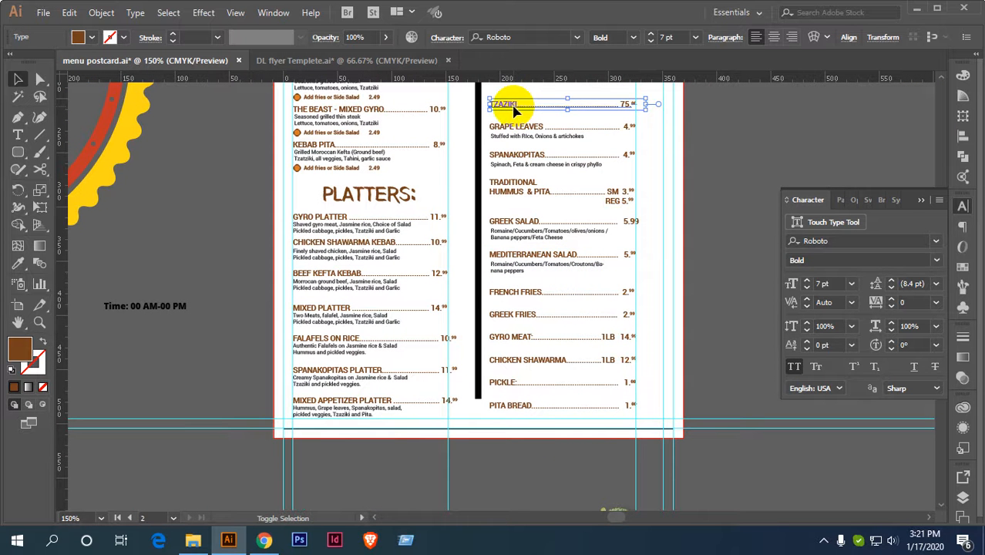
key("shift+Down")
key("shift+Down")
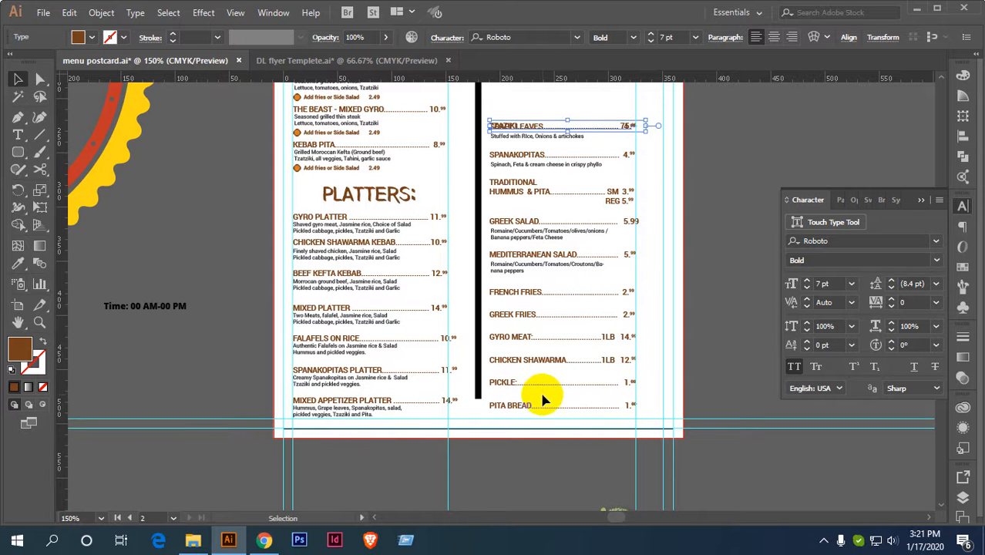
left_click(516, 406)
key("shift+Up")
key("shift+Up")
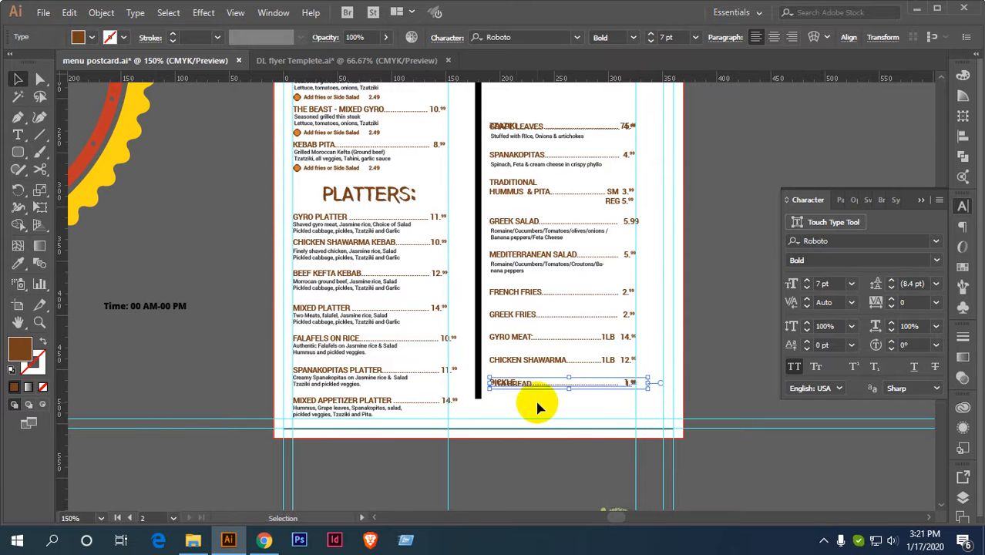
Distribute all second-column items from TZAZIKI to PITA BREAD evenly by their vertical centers.
left_click_drag(537, 400, 510, 124)
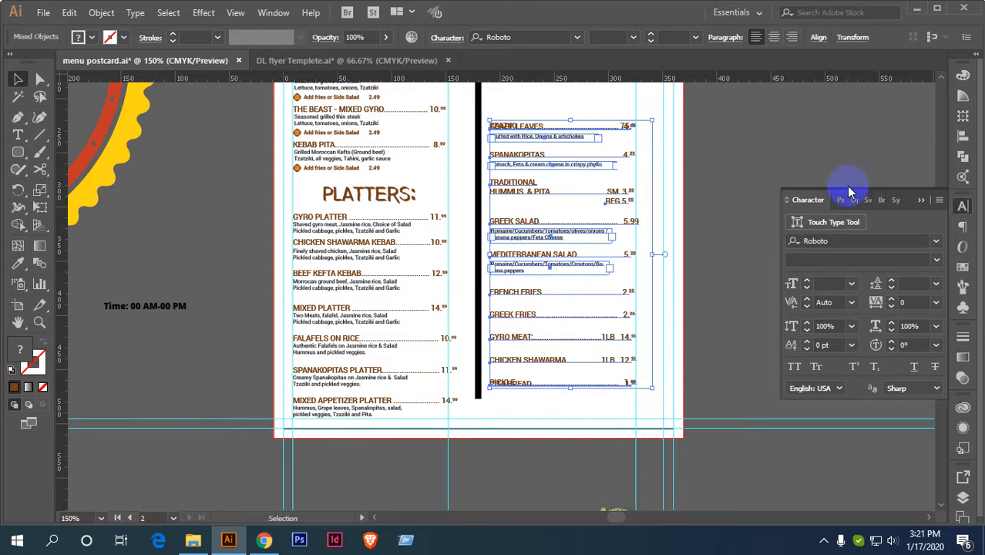
left_click(963, 136)
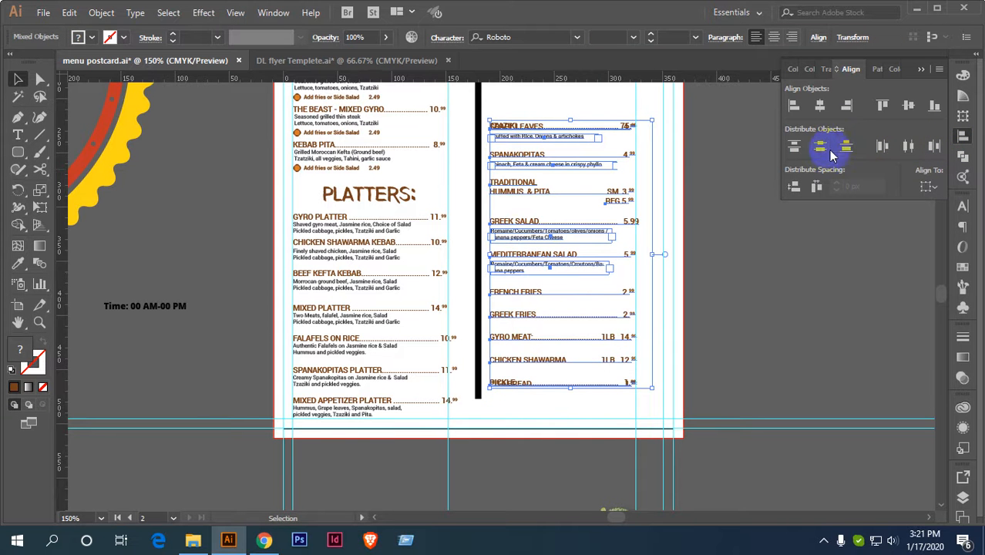
left_click(820, 146)
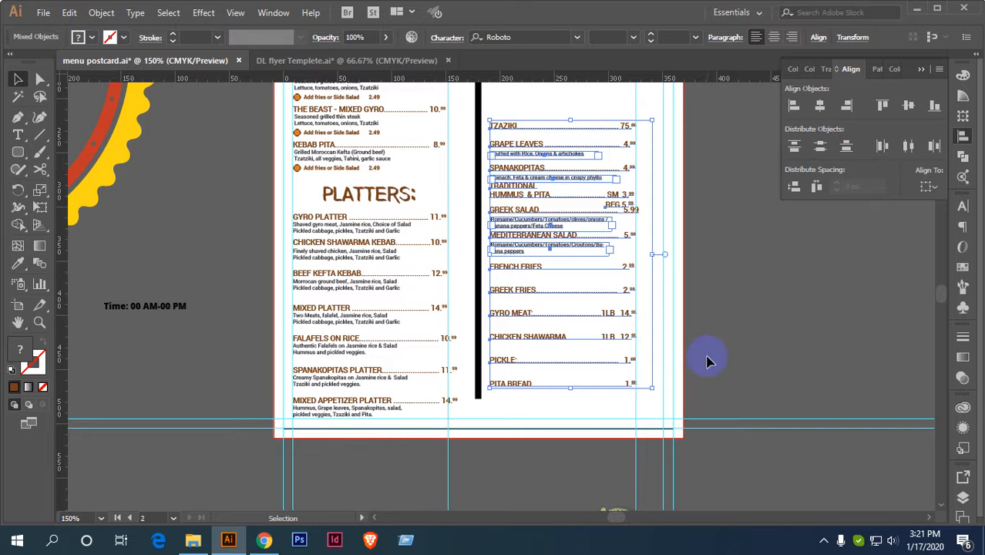
left_click(725, 308)
Shift TZAZIKI down close to GRAPE LEAVES and PITA BREAD up close to PICKLE to tighten the list's overall height.
left_click_drag(503, 127, 502, 145)
key("Up")
key("Up")
key("Up")
key("Up")
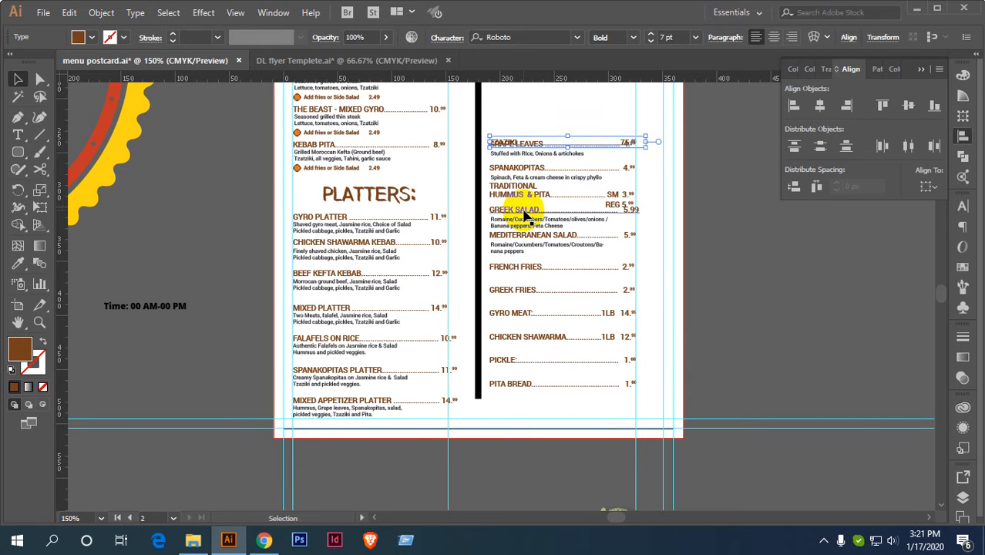
left_click(531, 385)
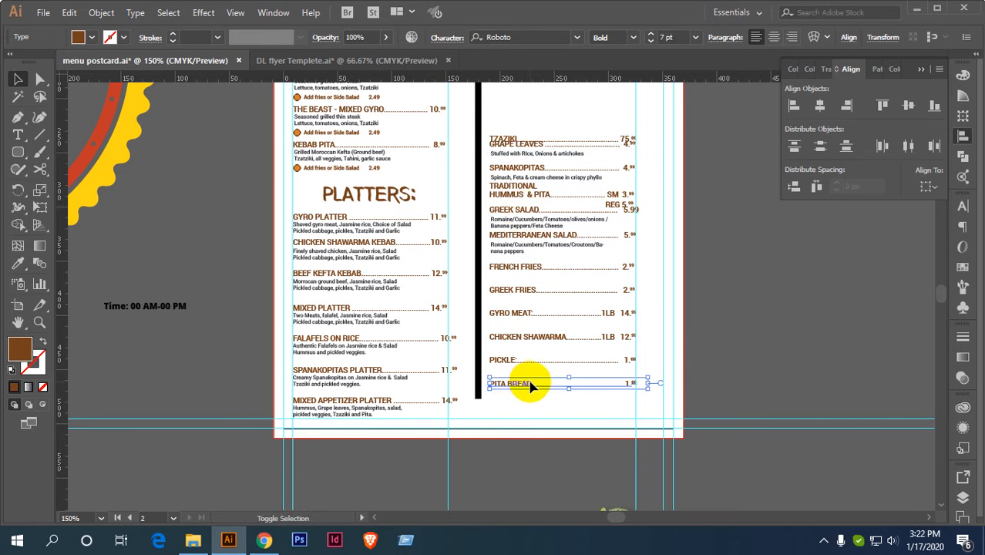
key("shift+Up")
key("Up")
key("Up")
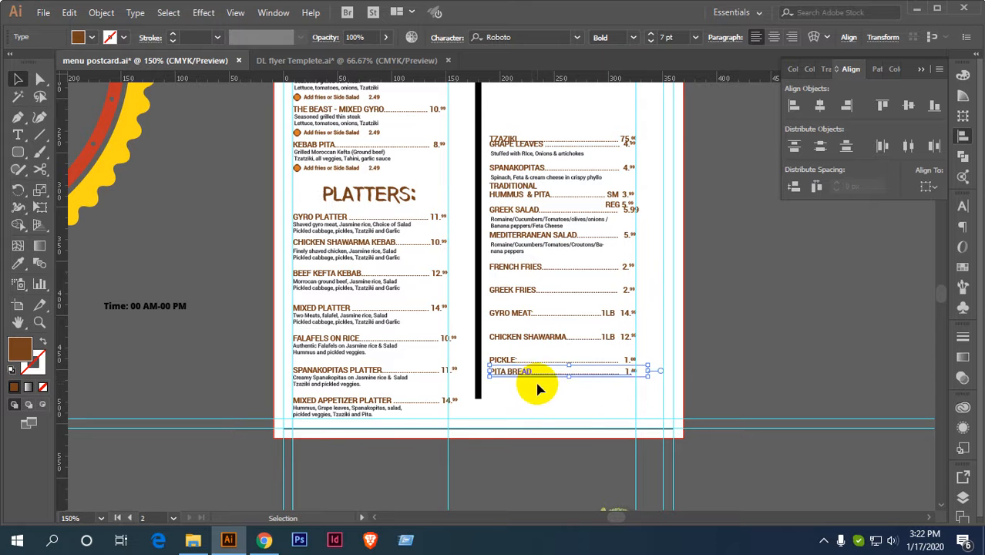
Redistribute the whole TZAZIKI to PITA BREAD list vertically within its shortened height.
left_click_drag(578, 391, 521, 128)
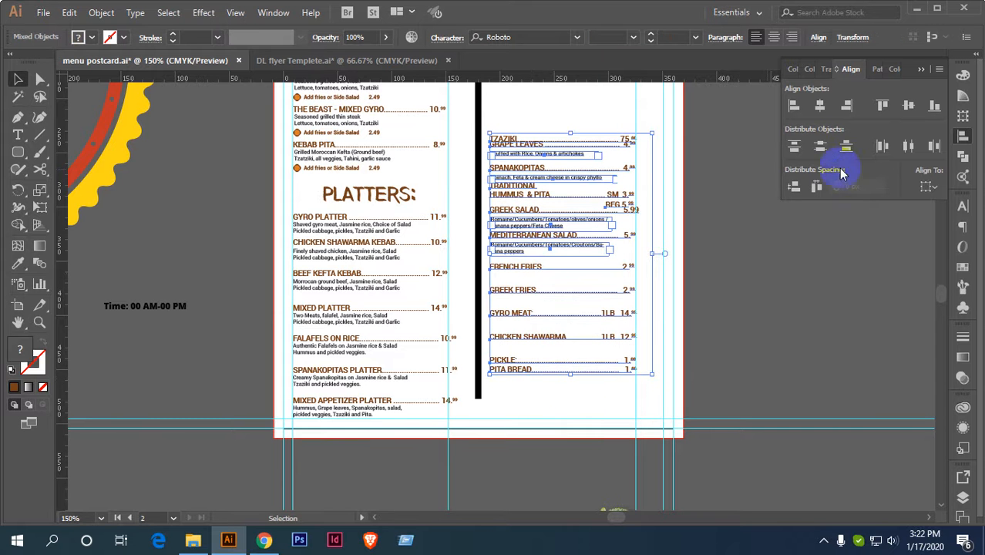
left_click(741, 239)
scroll(565, 207, "up", 1)
left_click_drag(576, 216, 580, 290)
scroll(565, 272, "down", 1)
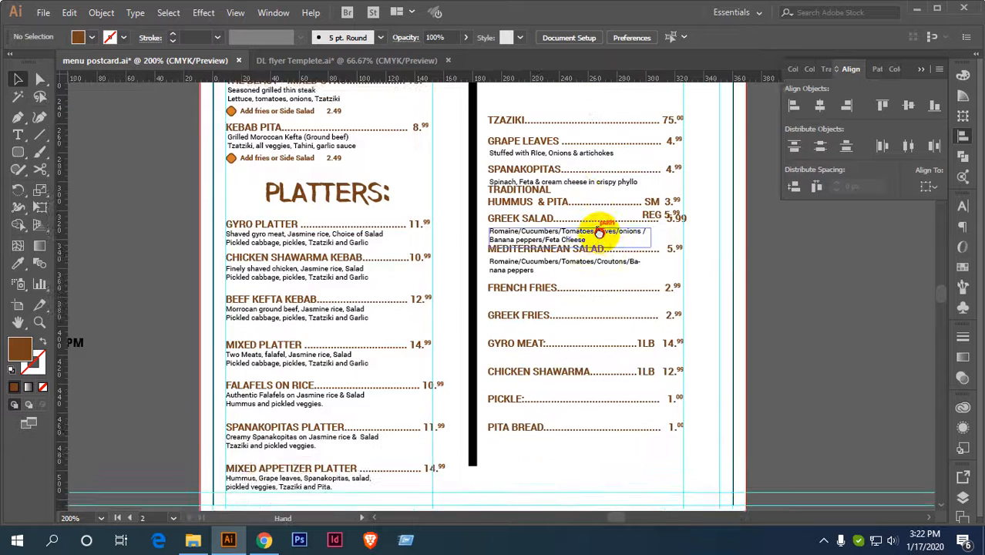
Move FRENCH FRIES down toward GREEK FRIES, and distribute the six lines from FRENCH FRIES to PITA BREAD by vertical centers.
left_click(568, 264)
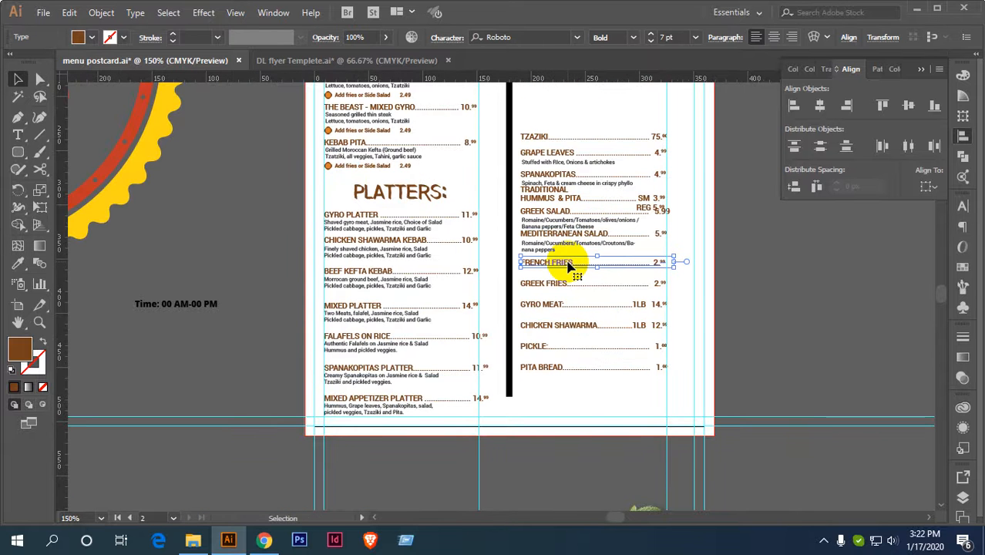
key("shift+Down")
left_click_drag(571, 386, 557, 267)
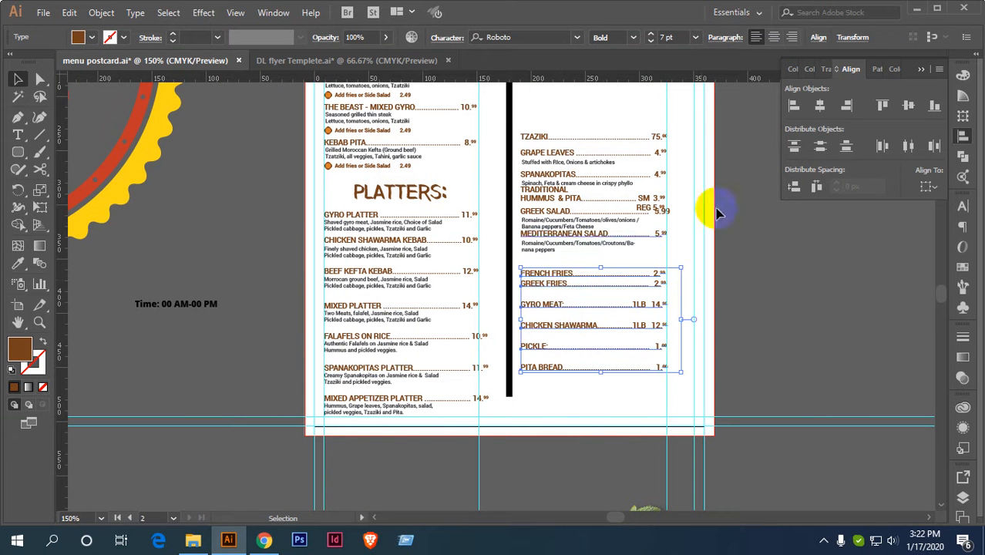
left_click(820, 146)
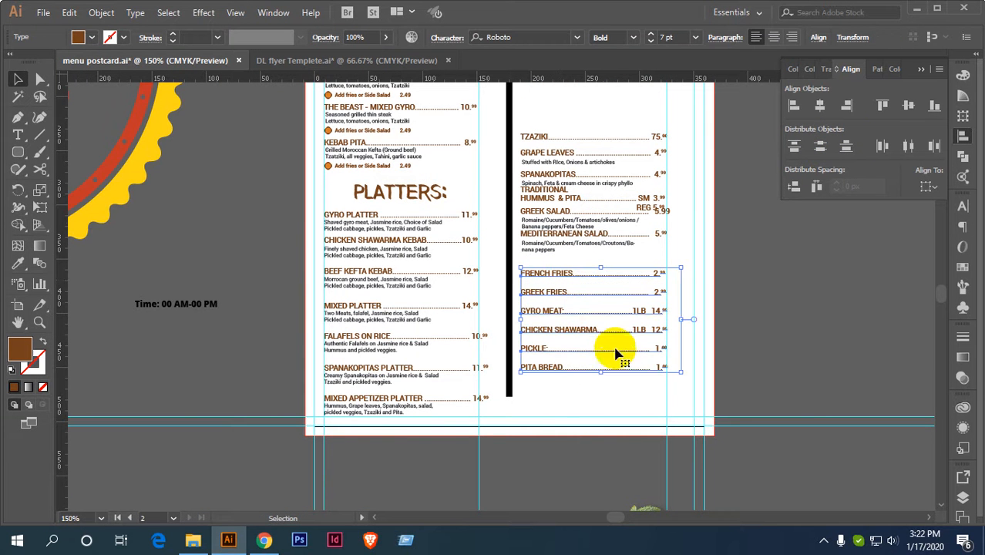
left_click(690, 236)
Move the MEDITERRANEAN SALAD group down toward FRENCH FRIES, and nudge the GREEK SALAD group slightly down.
left_click(594, 242)
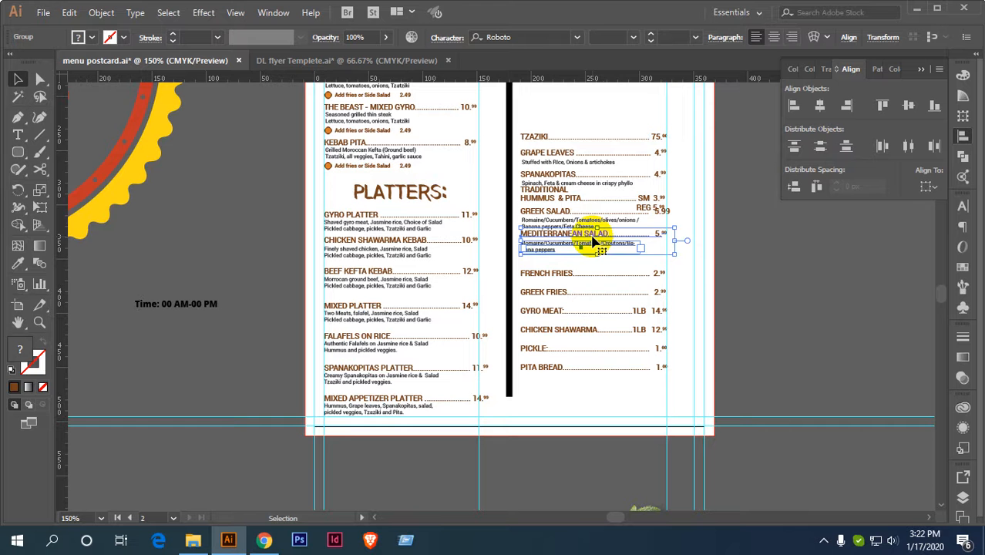
key("shift+Down")
left_click(577, 225)
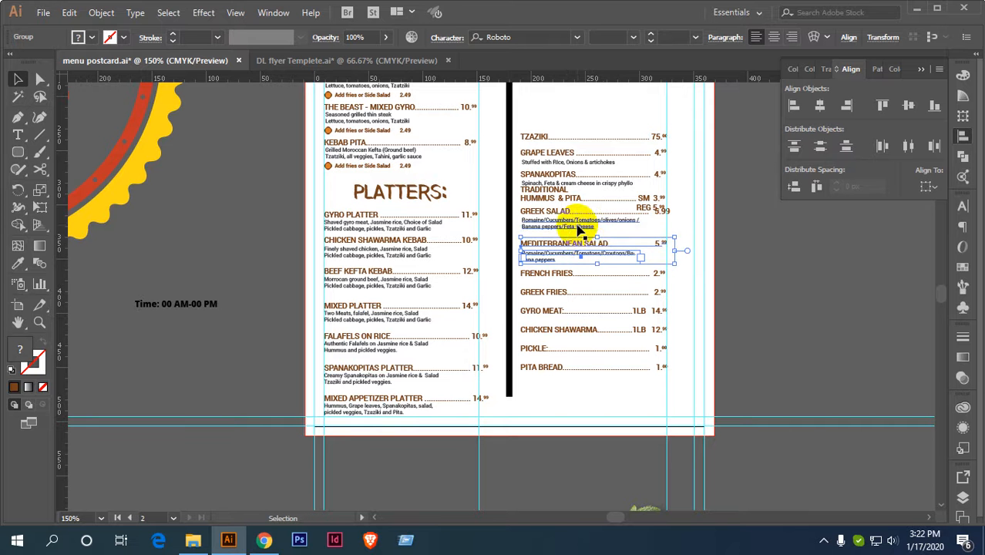
key("Down")
key("Down")
key("Down")
Nudge the TRADITIONAL HUMMUS & PITA group down away from SPANAKOPITAS, and the GRAPE LEAVES group up toward TZAZIKI.
left_click(566, 199)
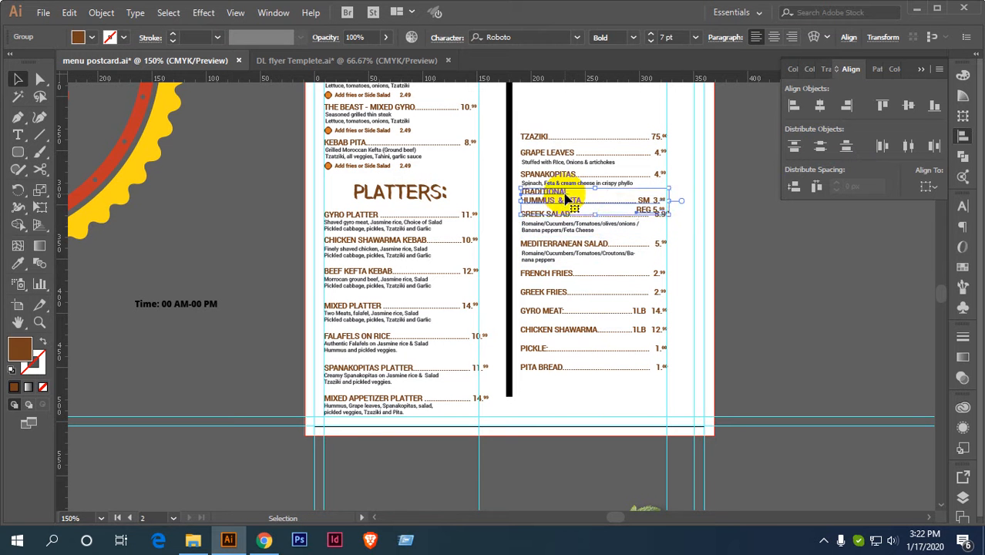
key("Down")
key("Down")
key("Down")
key("Down")
key("Down")
left_click(566, 161)
key("Up")
key("Up")
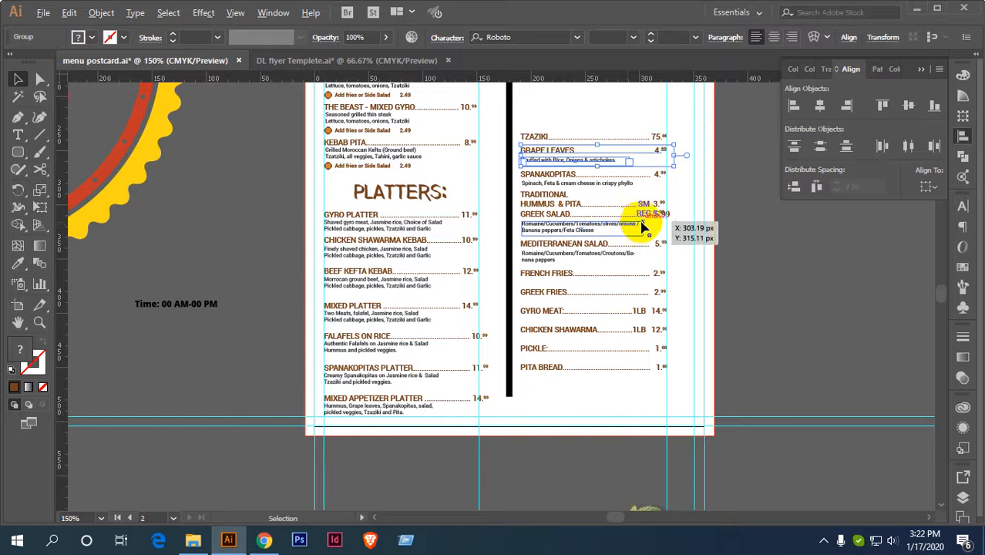
Nudge the GREEK SALAD group slightly further down toward MEDITERRANEAN SALAD.
scroll(627, 223, "up", 2)
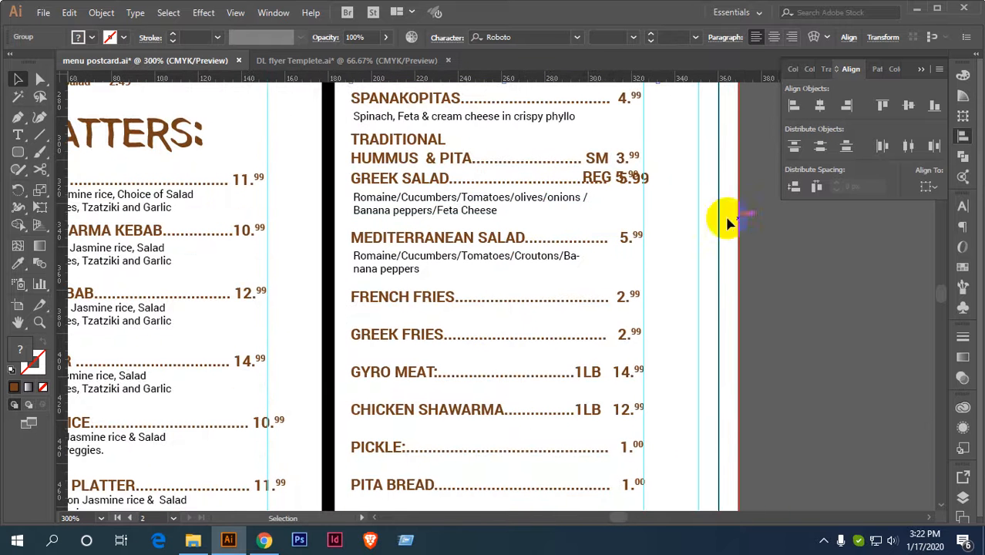
left_click(784, 242)
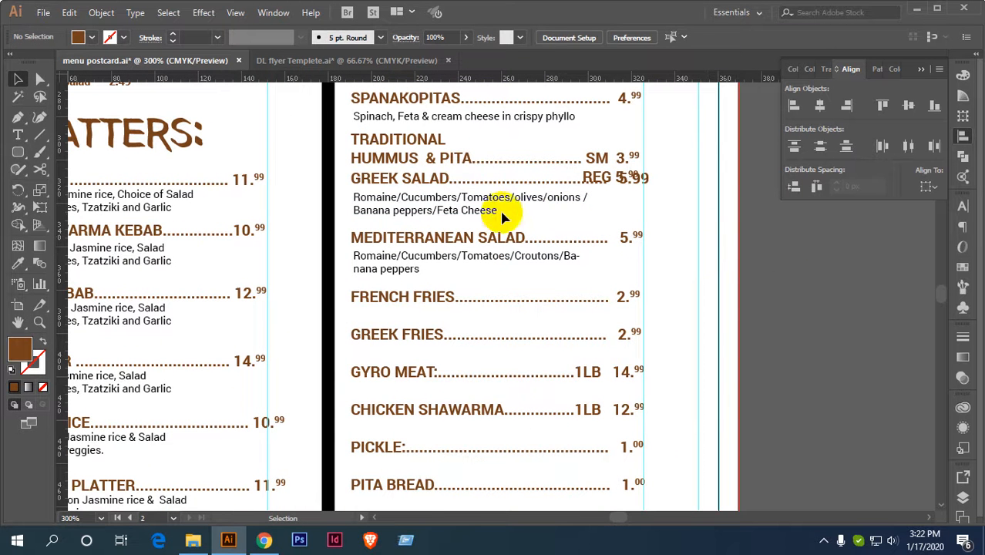
left_click(441, 202)
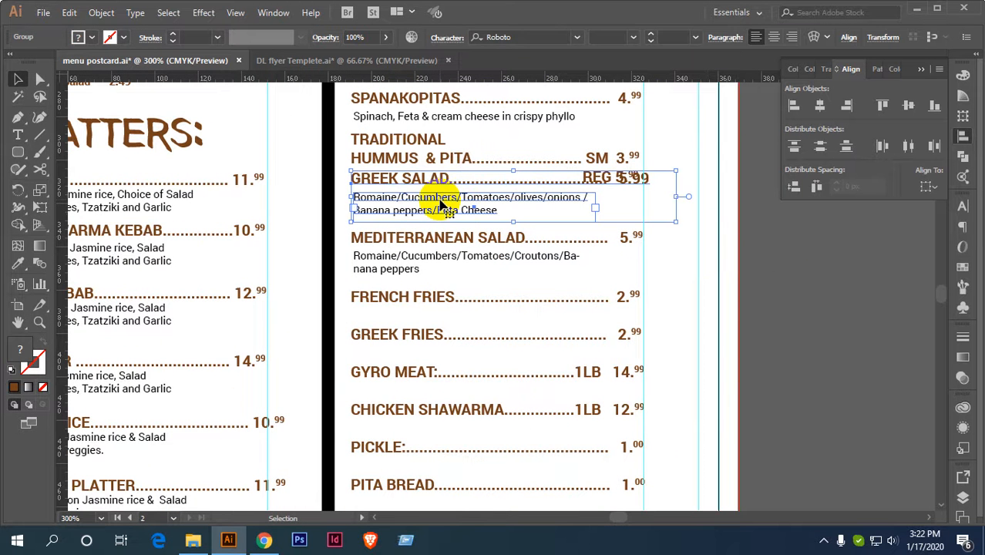
key("Right")
key("Left")
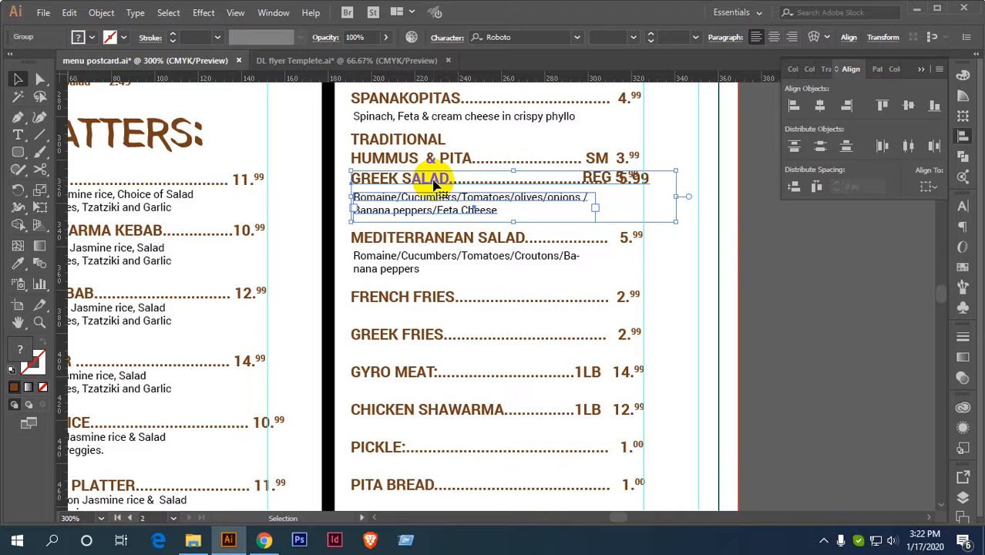
key("Down")
key("Down")
Move the TRADITIONAL HUMMUS & PITA group up so its REG price clears the GREEK SALAD line.
left_click(421, 160)
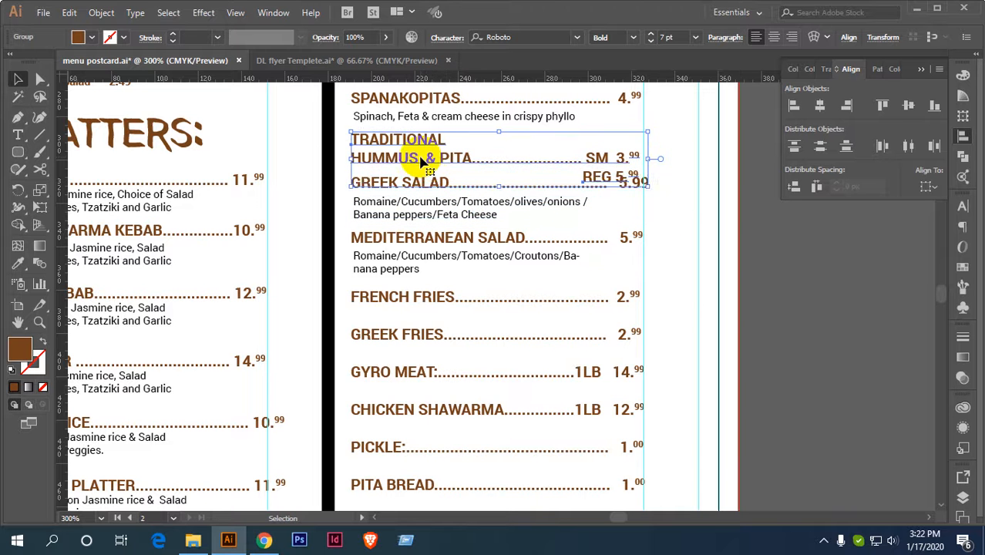
key("Up")
key("Up")
key("Up")
key("Up")
key("Up")
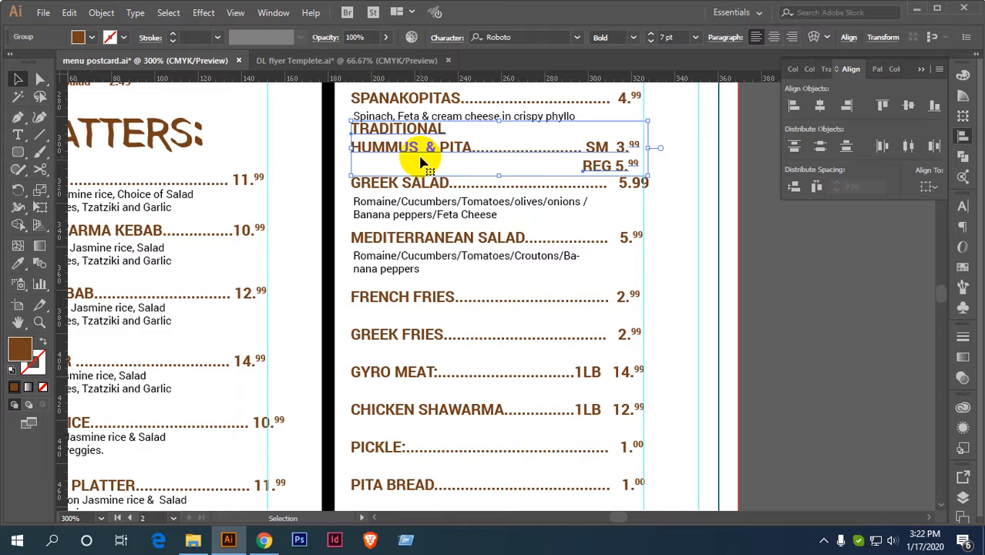
left_click(679, 223)
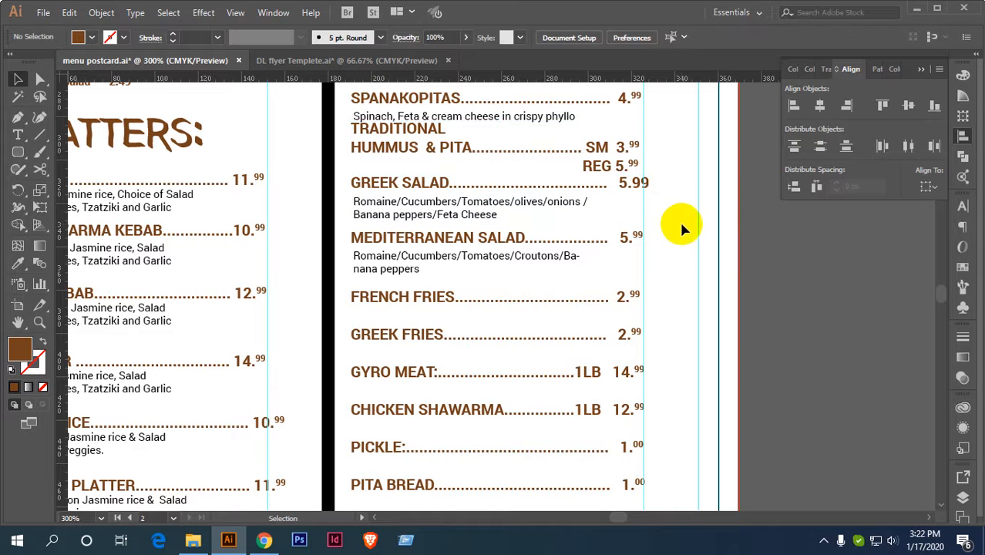
Make the 99 cents of the GREEK SALAD price superscript.
left_click(28, 136)
left_click_drag(632, 183, 673, 185)
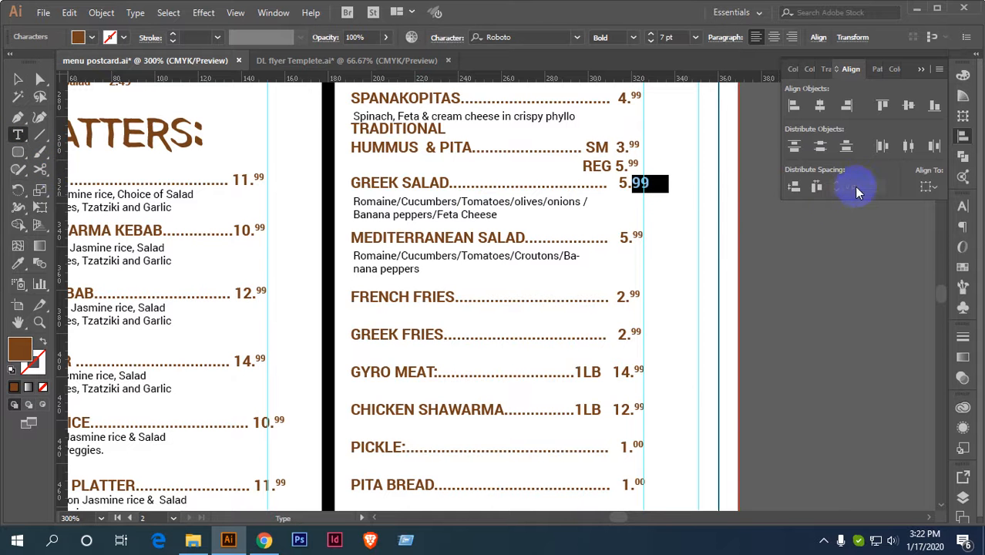
left_click(961, 210)
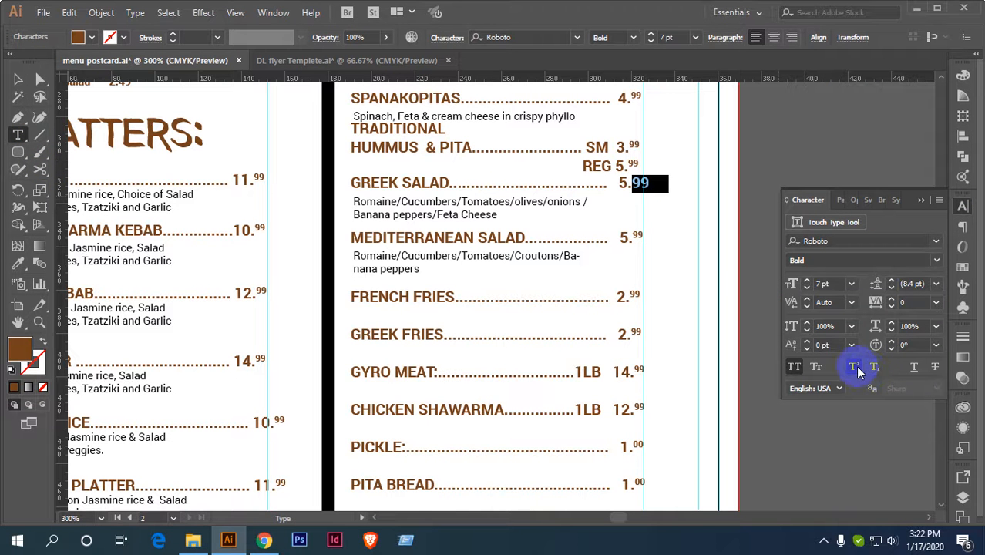
left_click(18, 80)
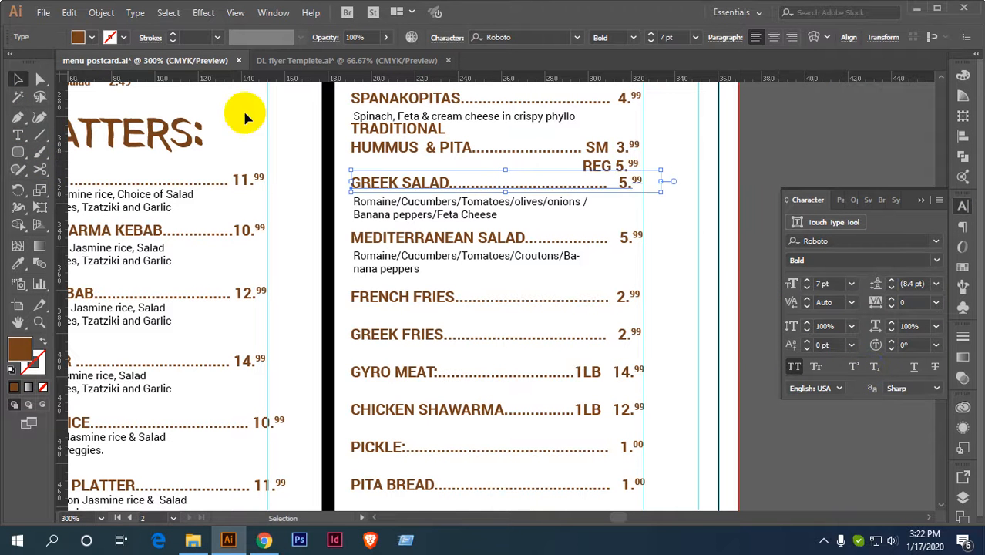
left_click(817, 151)
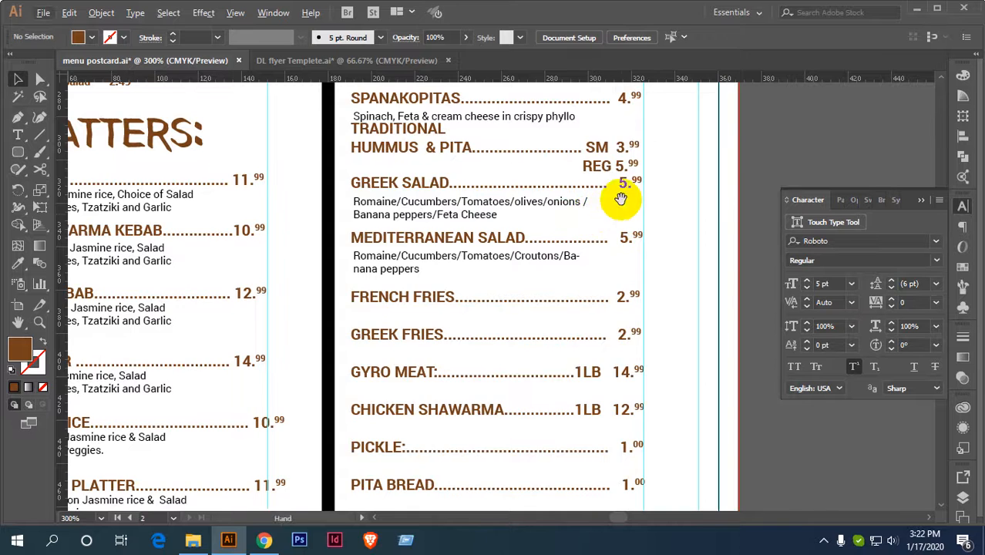
Move the TZAZIKI line up, away from the GRAPE LEAVES item.
scroll(622, 198, "up", 5)
scroll(637, 247, "down", 2)
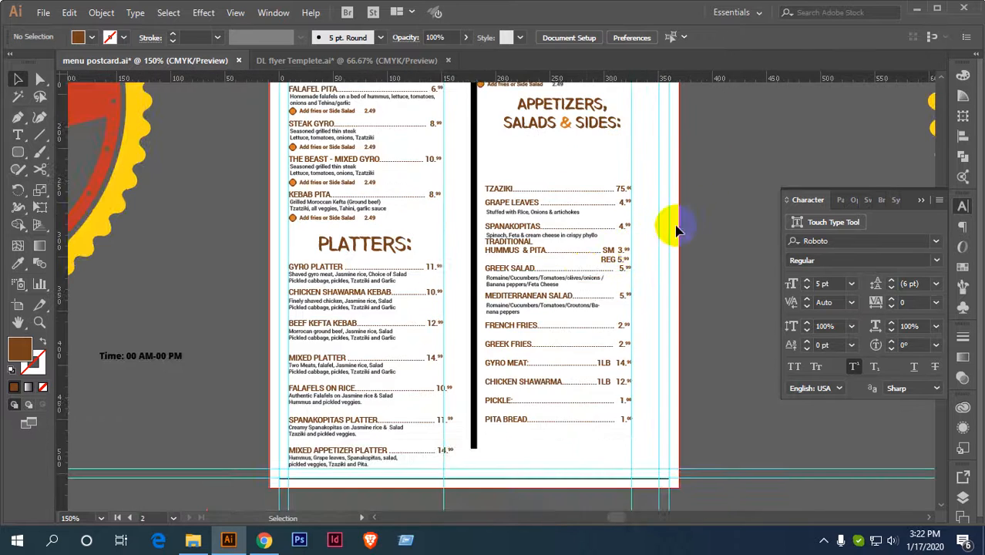
left_click_drag(688, 213, 627, 284)
scroll(527, 357, "up", 1)
left_click_drag(562, 333, 595, 250)
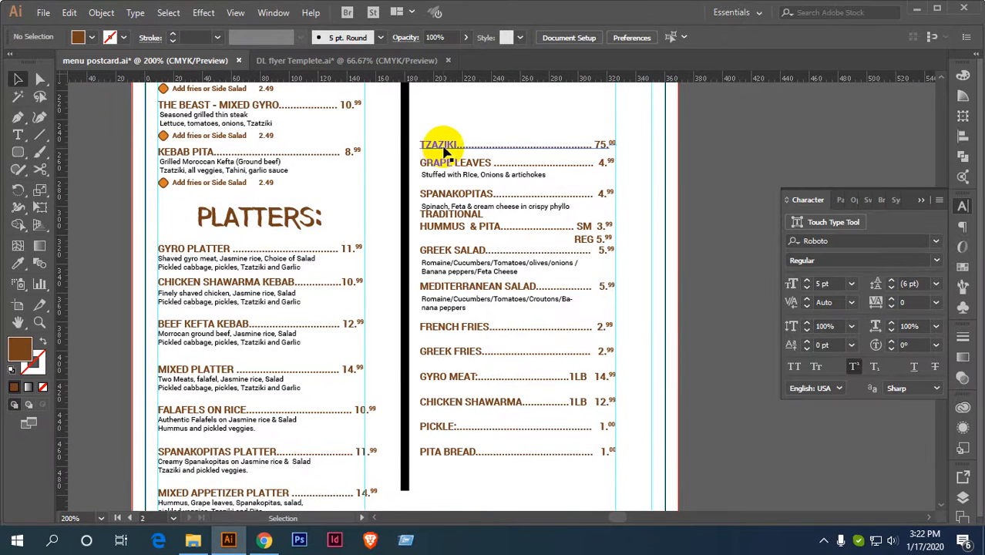
left_click(444, 148)
left_click_drag(444, 150, 441, 136)
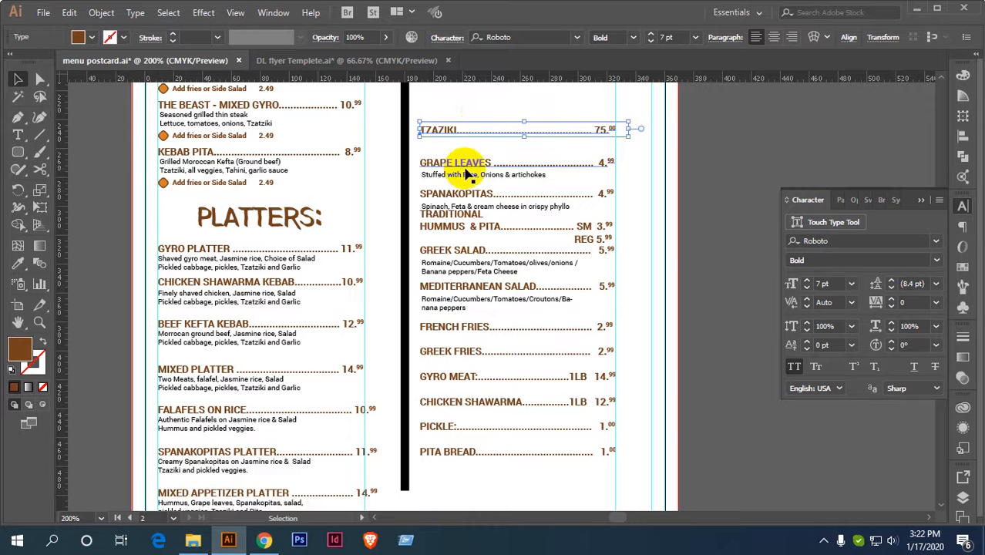
Distribute the items from TZAZIKI through MEDITERRANEAN SALAD evenly by their vertical centers.
left_click_drag(491, 199, 486, 305)
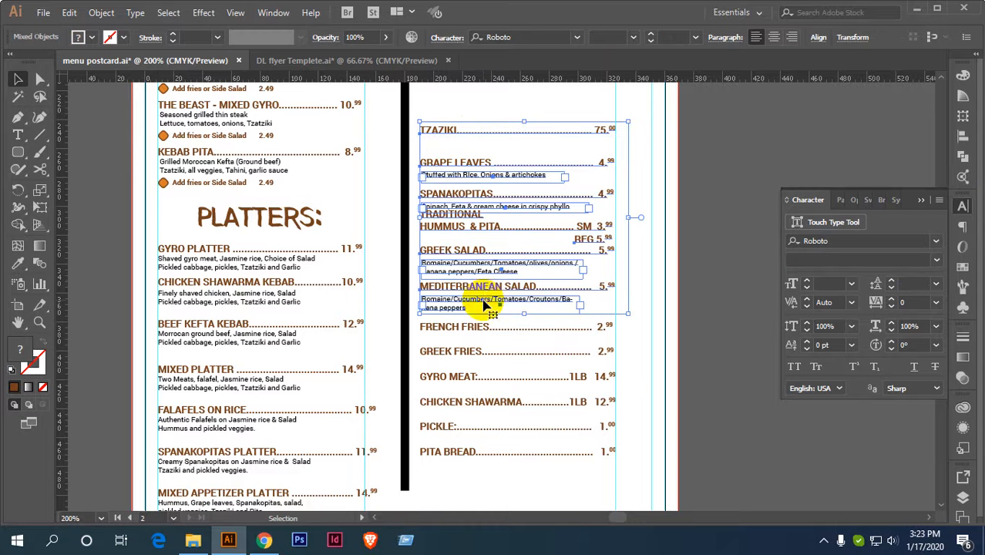
left_click(965, 138)
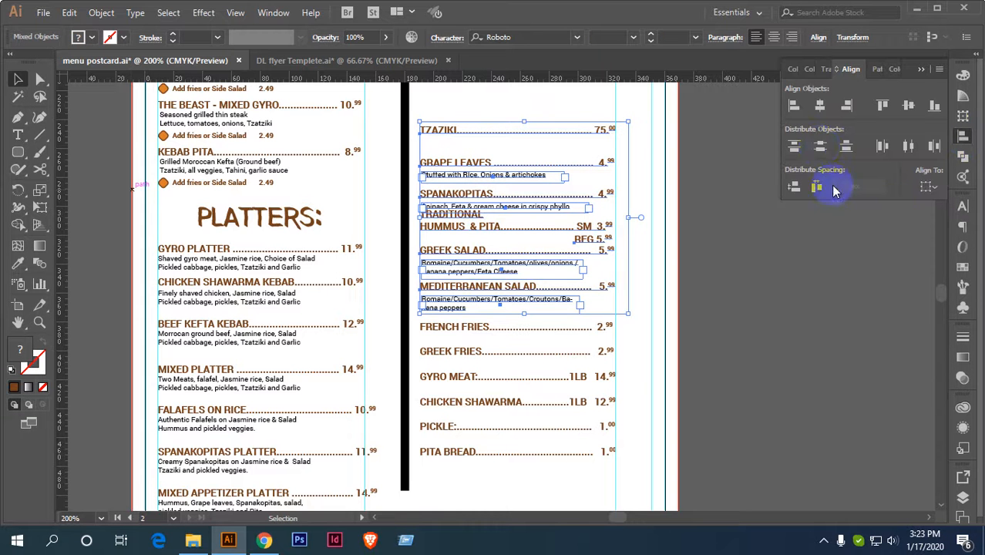
left_click(820, 147)
left_click(763, 257)
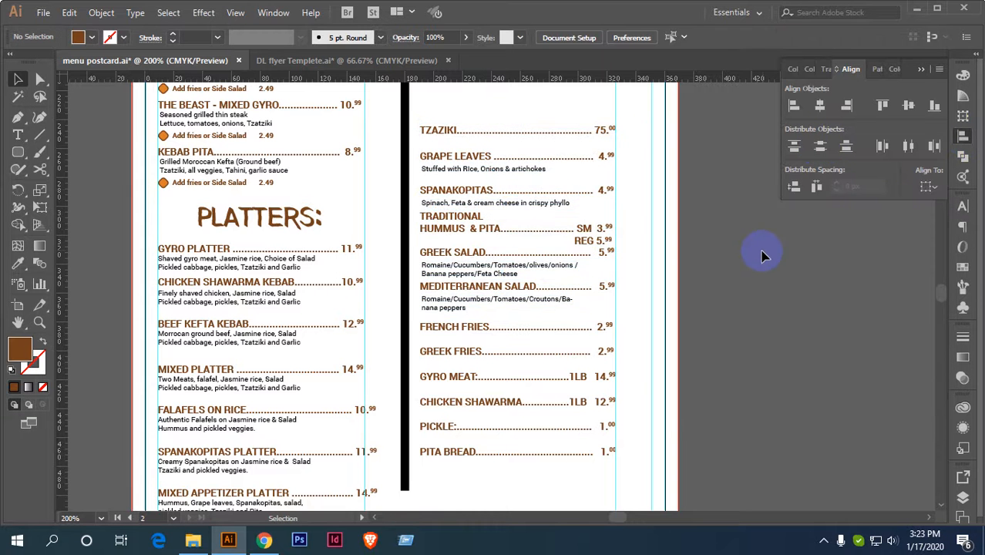
Nudge the TRADITIONAL HUMMUS & PITA group slightly up and the MEDITERRANEAN SALAD and GREEK SALAD groups slightly down.
left_click(486, 230)
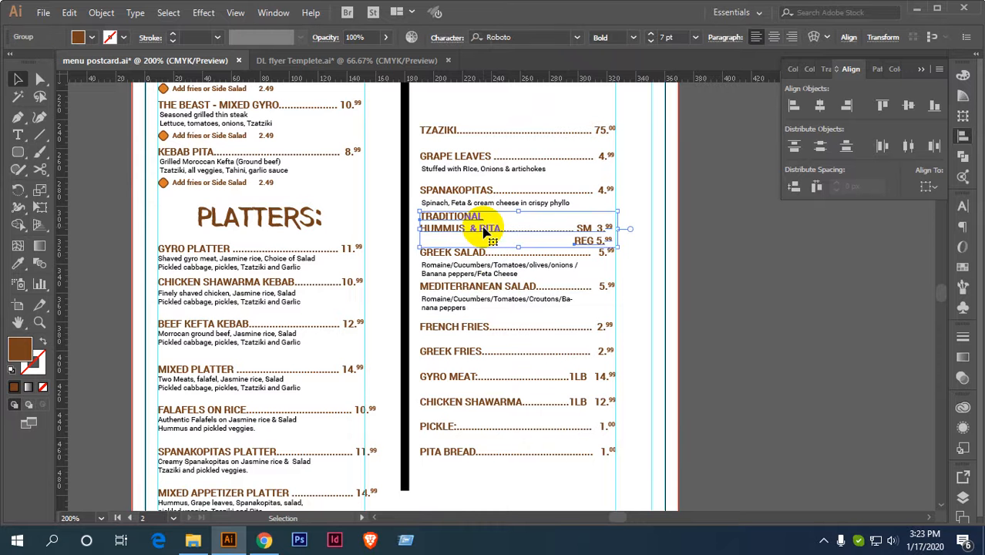
left_click(470, 300)
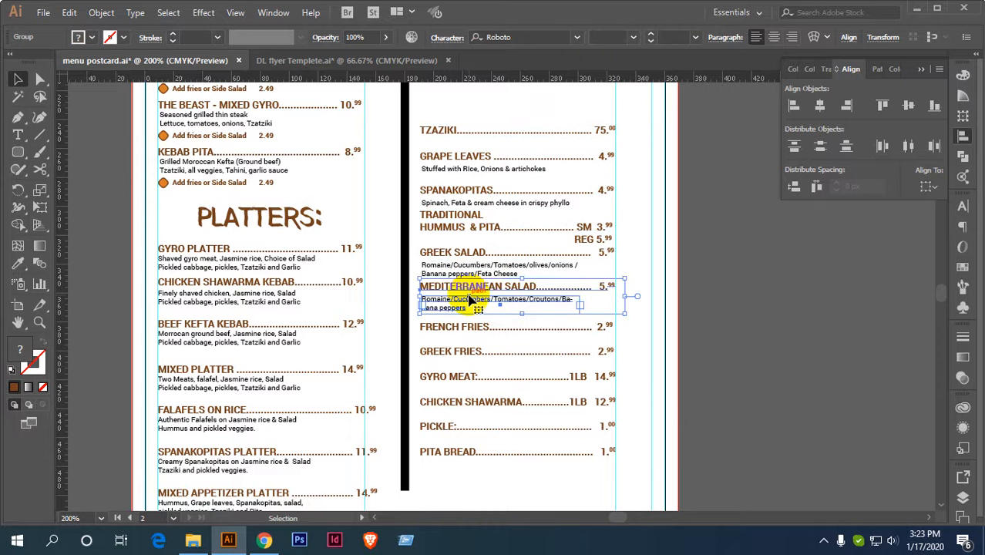
key("Down")
left_click(468, 264)
key("Down")
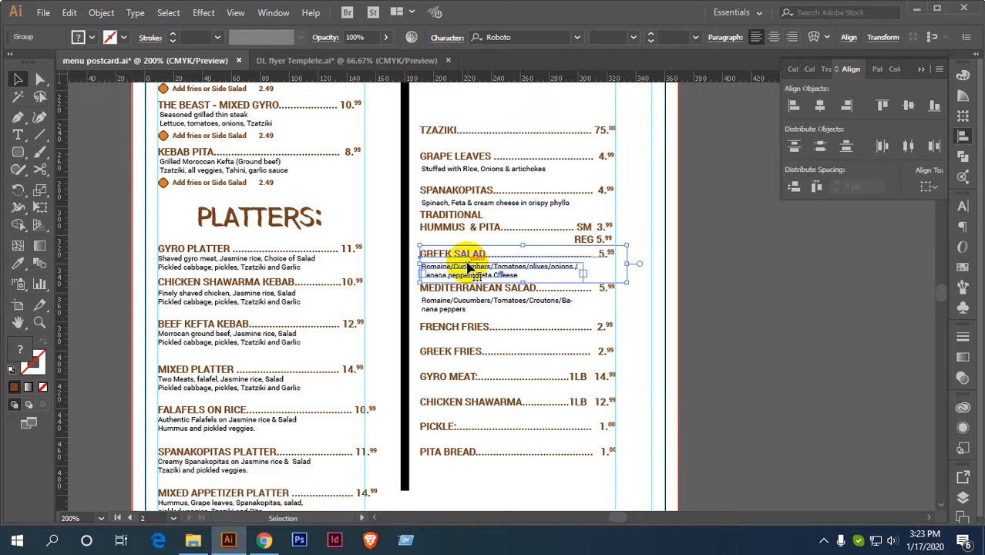
left_click(743, 271)
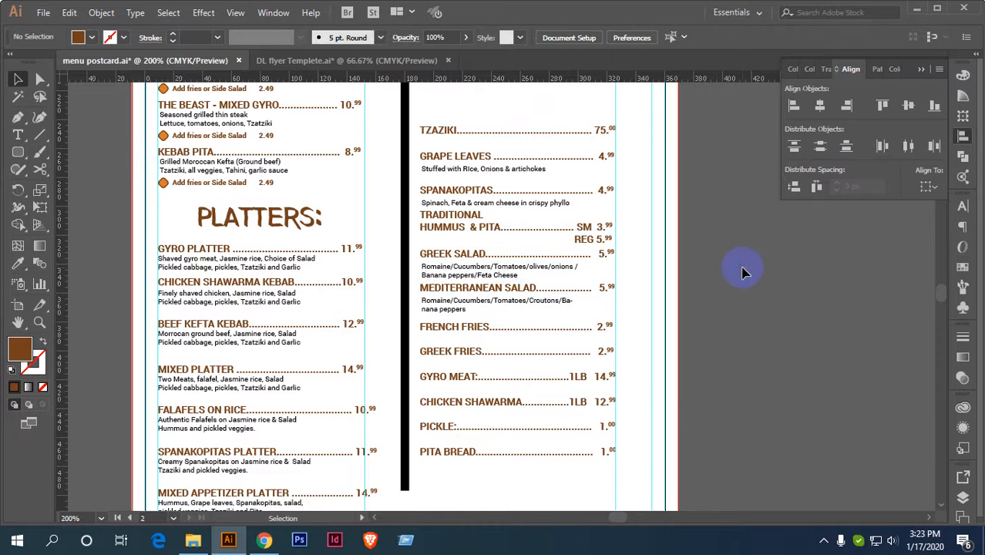
Nudge the GRAPE LEAVES and SPANAKOPITAS groups up toward the TZAZIKI line, keeping their gaps similar.
left_click(477, 192)
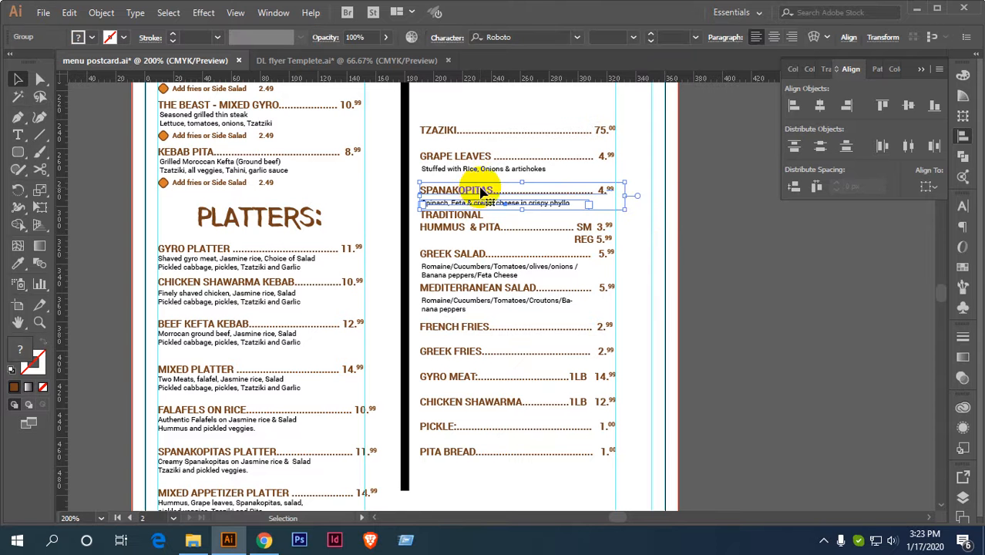
key("Up")
left_click(488, 163)
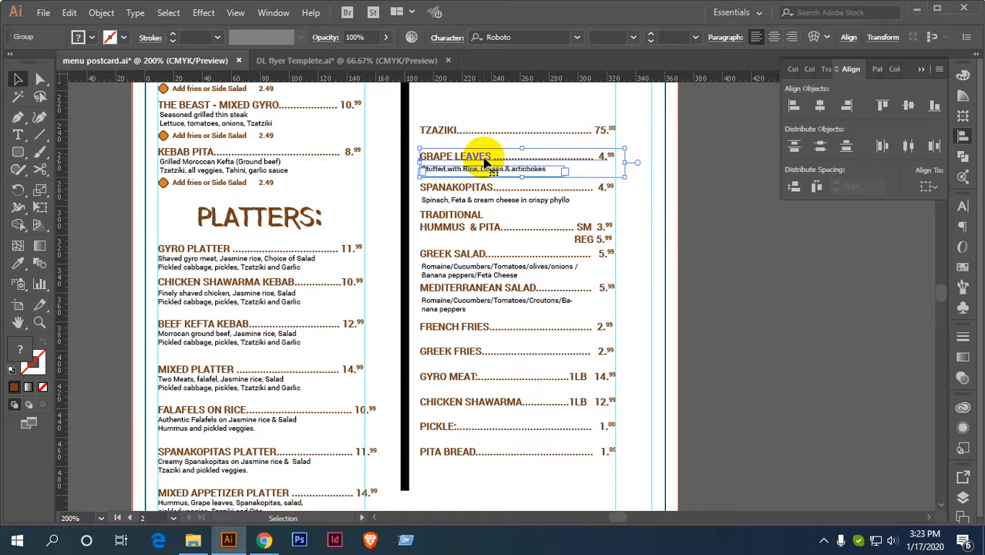
key("Up")
key("Up")
key("Up")
left_click(468, 192)
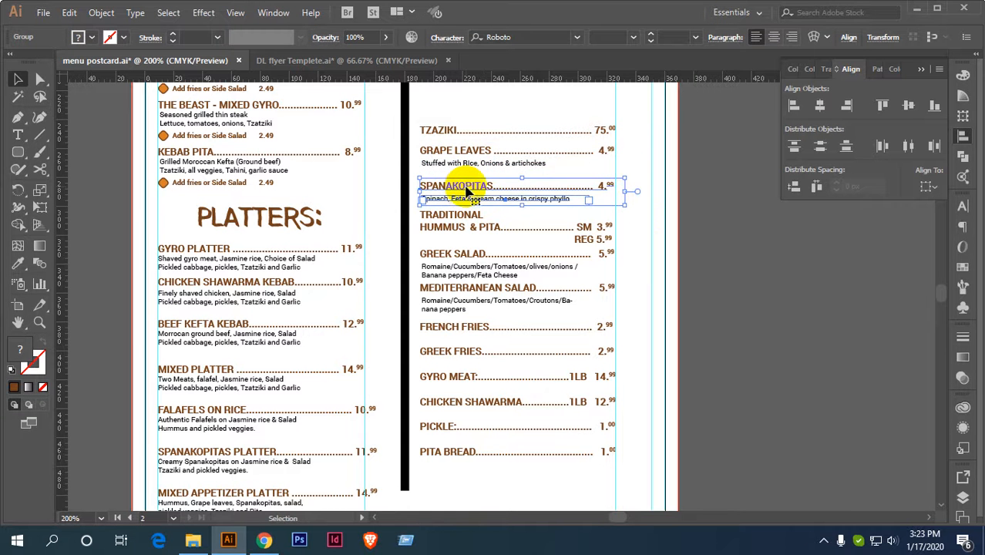
key("Up")
key("Up")
Nudge the TRADITIONAL HUMMUS & PITA group up, closer to the SPANAKOPITAS description.
left_click(464, 214)
key("Up")
key("Up")
key("Up")
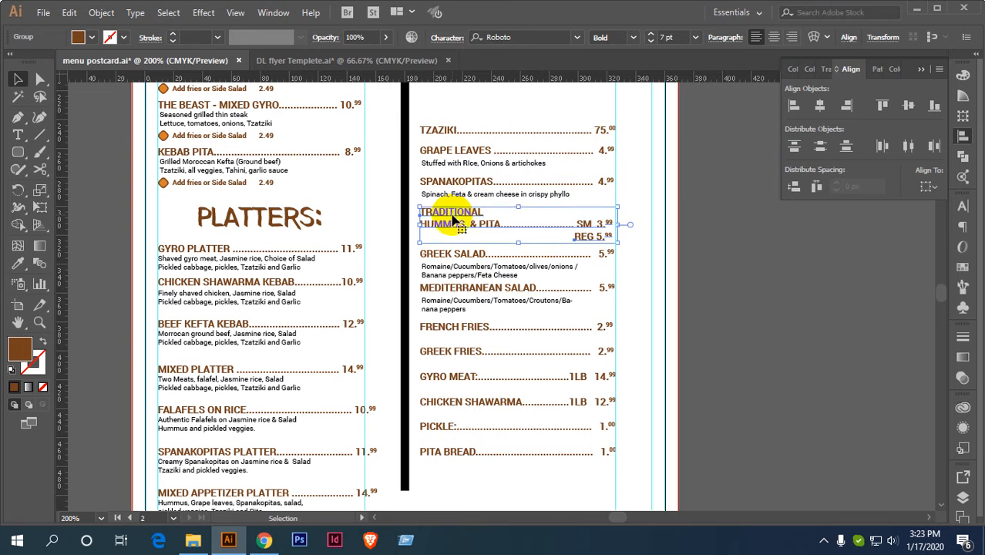
key("Down")
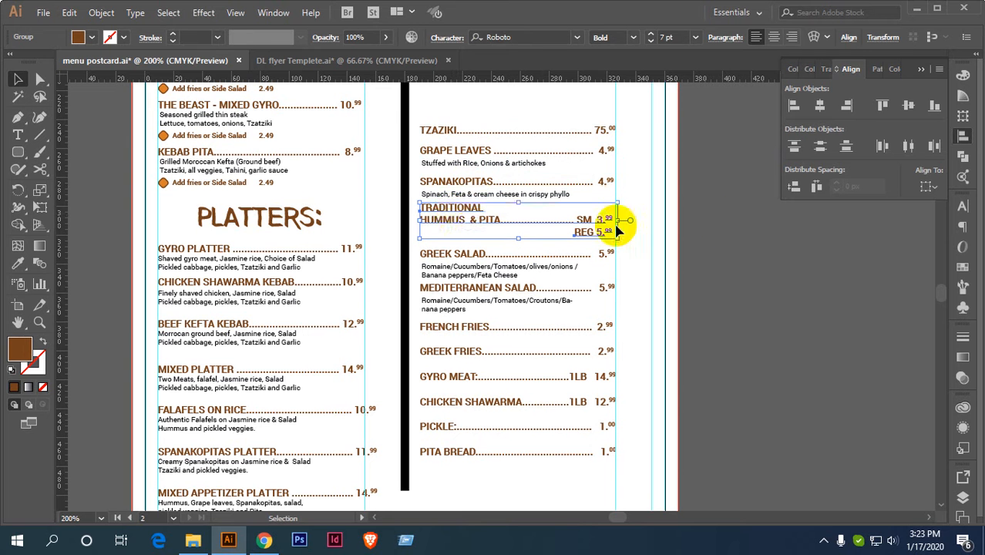
left_click(728, 222)
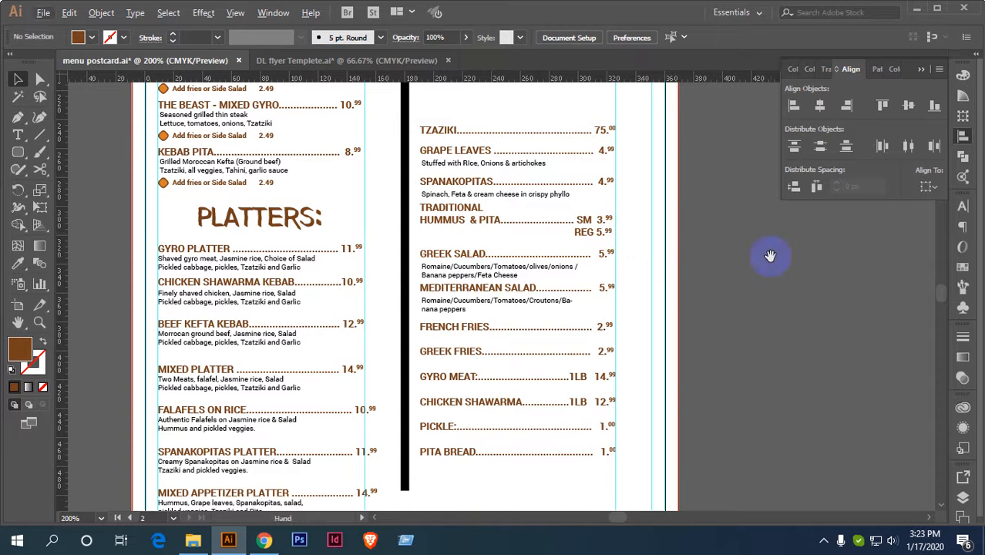
Nudge the GREEK SALAD group slightly up, away from MEDITERRANEAN SALAD.
scroll(769, 257, "down", 1)
left_click(457, 231)
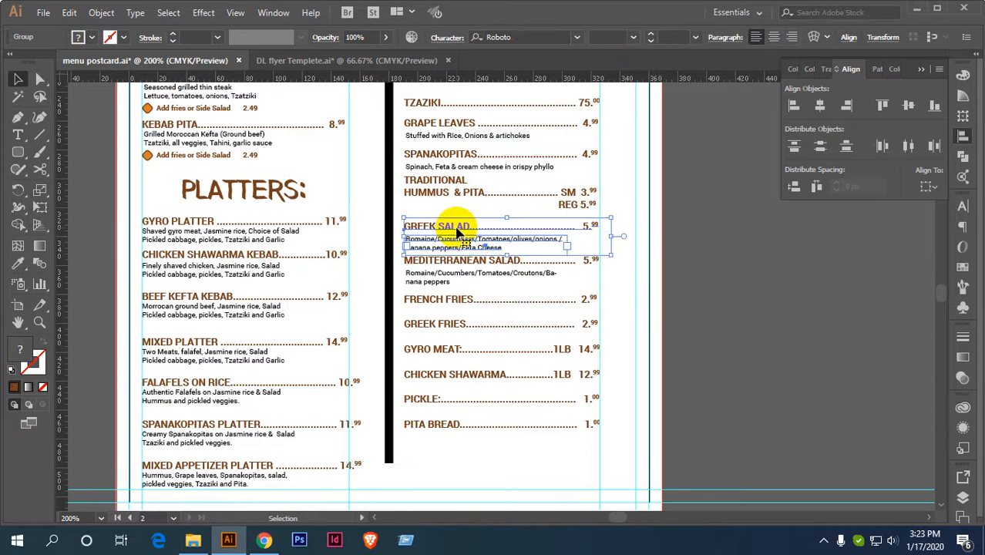
key("Up")
key("Up")
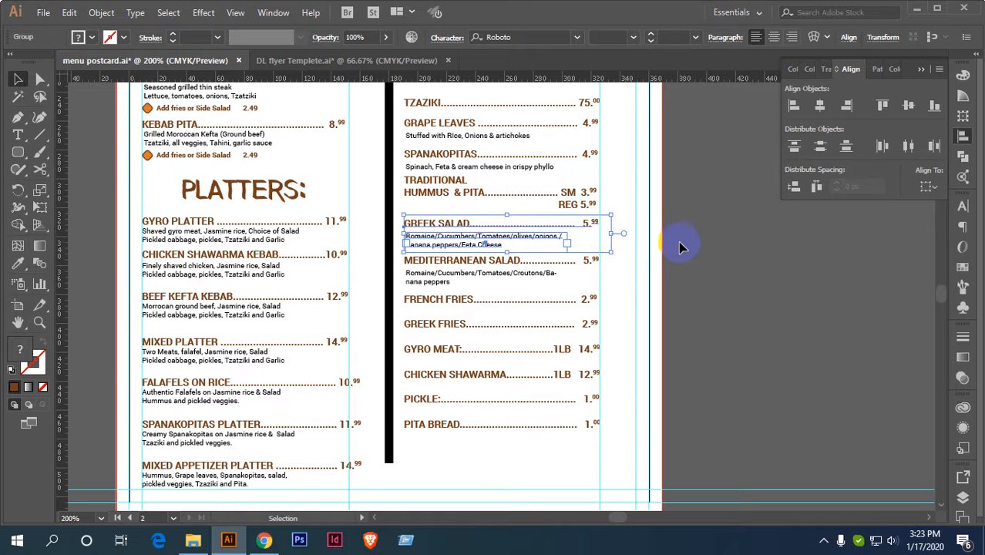
key("Down")
left_click(699, 229)
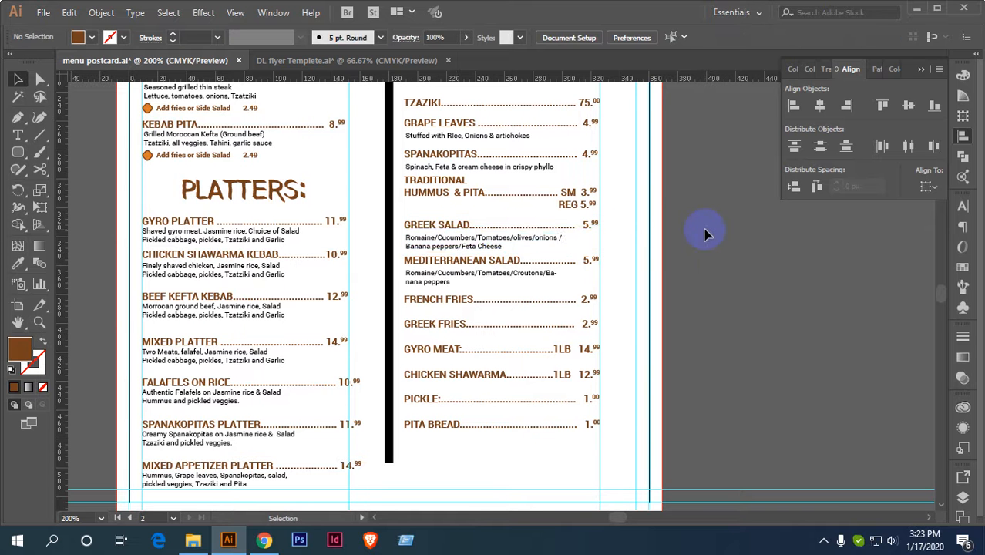
left_click(460, 245)
left_click(638, 231)
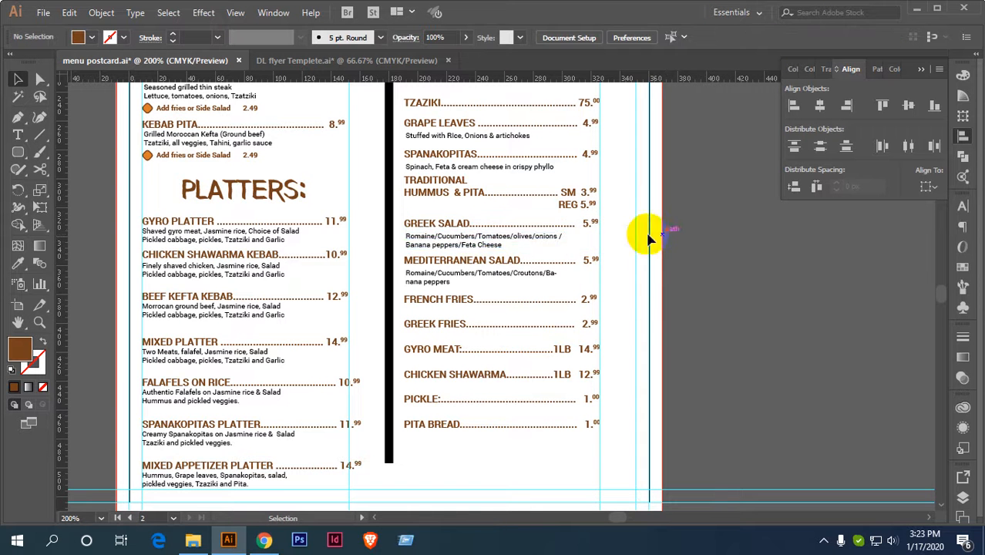
Group all the appetizer items from TZAZIKI through PITA BREAD.
key("ctrl+minus")
left_click_drag(619, 230, 623, 271)
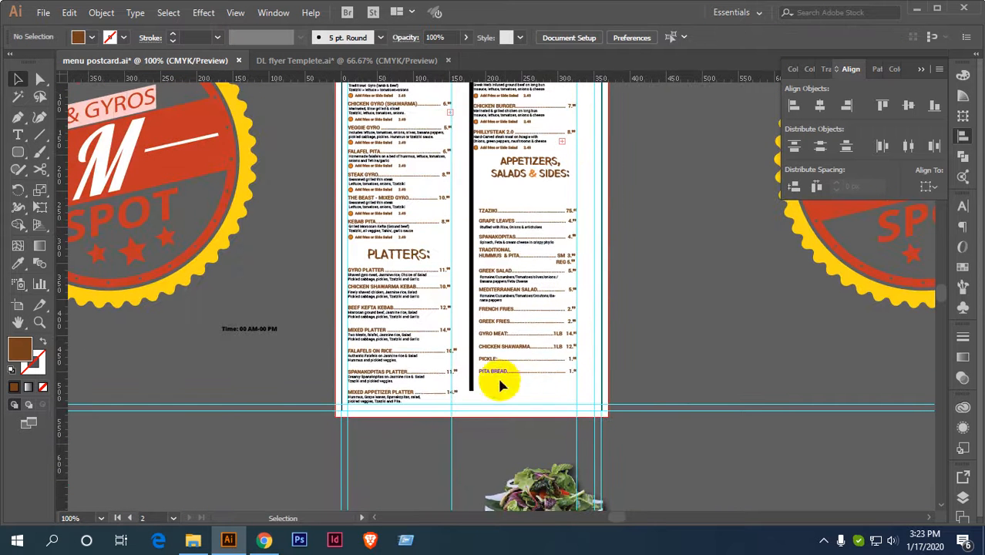
left_click_drag(512, 266, 497, 198)
right_click(502, 219)
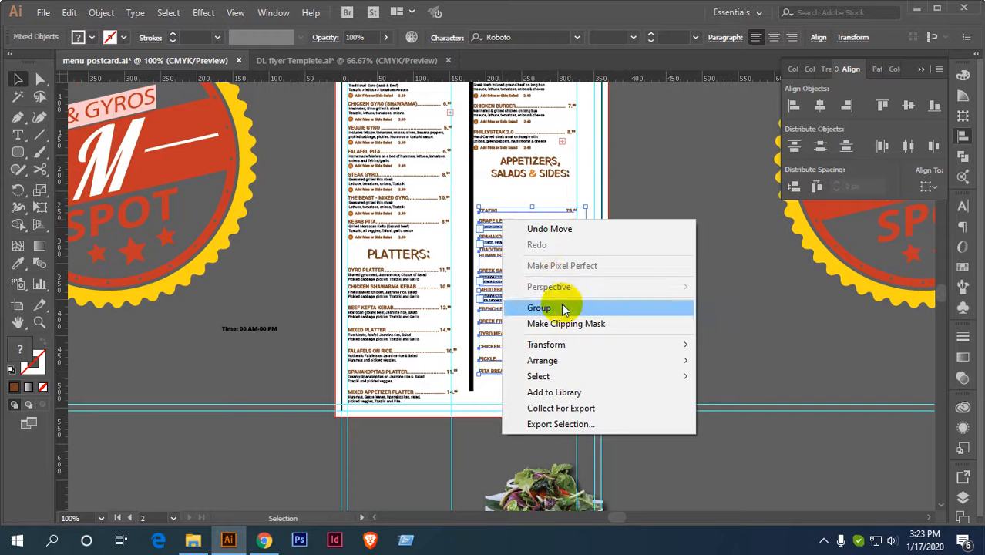
left_click(562, 307)
Move the grouped appetizer list down until the PITA BREAD line sits just above the page's bottom margin guide.
key("ctrl+plus")
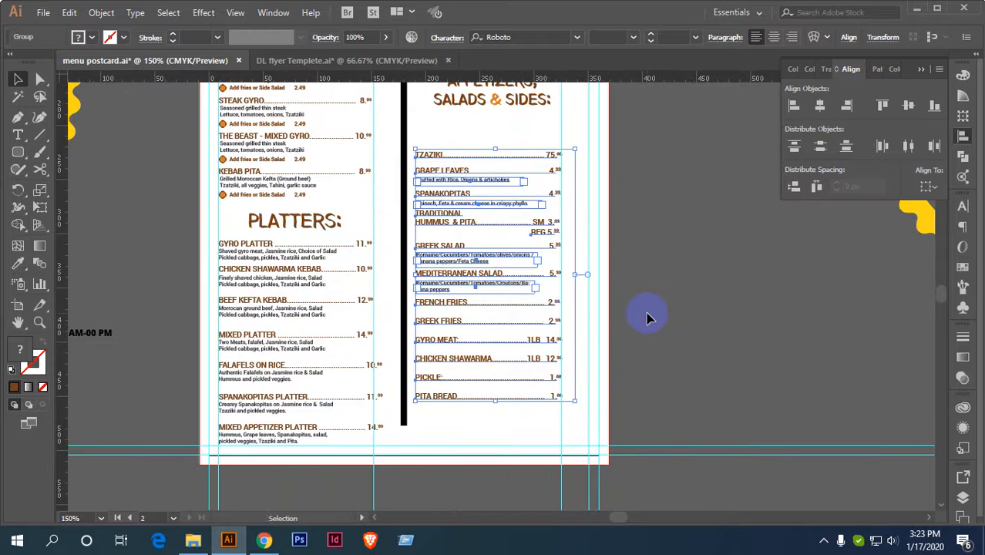
key("shift+Down")
key("shift+Down")
key("shift+Down")
key("shift+Down")
key("shift+Down")
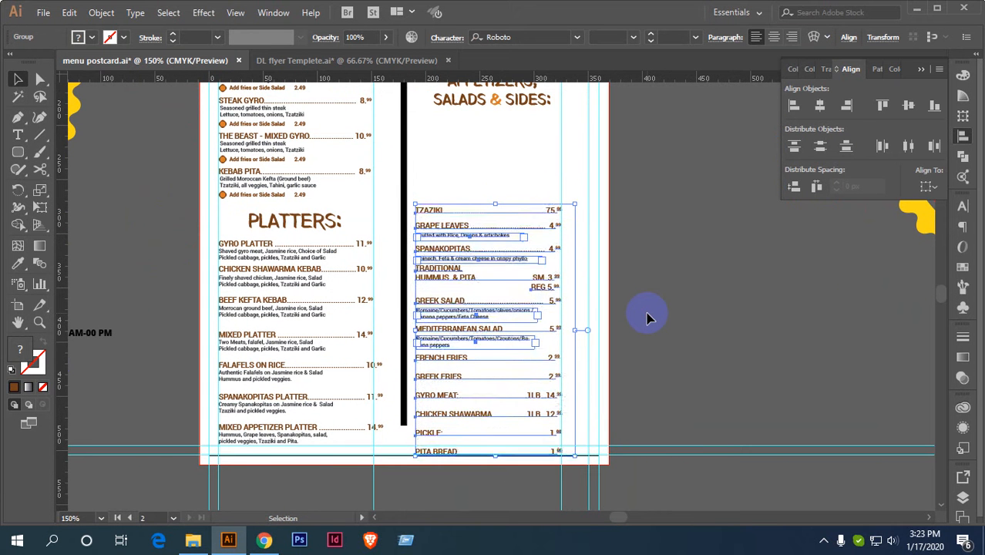
key("Up")
key("Up")
key("Up")
key("Up")
key("Up")
key("Up")
key("Up")
key("Up")
key("Up")
key("Up")
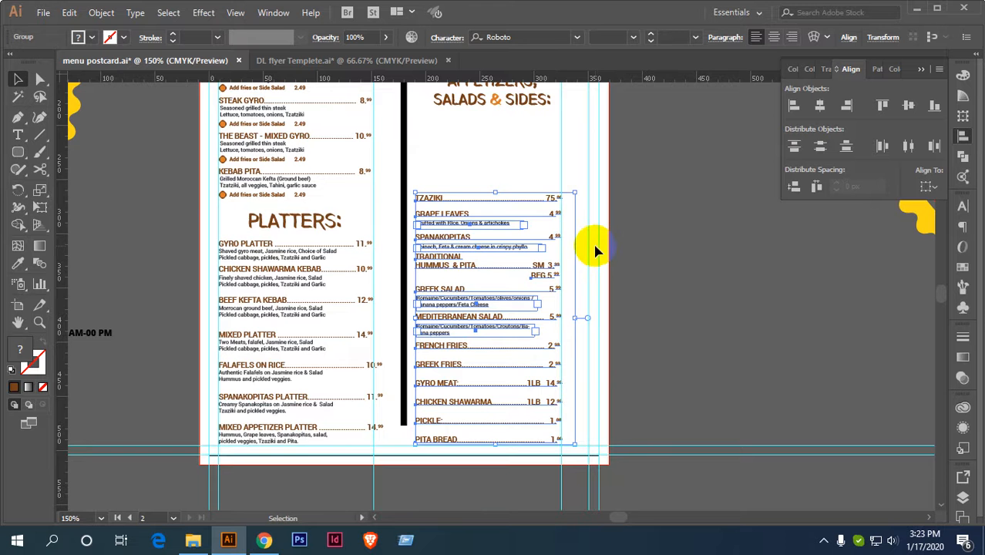
Move the APPETIZERS, SALADS & SIDES heading down to just above the TZAZIKI line.
scroll(595, 250, "down", 1)
left_click_drag(653, 242, 641, 311)
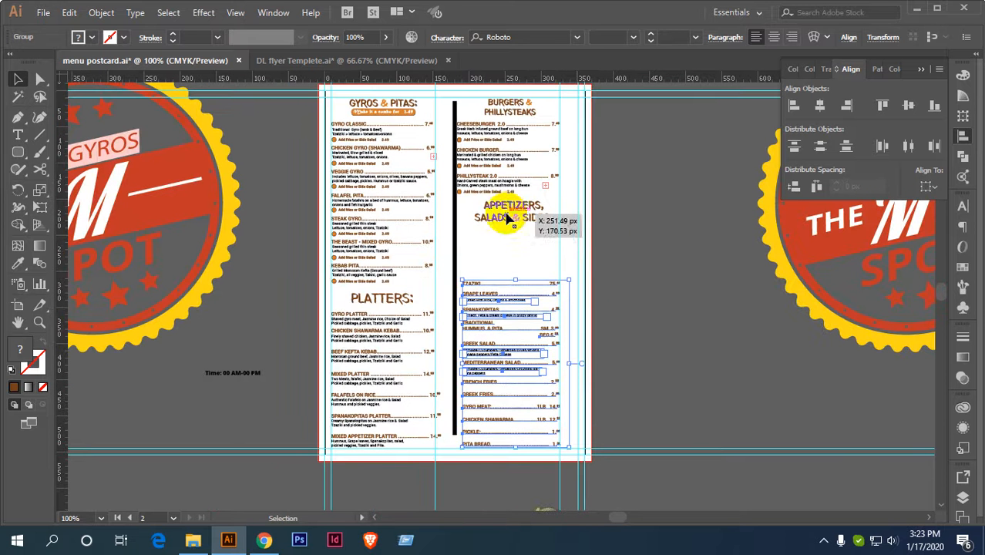
left_click_drag(506, 218, 517, 283)
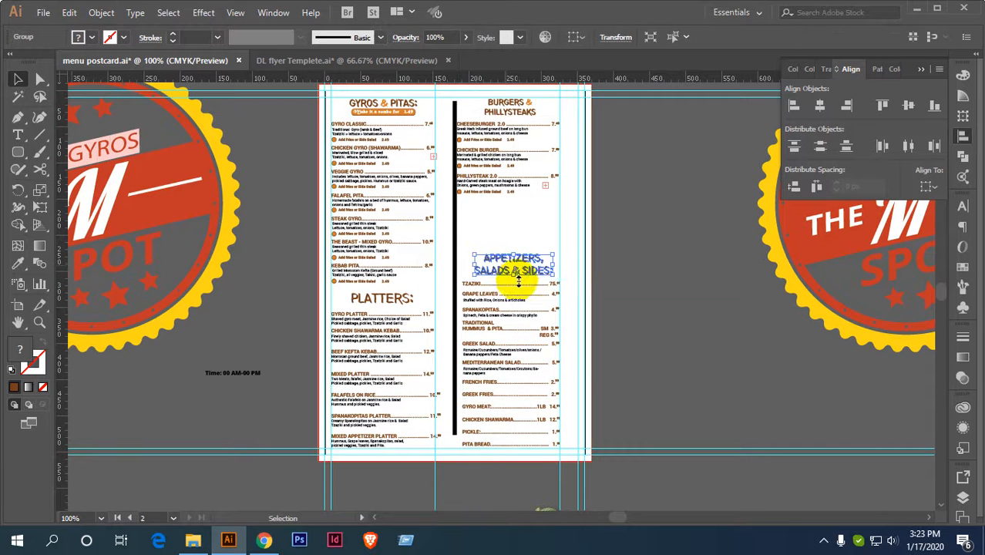
Scale the APPETIZERS, SALADS & SIDES heading down proportionally above the appetizer list.
scroll(518, 283, "up", 4)
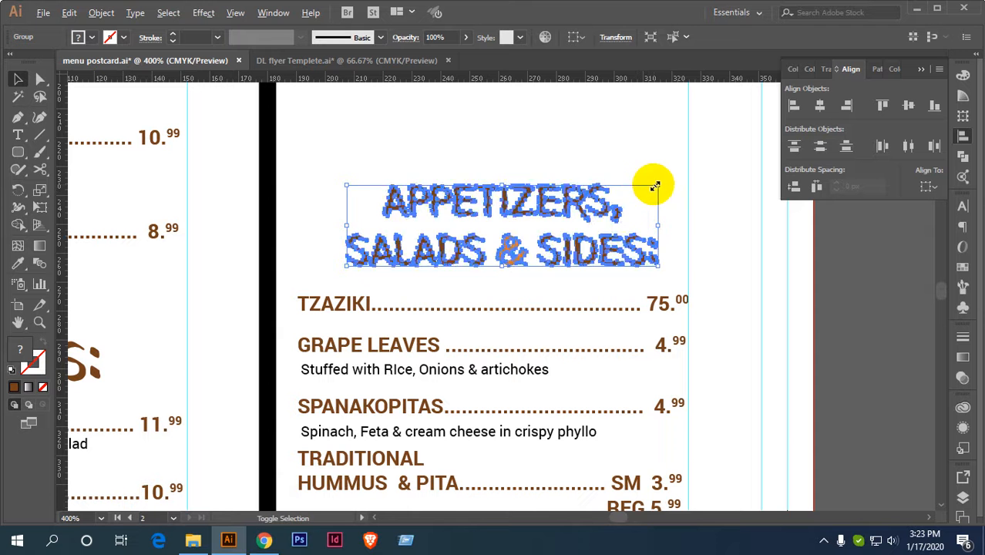
left_click_drag(654, 185, 600, 239)
scroll(600, 248, "down", 1)
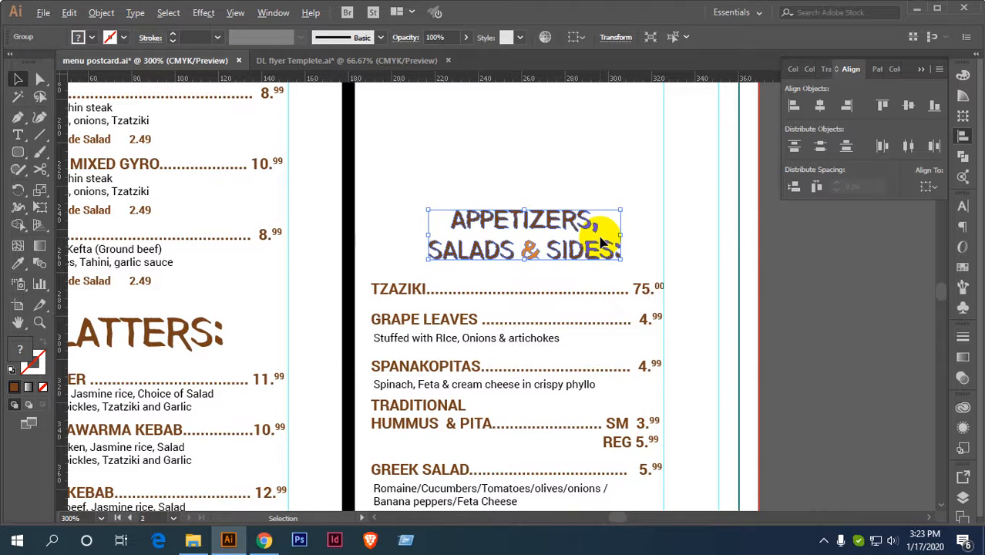
scroll(600, 238, "down", 4)
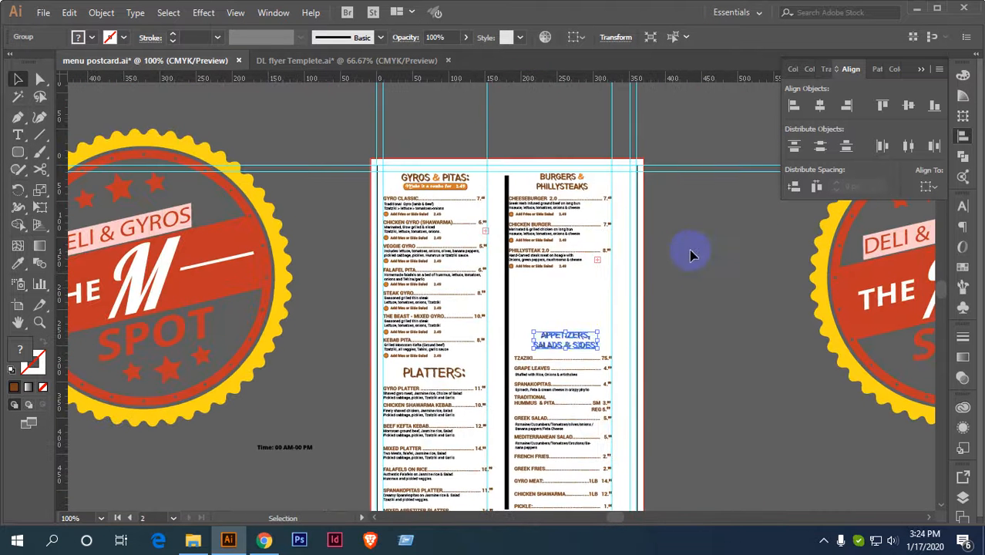
left_click(691, 256)
Move the whole burgers section down toward the appetizers, and raise its BURGERS & PHILLYSTEAKS heading slightly above the items.
scroll(582, 281, "up", 1)
left_click_drag(589, 308, 561, 230)
scroll(563, 267, "down", 1)
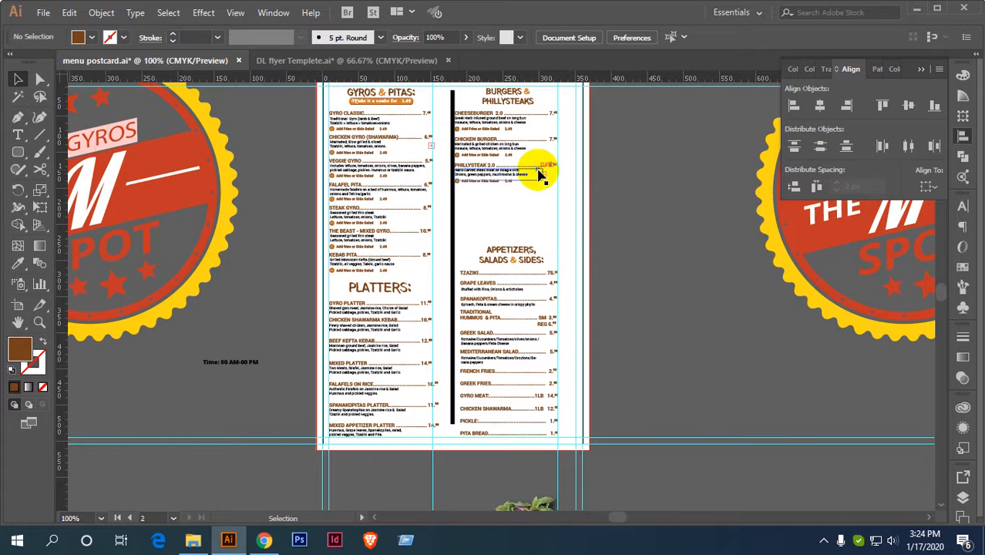
scroll(550, 158, "up", 2)
left_click_drag(584, 223, 618, 247)
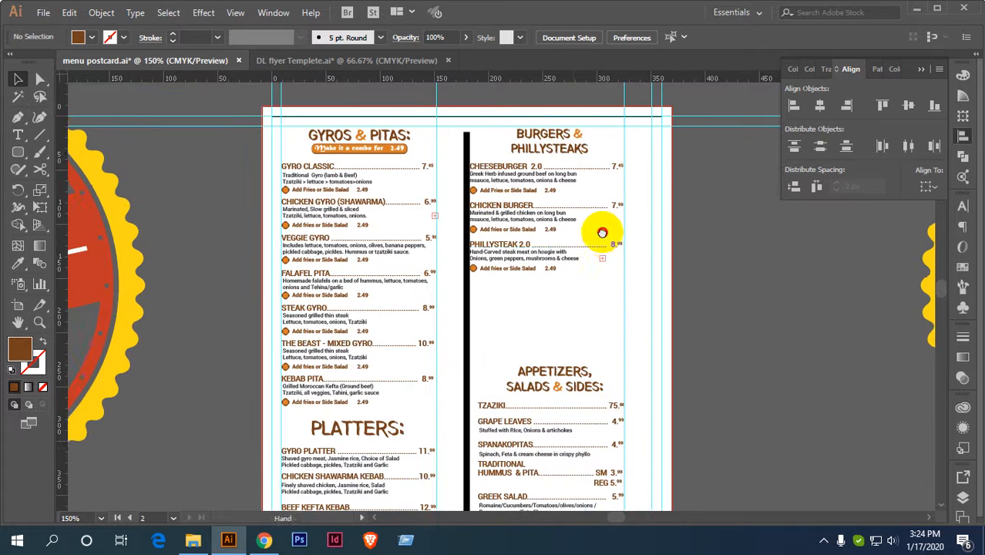
left_click_drag(580, 295, 535, 137)
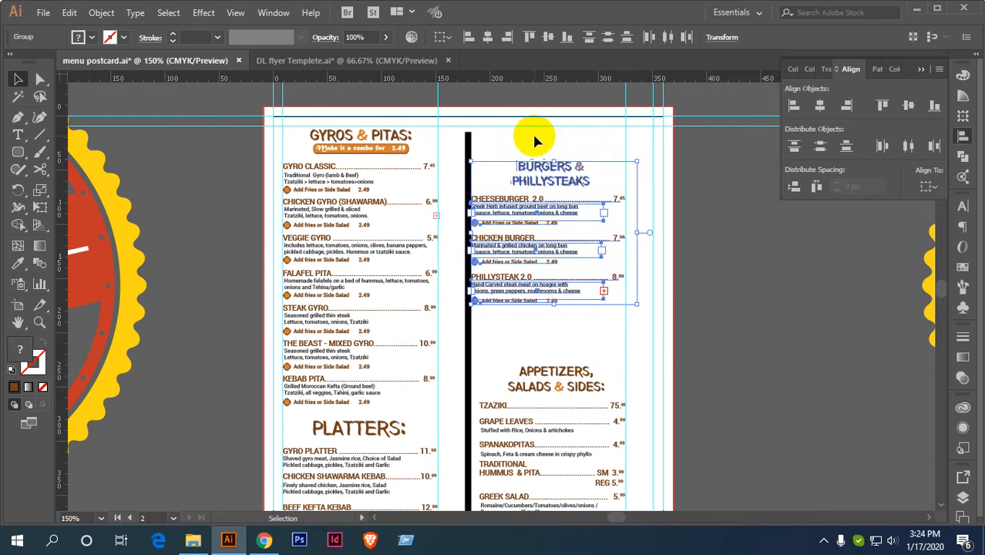
left_click(695, 171)
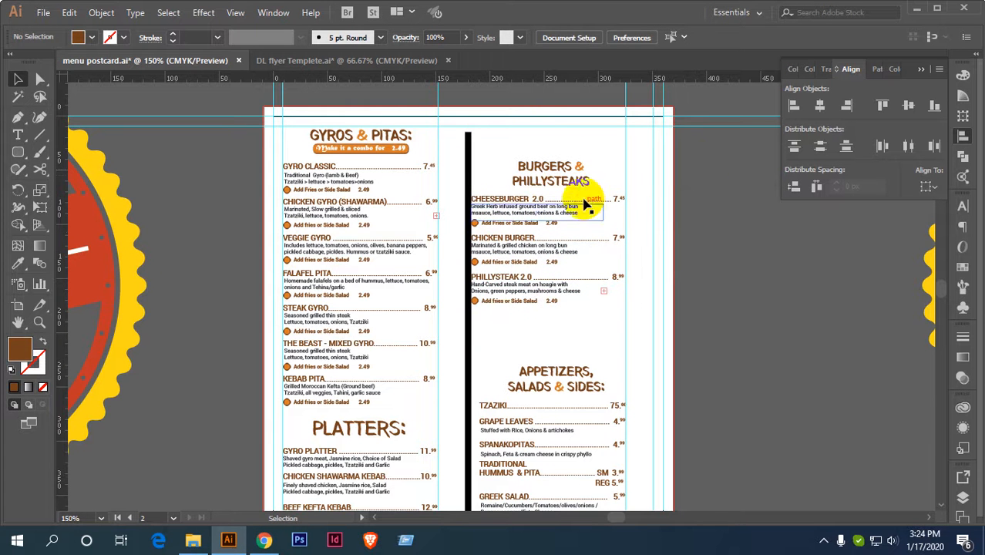
left_click(550, 179)
left_click_drag(550, 179, 544, 167)
Ungroup the burgers list below the BURGERS & PHILLYSTEAKS heading into separate menu items.
left_click(513, 209)
right_click(512, 208)
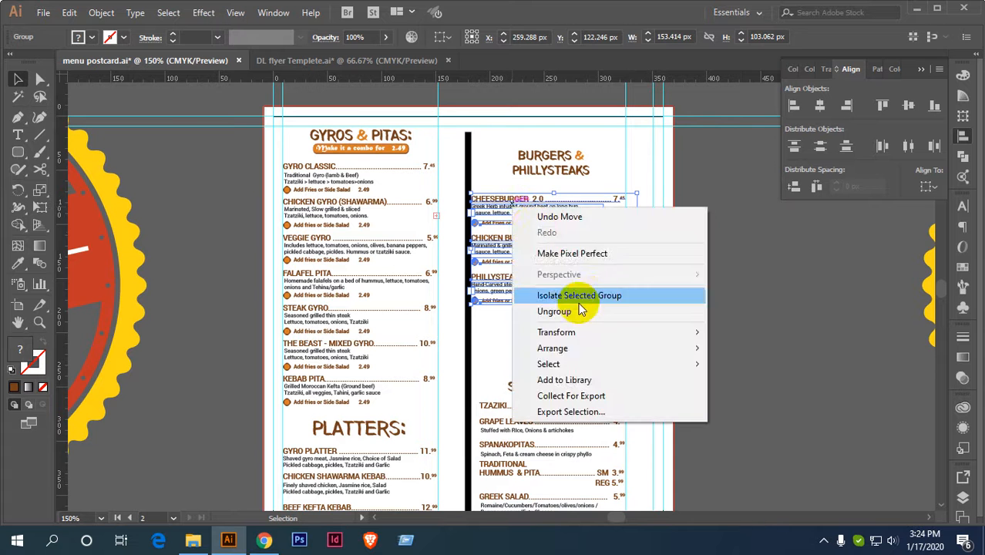
left_click(586, 310)
Try raising the CHEESEBURGER 2.0 item closer to the BURGERS & PHILLYSTEAKS heading and put it back.
left_click(534, 204)
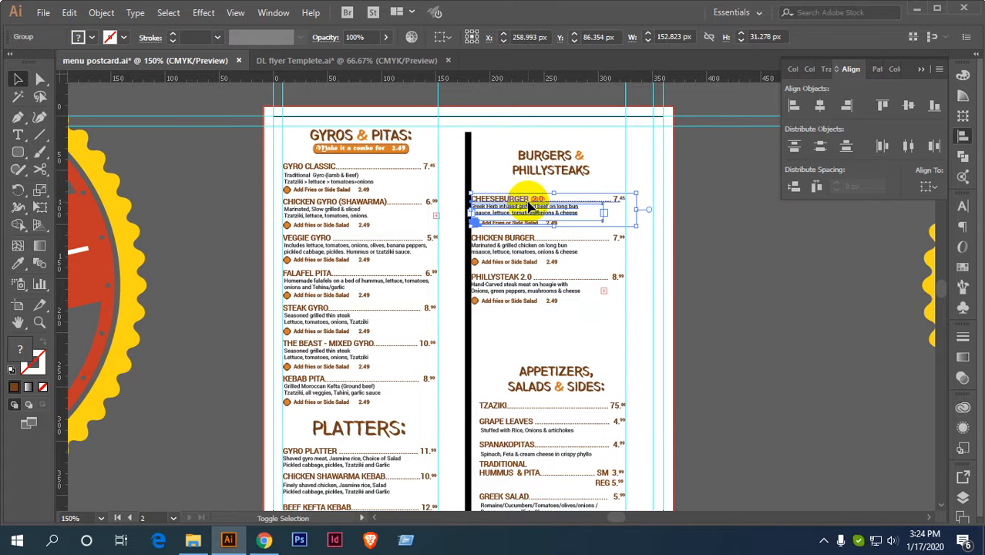
left_click_drag(529, 207, 529, 196)
left_click(726, 220)
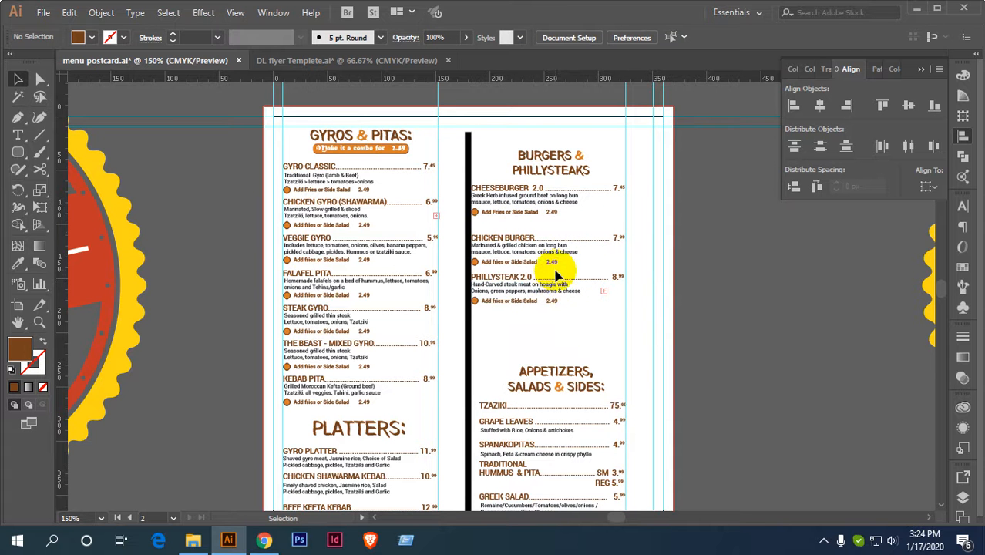
left_click(545, 210)
left_click_drag(545, 209, 585, 220)
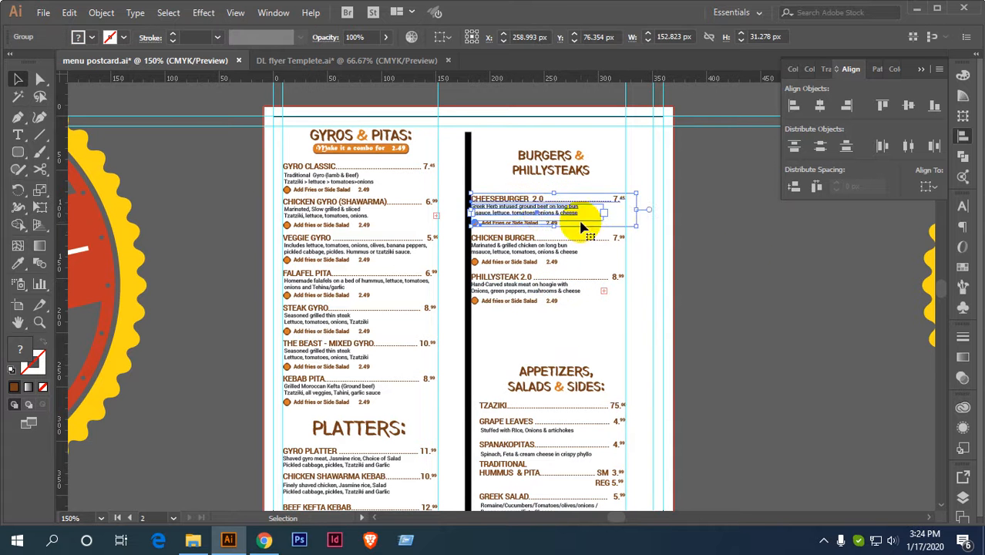
left_click(550, 318)
left_click_drag(556, 317, 521, 199)
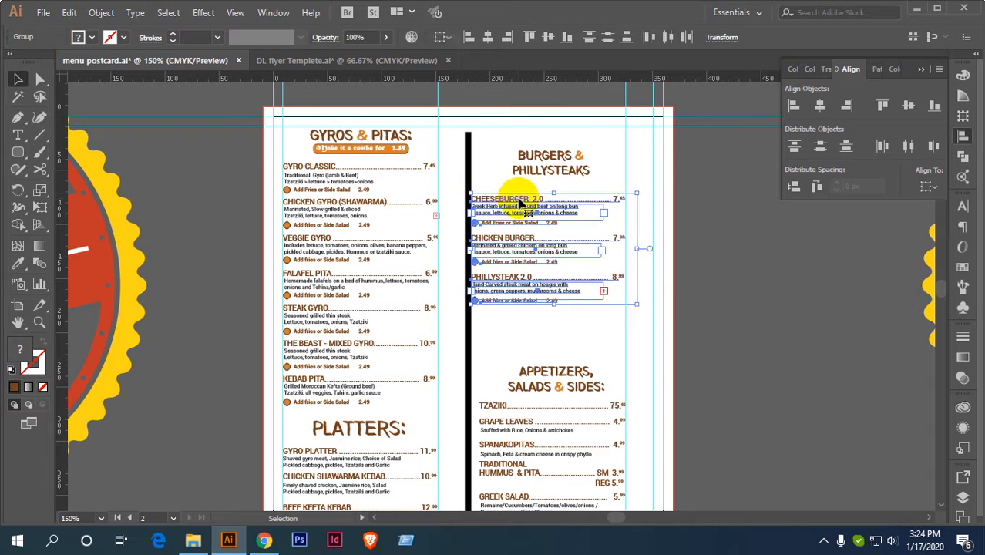
left_click(725, 194)
Lower the BURGERS & PHILLYSTEAKS heading slightly, closer to the CHEESEBURGER 2.0 line.
left_click(570, 169)
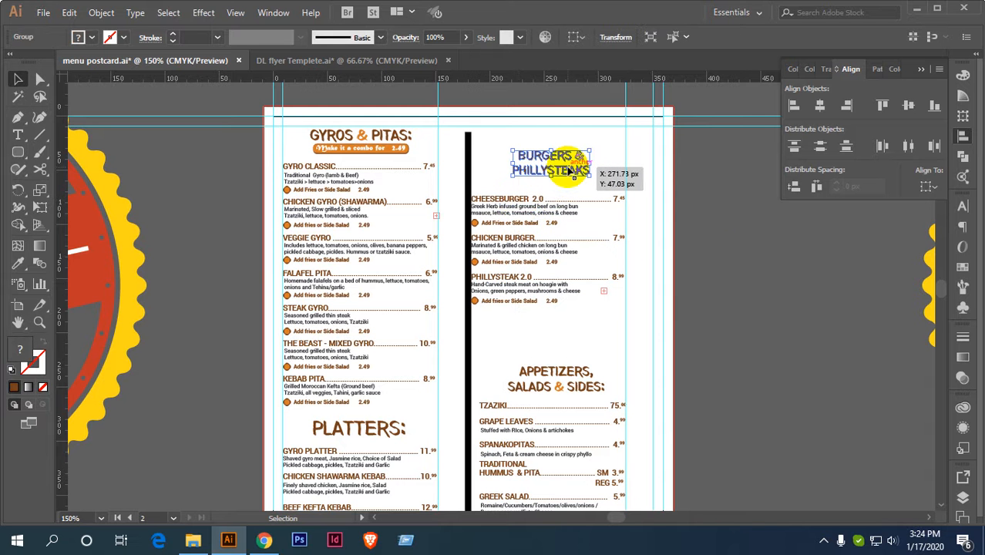
left_click_drag(570, 171, 575, 178)
key("ctrl+minus")
scroll(642, 224, "down", 1)
scroll(642, 225, "right", 1)
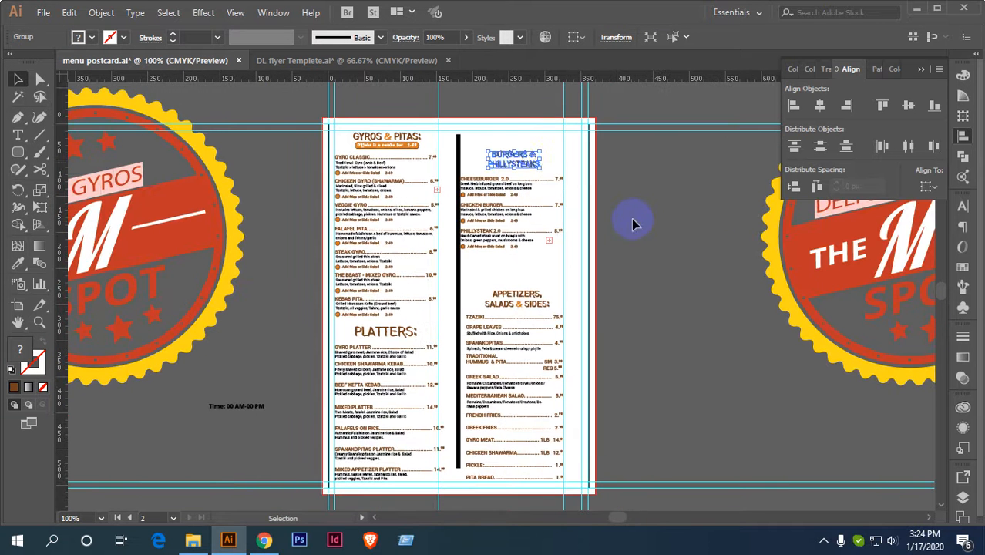
Ungroup the BURGERS & PHILLYSTEAKS heading, left-align its two lines with each other, and group them again.
left_click_drag(515, 162, 544, 240)
right_click(512, 157)
left_click(549, 265)
scroll(676, 220, "up", 1)
left_click(633, 204)
left_click(521, 191)
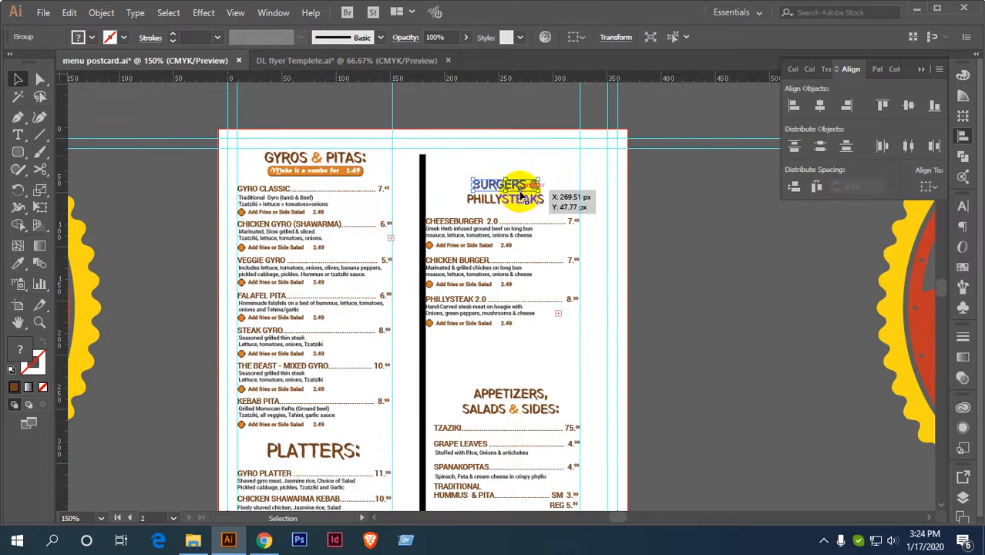
left_click_drag(515, 155, 542, 199)
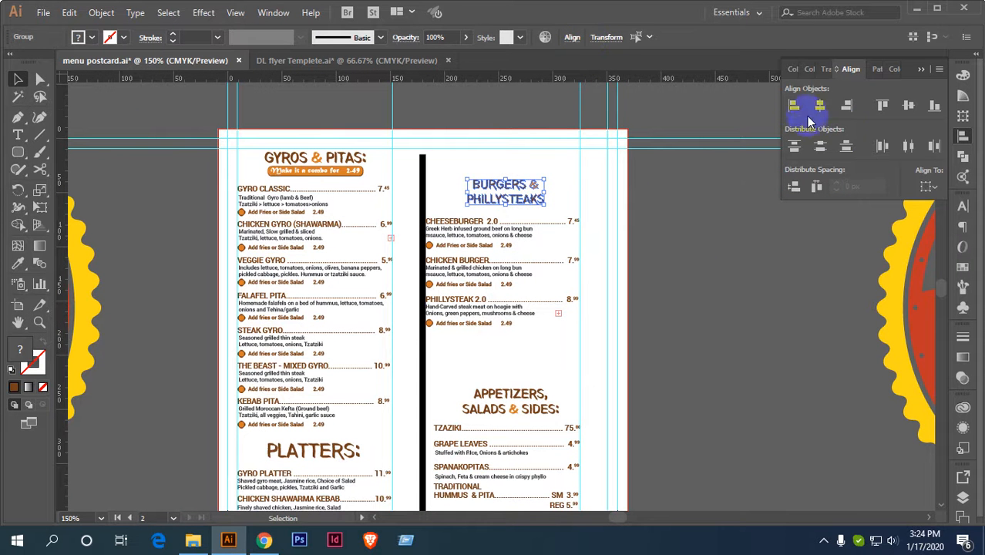
right_click(504, 190)
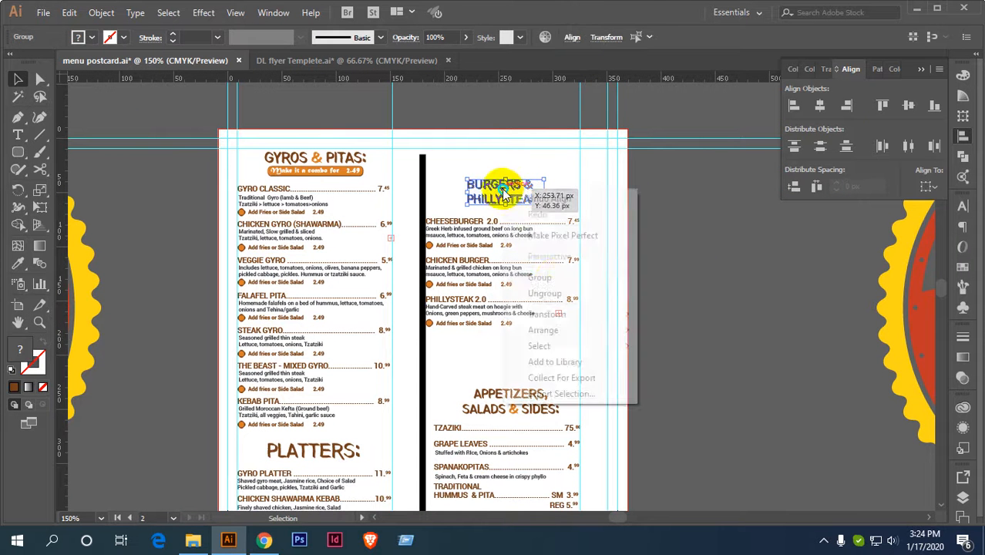
left_click(561, 279)
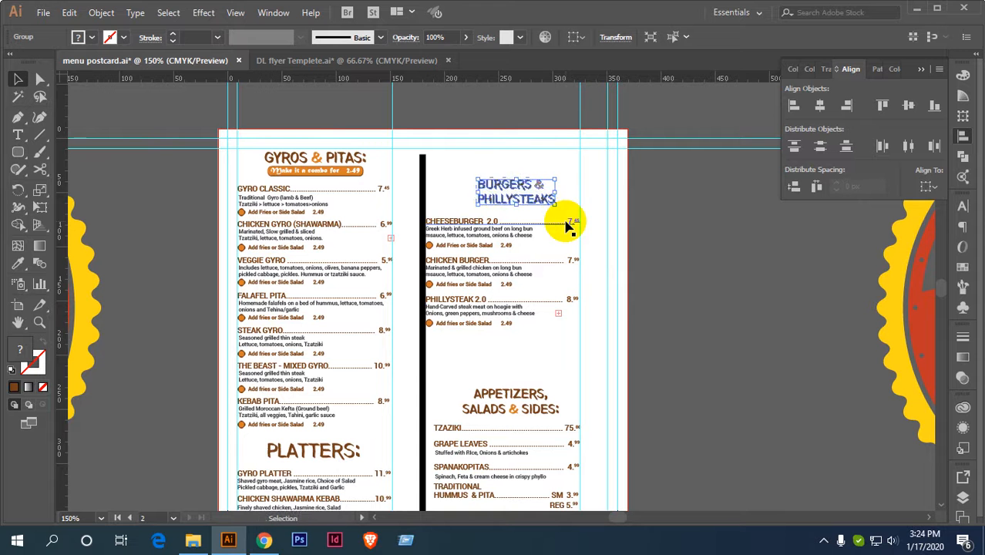
Nudge the BURGERS & PHILLYSTEAKS heading right until its edge meets the guide at the price column.
key("shift+Right")
key("shift+Right")
key("Left")
key("Left")
key("Left")
key("Left")
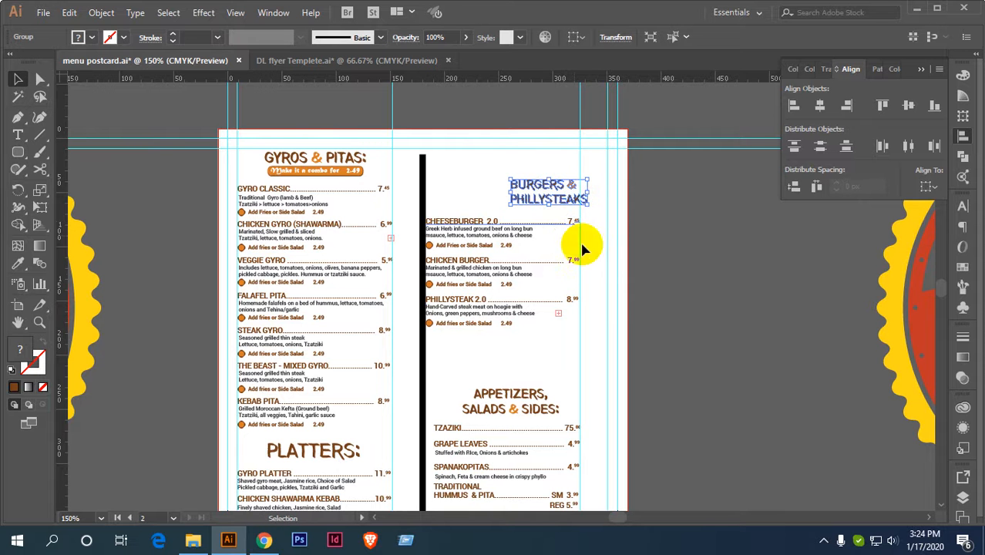
key("Left")
key("Left")
key("Left")
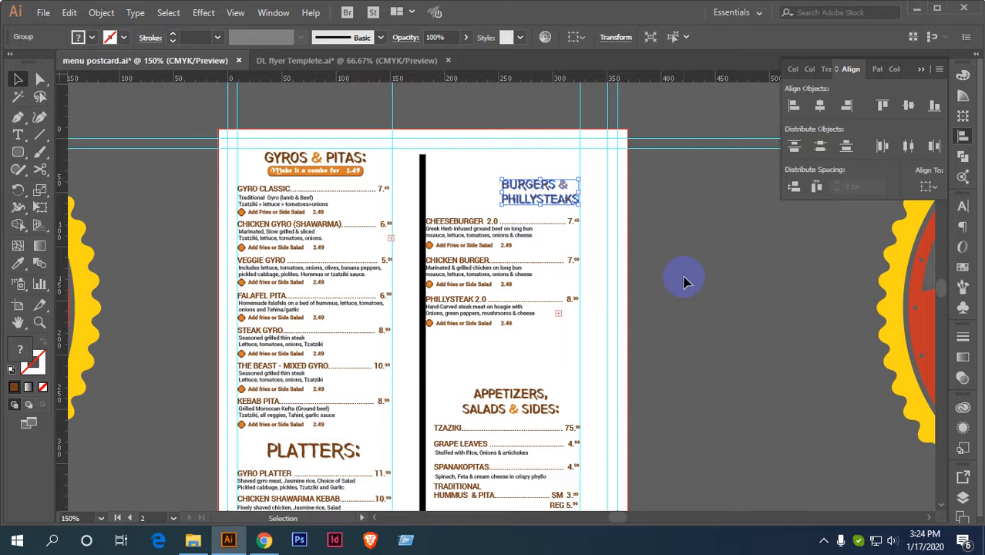
left_click(668, 275)
Bring the burger-827309.png image from the DL flyer Templete.ai document into menu postcard.ai, above the menu page.
left_click_drag(659, 276, 713, 285)
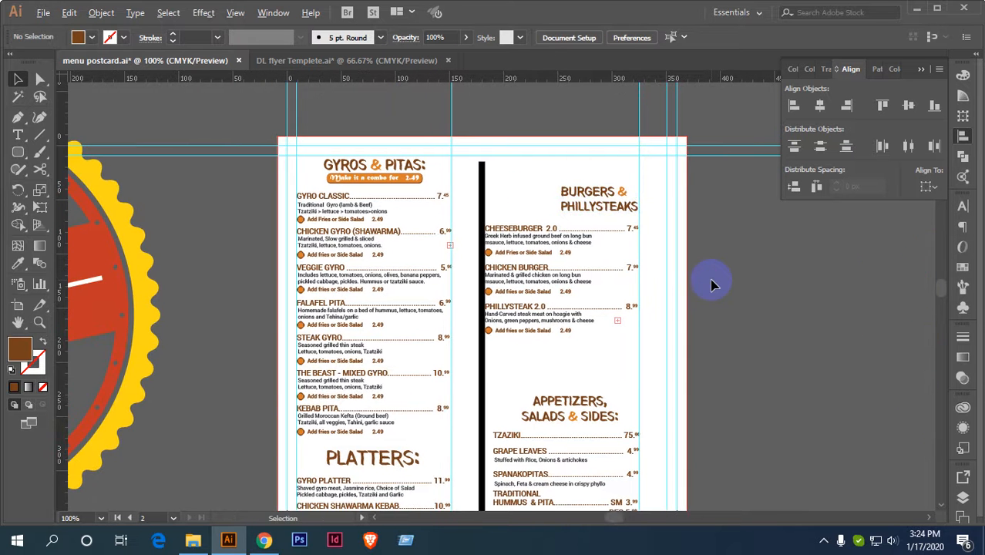
key("ctrl+minus")
left_click(358, 61)
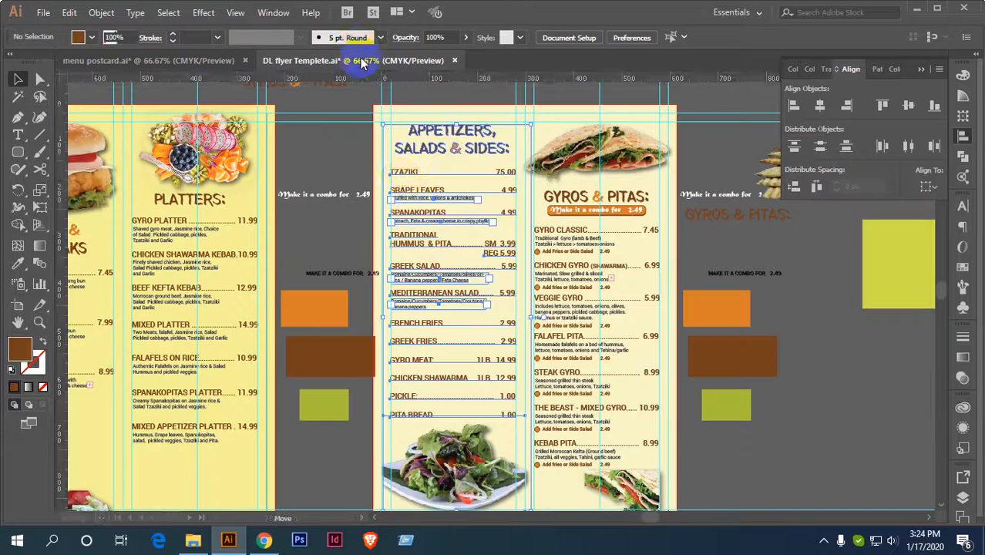
left_click_drag(451, 165, 711, 225)
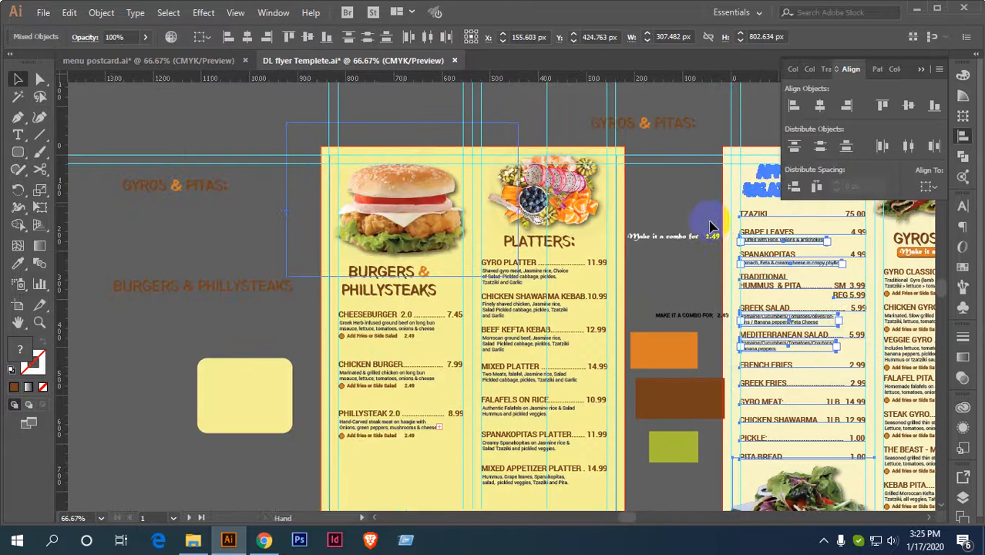
left_click(409, 212)
right_click(409, 204)
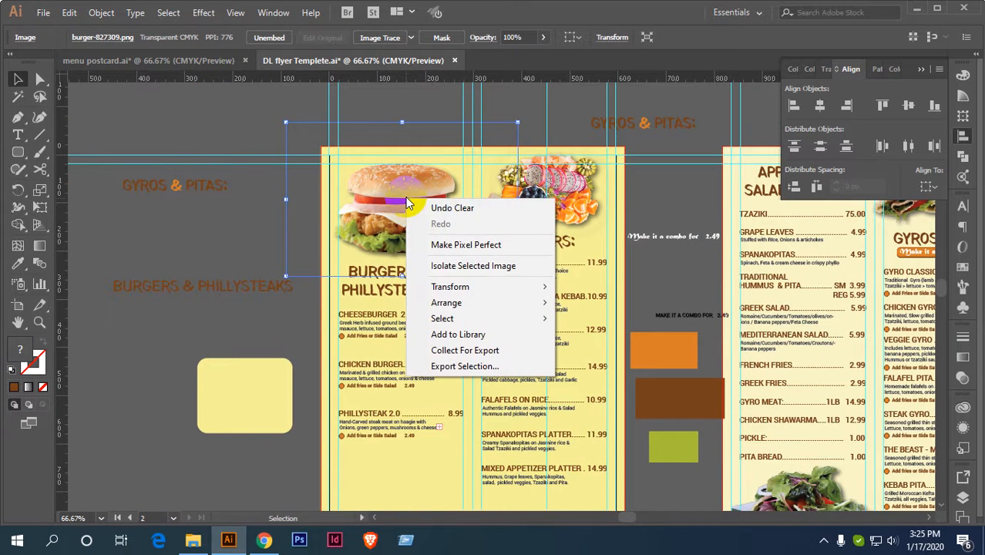
left_click(323, 162)
left_click_drag(396, 191, 177, 65)
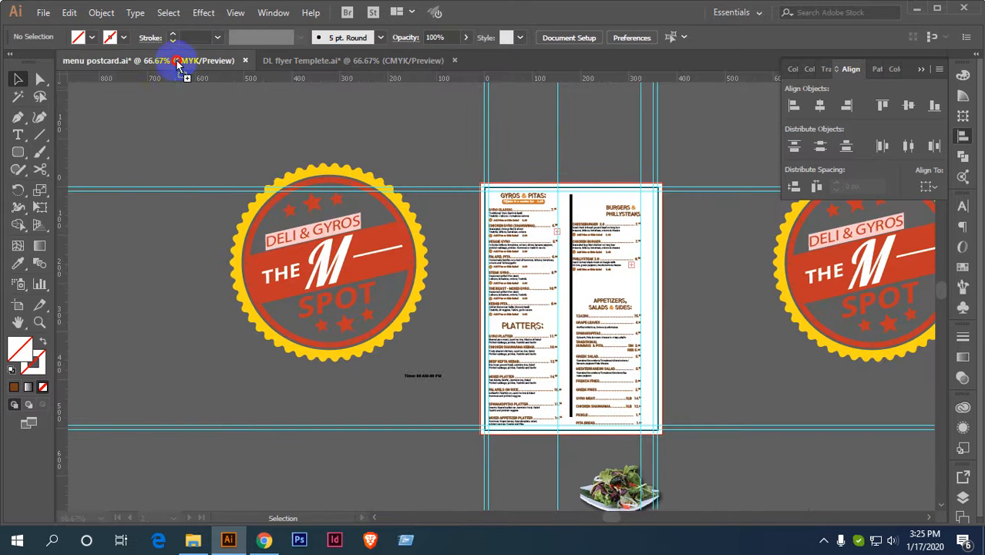
left_click_drag(609, 140, 602, 121)
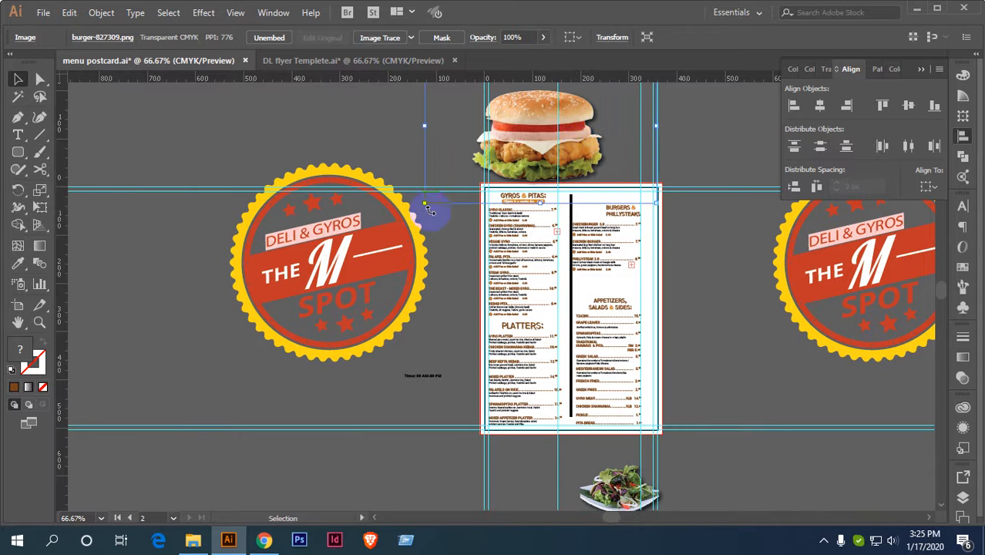
Scale the burger image down to about 92 by 61 px and move it next to the BURGERS & PHILLYSTEAKS heading.
left_click_drag(429, 210, 576, 142)
scroll(576, 141, "up", 2)
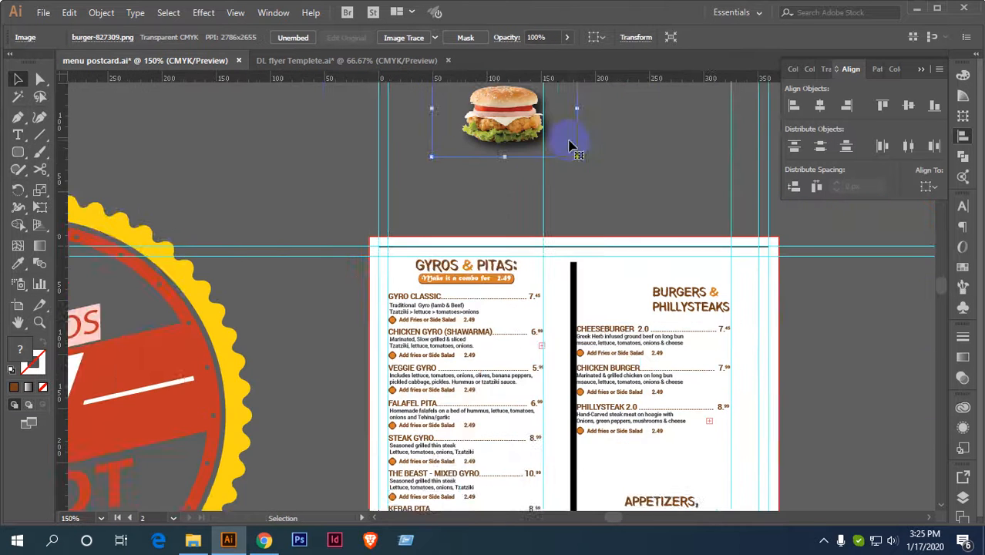
scroll(522, 160, "up", 2)
left_click_drag(431, 148, 547, 313)
scroll(547, 313, "up", 2)
left_click_drag(638, 179, 613, 212)
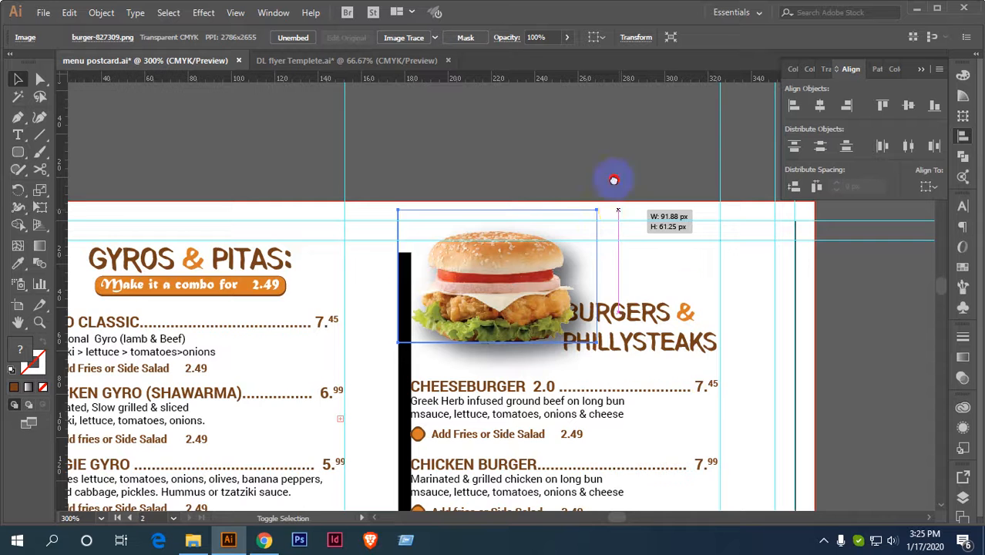
Resize and reposition the burger image between the black divider and the BURGERS & PHILLYSTEAKS heading, and delete it.
scroll(612, 170, "down", 3)
left_click_drag(585, 98, 569, 127)
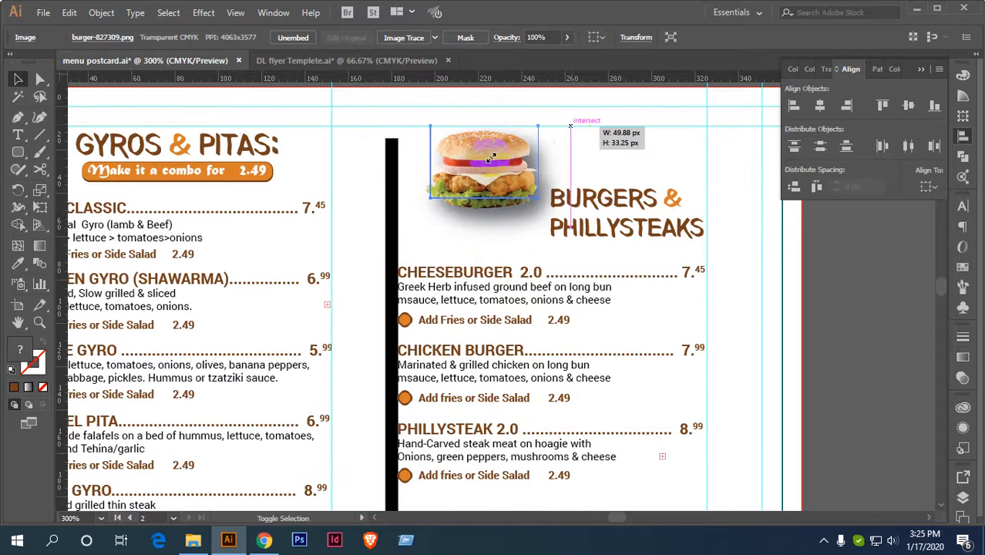
left_click_drag(490, 158, 481, 213)
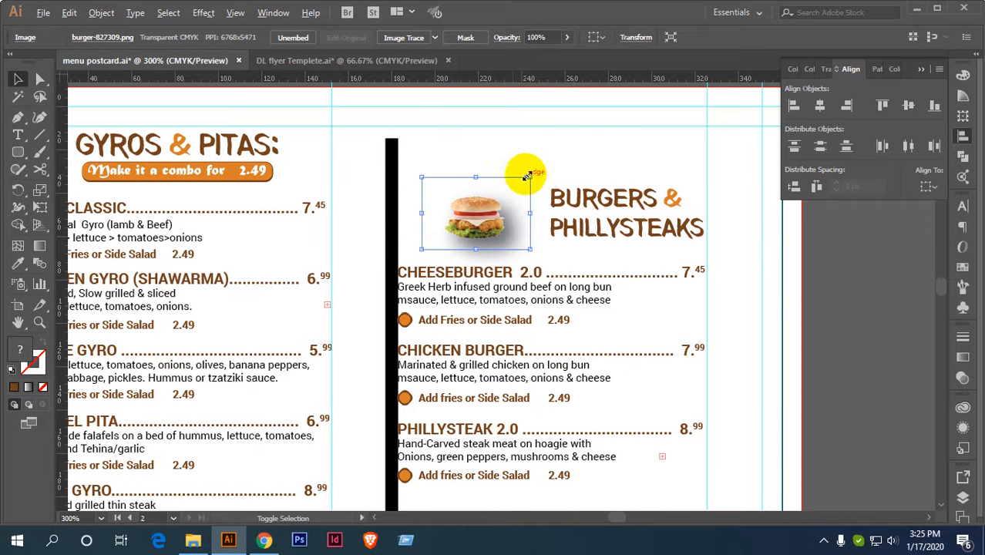
left_click_drag(530, 177, 558, 137)
left_click_drag(483, 219, 483, 202)
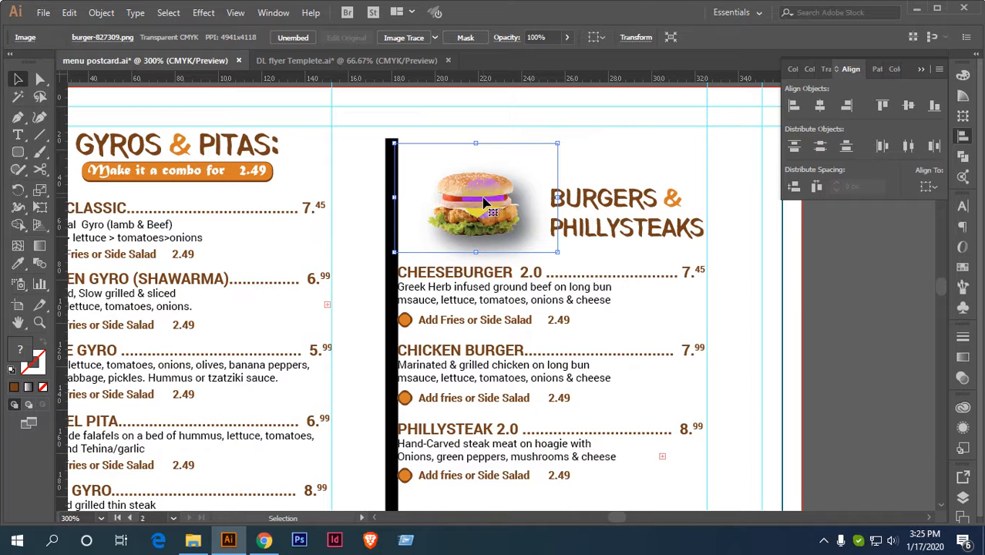
key("Delete")
Start placing an image from the Downloads folder and select hamburger-1238246.
left_click(43, 12)
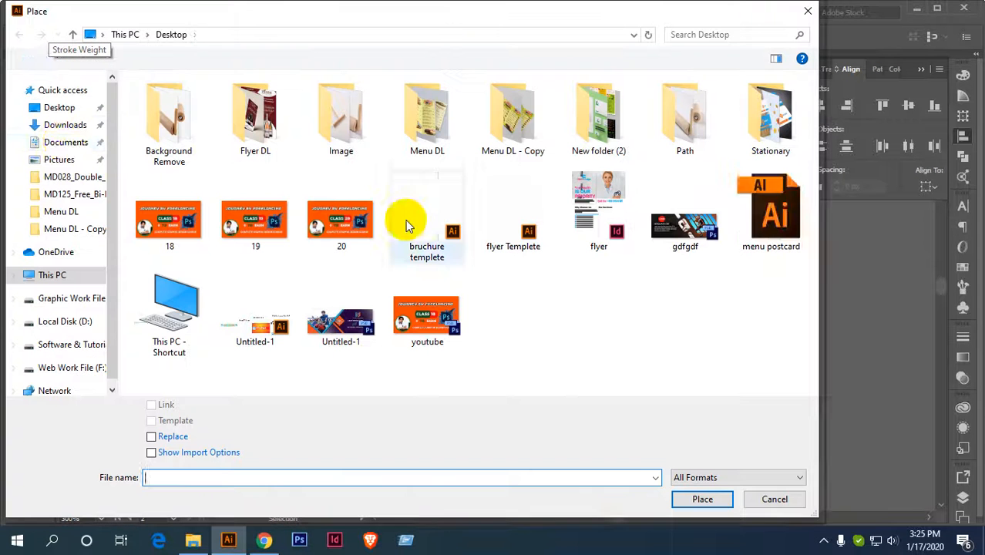
left_click(63, 125)
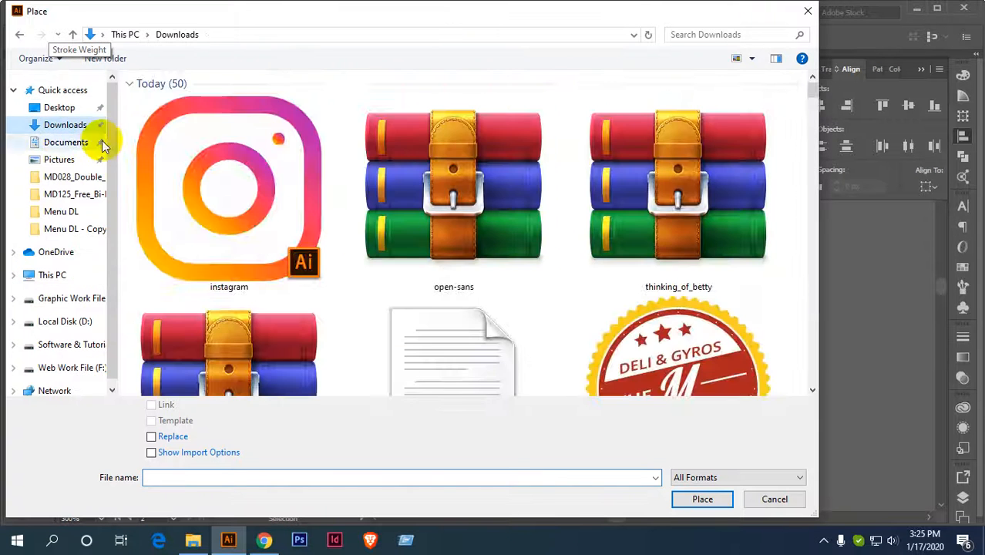
scroll(521, 197, "down", 5)
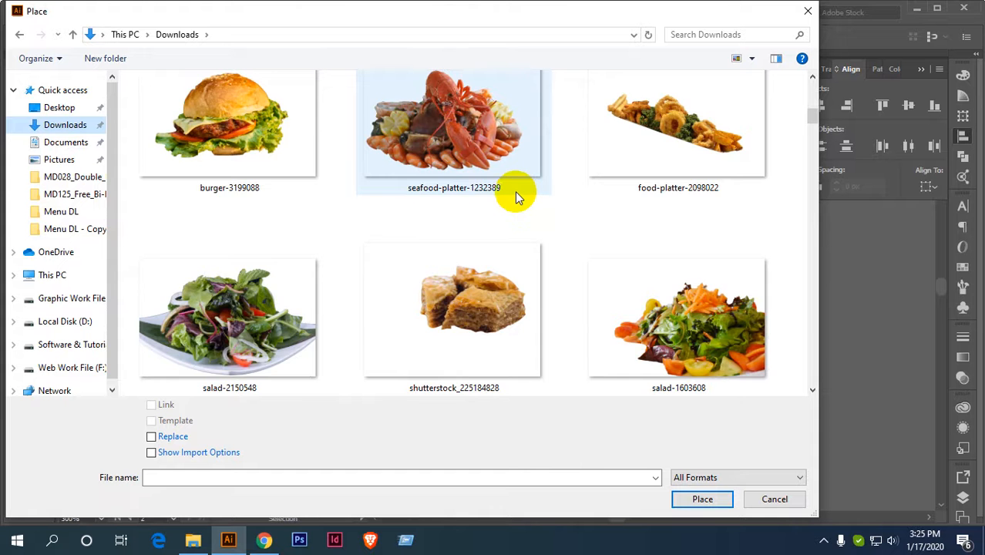
scroll(515, 191, "down", 4)
left_click(672, 209)
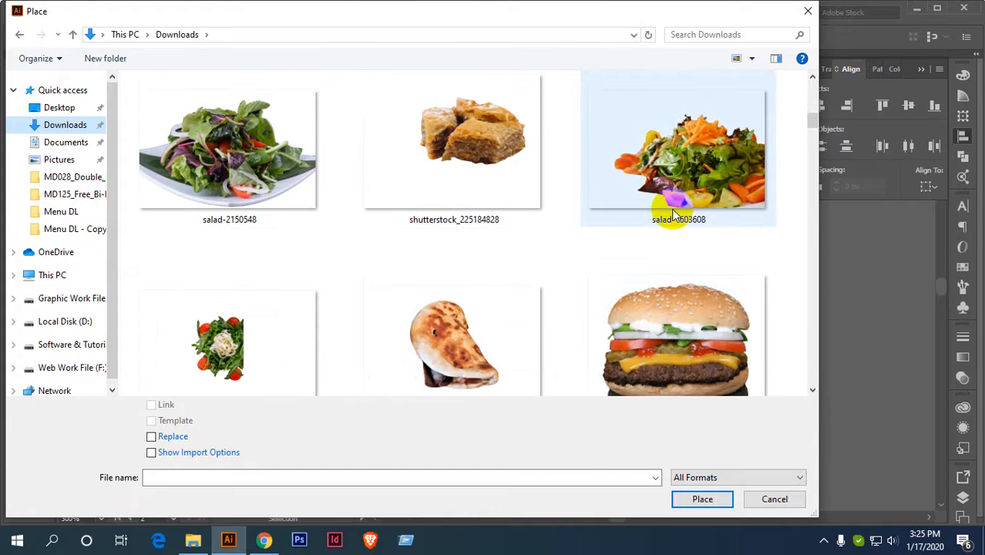
left_click(678, 185)
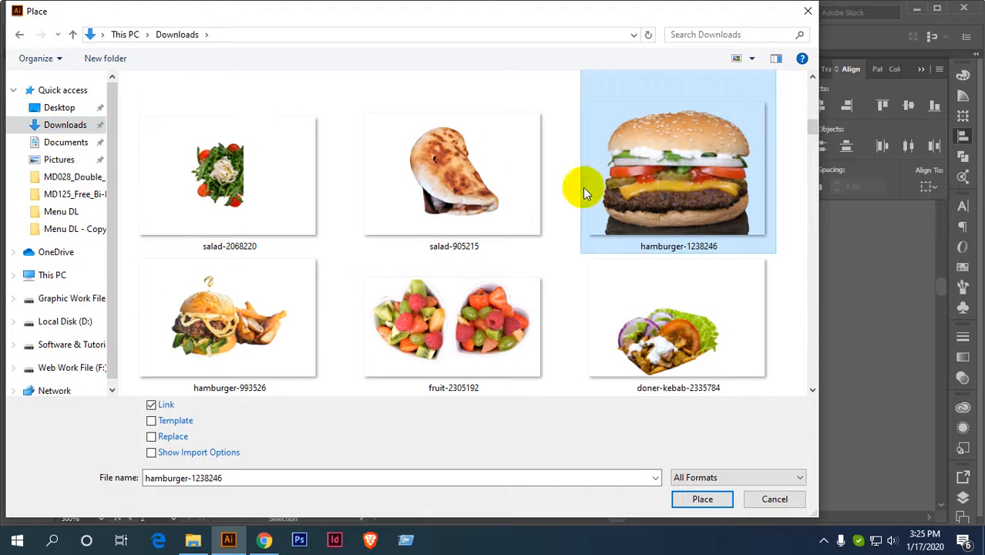
Extract the png archive into the Downloads folder, overwriting all existing files.
scroll(582, 187, "down", 6)
scroll(537, 206, "down", 2)
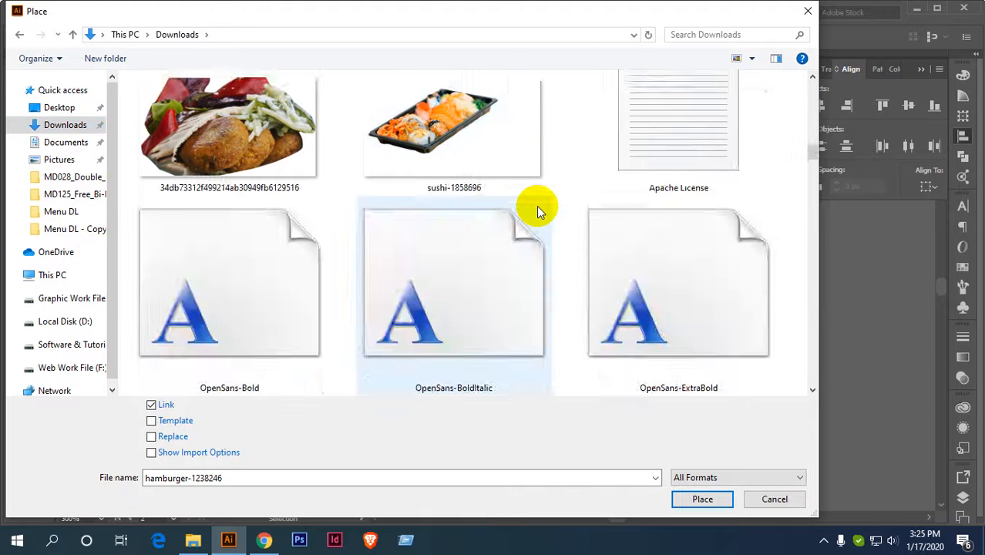
scroll(536, 209, "up", 4)
scroll(539, 209, "up", 8)
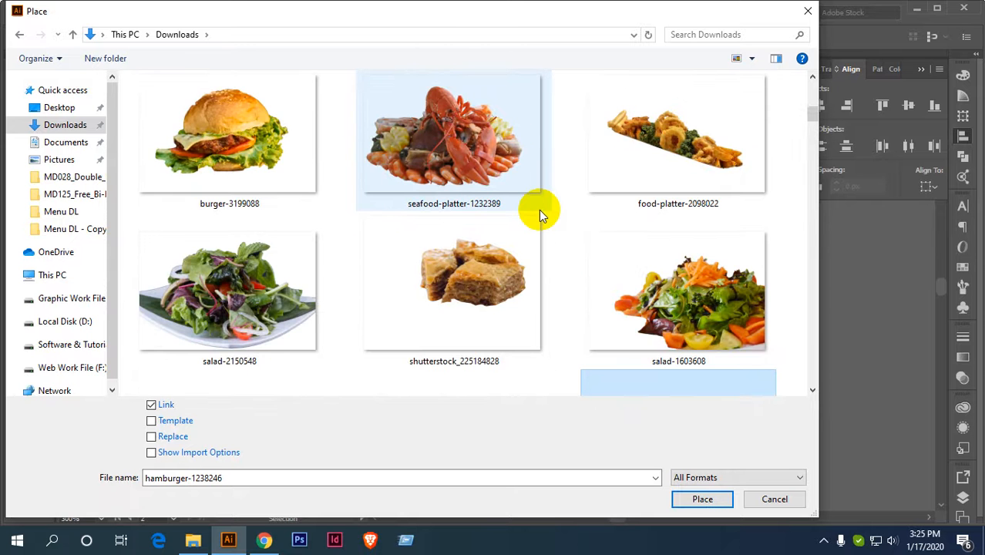
scroll(538, 210, "up", 2)
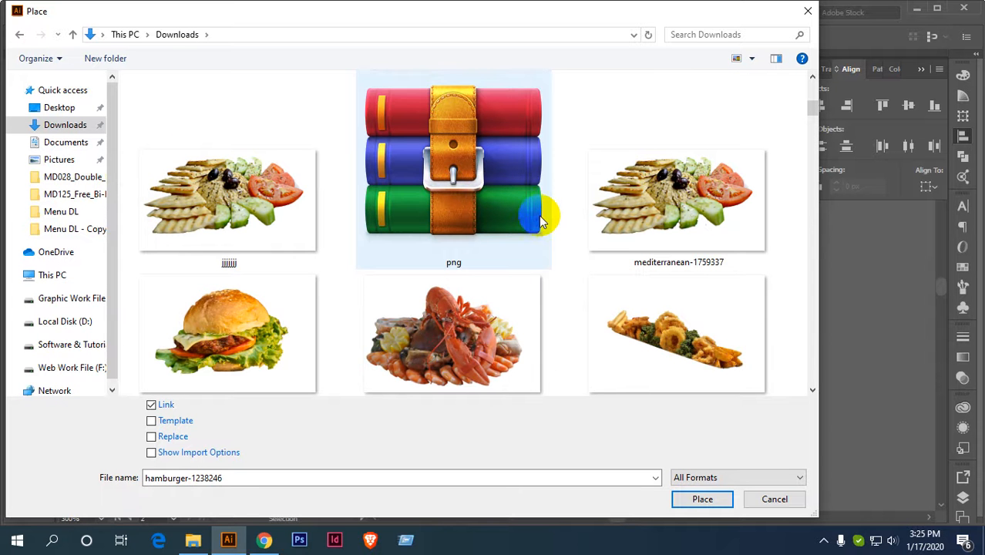
left_click(202, 302)
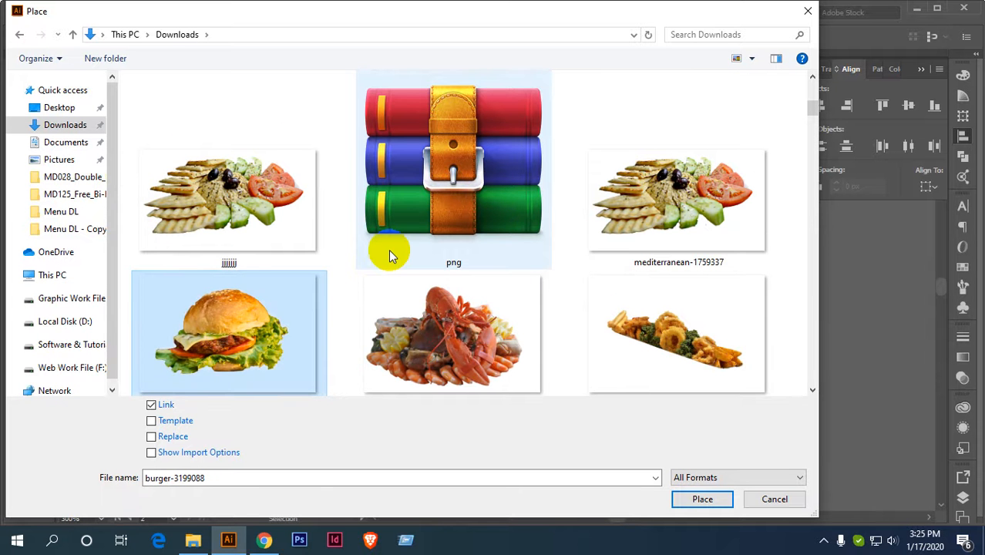
left_click(437, 153)
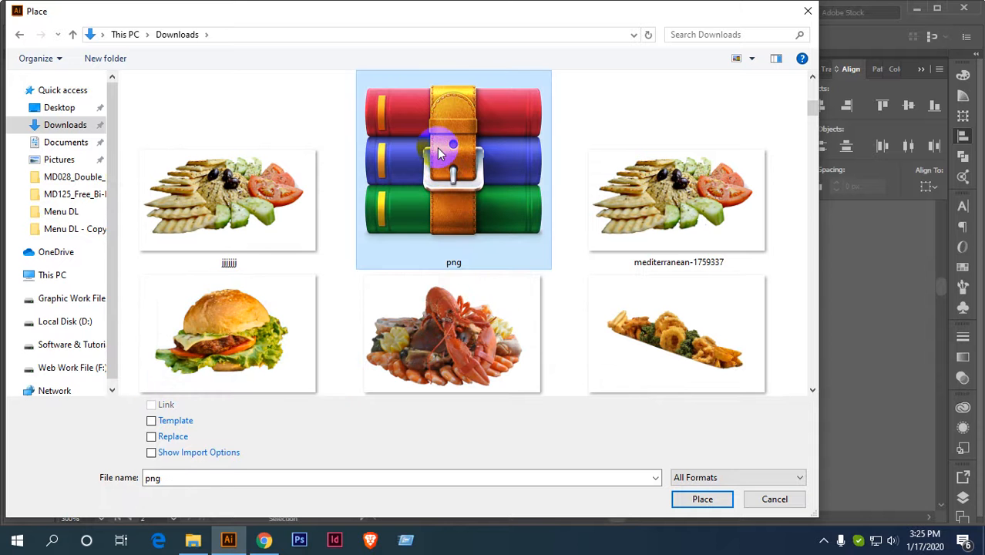
right_click(438, 153)
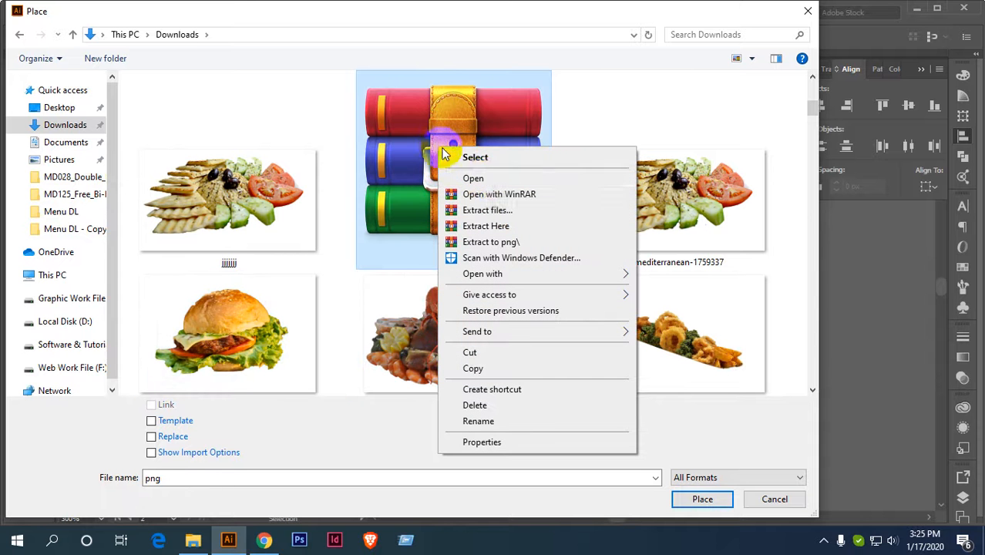
left_click(501, 227)
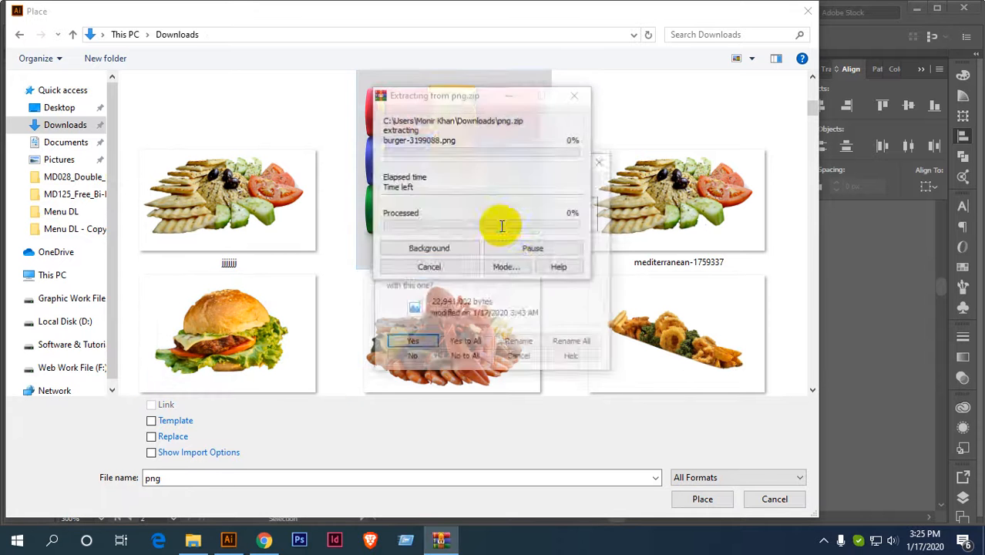
left_click(462, 340)
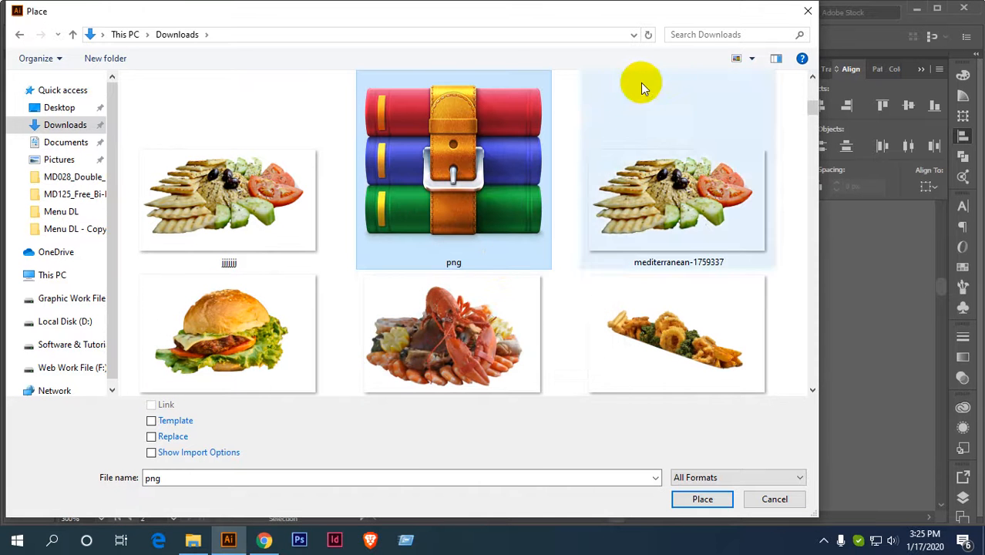
Switch the Downloads folder to smaller thumbnails and look through its files for a burger image.
right_click(561, 291)
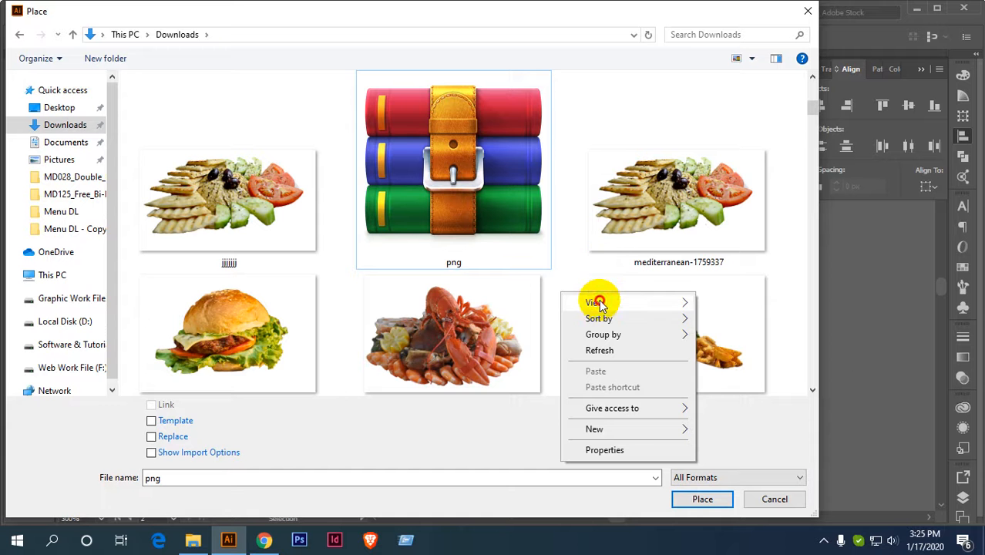
mouse_move(589, 304)
left_click(754, 319)
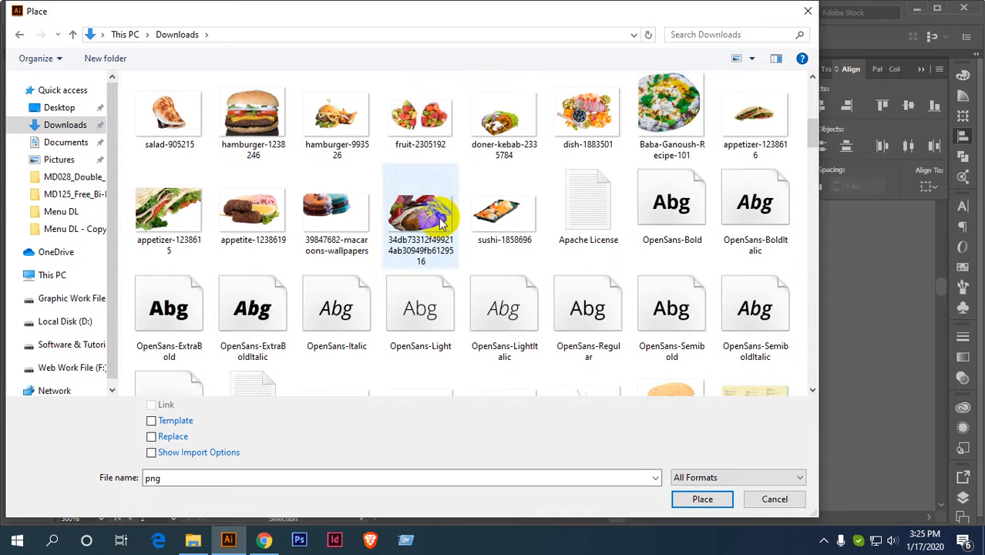
scroll(582, 188, "down", 15)
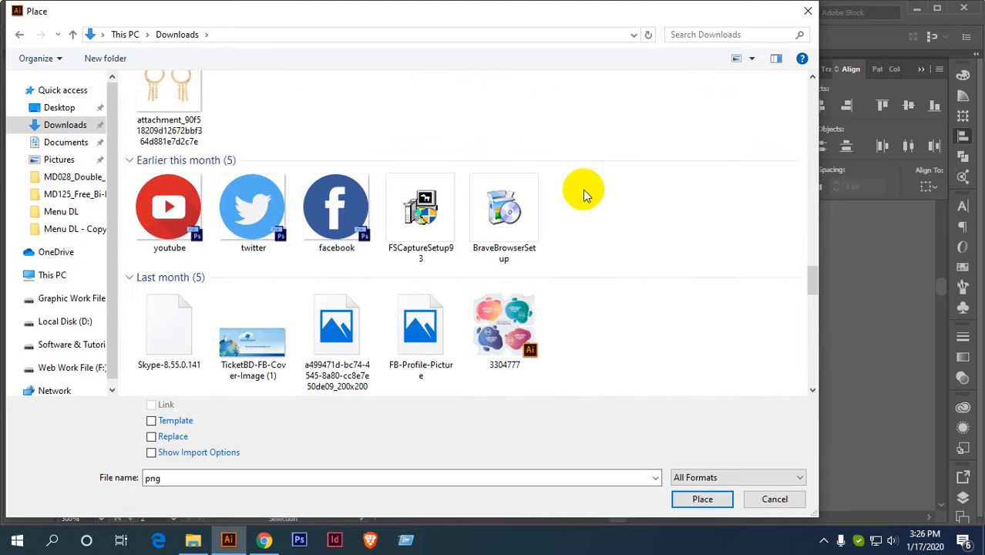
scroll(582, 190, "down", 10)
scroll(583, 189, "up", 10)
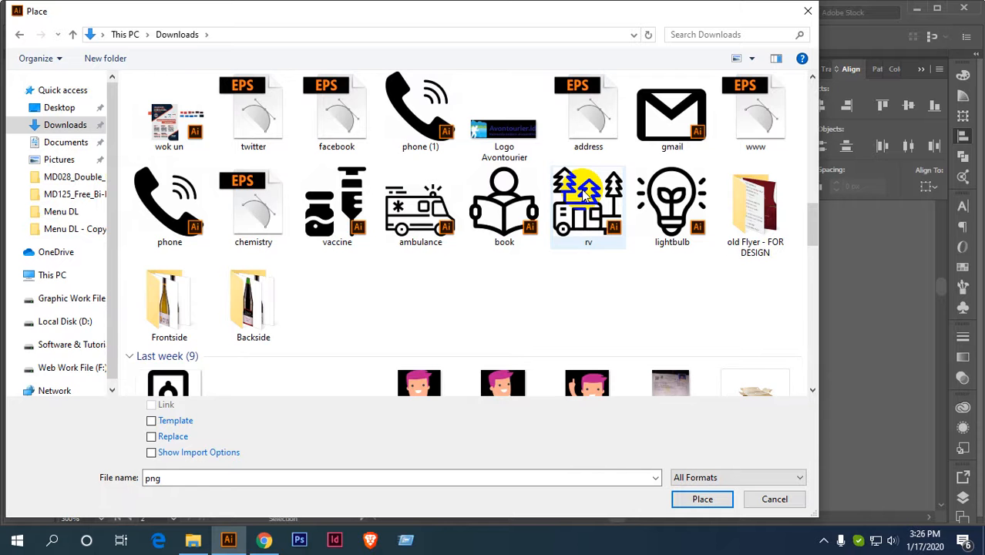
scroll(501, 219, "down", 5)
scroll(501, 220, "up", 3)
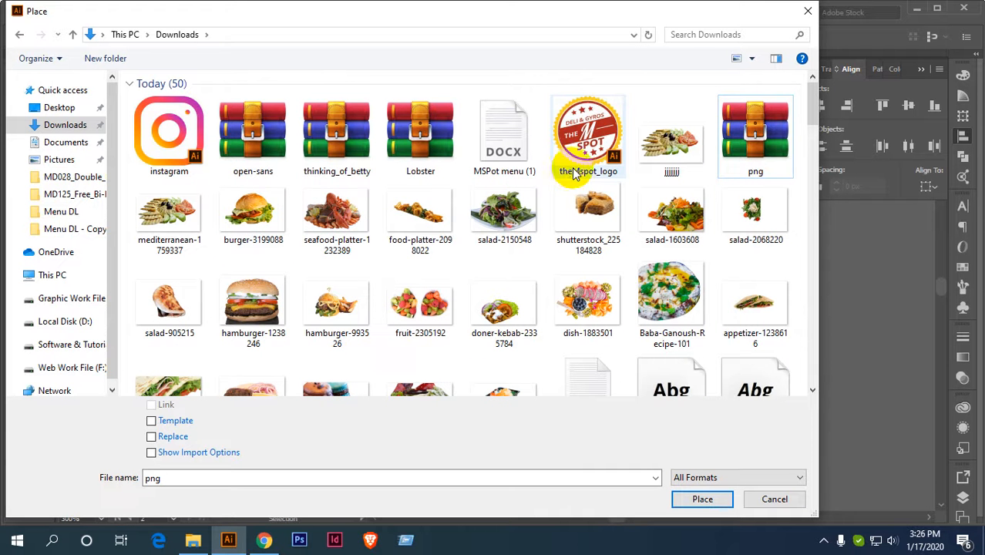
Choose burger-827309 from the Downloads folder as the linked image to place.
left_click(246, 206)
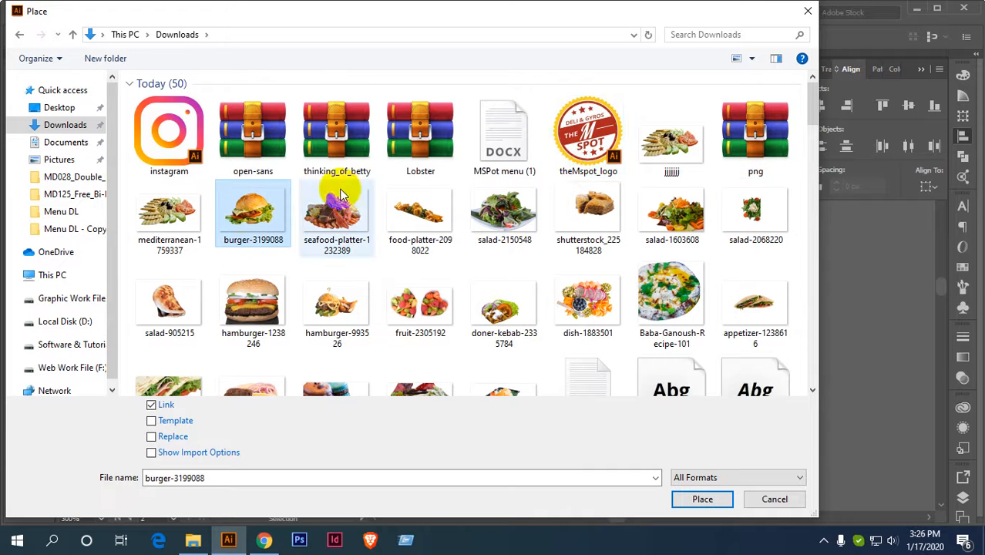
scroll(544, 191, "down", 2)
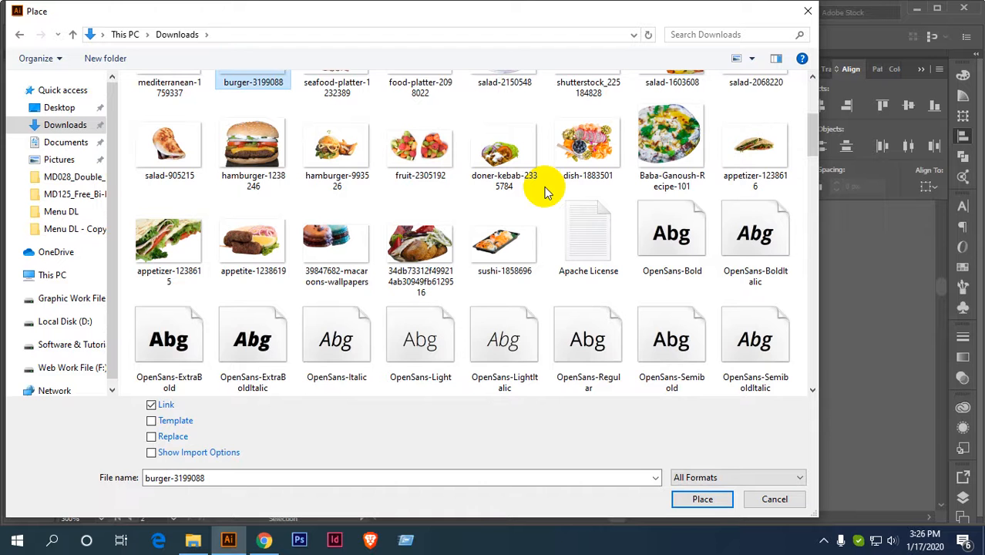
scroll(544, 185, "down", 3)
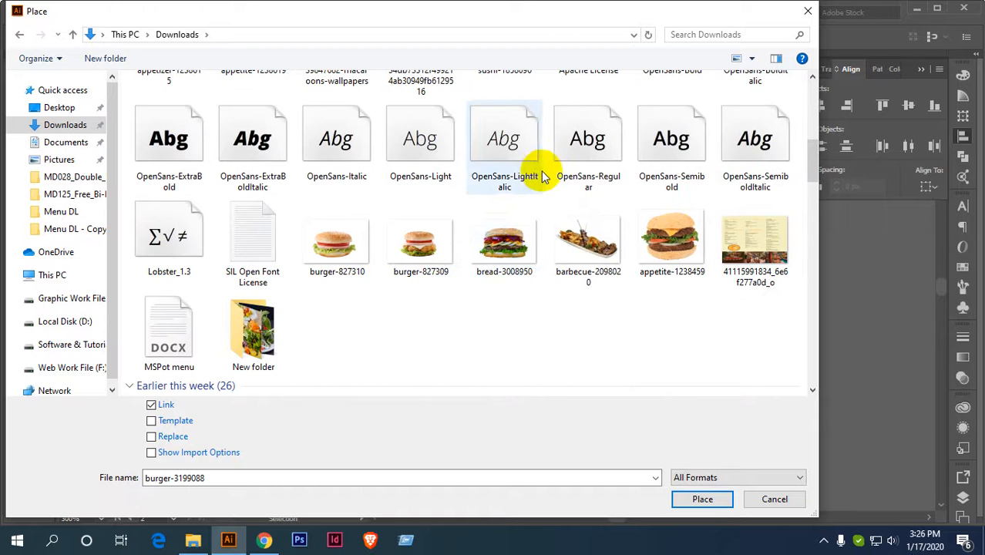
left_click(335, 248)
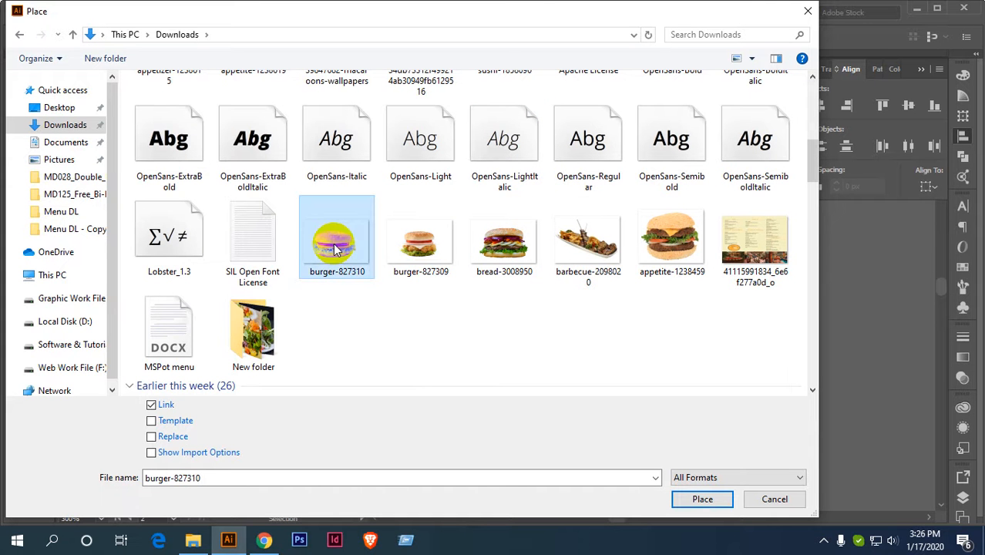
left_click(420, 247)
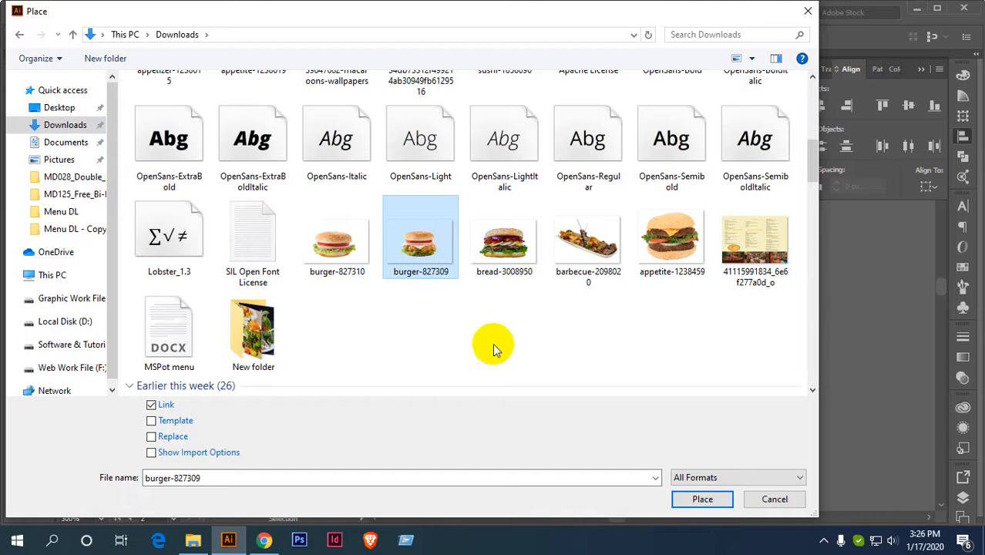
left_click(703, 500)
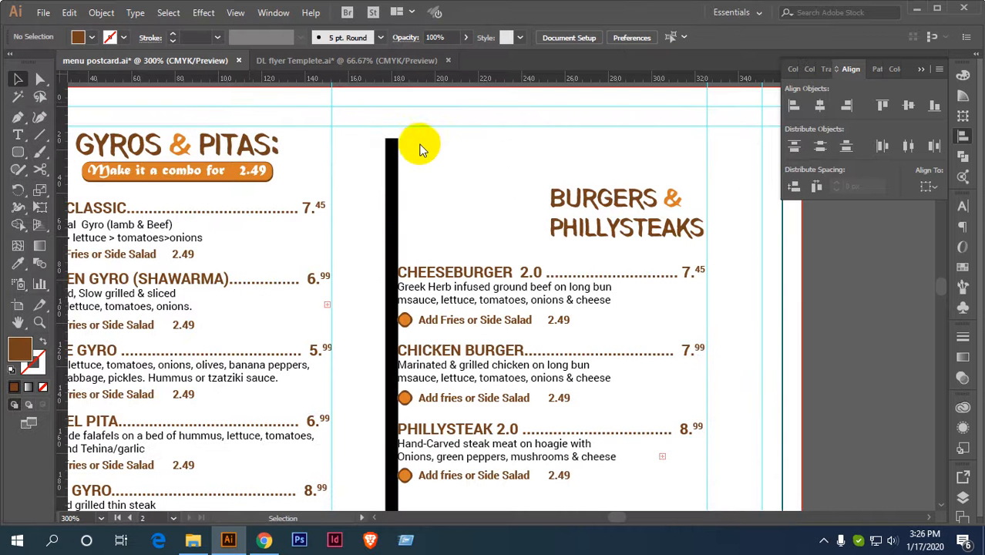
Place the burger image at about 82 by 55 px between the black divider and the BURGERS & PHILLYSTEAKS heading, and embed it.
left_click_drag(433, 141, 612, 256)
left_click_drag(555, 231, 507, 237)
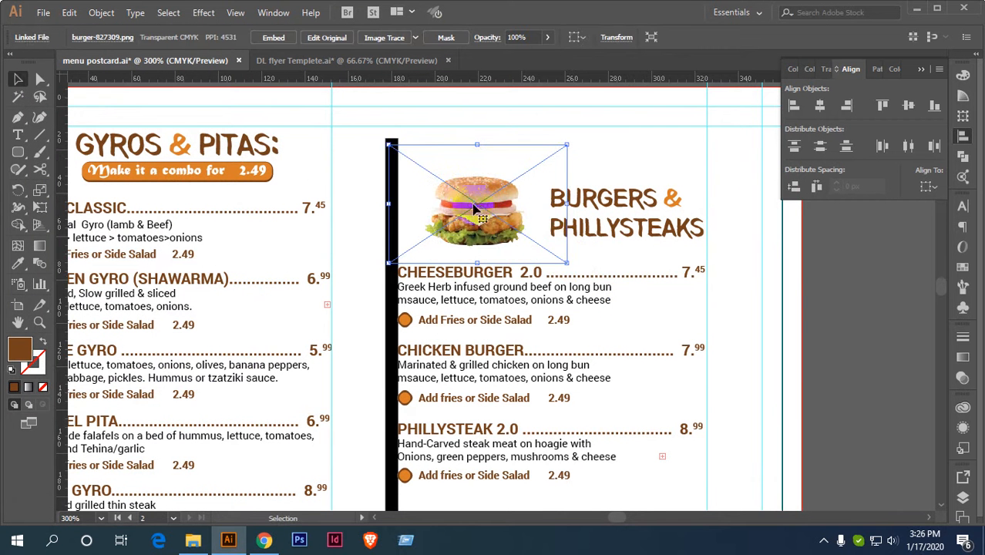
left_click(266, 41)
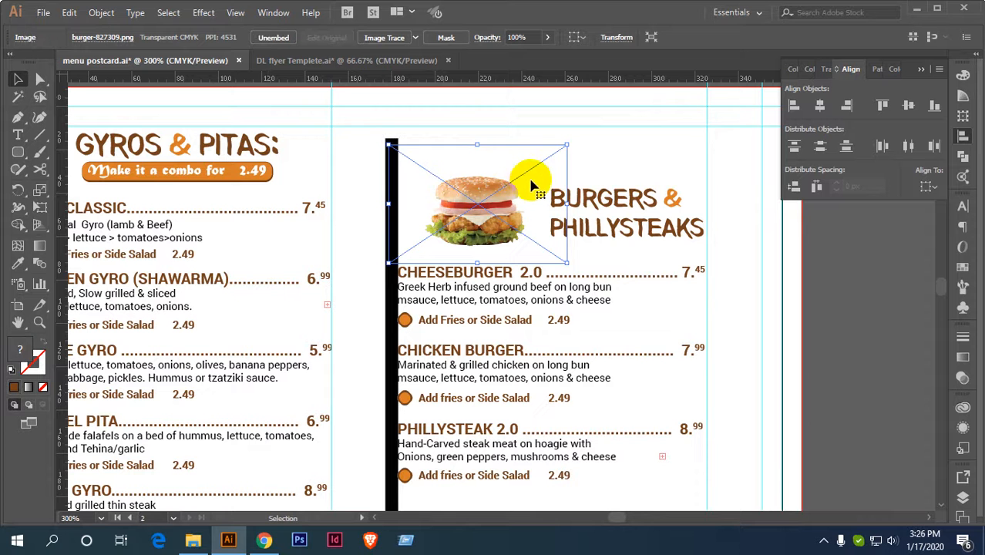
Enlarge the burger image to about 112 by 75 px and nudge it slightly upward above the CHEESEBURGER line.
left_click_drag(566, 145, 595, 109)
scroll(542, 192, "up", 2)
scroll(473, 215, "down", 1)
key("Up")
key("Up")
key("Up")
key("Up")
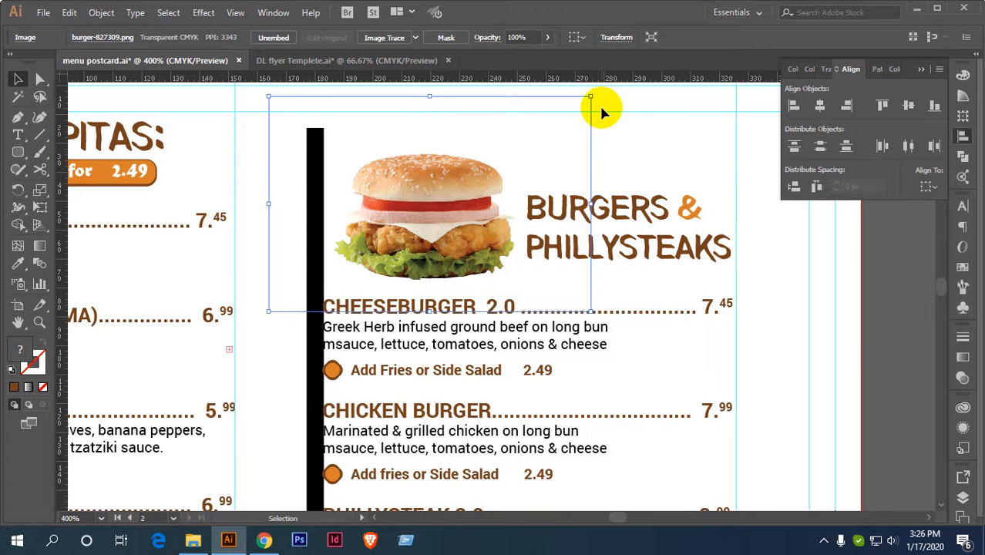
key("Down")
key("Down")
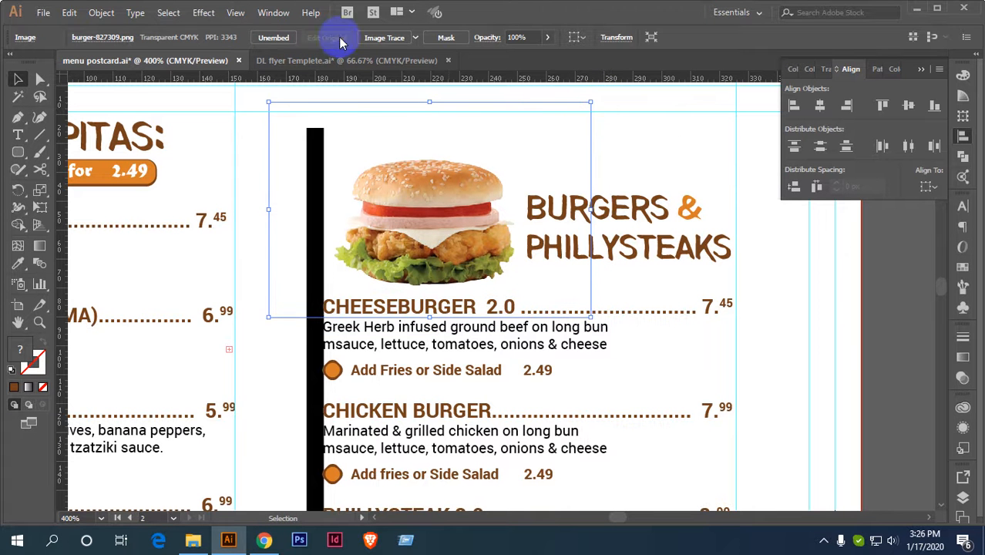
Apply a Multiply drop shadow to the burger image with 75% opacity, X offset 0 px, Y offset 2 px and blur 1 px.
left_click(205, 13)
mouse_move(246, 175)
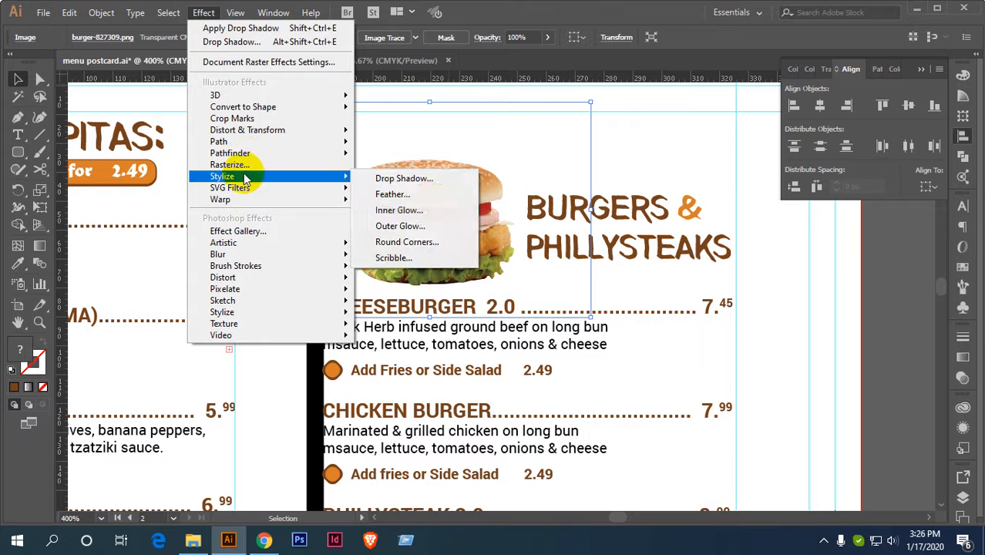
left_click(404, 178)
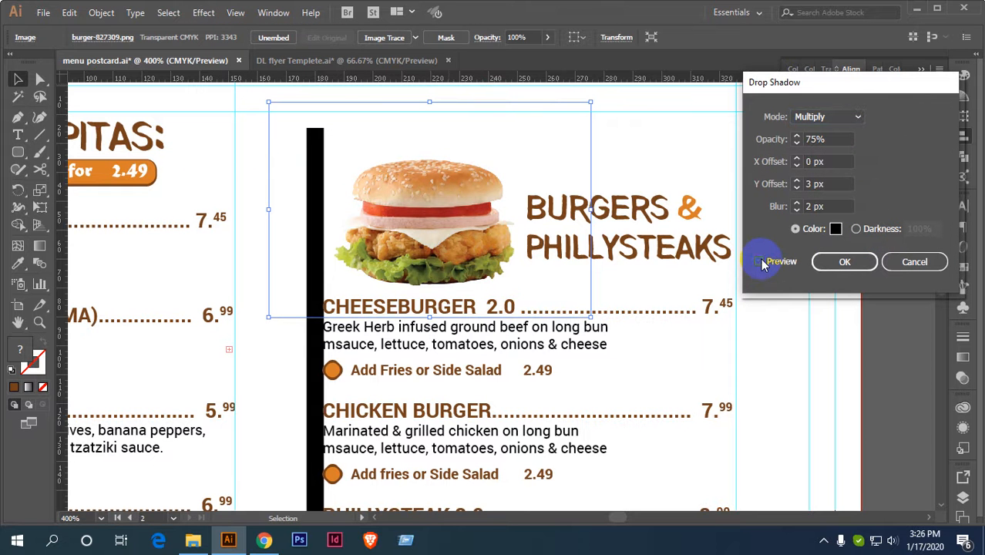
left_click(759, 262)
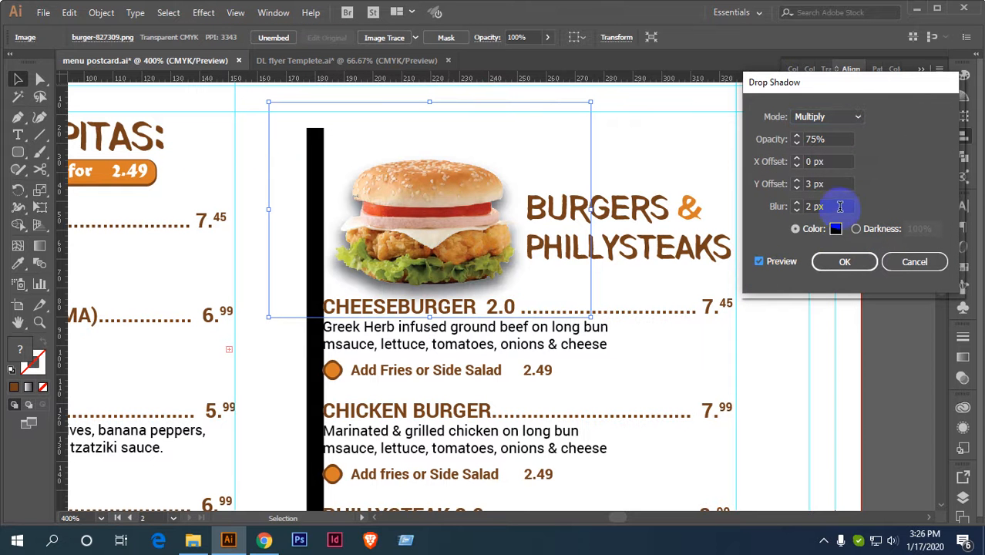
left_click(776, 214)
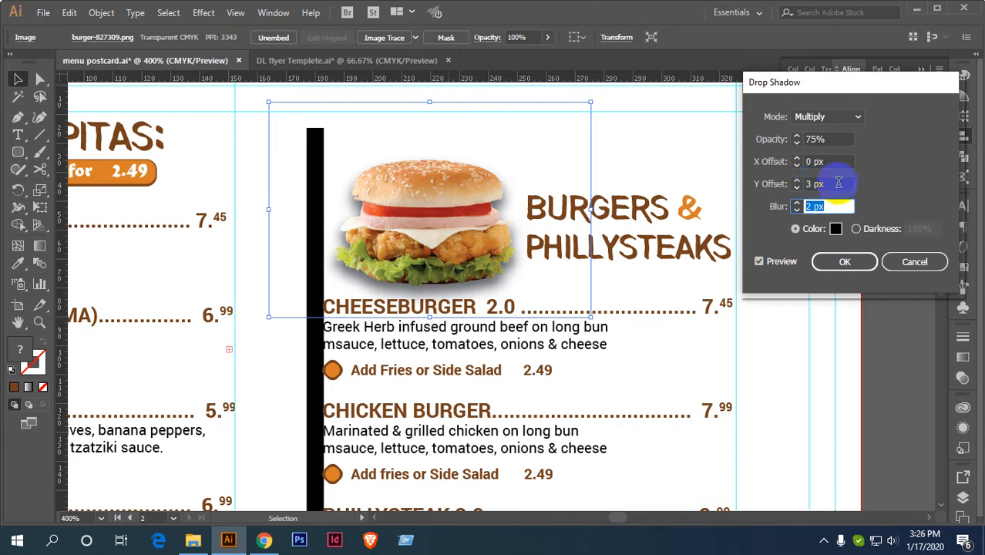
left_click(784, 185)
key("Down")
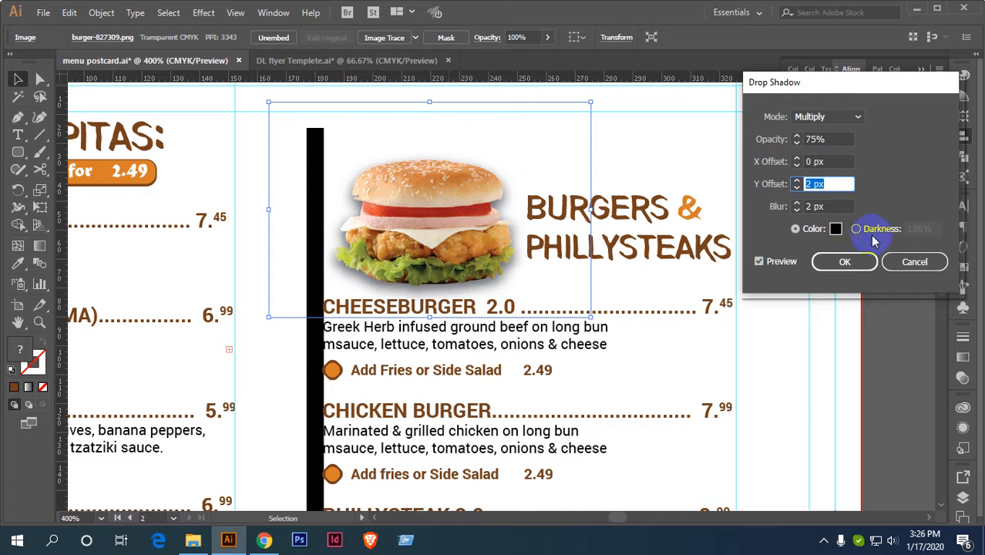
left_click(840, 262)
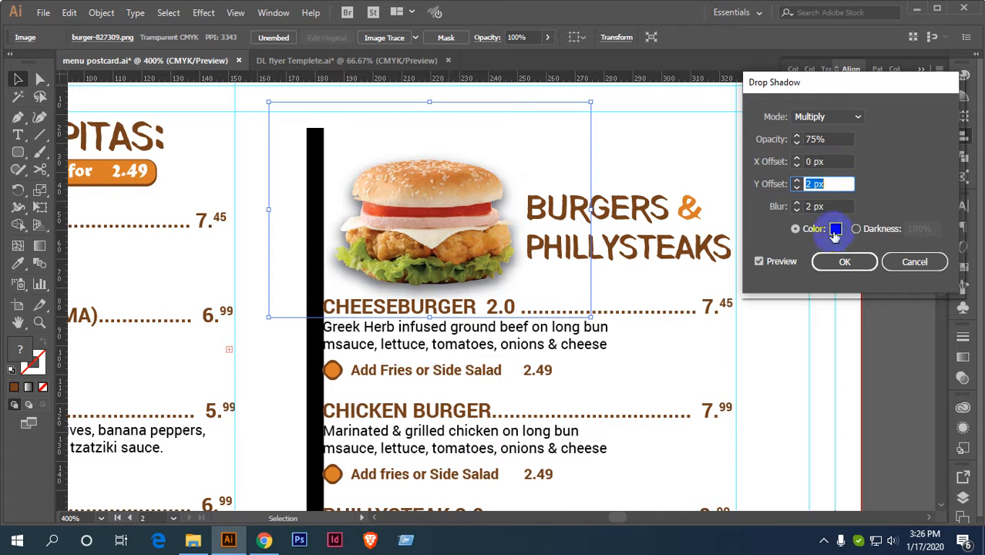
left_click(817, 206)
left_click(797, 209)
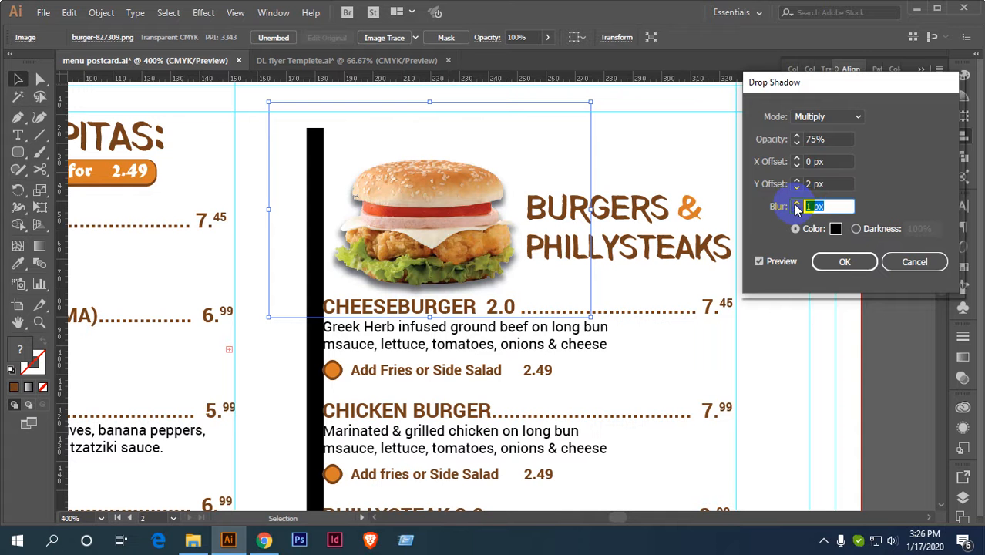
left_click(852, 262)
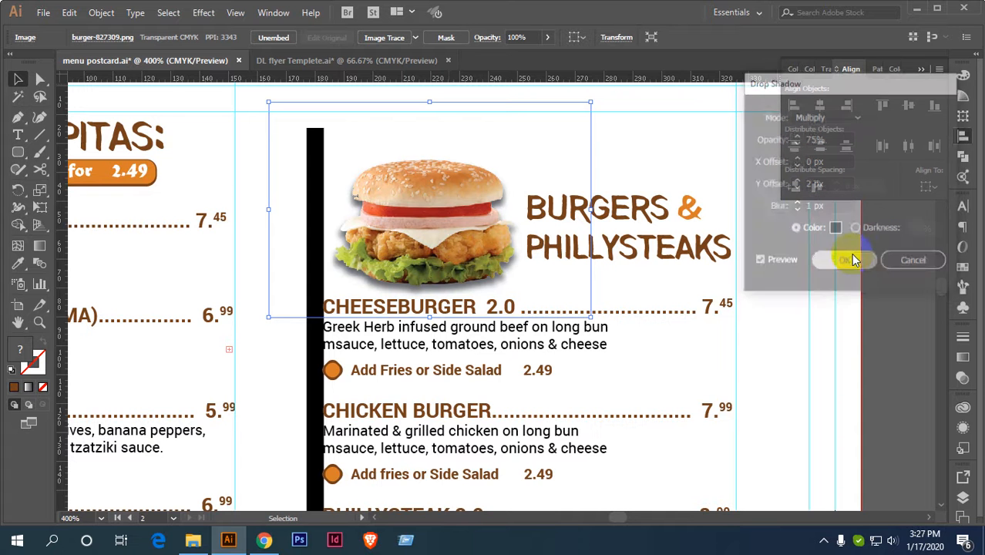
left_click(746, 235)
scroll(647, 224, "down", 1)
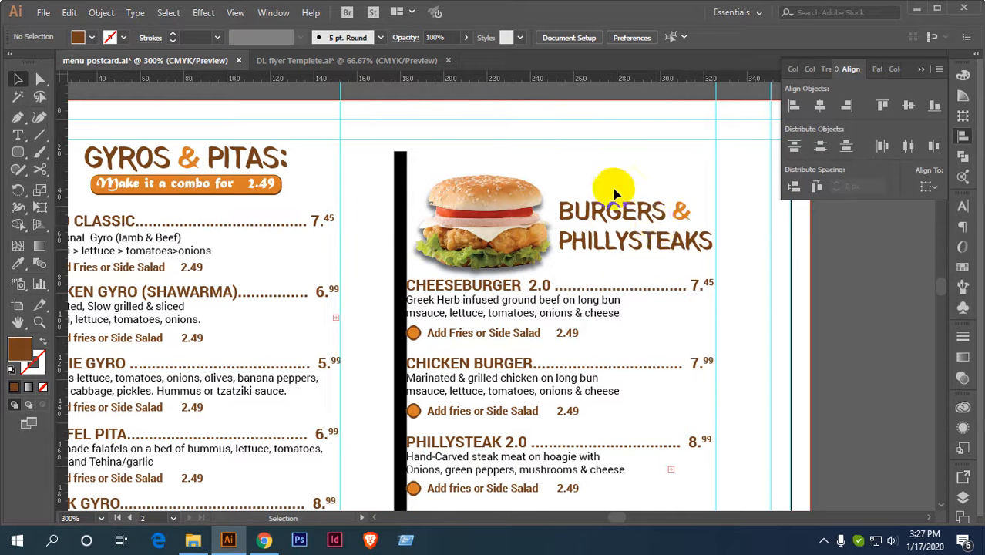
left_click(599, 213)
left_click_drag(515, 166, 556, 209)
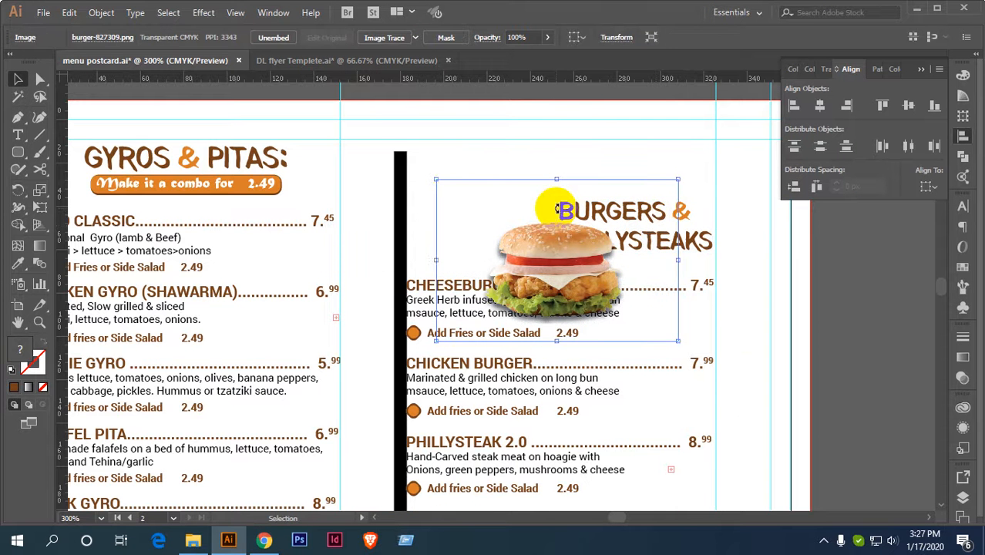
key("ctrl+z")
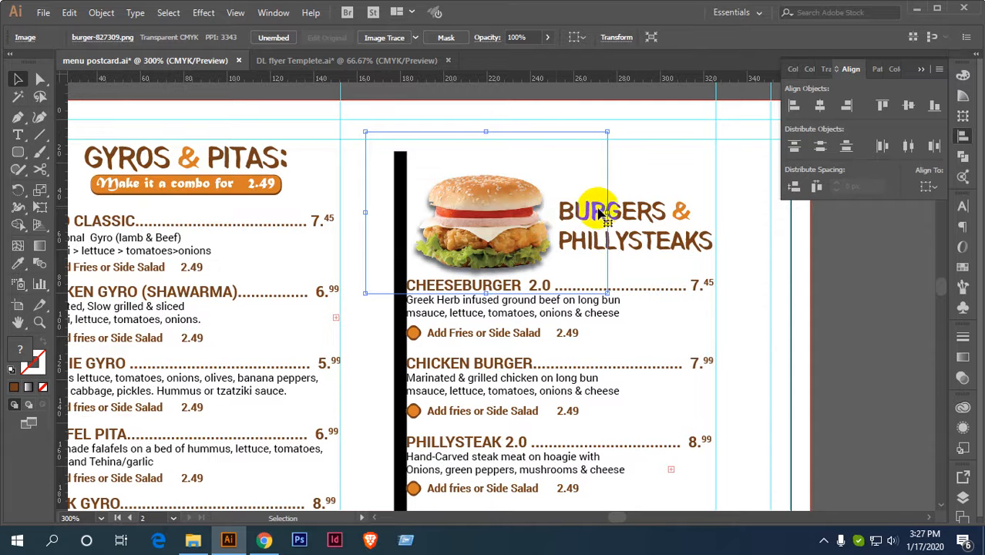
Move the BURGERS & PHILLYSTEAKS heading group slightly upward beside the burger image.
left_click_drag(640, 196, 638, 219)
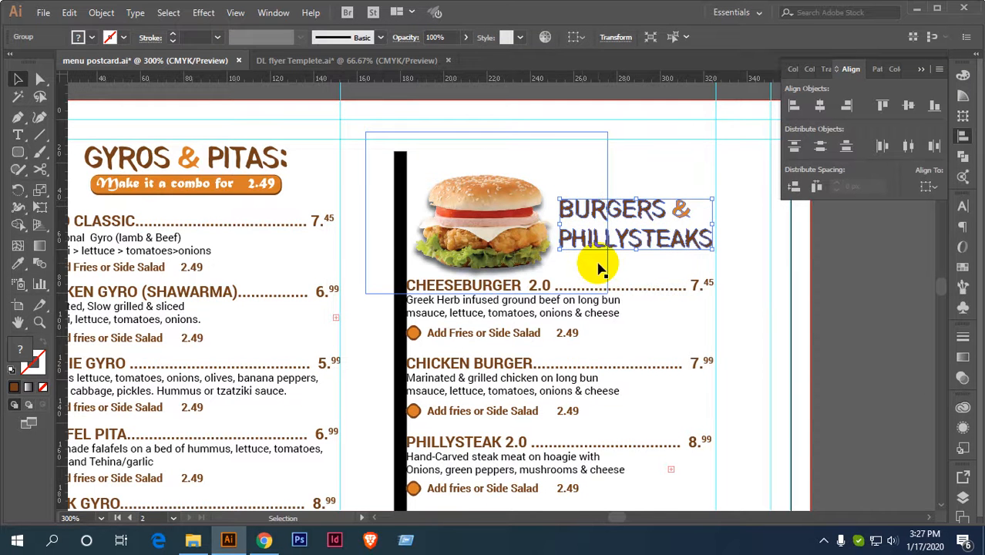
Move the burger image and the BURGERS & PHILLYSTEAKS heading together upward by about 3 px.
scroll(598, 263, "down", 1, "alt")
left_click(717, 219)
left_click(574, 232)
left_click(524, 237, "shift")
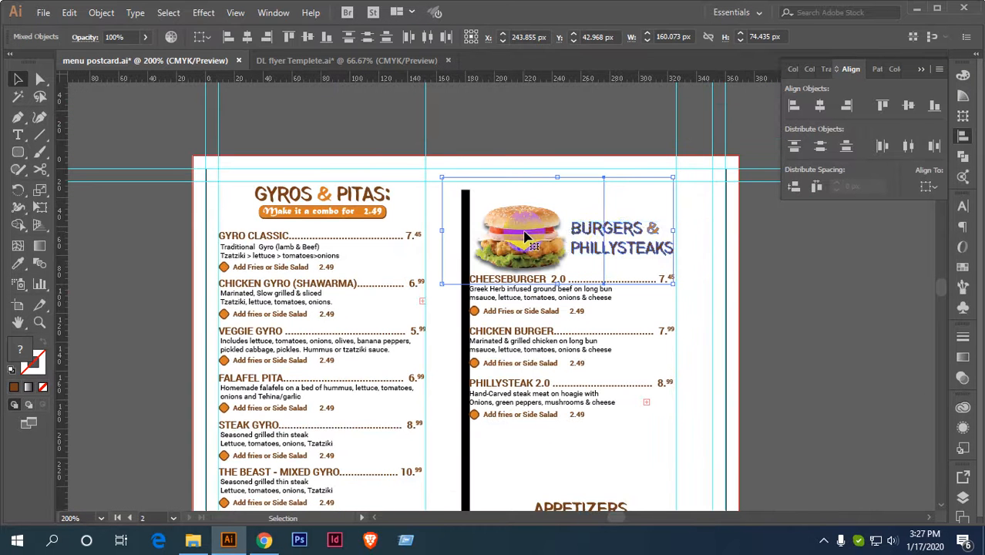
left_click_drag(521, 241, 521, 239)
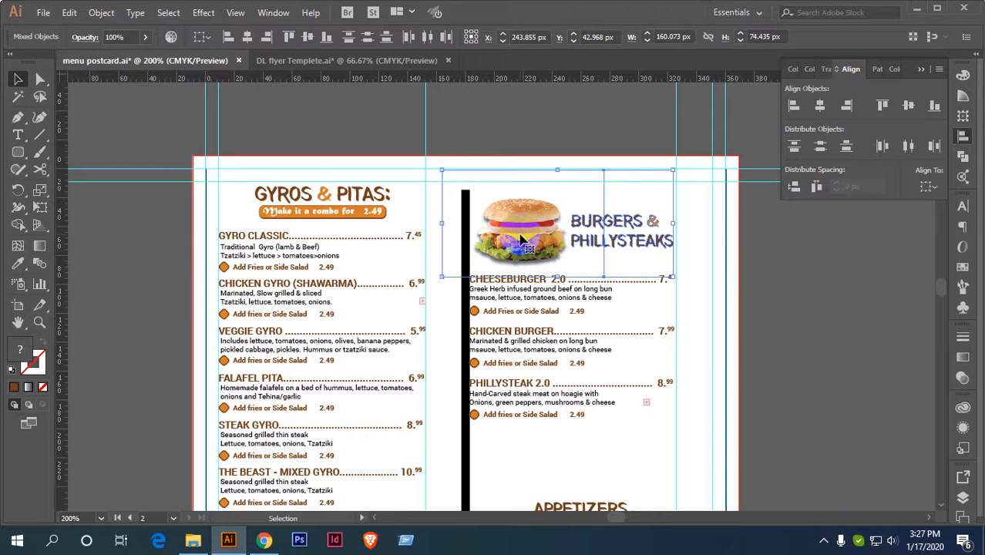
key("Down")
key("Down")
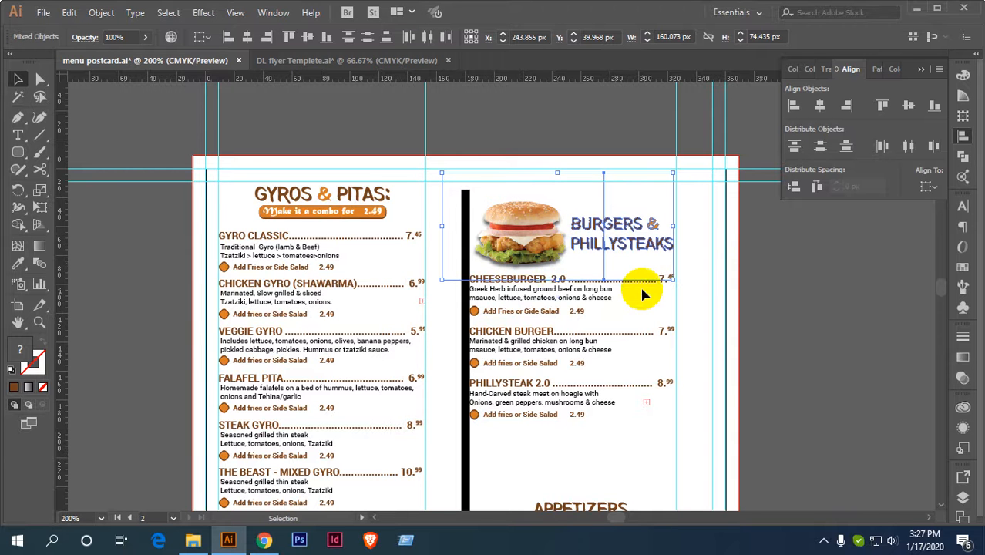
Move the whole burger section, including image, heading and three menu items, upward by about 13 px.
scroll(643, 291, "down", 2)
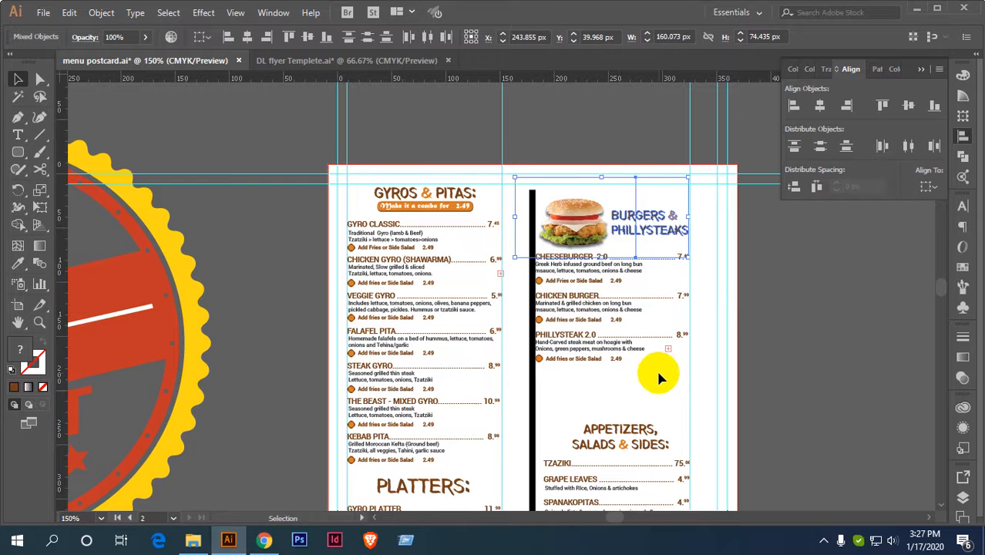
left_click_drag(659, 378, 567, 199)
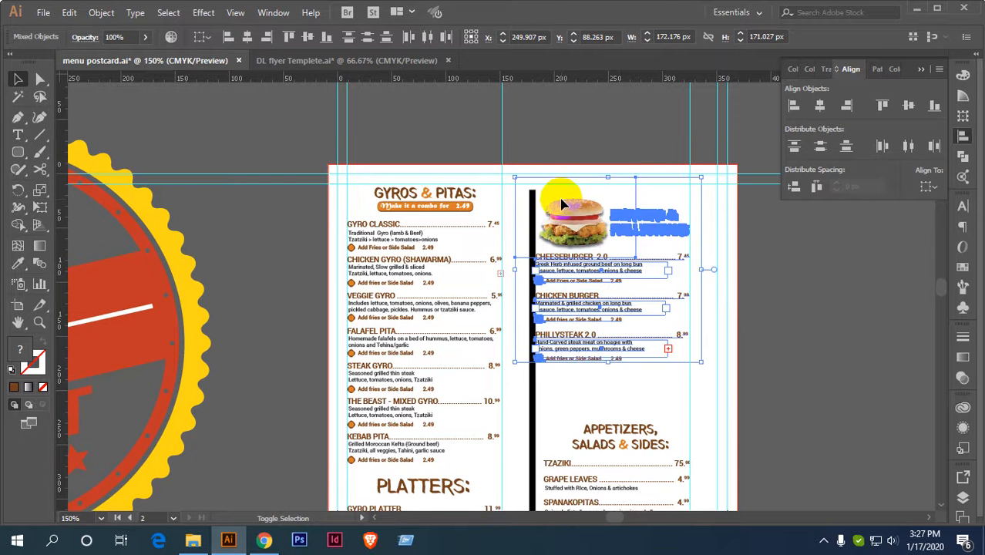
key("Up")
key("Up")
key("Up")
key("Up")
key("Up")
key("Up")
key("Up")
key("Up")
key("Up")
key("Up")
key("Up")
key("Up")
key("Up")
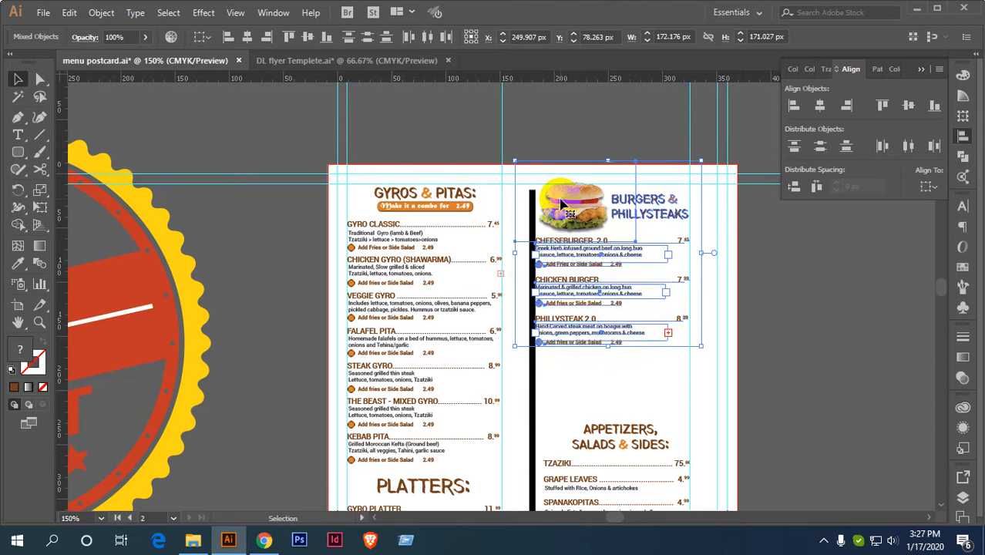
left_click(800, 261)
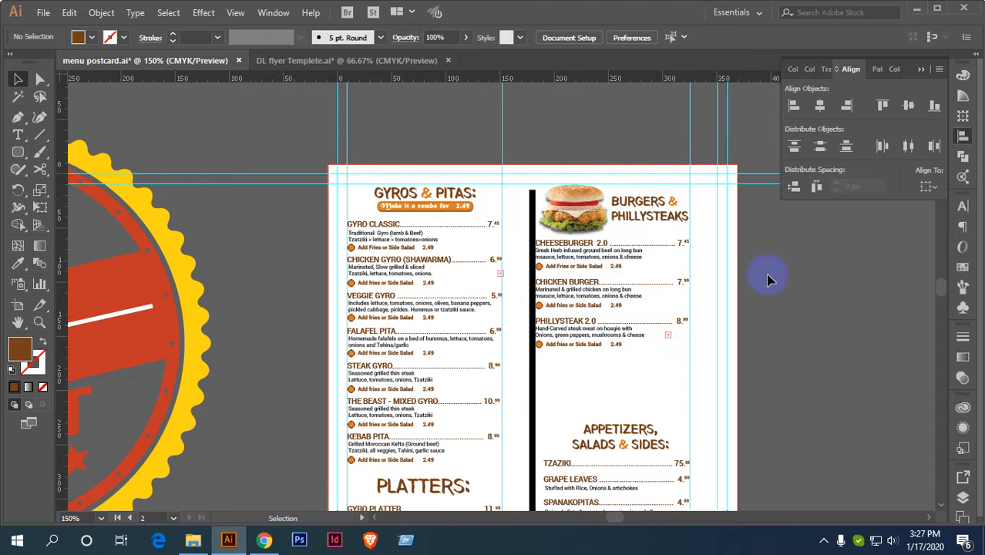
Draw a brown rectangle about 145 by 178 px over the burger section, from the page's top edge between the divider and the price-column guide.
scroll(767, 273, "down", 1)
left_click_drag(787, 264, 601, 218)
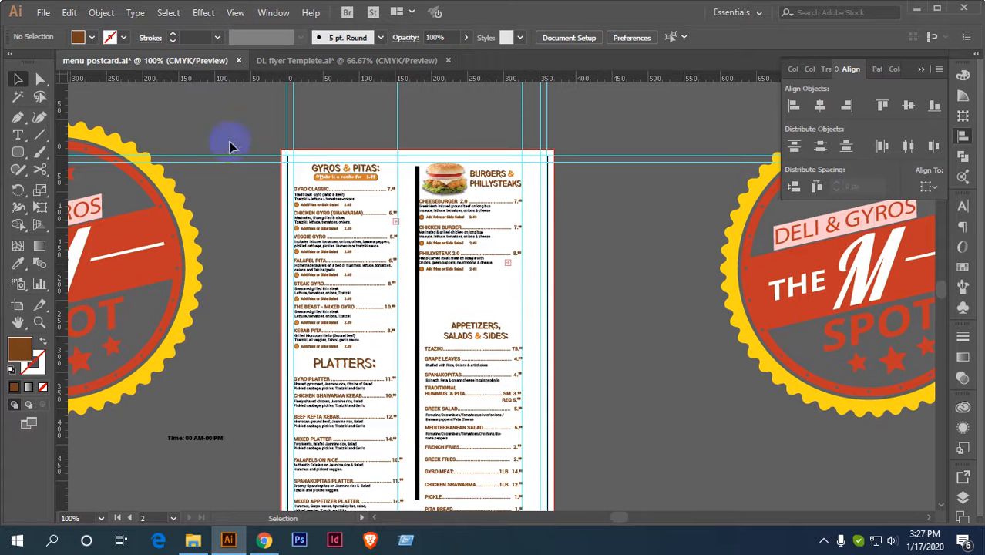
left_click_drag(16, 152, 54, 150)
scroll(423, 199, "up", 2)
left_click_drag(544, 237, 433, 206)
scroll(457, 180, "down", 1)
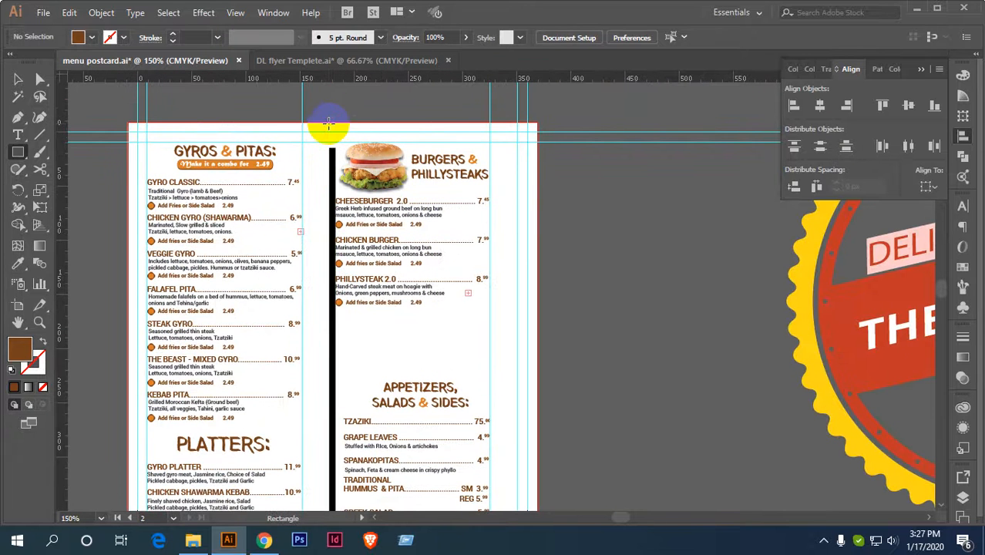
left_click_drag(332, 124, 491, 314)
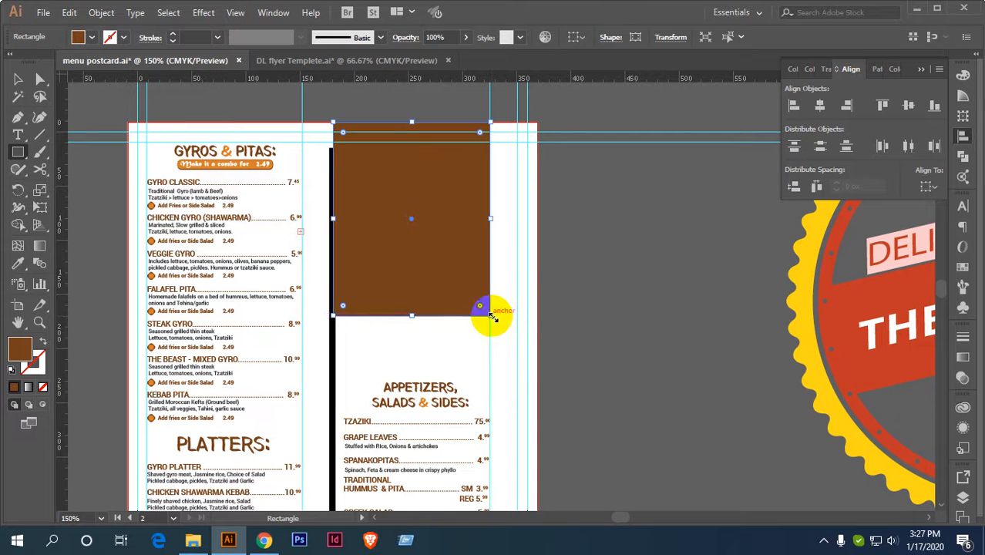
key("v")
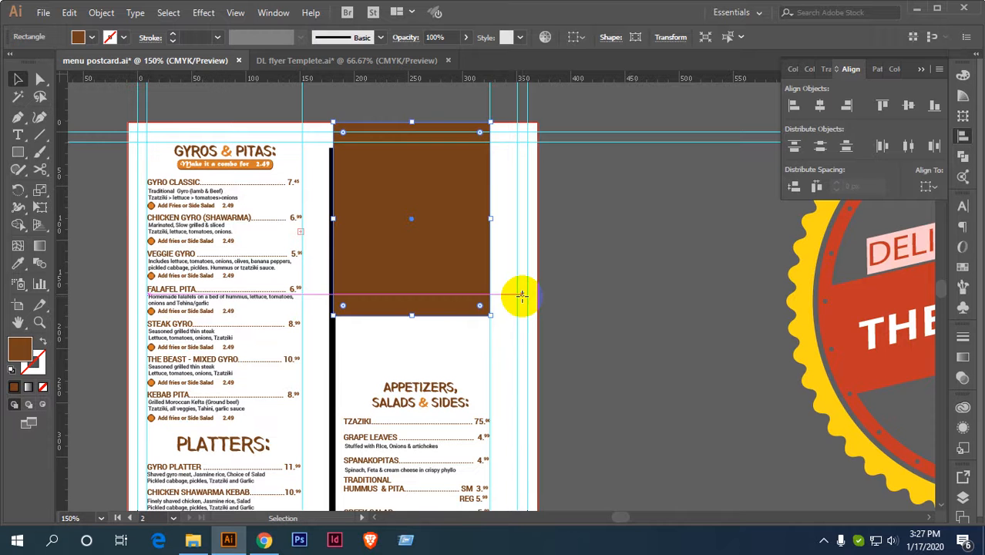
Arrange the brown rectangle behind the burger section's text and image but in front of the white page background, and nudge it slightly right.
right_click(446, 202)
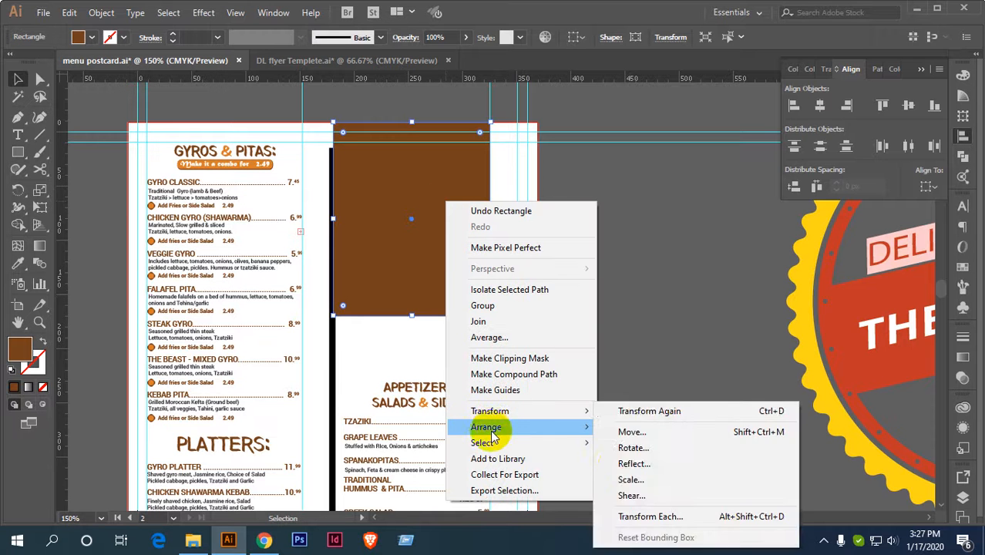
mouse_move(524, 426)
left_click(634, 475)
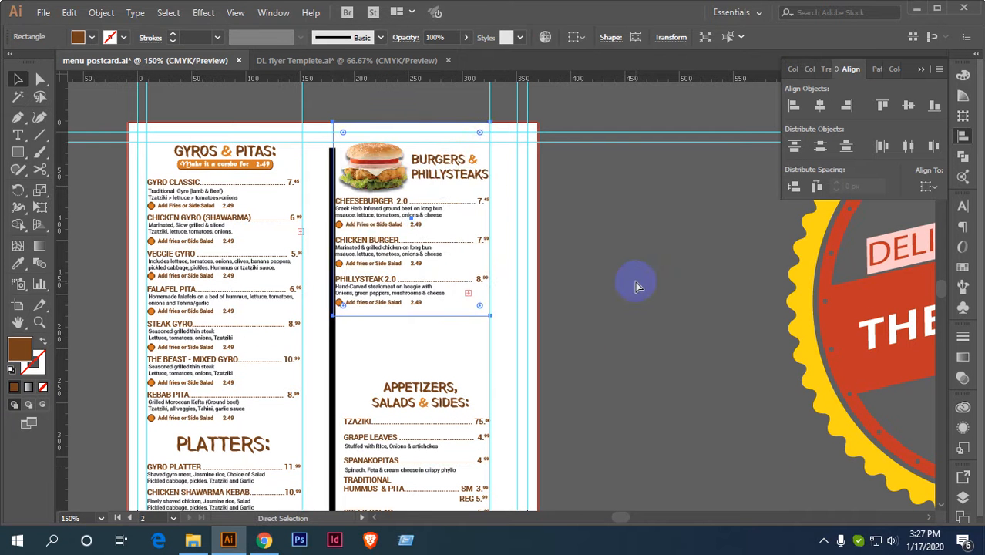
key("Right")
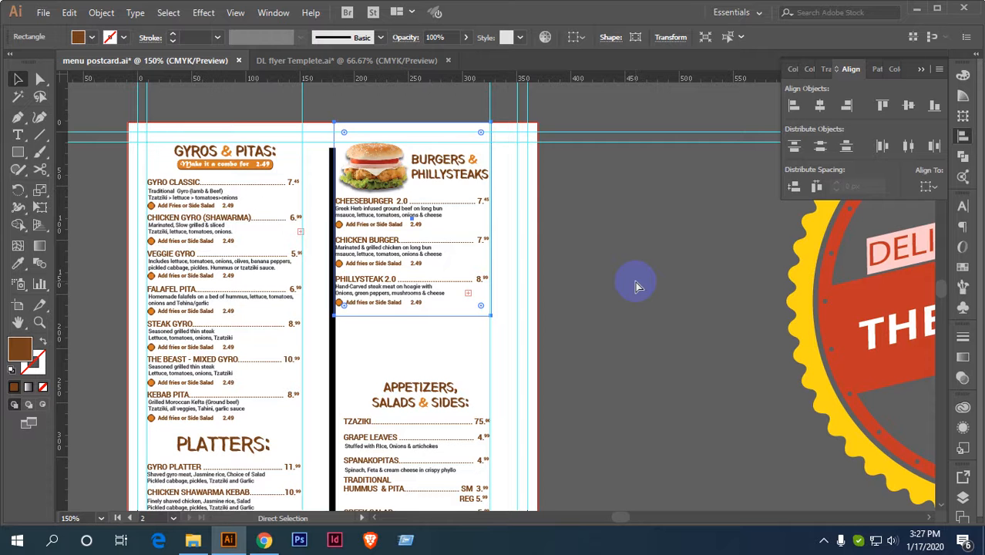
key("ctrl+z")
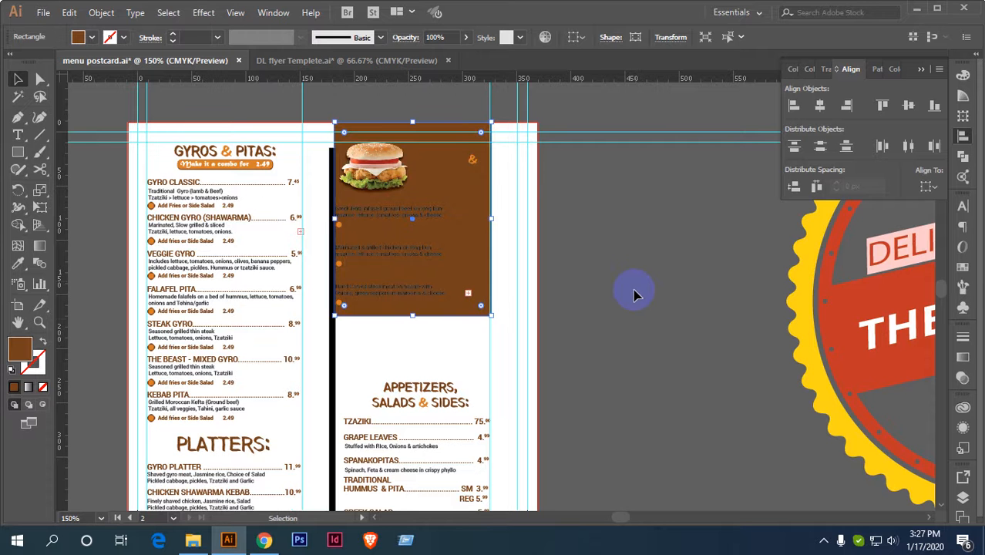
Recolor the rectangle behind the burger section with the yellow sampled from the round logo's scalloped border.
key("i")
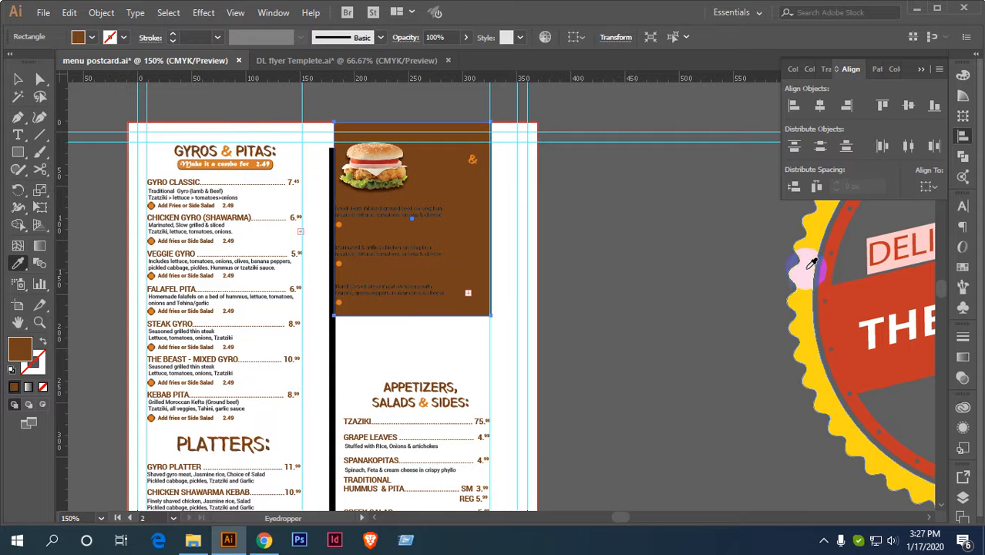
left_click(802, 268)
key("v")
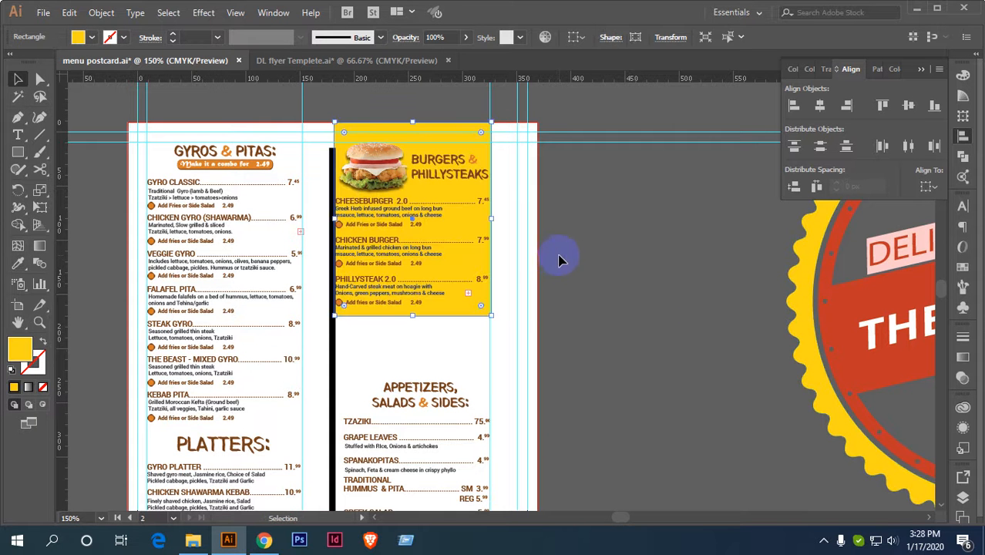
left_click(587, 162)
scroll(539, 221, "down", 1)
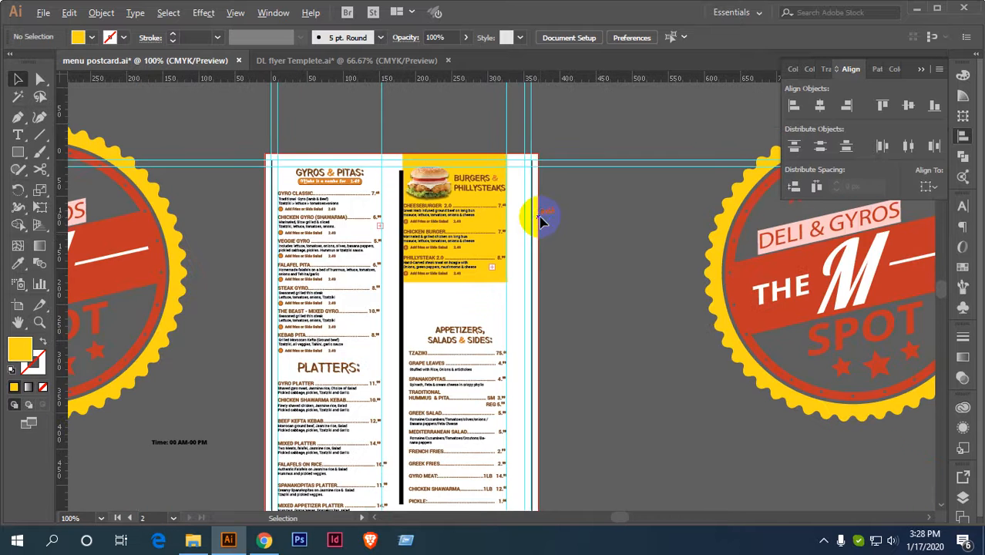
Lower the yellow rectangle's top edge to the second horizontal guide, just above the burger image.
scroll(535, 213, "up", 1)
scroll(545, 154, "up", 2)
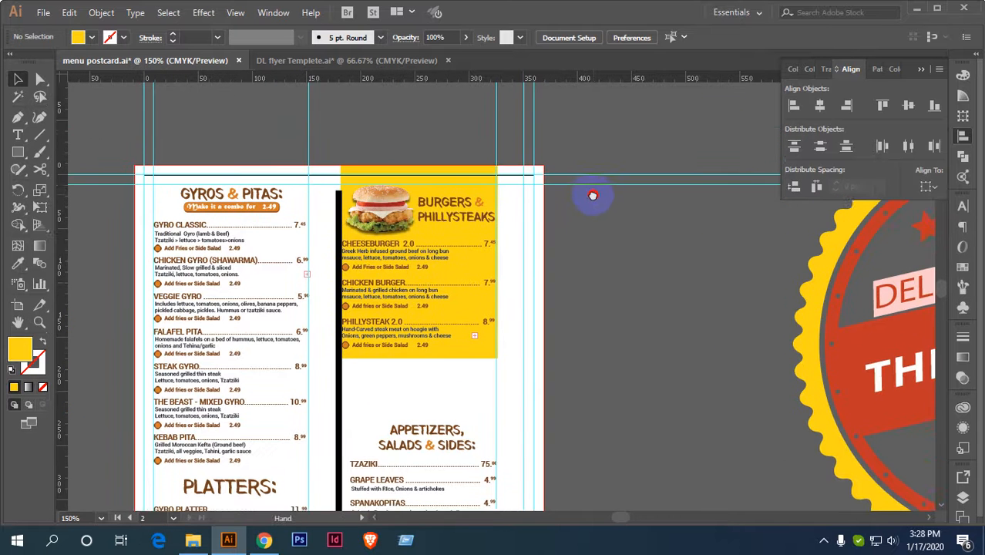
scroll(468, 169, "up", 2)
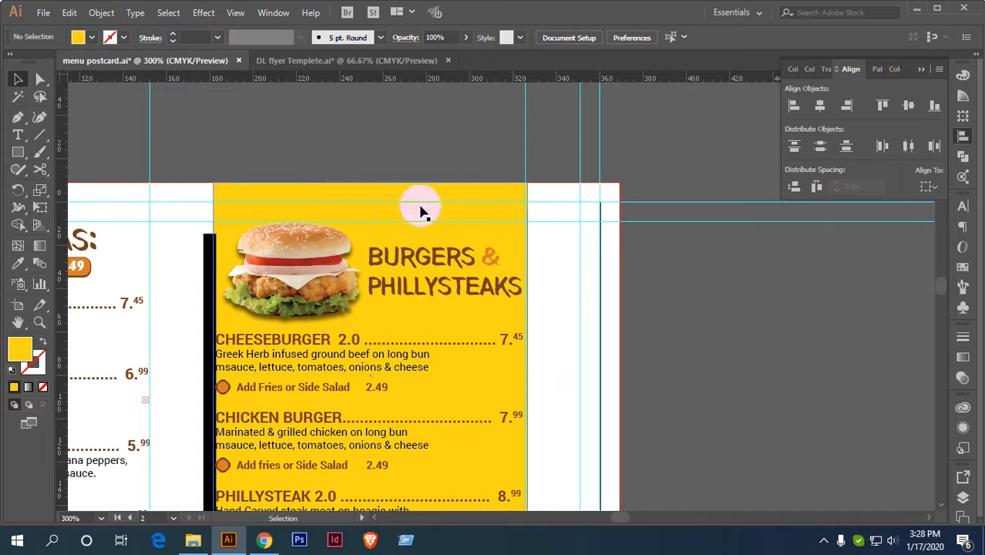
left_click(382, 197)
left_click_drag(371, 182, 371, 222)
left_click(633, 248)
scroll(633, 248, "down", 1)
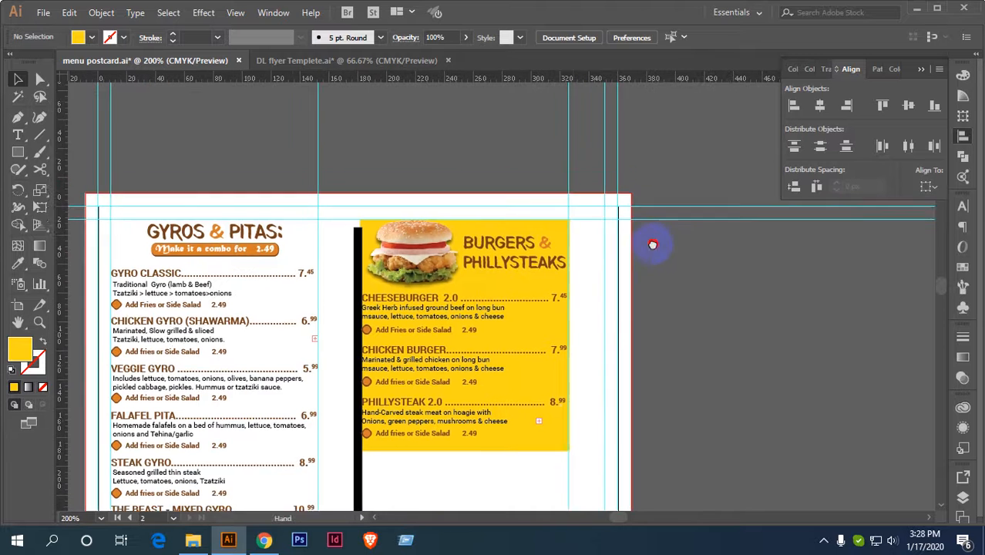
scroll(652, 240, "down", 1)
Copy the green swatch rectangle from the DL flyer Templete document into the menu postcard document.
left_click(545, 402)
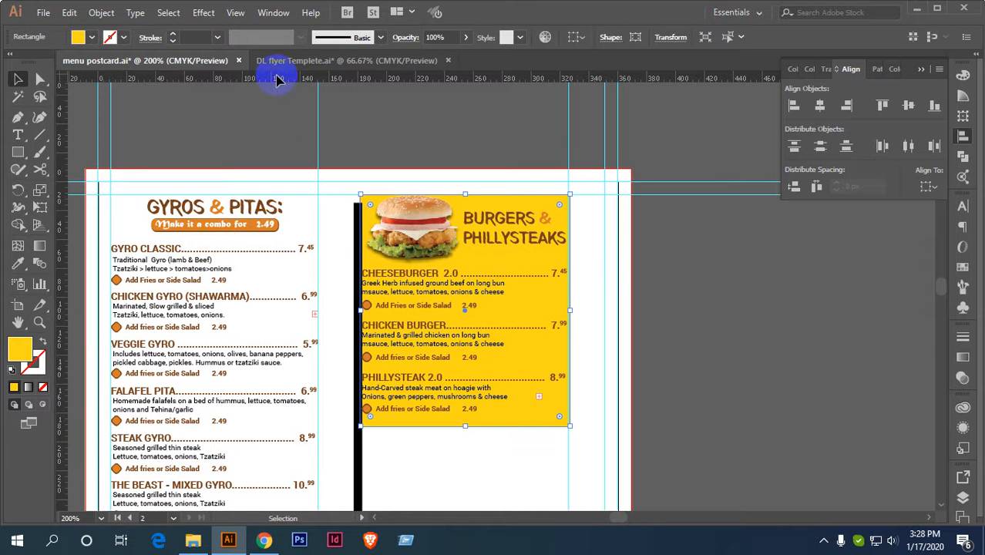
left_click(310, 60)
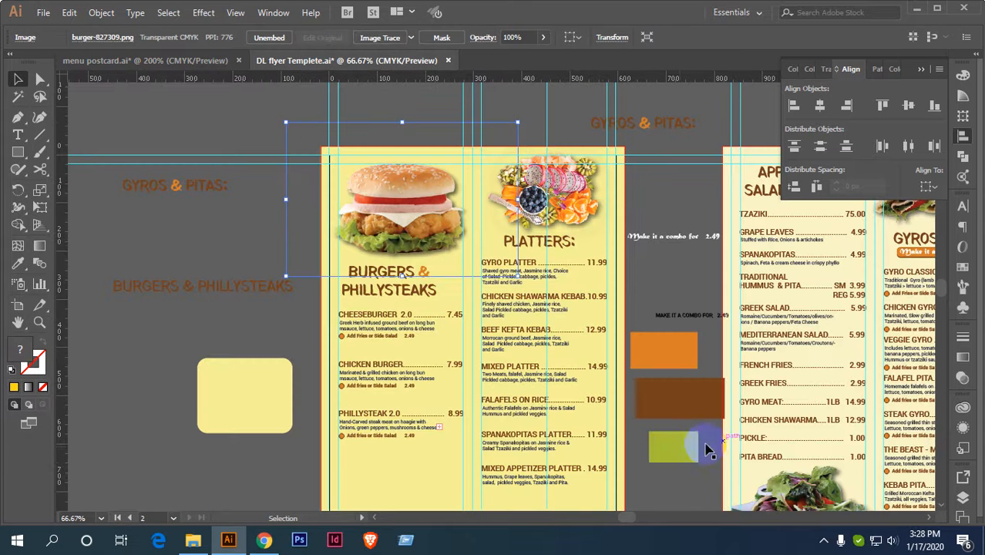
left_click_drag(678, 445, 647, 157)
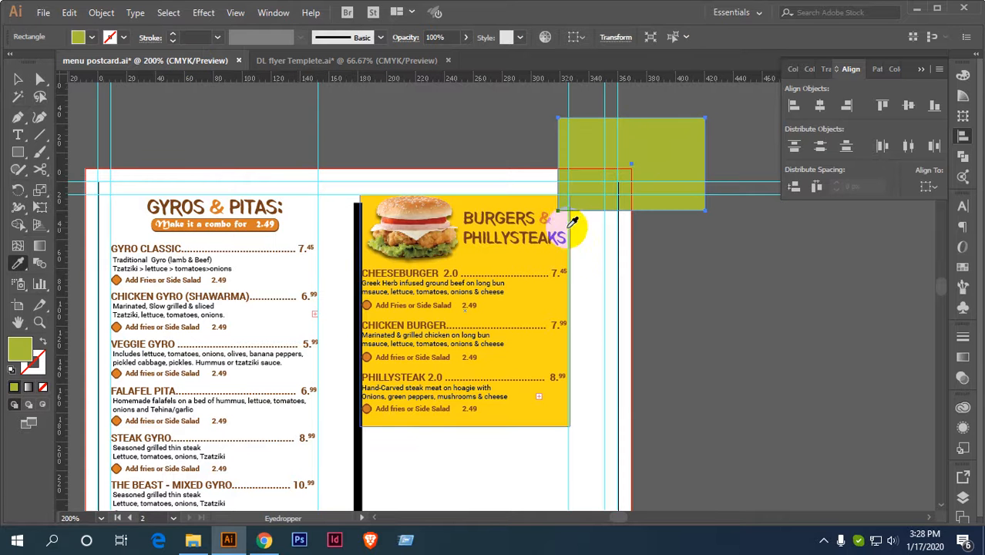
Recolor the yellow rectangle behind the burger section with the green sampled from the pasted swatch.
key("i")
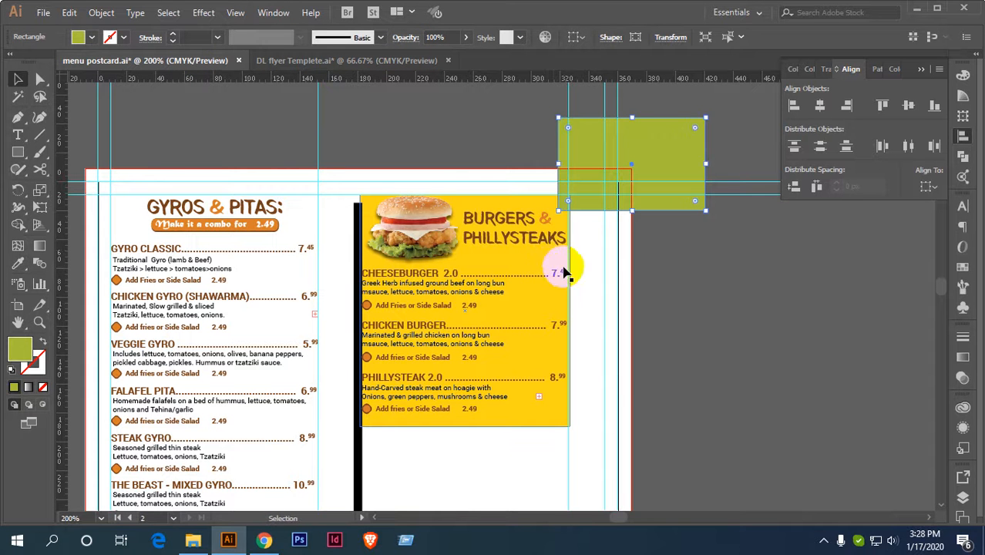
key("v")
left_click(538, 260)
key("i")
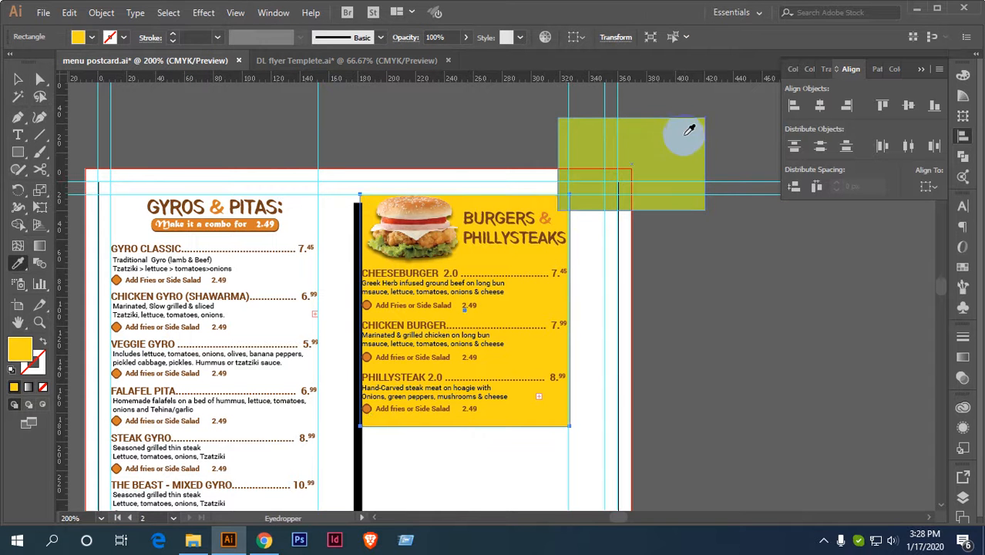
left_click(689, 122)
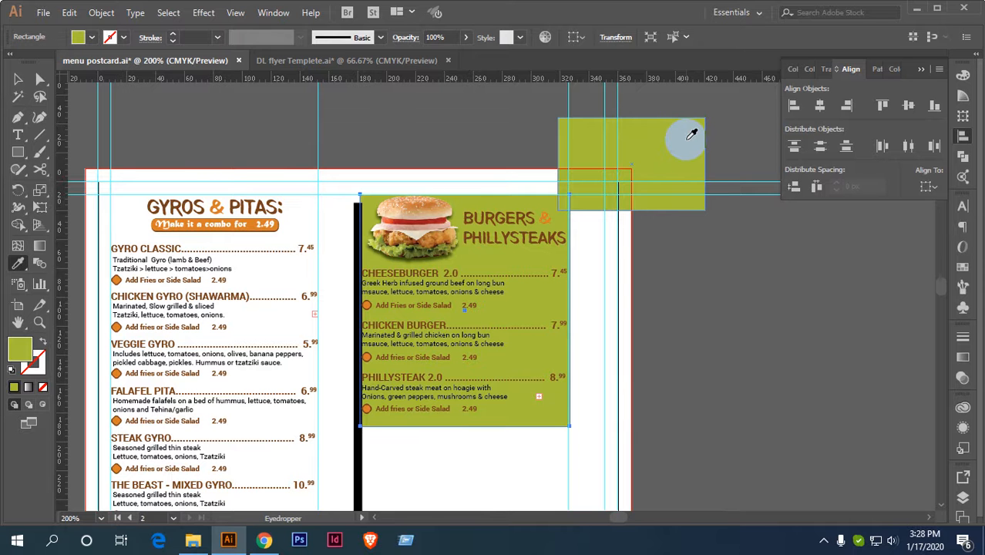
key("v")
left_click(756, 279)
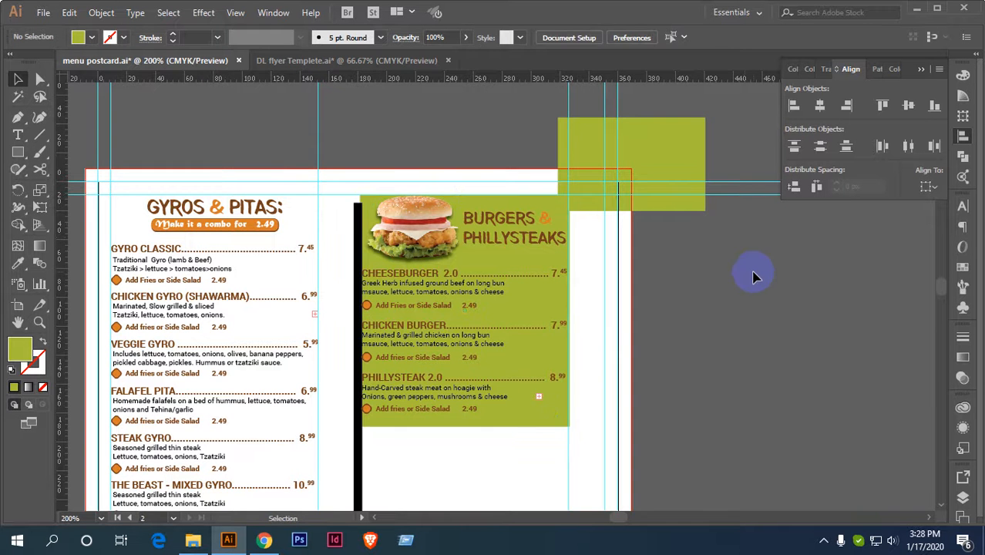
Move the green swatch rectangle off the artboard onto the empty pasteboard beside the page.
key("space")
left_click_drag(741, 301, 602, 226)
left_click_drag(543, 117, 649, 209)
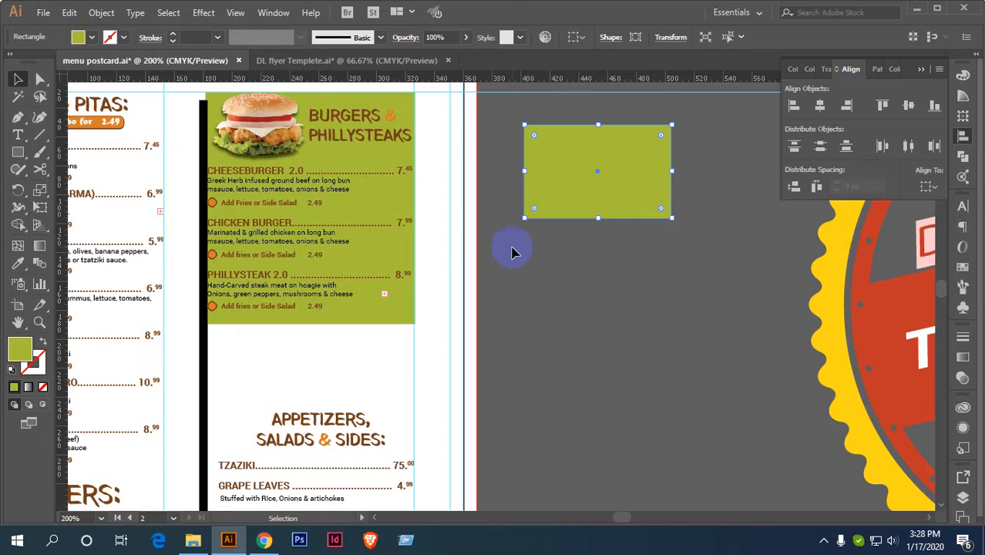
Distort the lower right corner and right edge of the green burger-section rectangle with the Pucker tool.
scroll(501, 247, "up", 1)
key("space")
left_click_drag(423, 242, 666, 242)
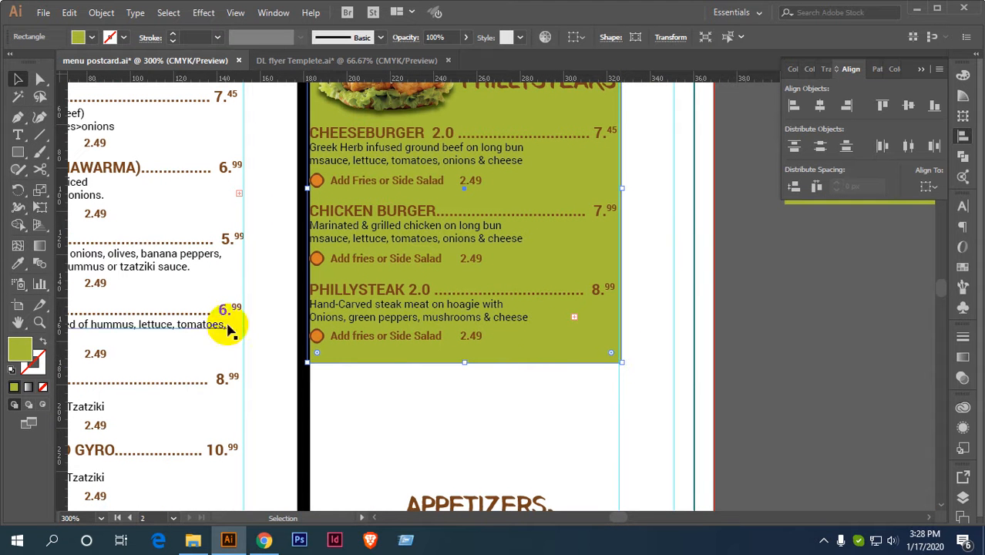
left_click(17, 214)
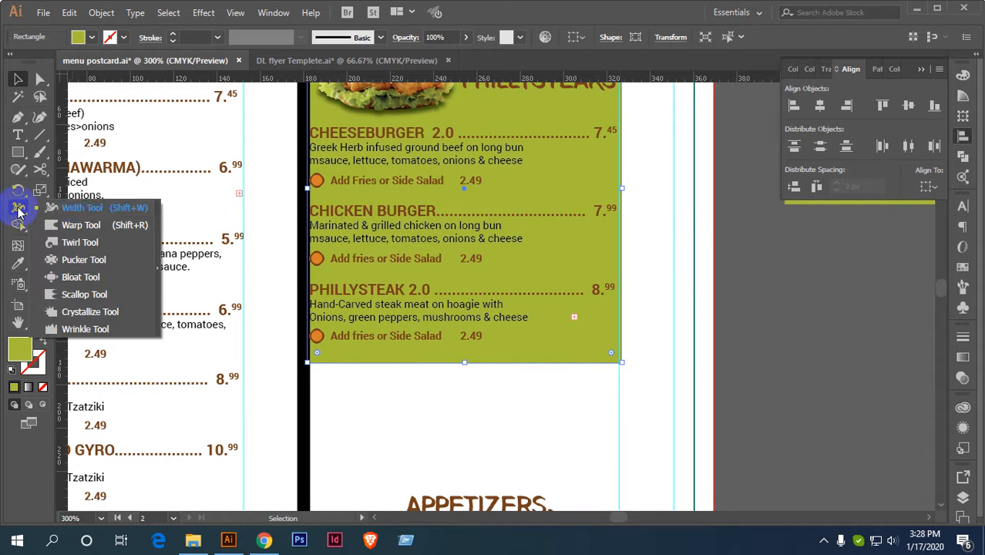
left_click(84, 260)
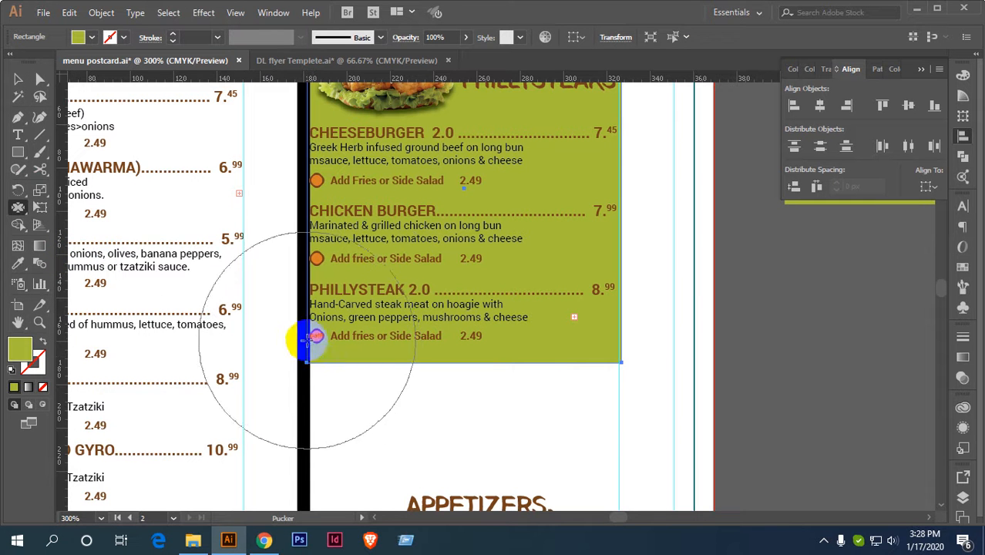
left_click(18, 208)
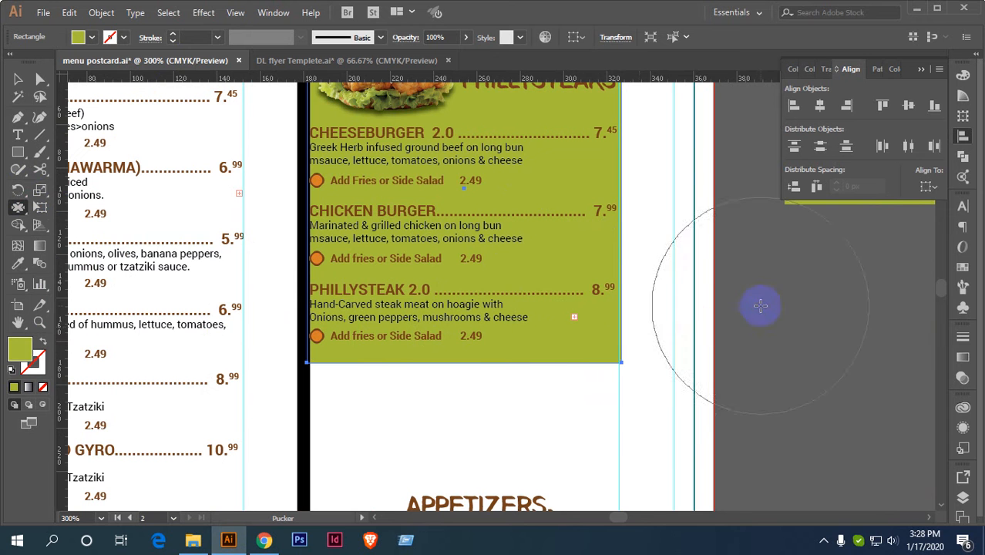
left_click_drag(626, 361, 621, 361)
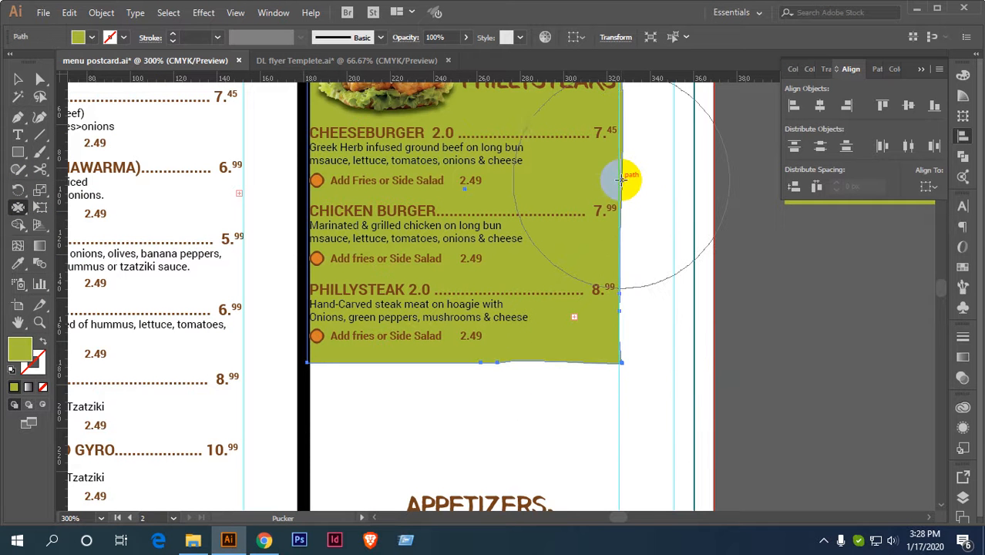
scroll(540, 232, "down", 1)
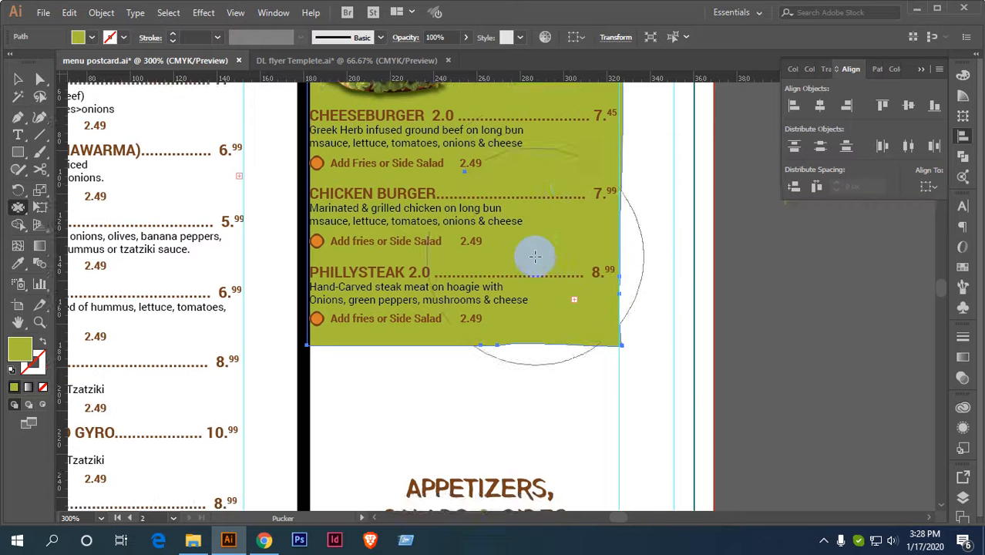
scroll(530, 214, "up", 3)
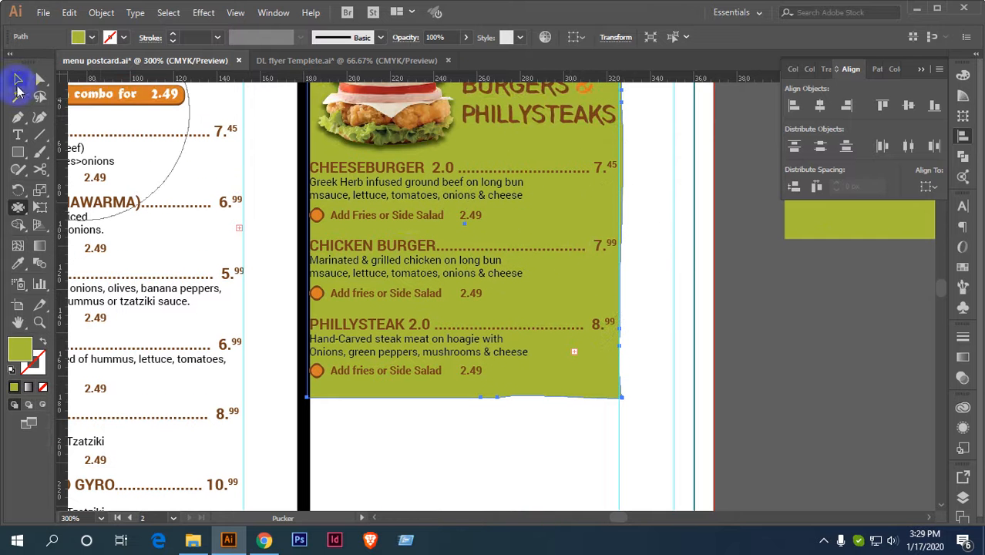
Roughen the lower left side, bottom edge and lower corners of the green burger panel with the Scallop tool.
left_click(18, 209)
left_click_drag(18, 213, 81, 294)
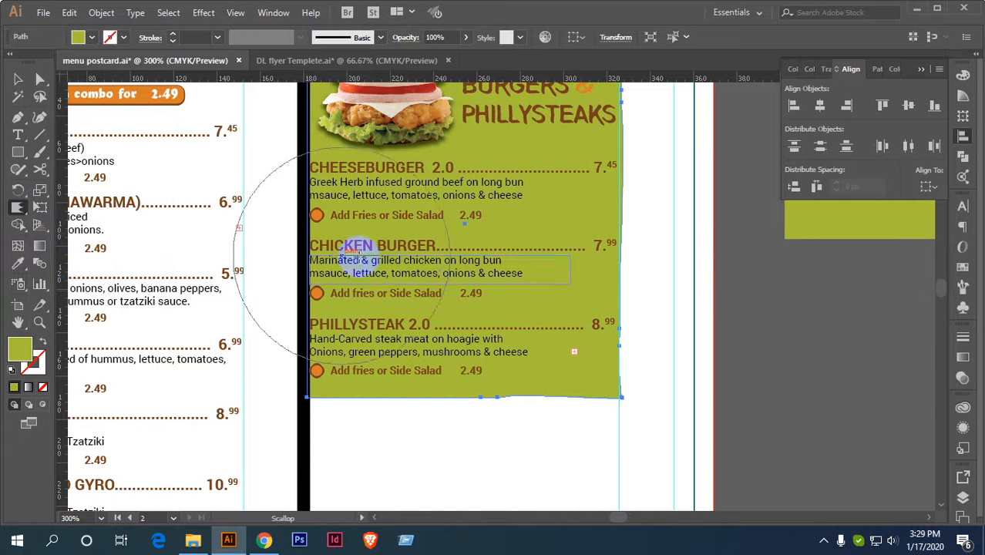
left_click(295, 285)
mouse_move(295, 285)
left_mouse_down()
mouse_move(305, 304)
mouse_move(312, 297)
left_mouse_up()
mouse_move(493, 392)
left_mouse_down()
mouse_move(543, 403)
mouse_move(482, 393)
left_mouse_up()
left_click(407, 397)
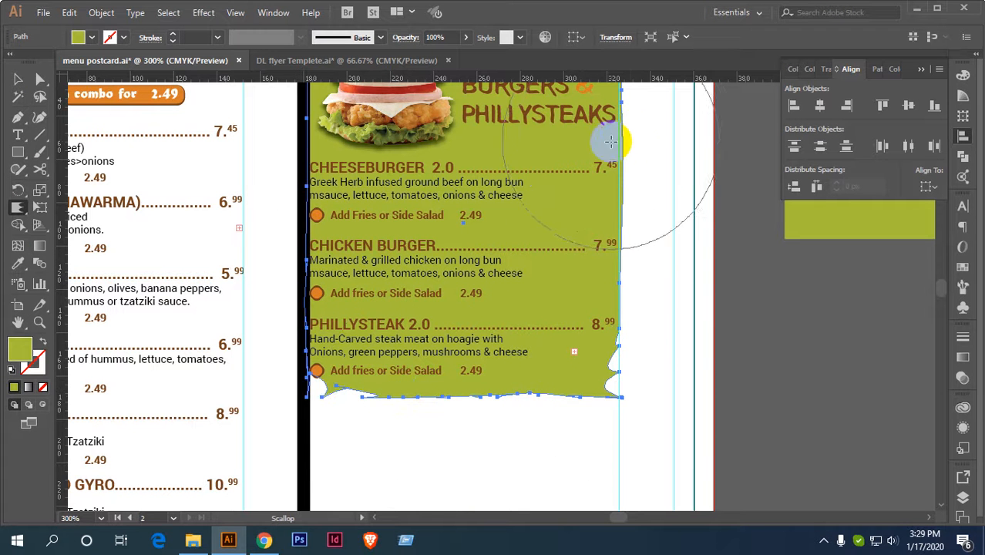
Roughen the green burger panel's top edge and both sides with the Scallop tool for a torn, brushed outline.
scroll(570, 216, "up", 3)
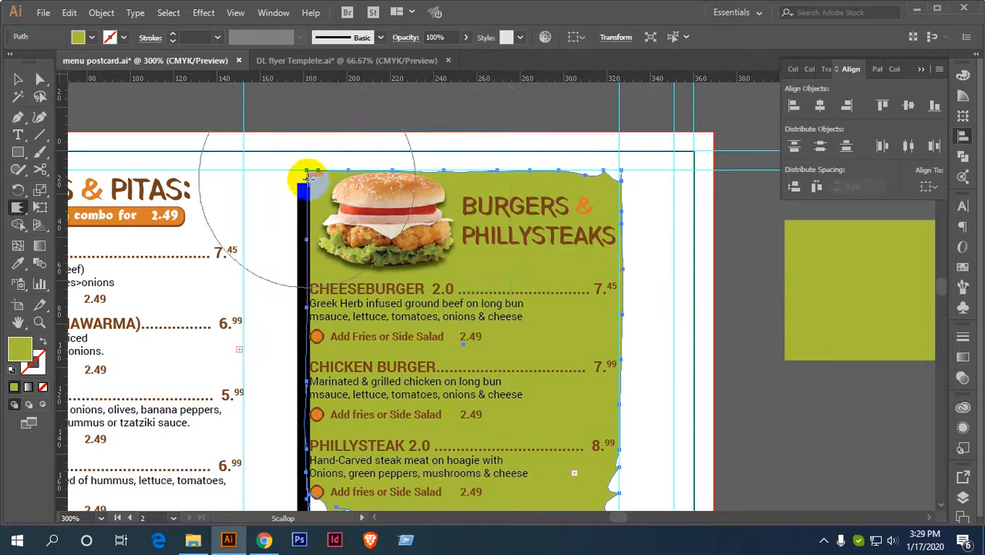
mouse_move(307, 176)
left_mouse_down()
mouse_move(321, 266)
mouse_move(307, 272)
mouse_move(314, 406)
left_mouse_up()
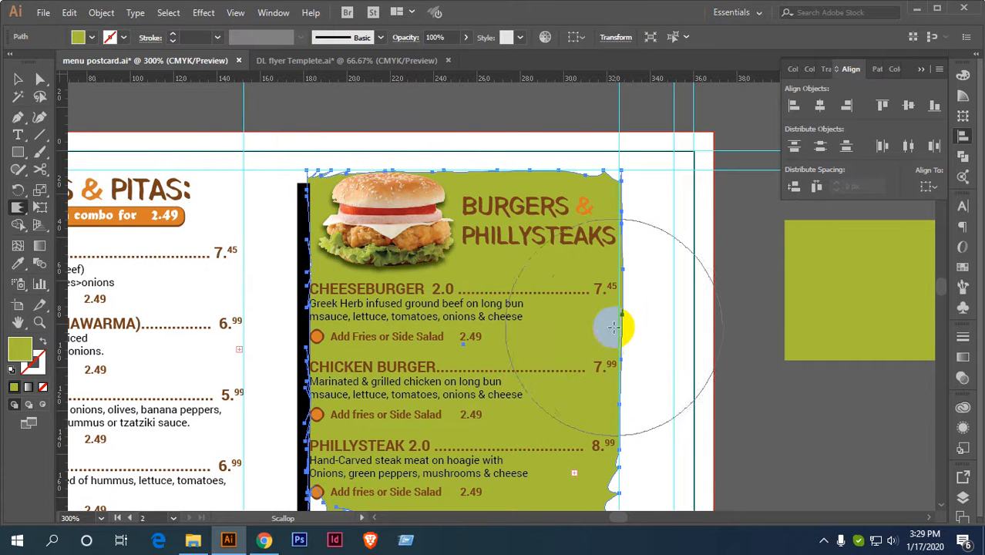
mouse_move(614, 327)
left_mouse_down()
mouse_move(622, 323)
mouse_move(622, 204)
left_mouse_up()
scroll(554, 268, "down", 2)
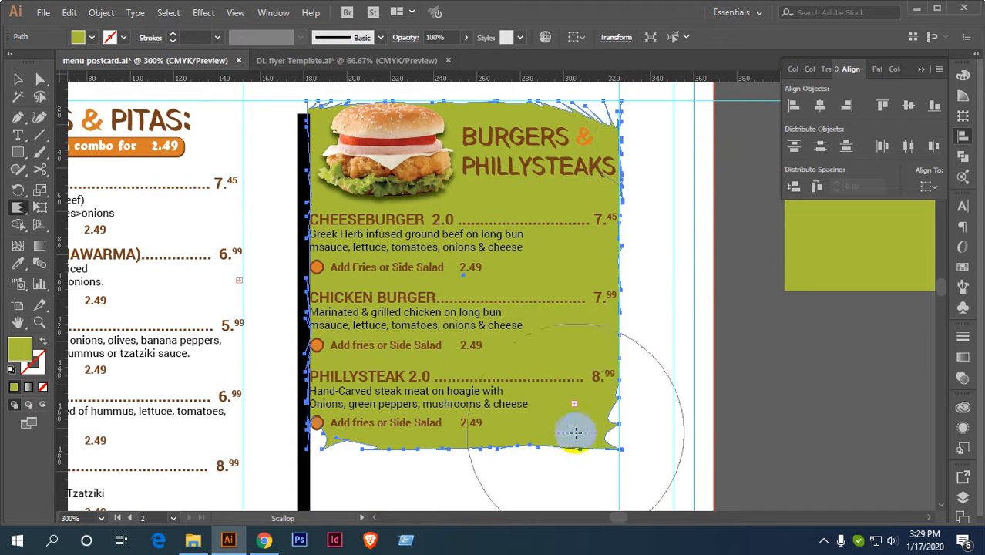
left_click(18, 78)
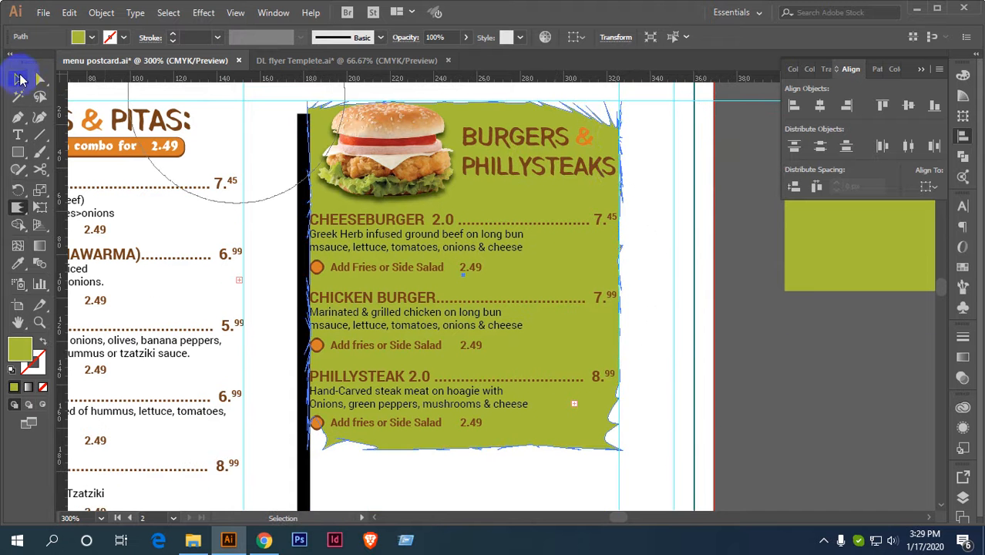
left_click(762, 294)
Stretch the green burger panel's bottom edge slightly downward below the last Phillysteak line.
scroll(644, 316, "up", 3)
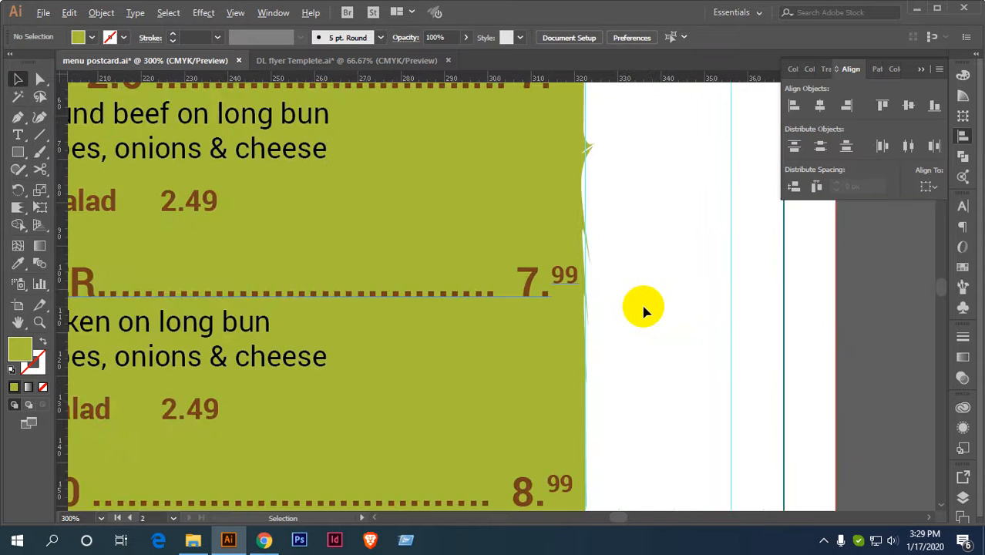
scroll(644, 310, "down", 3)
left_click_drag(506, 300, 551, 278)
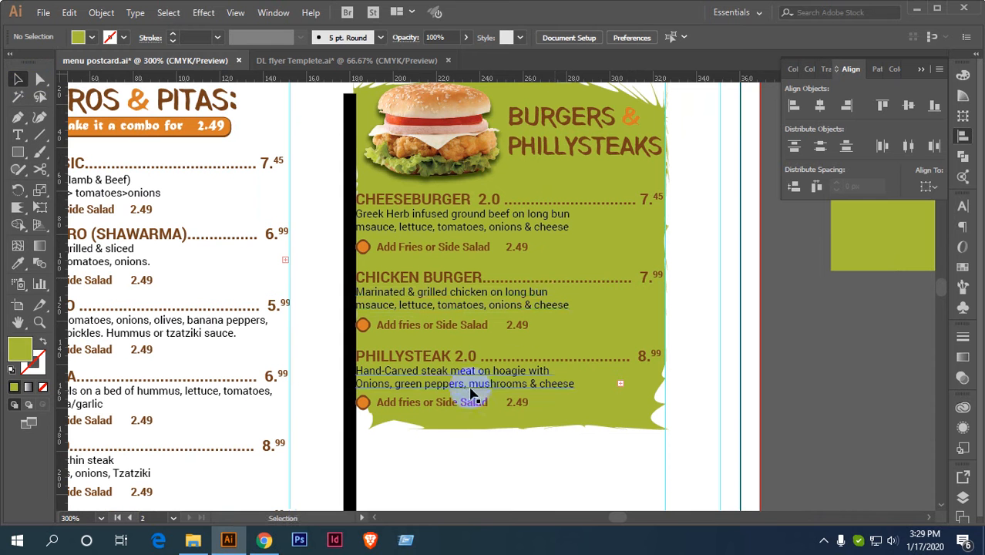
left_click(633, 424)
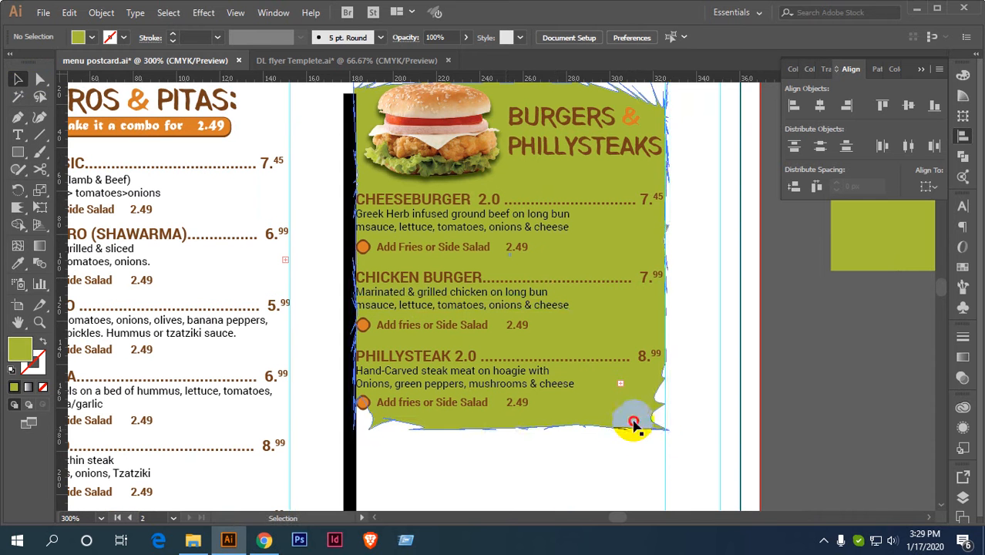
left_click_drag(506, 430, 507, 439)
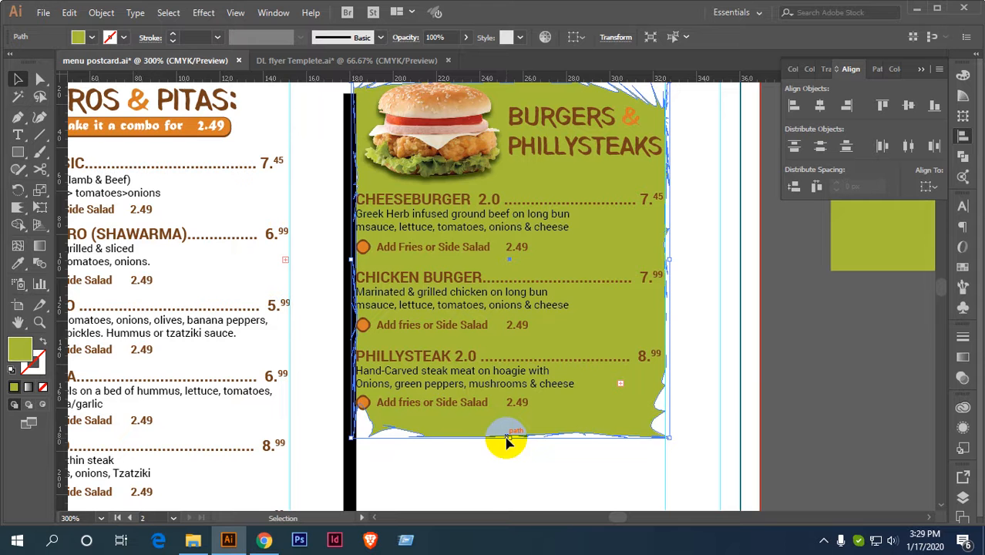
left_click(782, 377)
Examine the green burger panel's rough edges up close and against the rest of the menu page.
scroll(462, 384, "down", 1)
left_click_drag(468, 344, 437, 371)
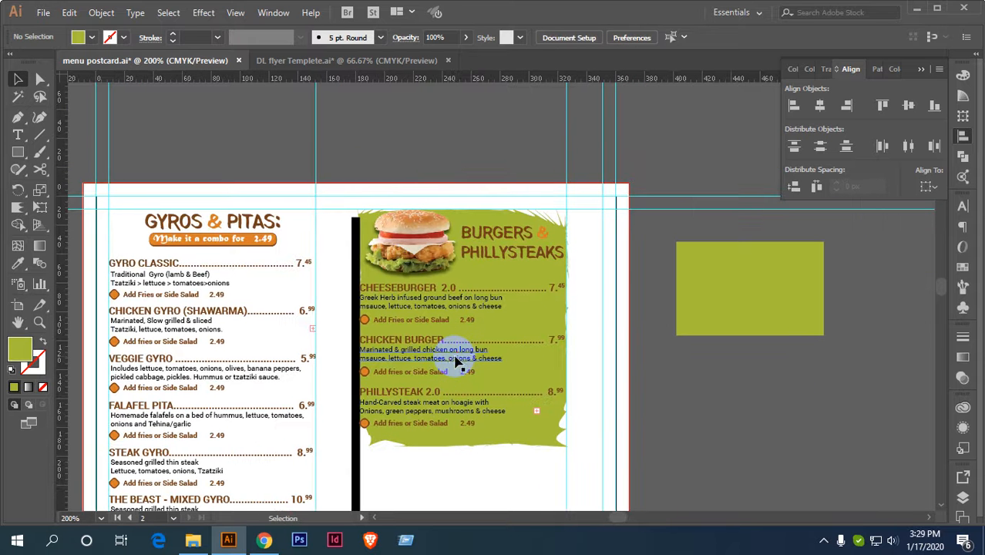
scroll(583, 411, "up", 1)
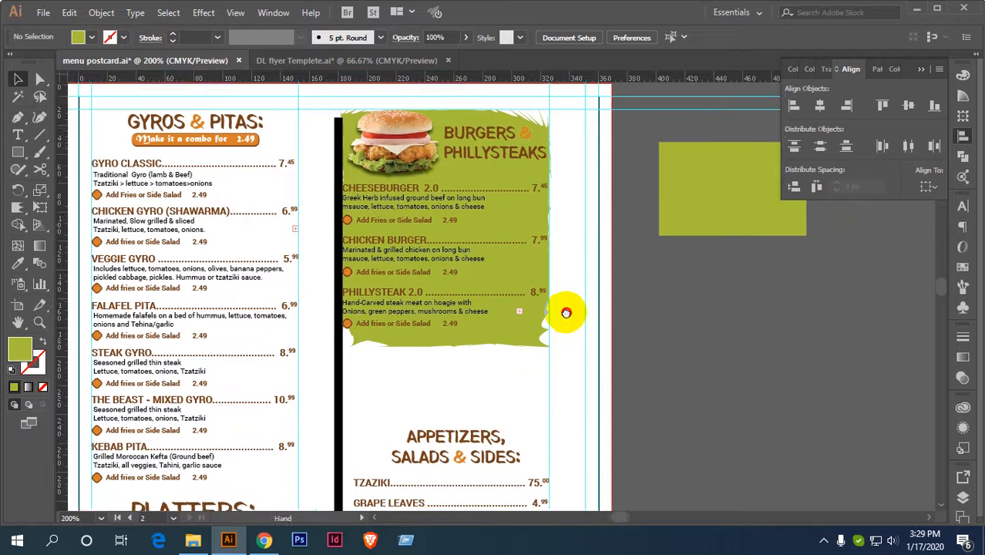
scroll(555, 292, "up", 2)
scroll(567, 312, "down", 1)
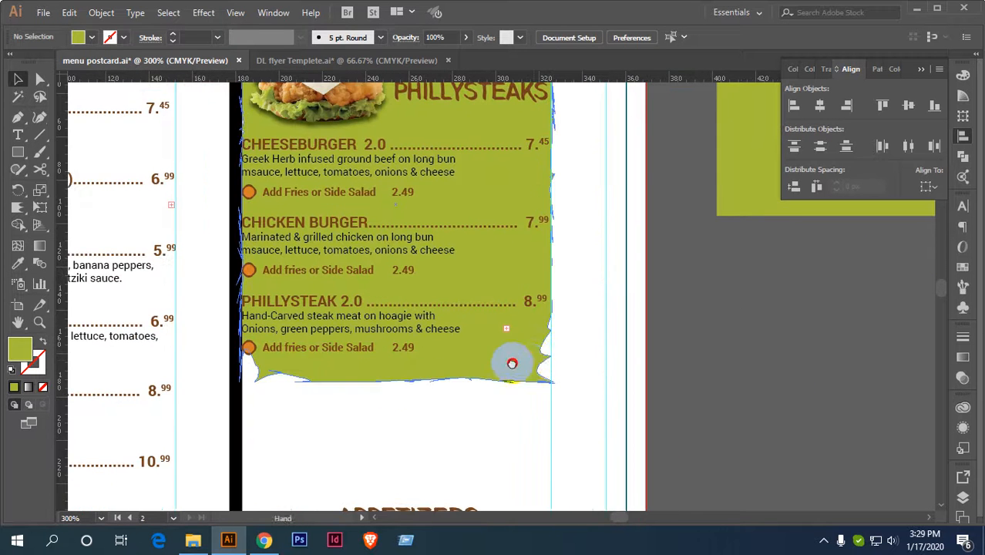
scroll(524, 361, "down", 2)
scroll(543, 351, "down", 2)
scroll(536, 345, "up", 1)
Recolor the burger section's background panel with the yellow sampled from the logo badge's wavy outer ring.
key("i")
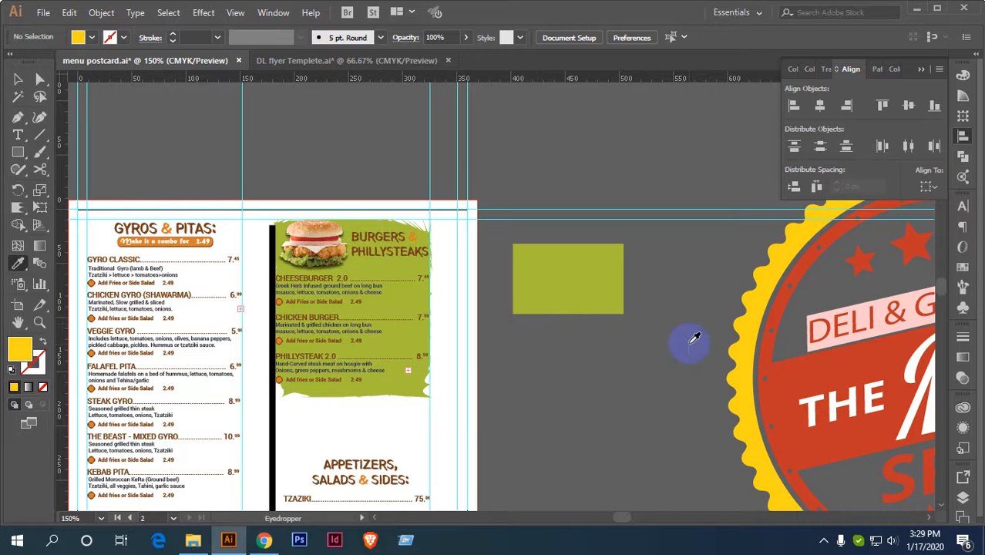
left_click(408, 391)
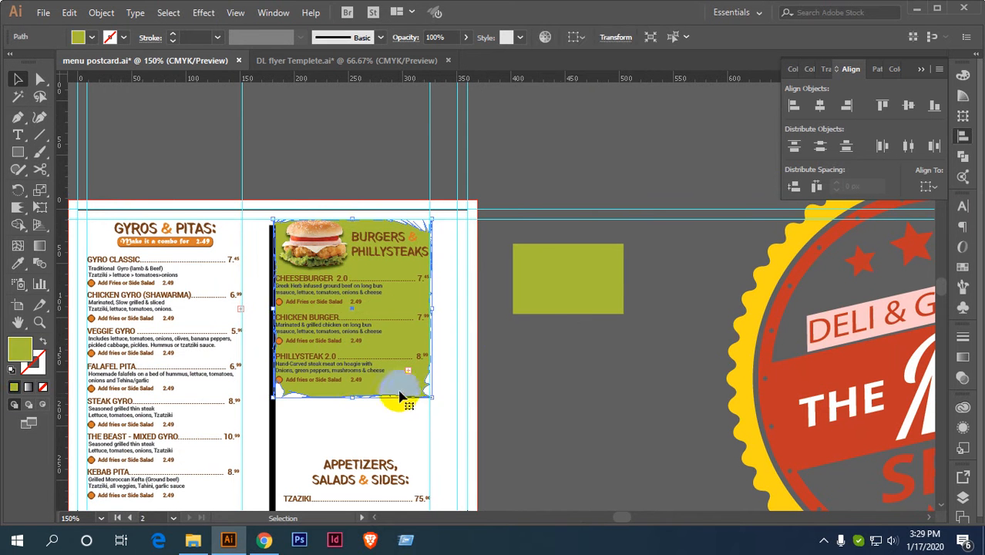
key("i")
left_click(740, 337)
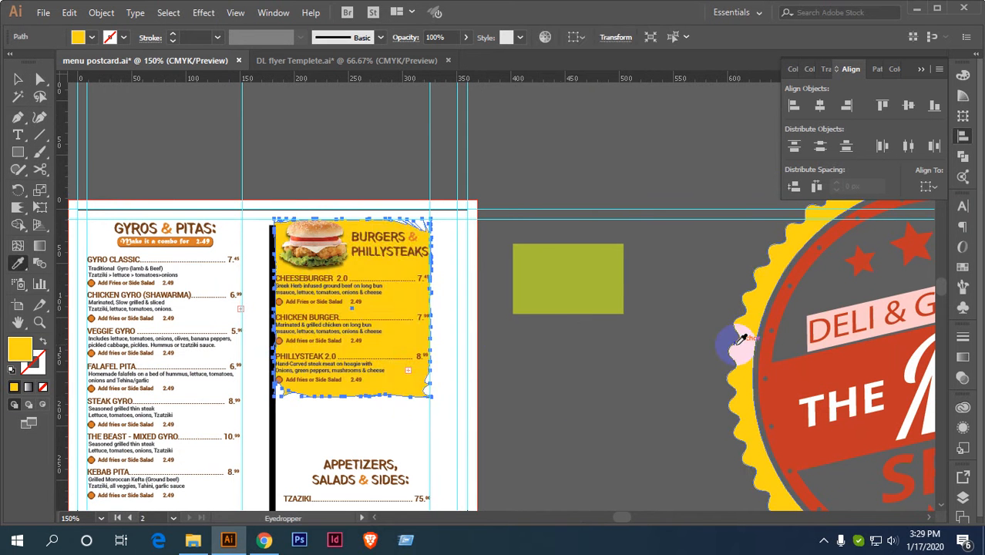
left_click(796, 372)
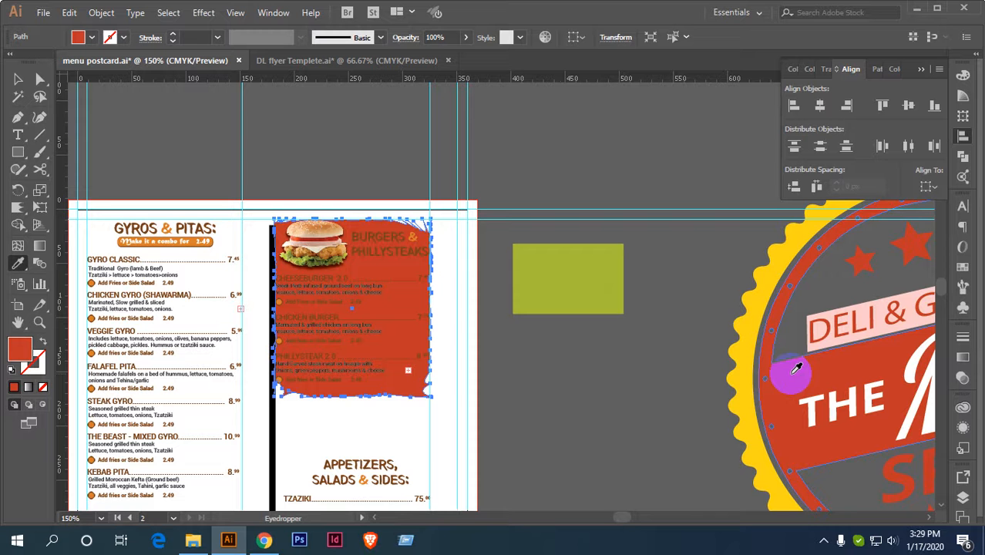
left_click(744, 335)
key("v")
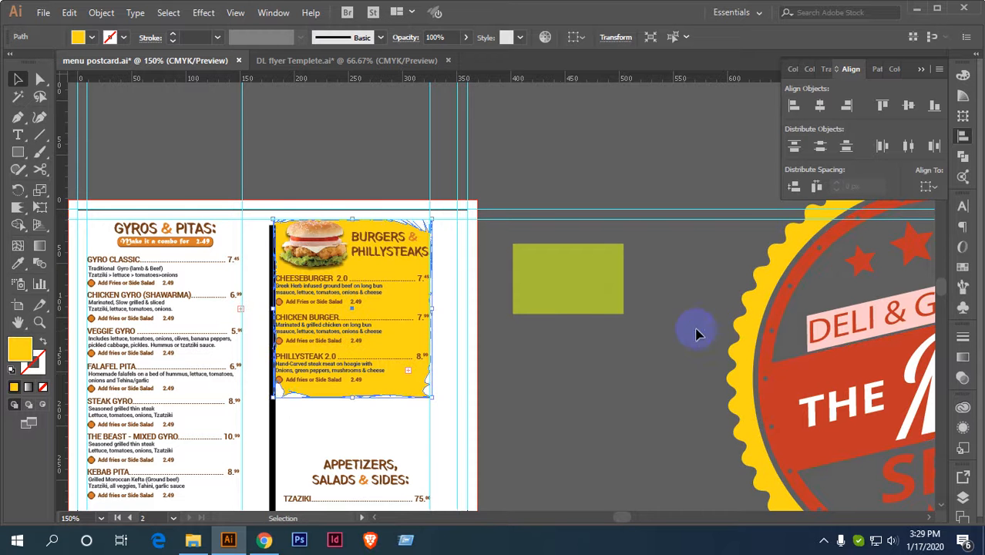
left_click(580, 366)
Move the Appetizers, Salads & Sides heading and all its menu items up to just below the yellow burger panel.
scroll(516, 345, "up", 2)
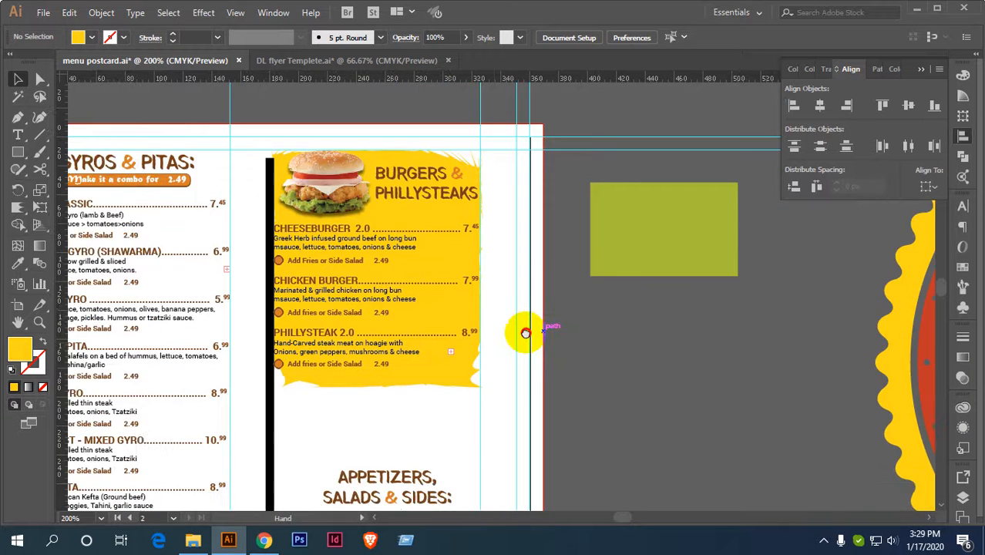
scroll(532, 324, "down", 1)
scroll(578, 347, "down", 2)
scroll(606, 244, "down", 2)
scroll(624, 316, "down", 2)
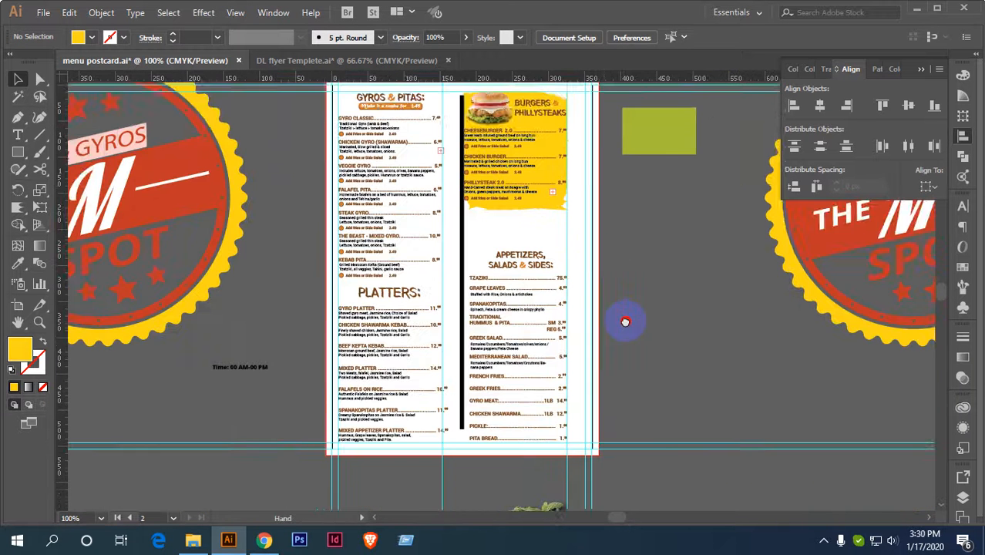
scroll(609, 282, "down", 1)
scroll(616, 287, "up", 1)
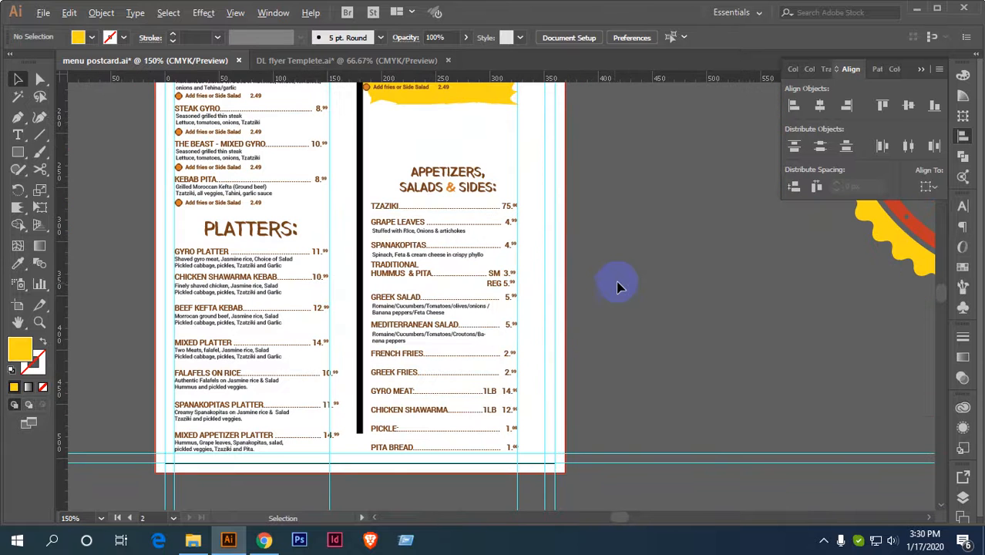
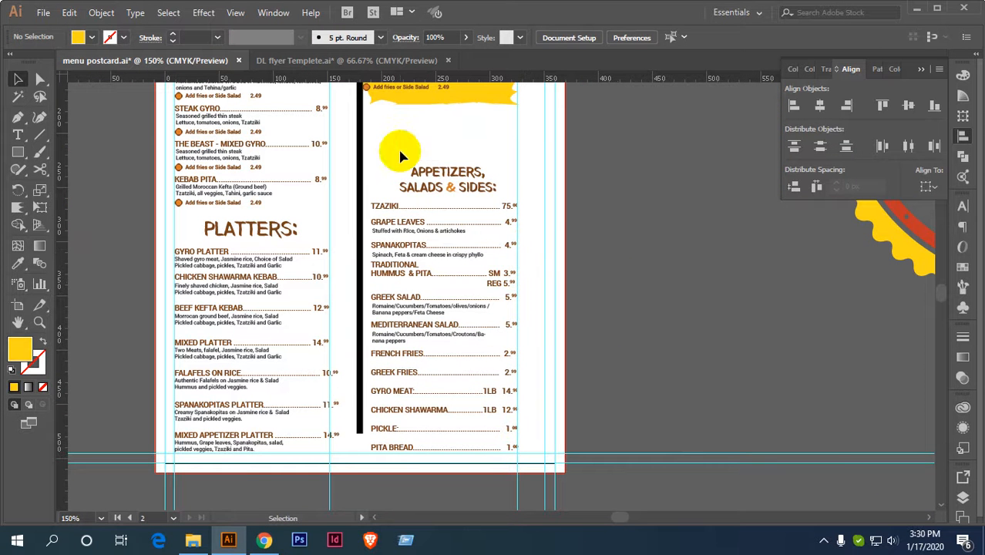
left_click_drag(400, 146, 491, 451)
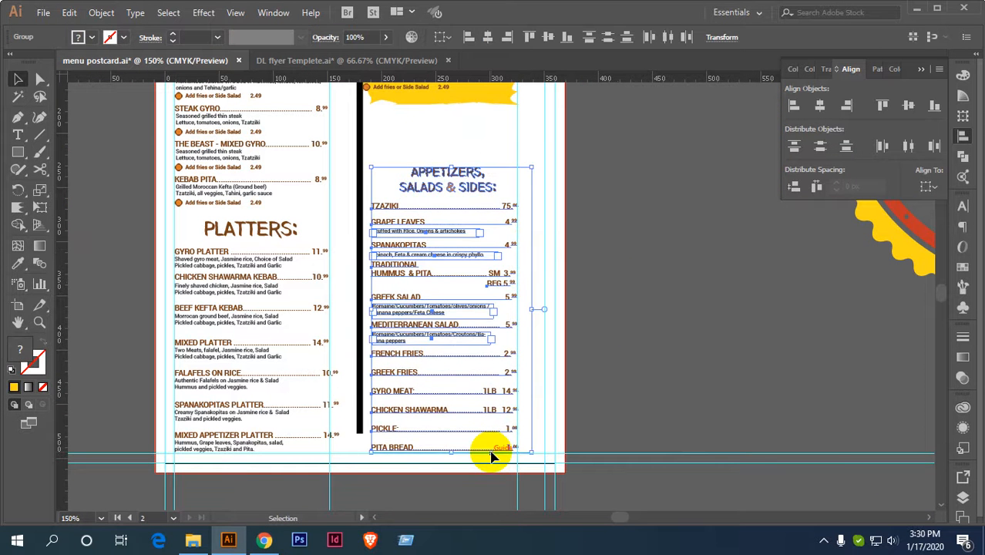
key("shift+Up")
key("shift+Up")
key("shift+Up")
key("shift+Up")
key("shift+Up")
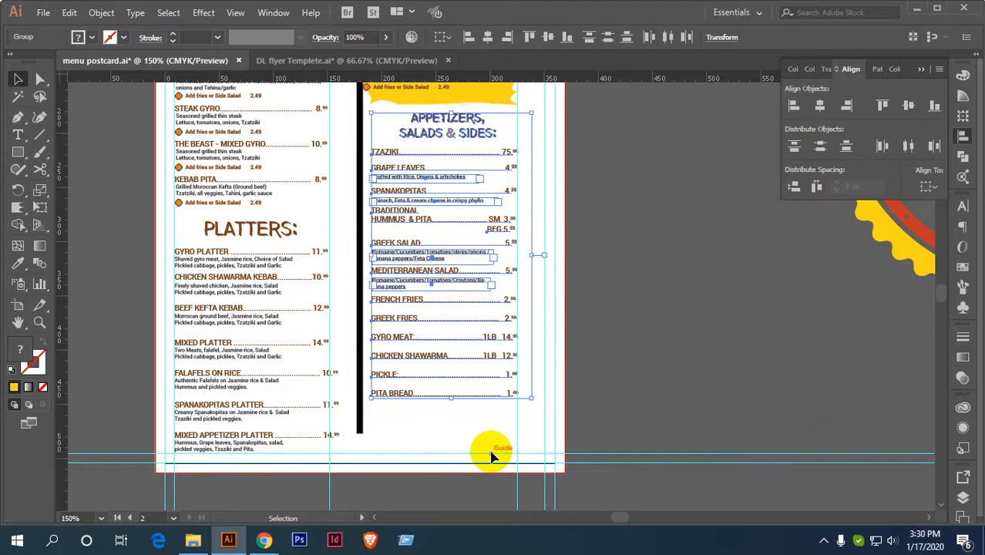
key("Up")
key("Up")
key("Up")
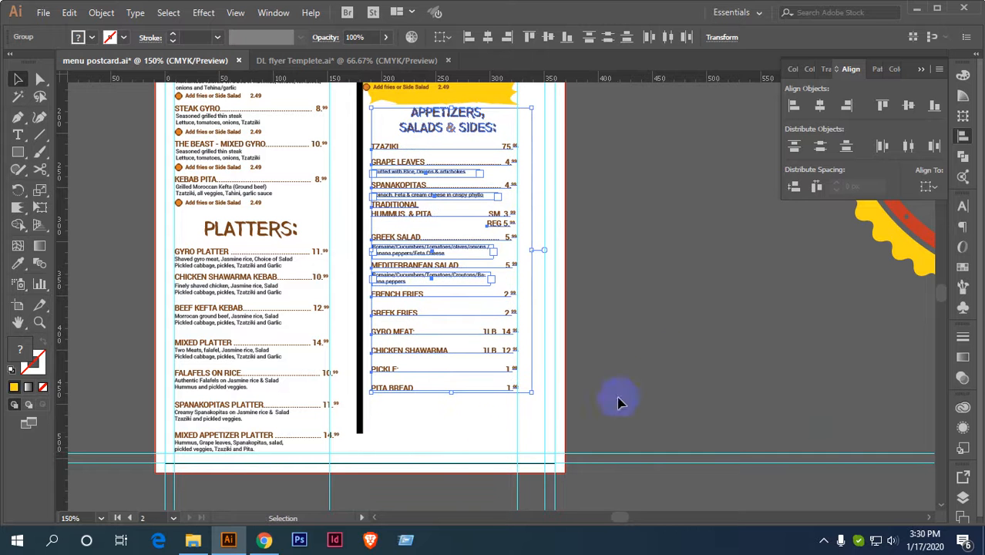
left_click(655, 358)
Nudge the appetizer items from Tzaziki to Pita Bread slightly up, closer to their heading.
left_click_drag(455, 413, 395, 156)
key("Up")
key("Up")
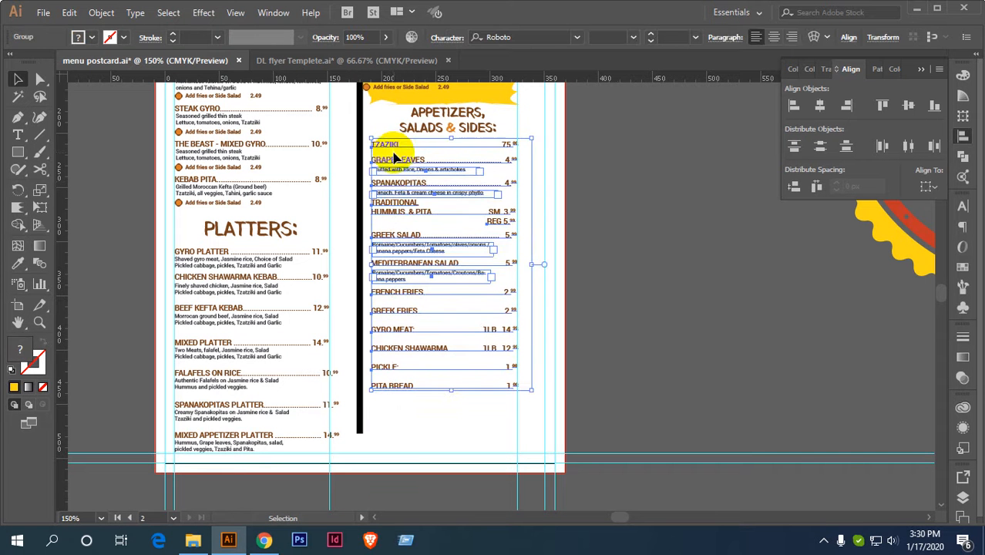
left_click(637, 184)
Shift the Appetizers, Salads & Sides heading slightly down, away from the yellow panel's edge.
scroll(455, 132, "up", 1)
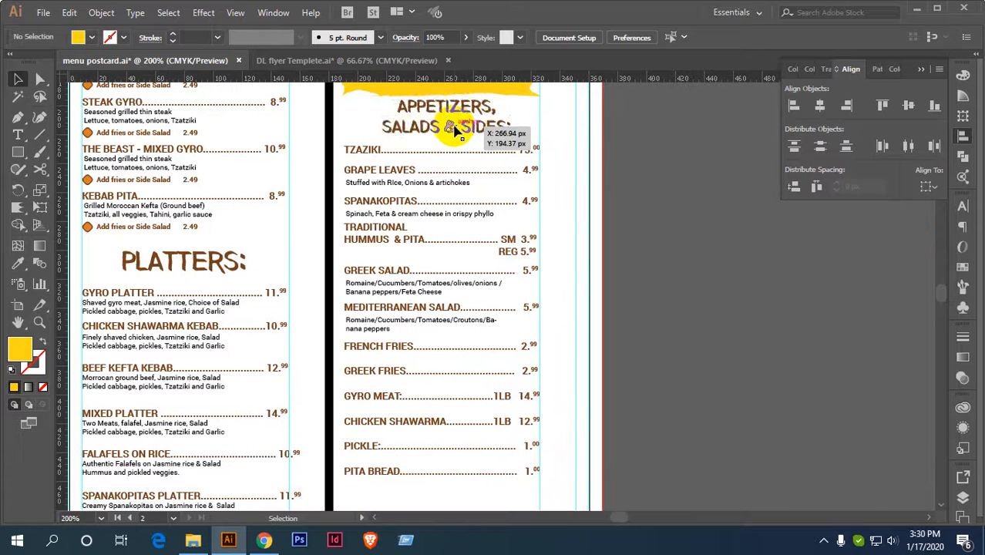
left_click(455, 131)
left_click_drag(454, 131, 455, 135)
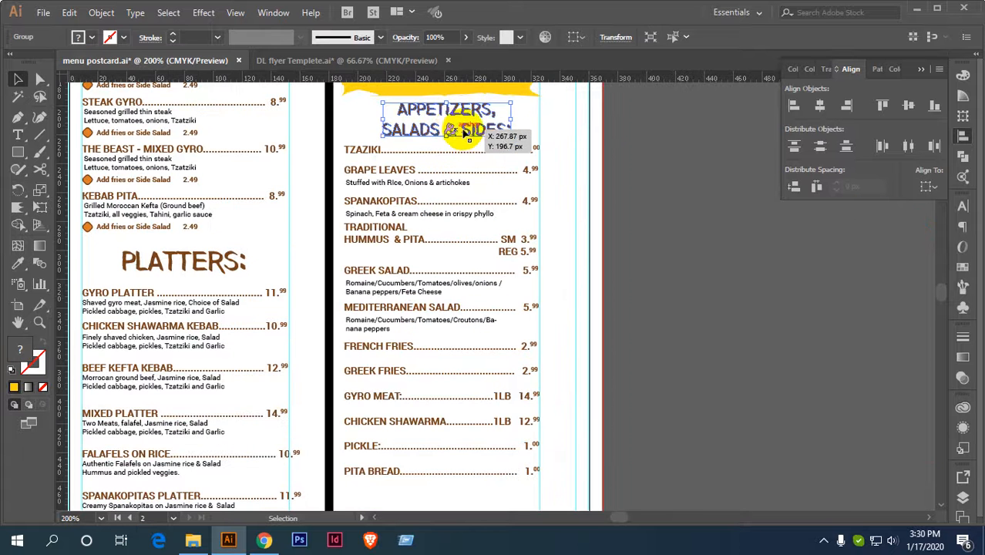
Shift the Appetizers, Salads & Sides heading slightly sideways to center it over its menu items.
left_click(650, 148)
scroll(652, 152, "down", 1)
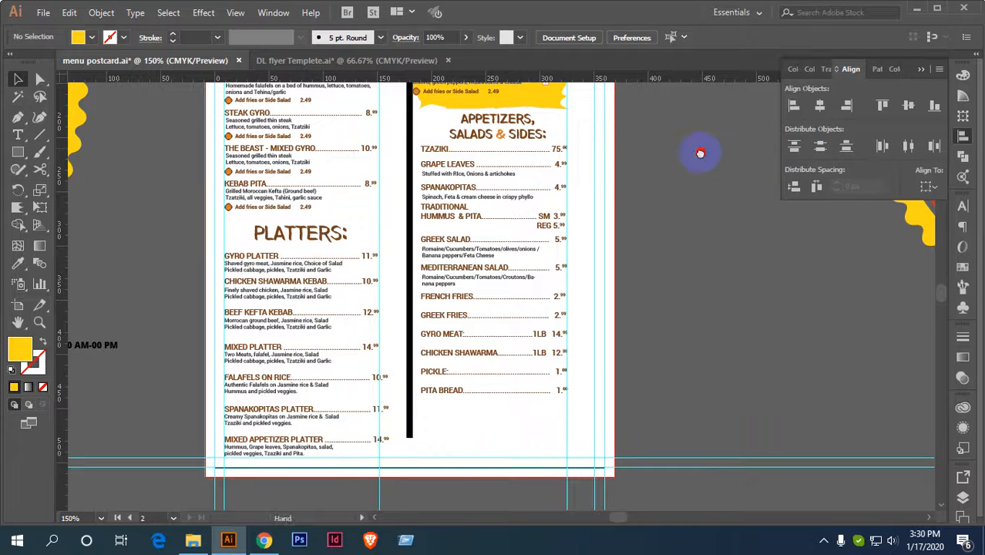
left_click_drag(700, 153, 686, 177)
left_click_drag(488, 157, 493, 158)
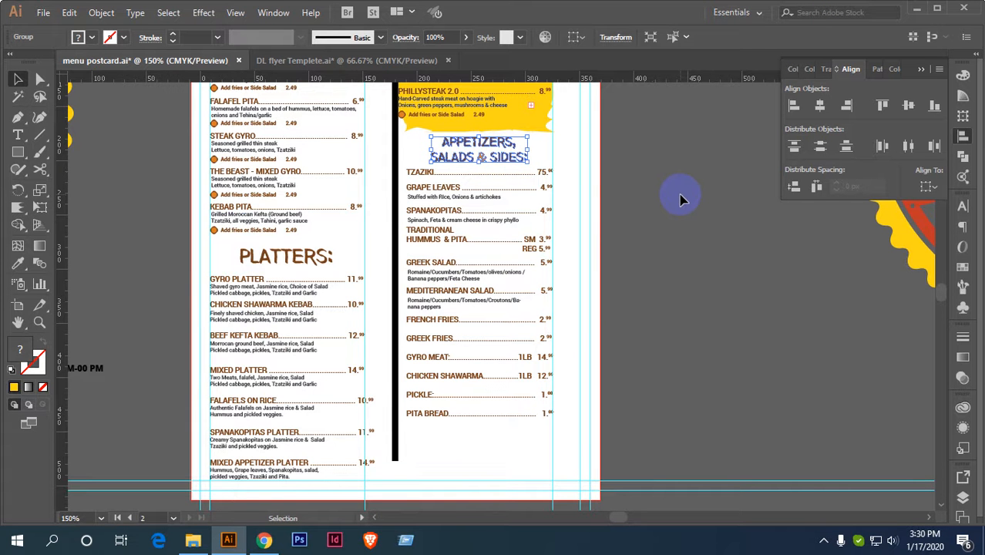
Examine the empty space below Pita Bread and the salad photo parked beneath the page.
left_click(677, 191)
scroll(677, 192, "down", 1)
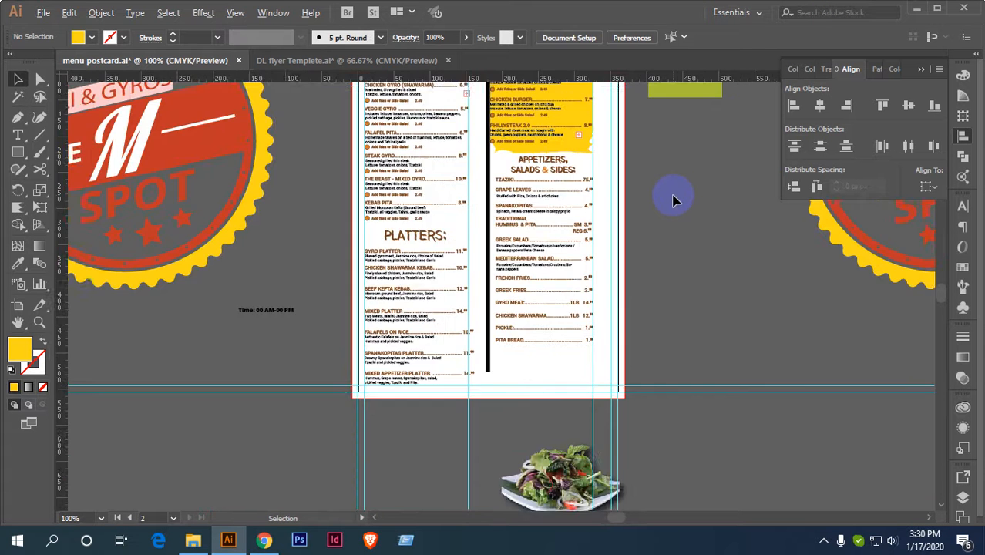
left_click_drag(676, 186, 656, 236)
left_click_drag(669, 284, 667, 180)
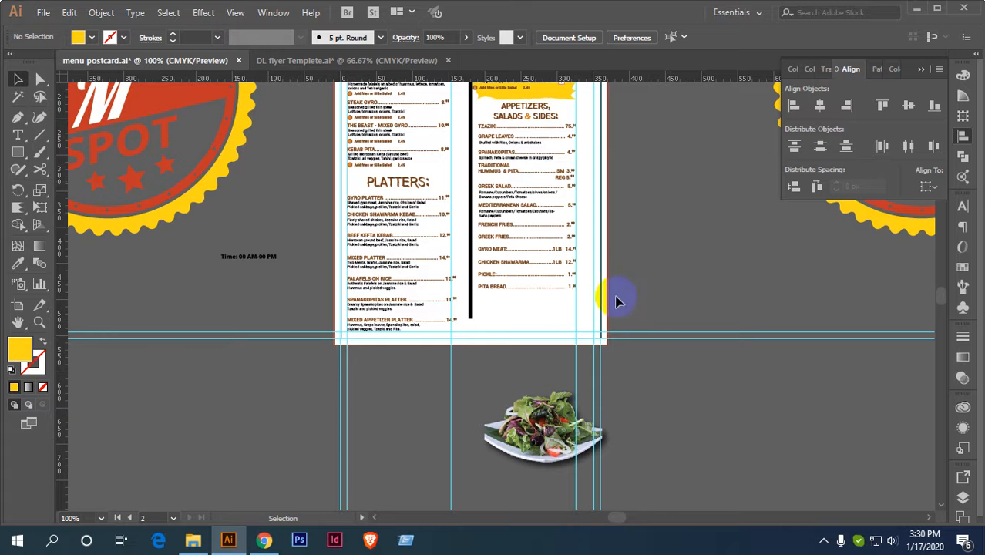
left_click(552, 391)
left_click(539, 428)
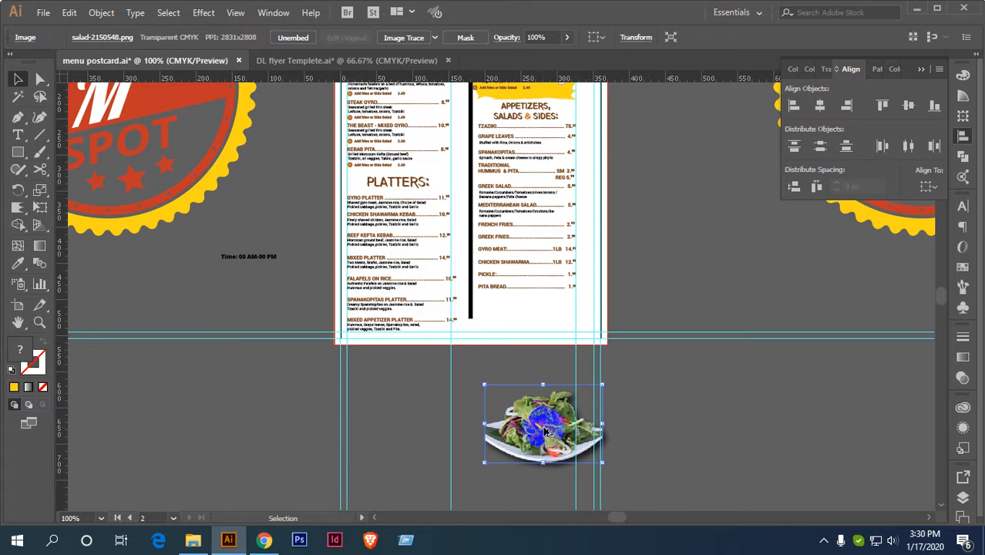
scroll(546, 429, "up", 2)
left_click_drag(561, 430, 549, 414)
scroll(549, 415, "down", 1)
left_click_drag(548, 332, 539, 418)
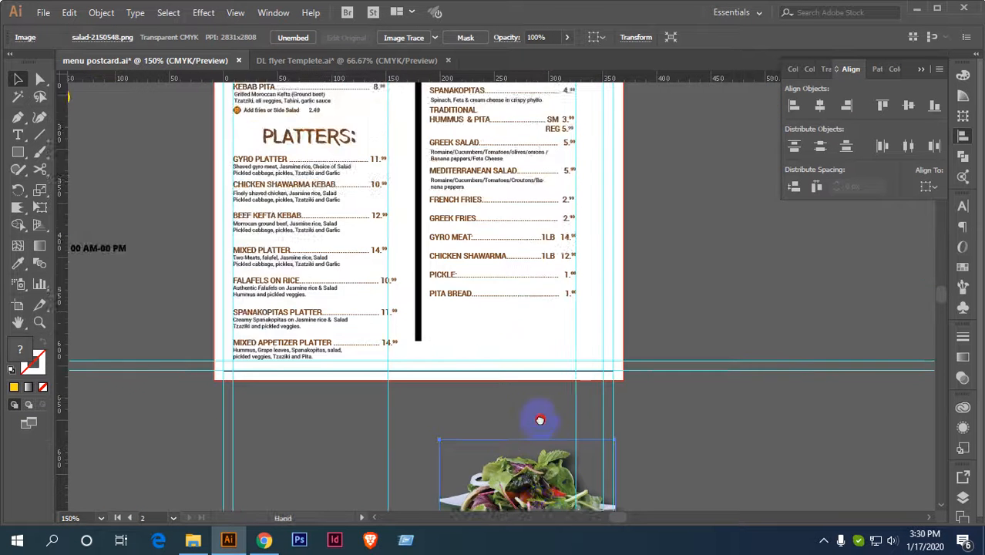
scroll(538, 417, "down", 1)
left_click_drag(665, 339, 615, 406)
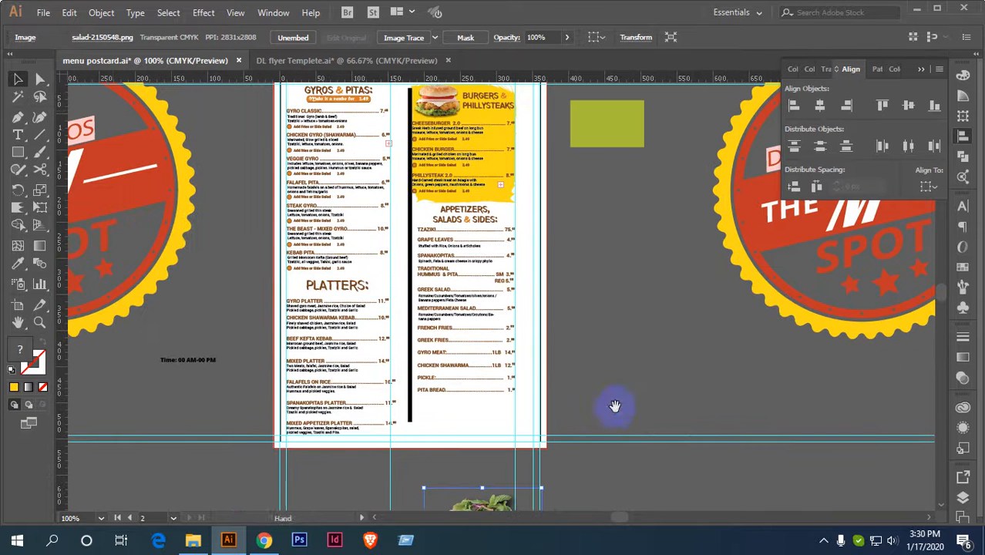
Place the sandwich image appetizer-1238615 from Downloads beside the menu page.
left_click(44, 12)
left_click(77, 246)
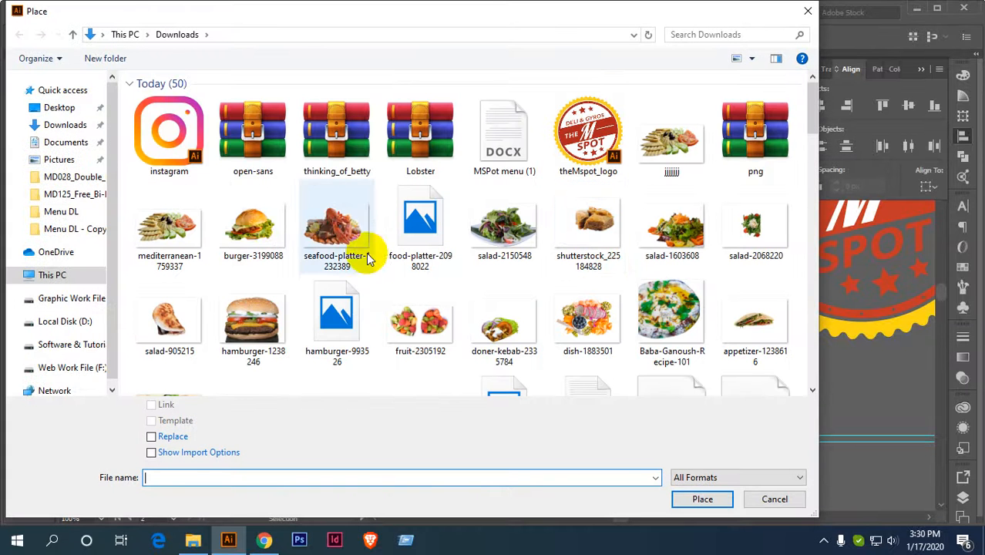
left_click(176, 233)
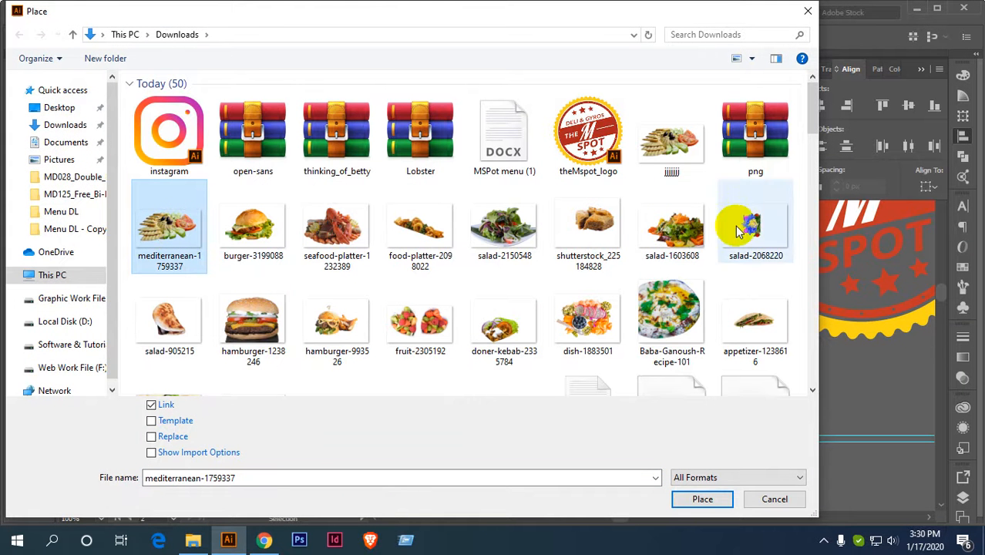
left_click(673, 231)
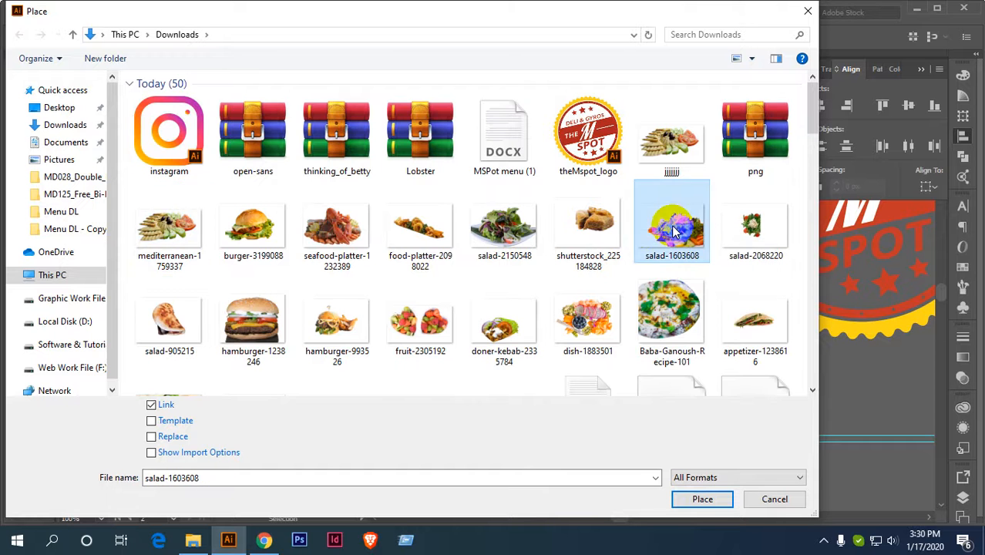
scroll(582, 242, "down", 2)
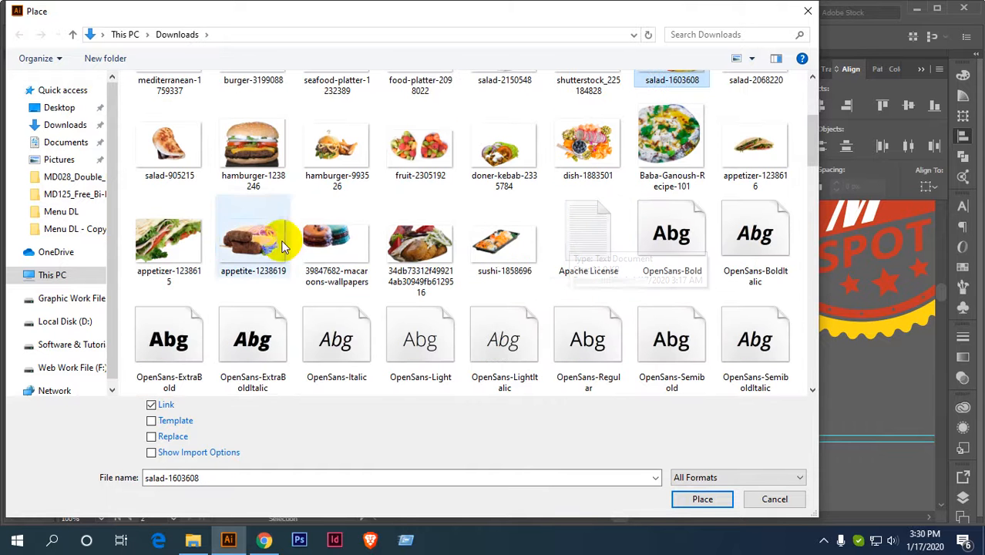
double_click(170, 235)
left_click_drag(565, 309, 713, 406)
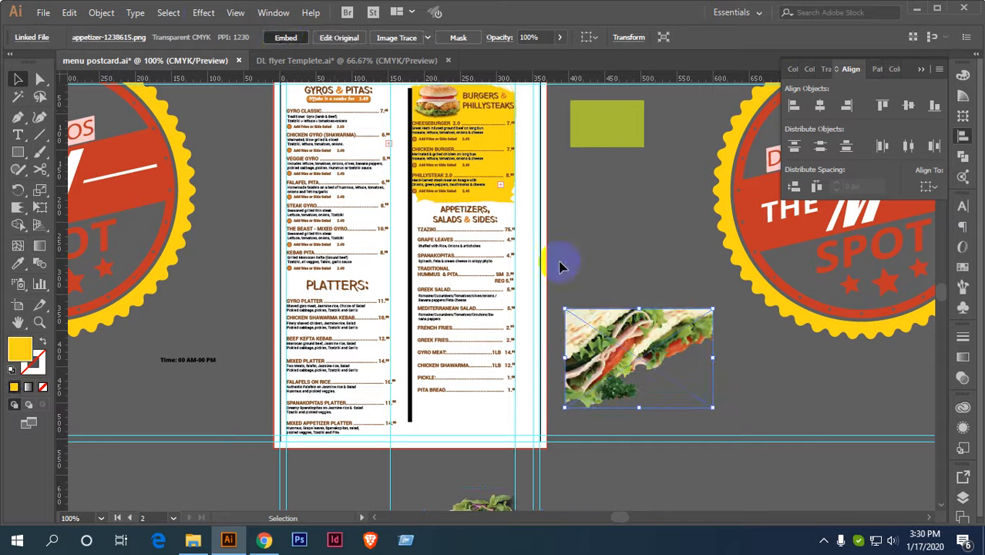
Embed the sandwich image and apply a drop shadow to it.
left_click(285, 37)
left_click(203, 14)
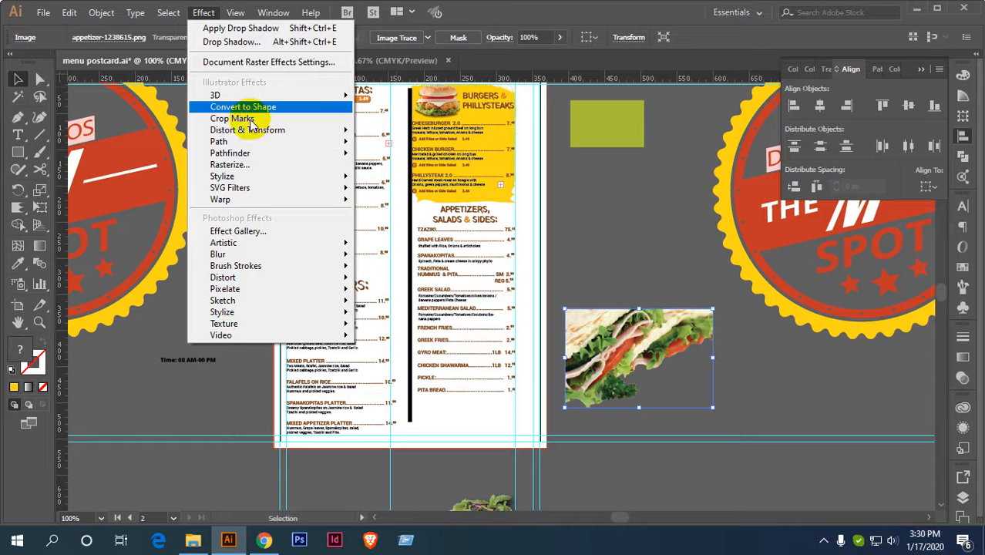
mouse_move(231, 178)
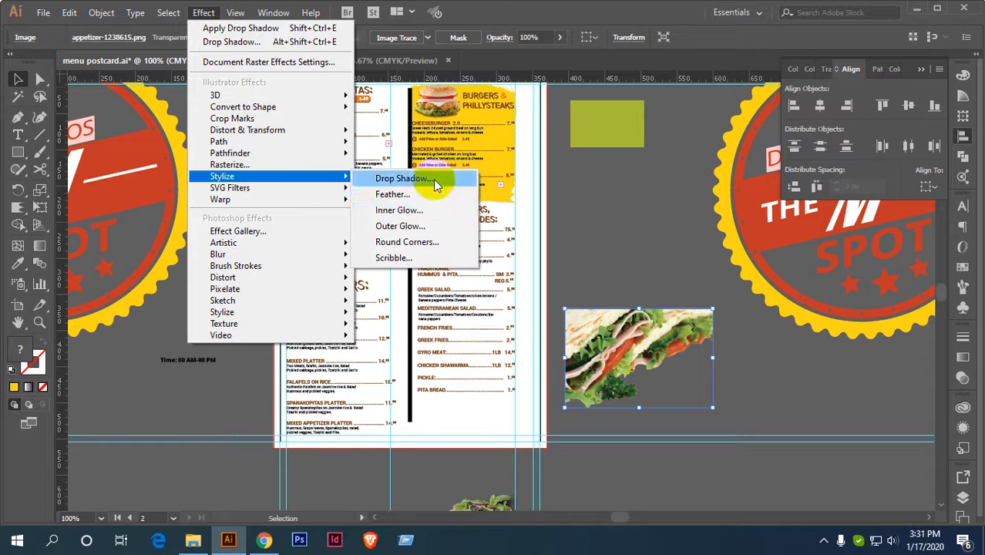
left_click(438, 179)
left_click(845, 262)
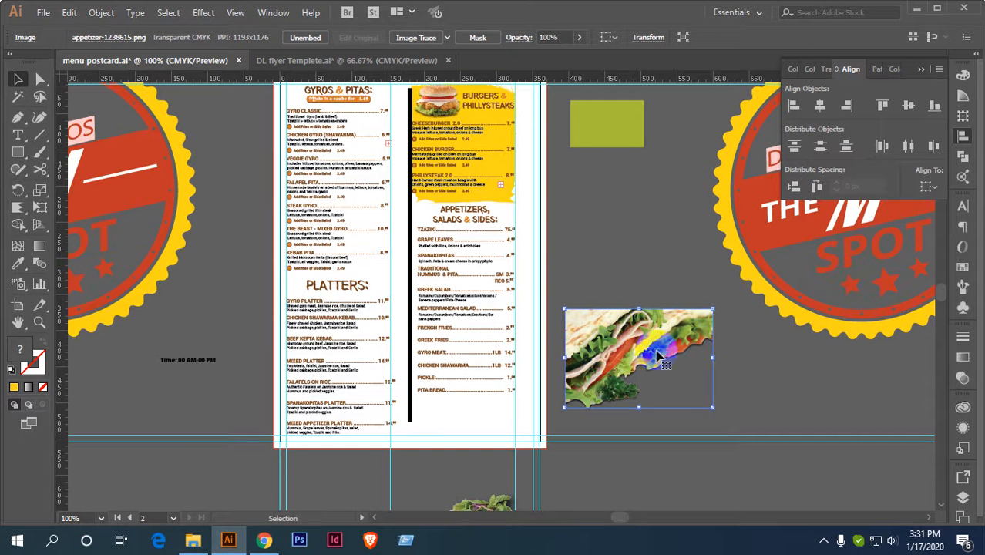
Move the sandwich image below Pita Bread, against the black divider, and shrink it to end at the lower margin guide.
scroll(605, 346, "up", 2)
left_click_drag(589, 331, 503, 299)
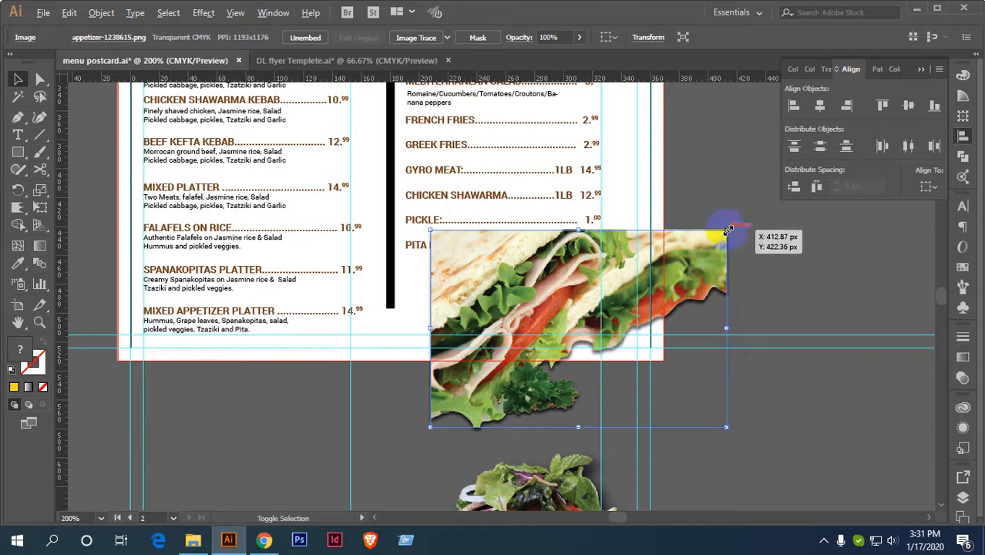
left_click_drag(729, 230, 699, 273)
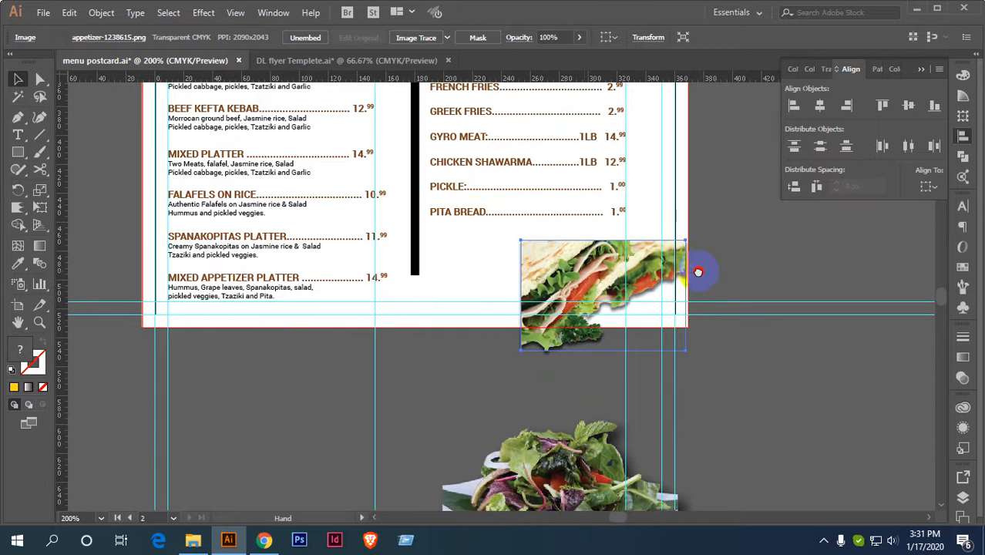
left_click_drag(572, 269, 514, 249)
scroll(544, 266, "up", 1)
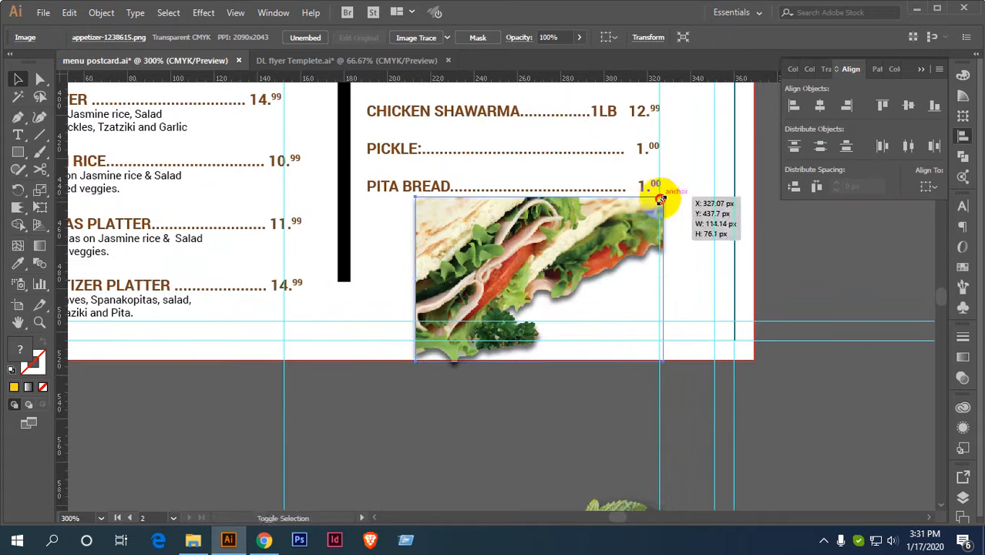
left_click_drag(660, 195, 486, 228)
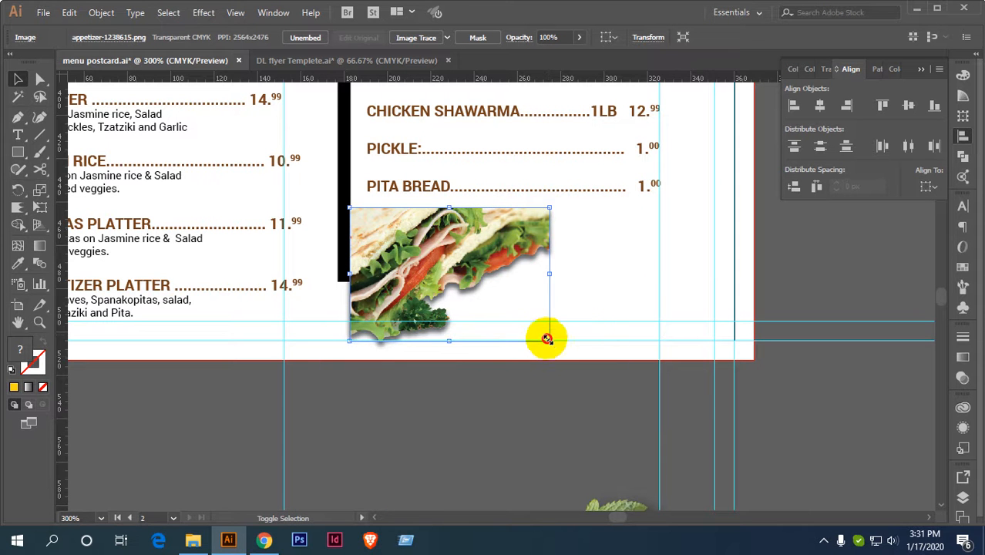
left_click_drag(547, 339, 536, 322)
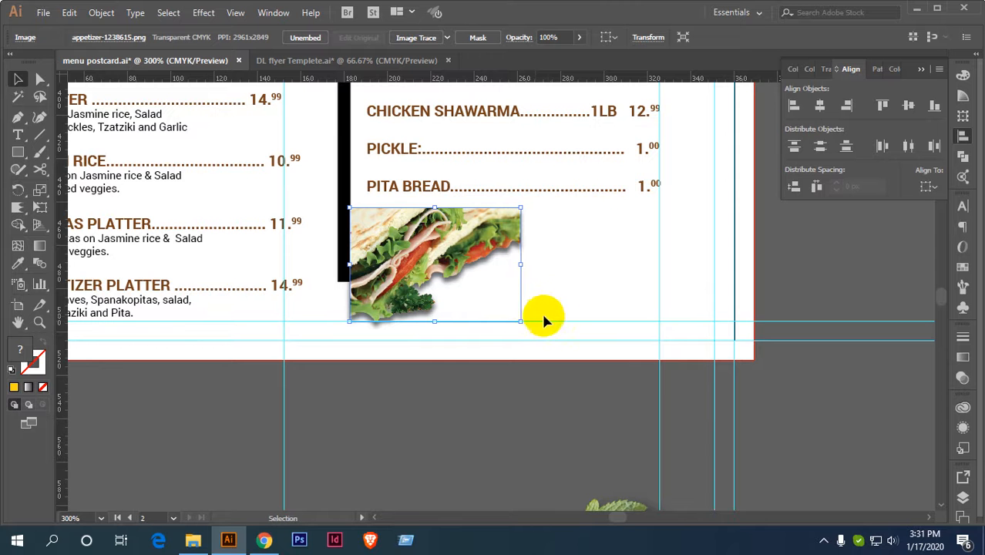
left_click(603, 398)
Place the image salad-2068220 from Downloads beside the sandwich, below the Pita Bread price.
left_click(43, 12)
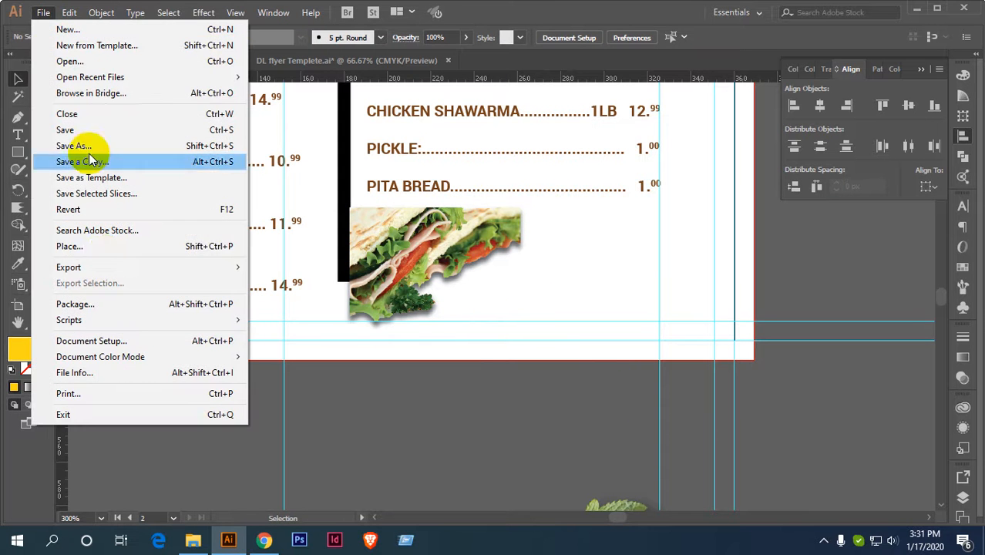
left_click(106, 248)
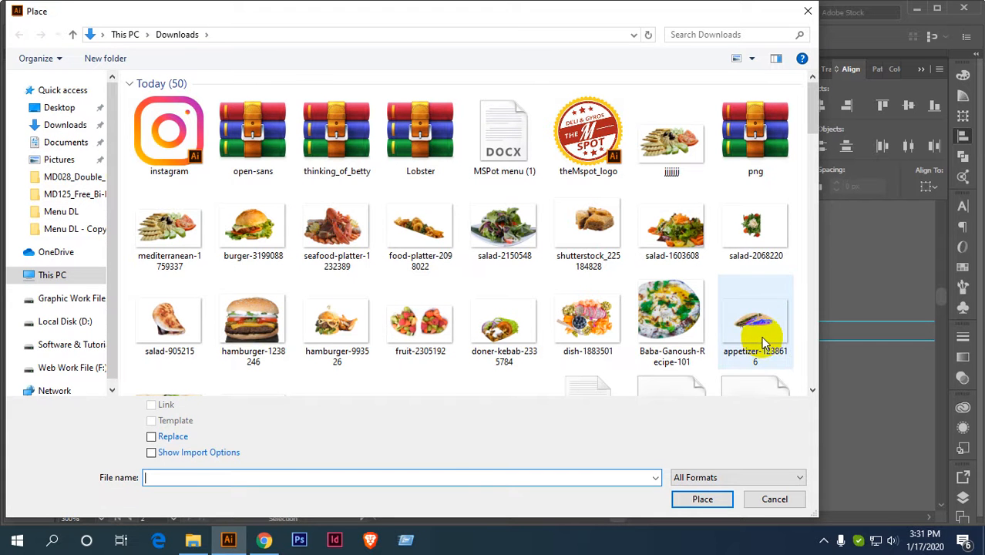
double_click(769, 224)
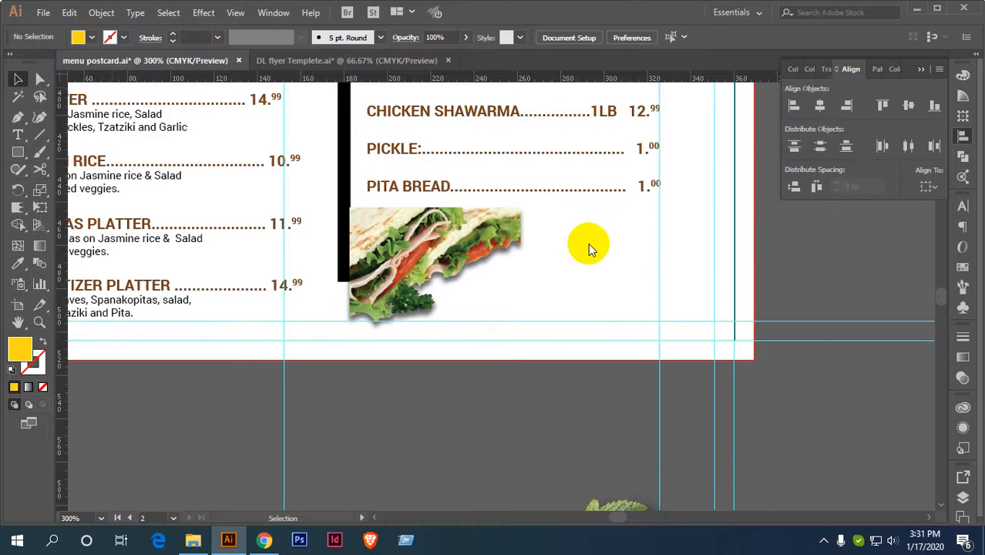
left_click_drag(578, 221, 738, 326)
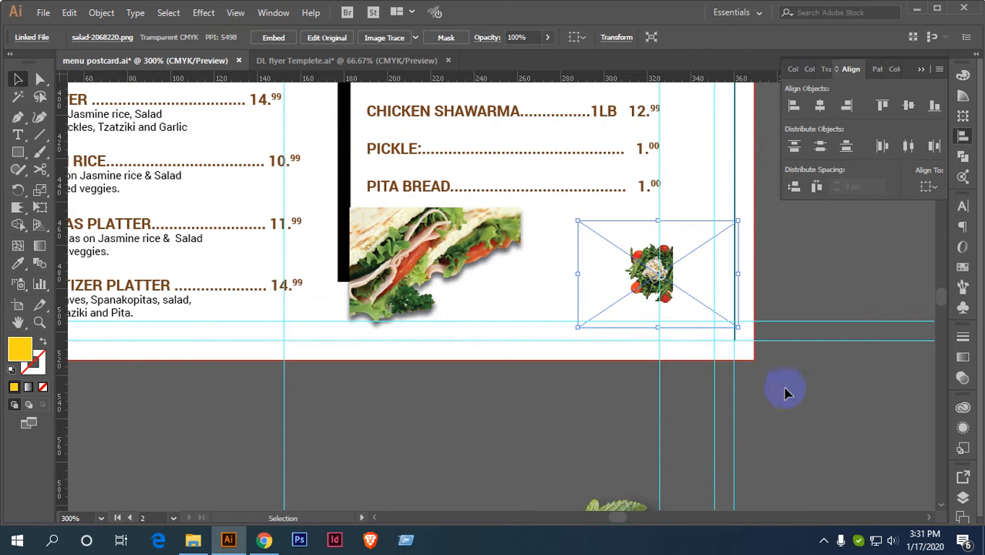
Embed the salad image and apply a drop shadow to it.
left_click(203, 16)
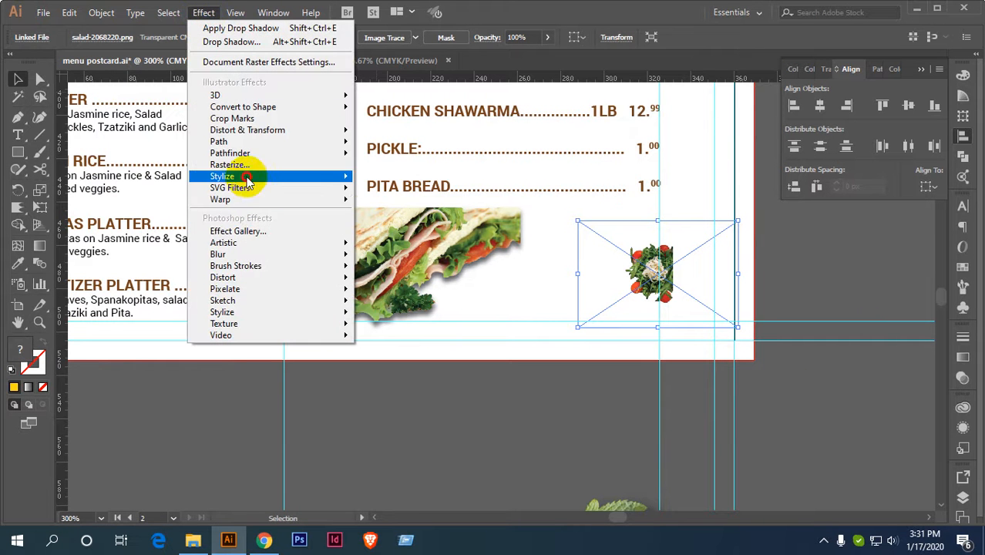
mouse_move(239, 175)
left_click(389, 177)
left_click(845, 262)
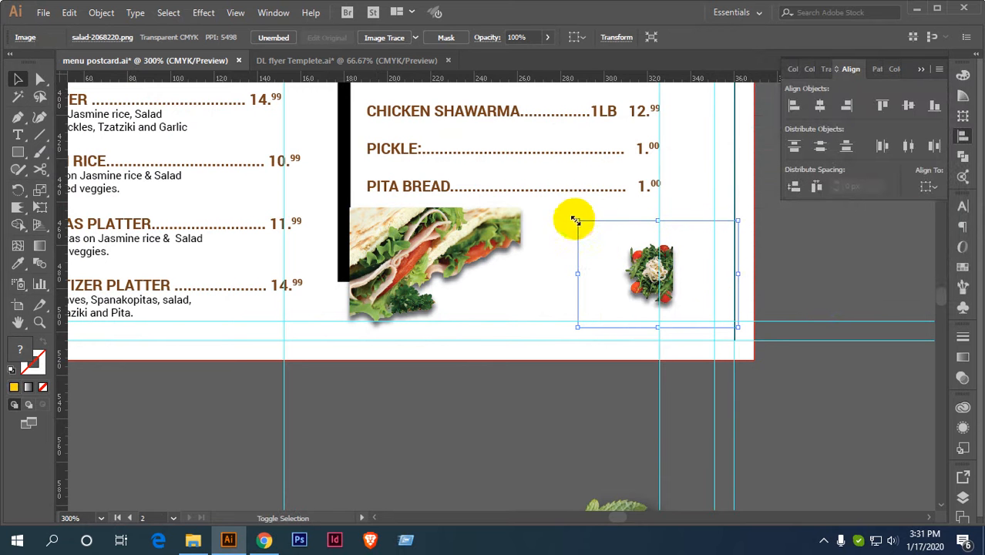
Enlarge the salad image and position it below the Pita Bread price, with its cut edge near the price column's guide.
left_click_drag(575, 221, 518, 183)
left_click_drag(623, 252, 602, 263)
left_click_drag(719, 336, 814, 392)
left_click_drag(638, 286, 605, 262)
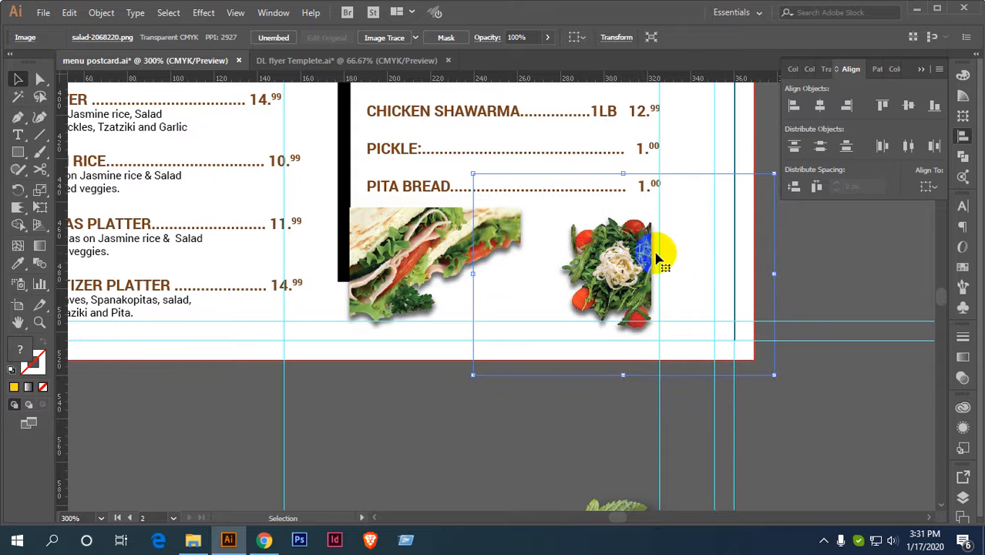
key("space")
left_click_drag(708, 219, 587, 261)
scroll(586, 262, "down", 1)
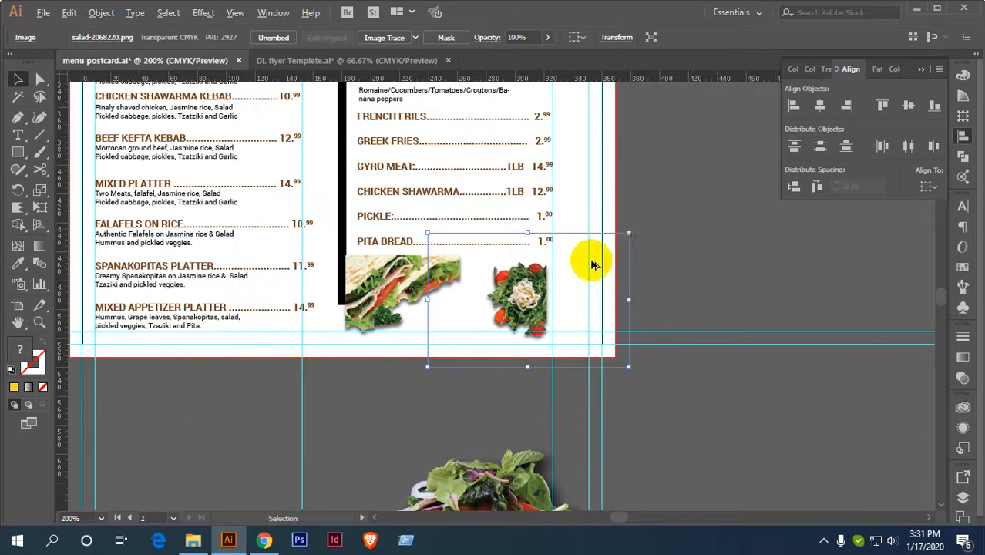
left_click_drag(628, 234, 649, 219)
scroll(610, 270, "up", 1)
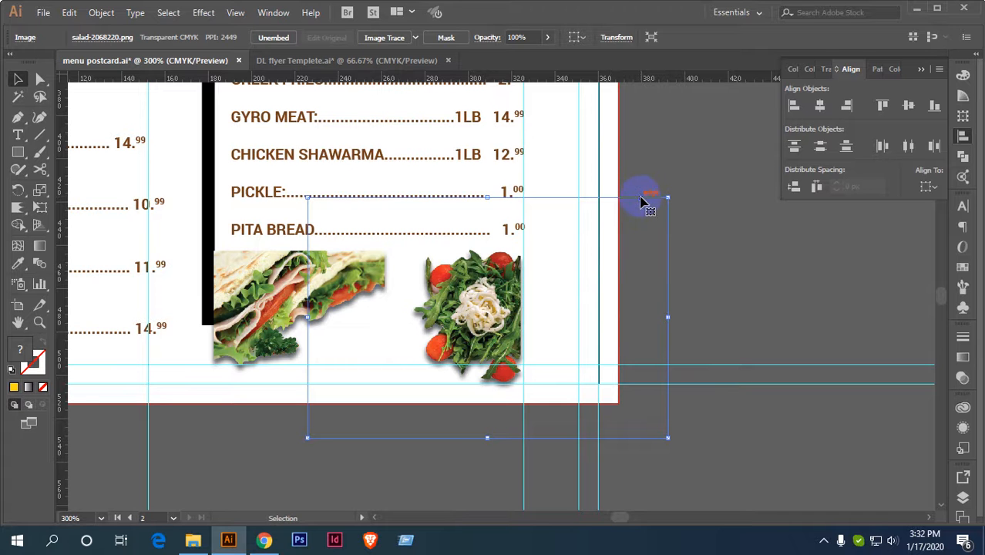
Nudge the salad image slightly up and shift it right until its cut edge meets the inner right margin guide.
key("Up")
key("Up")
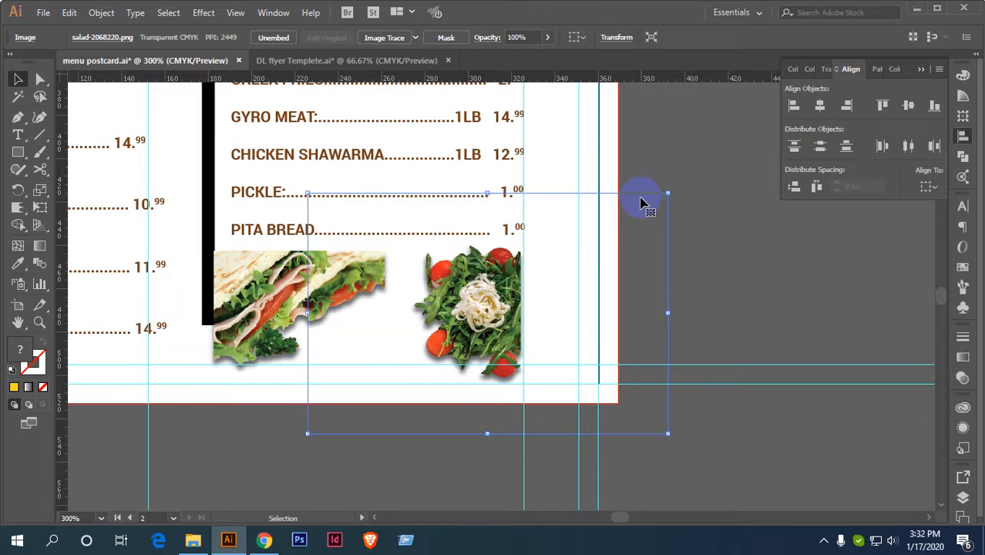
key("Right")
key("Right")
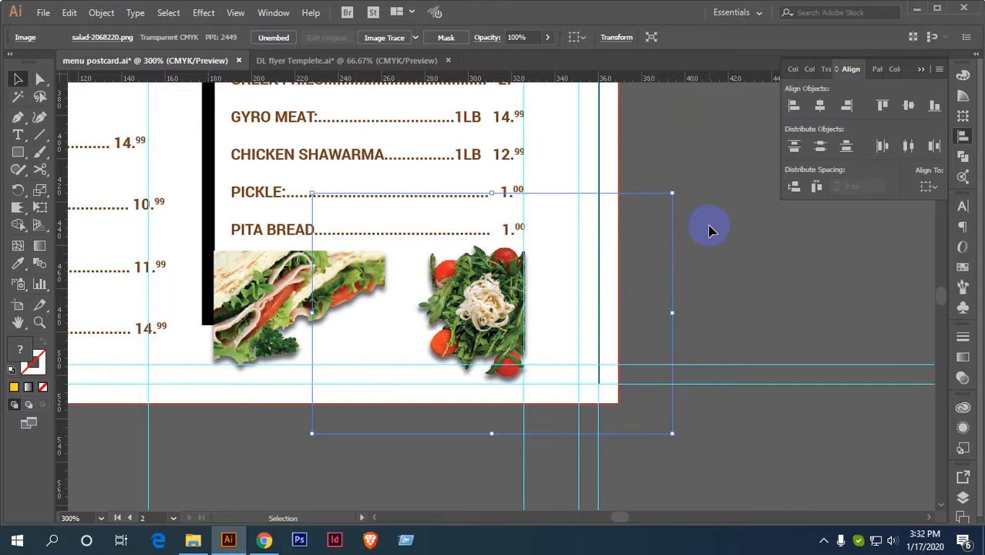
key("Left")
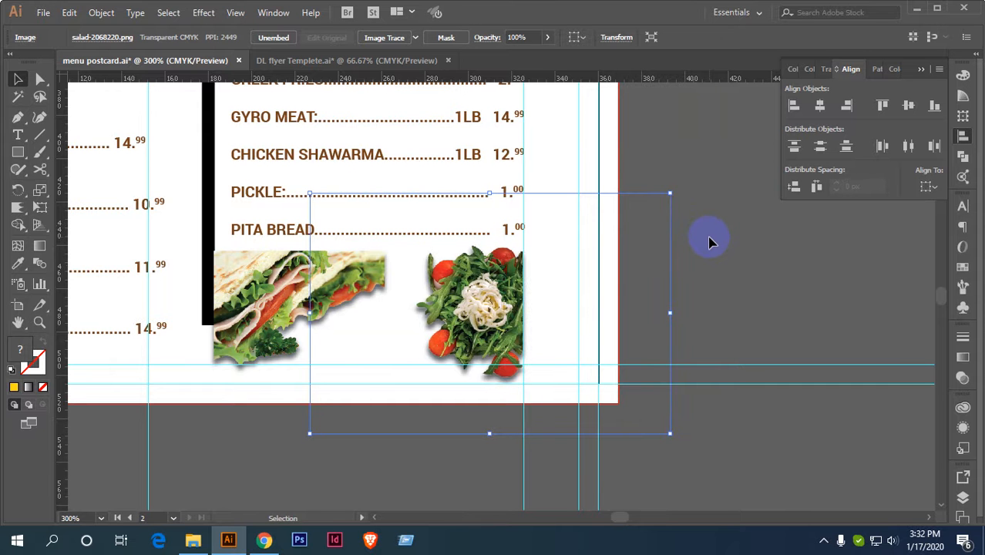
key("shift+Right")
key("shift+Right")
key("shift+Right")
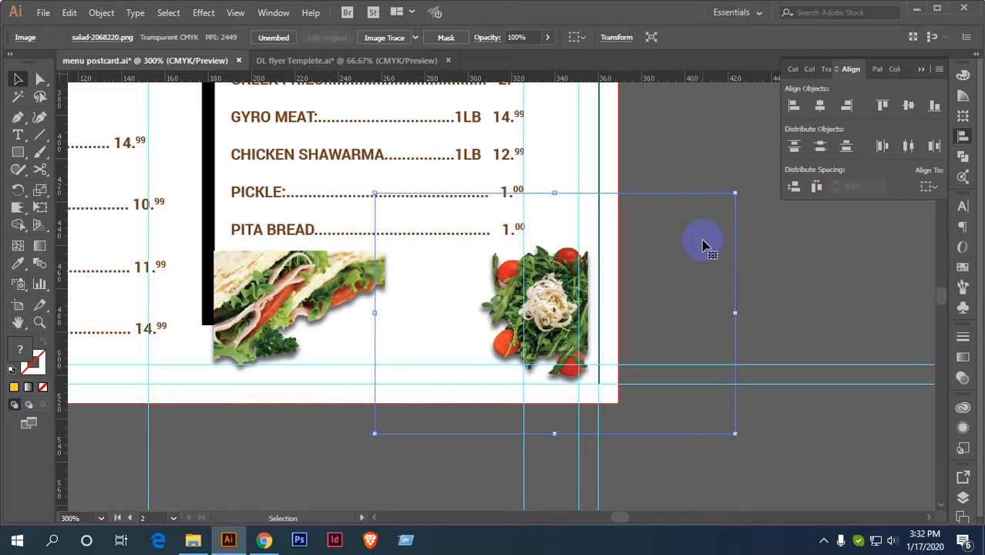
key("Left")
key("Left")
key("Left")
key("Left")
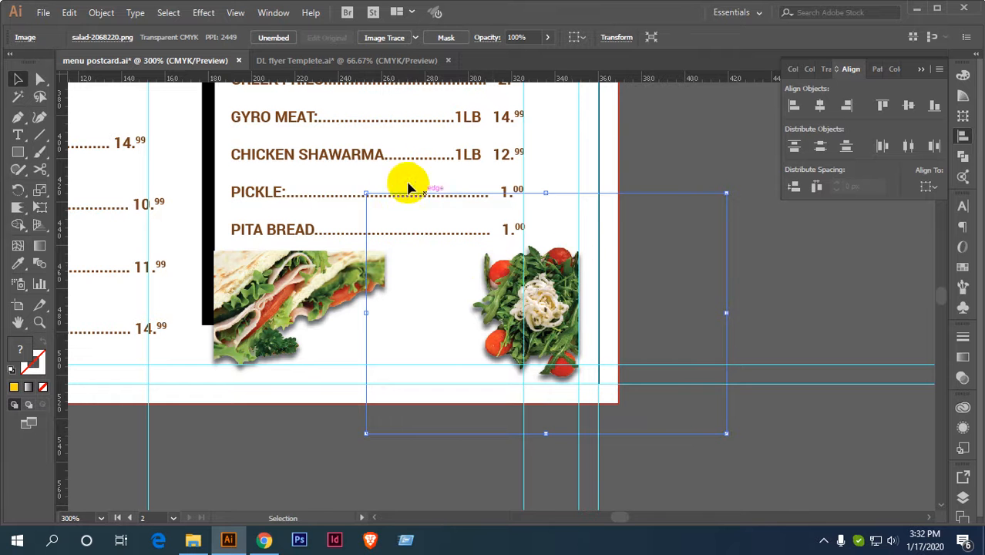
Enlarge the salad image slightly, then nudge it down and right so its cut edge sits on the inner right margin guide.
left_click_drag(356, 193, 336, 179)
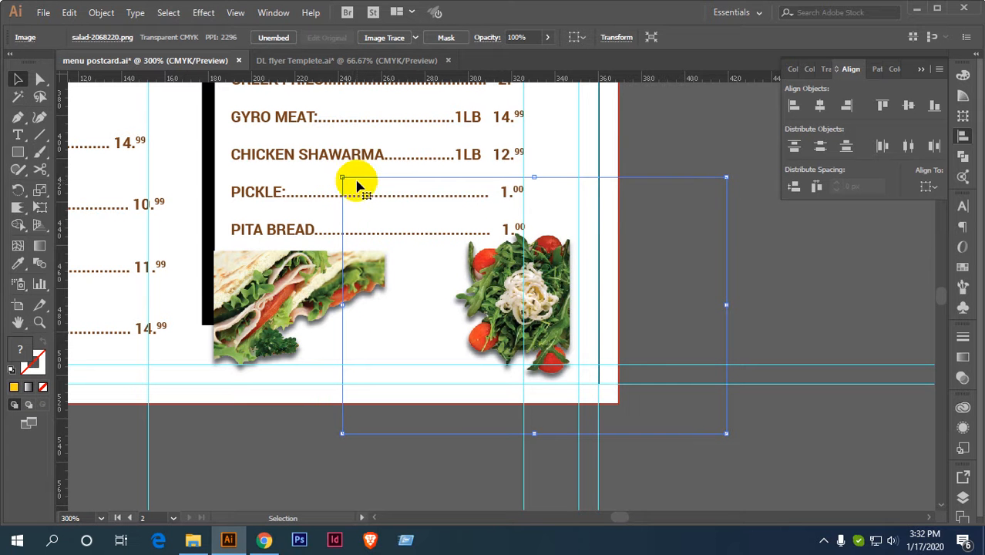
key("Down")
key("Down")
key("Down")
key("Right")
key("Right")
key("Right")
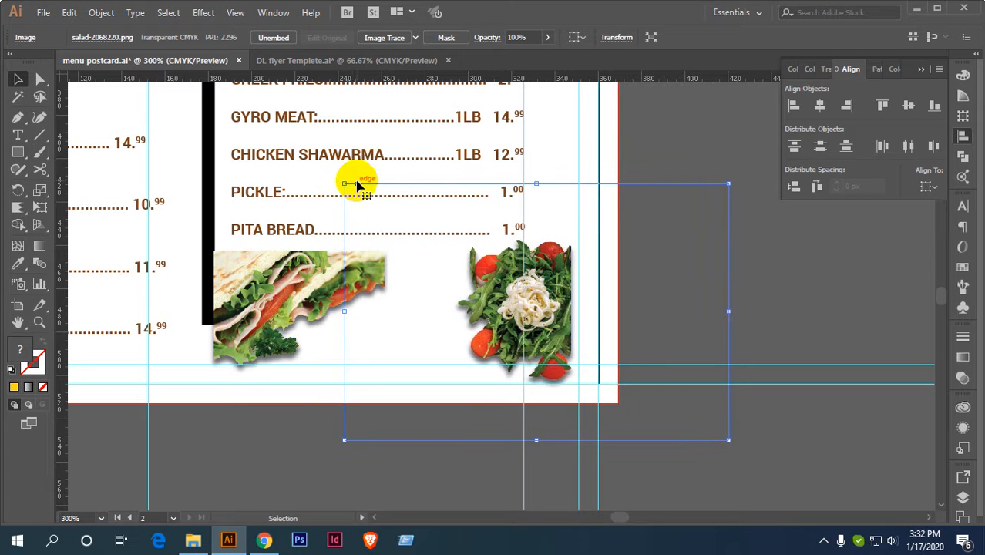
key("Right")
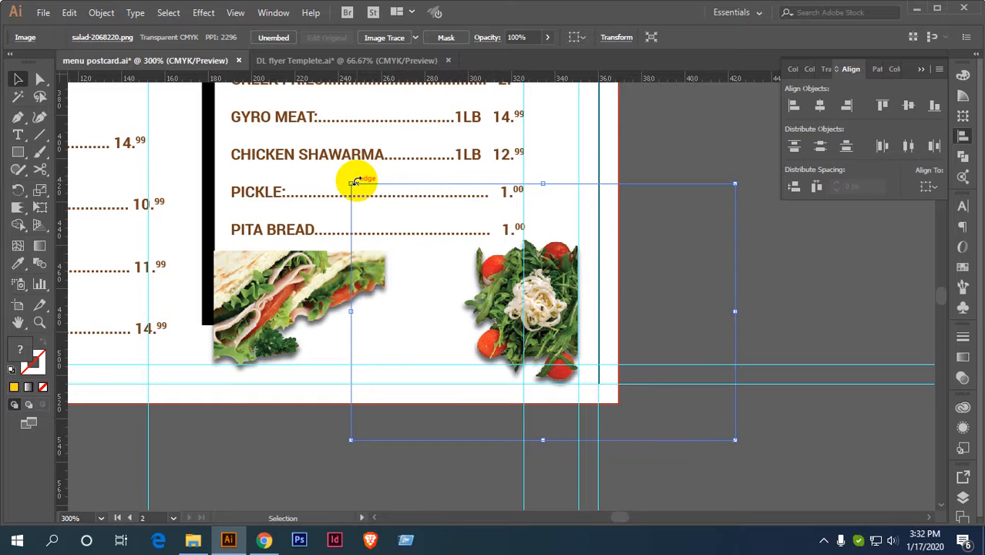
key("Down")
key("Down")
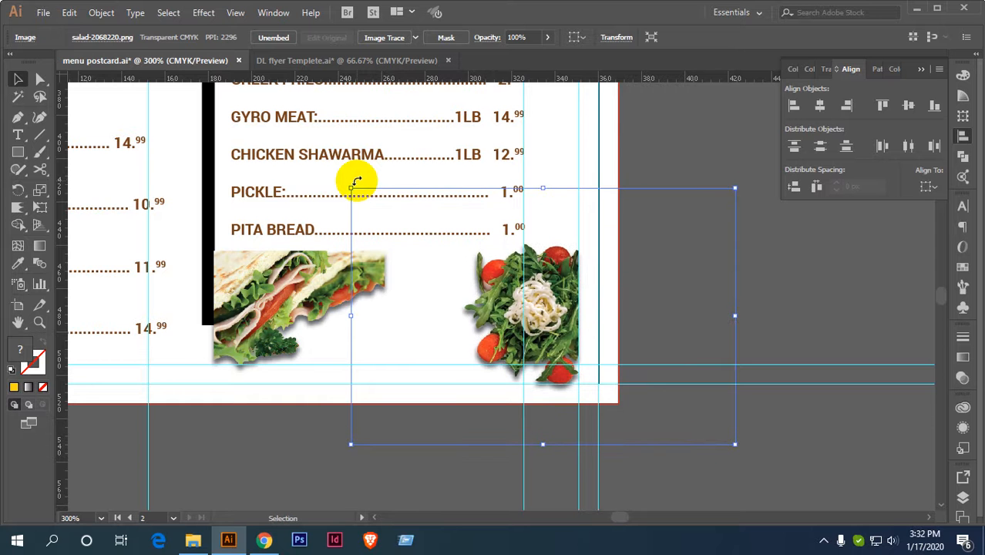
left_click(773, 265)
scroll(468, 270, "down", 2)
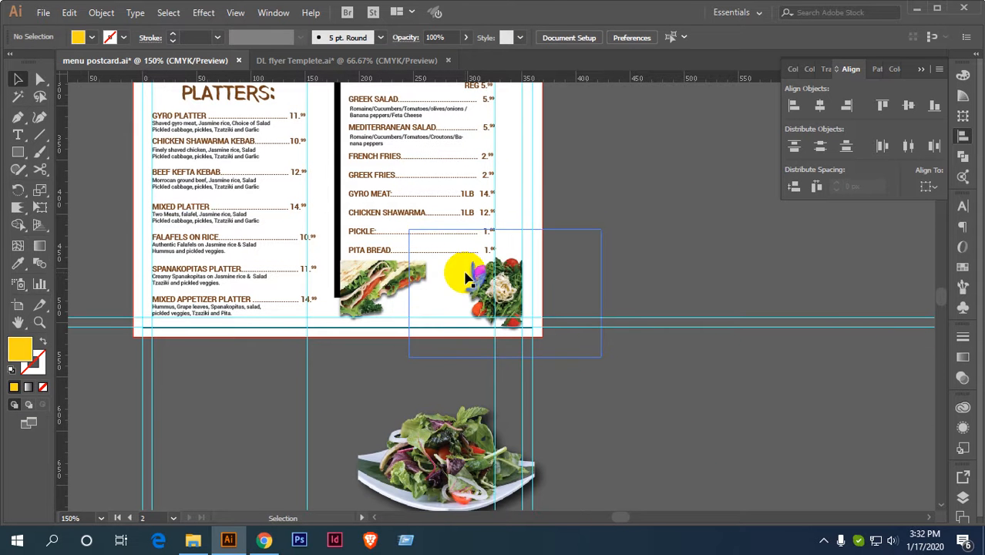
Examine the space between the sandwich and salad photos below the menu list, and compare it with the DL flyer template document.
left_click(373, 304)
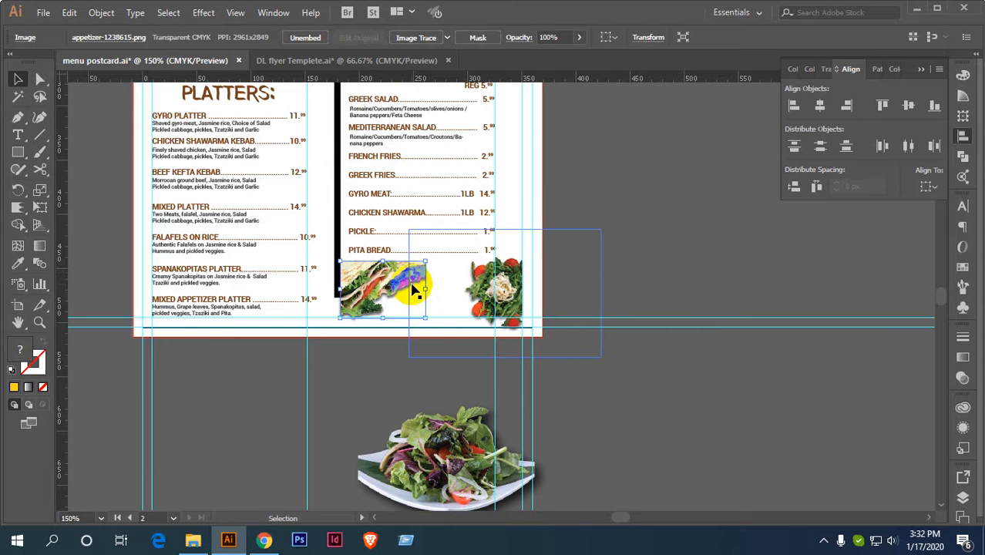
scroll(425, 263, "up", 2)
left_click_drag(424, 246, 433, 248)
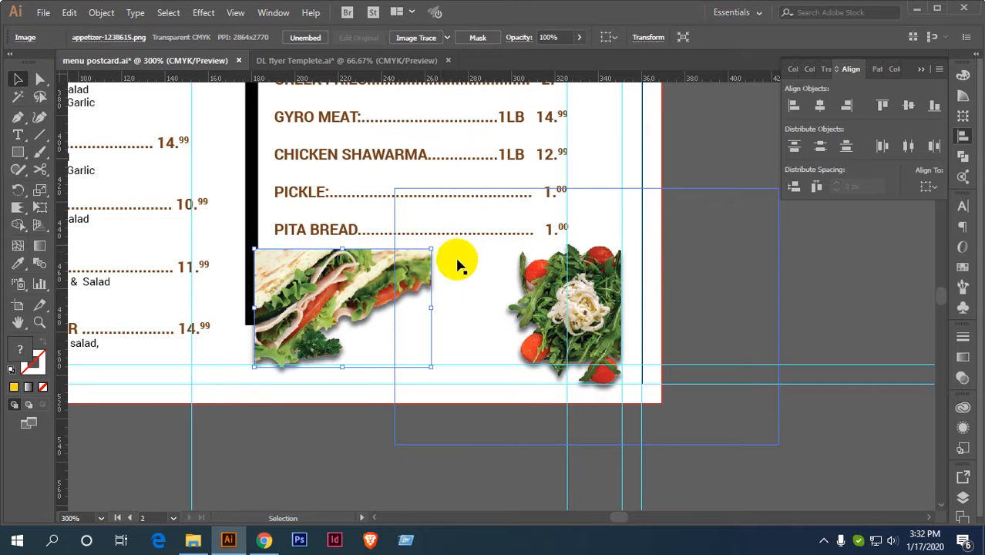
left_click(785, 285)
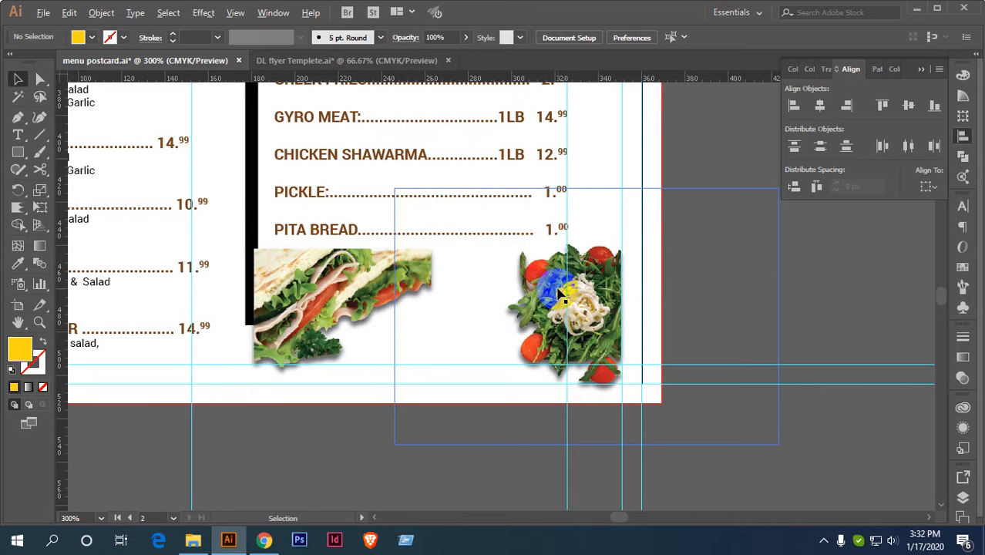
scroll(553, 286, "down", 2)
scroll(502, 307, "up", 2)
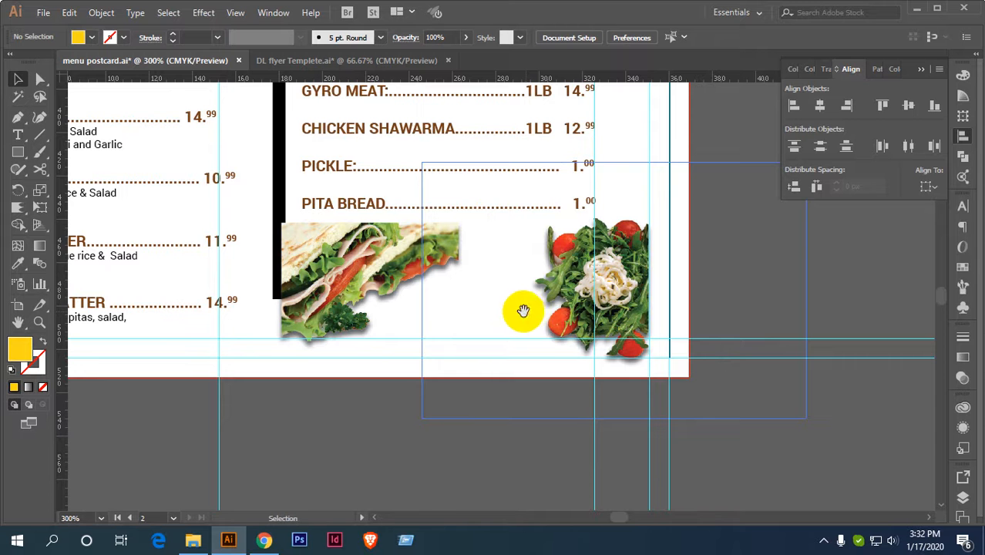
left_click_drag(523, 311, 519, 273)
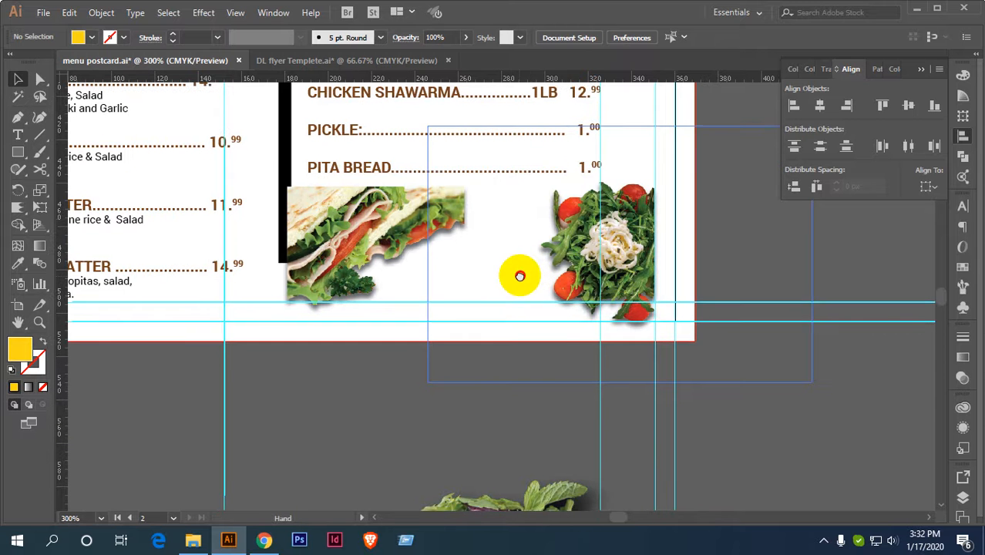
left_click(287, 62)
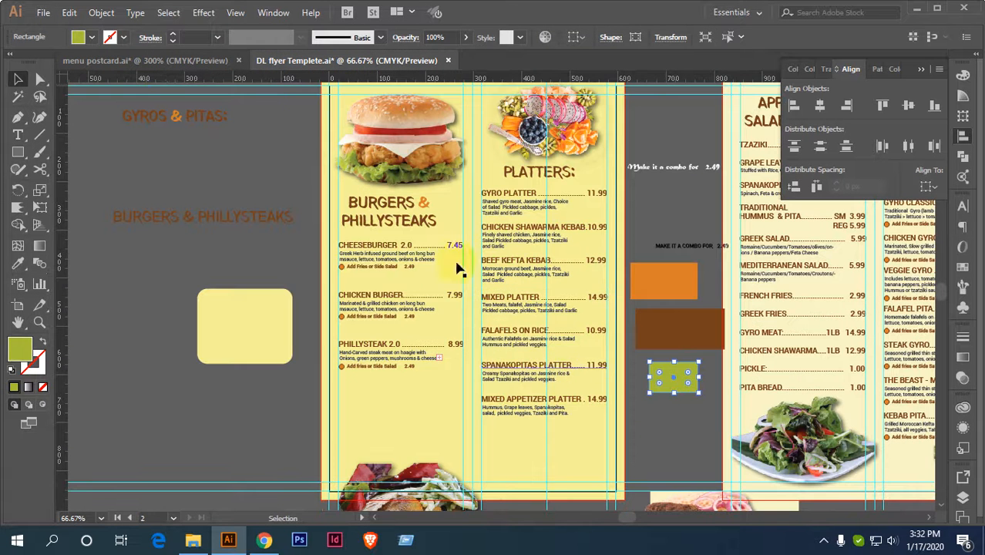
left_click(146, 60)
scroll(681, 292, "down", 4)
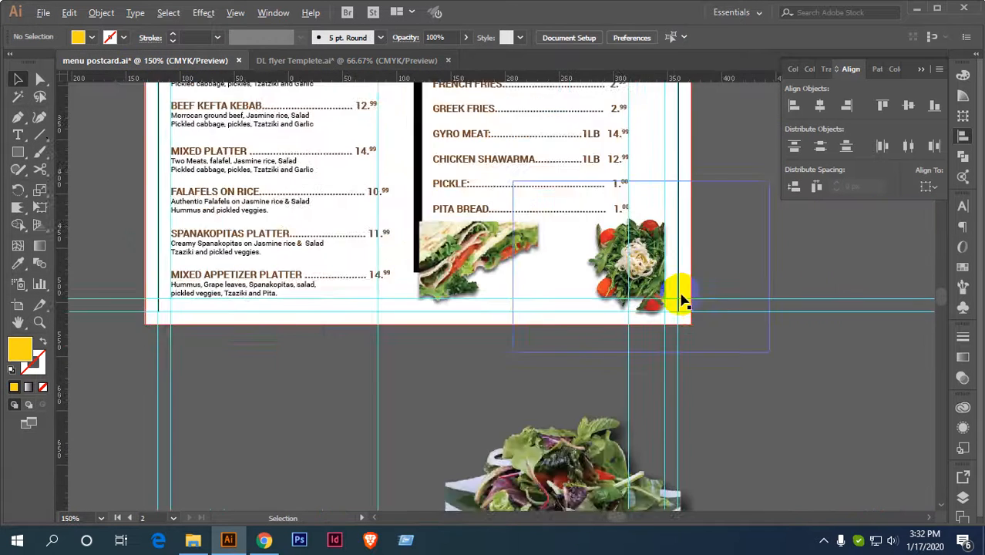
Ungroup the postcard's front-side artwork that contains the website and address lines.
scroll(428, 303, "right", 6)
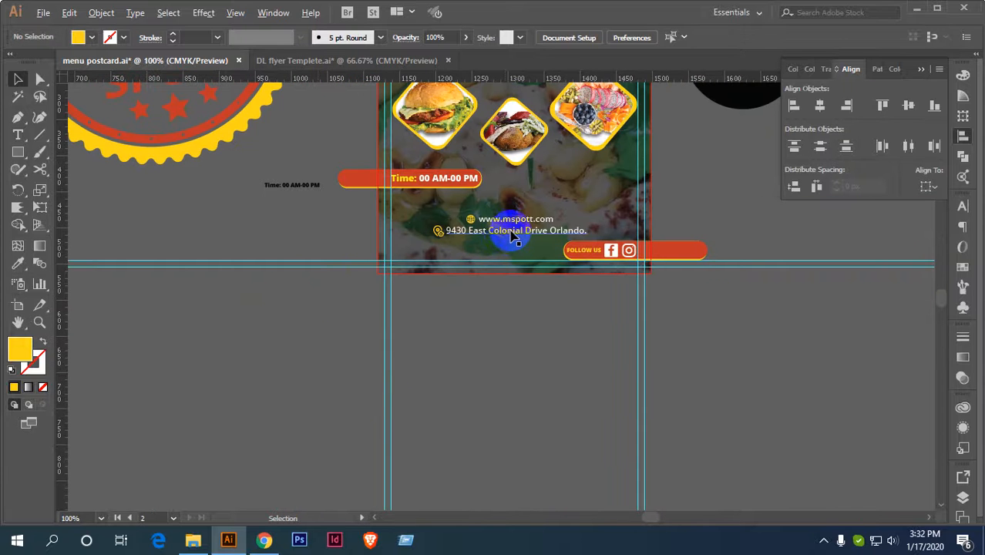
scroll(512, 236, "up", 2)
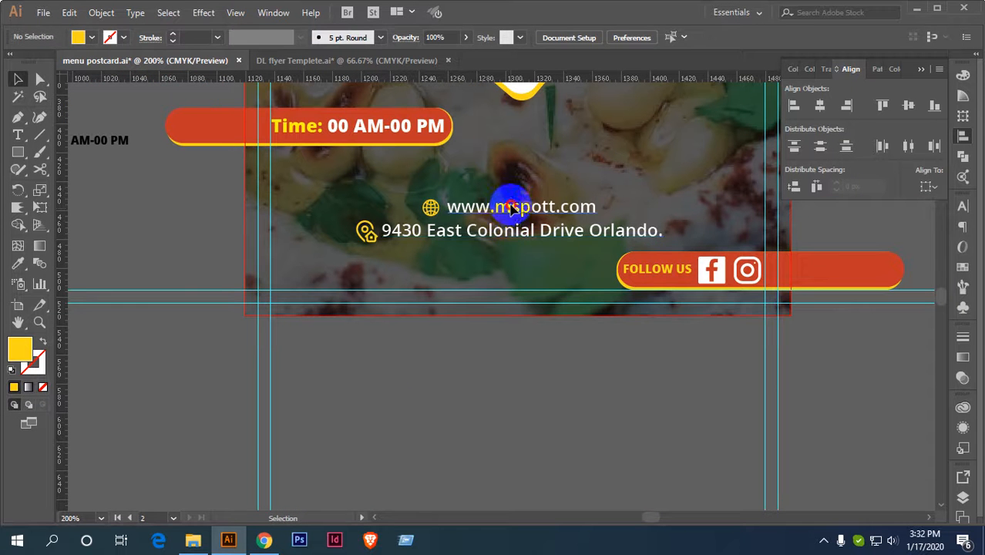
left_click(503, 203)
right_click(504, 208)
left_click(528, 359)
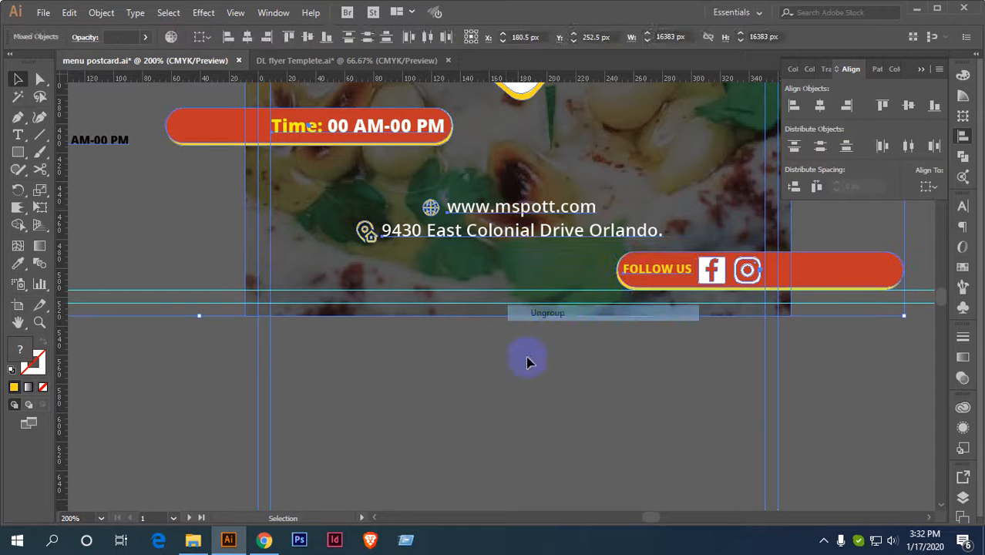
left_click(512, 213)
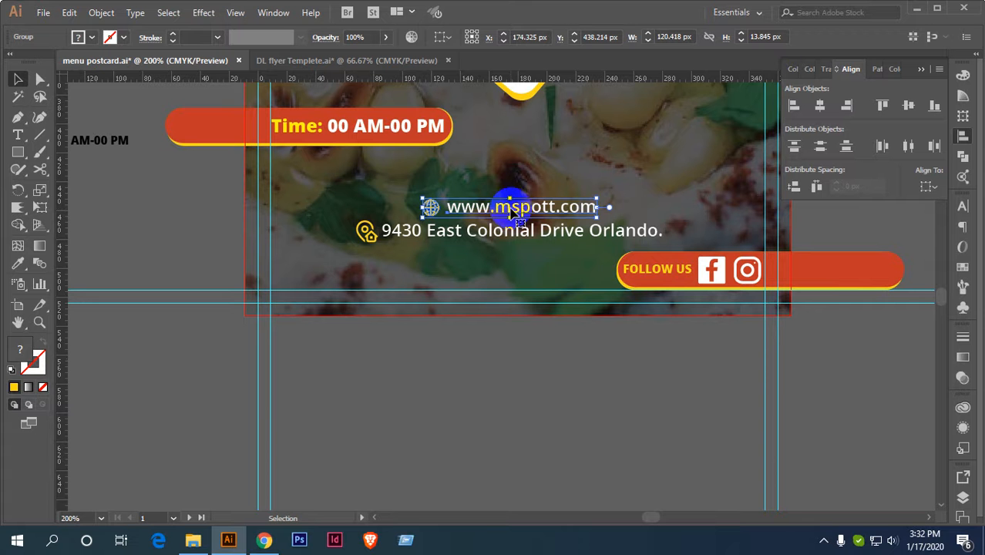
left_click_drag(512, 214, 143, 194)
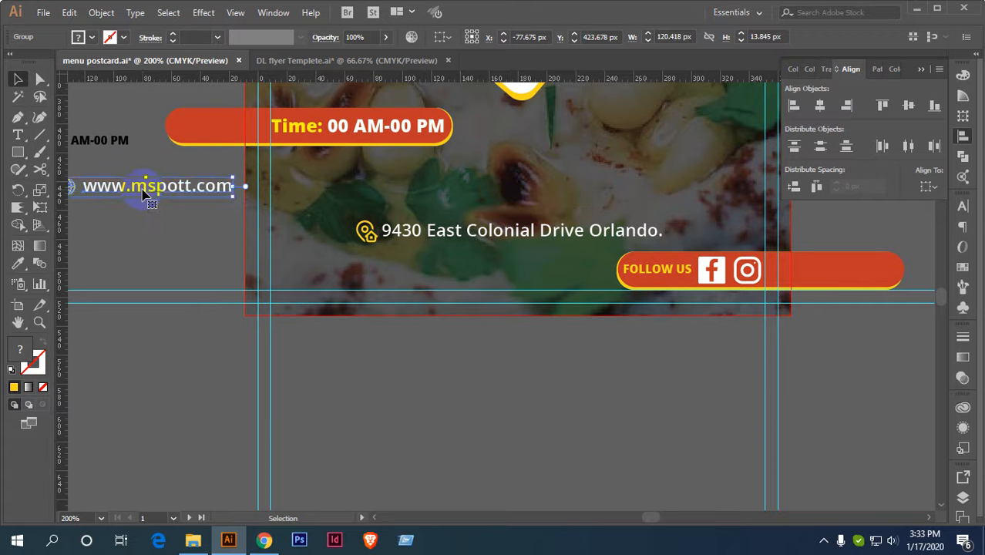
key("ctrl+z")
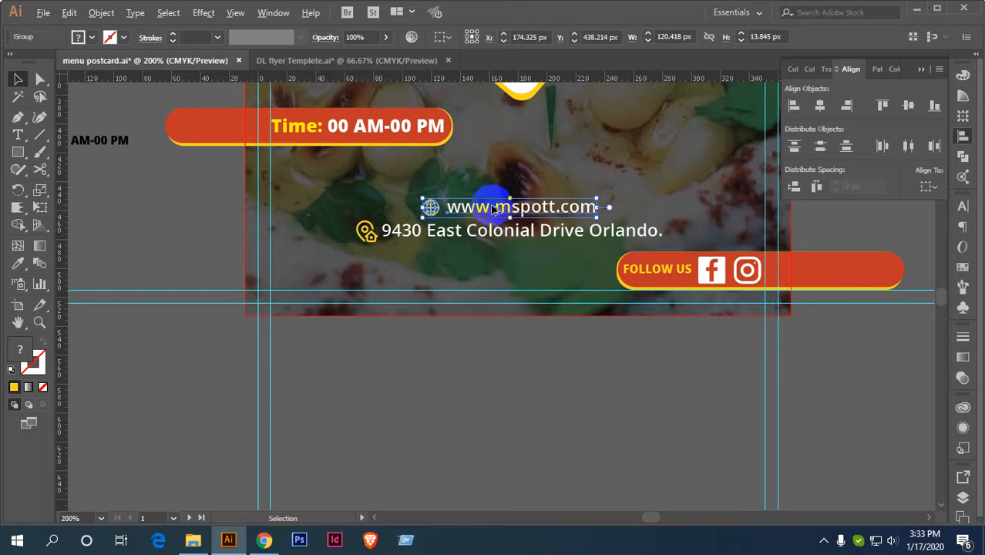
left_click_drag(493, 208, 474, 233, "alt")
scroll(555, 254, "down", 1, "alt")
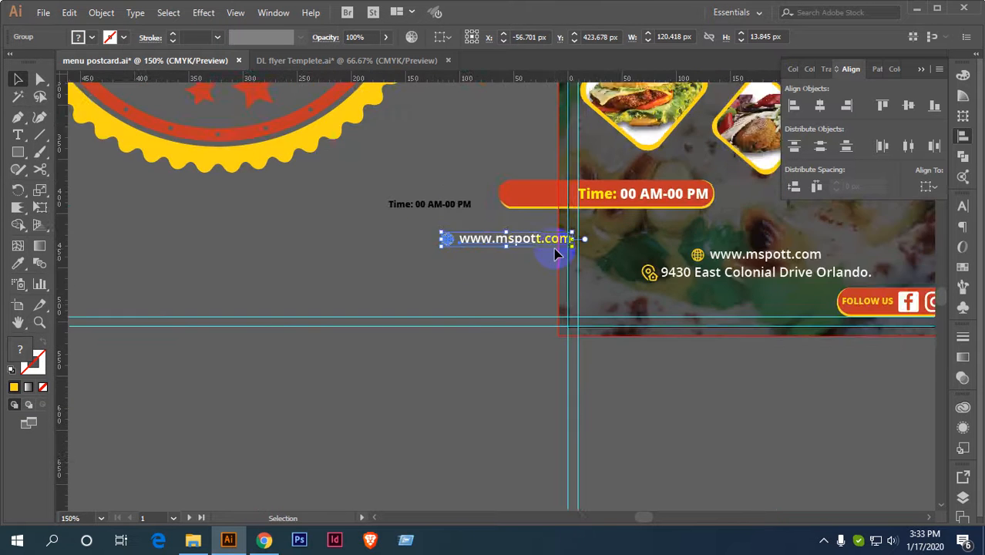
left_click_drag(555, 255, 309, 261)
left_click_drag(301, 202, 671, 268)
left_click_drag(645, 235, 737, 260)
right_click(778, 262)
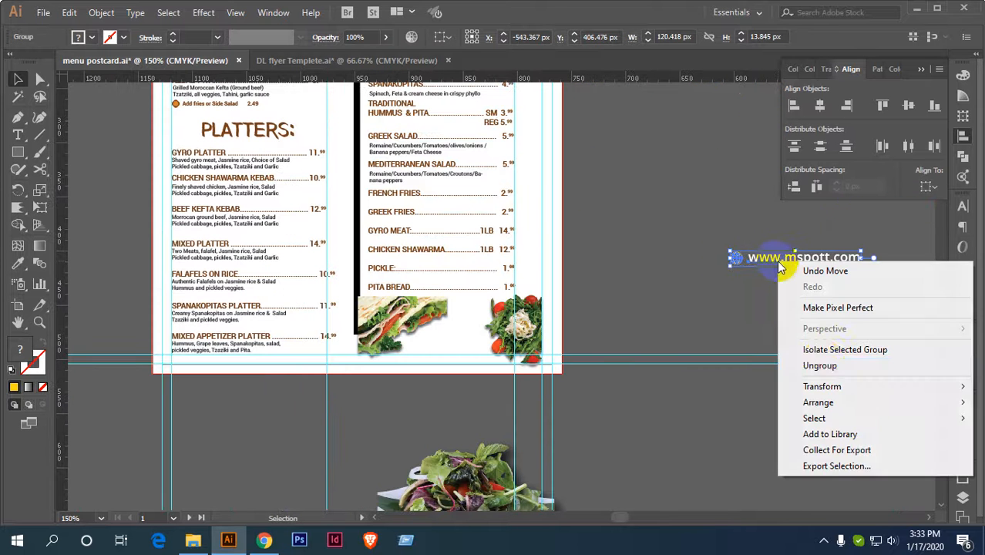
left_click(819, 366)
left_click(853, 265)
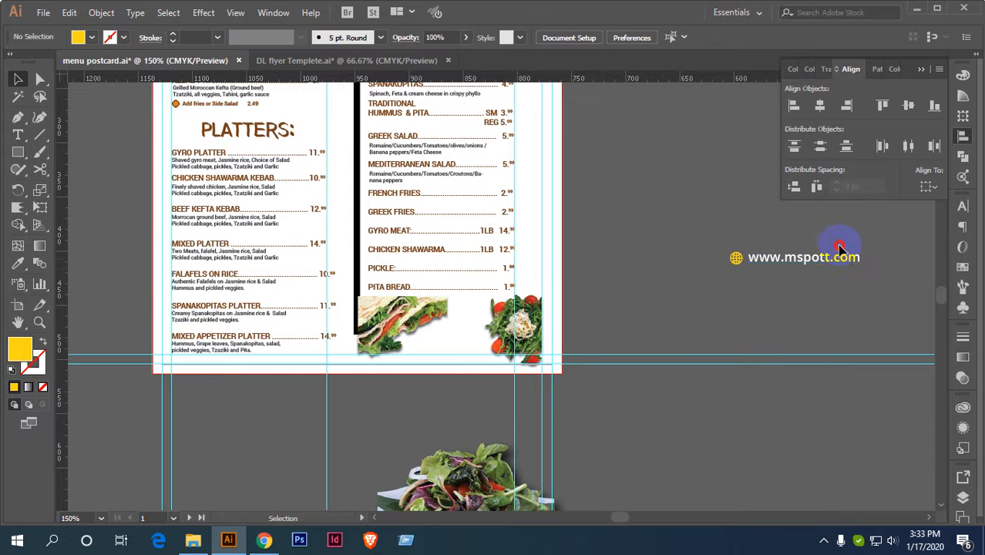
left_click(840, 248)
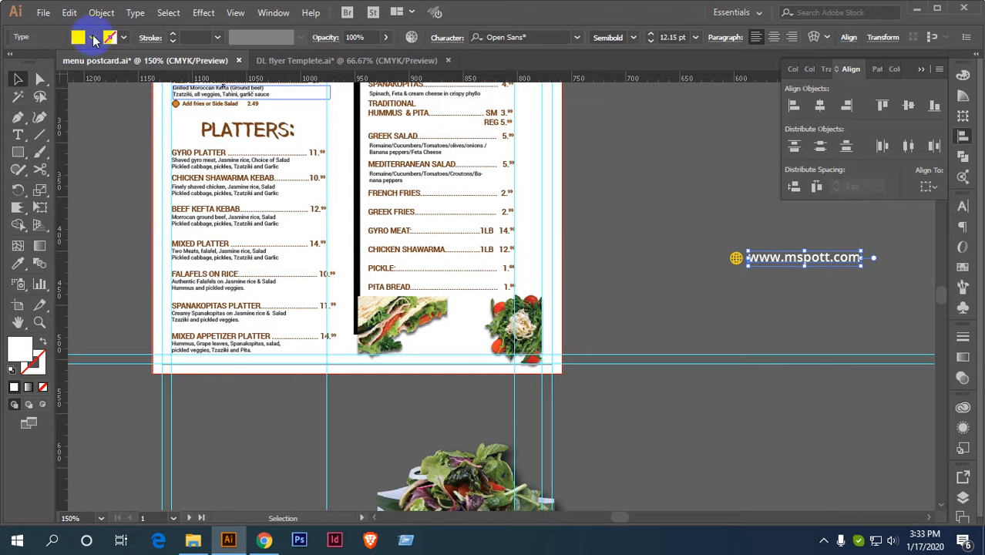
left_click(91, 37)
left_click(28, 108)
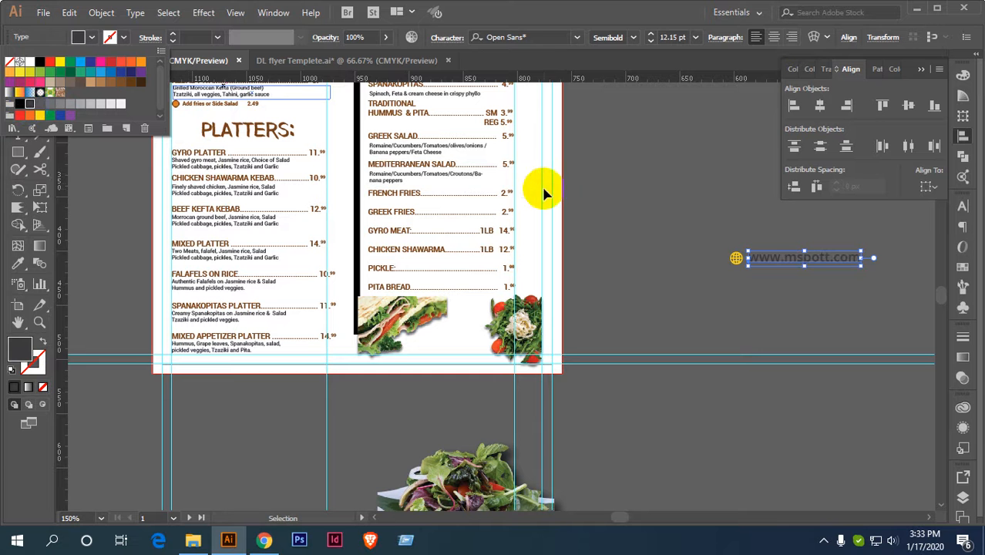
left_click(625, 210)
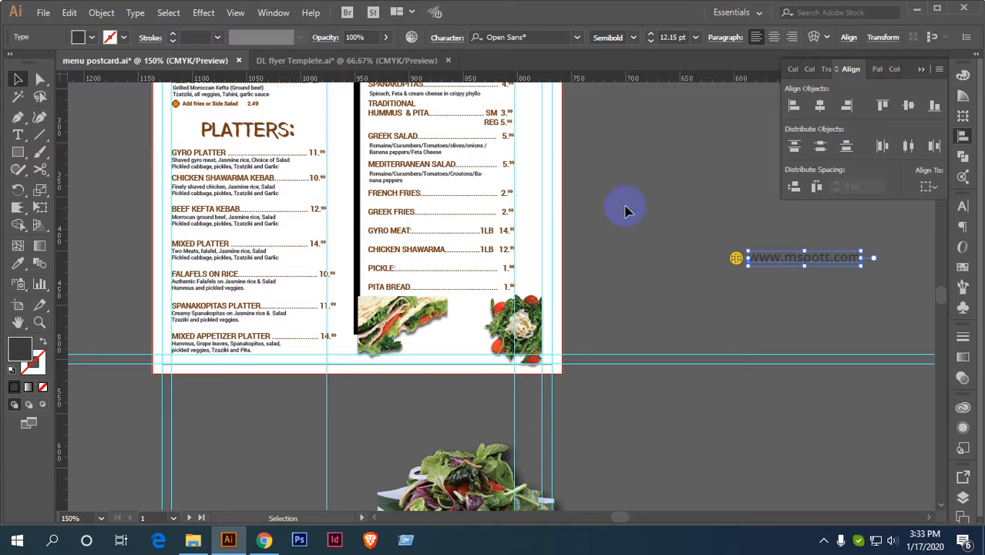
Recolour the copied globe icon with the red sampled from the round badge using the Eyedropper.
left_click(736, 262)
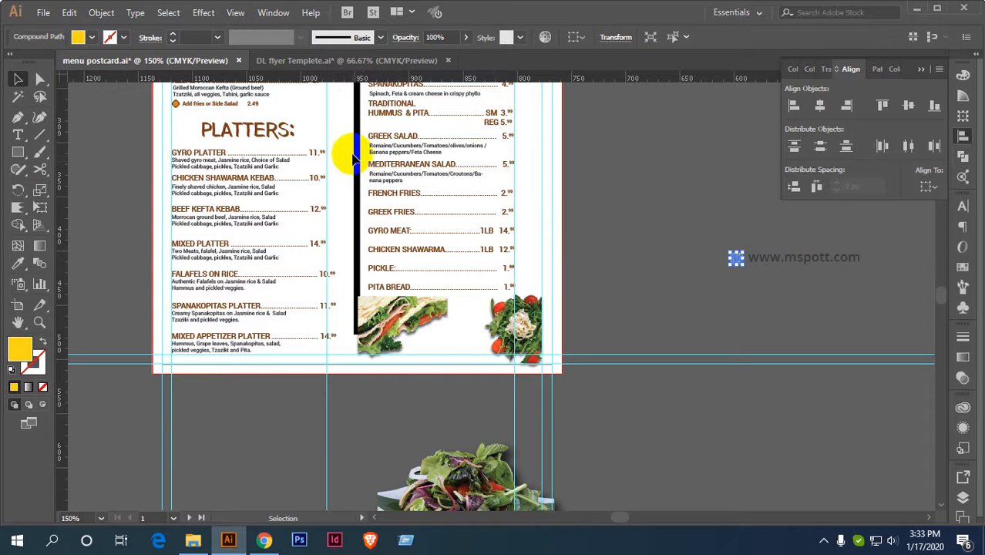
scroll(353, 158, "up", 5)
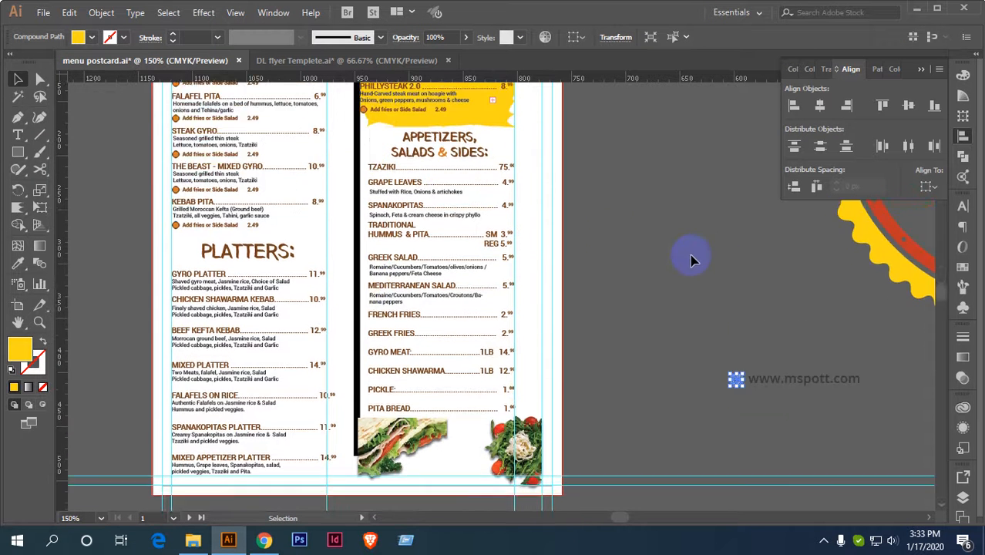
scroll(691, 261, "up", 1)
key("i")
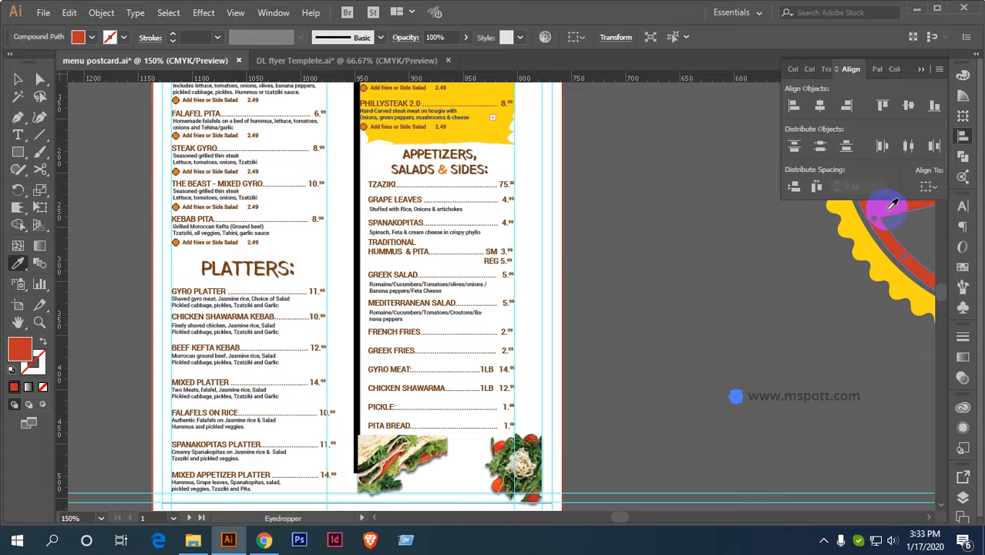
left_click(892, 203)
key("v")
Group the globe icon with the website text and move the group between the sandwich and salad photos on the menu page.
left_click(730, 318)
right_click(793, 420)
left_click_drag(826, 424, 493, 487)
left_click(830, 264)
scroll(497, 489, "up", 5)
left_click_drag(488, 388, 675, 191)
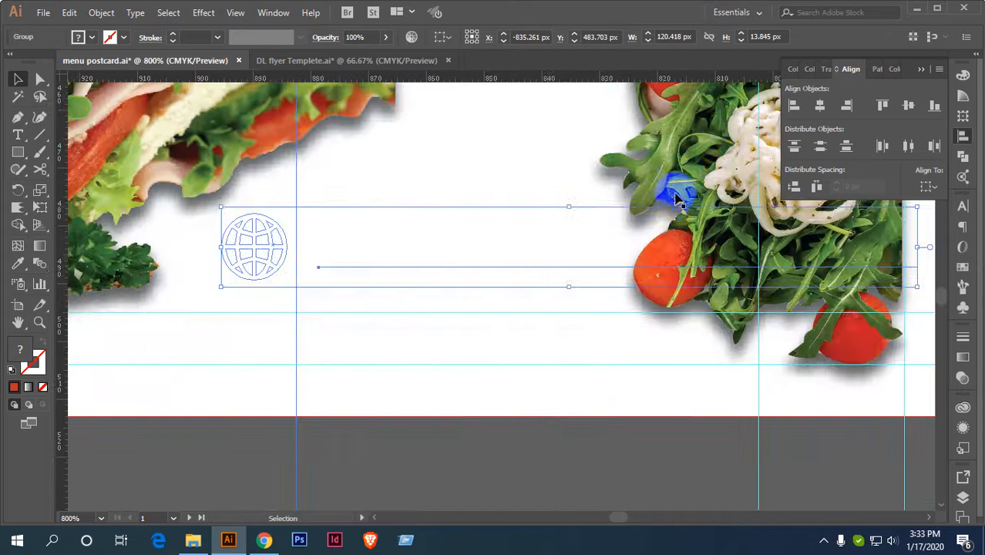
Bring the website group to the front and scale it down to about 73 px wide.
right_click(482, 207)
mouse_move(536, 347)
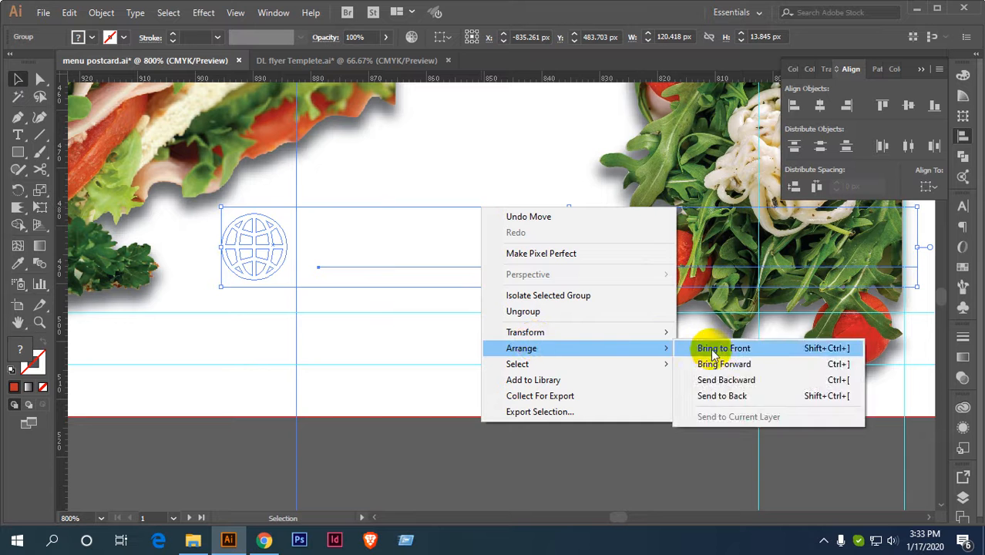
left_click(709, 347)
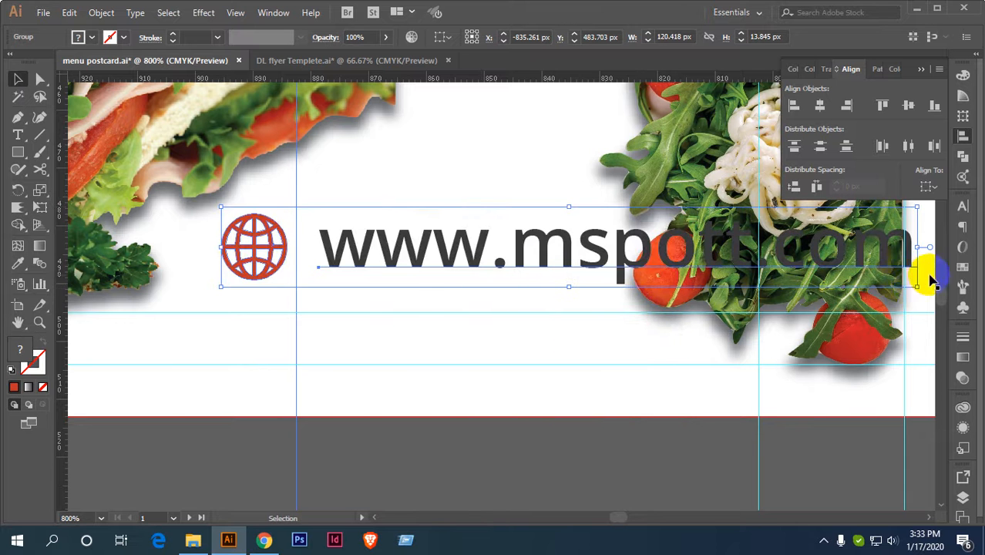
left_click_drag(914, 288, 640, 284)
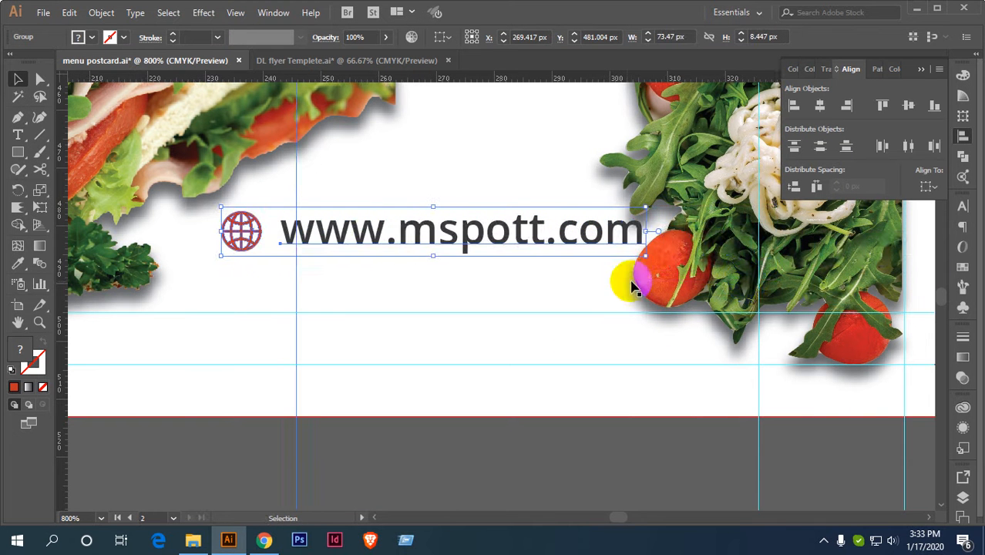
Nudge the website group into the gap between the two food photos, centred at about X 264 px, Y 483 px, and deselect it.
key("Left")
key("Left")
key("Left")
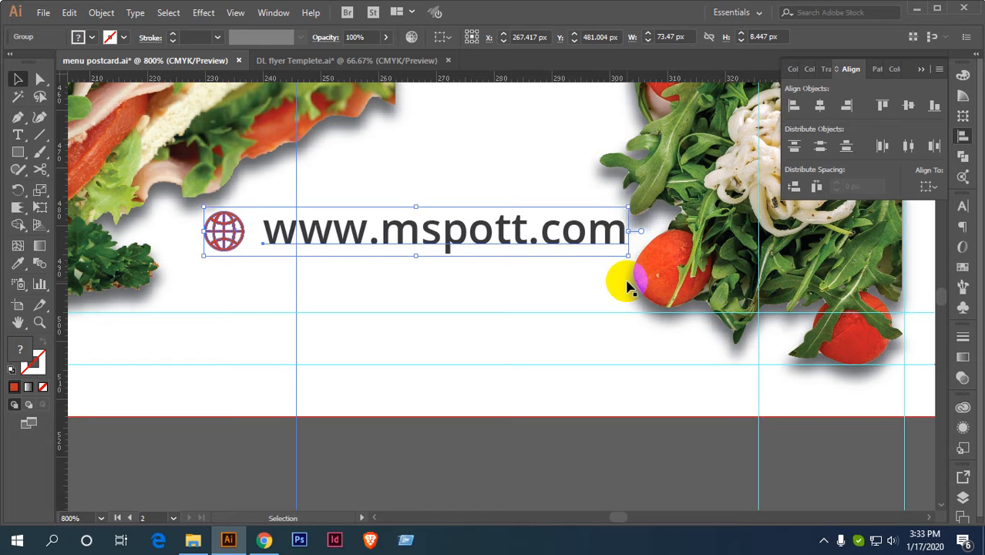
key("Down")
key("Down")
key("Down")
key("Down")
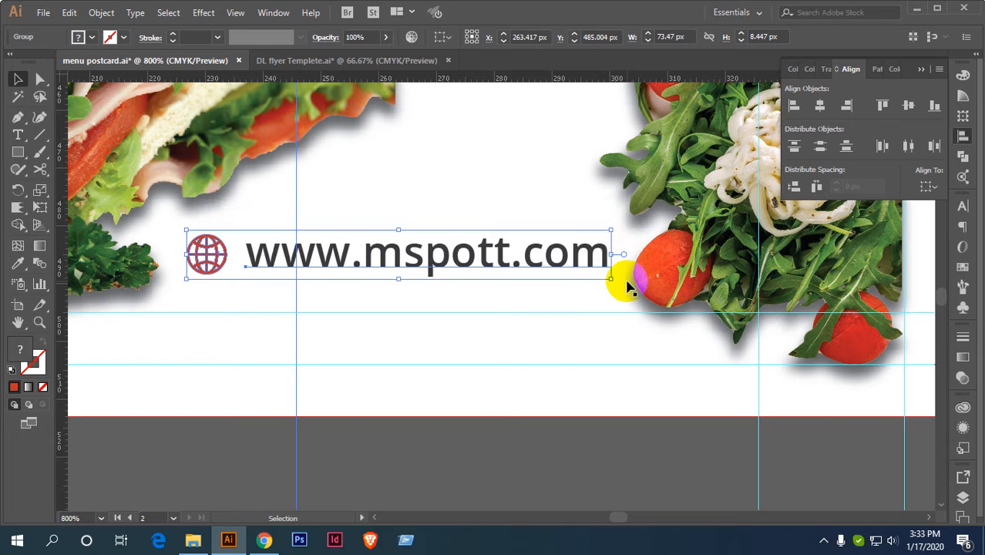
key("Left")
key("Left")
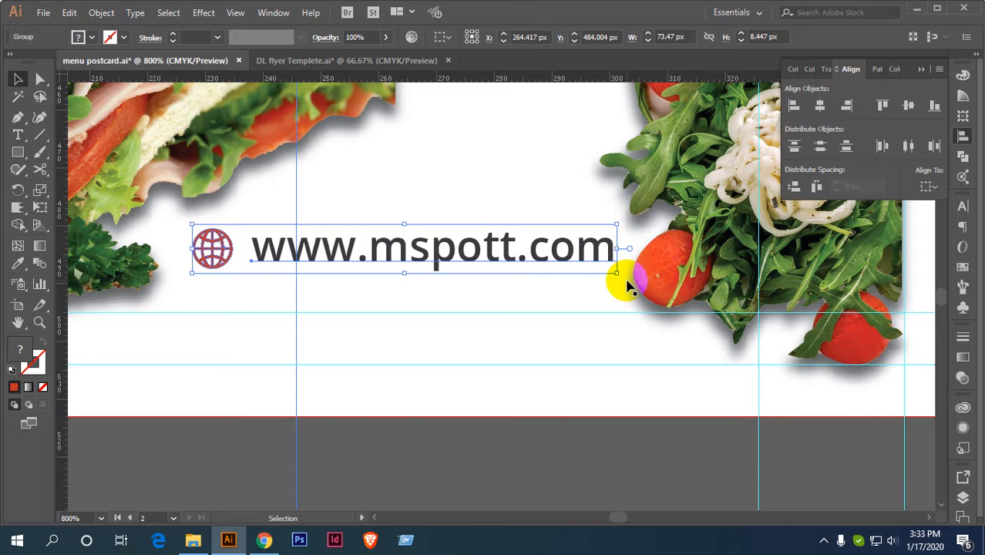
key("Up")
key("ctrl+minus")
key("ctrl+minus")
key("ctrl+minus")
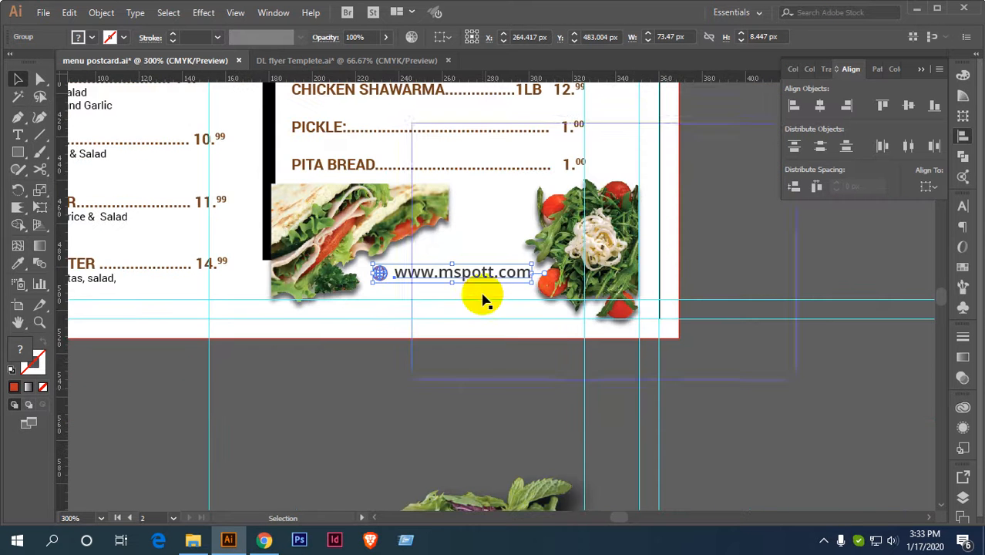
left_click(491, 395)
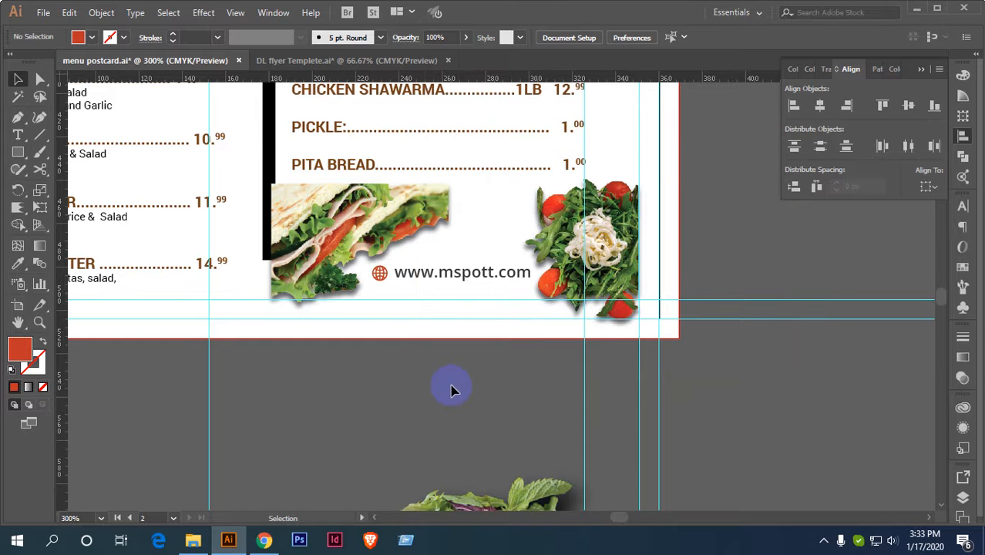
scroll(458, 388, "down", 1)
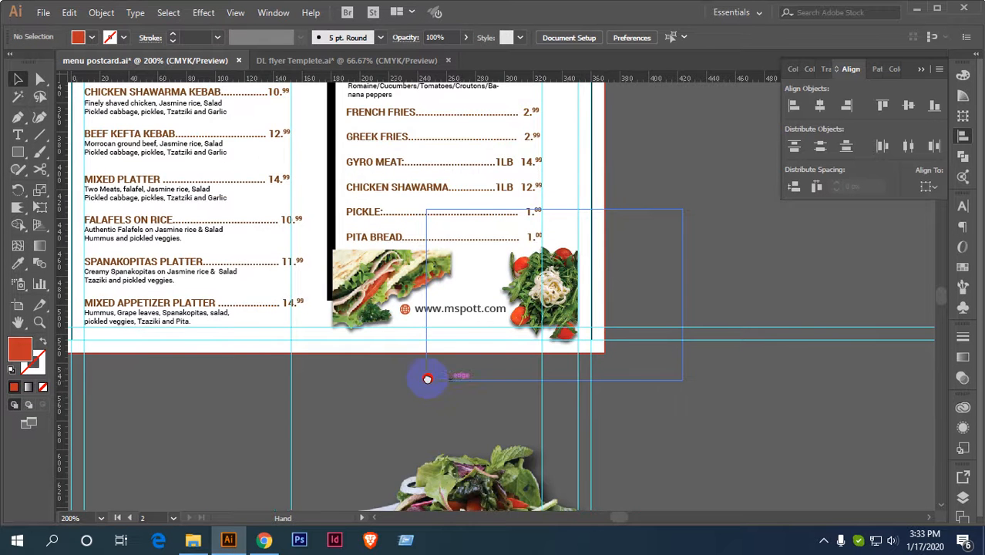
left_click_drag(427, 378, 521, 370)
scroll(521, 370, "down", 1)
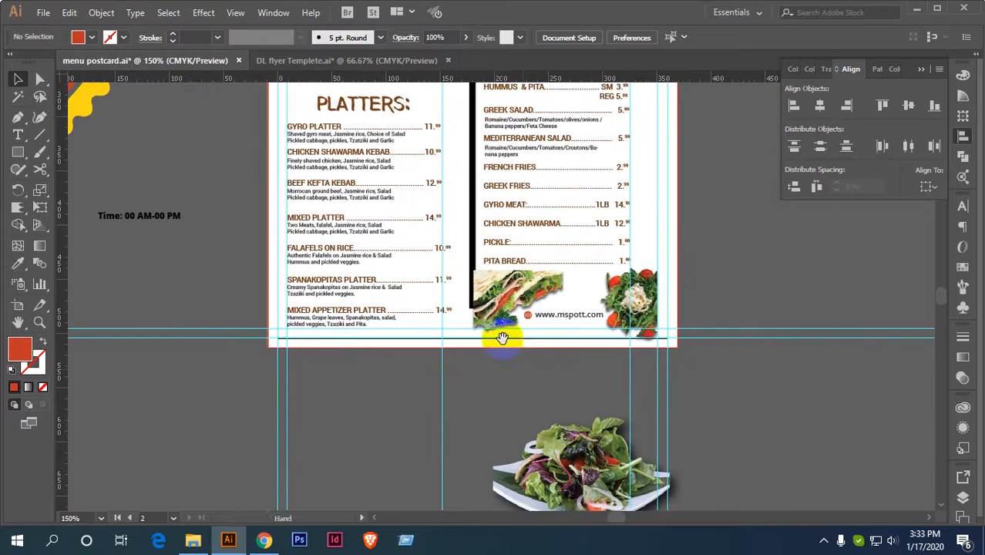
left_click_drag(502, 337, 602, 434)
scroll(521, 281, "up", 2)
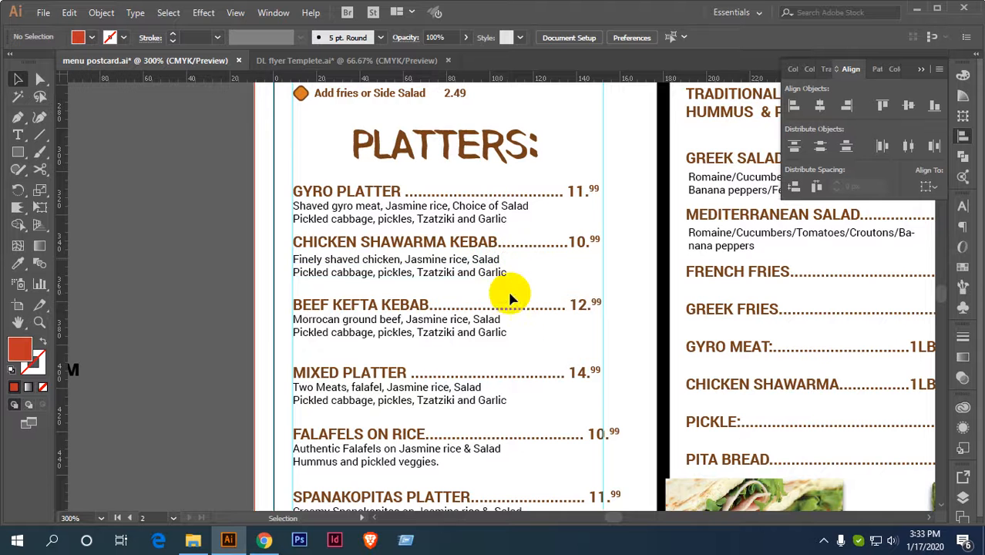
left_click_drag(522, 349, 530, 194)
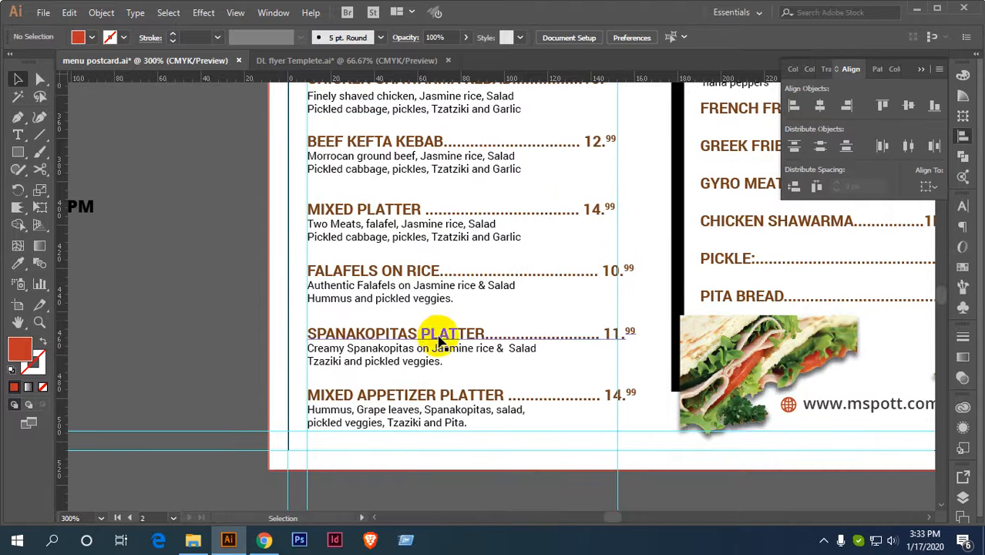
Move the Gyro Platter entry slightly down to leave more space below the PLATTERS: heading.
scroll(497, 351, "down", 2)
left_click_drag(516, 270, 524, 322)
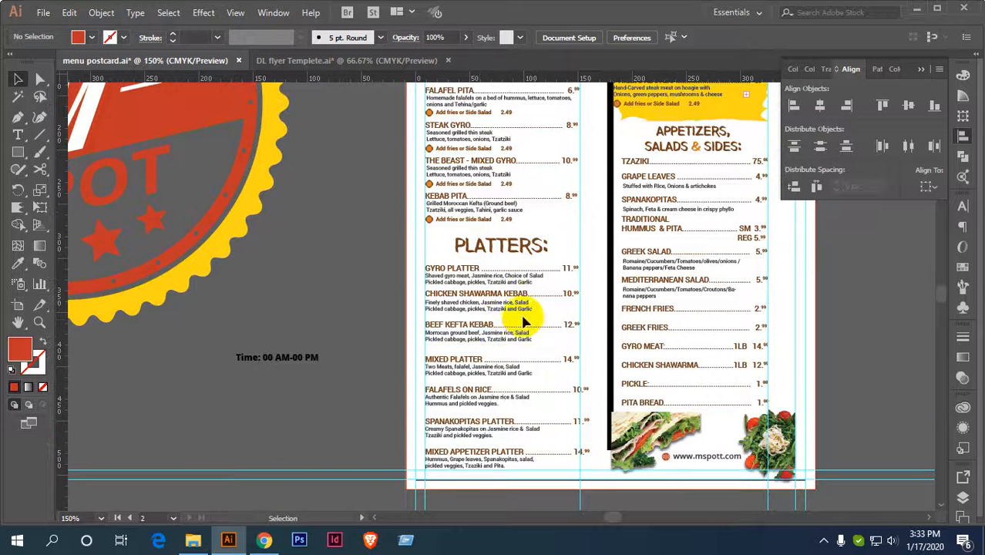
left_click(482, 277)
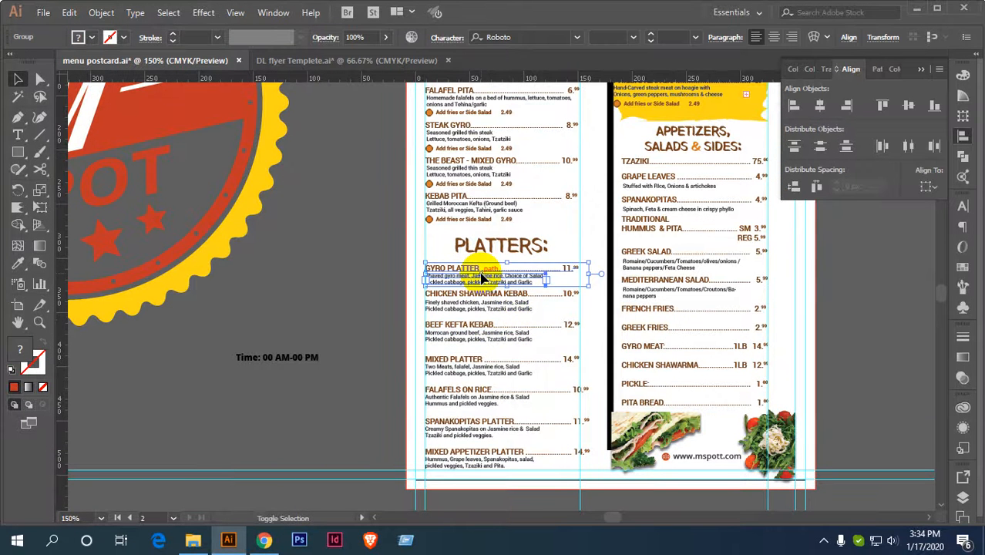
key("shift+Down")
key("shift+Down")
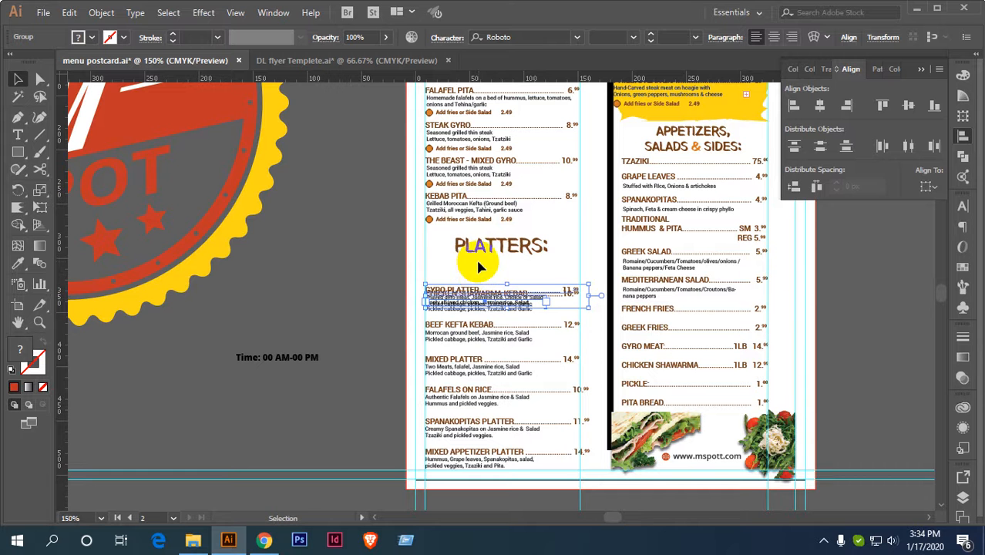
key("shift+Up")
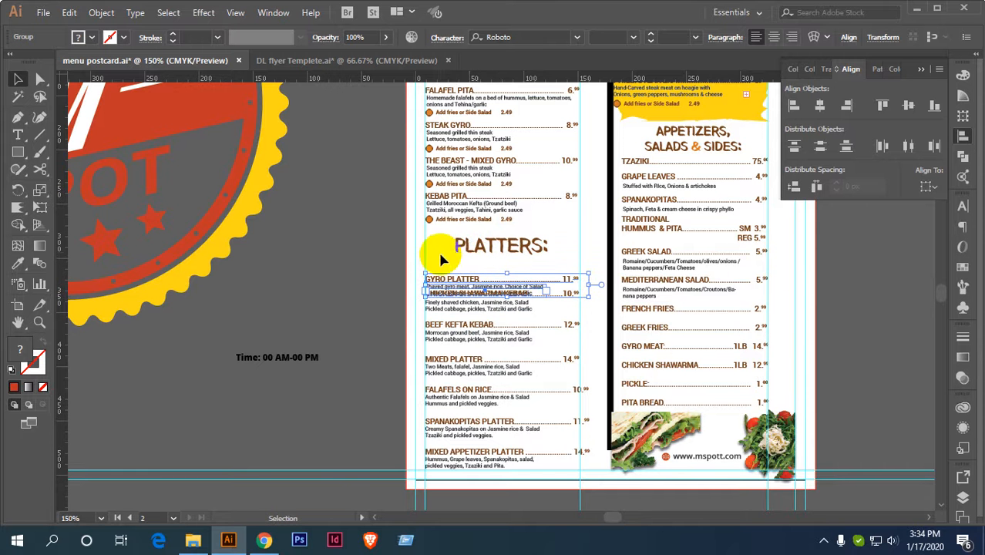
Distribute all the platter entries evenly by vertical centre, from Gyro Platter to Mixed Appetizer Platter, and deselect them.
left_click_drag(437, 270, 478, 466)
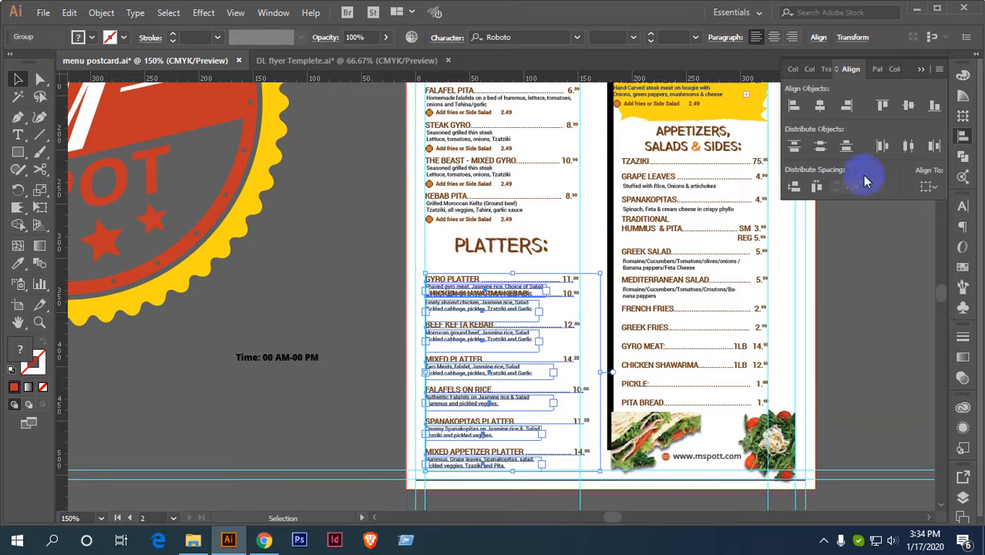
left_click(822, 156)
left_click(501, 270)
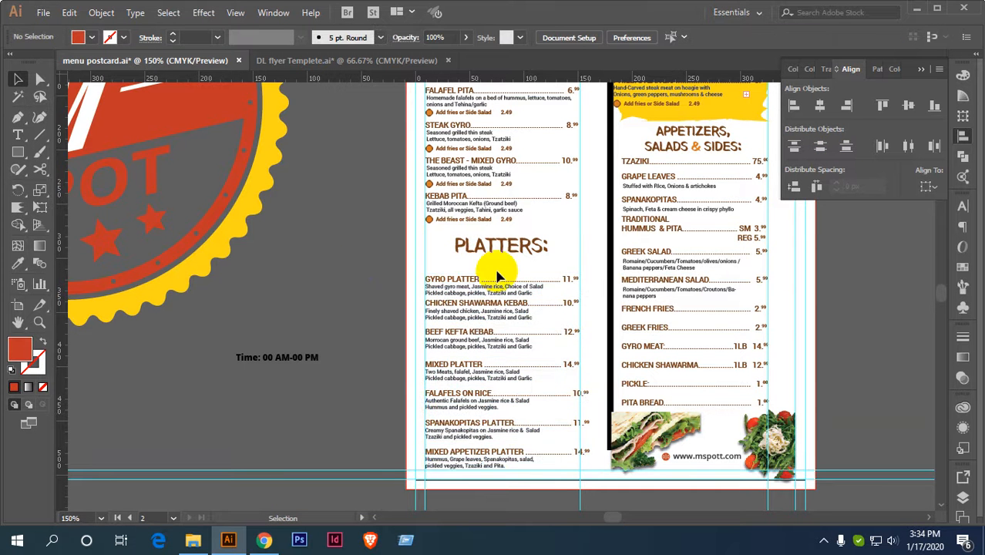
Shift the PLATTERS: heading right and slightly down, and scale it down to 17.27 pt.
scroll(498, 248, "up", 2)
left_click(507, 228)
key("shift+Right")
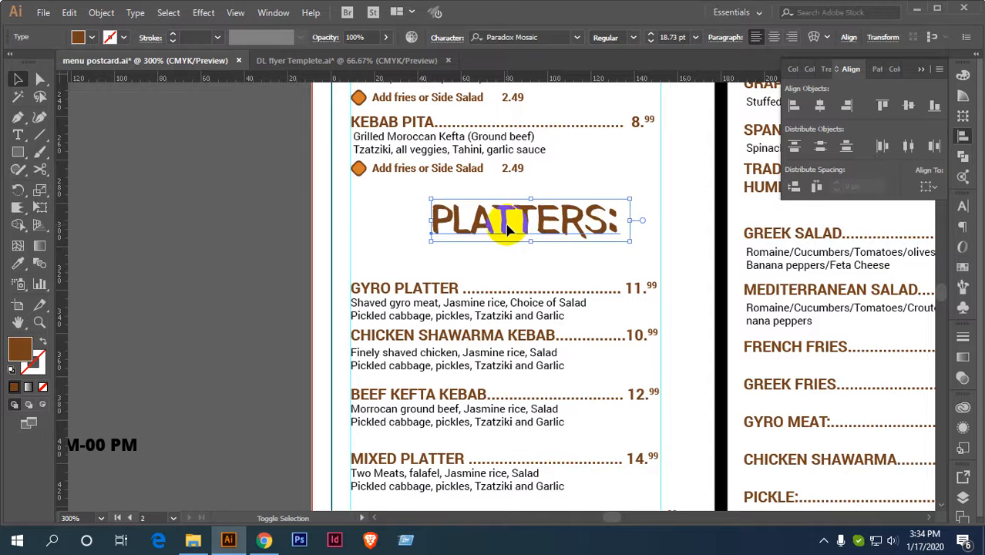
key("shift+Right")
key("Down")
key("Down")
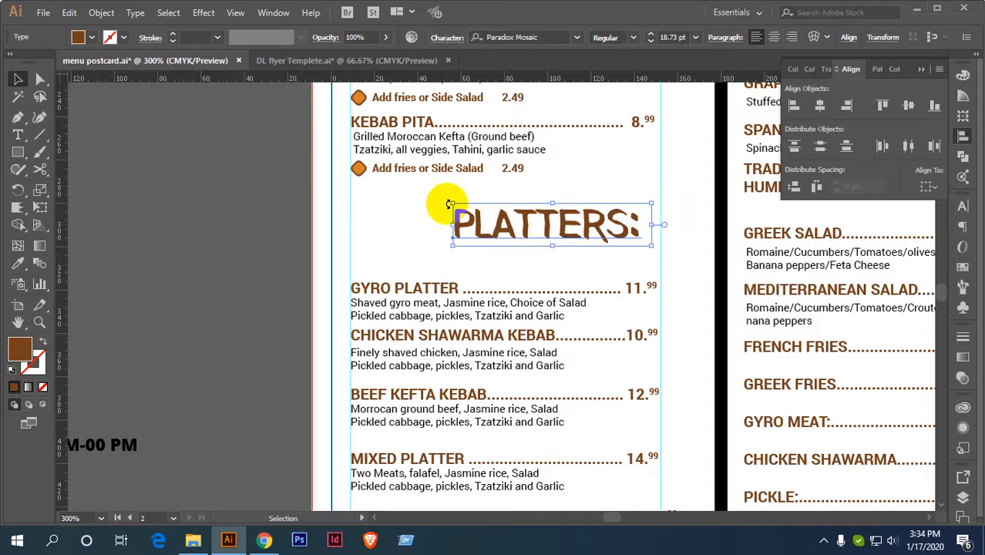
left_click_drag(452, 207, 467, 208)
left_click(420, 230)
Place the dish-1883501 fruit platter image at a small size beside the start of the PLATTERS: heading.
scroll(430, 245, "down", 2)
left_click_drag(491, 276, 493, 229)
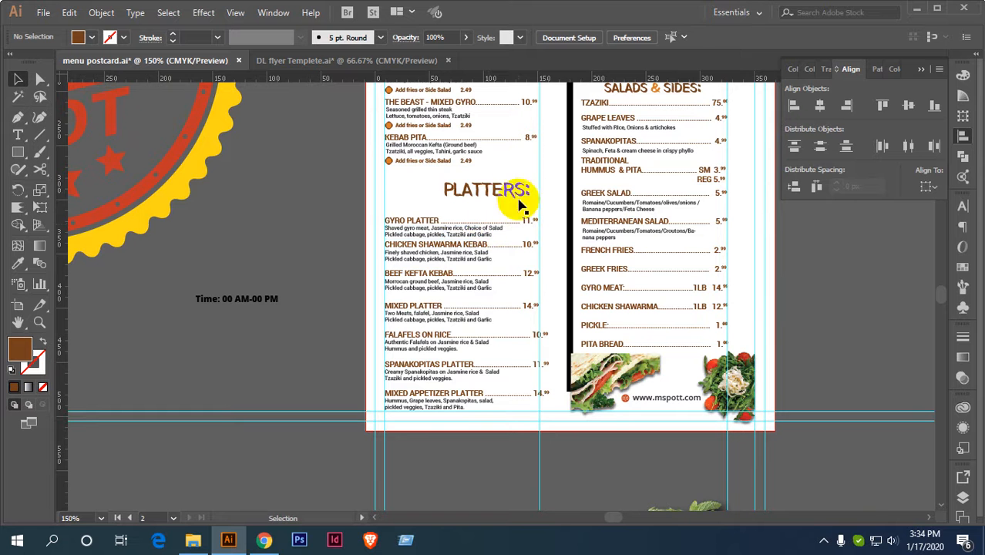
left_click(510, 192)
left_click(342, 61)
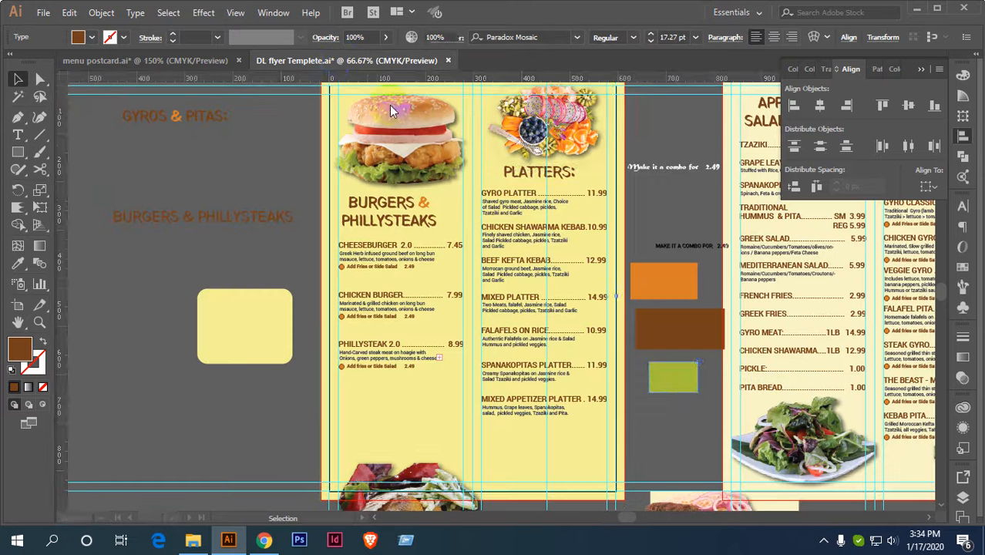
left_click(154, 60)
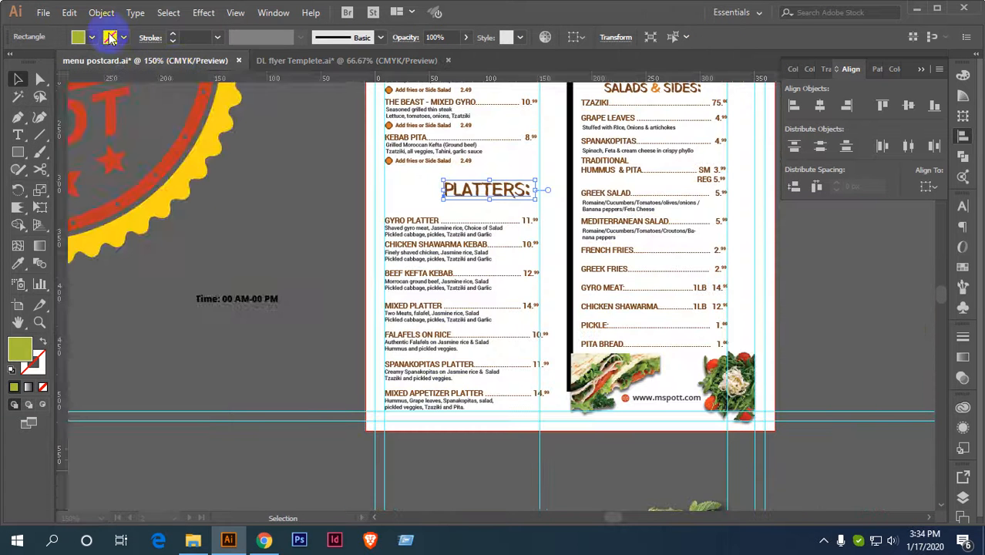
left_click(43, 12)
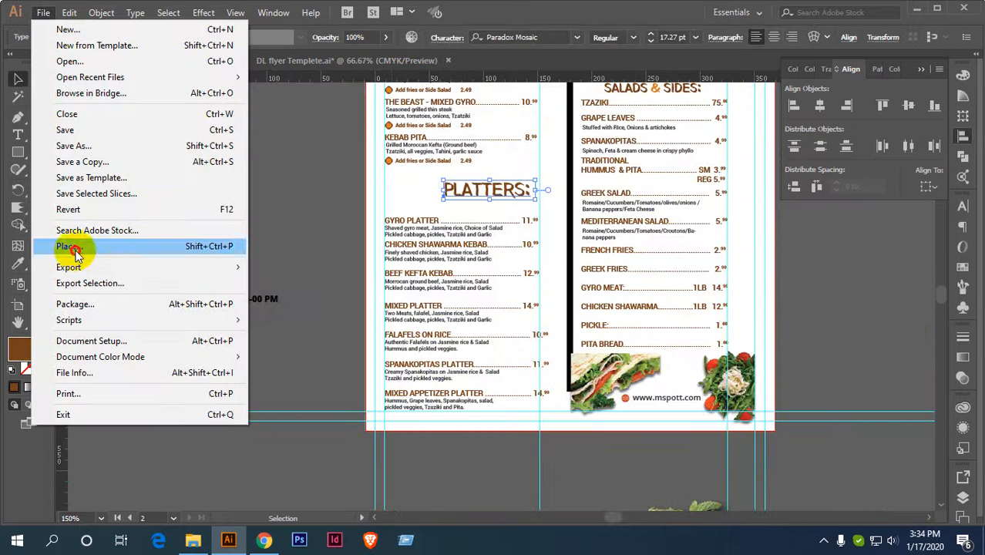
left_click(67, 247)
double_click(584, 320)
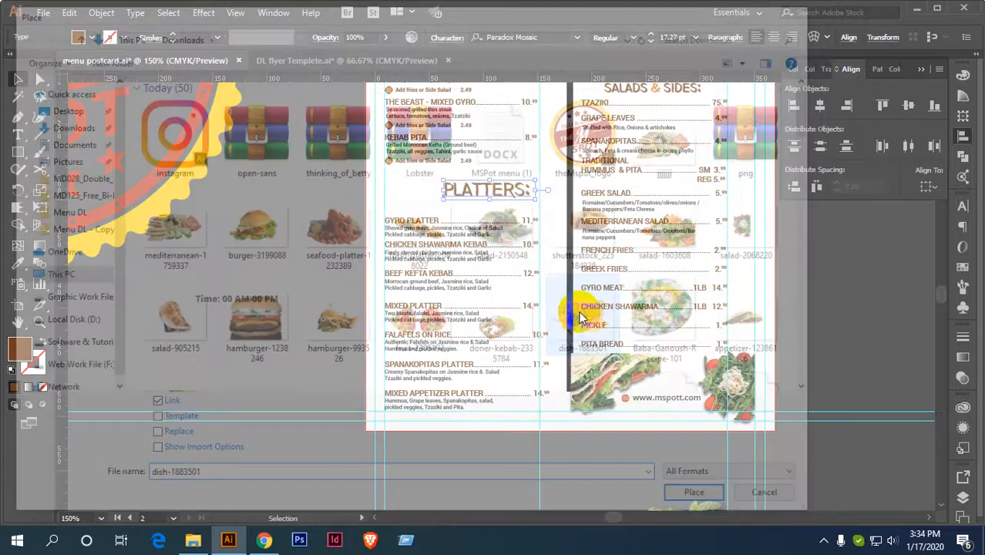
left_click_drag(443, 220, 452, 219)
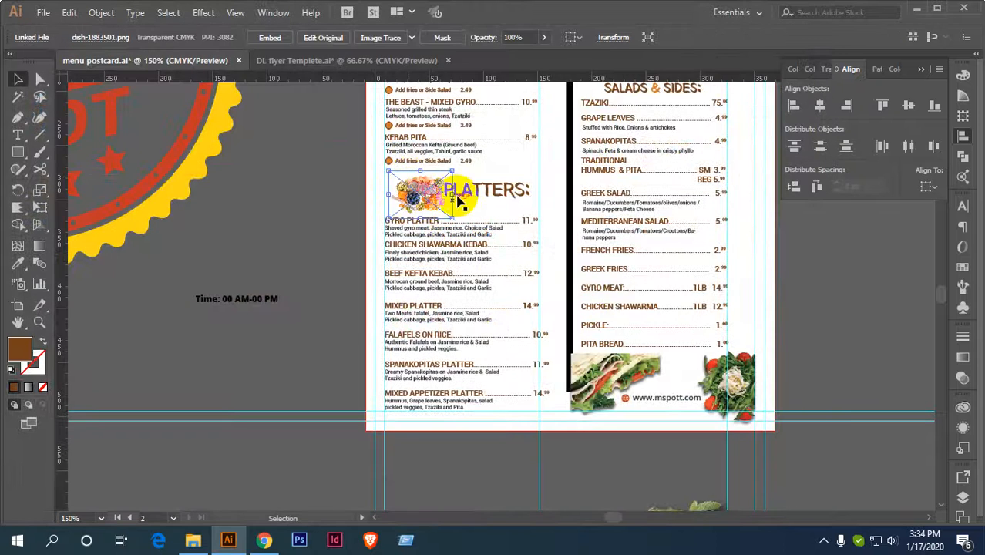
Align the fruit platter image's left edge with the column's margin guide and embed the image in the document.
key("ctrl+equal")
key("ctrl+equal")
key("ctrl+equal")
scroll(506, 228, "up", 1)
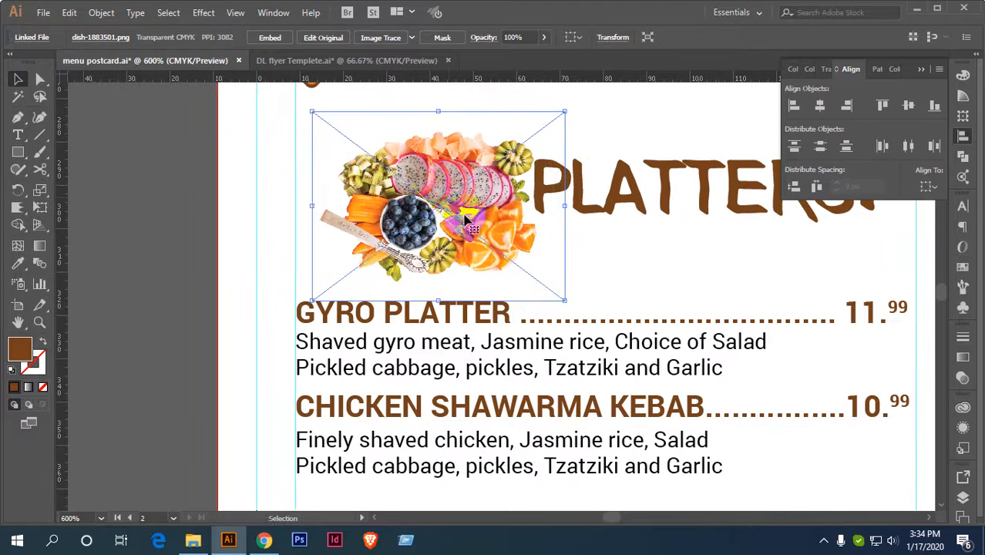
left_click_drag(451, 199, 437, 203)
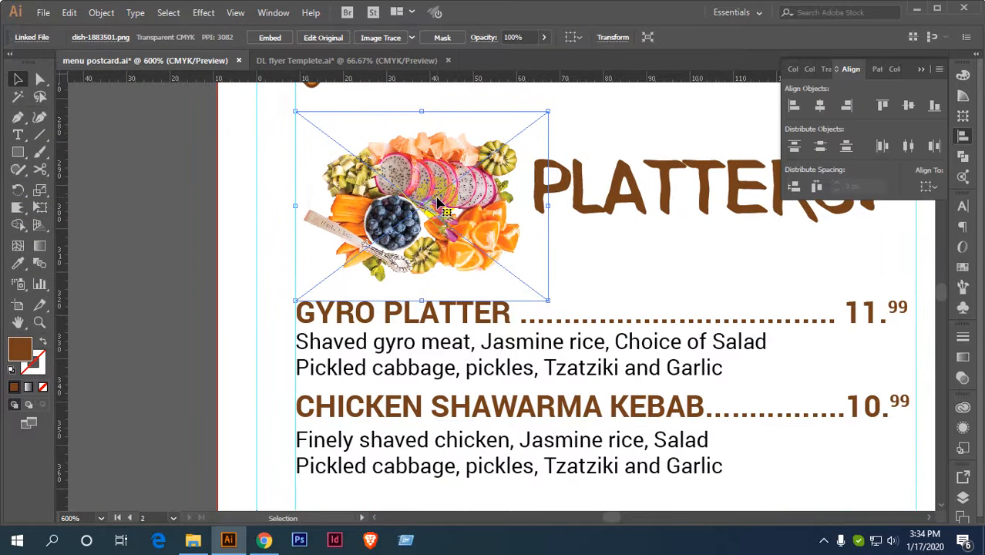
left_click(269, 37)
Try a Multiply drop shadow on the fruit platter image at 75% opacity, then undo it.
left_click(201, 13)
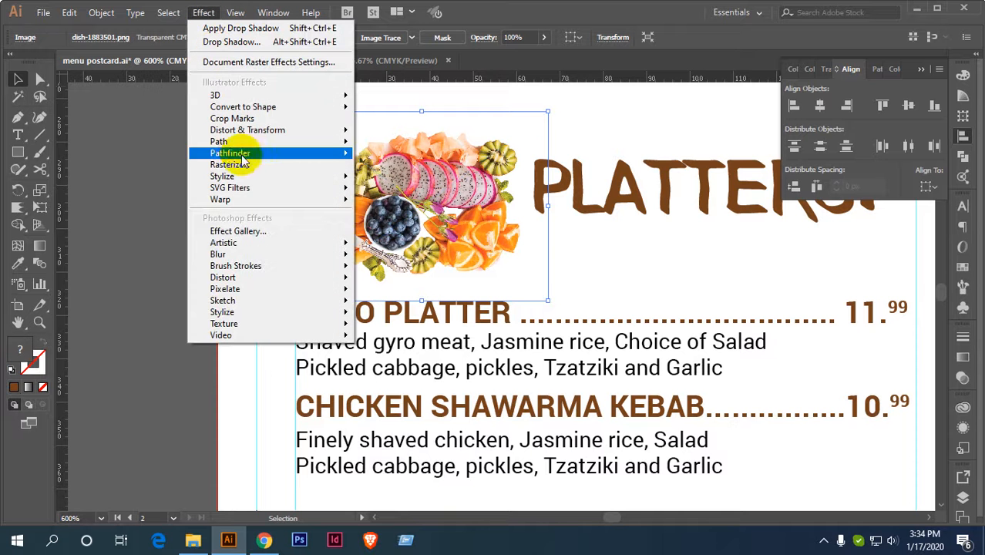
mouse_move(247, 176)
left_click(435, 178)
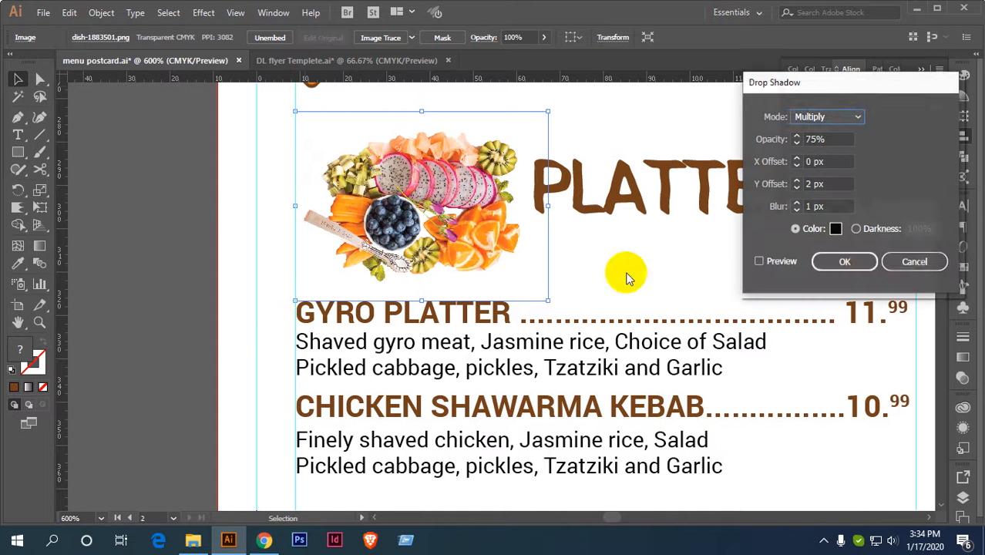
left_click(852, 265)
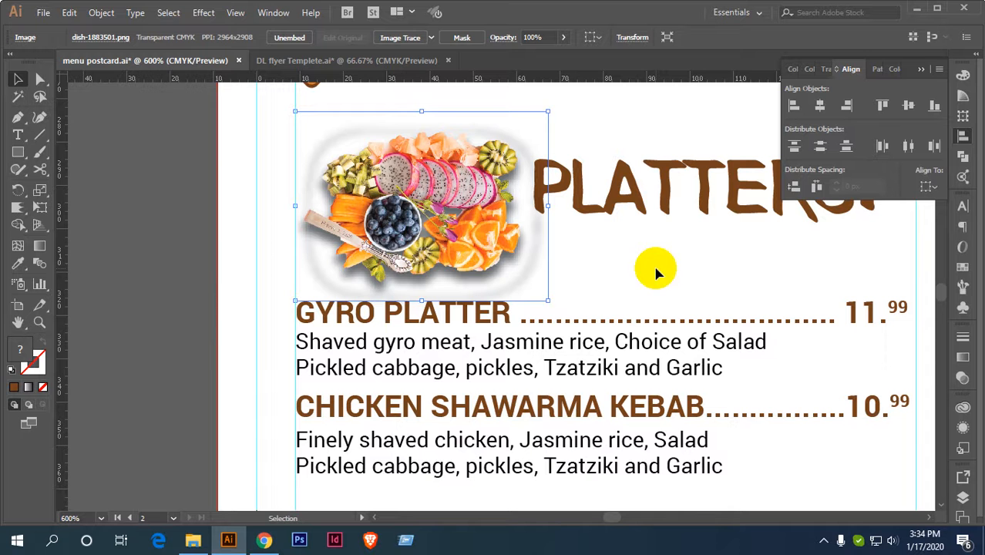
key("ctrl+z")
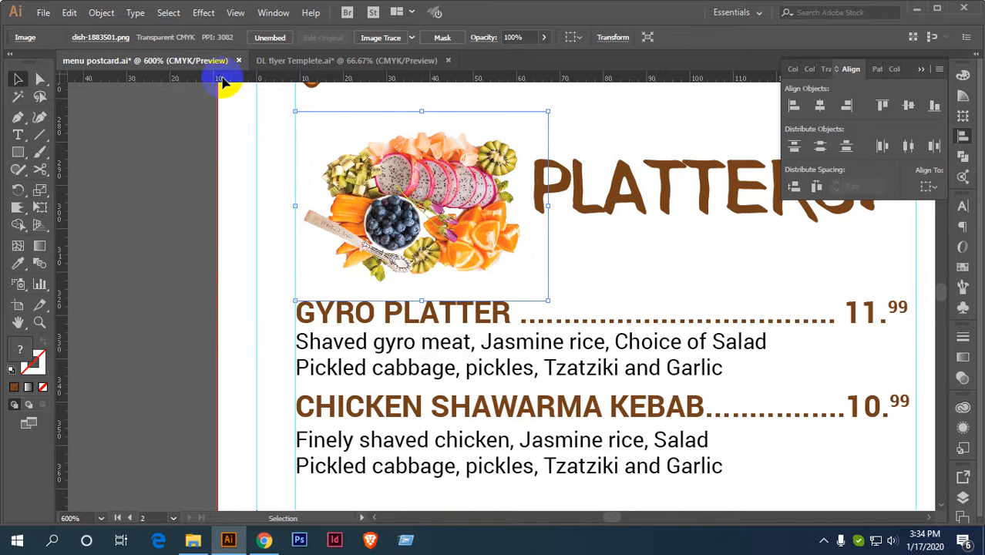
Apply a previewed Multiply drop shadow to the fruit platter image with 75% opacity, 0 px X offset, 2 px Y offset and 1 px blur.
left_click(215, 15)
mouse_move(248, 176)
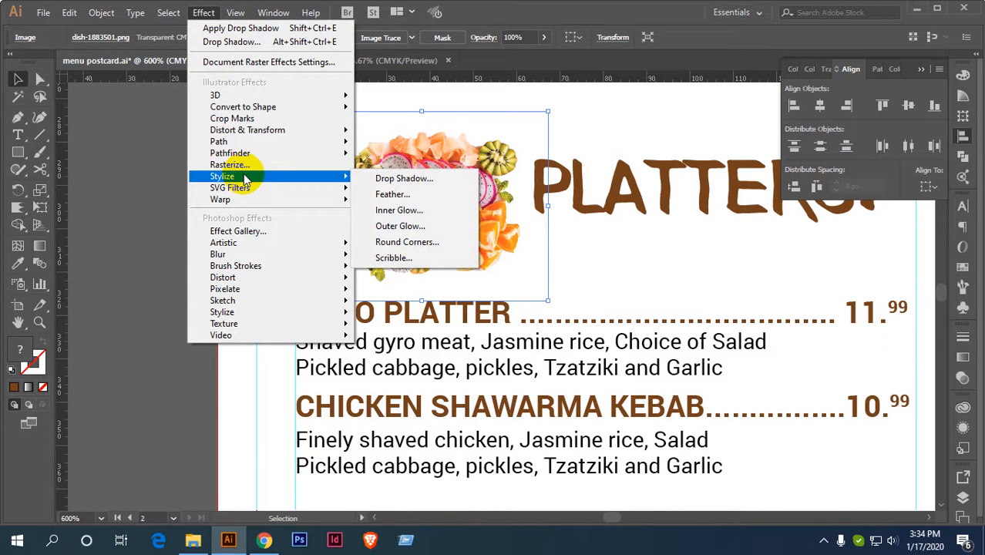
left_click(362, 182)
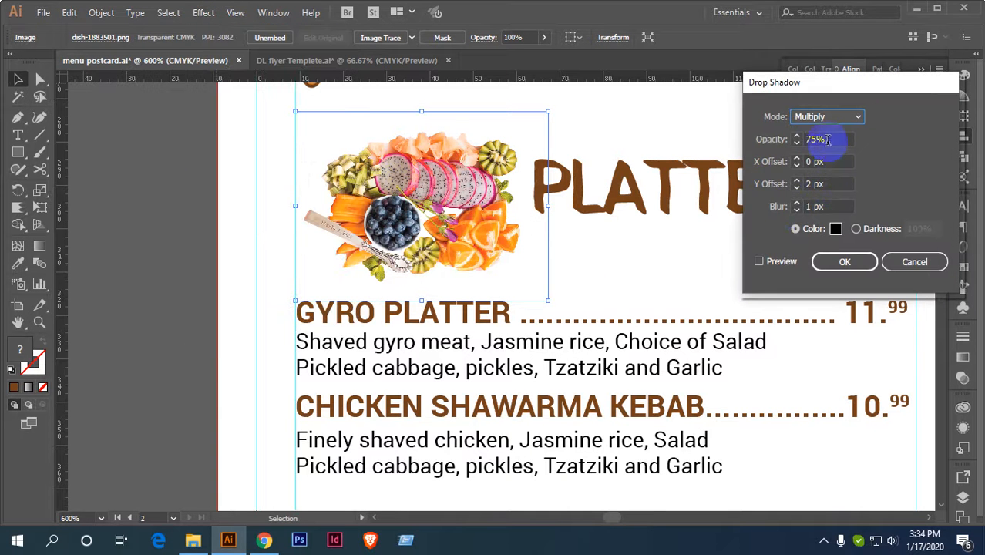
left_click(770, 260)
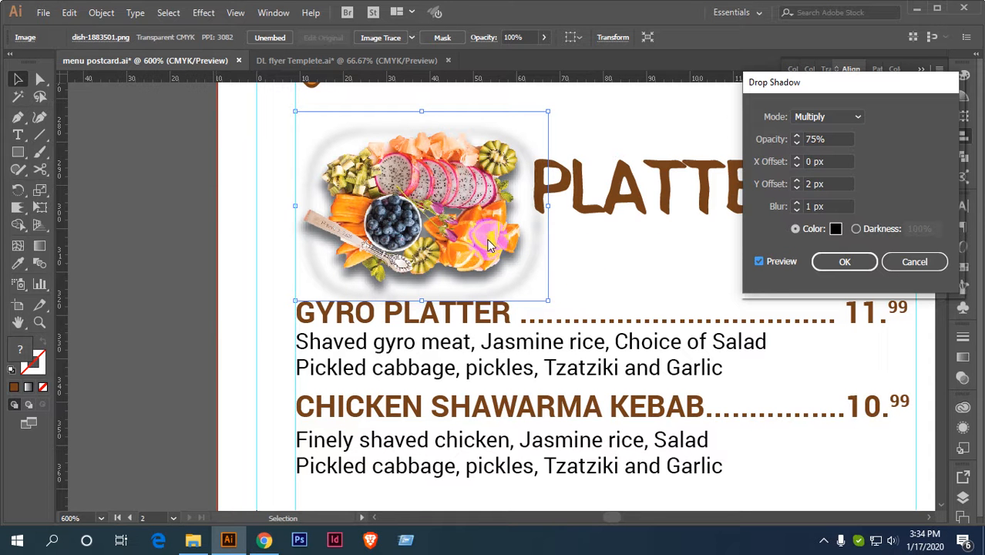
left_click(842, 261)
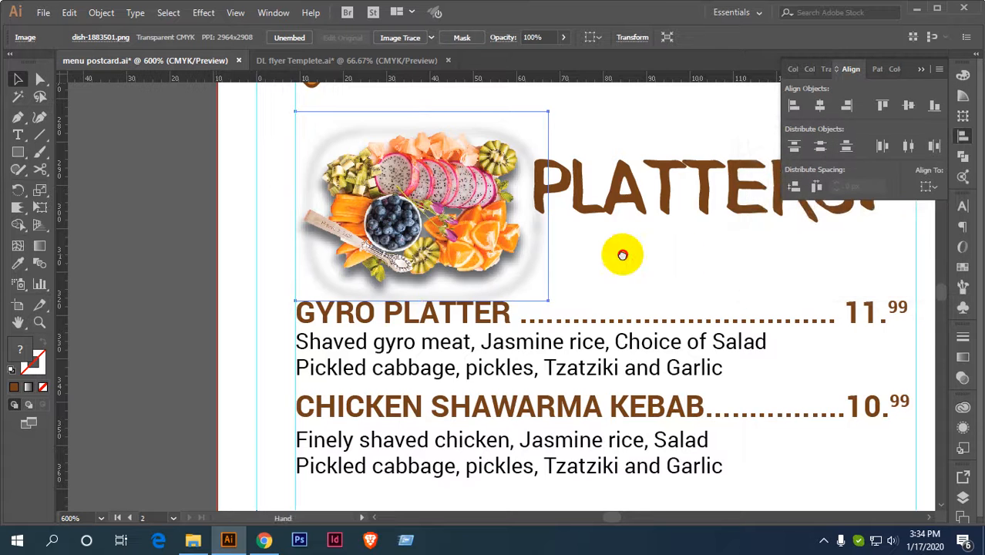
Copy the shadowed fruit platter image onto the grey pasteboard and inspect the shadow around its outer edge.
left_click_drag(622, 253, 878, 259)
left_click_drag(769, 200, 433, 229)
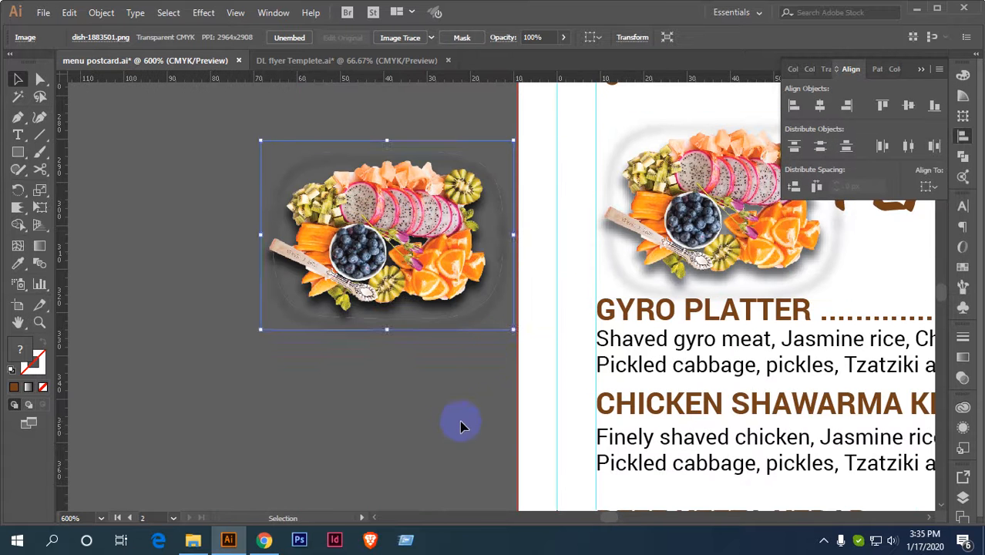
left_click(458, 407)
scroll(484, 330, "up", 3)
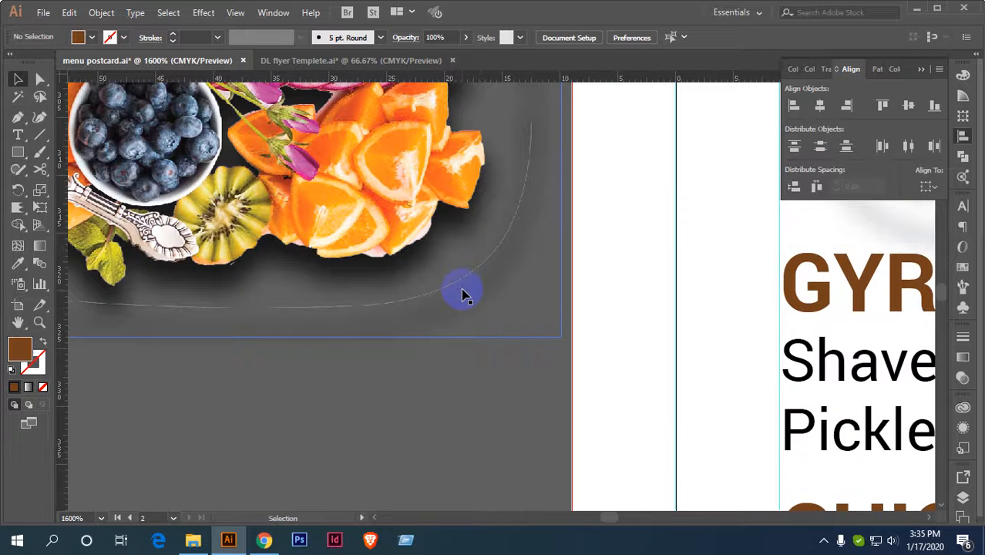
scroll(462, 295, "down", 1)
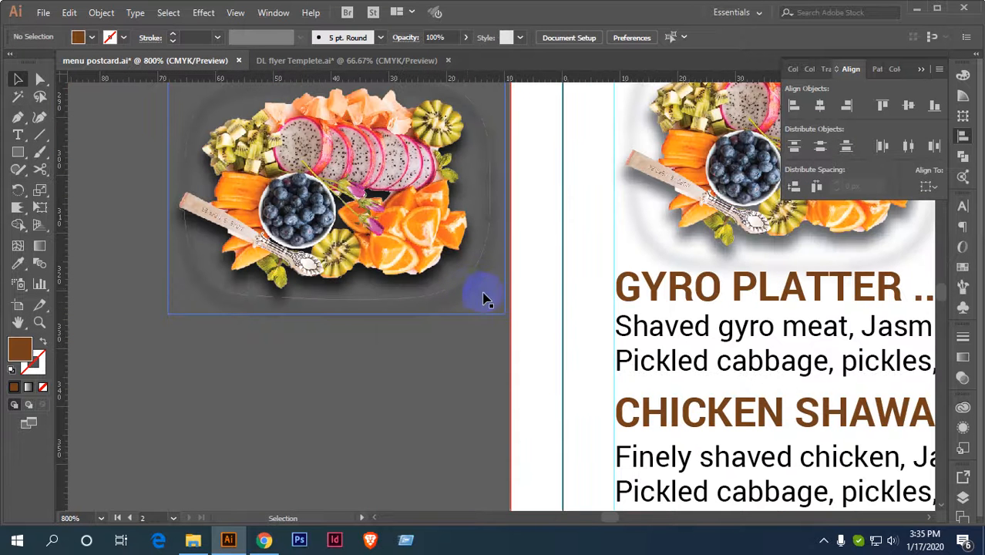
scroll(500, 307, "down", 2)
scroll(567, 281, "up", 1)
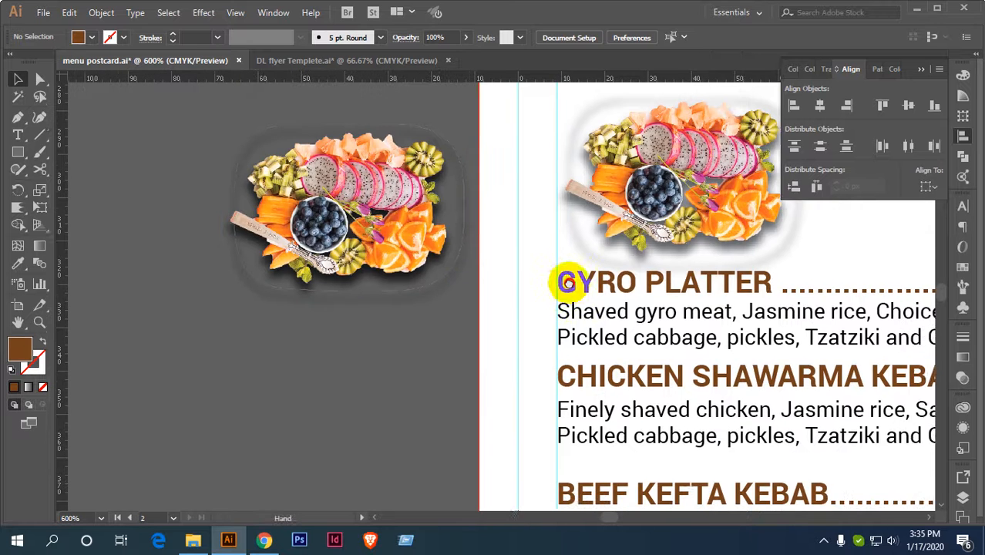
Delete both fruit platter images, the one on the menu page and the copy on the pasteboard.
left_click(646, 187)
key("Delete")
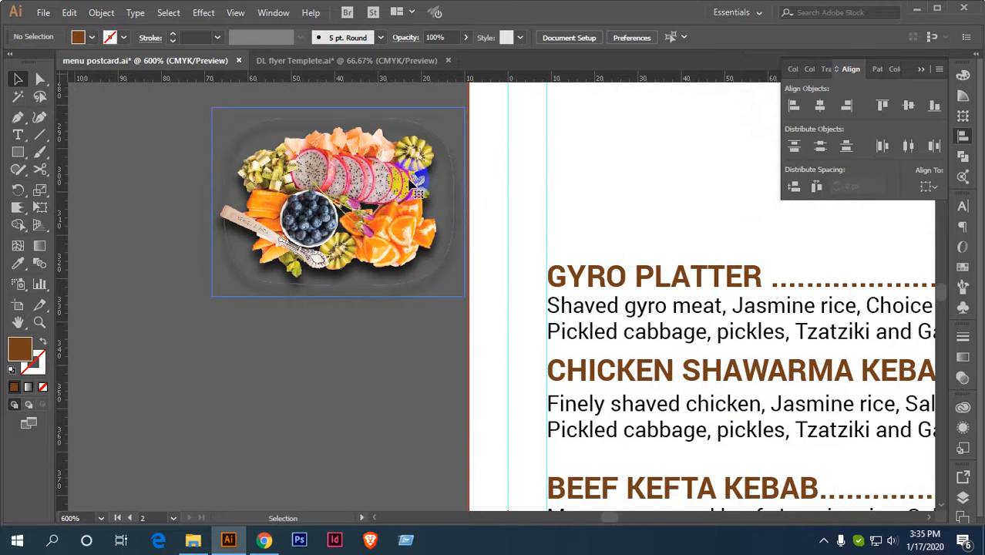
left_click(407, 182)
key("Delete")
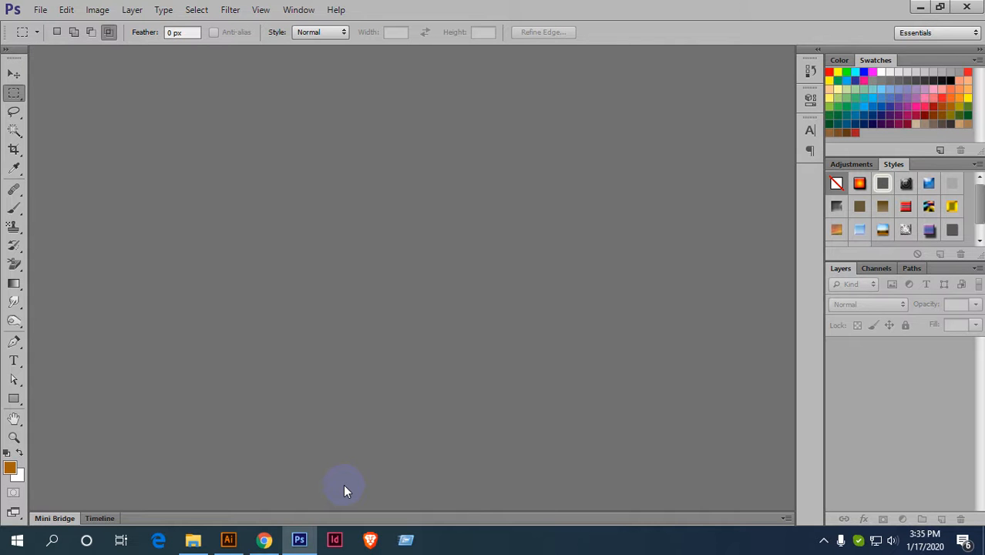
Switch to Photoshop and open the dish-1883501 image from the Downloads folder.
left_click(36, 12)
left_click(42, 37)
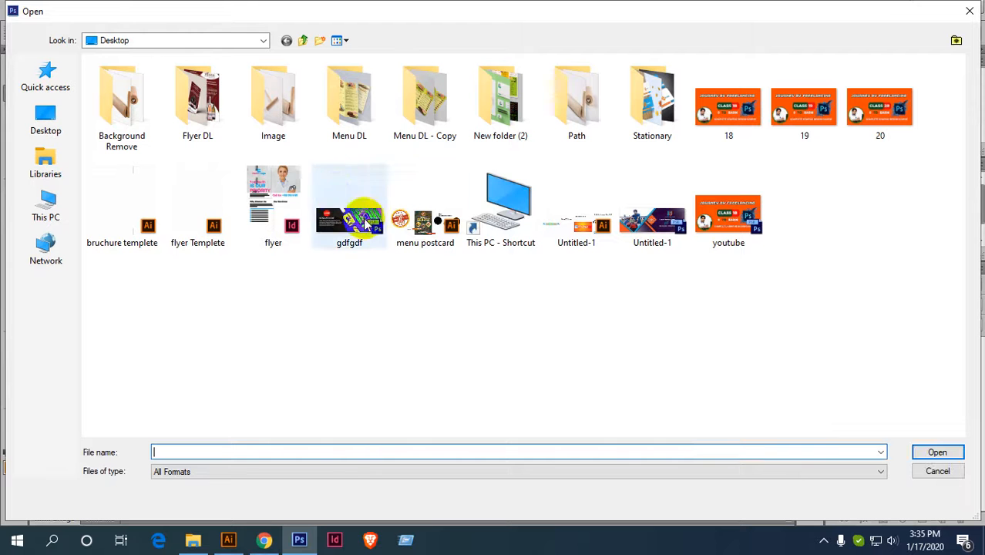
left_click(46, 210)
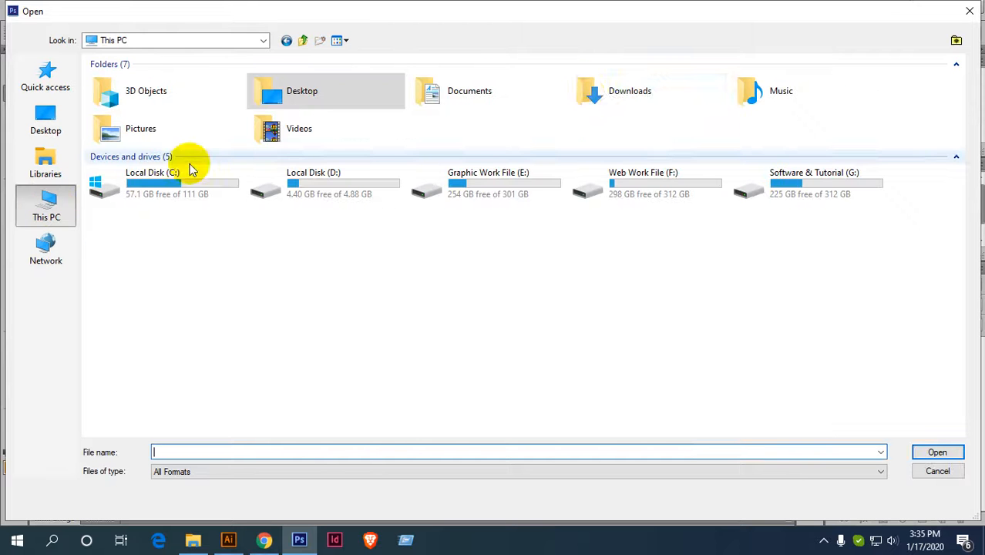
double_click(598, 93)
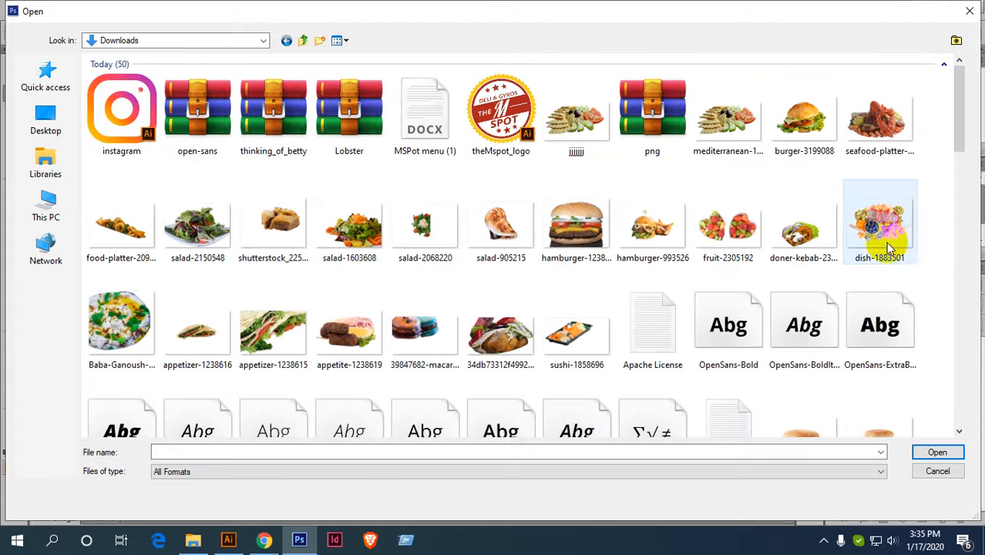
double_click(886, 235)
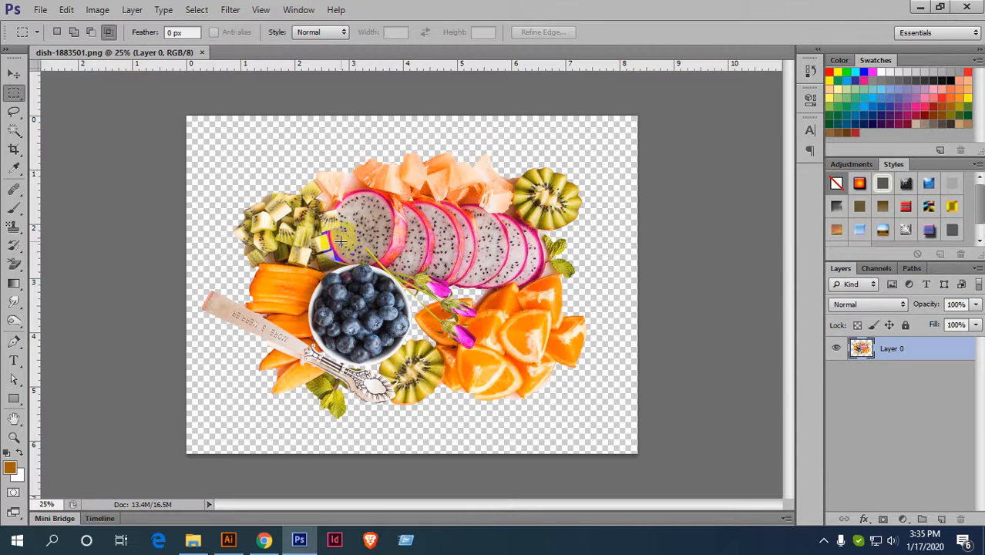
Add a new layer beneath the fruit image, fill the whole canvas with the brown foreground color, and reselect Layer 0 without a selection.
left_click(941, 518, "ctrl")
left_click_drag(164, 120, 660, 510)
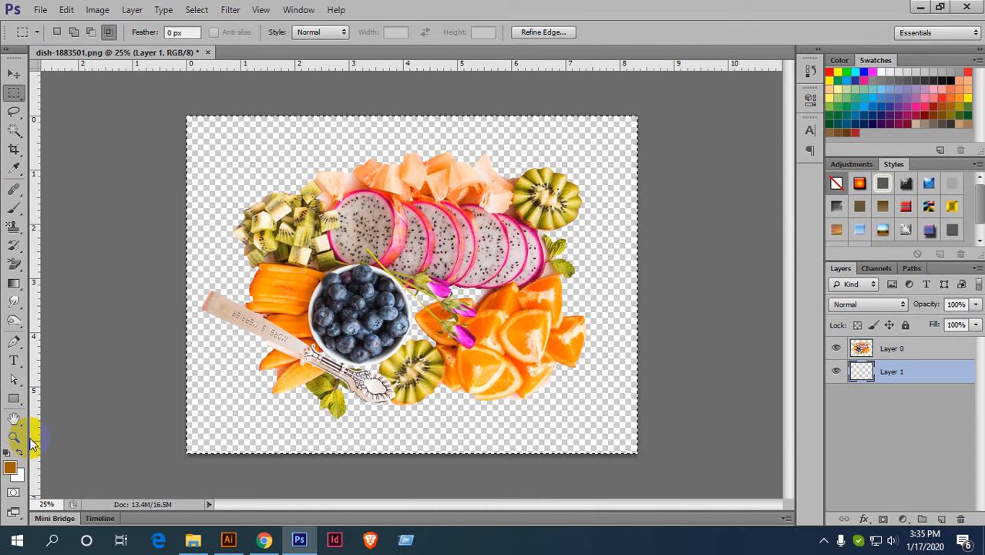
key("ctrl+BackSpace")
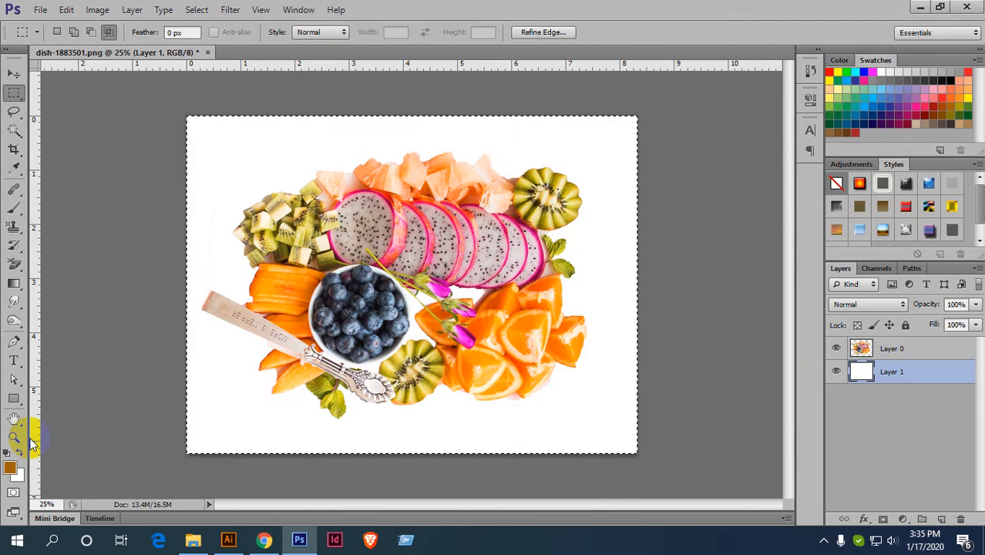
key("alt+BackSpace")
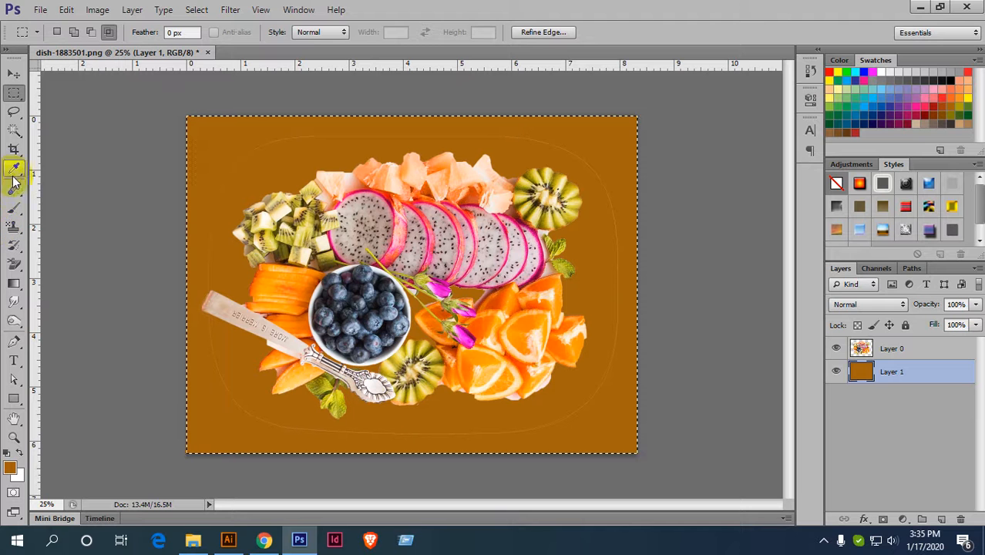
left_click(890, 348)
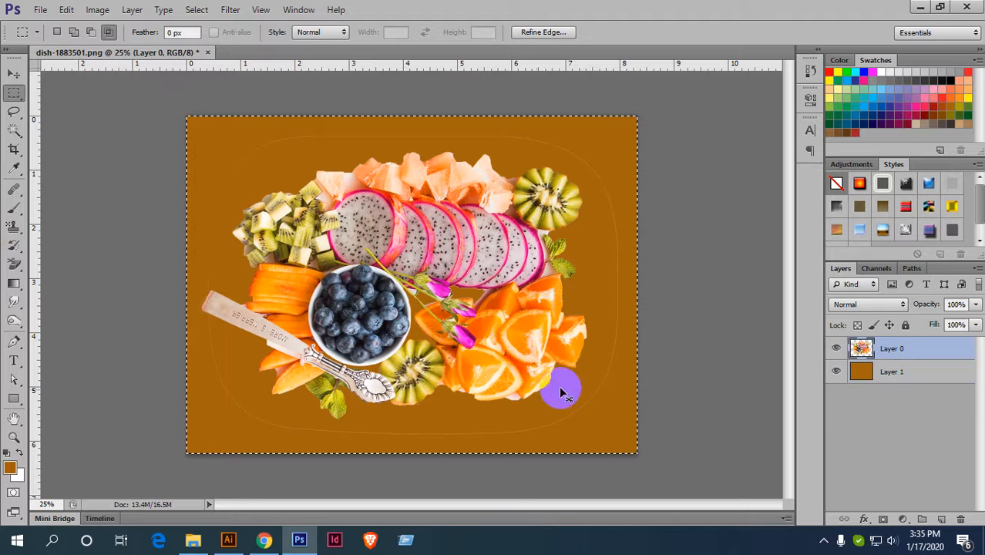
key("ctrl+d")
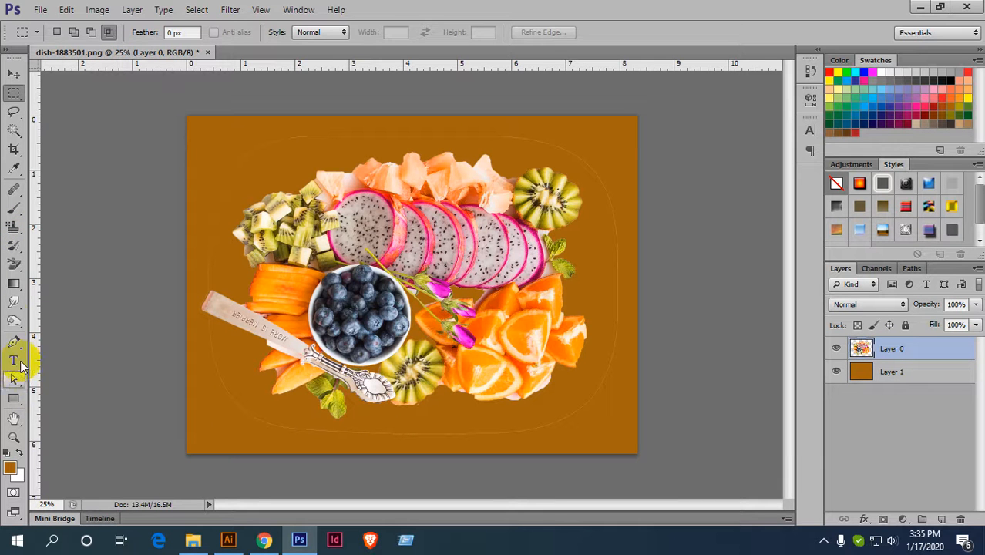
Erase the faint curved outline around the fruit on Layer 0 with the Eraser at brush size 600.
left_click_drag(13, 263, 66, 265)
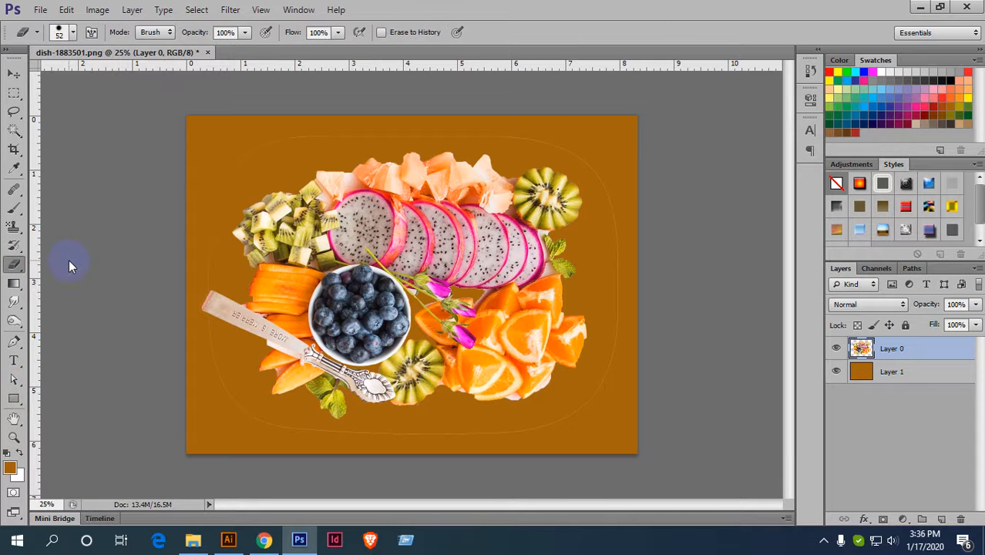
key("bracketright")
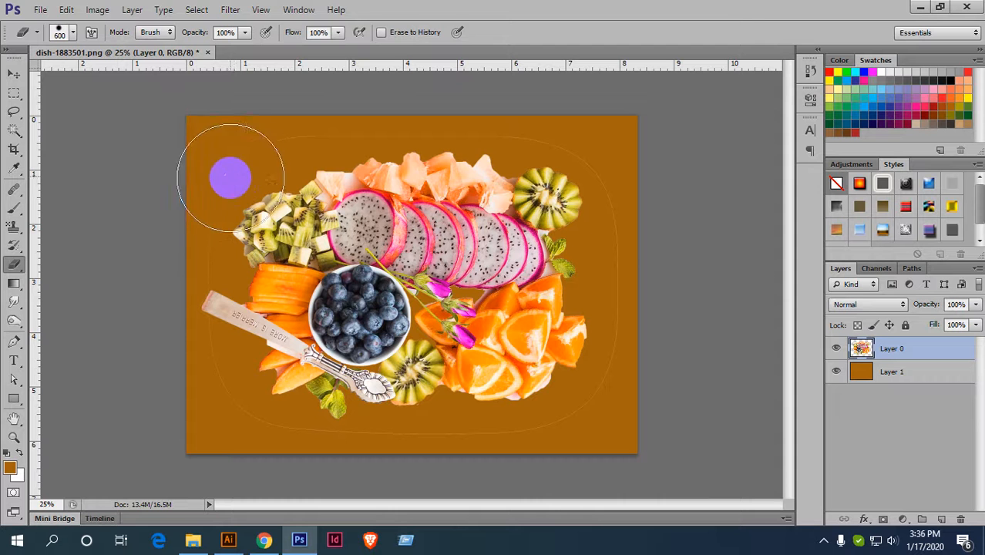
left_click_drag(242, 139, 308, 105)
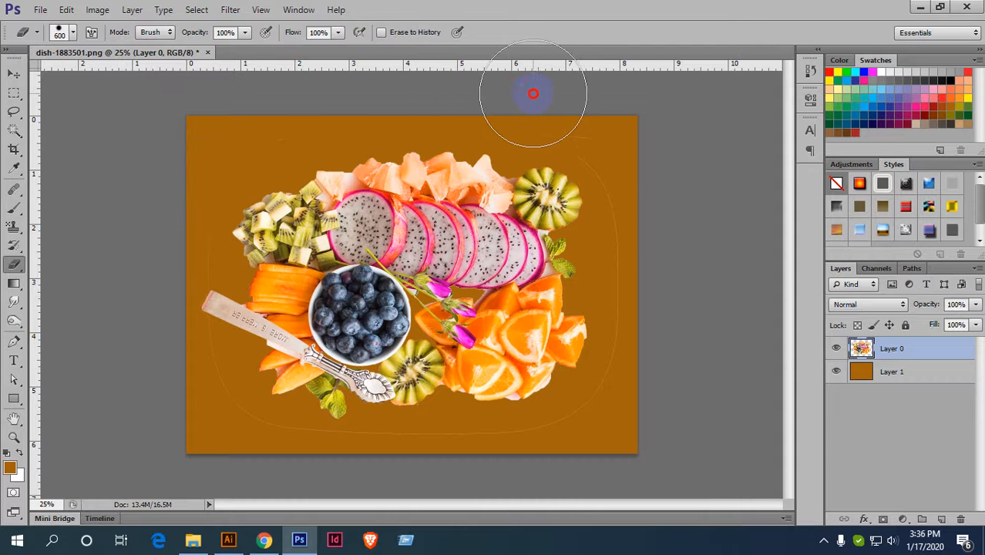
mouse_move(533, 94)
left_mouse_down()
mouse_move(587, 102)
mouse_move(624, 158)
mouse_move(658, 258)
mouse_move(642, 380)
mouse_move(626, 402)
mouse_move(495, 454)
mouse_move(528, 418)
left_mouse_up()
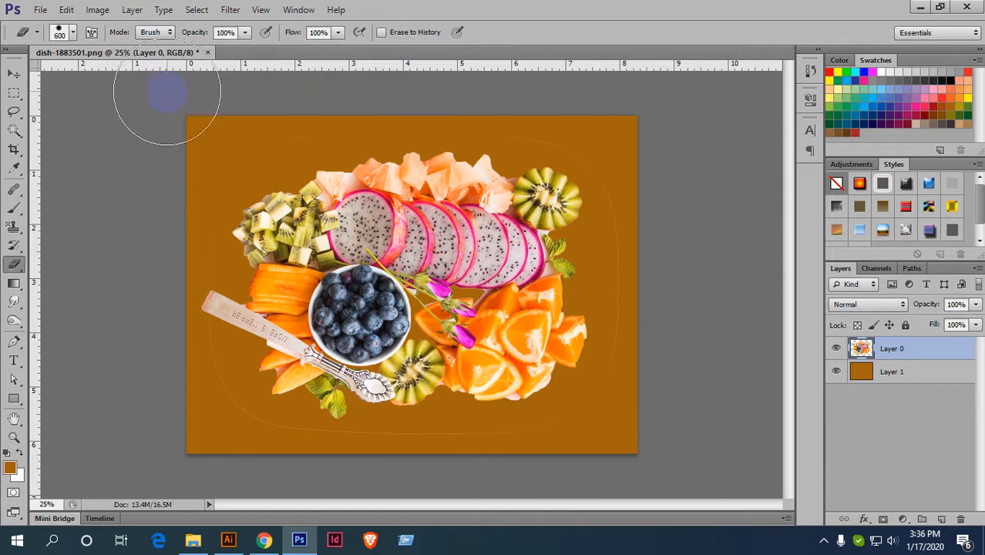
mouse_move(191, 101)
left_mouse_down()
mouse_move(183, 142)
mouse_move(304, 110)
mouse_move(490, 94)
mouse_move(535, 102)
mouse_move(603, 134)
mouse_move(649, 235)
mouse_move(663, 323)
mouse_move(643, 377)
mouse_move(600, 436)
mouse_move(551, 454)
mouse_move(401, 471)
left_mouse_up()
mouse_move(338, 480)
left_mouse_down()
mouse_move(270, 459)
mouse_move(211, 407)
mouse_move(194, 380)
mouse_move(144, 205)
left_mouse_up()
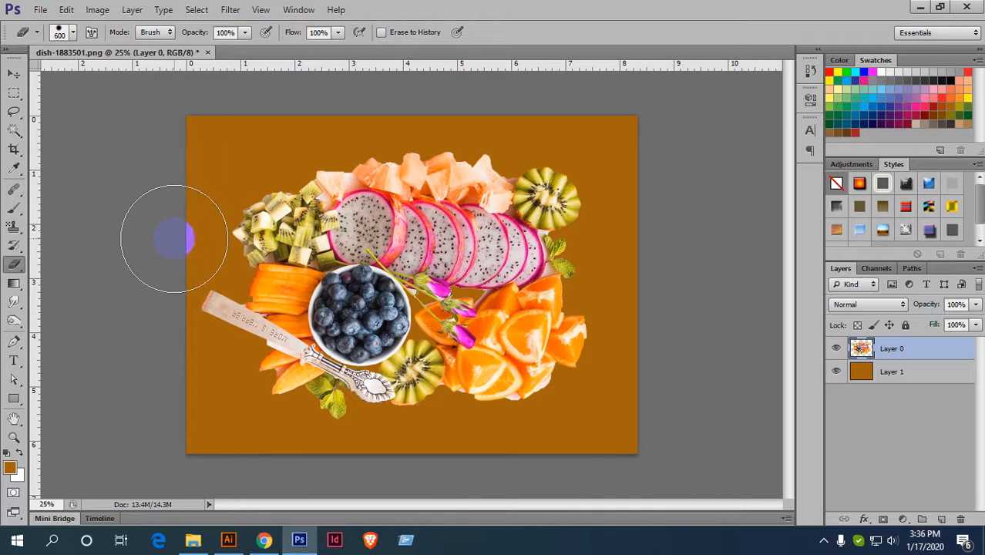
mouse_move(177, 240)
left_mouse_down()
mouse_move(200, 172)
mouse_move(288, 110)
left_mouse_up()
Try to transfer the cleaned fruit layer directly from Photoshop into the menu postcard document in Illustrator.
left_click(15, 73)
left_click(352, 275)
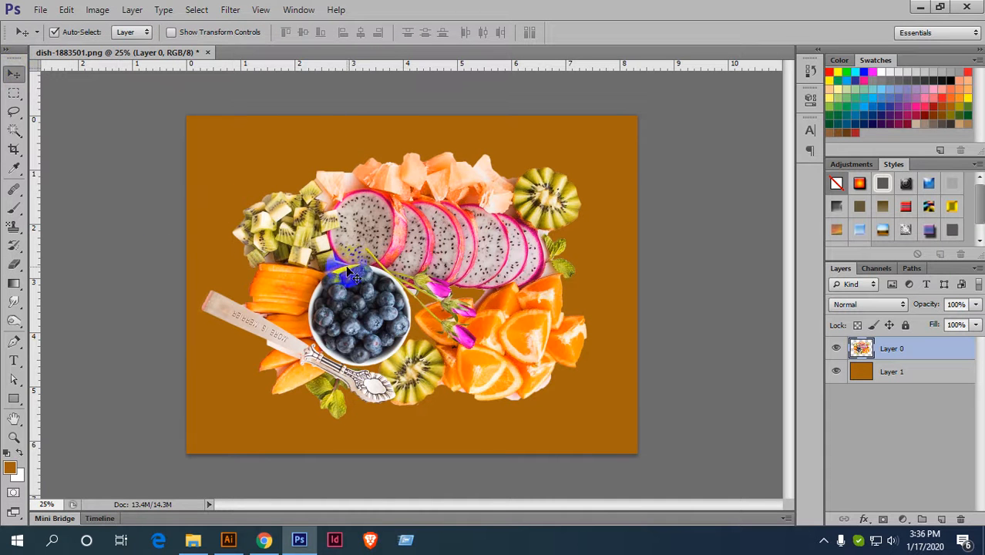
left_click_drag(422, 222, 235, 474)
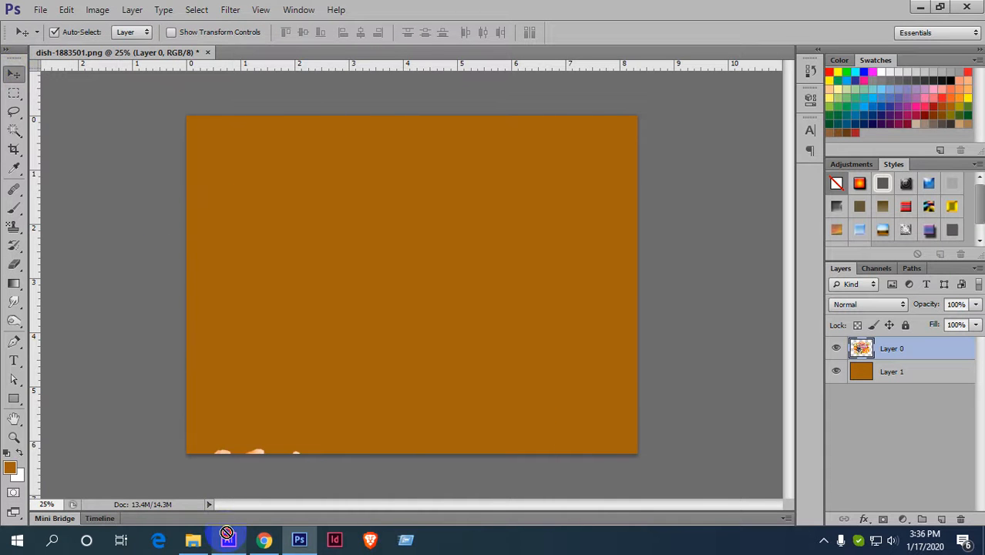
left_click(228, 540)
left_click_drag(413, 254, 410, 220)
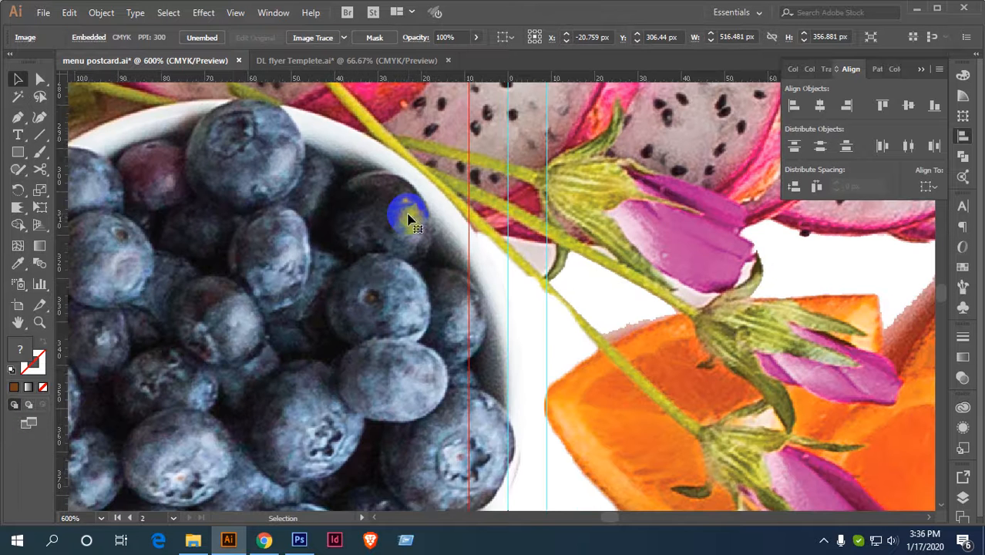
Delete the oversized fruit platter image covering the menu page.
scroll(411, 219, "down", 7)
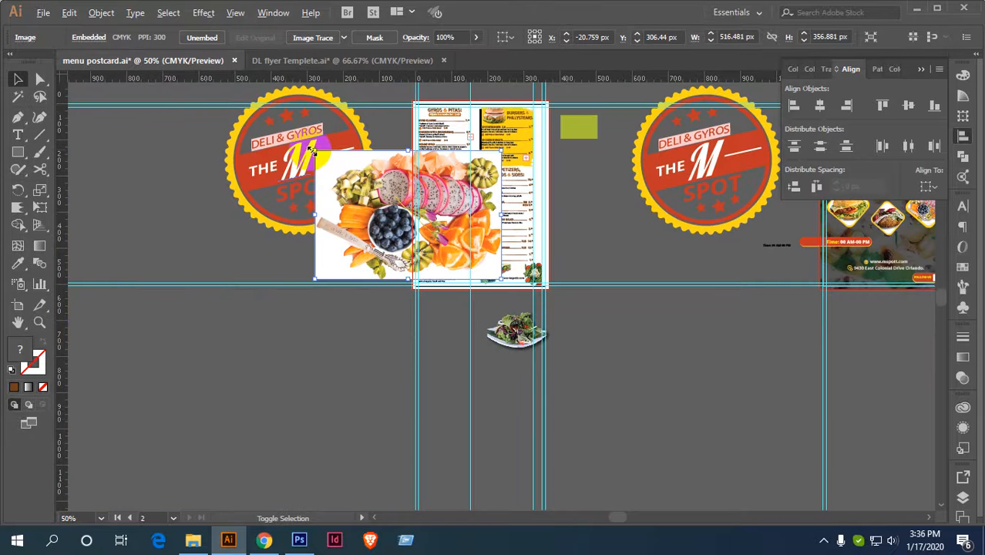
left_click(354, 212)
key("Delete")
left_click(313, 453)
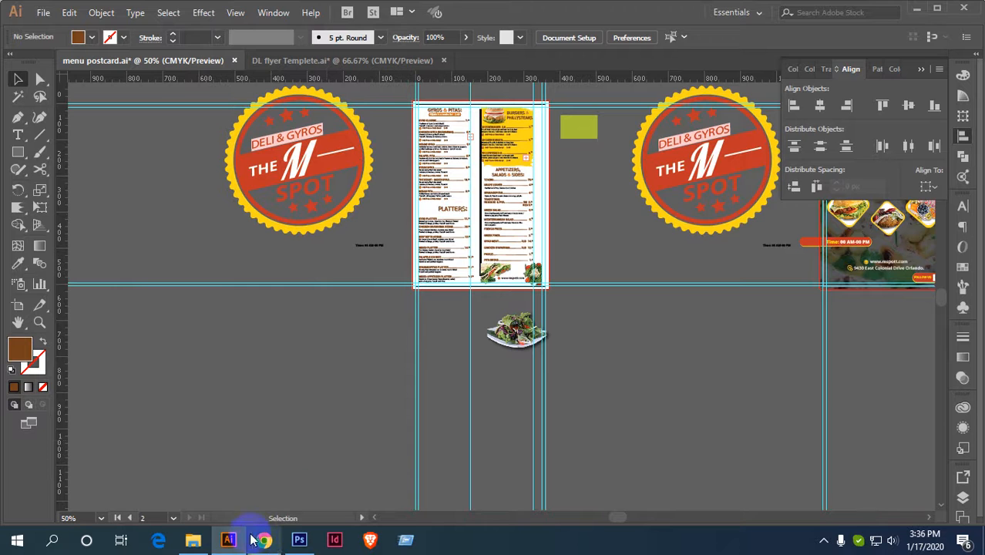
Switch to Photoshop and delete the brown Layer 1 behind the fruit image.
left_click(299, 540)
left_click(922, 371)
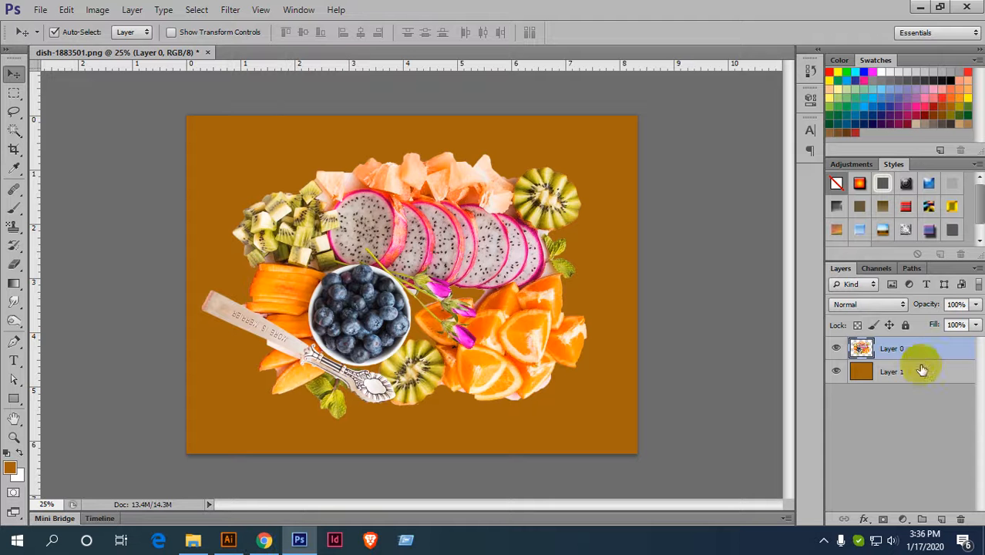
key("Delete")
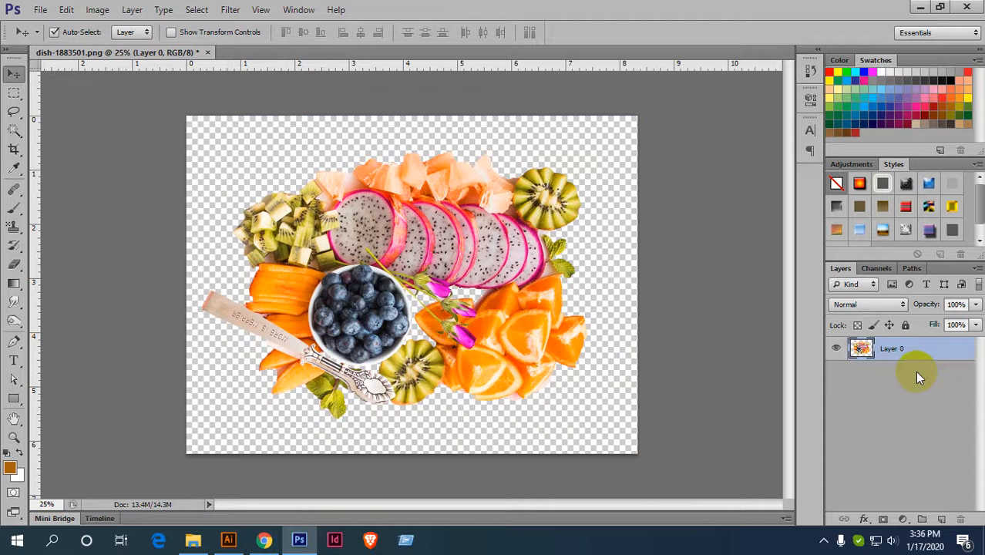
Save the cleaned fruit image to the Desktop as a PNG copy named dish-1883501.
left_click(34, 9)
left_click(77, 184)
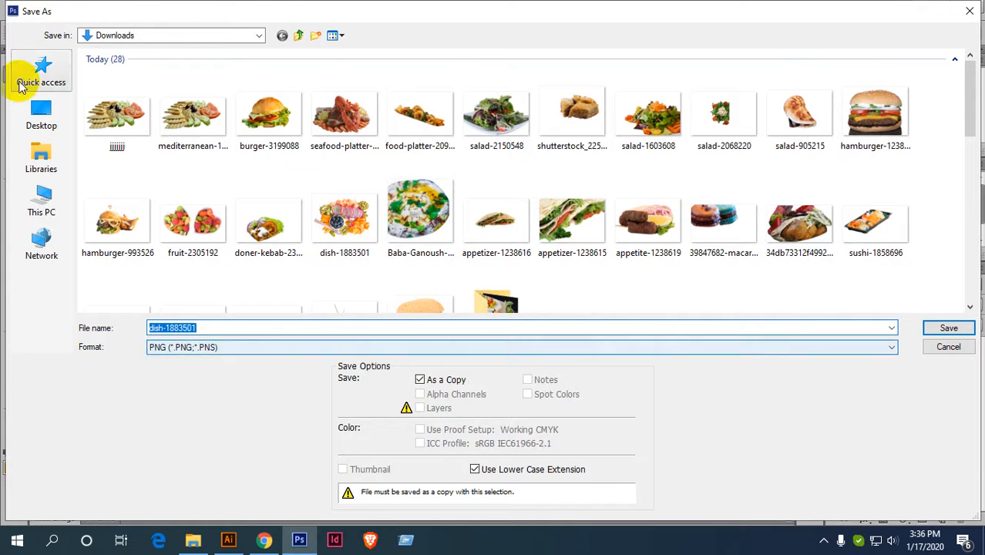
left_click(41, 115)
left_click(953, 328)
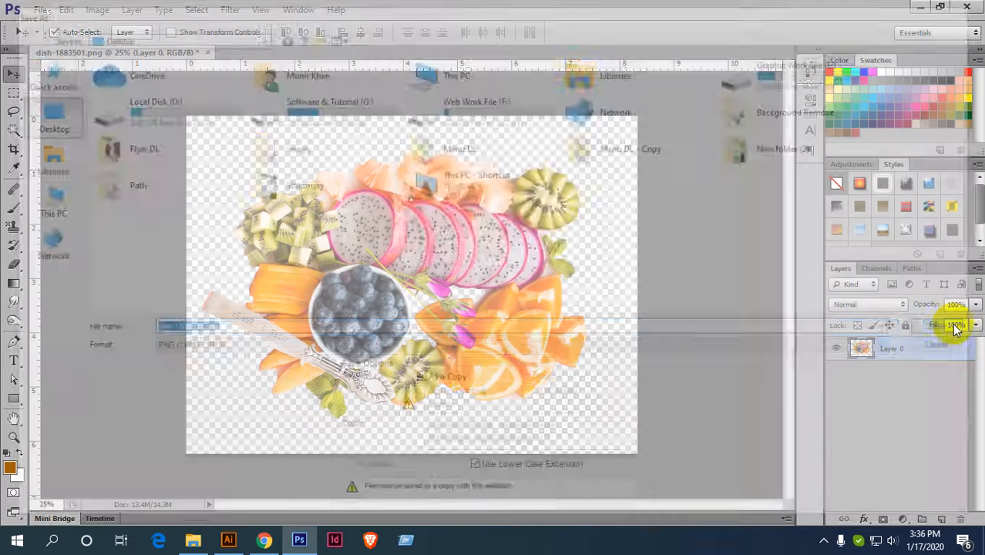
left_click(544, 167)
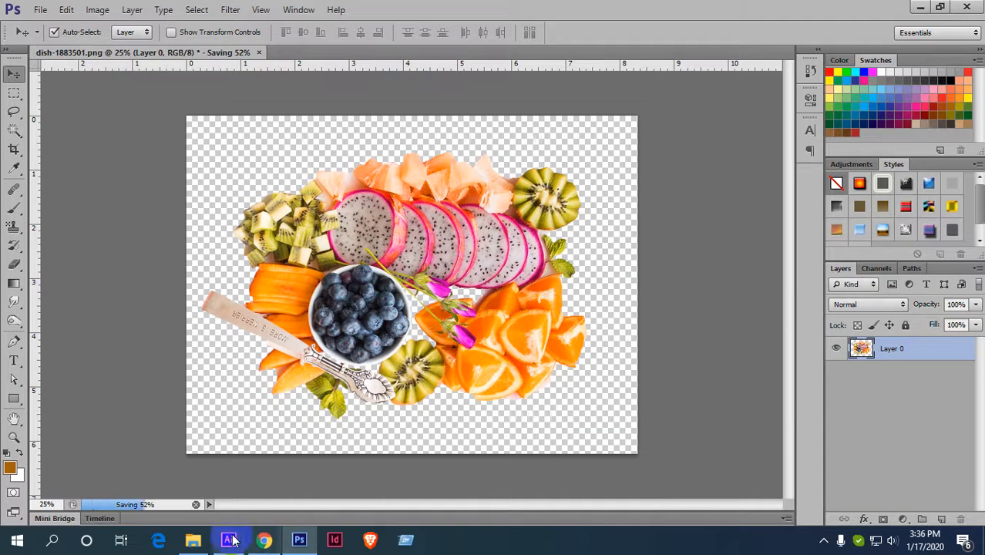
Switch to Illustrator, place the dish-1883501 image from the Desktop on the pasteboard beside the menu page, and embed it.
left_click(230, 541)
left_click(42, 13)
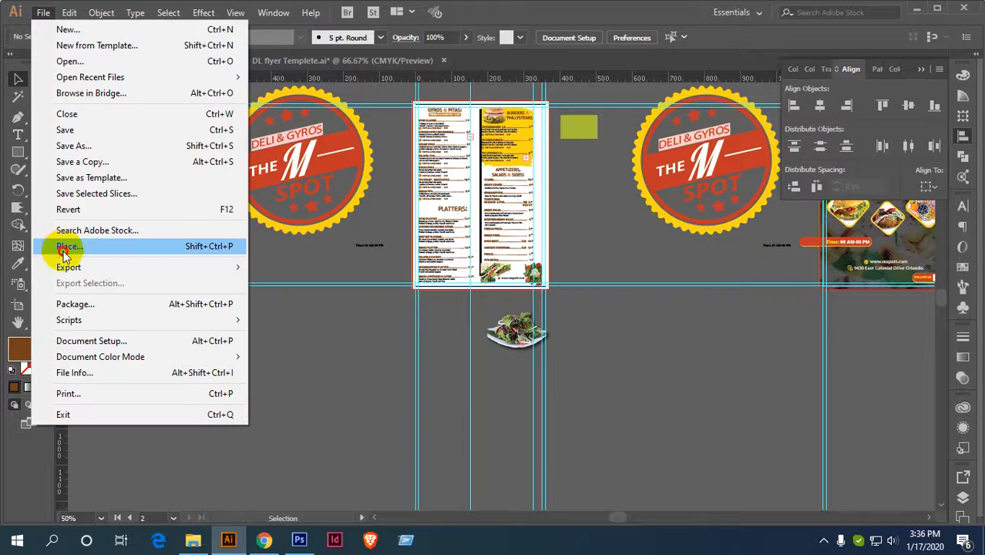
left_click(66, 246)
left_click(60, 107)
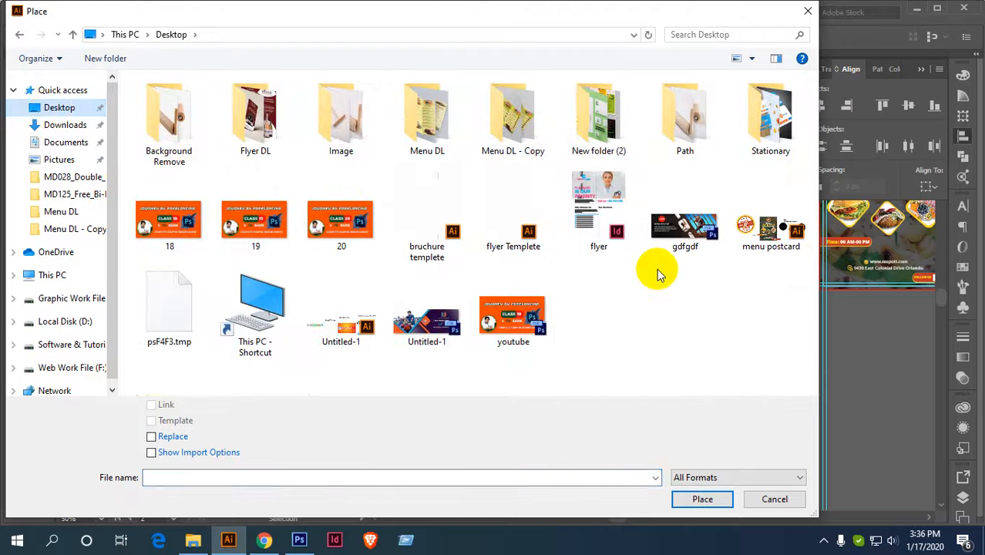
right_click(634, 324)
left_click(662, 373)
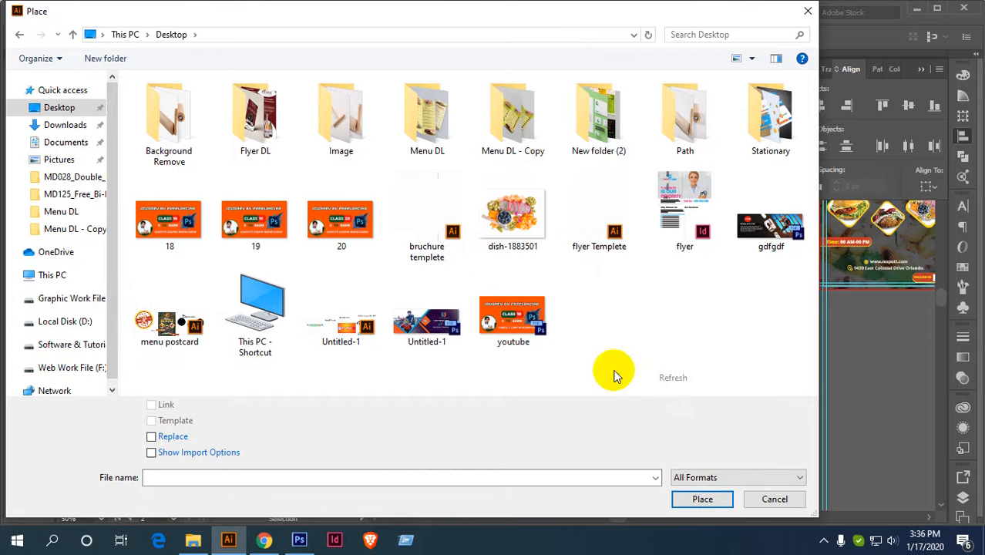
double_click(513, 219)
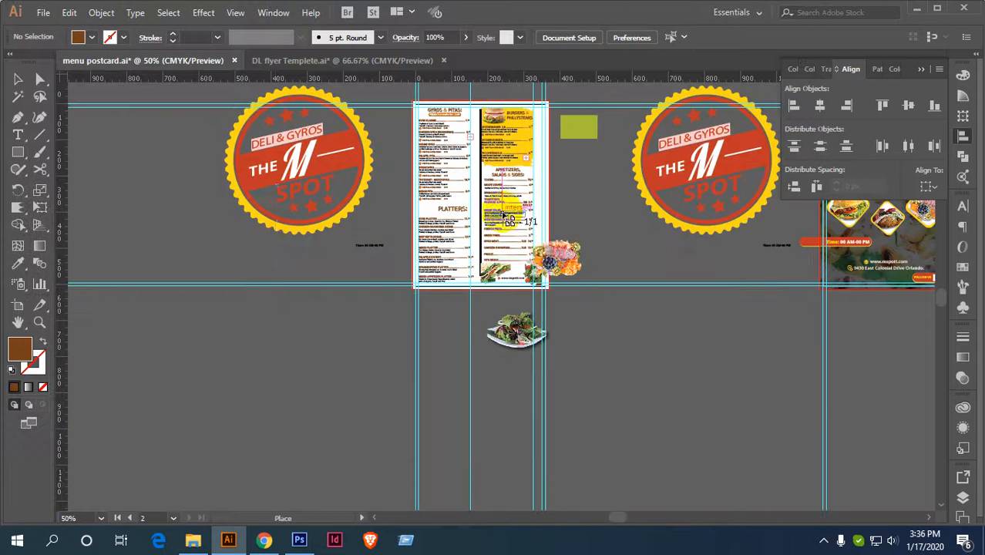
left_click(277, 262)
left_click(270, 39)
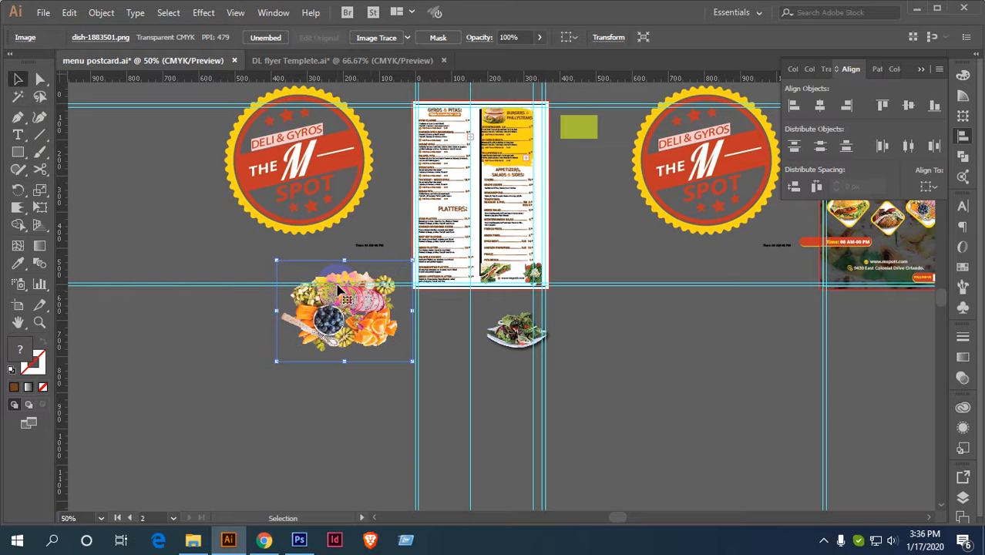
Scale down the fruit platter image and move it onto the menu page over the start of the PLATTERS: heading.
scroll(347, 295, "up", 3)
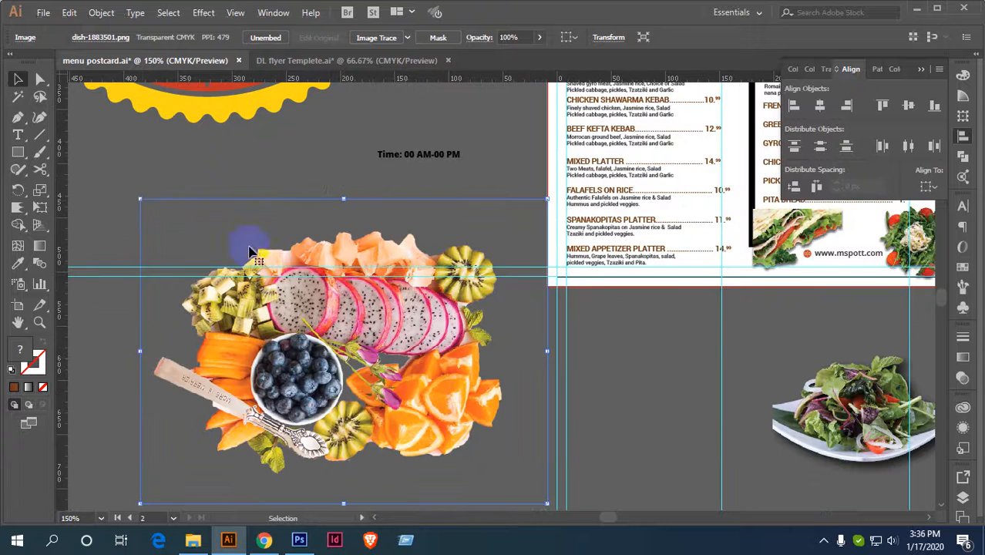
left_click_drag(146, 208, 299, 310)
left_click_drag(369, 305, 501, 172)
scroll(501, 172, "down", 3)
left_click_drag(378, 370, 542, 176)
scroll(542, 175, "up", 4)
Resize and position the fruit platter image to fit just left of the PLATTERS: heading, above the GYRO PLATTER item.
left_click(577, 155, "shift")
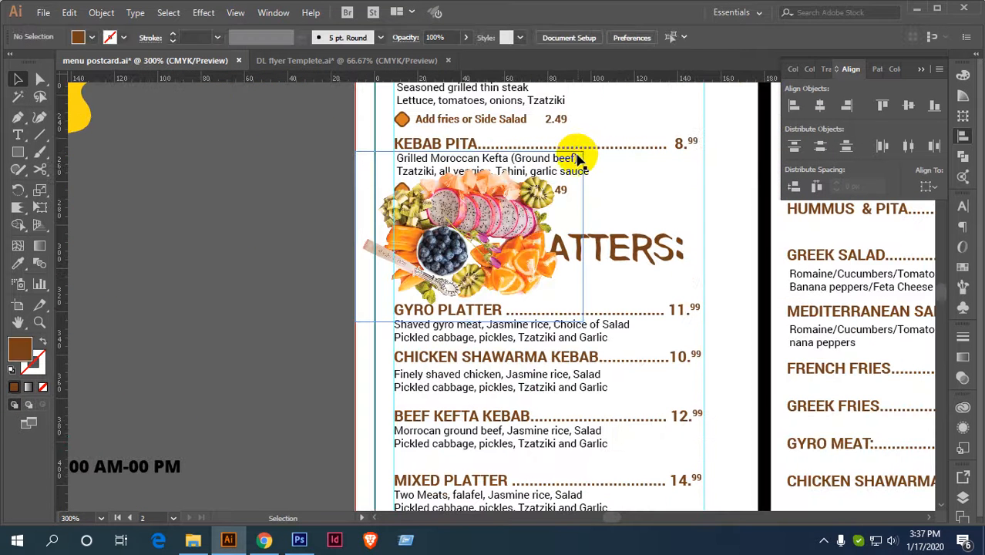
left_click(511, 226)
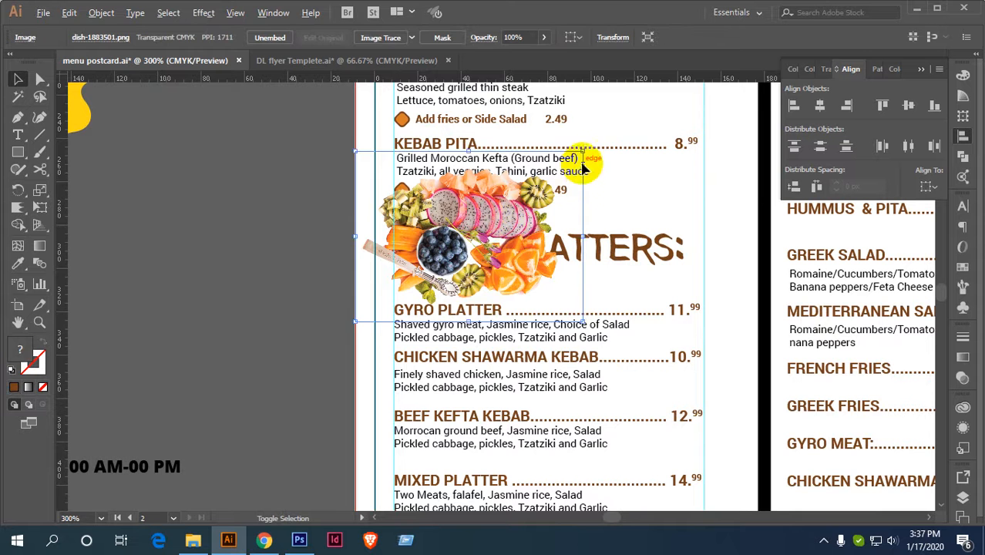
left_click_drag(586, 154, 510, 185)
scroll(510, 231, "up", 3)
left_click_drag(510, 248, 548, 229)
scroll(577, 168, "down", 2)
left_click_drag(478, 235, 453, 257)
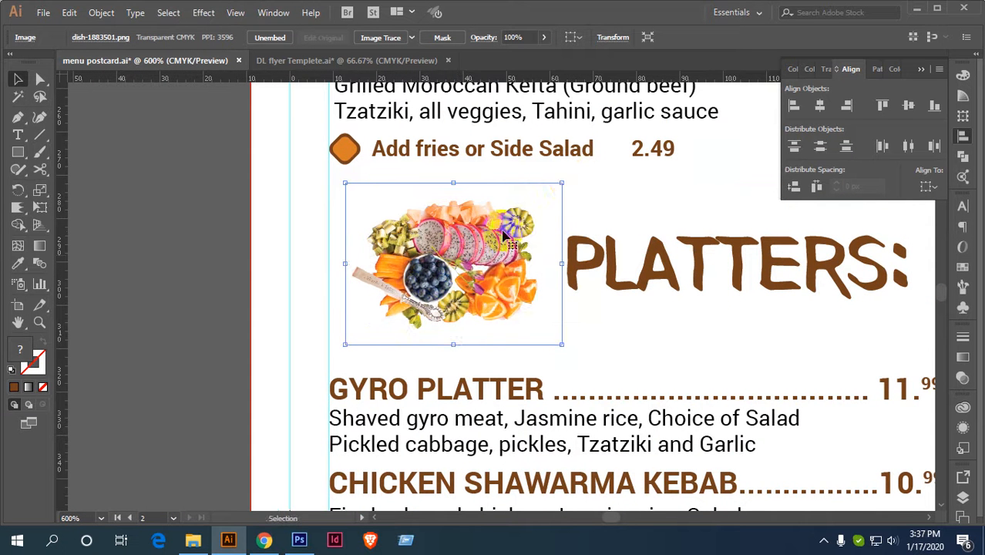
left_click_drag(554, 180, 578, 171)
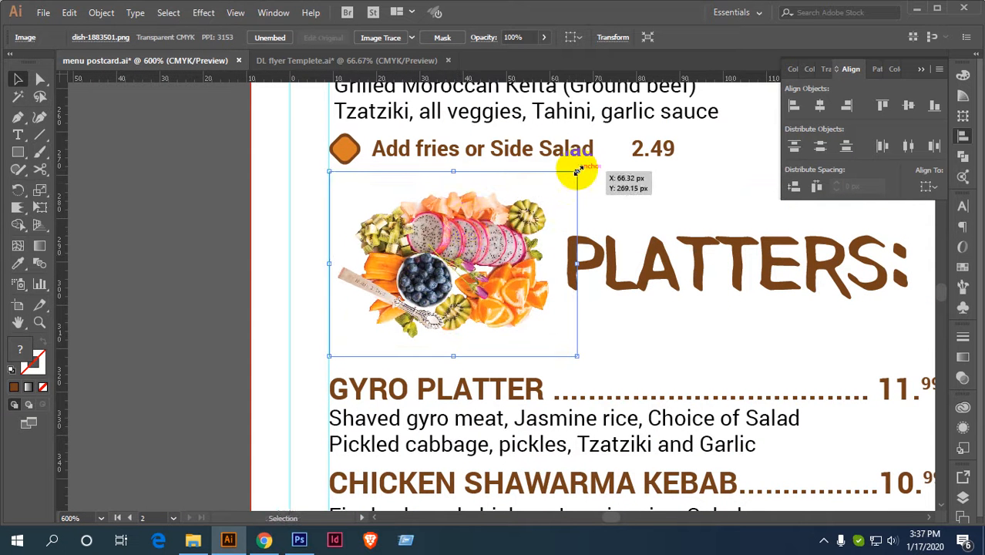
left_click_drag(477, 222, 464, 225)
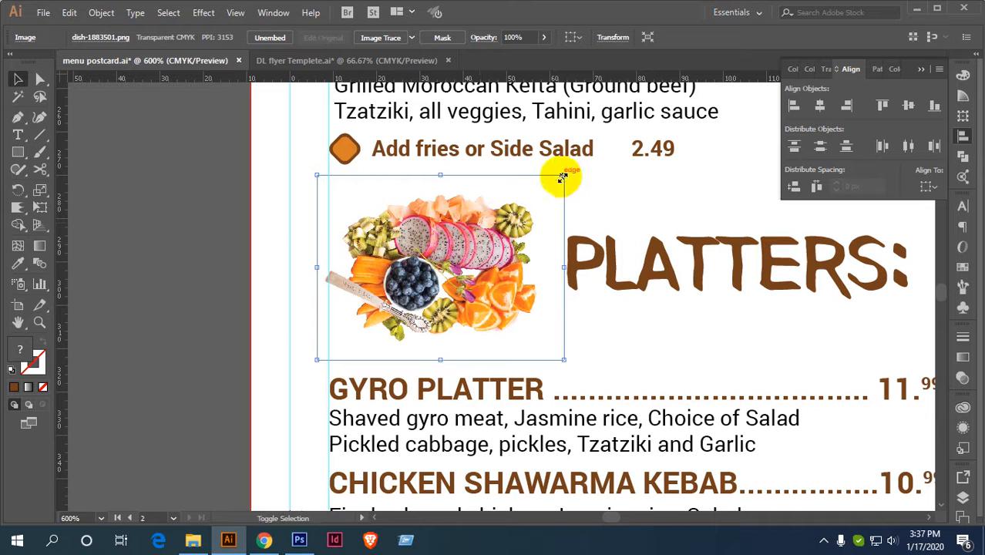
left_click_drag(567, 170, 584, 161)
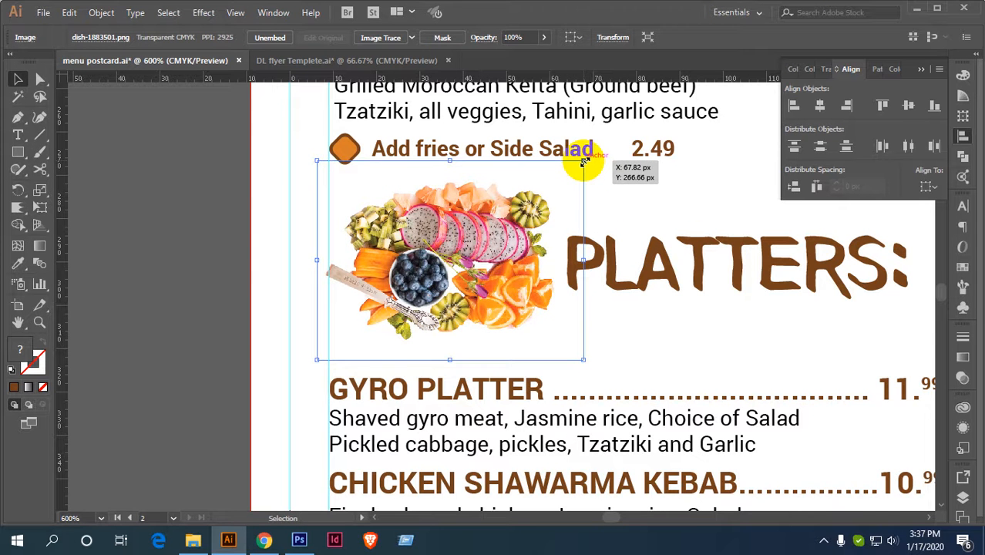
Apply a Multiply drop shadow to the fruit platter image with 75% opacity, 0 px X offset, 2 px Y offset and 1 px blur.
left_click(205, 13)
mouse_move(232, 176)
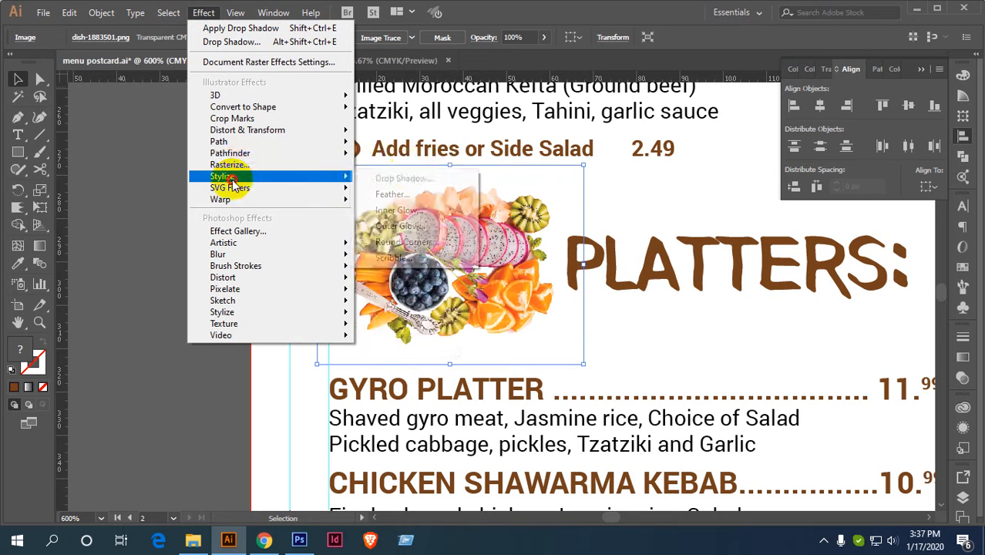
left_click(411, 178)
left_click(205, 13)
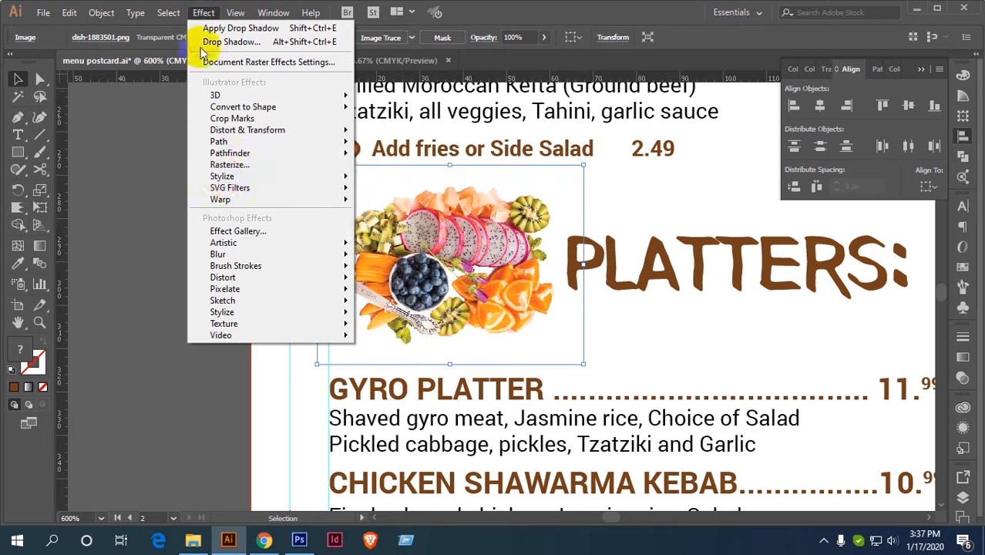
mouse_move(339, 176)
left_click(446, 175)
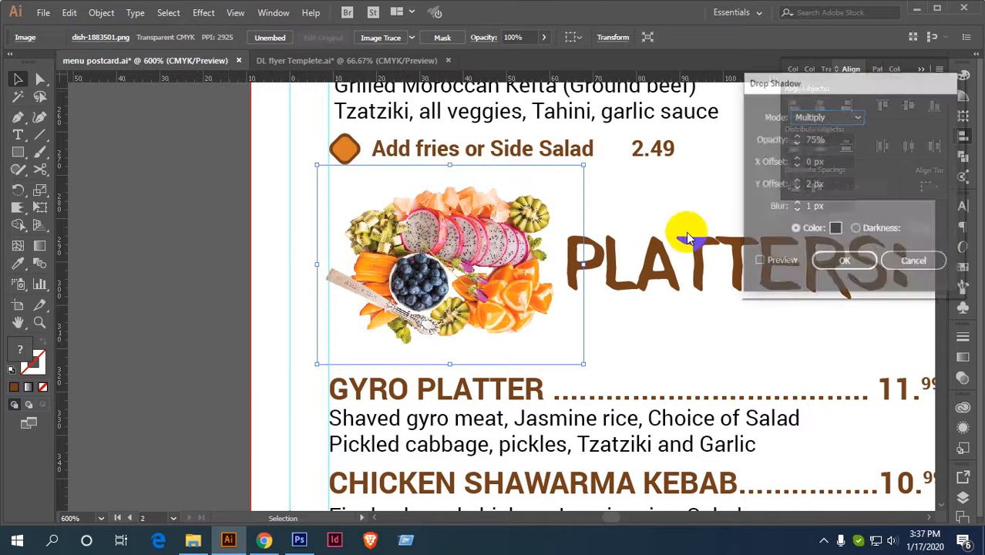
left_click(769, 261)
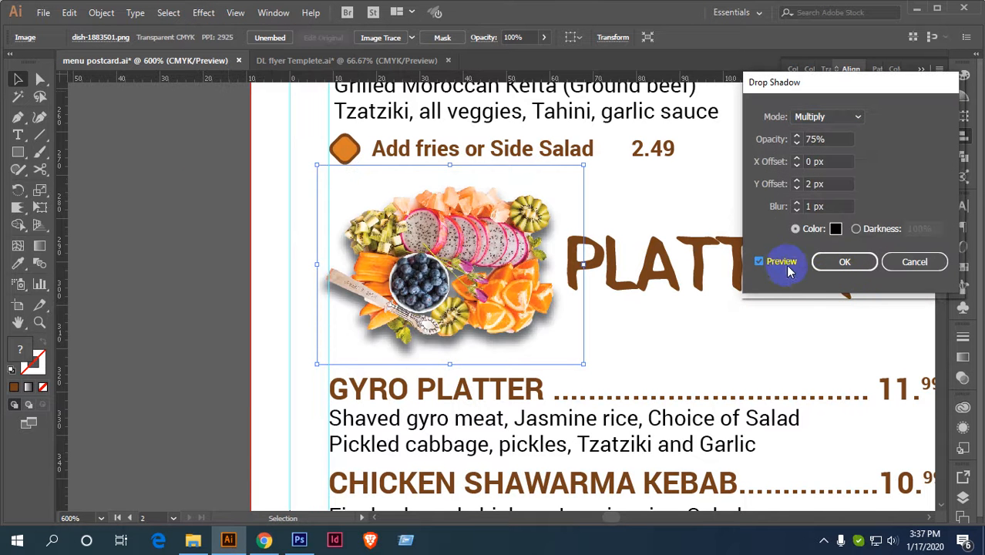
left_click(845, 262)
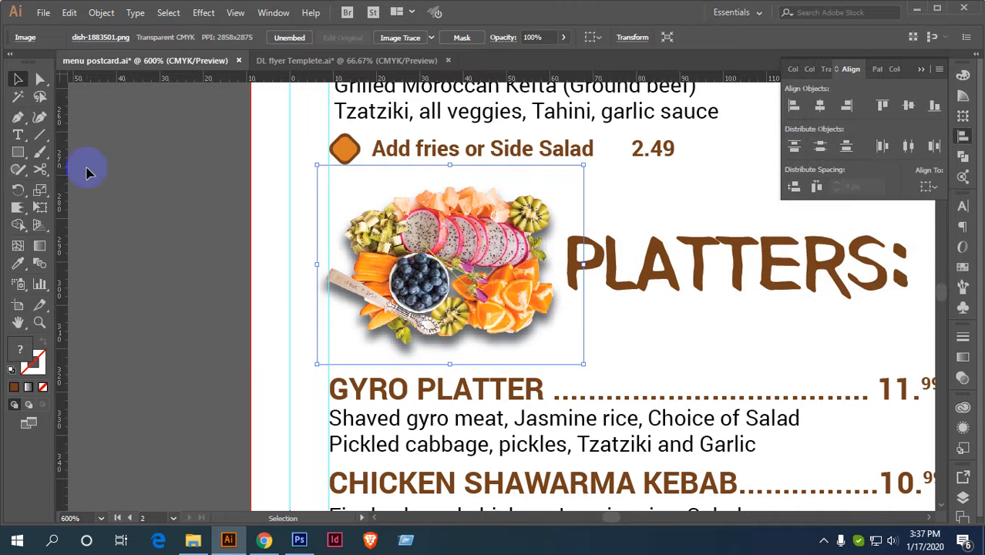
left_click(152, 151)
Align the PLATTERS: heading and the fruit platter image on their vertical centres.
scroll(152, 151, "down", 1)
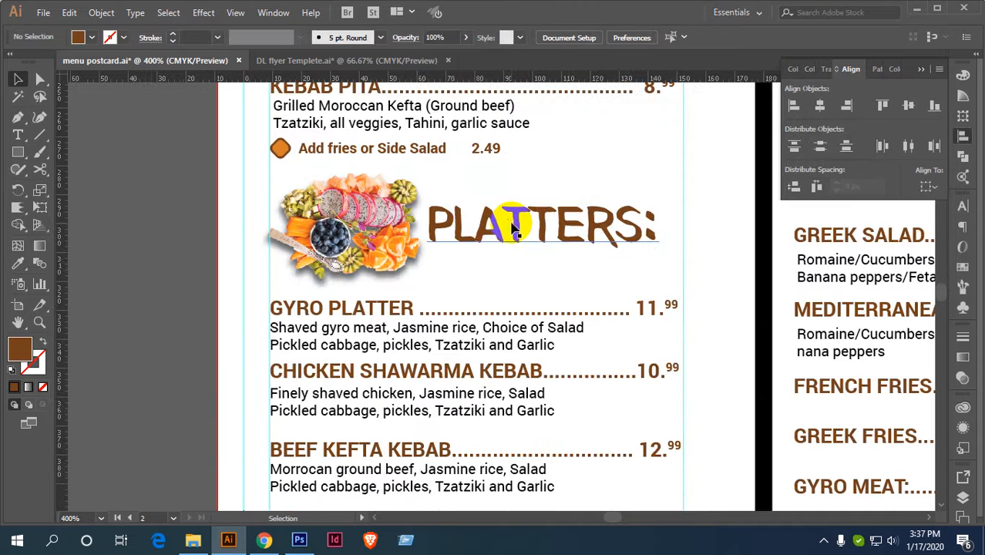
left_click(470, 228)
left_click(402, 219, "shift")
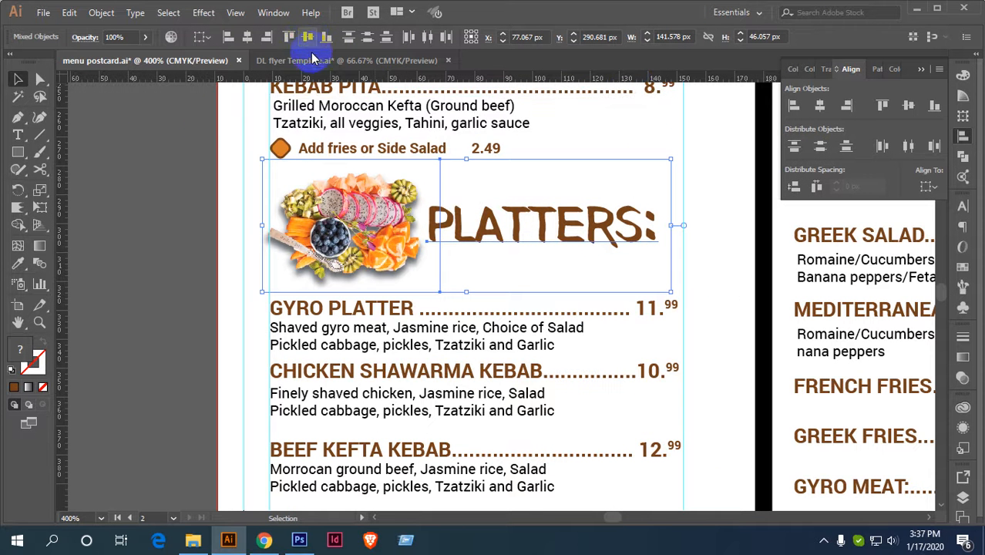
left_click(202, 171)
Shorten the dot leaders of FALAFELS ON RICE, SPANAKOPITAS PLATTER and MIXED APPETIZER PLATTER so their prices end at the column guide.
scroll(242, 180, "down", 1)
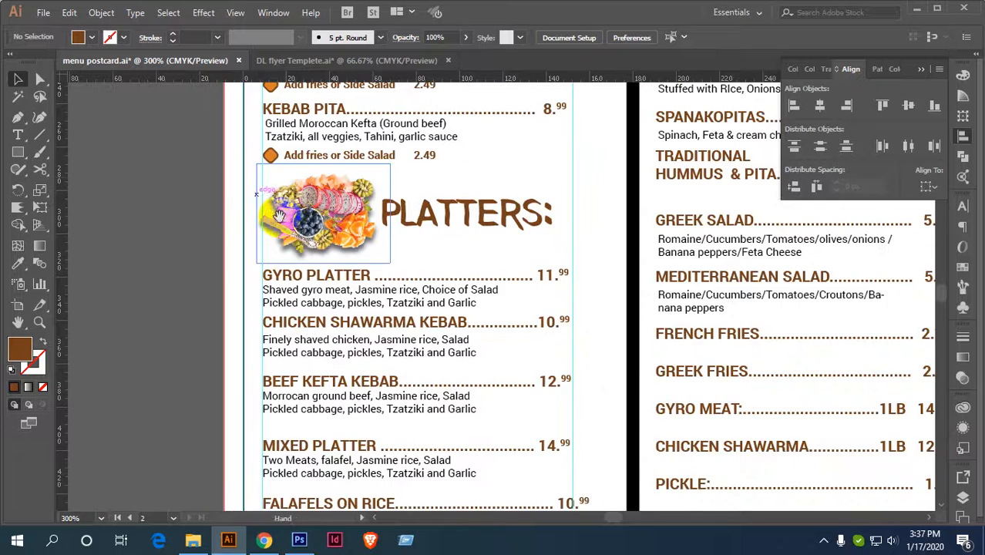
scroll(393, 230, "down", 3)
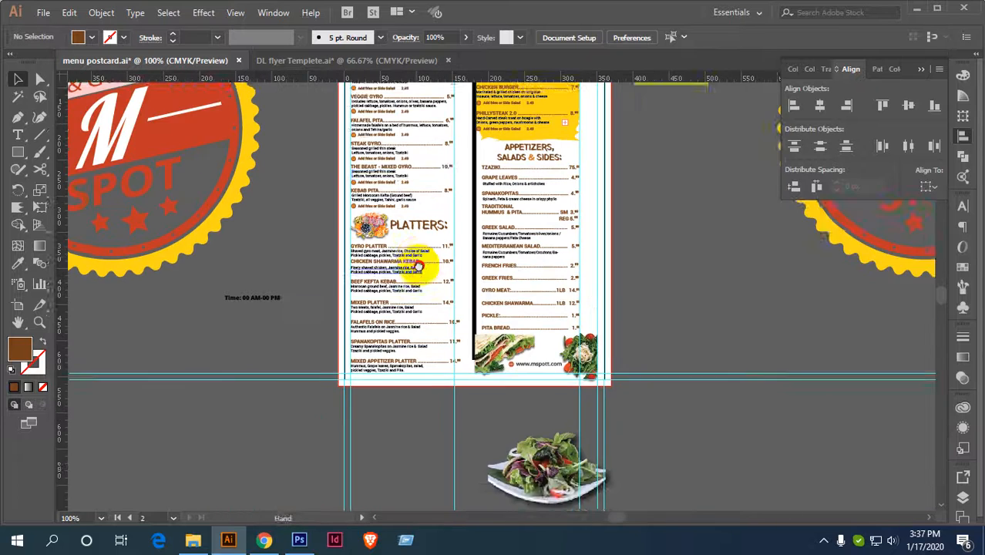
scroll(419, 265, "up", 3)
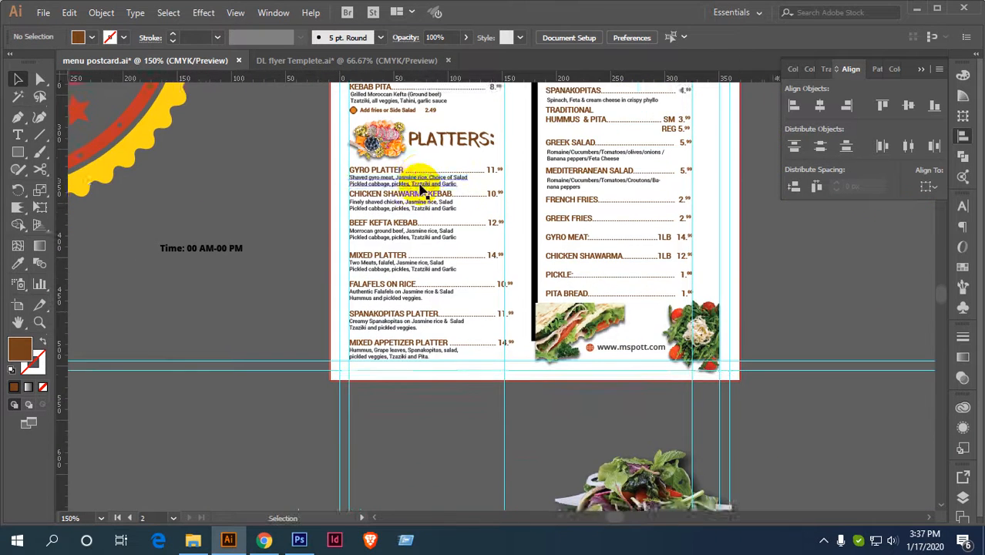
scroll(465, 197, "up", 1)
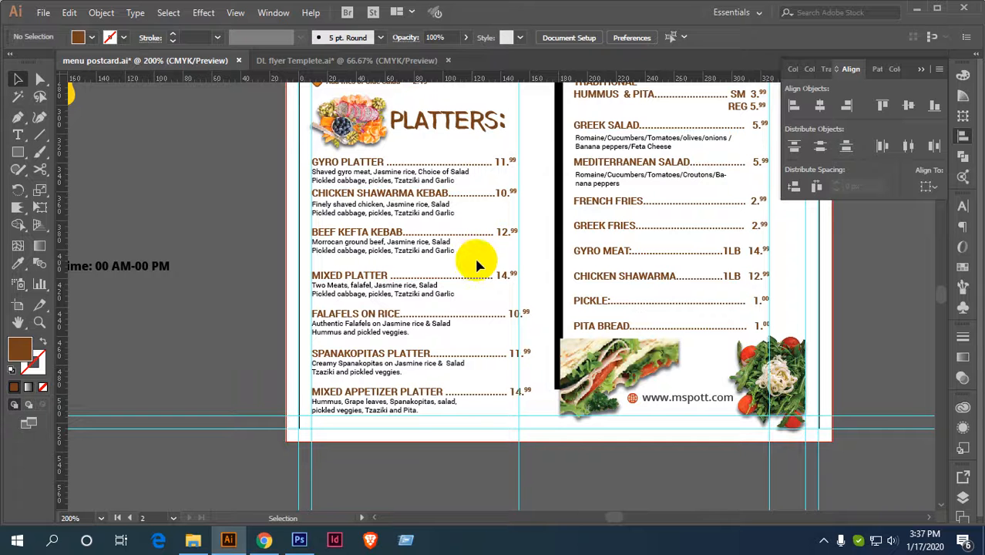
left_click(418, 325)
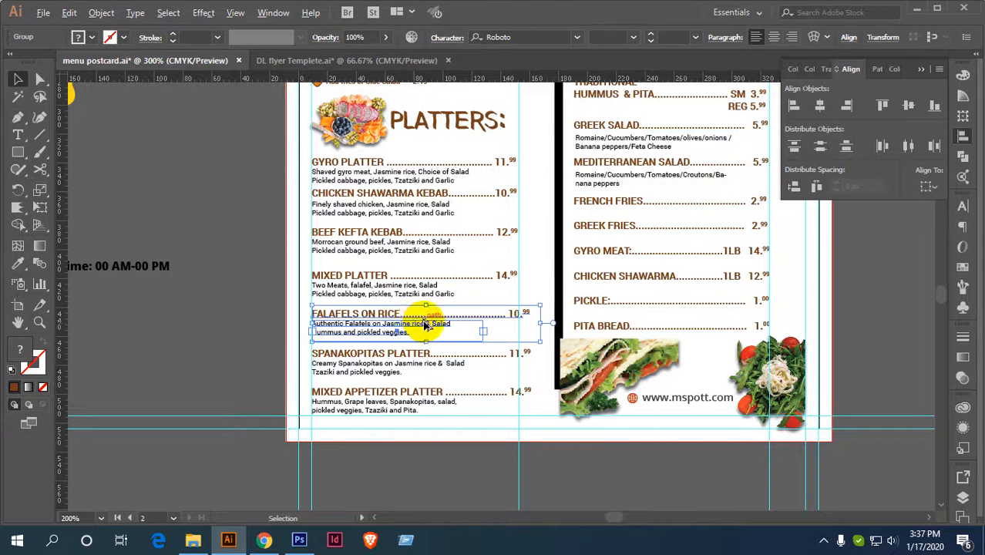
scroll(423, 324, "up", 1)
left_click_drag(569, 385, 540, 304)
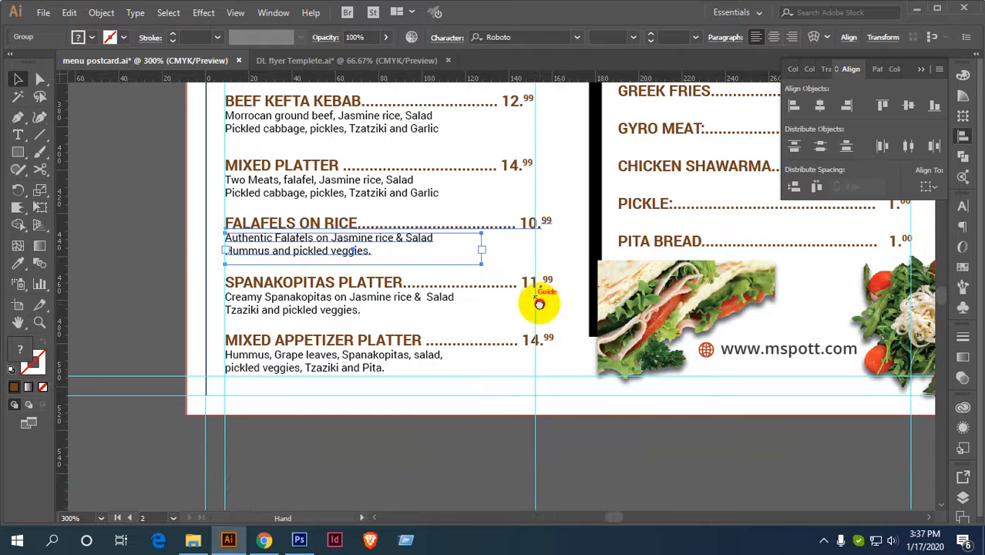
left_click(538, 214)
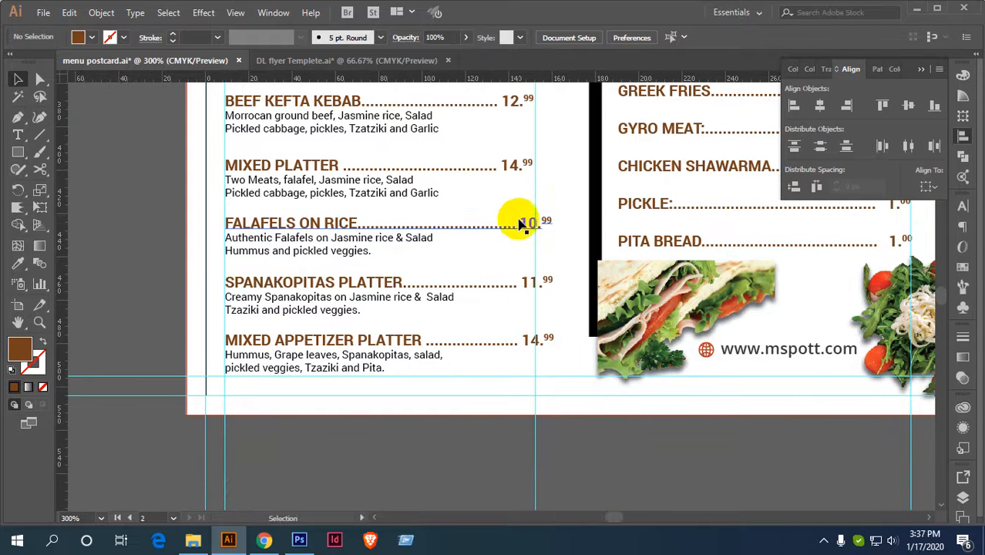
left_click(306, 227)
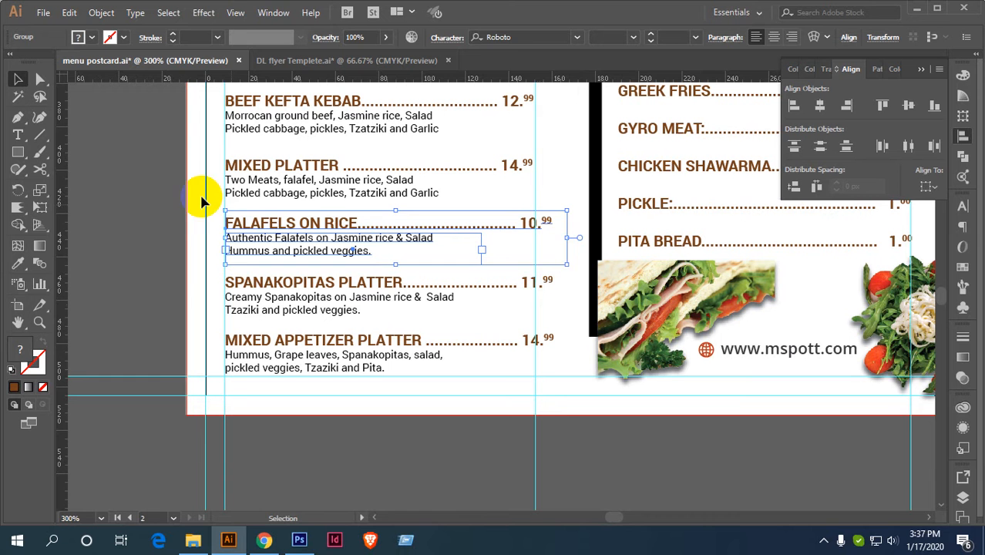
left_click(18, 134)
left_click(491, 222)
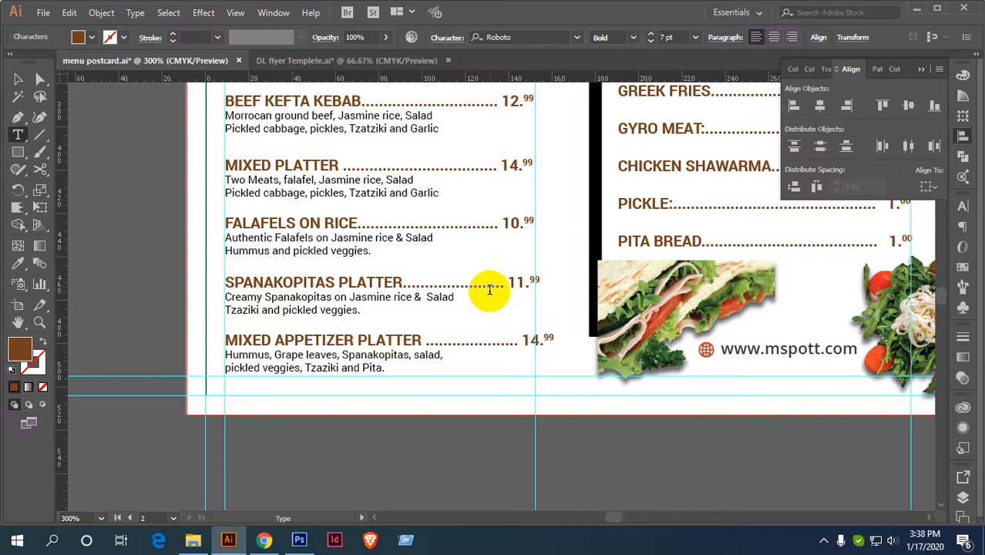
left_click(491, 287)
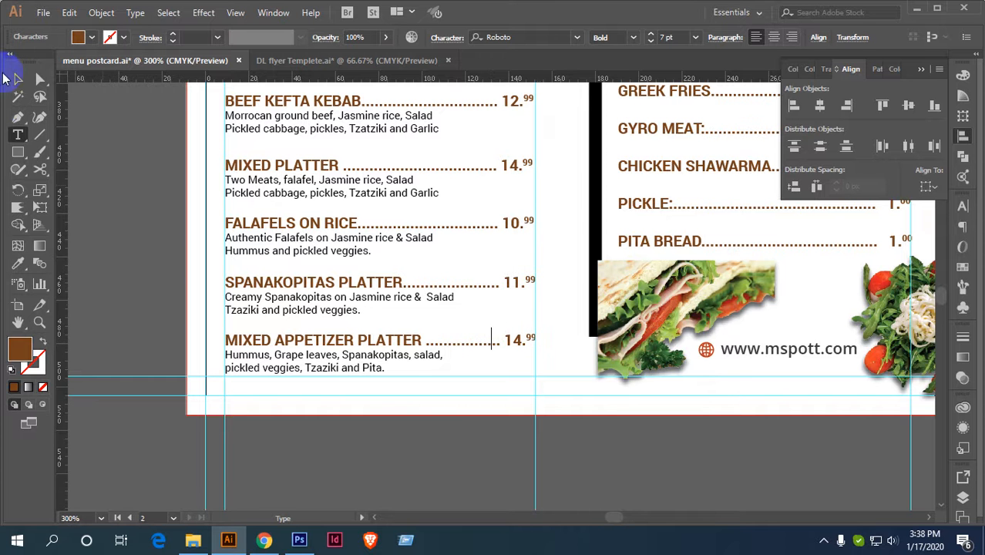
left_click(17, 79)
left_click(148, 250)
Draw a rectangle over the whole platters section, spanning the column guides from the PLATTERS: heading down to the bottom margin guide.
scroll(149, 248, "down", 1)
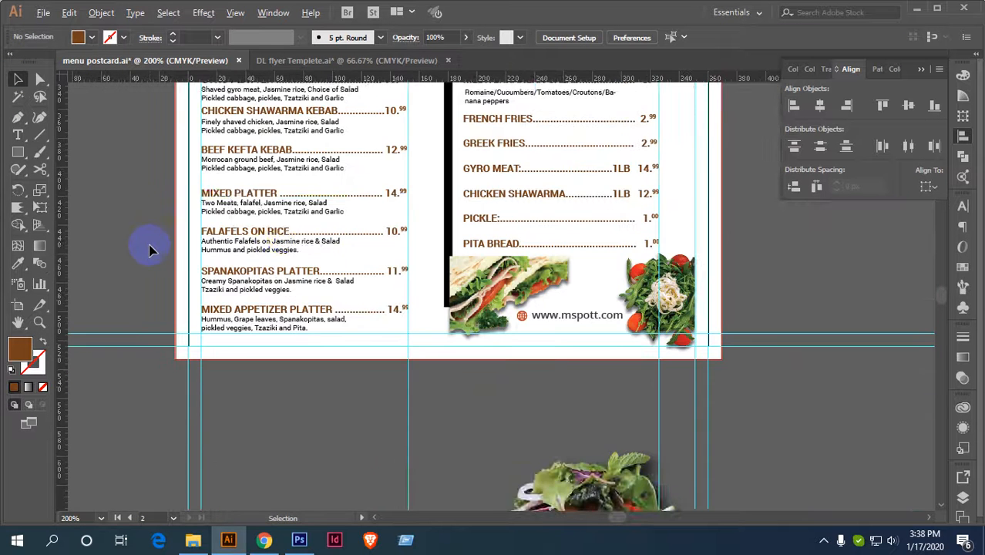
left_click_drag(291, 240, 386, 286)
scroll(385, 287, "down", 1)
left_click_drag(400, 212, 463, 257)
scroll(414, 282, "down", 1)
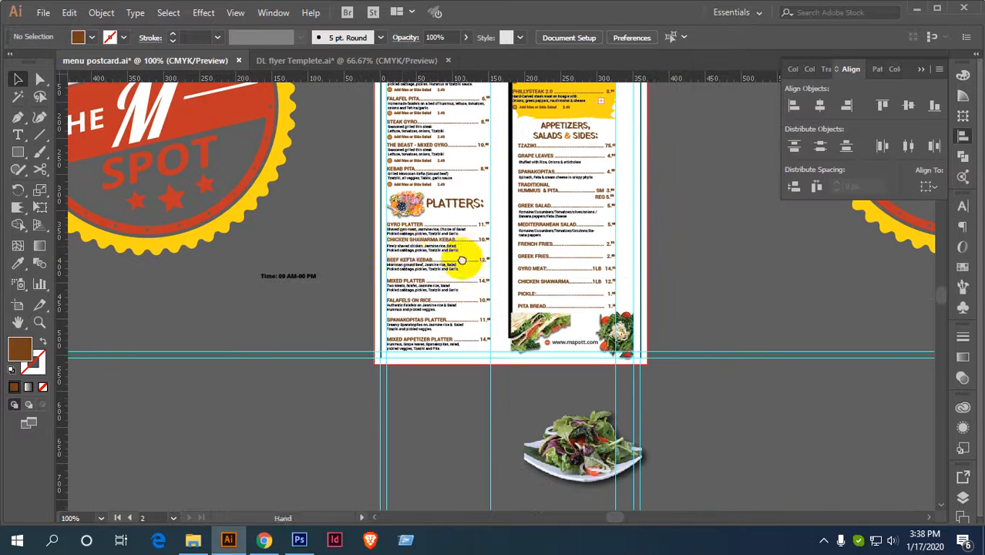
left_click(17, 152)
scroll(489, 255, "up", 2)
left_click_drag(438, 261, 447, 214)
scroll(463, 205, "down", 1)
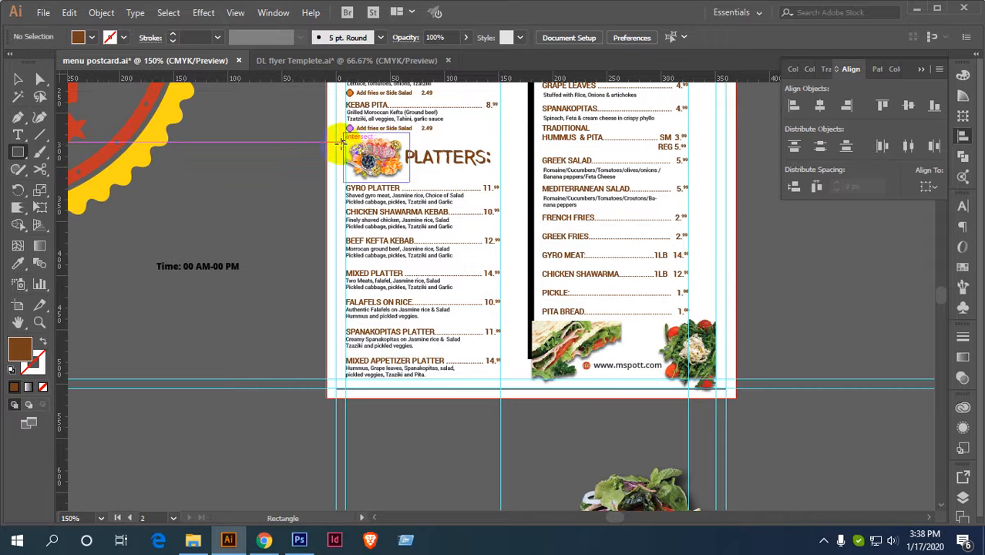
left_click_drag(347, 141, 502, 381)
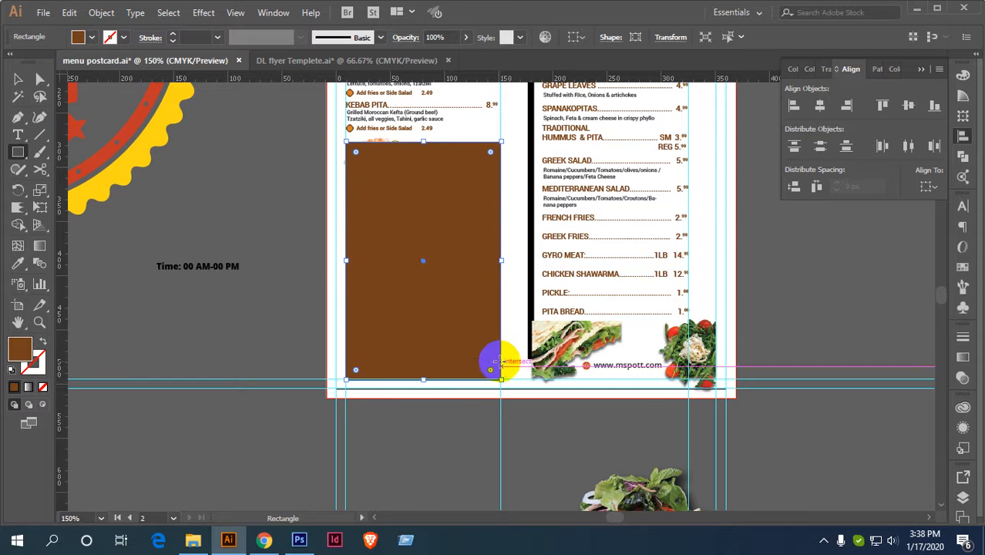
Send the rectangle backward in the stacking order until it lies behind the fruit image and all platter text.
scroll(479, 202, "up", 1)
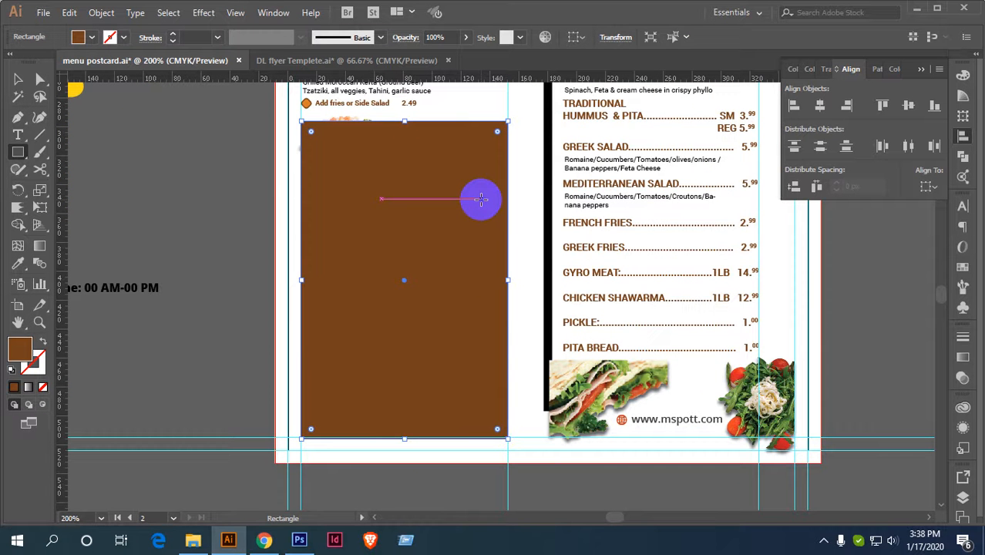
key("v")
key("ctrl+bracketleft")
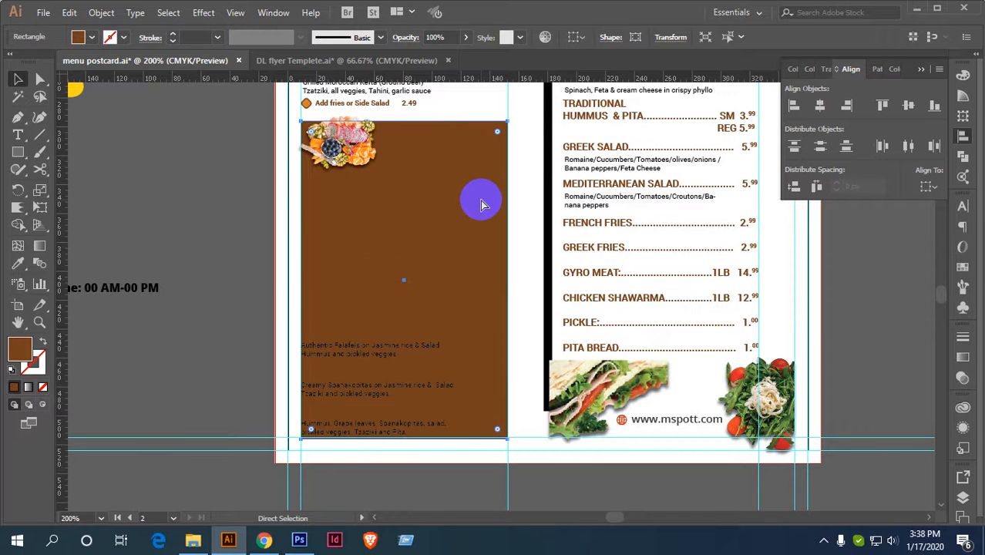
key("ctrl+bracketleft")
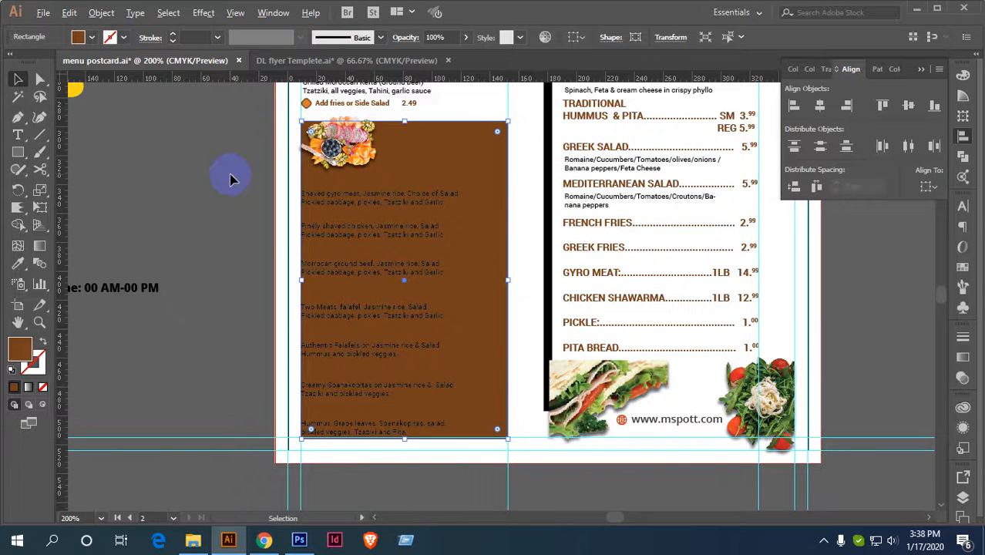
Fill the platters background rectangle with the yellow sampled from the BURGERS & PHILLYSTEAKS block.
scroll(229, 175, "down", 2)
left_click_drag(416, 126, 351, 288)
left_click(422, 176)
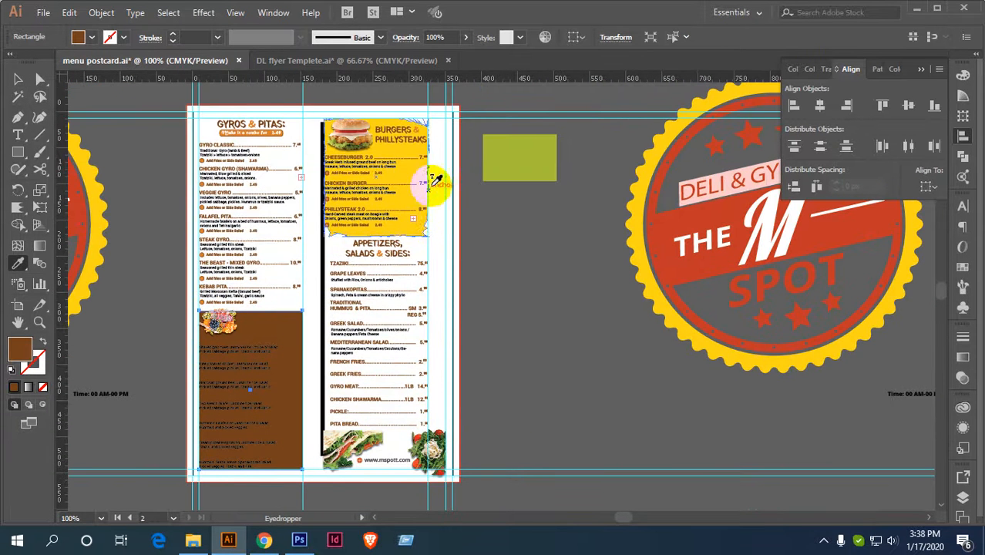
key("i")
left_click(417, 175)
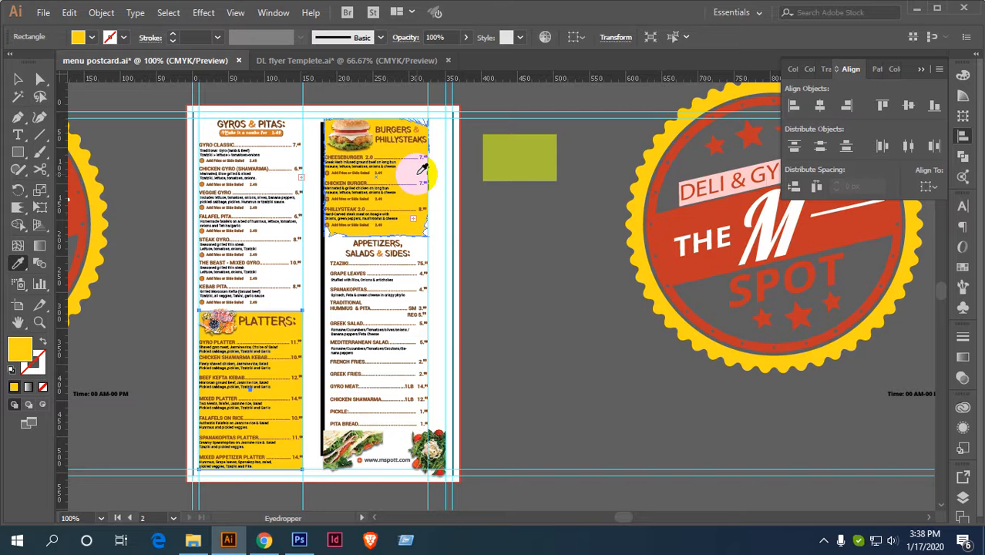
key("v")
key("ctrl+shift+a")
Fill the platters background rectangle with the green sampled from the plain green rectangle on the pasteboard.
scroll(264, 336, "up", 2)
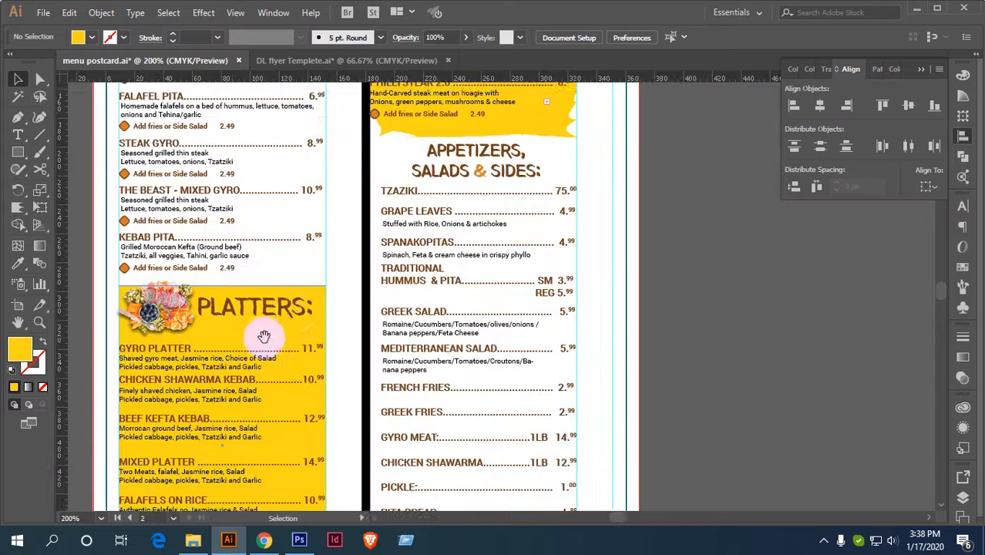
left_click_drag(264, 336, 351, 191)
scroll(352, 191, "down", 1)
left_click_drag(472, 160, 447, 295)
scroll(446, 298, "down", 2)
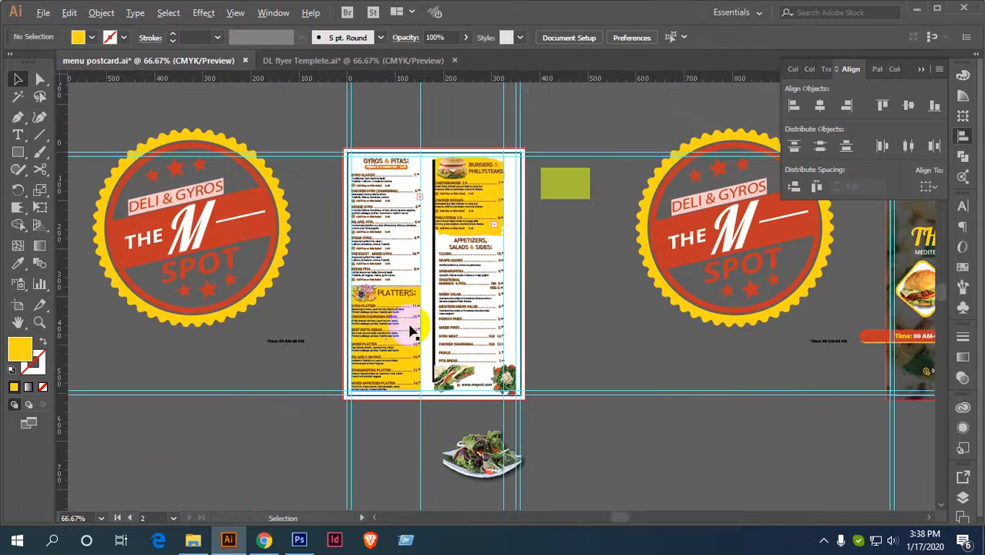
scroll(404, 324, "up", 1)
left_click(403, 296)
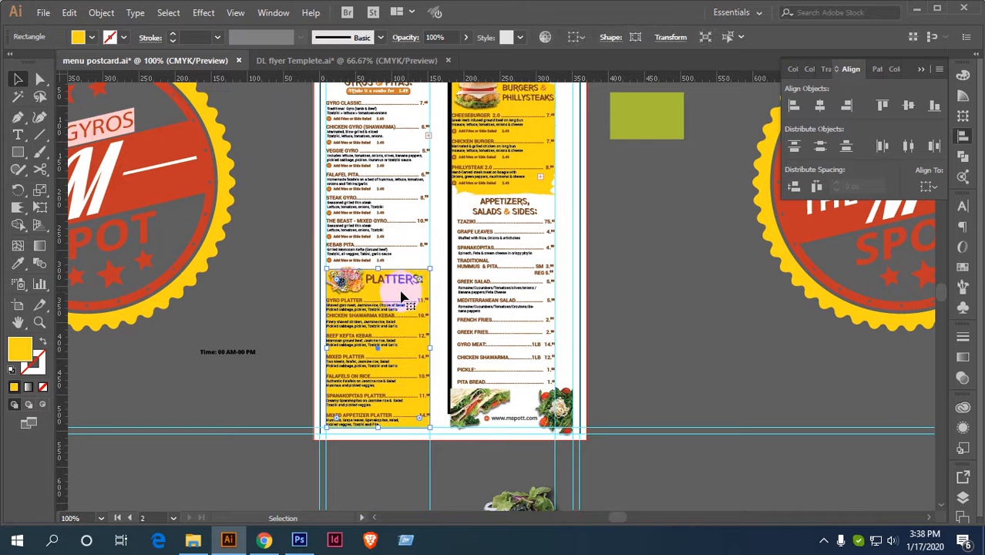
key("i")
left_click(646, 115)
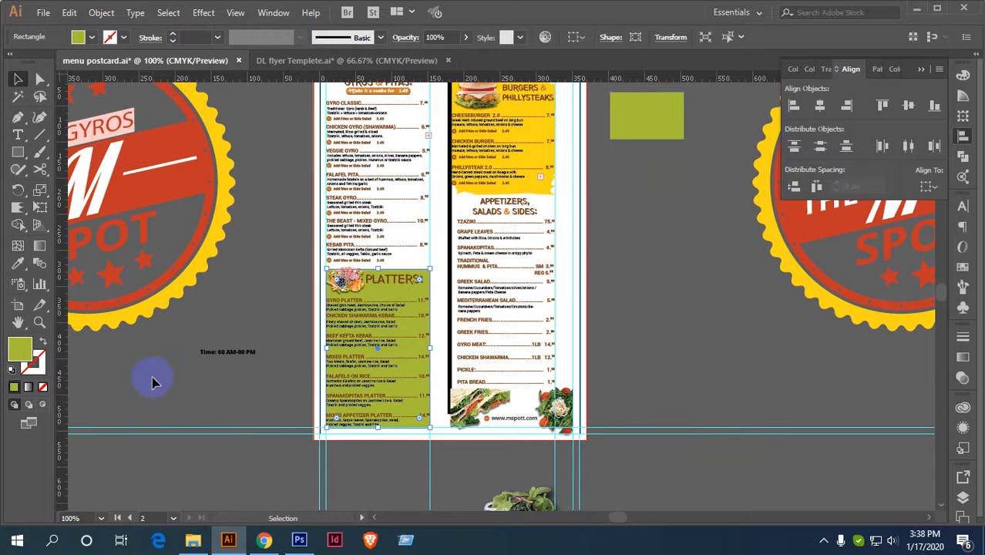
Brighten the platters background rectangle's fill to the yellow-green D3E83F and deselect it.
scroll(379, 389, "up", 3)
double_click(23, 347)
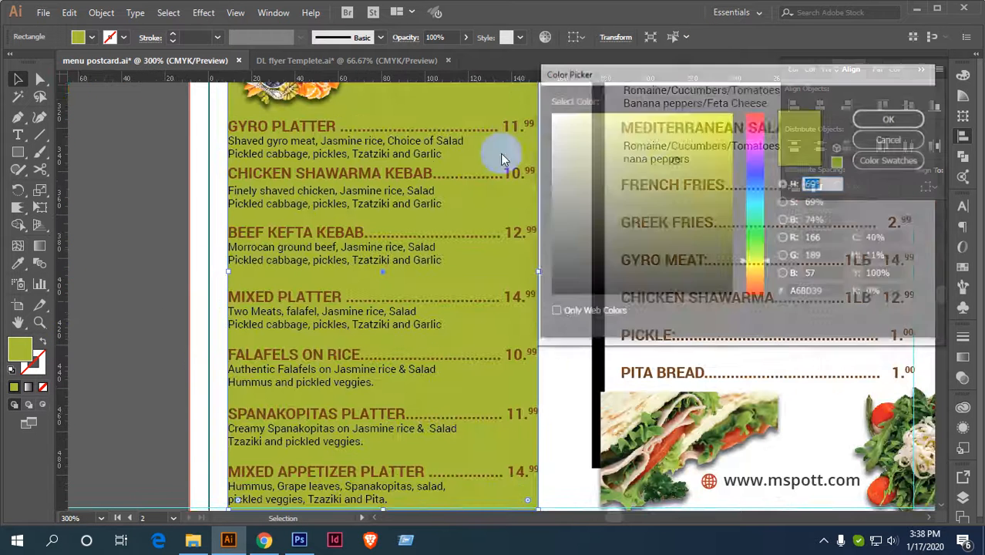
left_click(685, 125)
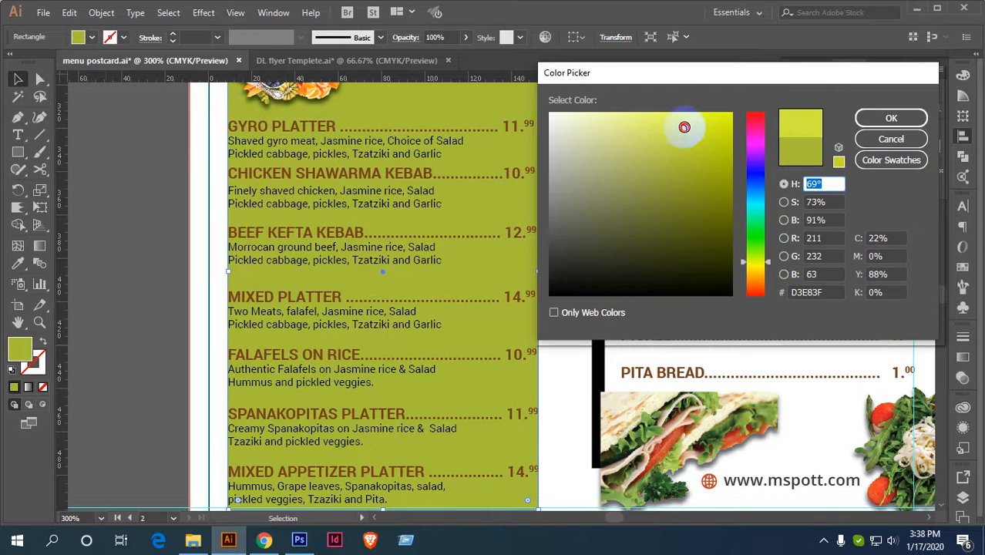
left_click(888, 118)
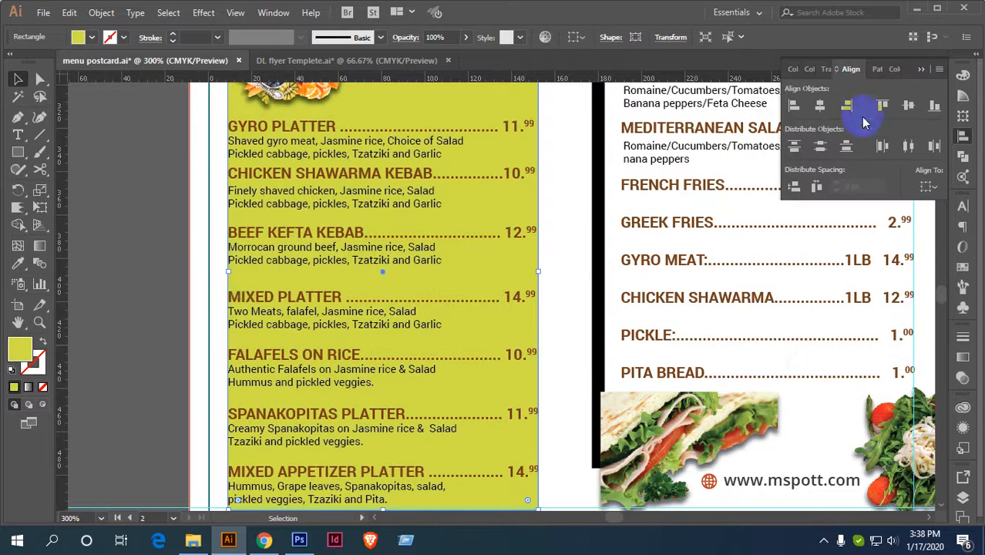
left_click(137, 231)
scroll(385, 264, "down", 1)
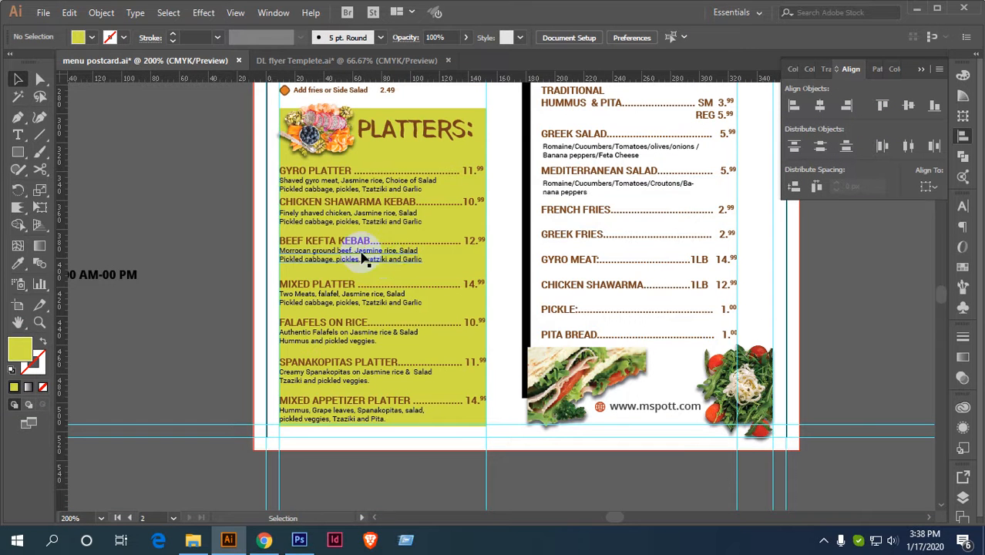
scroll(409, 236, "up", 1)
scroll(409, 236, "up", 3)
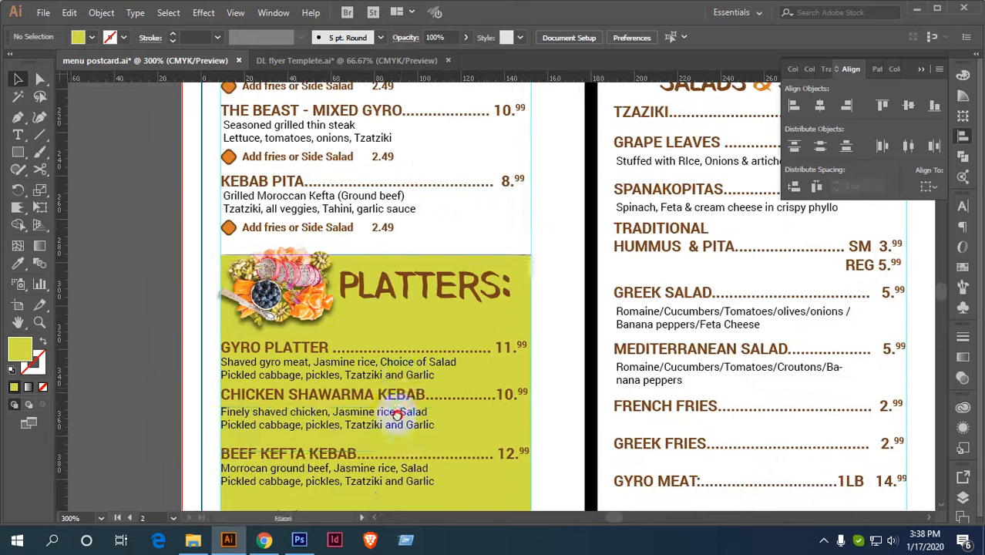
Raise the top edge of the green platters background rectangle slightly so it covers more of the fruit photo, and clear the selection.
scroll(396, 257, "up", 1)
left_click(368, 251)
left_click_drag(368, 248, 373, 236)
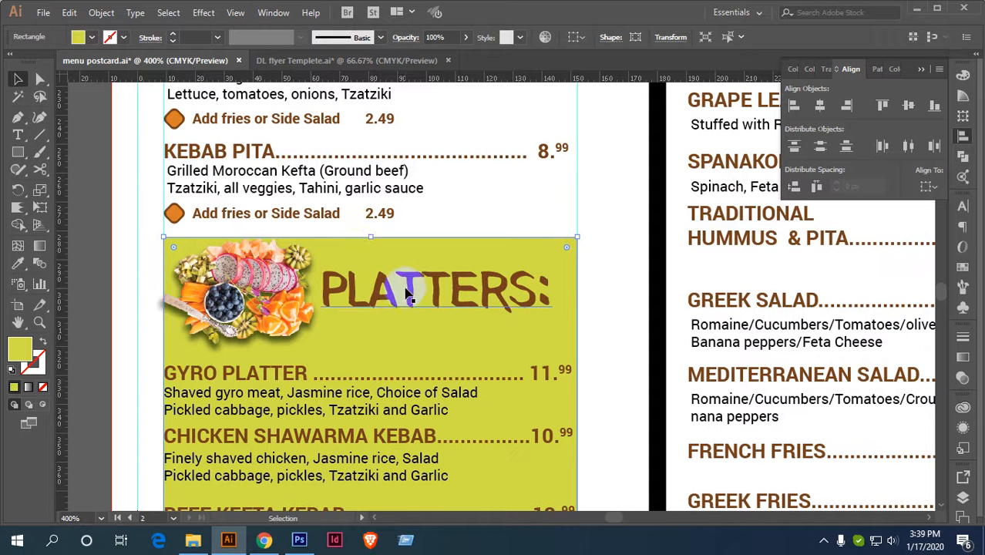
left_click(380, 296)
left_click(271, 295, "shift")
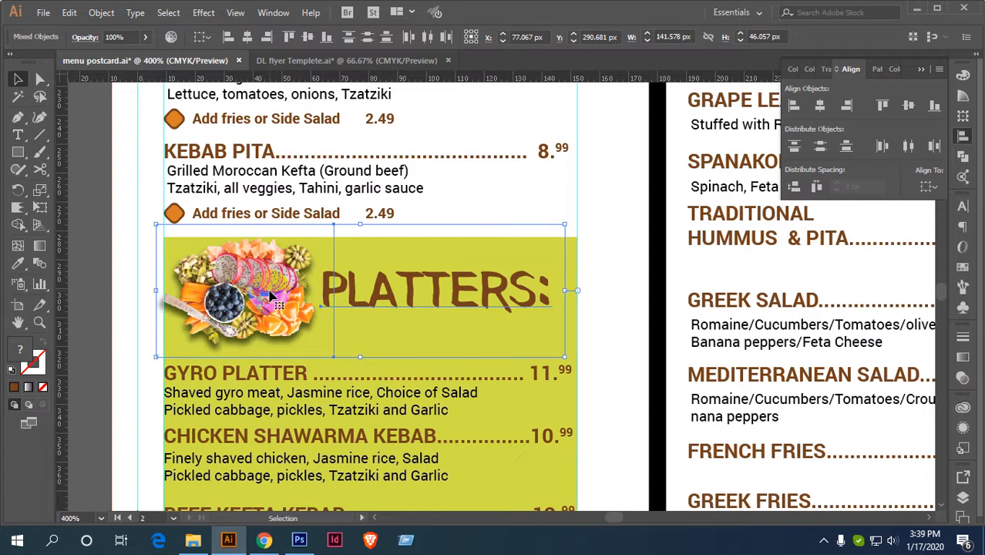
left_click(83, 262)
scroll(187, 275, "down", 1, "alt")
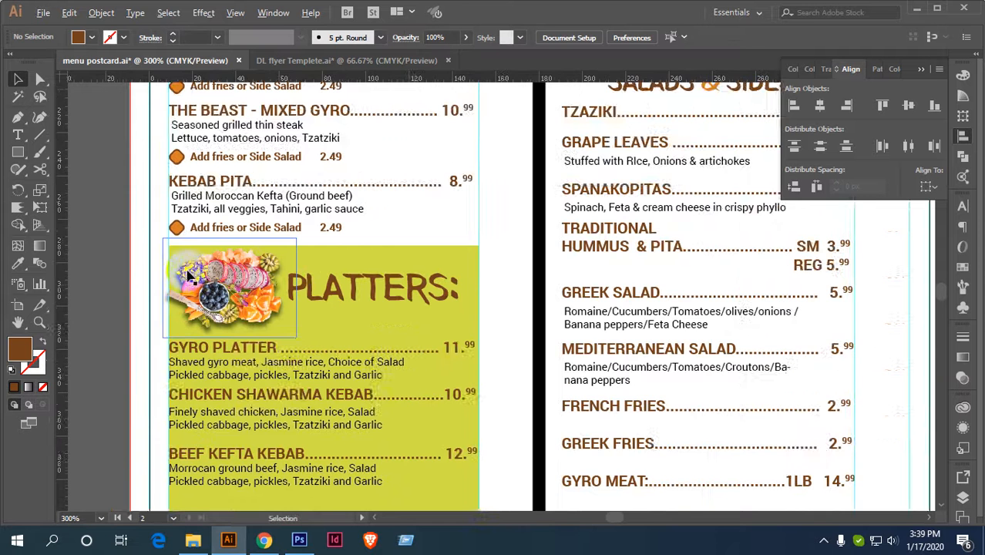
scroll(231, 285, "down", 3)
scroll(281, 254, "down", 1, "alt")
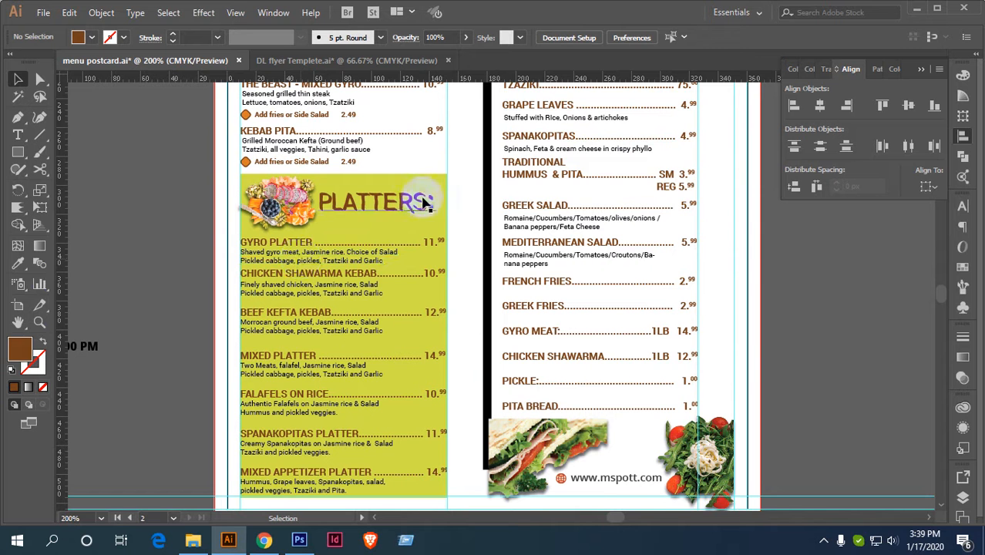
Roughen the edges of the green platters background rectangle into a torn, brushed outline with the Scallop tool.
left_click(436, 177)
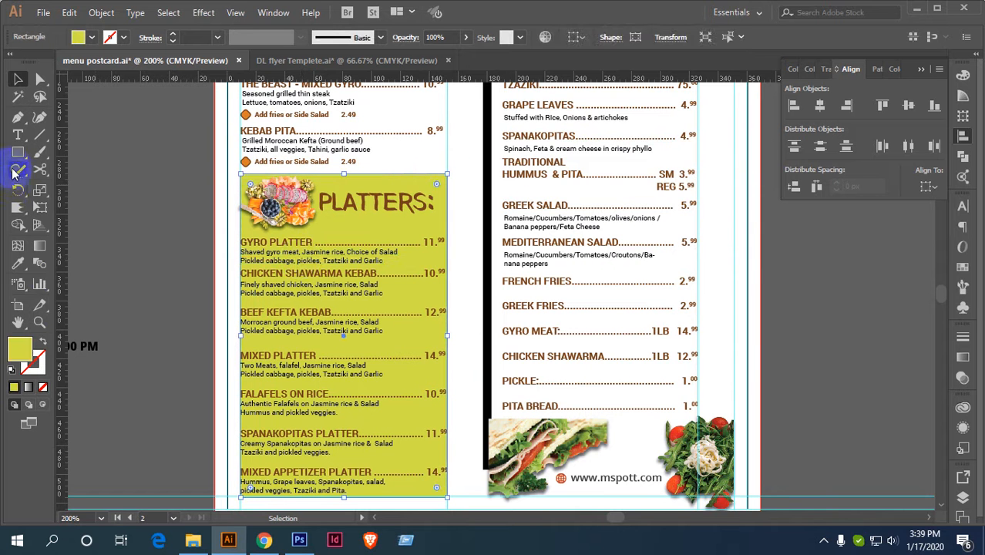
left_click(19, 208)
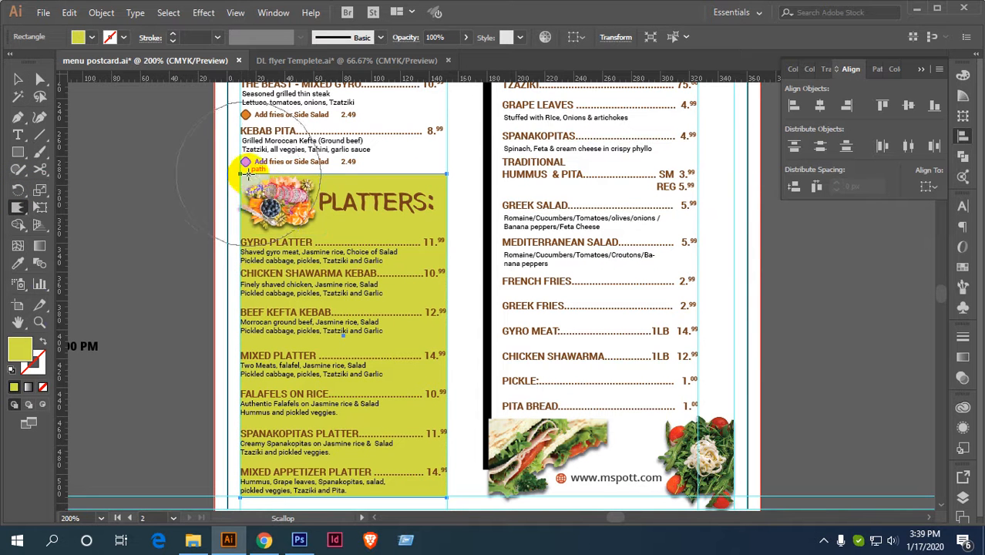
left_click(285, 175)
mouse_move(285, 175)
left_mouse_down()
mouse_move(425, 180)
mouse_move(349, 175)
mouse_move(365, 212)
mouse_move(358, 183)
mouse_move(423, 245)
mouse_move(461, 254)
mouse_move(457, 358)
mouse_move(438, 406)
mouse_move(453, 422)
mouse_move(228, 248)
mouse_move(242, 233)
mouse_move(230, 233)
mouse_move(239, 370)
mouse_move(234, 348)
mouse_move(276, 424)
mouse_move(274, 456)
mouse_move(242, 471)
mouse_move(407, 471)
mouse_move(443, 415)
mouse_move(432, 425)
mouse_move(443, 437)
mouse_move(433, 433)
mouse_move(453, 447)
mouse_move(451, 387)
mouse_move(467, 349)
left_mouse_up()
left_click(18, 78)
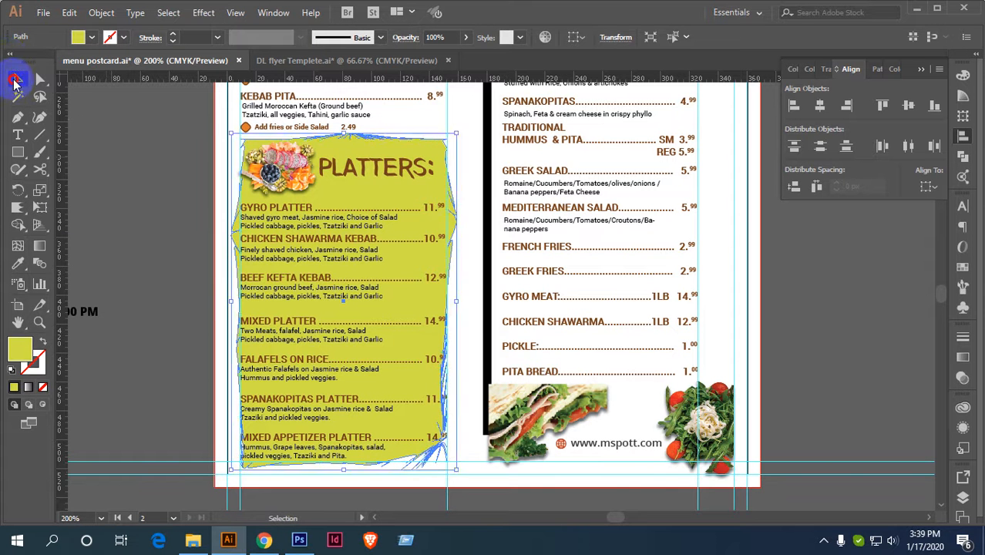
left_click(126, 202)
scroll(460, 372, "up", 3)
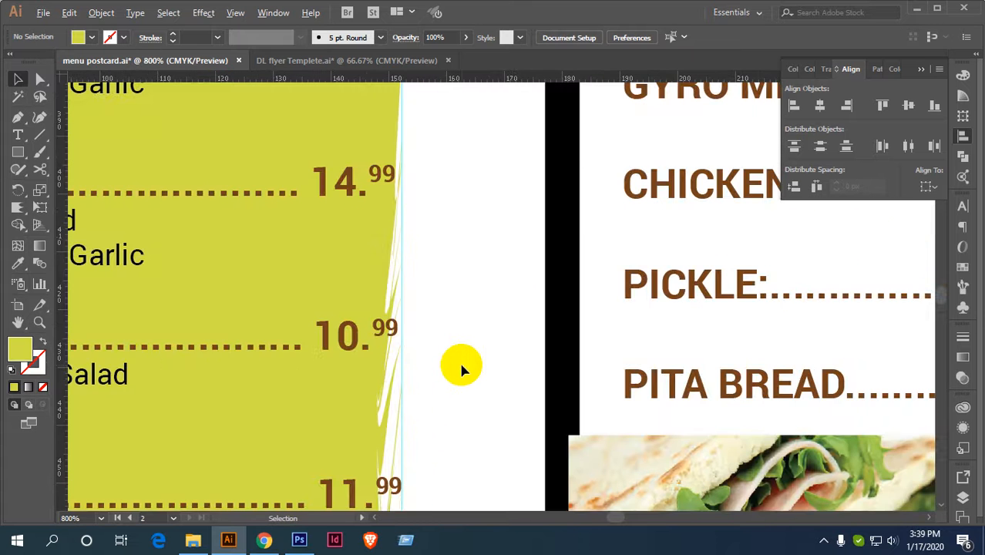
scroll(458, 362, "down", 3)
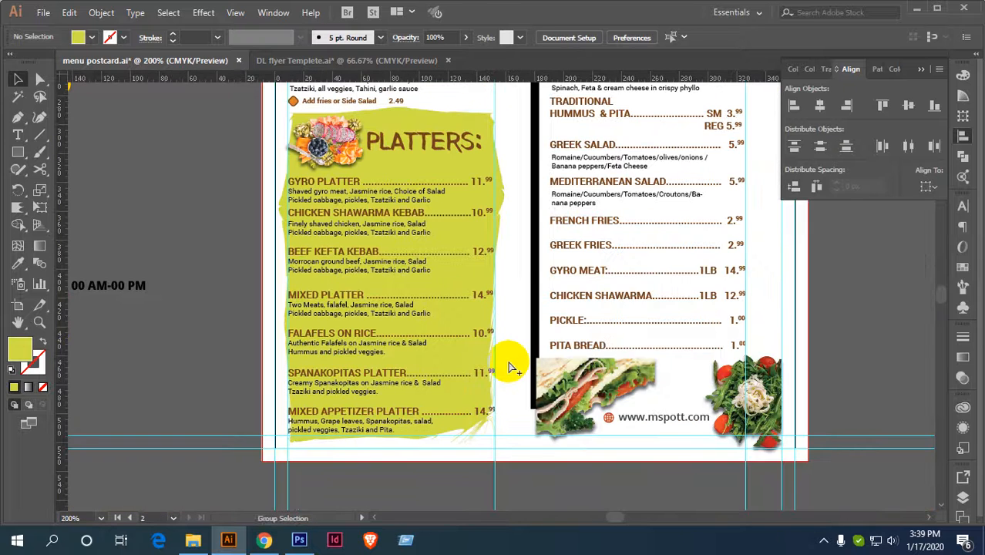
left_click(508, 367)
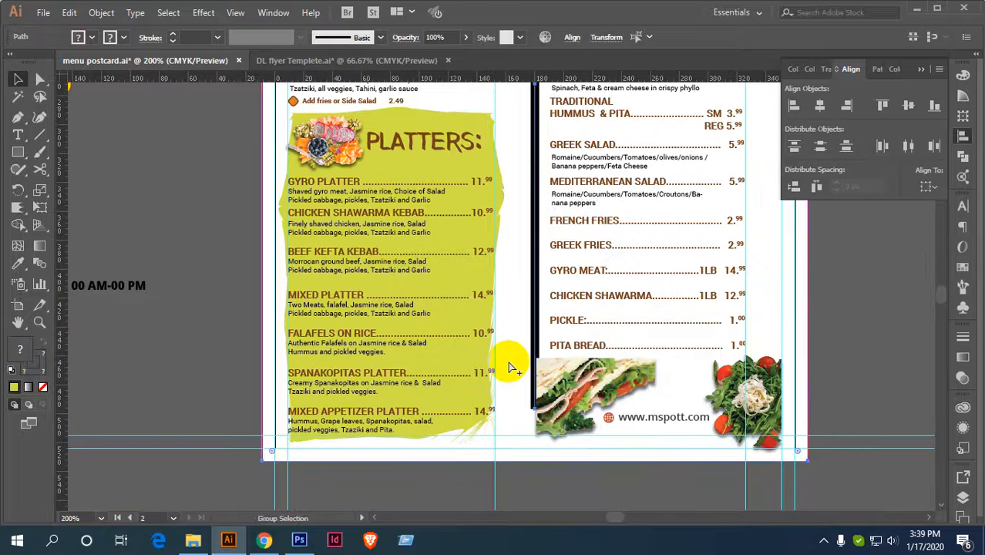
scroll(508, 368, "down", 2)
left_click(634, 308)
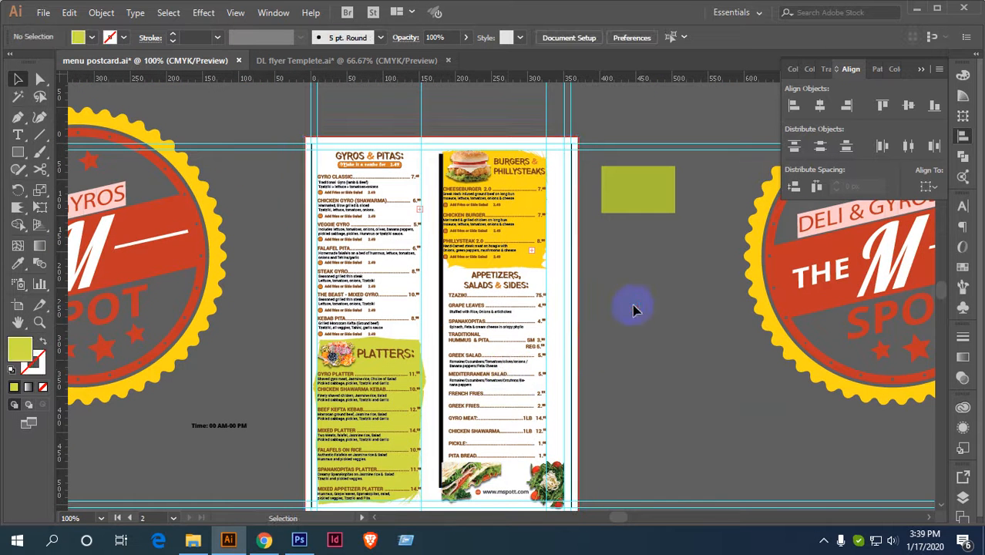
Copy the pale cream rectangle from DL flyer Templete.ai into menu postcard.ai beside the menu artboard.
left_click(559, 330)
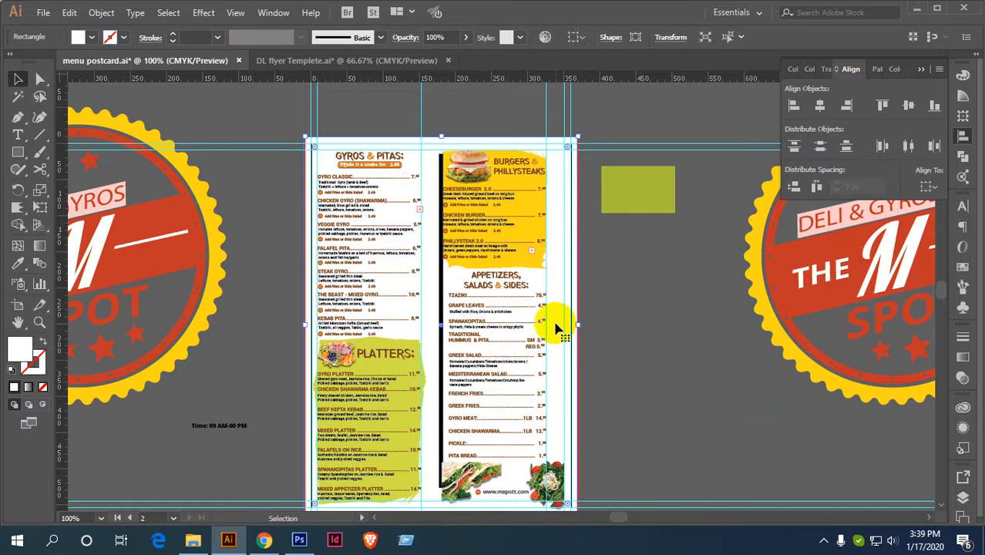
left_click(373, 61)
left_click(288, 314)
left_click_drag(249, 320, 227, 285)
left_click_drag(818, 276, 587, 277)
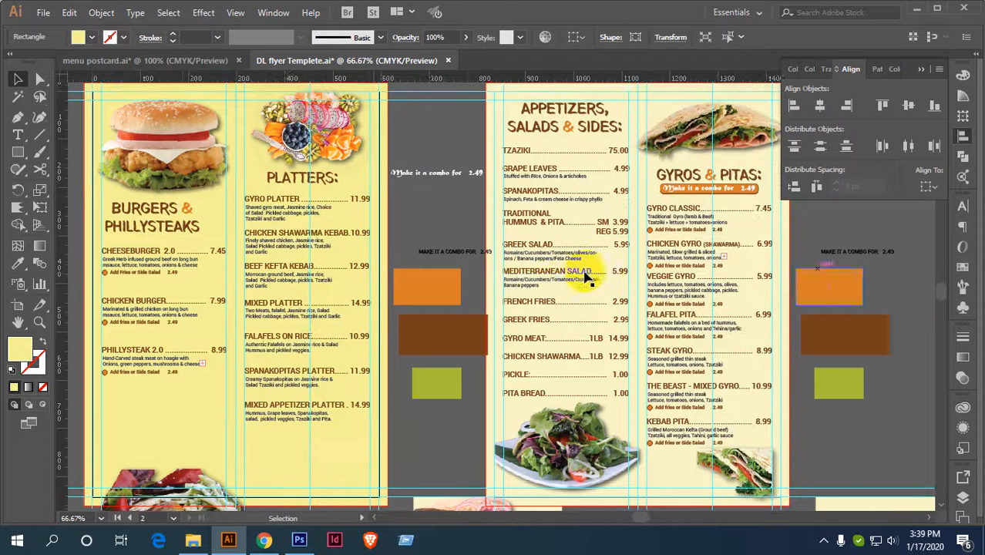
scroll(589, 279, "down", 1)
left_click_drag(682, 222, 638, 227)
left_click_drag(687, 316, 582, 276)
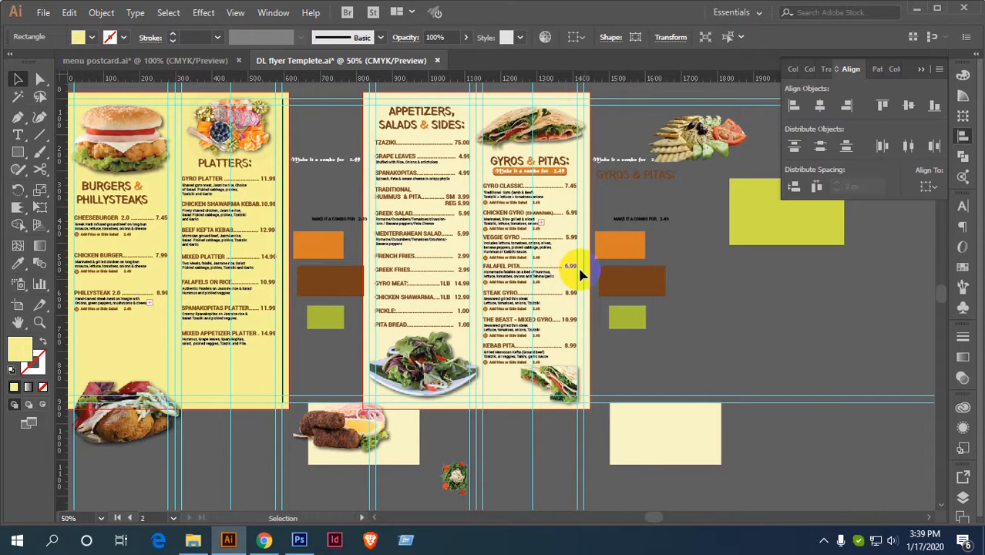
left_click(656, 440)
left_click(188, 61)
left_click_drag(188, 62, 655, 280)
scroll(529, 303, "up", 2)
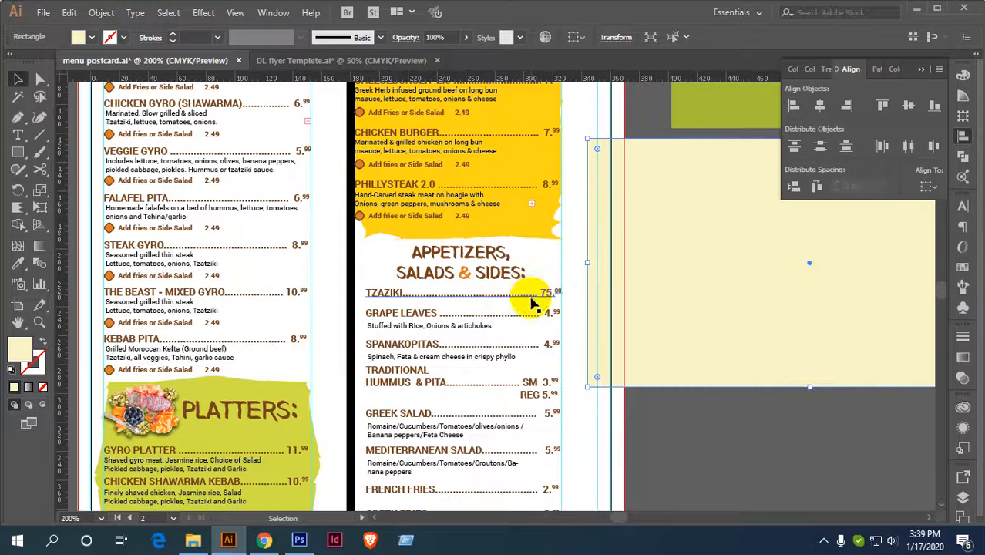
Fill the white menu page background with the cream sampled from the copied rectangle, and move that rectangle onto the pasteboard.
left_click(583, 93)
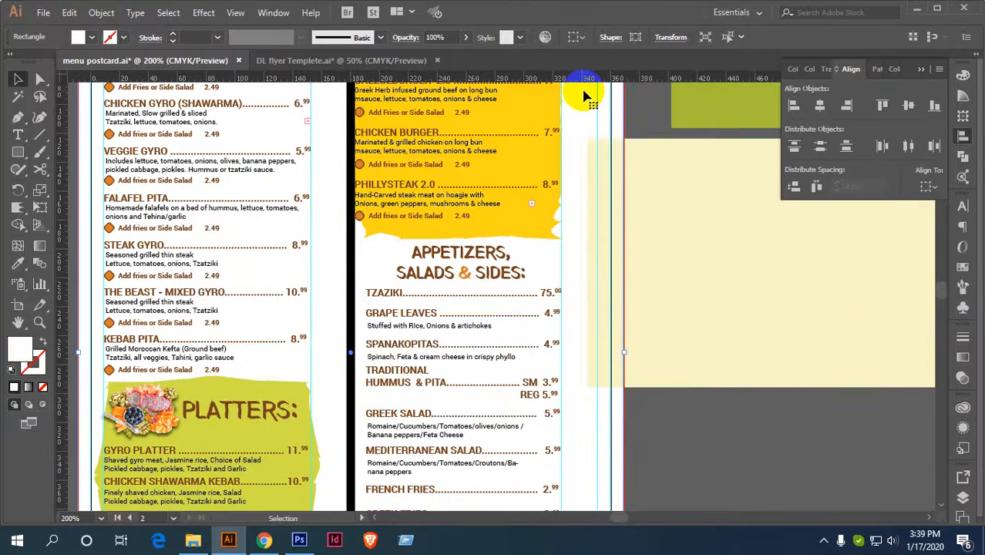
key("i")
left_click(754, 264)
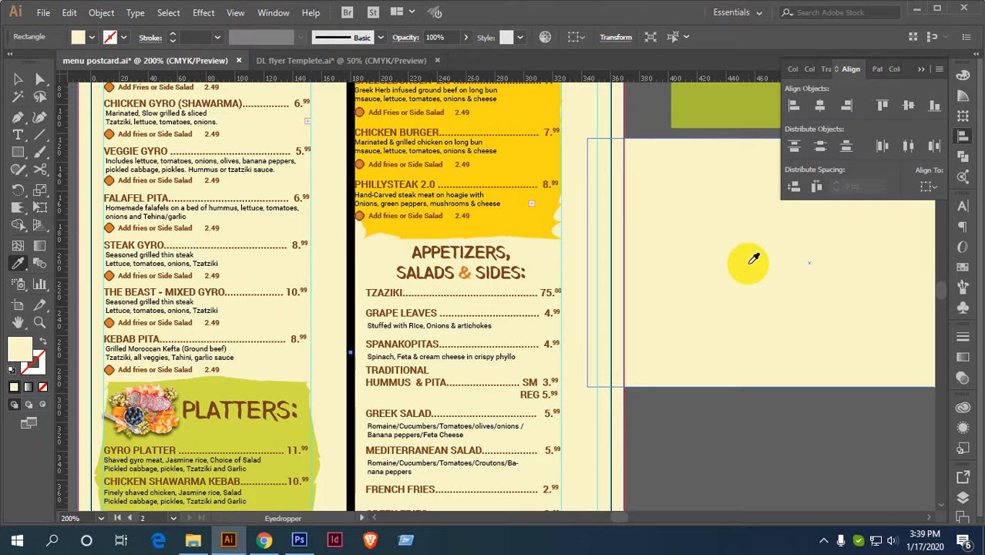
key("v")
scroll(393, 217, "down", 2)
left_click_drag(579, 213, 701, 411)
scroll(635, 306, "down", 1)
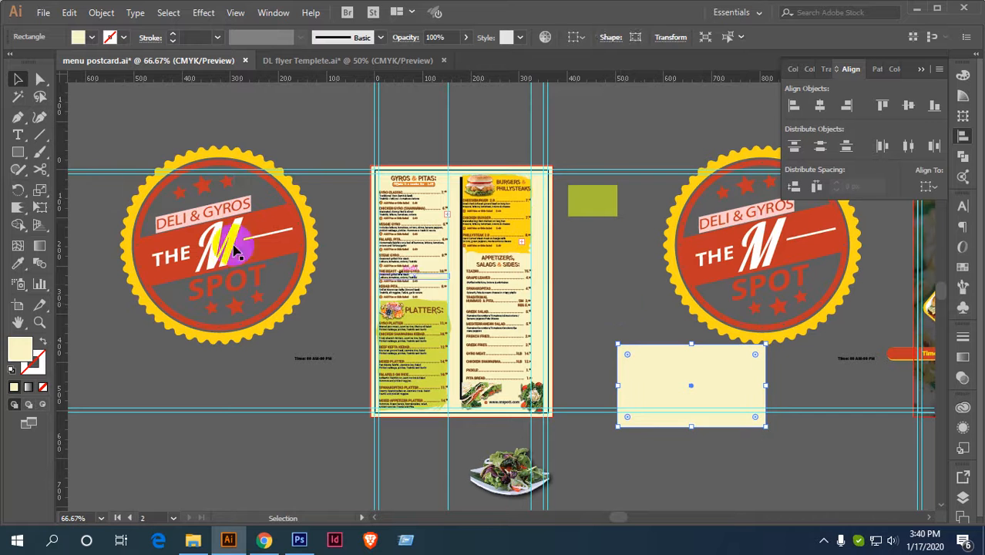
Delete the spare logo badge lying on the pasteboard before the menu artboard.
left_click(214, 288)
key("Delete")
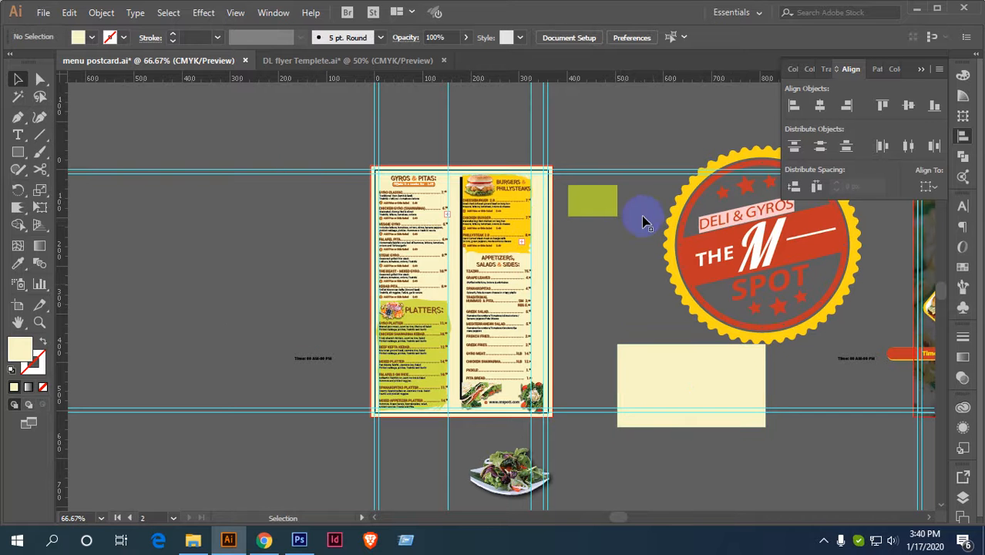
left_click(703, 242)
key("Delete")
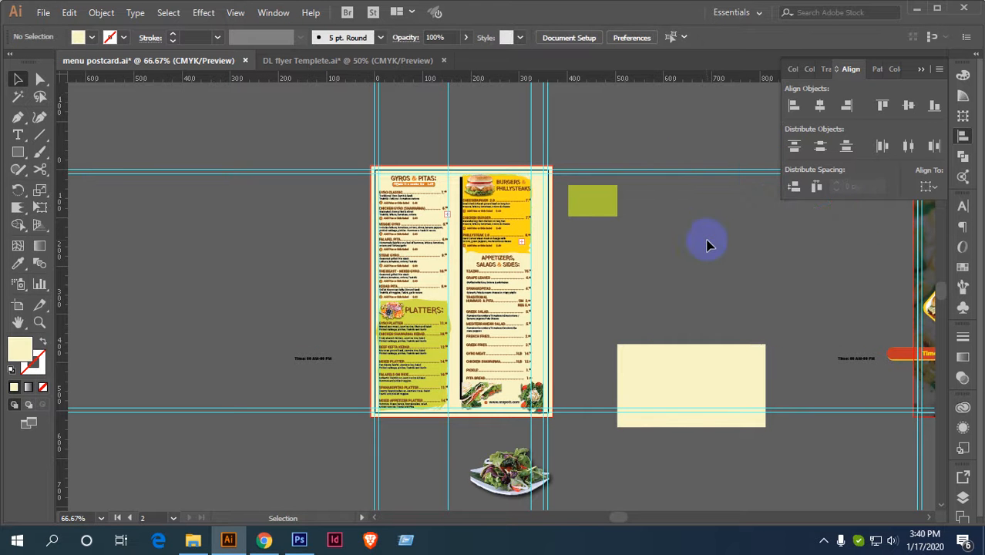
key("ctrl+z")
Examine the menu side's columns, coloured blocks and food photos against the cream page background.
scroll(652, 271, "down", 2)
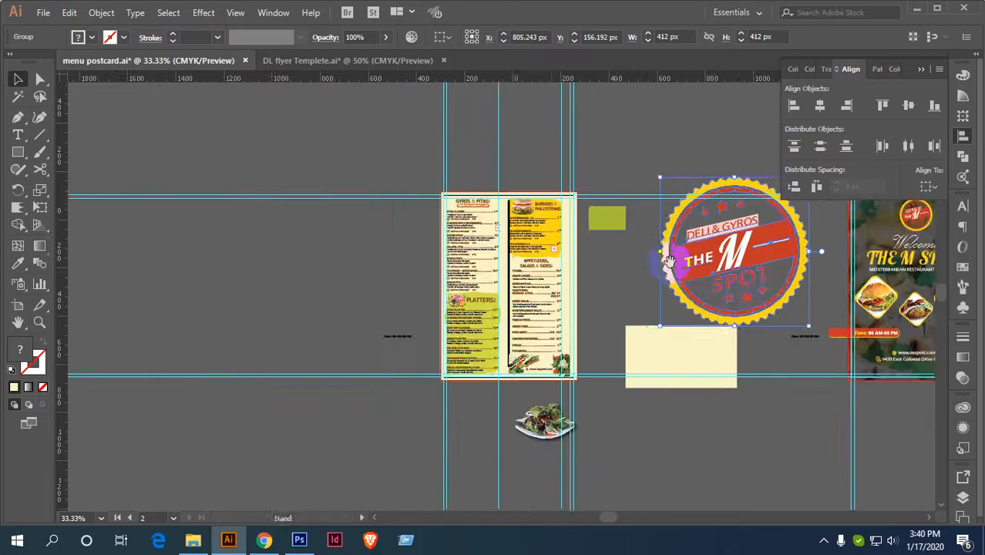
left_click_drag(679, 264, 511, 239)
scroll(362, 231, "up", 3)
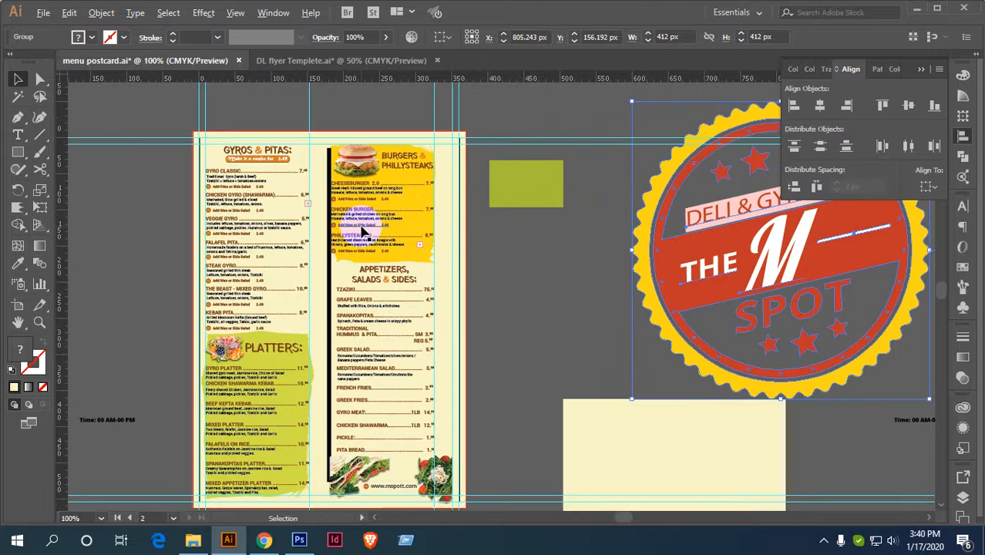
scroll(368, 225, "down", 2)
scroll(433, 244, "down", 1)
scroll(351, 259, "up", 2)
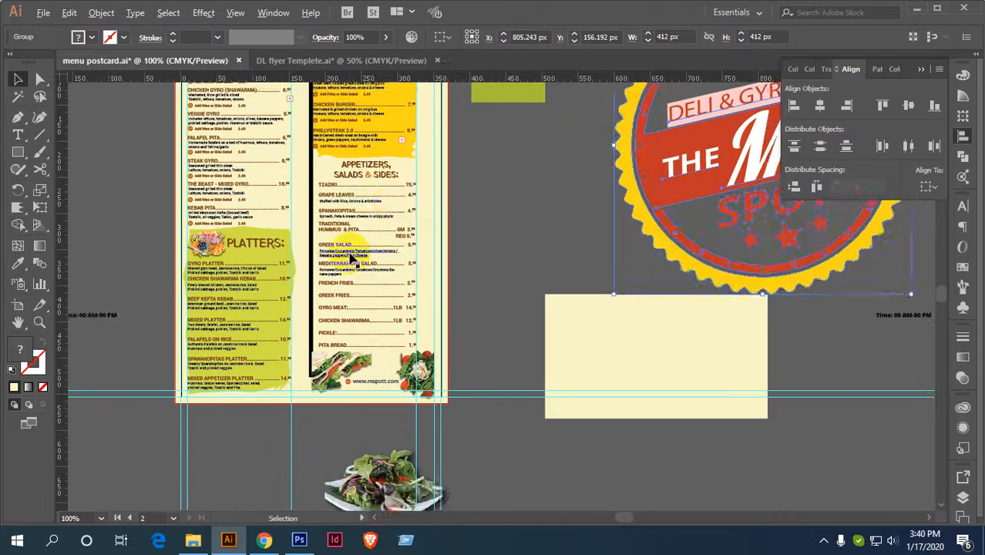
left_click_drag(394, 191, 457, 268)
scroll(457, 271, "down", 1)
left_click_drag(544, 286, 435, 235)
key("ctrl")
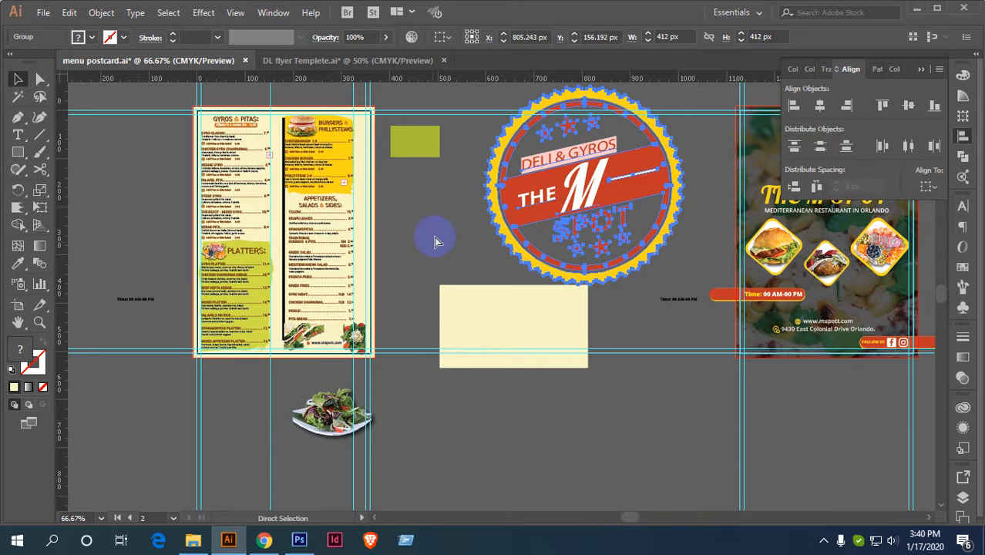
Save the menu postcard.ai document.
key("ctrl+s")
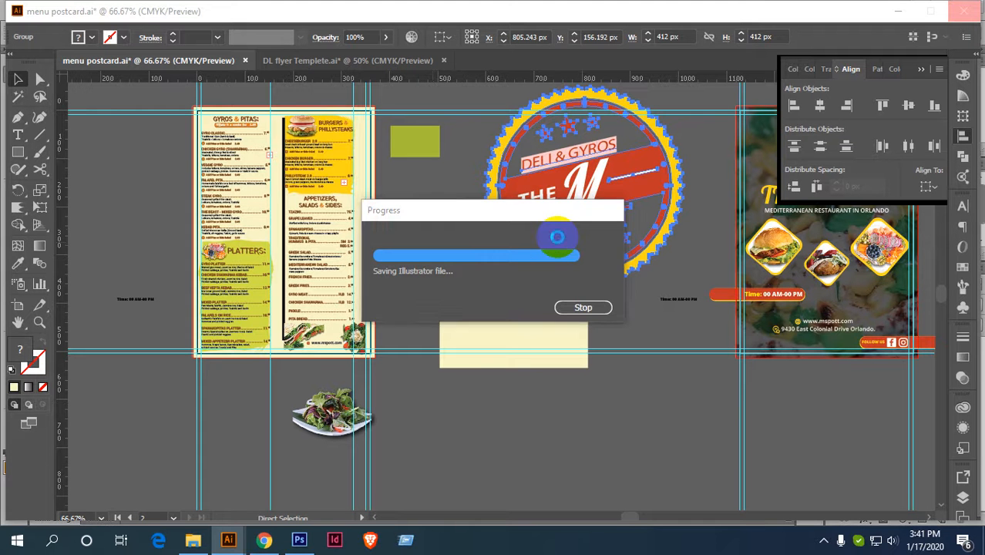
key("space")
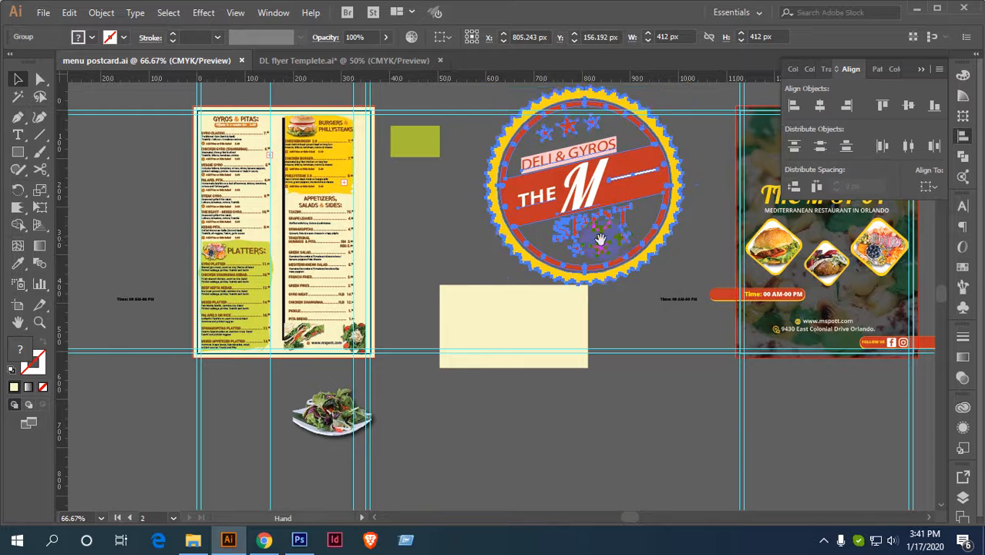
left_click_drag(610, 240, 300, 213)
key("ctrl+minus")
key("space")
left_click_drag(499, 215, 430, 215)
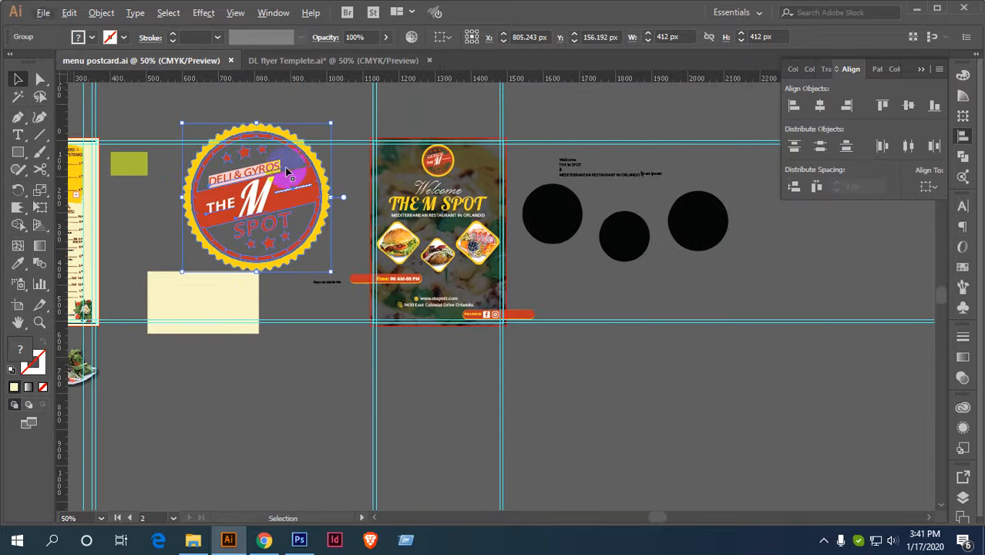
Export all artboards to the Desktop as JPEG files named menu postcard, in CMYK at quality 10 and 300 ppi.
left_click(43, 12)
mouse_move(77, 266)
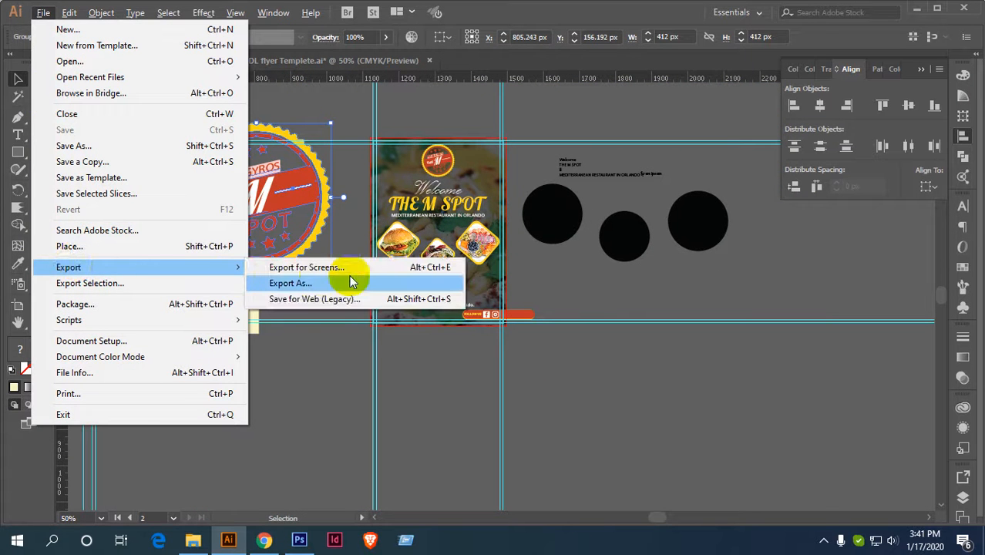
left_click(343, 281)
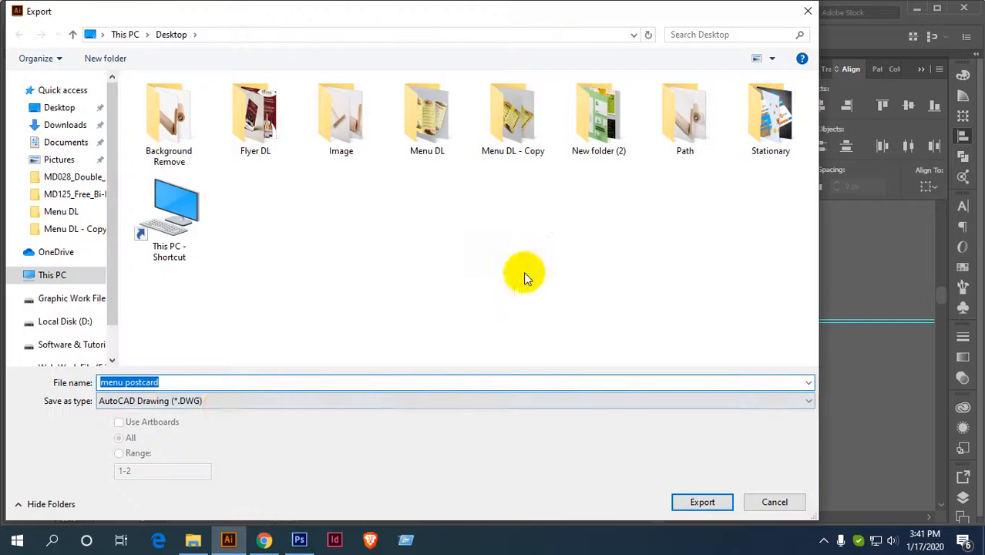
left_click(224, 402)
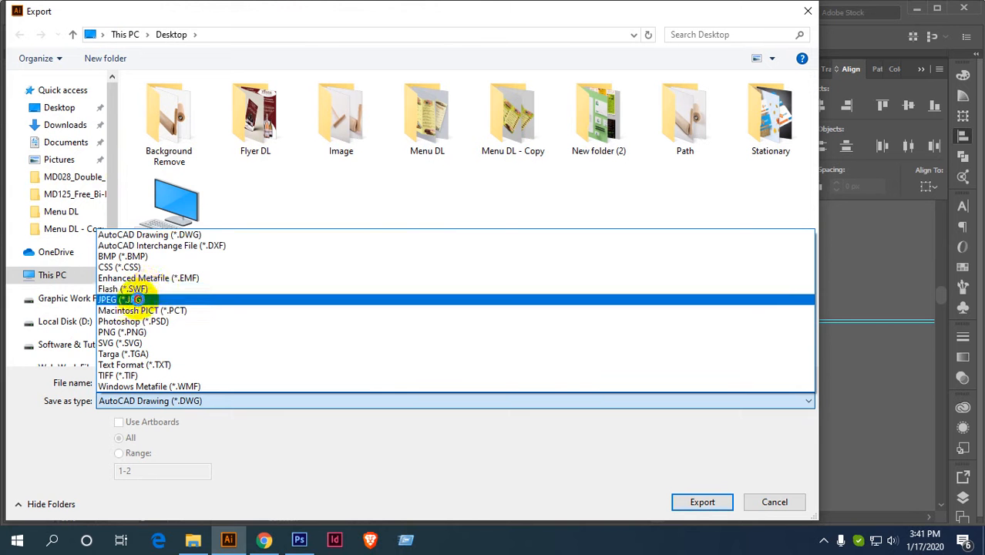
left_click(131, 299)
left_click(135, 422)
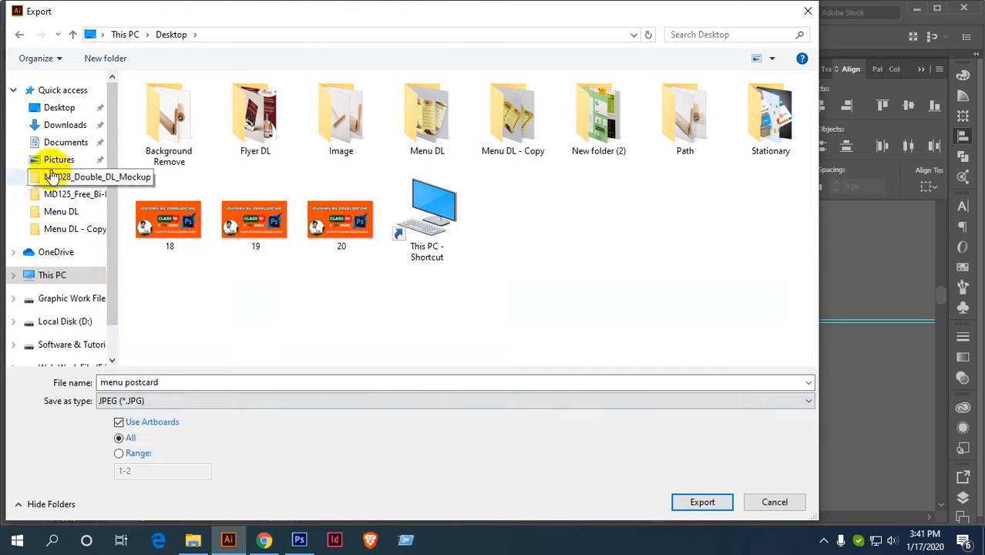
left_click(62, 110)
left_click(701, 505)
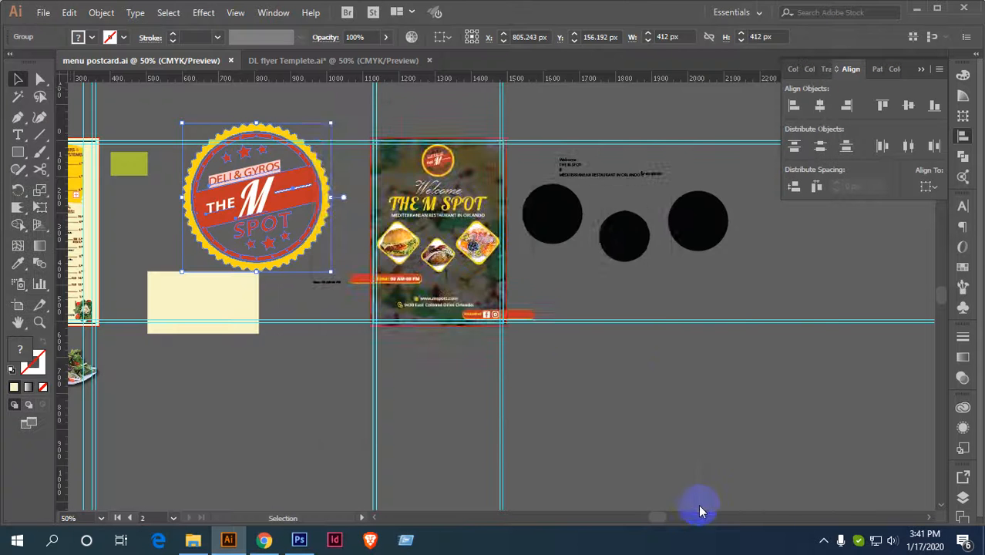
left_click(548, 225)
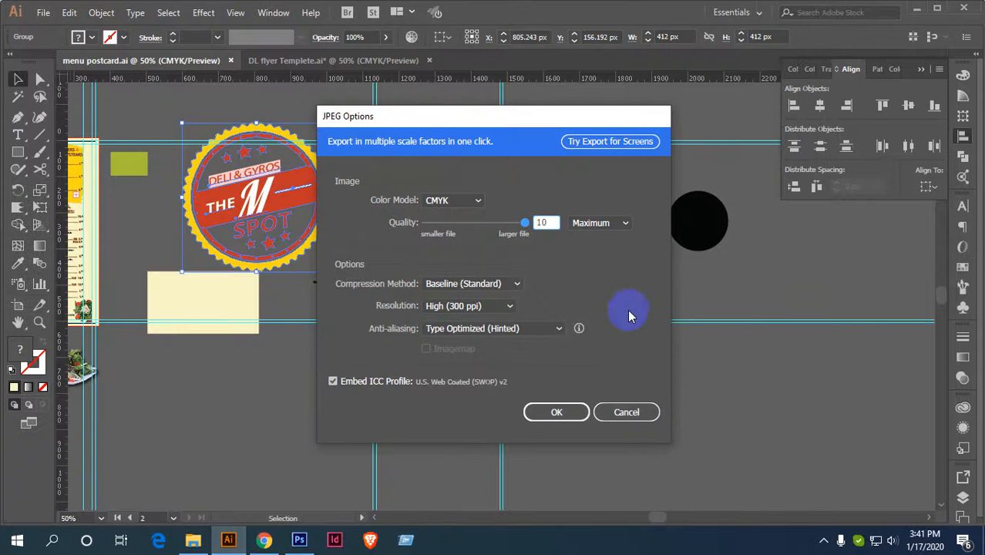
left_click(568, 412)
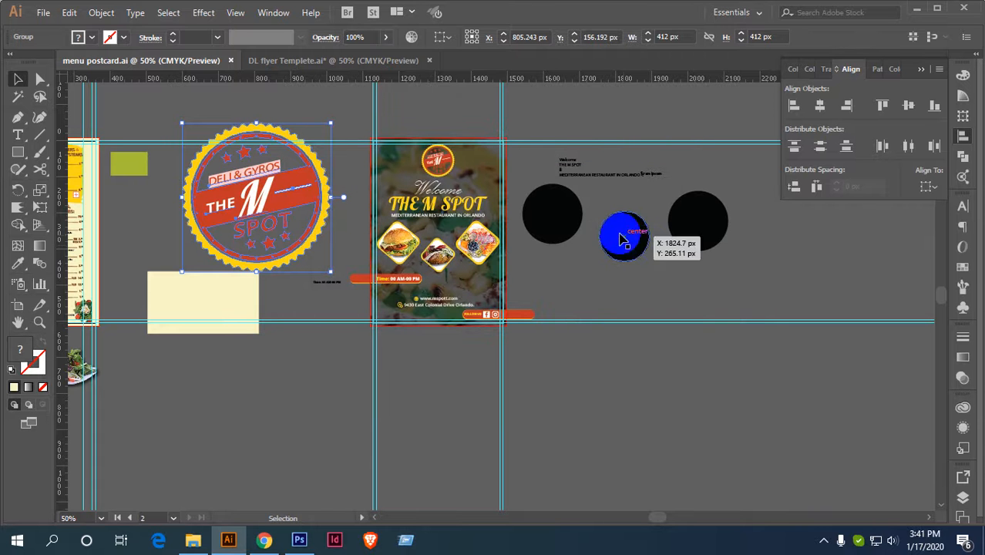
scroll(563, 255, "up", 3)
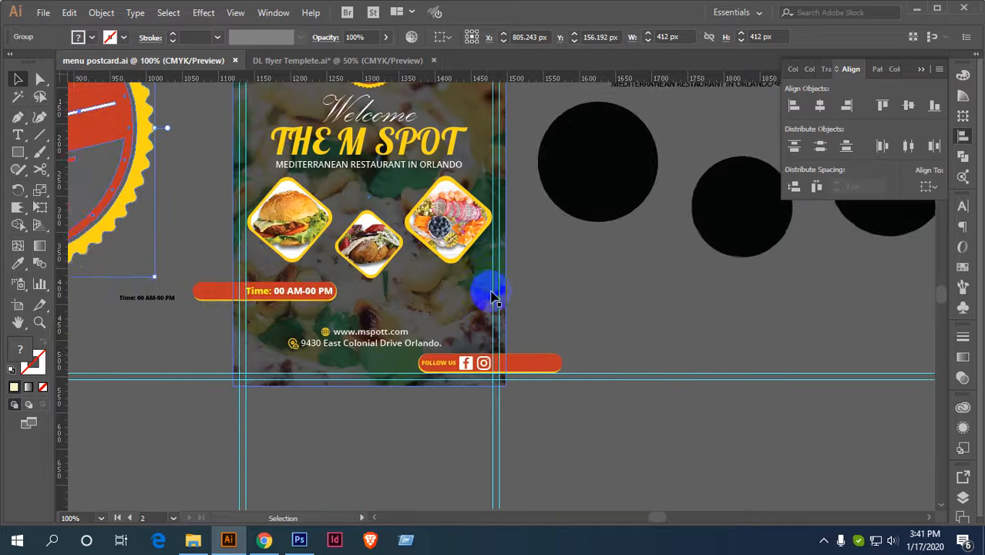
Recolour the dark overlay rectangle on the welcome side with the red sampled from the large logo badge.
scroll(609, 296, "down", 1)
left_click(554, 295)
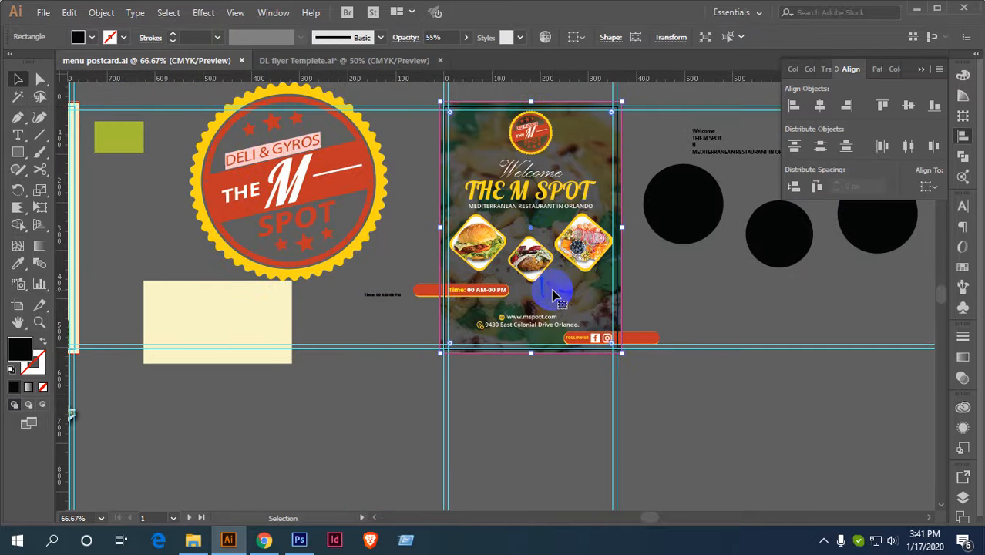
key("i")
left_click(357, 178)
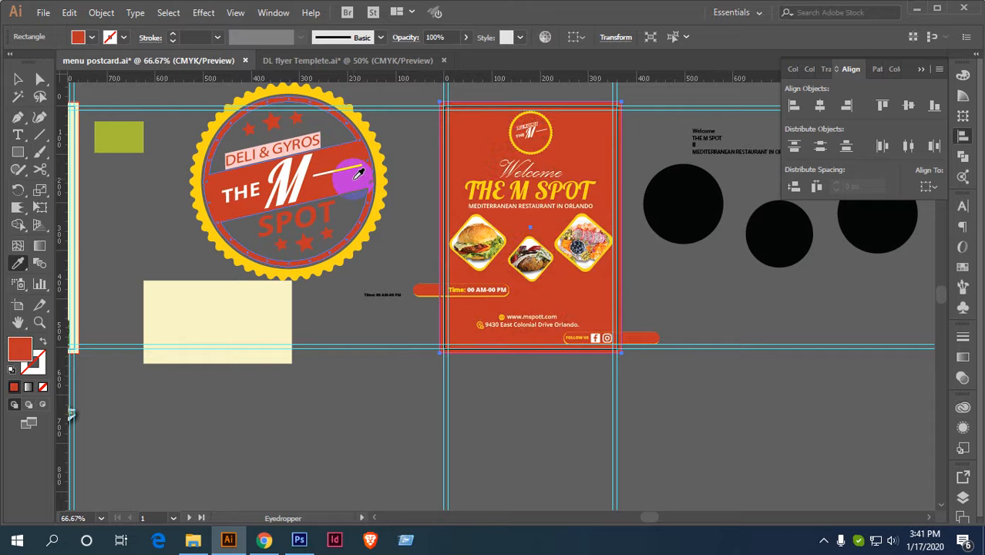
key("v")
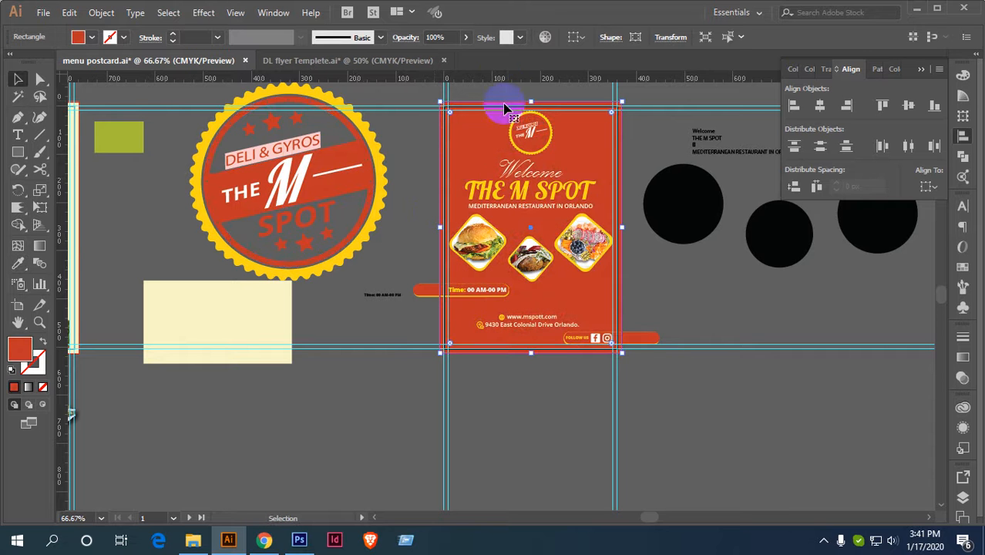
Lower the red overlay rectangle's opacity to 83% on the welcome side.
left_click(465, 37)
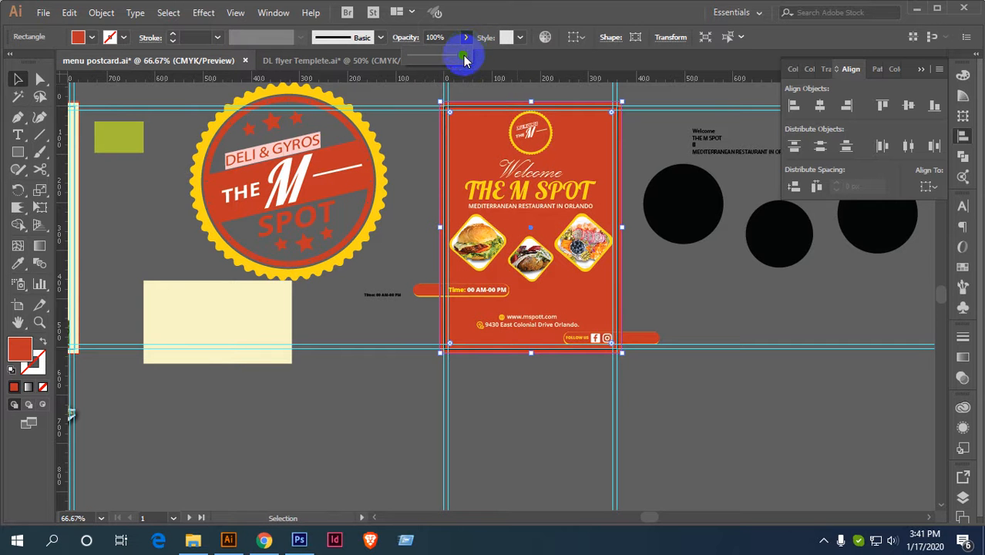
left_click_drag(463, 55, 444, 61)
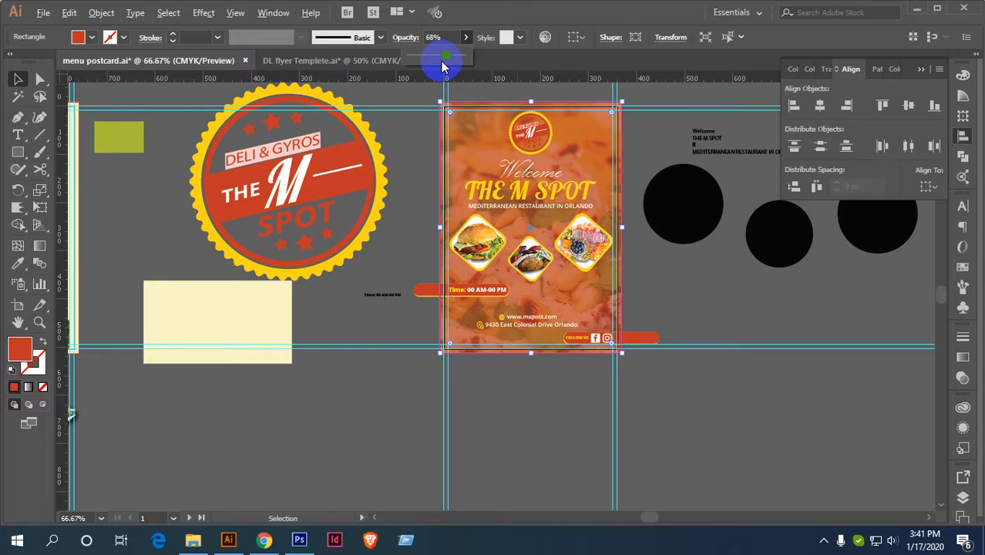
left_click_drag(566, 163, 477, 156)
scroll(478, 161, "up", 2)
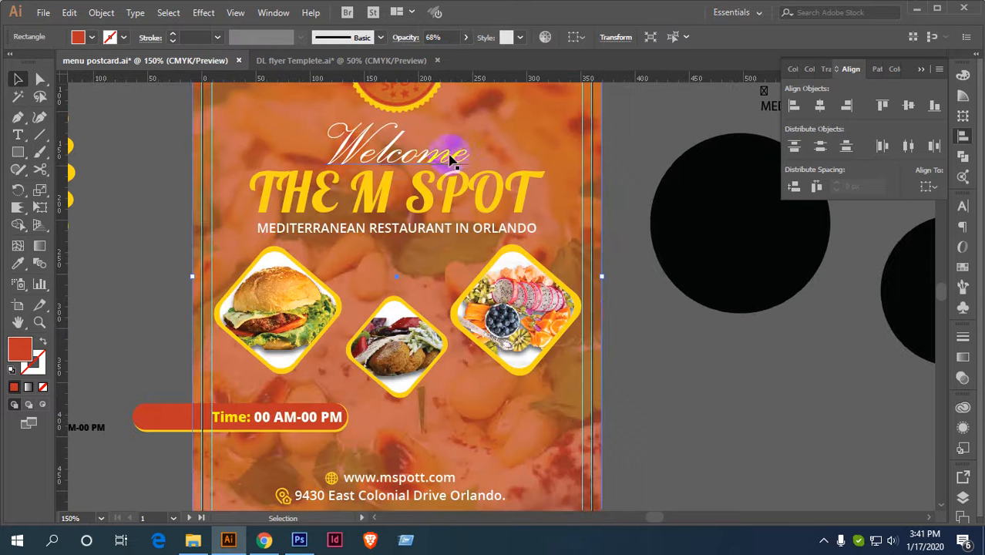
left_click(465, 37)
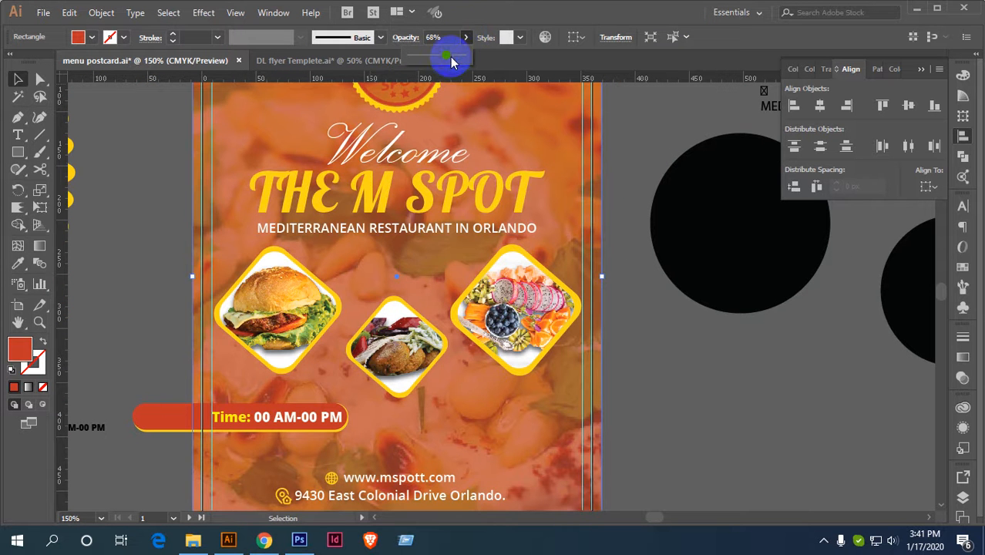
left_click_drag(453, 64, 458, 64)
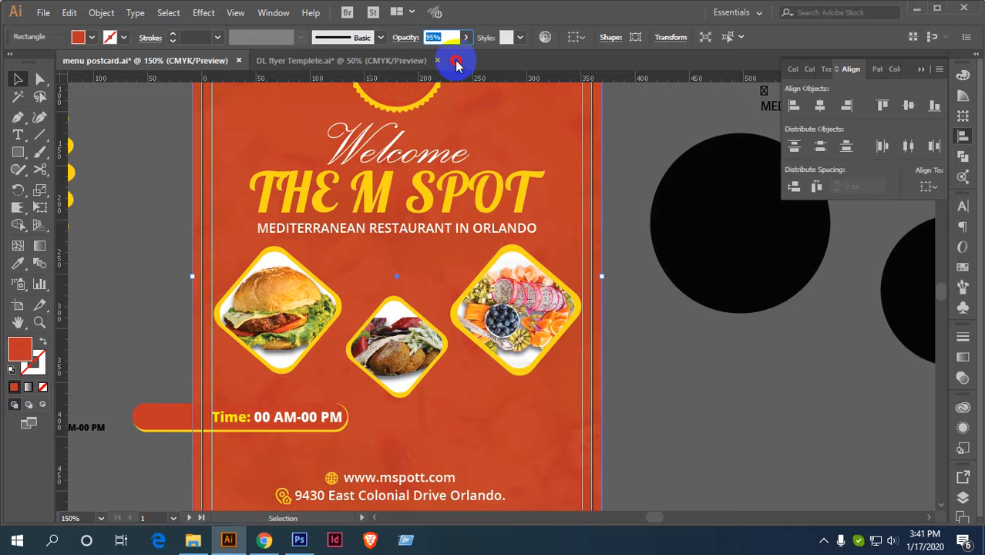
left_click(442, 36)
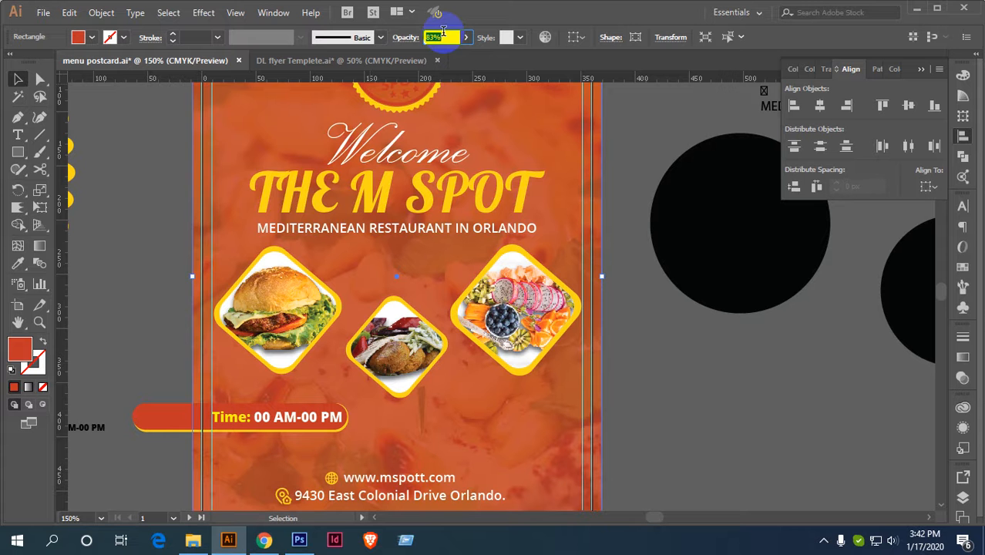
Change the overlay rectangle's fill to dark red 5E0400.
double_click(20, 348)
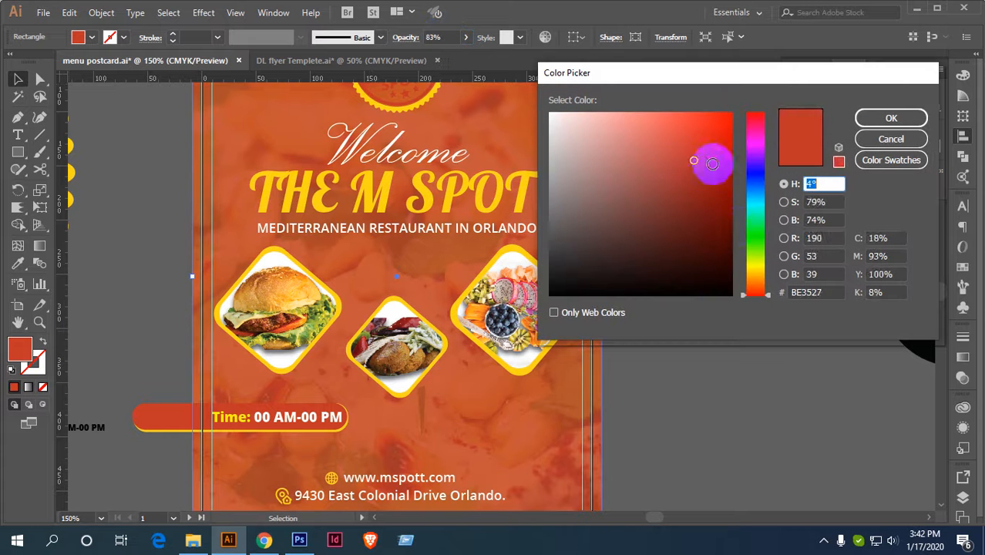
left_click(738, 228)
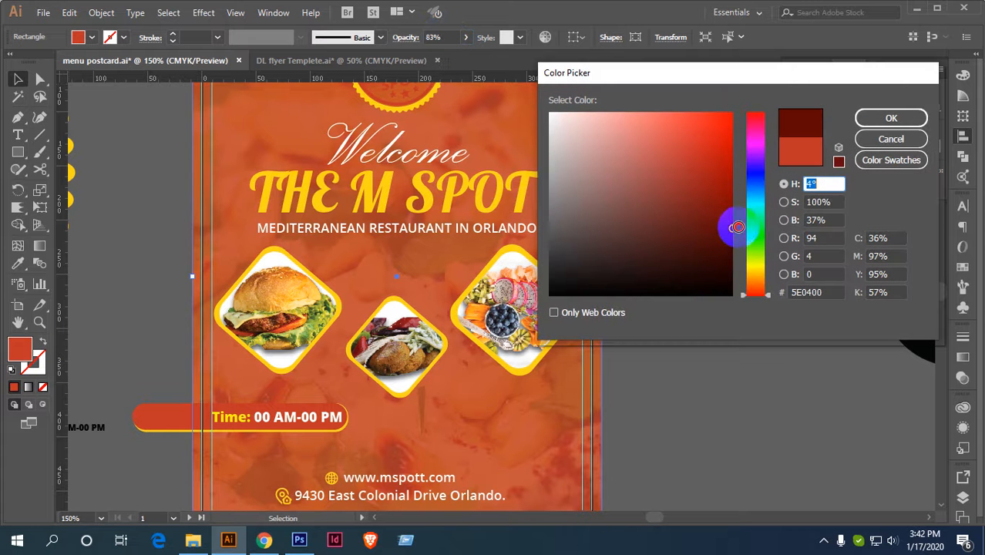
left_click(885, 115)
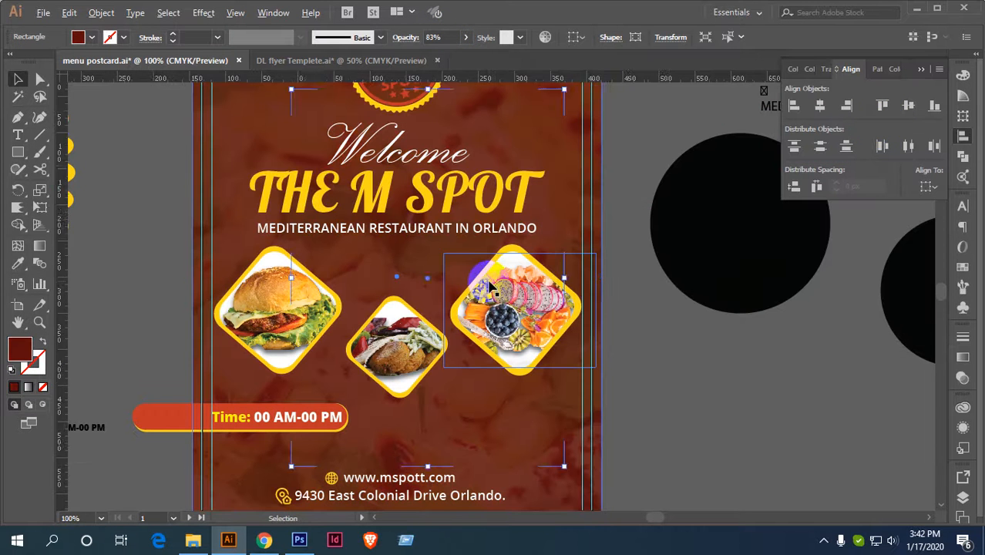
key("ctrl+minus")
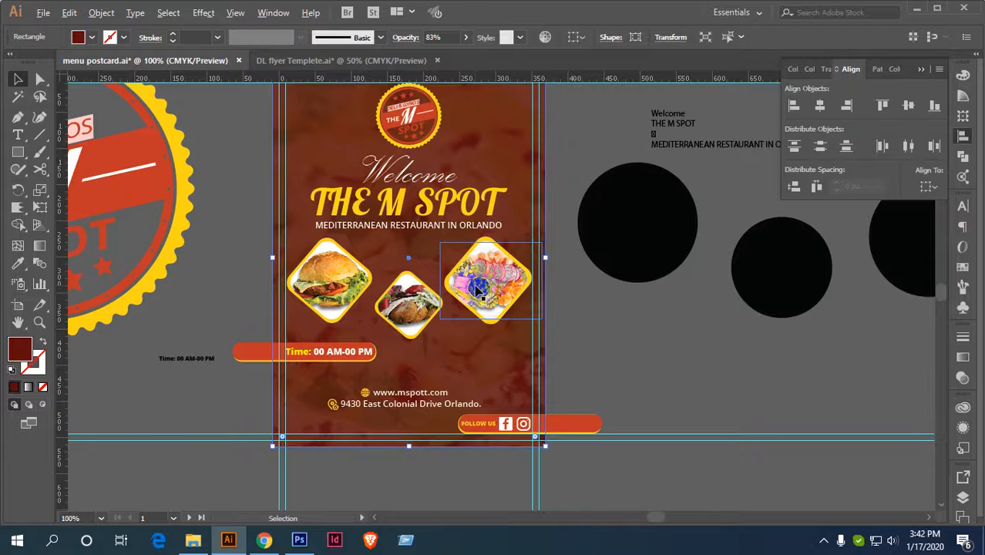
scroll(508, 297, "down", 1)
scroll(538, 301, "up", 1)
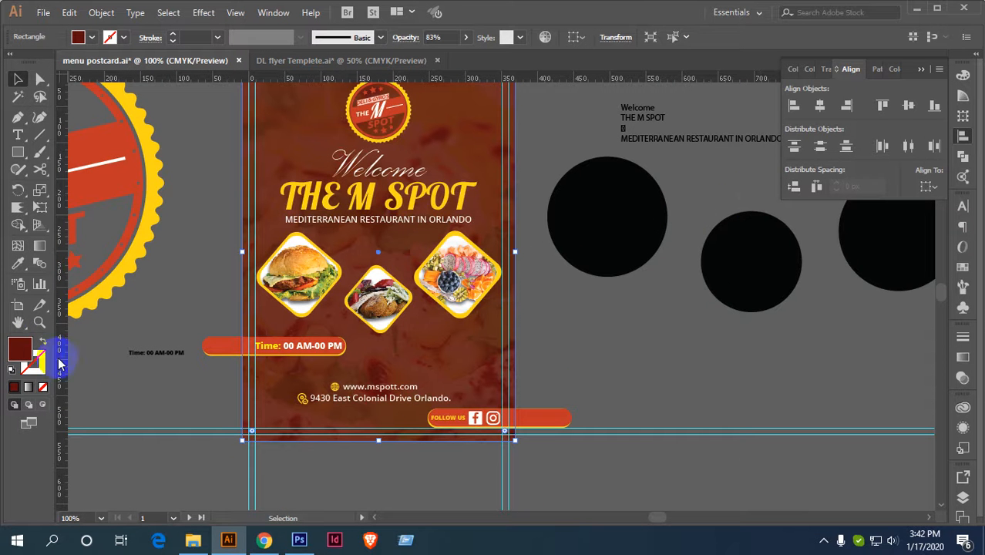
Darken the overlay rectangle's fill to the near-black red 3A0101.
double_click(21, 349)
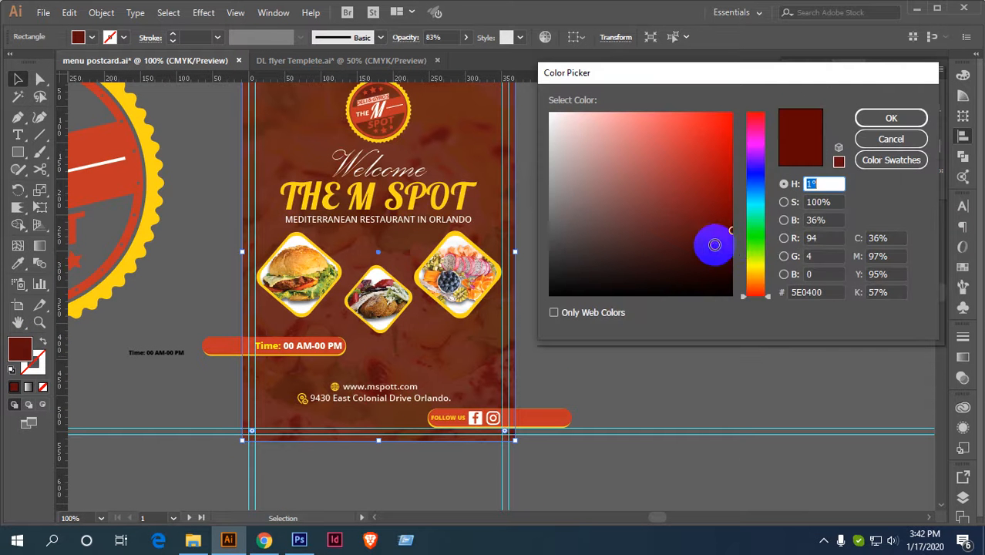
left_click_drag(714, 242, 730, 253)
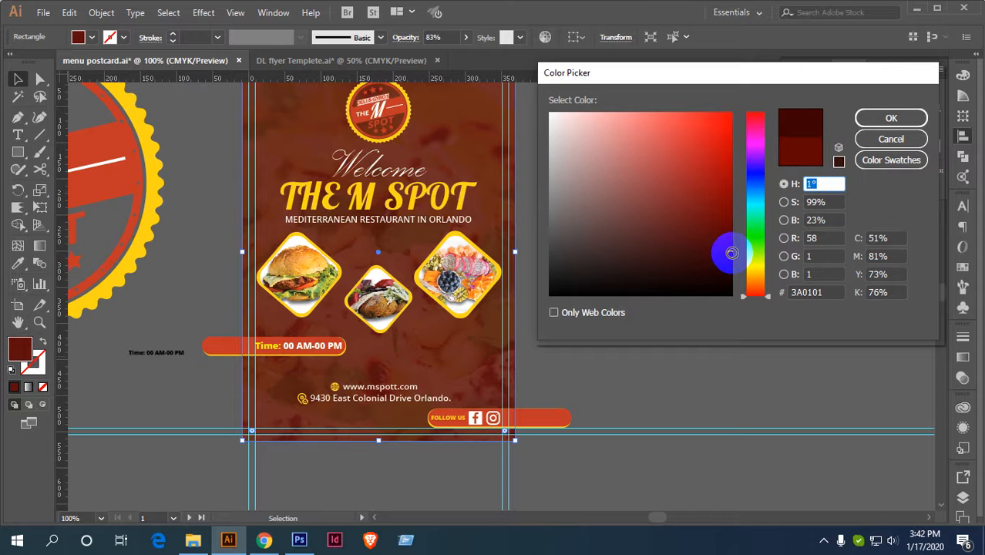
left_click(759, 107)
left_click(877, 117)
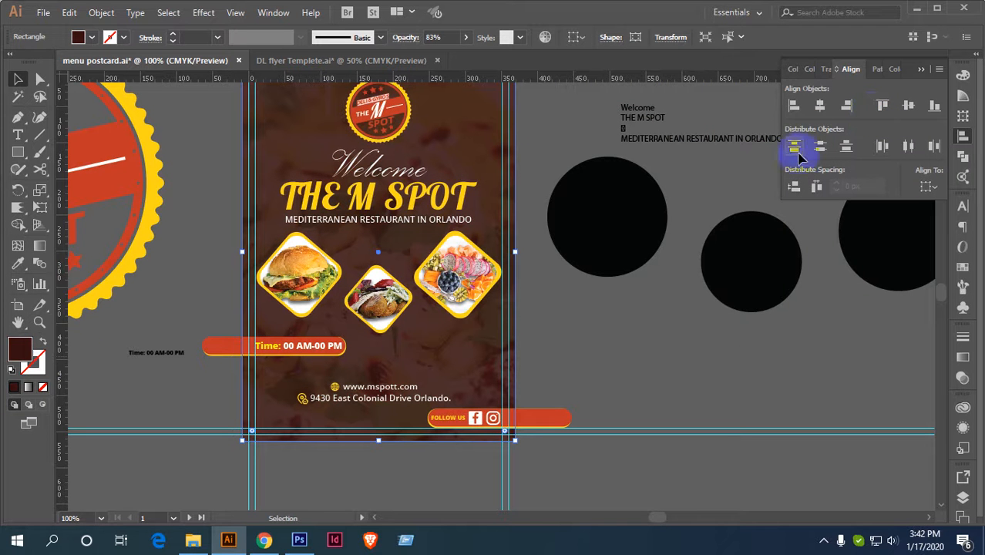
Change the overlay rectangle's fill to a slightly brighter, fully saturated dark red.
double_click(19, 348)
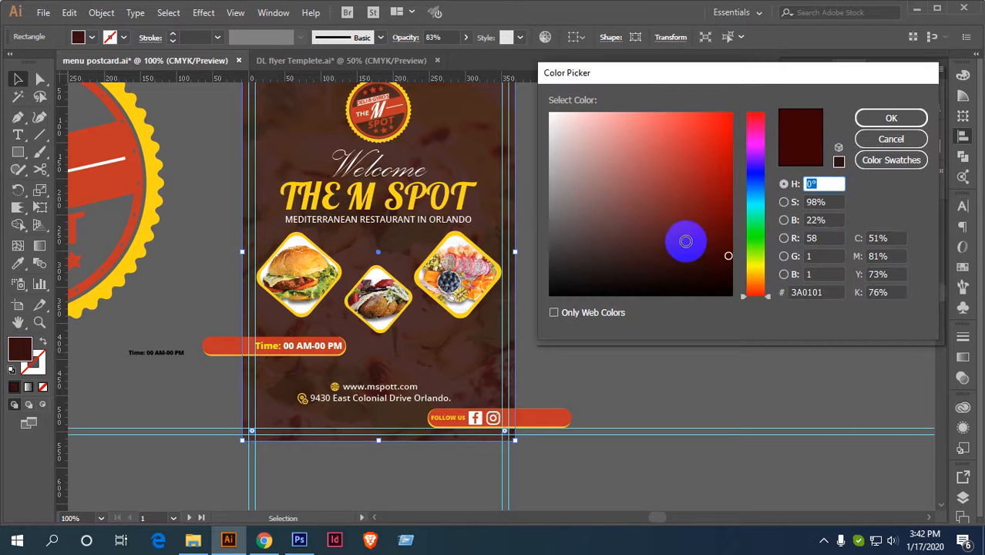
left_click_drag(719, 235, 737, 238)
left_click(886, 118)
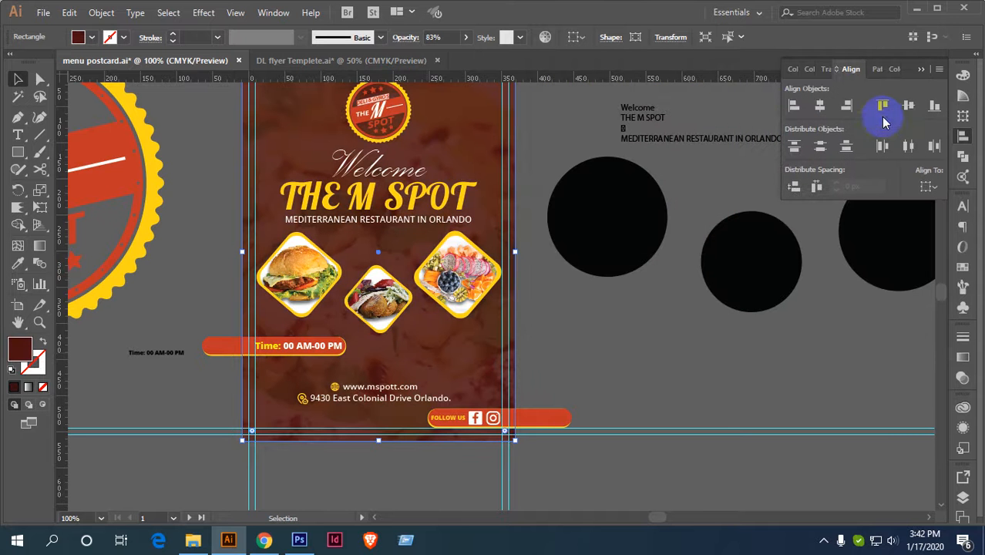
left_click_drag(427, 179, 468, 272)
left_click_drag(489, 314, 504, 244)
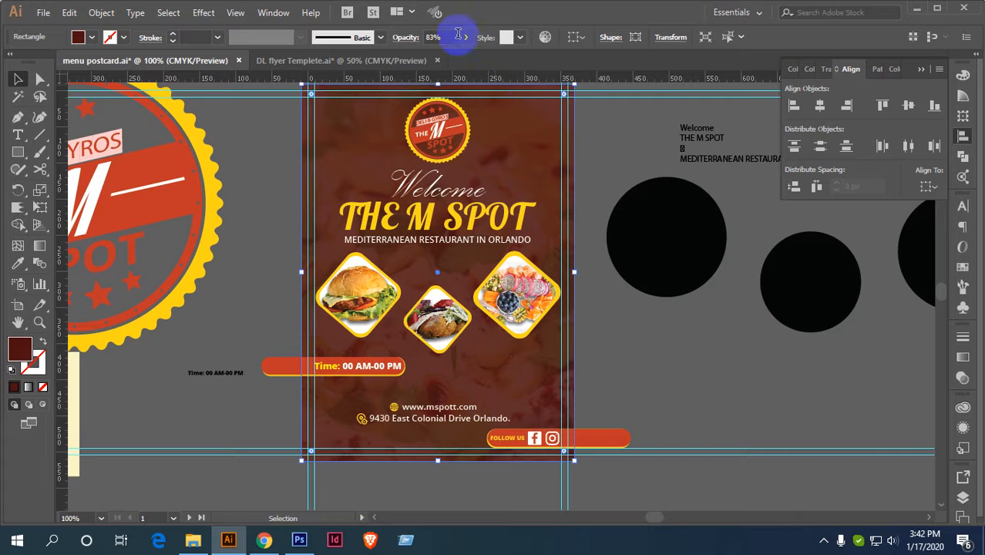
Set the dark red overlay's opacity to 72% and deselect it.
left_click(430, 37)
type("78")
key("Return")
scroll(453, 38, "down", 1)
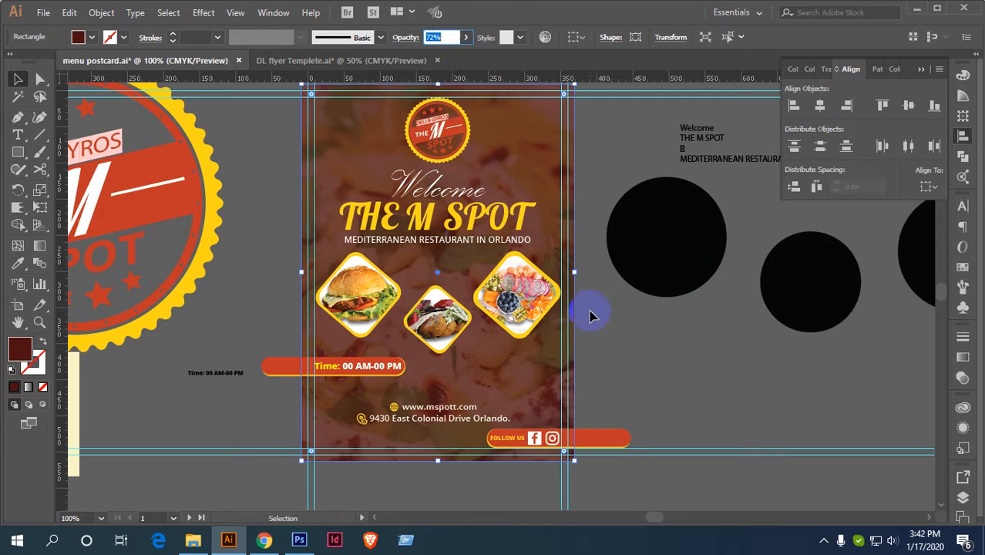
left_click(617, 310)
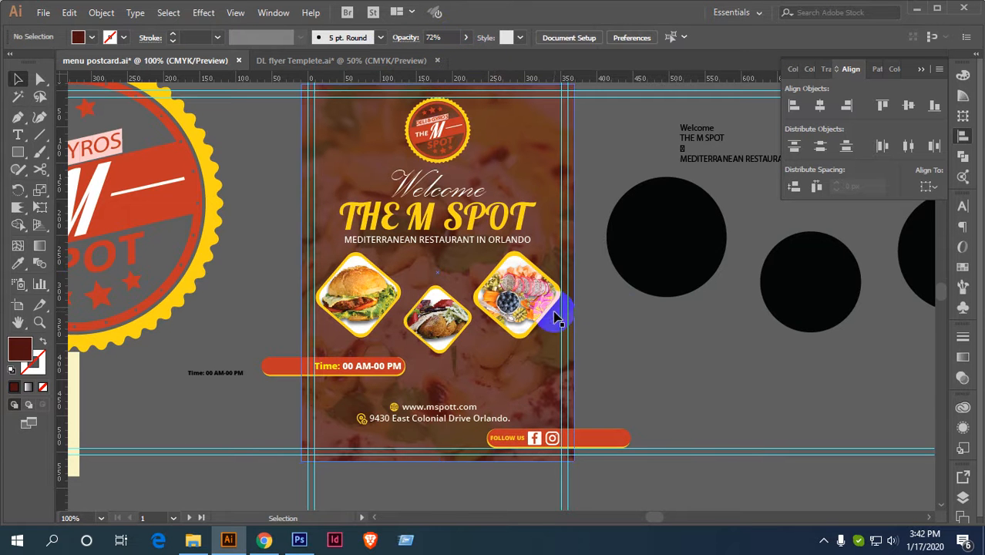
Save a copy of the document to the Desktop as menu postcard copy, in Illustrator CC format with PDF compatibility.
scroll(556, 314, "down", 3)
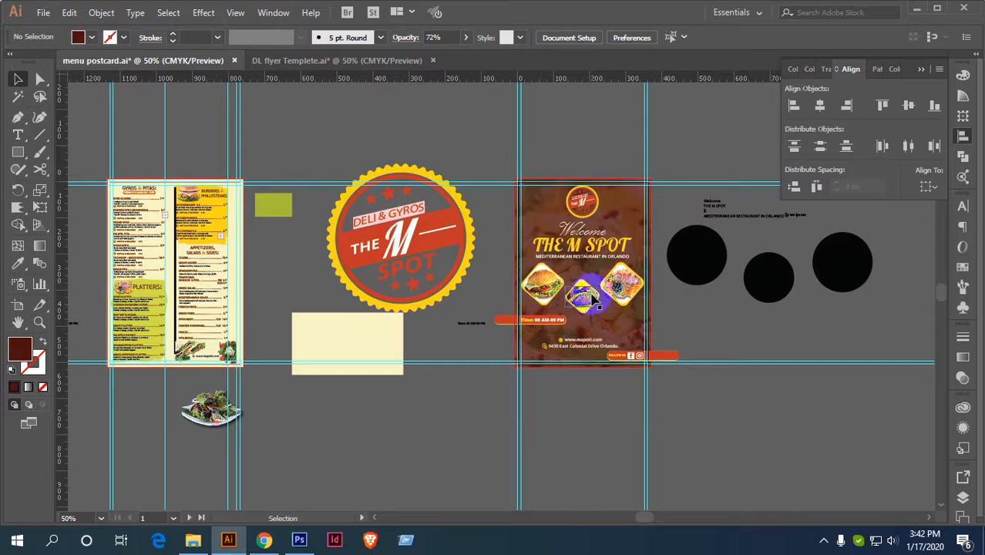
scroll(609, 297, "up", 3)
scroll(582, 294, "down", 1)
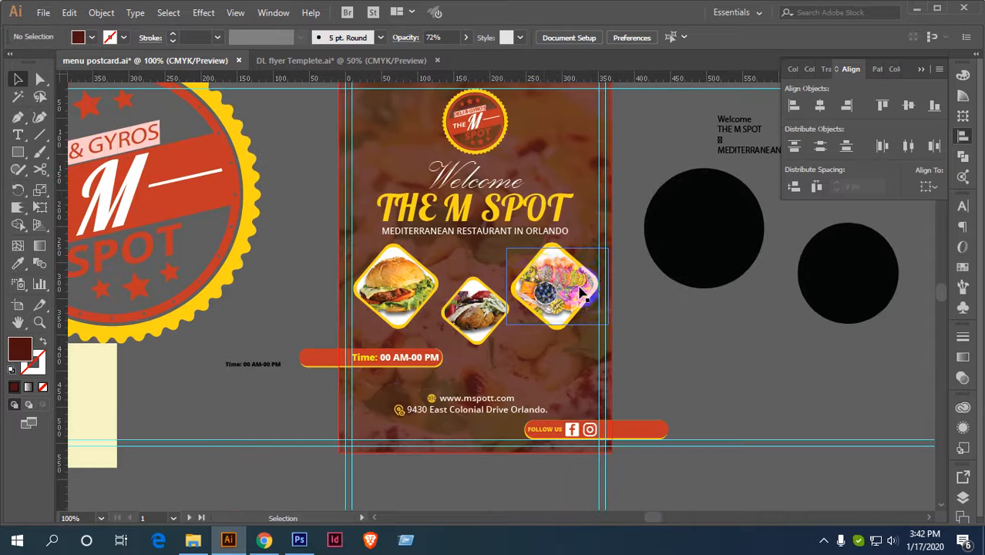
scroll(544, 282, "down", 2)
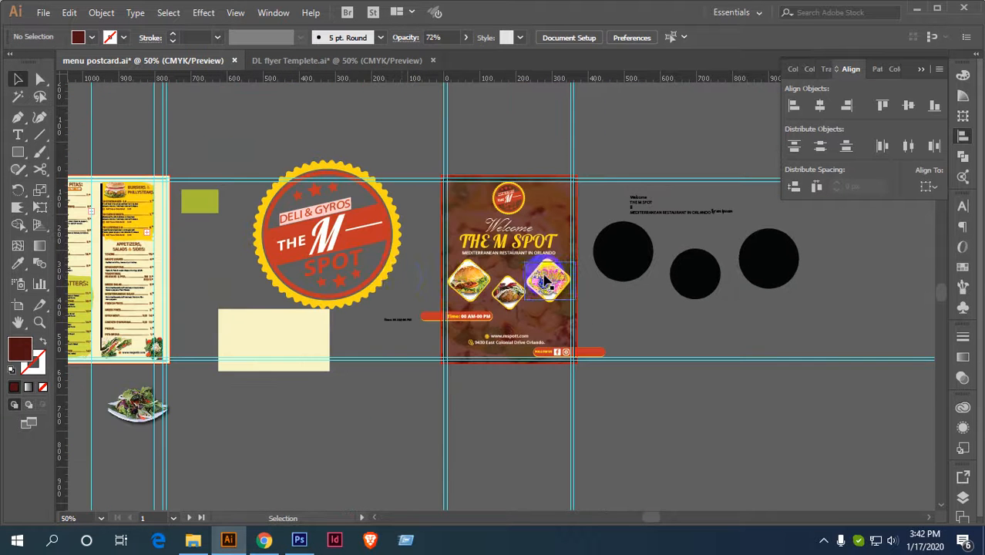
left_click_drag(395, 280, 507, 270)
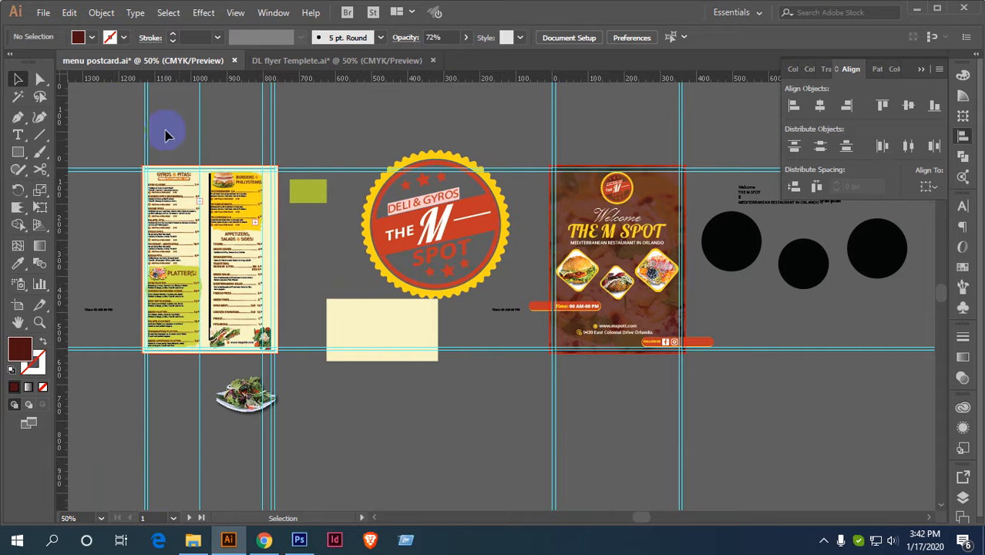
left_click(43, 12)
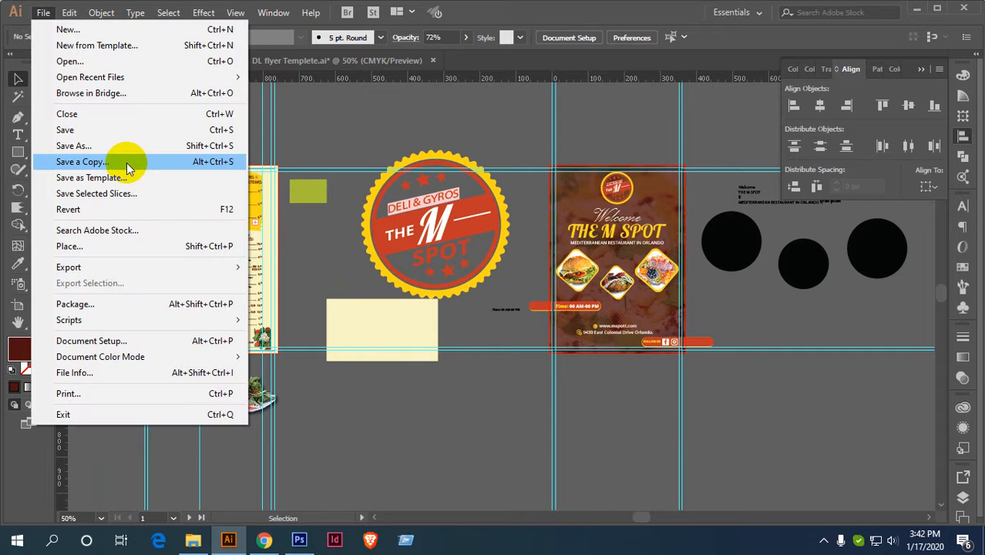
left_click(126, 163)
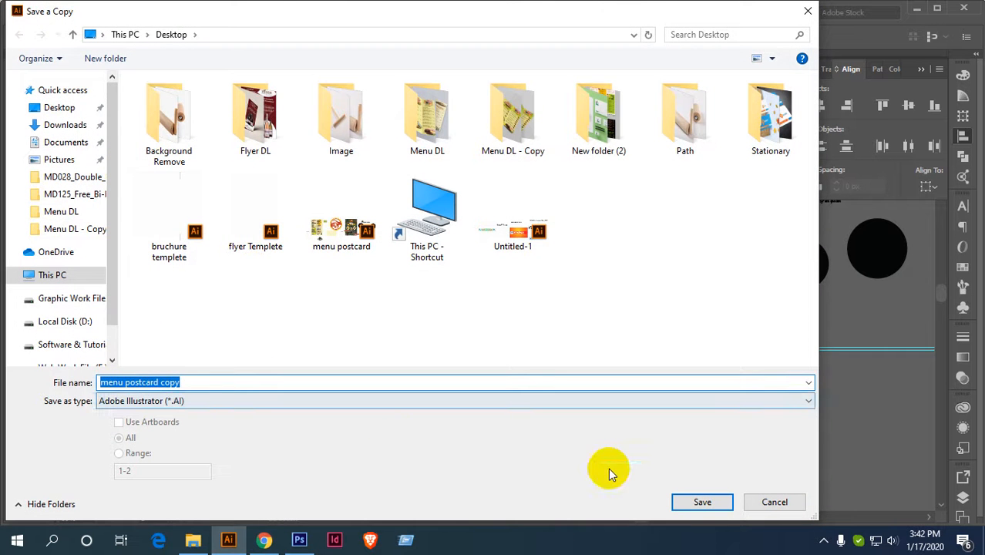
left_click(701, 501)
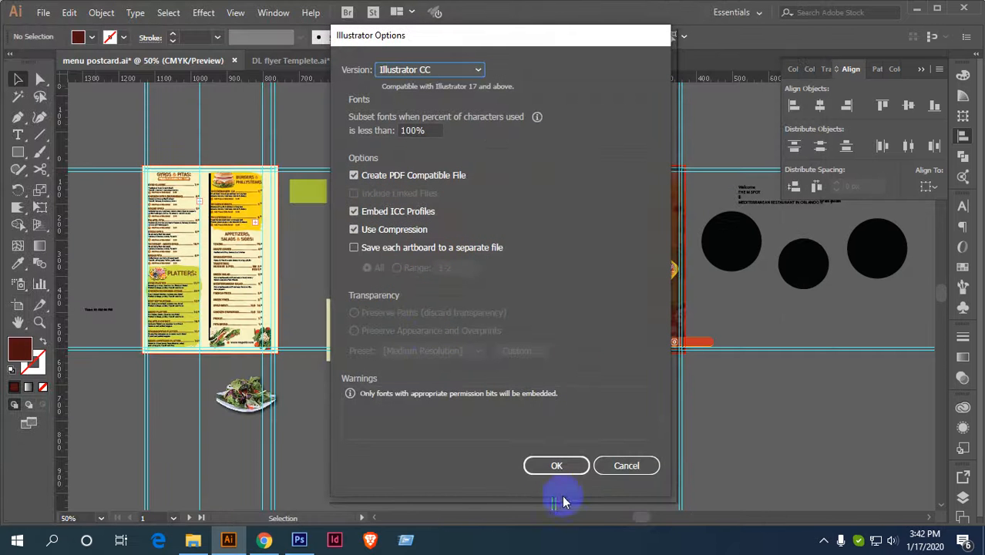
left_click(533, 462)
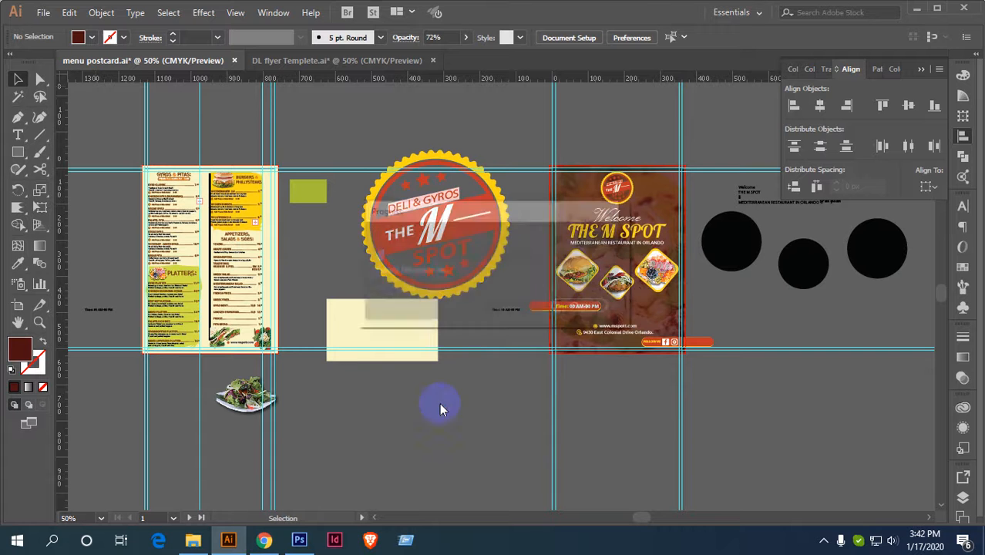
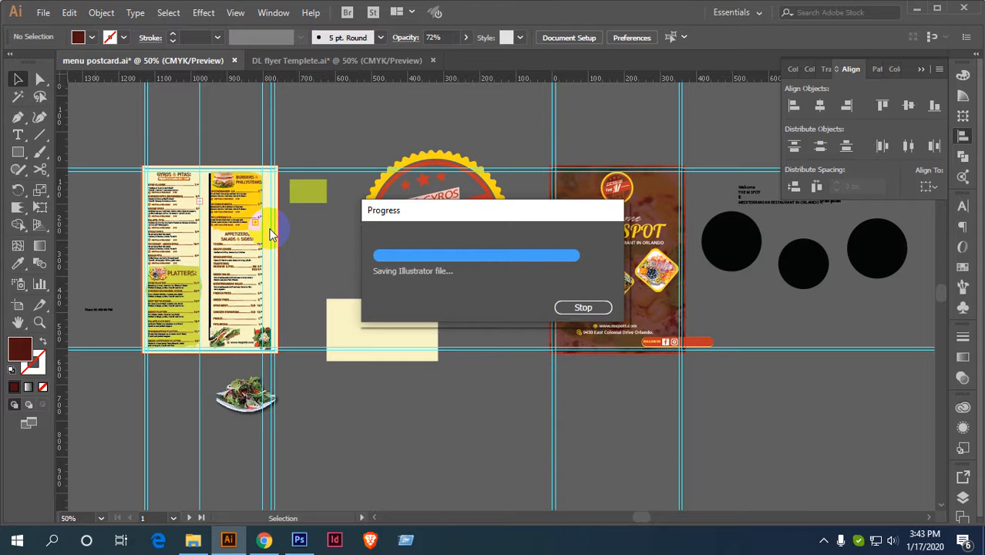
Delete the leftover black circles and text, the large logo badge, the cream rectangle and the small time text from the pasteboard.
scroll(271, 235, "down", 1)
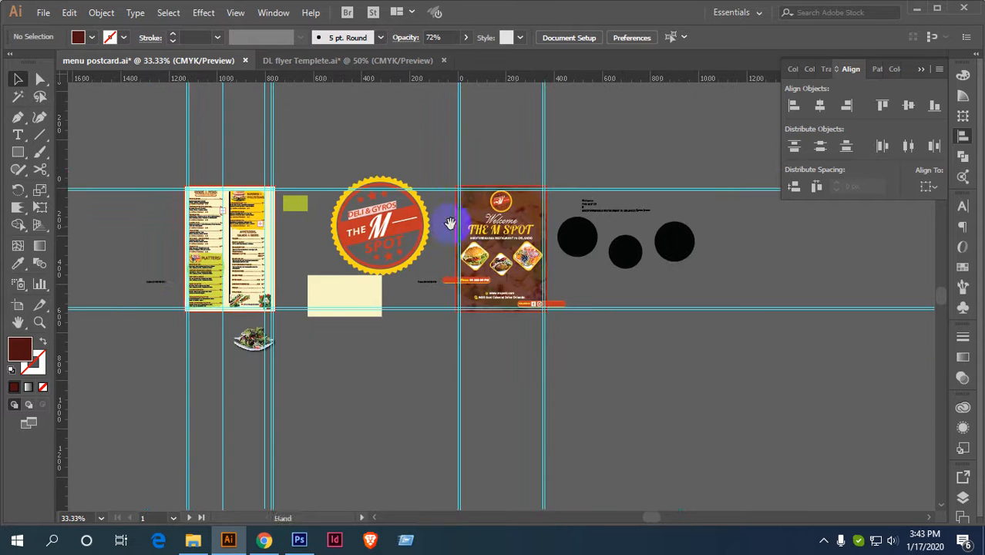
left_click_drag(450, 165, 368, 198)
left_click(501, 234)
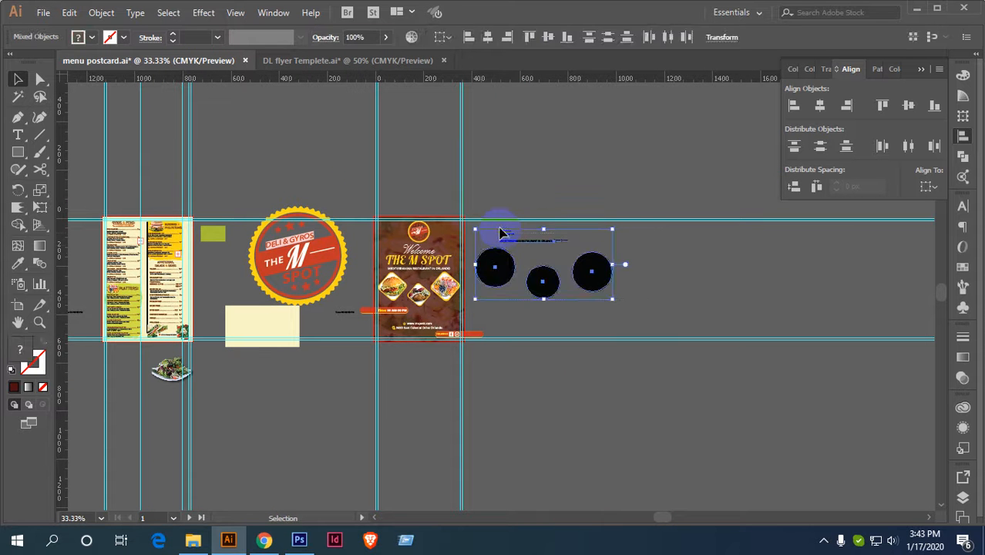
key("Delete")
left_click(296, 250)
key("Delete")
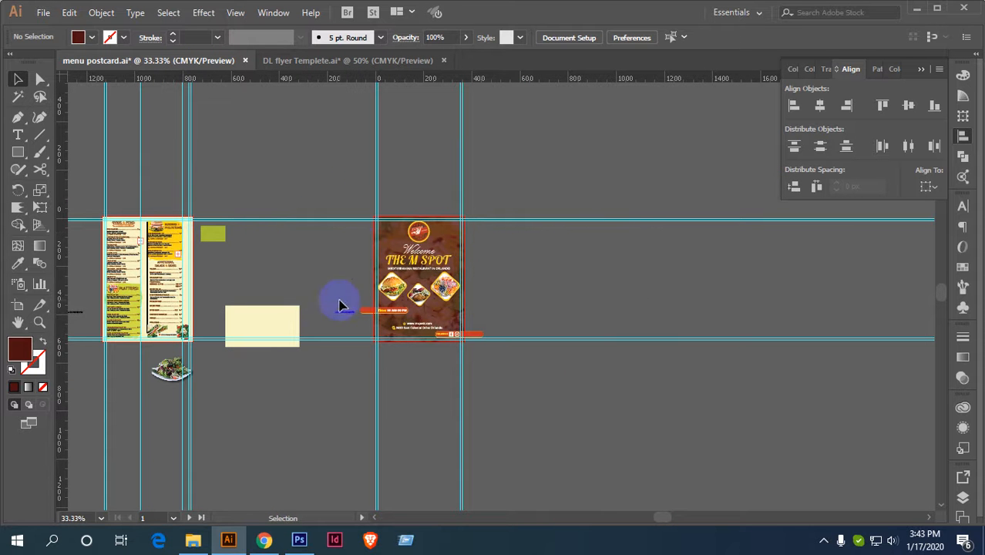
left_click(268, 324)
key("Delete")
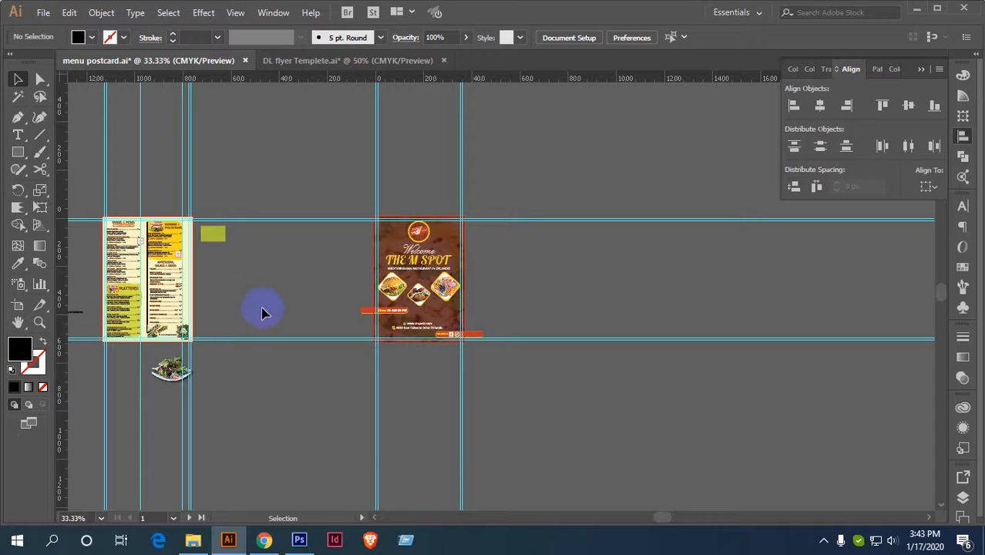
Delete the leftover salad image, olive-green rectangle and small black text from the pasteboard around the menu side.
left_click_drag(237, 295, 303, 288)
left_click(210, 362)
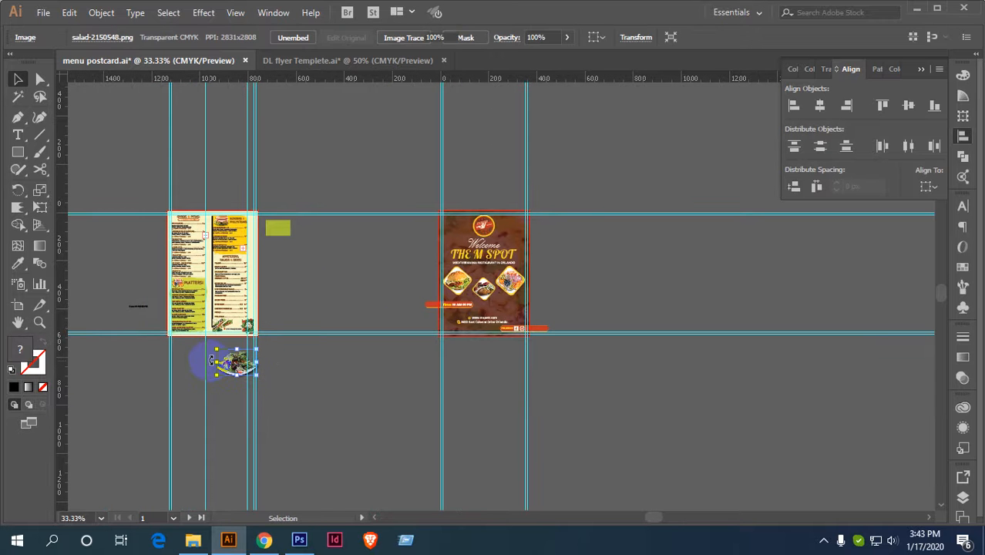
key("Delete")
left_click(276, 225)
key("Delete")
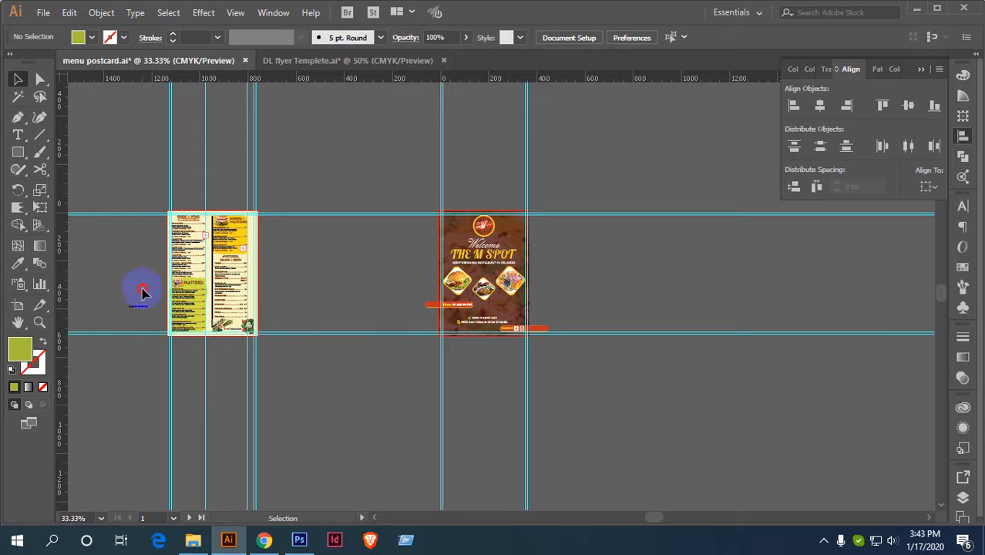
left_click(139, 307)
key("Delete")
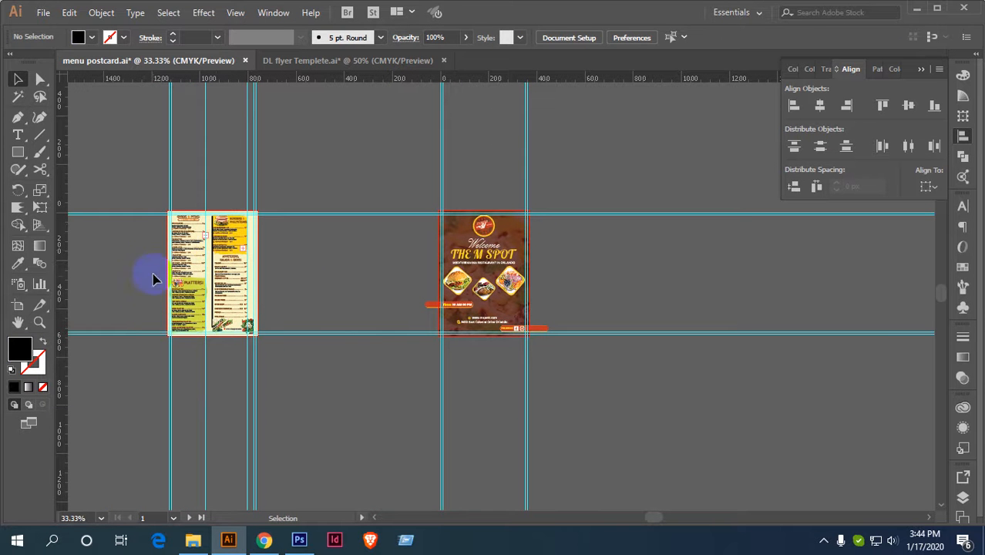
Delete the thick black vertical line between the two columns of the menu side.
scroll(219, 262, "up", 5)
left_click(217, 262)
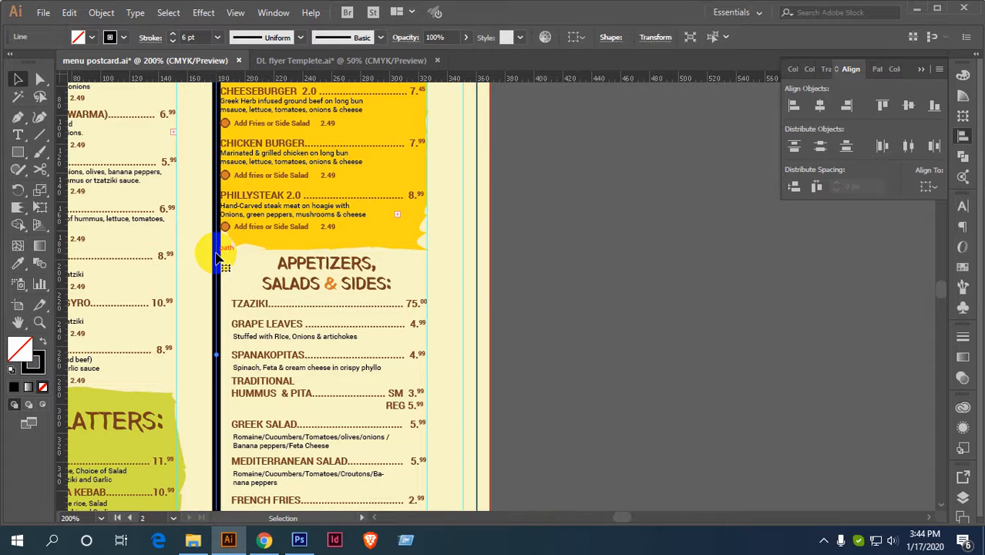
key("Delete")
Roughen the left edge and lower-left corner of the yellow Burgers & Phillysteaks background shape with the Scallop tool.
scroll(219, 262, "down", 2)
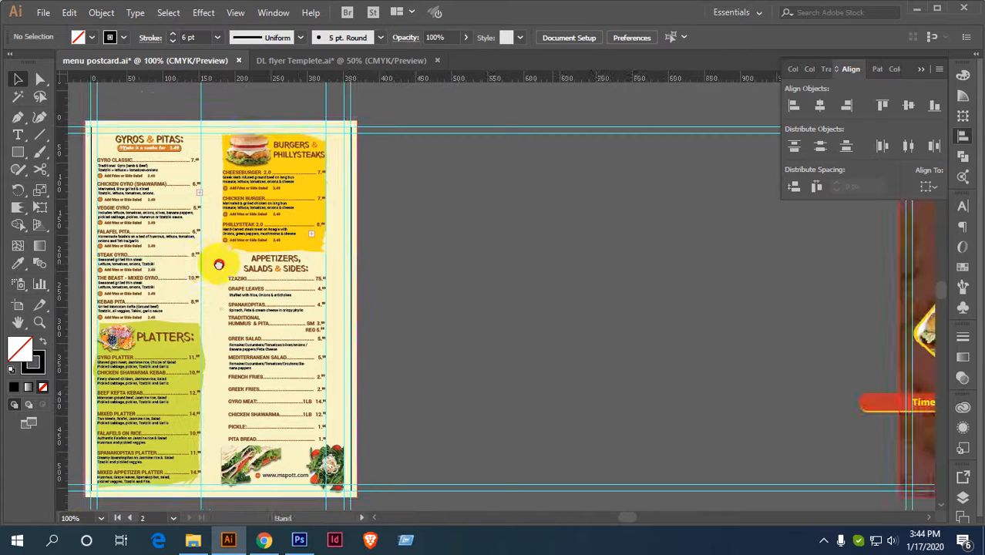
left_click_drag(219, 264, 319, 260)
scroll(343, 189, "up", 2)
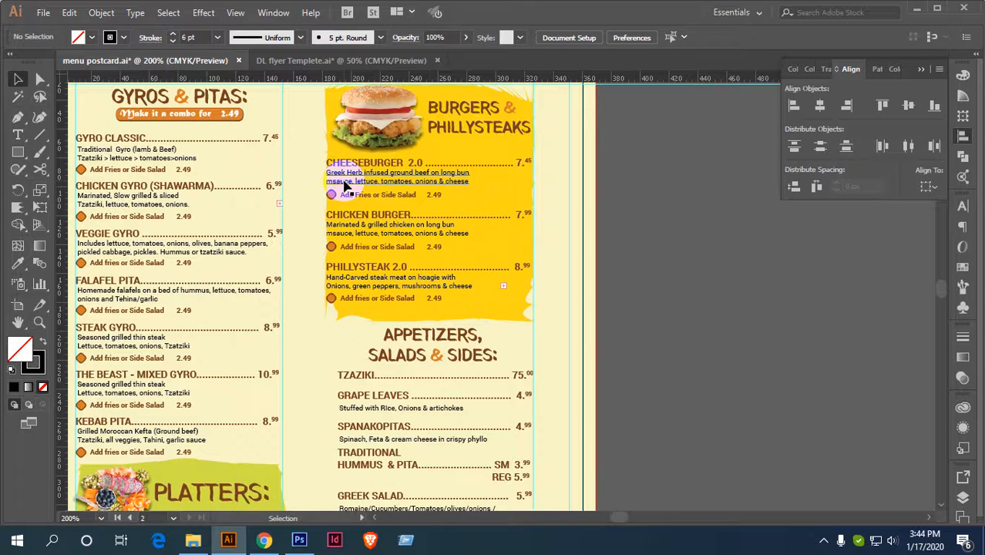
left_click(497, 202)
scroll(357, 182, "up", 2)
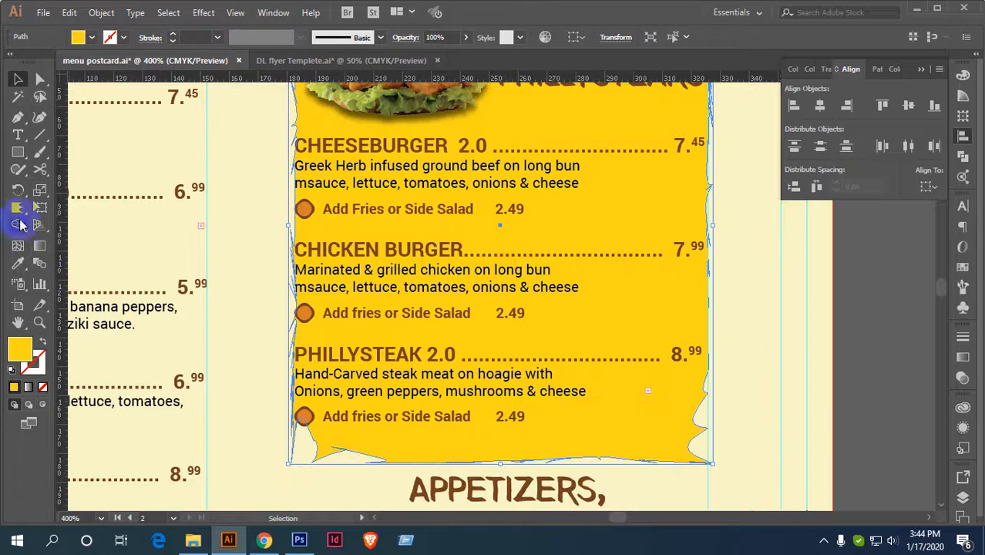
left_click(21, 223)
left_click_drag(307, 214, 291, 227)
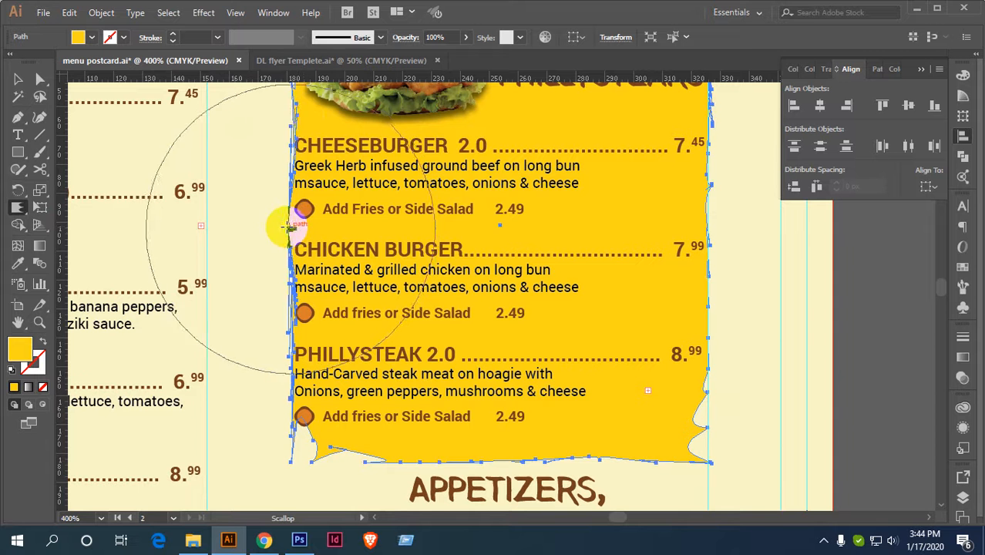
mouse_move(302, 114)
left_mouse_down()
mouse_move(286, 113)
mouse_move(288, 124)
left_mouse_up()
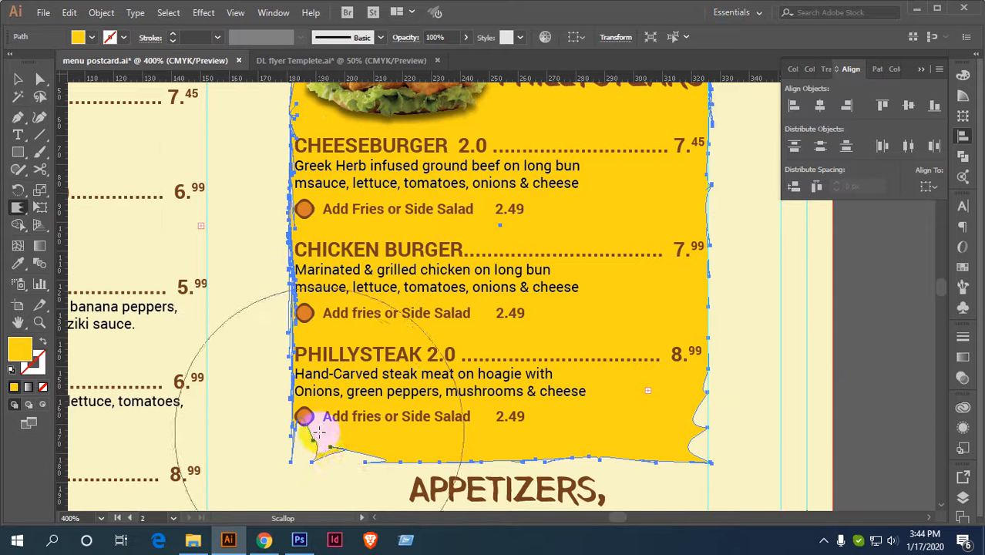
left_click_drag(319, 432, 291, 436)
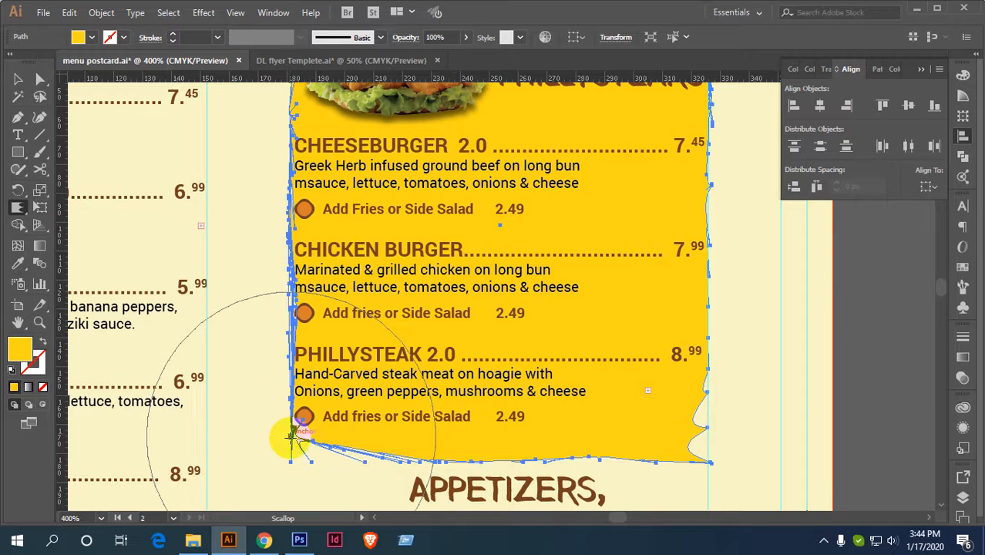
Scallop the right and top edges of the yellow Burgers & Phillysteaks background into a brushed outline and deselect it.
scroll(330, 413, "down", 1)
mouse_move(560, 434)
left_mouse_down()
mouse_move(523, 378)
mouse_move(531, 477)
left_mouse_up()
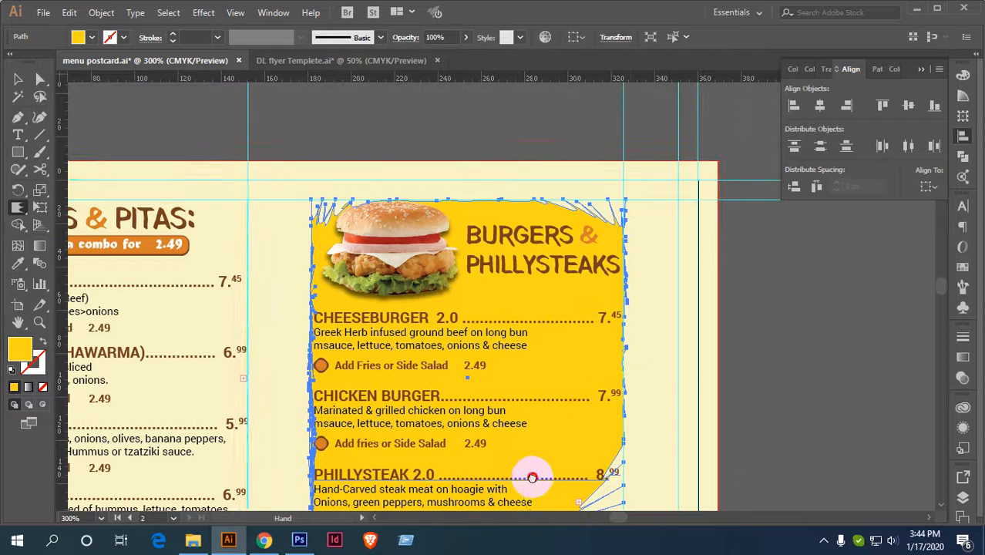
mouse_move(601, 465)
left_mouse_down()
mouse_move(622, 471)
mouse_move(622, 351)
mouse_move(605, 356)
mouse_move(627, 308)
mouse_move(633, 315)
mouse_move(616, 353)
left_mouse_up()
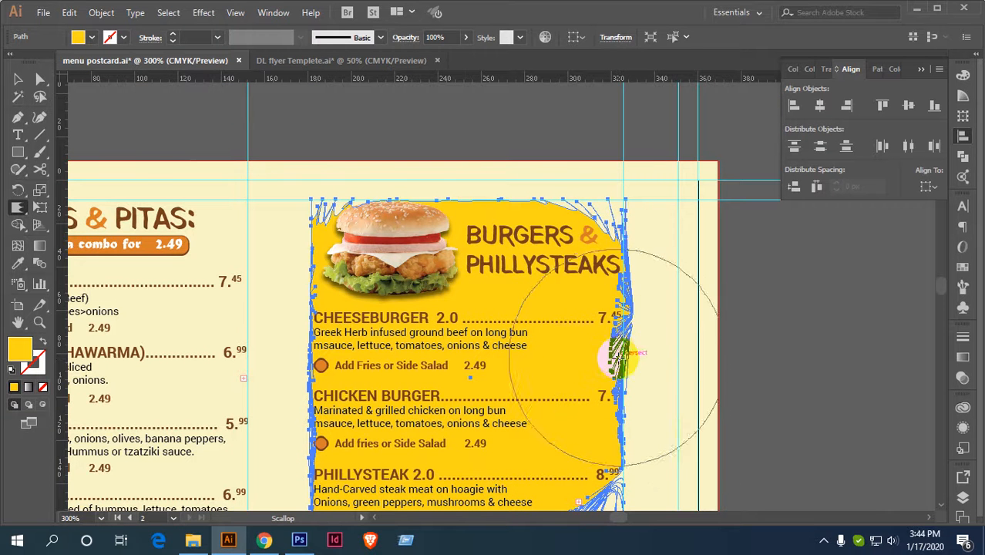
mouse_move(462, 197)
left_mouse_down()
mouse_move(451, 259)
mouse_move(473, 266)
mouse_move(337, 299)
mouse_move(307, 296)
mouse_move(324, 293)
mouse_move(306, 315)
left_mouse_up()
left_click(17, 79)
left_click(127, 110)
Examine the reshaped yellow burger background up close and within the whole menu side.
scroll(337, 262, "down", 1)
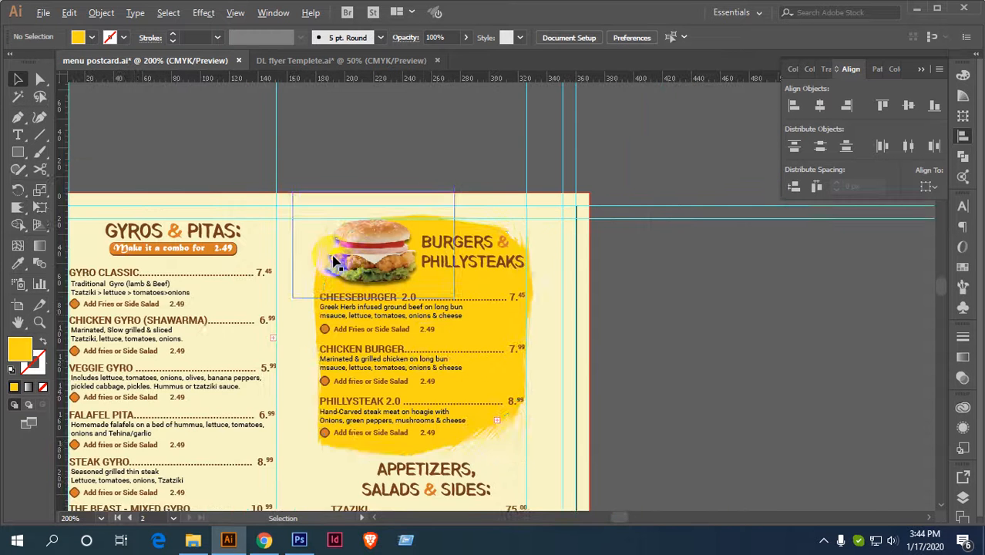
left_click_drag(429, 331, 445, 298)
scroll(445, 299, "up", 2)
left_click(701, 310)
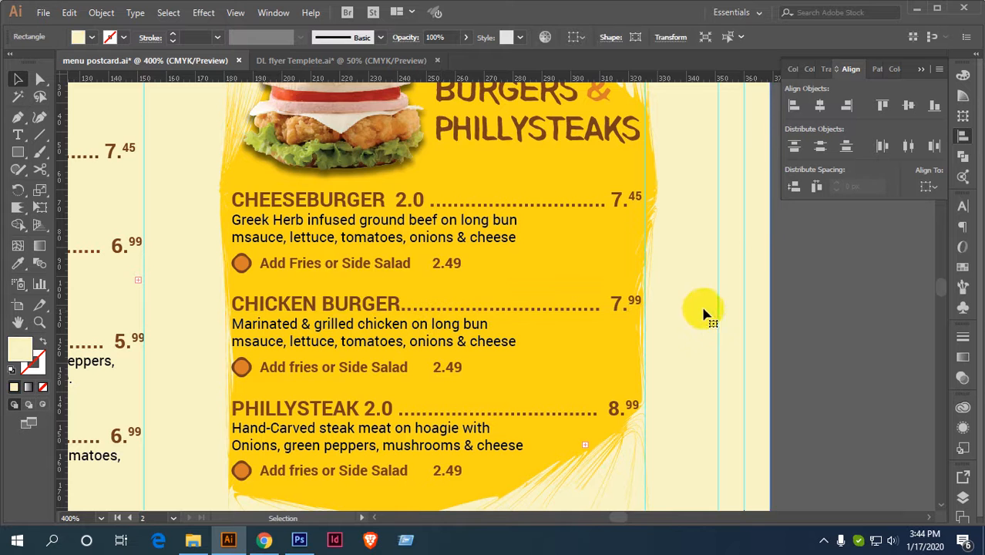
scroll(699, 315, "down", 1)
left_click_drag(634, 323, 505, 304)
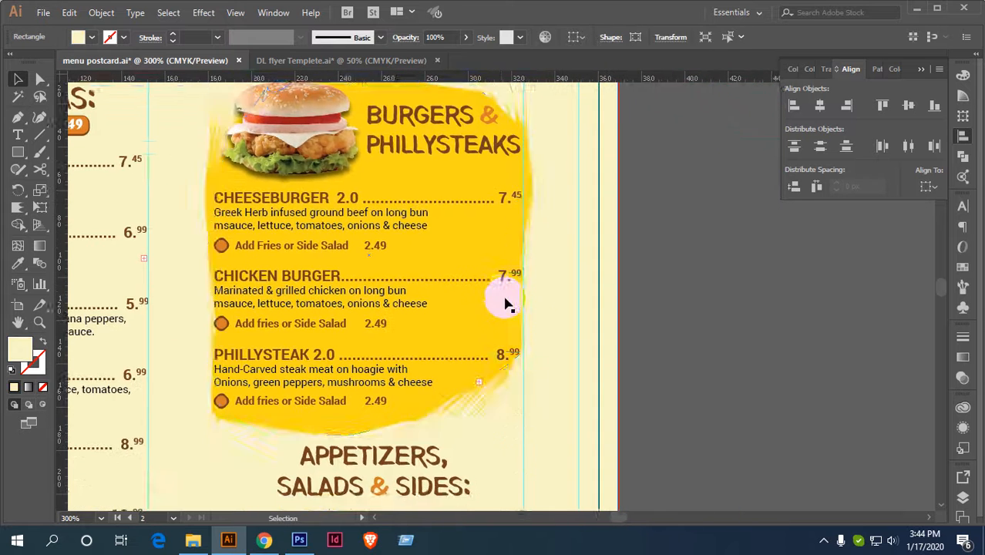
scroll(504, 305, "down", 1)
scroll(534, 326, "down", 1)
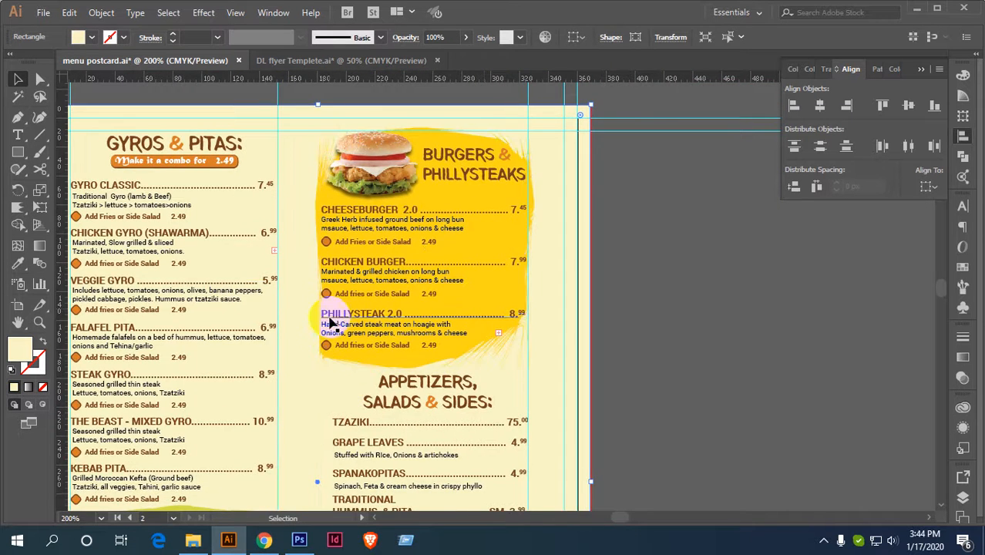
scroll(329, 322, "down", 1)
scroll(330, 322, "down", 3)
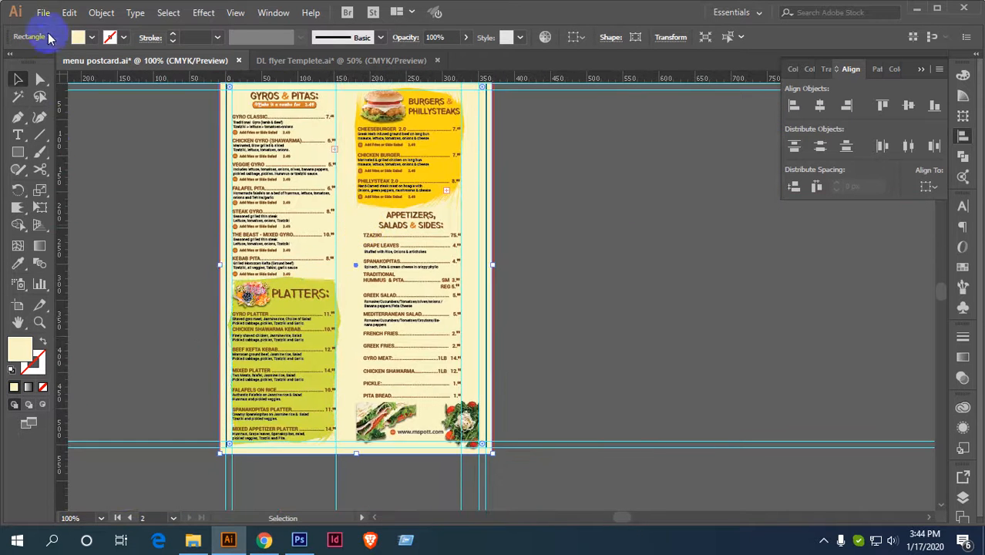
Export the artboards to the Desktop as JPEG files named menu postcard1, with CMYK color, increased quality and 300 ppi.
left_click(43, 13)
mouse_move(165, 271)
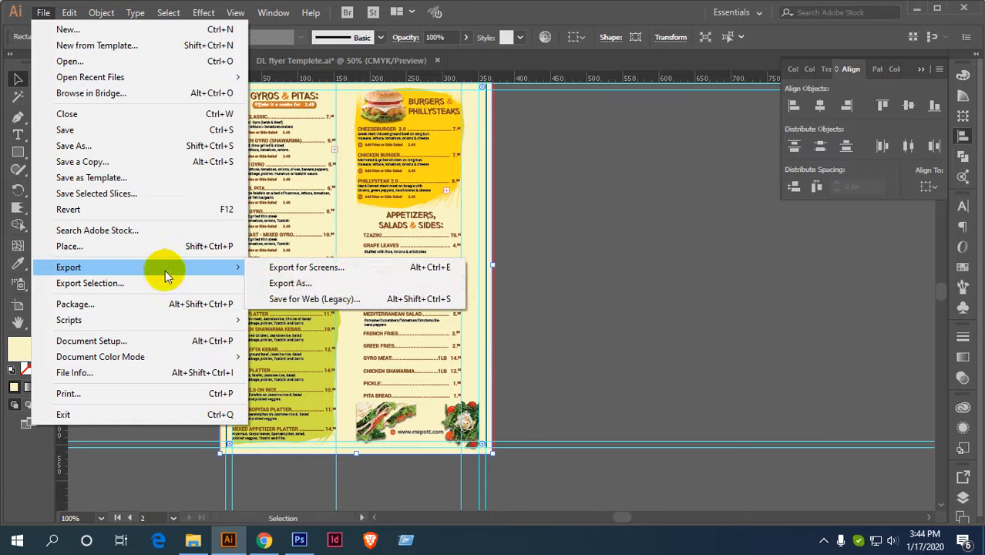
left_click(348, 282)
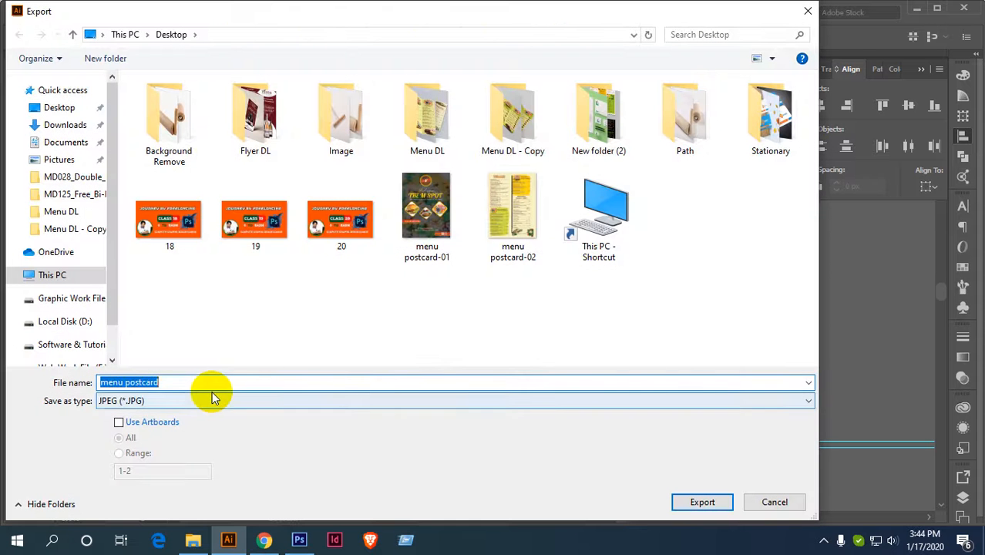
key("End")
type("1")
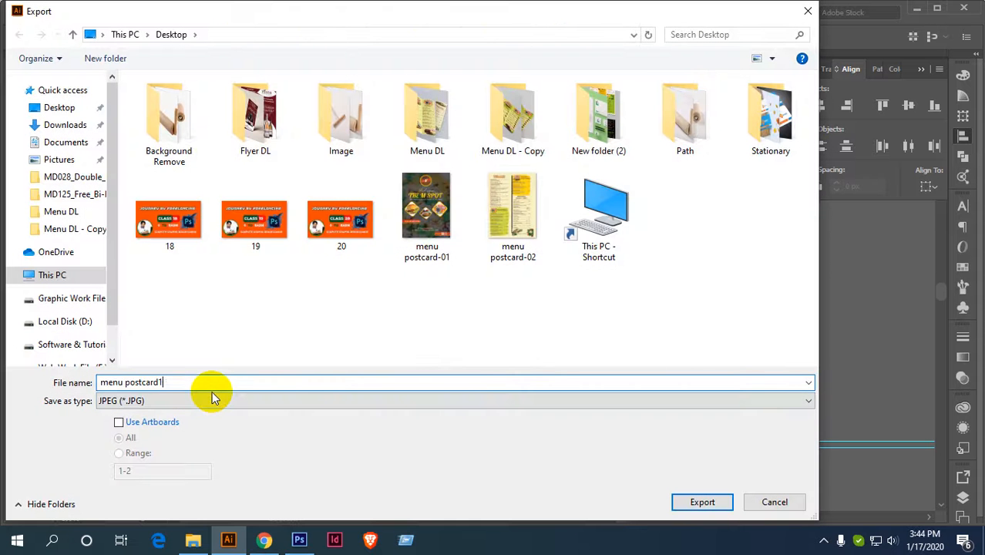
left_click(162, 425)
left_click(697, 502)
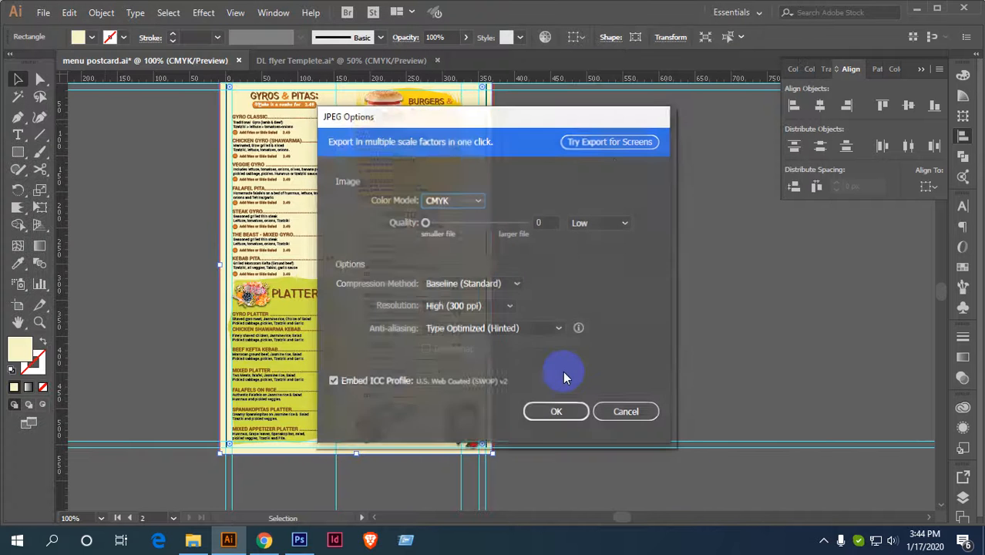
left_click_drag(487, 222, 567, 235)
left_click(552, 416)
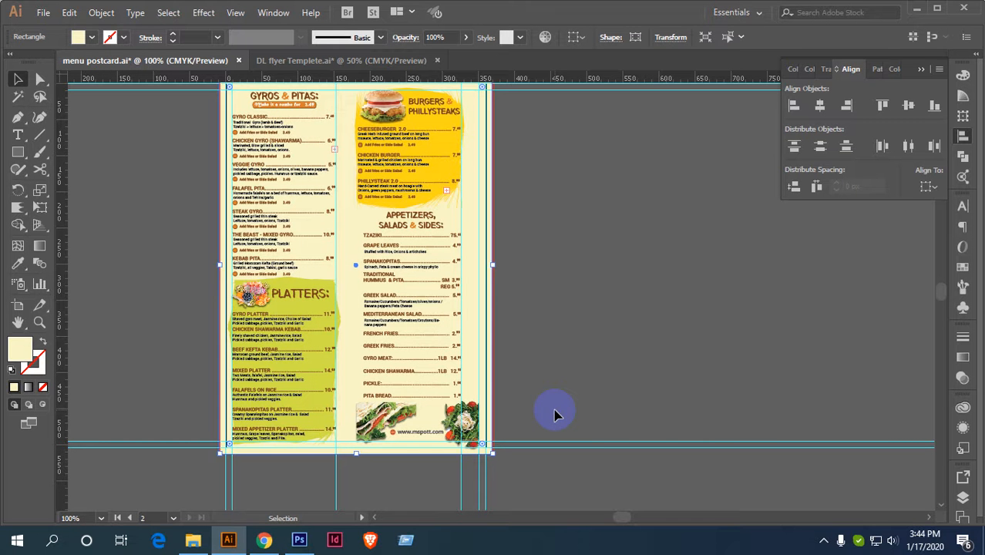
left_click(602, 334)
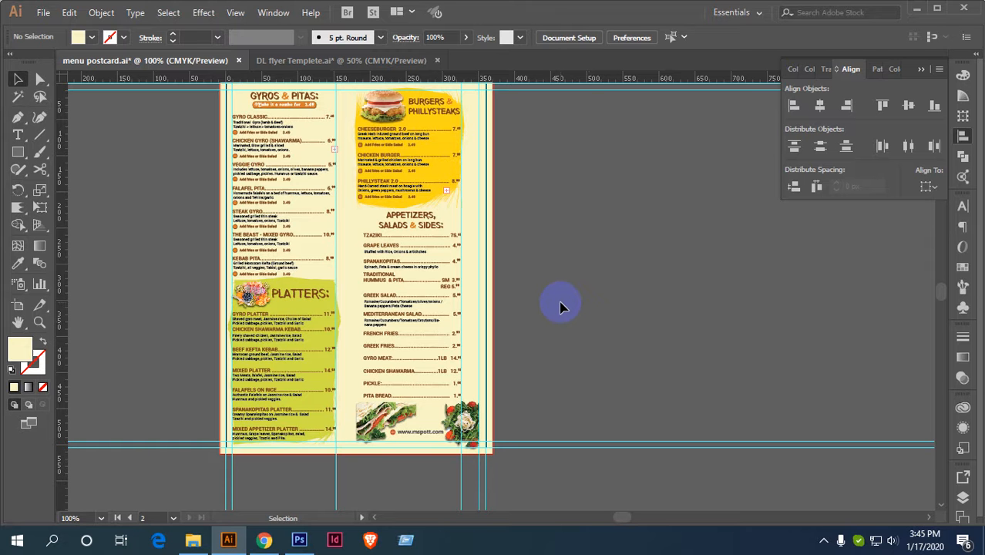
Close the menu postcard document with its changes saved, and close DL flyer Templete without saving.
left_click(238, 60)
left_click(519, 293)
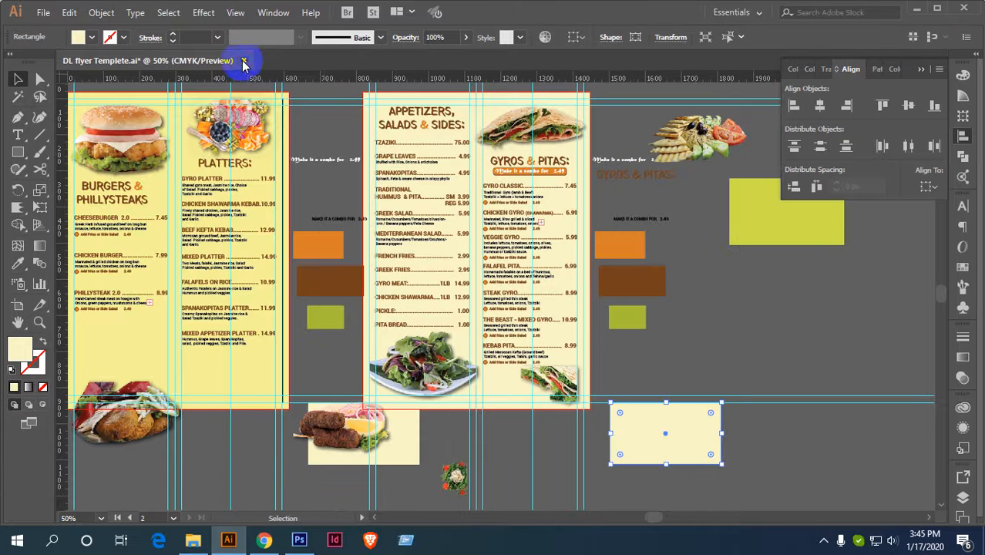
left_click(244, 60)
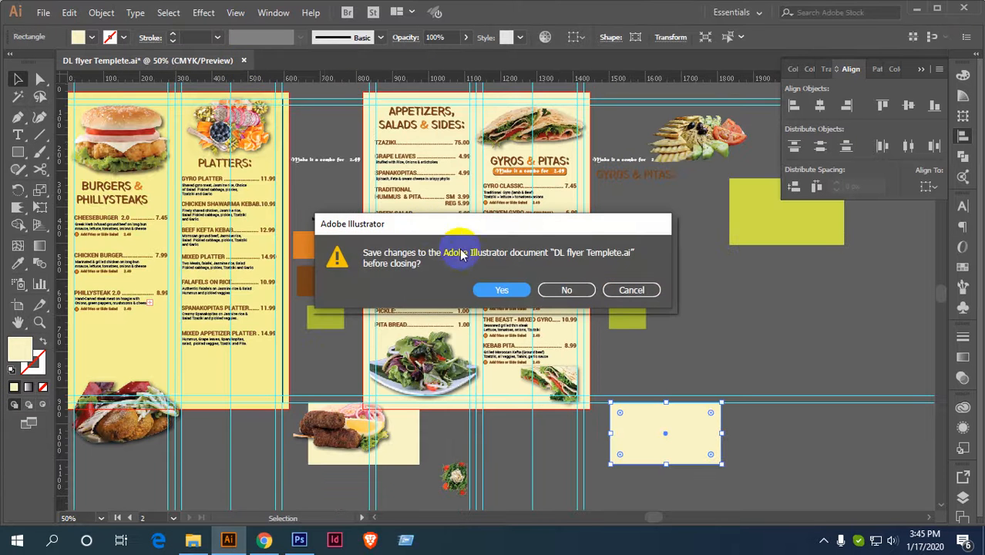
left_click(560, 290)
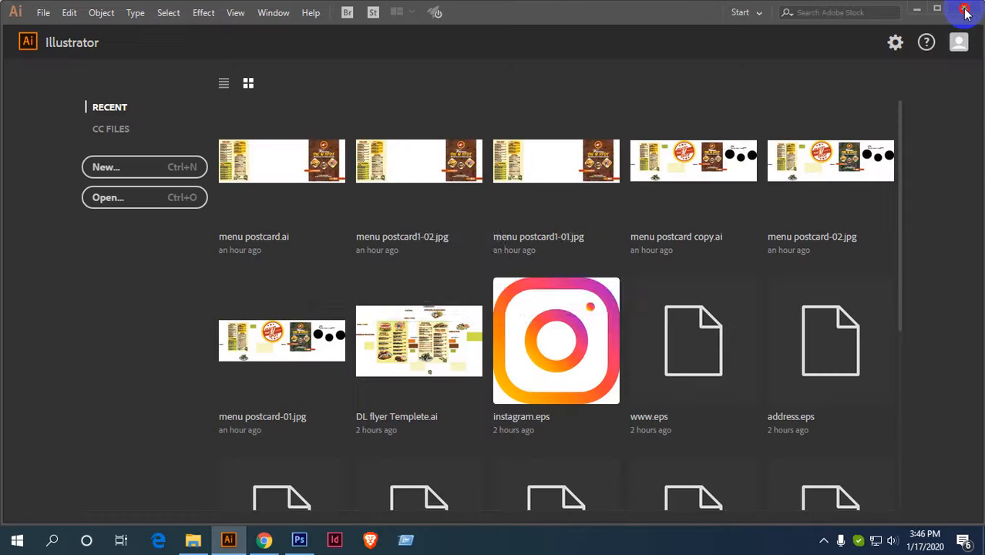
Exit Illustrator from its start screen.
left_click(965, 9)
left_click(539, 291)
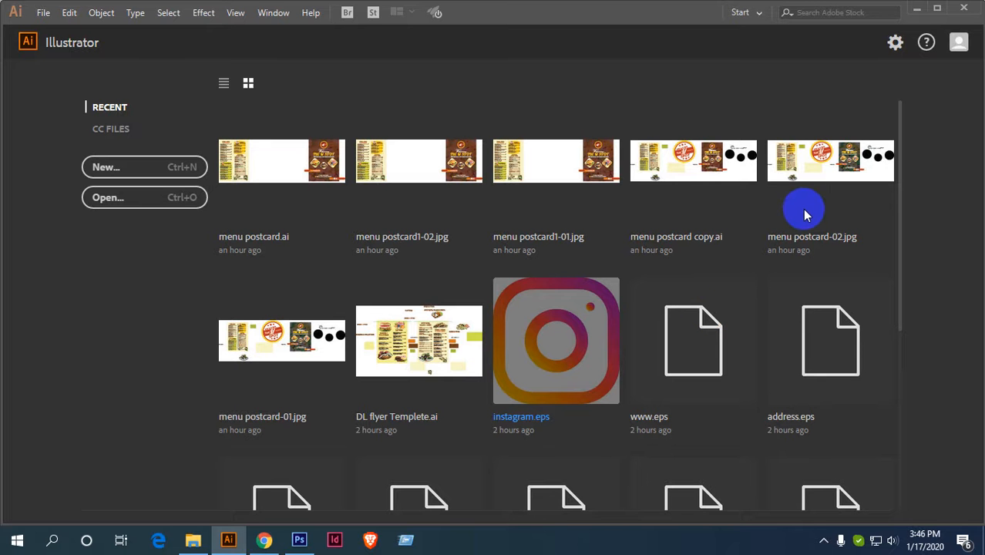
left_click(900, 173)
left_click(963, 9)
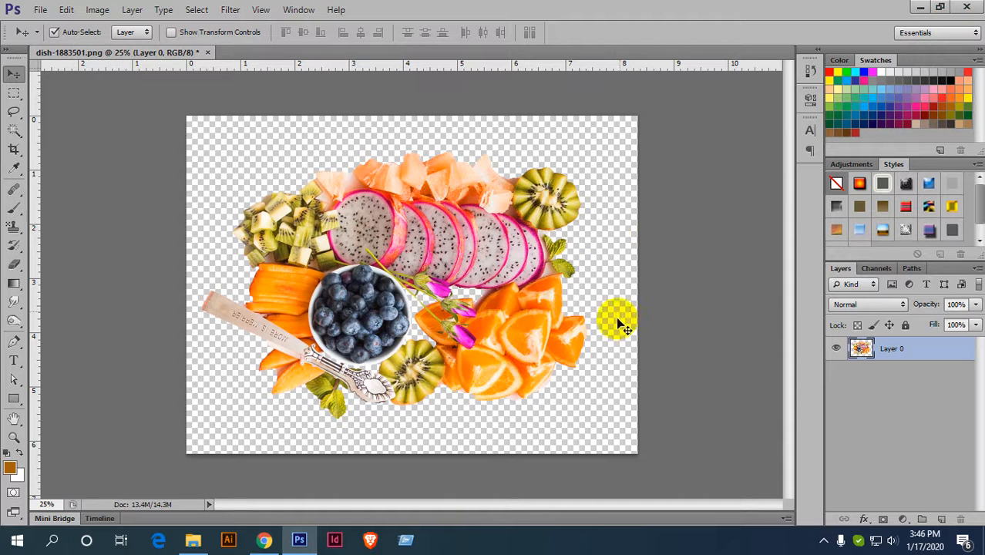
Close the dish-1883501.png image in Photoshop without saving and minimize the Photoshop window.
left_click(208, 54)
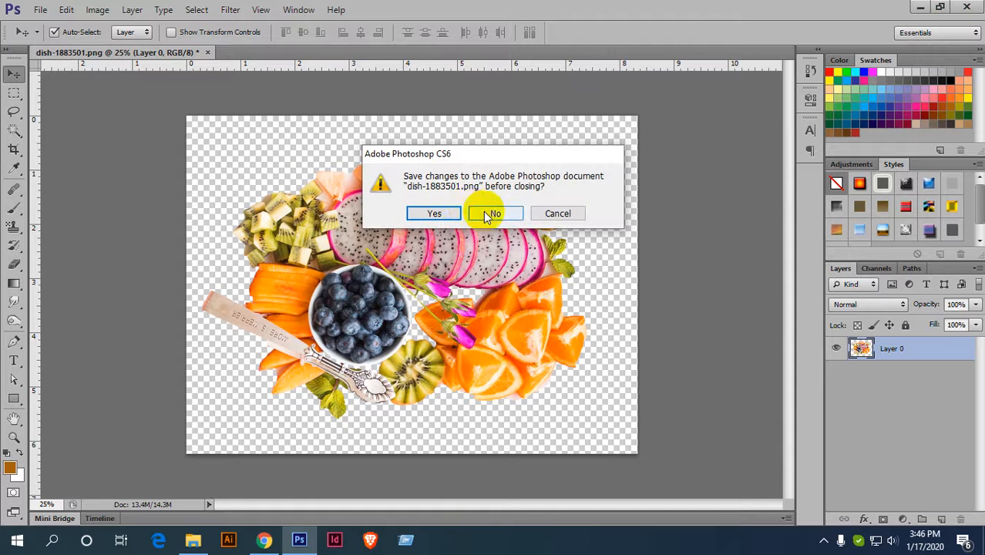
left_click(499, 213)
left_click(921, 10)
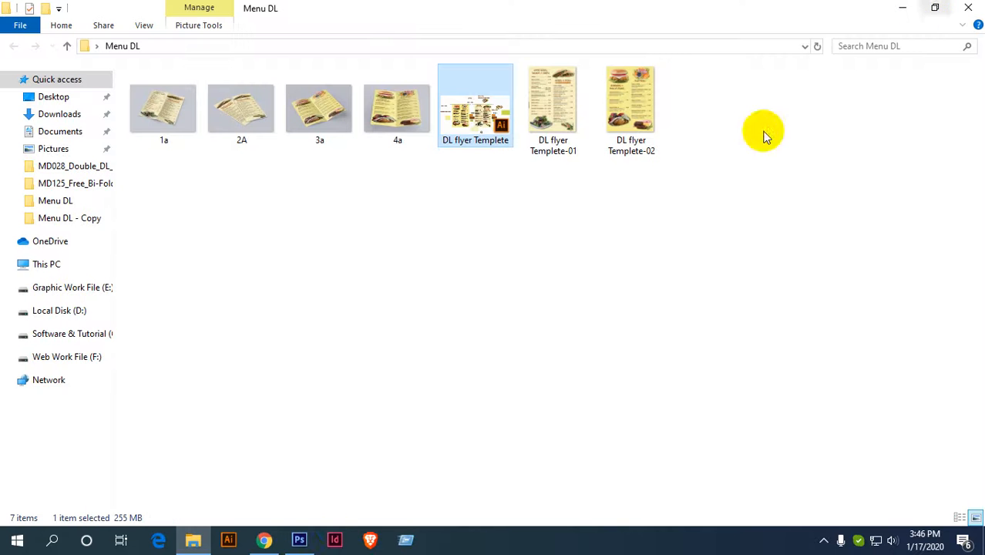
Switch to Chrome and close the Open Sans font, Lobster font and icon search results pages.
left_click(265, 538)
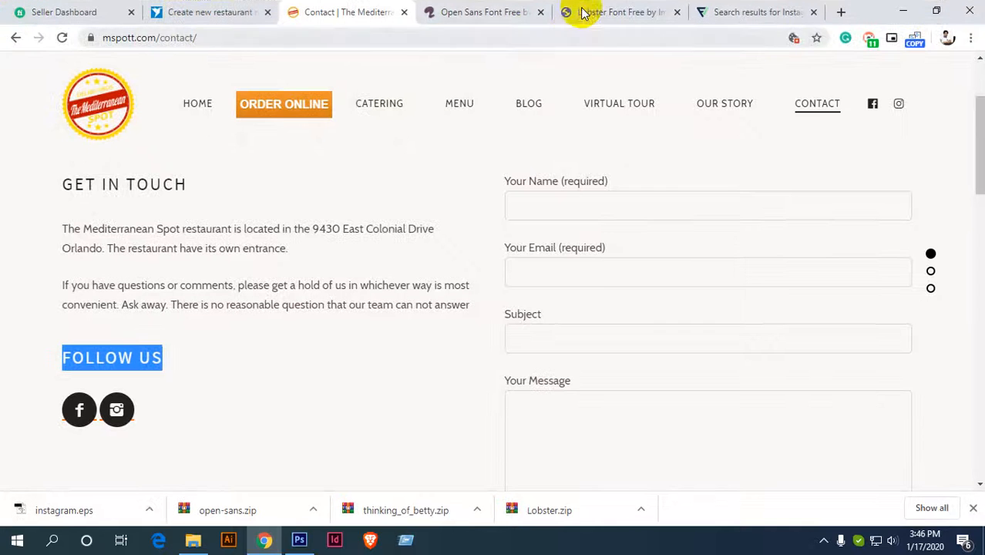
left_click(543, 13)
left_click(544, 13)
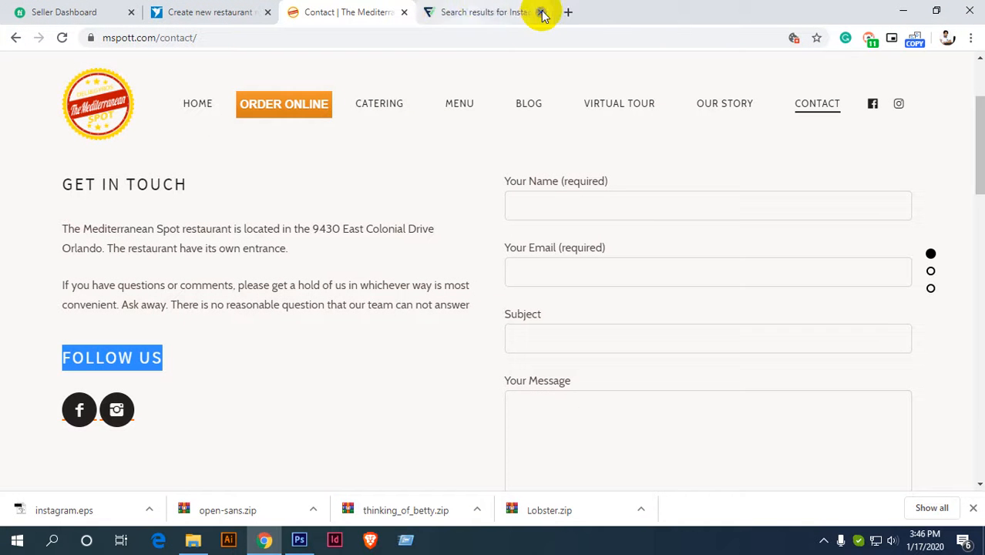
left_click(544, 14)
Close the Instagram search results page and search Google for "duble sided postcard mockup" in a new tab.
left_click(542, 13)
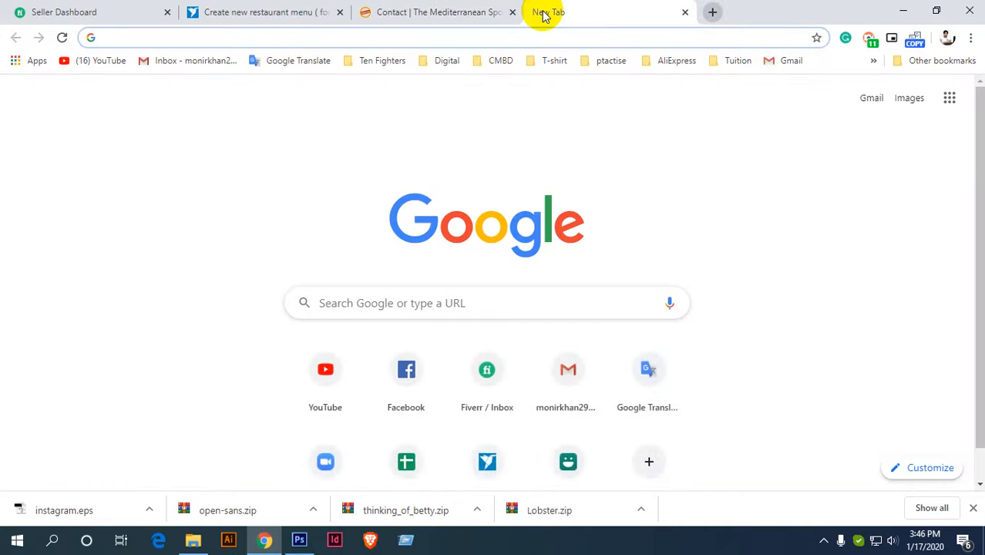
type("duble sided")
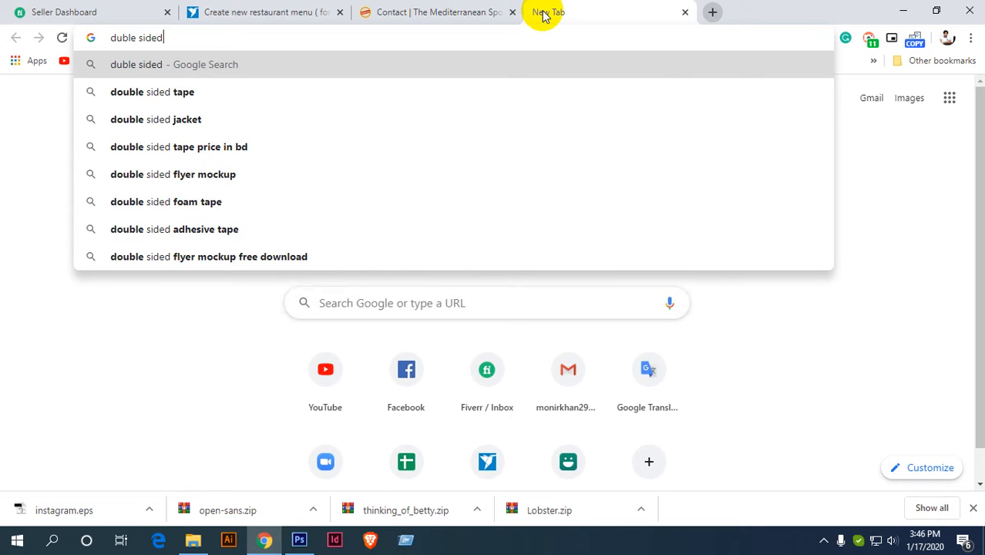
type(" post")
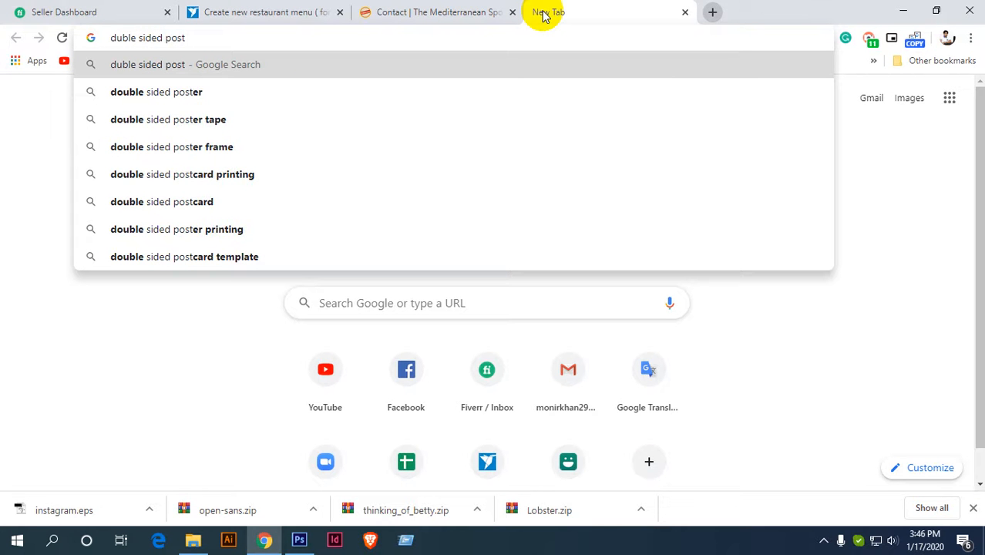
type("card m")
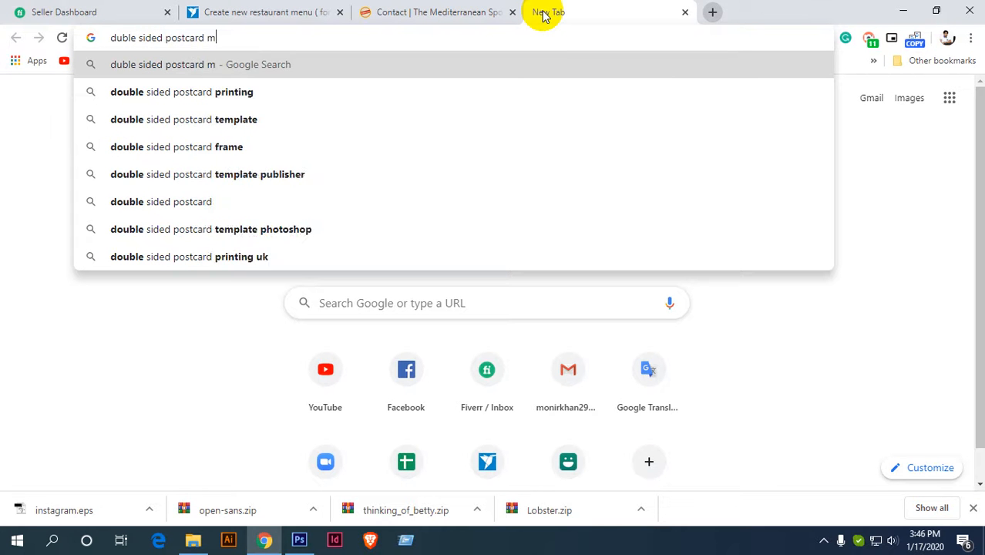
type("ockup")
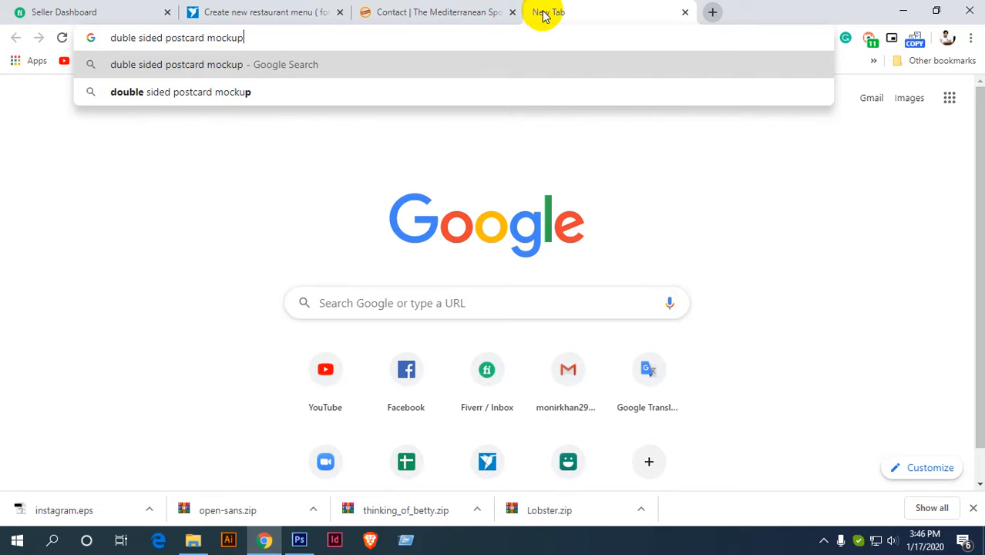
key("Return")
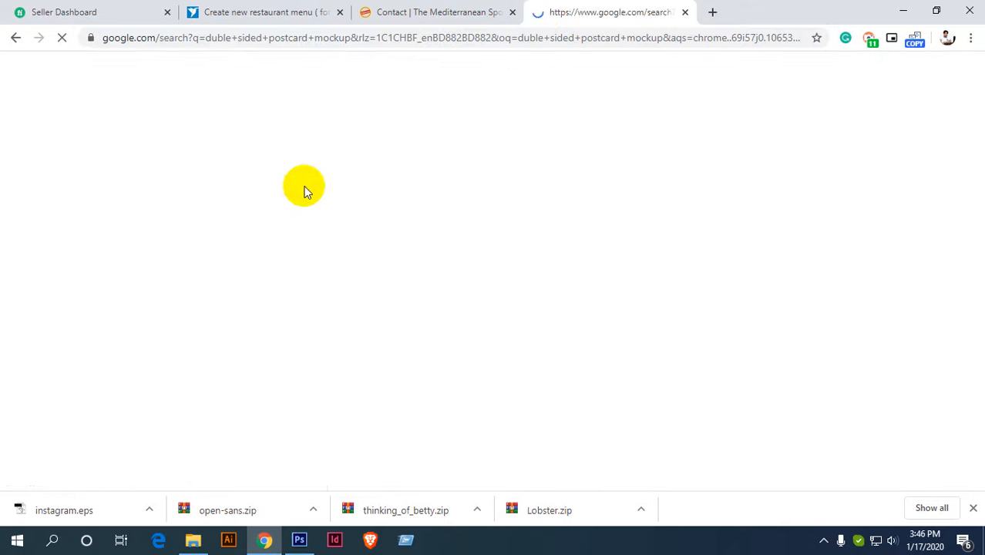
Open the Colorlib, Creative Market, Freepik and DesignYep postcard mockup results in separate background tabs.
left_click(351, 186)
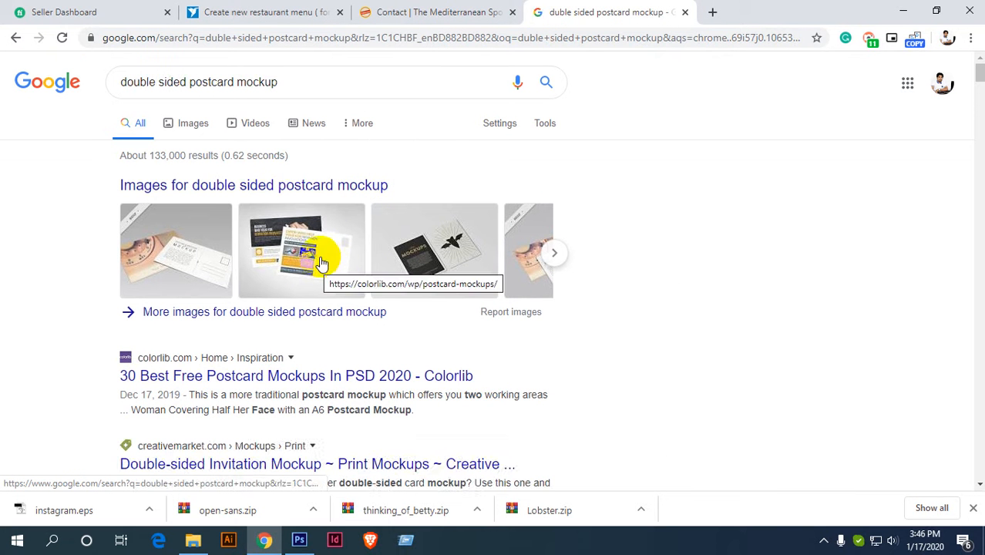
left_click(436, 265)
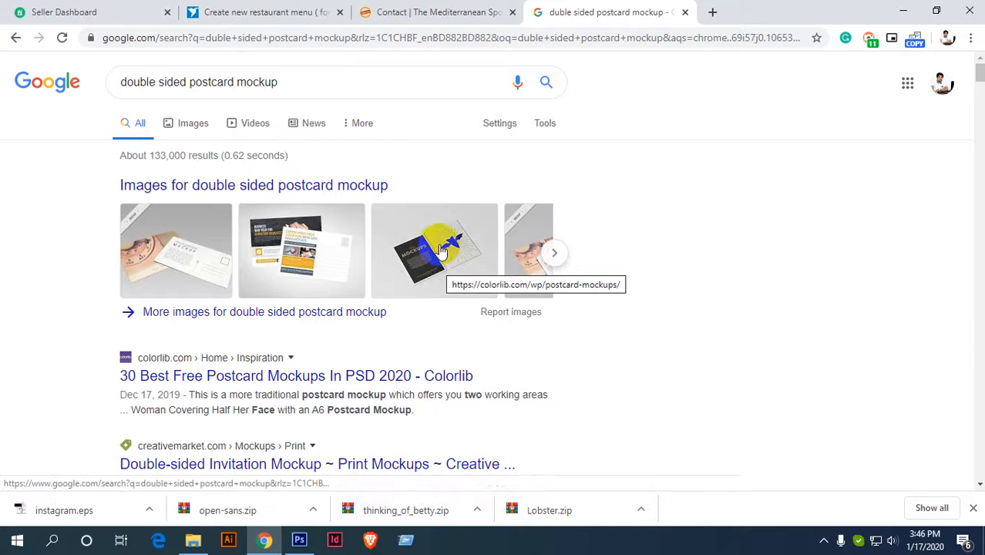
middle_click(279, 375)
scroll(468, 226, "down", 2)
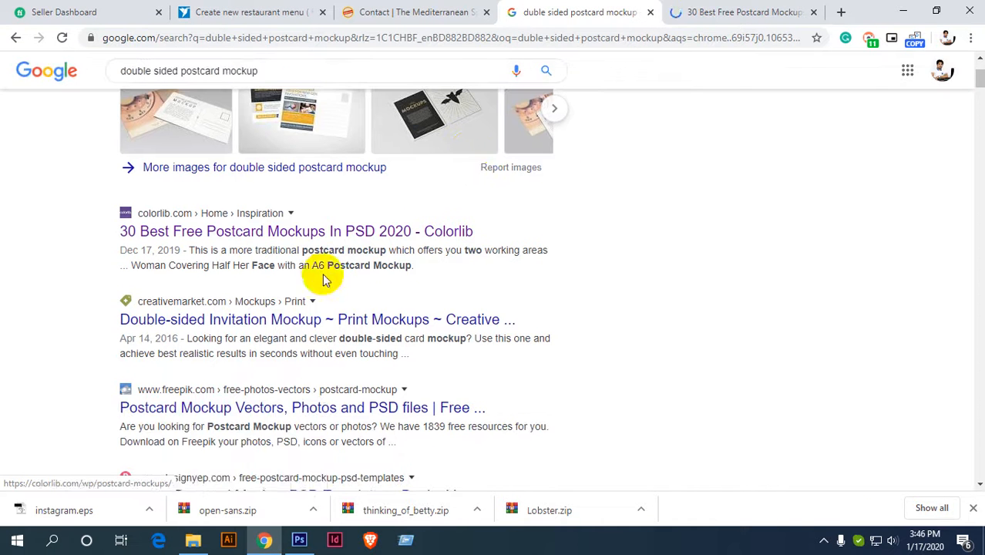
middle_click(374, 319)
scroll(362, 328, "down", 2)
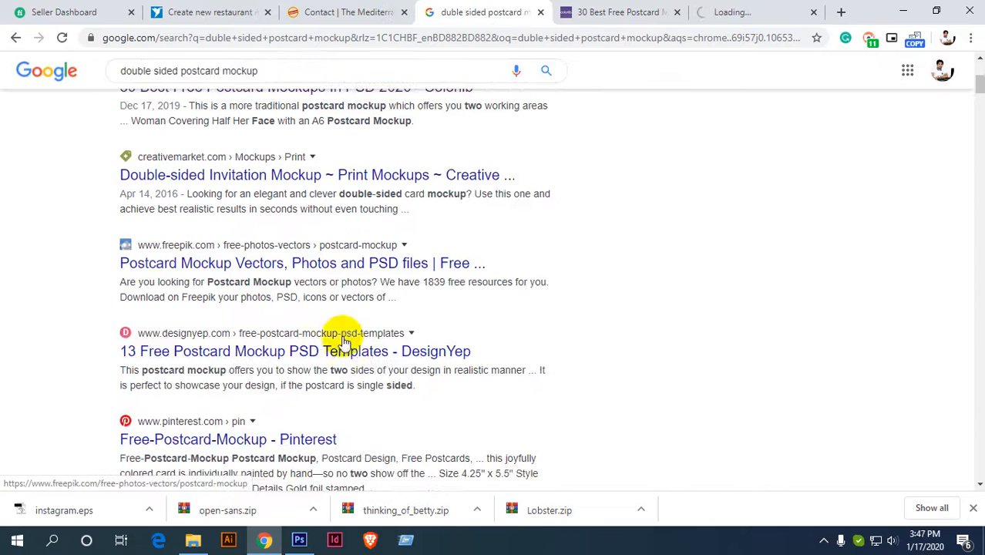
middle_click(208, 263)
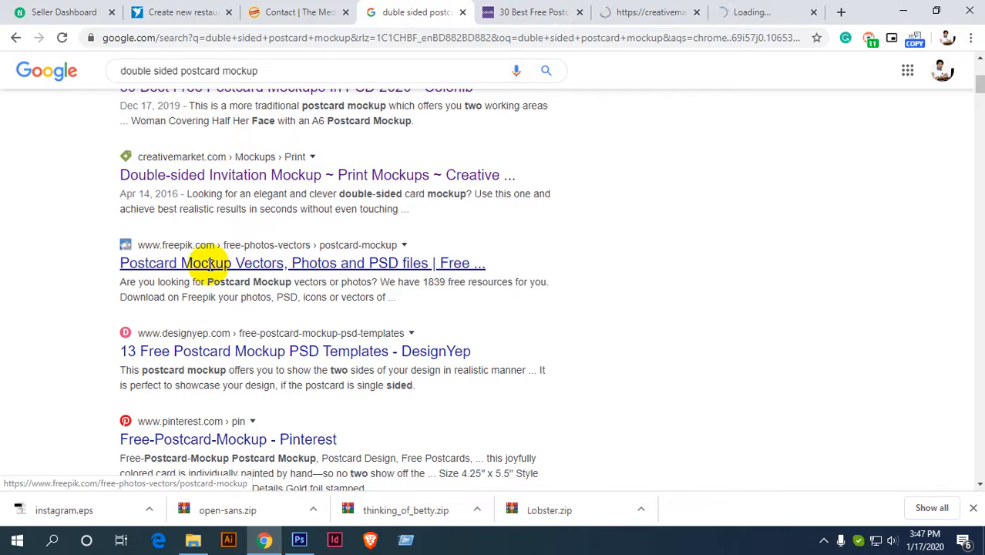
middle_click(260, 351)
Examine the postcard mockups in Colorlib's 30 Best Free Postcard Mockups article for a suitable two-sided design.
left_click(468, 11)
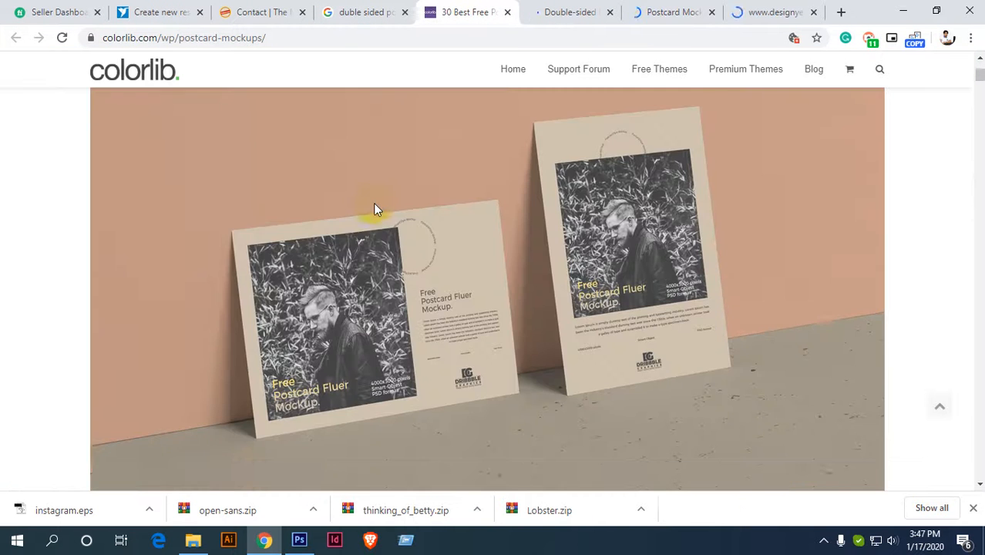
scroll(373, 203, "down", 5)
scroll(376, 206, "up", 5)
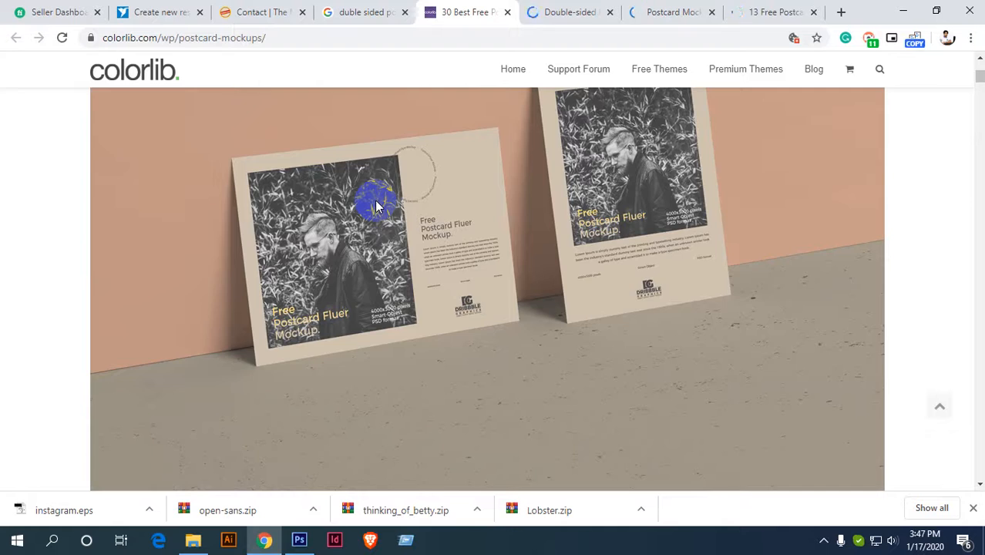
scroll(376, 207, "down", 15)
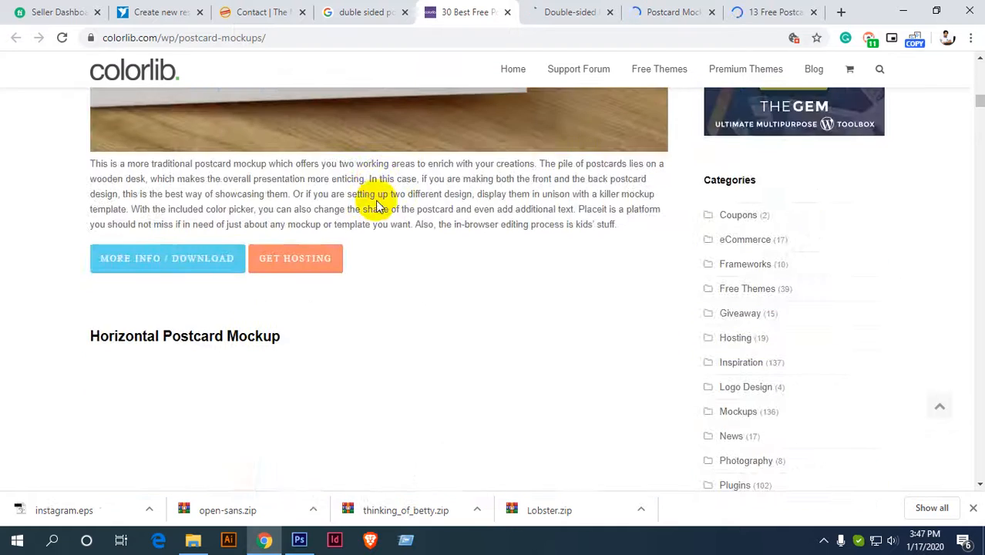
scroll(339, 214, "up", 4)
scroll(344, 215, "down", 5)
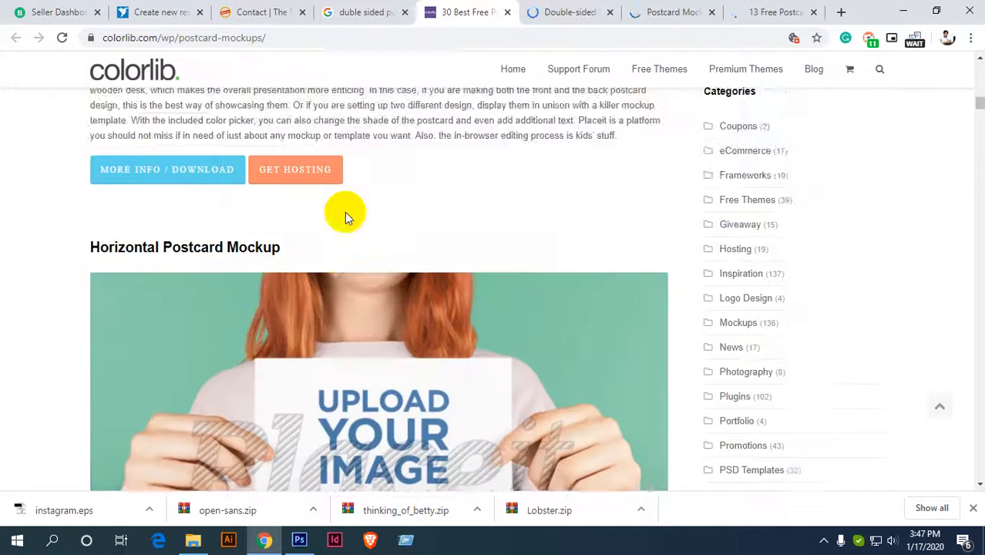
scroll(345, 212, "down", 15)
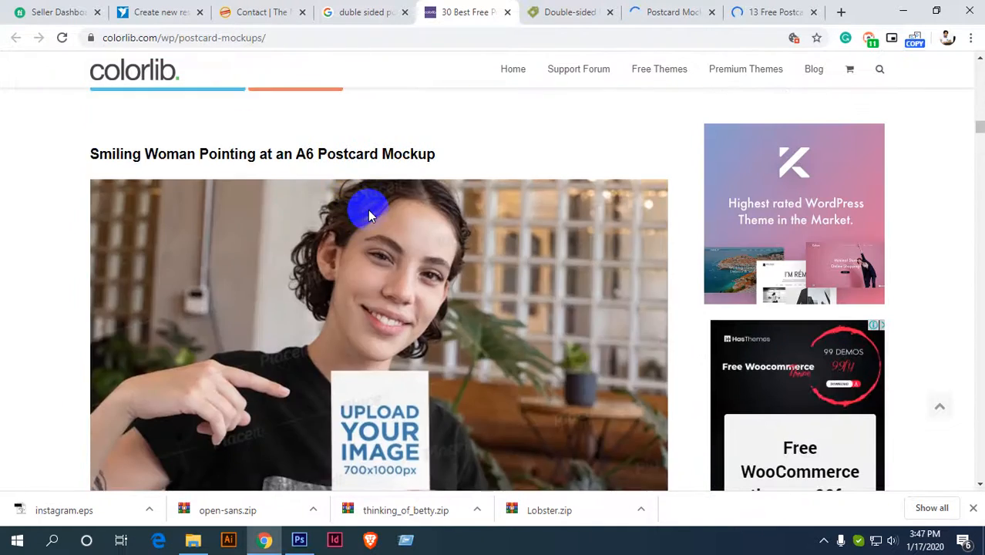
scroll(364, 210, "down", 9)
Check the Double-sided Invitation Mockup page on Creative Market and close it.
left_click(561, 12)
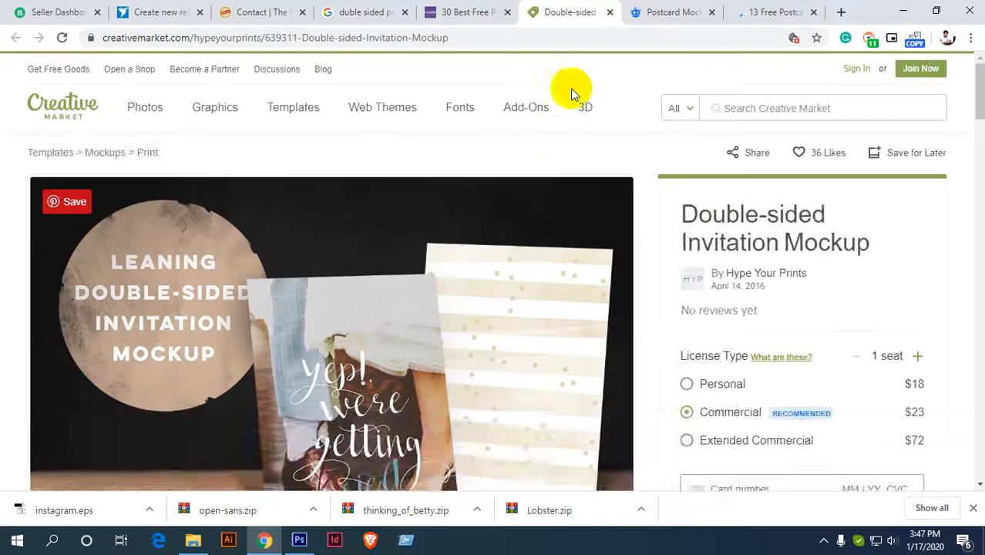
scroll(544, 143, "down", 3)
scroll(613, 101, "up", 3)
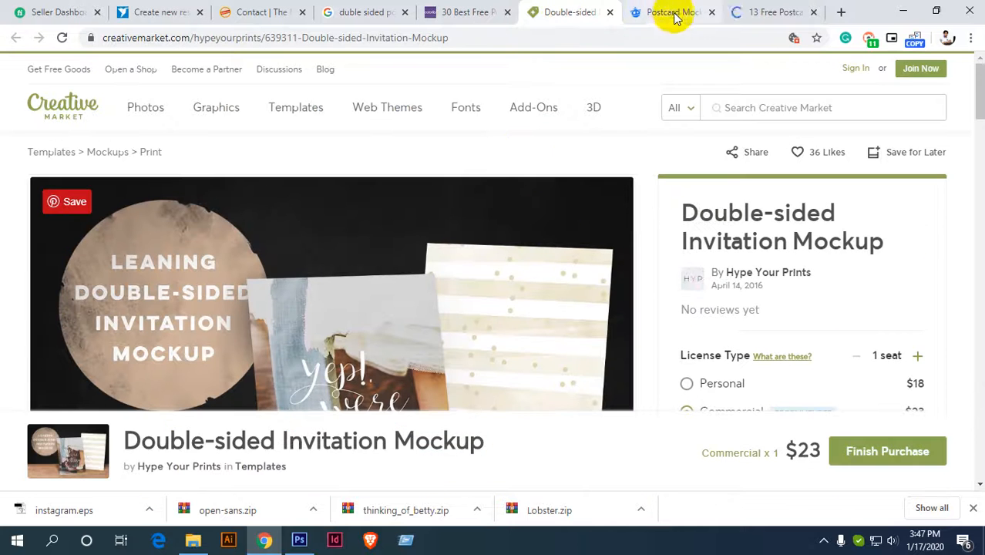
left_click(610, 11)
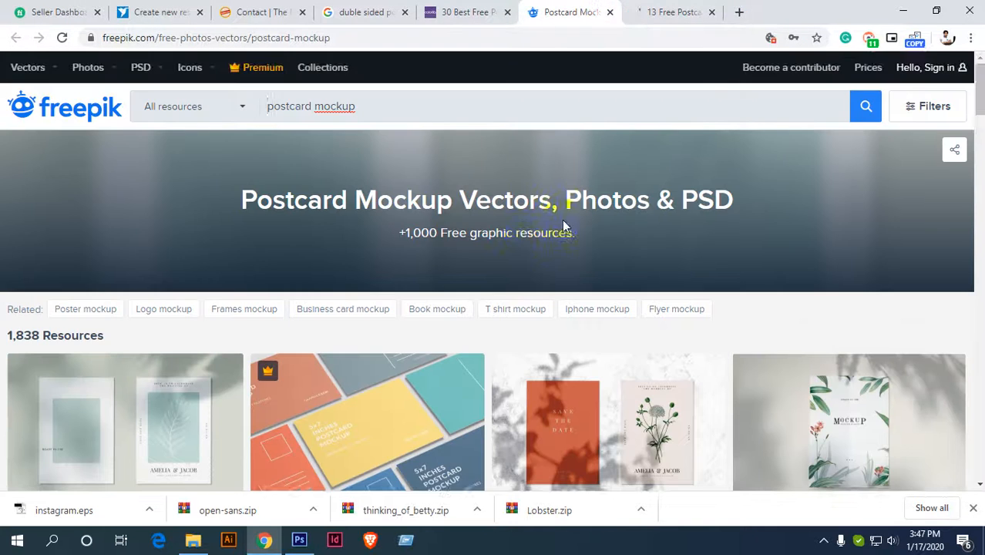
Download the first save-the-date wedding invitation card mockup from Freepik with the free option and return to the results.
scroll(564, 226, "down", 3)
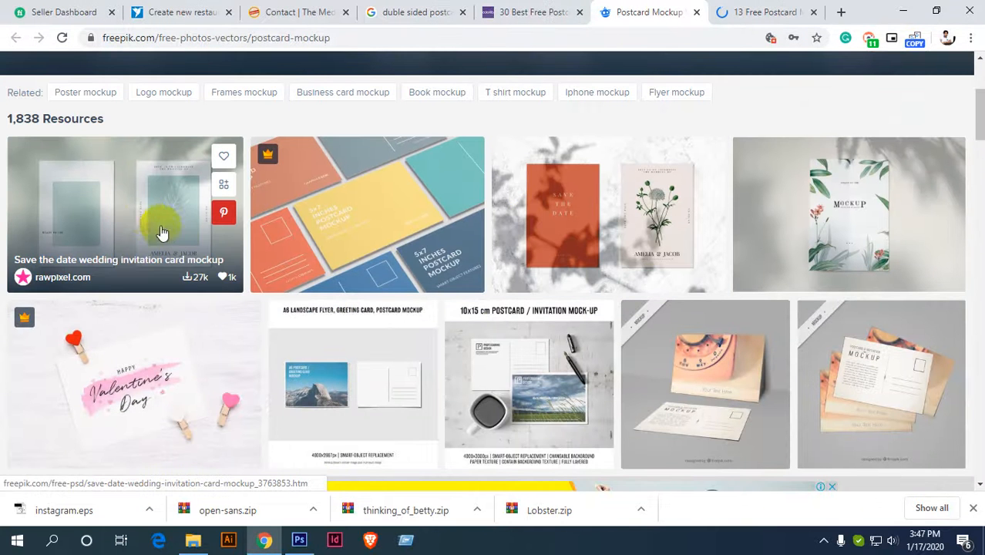
left_click(124, 192)
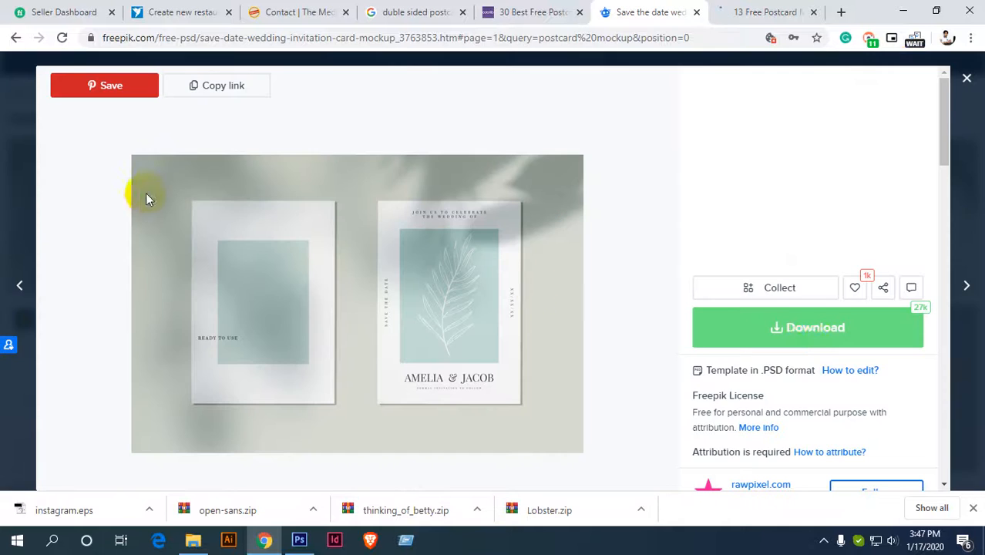
left_click(818, 336)
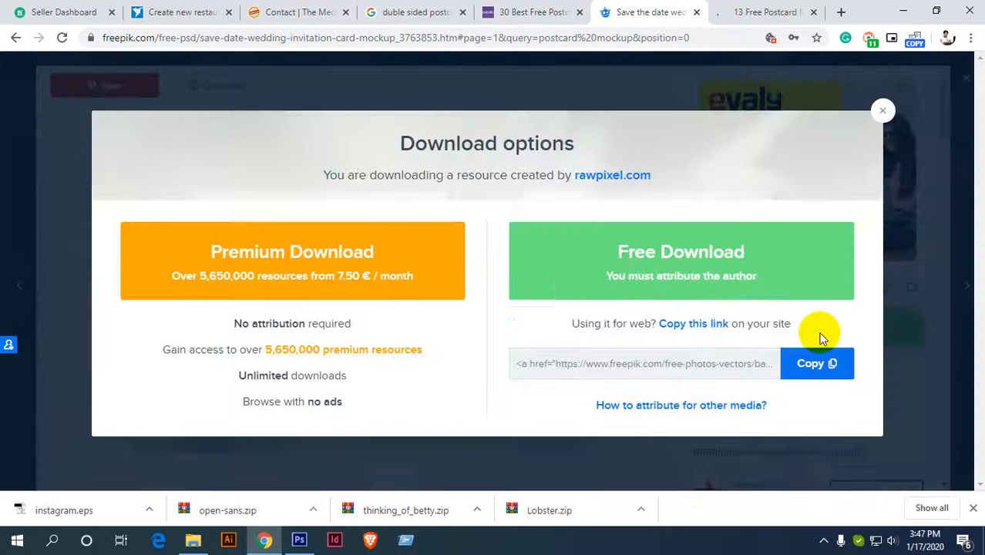
left_click(746, 297)
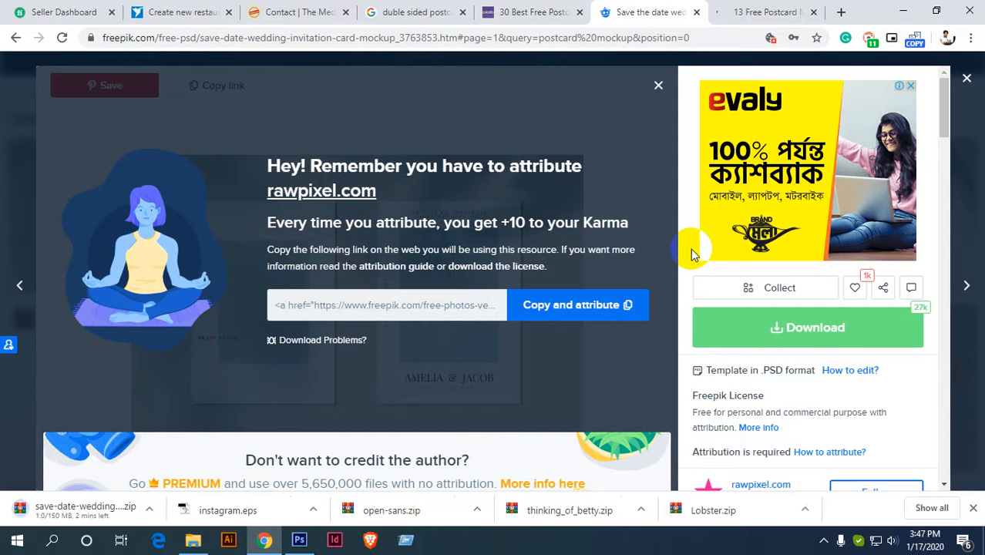
left_click(968, 80)
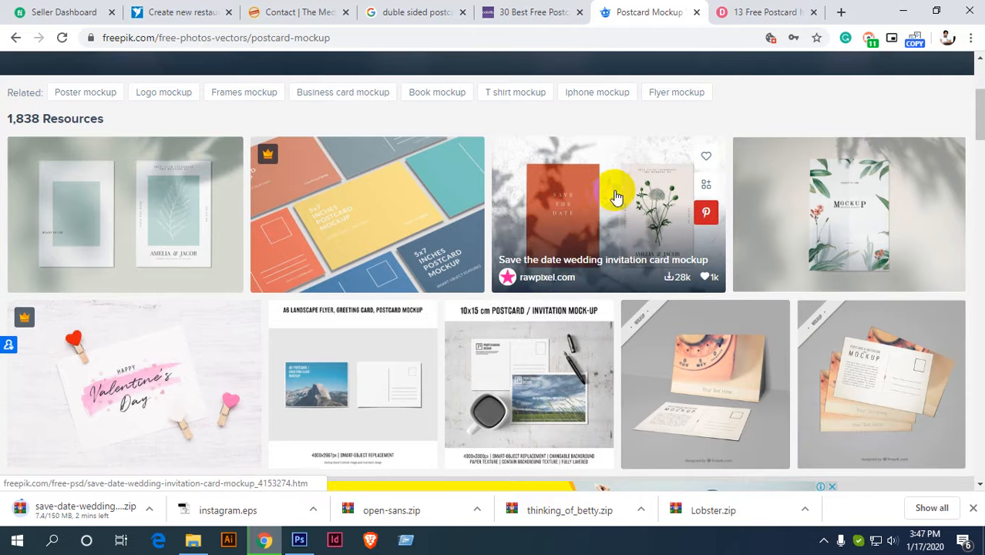
Open Freepik's save-the-date wedding invitation card mockup with the dark red background in a new tab.
scroll(608, 202, "down", 1)
scroll(608, 202, "down", 1)
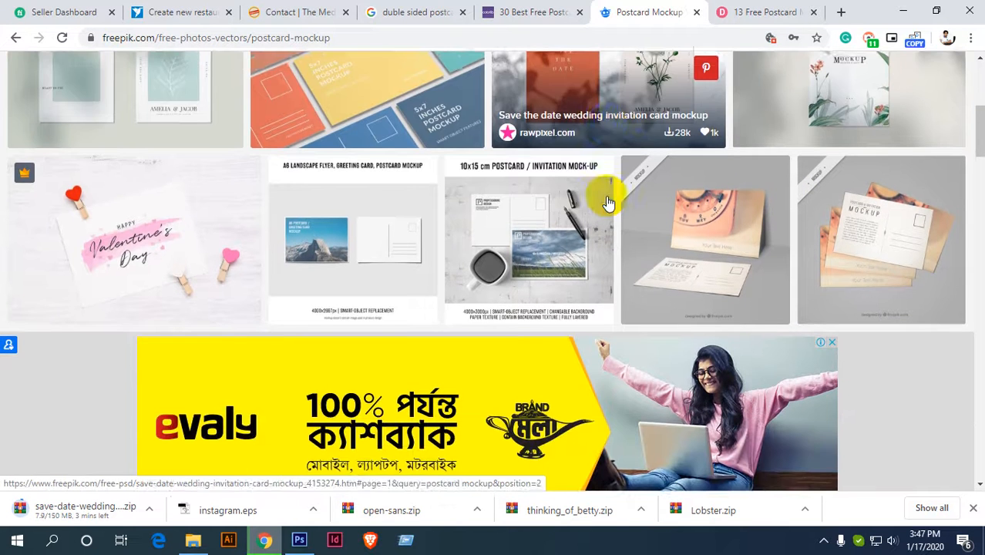
scroll(608, 202, "down", 4)
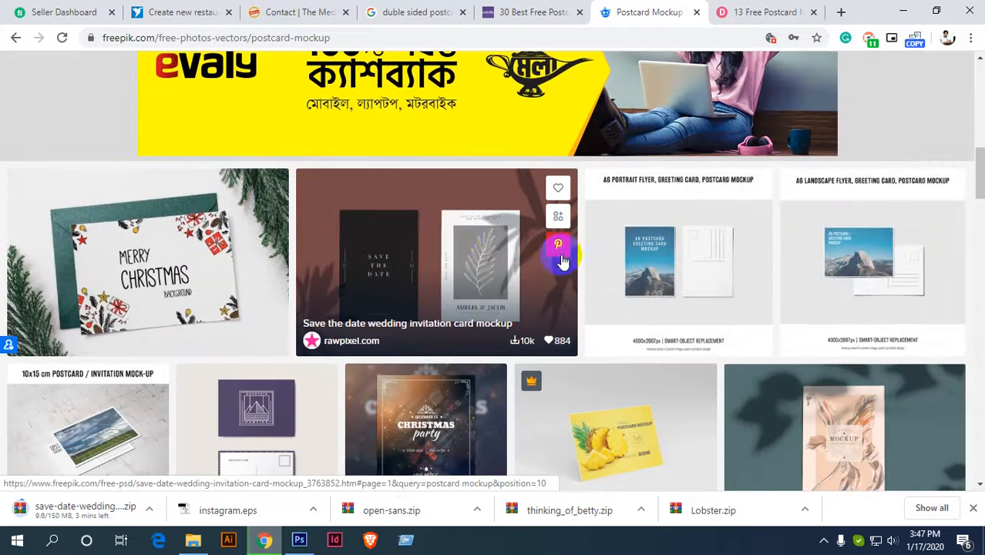
left_click(465, 250, "ctrl")
Browse the rest of Freepik's first page of postcard mockup results for other two-sided designs.
scroll(465, 250, "down", 2)
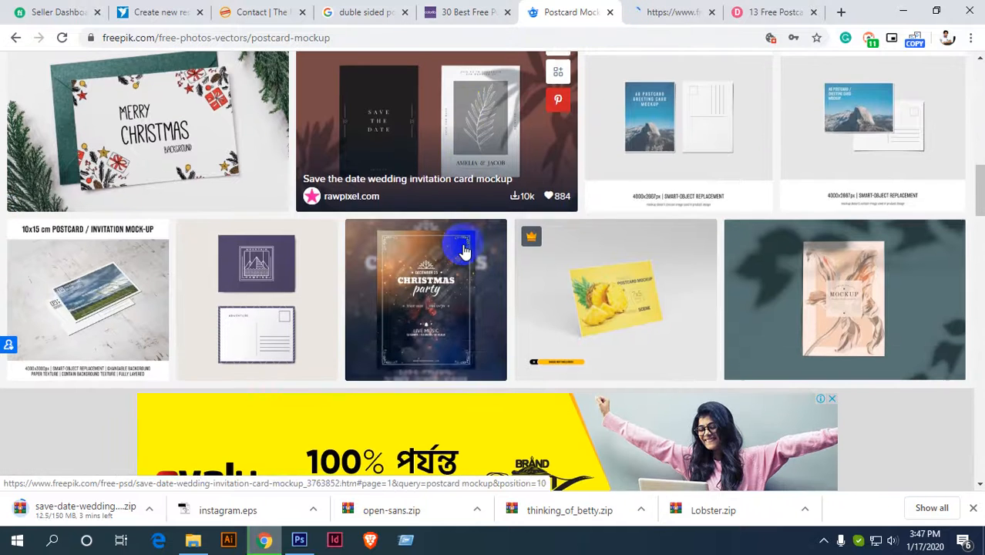
scroll(464, 250, "down", 3)
scroll(465, 251, "up", 3)
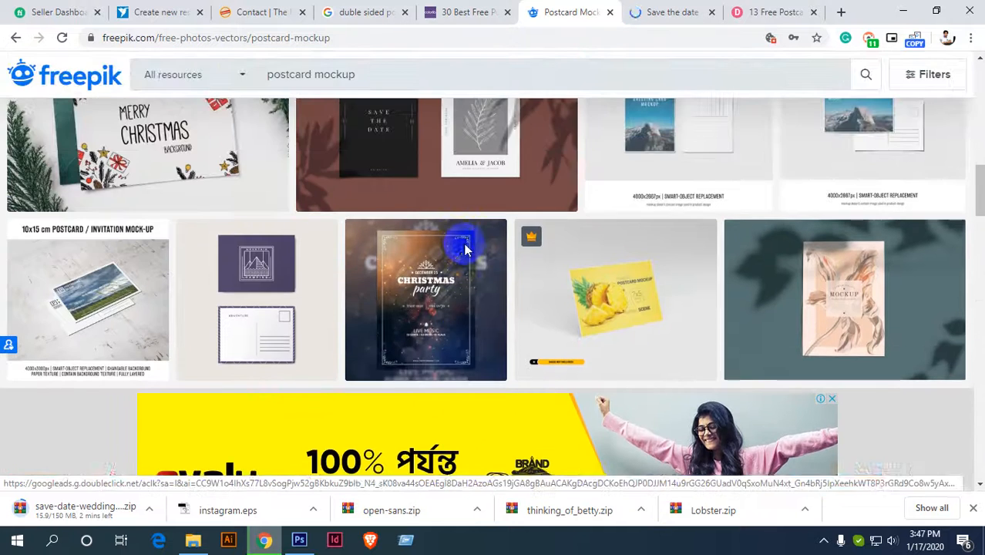
scroll(469, 249, "down", 6)
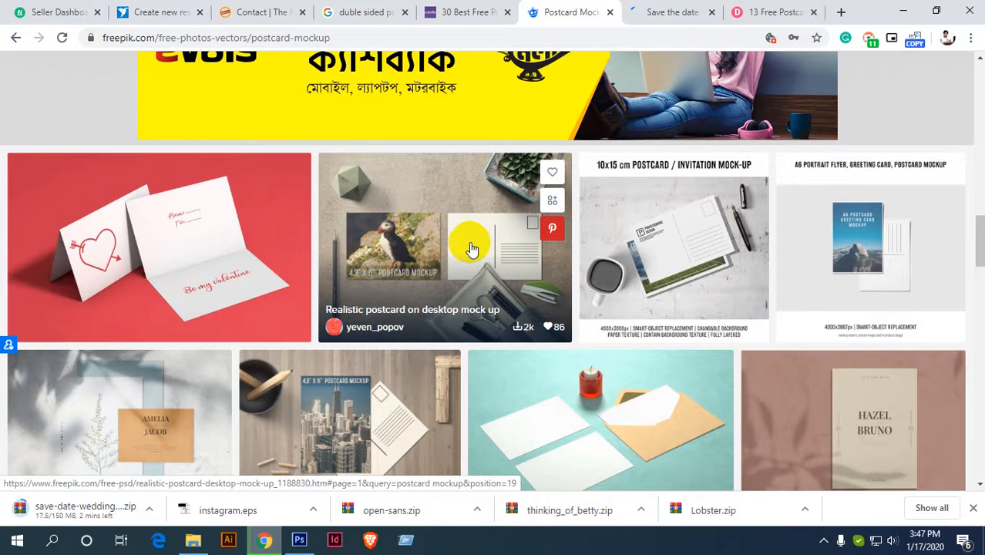
scroll(474, 247, "down", 2)
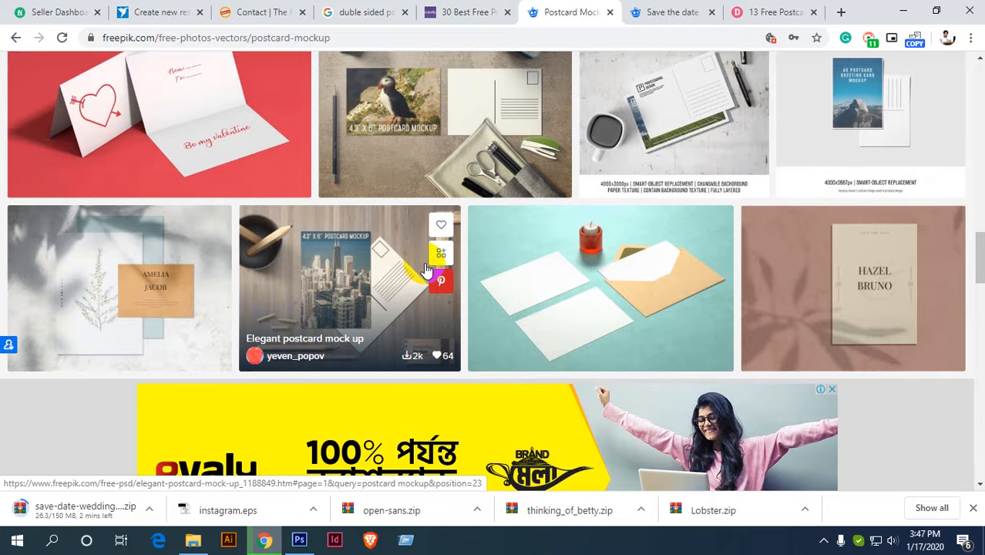
scroll(426, 268, "down", 4)
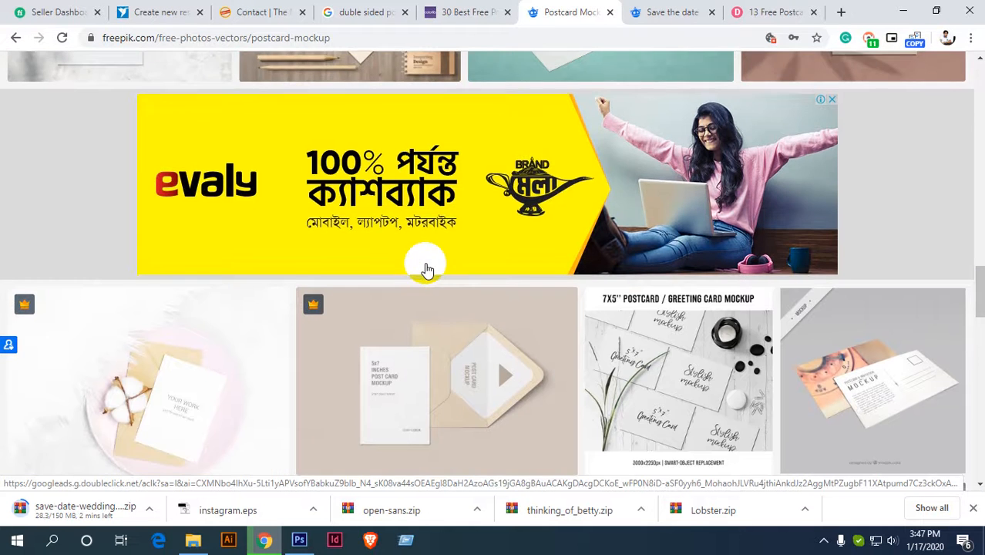
scroll(426, 268, "down", 3)
scroll(428, 270, "down", 1)
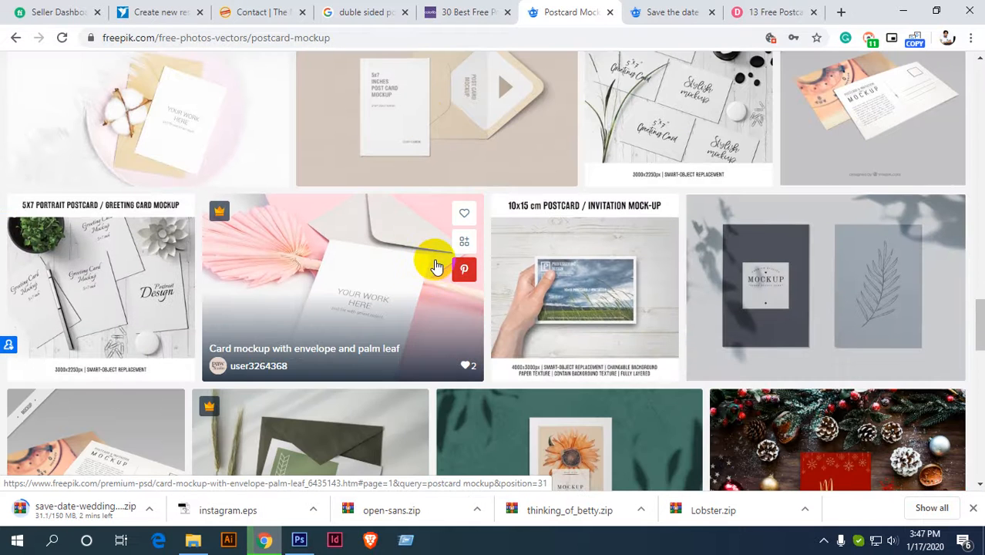
scroll(435, 265, "down", 4)
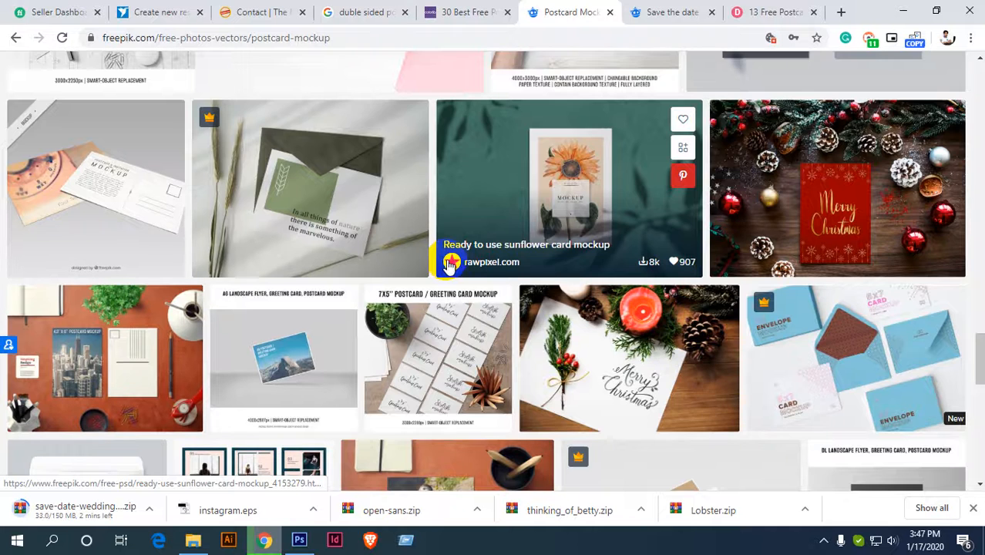
scroll(449, 265, "down", 2)
scroll(449, 262, "down", 4)
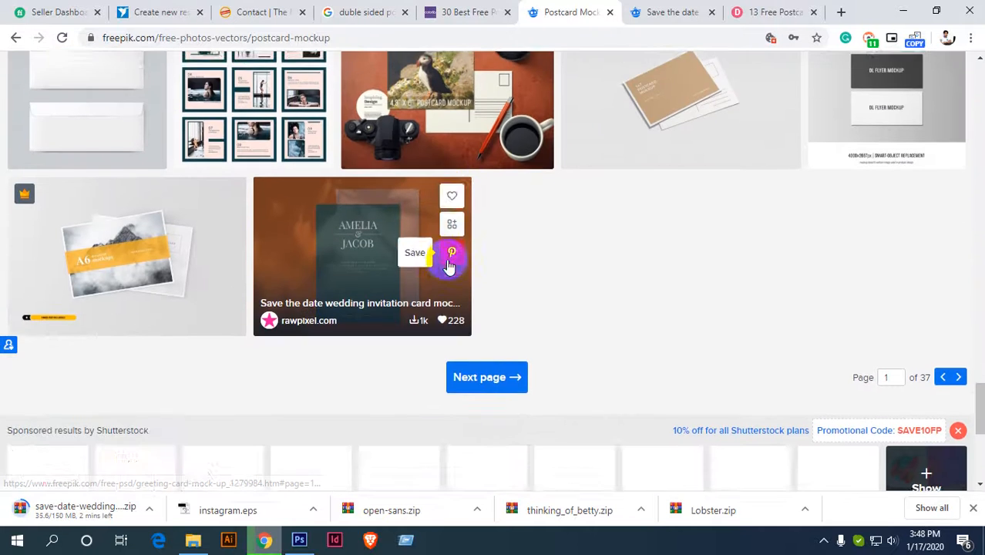
scroll(536, 270, "down", 2)
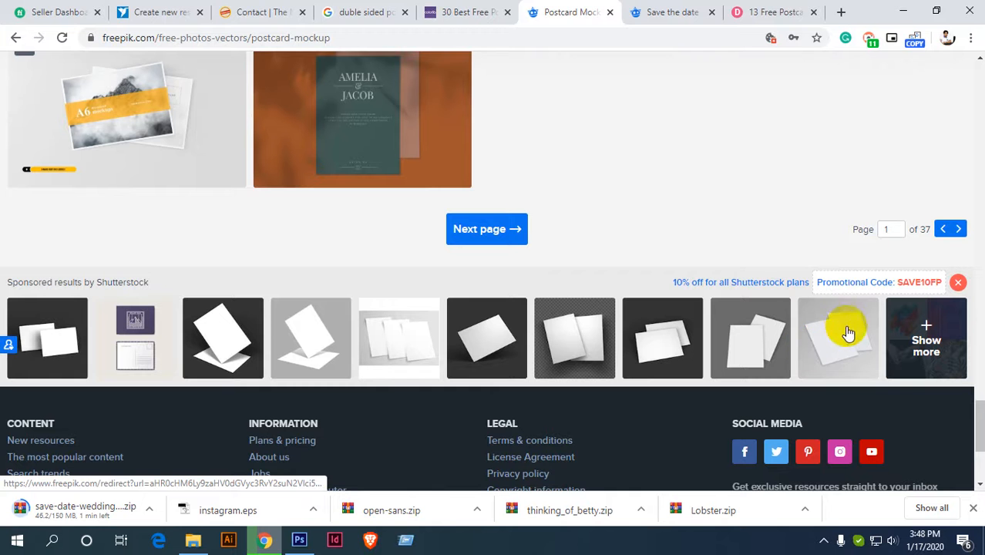
Advance Freepik's postcard mockup results to page 2 and download the dark red save-the-date wedding invitation card mockup with the free option.
left_click(498, 236)
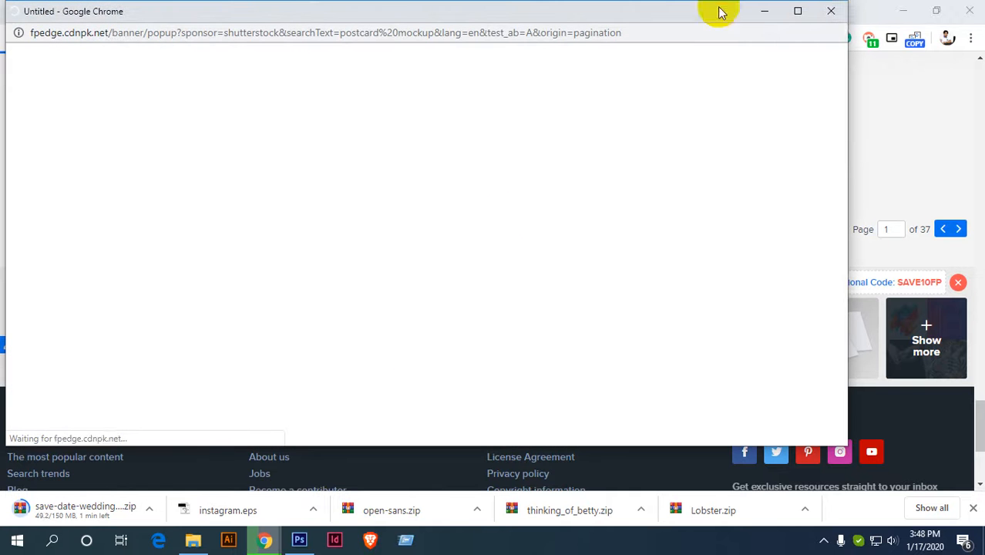
left_click(831, 11)
left_click(663, 8)
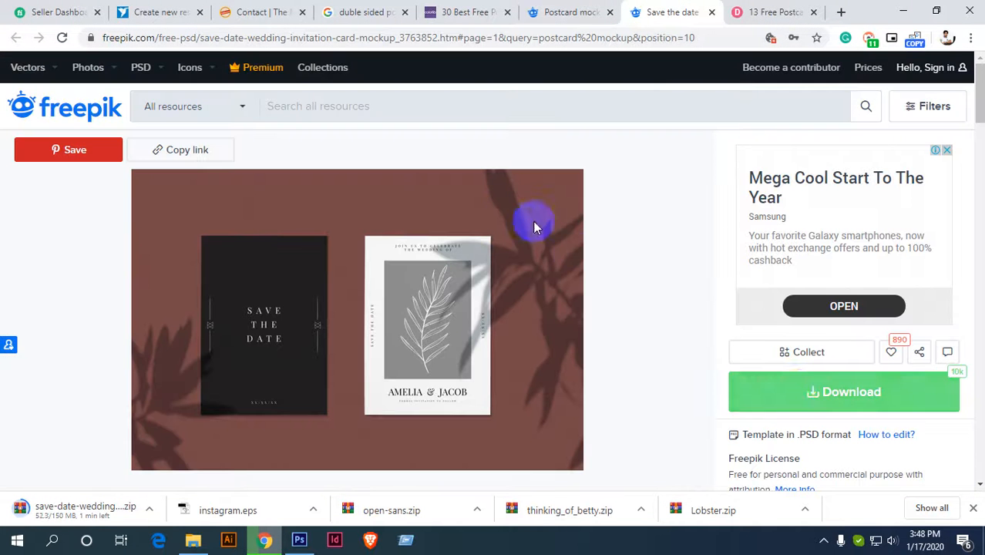
left_click(840, 395)
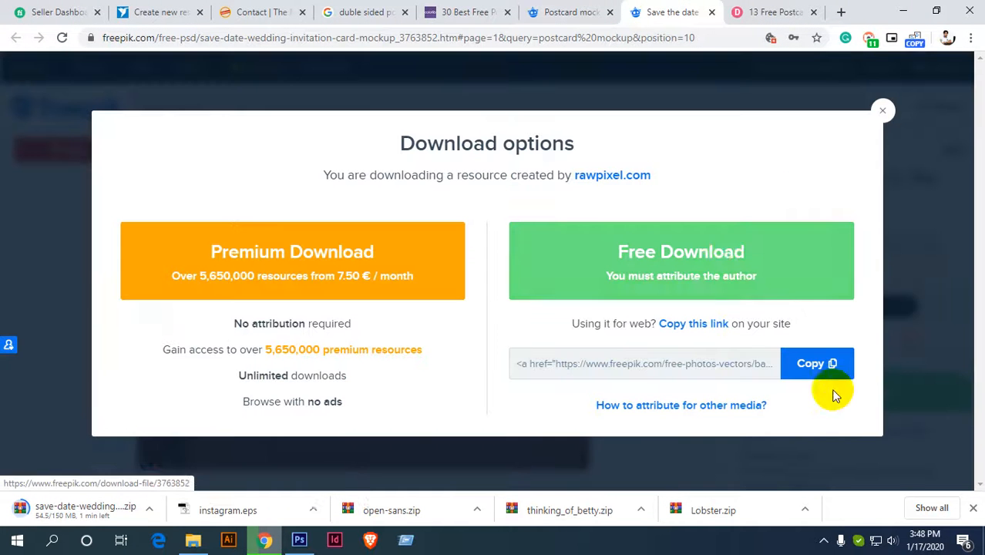
left_click(722, 251)
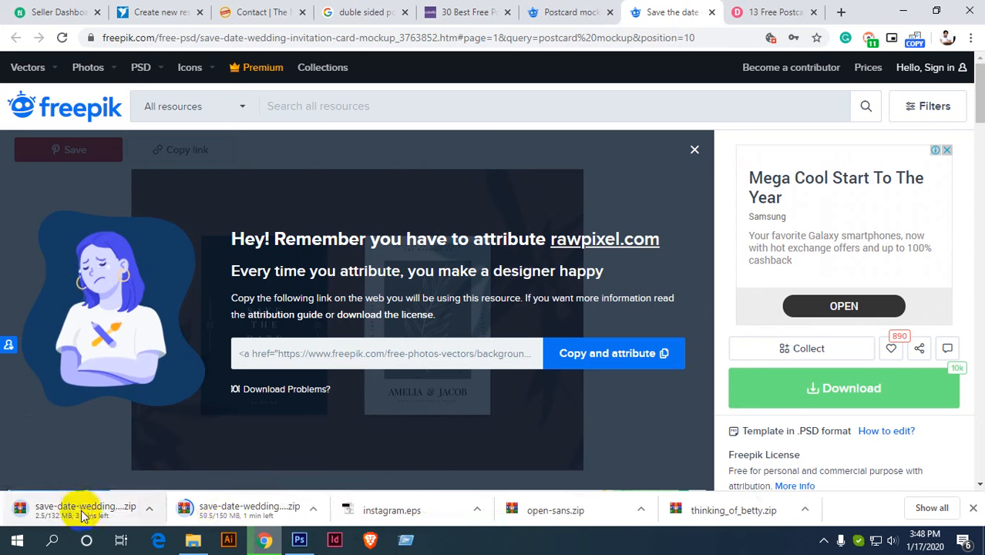
left_click(711, 12)
left_click(710, 11)
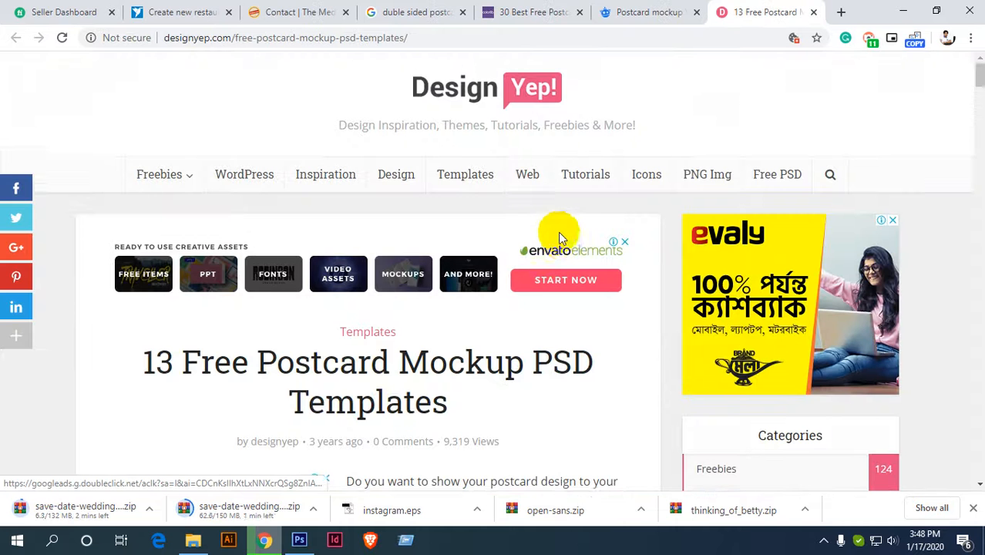
Skim the DesignYep and Colorlib postcard mockup articles for two-sided designs and close both pages.
scroll(561, 231, "down", 10)
scroll(565, 230, "down", 8)
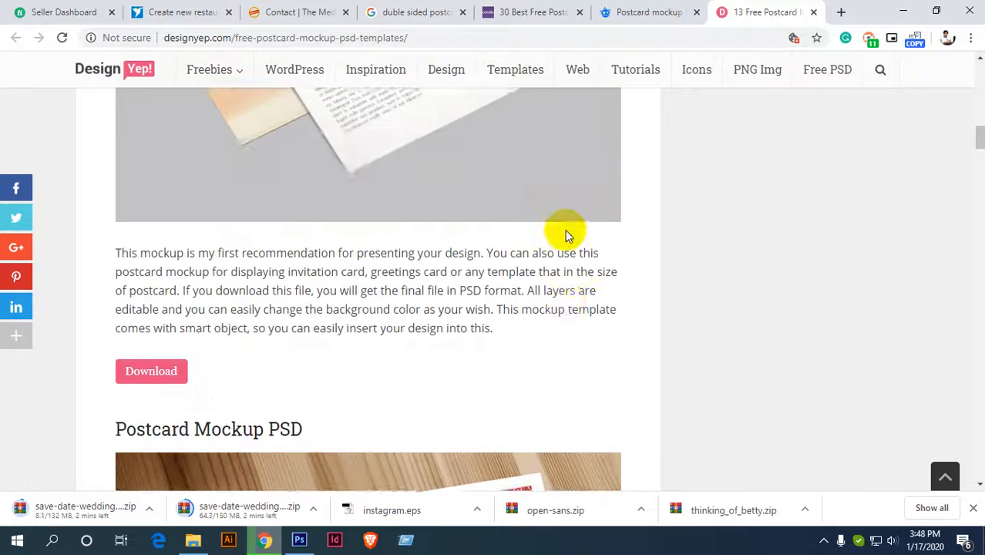
left_click(814, 13)
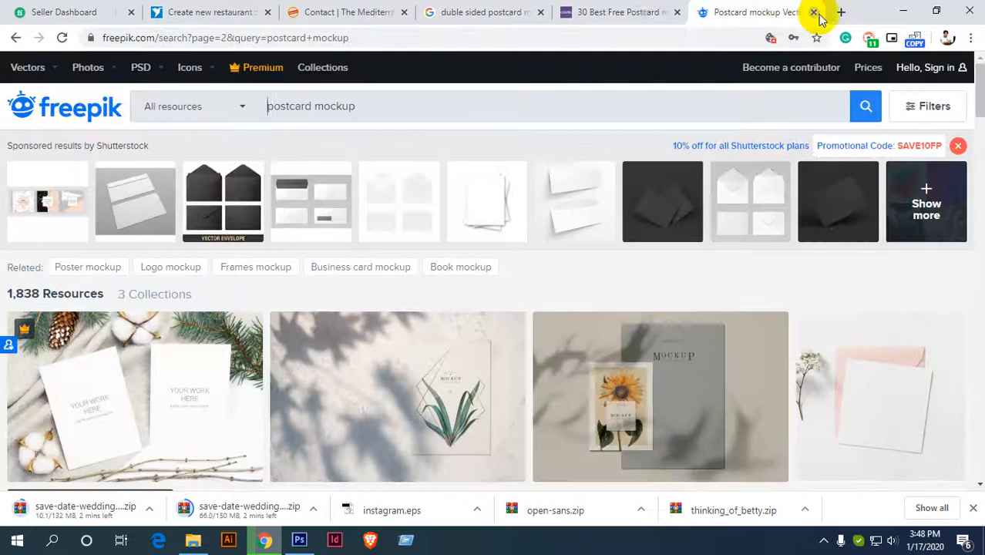
left_click(584, 12)
scroll(579, 150, "down", 5)
scroll(579, 150, "down", 3)
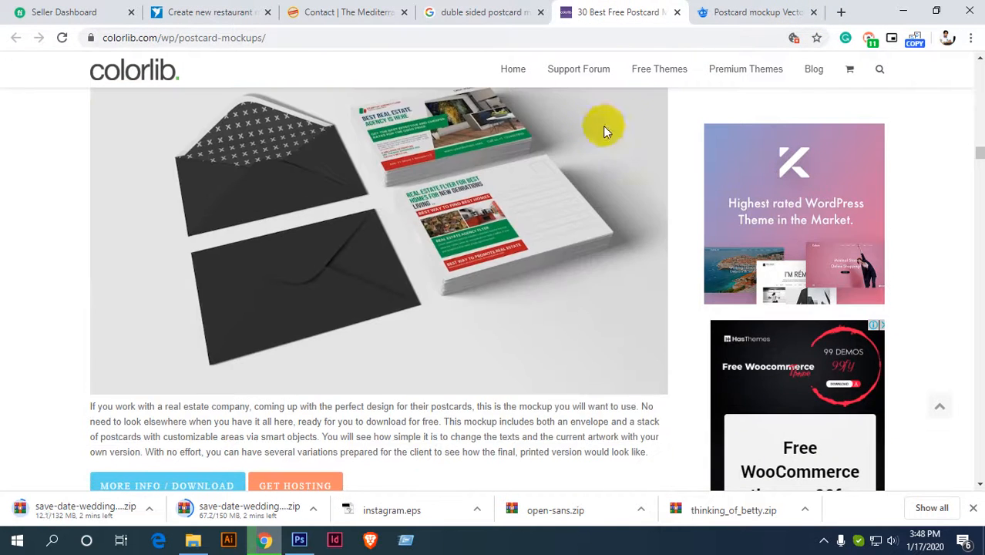
left_click(677, 12)
Open CreativeBooster's Free Flyer Mockups and Layerbag's 60+ Invitation & Greeting Card Mockup Designs from the Google results in new tabs.
left_click(454, 15)
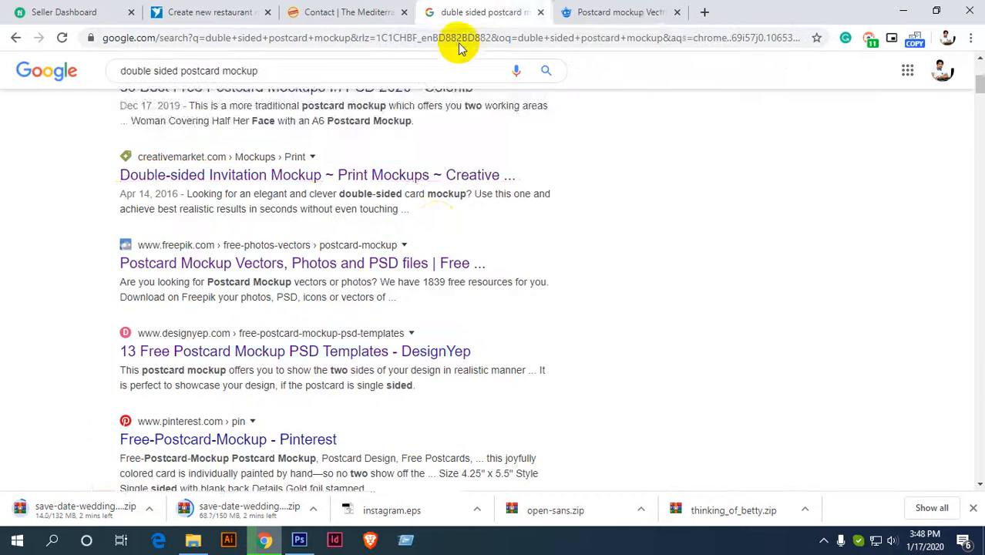
scroll(433, 186, "down", 2)
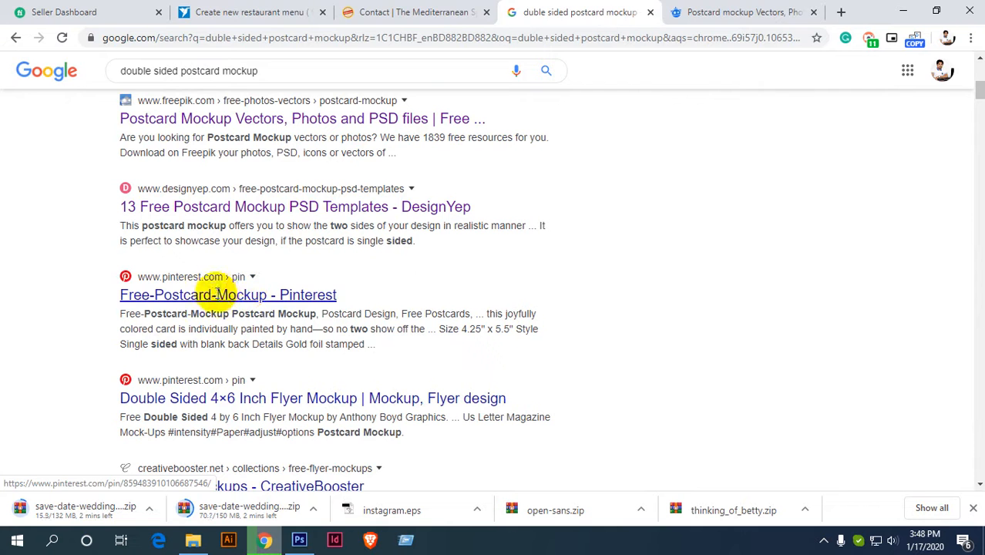
middle_click(216, 294)
scroll(440, 275, "down", 1)
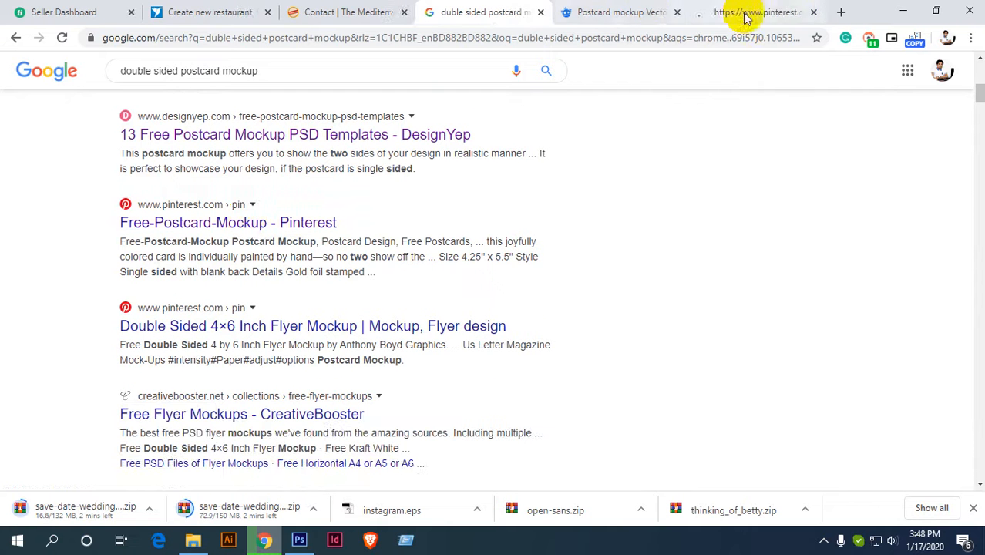
left_click(813, 12)
scroll(248, 292, "down", 2)
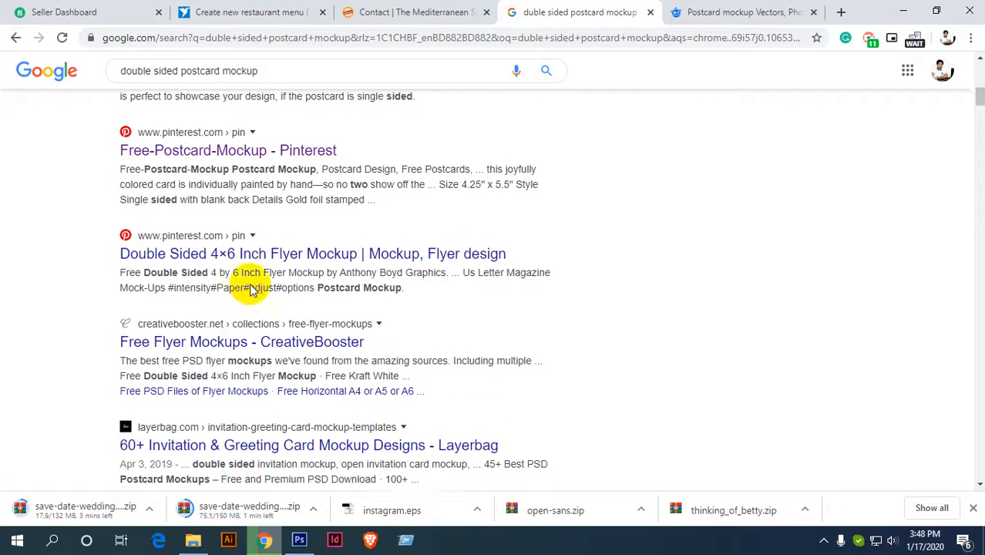
middle_click(245, 267)
scroll(245, 267, "down", 1)
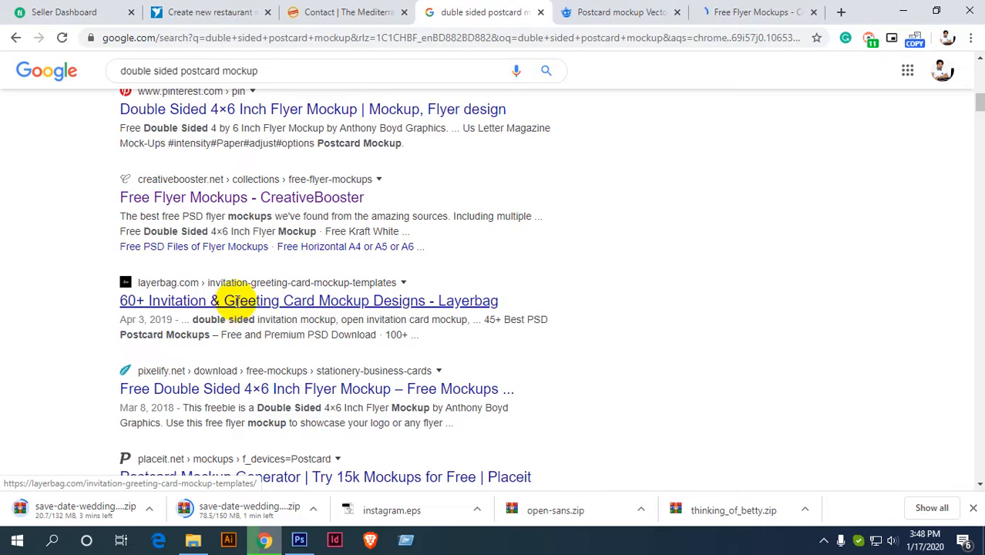
middle_click(235, 300)
Browse CreativeBooster's free flyer mockups and open the Free Double Sided 4×6 Inch Flyer Mockup in a new tab.
left_click(638, 11)
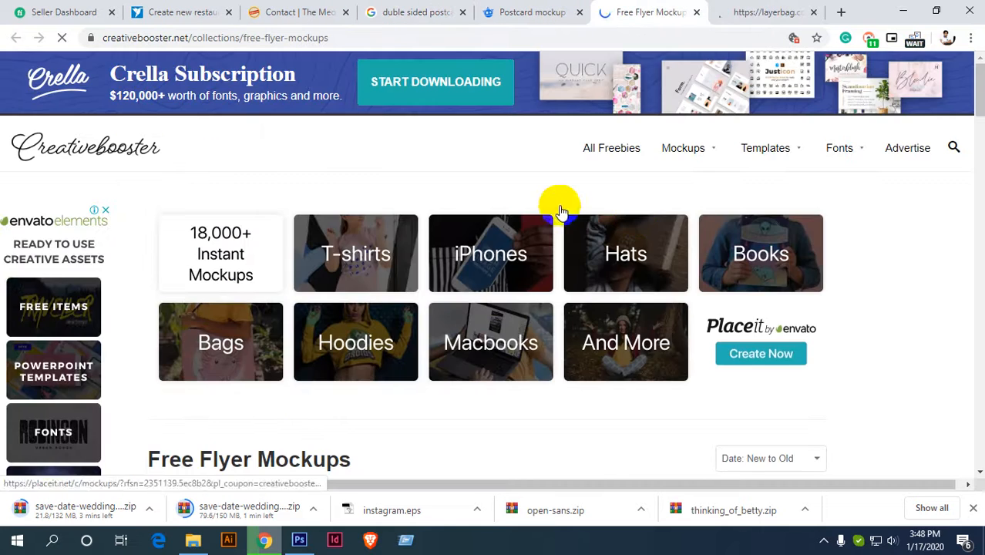
scroll(560, 209, "down", 4)
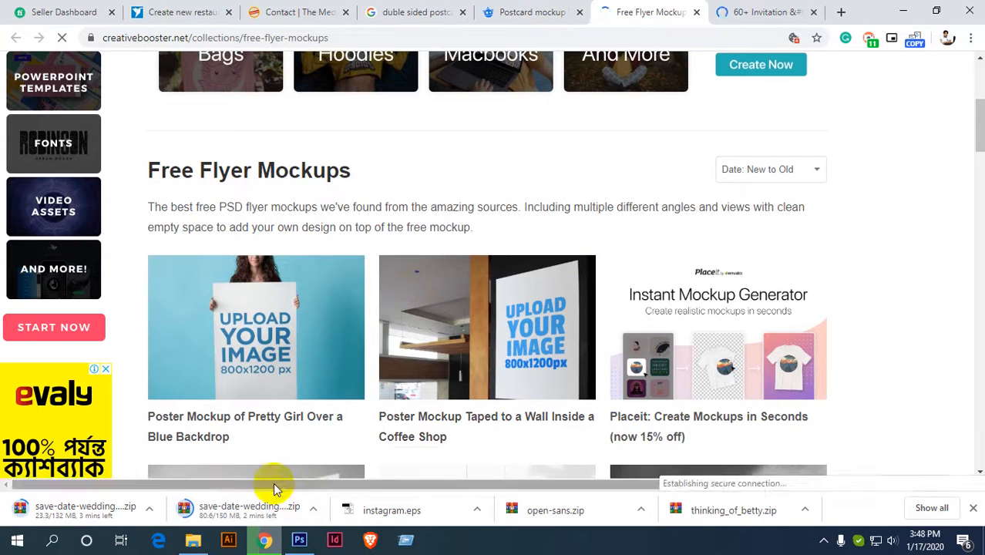
scroll(493, 223, "down", 5)
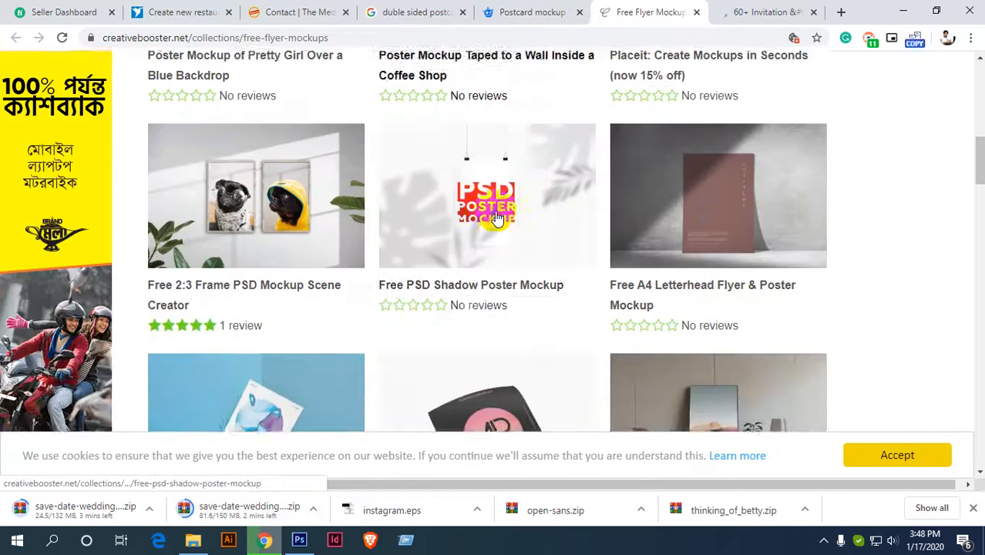
scroll(497, 220, "down", 3)
scroll(497, 220, "up", 3)
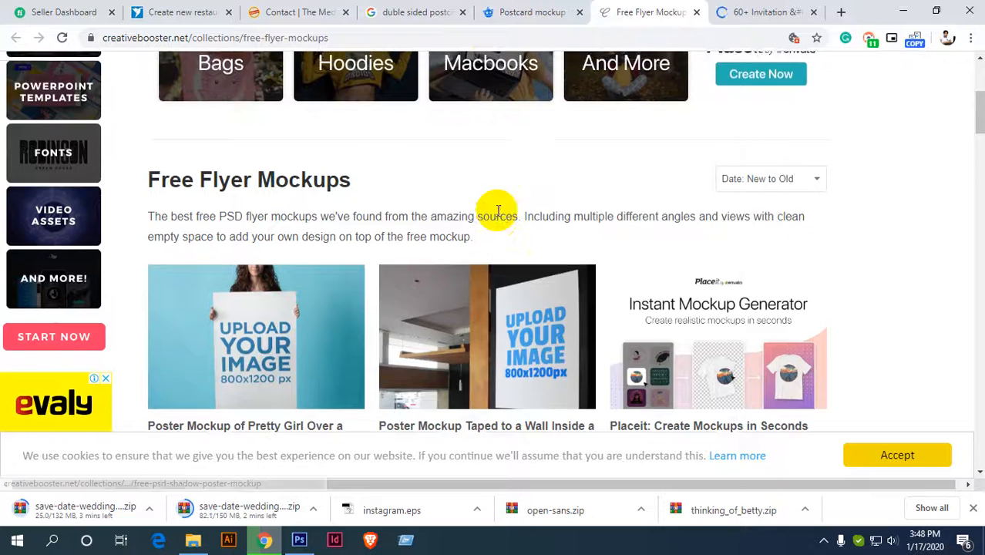
scroll(497, 213, "down", 2)
scroll(515, 219, "down", 4)
scroll(527, 228, "down", 3)
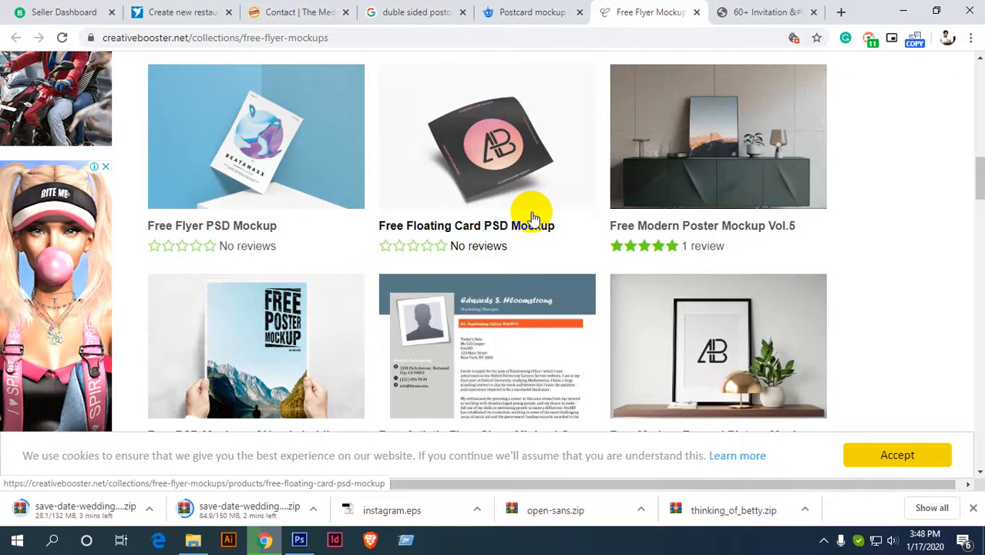
scroll(532, 218, "down", 9)
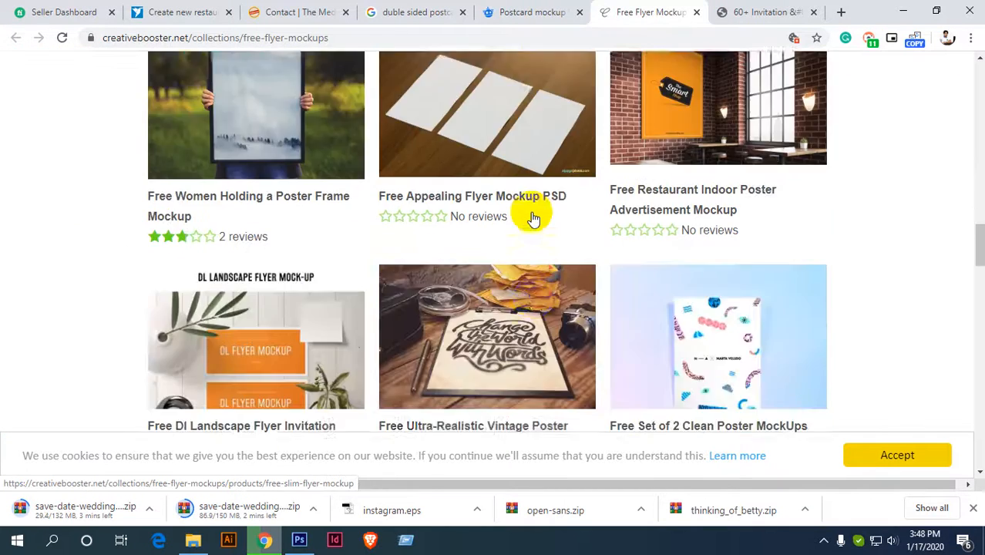
scroll(532, 218, "up", 3)
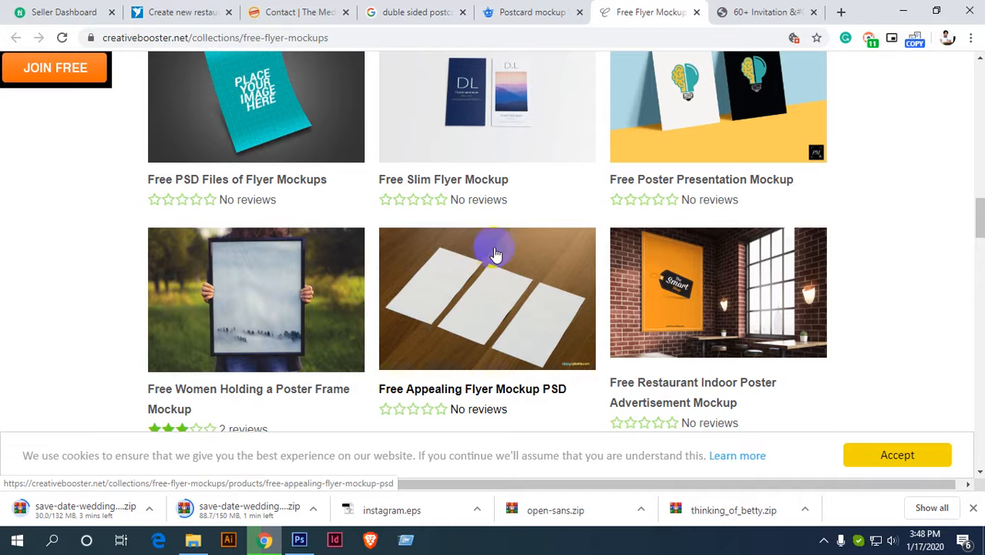
scroll(497, 252, "down", 6)
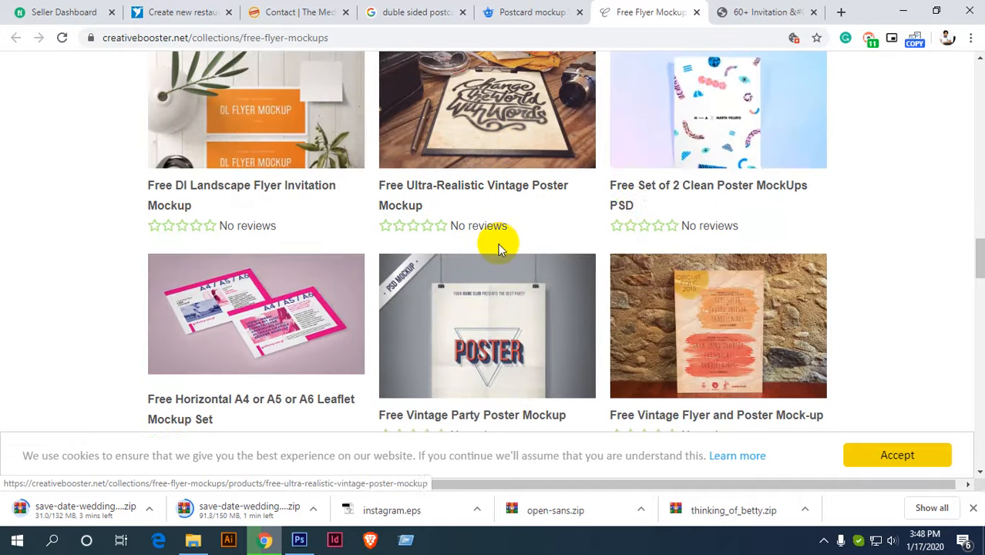
scroll(500, 247, "down", 3)
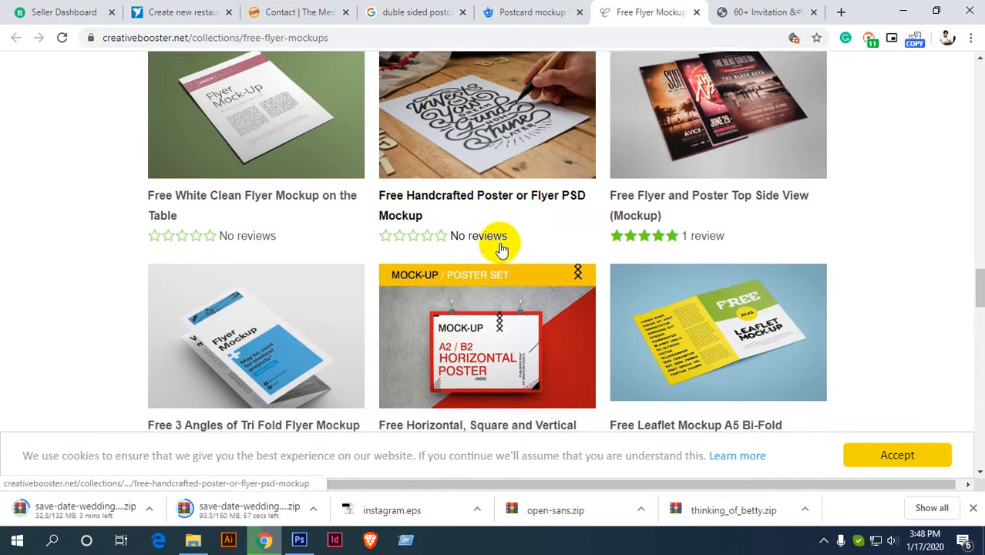
scroll(501, 248, "down", 5)
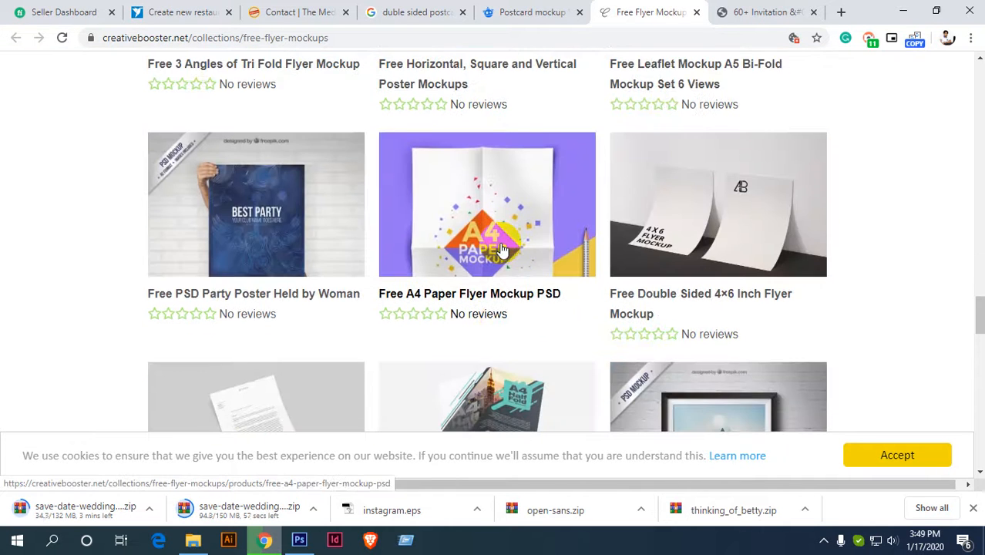
scroll(501, 248, "down", 1)
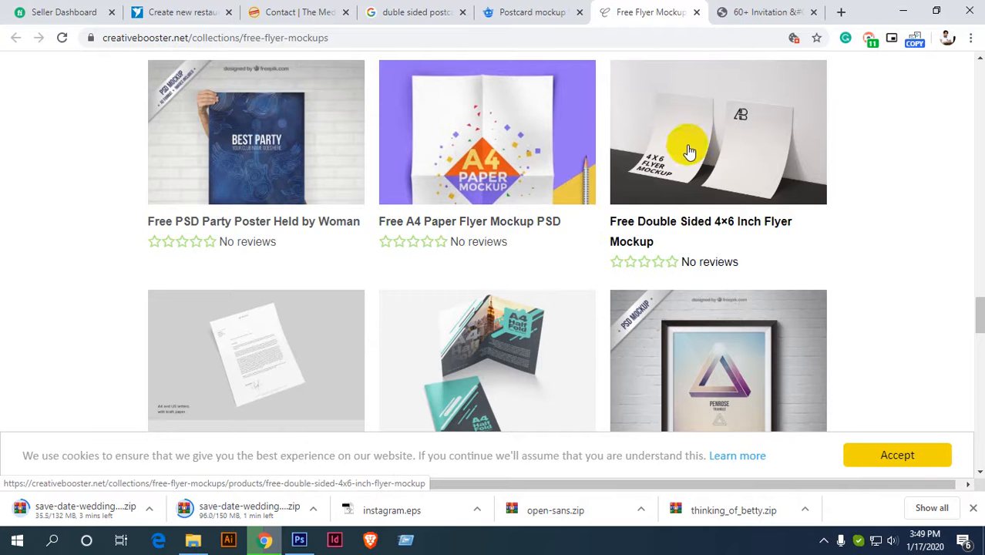
middle_click(683, 161)
Look through the rest of CreativeBooster's free flyer mockups for other double-sided card designs.
scroll(479, 218, "down", 5)
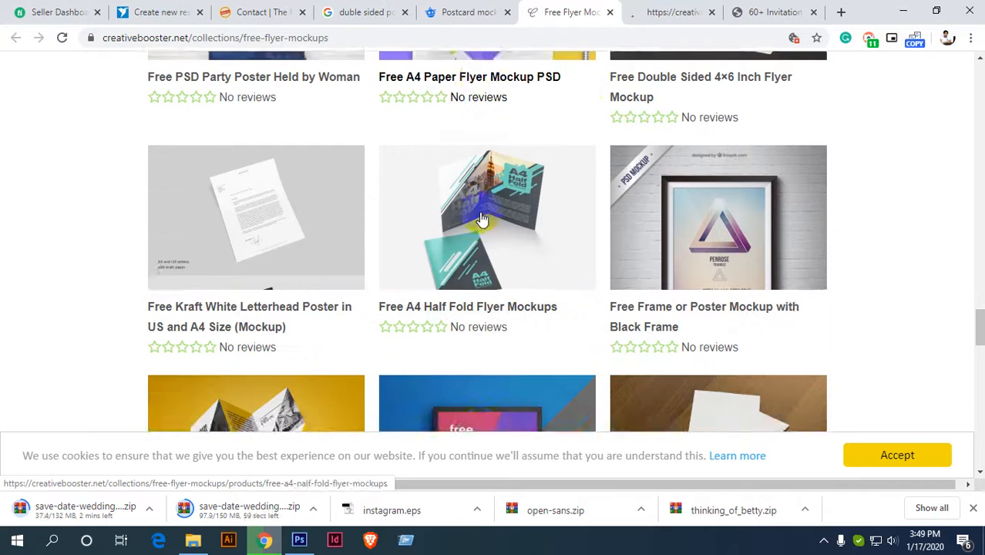
scroll(480, 218, "down", 7)
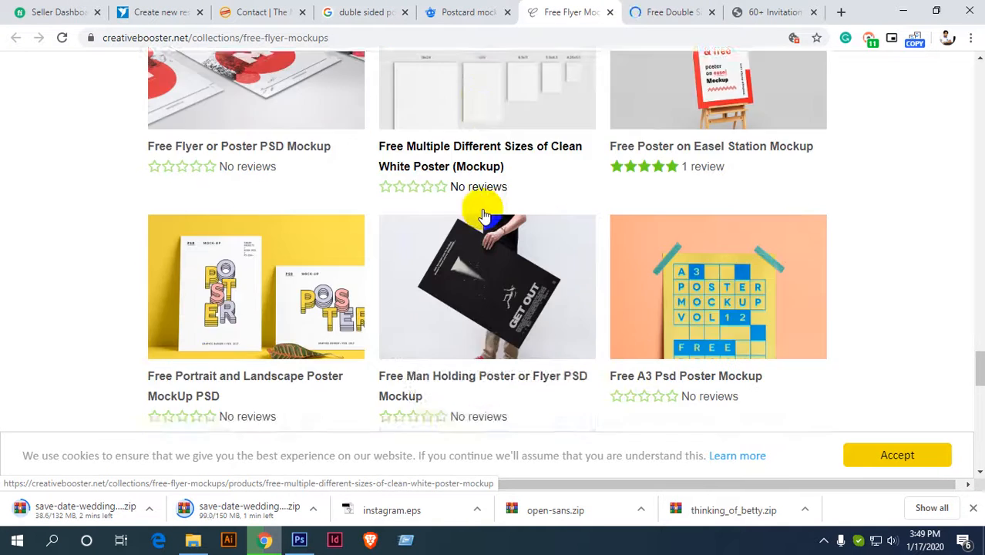
scroll(484, 216, "down", 3)
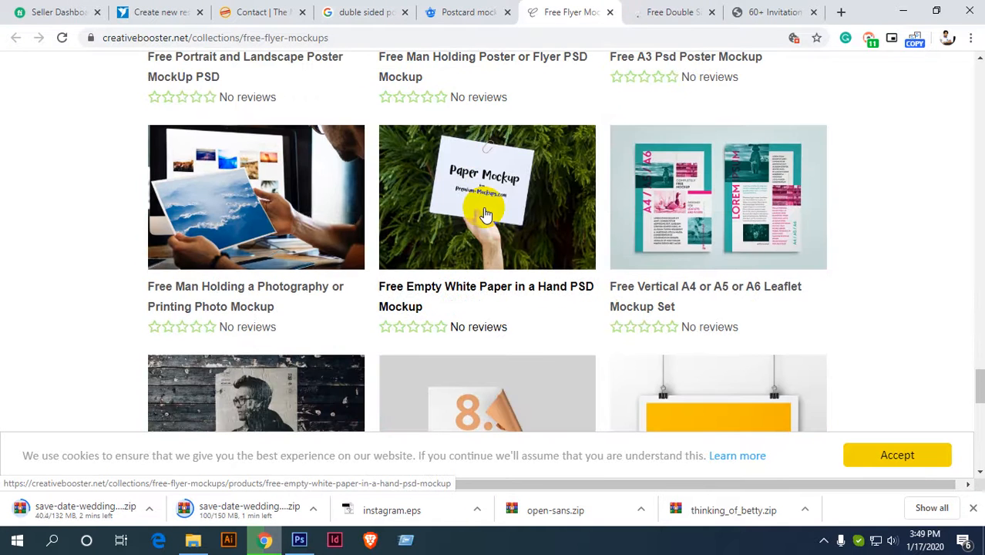
scroll(485, 215, "down", 8)
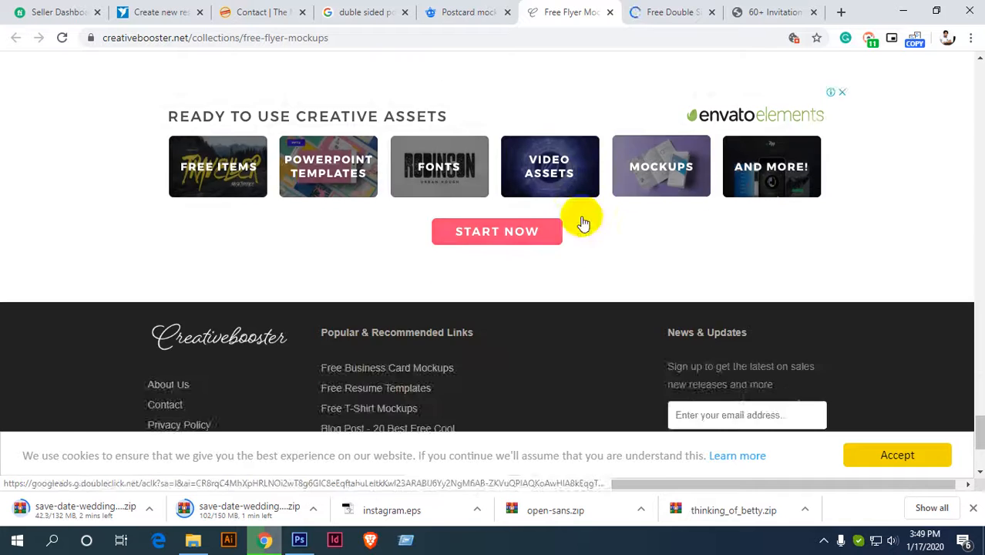
scroll(583, 223, "up", 3)
Go to the external download page of the Free Double Sided 4×6 Inch Flyer Mockup from its CreativeBooster entry.
left_click(649, 11)
scroll(521, 297, "down", 2)
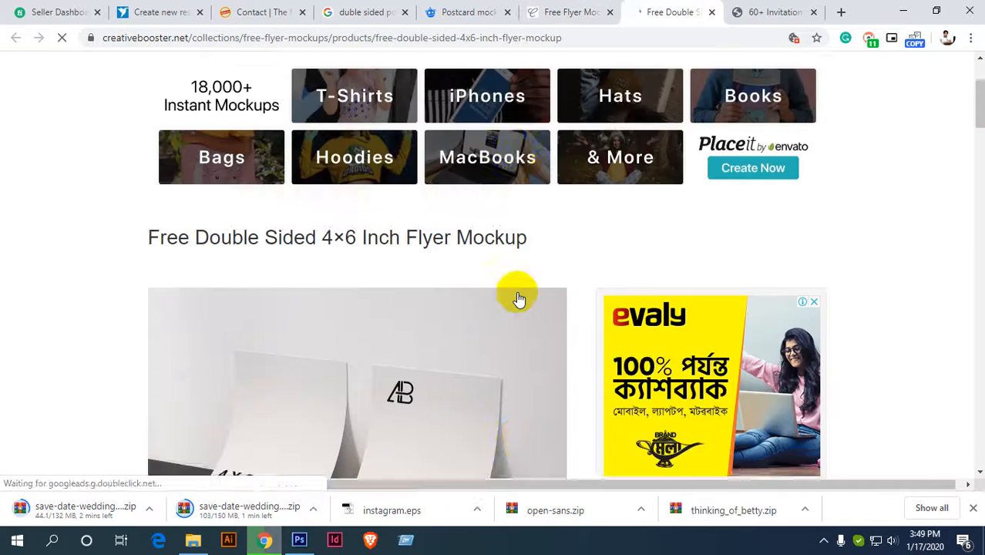
scroll(519, 298, "down", 6)
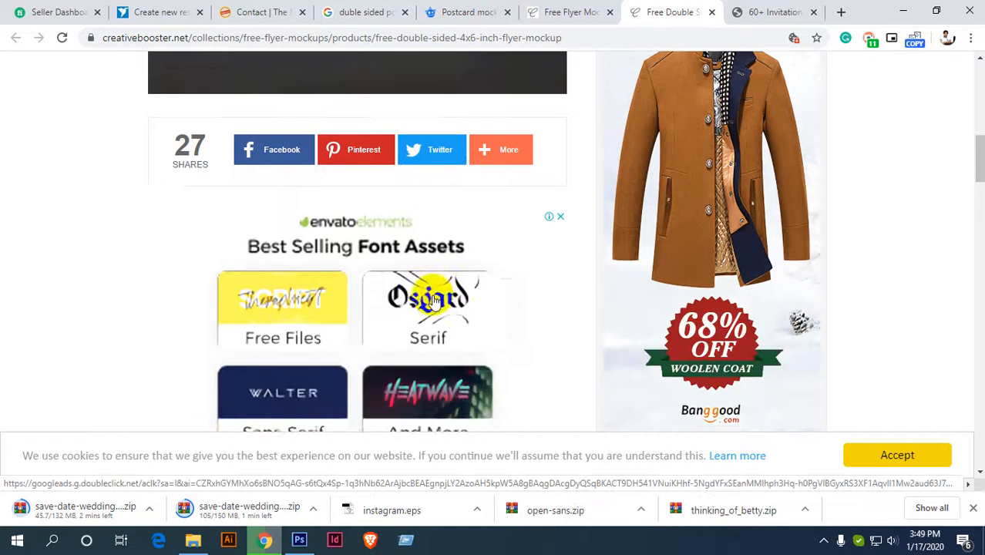
scroll(490, 291, "down", 6)
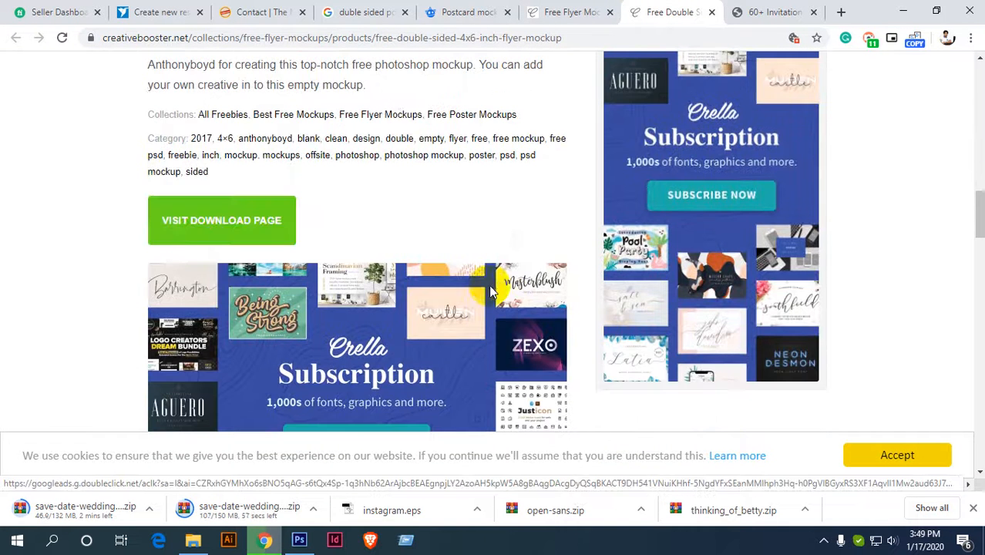
left_click(247, 229)
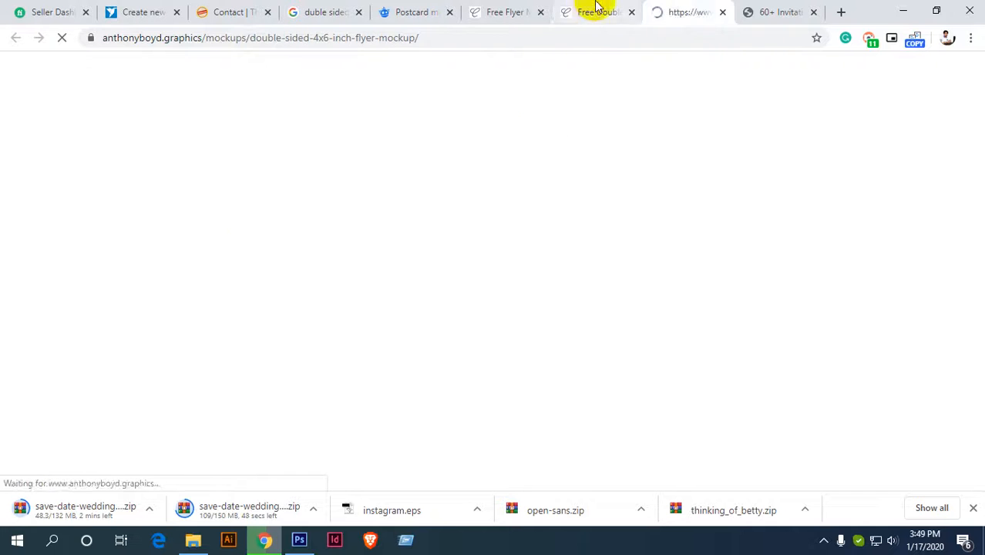
Download the double-sided 4×6 inch flyer mockup from its creator's site and close that page.
left_click(589, 9)
scroll(494, 255, "up", 4)
left_click(670, 11)
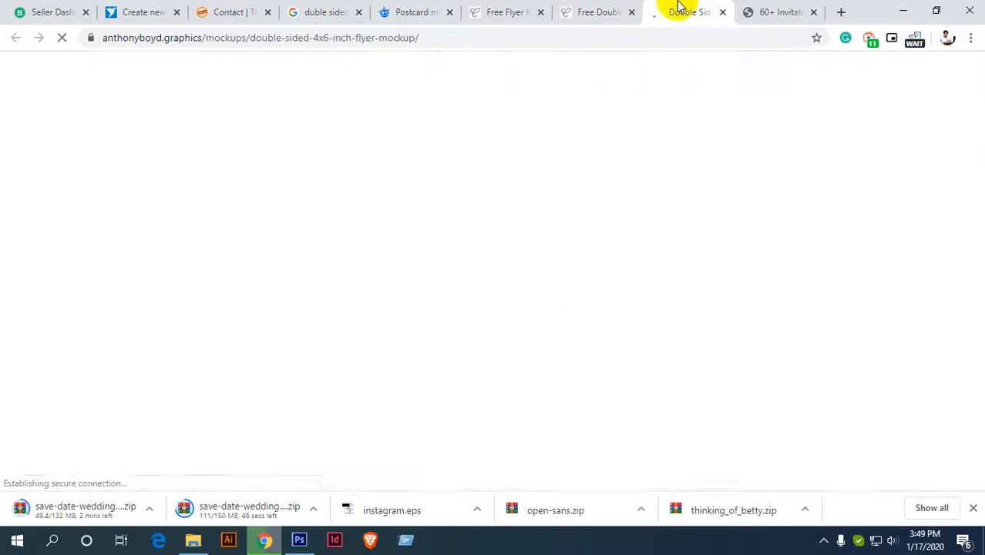
scroll(451, 260, "down", 6)
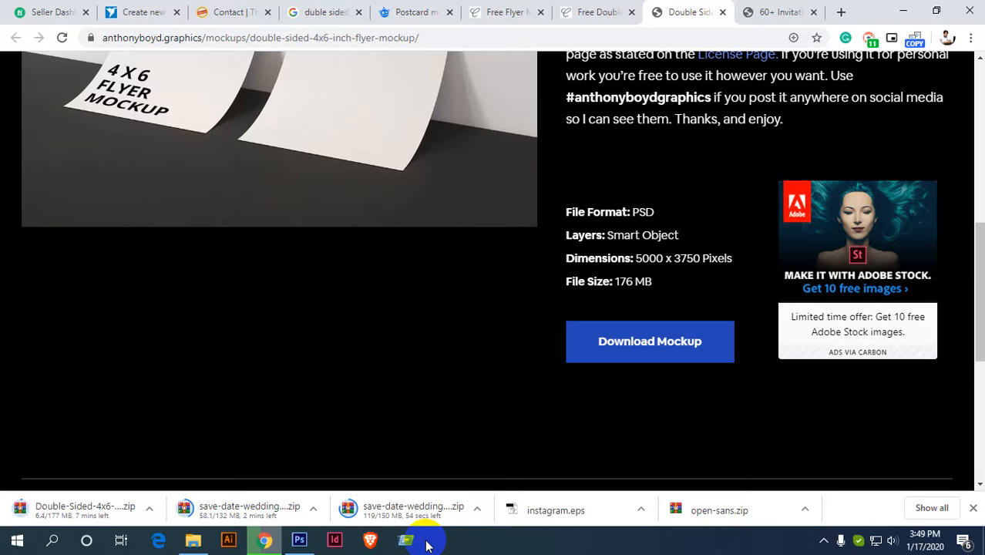
left_click(723, 12)
left_click(713, 12)
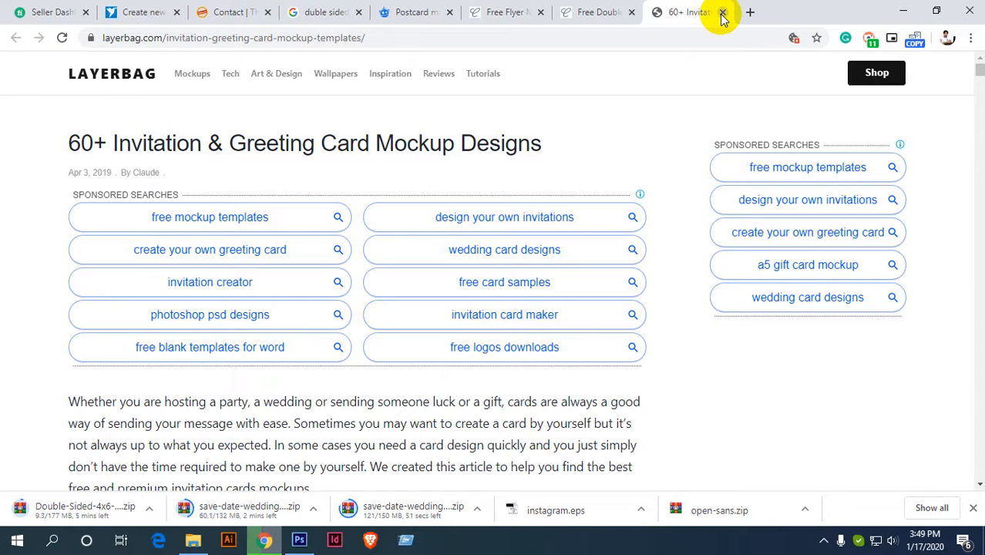
Glance through Layerbag's card mockup article, close it, and also close the Free Double Sided 4×6 Inch Flyer Mockup page.
scroll(563, 259, "down", 15)
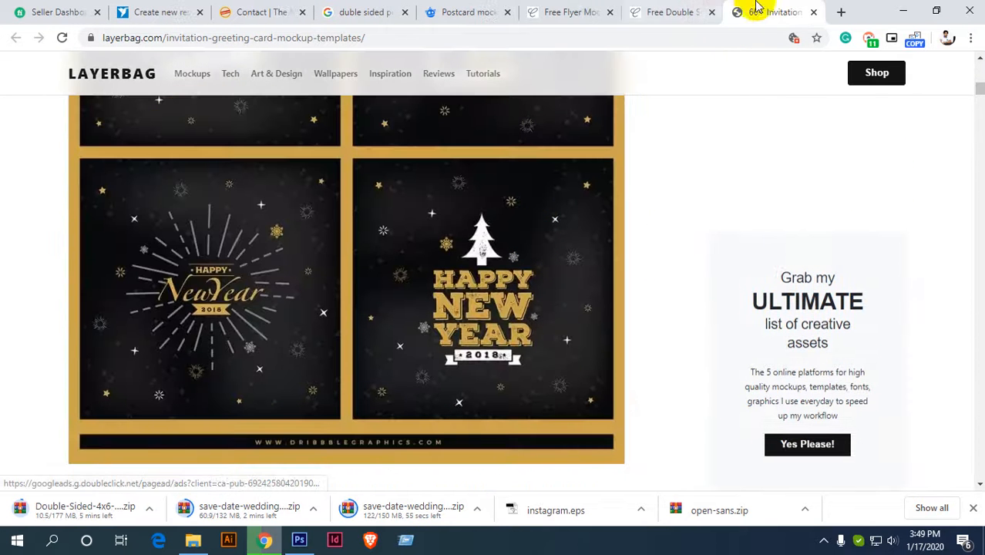
left_click(813, 13)
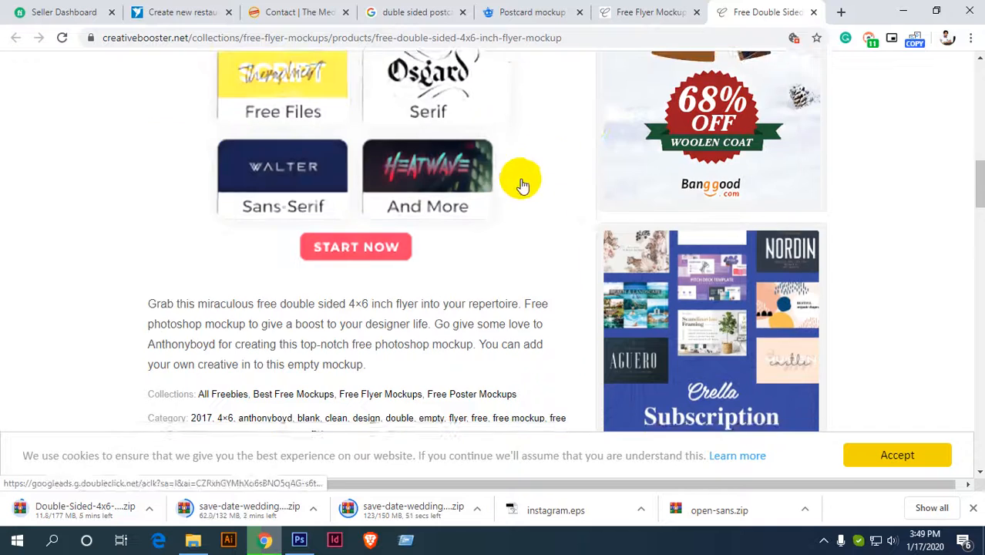
scroll(540, 175, "down", 5)
scroll(578, 158, "down", 8)
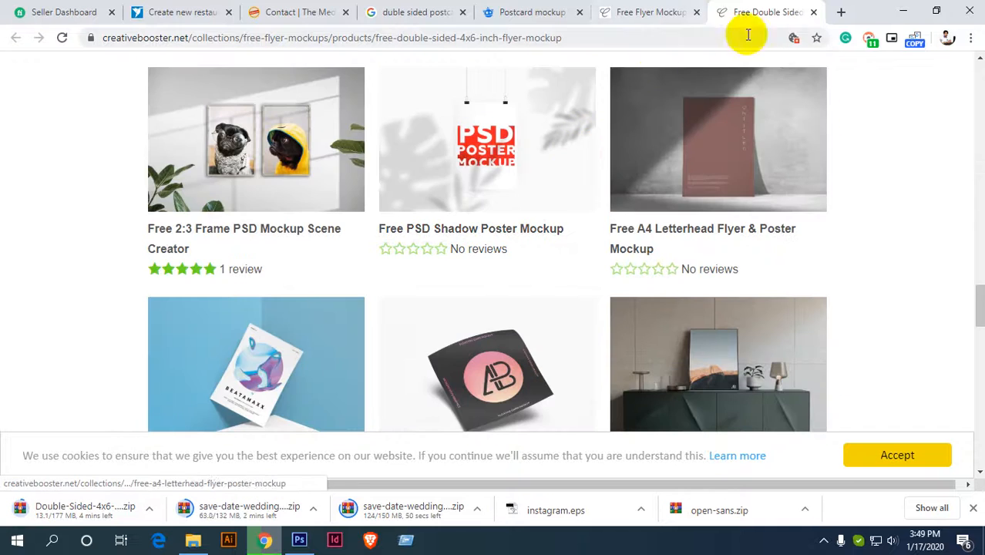
left_click(814, 13)
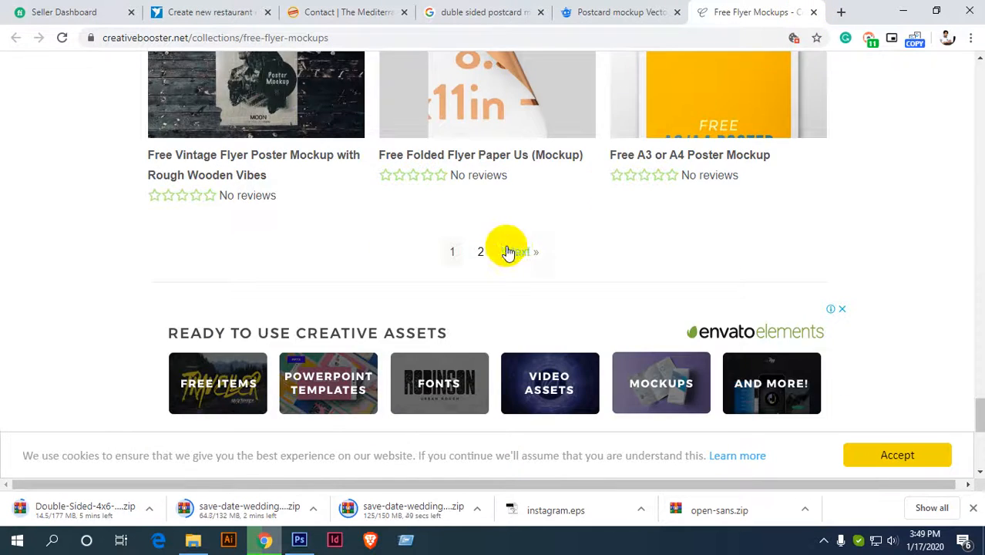
Look back through CreativeBooster's free flyer mockups for more designs that show two card sides.
scroll(507, 253, "down", 5)
scroll(584, 201, "up", 9)
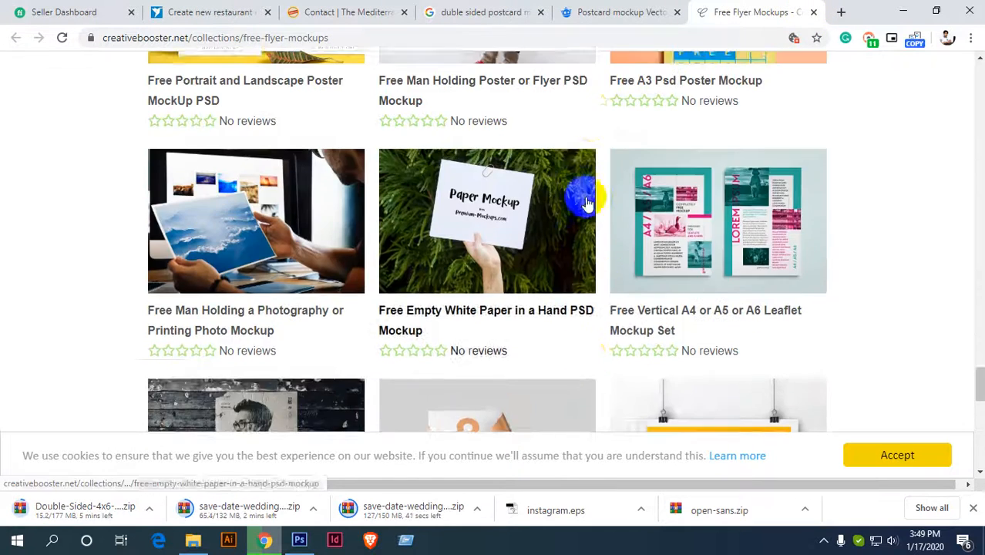
scroll(586, 202, "up", 10)
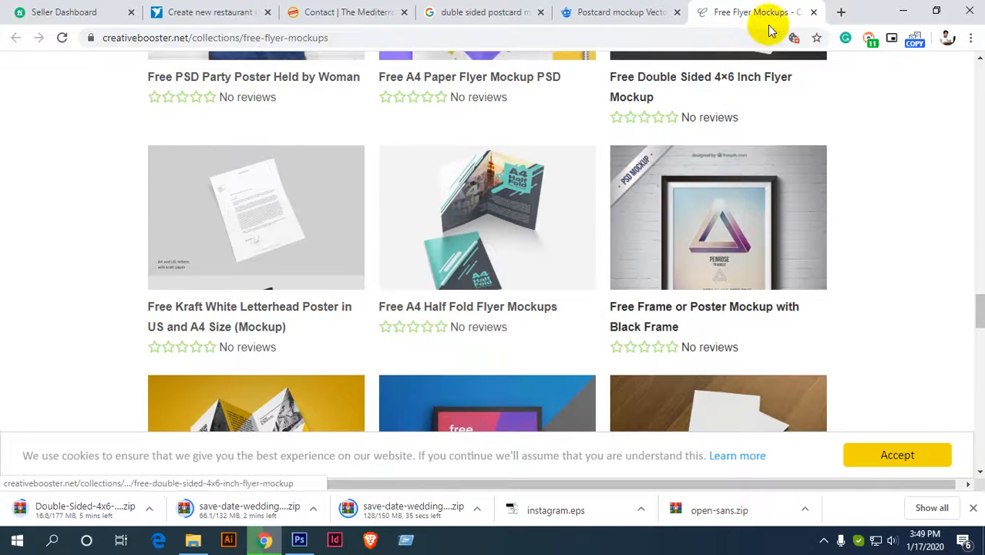
scroll(667, 178, "up", 7)
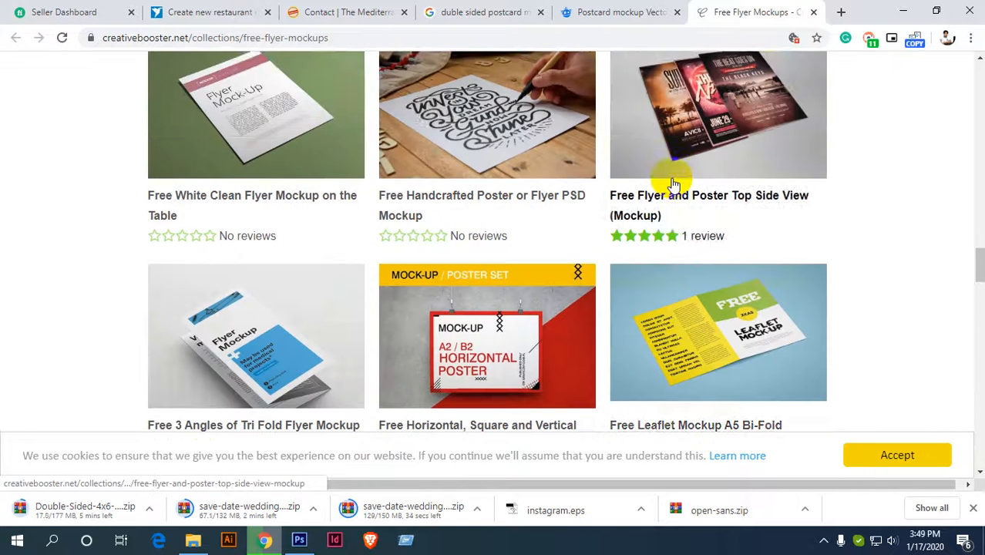
scroll(671, 181, "up", 5)
scroll(670, 181, "down", 4)
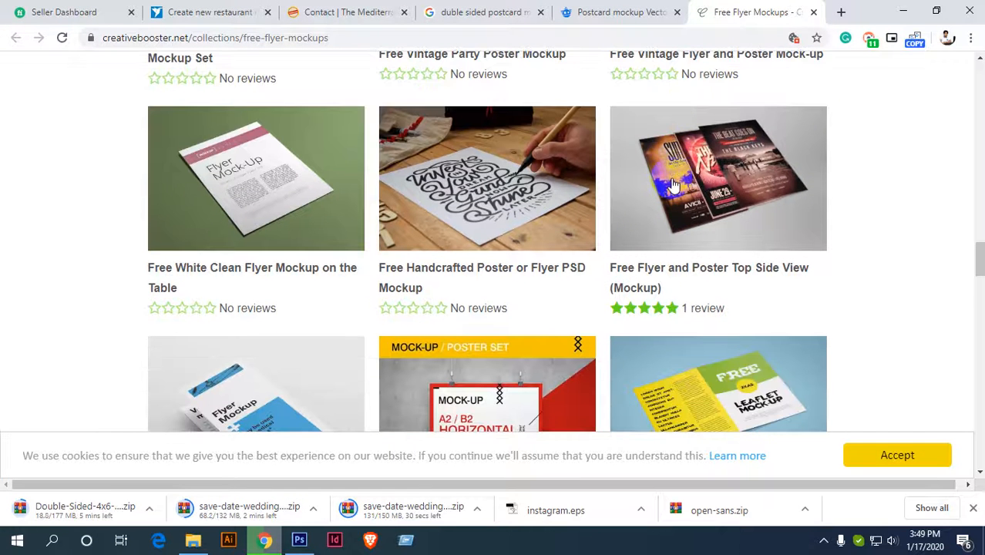
scroll(673, 185, "down", 2)
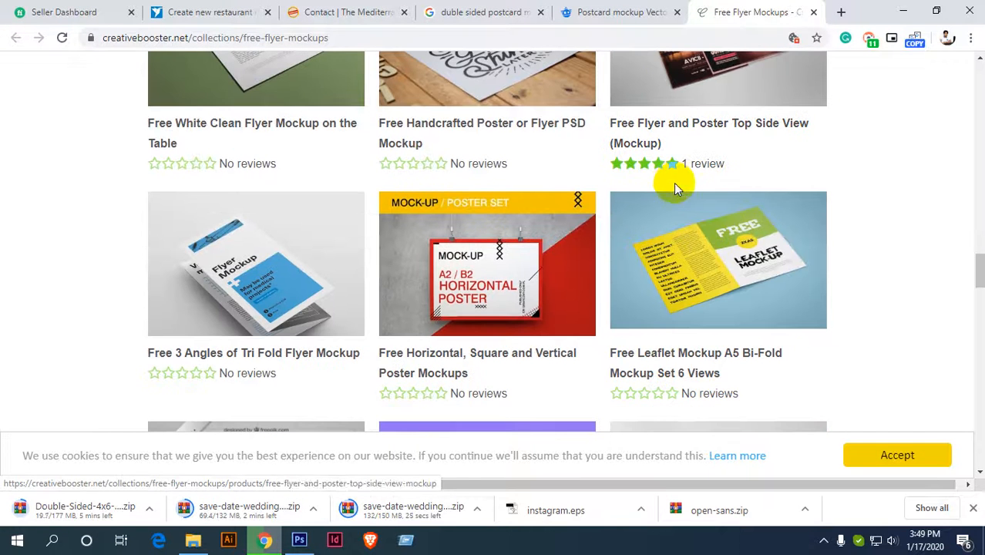
scroll(721, 212, "down", 7)
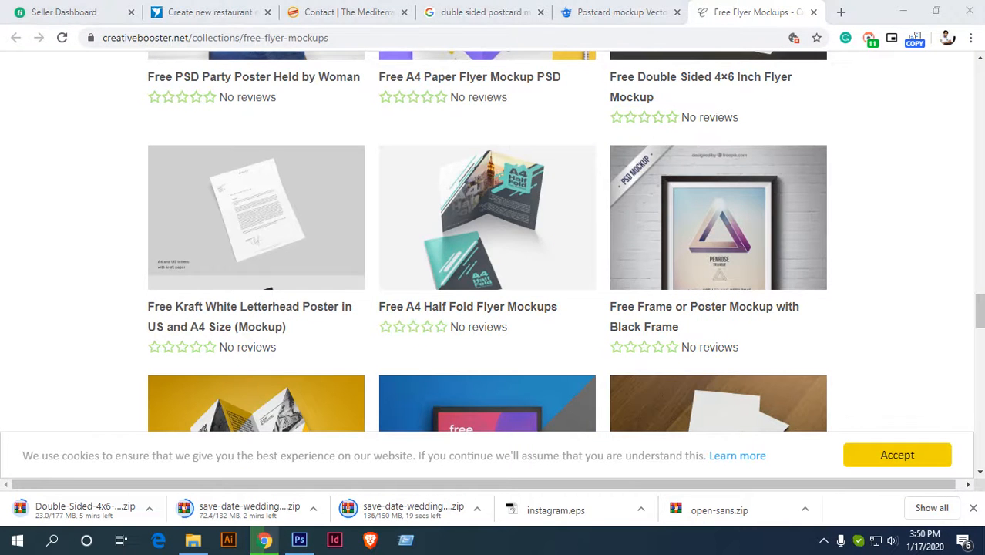
Open the Free Poster Presentation Mockup in a new tab, check the newest flyer mockups, and switch to its page.
left_click(979, 266)
left_click_drag(980, 279, 979, 191)
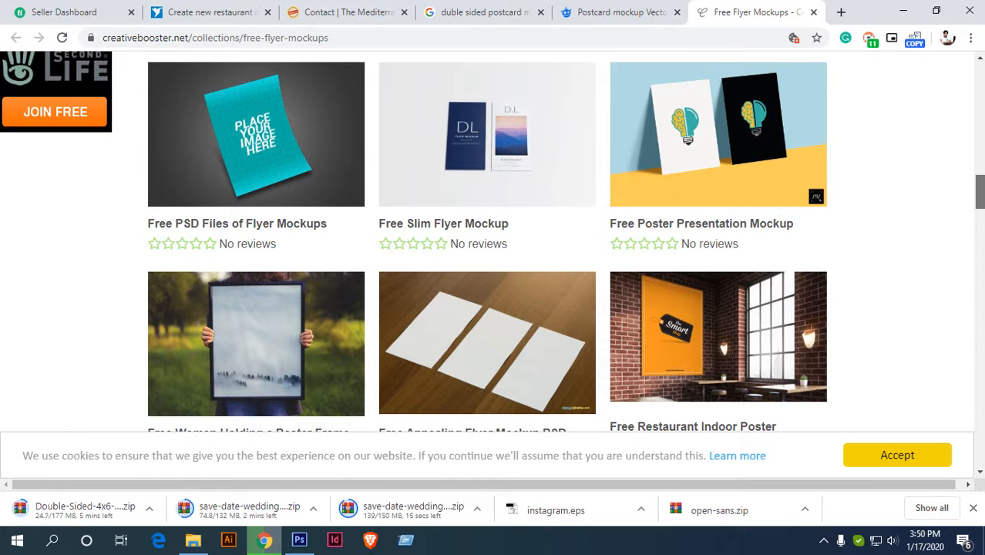
scroll(711, 185, "up", 3)
middle_click(709, 189)
scroll(710, 201, "up", 3)
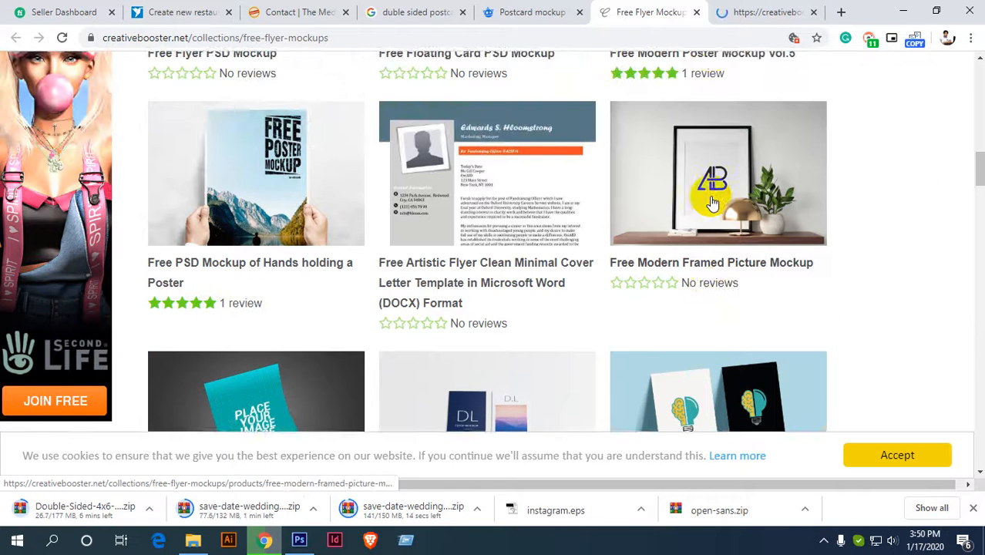
scroll(713, 202, "up", 5)
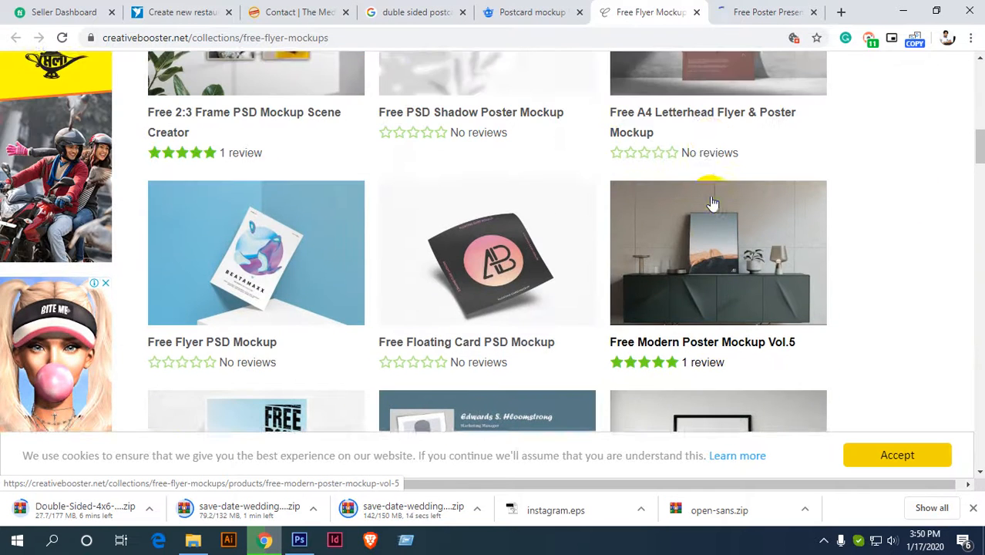
scroll(711, 201, "up", 4)
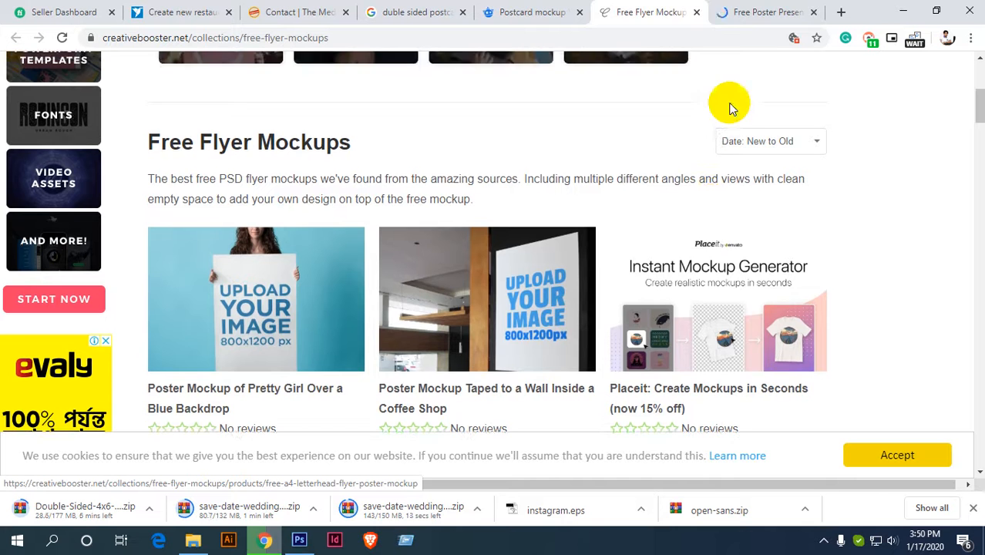
left_click(802, 10)
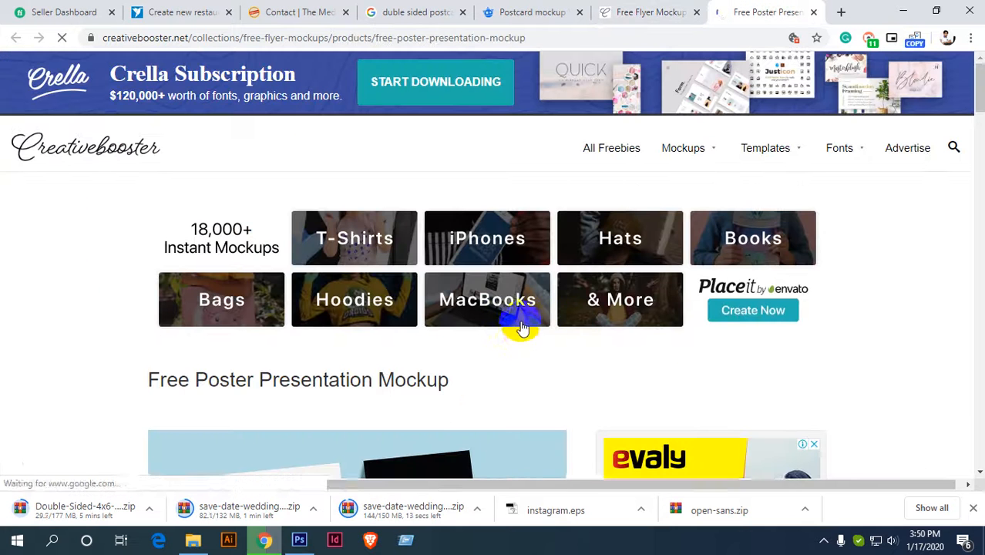
Go to the external download page of the Free Poster Presentation Mockup from its CreativeBooster entry.
scroll(523, 323, "down", 10)
scroll(391, 315, "down", 4)
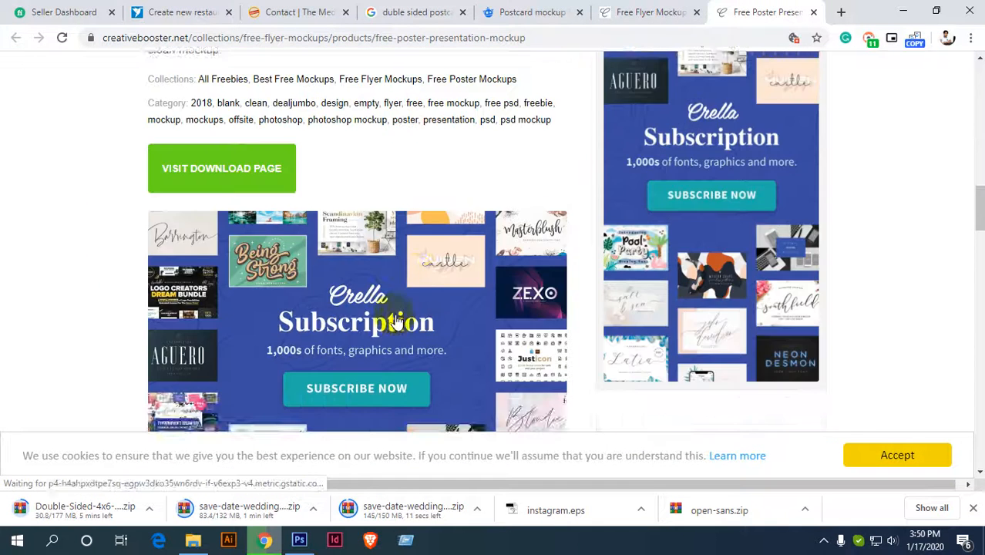
left_click(171, 308)
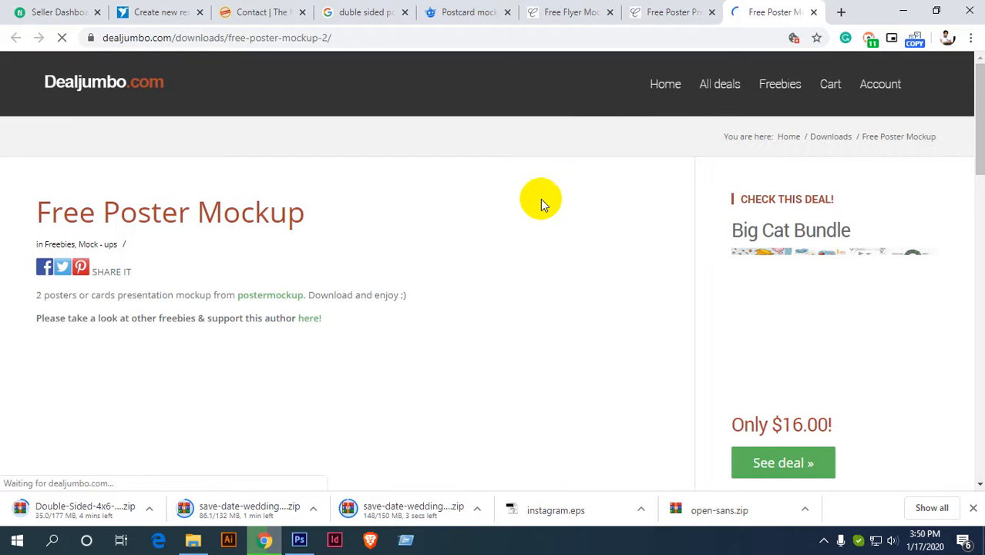
Complete the bicycle image verification on the download form of Dealjumbo's Free Poster Mockup.
scroll(422, 202, "down", 2)
scroll(434, 197, "up", 3)
scroll(435, 203, "down", 10)
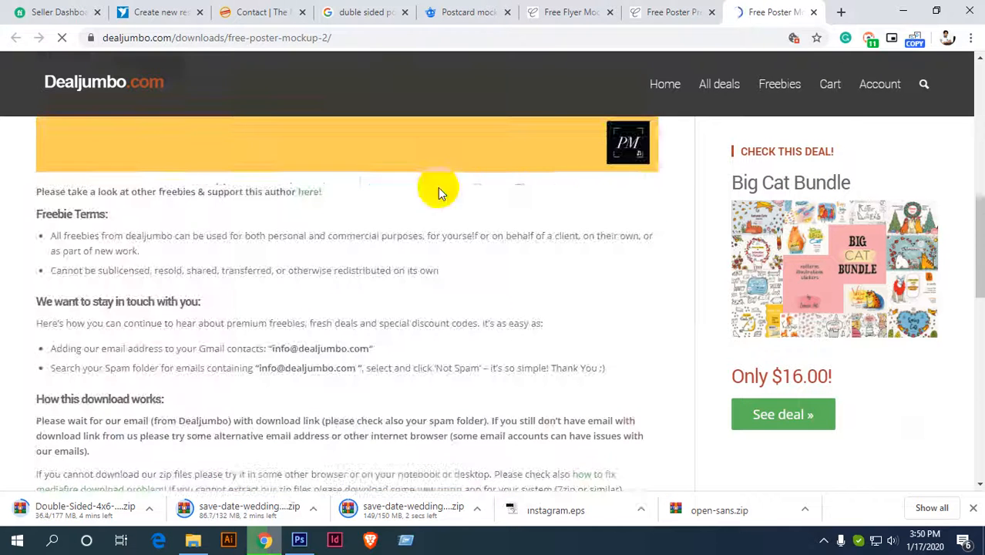
scroll(428, 205, "up", 3)
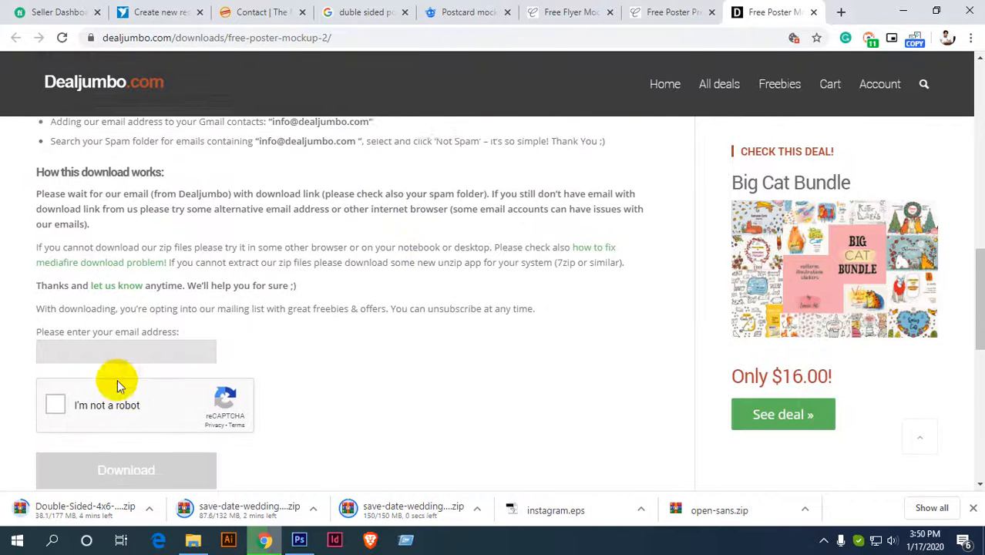
scroll(61, 268, "down", 2)
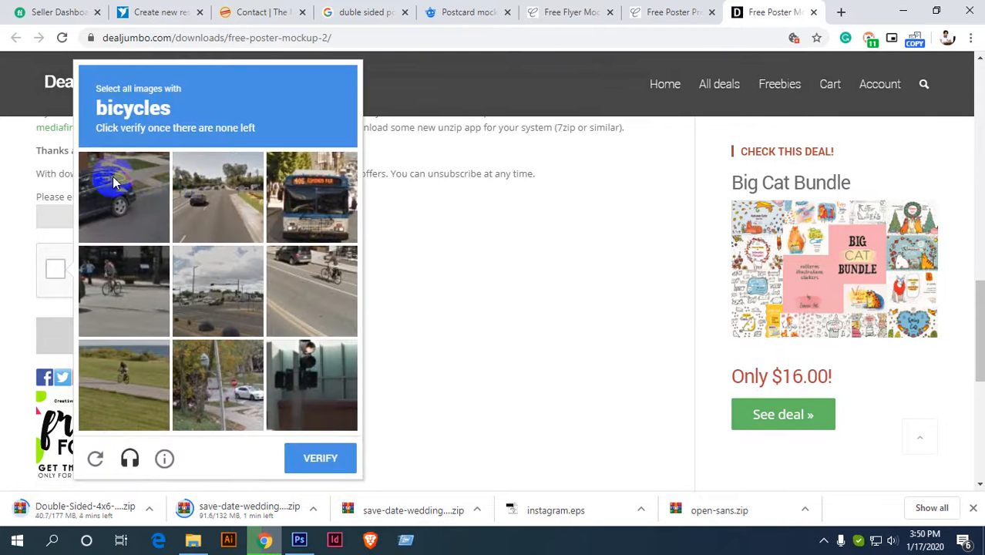
left_click(150, 324)
left_click(125, 389)
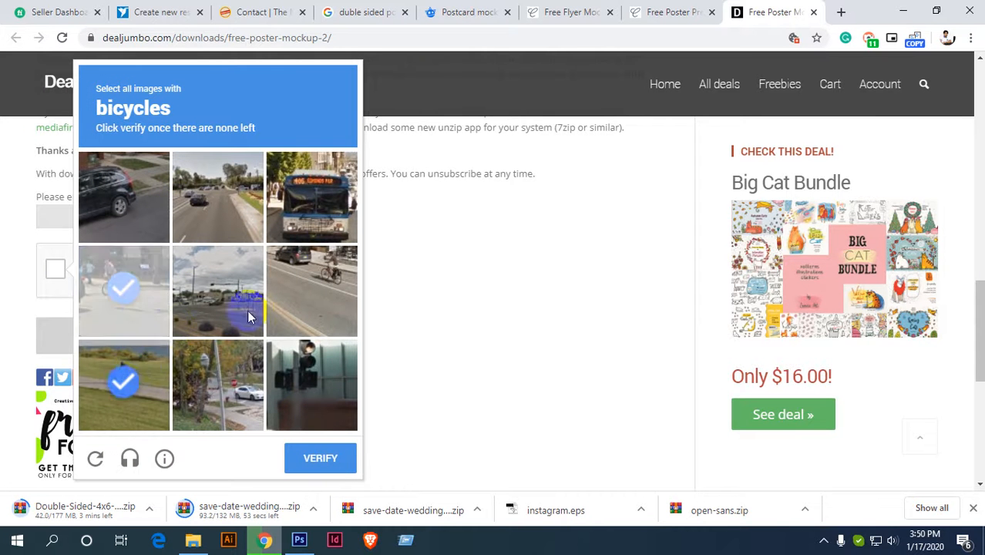
left_click(309, 316)
left_click(332, 456)
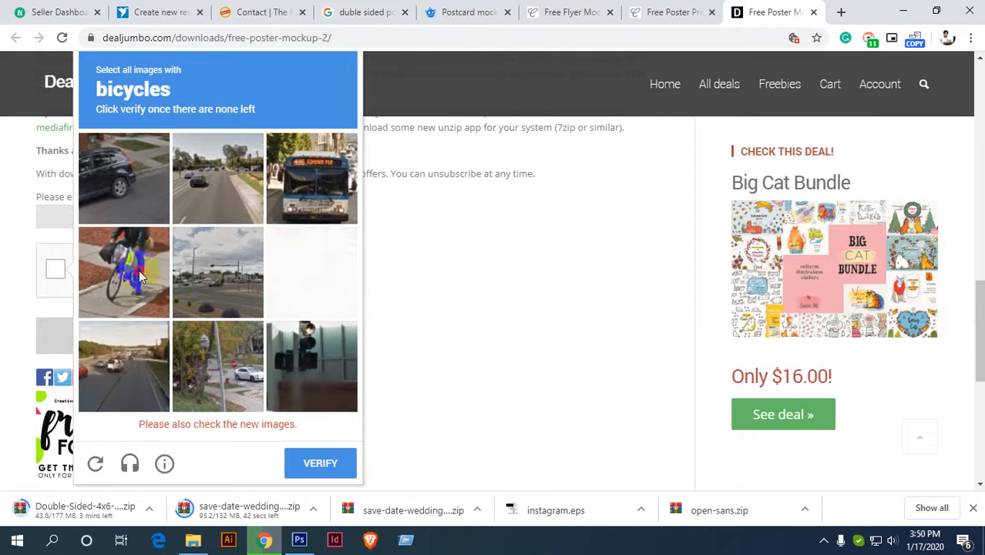
left_click(124, 283)
left_click(327, 291)
left_click(96, 280)
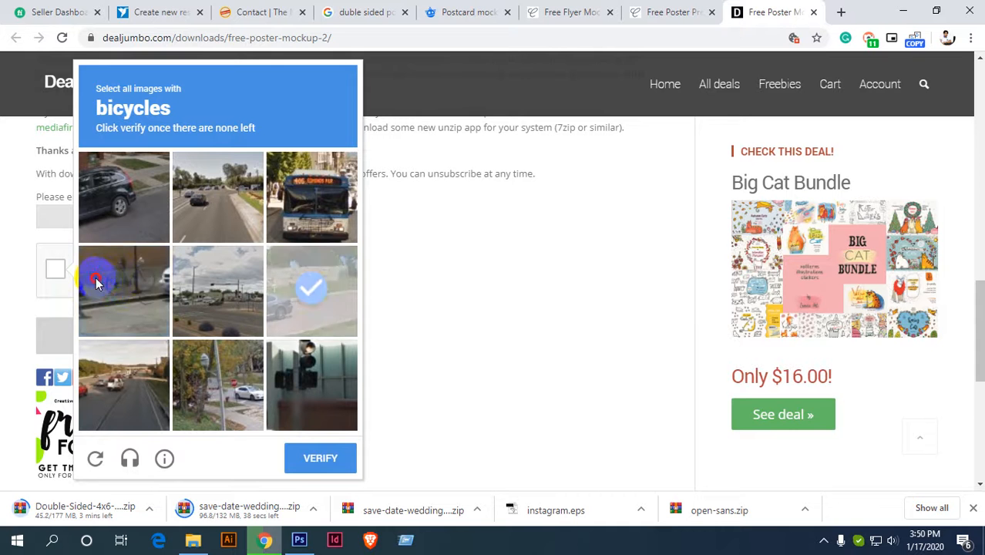
left_click(308, 461)
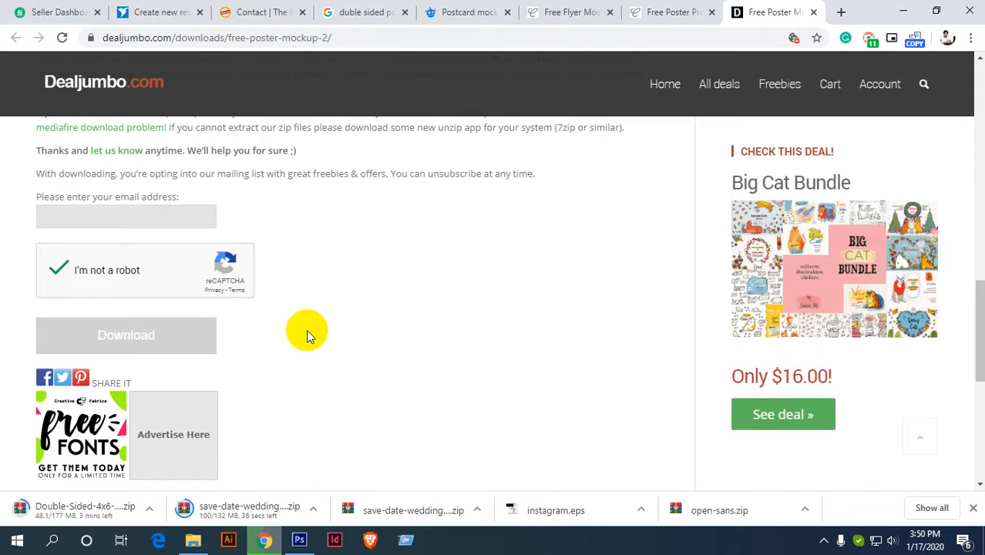
Examine the Dealjumbo page's download instructions and form requirements for the Free Poster Mockup.
scroll(314, 334, "down", 2)
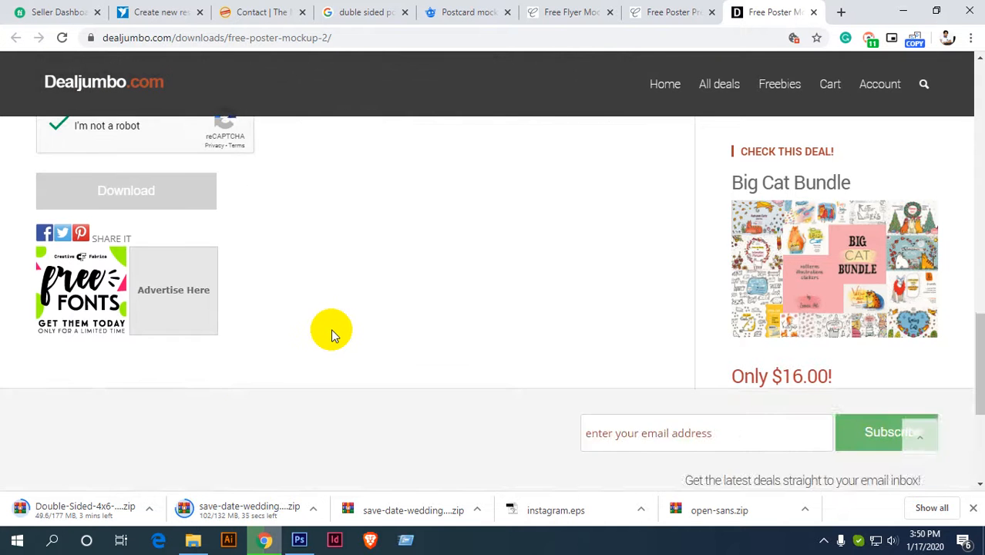
scroll(330, 330, "up", 5)
scroll(334, 329, "up", 10)
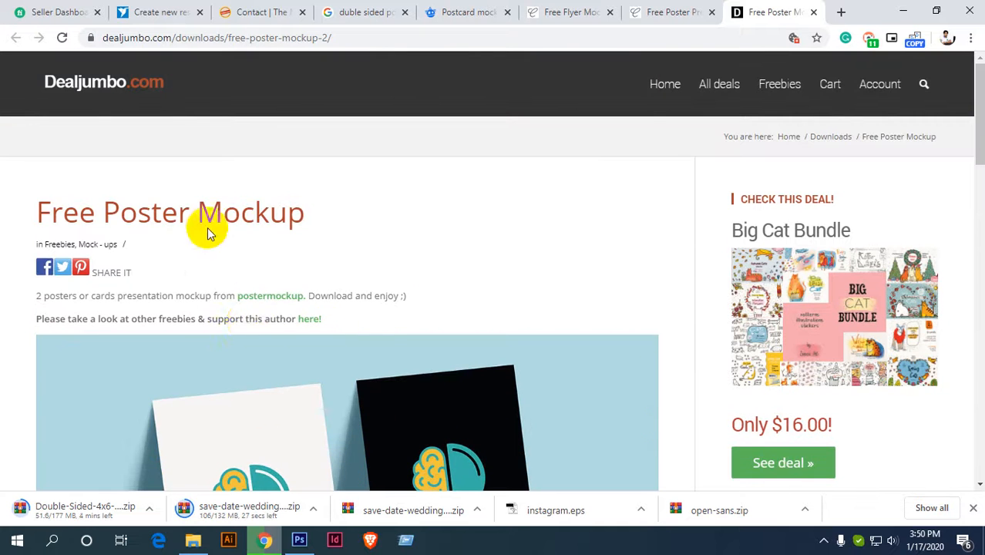
scroll(363, 271, "down", 3)
scroll(175, 326, "down", 5)
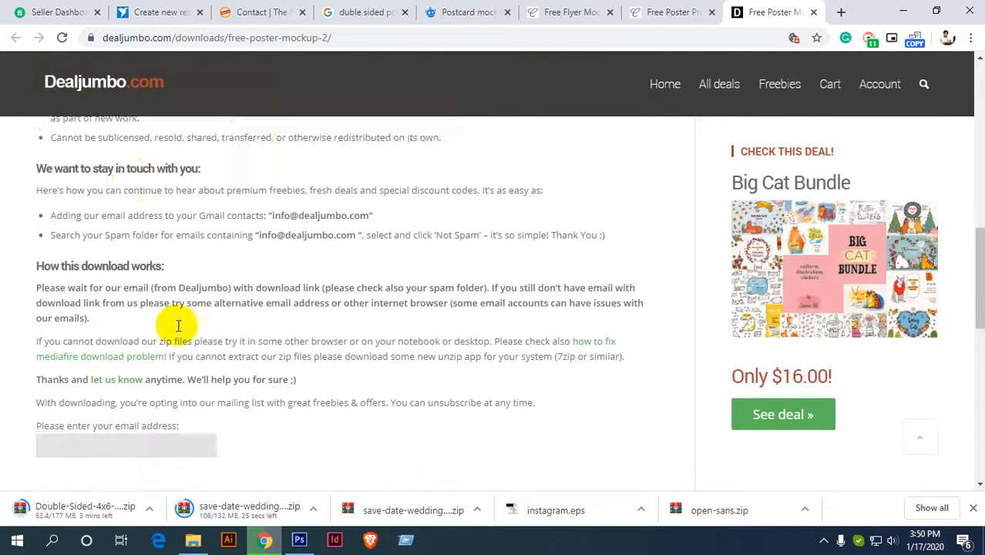
scroll(228, 217, "down", 2)
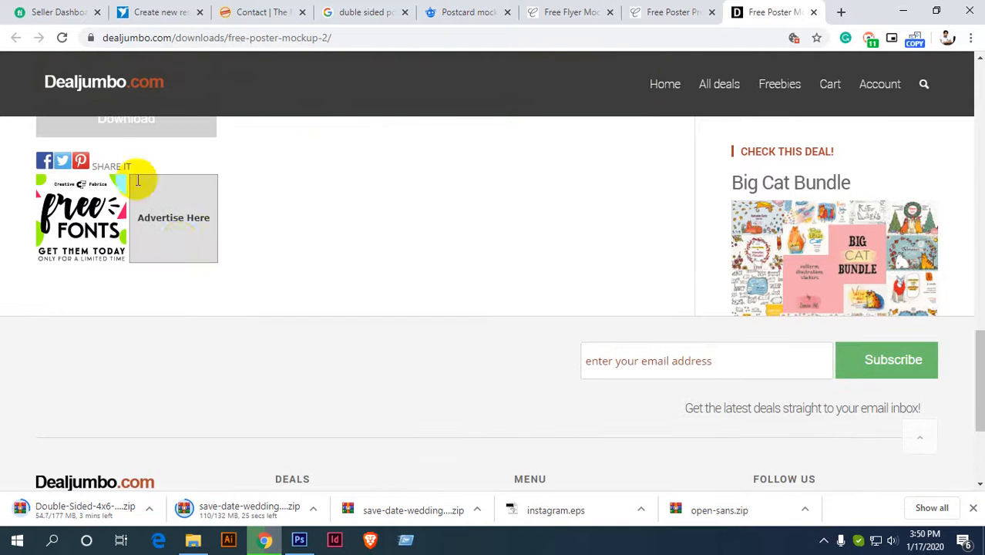
scroll(220, 247, "up", 2)
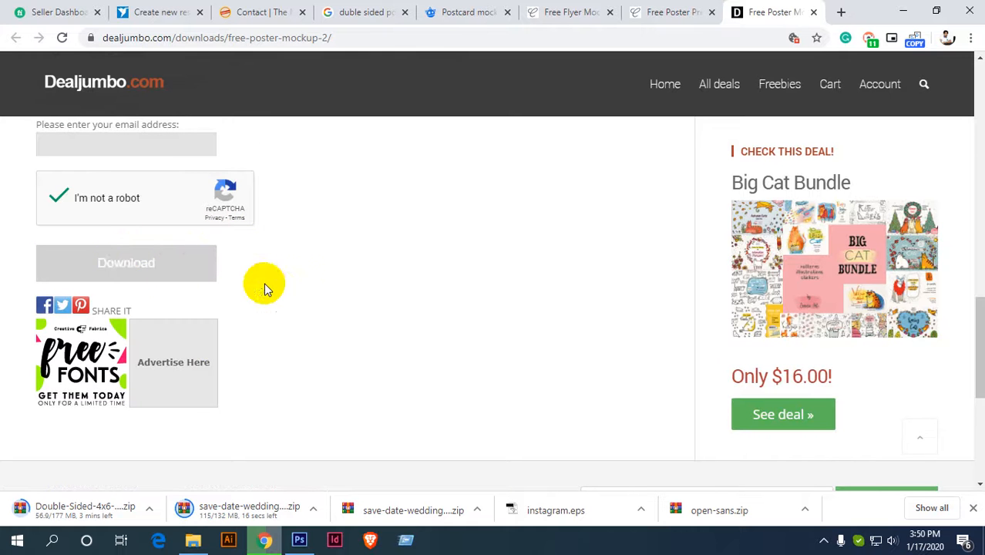
scroll(264, 285, "up", 3)
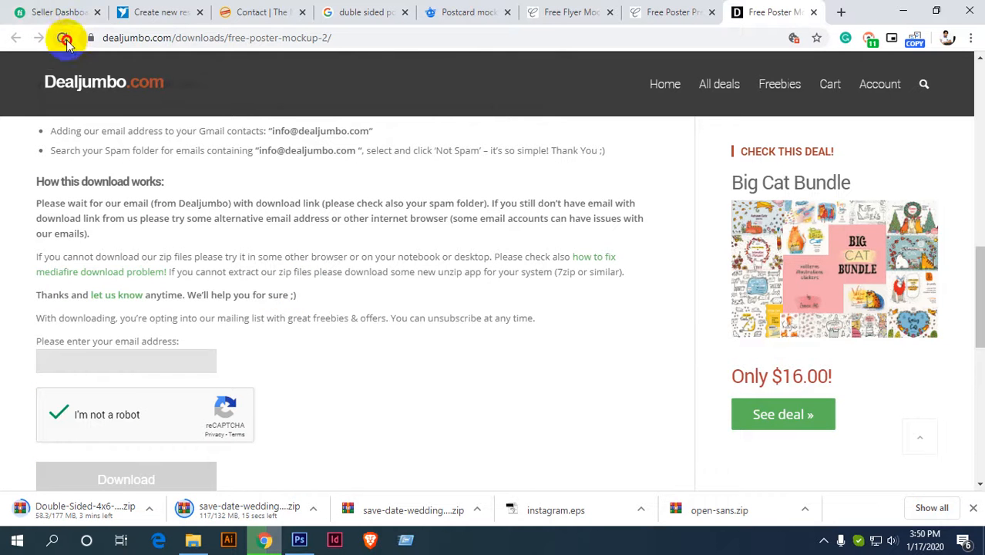
Reopen Dealjumbo's Free Poster Mockup page from its CreativeBooster entry and check it for a download option.
left_click(663, 12)
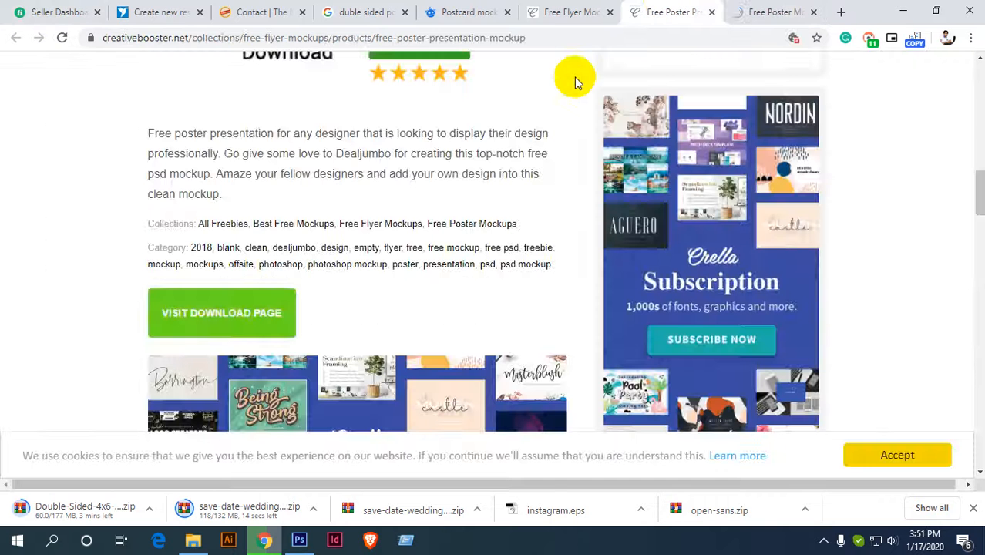
left_click(241, 306)
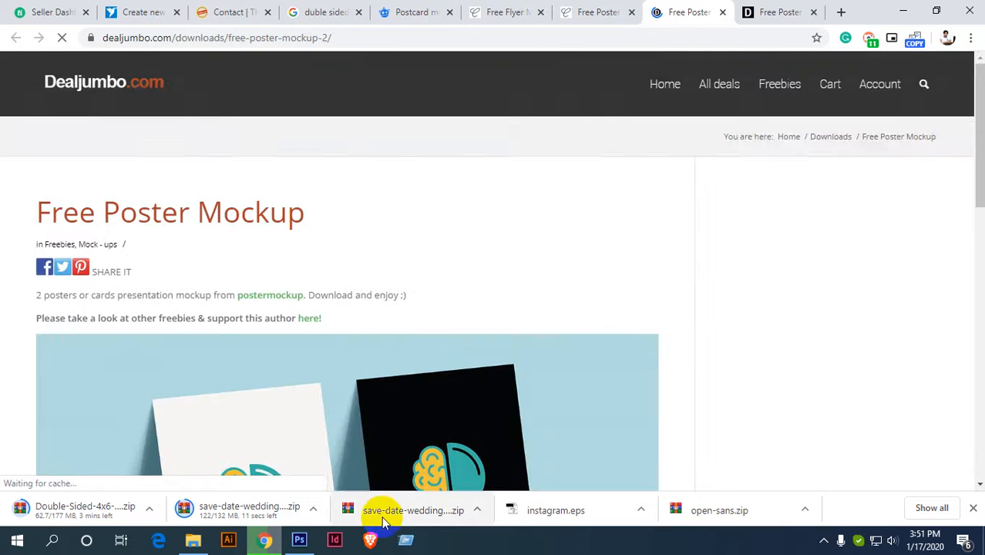
scroll(398, 342, "down", 5)
scroll(322, 328, "down", 5)
scroll(322, 328, "down", 3)
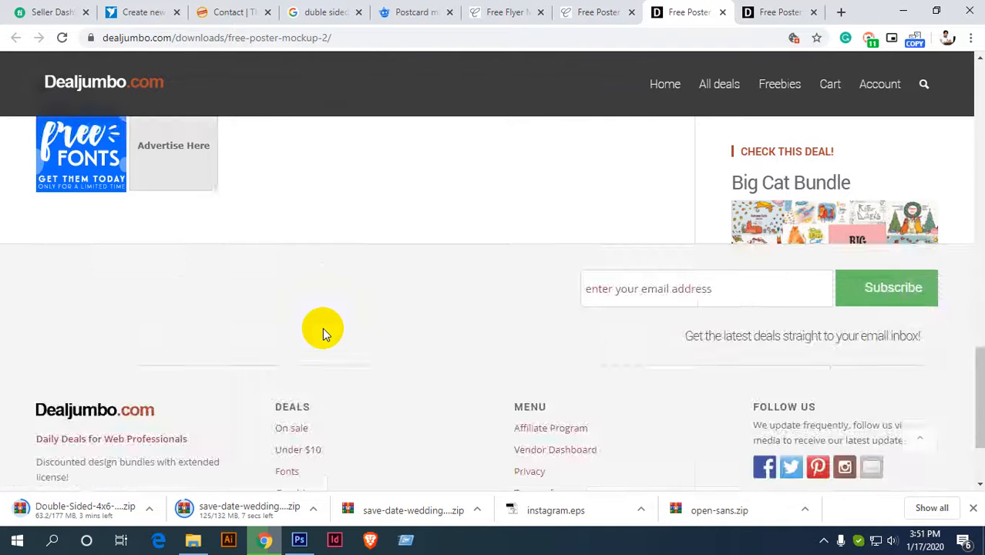